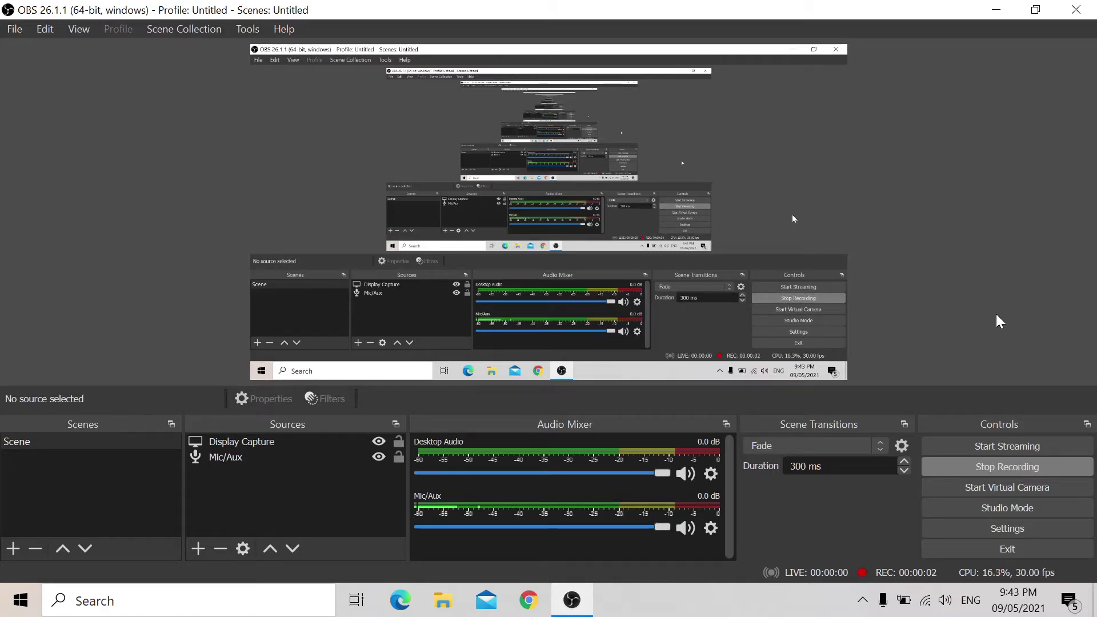
# Step: Hide OBS and open Bai thuc hanh 0705 from the user's Downloads folder in Excel
pyautogui.click(995, 9)
pyautogui.doubleClick(36, 28)
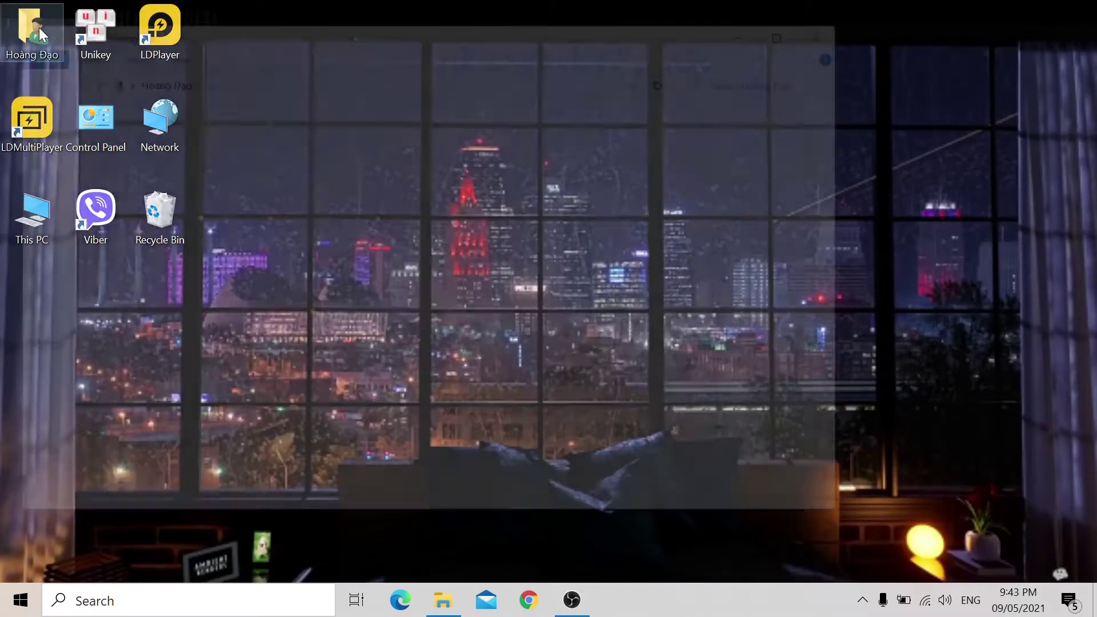
pyautogui.click(85, 162)
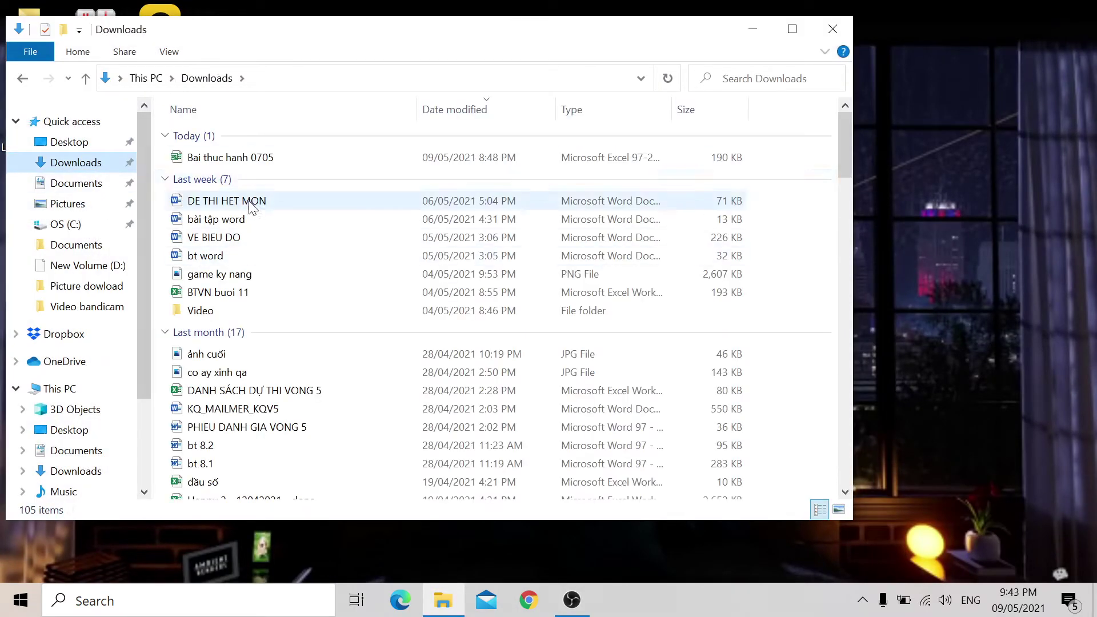
pyautogui.doubleClick(292, 155)
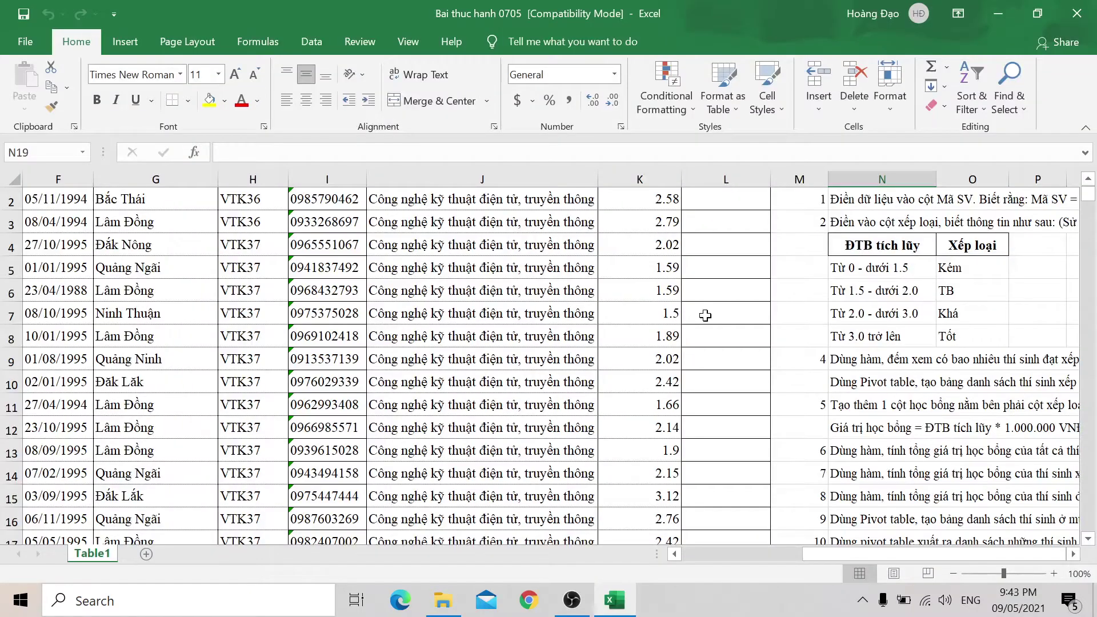
pyautogui.scroll(1, 759, 461)
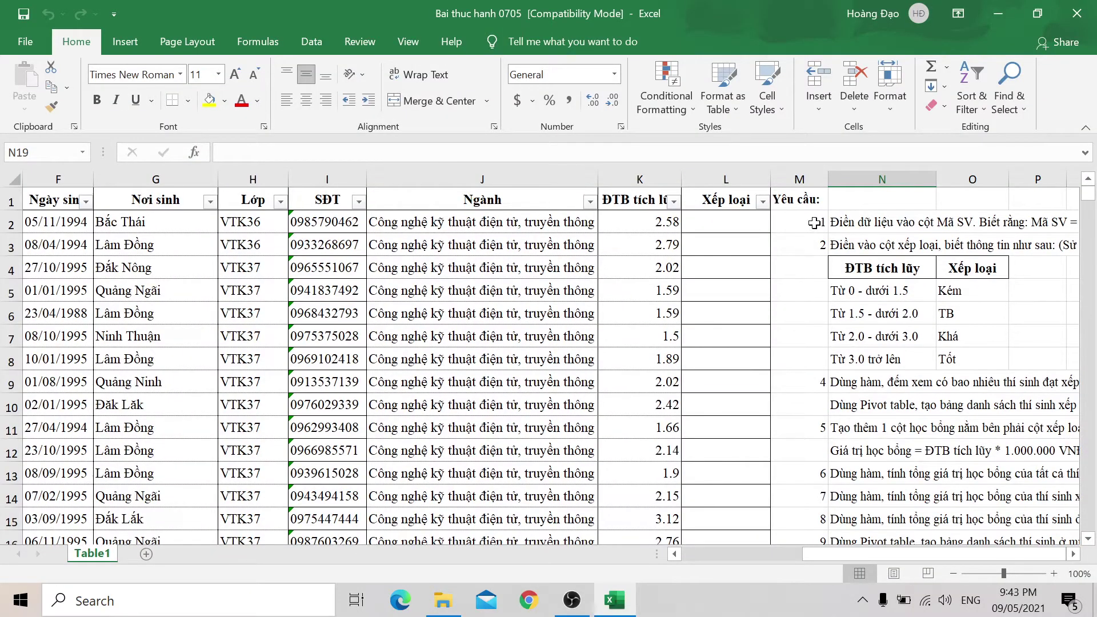
pyautogui.scroll(-6, 800, 285)
pyautogui.scroll(6, 796, 308)
pyautogui.moveTo(807, 554); pyautogui.dragTo(684, 554)
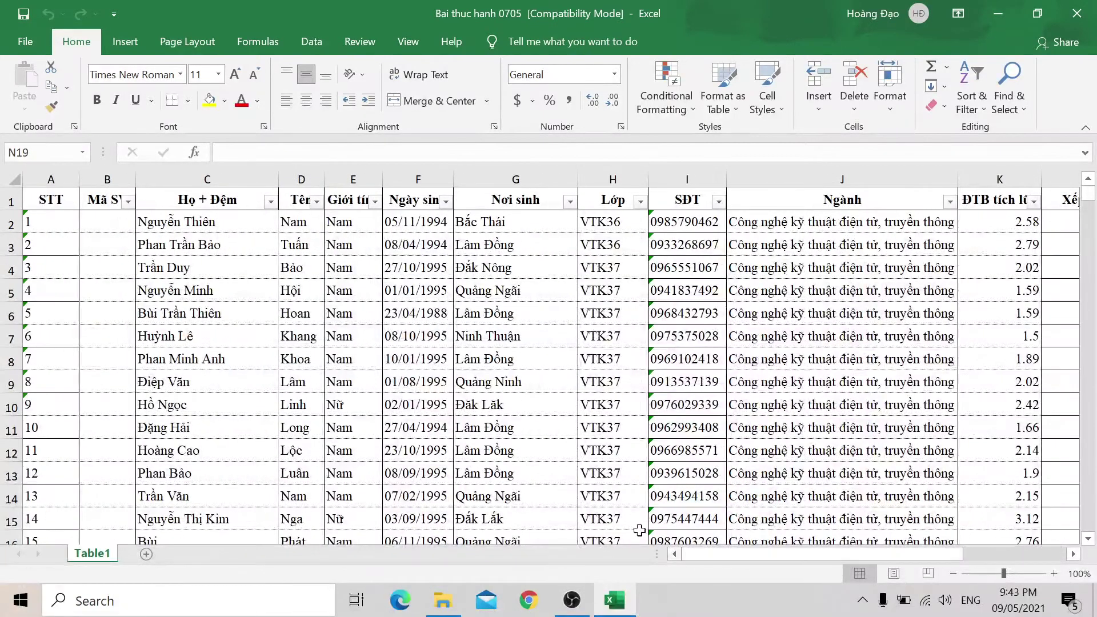
pyautogui.moveTo(49, 221)
pyautogui.mouseDown()
pyautogui.moveTo(939, 226)
pyautogui.moveTo(40, 223)
pyautogui.mouseUp()
pyautogui.click(41, 197)
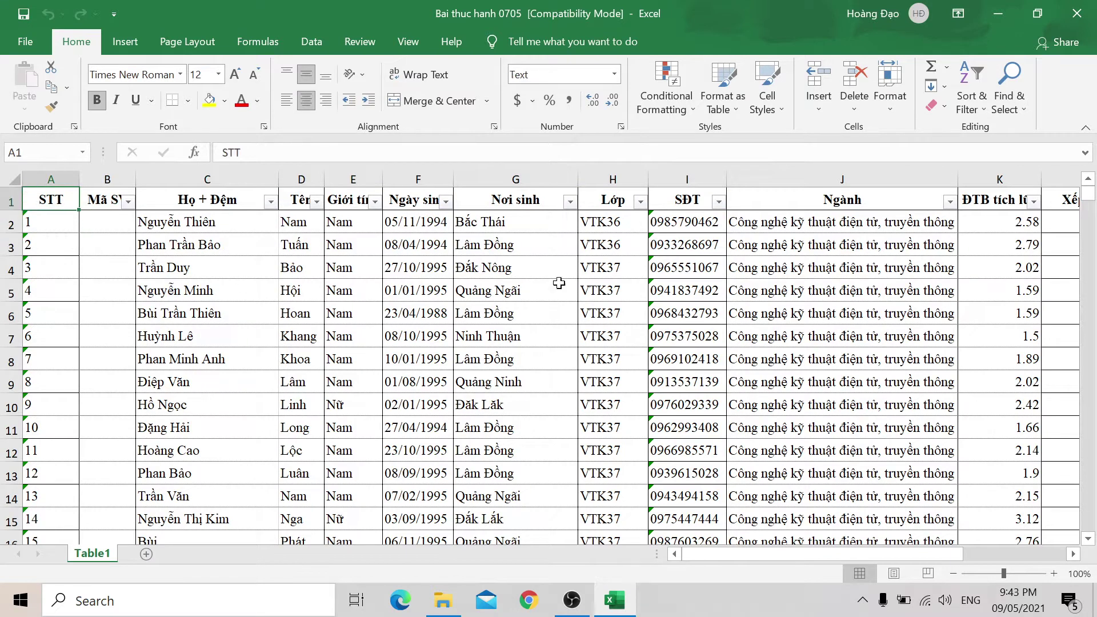
pyautogui.scroll(-6, 366, 284)
pyautogui.scroll(5, 320, 280)
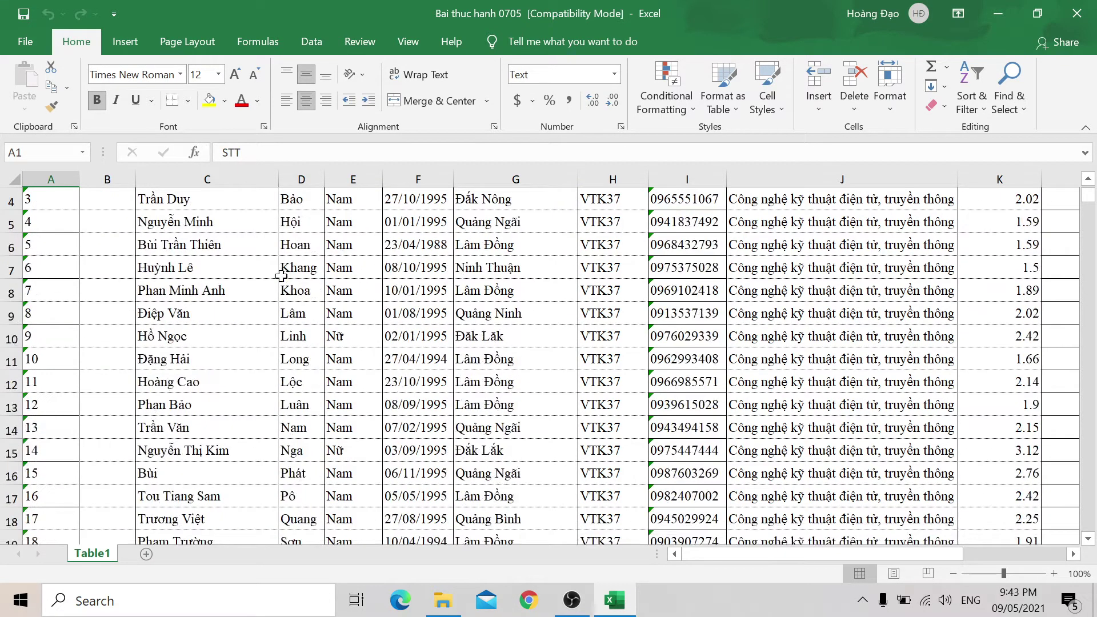
pyautogui.hotkey('ctrl', 'Down')
pyautogui.scroll(-1, 183, 286)
pyautogui.scroll(-1, 171, 293)
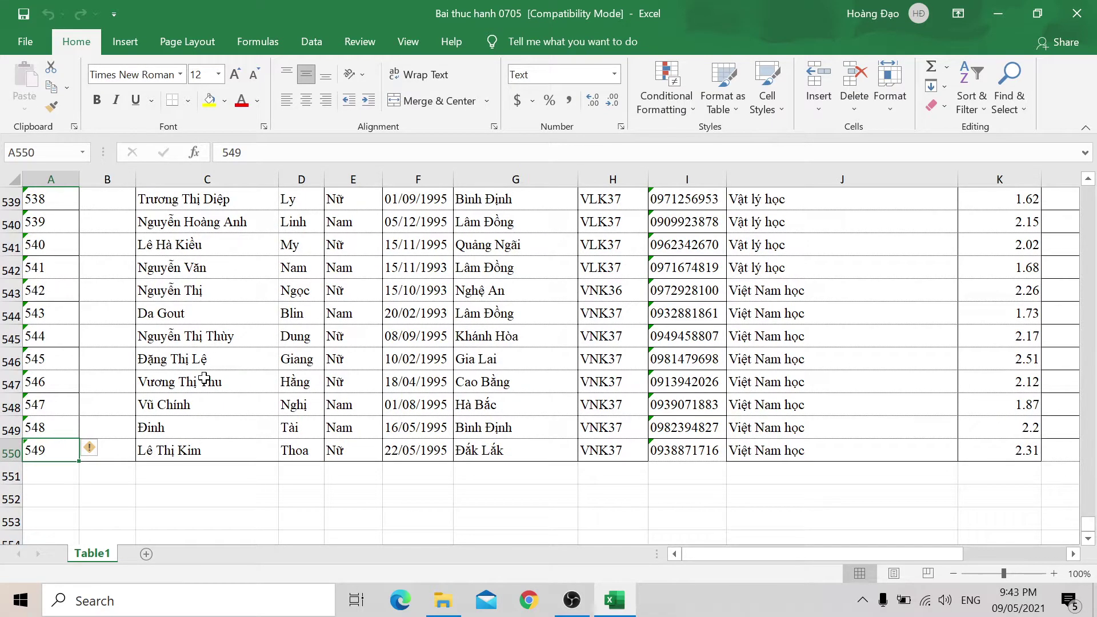
pyautogui.hotkey('ctrl', 'Up')
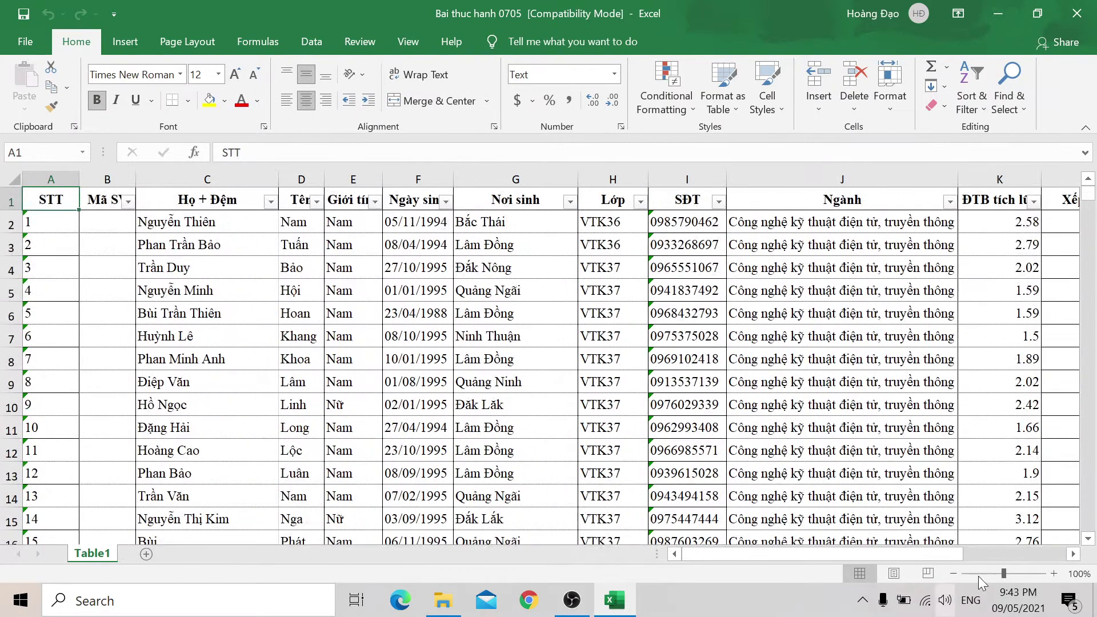
pyautogui.moveTo(887, 554); pyautogui.dragTo(994, 553)
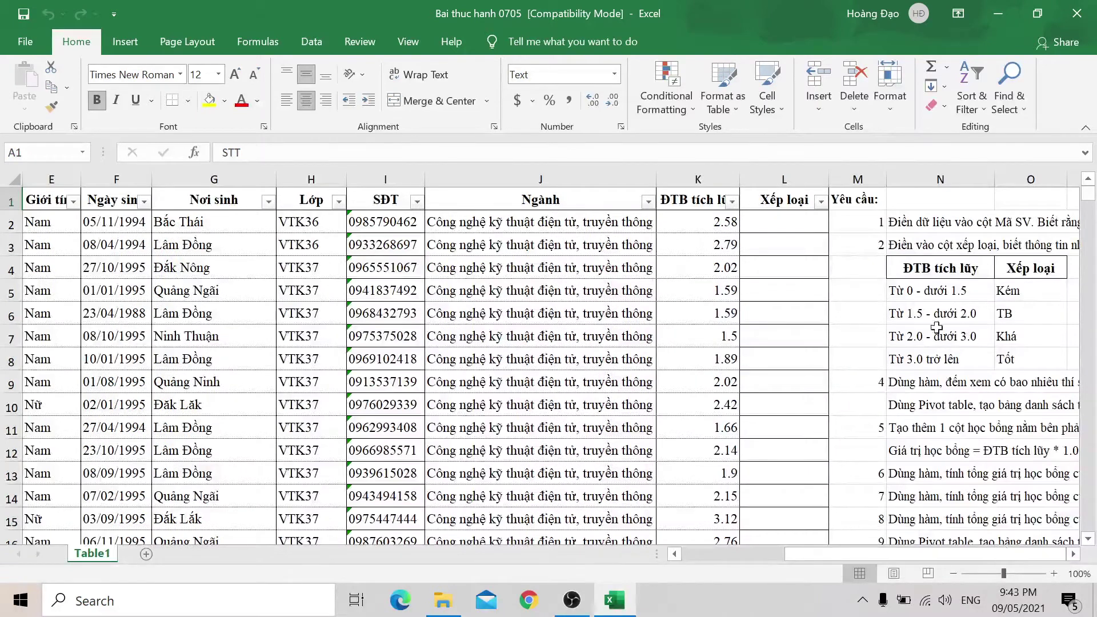
pyautogui.click(853, 239)
pyautogui.click(860, 228)
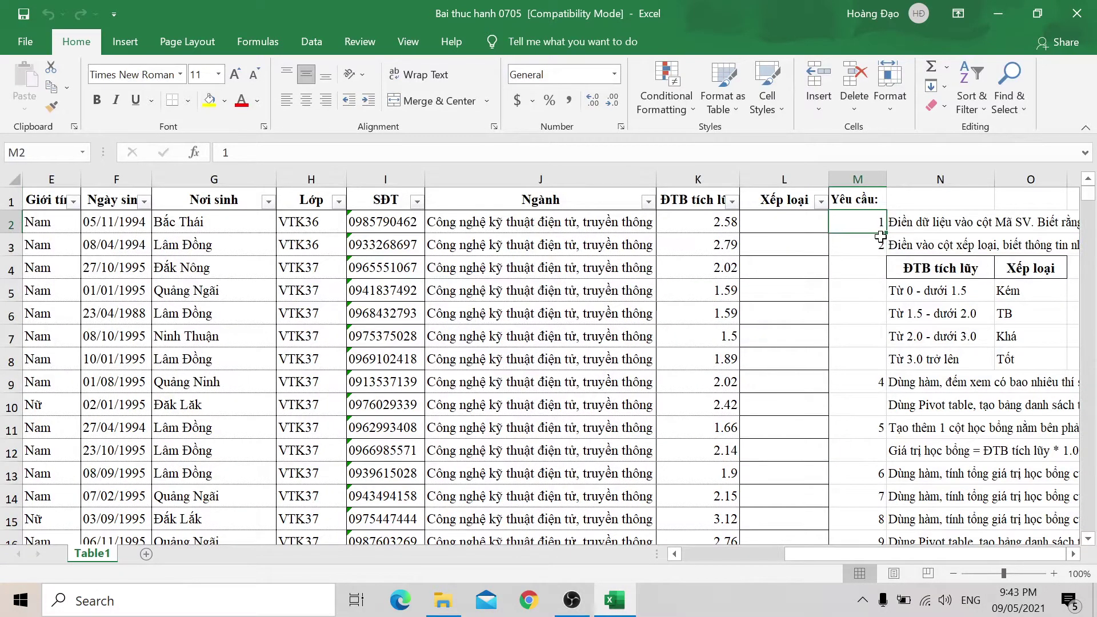
pyautogui.click(898, 226)
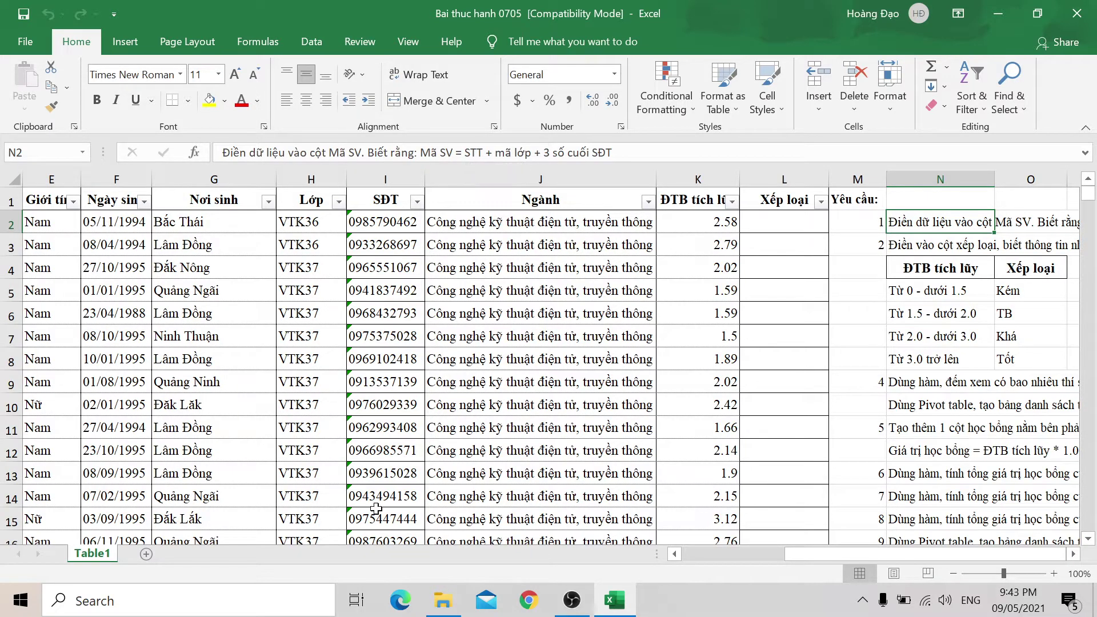
# Step: Insert a blank column J before the Ngành column
pyautogui.click(496, 176)
pyautogui.rightClick(496, 181)
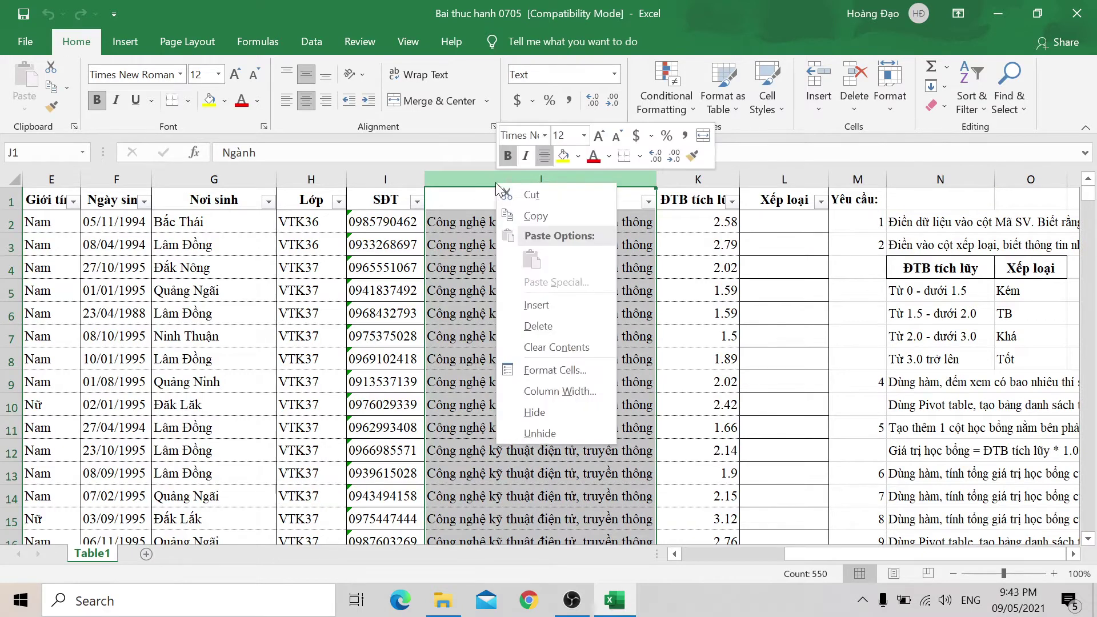
pyautogui.click(537, 305)
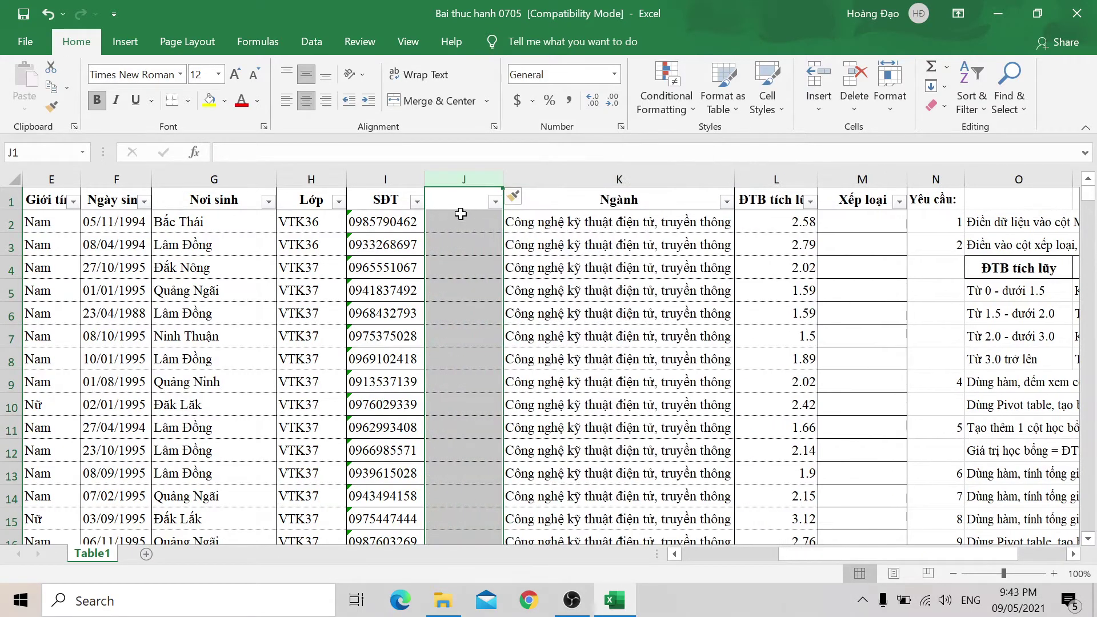
# Step: Enter =A2&H2&RIGHT(I2,3) in J2 to build the ID 1VTK36462
pyautogui.click(457, 225)
pyautogui.moveTo(804, 554); pyautogui.dragTo(757, 555)
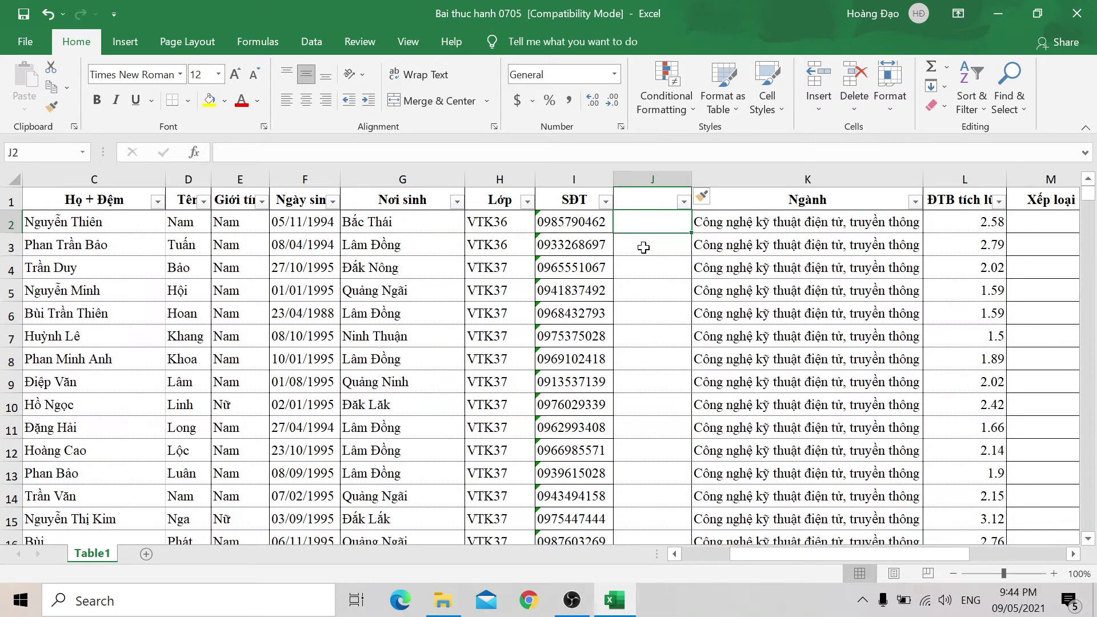
pyautogui.write('=')
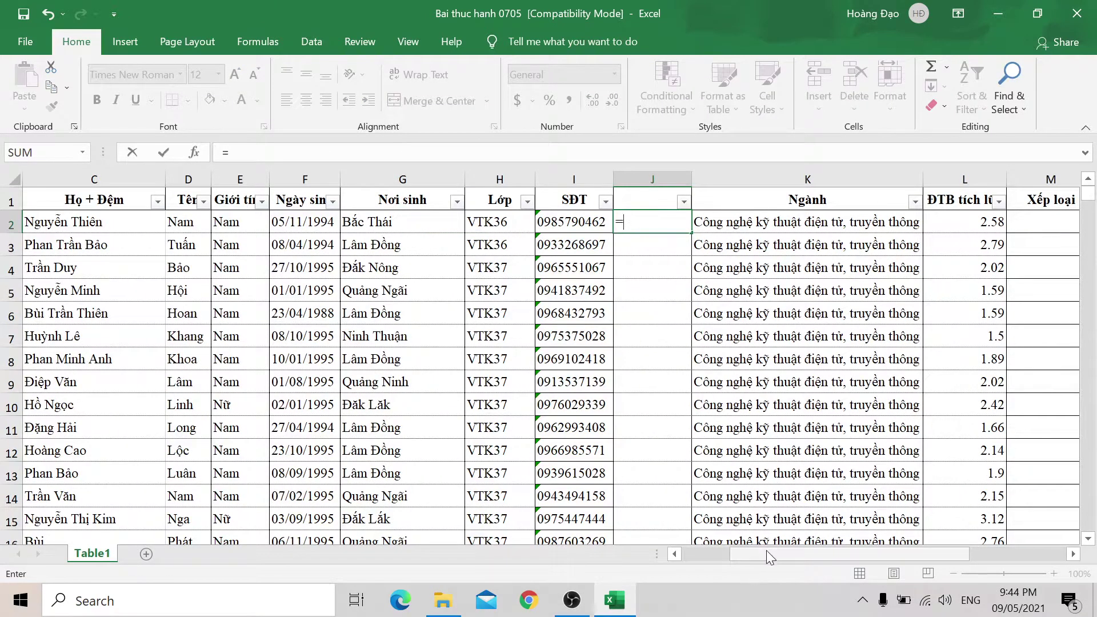
pyautogui.moveTo(757, 554); pyautogui.dragTo(709, 554)
pyautogui.click(34, 222)
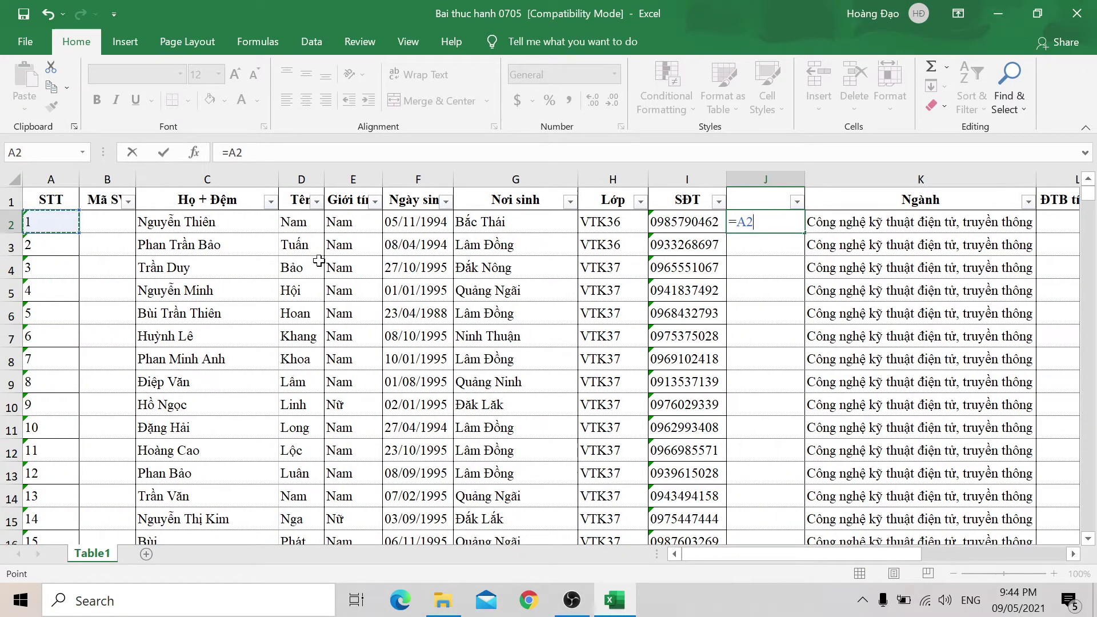
pyautogui.write('&')
pyautogui.click(611, 223)
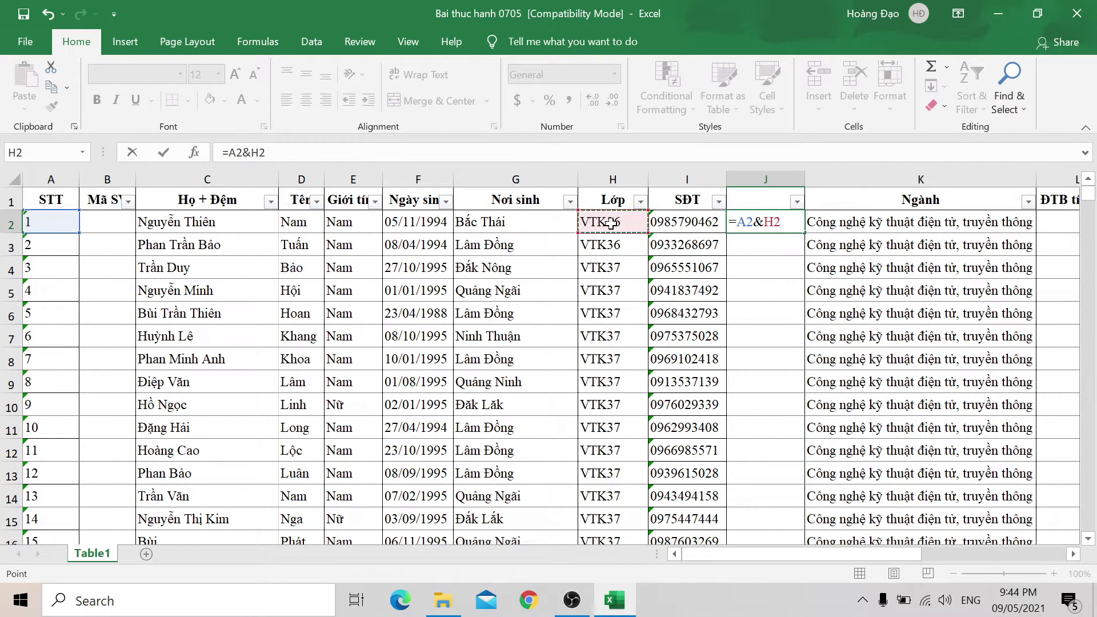
pyautogui.write('&')
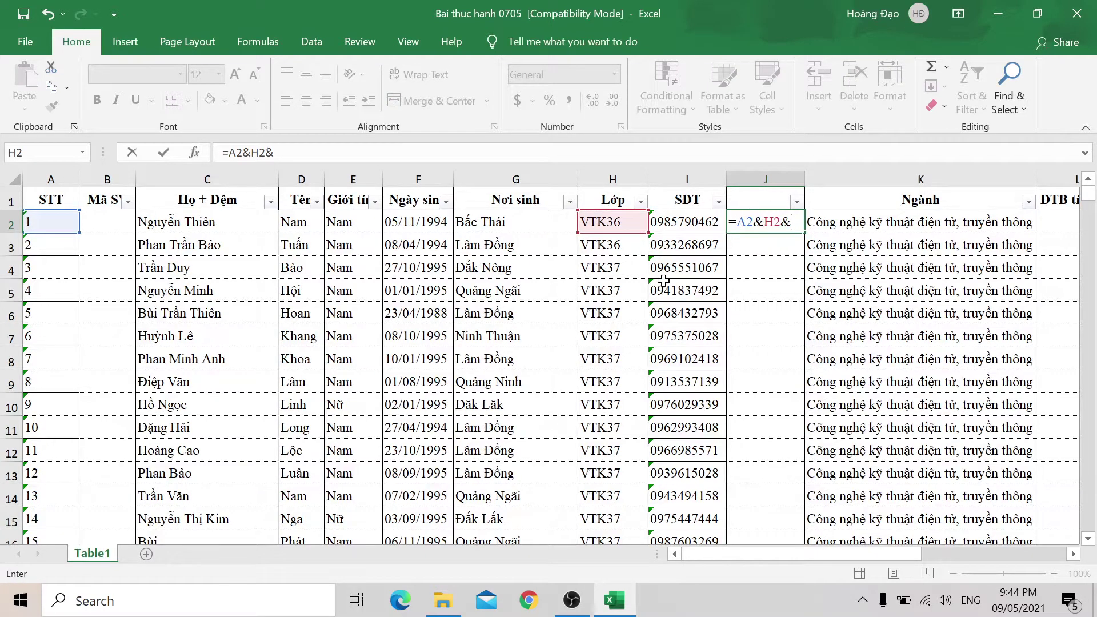
pyautogui.write('ri')
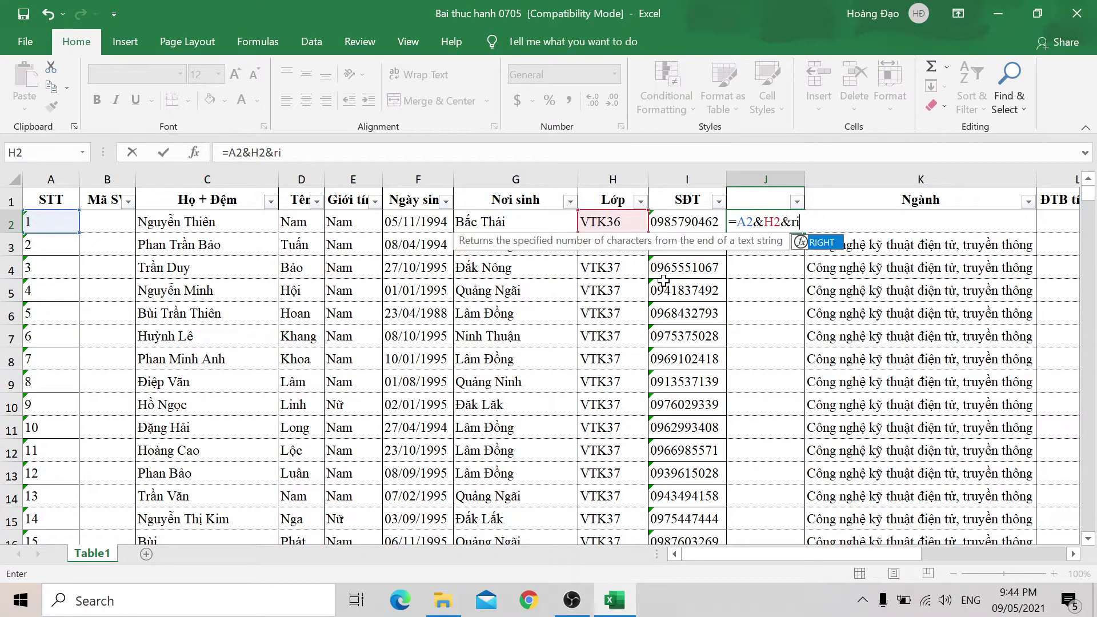
pyautogui.write('ght(')
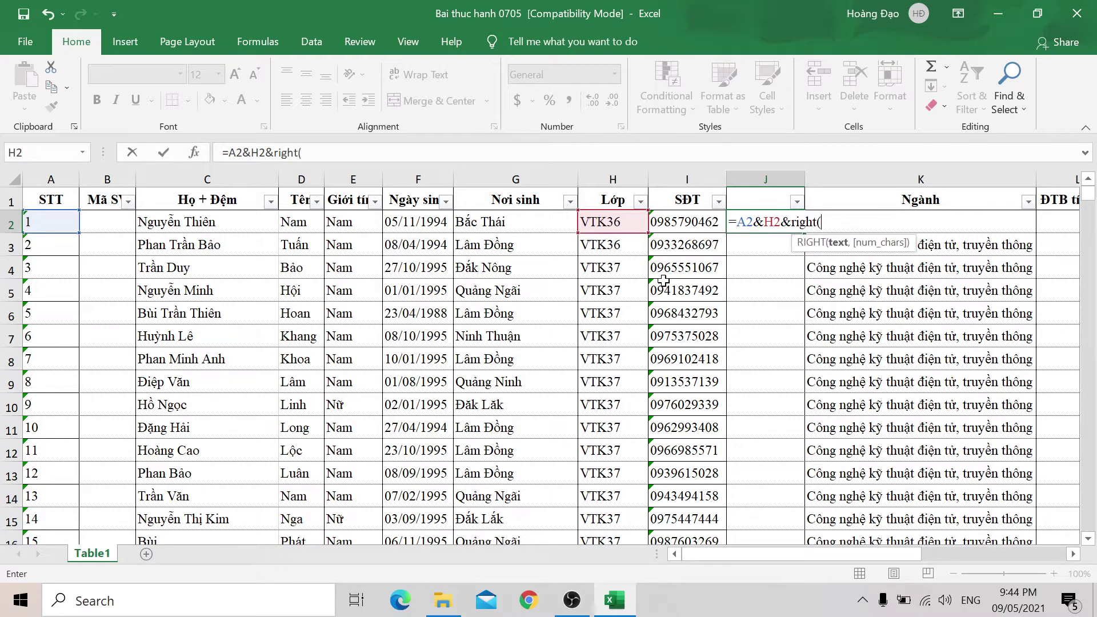
pyautogui.click(689, 226)
pyautogui.write(',')
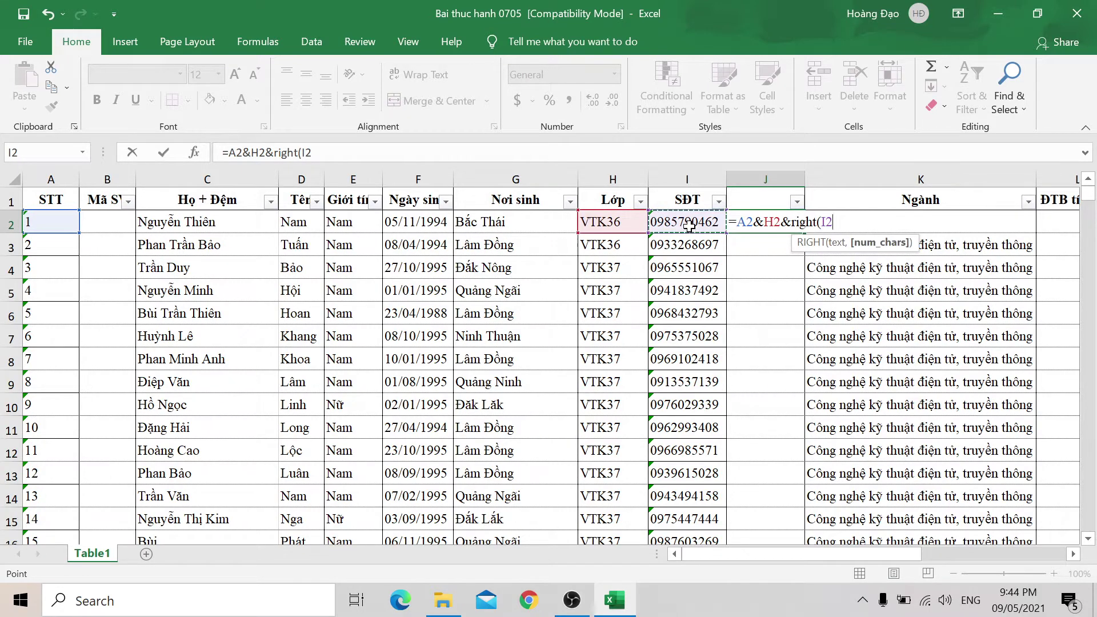
pyautogui.write('3)')
pyautogui.press('Return')
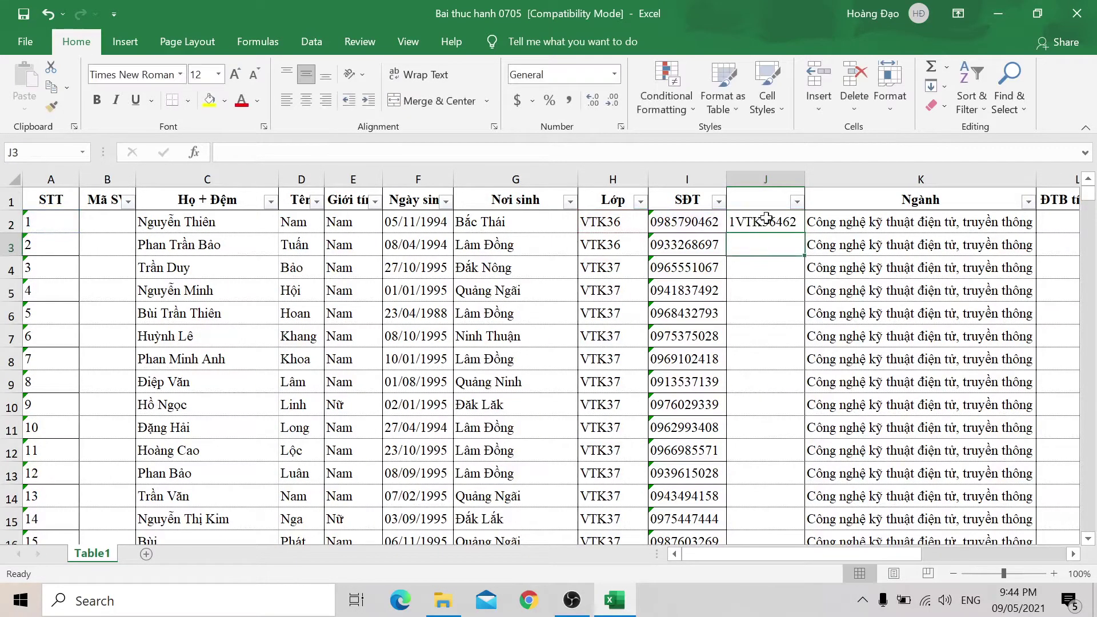
# Step: Fill the ID formula down column J and paste the IDs as values into Mã SV
pyautogui.click(766, 220)
pyautogui.doubleClick(803, 232)
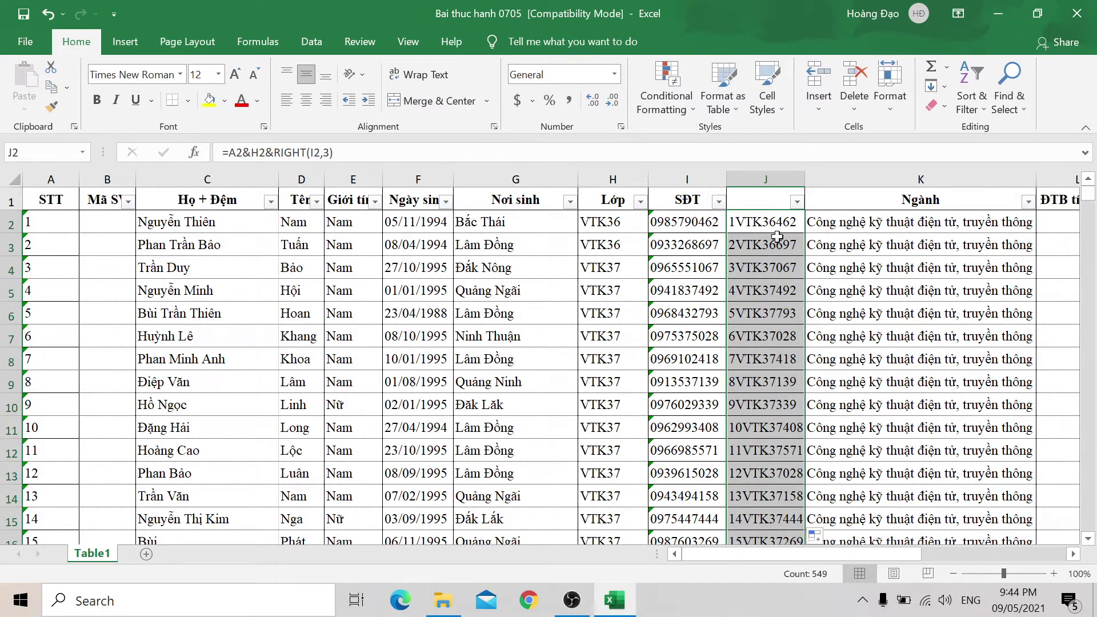
pyautogui.click(762, 224)
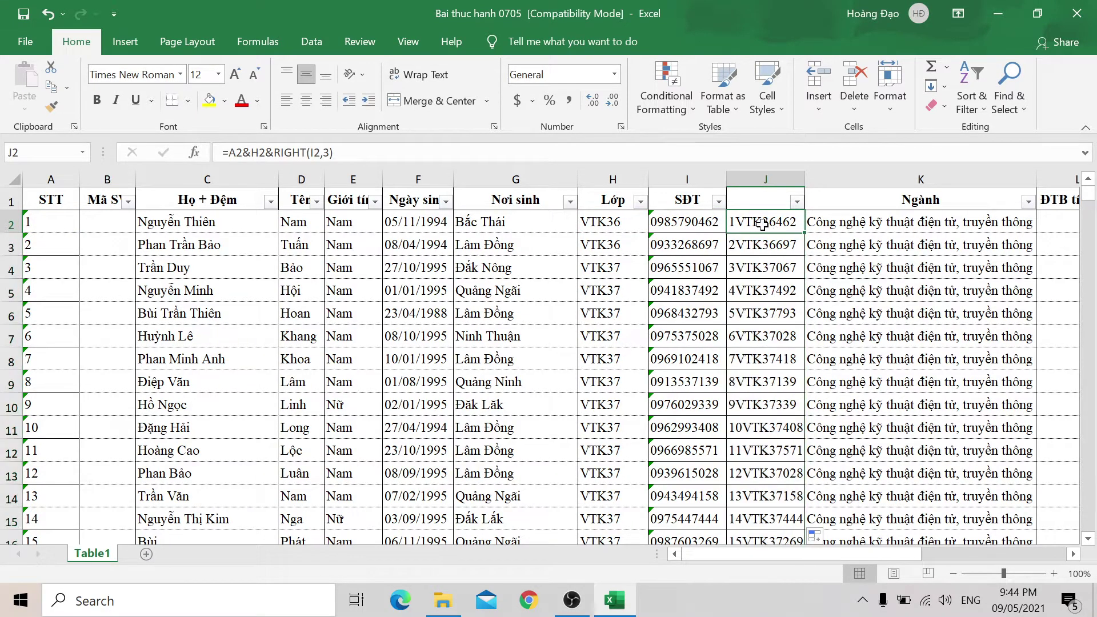
pyautogui.hotkey('ctrl', 'shift', 'Down')
pyautogui.hotkey('ctrl', 'c')
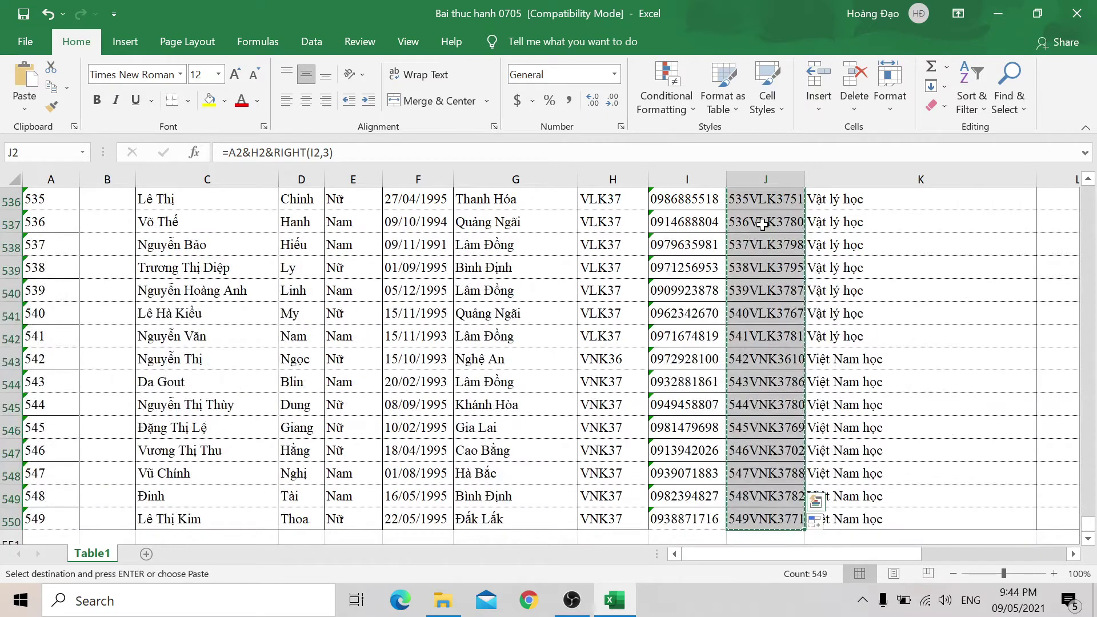
pyautogui.hotkey('ctrl', 'Up')
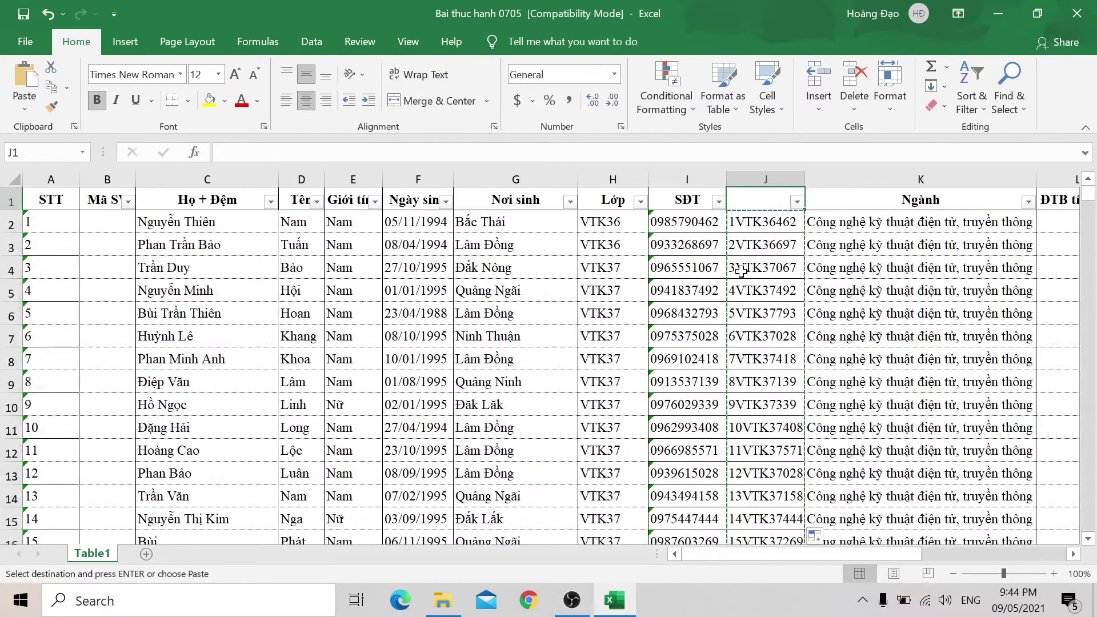
pyautogui.click(111, 222)
pyautogui.rightClick(111, 222)
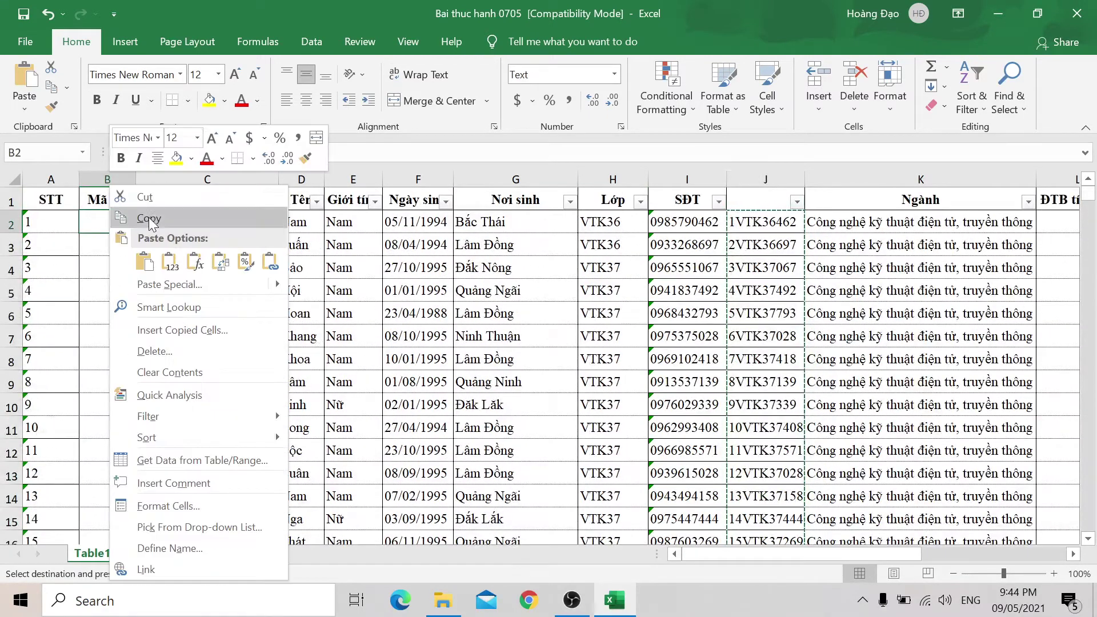
pyautogui.click(168, 261)
# Step: Delete the helper column J and scroll right to the Xếp loại grading table
pyautogui.click(764, 179)
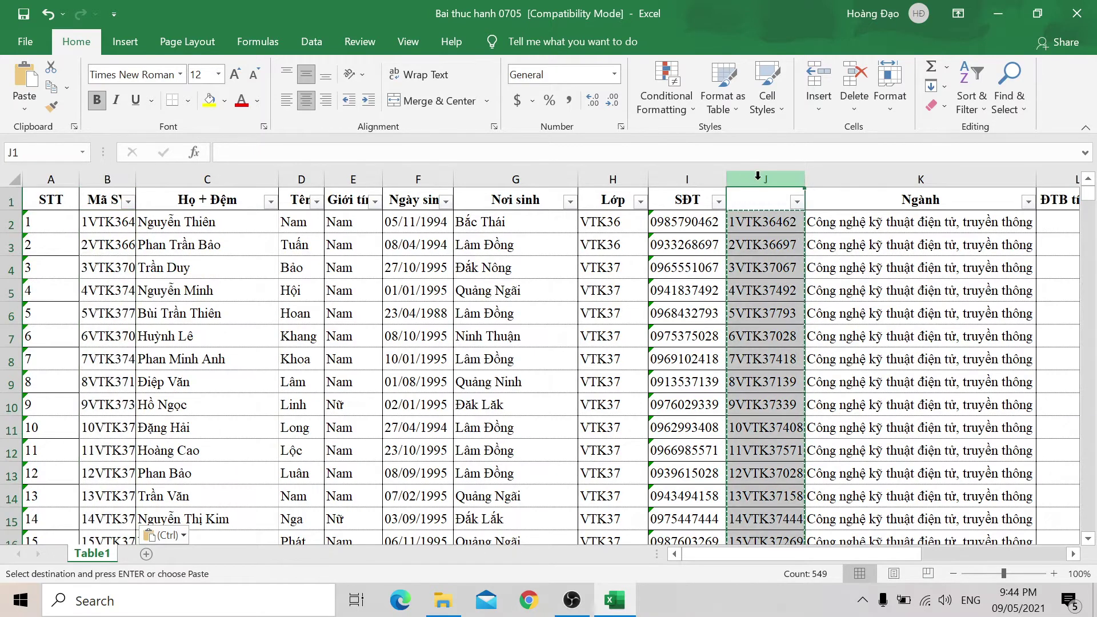
pyautogui.rightClick(760, 180)
pyautogui.click(799, 323)
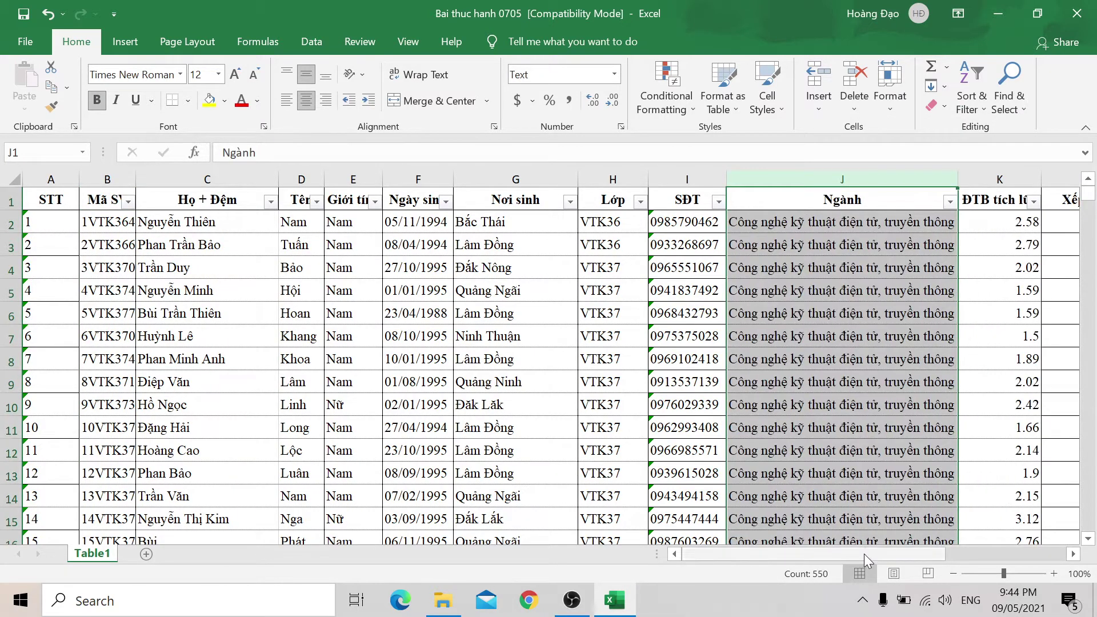
pyautogui.moveTo(865, 556); pyautogui.dragTo(998, 555)
pyautogui.click(857, 246)
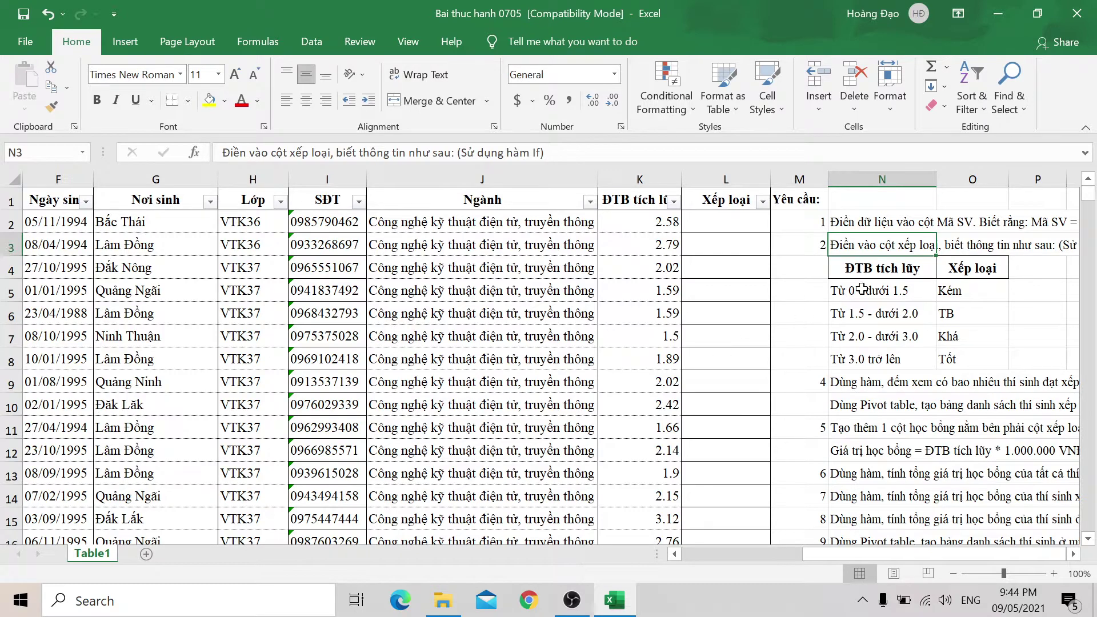
# Step: Start an IFS formula in L2: K2>=3 gives $O$8, K2>=2 gives $O$7
pyautogui.moveTo(860, 289); pyautogui.dragTo(958, 365)
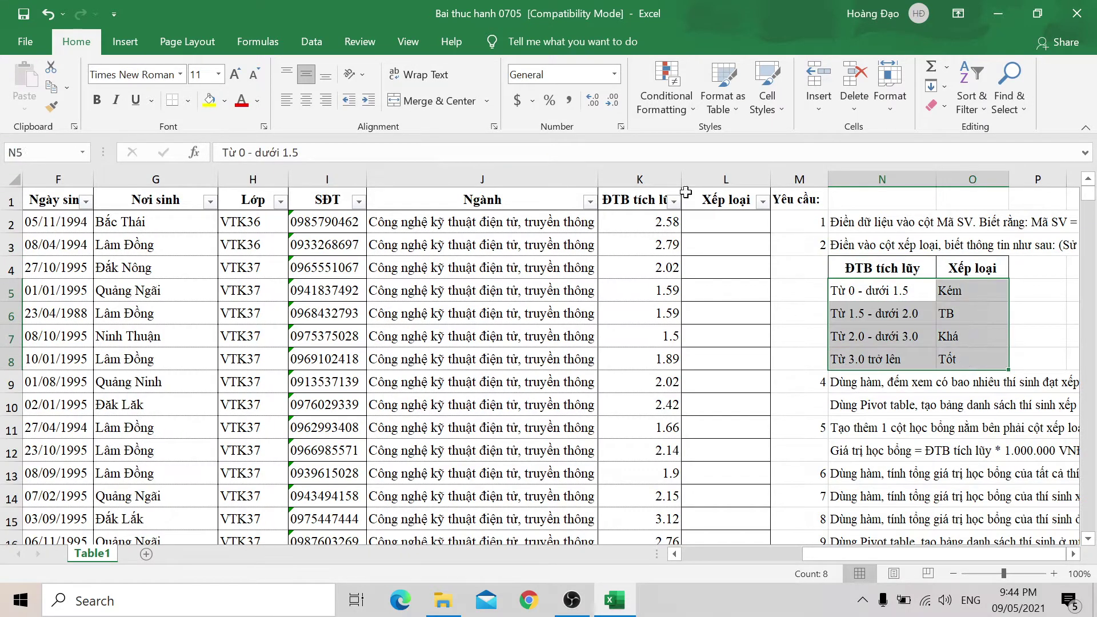
pyautogui.click(721, 221)
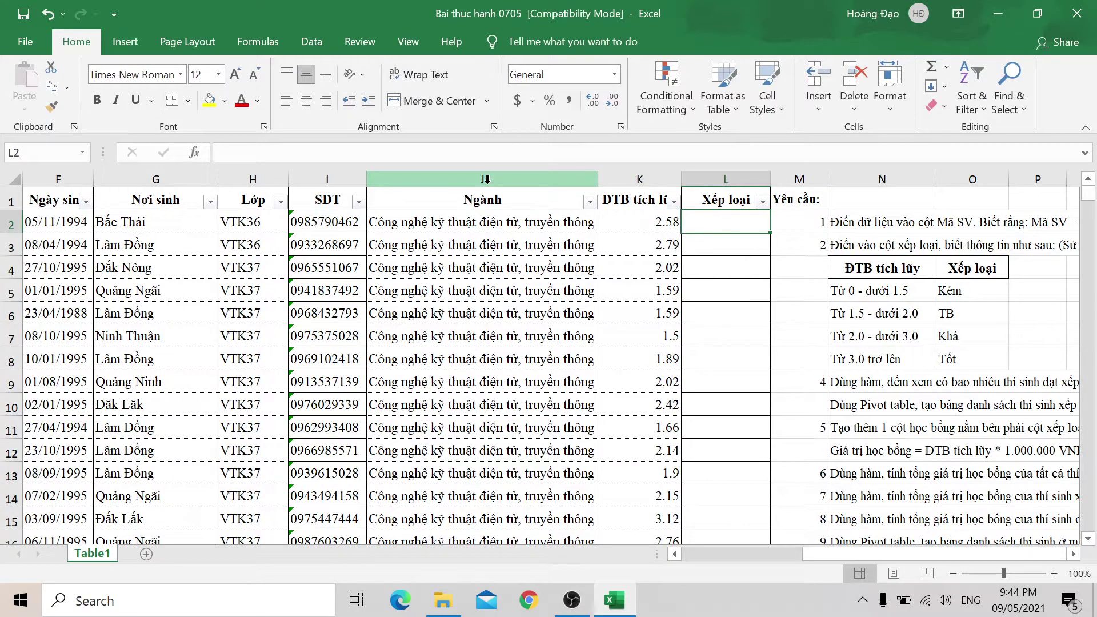
pyautogui.write('=I')
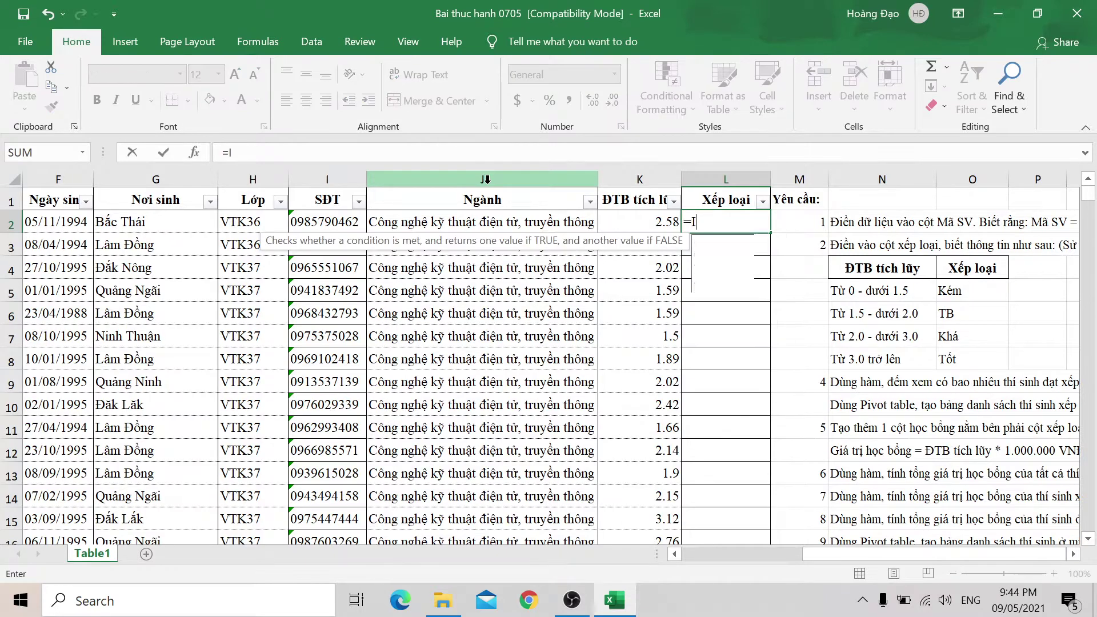
pyautogui.write('FS(')
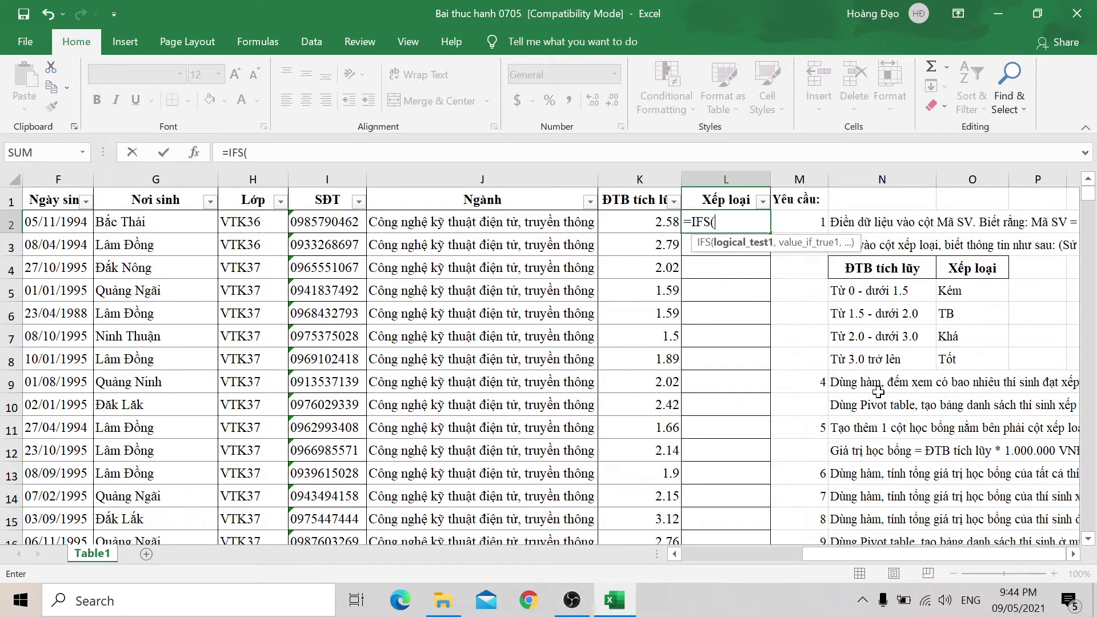
pyautogui.click(661, 224)
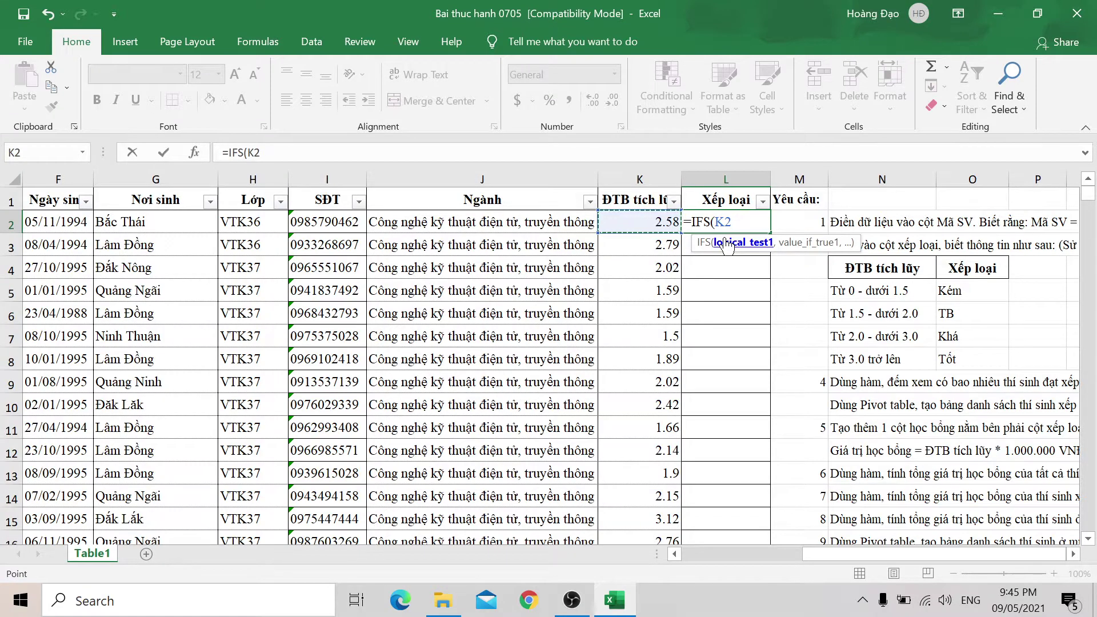
pyautogui.write('>=3')
pyautogui.write(',')
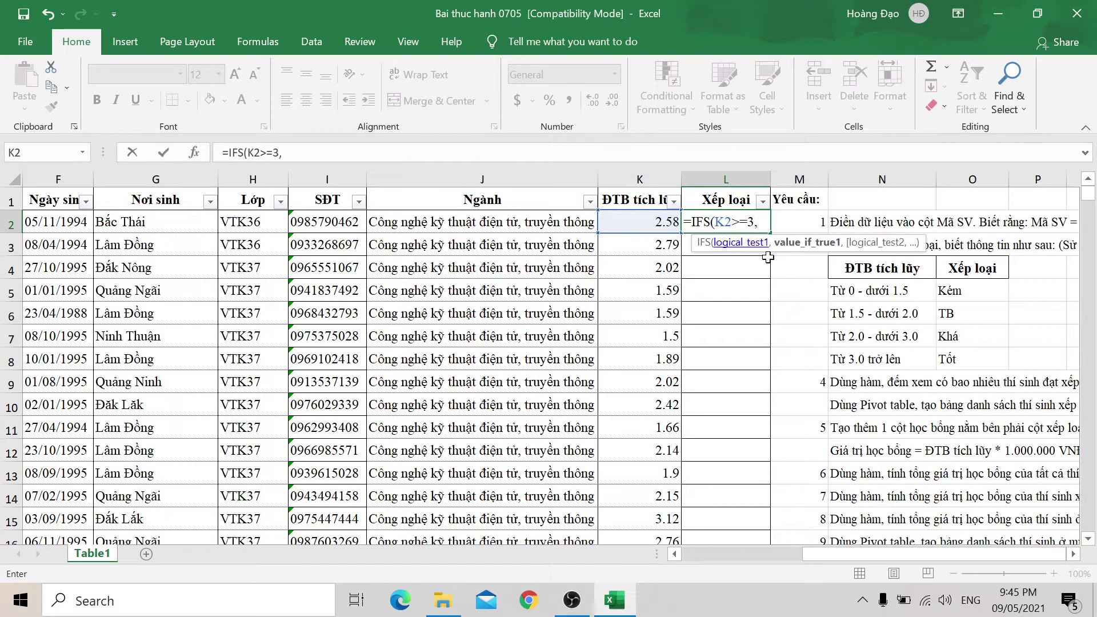
pyautogui.click(966, 361)
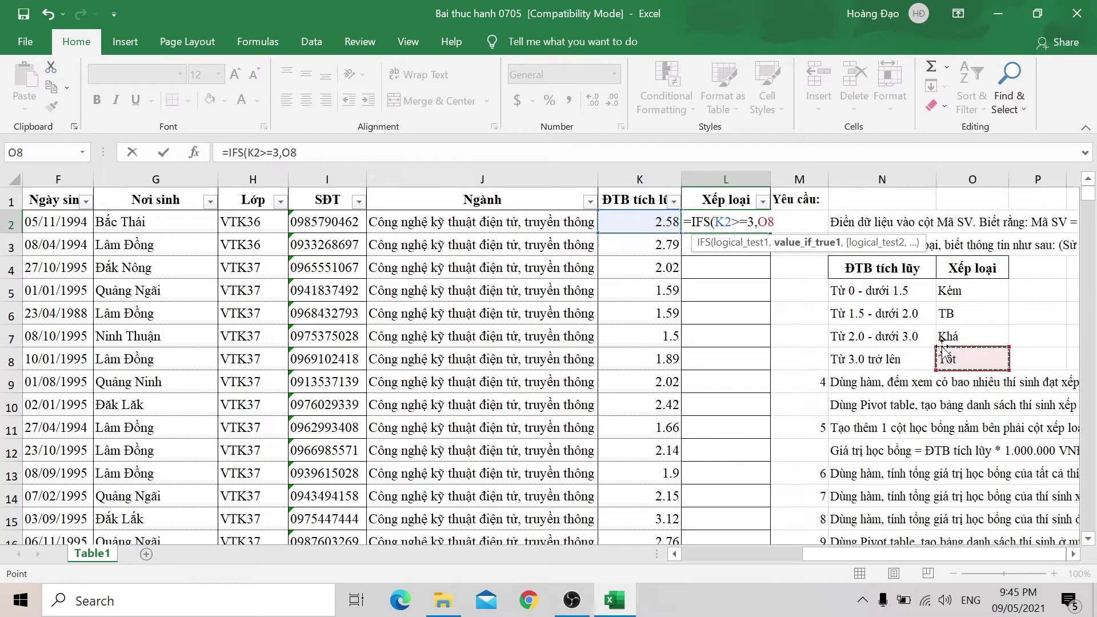
pyautogui.press('F4')
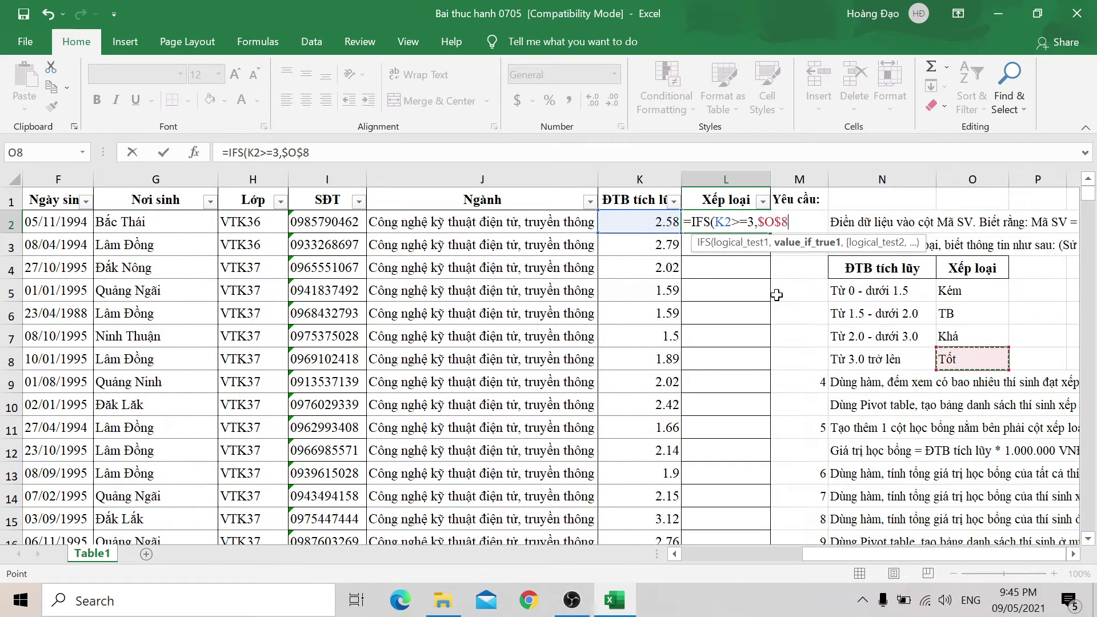
pyautogui.write(',')
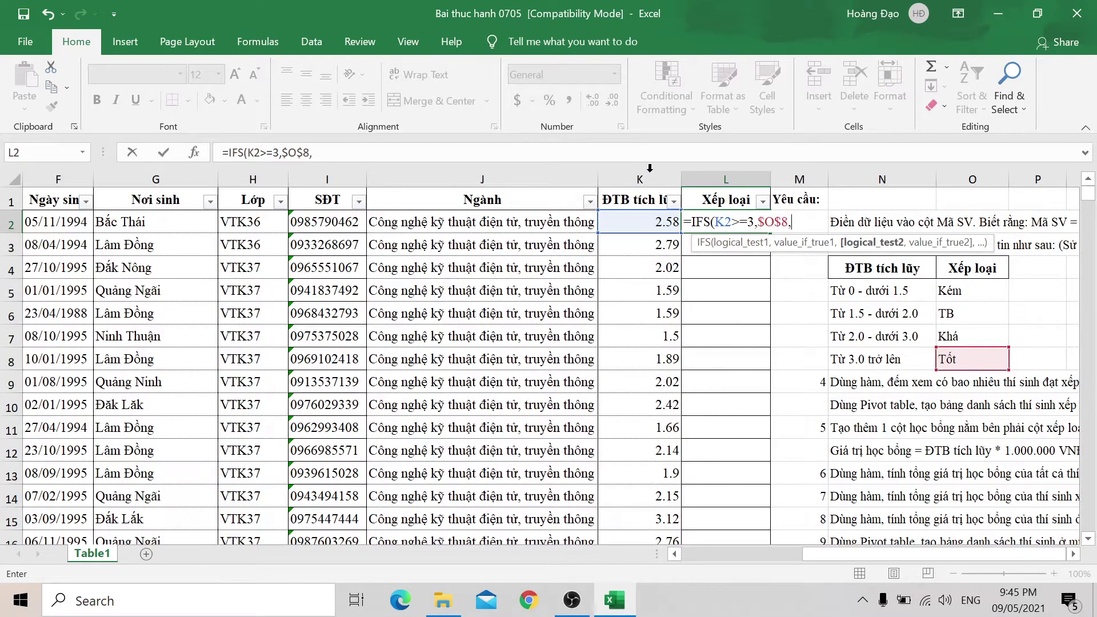
pyautogui.click(656, 222)
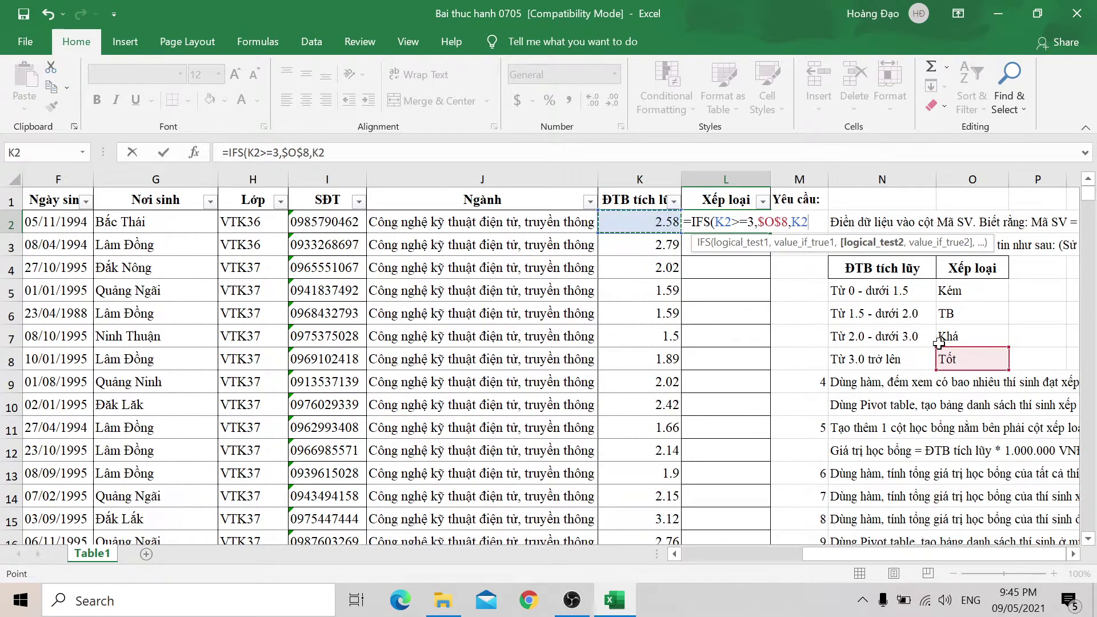
pyautogui.write('>=')
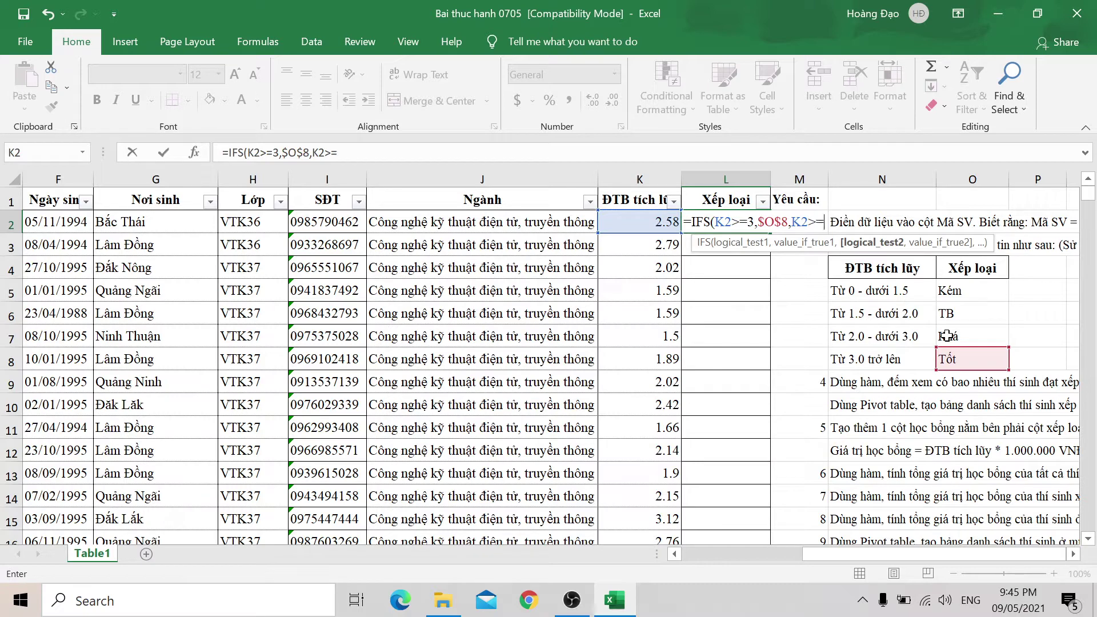
pyautogui.write('2')
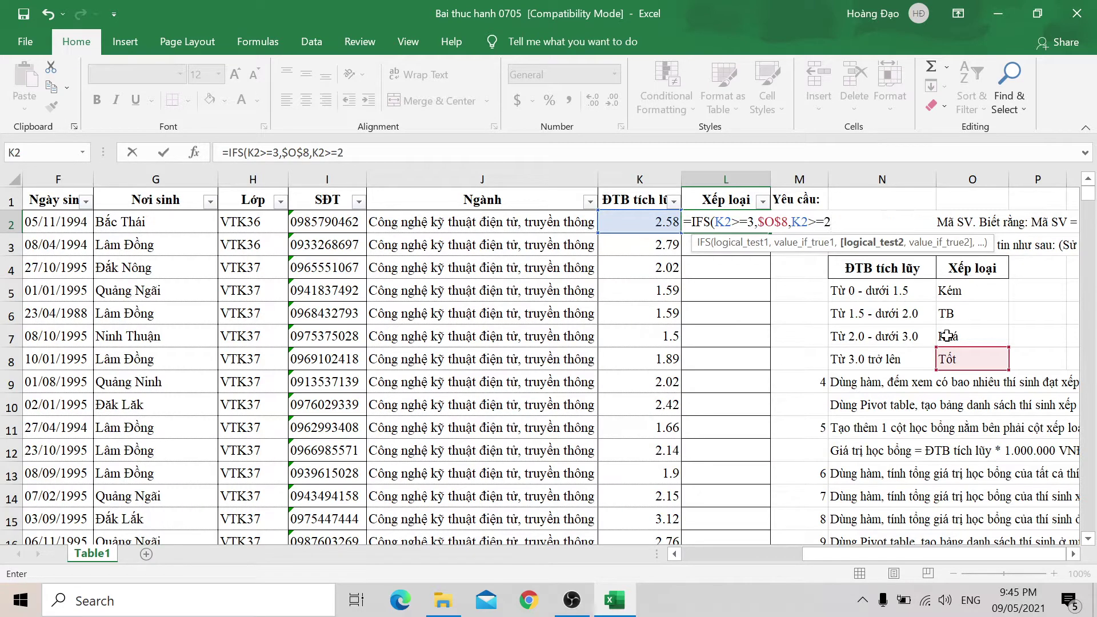
pyautogui.write(',')
pyautogui.click(960, 335)
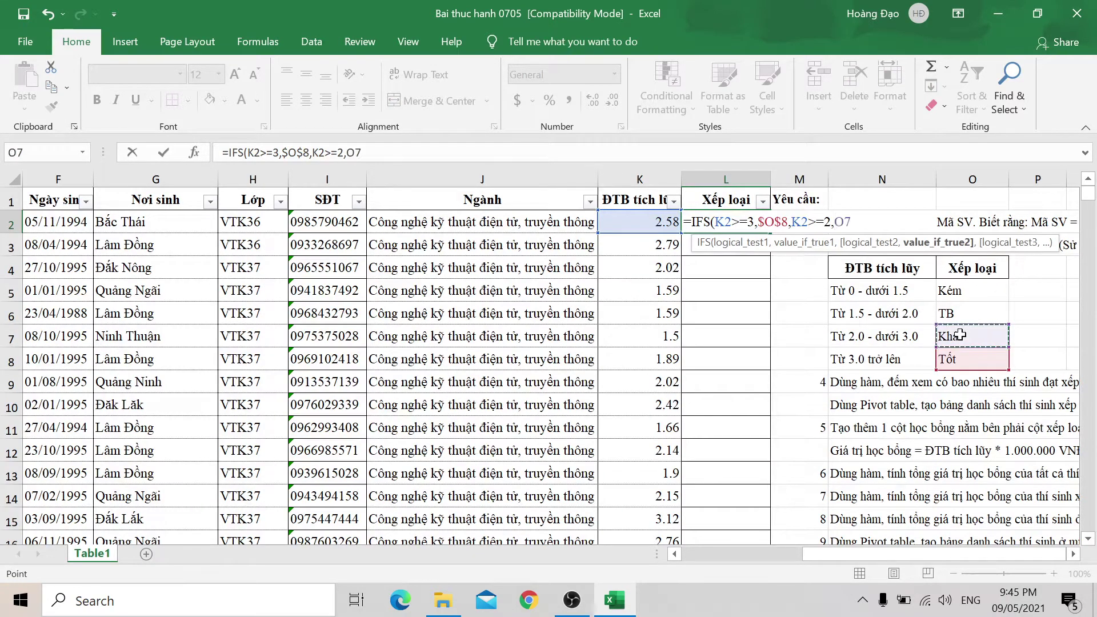
pyautogui.press('F4')
pyautogui.write('$O$7,')
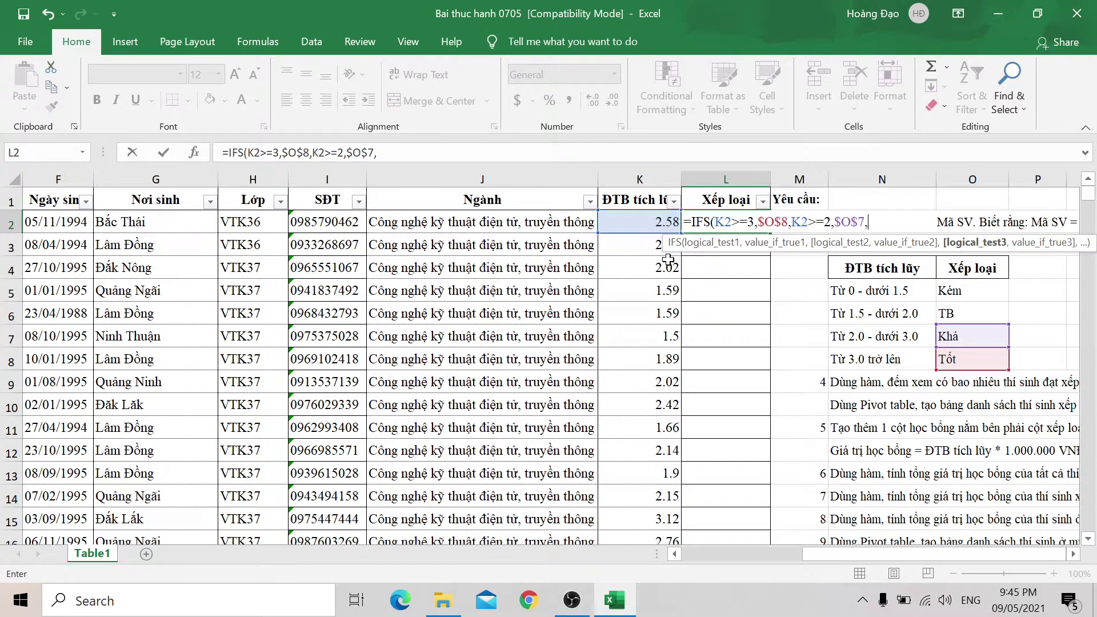
# Step: Finish the IFS with K2>=1.5 giving $O$6 and K2>=0 giving $O$5, showing Khá
pyautogui.click(645, 222)
pyautogui.write('>=')
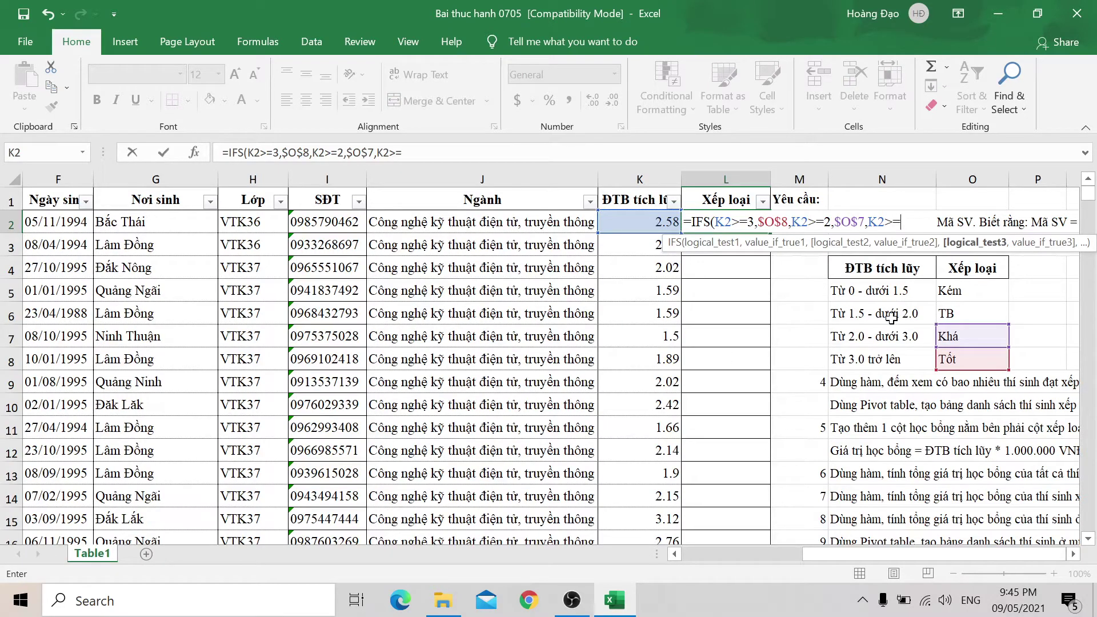
pyautogui.write('1,')
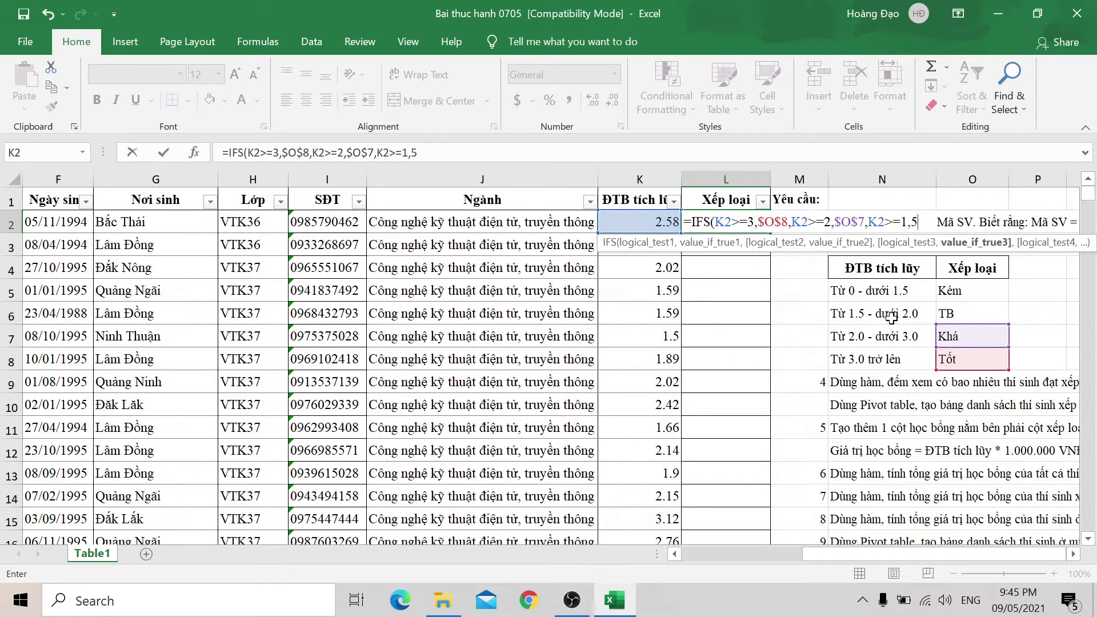
pyautogui.press('BackSpace')
pyautogui.write('.')
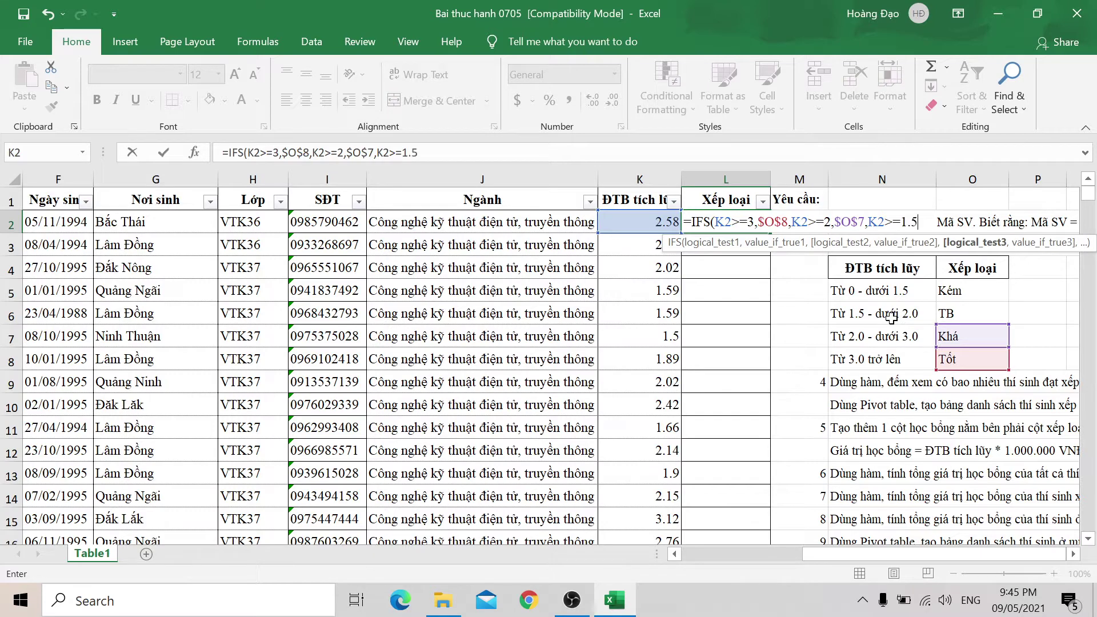
pyautogui.write(',')
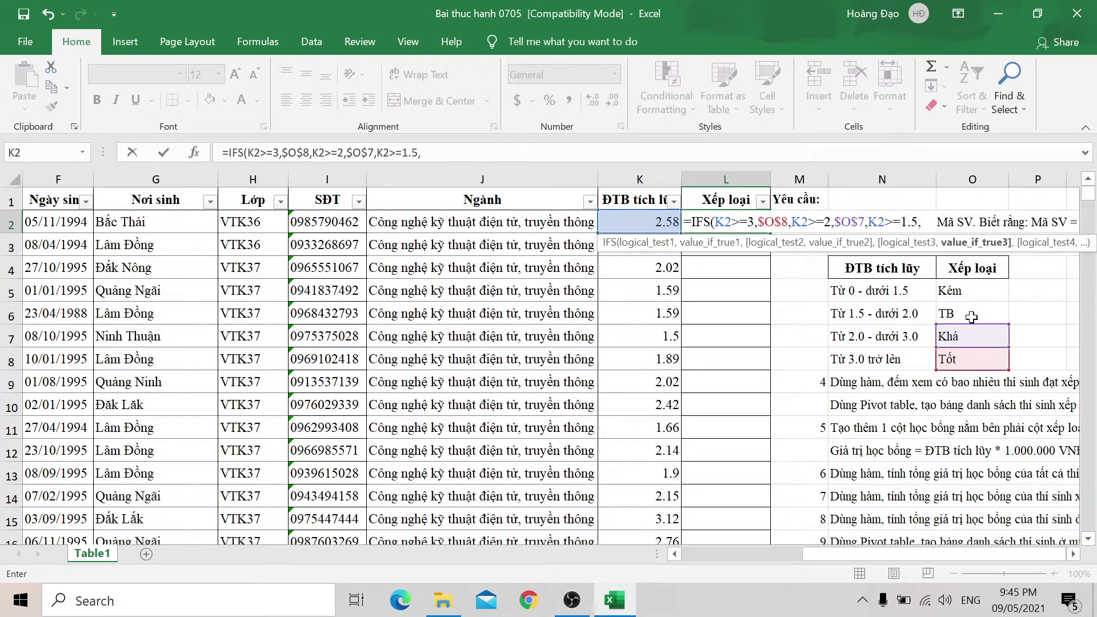
pyautogui.click(969, 315)
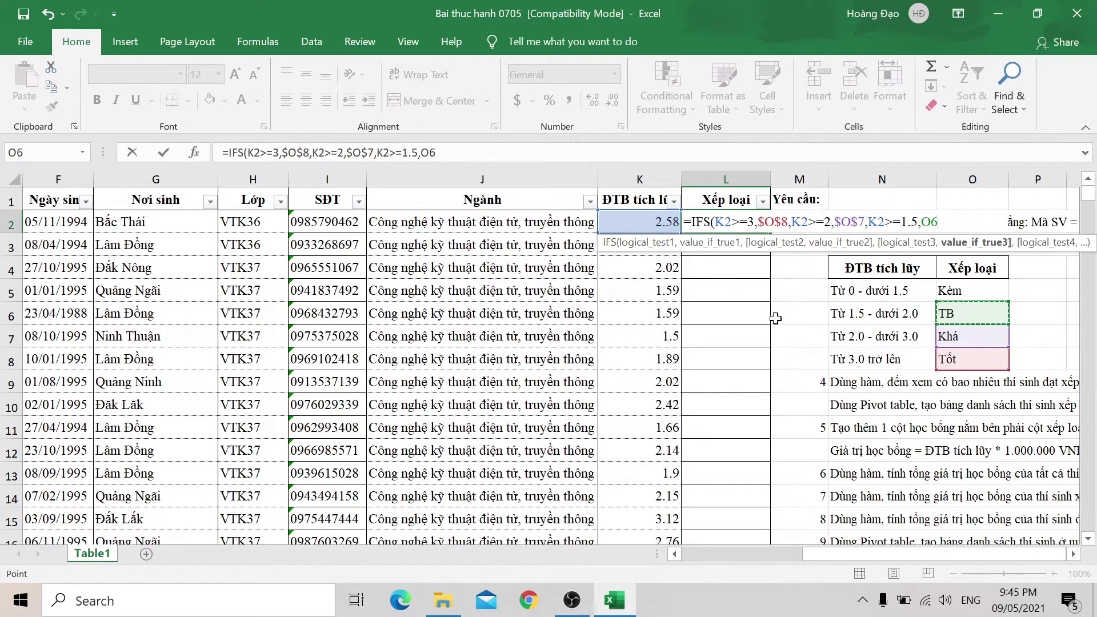
pyautogui.press('F4')
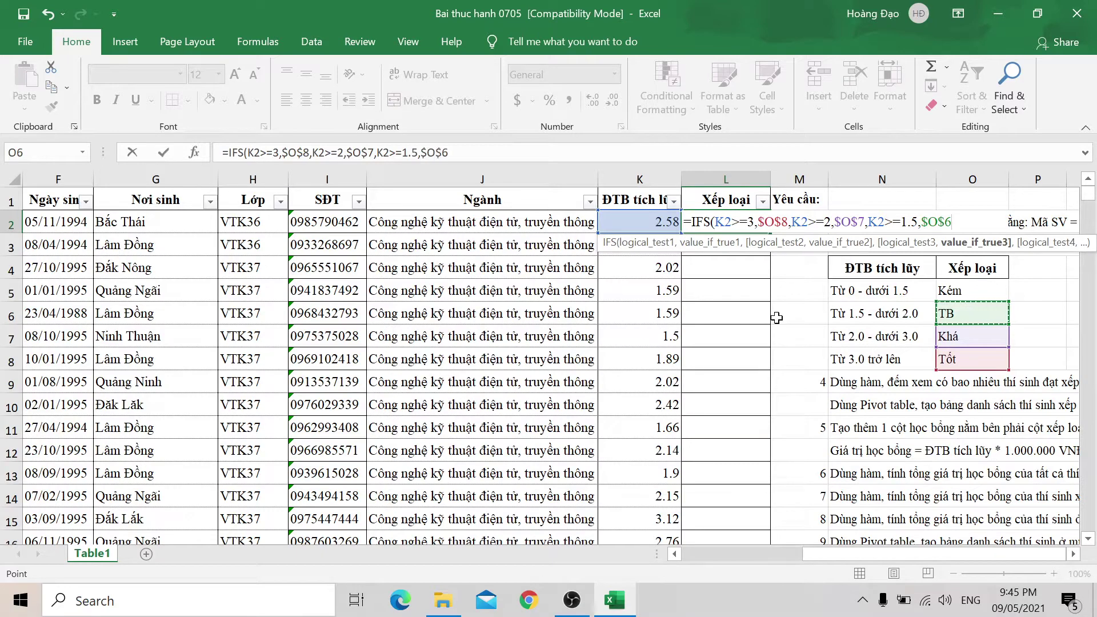
pyautogui.write(',')
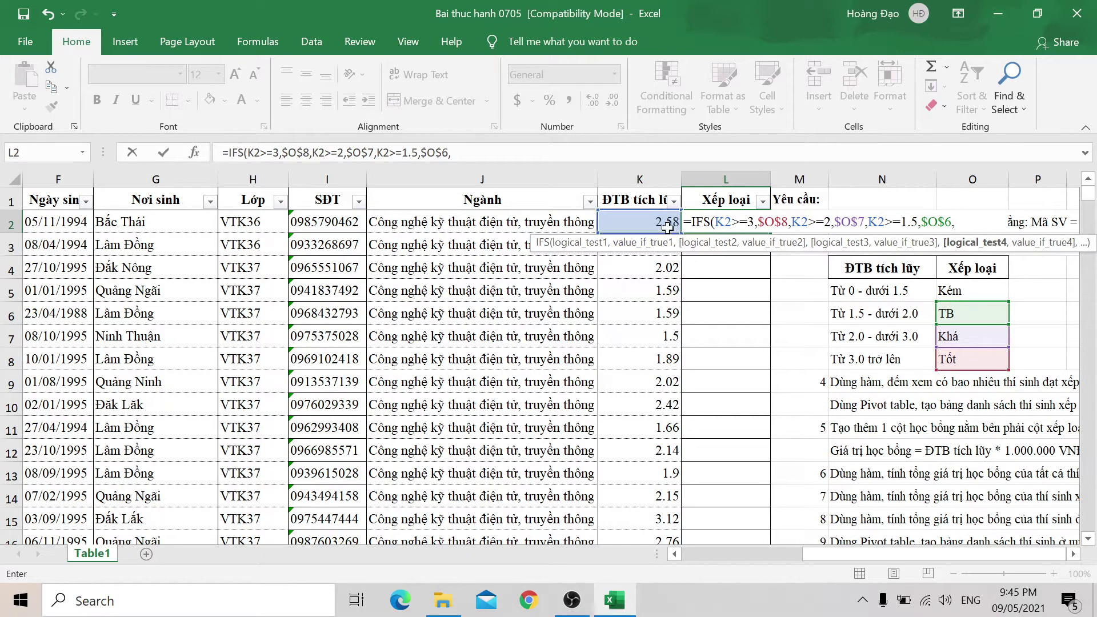
pyautogui.press('Left')
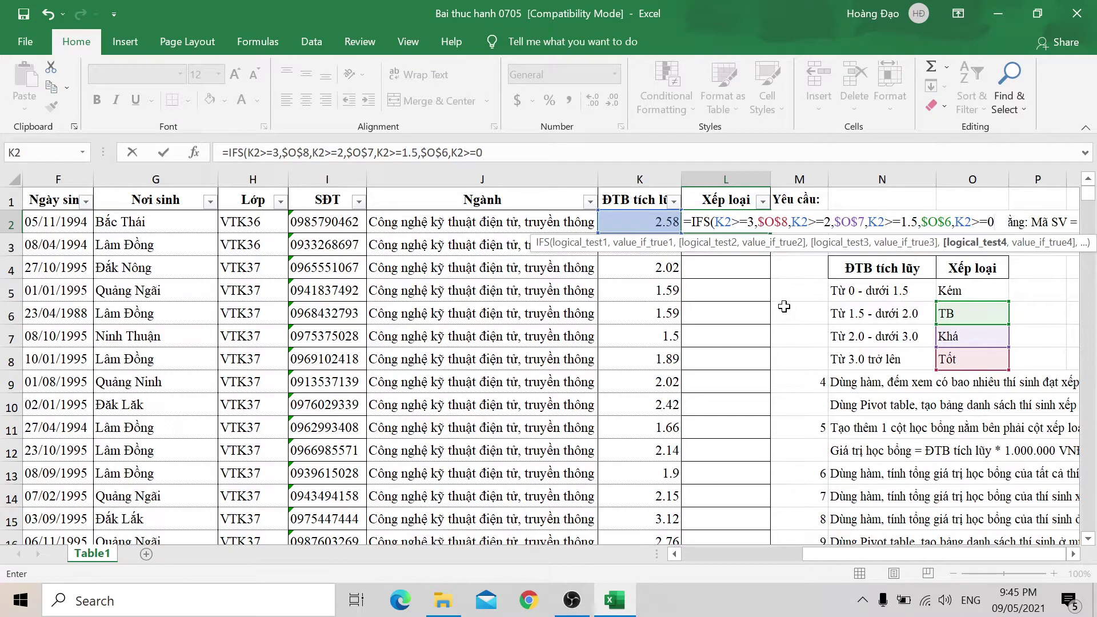
pyautogui.write(',')
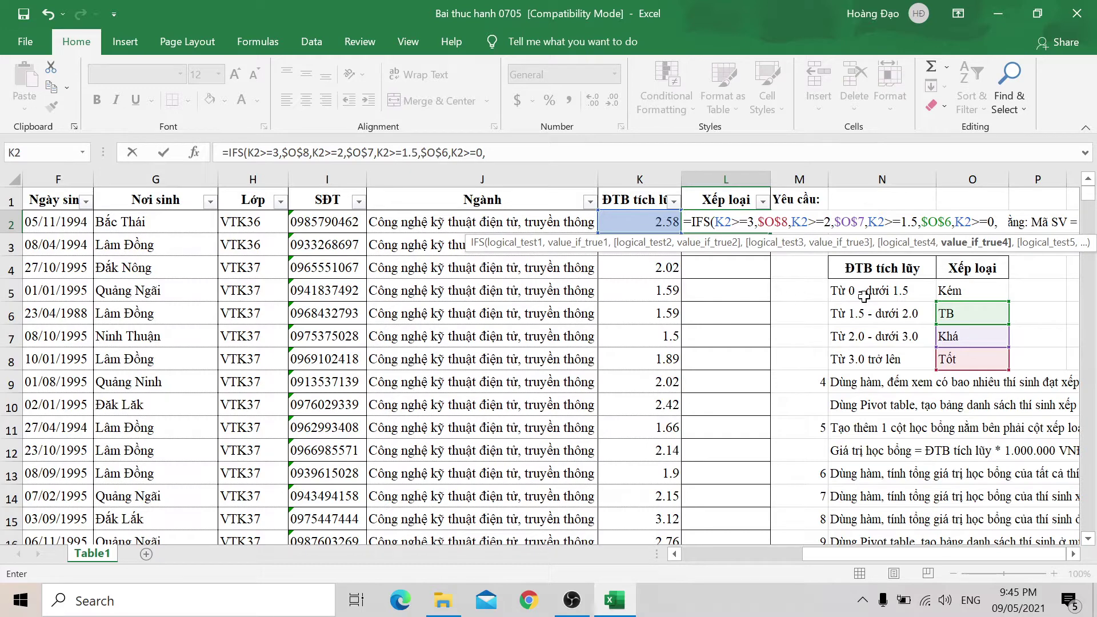
pyautogui.click(958, 292)
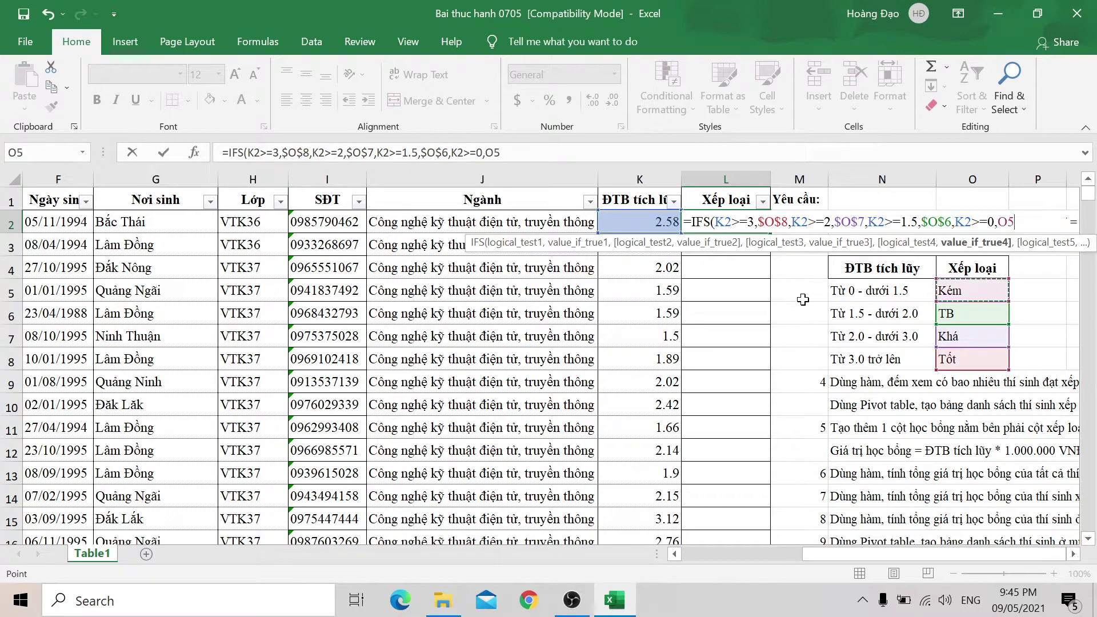
pyautogui.press('F4')
pyautogui.write(')')
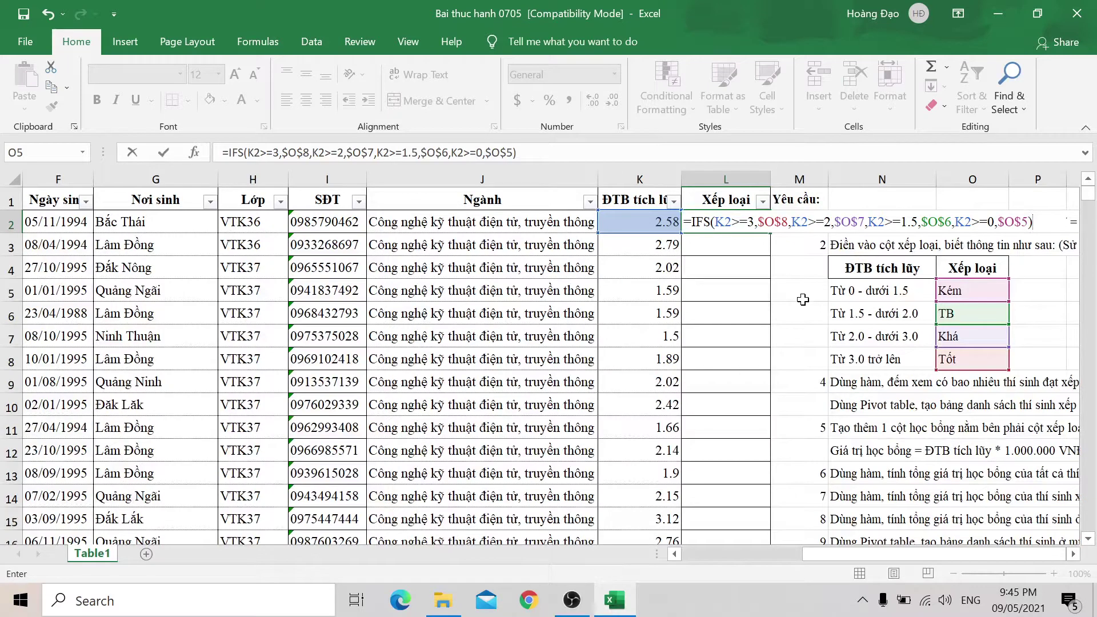
pyautogui.press('Return')
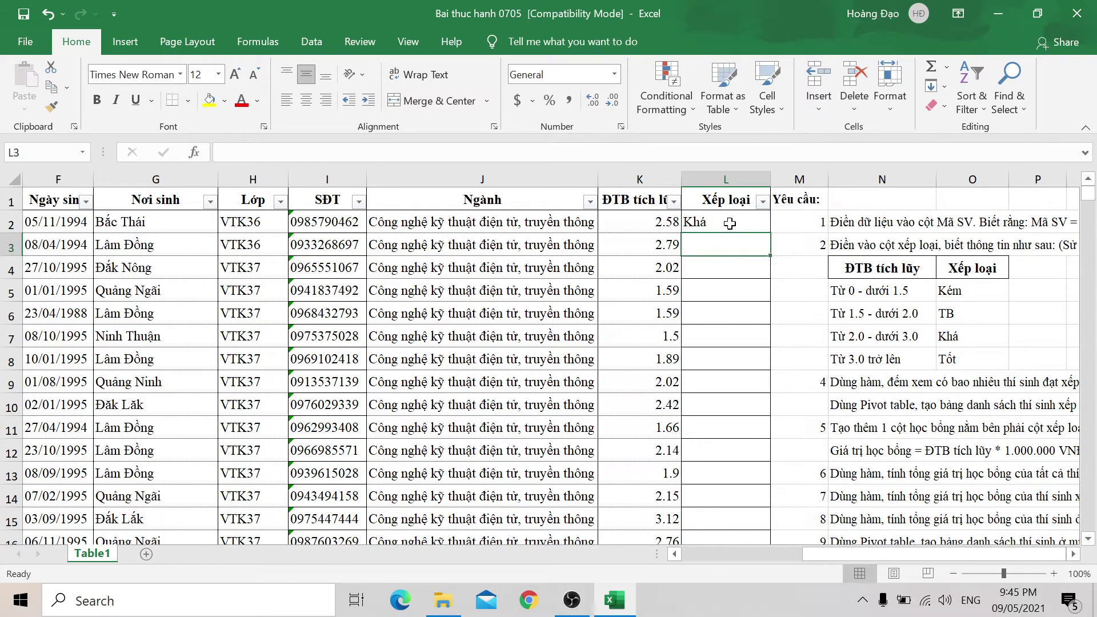
# Step: Fill the IFS grades down column L and paste them back as plain values
pyautogui.click(730, 223)
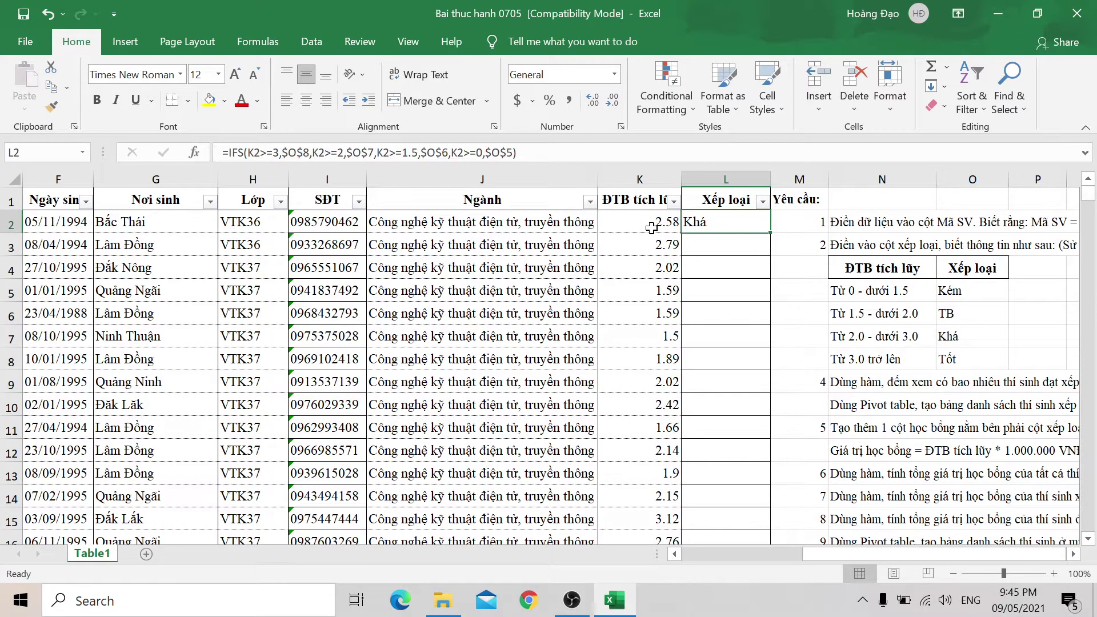
pyautogui.doubleClick(771, 231)
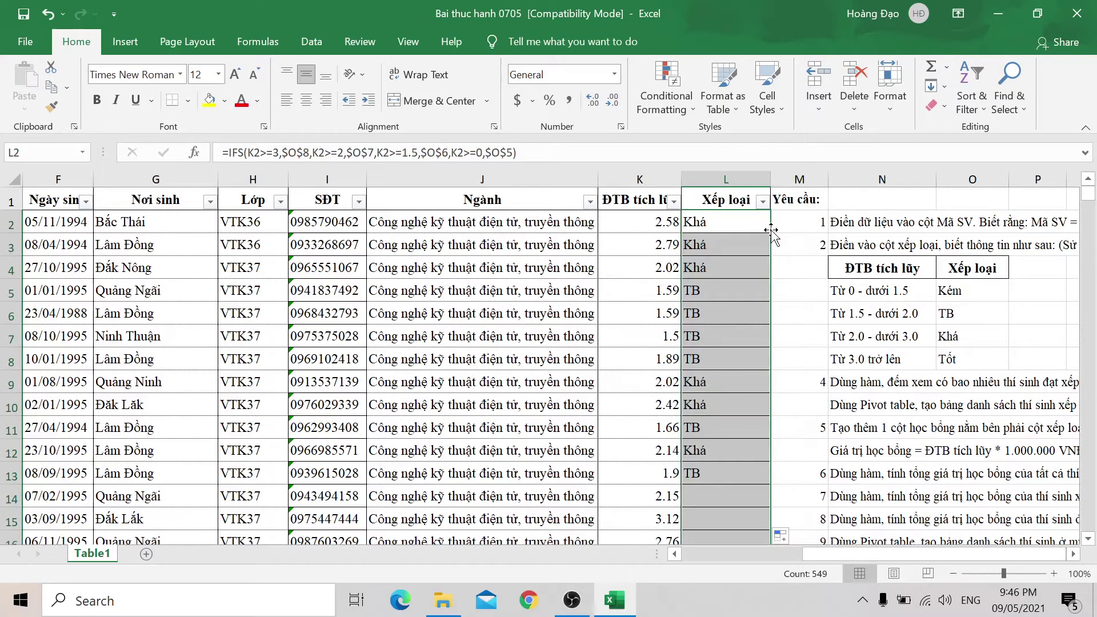
pyautogui.click(698, 288)
pyautogui.click(741, 224)
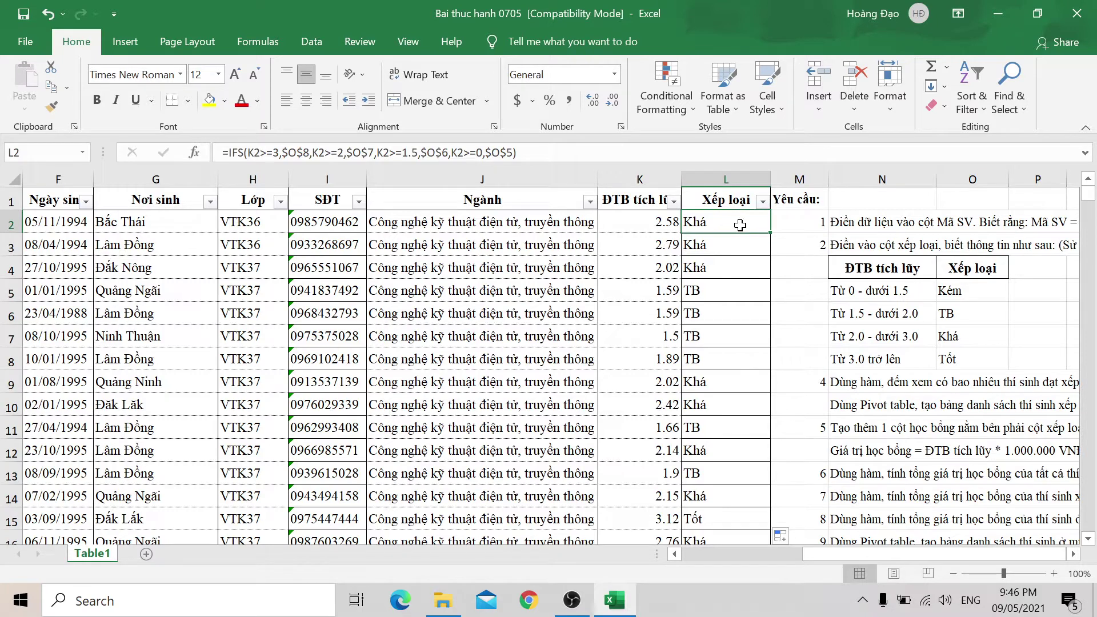
pyautogui.hotkey('ctrl', 'shift', 'Down')
pyautogui.hotkey('ctrl', 'c')
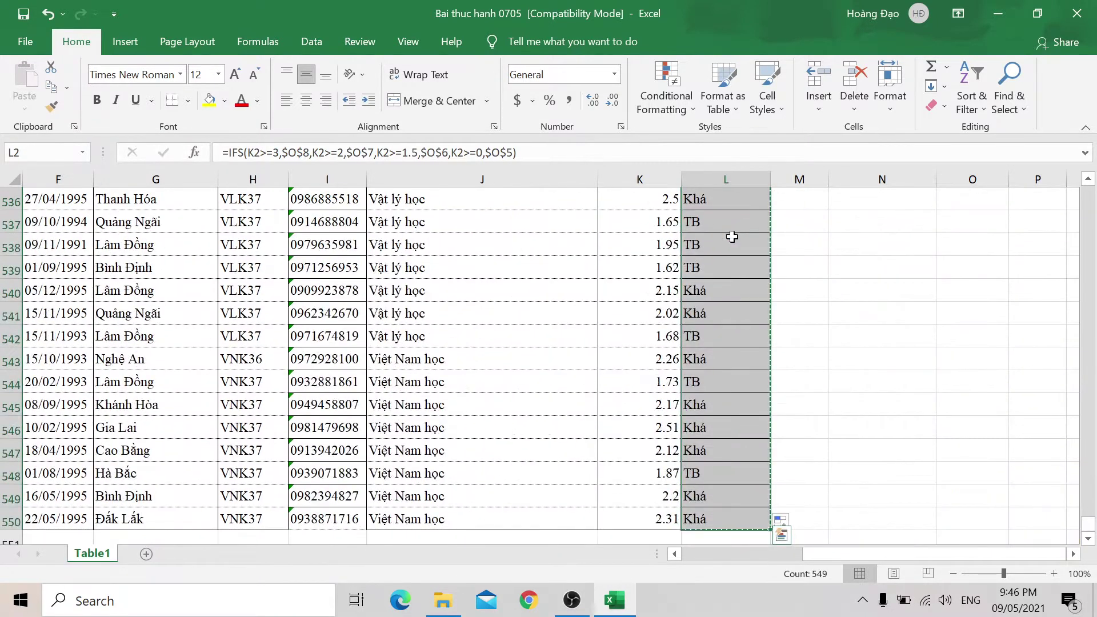
pyautogui.rightClick(723, 275)
pyautogui.click(780, 260)
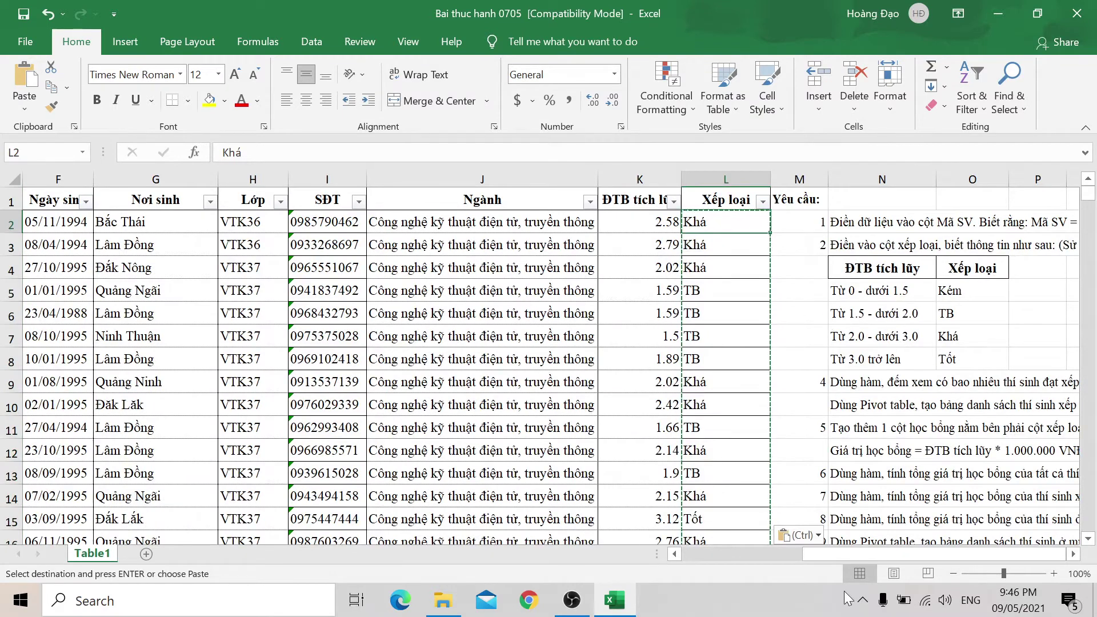
# Step: Review the Khá-count and PivotTable tasks and select cell N22 for the count
pyautogui.click(844, 384)
pyautogui.scroll(-1, 841, 400)
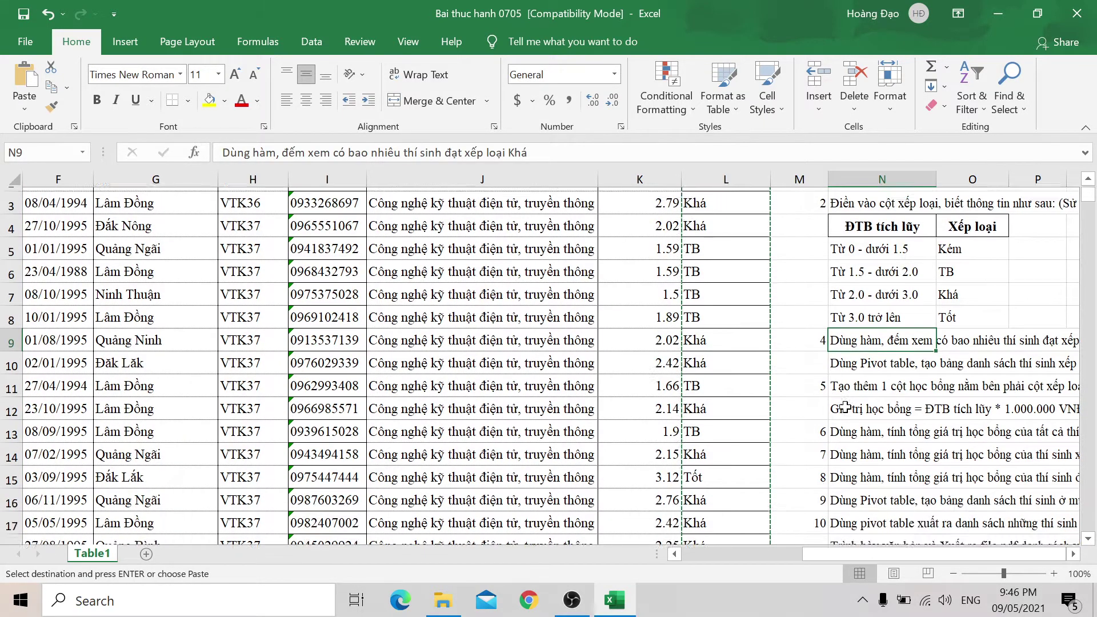
pyautogui.scroll(1, 841, 402)
pyautogui.click(866, 407)
pyautogui.click(874, 388)
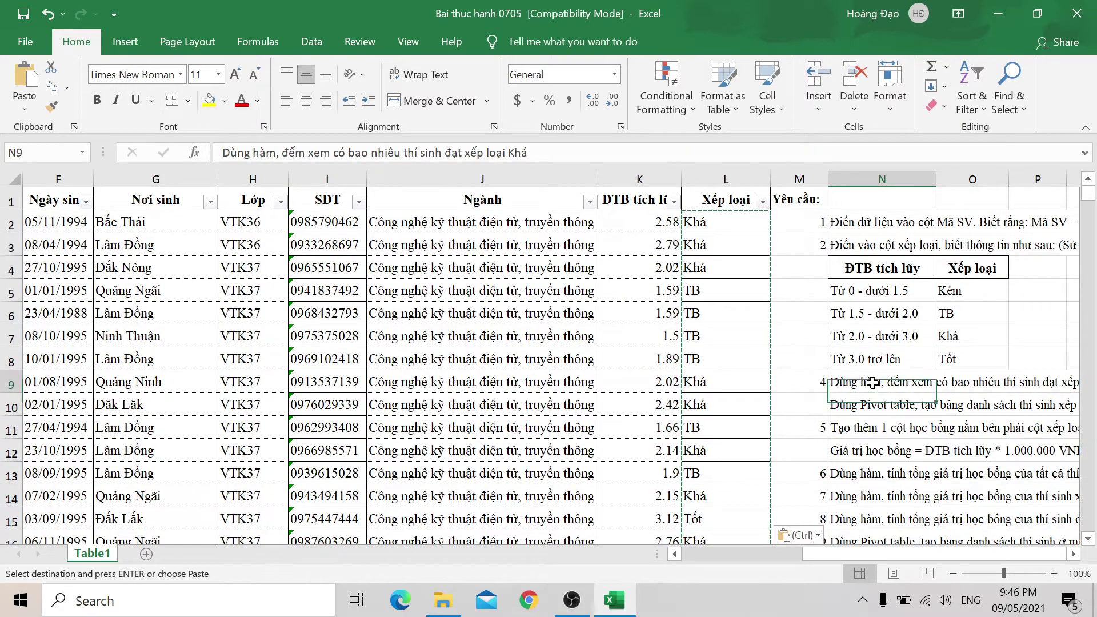
pyautogui.click(871, 405)
pyautogui.click(880, 387)
pyautogui.click(882, 398)
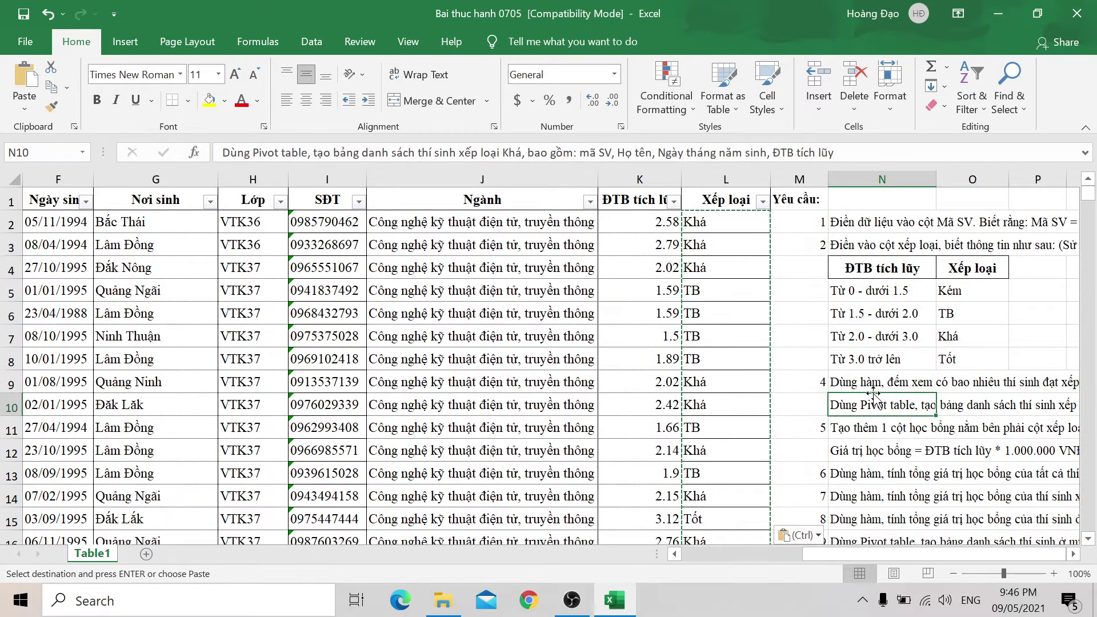
pyautogui.click(877, 380)
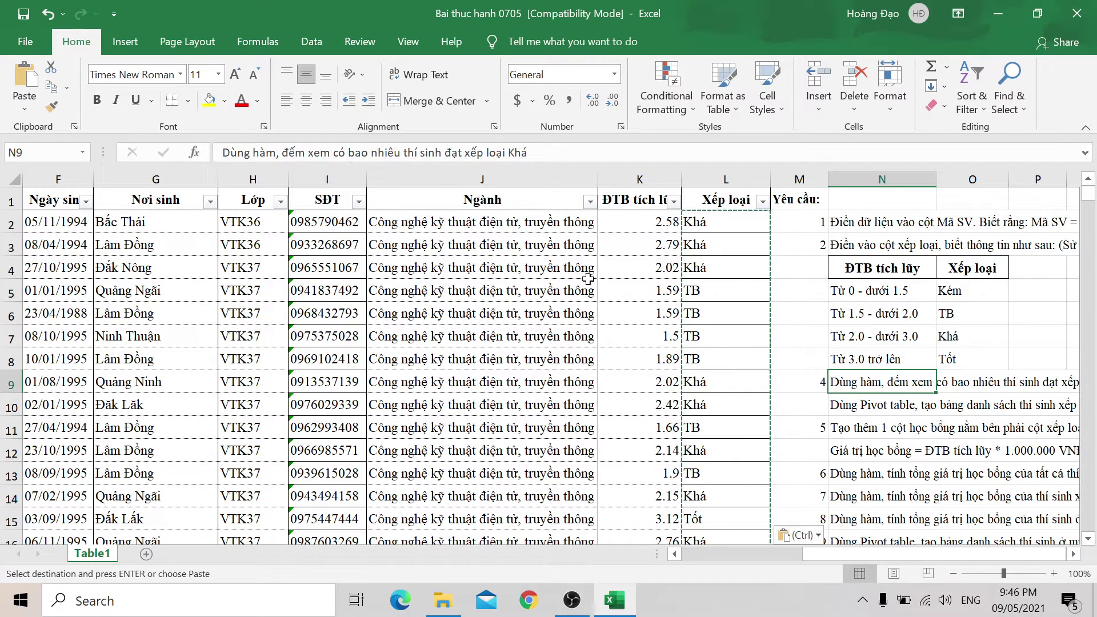
pyautogui.scroll(-4, 851, 368)
pyautogui.click(868, 365)
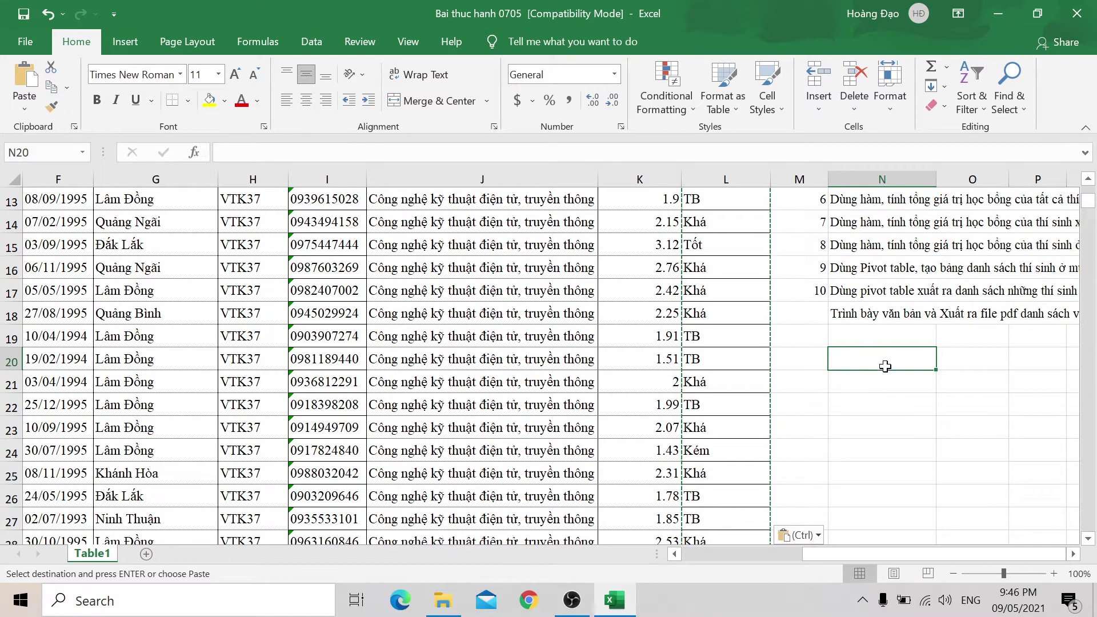
pyautogui.press('Escape')
pyautogui.press('Return')
pyautogui.click(883, 354)
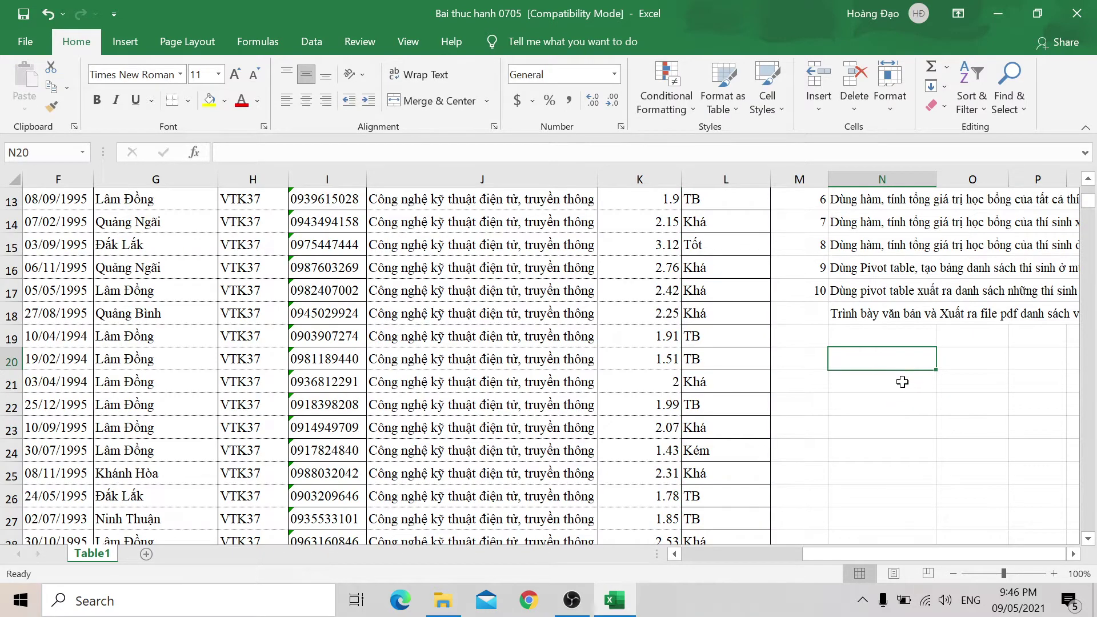
pyautogui.scroll(4, 891, 377)
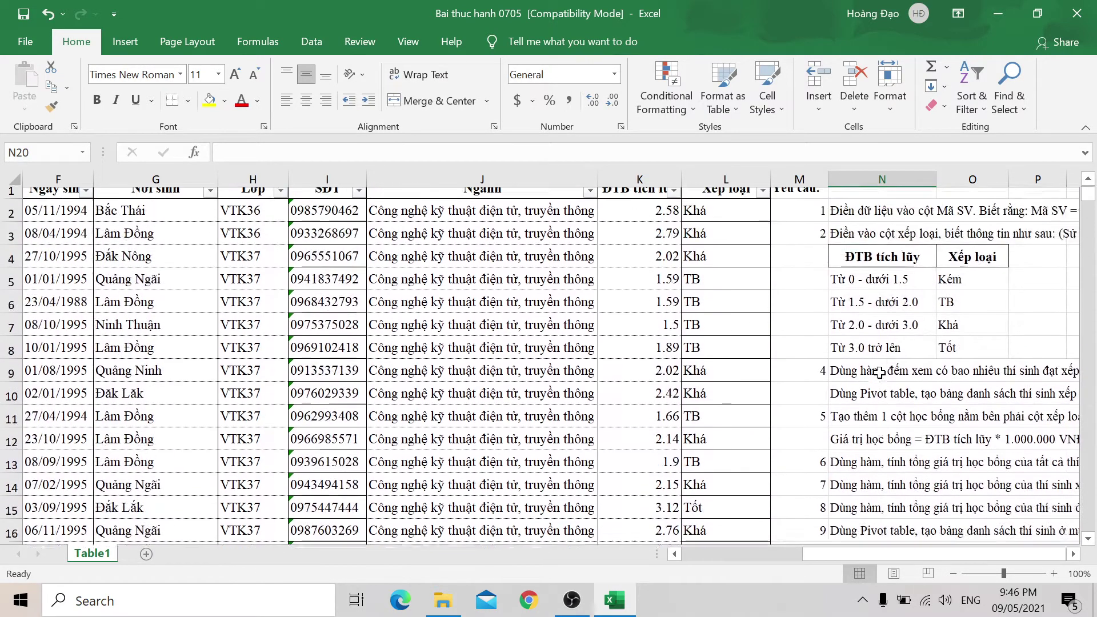
pyautogui.scroll(-2, 879, 372)
pyautogui.scroll(-2, 878, 365)
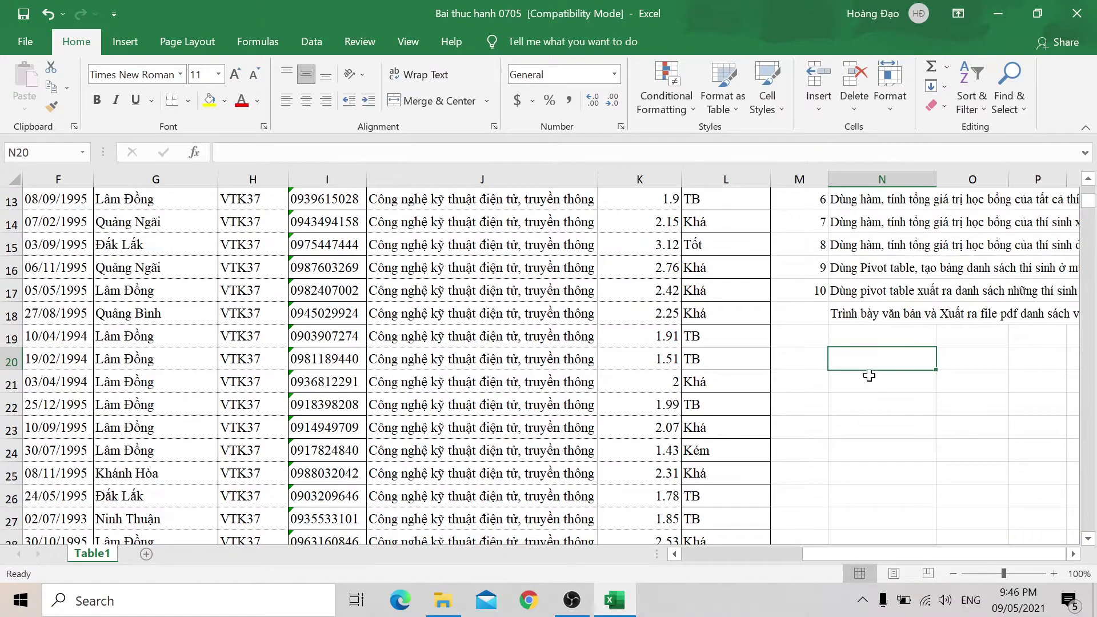
pyautogui.click(869, 397)
pyautogui.scroll(4, 880, 391)
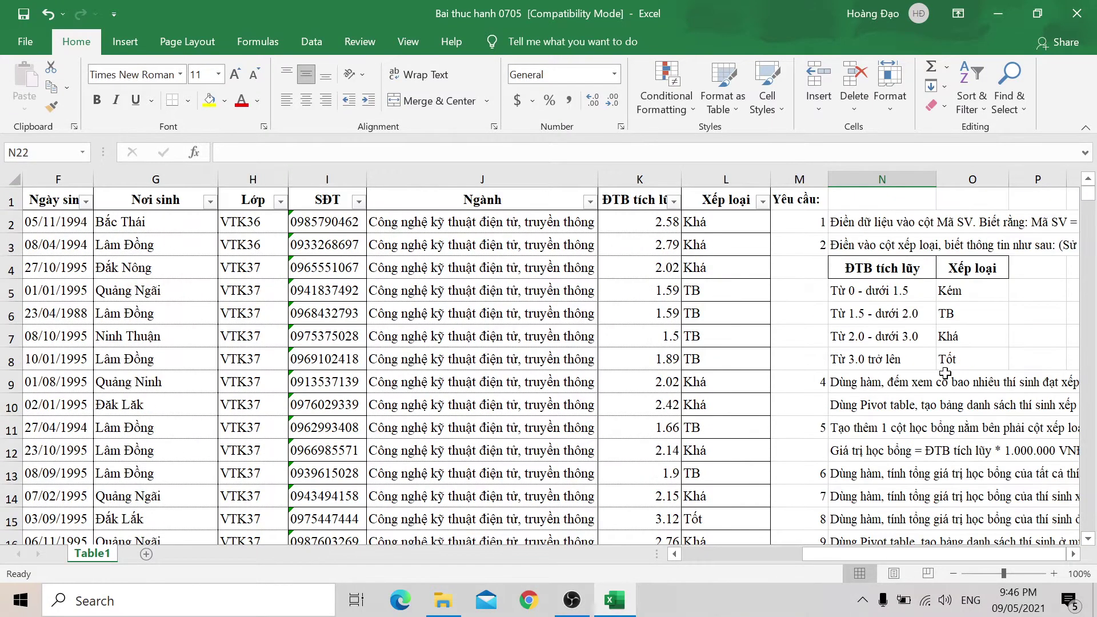
pyautogui.scroll(-1, 879, 410)
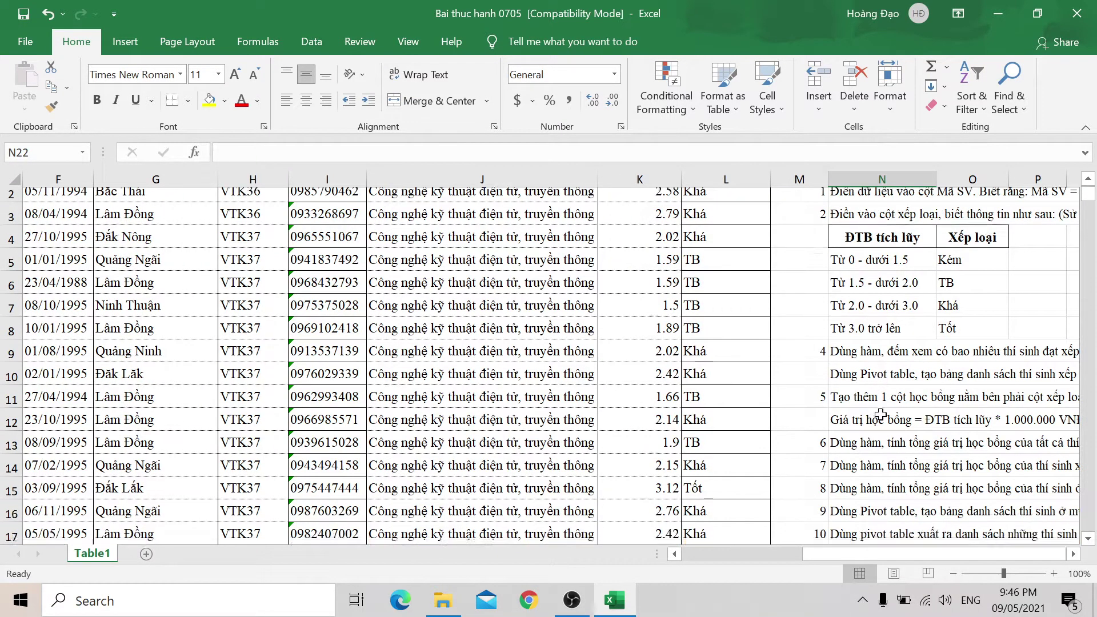
pyautogui.scroll(-2, 883, 407)
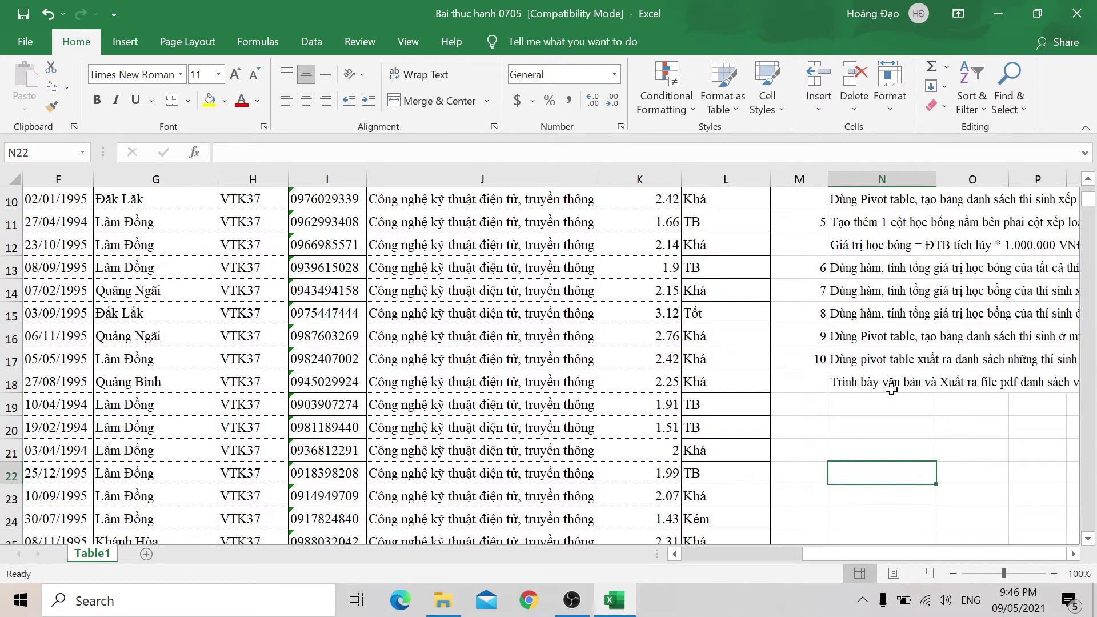
# Step: Enter =COUNTIF(L2:L550,"Khá") in N22 to count the Khá students
pyautogui.write('C\\')
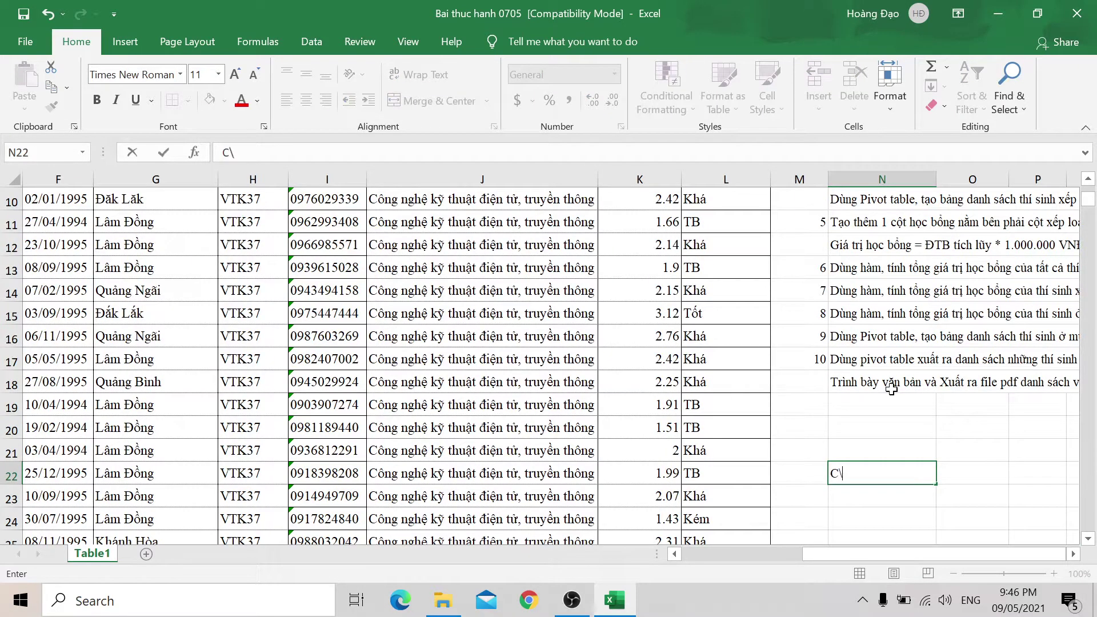
pyautogui.press('BackSpace')
pyautogui.press('BackSpace')
pyautogui.write('=COUS')
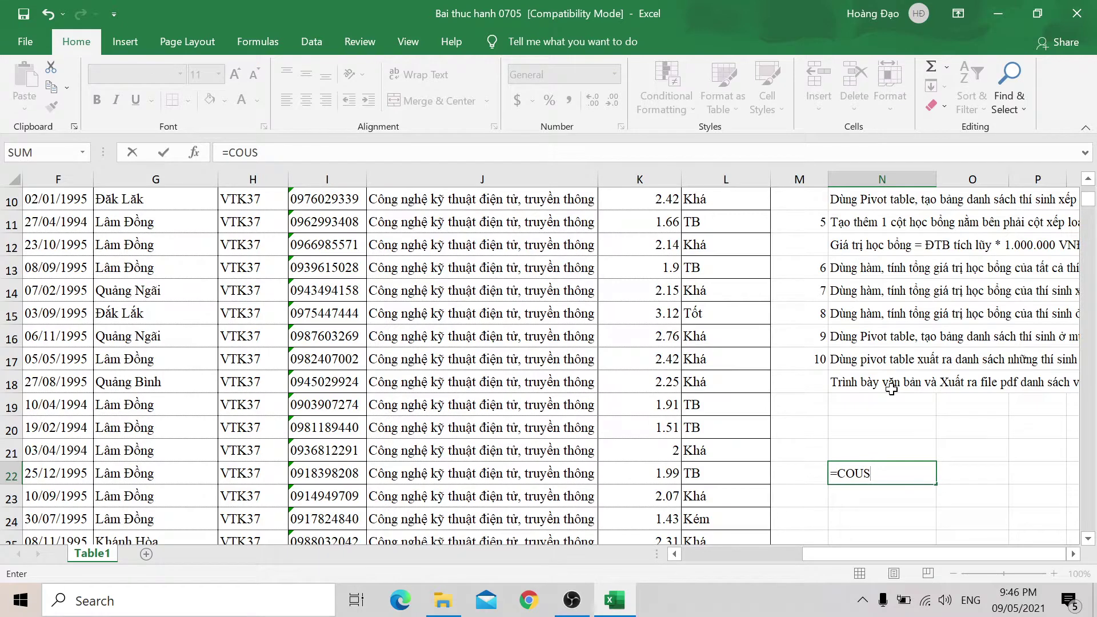
pyautogui.press('BackSpace')
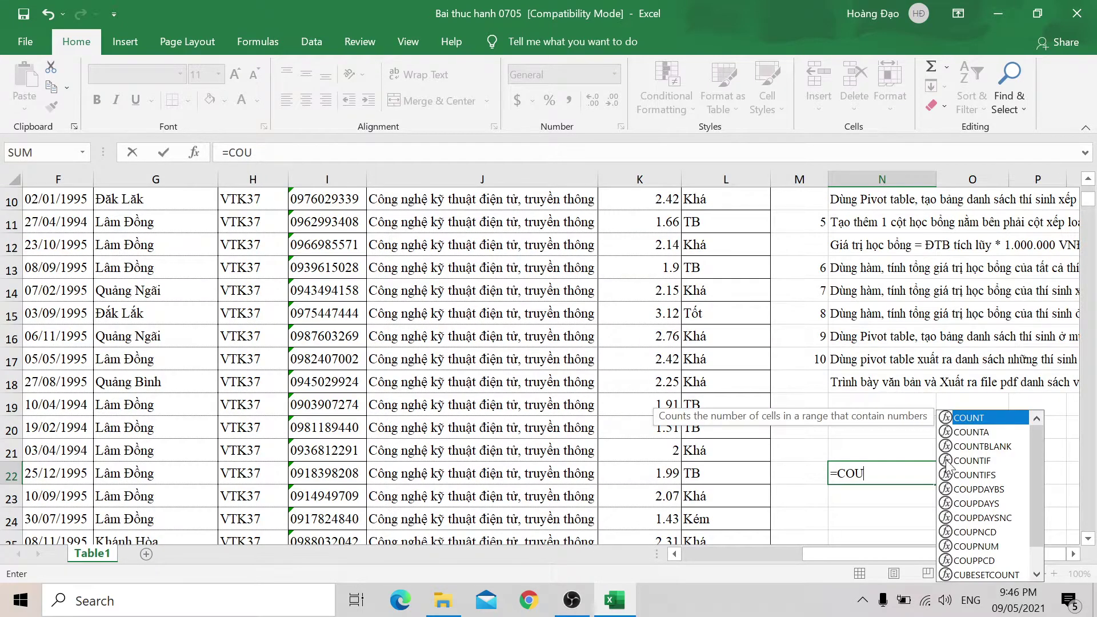
pyautogui.doubleClick(971, 460)
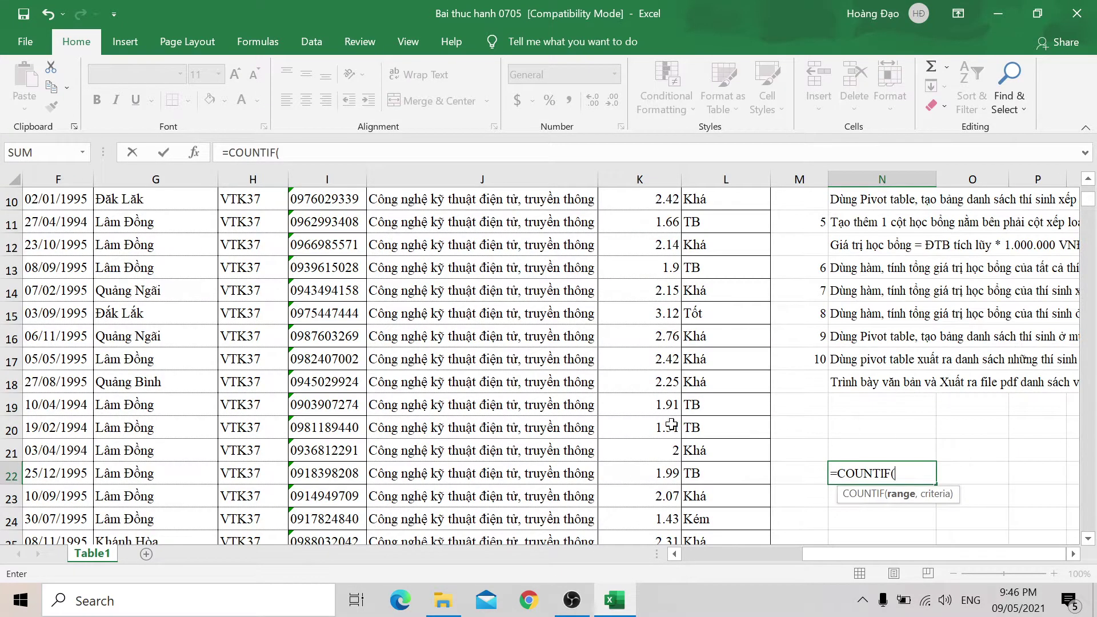
pyautogui.scroll(3, 671, 425)
pyautogui.click(732, 228)
pyautogui.hotkey('ctrl', 'shift', 'Down')
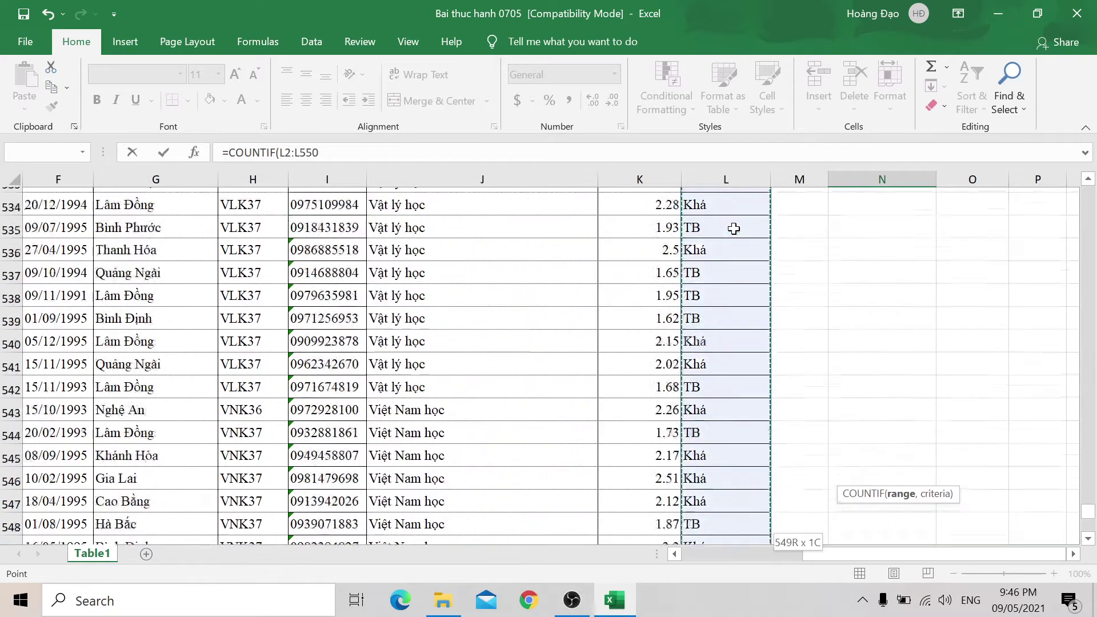
pyautogui.write(',')
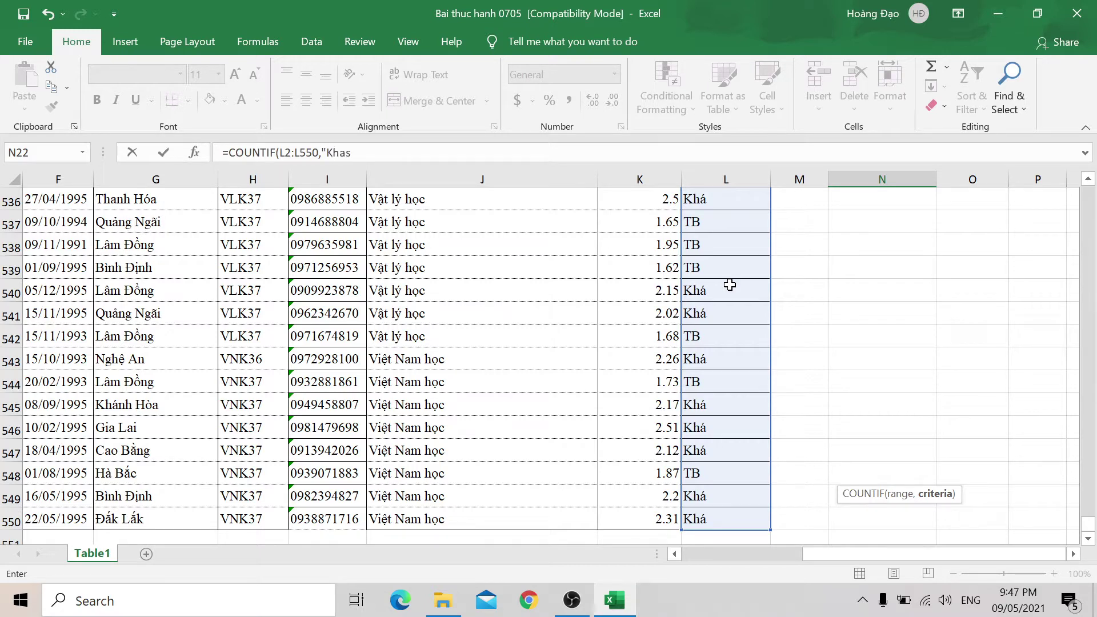
pyautogui.click(863, 600)
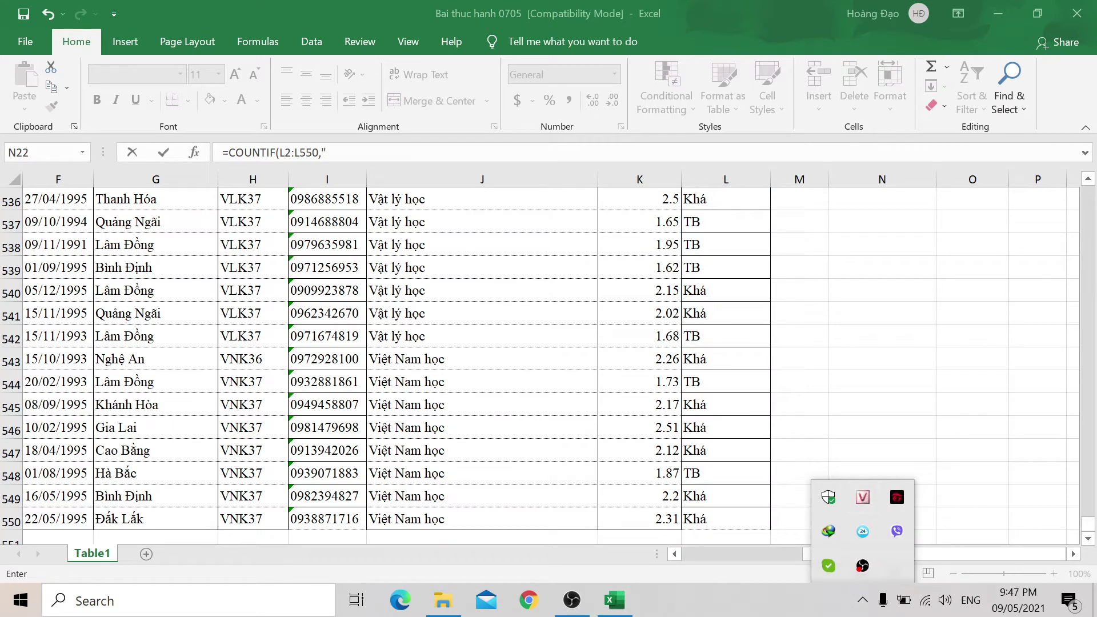
pyautogui.click(400, 152)
pyautogui.write('Khá')
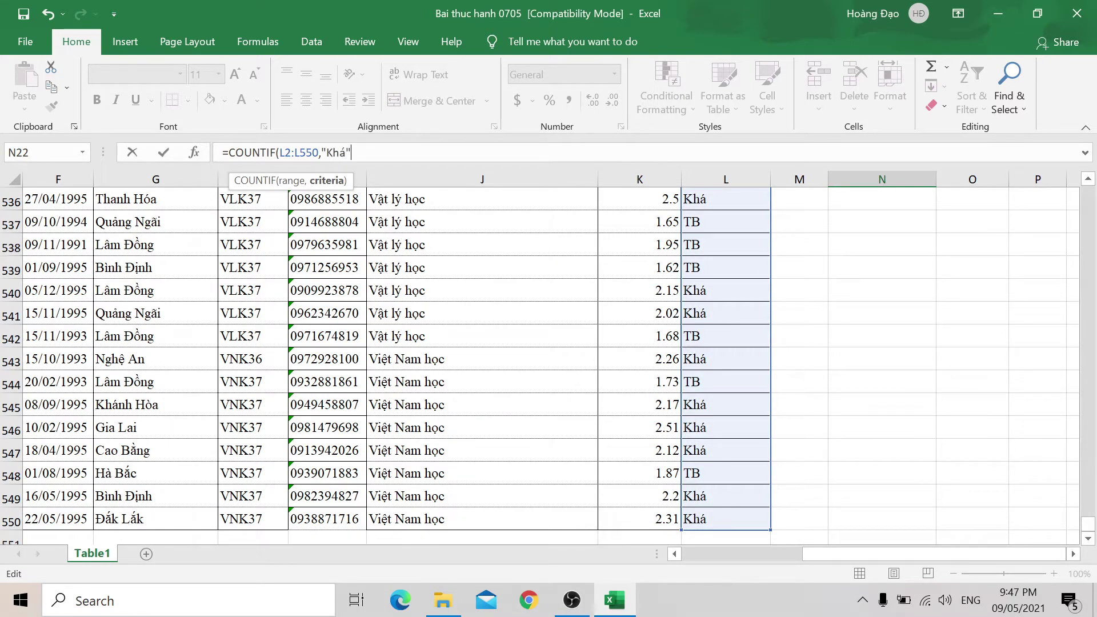
pyautogui.write(')')
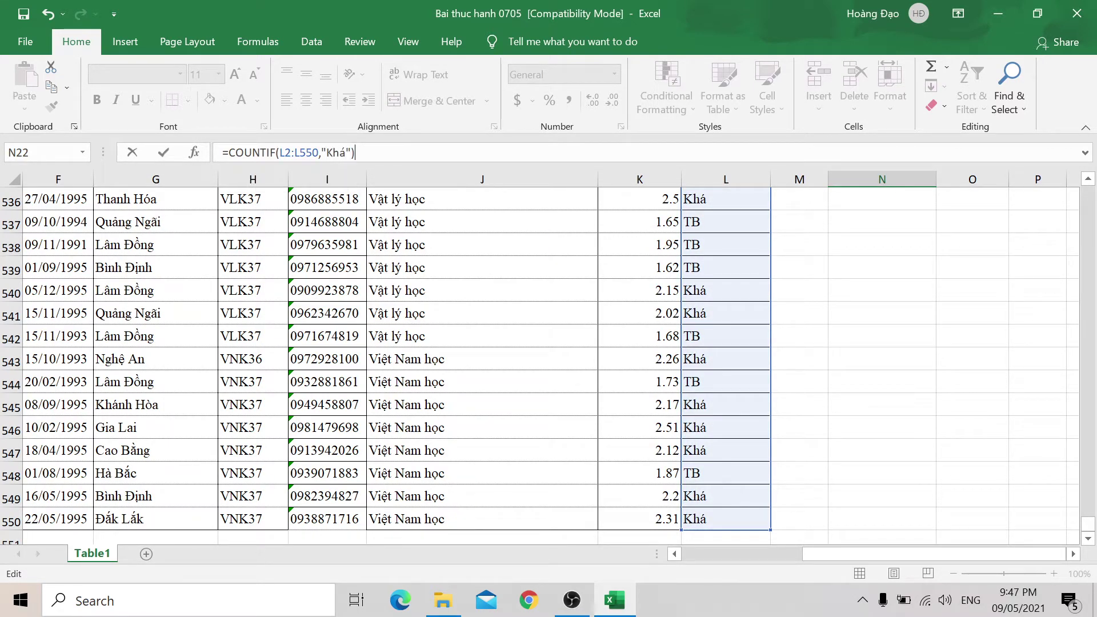
pyautogui.press('Return')
# Step: Paste the Khá count formula into O22, showing 305, and reopen N22 for editing
pyautogui.scroll(3, 597, 249)
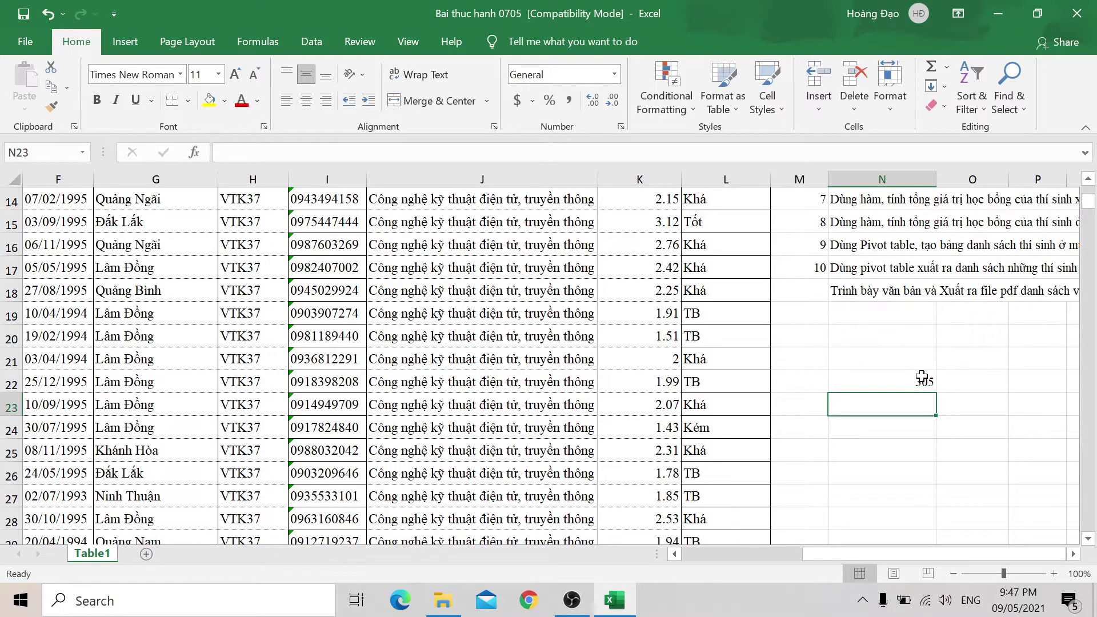
pyautogui.click(875, 382)
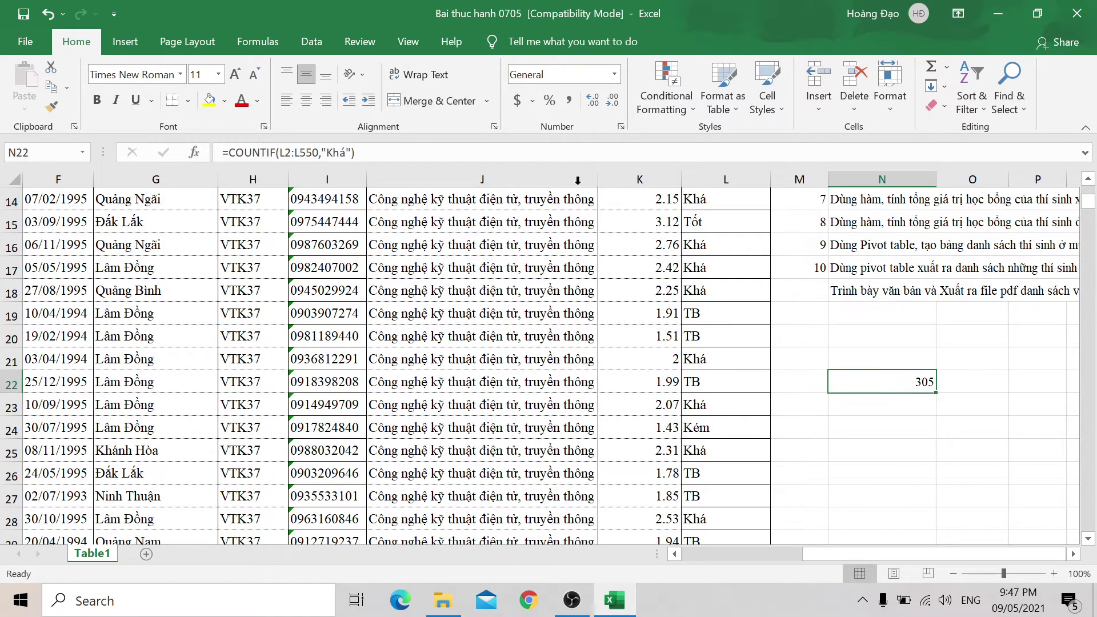
pyautogui.doubleClick(875, 381)
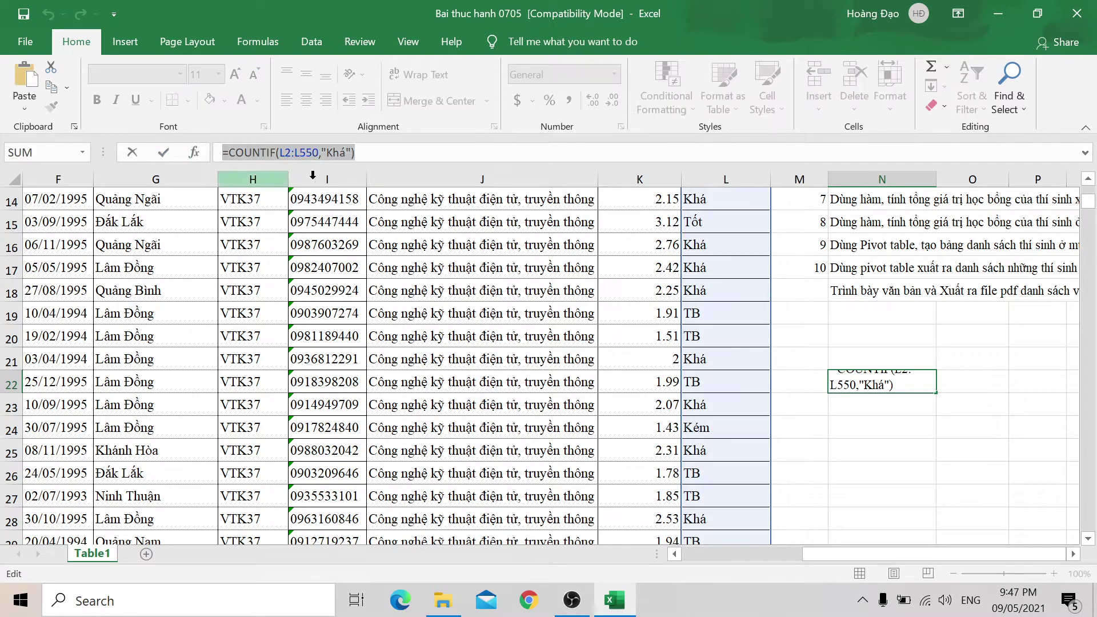
pyautogui.press('Return')
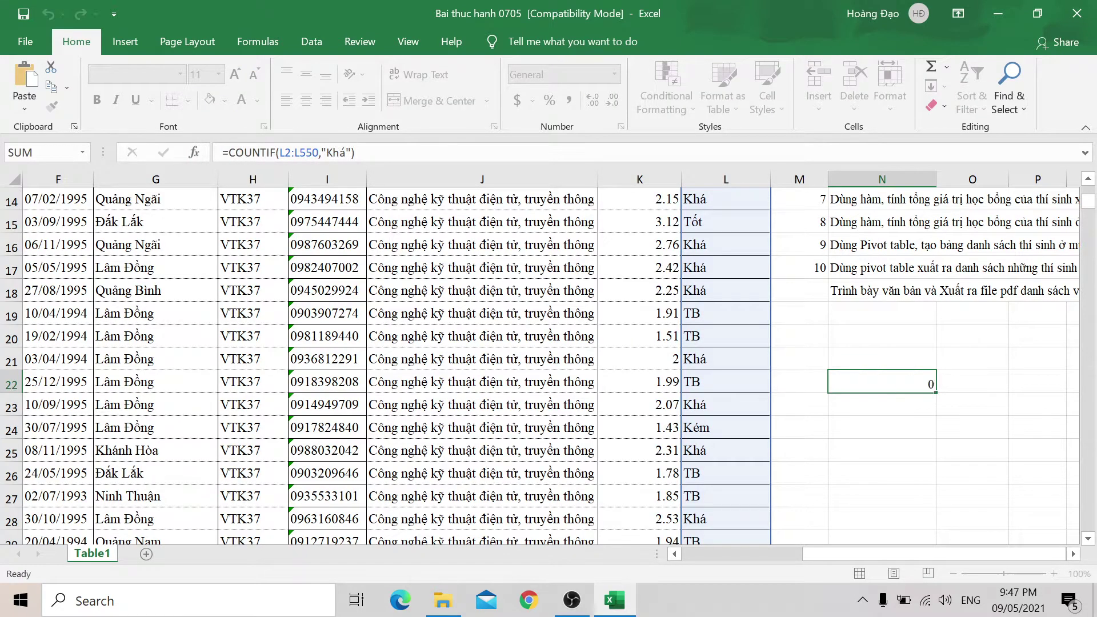
pyautogui.doubleClick(956, 381)
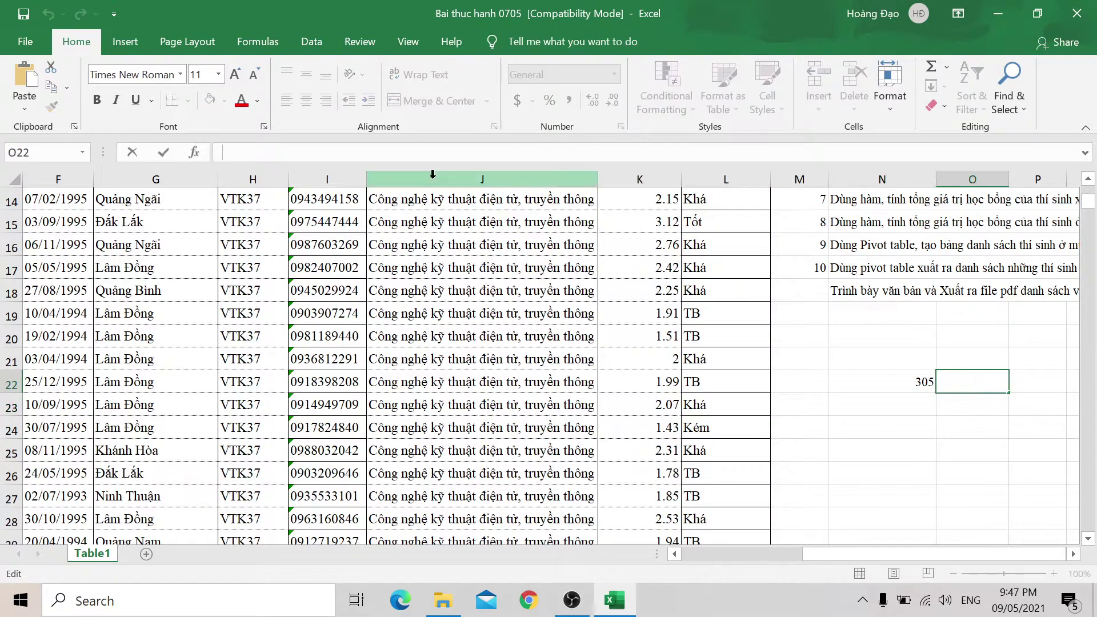
pyautogui.write('=COUNTIF(L2:L550,"Khá")')
pyautogui.press('Return')
pyautogui.click(913, 382)
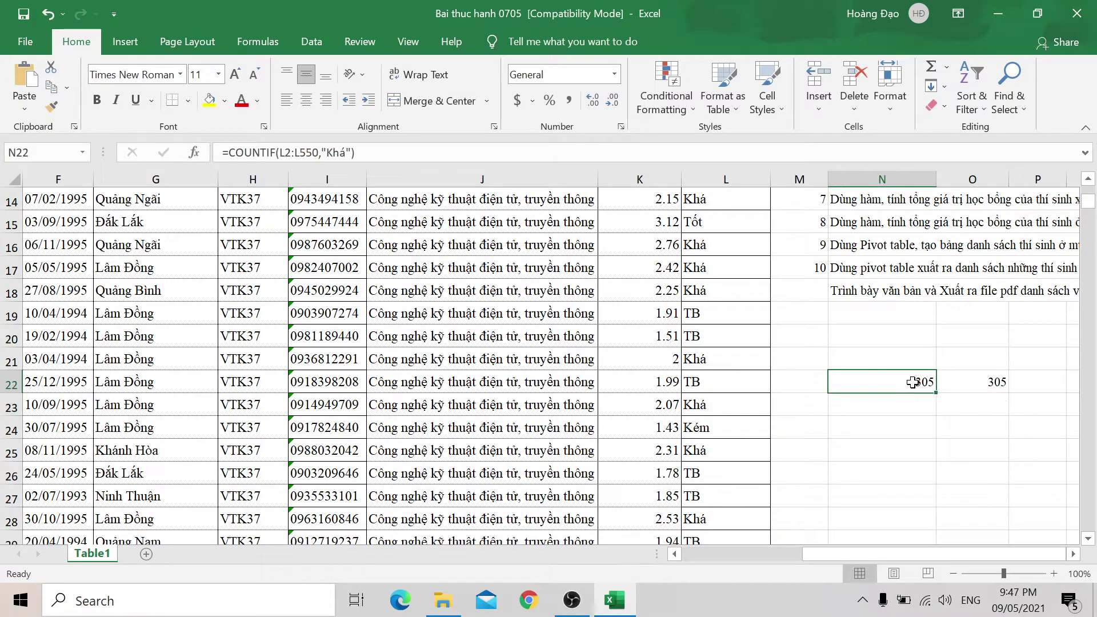
pyautogui.doubleClick(913, 383)
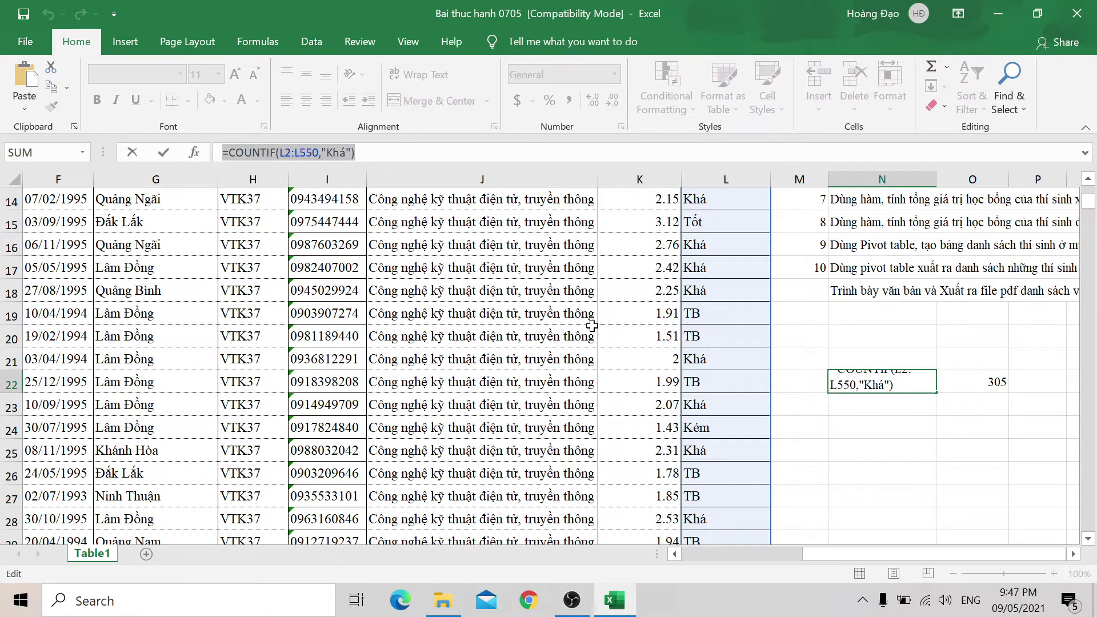
# Step: Type the label 'Tổng số thí sinh xếp loại khá' into N22
pyautogui.write('Tổng s')
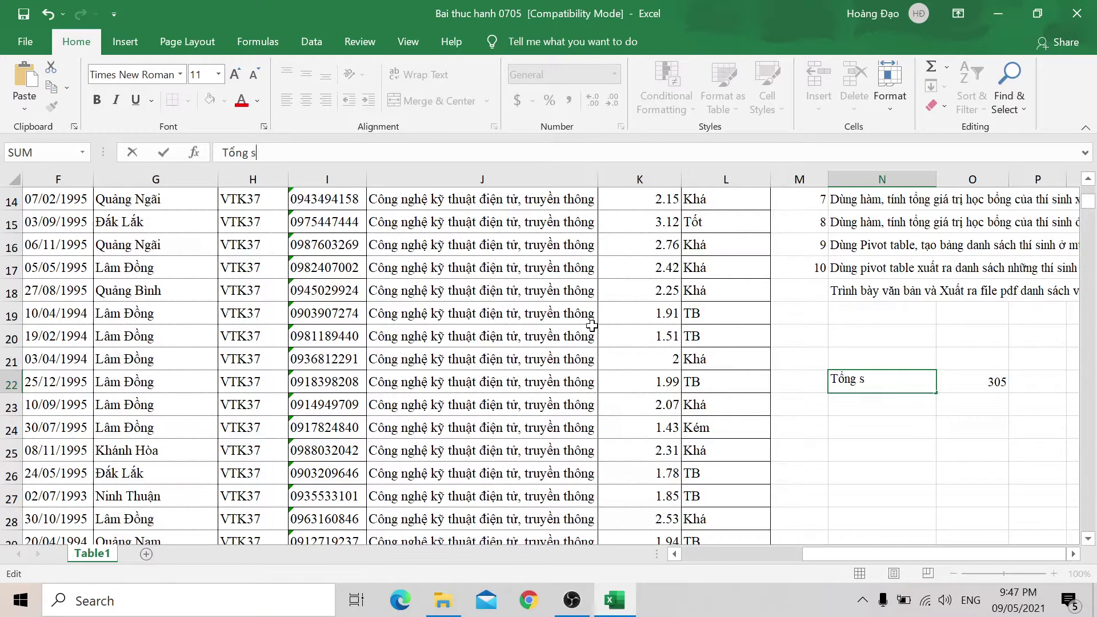
pyautogui.write('ố thí sinh xê')
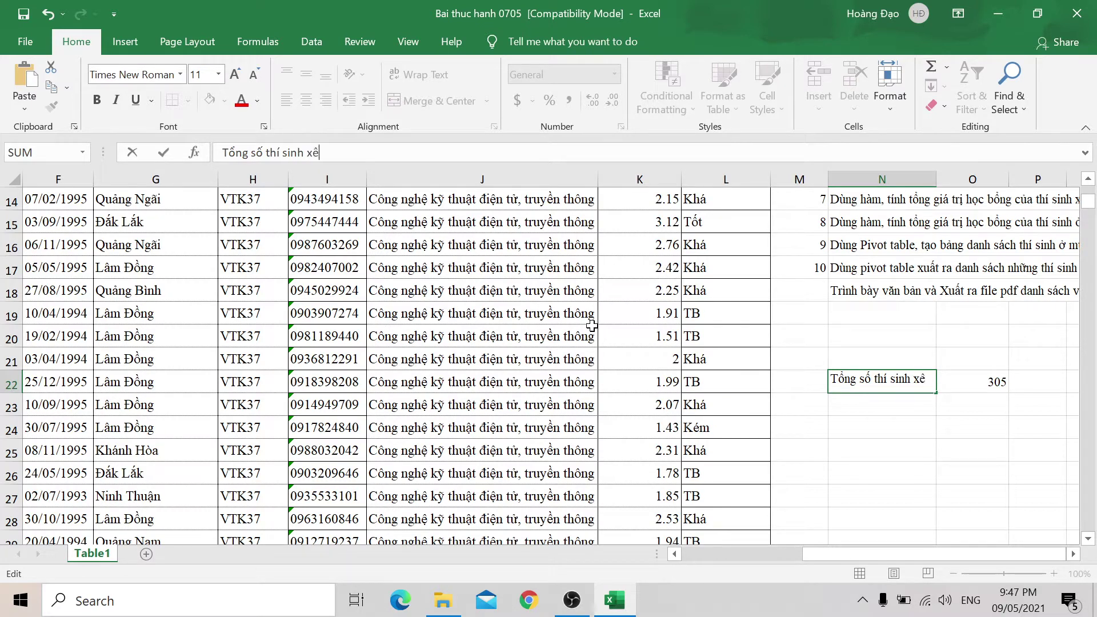
pyautogui.write('loa')
pyautogui.write('kha')
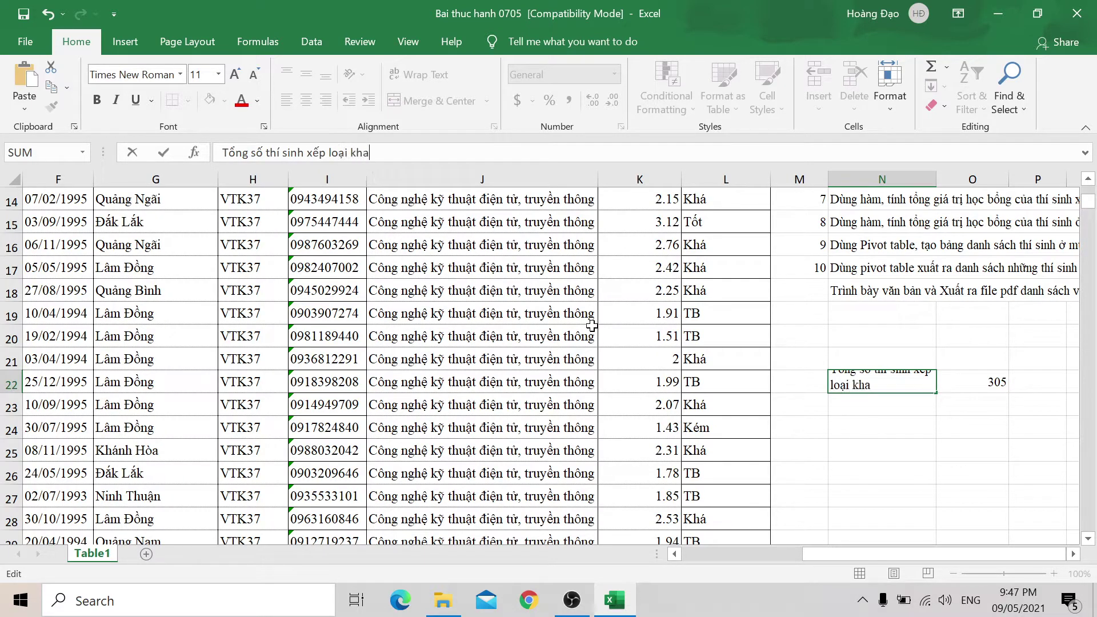
pyautogui.press('Return')
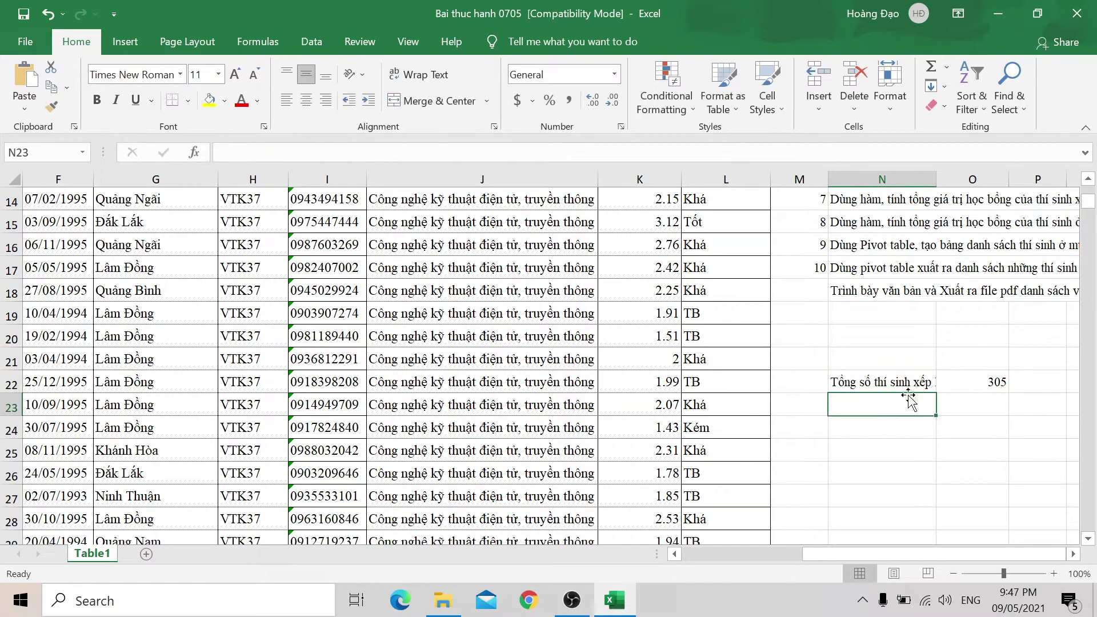
pyautogui.click(897, 379)
# Step: Auto-fit column N, then drag it narrower so the label fits beside 305
pyautogui.doubleClick(933, 180)
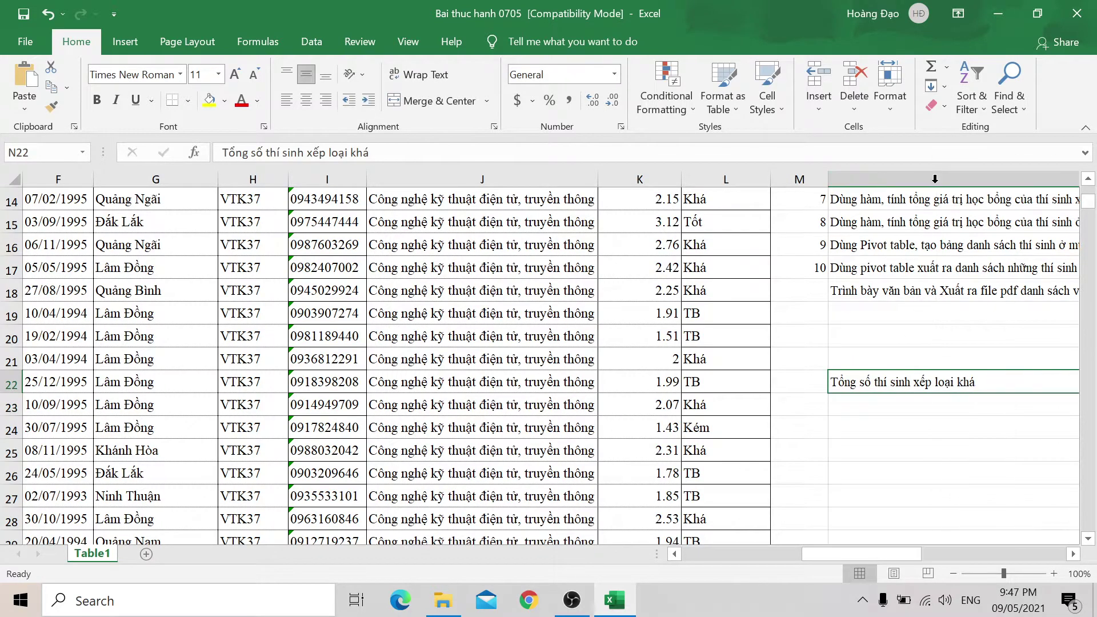
pyautogui.moveTo(845, 553); pyautogui.dragTo(986, 539)
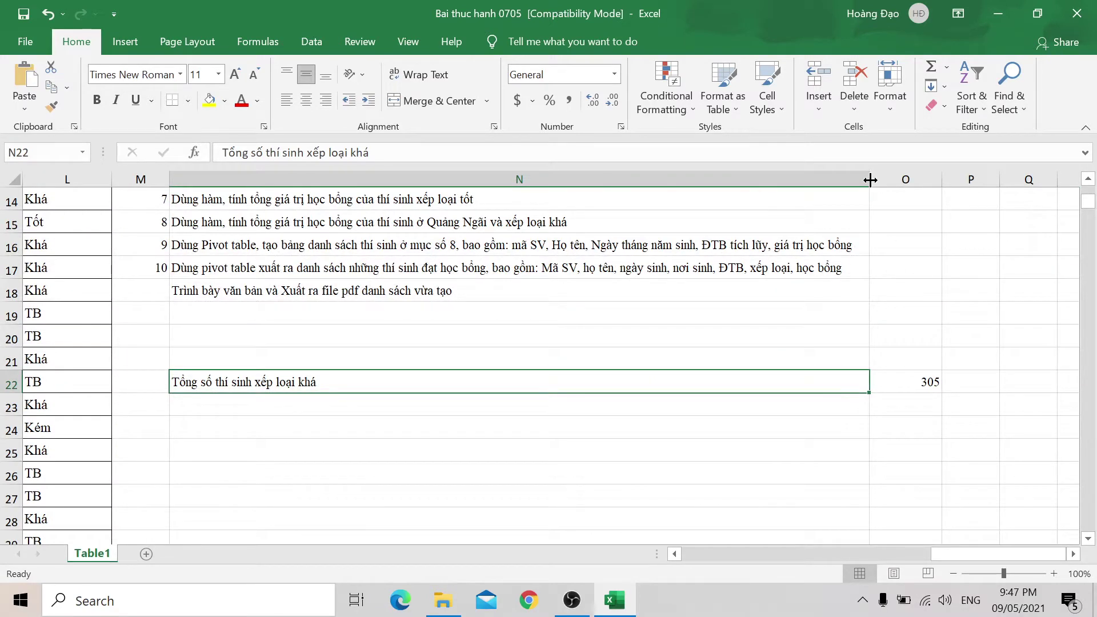
pyautogui.moveTo(869, 180); pyautogui.dragTo(339, 192)
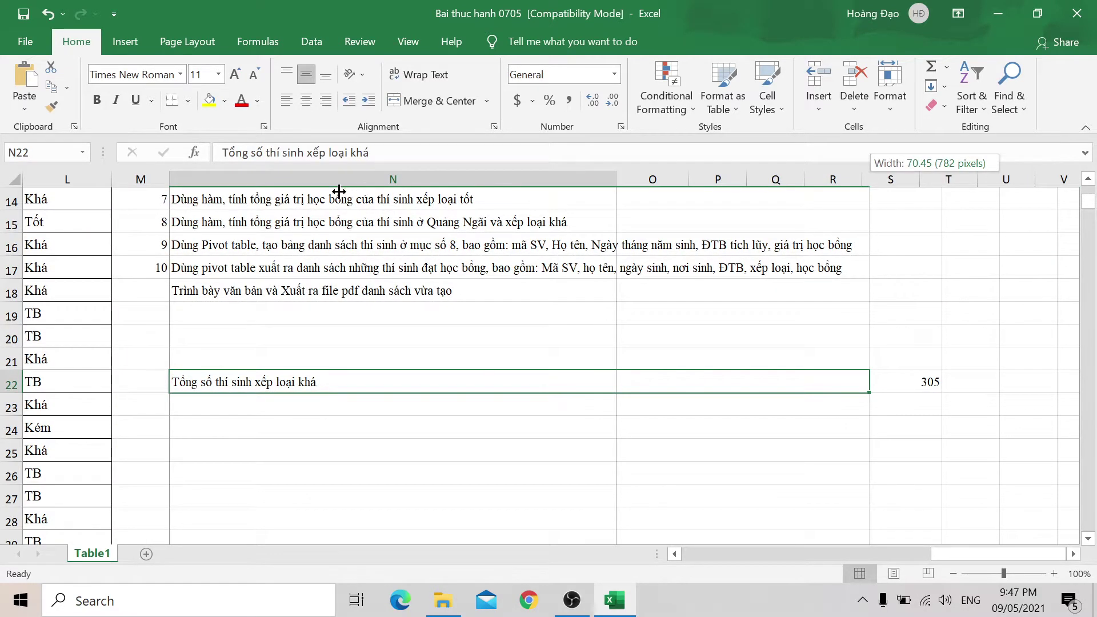
pyautogui.moveTo(339, 191); pyautogui.dragTo(331, 191)
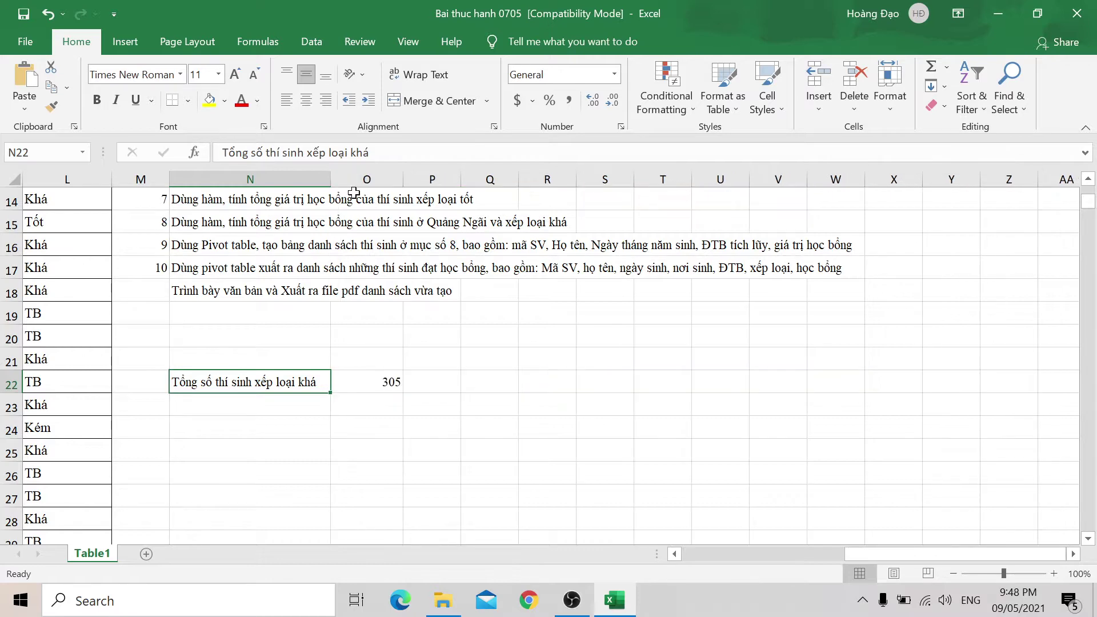
pyautogui.scroll(3, 436, 392)
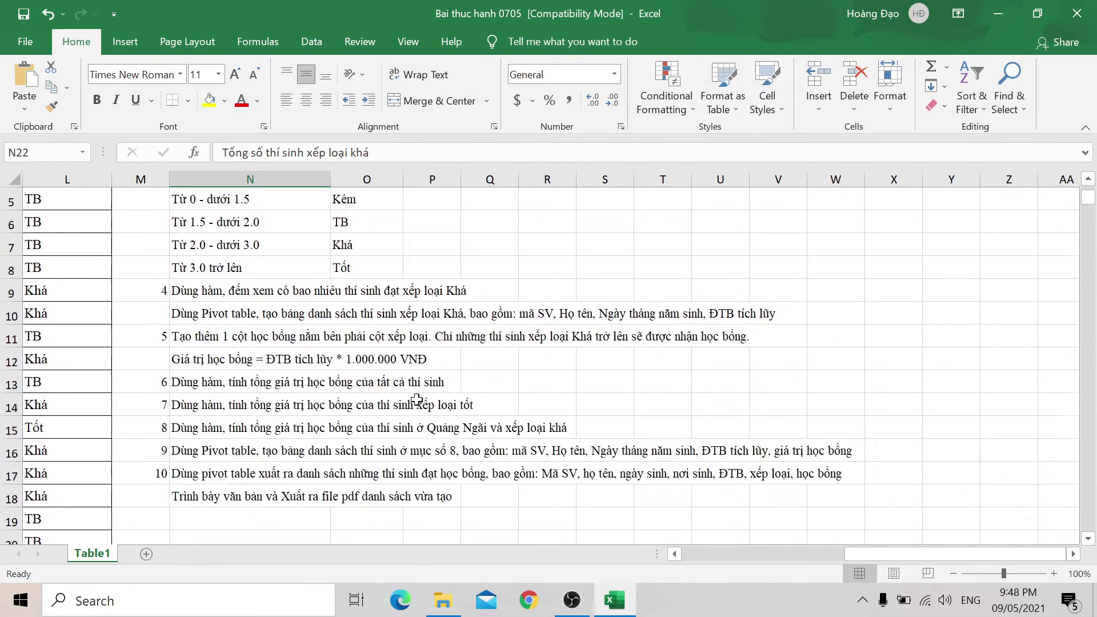
pyautogui.scroll(-3, 414, 400)
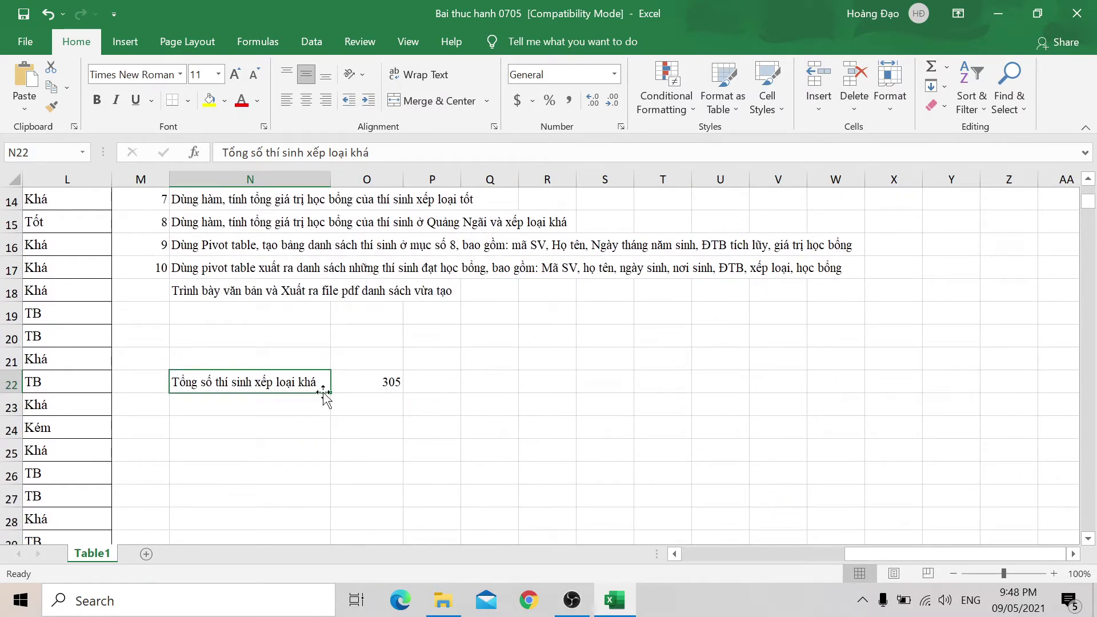
pyautogui.click(349, 378)
pyautogui.scroll(1, 355, 383)
pyautogui.scroll(4, 356, 391)
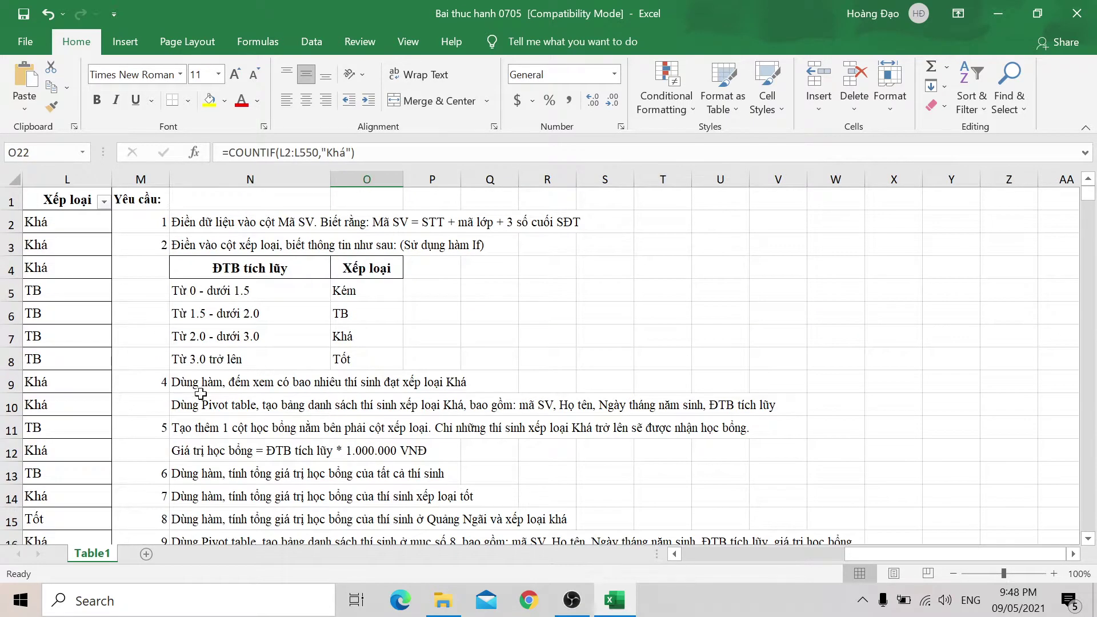
# Step: Select the student records A2:L550, trimming the row selection back to column L
pyautogui.click(228, 400)
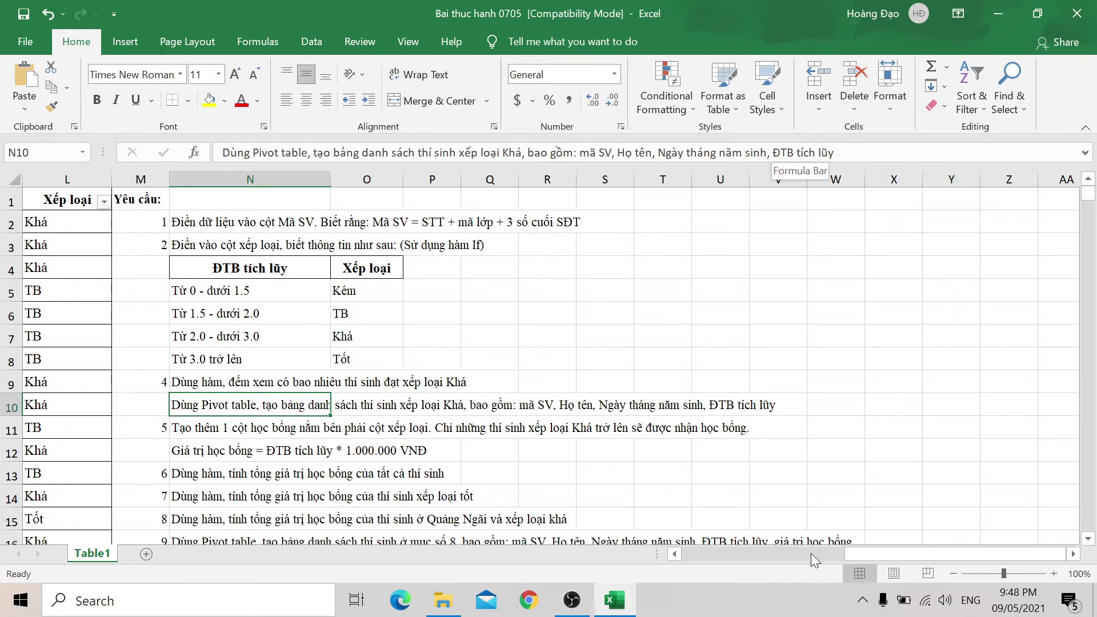
pyautogui.moveTo(851, 550)
pyautogui.mouseDown()
pyautogui.moveTo(657, 550)
pyautogui.moveTo(859, 553)
pyautogui.moveTo(703, 553)
pyautogui.mouseUp()
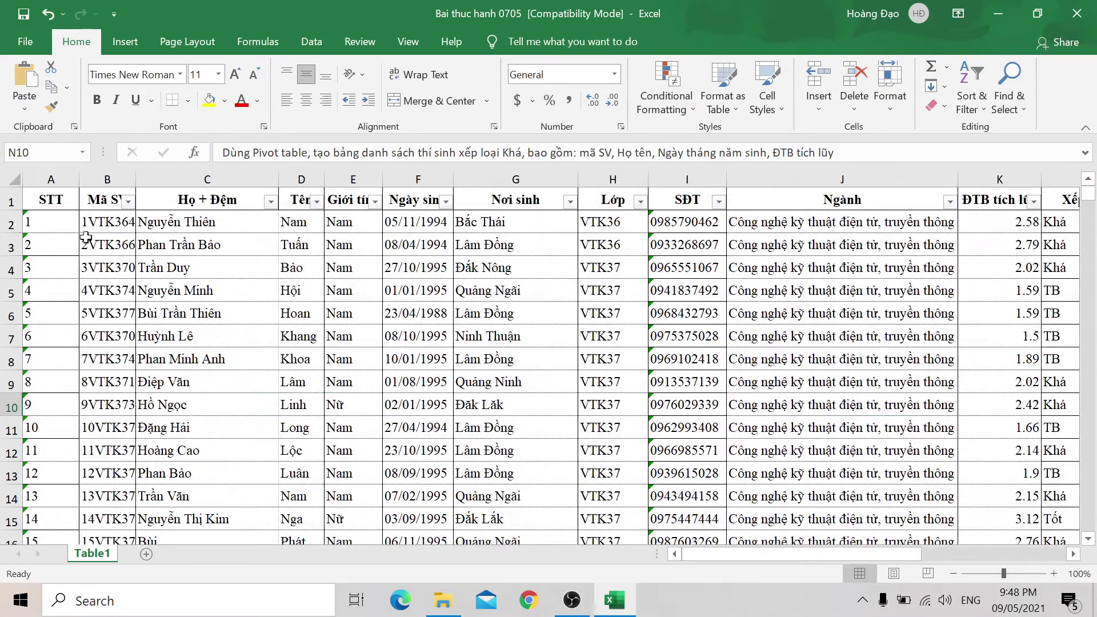
pyautogui.click(43, 221)
pyautogui.hotkey('ctrl', 'shift', 'Right')
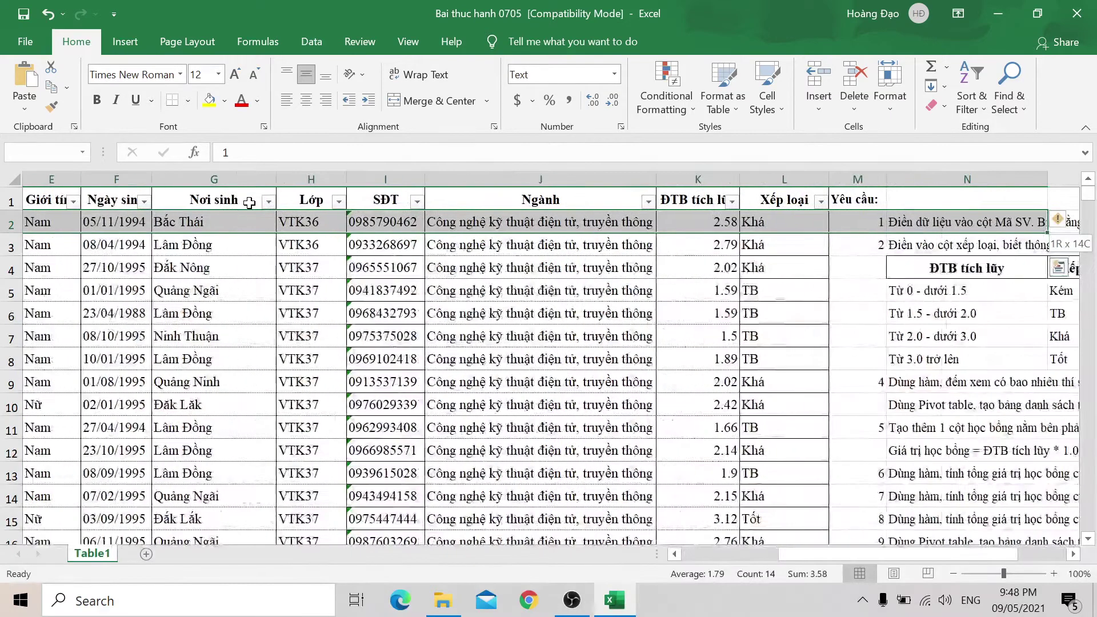
pyautogui.hotkey('shift', 'Left')
pyautogui.hotkey('shift', 'Left')
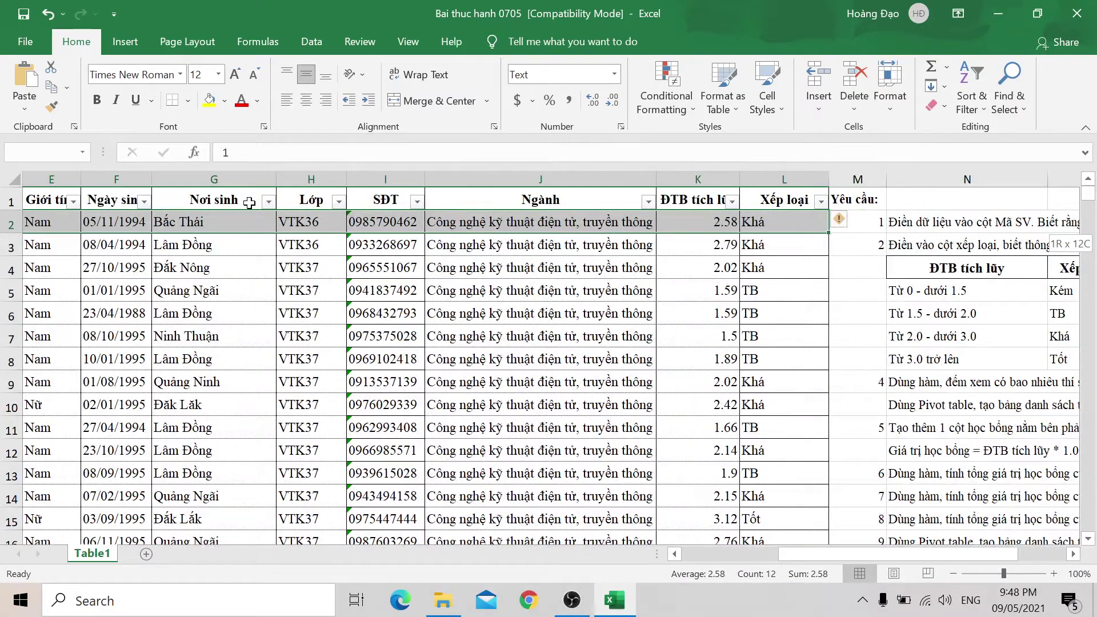
pyautogui.hotkey('ctrl', 'shift', 'Down')
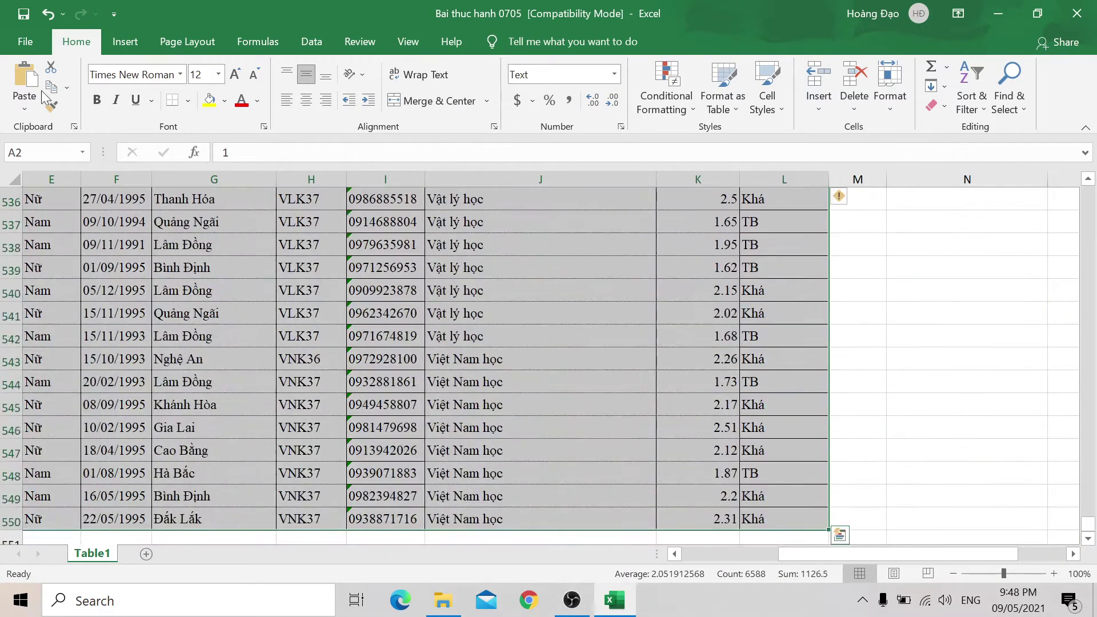
# Step: Cancel a first PivotTable attempt and reselect A1:L550 including the header row
pyautogui.click(114, 44)
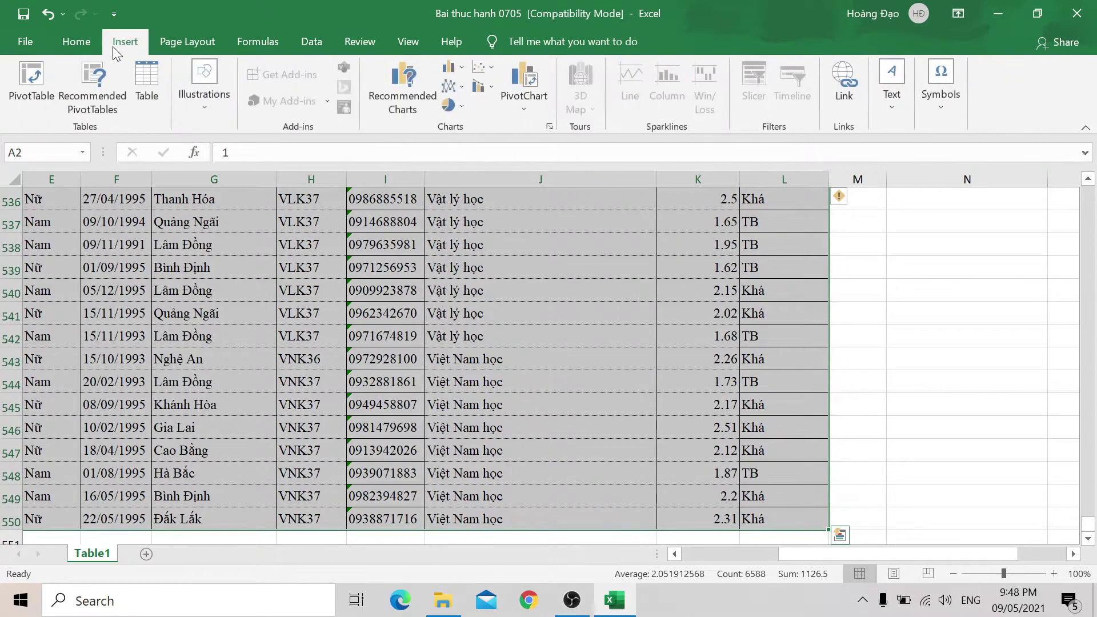
pyautogui.click(46, 68)
pyautogui.click(809, 310)
pyautogui.scroll(1, 70, 226)
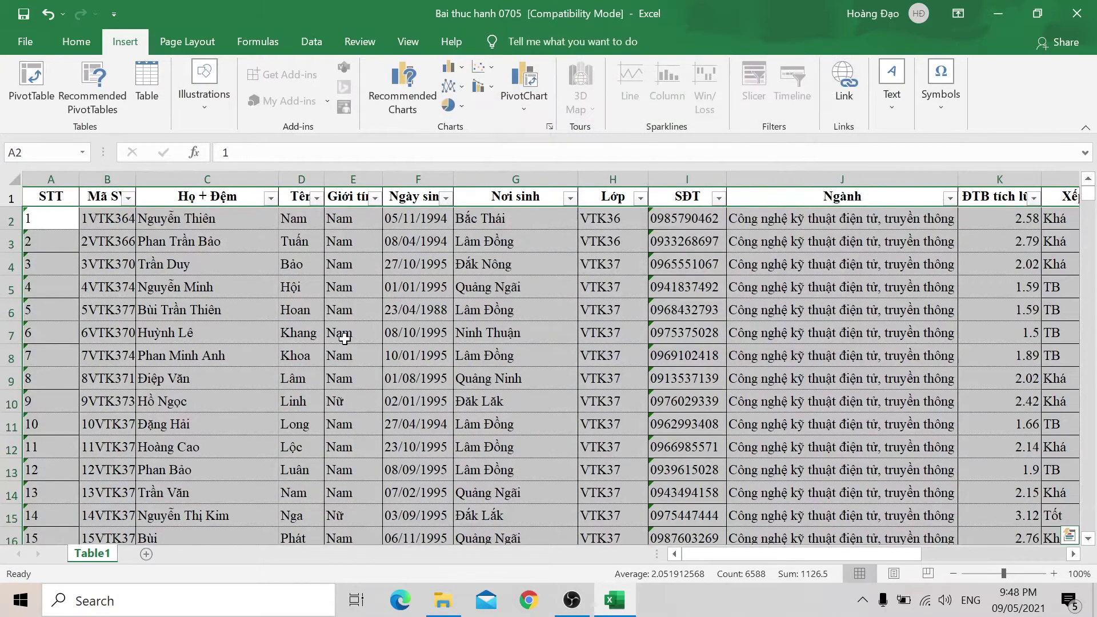
pyautogui.click(52, 202)
pyautogui.hotkey('ctrl', 'shift', 'Right')
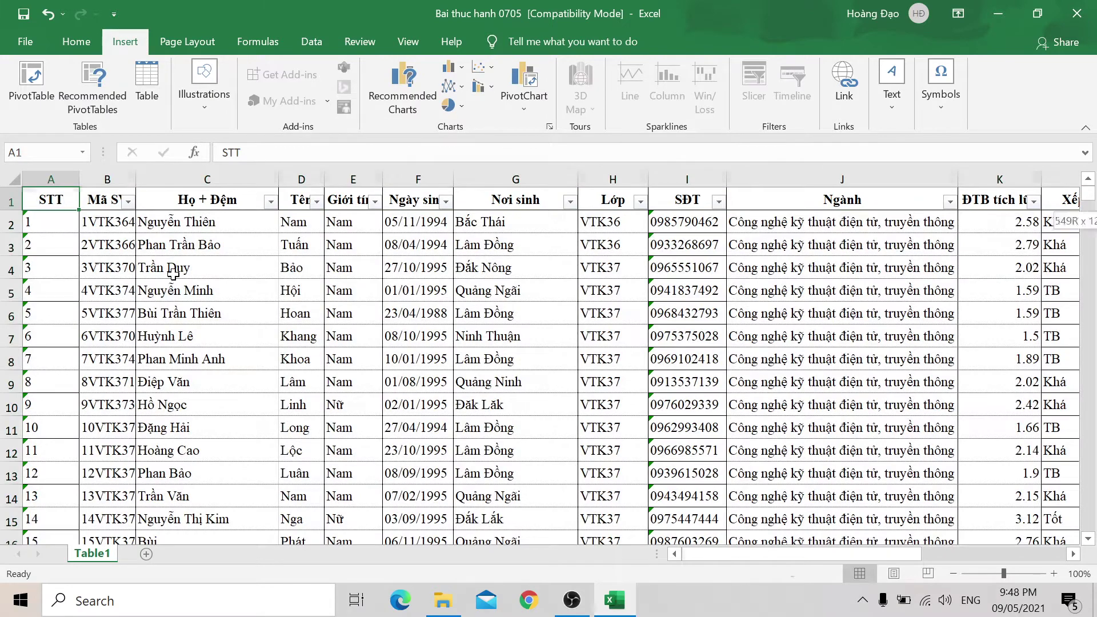
pyautogui.hotkey('shift', 'Left')
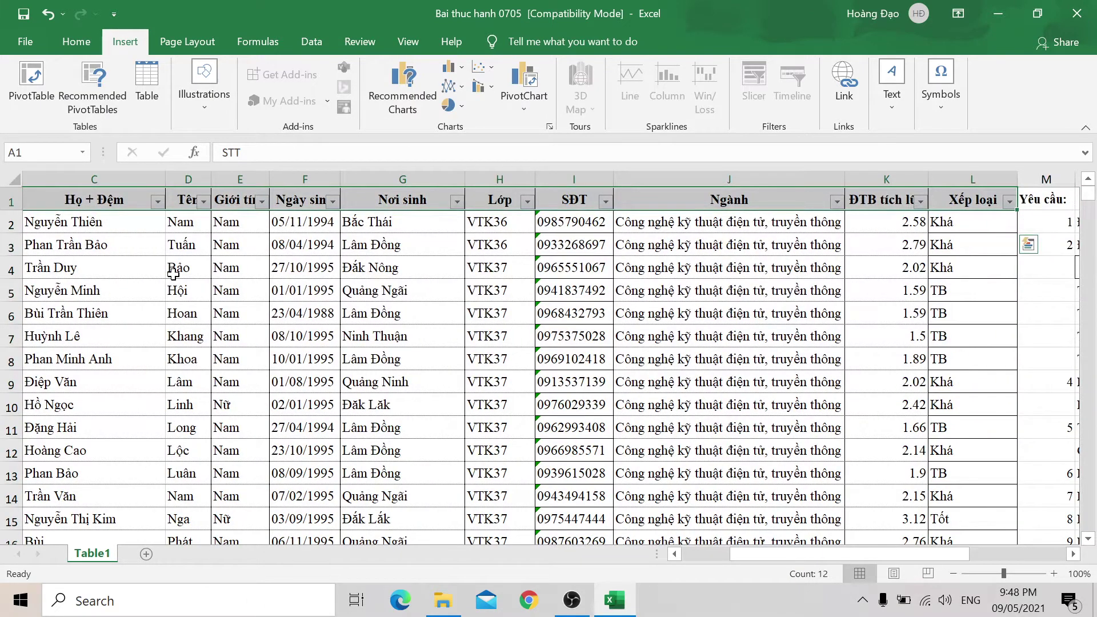
pyautogui.hotkey('ctrl', 'shift', 'Down')
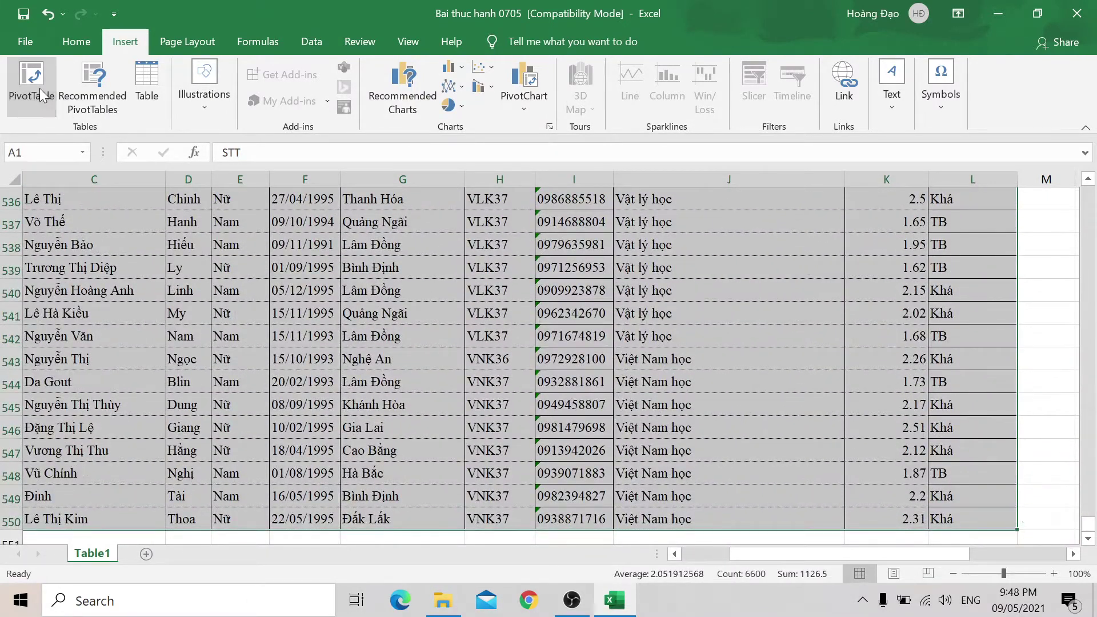
# Step: Create a PivotTable on a new sheet and rename that sheet 'yeu cau 4'
pyautogui.click(40, 88)
pyautogui.click(731, 310)
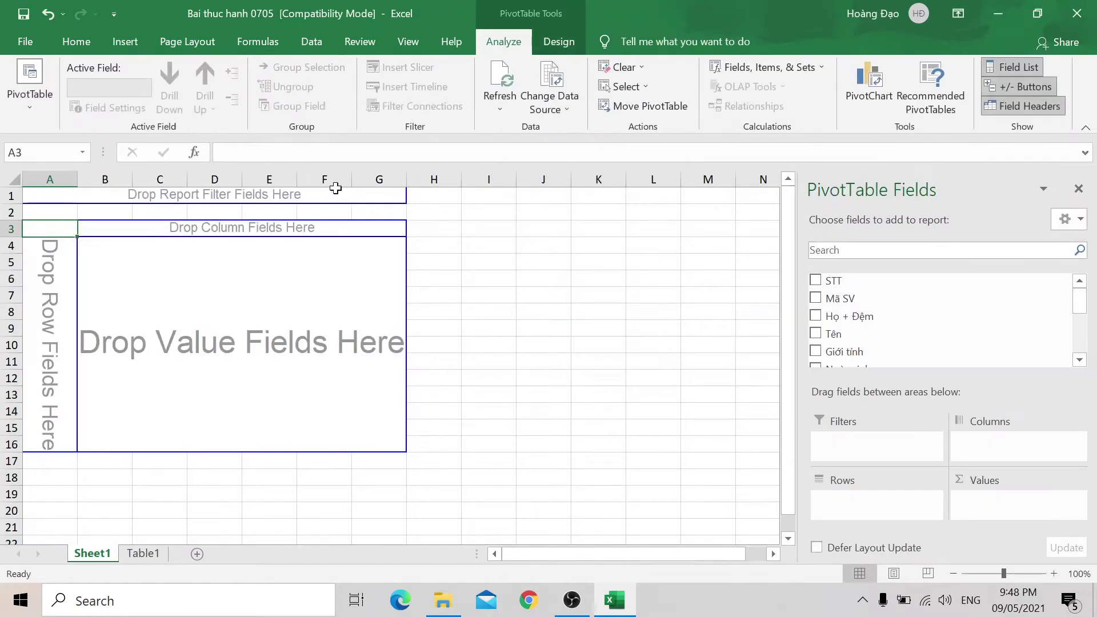
pyautogui.doubleClick(92, 553)
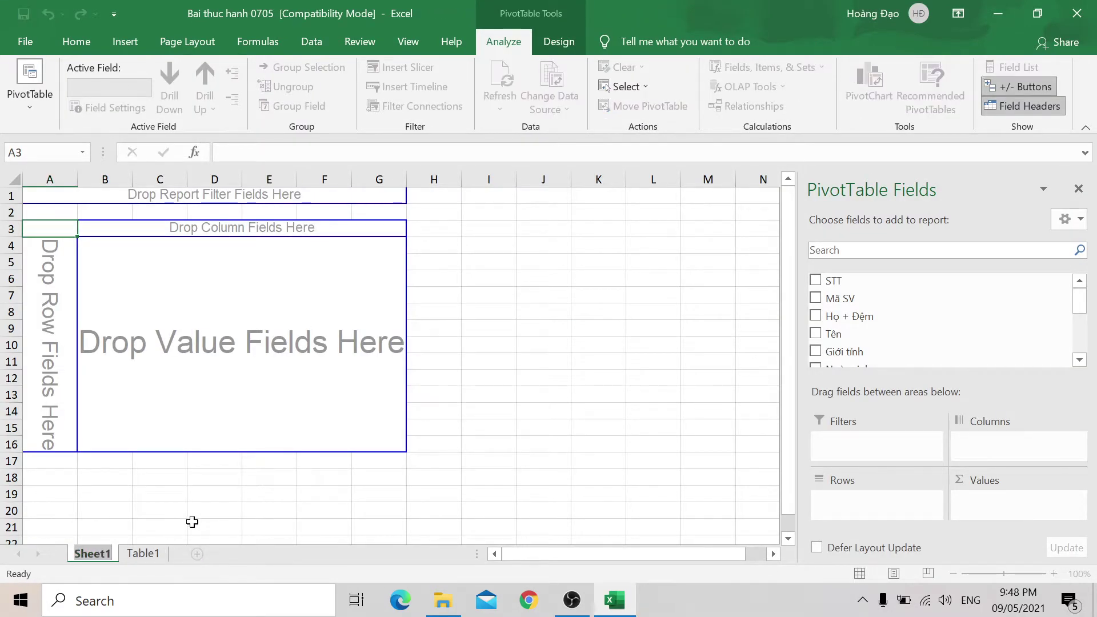
pyautogui.write('yeu cau')
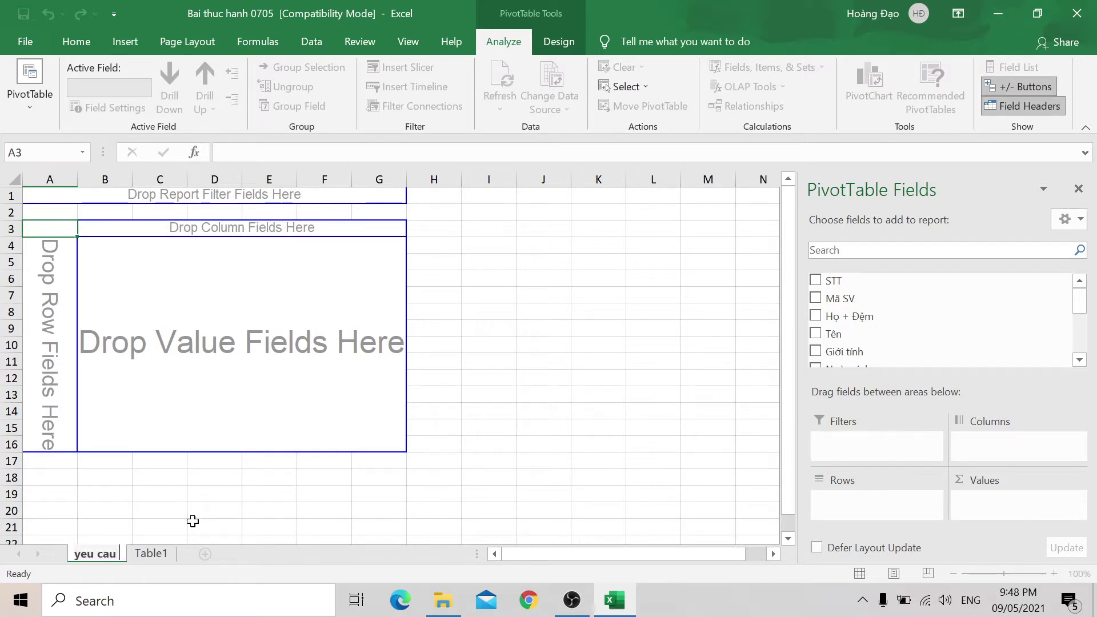
pyautogui.write(' 4')
# Step: On Table1, reread the pivot table requirement text in cell N10
pyautogui.click(167, 555)
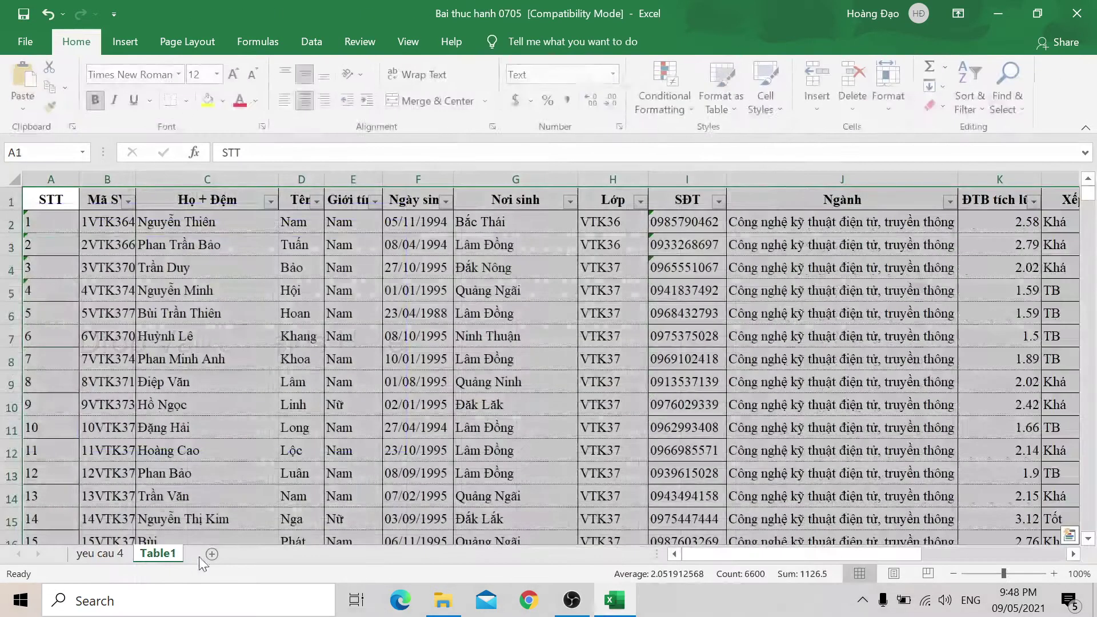
pyautogui.click(732, 360)
pyautogui.press('Right')
pyautogui.press('Right')
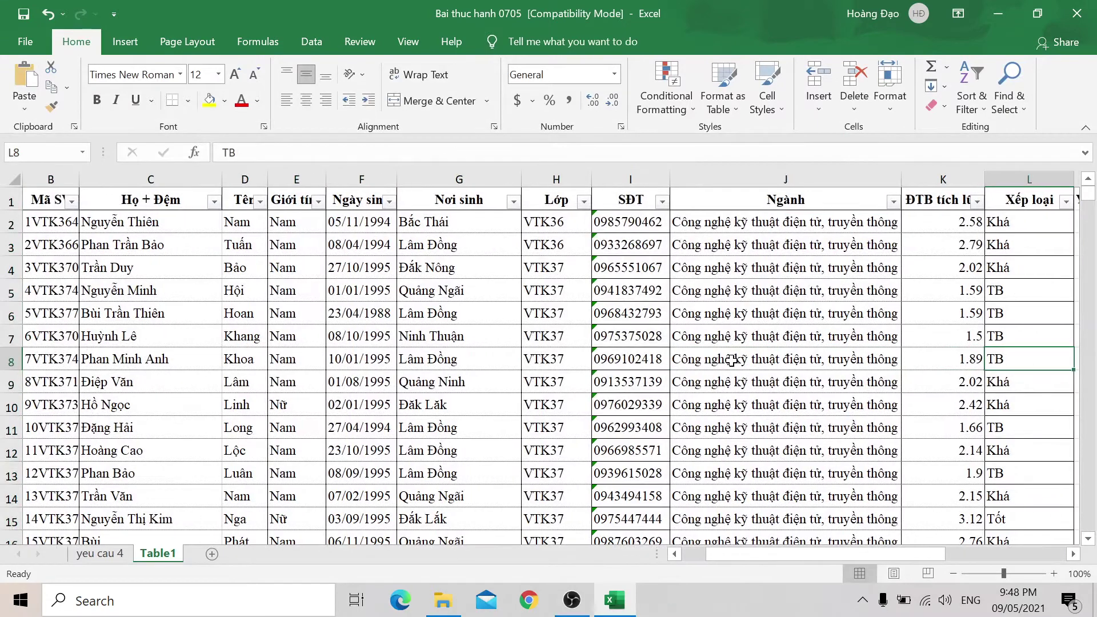
pyautogui.press('Right')
pyautogui.press('Right')
pyautogui.press('Down')
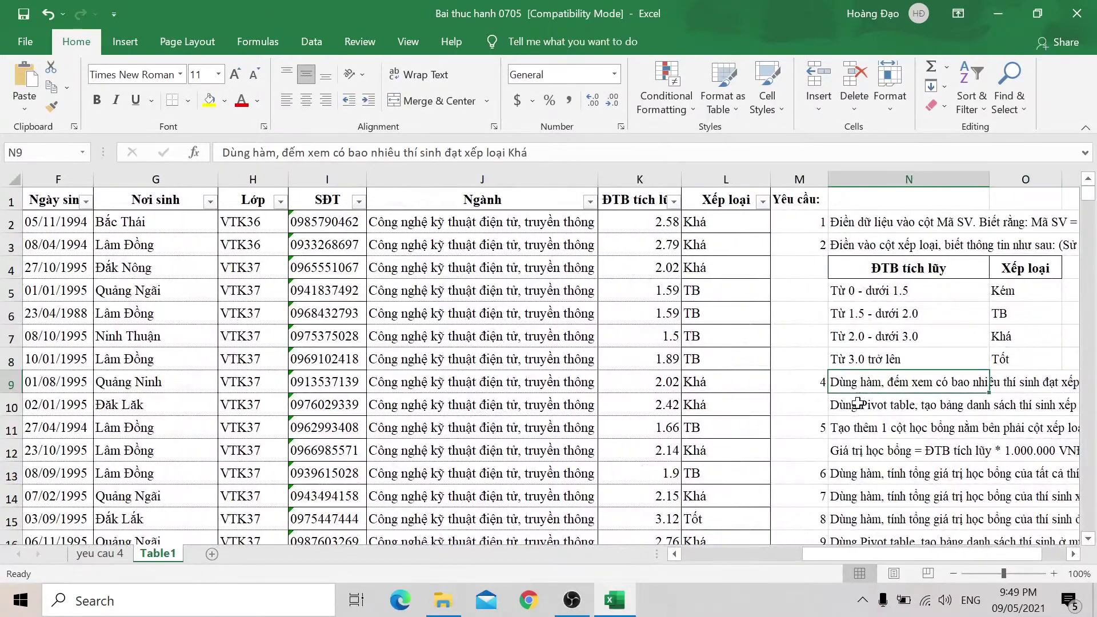
pyautogui.press('Down')
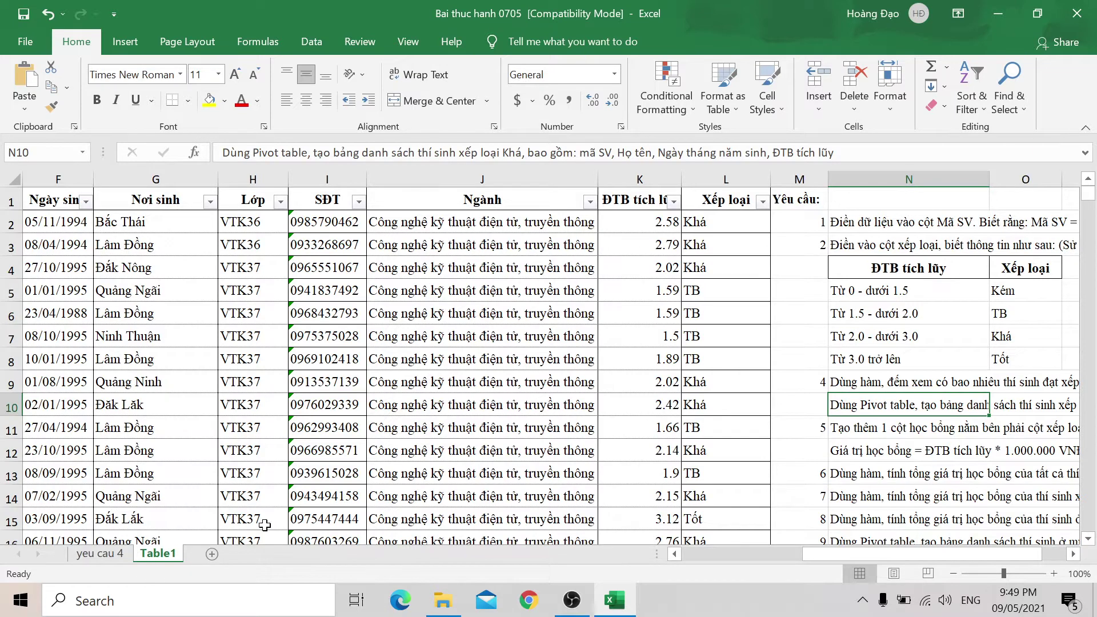
pyautogui.doubleClick(512, 153)
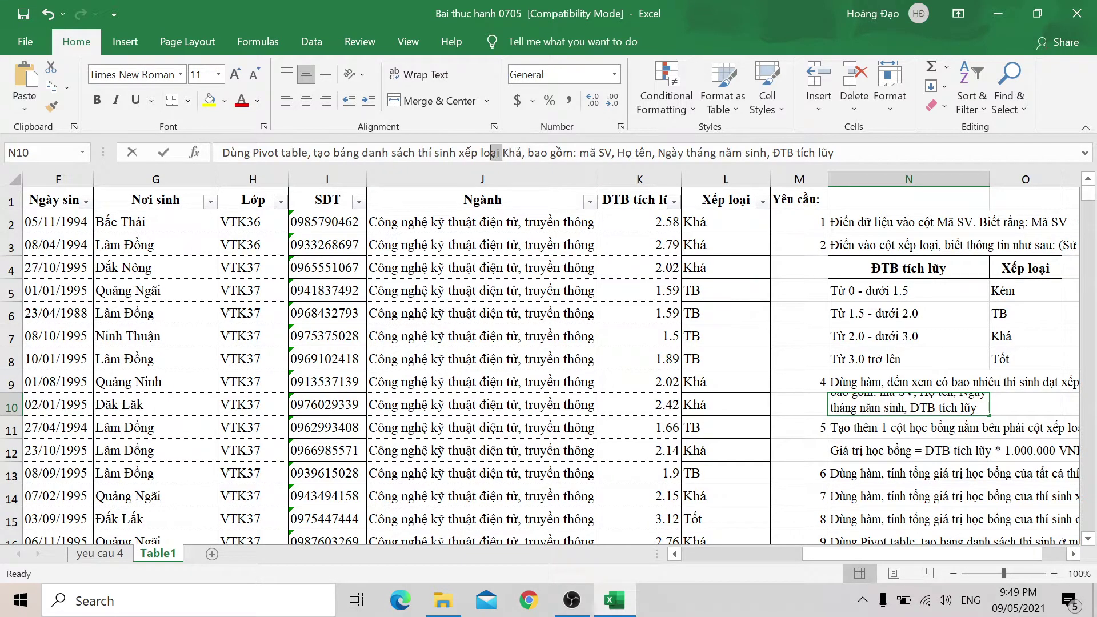
pyautogui.press('Escape')
# Step: Select the pivot on yeu cau 4 and add Xếp loại as the report filter
pyautogui.click(108, 553)
pyautogui.click(57, 200)
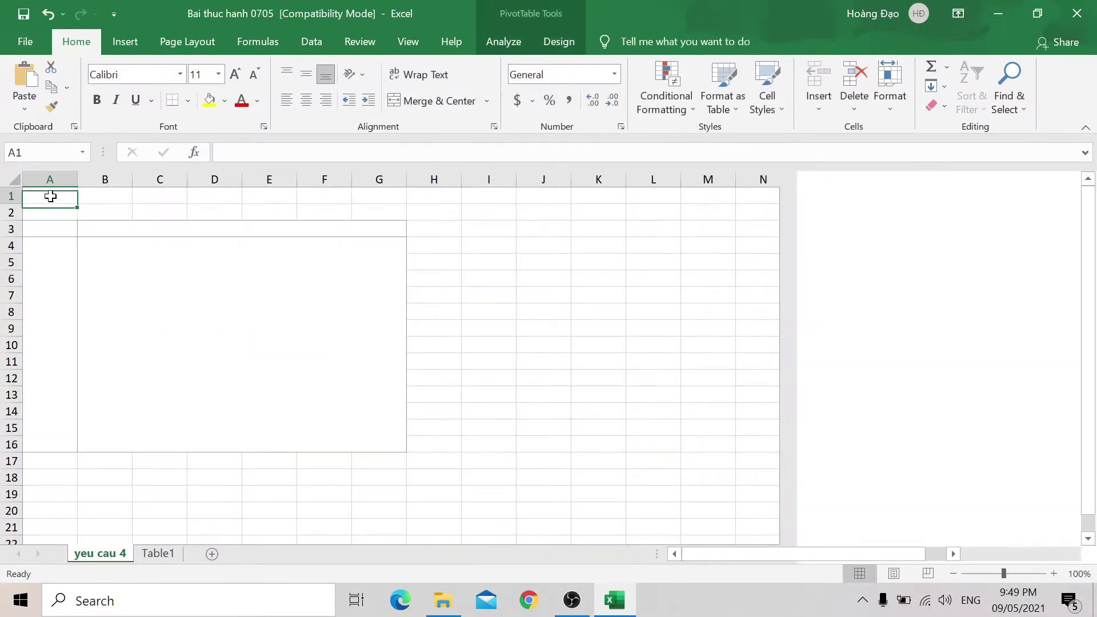
pyautogui.click(59, 243)
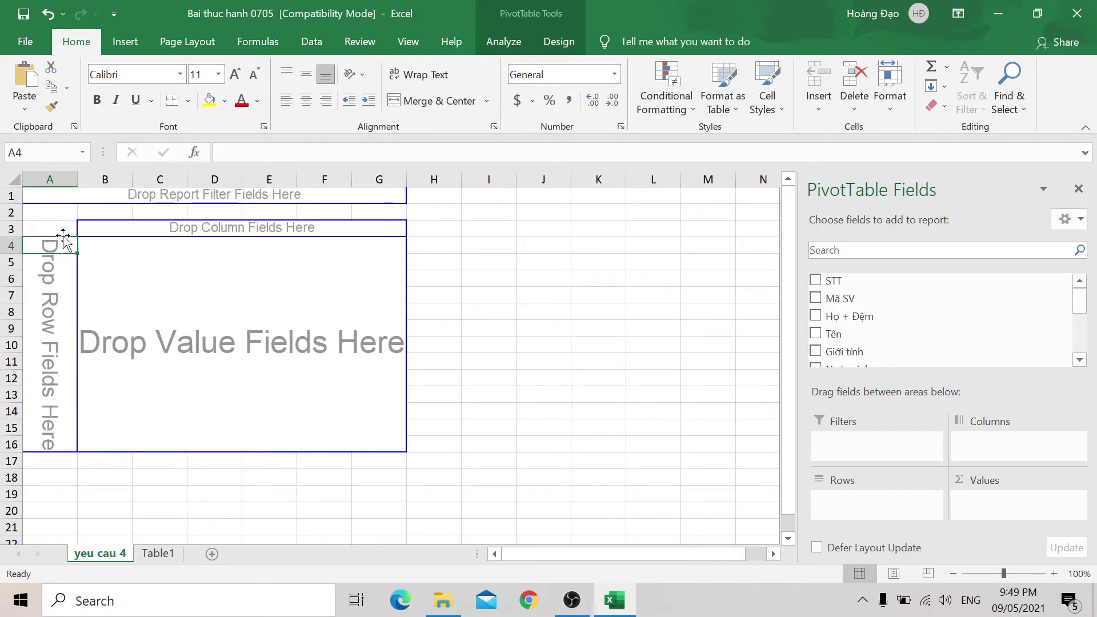
pyautogui.click(109, 229)
pyautogui.click(51, 252)
pyautogui.scroll(-3, 862, 303)
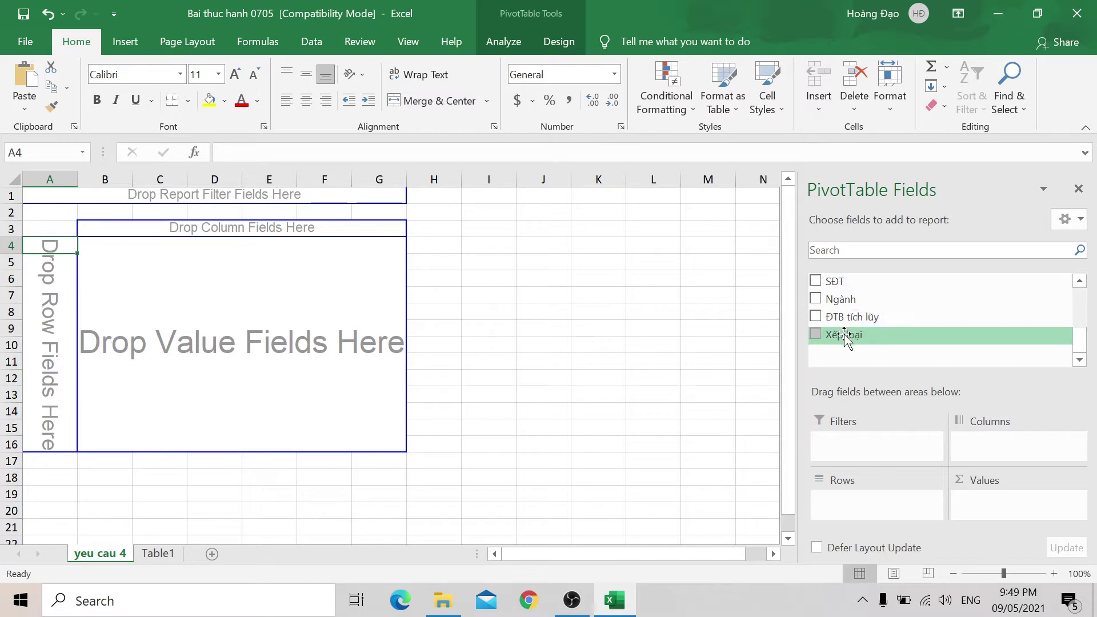
pyautogui.moveTo(857, 336); pyautogui.dragTo(862, 445)
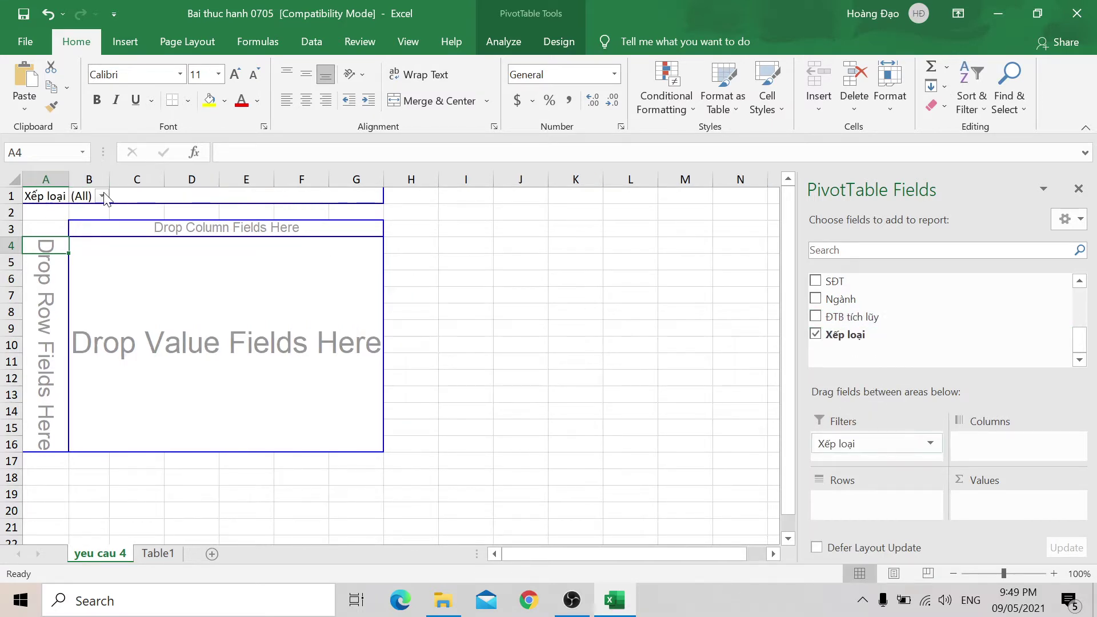
# Step: Filter Xếp loại to show only Khá, using Select Multiple Items
pyautogui.click(101, 196)
pyautogui.click(12, 389)
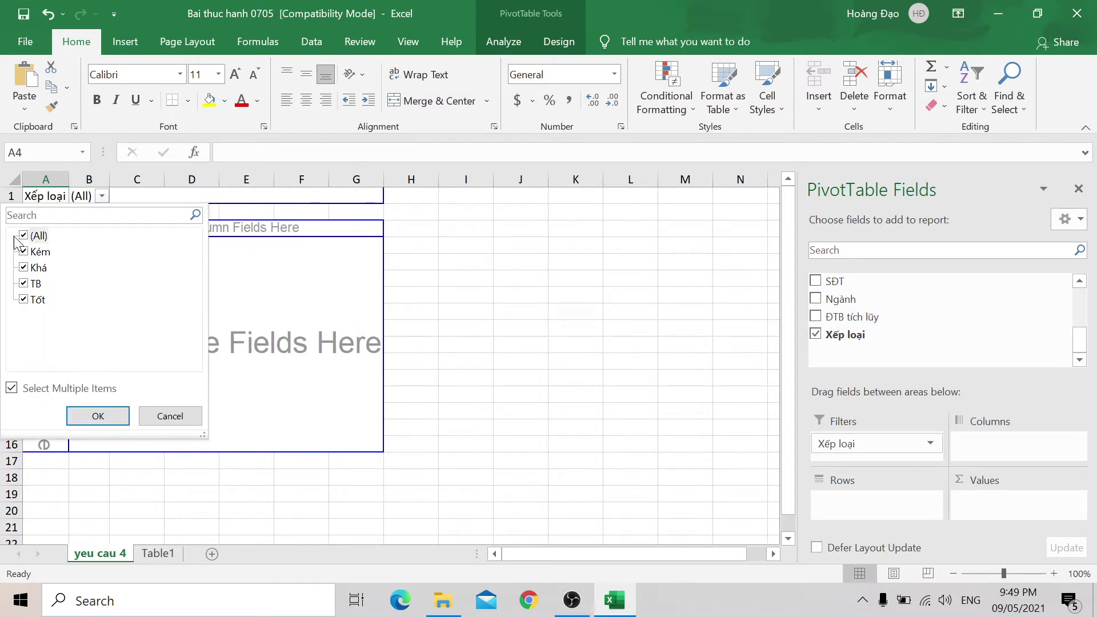
pyautogui.click(38, 236)
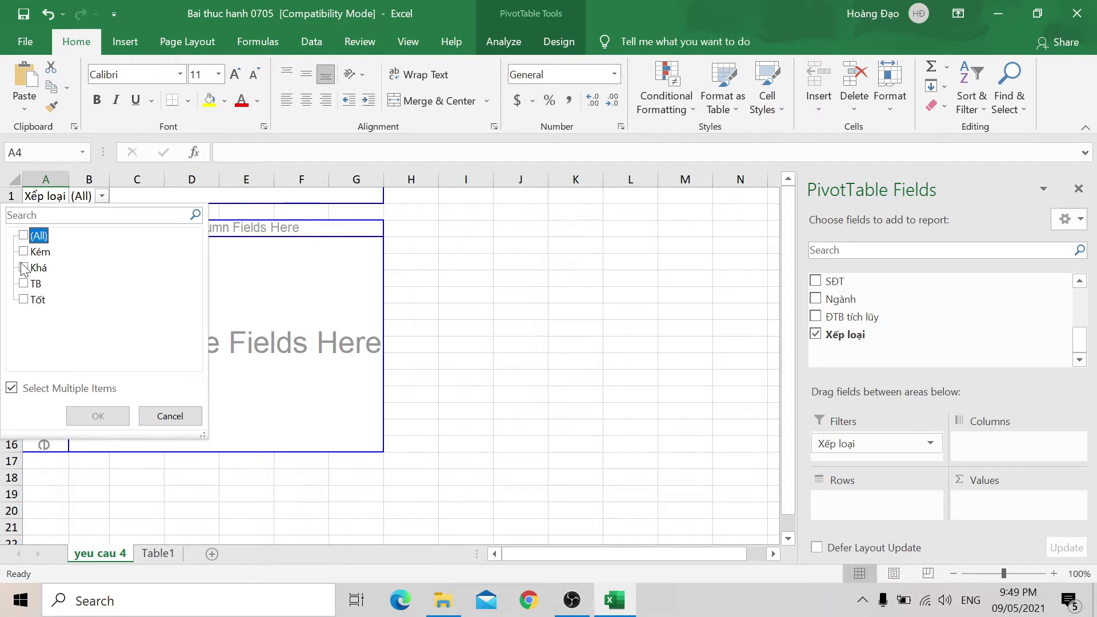
pyautogui.click(24, 267)
pyautogui.click(98, 416)
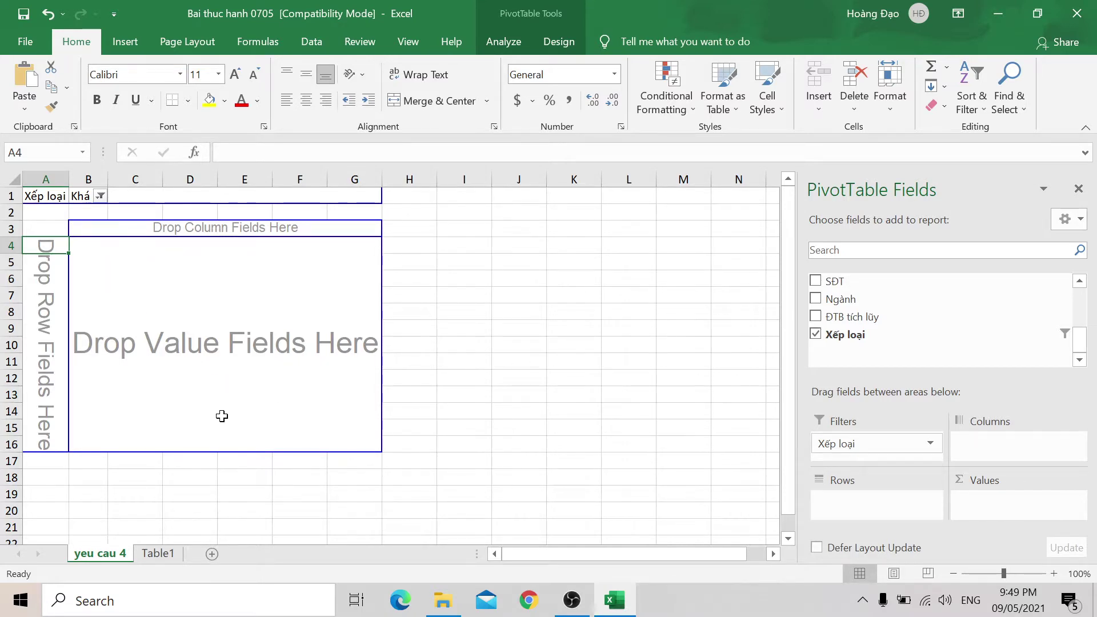
# Step: Cross-check Table1, then rearrange the pivot fields so Mã SV codes list as rows
pyautogui.click(156, 553)
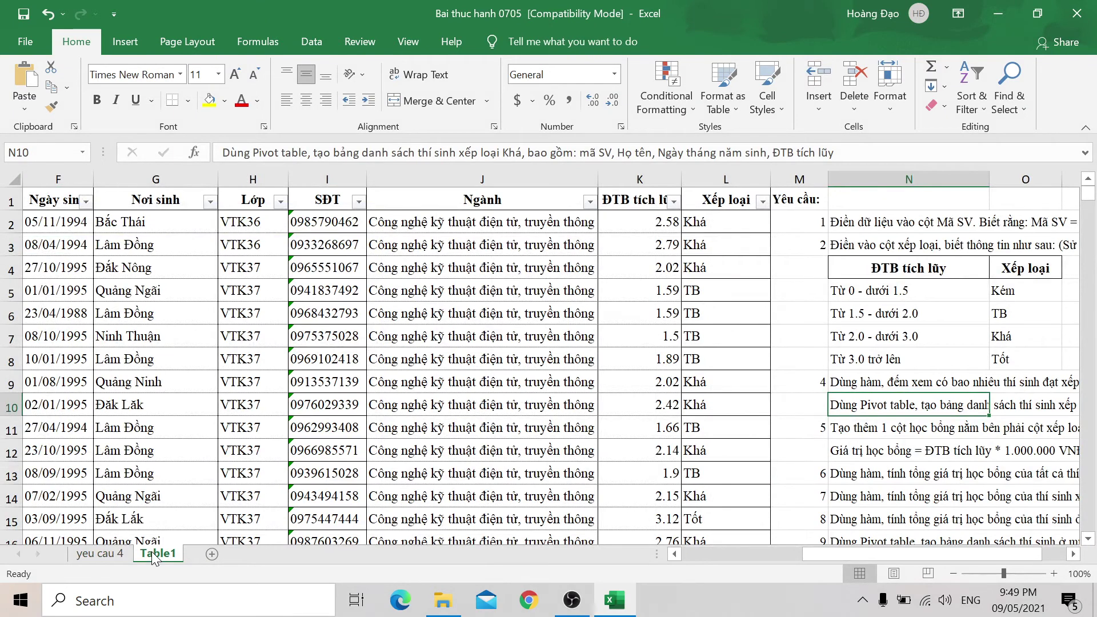
pyautogui.click(100, 553)
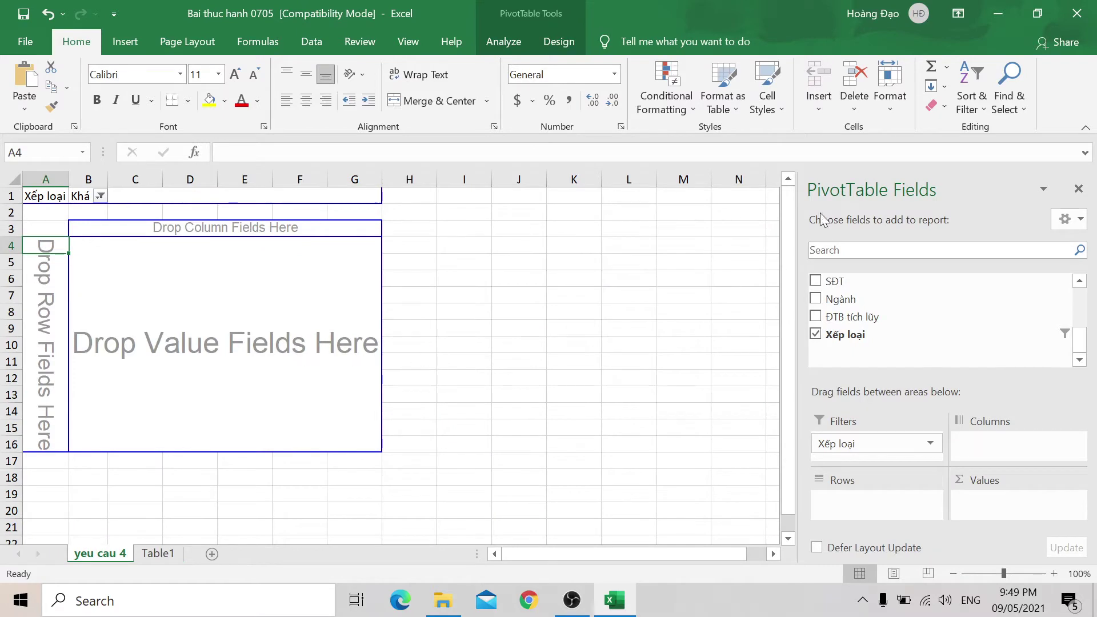
pyautogui.scroll(1, 880, 317)
pyautogui.scroll(2, 880, 318)
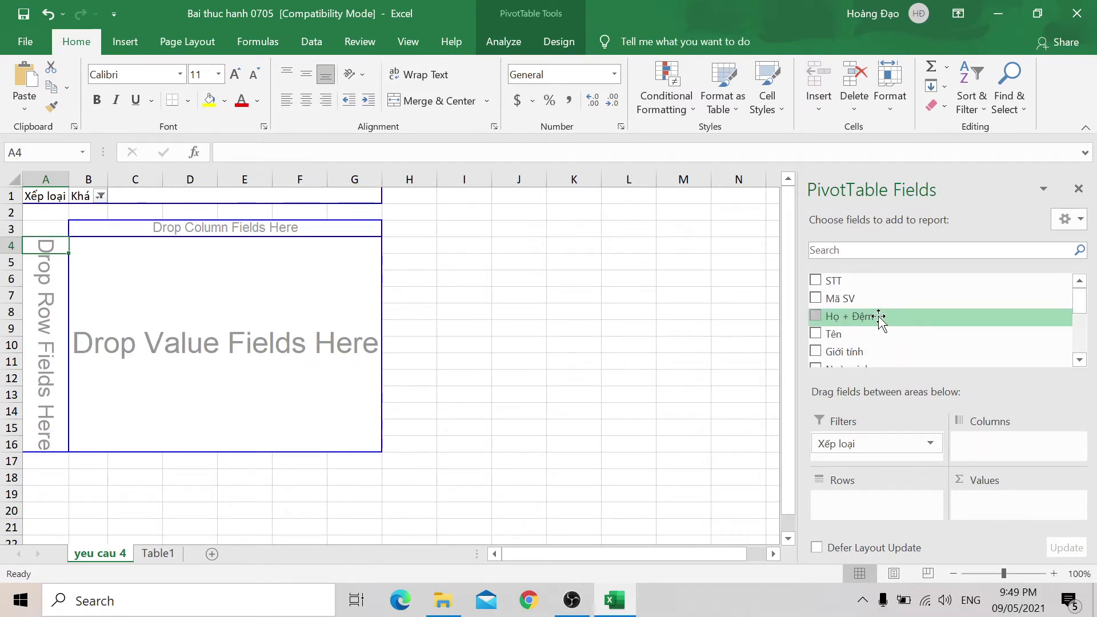
pyautogui.moveTo(869, 298)
pyautogui.mouseDown()
pyautogui.moveTo(924, 402)
pyautogui.moveTo(871, 498)
pyautogui.mouseUp()
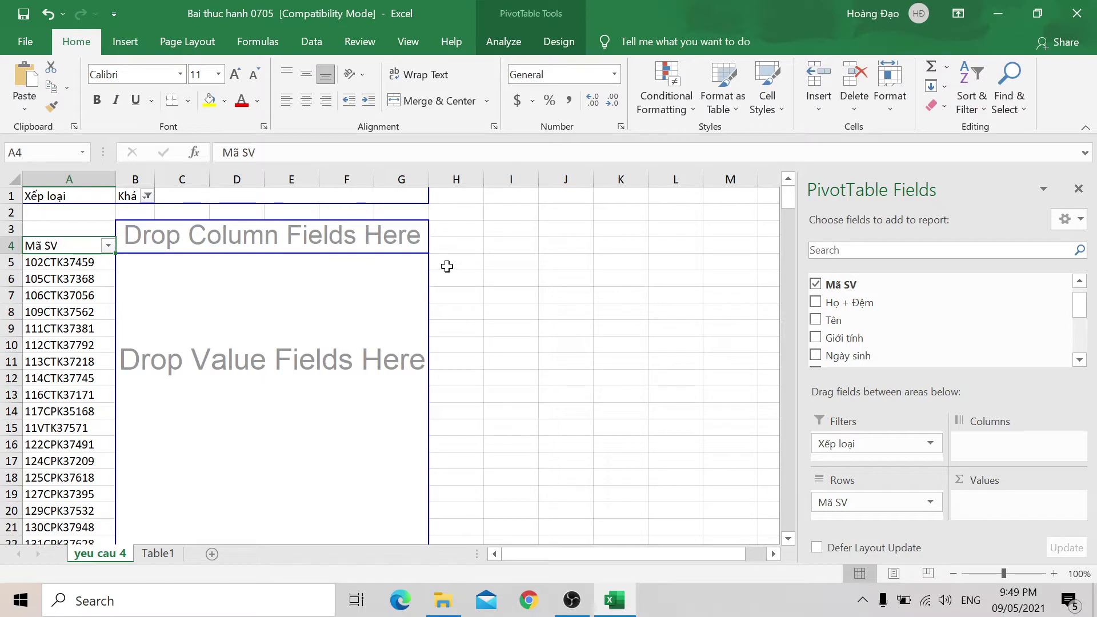
# Step: Jump from the first Khá student code to the end of the Mã SV list and back
pyautogui.click(447, 266)
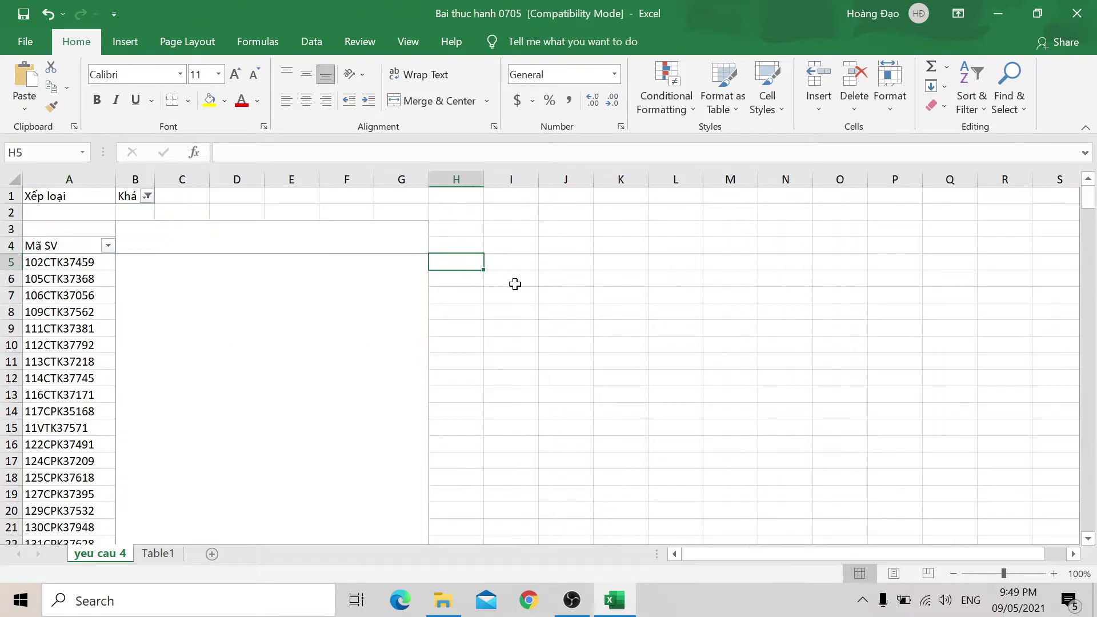
pyautogui.click(47, 262)
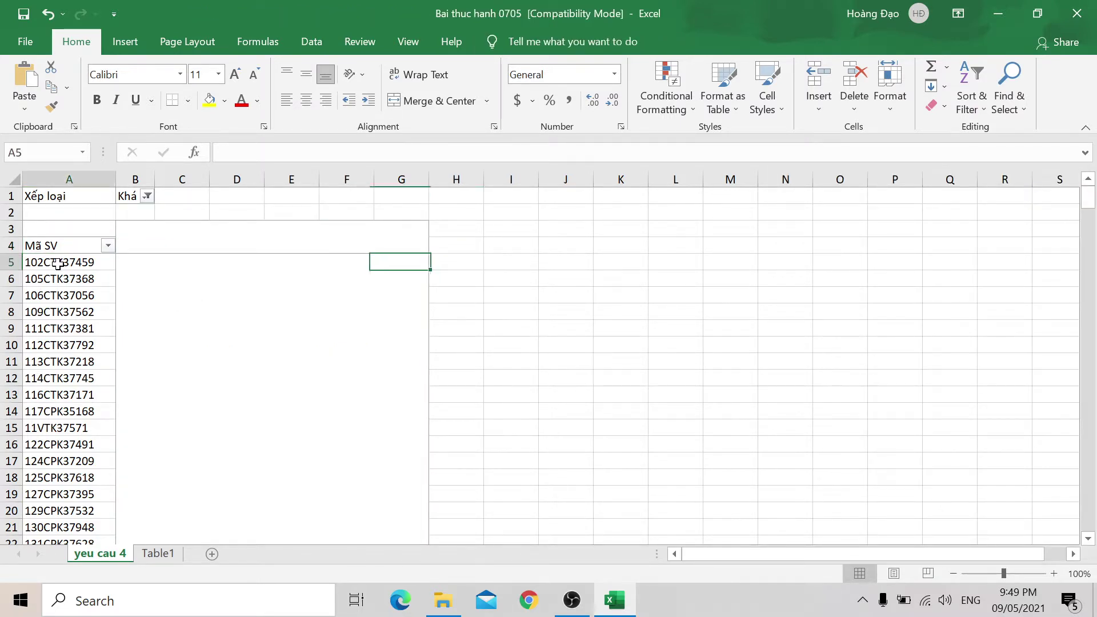
pyautogui.hotkey('ctrl', 'Down')
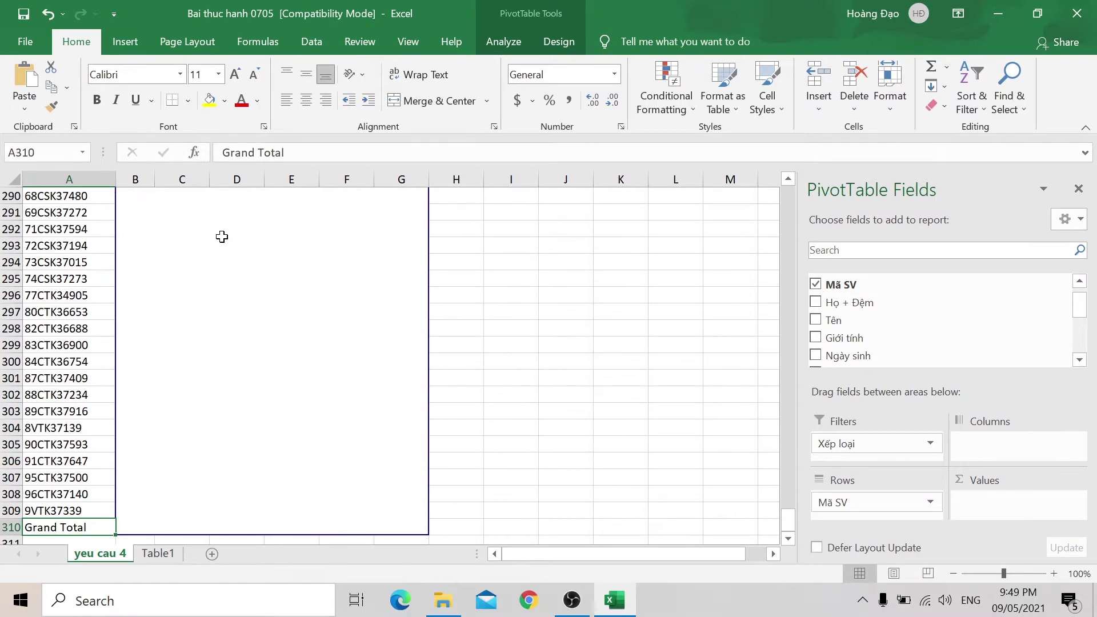
pyautogui.hotkey('ctrl', 'Up')
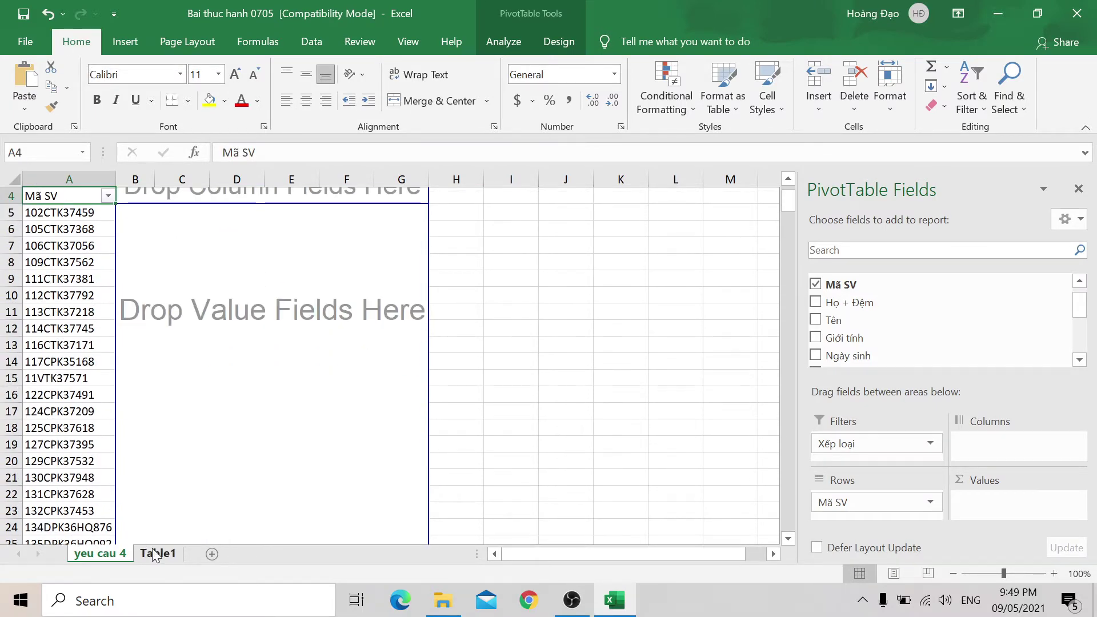
# Step: Compare against Table1, then scroll the pivot and select the Mã SV labels to count them
pyautogui.click(158, 553)
pyautogui.scroll(1, 862, 412)
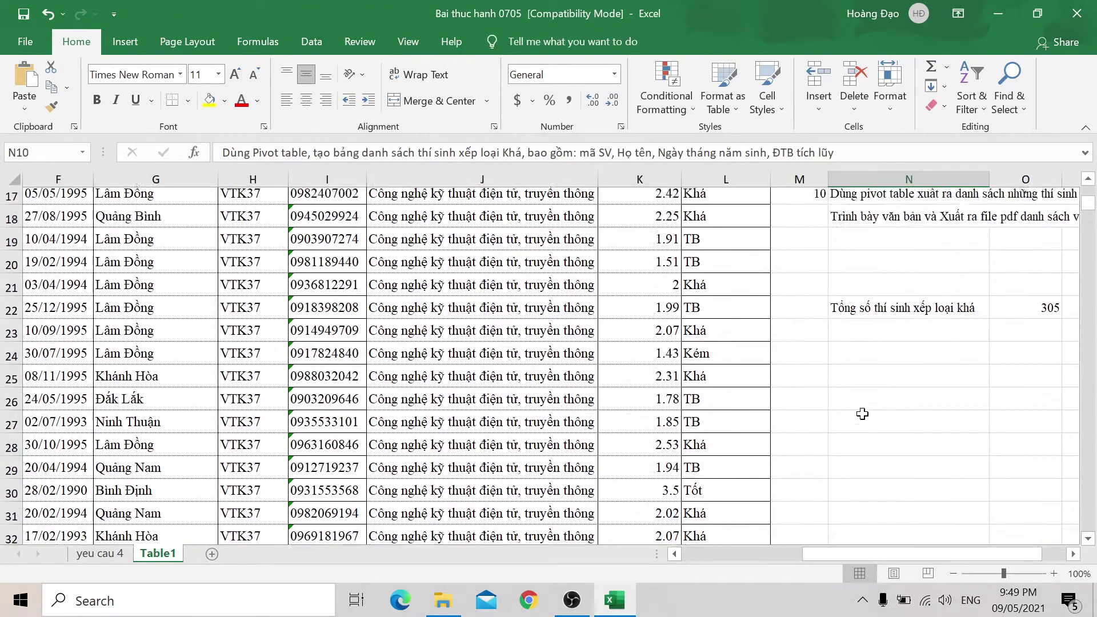
pyautogui.scroll(4, 862, 412)
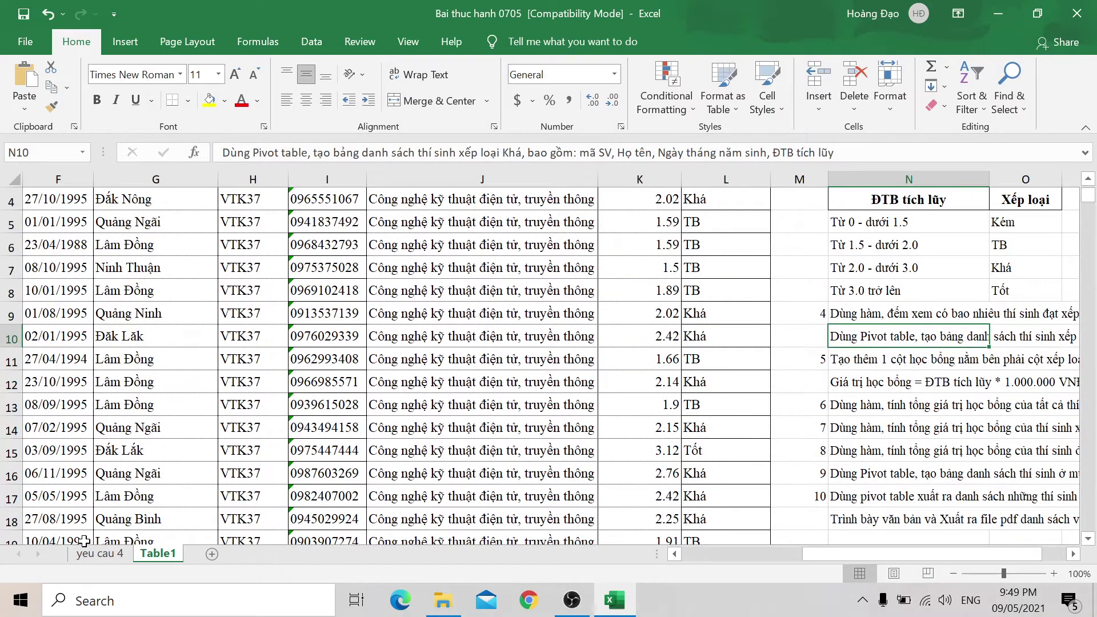
pyautogui.click(101, 555)
pyautogui.scroll(-4, 83, 344)
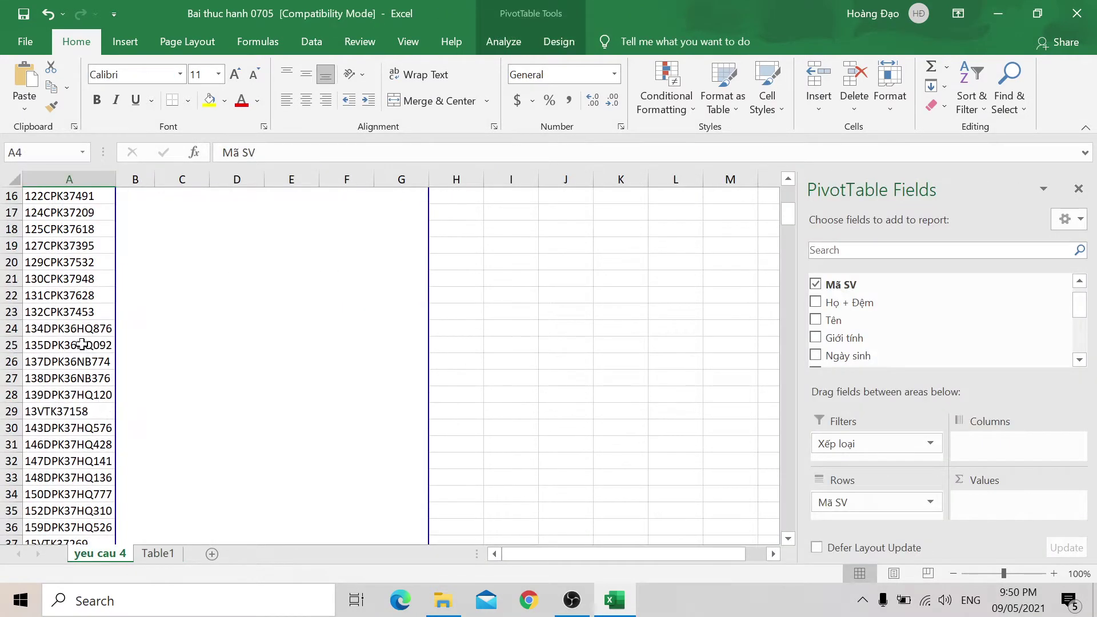
pyautogui.scroll(-8, 83, 344)
pyautogui.scroll(-4, 80, 344)
pyautogui.scroll(-7, 75, 344)
pyautogui.scroll(-5, 67, 344)
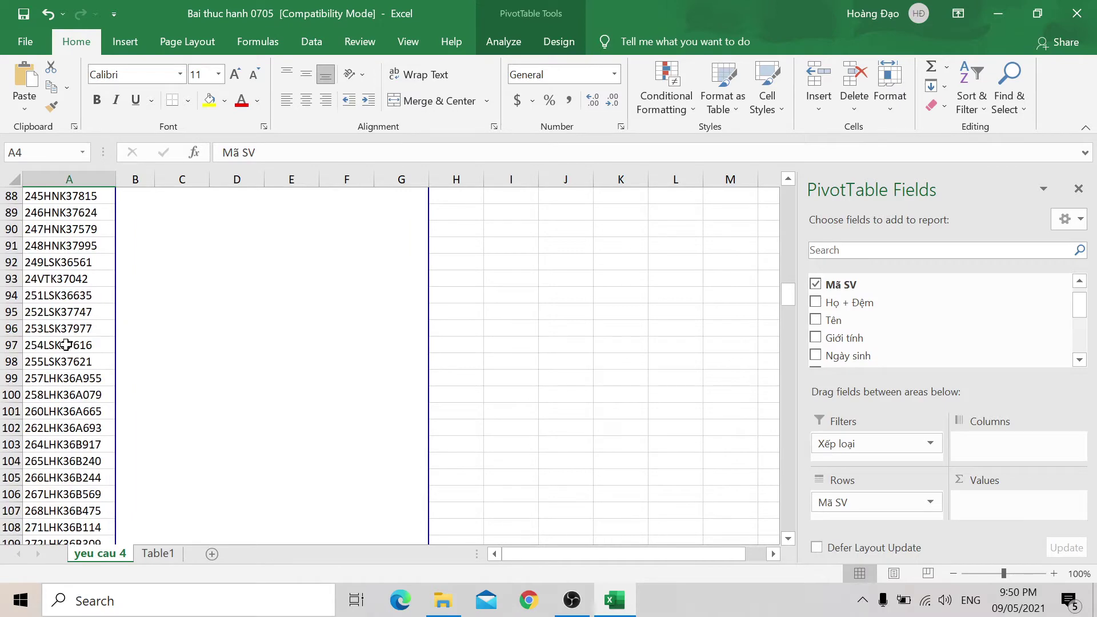
pyautogui.scroll(-12, 67, 345)
pyautogui.scroll(-4, 67, 345)
pyautogui.click(72, 336)
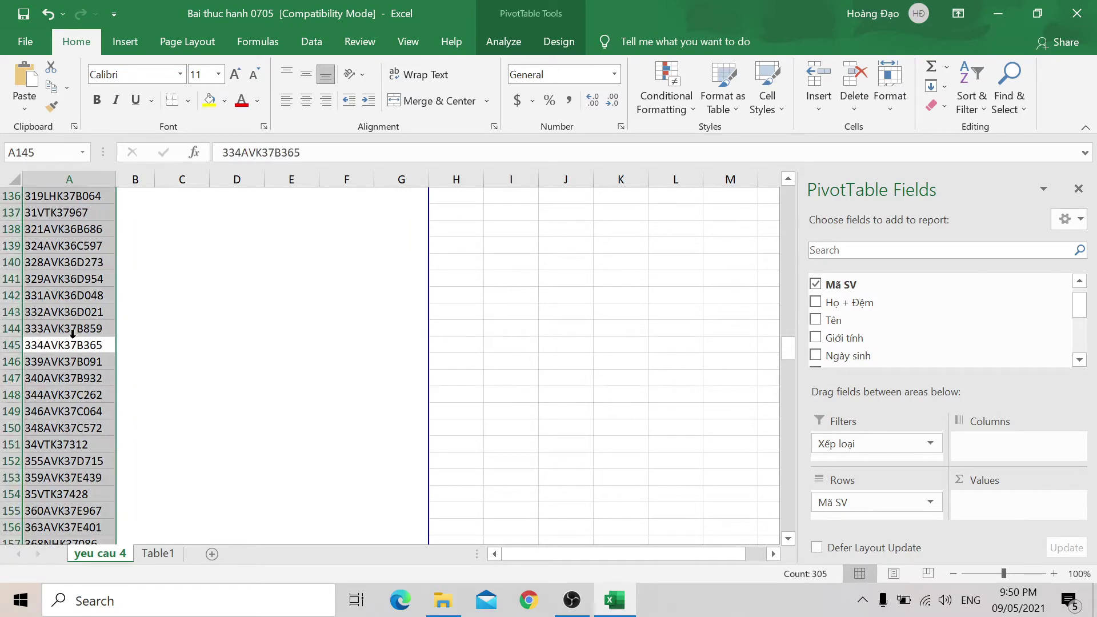
pyautogui.hotkey('ctrl', 'Up')
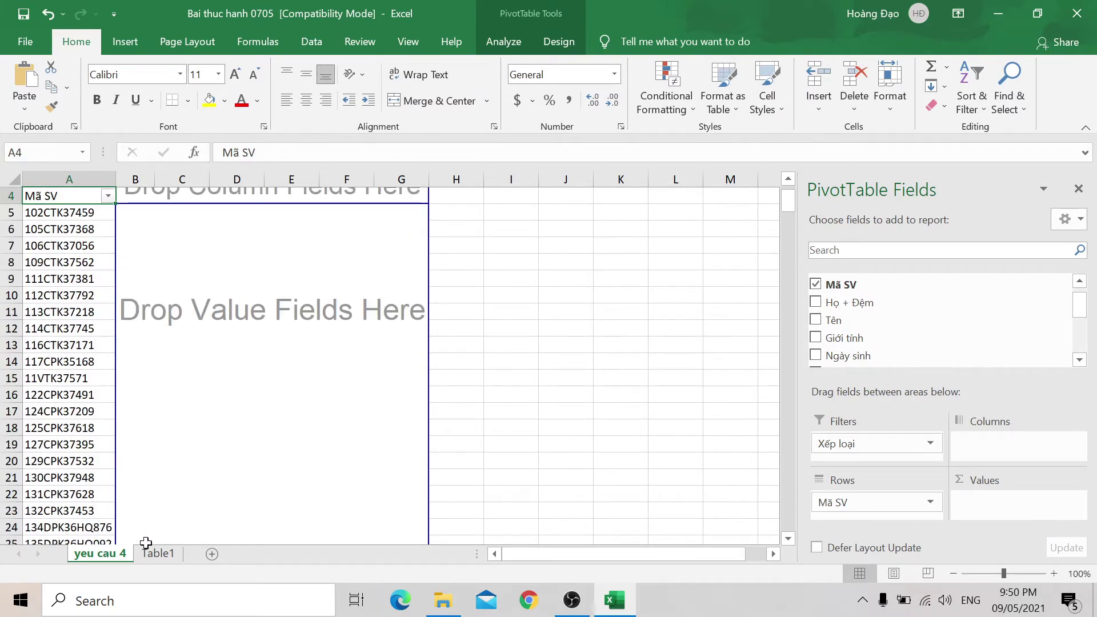
# Step: Review the COUNTIF count of Khá students on Table1
pyautogui.click(153, 554)
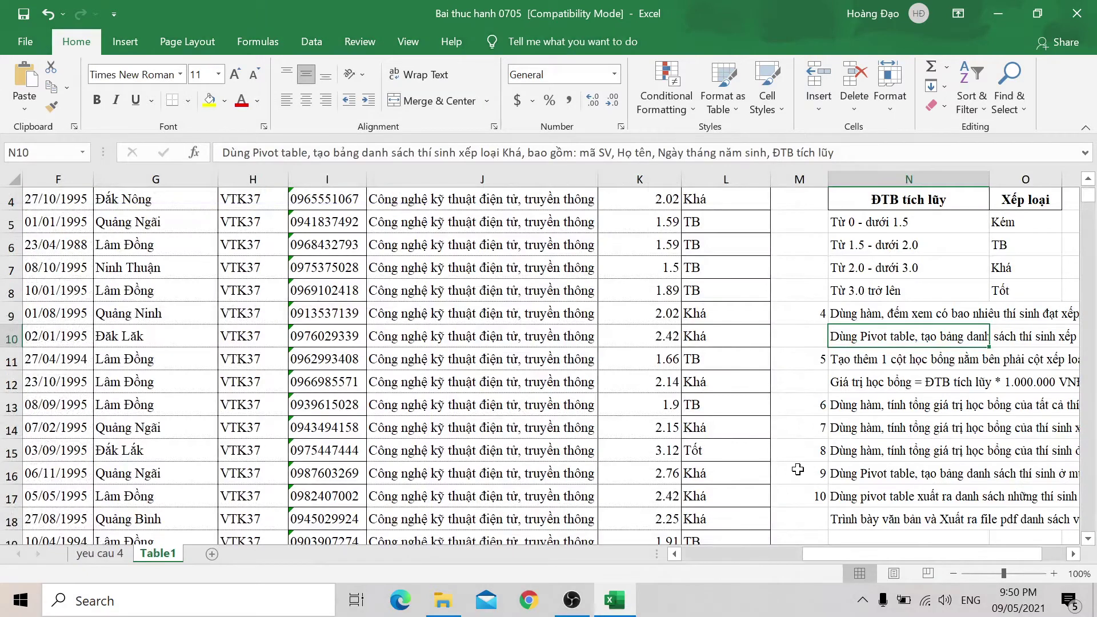
pyautogui.scroll(1, 798, 470)
pyautogui.scroll(-4, 768, 423)
pyautogui.scroll(-2, 767, 423)
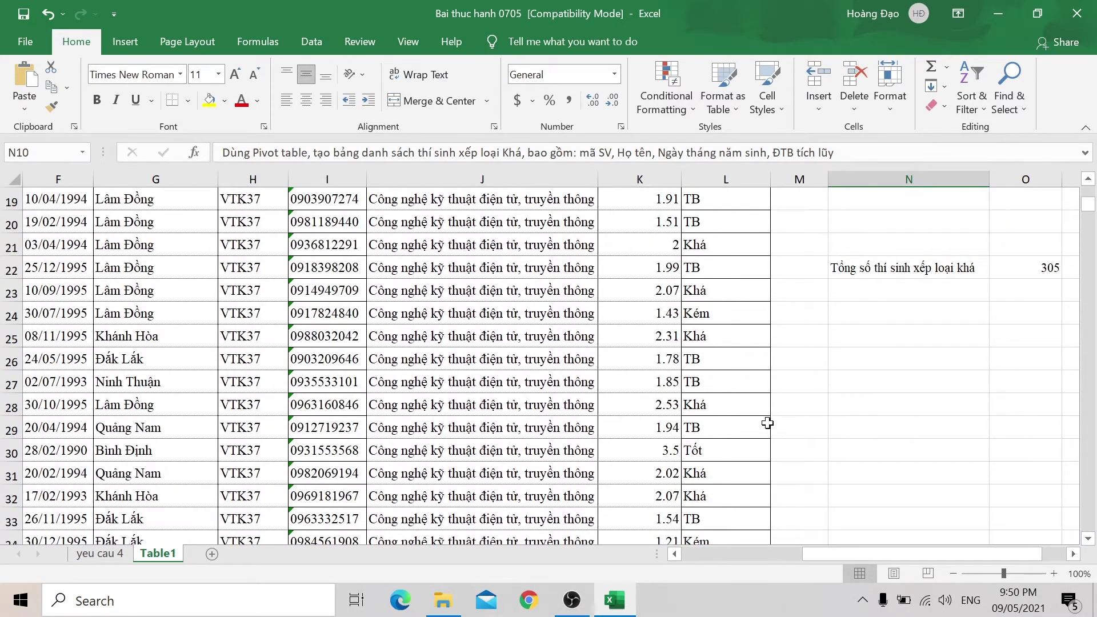
pyautogui.scroll(4, 767, 423)
pyautogui.scroll(2, 756, 425)
pyautogui.click(96, 554)
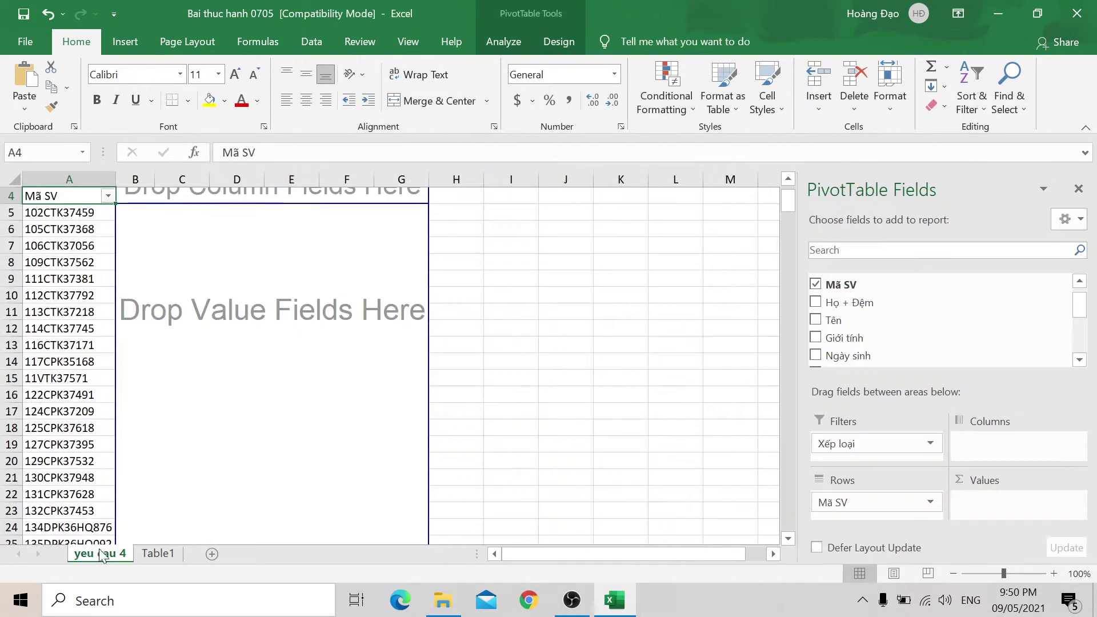
pyautogui.click(161, 554)
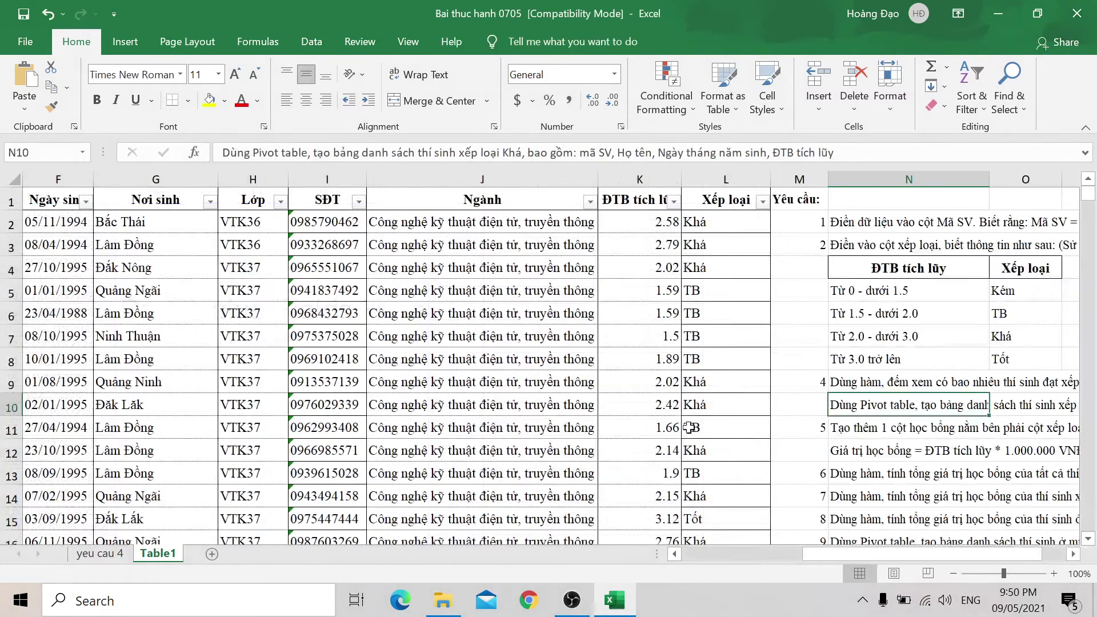
pyautogui.scroll(-3, 693, 423)
pyautogui.scroll(-5, 694, 411)
pyautogui.scroll(-4, 703, 394)
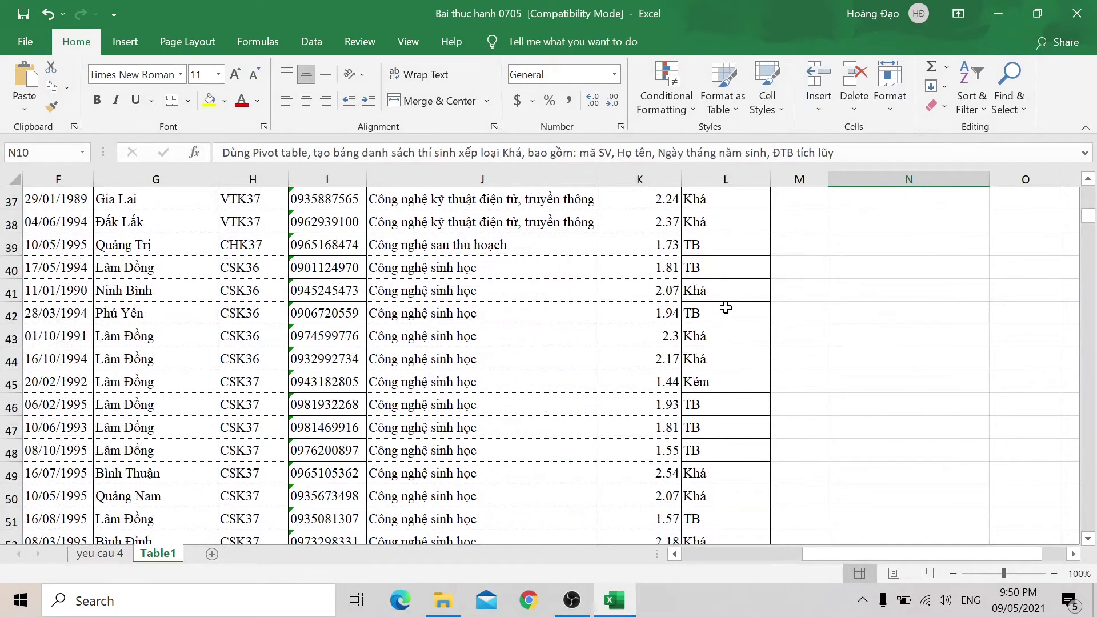
pyautogui.scroll(12, 726, 307)
pyautogui.scroll(-6, 765, 320)
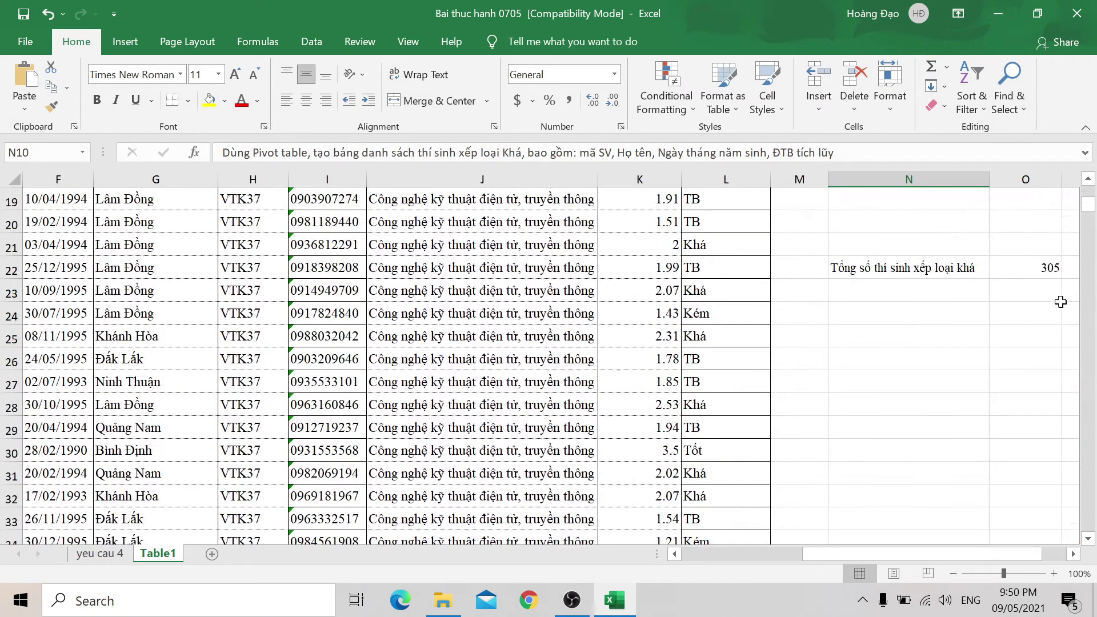
pyautogui.click(1042, 268)
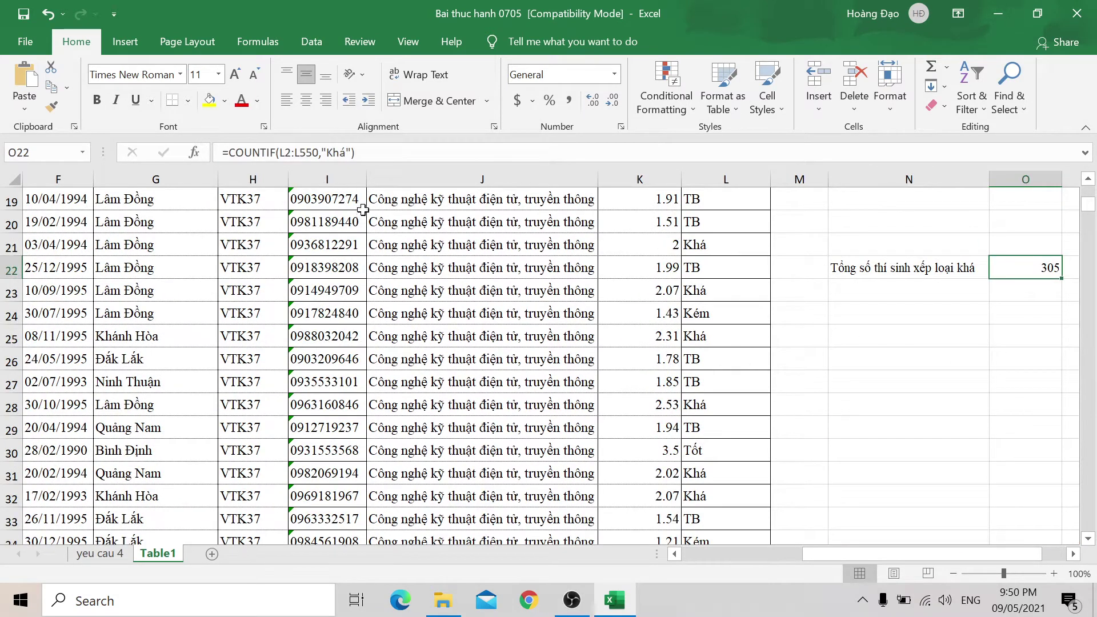
pyautogui.scroll(-2, 731, 447)
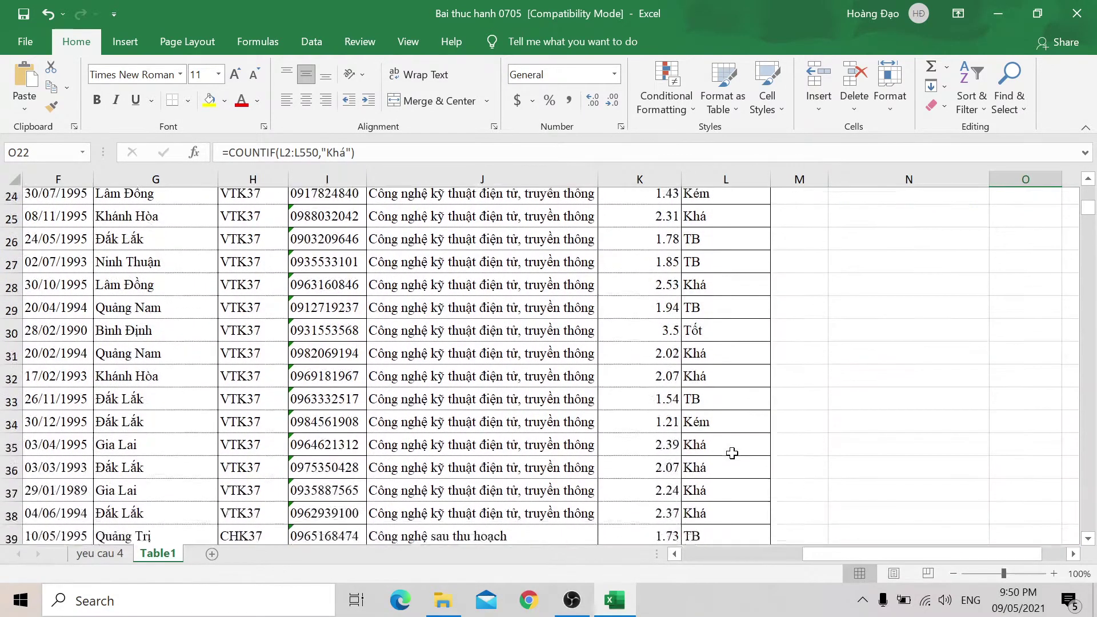
pyautogui.scroll(-4, 732, 453)
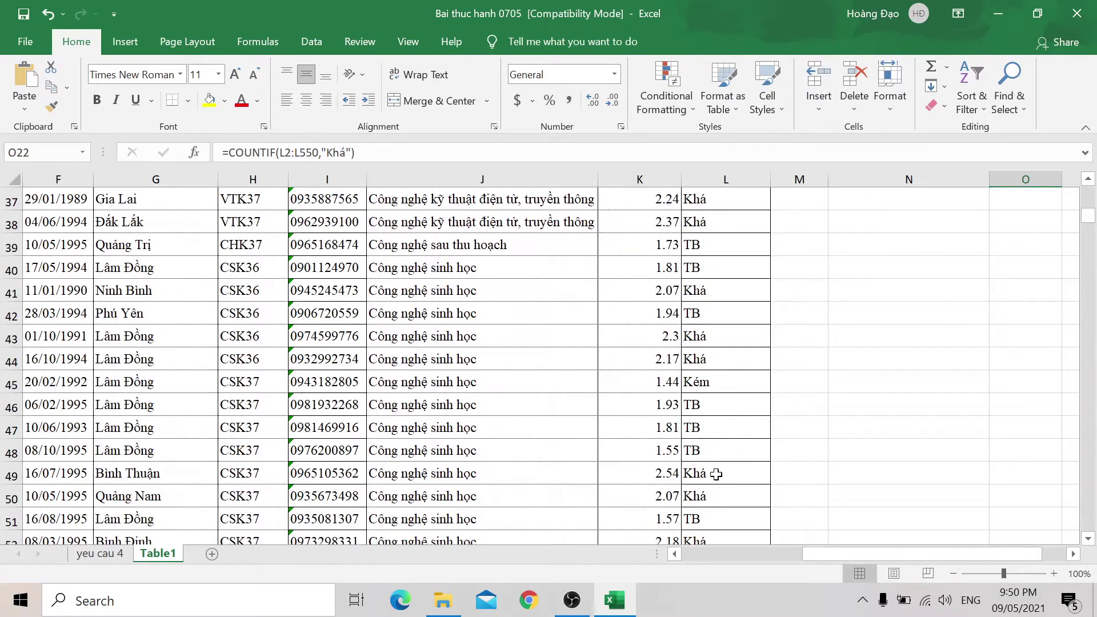
# Step: Confirm the pivot lists Mã SV in rows 5 to 309, with Grand Total in row 310
pyautogui.click(115, 555)
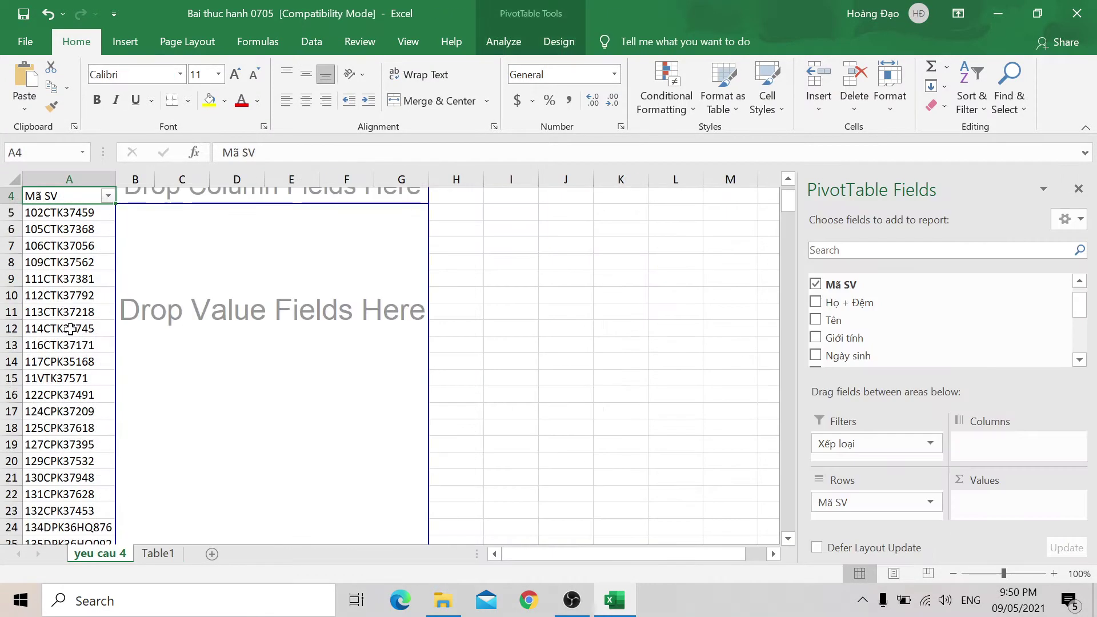
pyautogui.scroll(1, 69, 308)
pyautogui.click(53, 264)
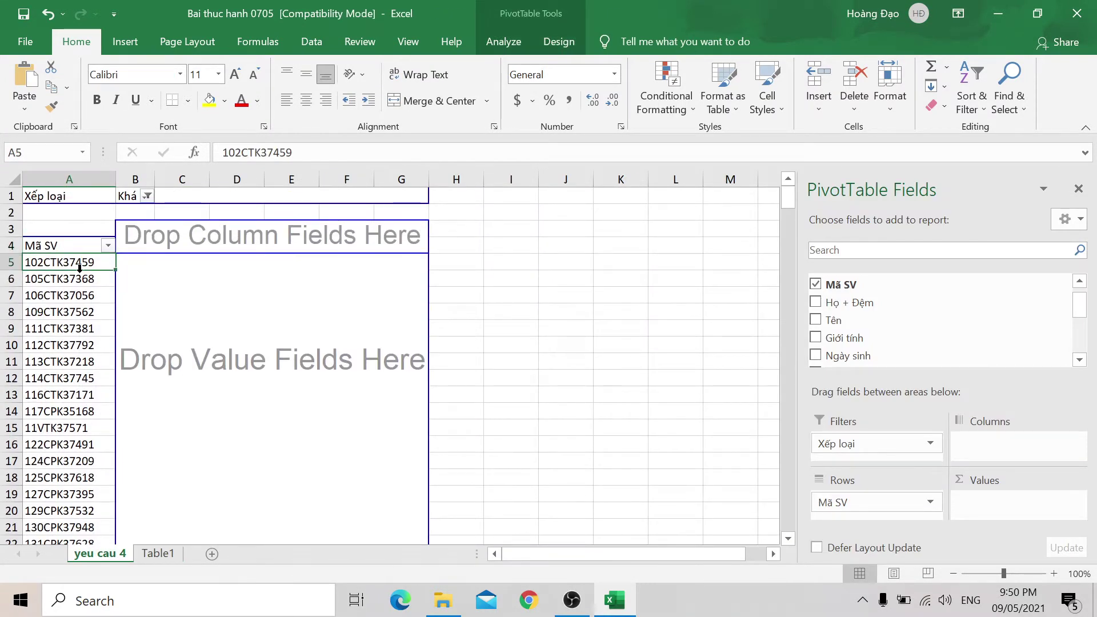
pyautogui.hotkey('ctrl', 'Down')
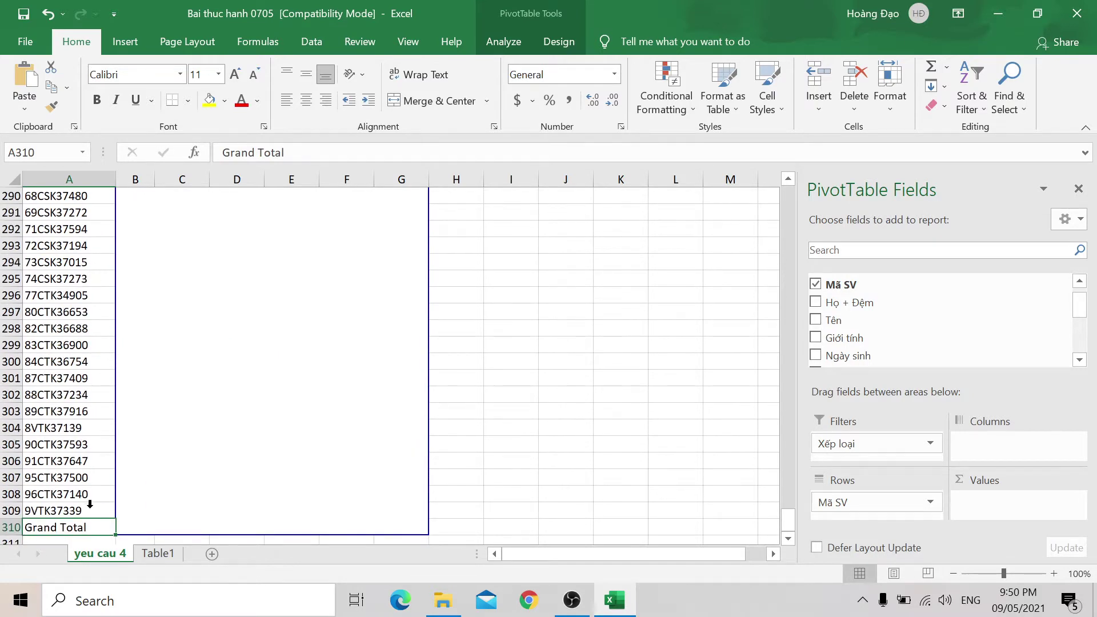
pyautogui.hotkey('ctrl', 'Up')
# Step: Inspect the Xếp loại filter cell and leave the PivotTable
pyautogui.scroll(1, 88, 475)
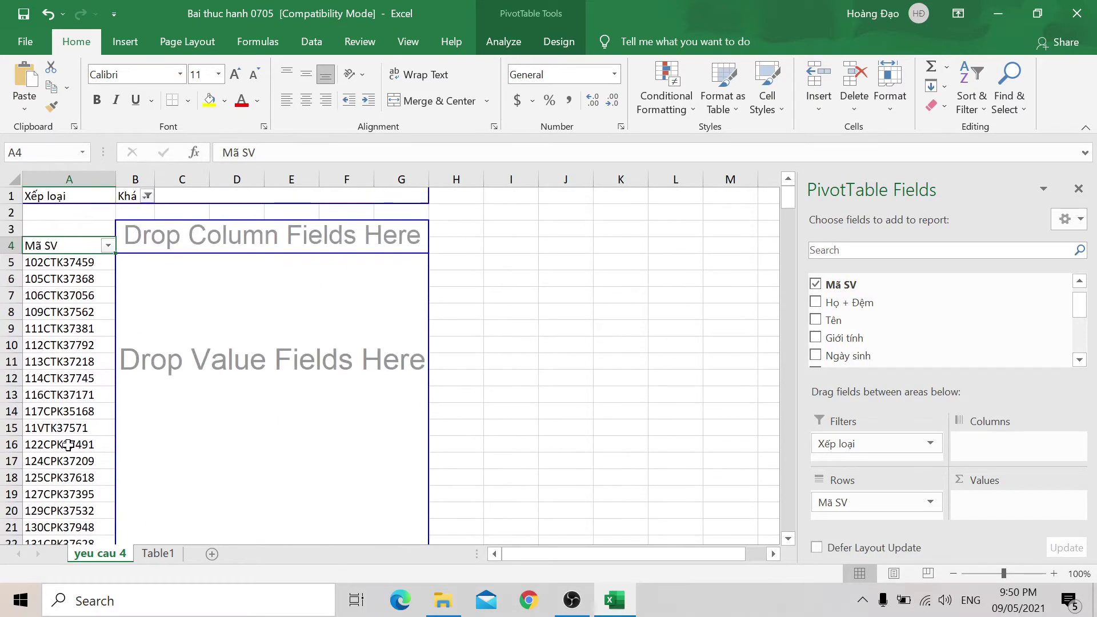
pyautogui.click(33, 199)
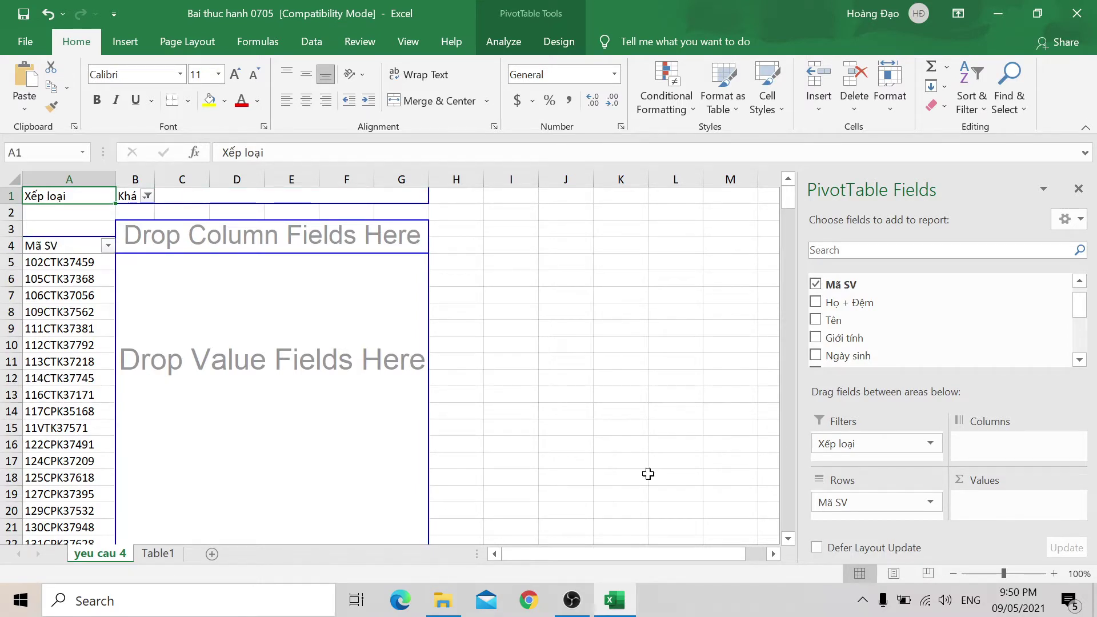
pyautogui.click(440, 262)
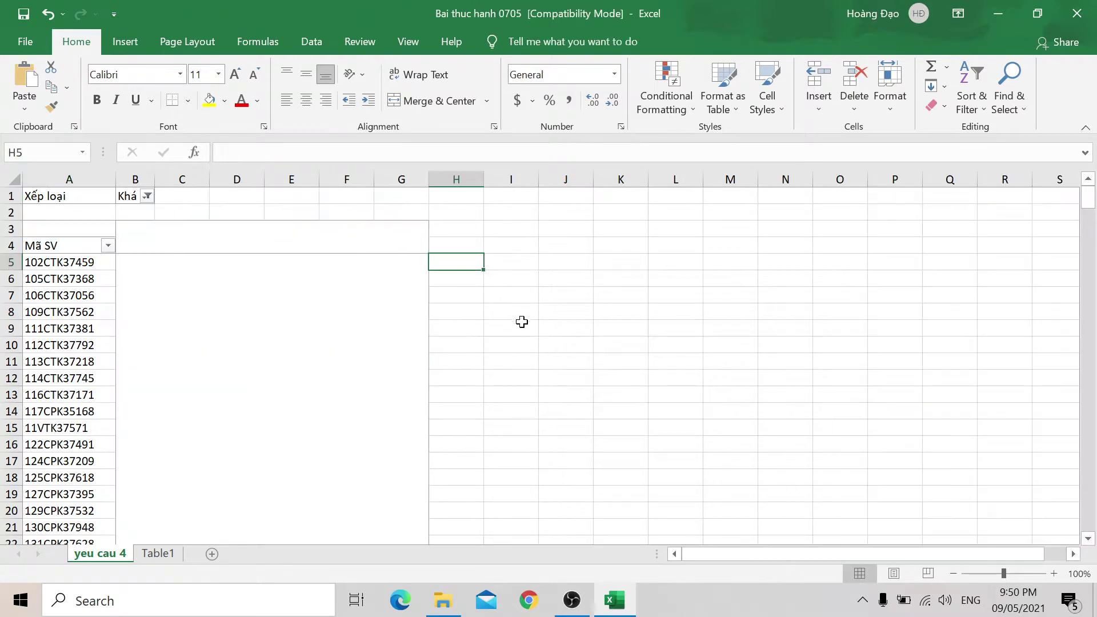
# Step: Copy the Table1 headers in C1:F1, Họ + Đệm through Ngày sinh
pyautogui.click(147, 553)
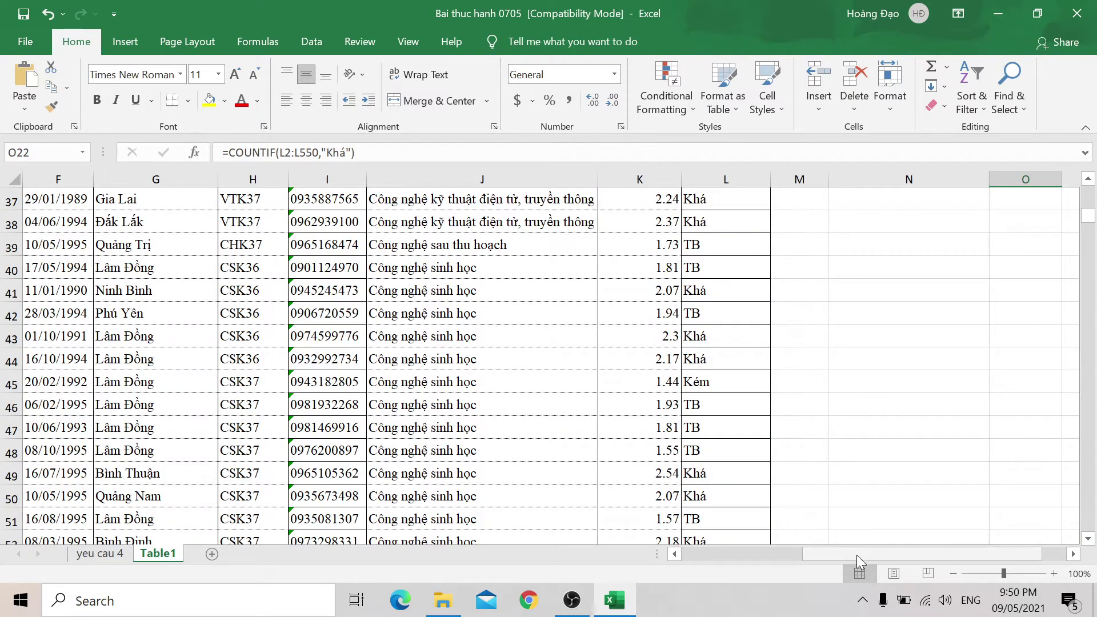
pyautogui.click(689, 358)
pyautogui.hotkey('ctrl', 'Up')
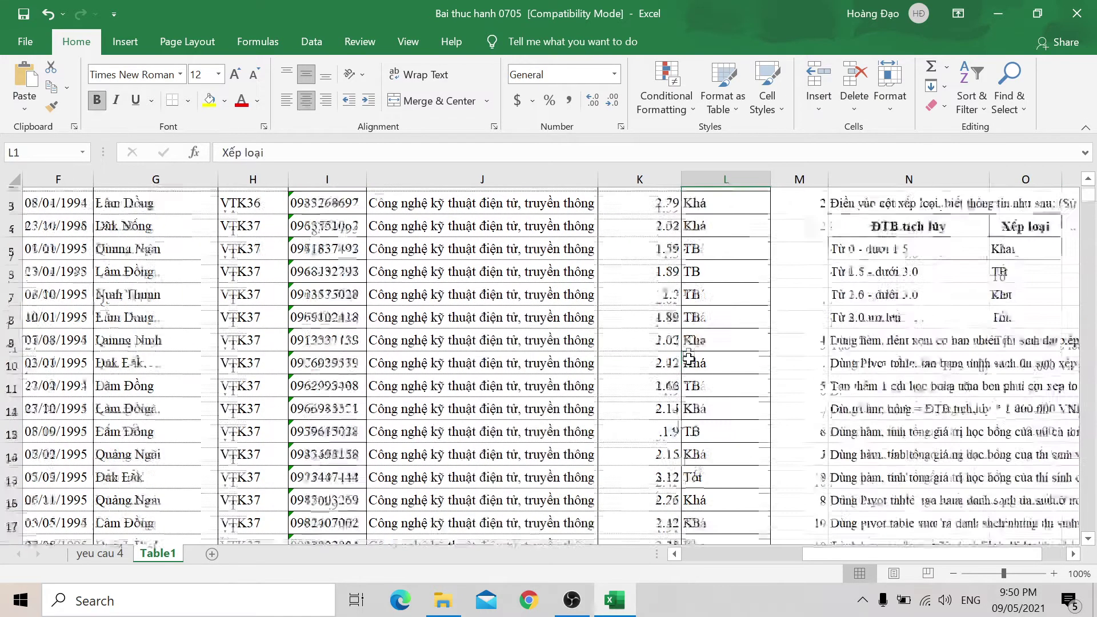
pyautogui.click(867, 407)
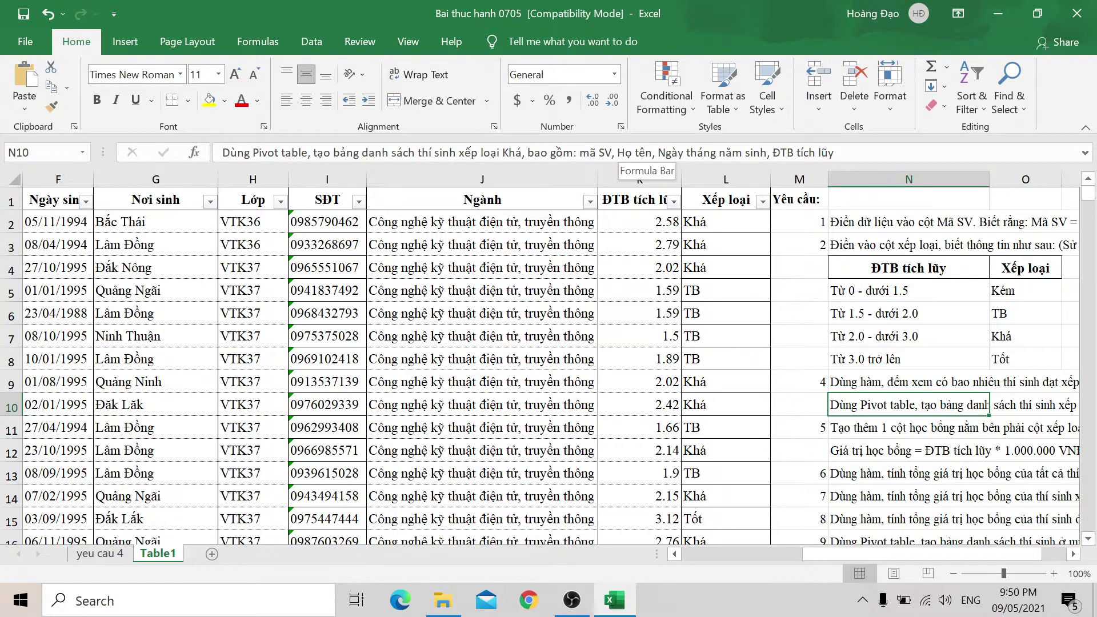
pyautogui.moveTo(841, 556); pyautogui.dragTo(714, 560)
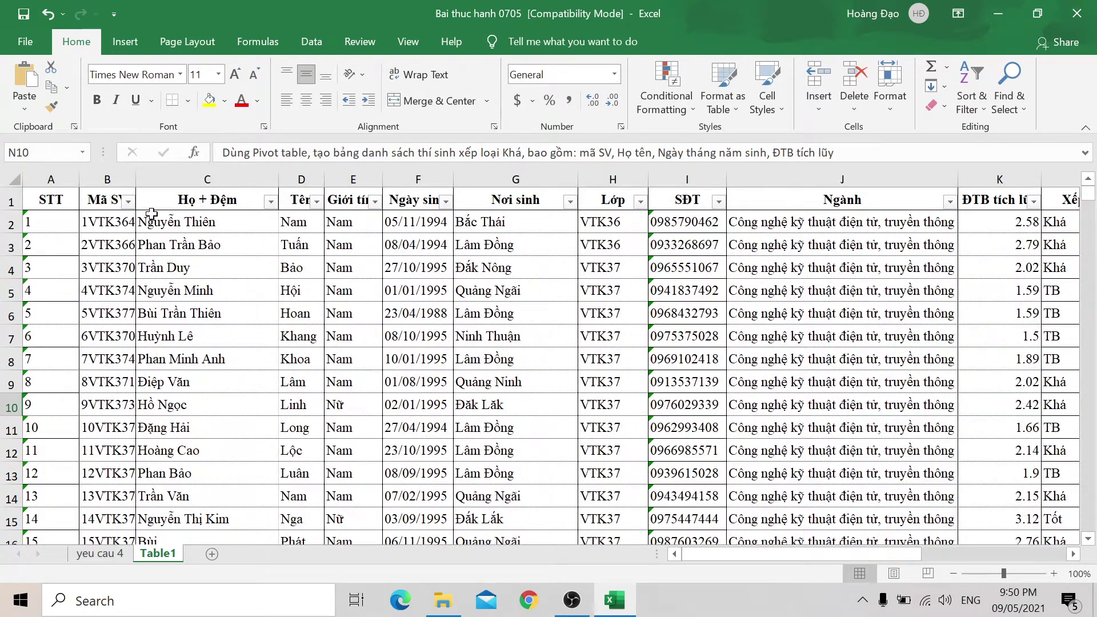
pyautogui.moveTo(178, 206); pyautogui.dragTo(426, 200)
pyautogui.hotkey('ctrl', 'c')
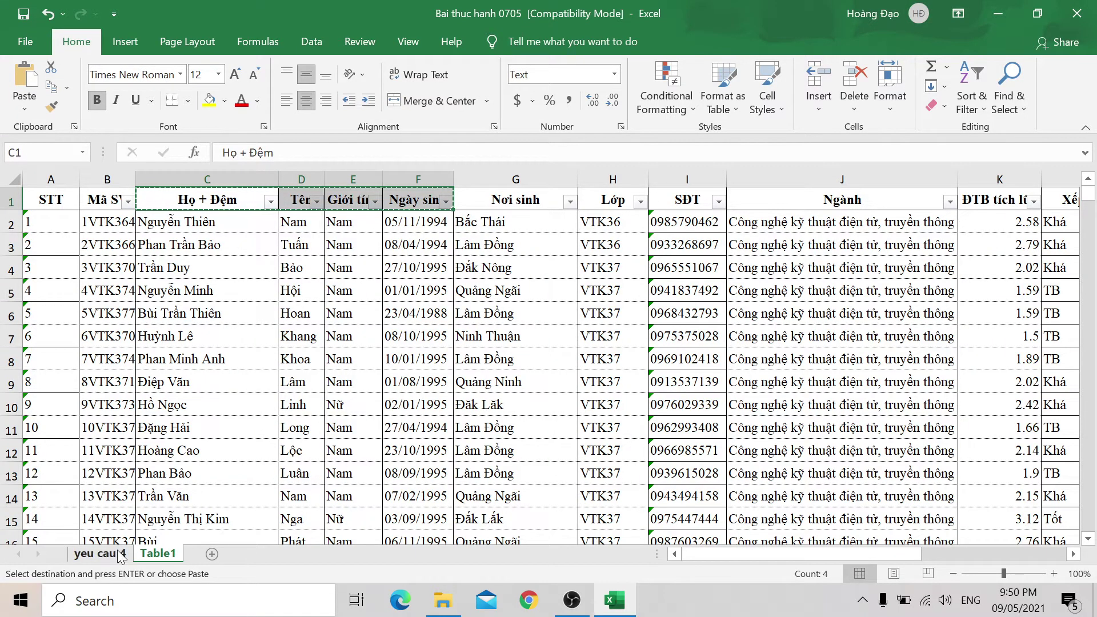
# Step: Paste the copied headers into H4 and the ĐTB tích lũy header into L4
pyautogui.click(120, 554)
pyautogui.click(459, 247)
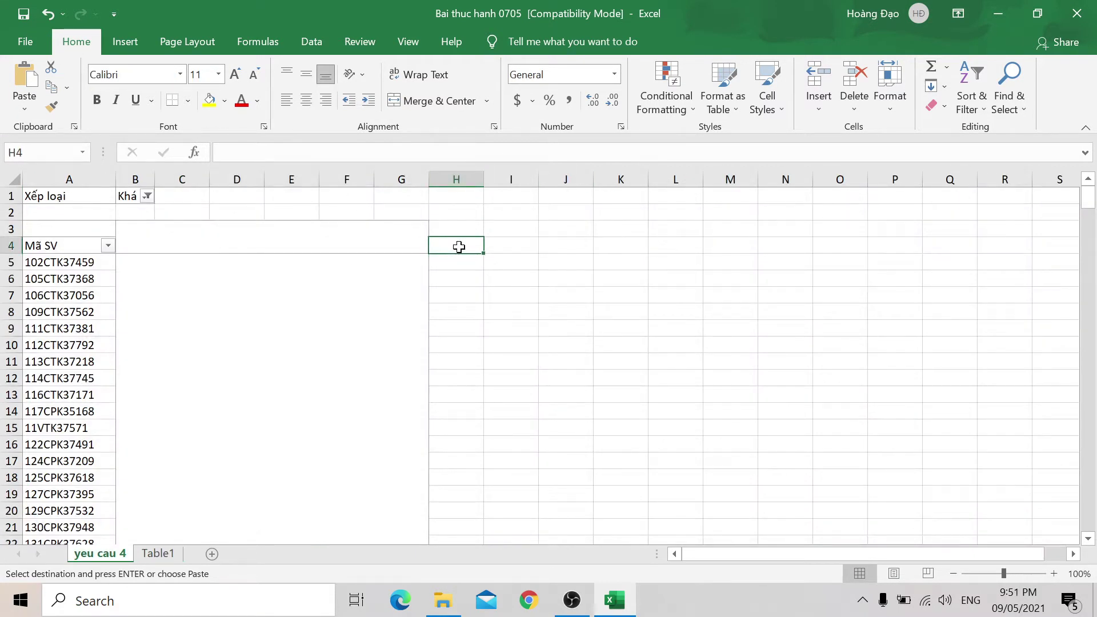
pyautogui.rightClick(461, 246)
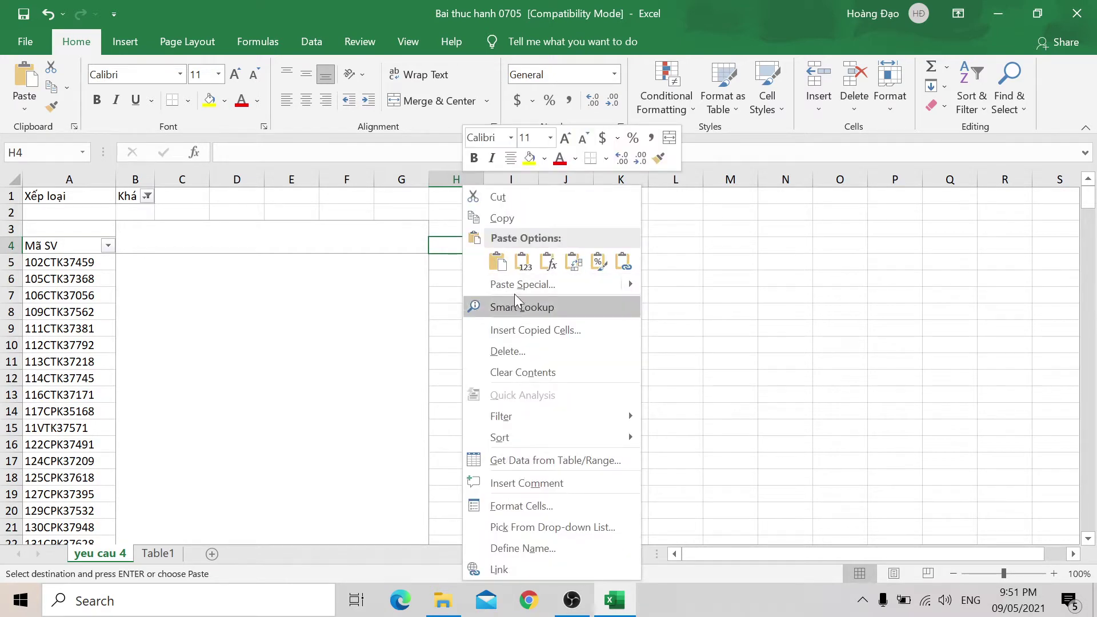
pyautogui.click(505, 264)
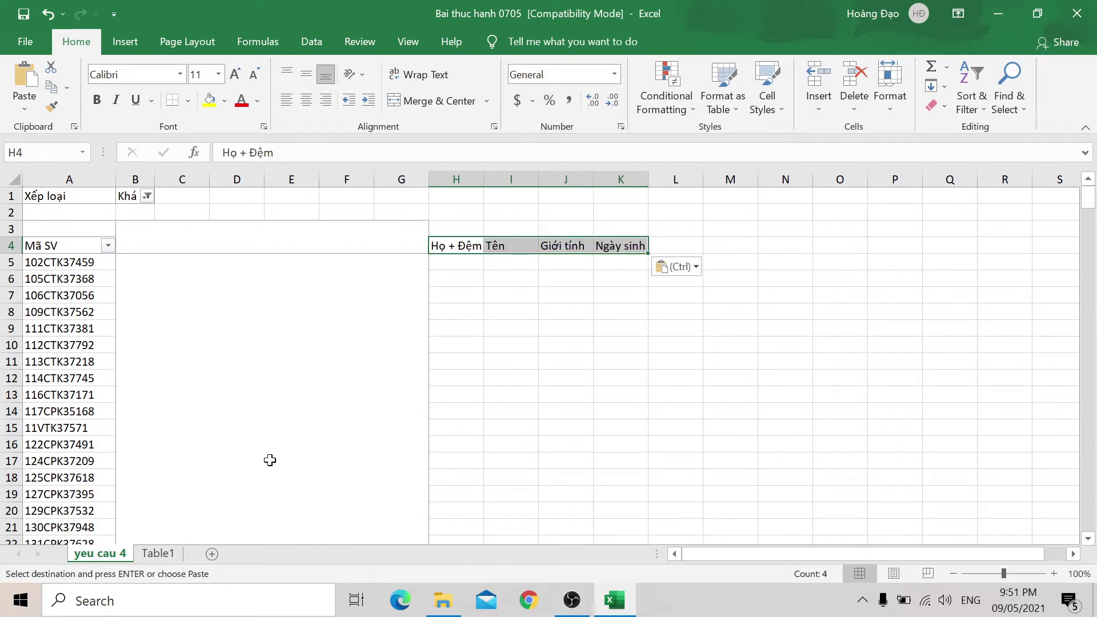
pyautogui.click(160, 556)
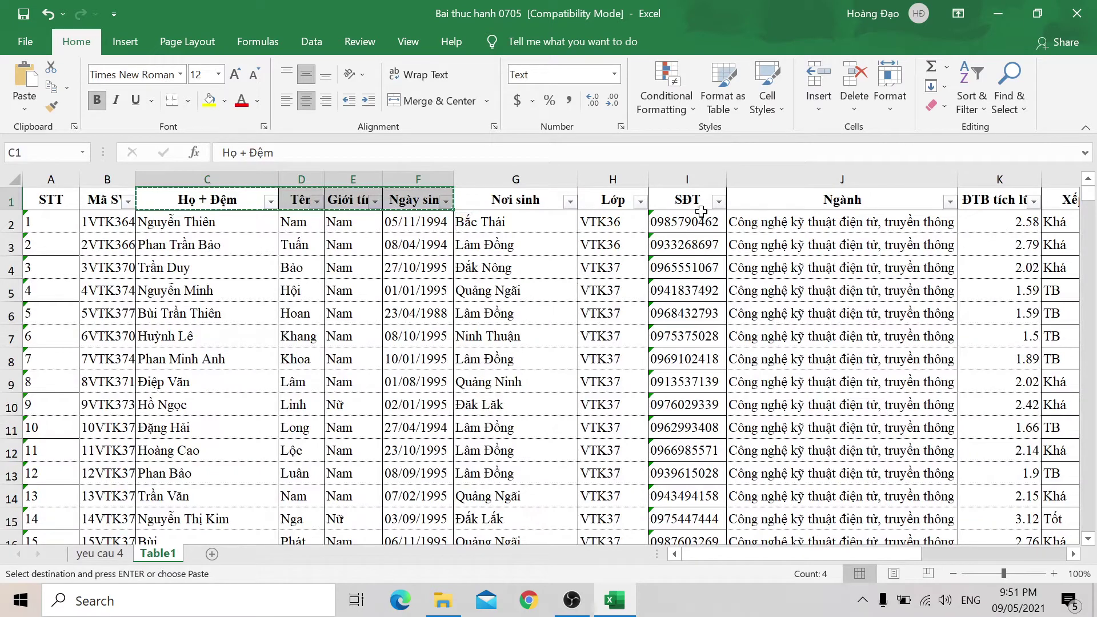
pyautogui.click(1000, 201)
pyautogui.hotkey('ctrl', 'c')
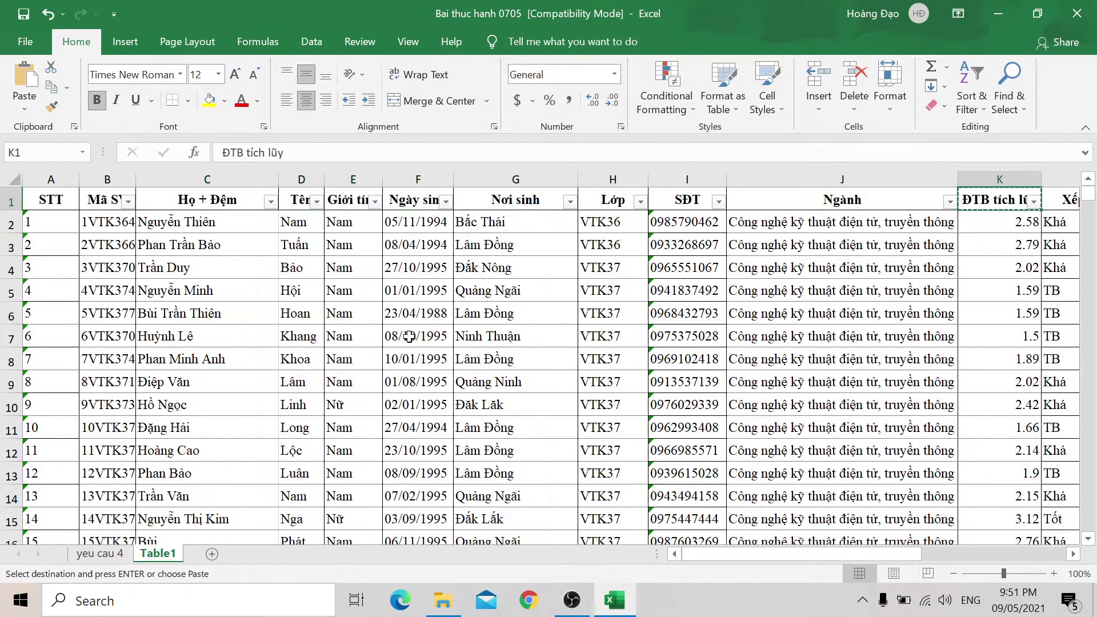
pyautogui.click(118, 554)
pyautogui.click(673, 245)
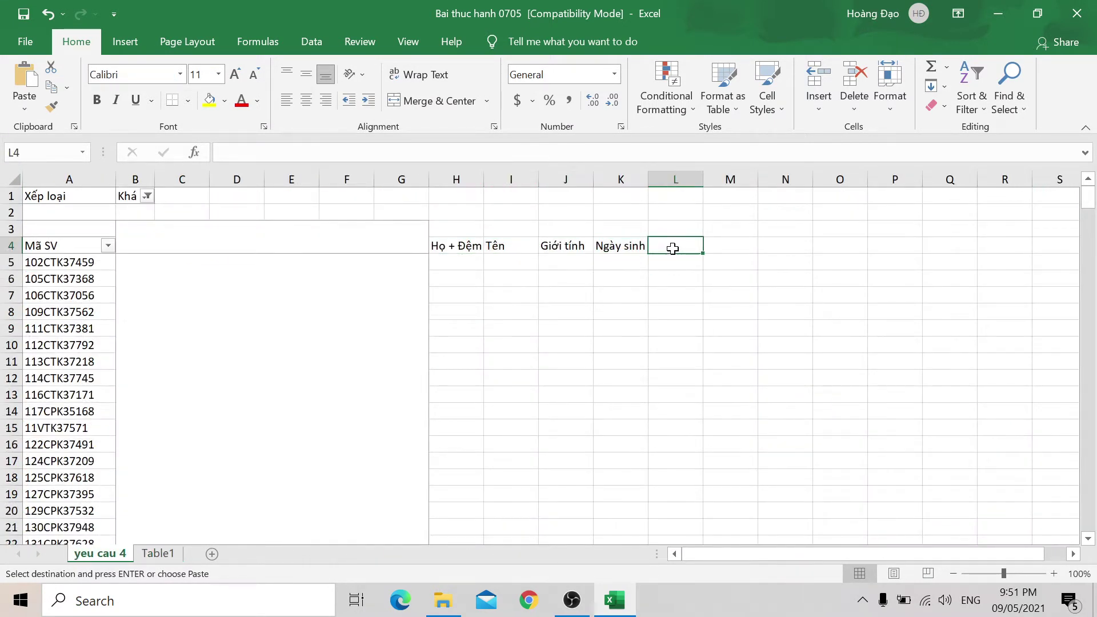
pyautogui.rightClick(673, 246)
pyautogui.click(708, 261)
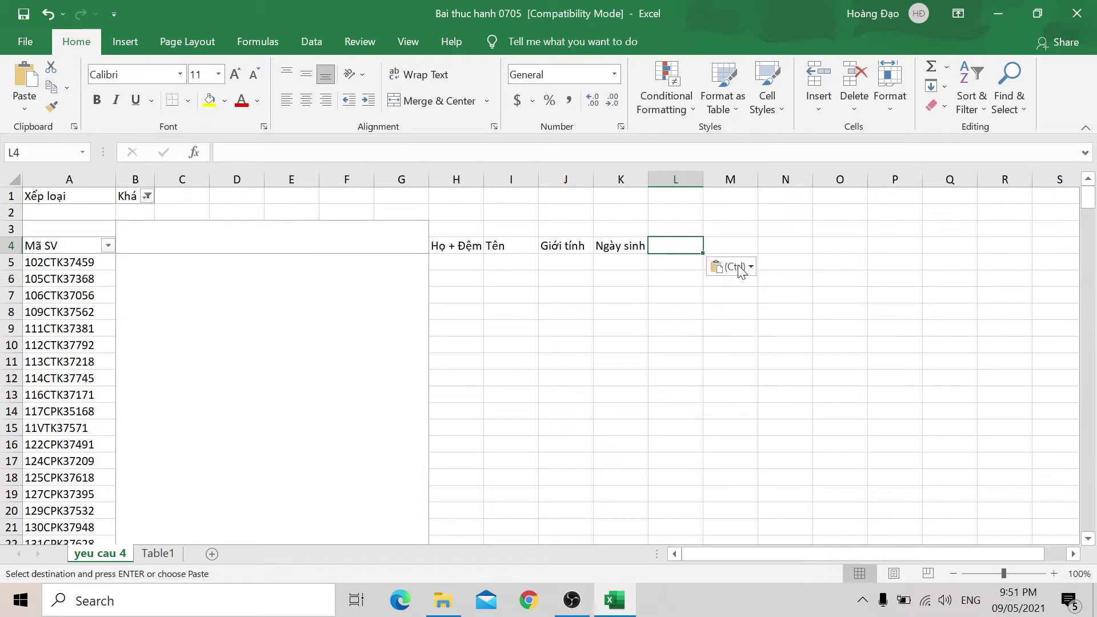
# Step: Delete the unneeded Giới tính column J
pyautogui.click(573, 249)
pyautogui.rightClick(578, 178)
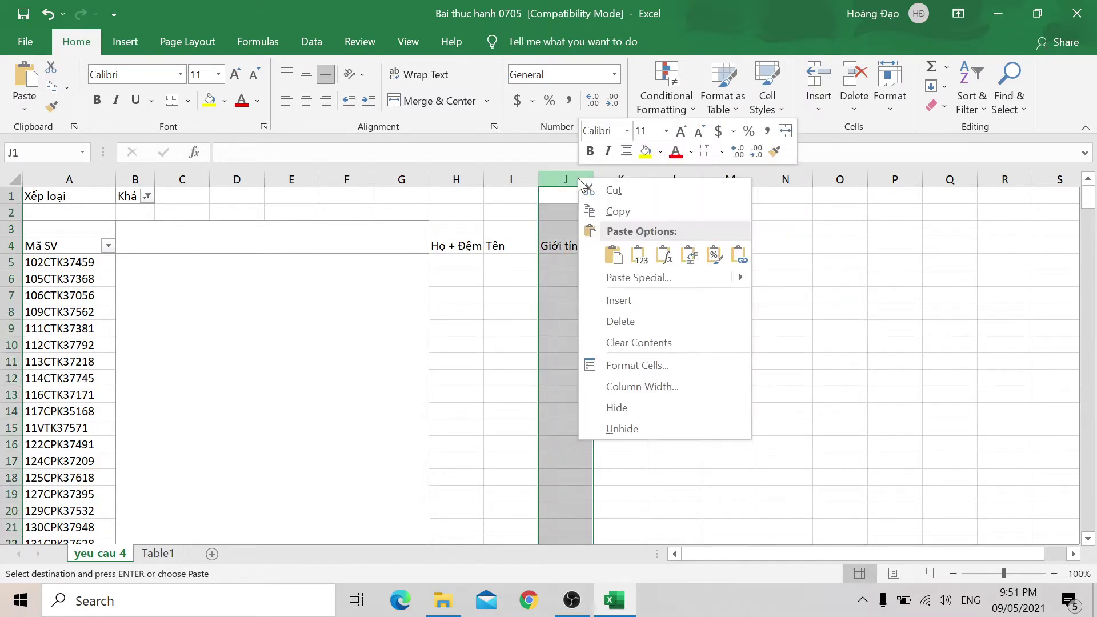
pyautogui.click(622, 320)
pyautogui.click(573, 260)
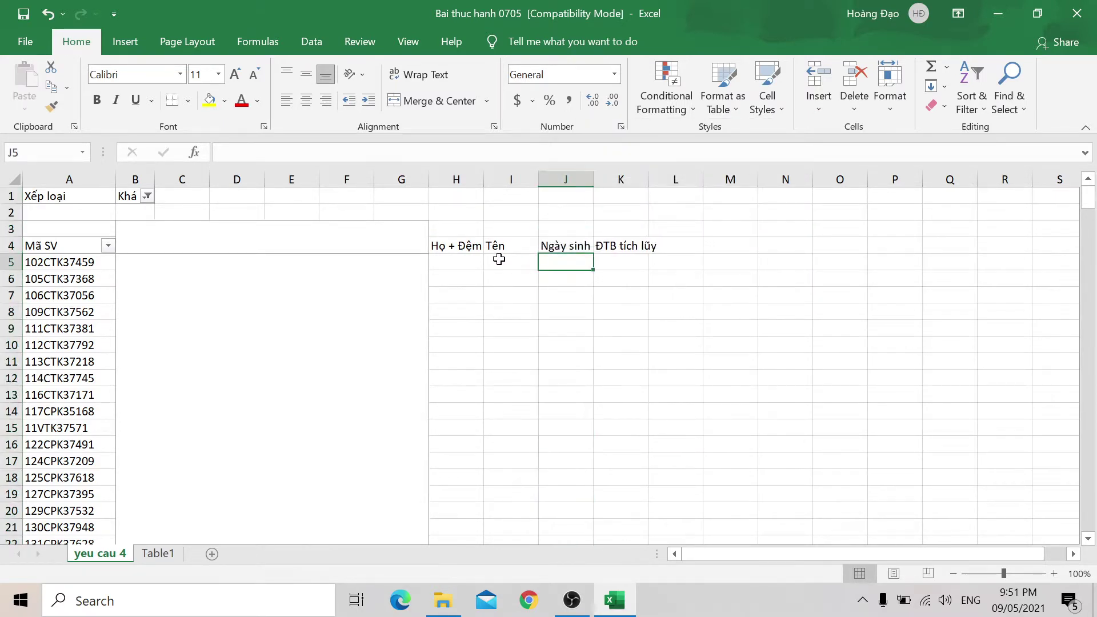
# Step: Autofit columns H, I and K to their headers, widening column I slightly
pyautogui.click(469, 249)
pyautogui.doubleClick(484, 179)
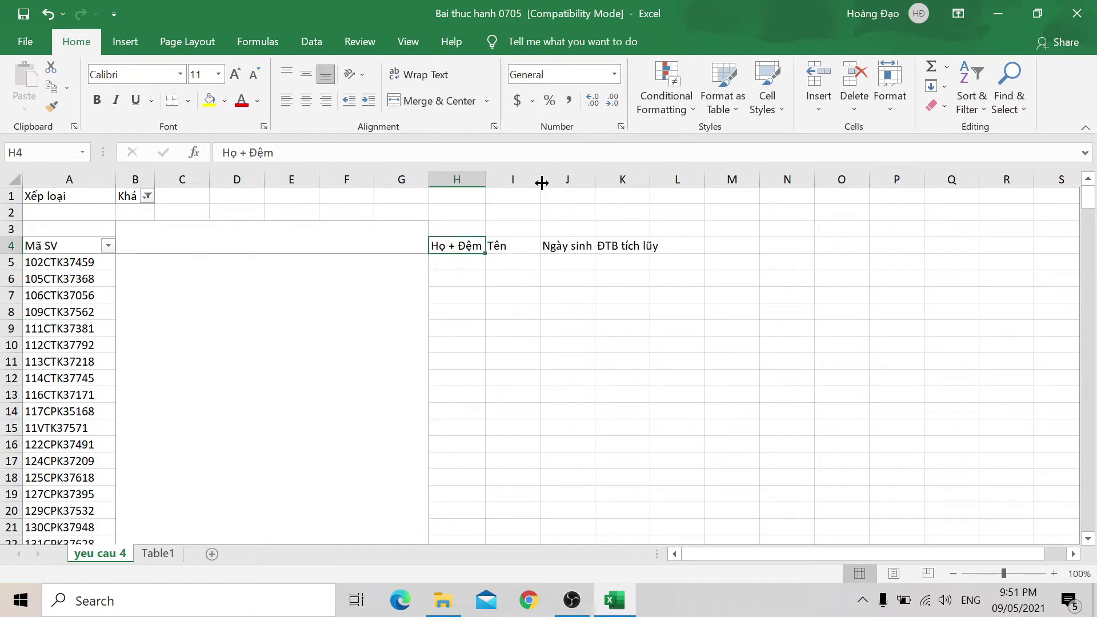
pyautogui.doubleClick(540, 182)
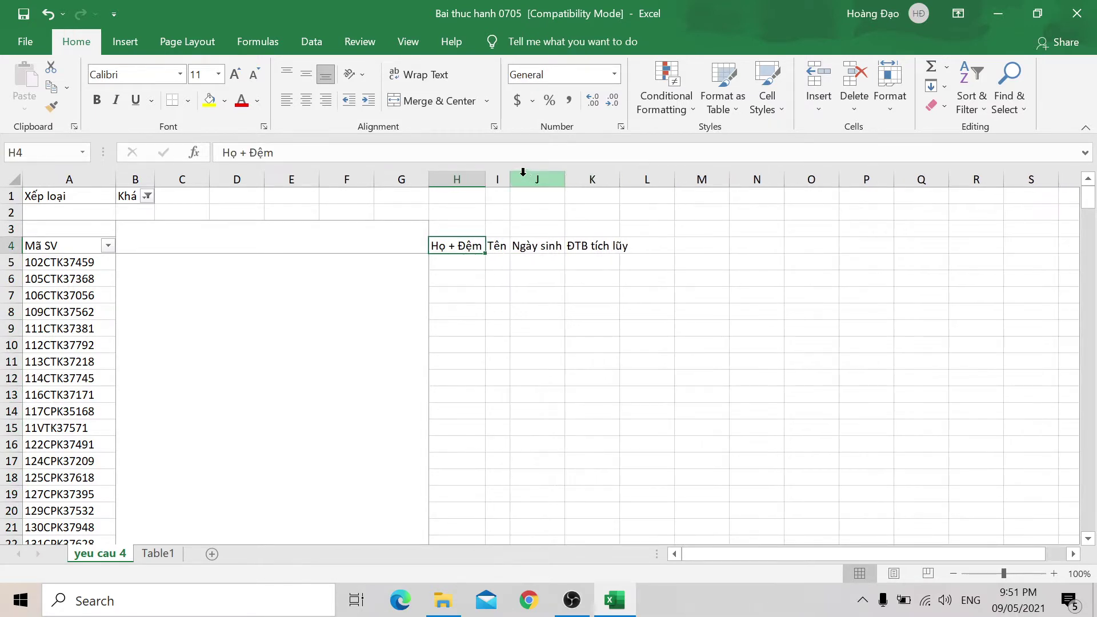
pyautogui.moveTo(509, 181); pyautogui.dragTo(580, 179)
pyautogui.doubleClick(636, 178)
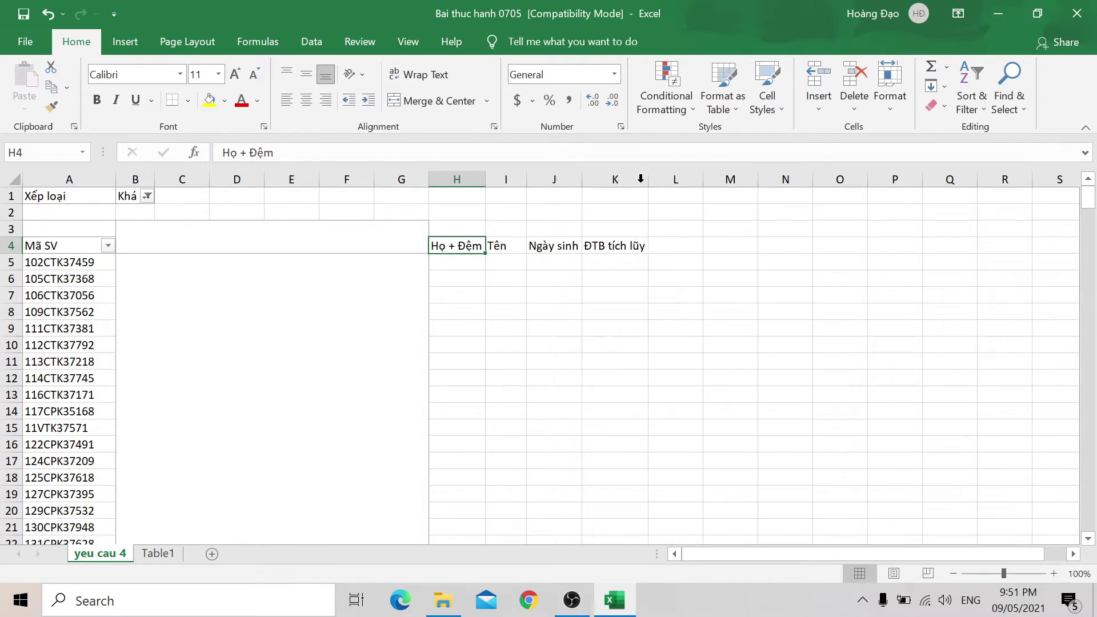
pyautogui.click(460, 261)
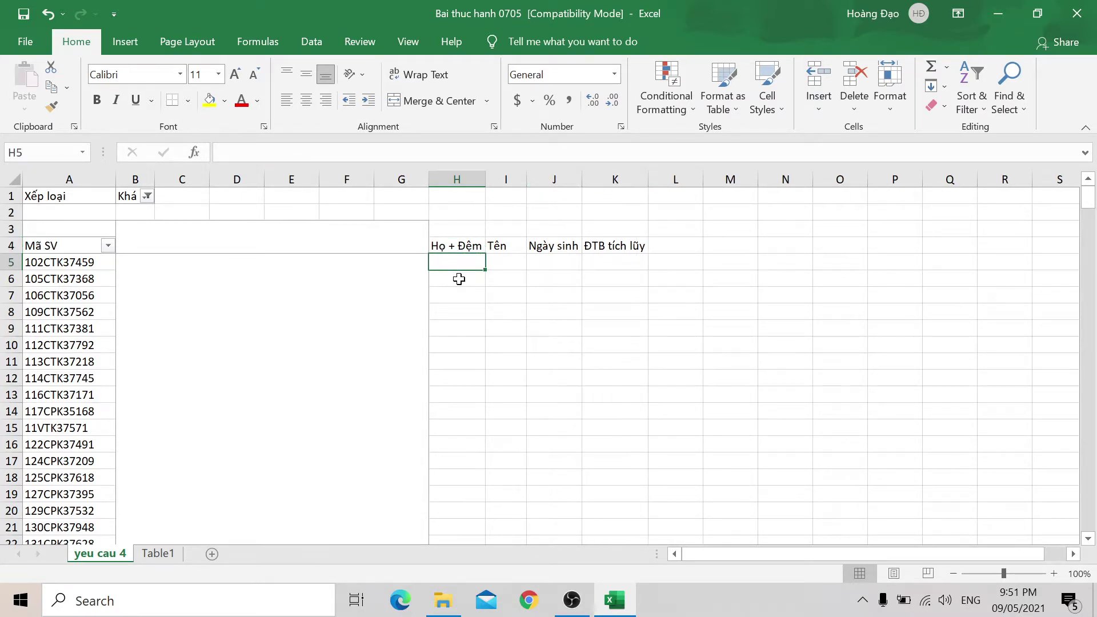
# Step: Start a VLOOKUP in H5 with A5 as the lookup value
pyautogui.write('=')
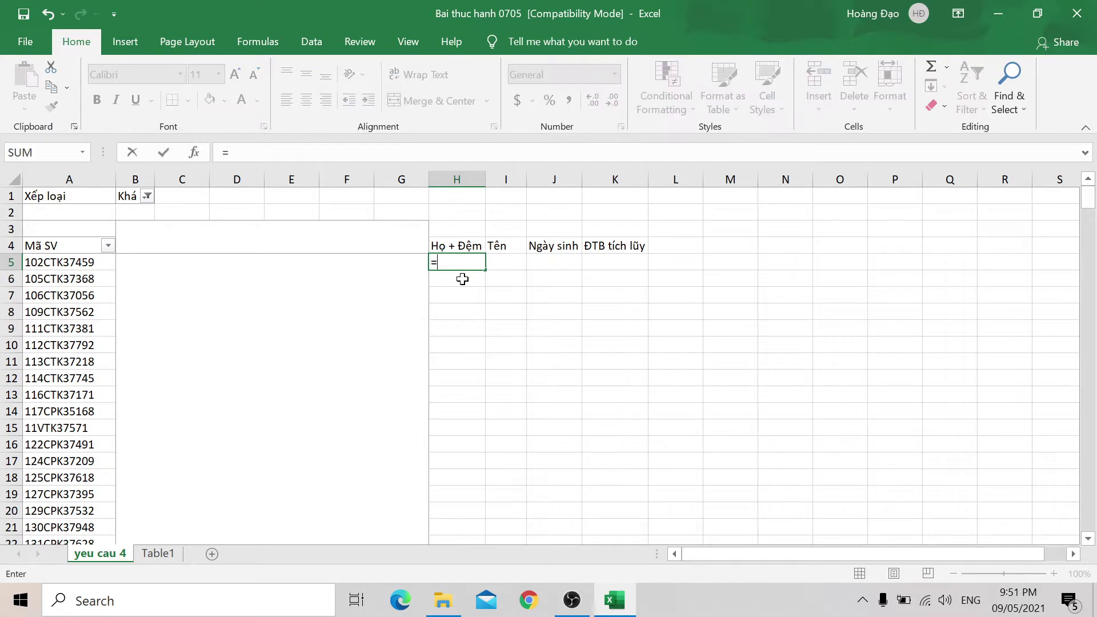
pyautogui.write('VLOOKUP(')
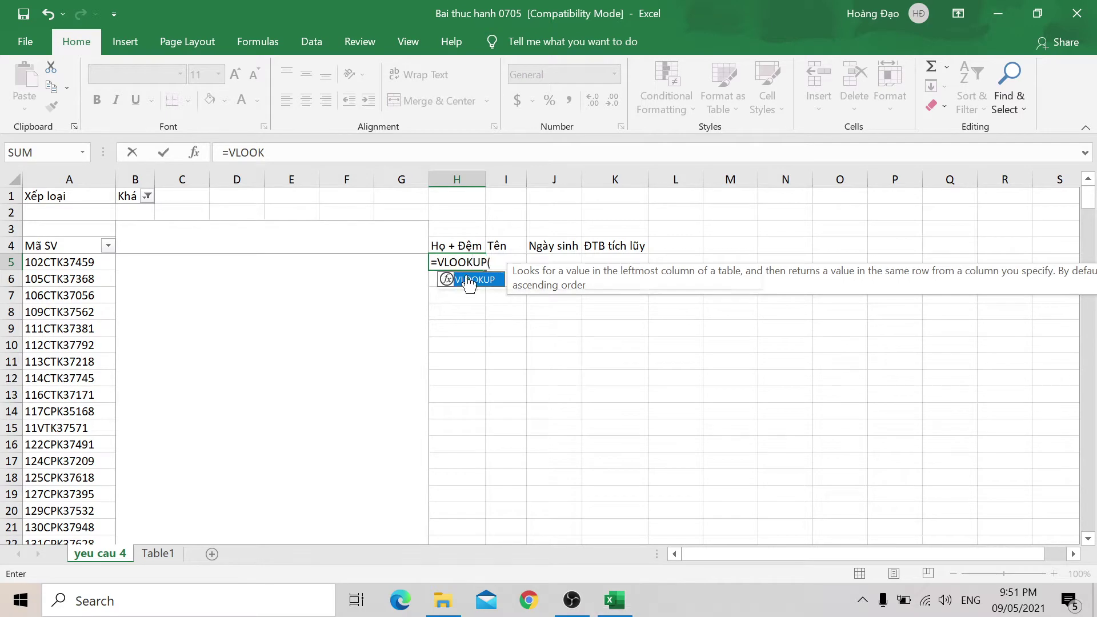
pyautogui.doubleClick(467, 277)
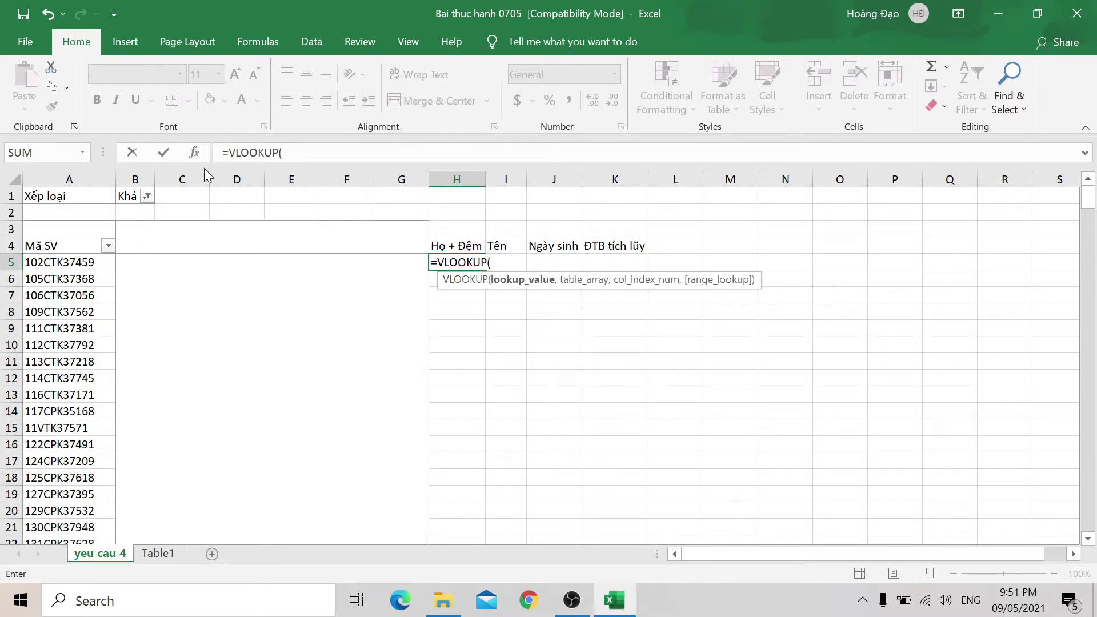
pyautogui.click(194, 152)
pyautogui.click(62, 267)
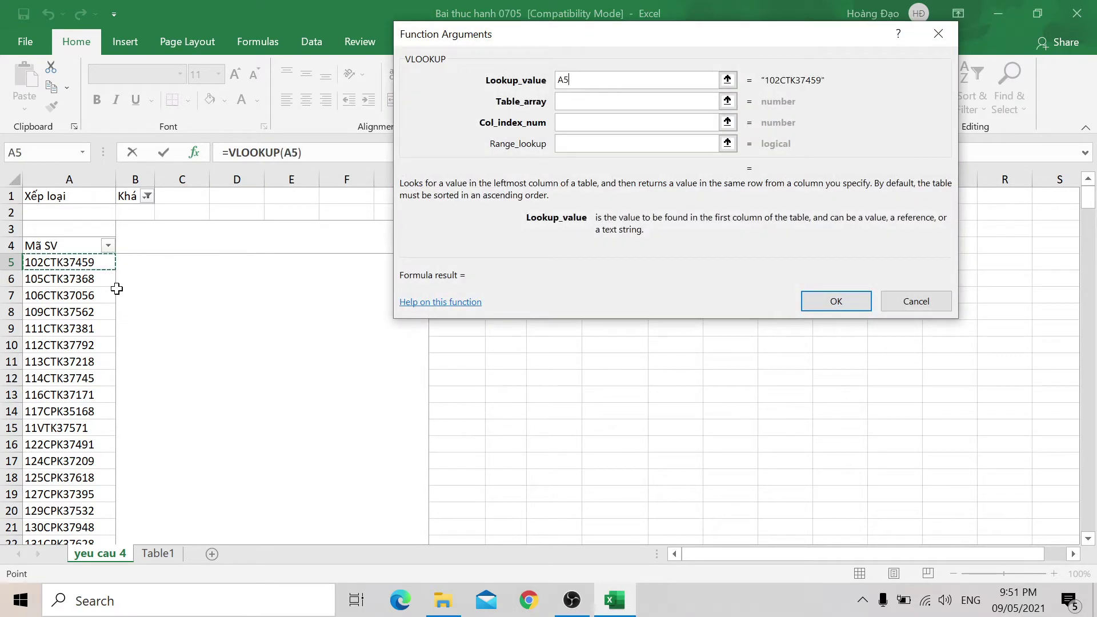
pyautogui.press('Tab')
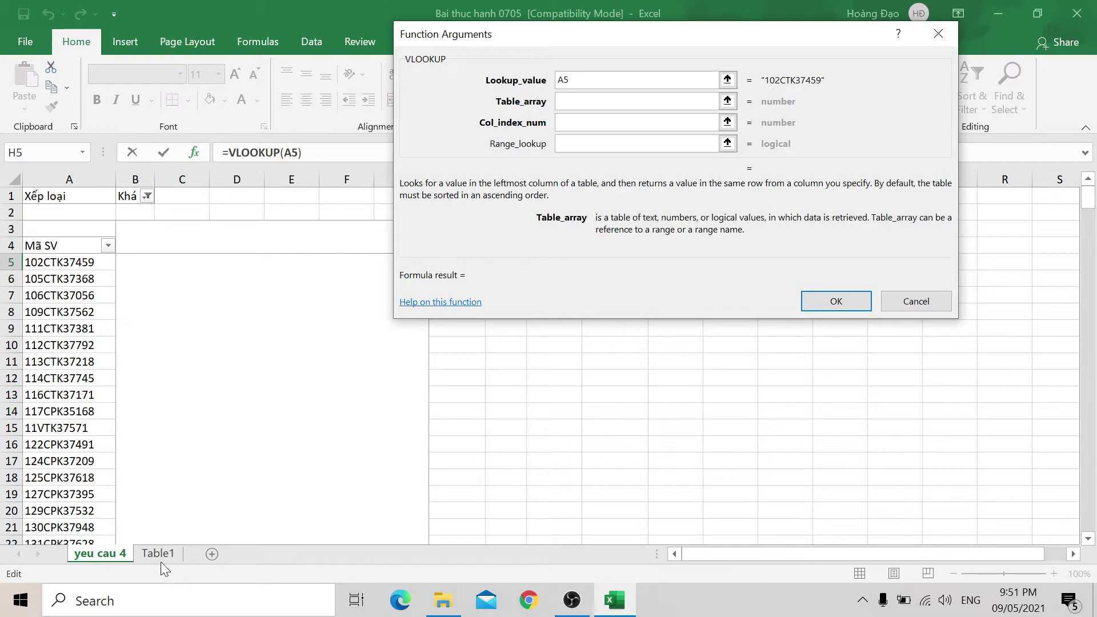
pyautogui.click(156, 554)
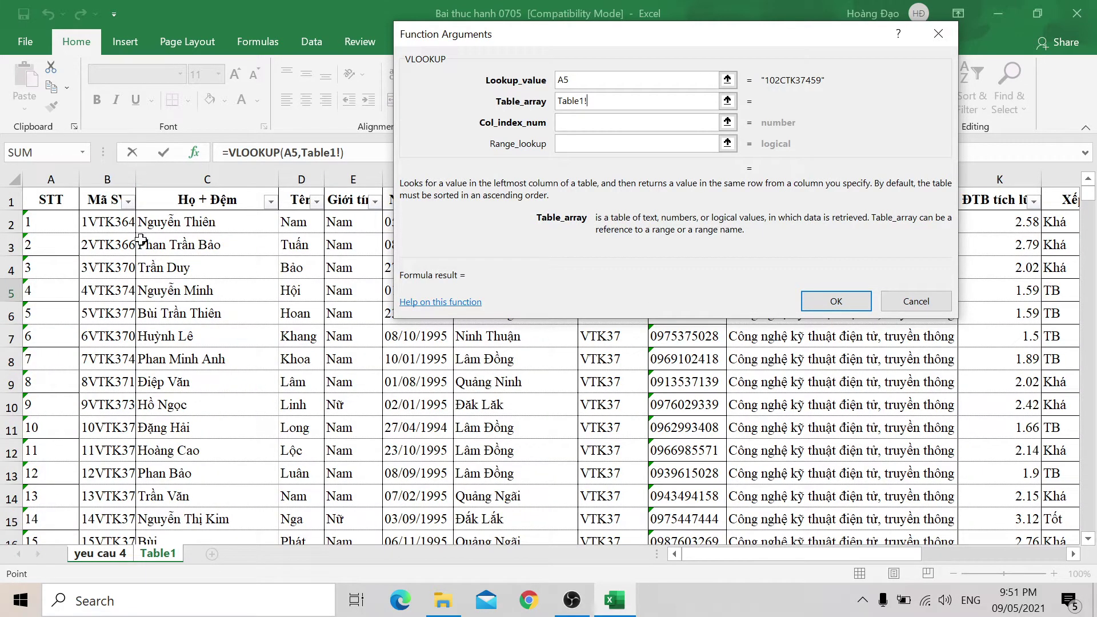
pyautogui.click(101, 199)
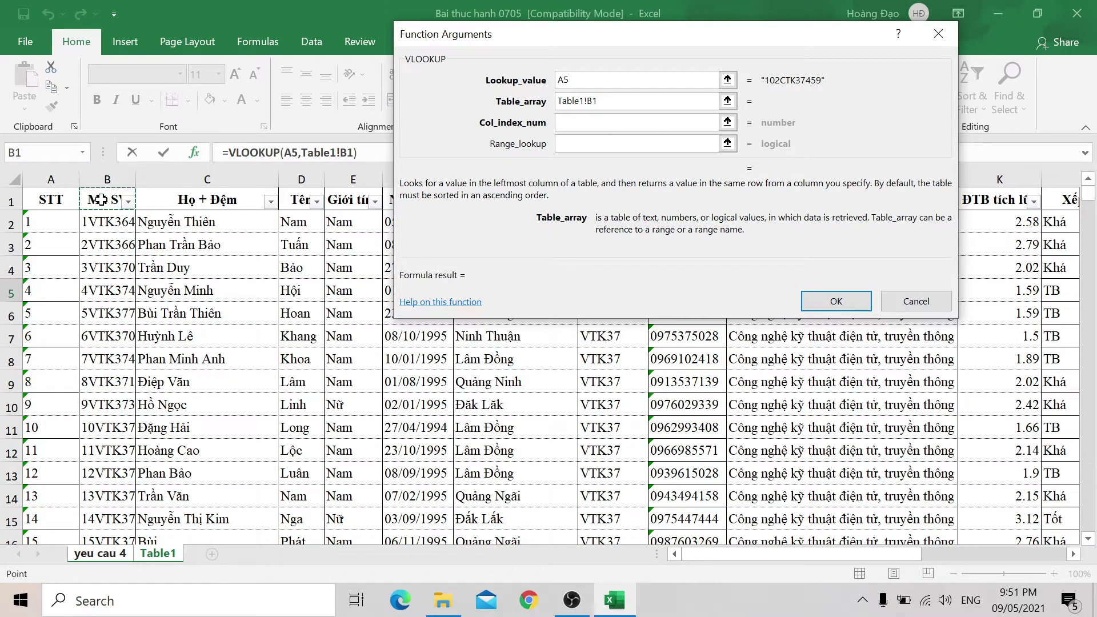
pyautogui.hotkey('shift', 'Right')
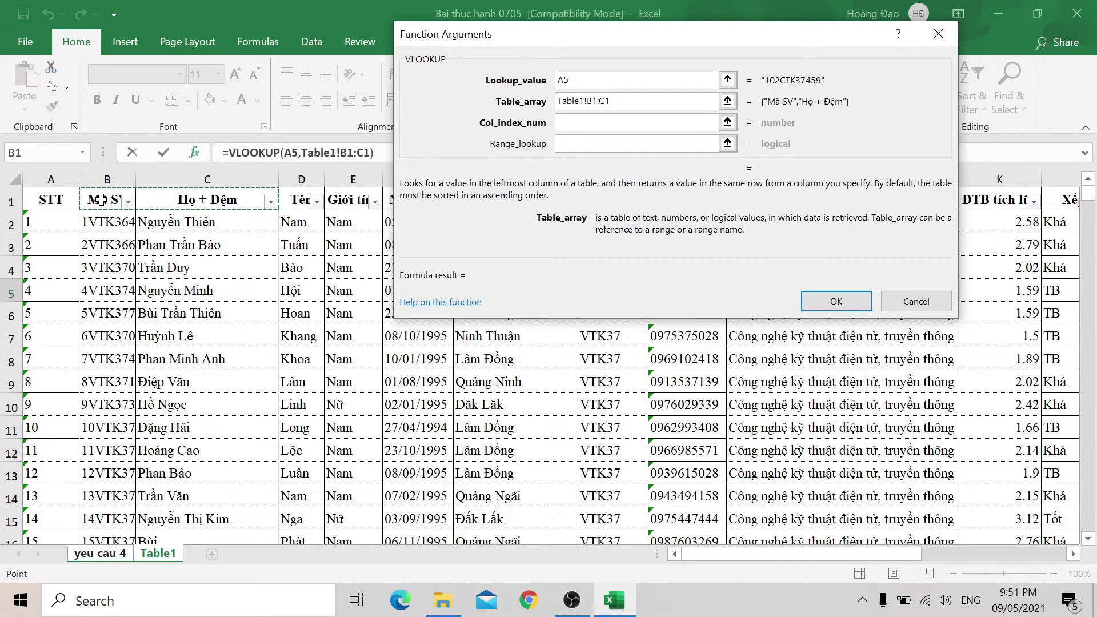
pyautogui.hotkey('ctrl', 'shift', 'Down')
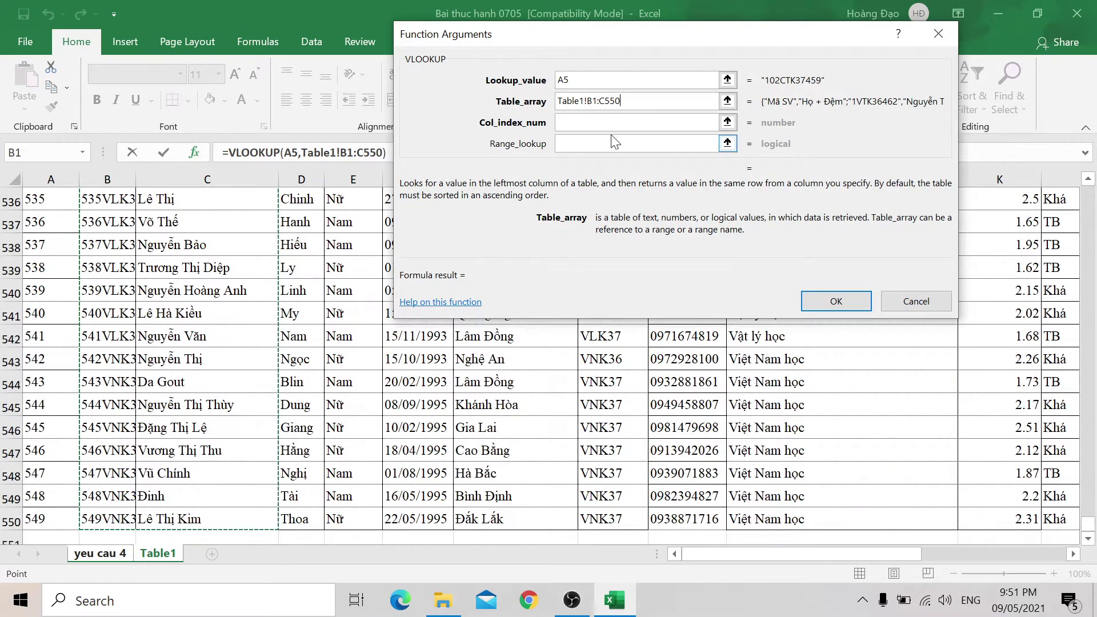
pyautogui.click(391, 106)
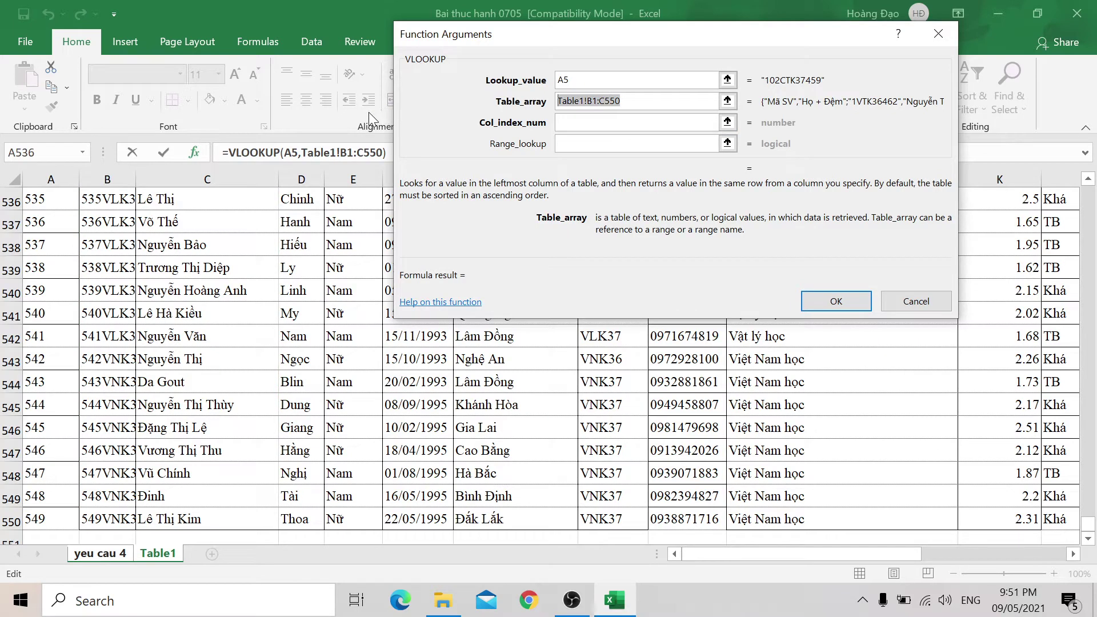
pyautogui.press('F4')
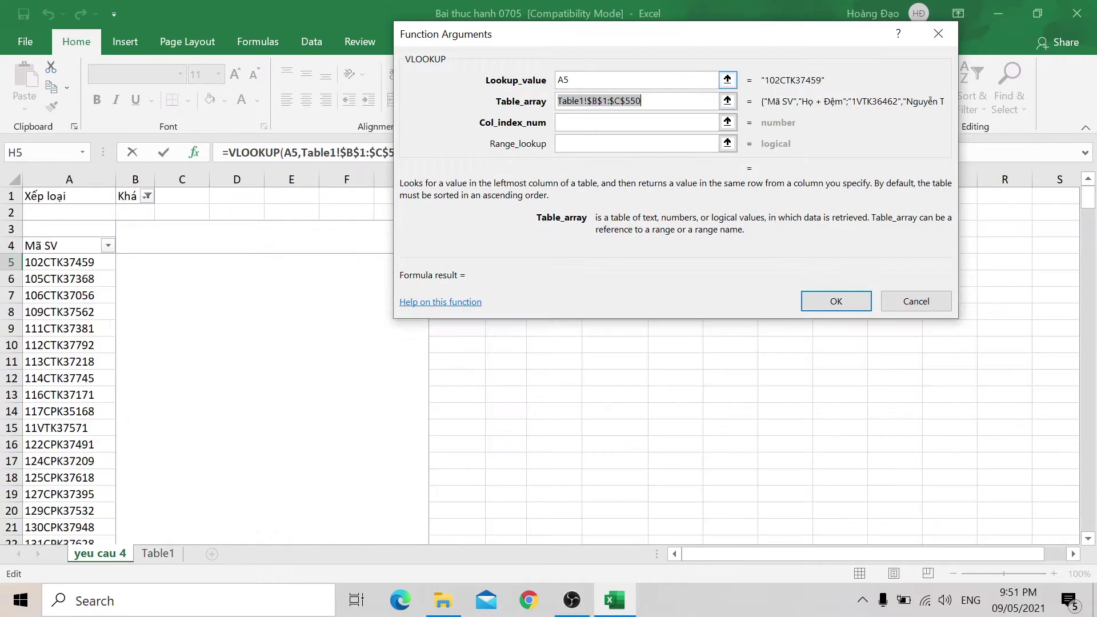
pyautogui.press('Tab')
pyautogui.write('2')
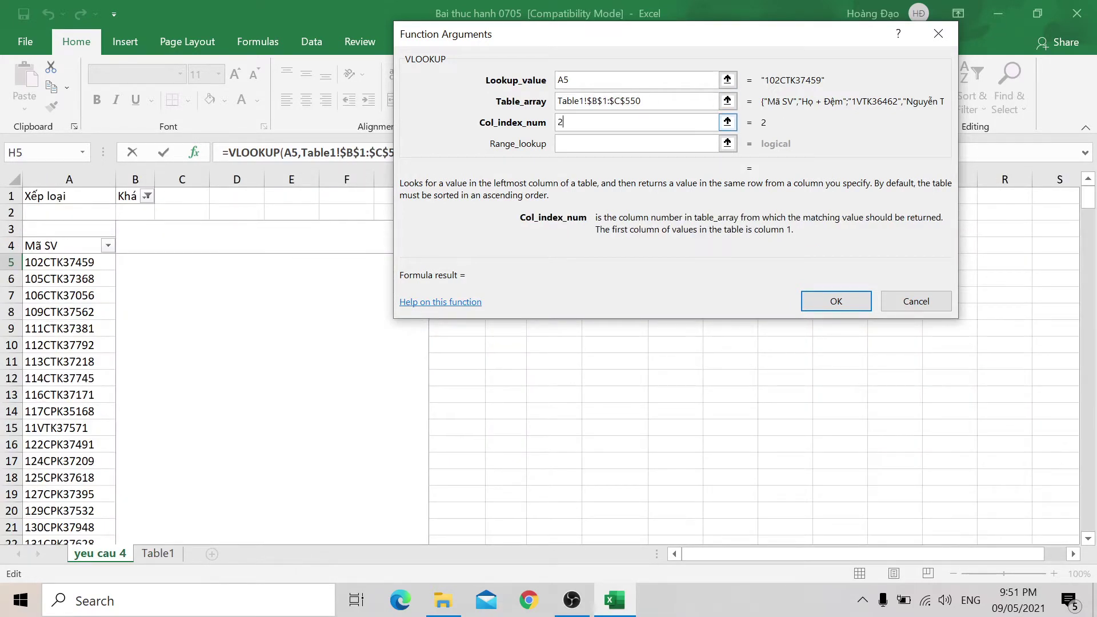
pyautogui.press('Tab')
pyautogui.write('0')
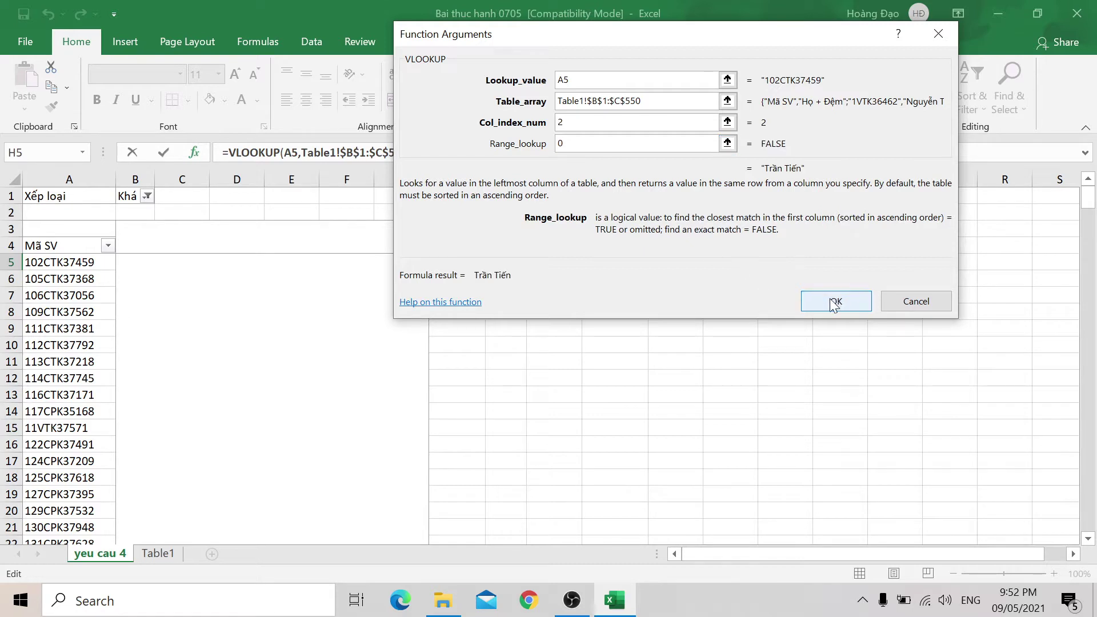
pyautogui.click(831, 297)
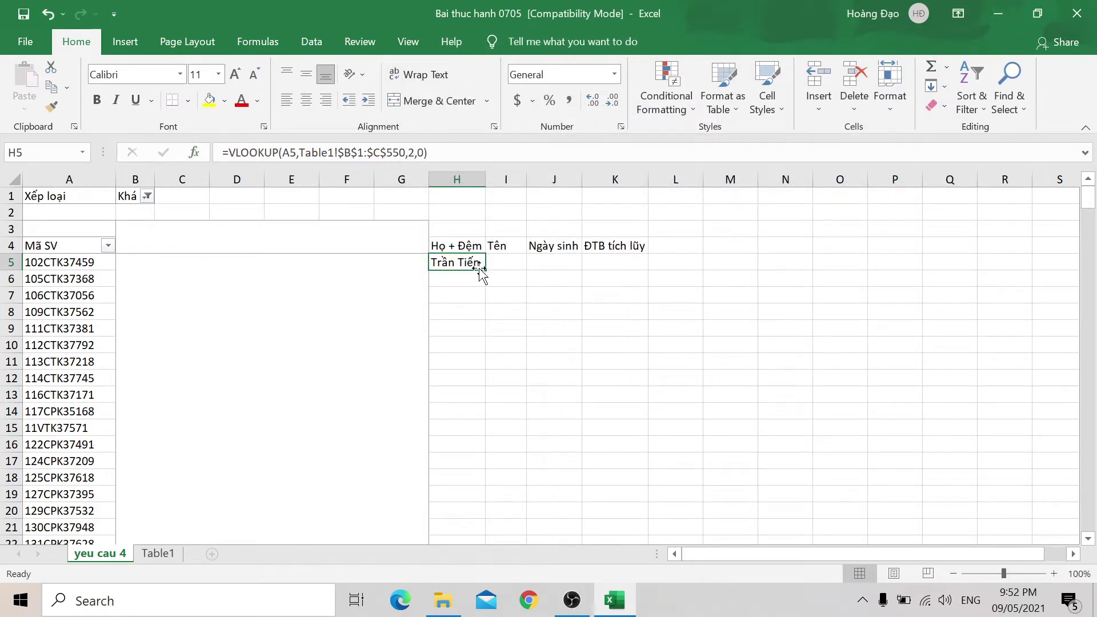
# Step: Fill H5's lookup down to H309, check the last name, and autofit column H
pyautogui.moveTo(484, 270); pyautogui.dragTo(450, 614)
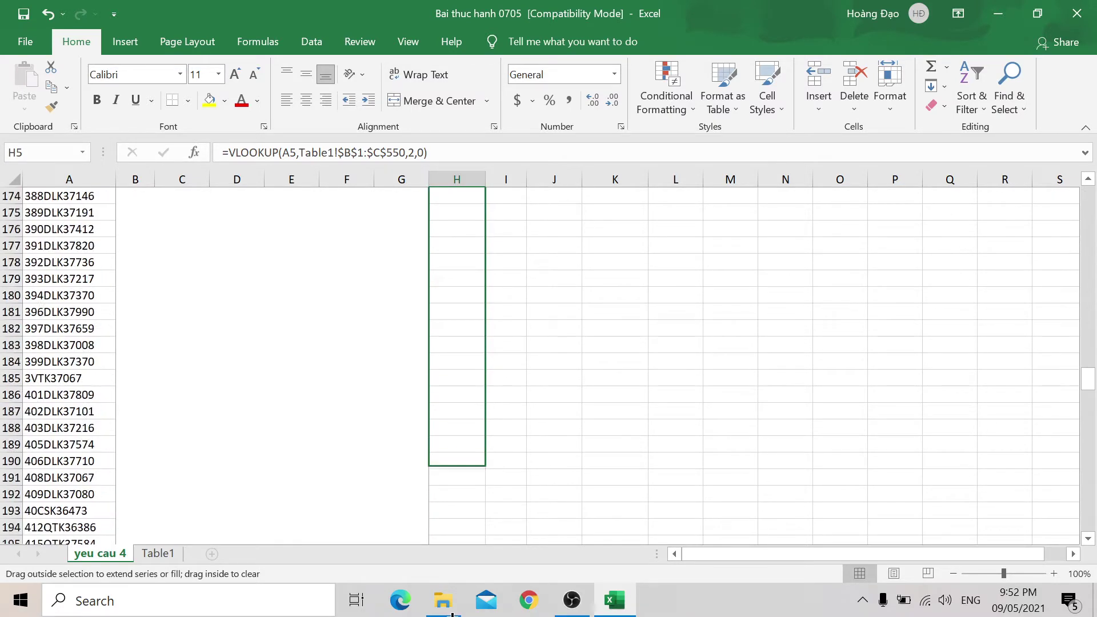
pyautogui.moveTo(450, 615); pyautogui.dragTo(451, 478)
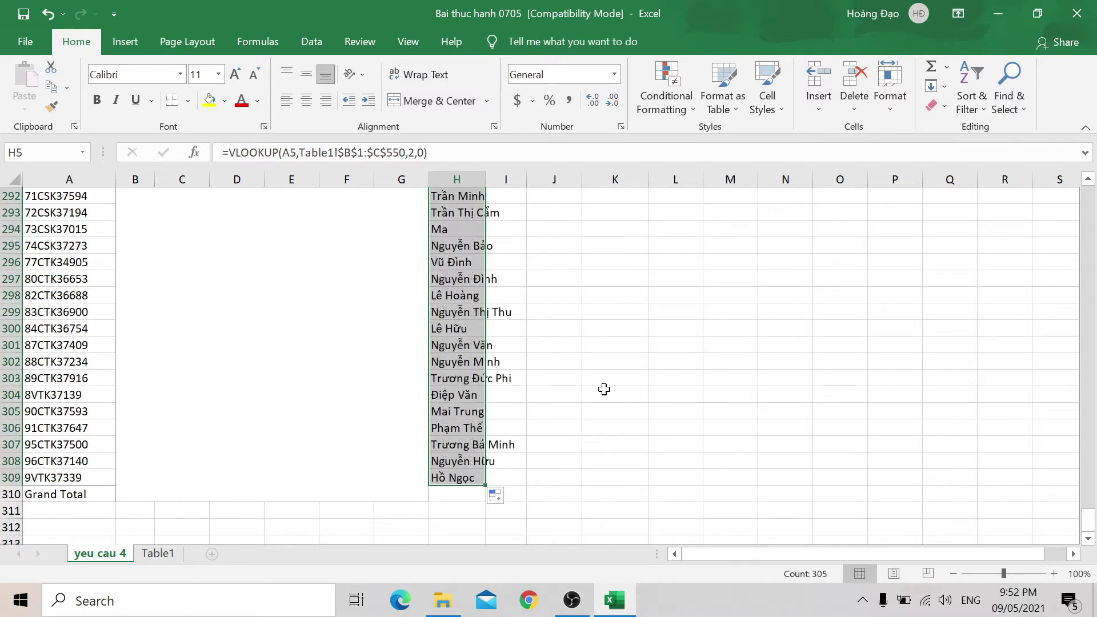
pyautogui.scroll(11, 594, 371)
pyautogui.scroll(4, 577, 320)
pyautogui.scroll(6, 573, 307)
pyautogui.click(470, 276)
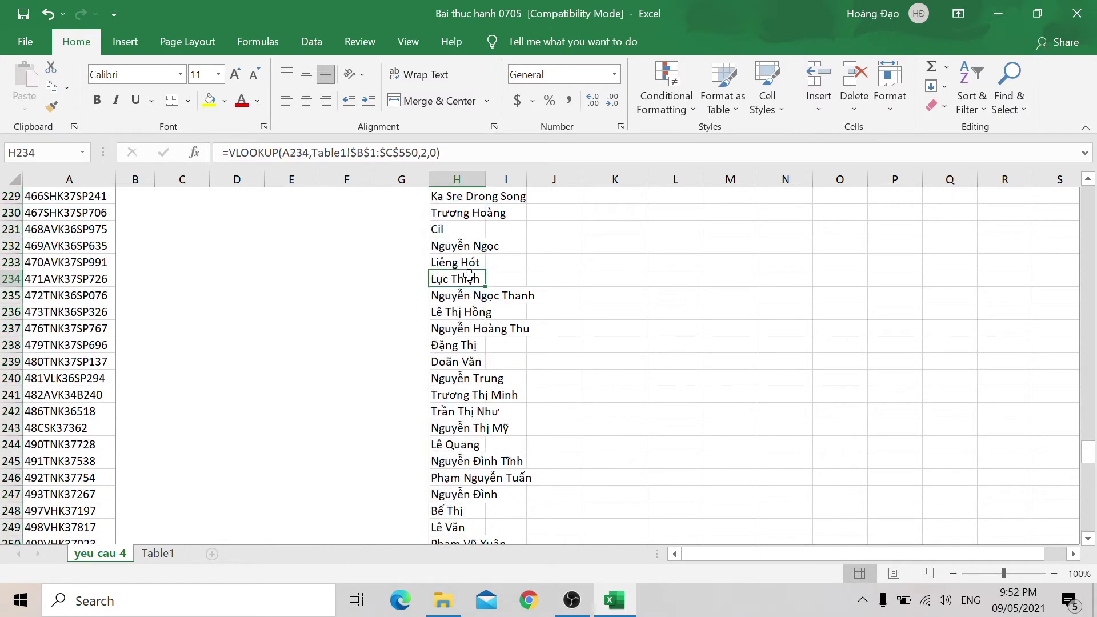
pyautogui.hotkey('ctrl', 'Down')
pyautogui.hotkey('ctrl', 'Up')
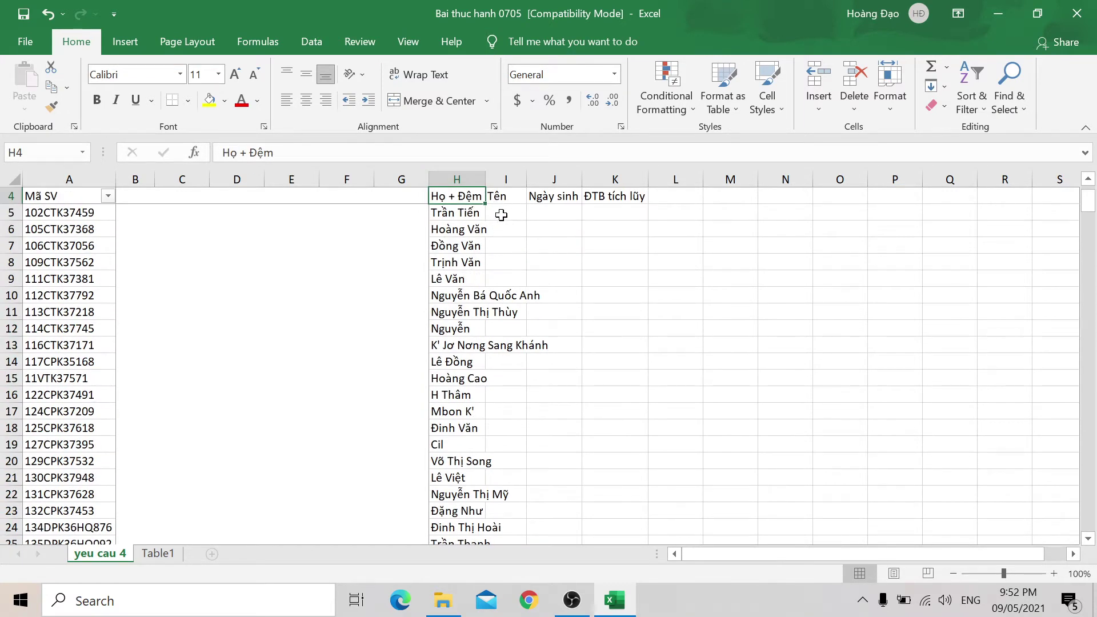
pyautogui.click(501, 215)
pyautogui.doubleClick(486, 179)
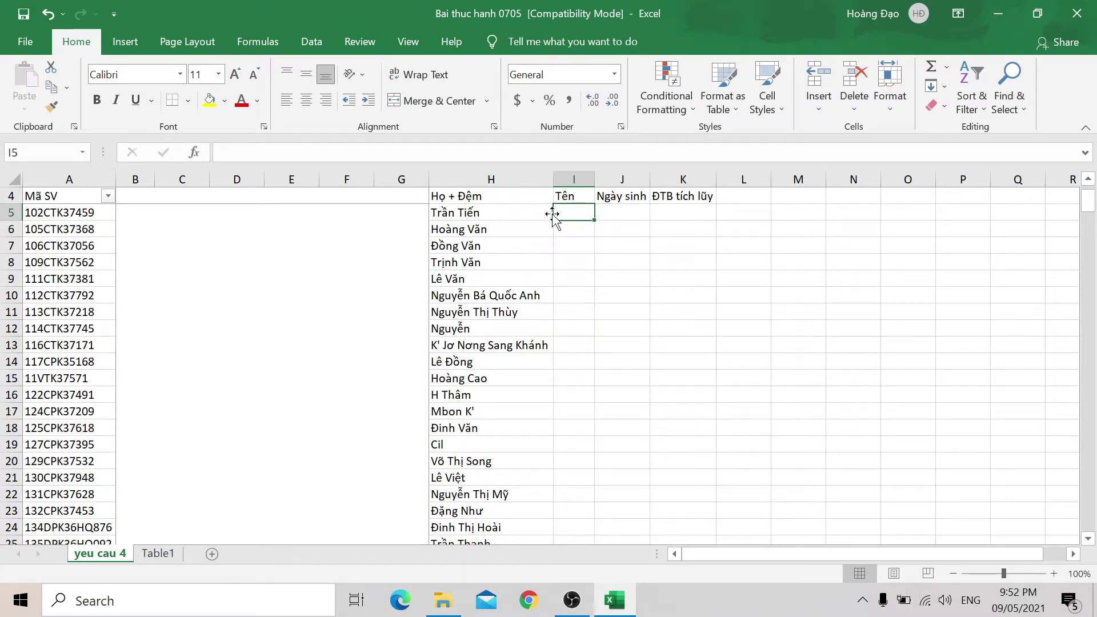
# Step: Start a VLOOKUP in I5 using the Mã SV in A5 as the lookup value
pyautogui.write('=VLO')
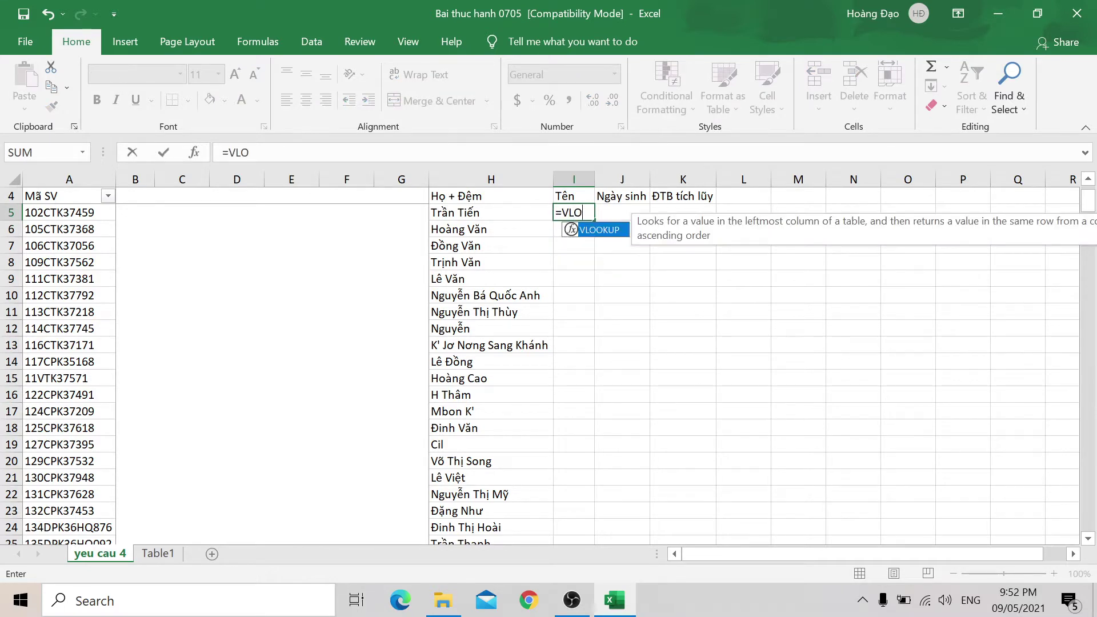
pyautogui.doubleClick(602, 230)
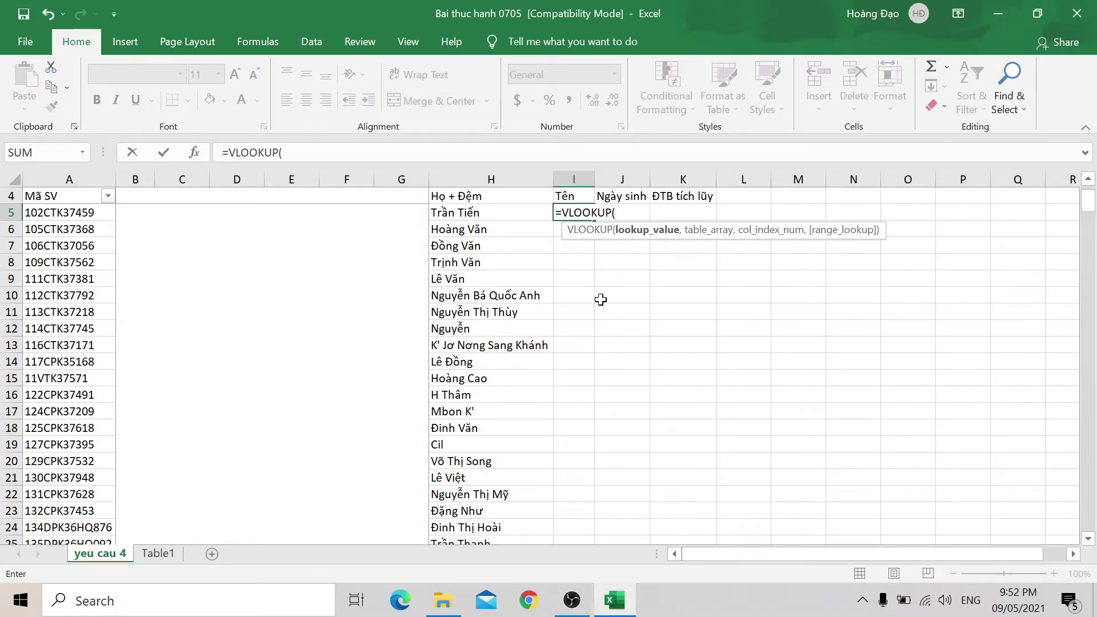
pyautogui.click(100, 215)
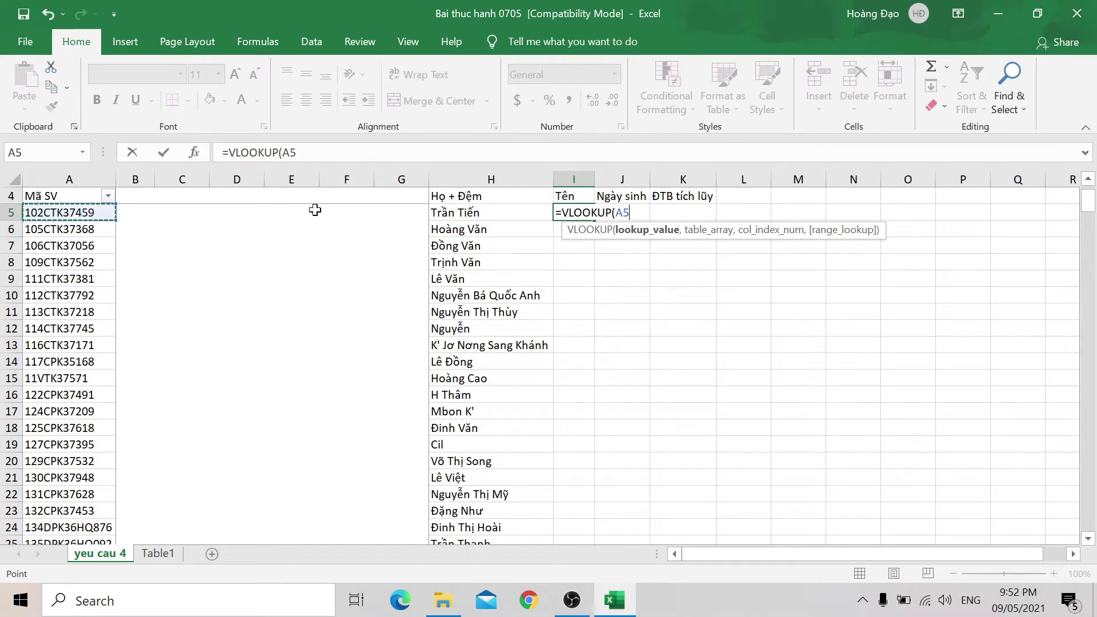
pyautogui.click(308, 152)
pyautogui.press('BackSpace')
pyautogui.press('BackSpace')
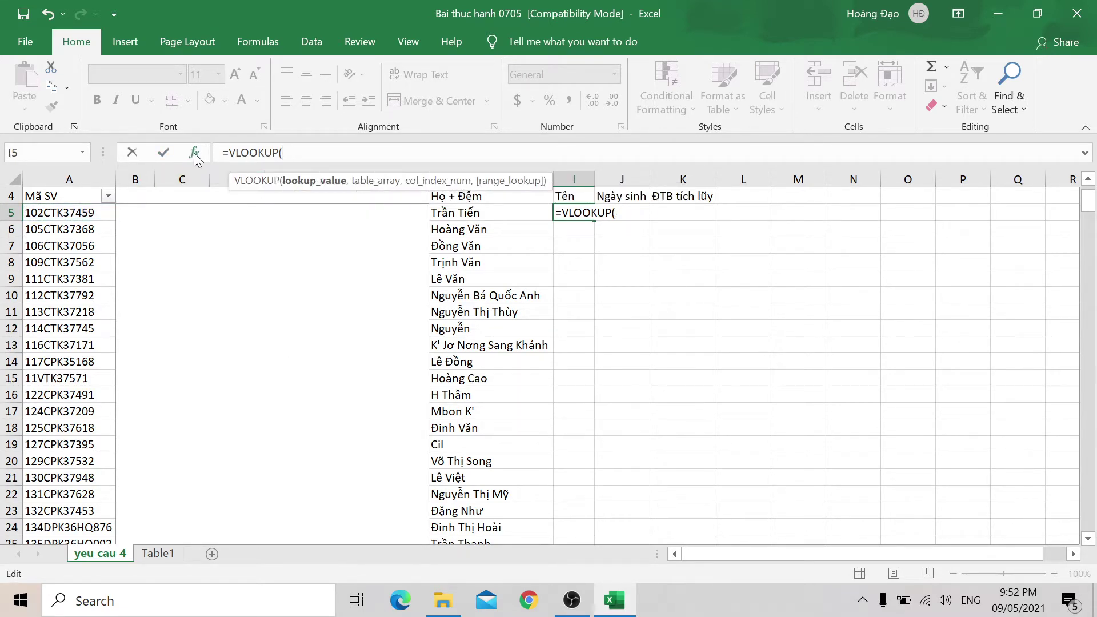
pyautogui.click(195, 153)
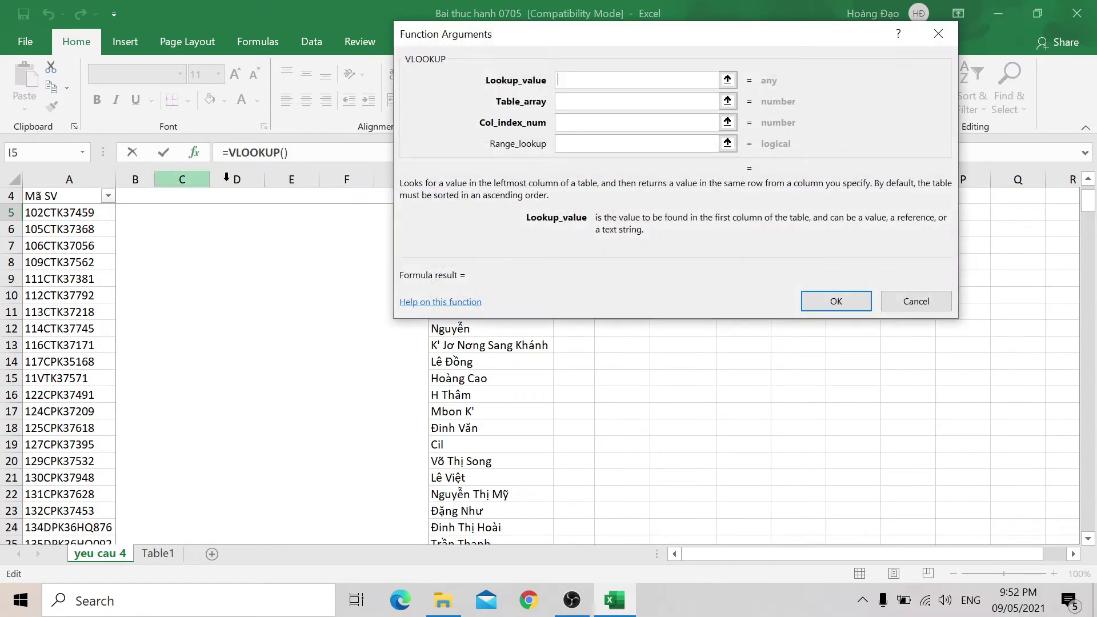
pyautogui.click(58, 212)
pyautogui.click(652, 103)
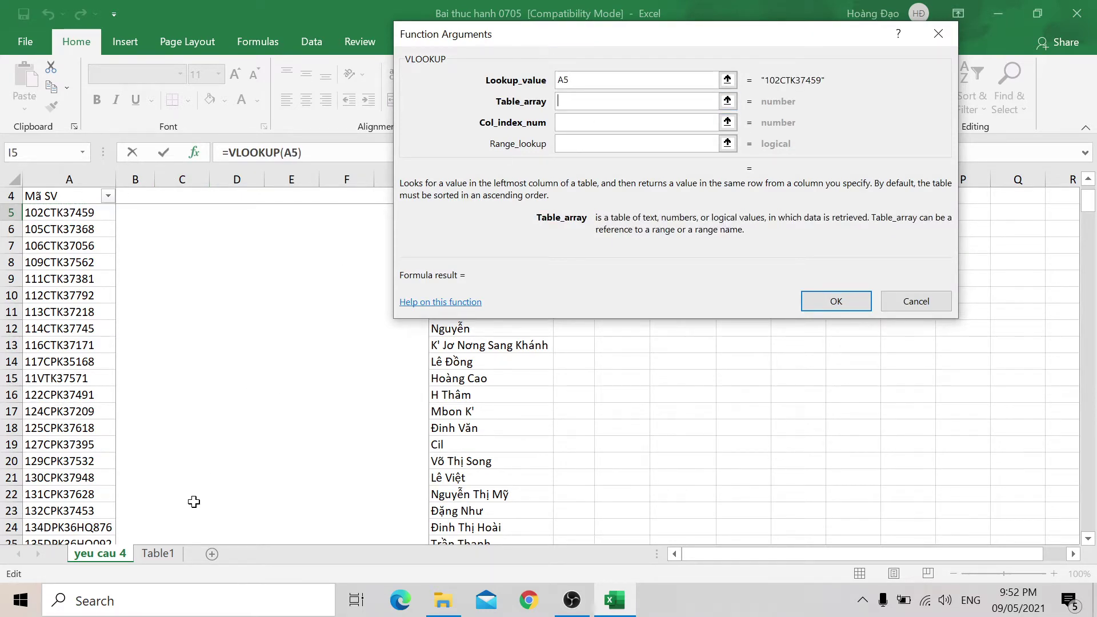
# Step: Select Table1 columns B to D as the lookup range, redoing mistaken selections
pyautogui.click(157, 554)
pyautogui.scroll(2, 207, 457)
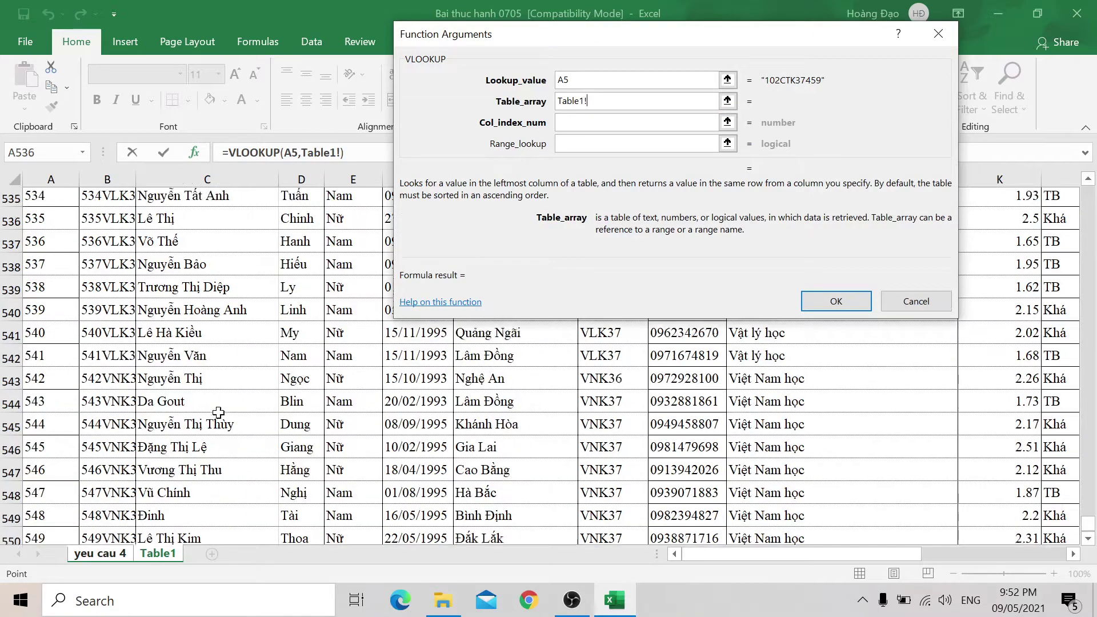
pyautogui.scroll(7, 213, 372)
pyautogui.scroll(8, 203, 422)
pyautogui.scroll(11, 183, 399)
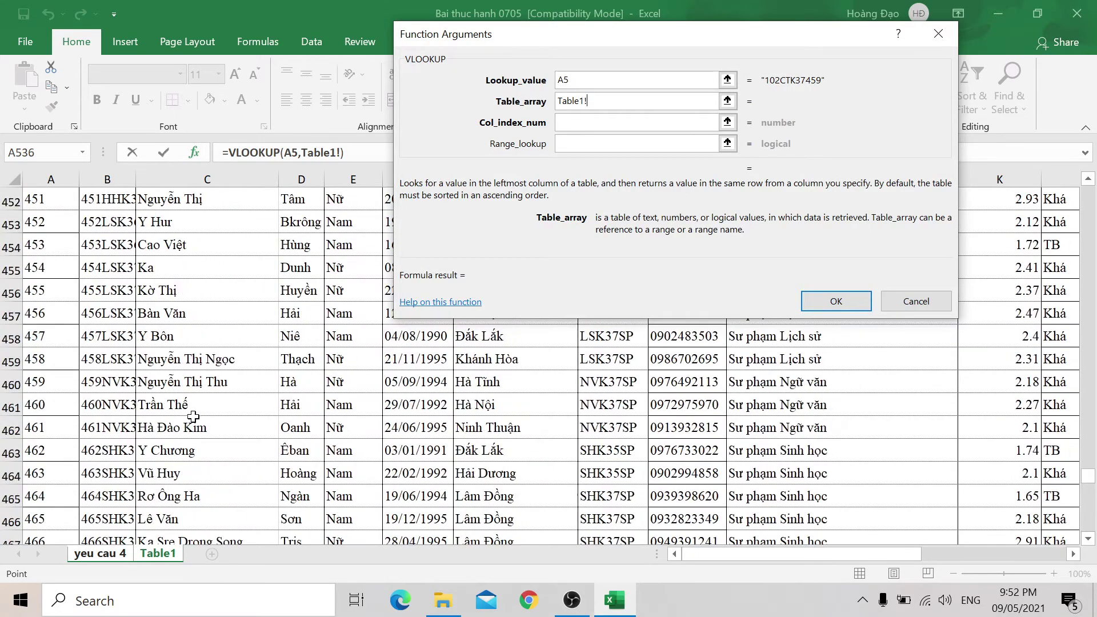
pyautogui.scroll(8, 160, 371)
pyautogui.scroll(7, 124, 326)
pyautogui.click(116, 307)
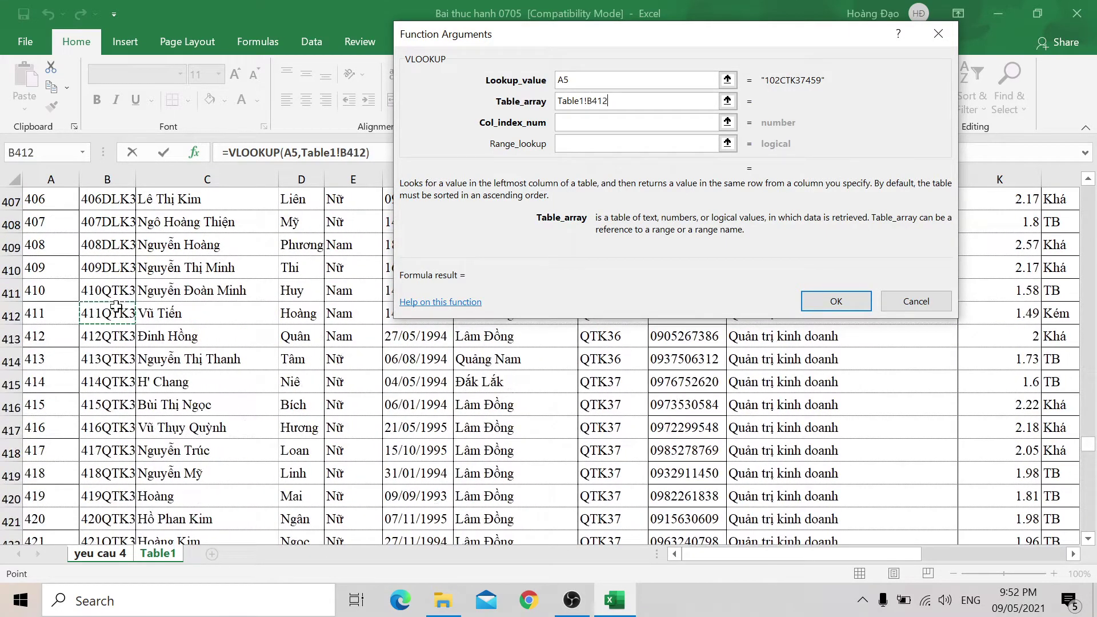
pyautogui.hotkey('ctrl', 'Up')
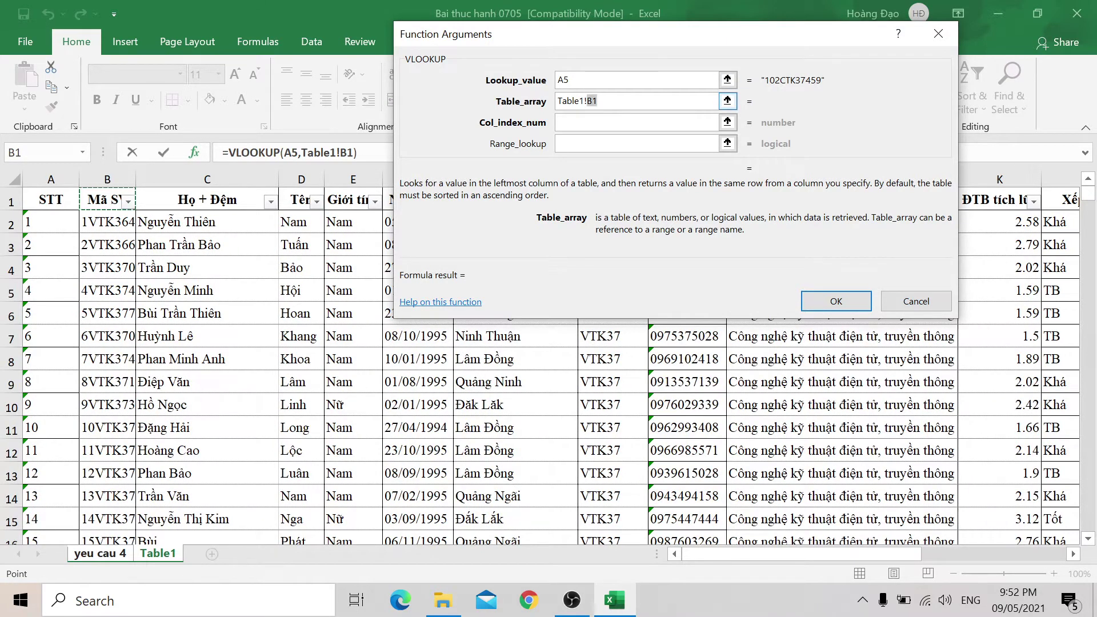
pyautogui.moveTo(597, 100); pyautogui.dragTo(537, 107)
pyautogui.press('BackSpace')
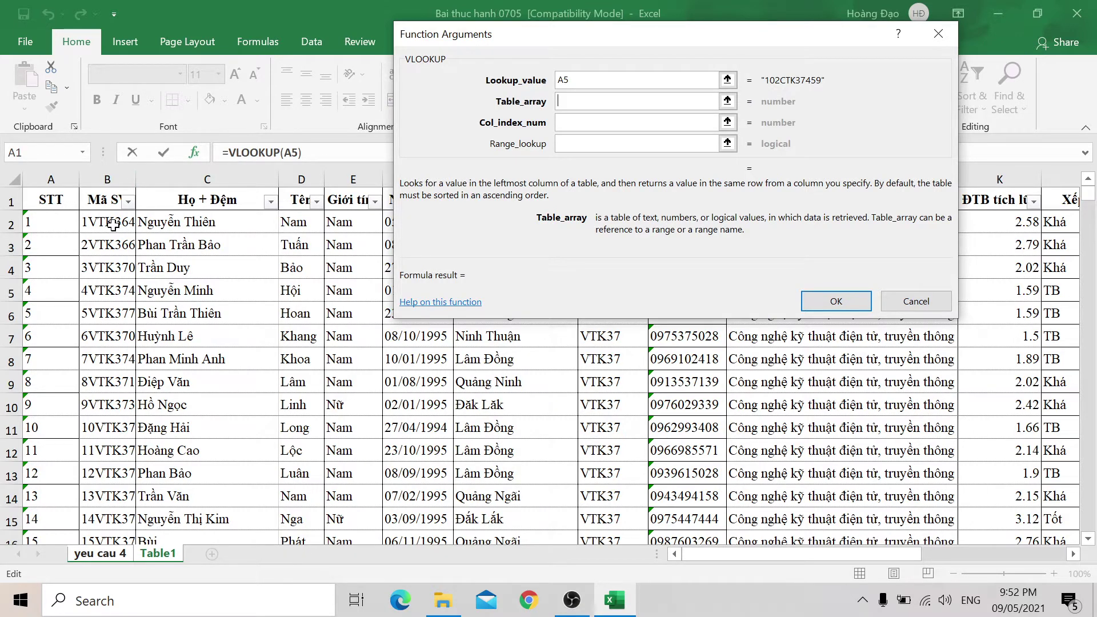
pyautogui.click(114, 224)
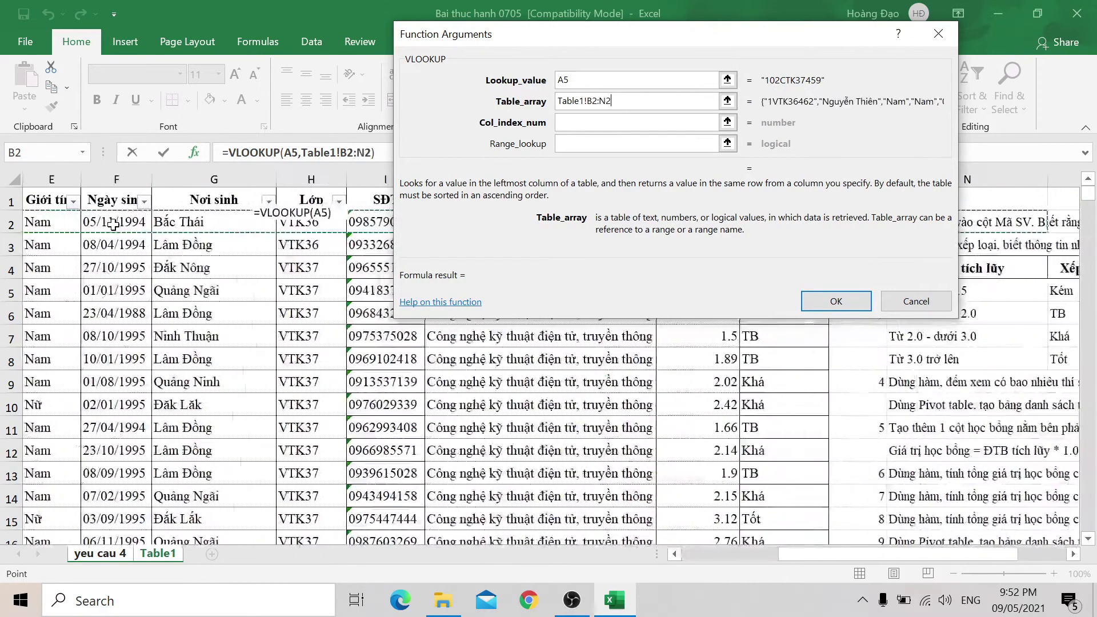
pyautogui.hotkey('shift', 'Left')
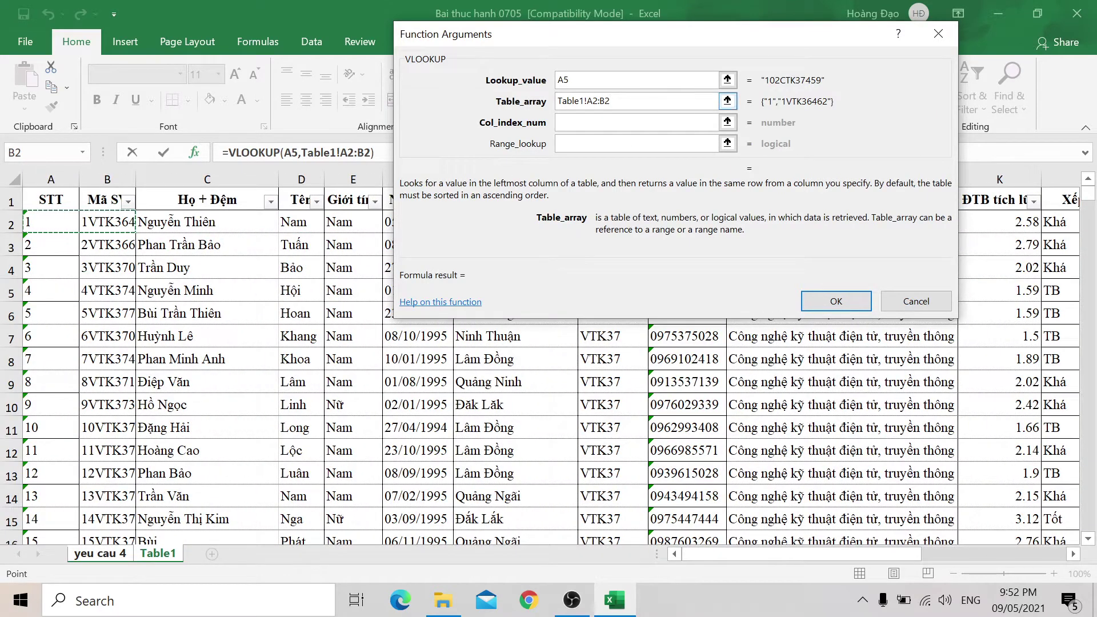
pyautogui.moveTo(610, 101); pyautogui.dragTo(333, 107)
pyautogui.press('BackSpace')
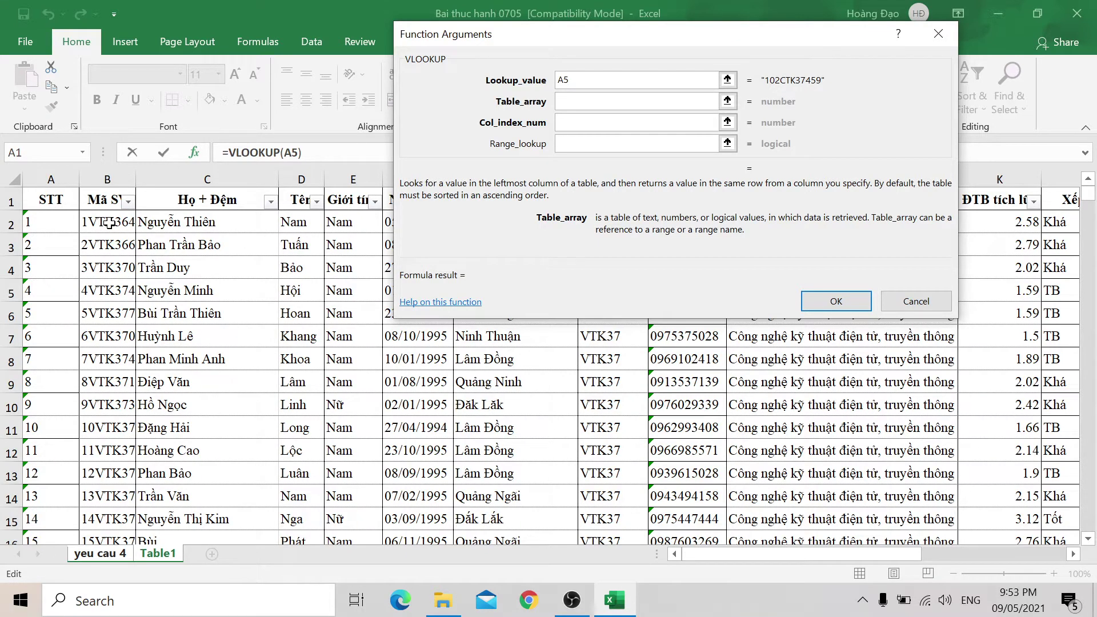
pyautogui.click(108, 223)
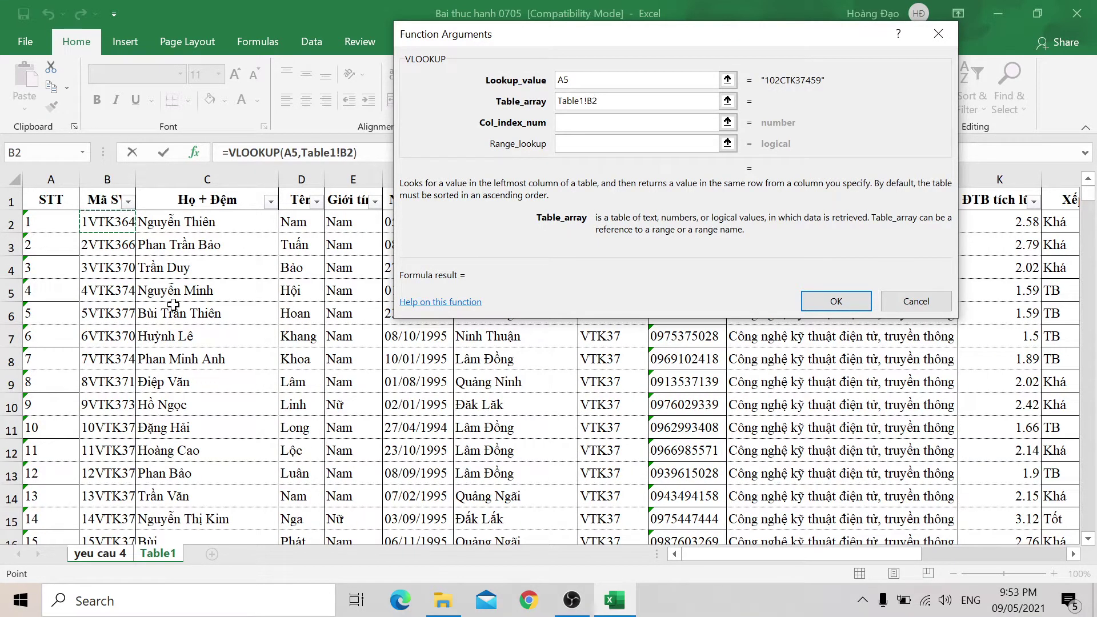
pyautogui.hotkey('shift', 'Right')
pyautogui.hotkey('shift', 'Right')
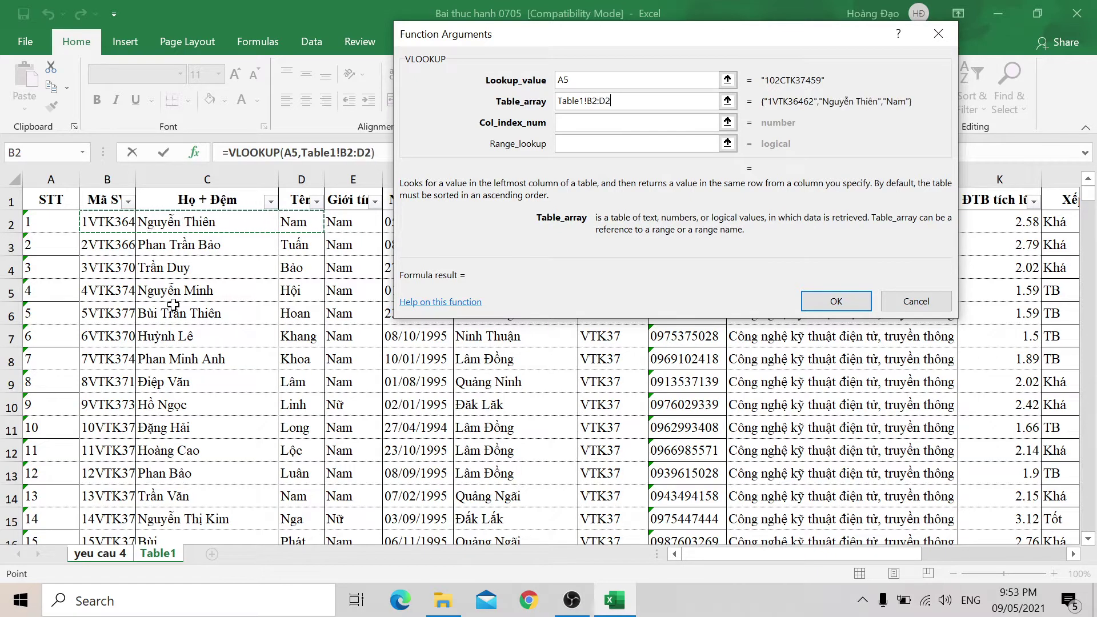
# Step: Lock the range as Table1!$B$2:$D$550 with column 3 and match 0, so I5 shows Thành
pyautogui.scroll(-1, 173, 306)
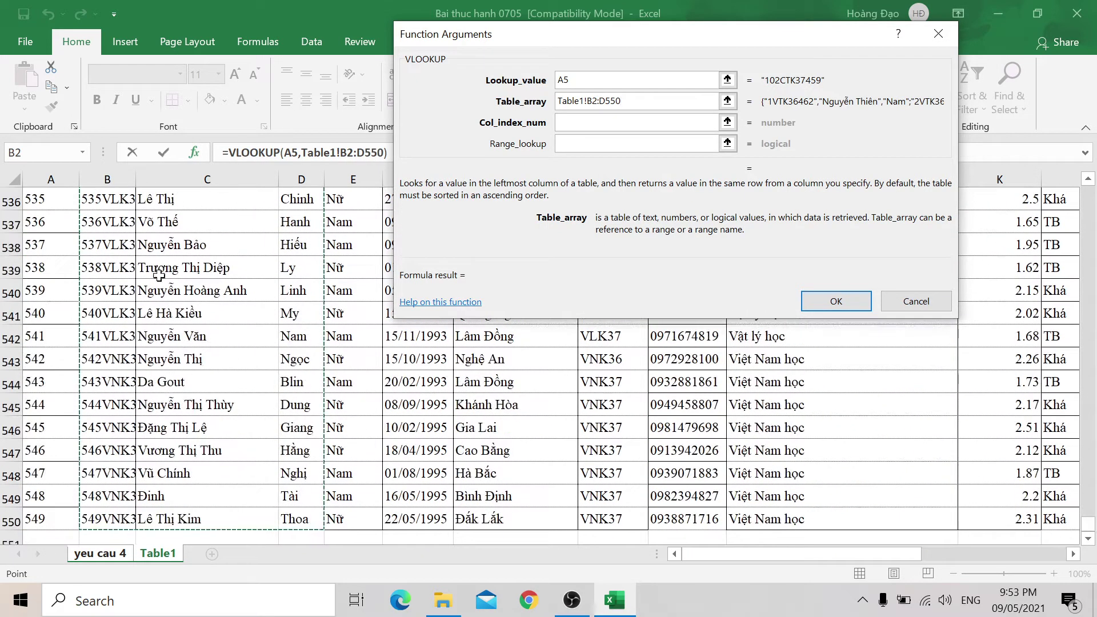
pyautogui.click(620, 101)
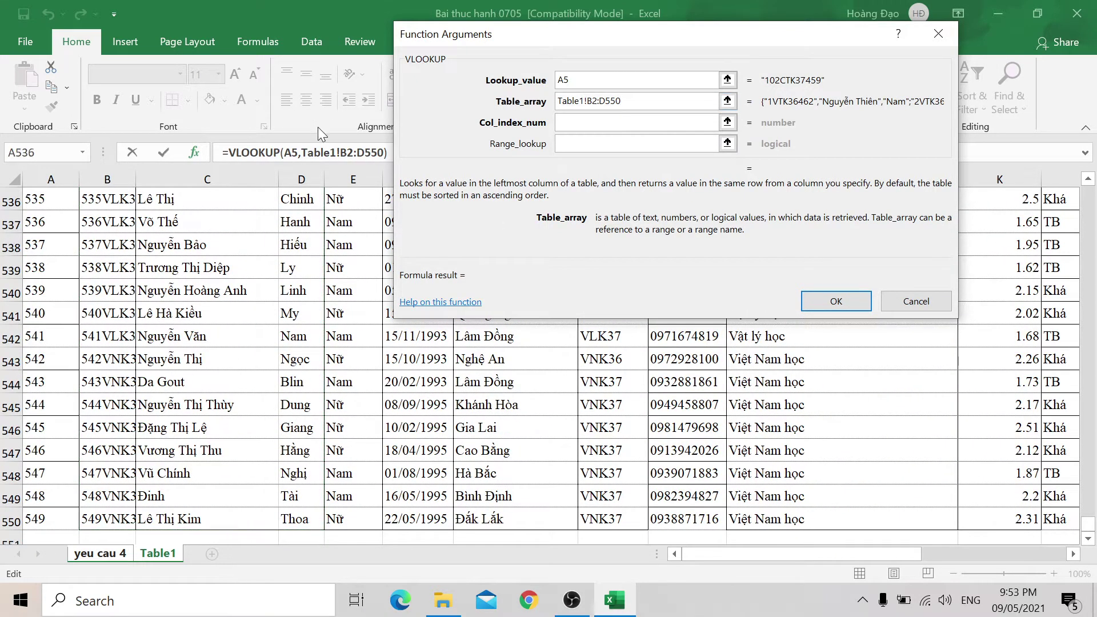
pyautogui.moveTo(621, 101); pyautogui.dragTo(435, 100)
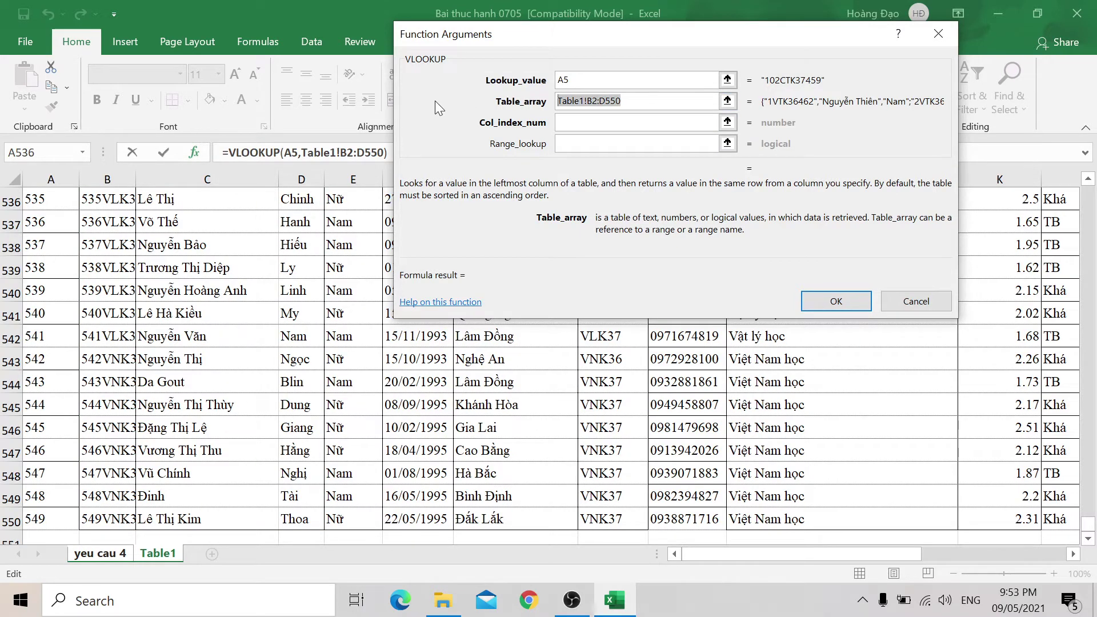
pyautogui.press('F4')
pyautogui.press('Tab')
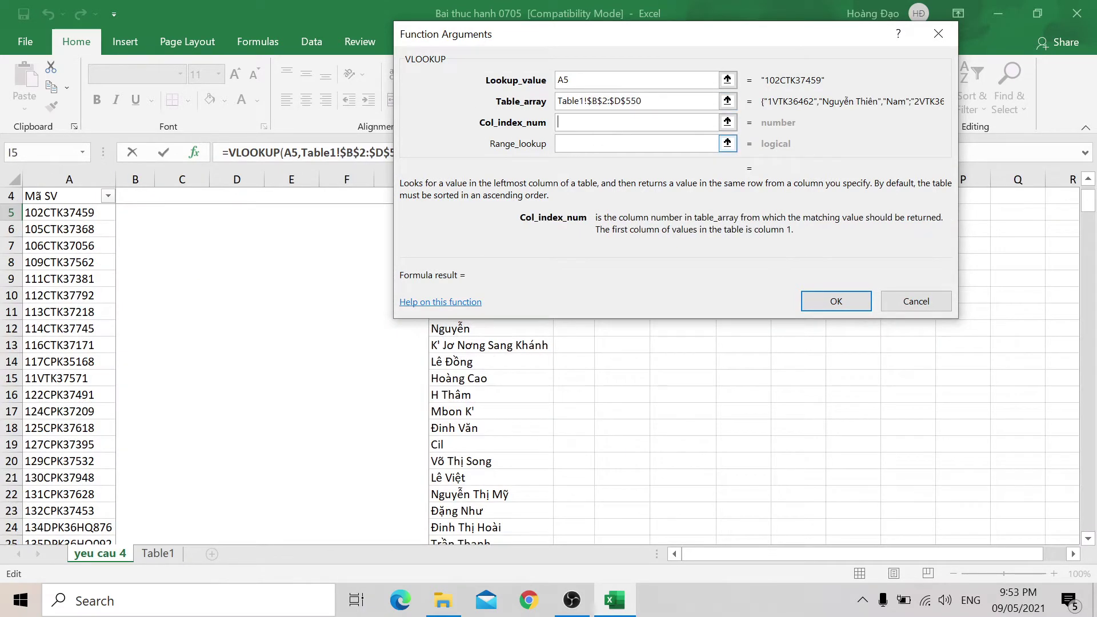
pyautogui.write('3')
pyautogui.press('Tab')
pyautogui.write('0')
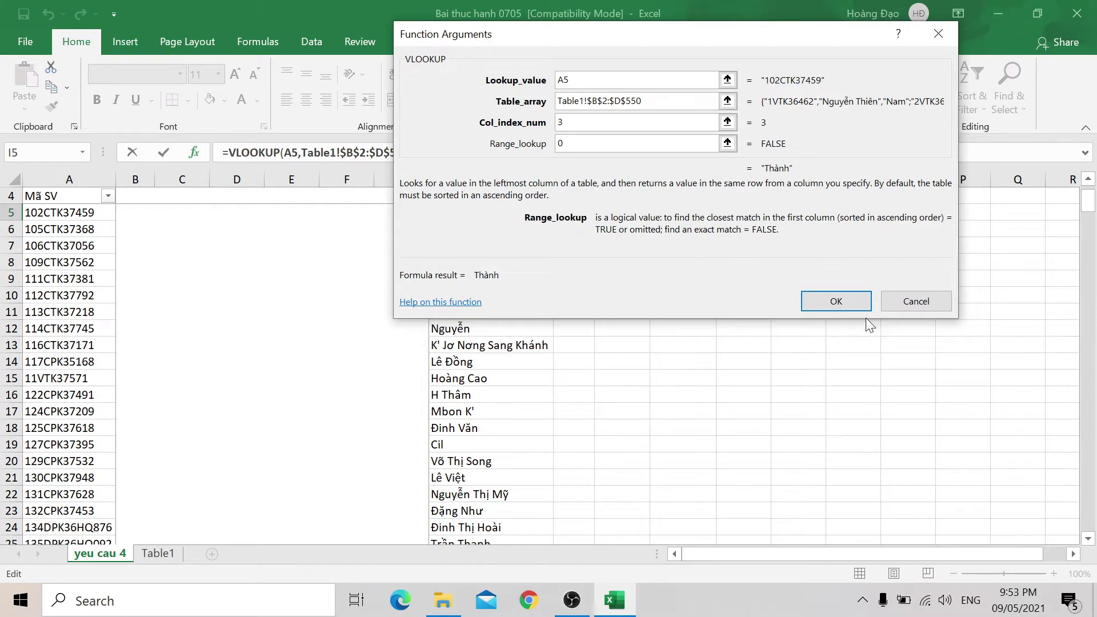
pyautogui.click(850, 306)
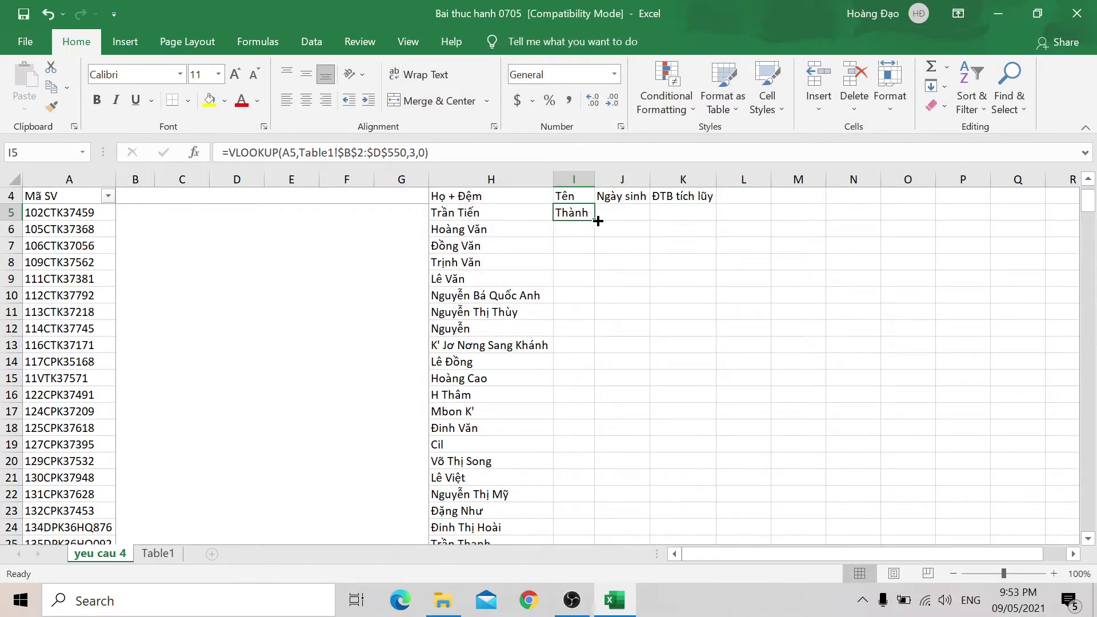
# Step: Copy the Tên formula down the column and autofit column I
pyautogui.doubleClick(592, 220)
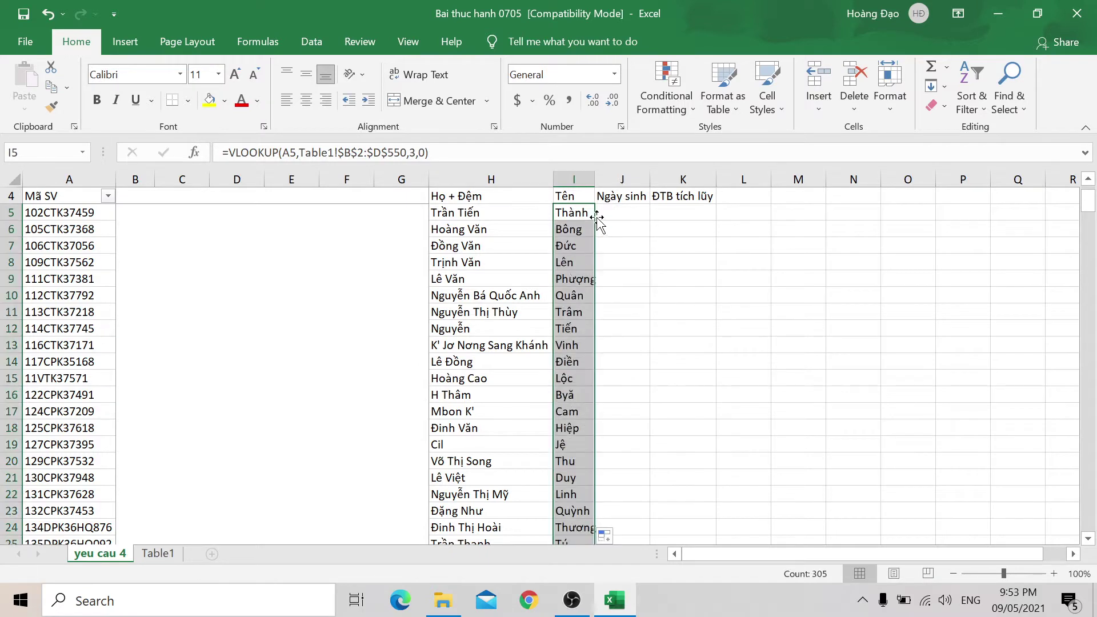
pyautogui.doubleClick(596, 179)
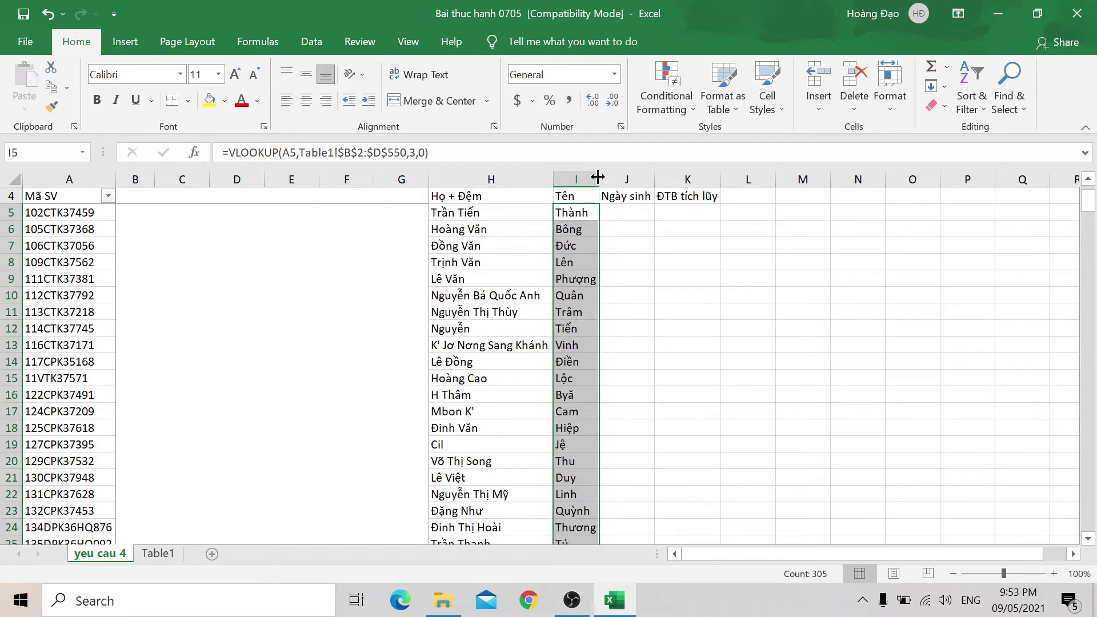
pyautogui.click(616, 213)
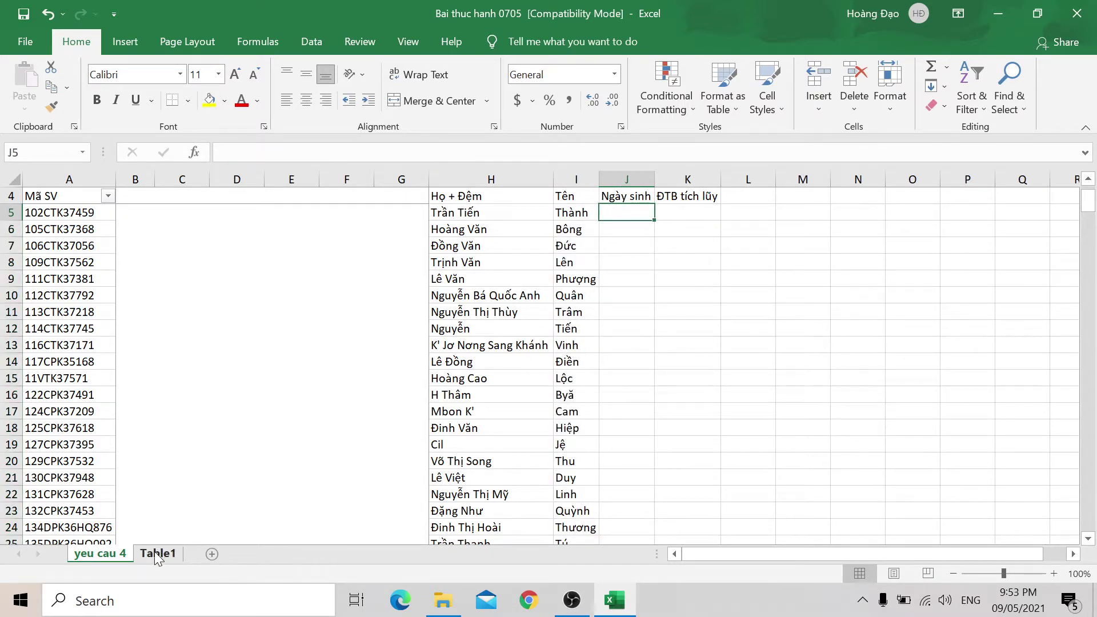
# Step: Start a VLOOKUP in J5 using the Mã SV in A5 as the lookup value
pyautogui.write('=')
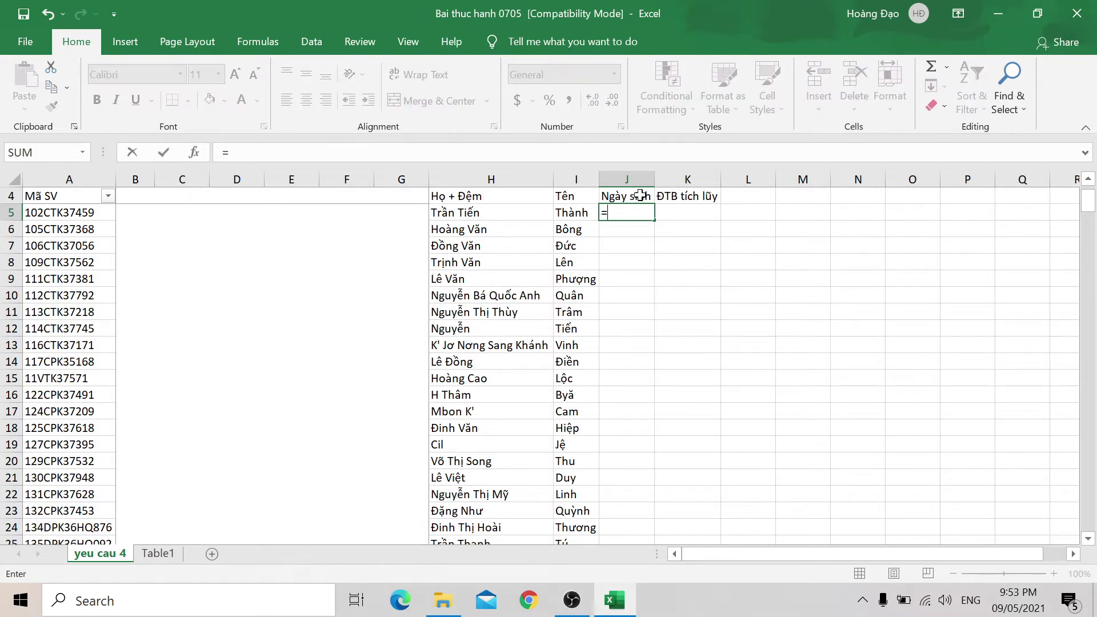
pyautogui.write('VL')
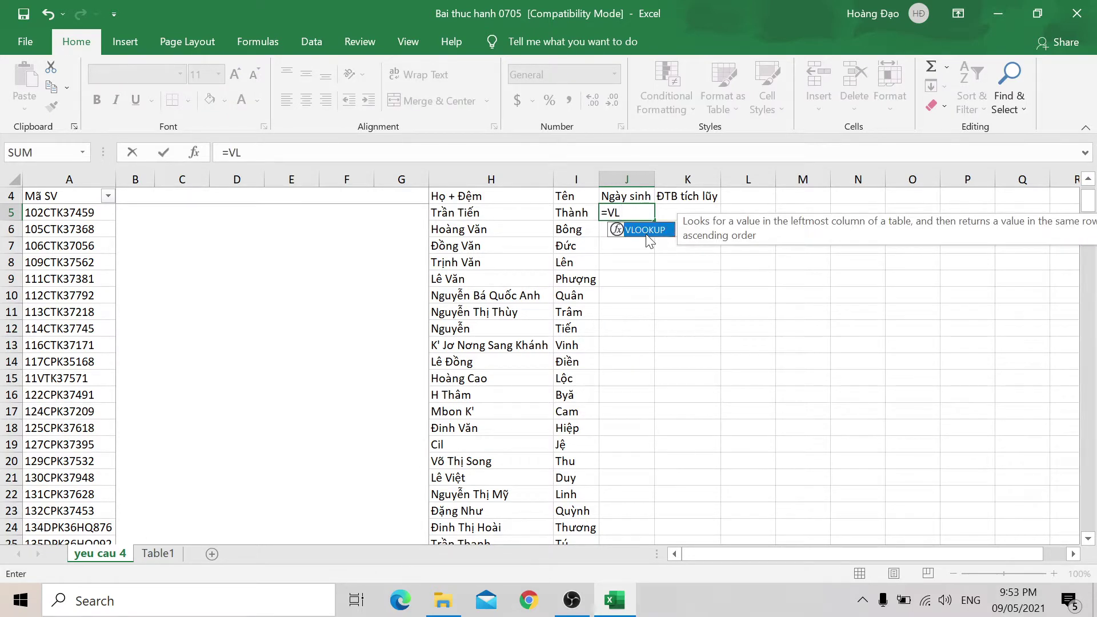
pyautogui.doubleClick(649, 231)
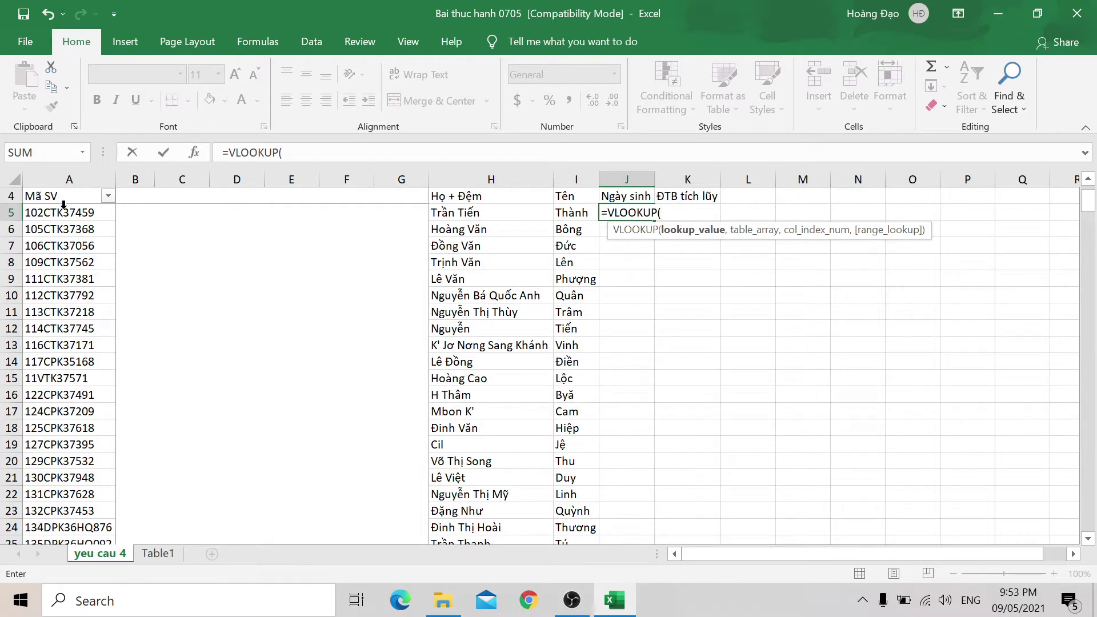
pyautogui.click(193, 152)
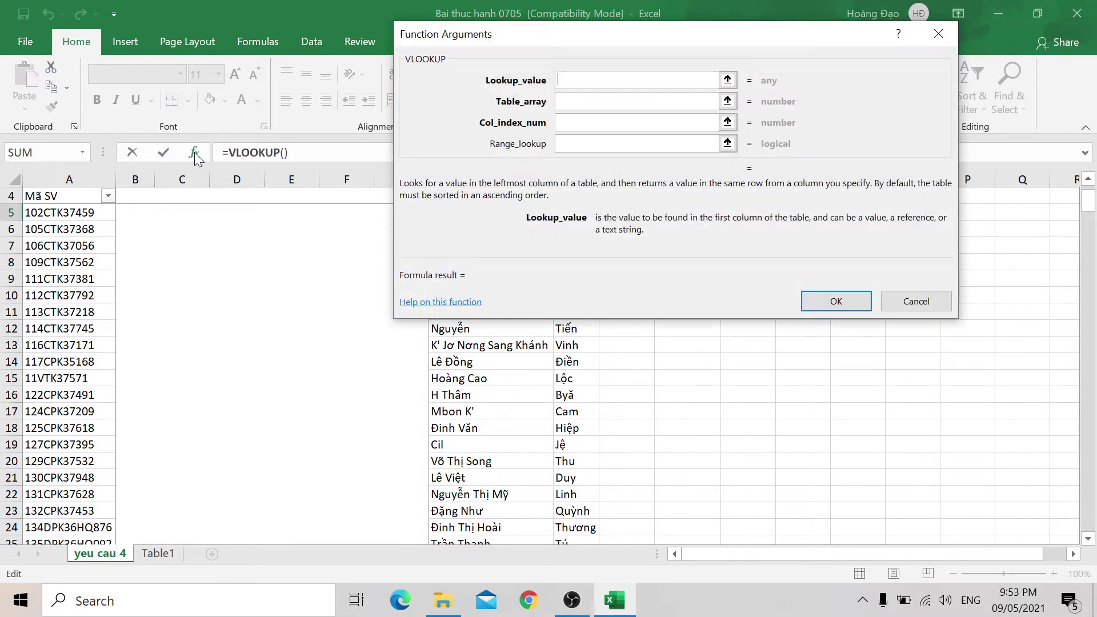
pyautogui.click(70, 212)
pyautogui.scroll(1, 86, 229)
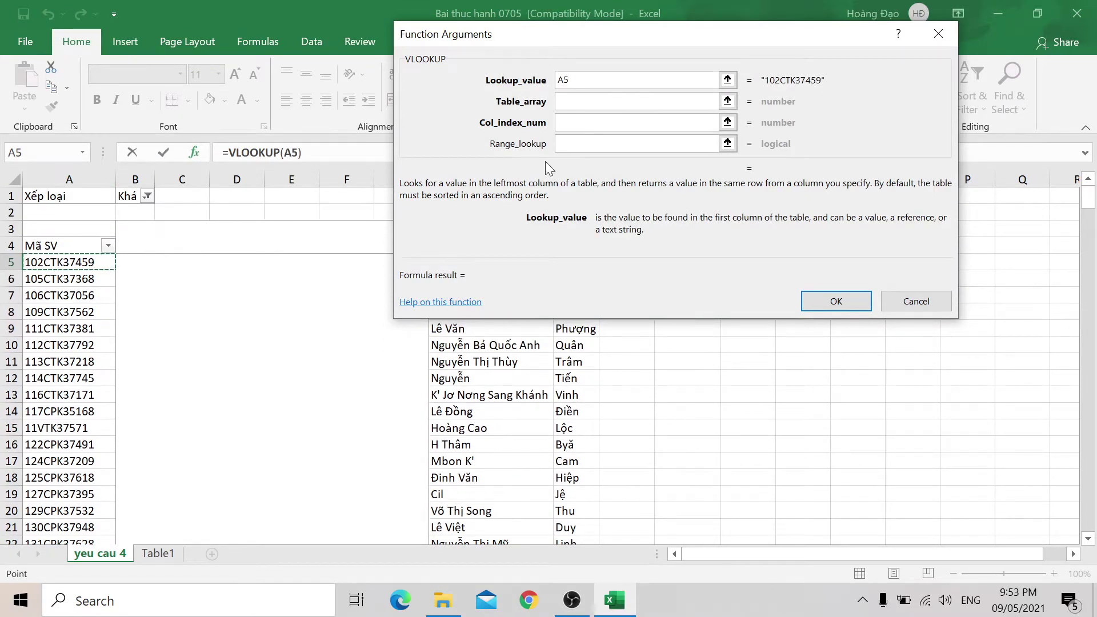
pyautogui.press('Tab')
# Step: Select Table1 range B2 to F550 as the lookup table
pyautogui.click(157, 553)
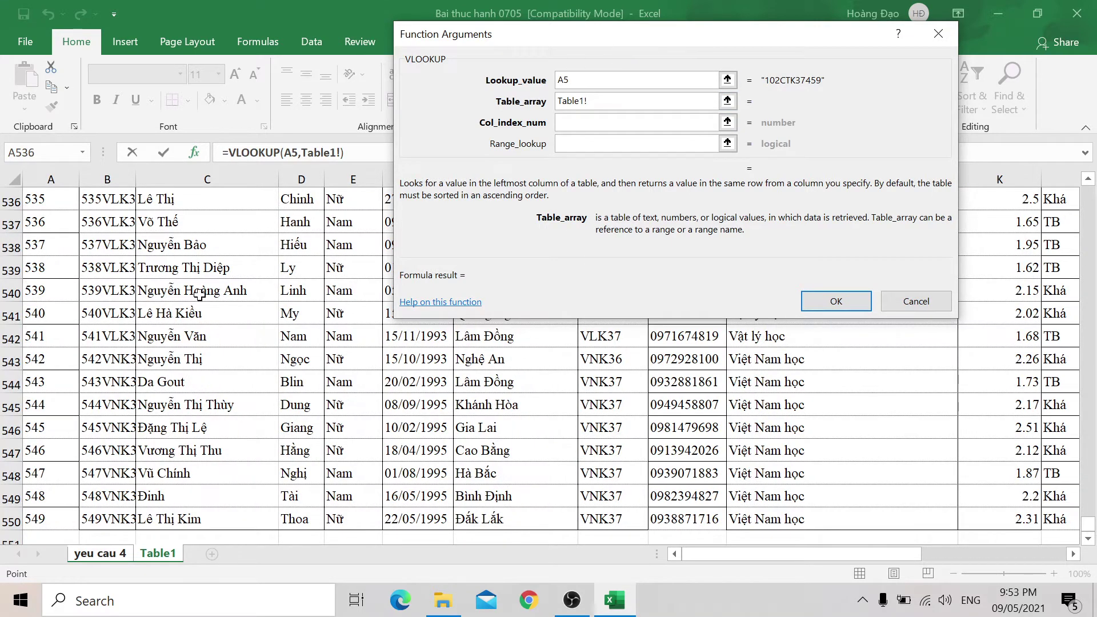
pyautogui.scroll(6, 200, 295)
pyautogui.scroll(10, 189, 303)
pyautogui.scroll(1, 183, 311)
pyautogui.click(178, 314)
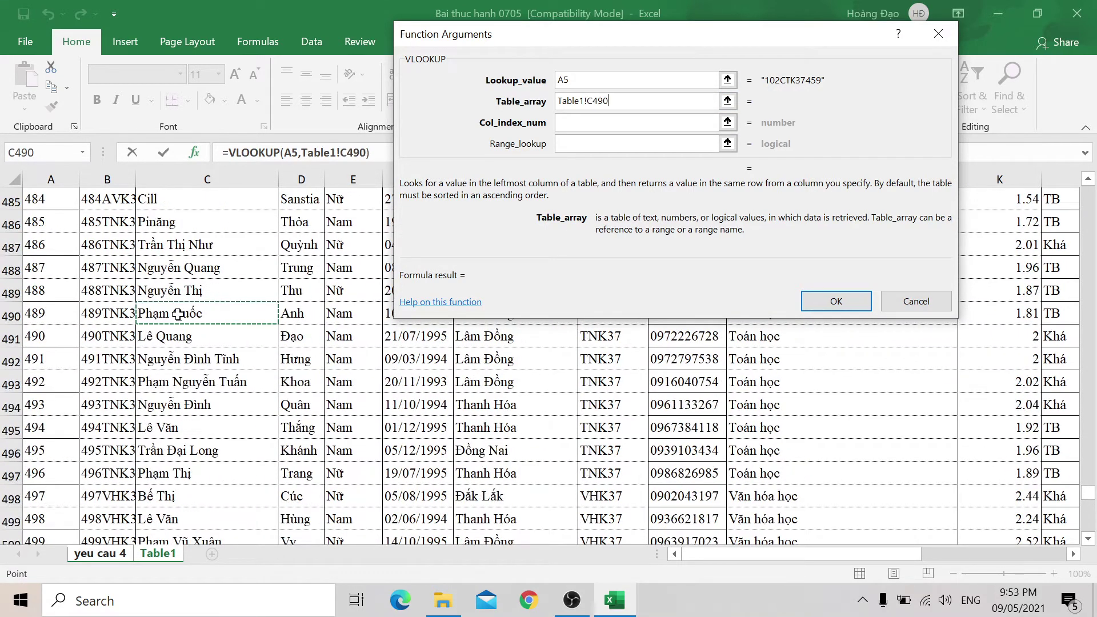
pyautogui.hotkey('ctrl', 'Up')
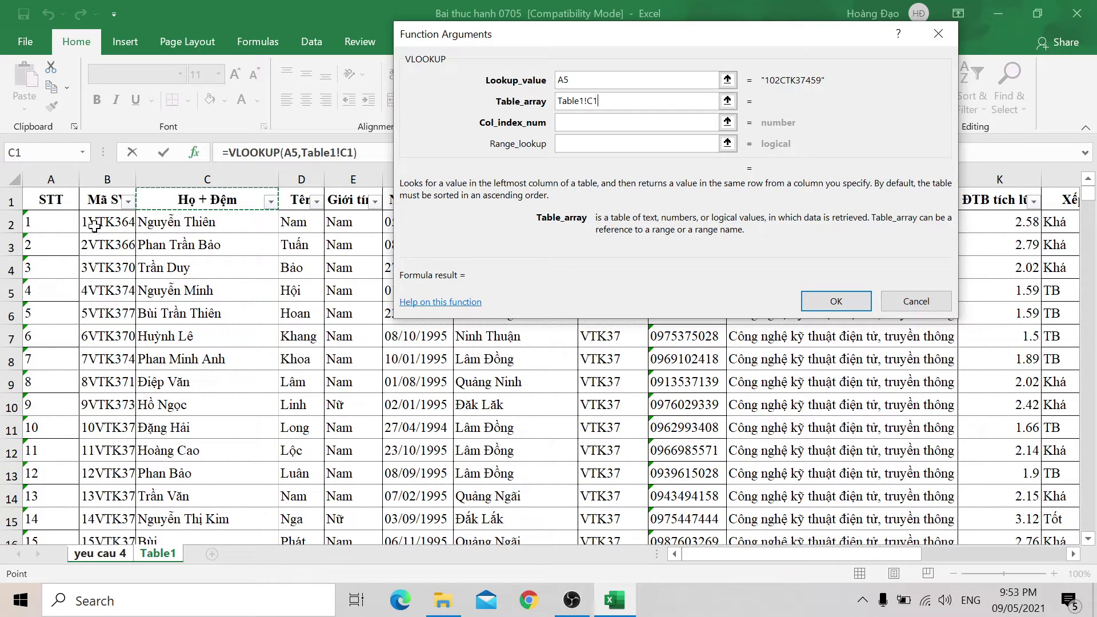
pyautogui.click(112, 213)
pyautogui.hotkey('shift', 'Right')
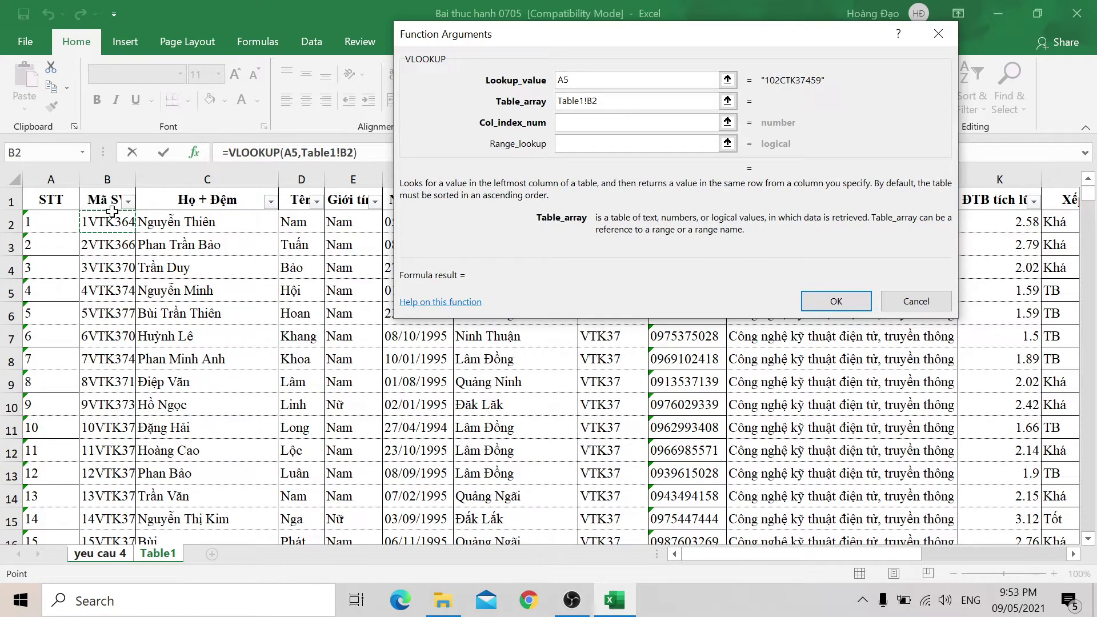
pyautogui.hotkey('shift', 'Right')
pyautogui.hotkey('shift', 'Right')
pyautogui.hotkey('shift', 'Right')
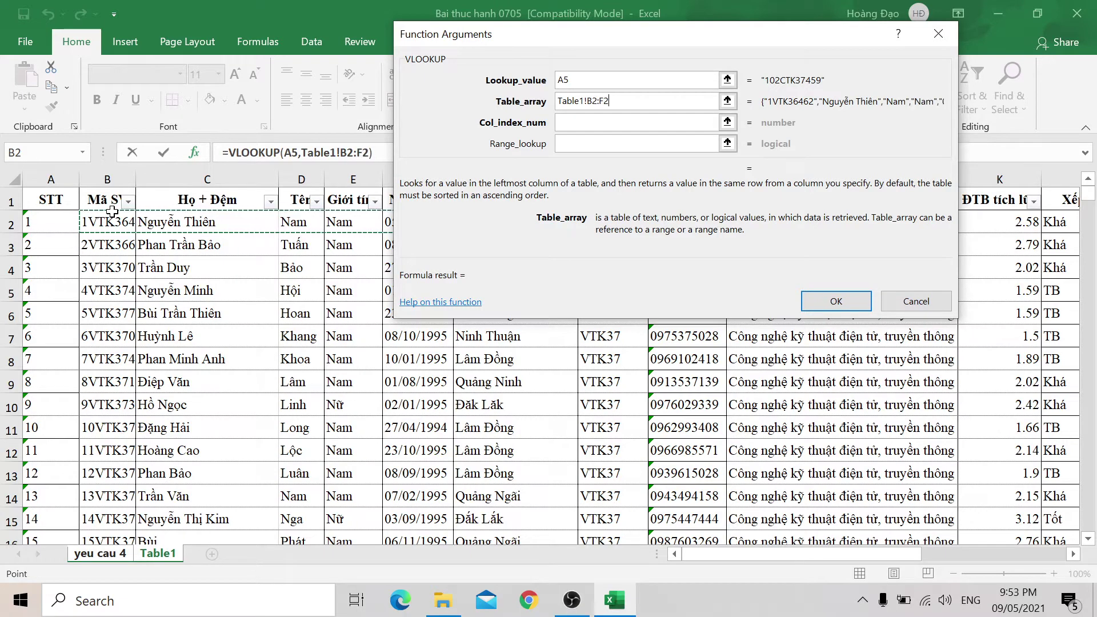
pyautogui.hotkey('ctrl', 'shift', 'Down')
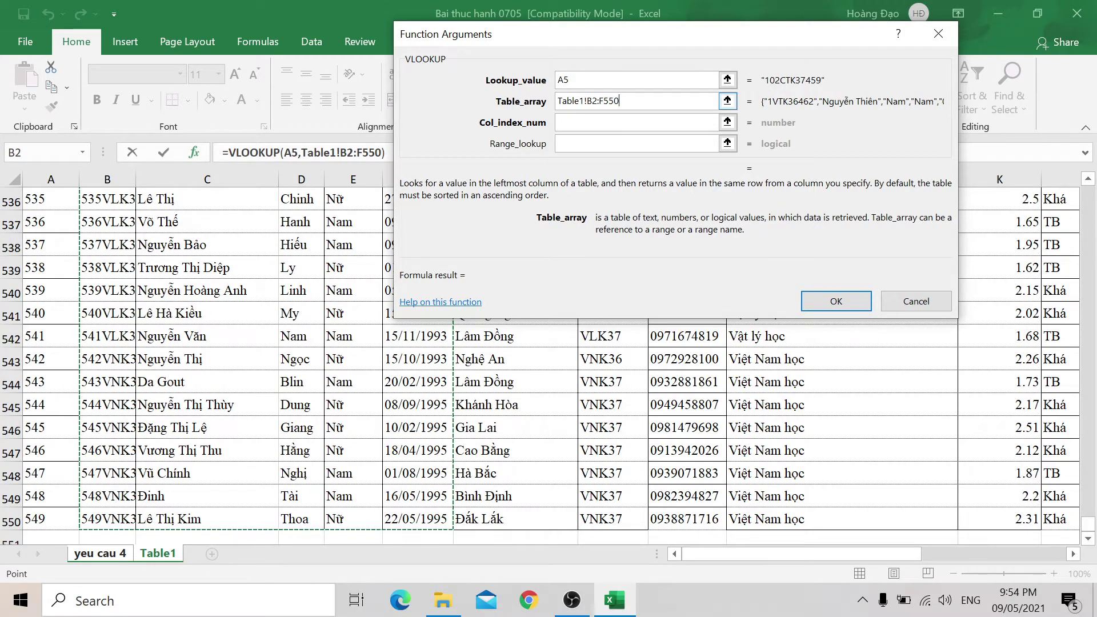
# Step: Make the range absolute with column 5 and match 0, so J5 shows 14/11/1993
pyautogui.click(716, 121)
pyautogui.click(645, 97)
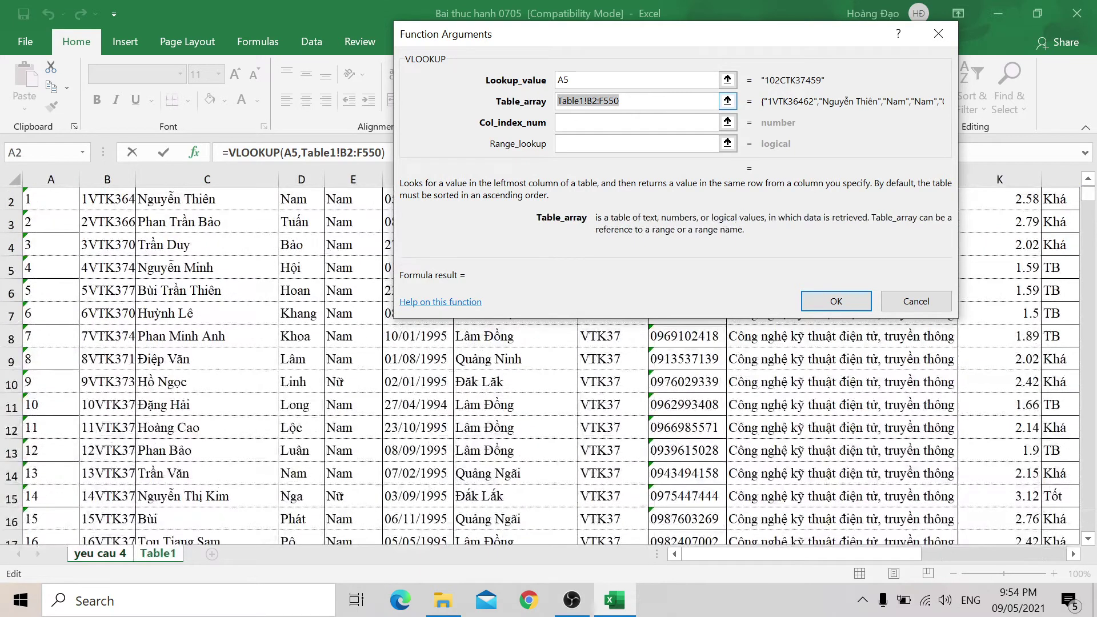
pyautogui.press('F4')
pyautogui.press('Tab')
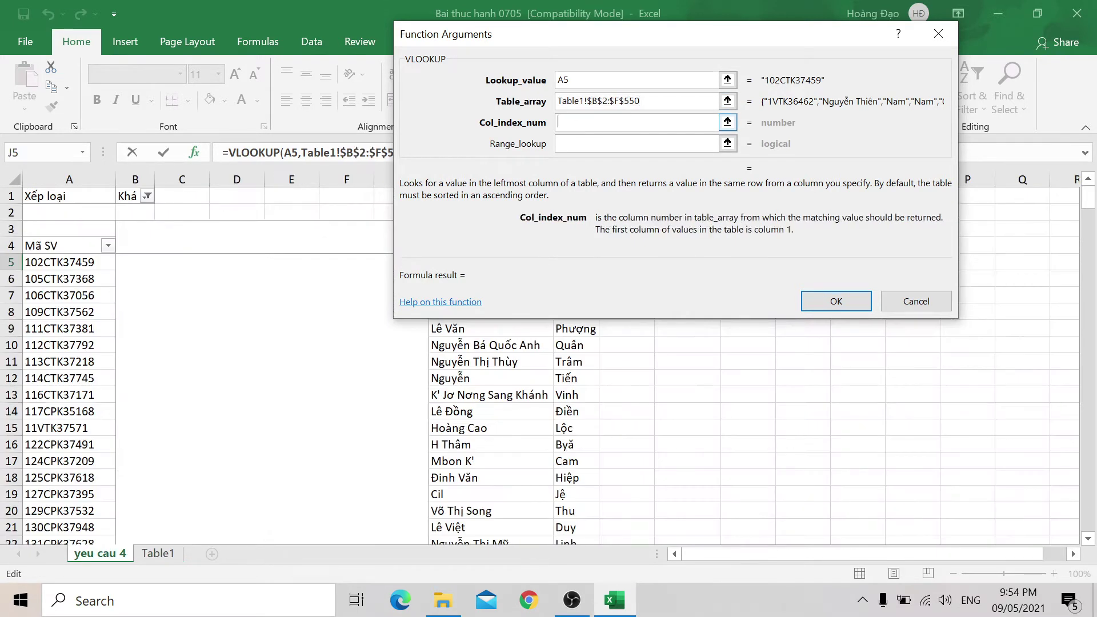
pyautogui.write('5')
pyautogui.press('Tab')
pyautogui.write('0')
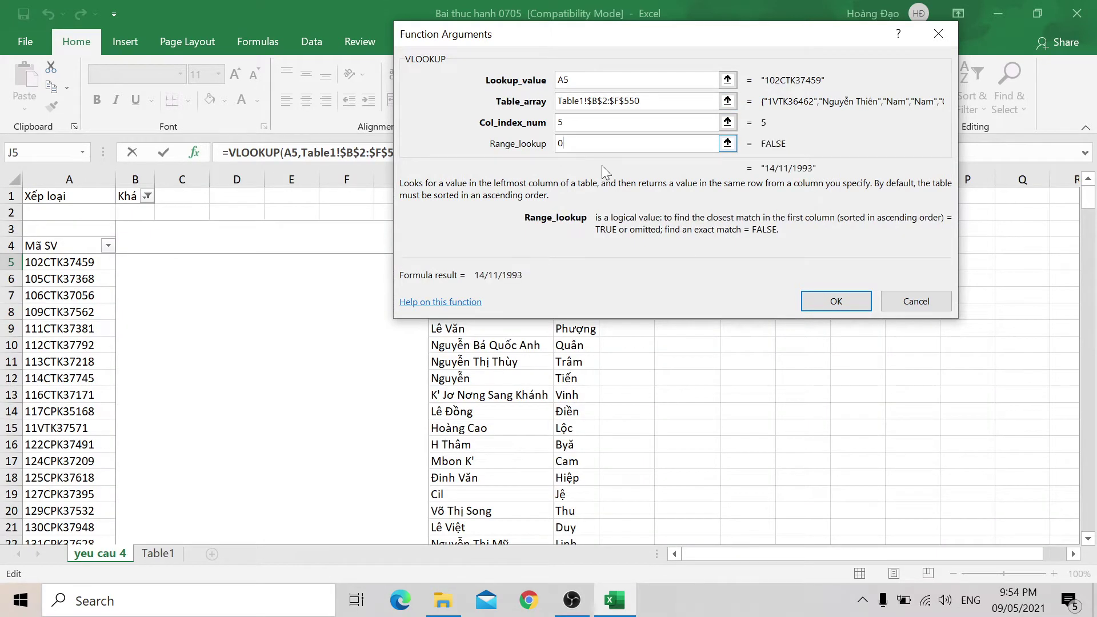
pyautogui.click(830, 299)
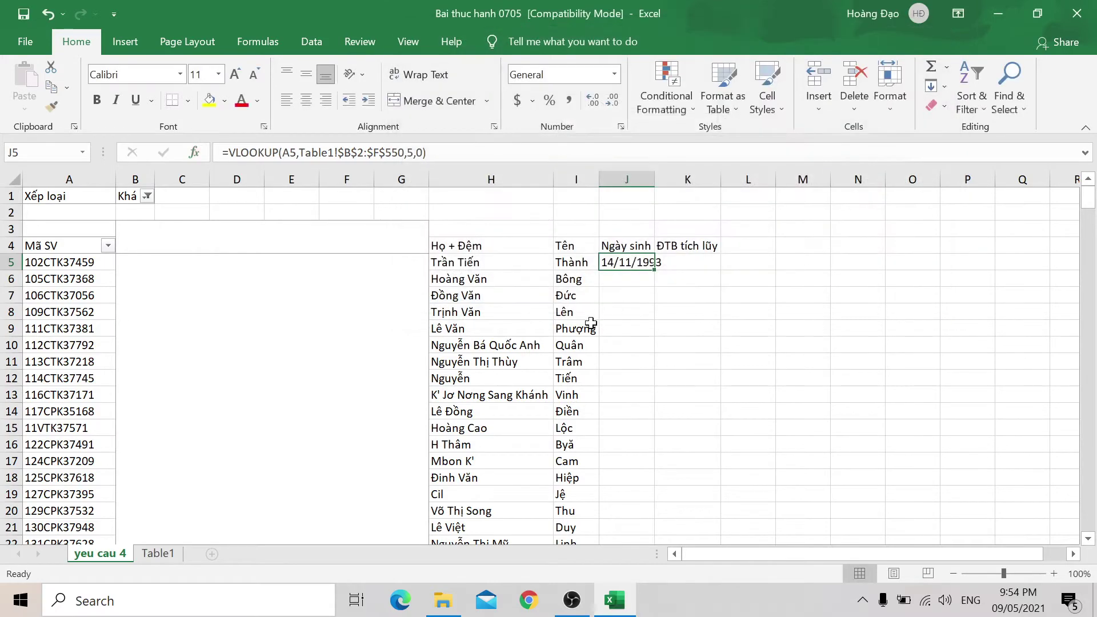
# Step: Copy the birth-date formula down column J and autofit the column
pyautogui.doubleClick(657, 274)
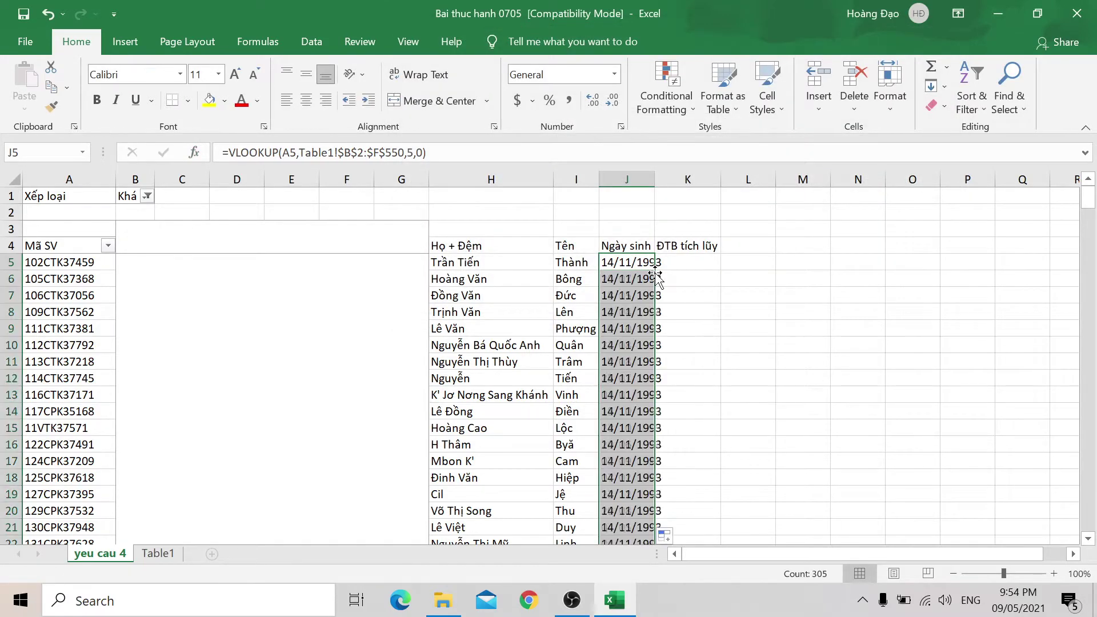
pyautogui.doubleClick(655, 179)
pyautogui.click(687, 261)
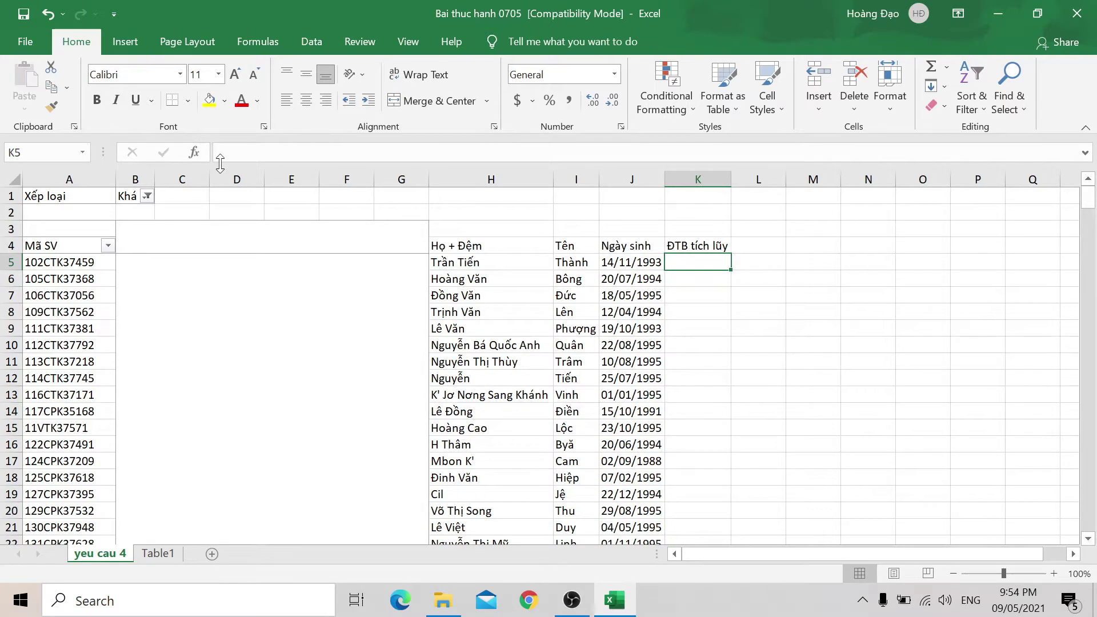
# Step: Start a VLOOKUP in K5 using the student ID in A5 as the lookup value
pyautogui.write('=VLOO')
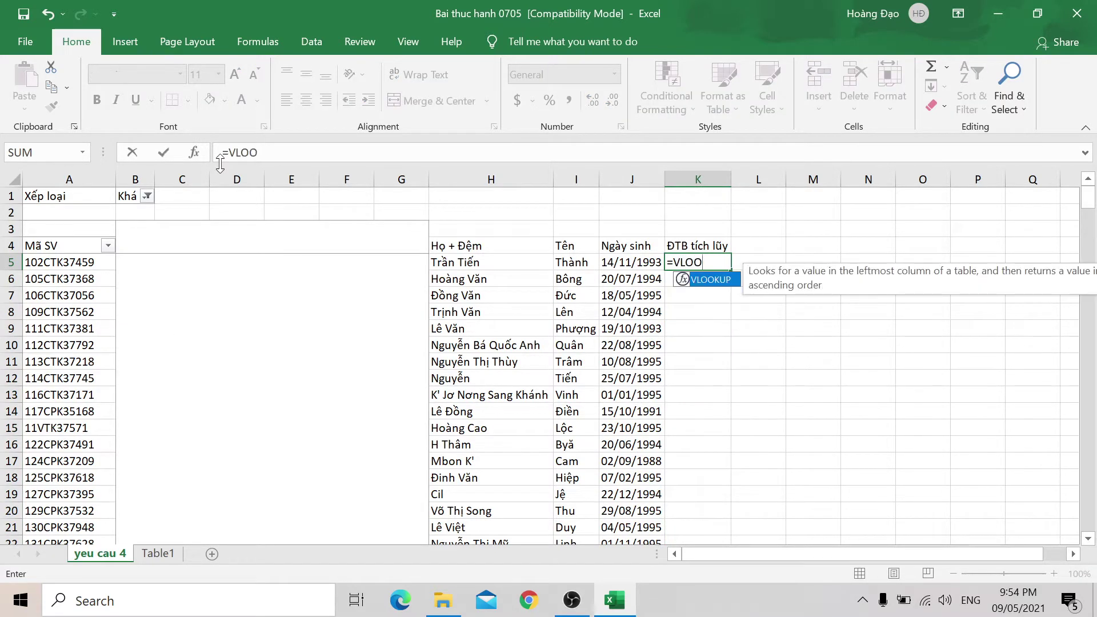
pyautogui.doubleClick(703, 281)
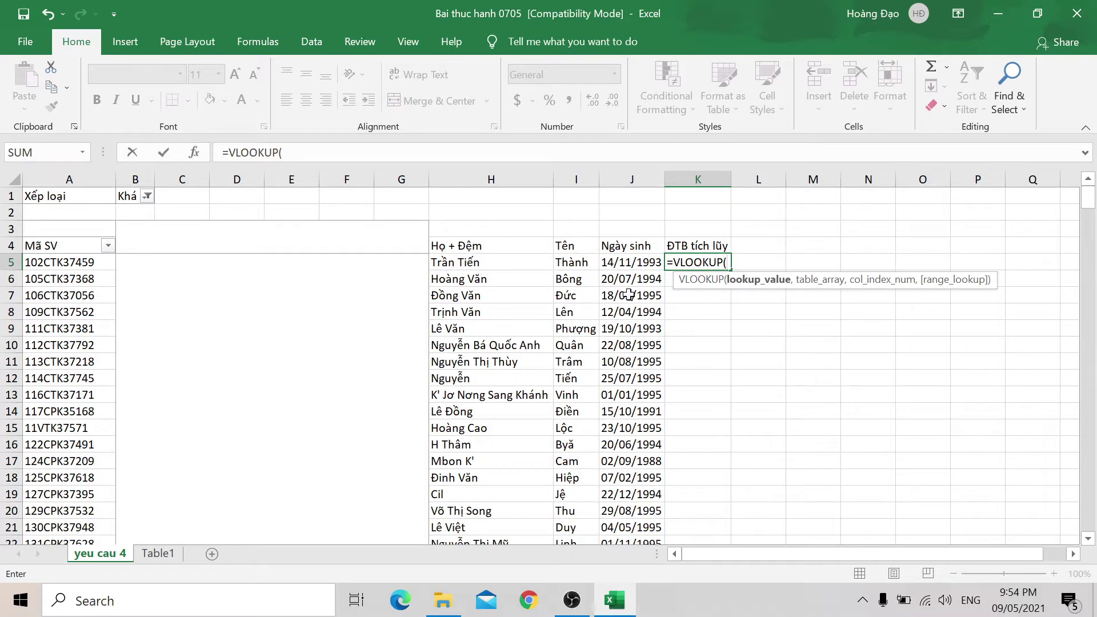
pyautogui.click(195, 152)
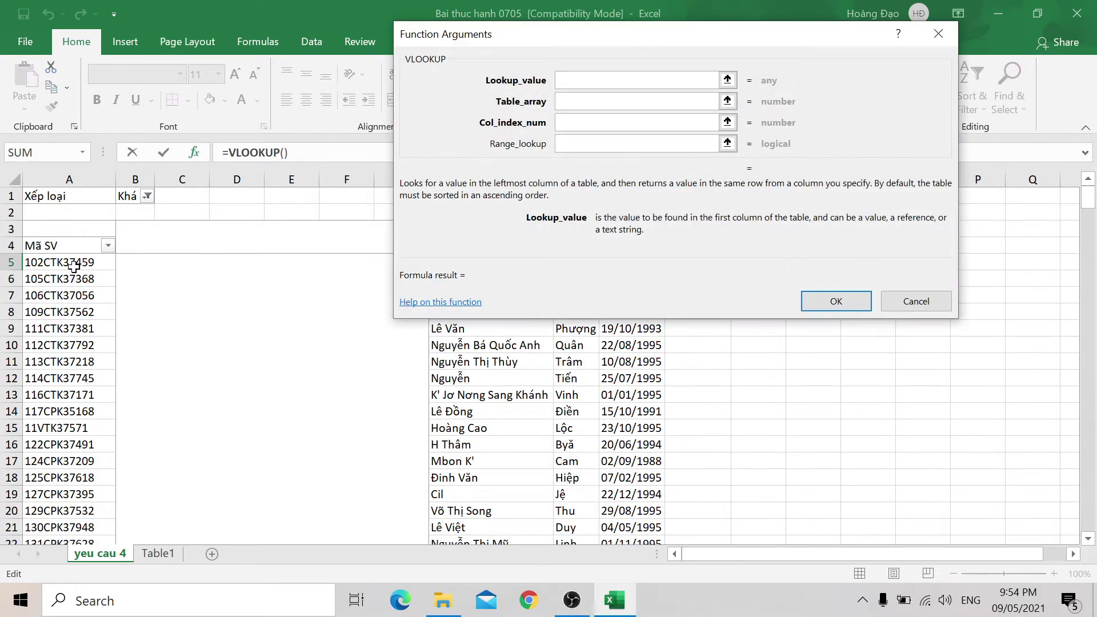
pyautogui.click(71, 262)
pyautogui.press('Tab')
# Step: Select Table1 range B2 to K550 as the lookup table
pyautogui.click(158, 553)
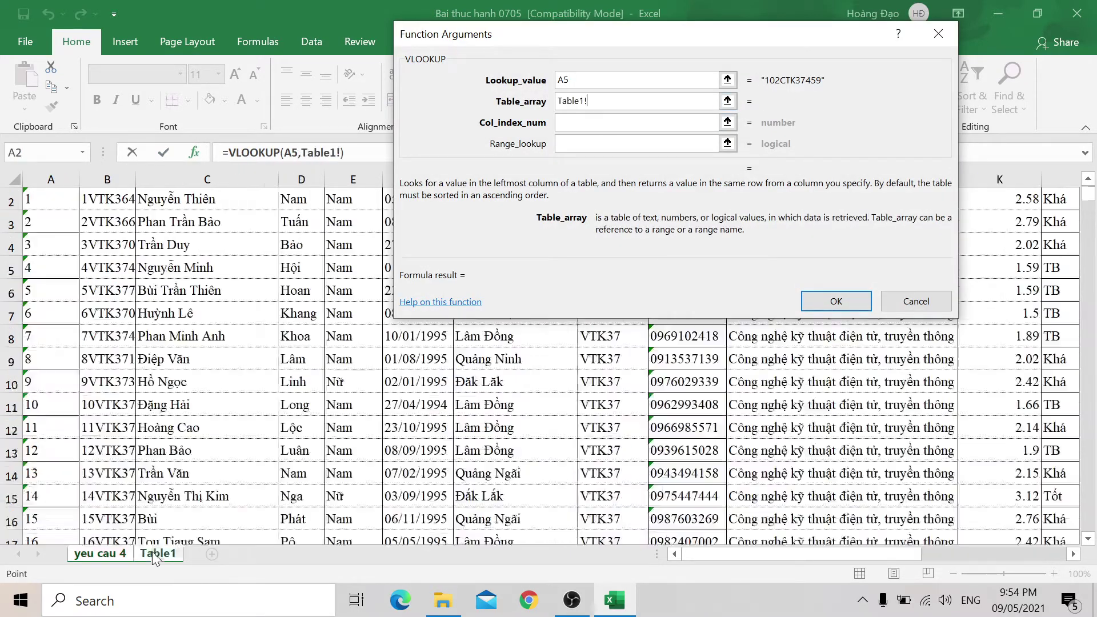
pyautogui.scroll(1, 314, 287)
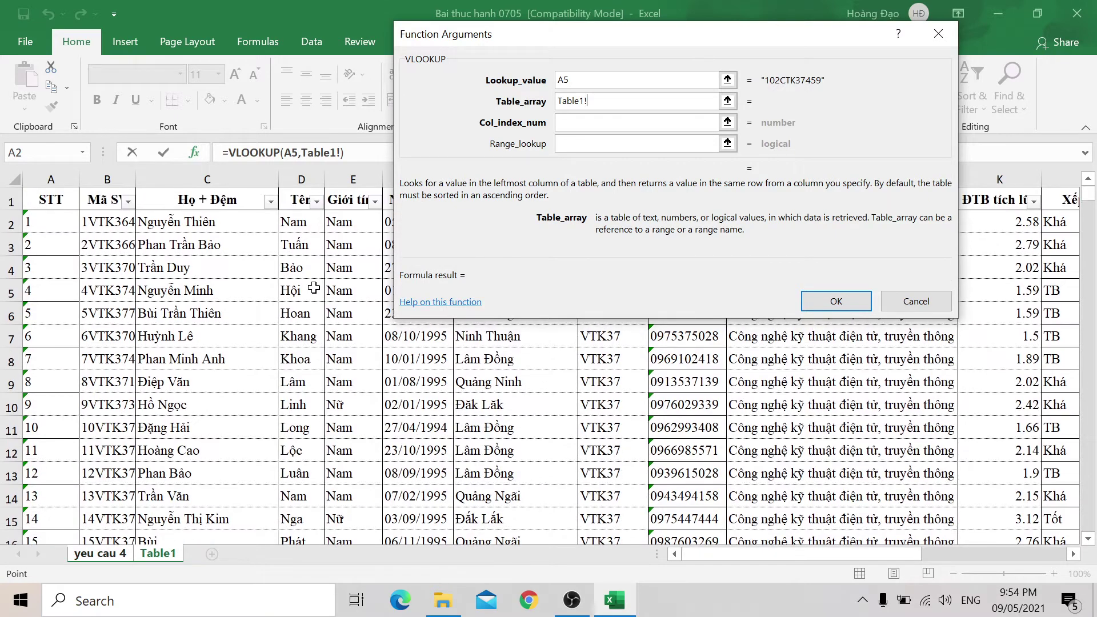
pyautogui.click(99, 223)
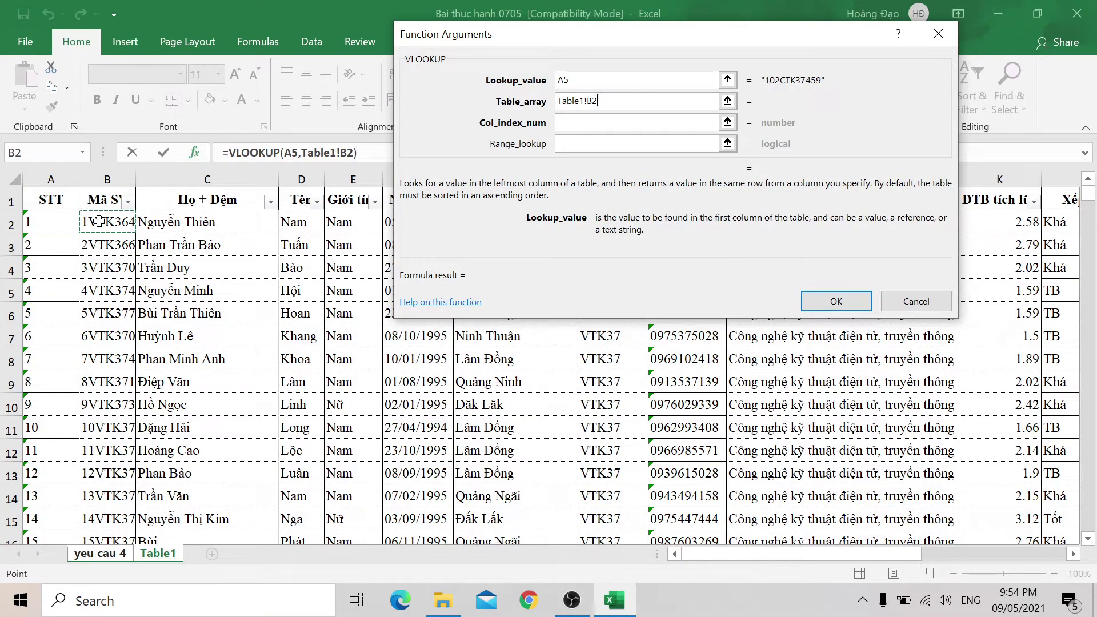
pyautogui.hotkey('ctrl', 'Right')
pyautogui.hotkey('ctrl', 'Right')
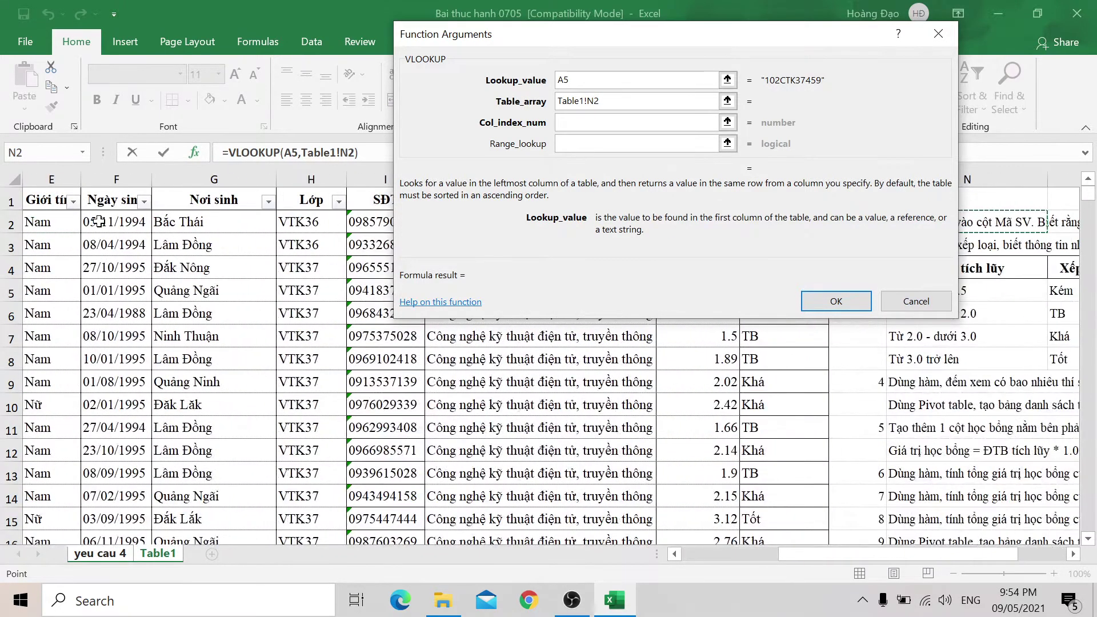
pyautogui.hotkey('shift', 'Left')
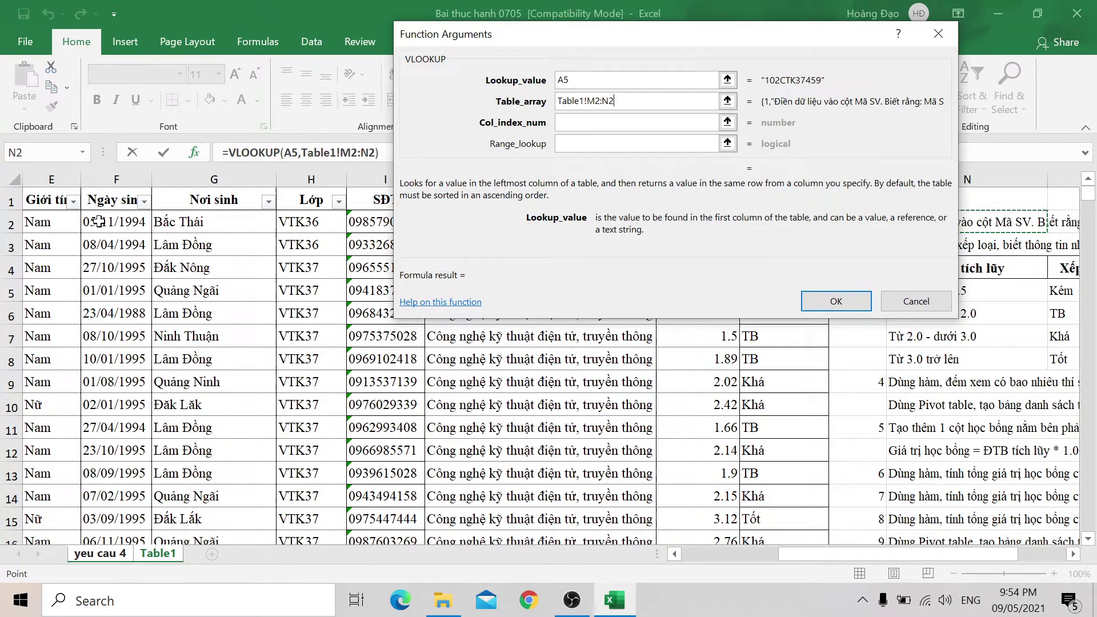
pyautogui.moveTo(505, 37); pyautogui.dragTo(167, 60)
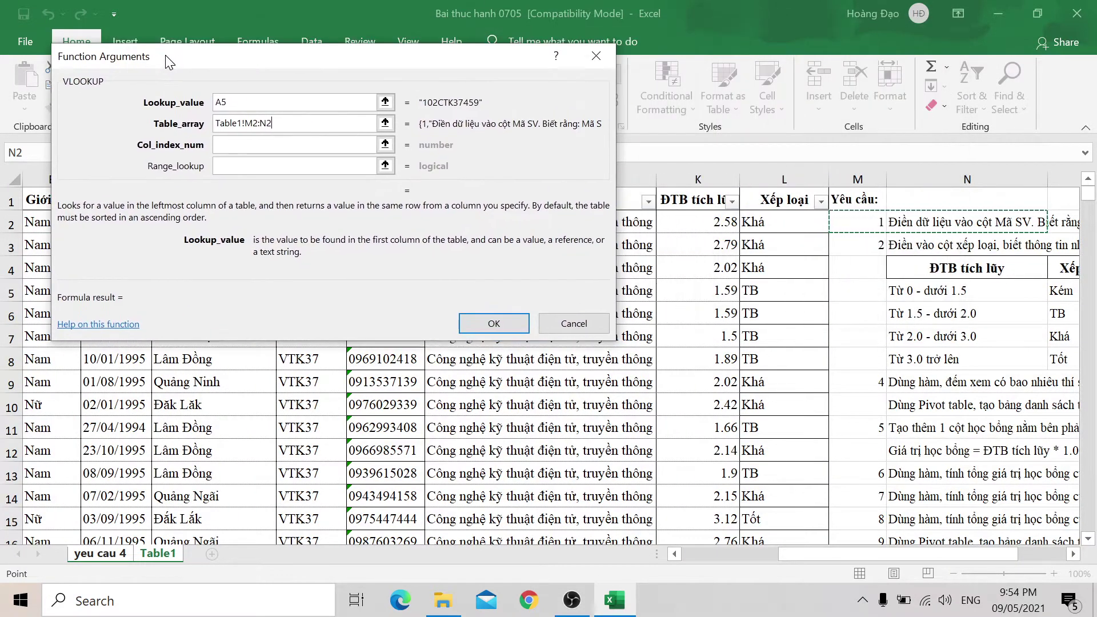
pyautogui.press('Home')
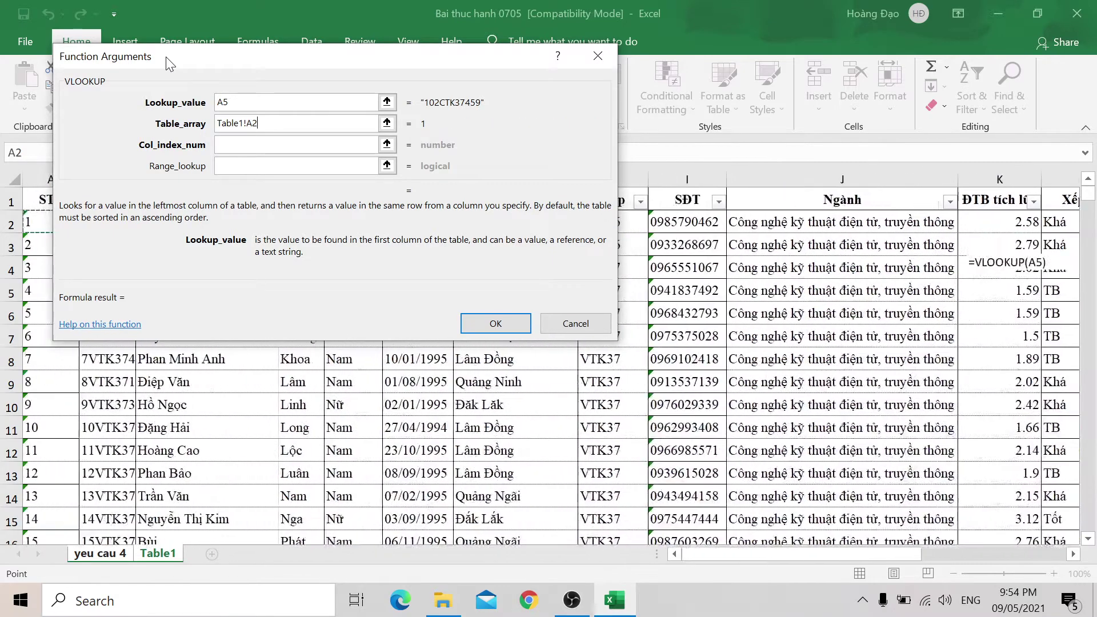
pyautogui.press('Right')
pyautogui.hotkey('ctrl', 'shift', 'Right')
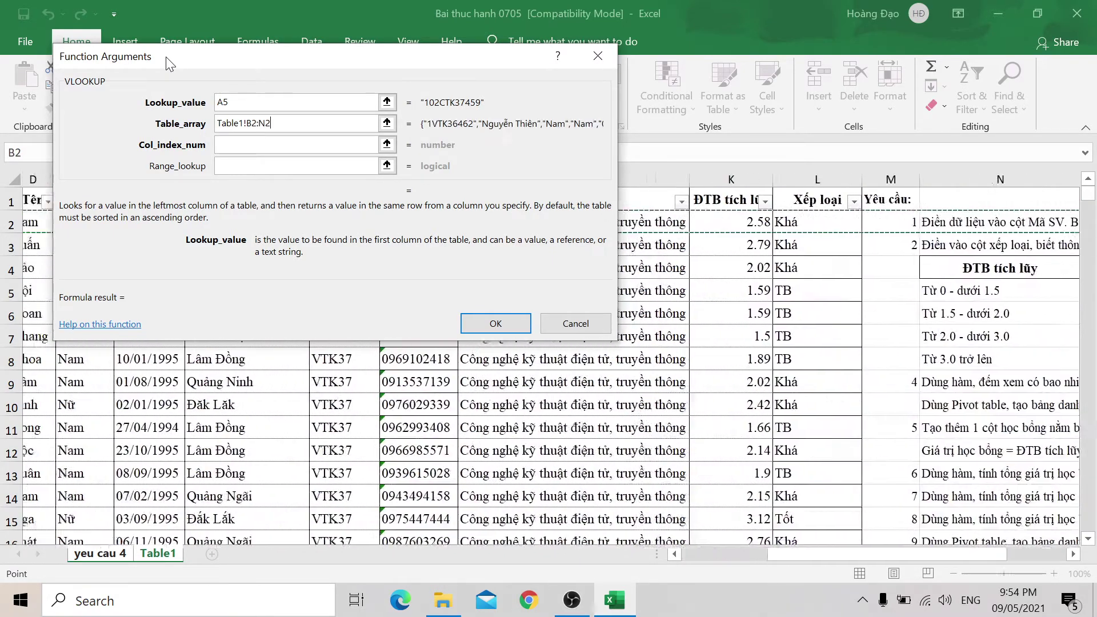
pyautogui.hotkey('shift', 'Left')
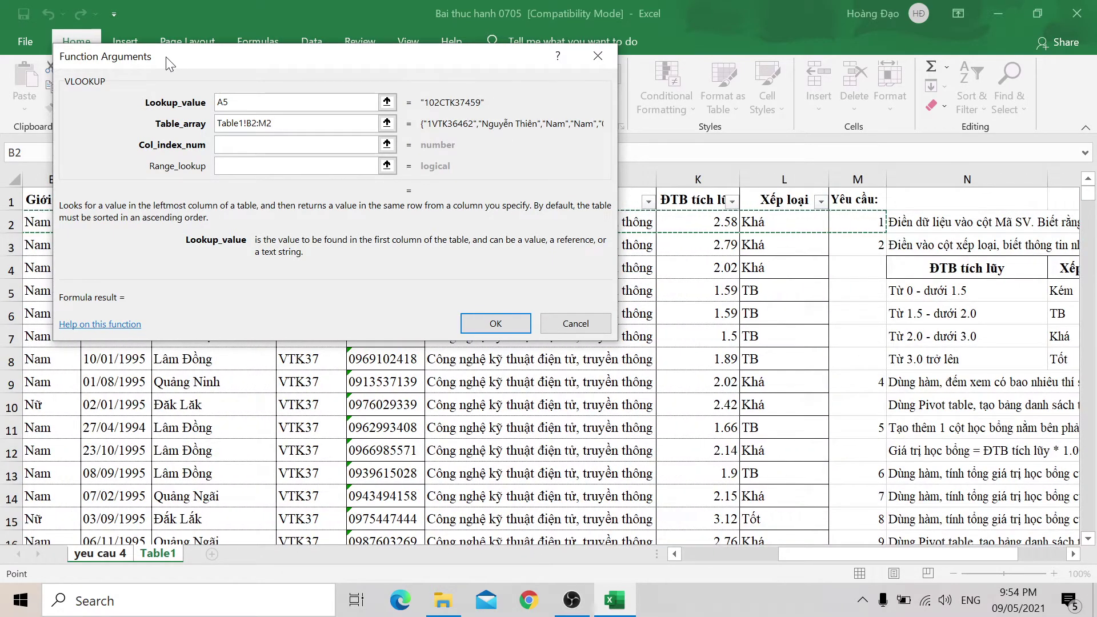
pyautogui.hotkey('shift', 'Left')
pyautogui.hotkey('shift', 'Left')
pyautogui.hotkey('ctrl', 'shift', 'Down')
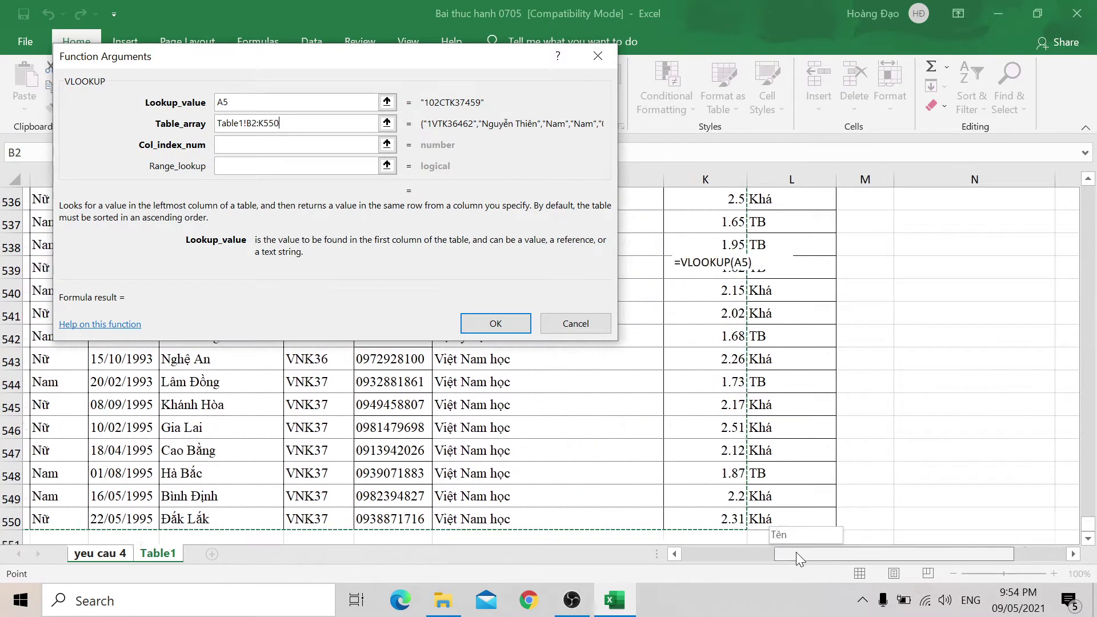
pyautogui.moveTo(796, 552); pyautogui.dragTo(506, 547)
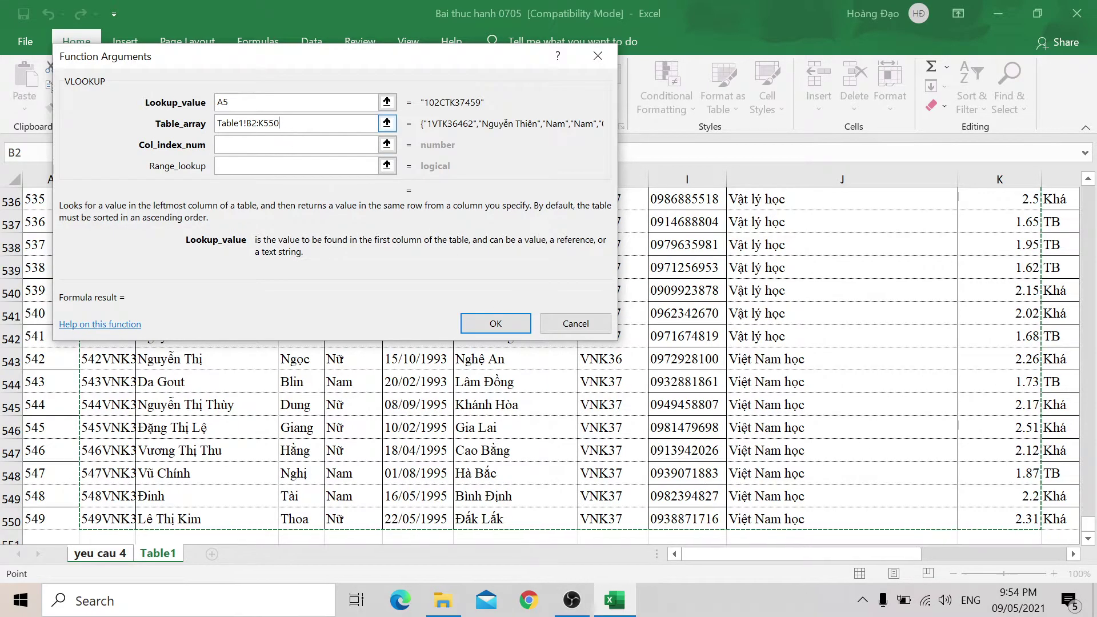
# Step: Lock the range as $B$2:$K$550 with column 10 and match 0, then fill down from K5
pyautogui.click(171, 124)
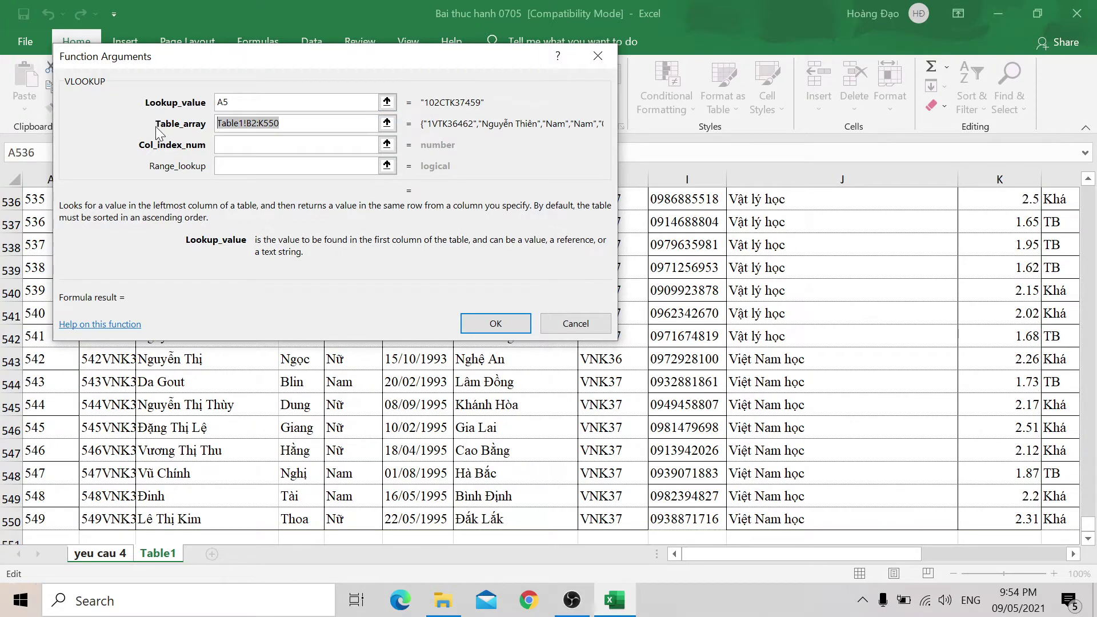
pyautogui.press('F4')
pyautogui.click(223, 146)
pyautogui.write('10')
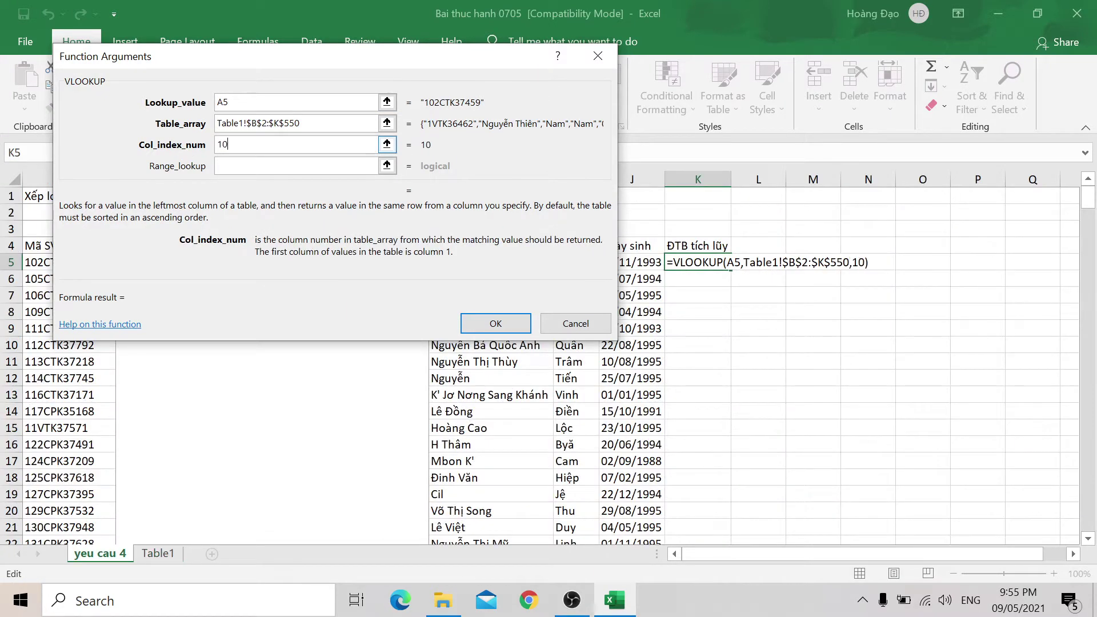
pyautogui.press('Tab')
pyautogui.write('0')
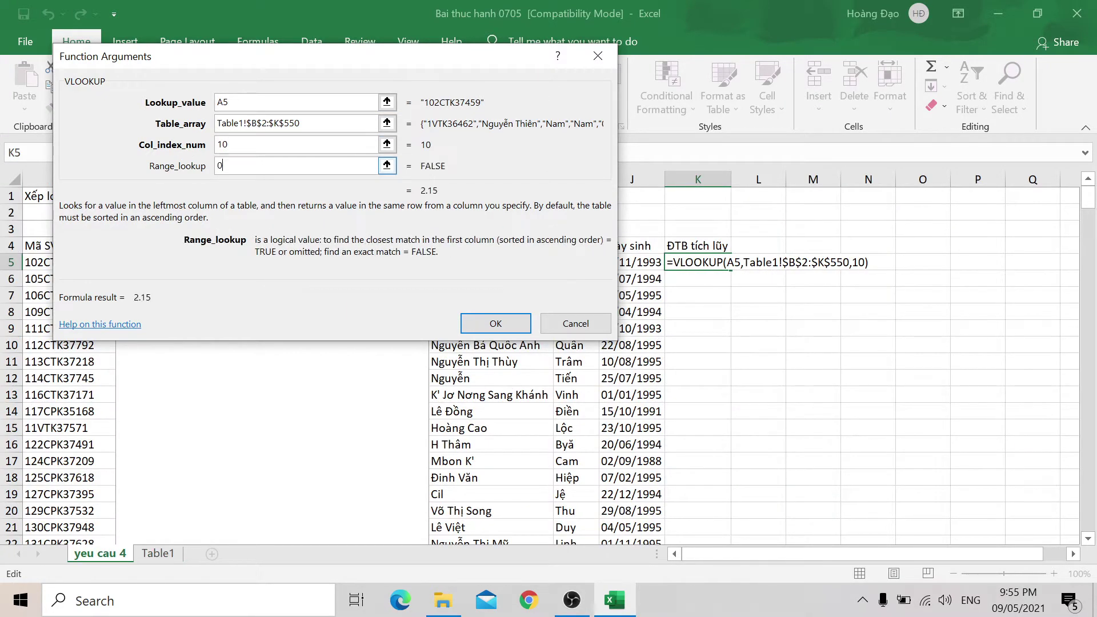
pyautogui.click(491, 321)
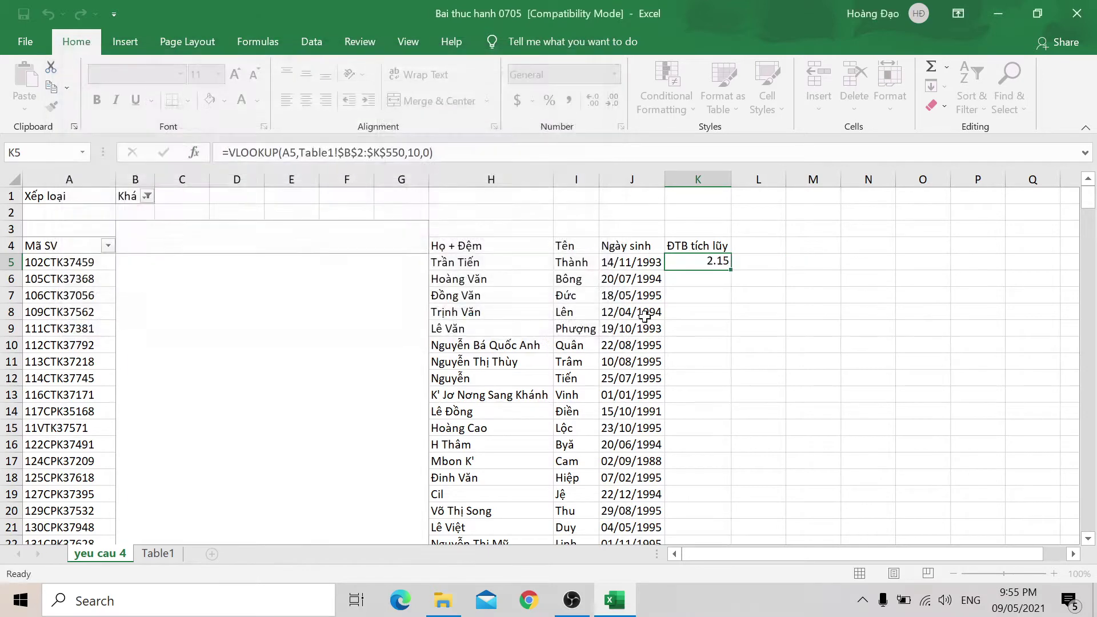
pyautogui.doubleClick(731, 269)
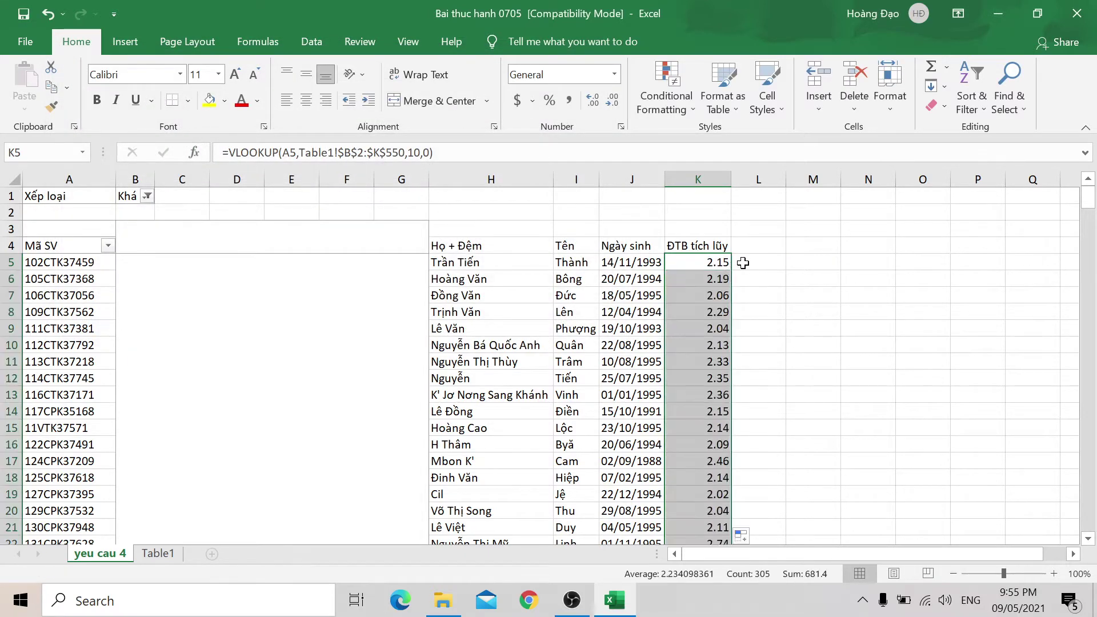
pyautogui.click(167, 554)
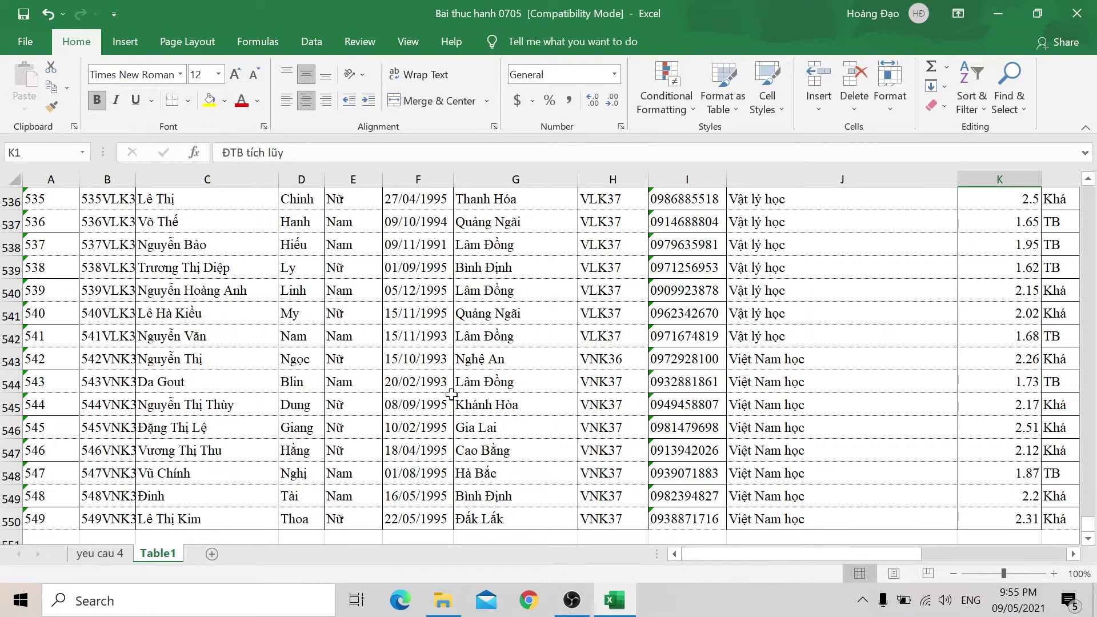
# Step: Go to the top of Table1 and read the task 5 requirement in cell N11
pyautogui.scroll(9, 486, 386)
pyautogui.click(545, 376)
pyautogui.hotkey('ctrl', 'Up')
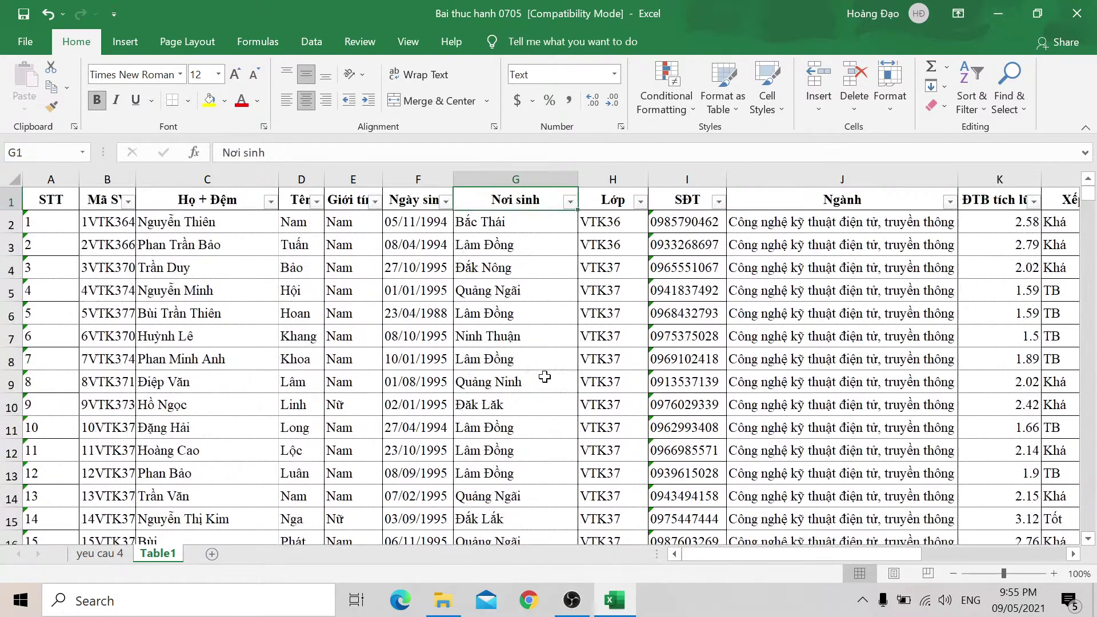
pyautogui.moveTo(768, 555); pyautogui.dragTo(788, 554)
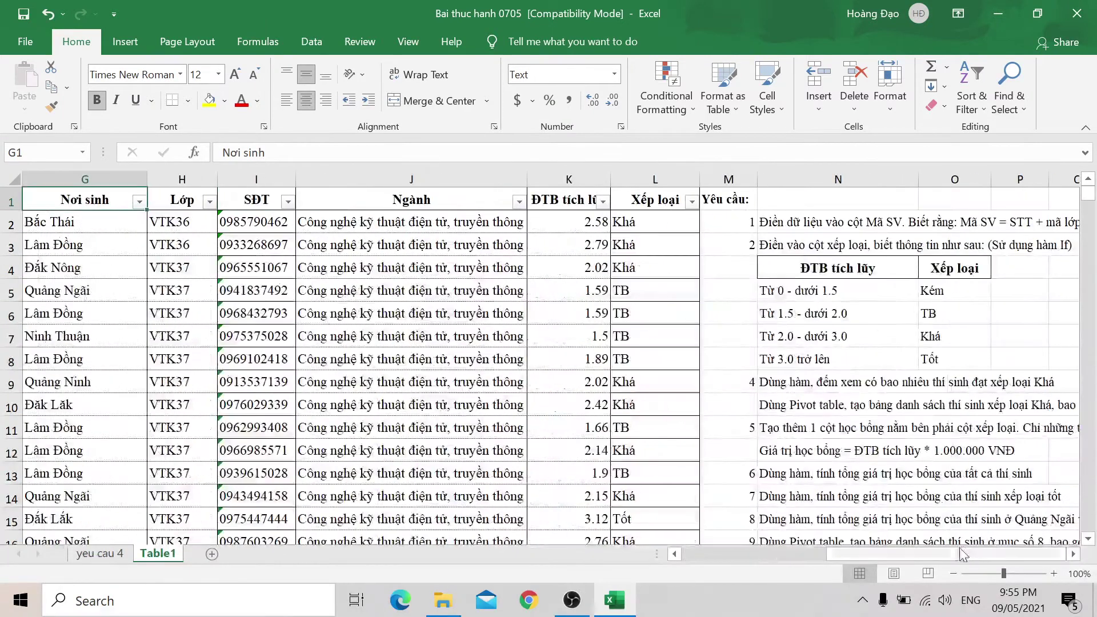
pyautogui.click(773, 427)
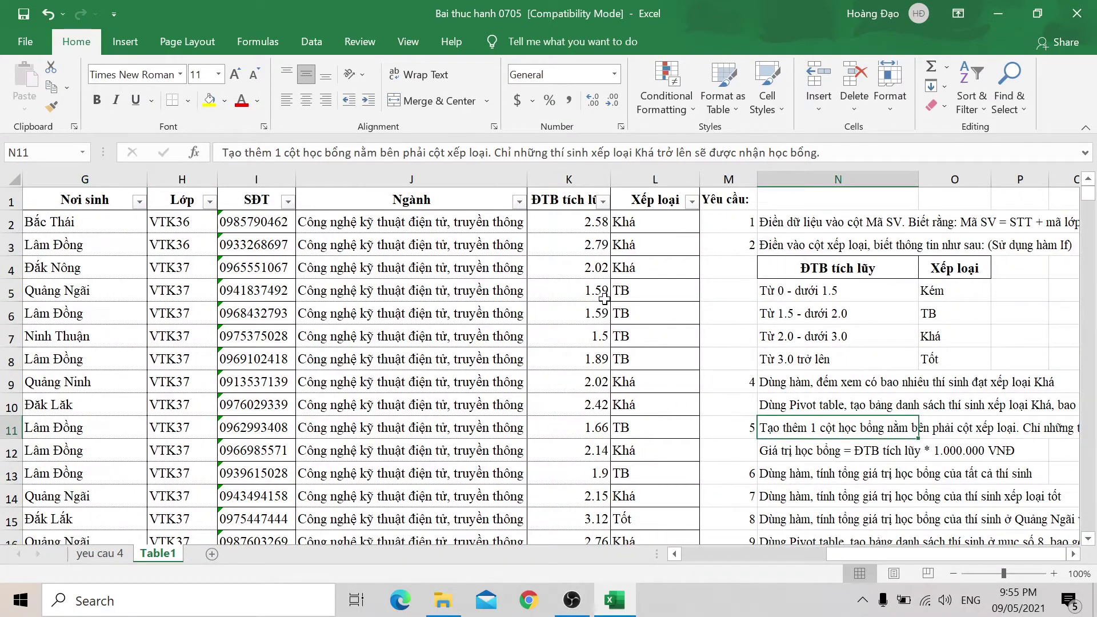
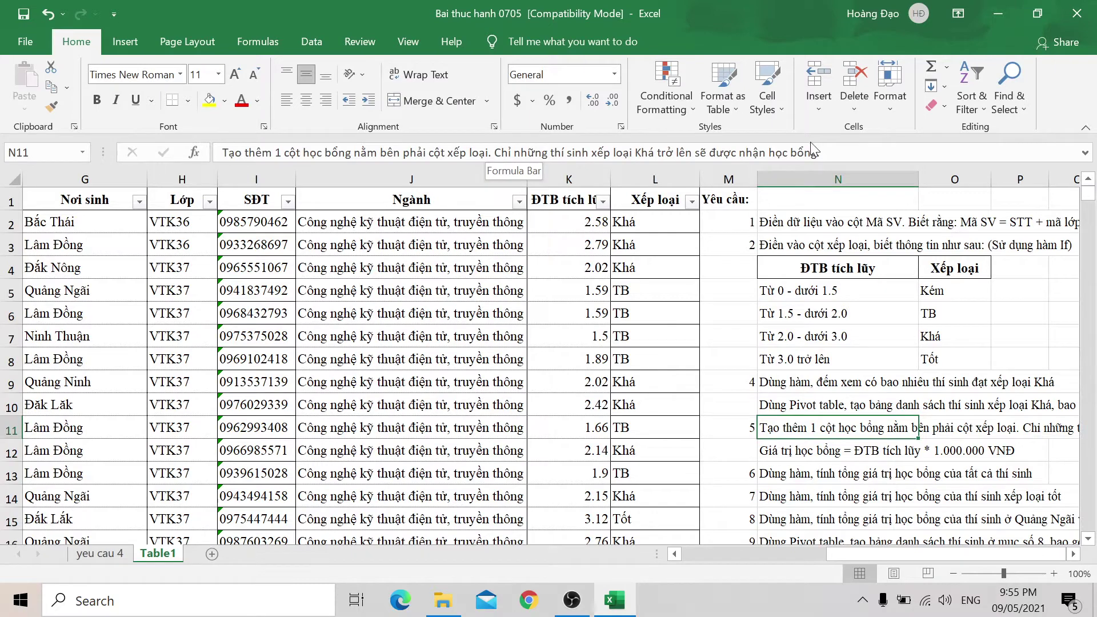
# Step: Insert a blank column M after Xếp loại, pushing the Yêu cầu notes one column right
pyautogui.rightClick(741, 182)
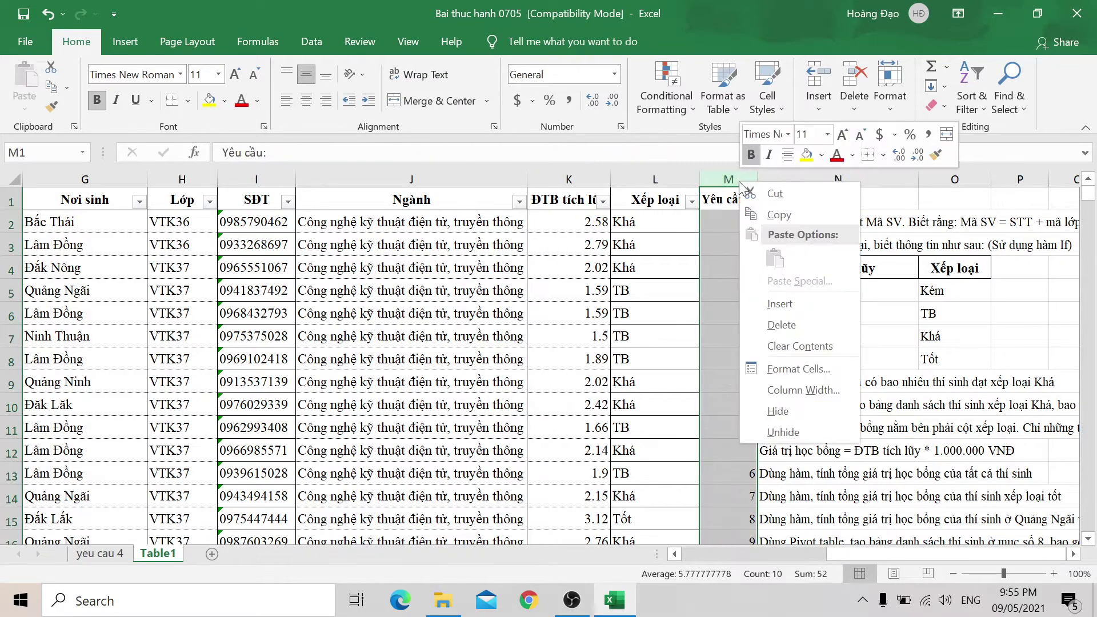
pyautogui.click(790, 303)
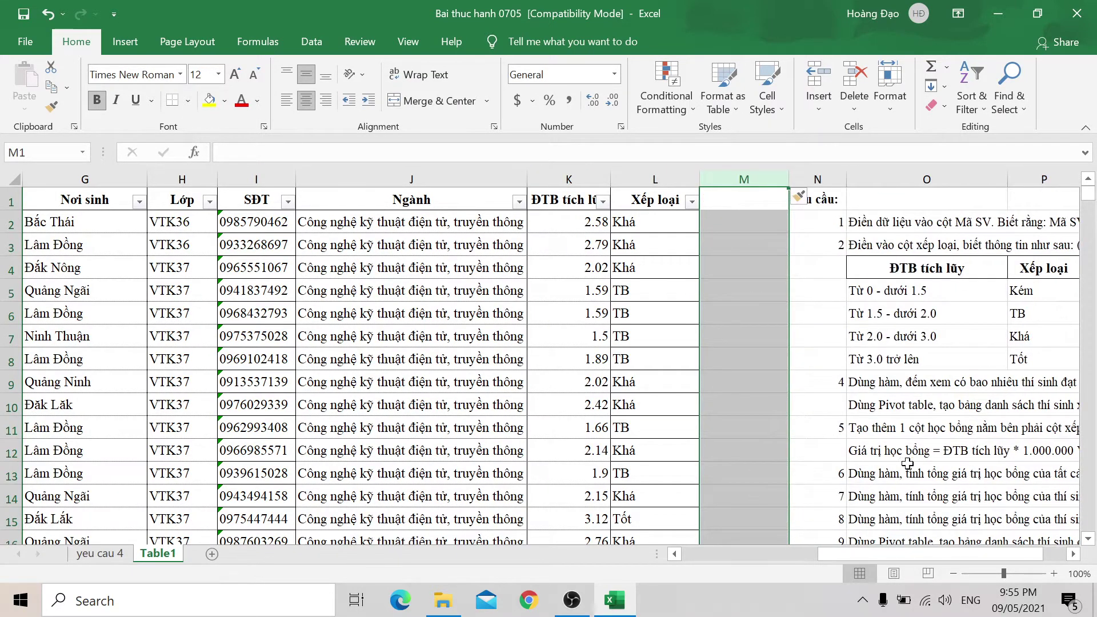
pyautogui.click(881, 457)
pyautogui.moveTo(912, 553); pyautogui.dragTo(958, 553)
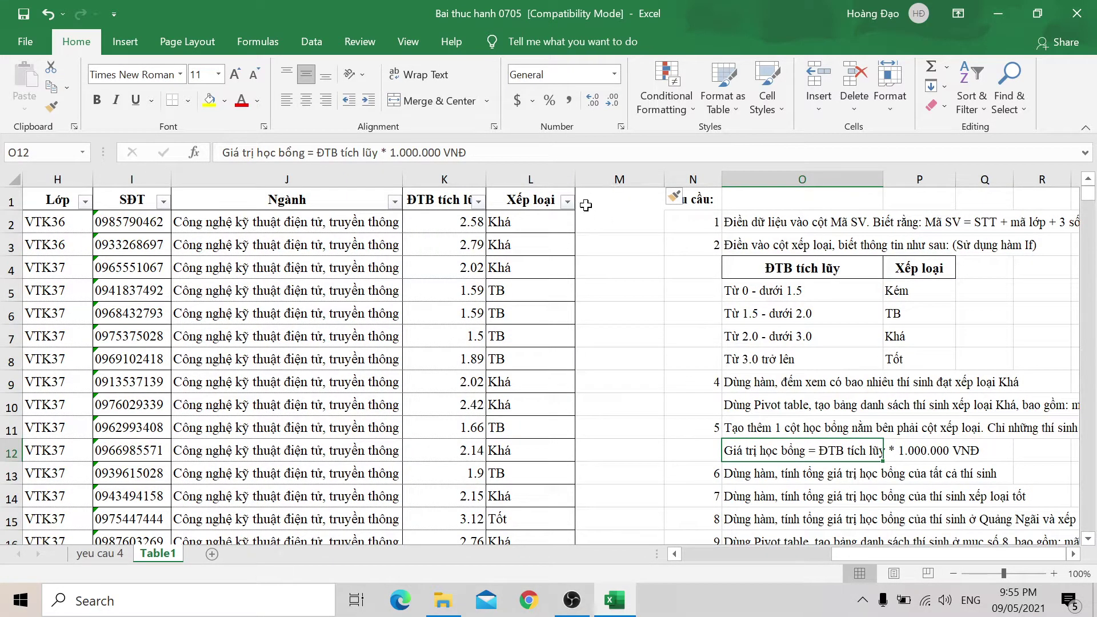
# Step: Copy the formatted Xếp loại header from L1 into M1
pyautogui.click(620, 202)
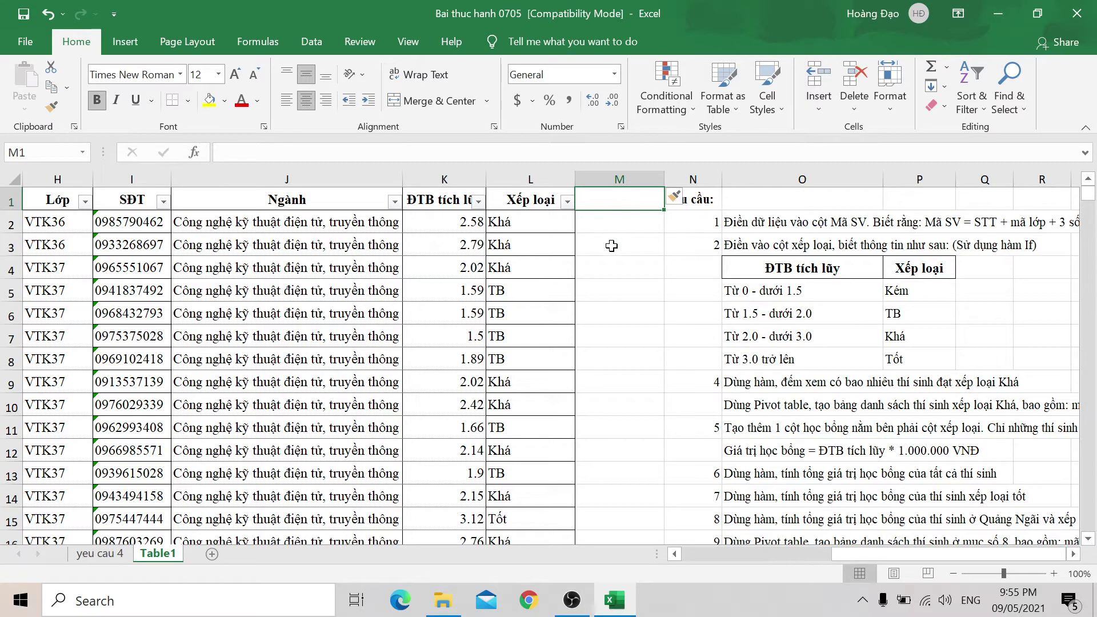
pyautogui.doubleClick(557, 203)
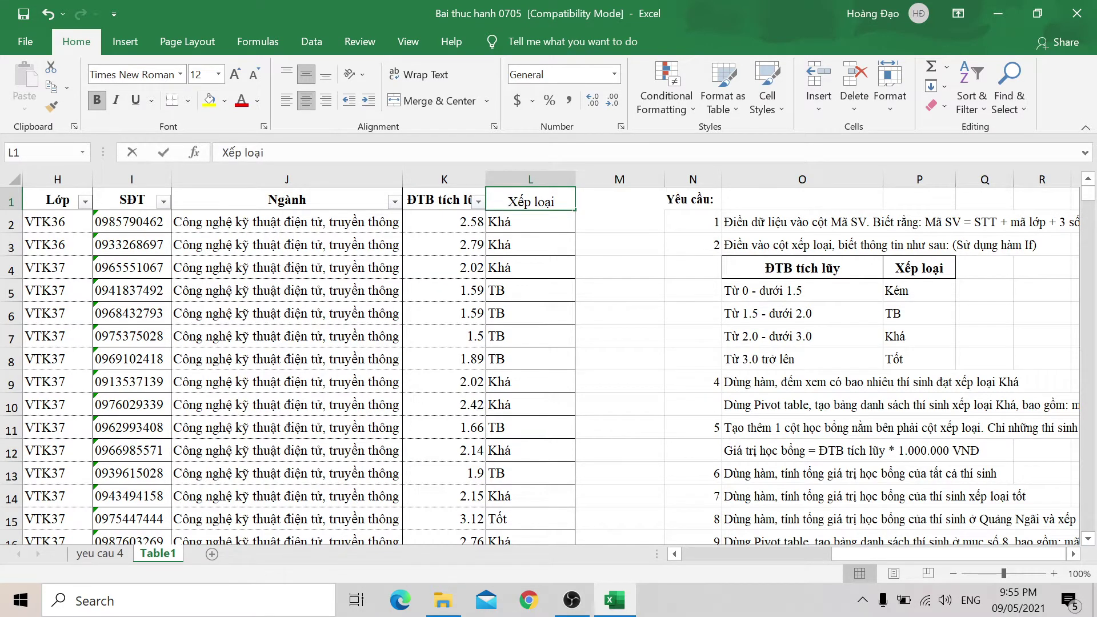
pyautogui.click(514, 268)
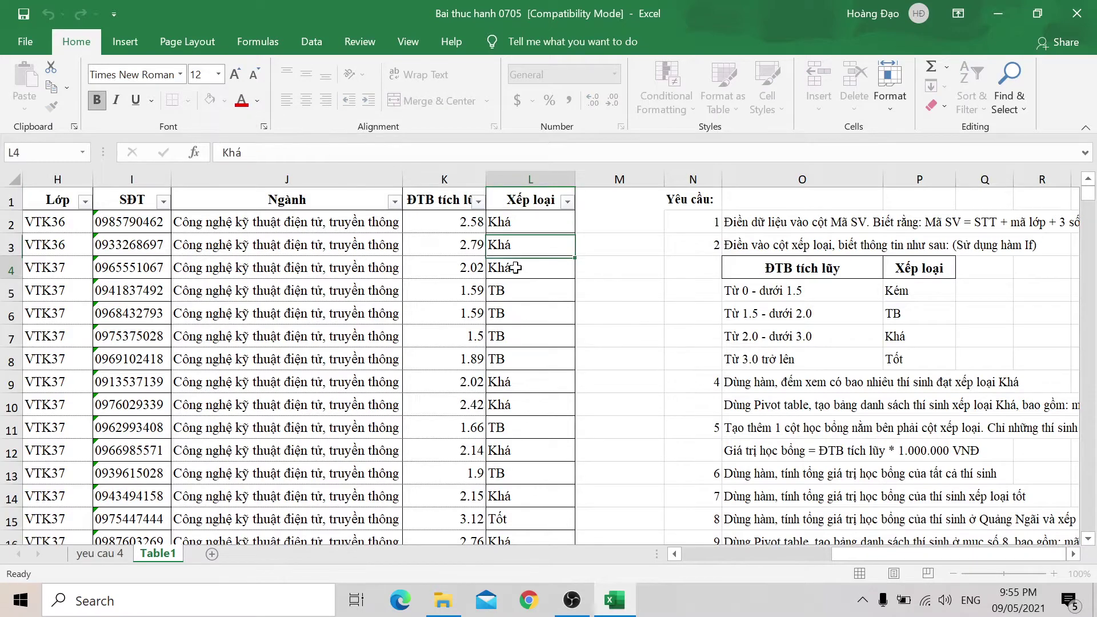
pyautogui.click(526, 201)
pyautogui.hotkey('ctrl', 'c')
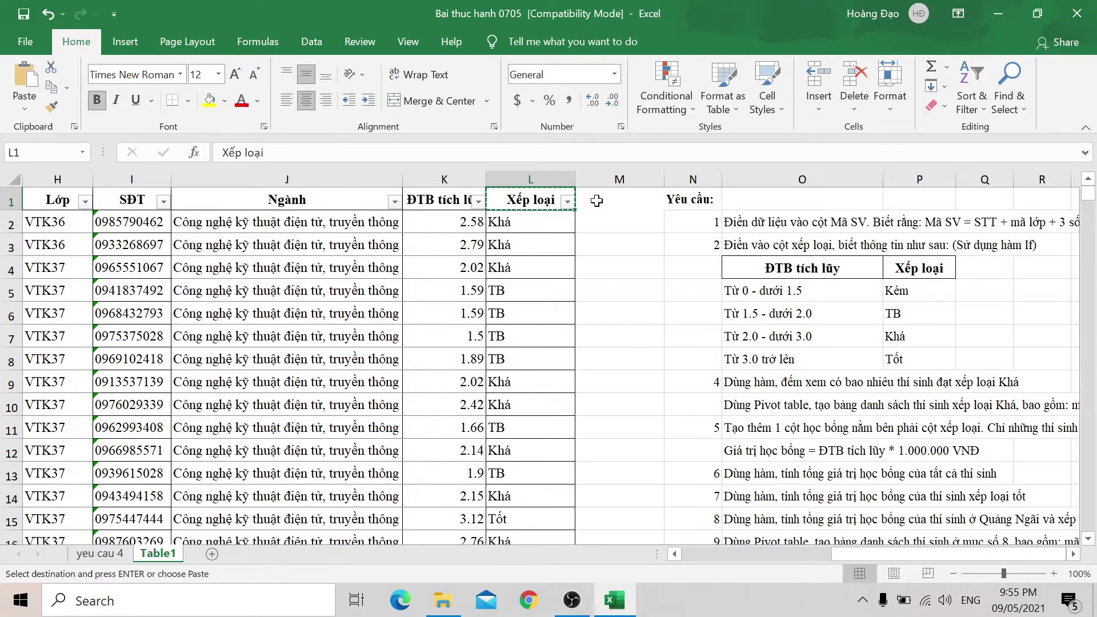
pyautogui.click(623, 201)
pyautogui.hotkey('ctrl', 'v')
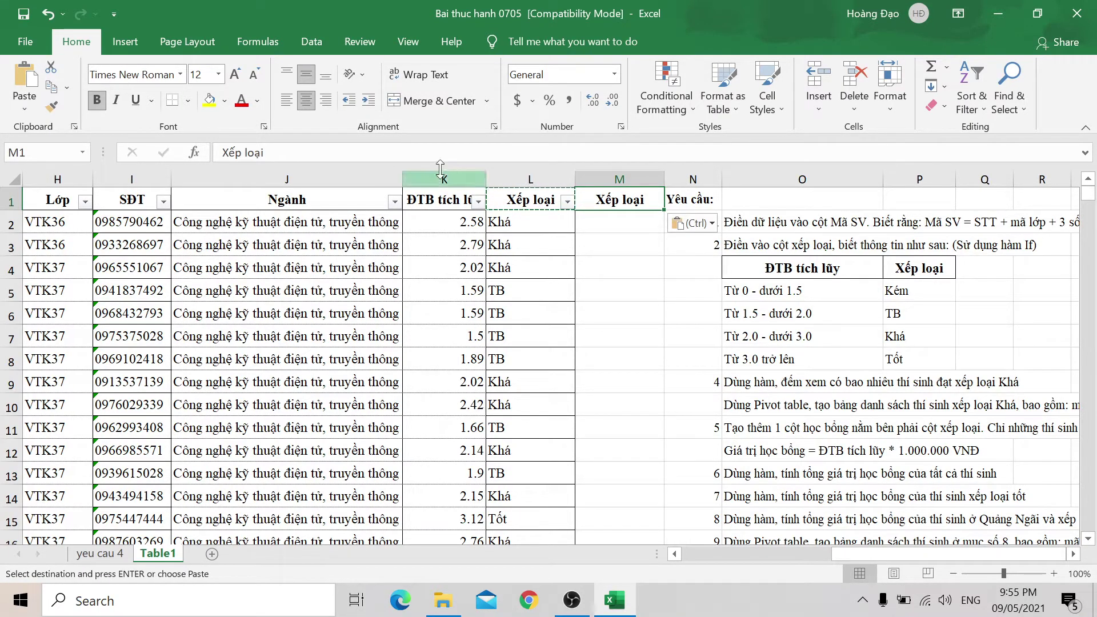
# Step: Rename the M1 header to 'Học bổng(VNĐ)' and widen column M to fit it
pyautogui.click(284, 153)
pyautogui.press('BackSpace')
pyautogui.press('BackSpace')
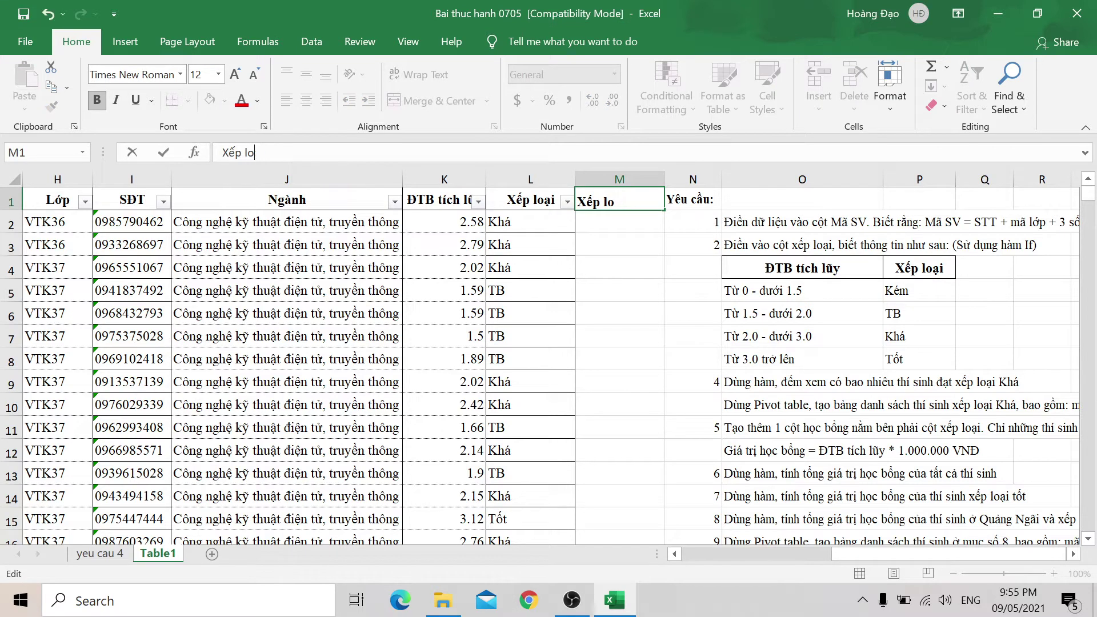
pyautogui.write('H')
pyautogui.press('BackSpace')
pyautogui.write('ông')
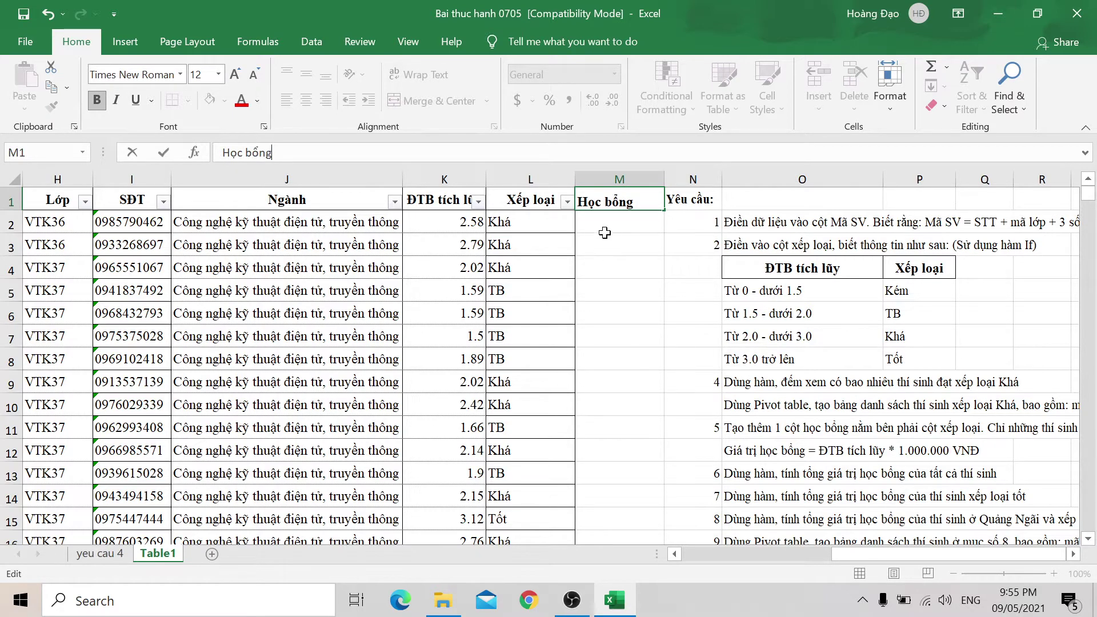
pyautogui.click(604, 228)
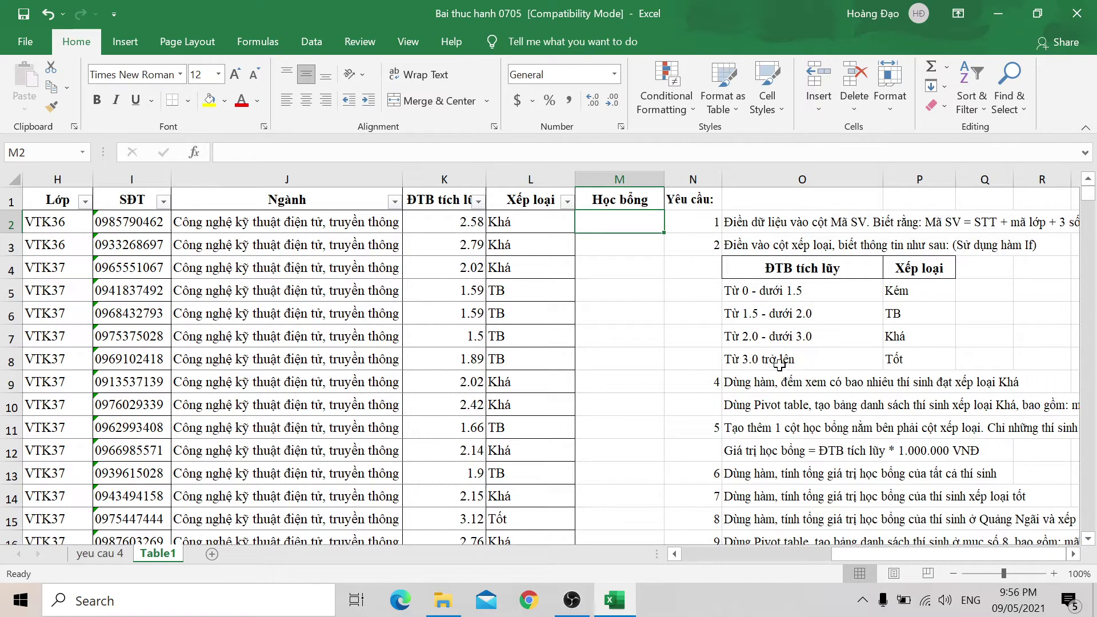
pyautogui.click(614, 206)
pyautogui.click(350, 149)
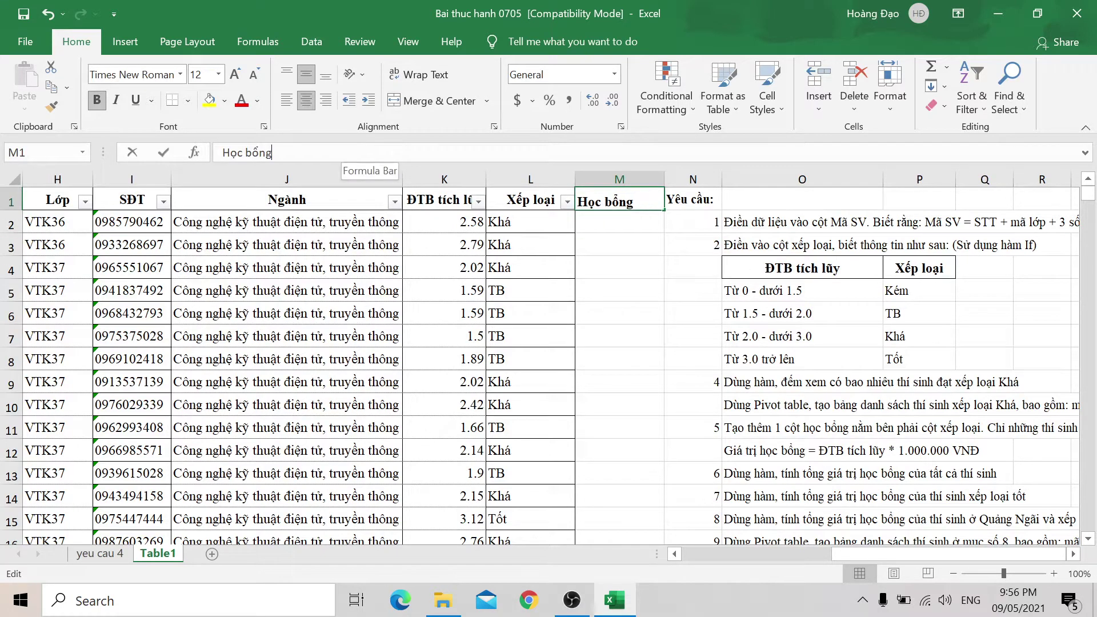
pyautogui.write('(')
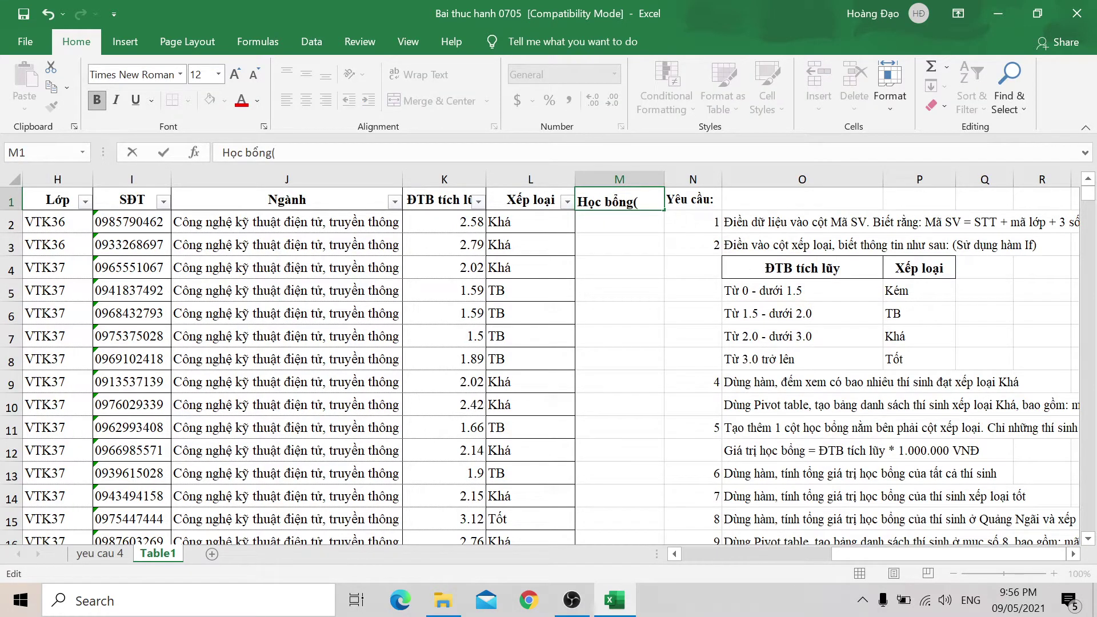
pyautogui.write('VND')
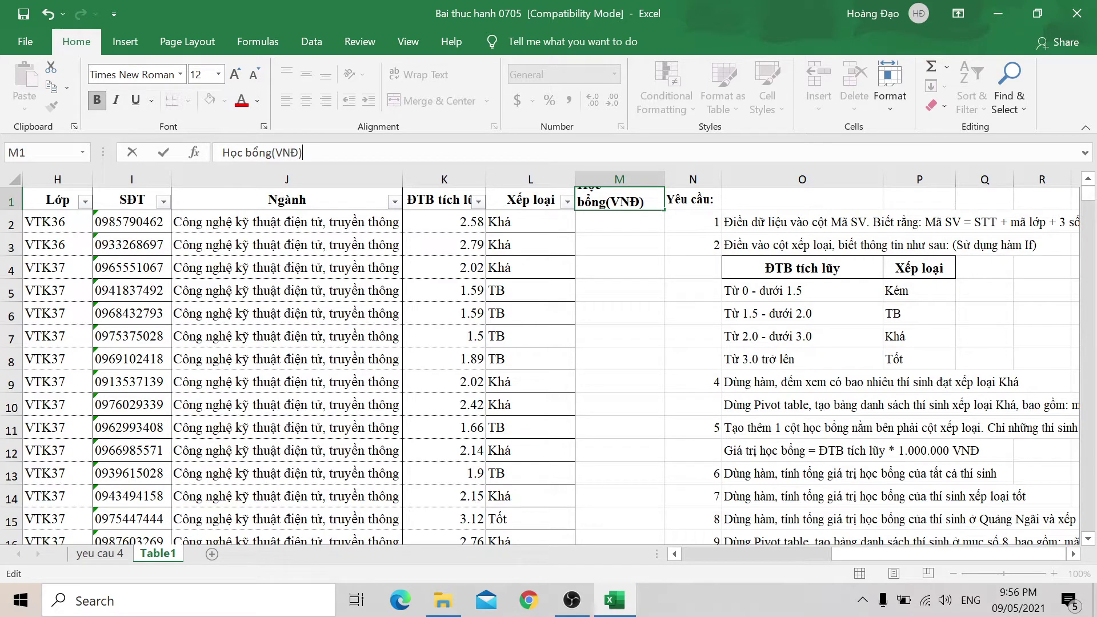
pyautogui.click(634, 221)
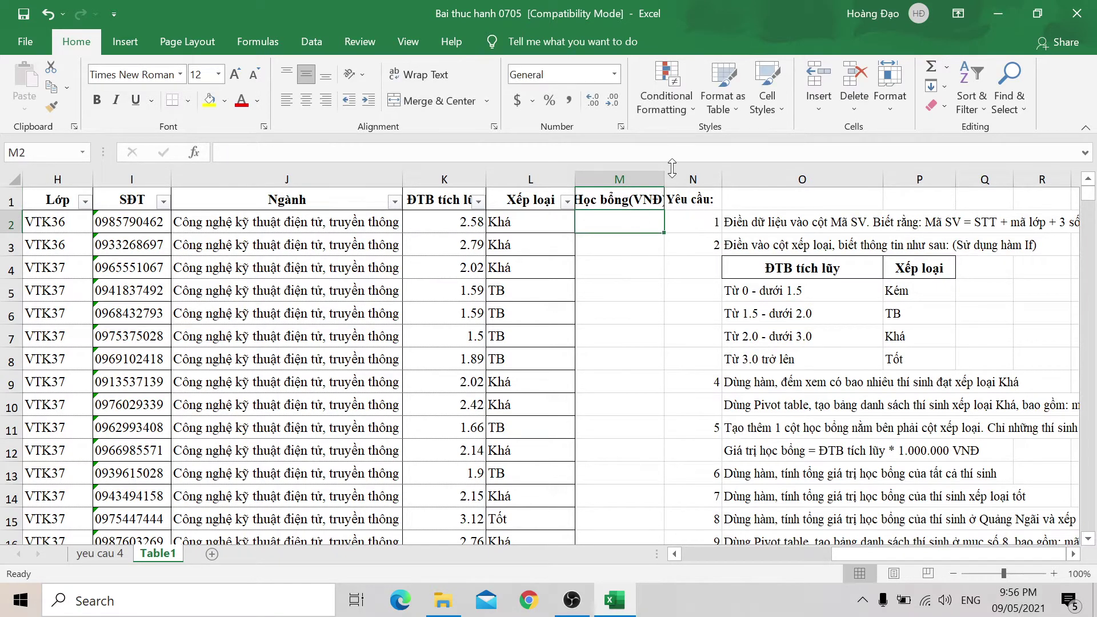
pyautogui.moveTo(663, 179); pyautogui.dragTo(675, 180)
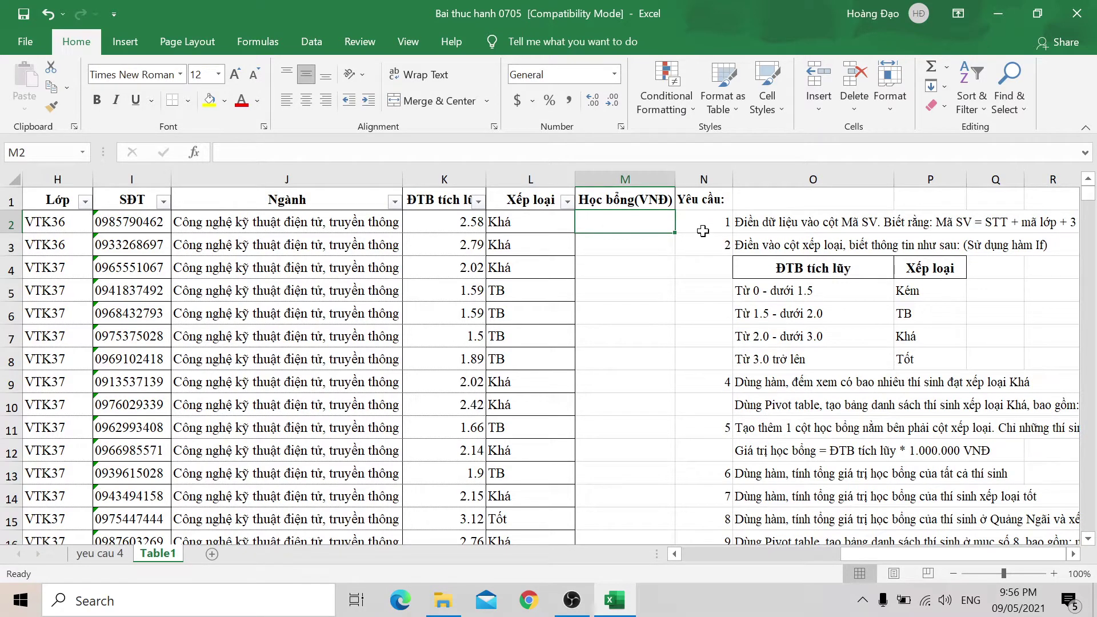
# Step: Enter =K2*1000000 in M2 and fill it down column M to row 550
pyautogui.write('=')
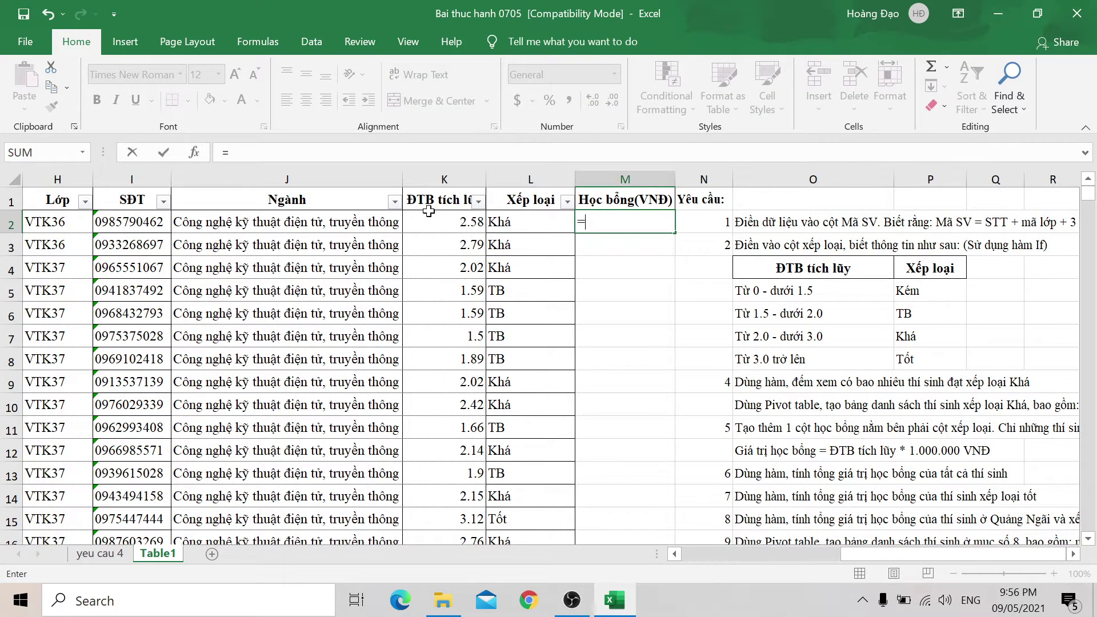
pyautogui.click(424, 221)
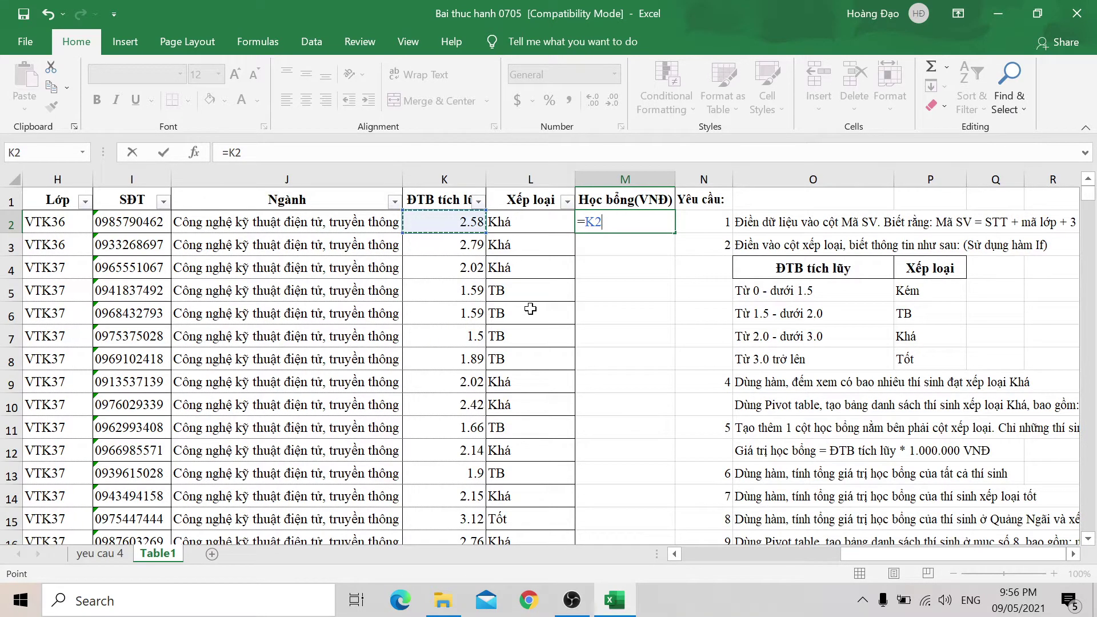
pyautogui.write('*')
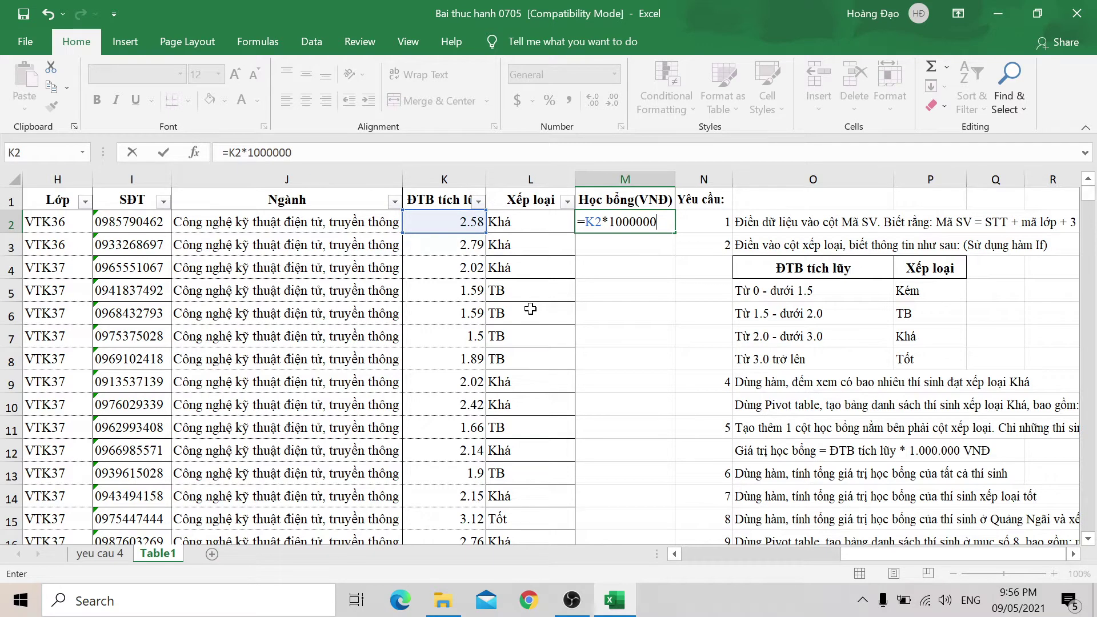
pyautogui.press('Return')
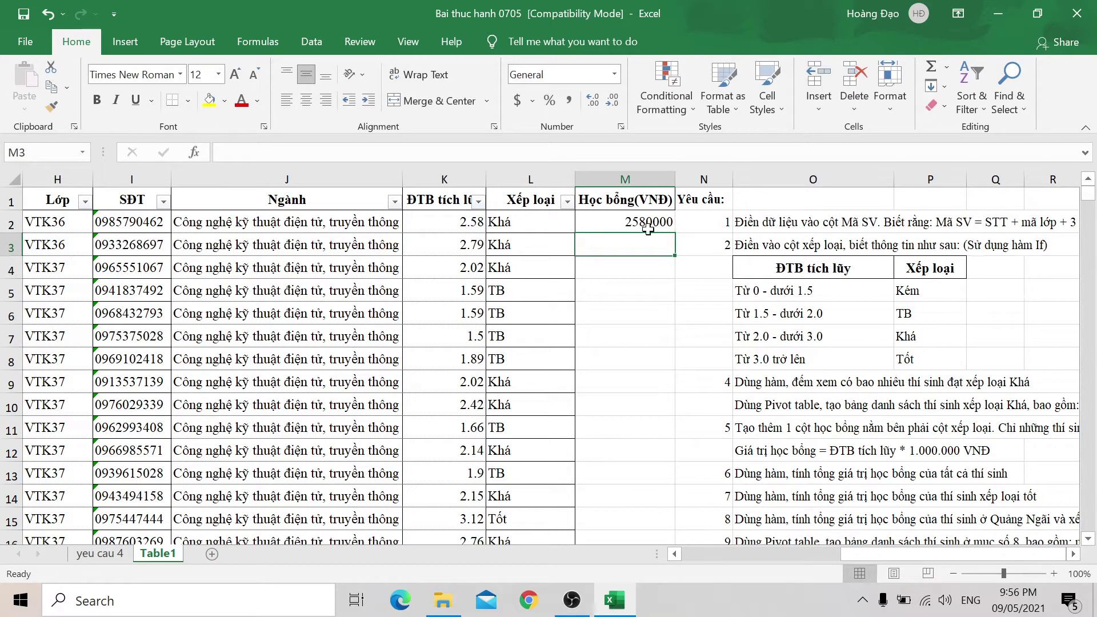
pyautogui.click(660, 223)
pyautogui.doubleClick(675, 233)
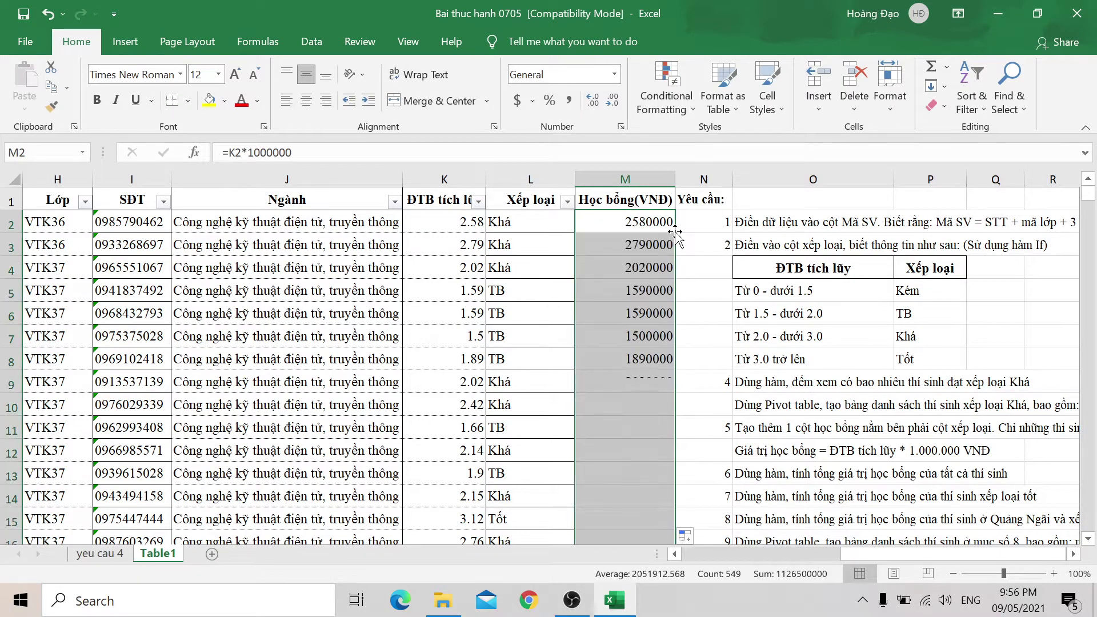
pyautogui.click(655, 218)
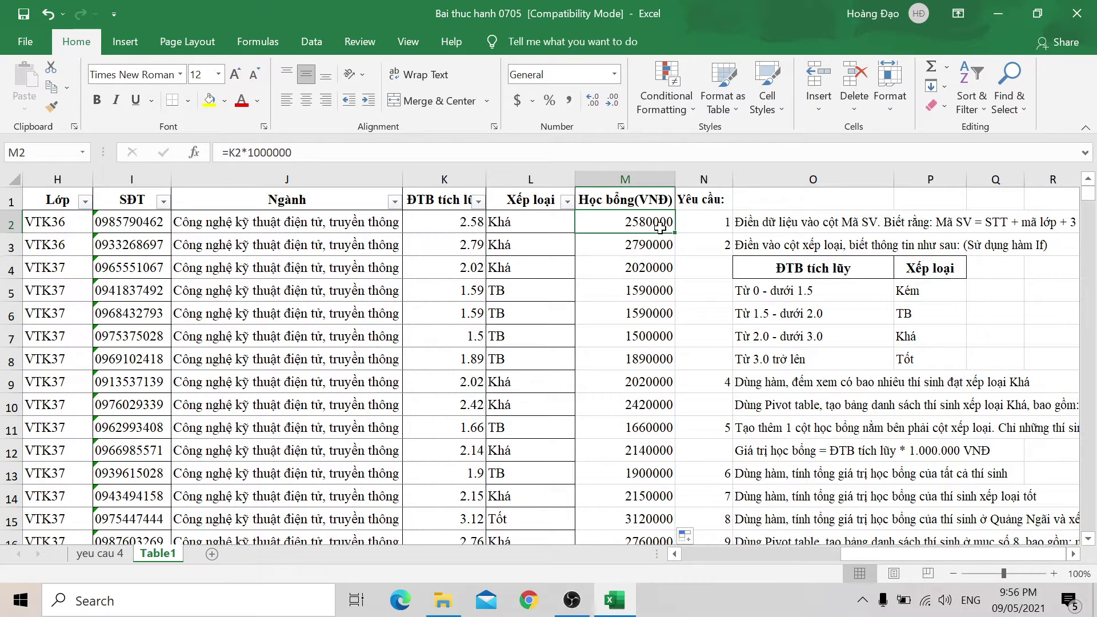
pyautogui.hotkey('ctrl', 'shift', 'Down')
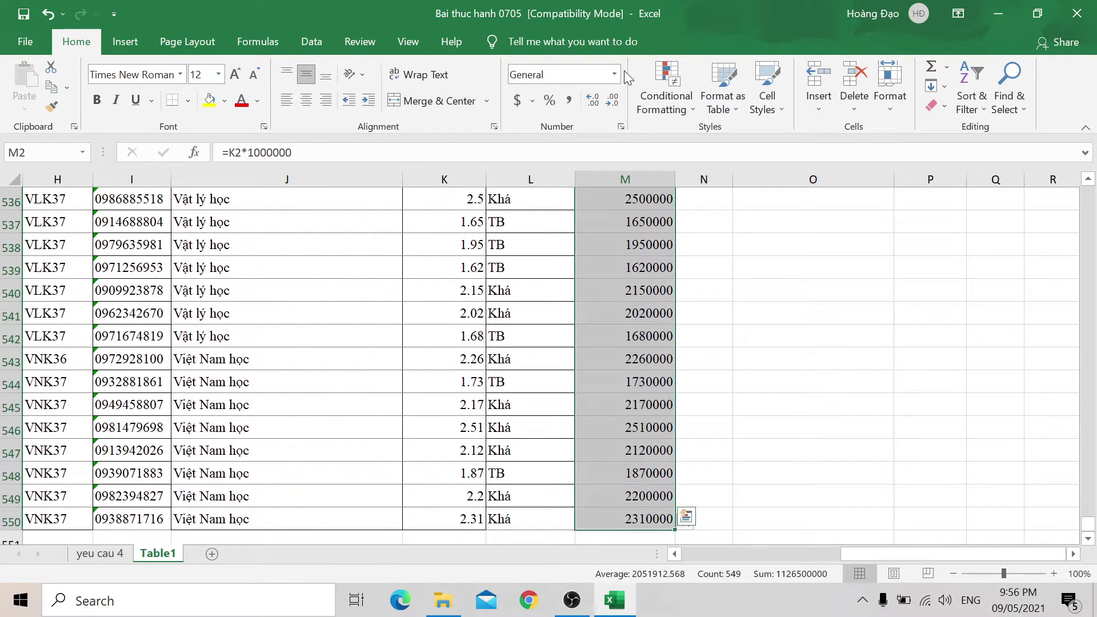
# Step: Format M2:M550 as Currency, showing amounts like $2,580,000.00
pyautogui.click(614, 75)
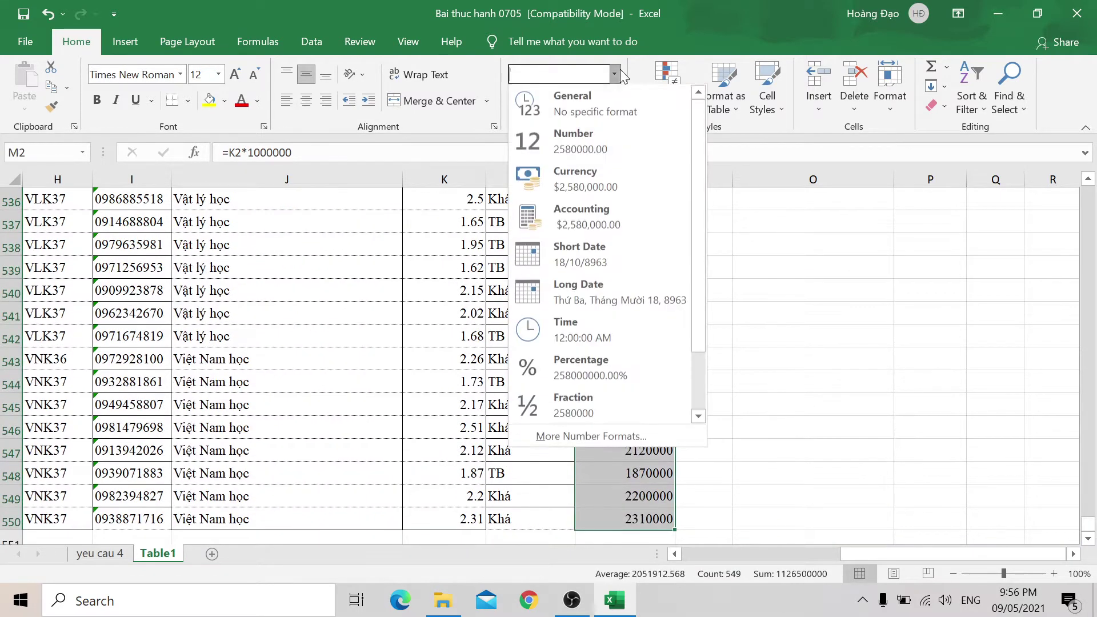
pyautogui.click(608, 176)
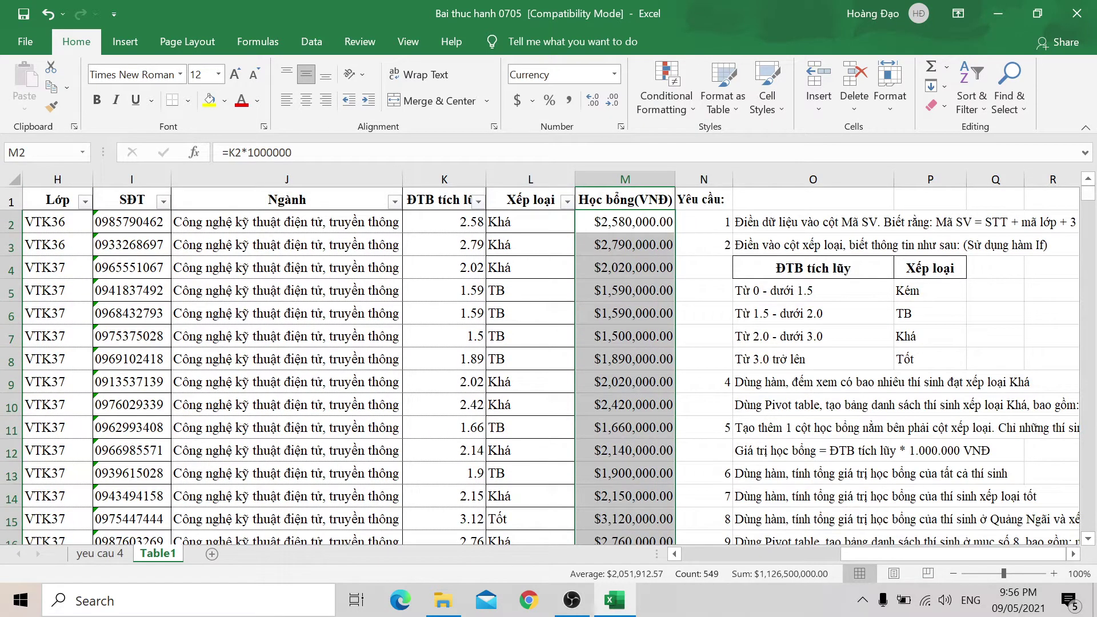
pyautogui.click(613, 75)
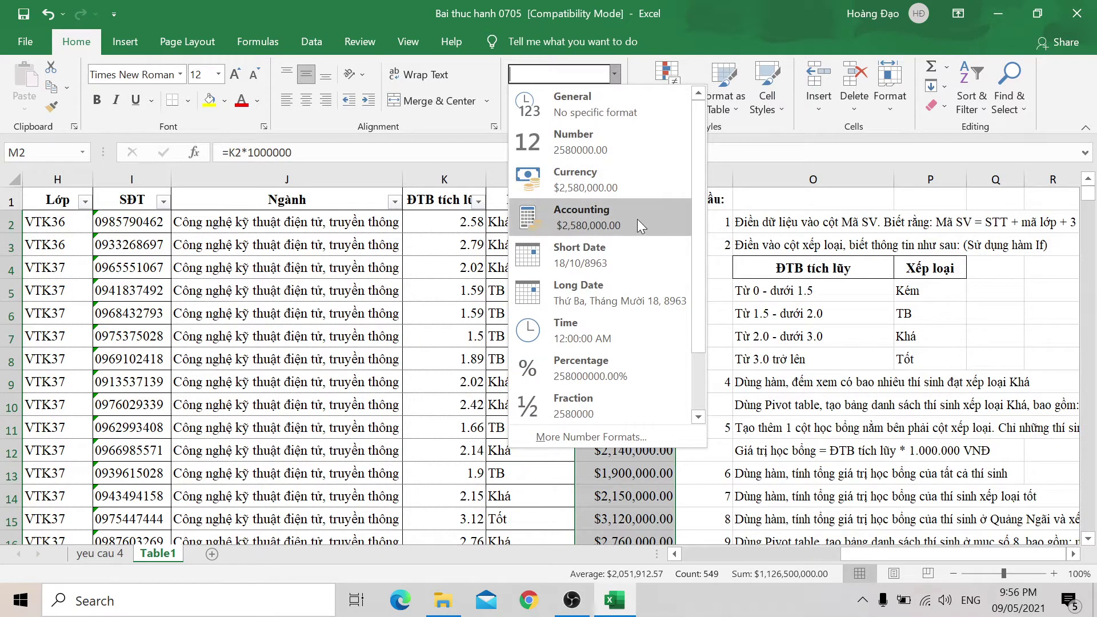
pyautogui.scroll(-2, 640, 224)
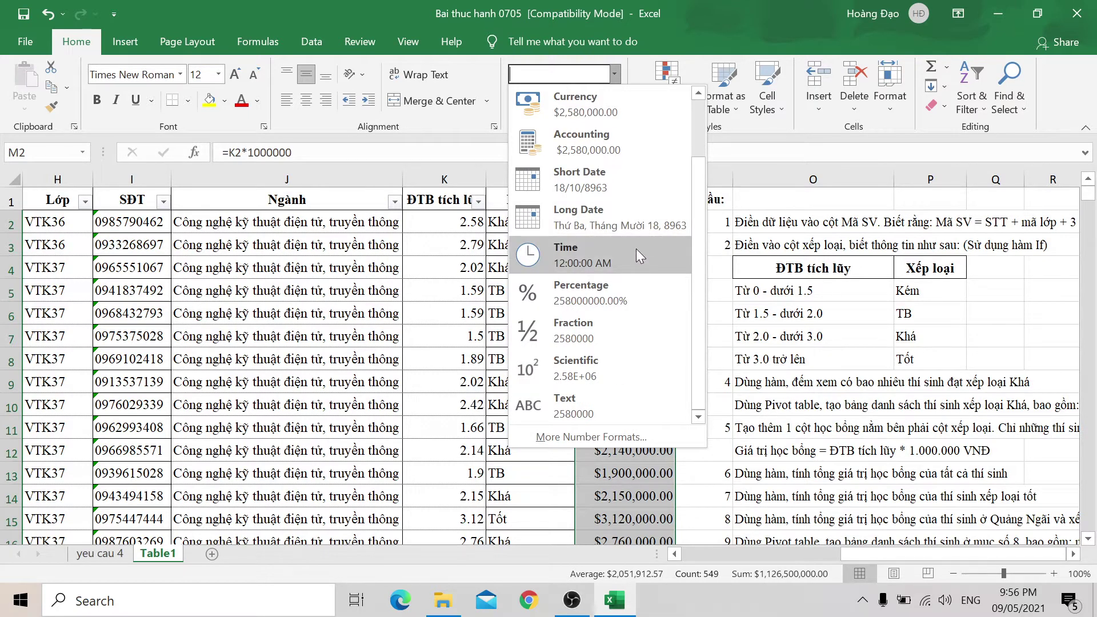
pyautogui.scroll(2, 636, 249)
pyautogui.click(610, 70)
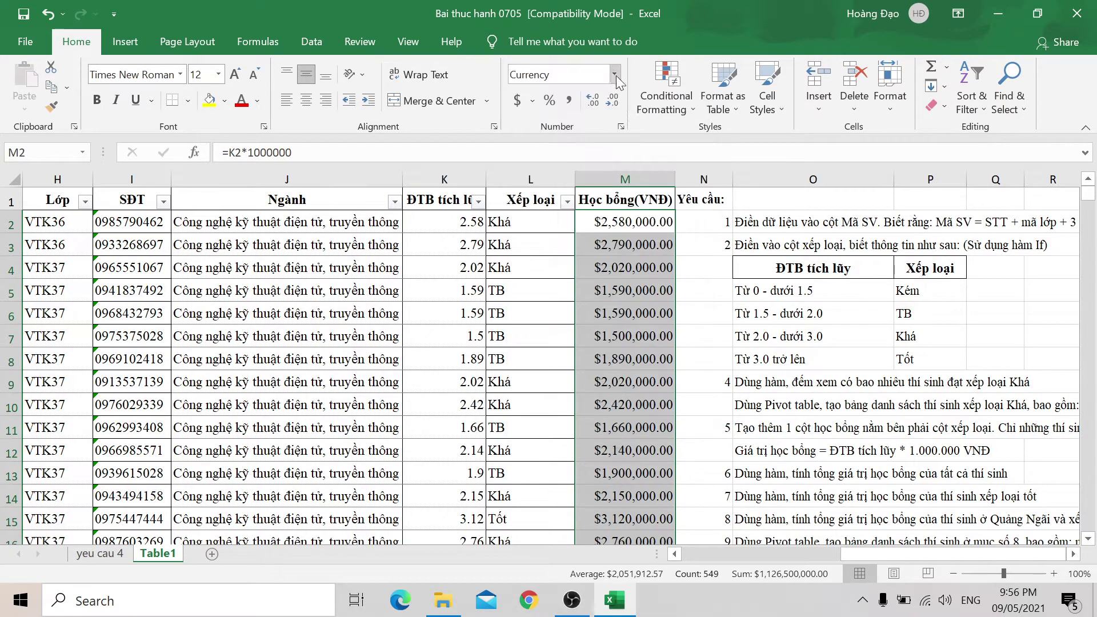
pyautogui.click(644, 220)
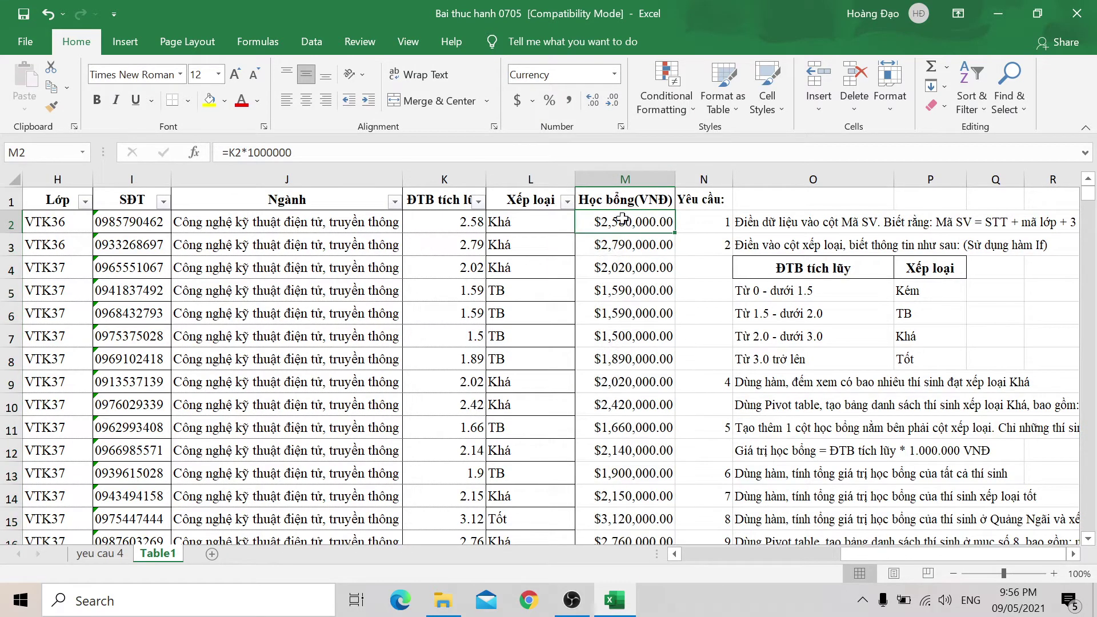
pyautogui.click(652, 247)
pyautogui.click(639, 228)
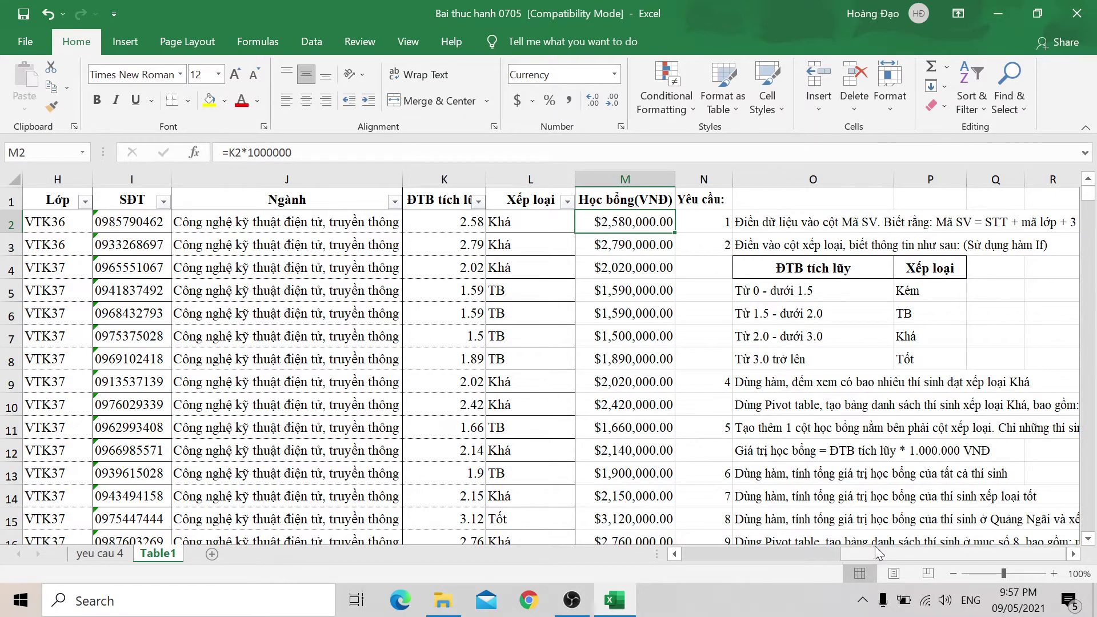
pyautogui.scroll(-1, 852, 499)
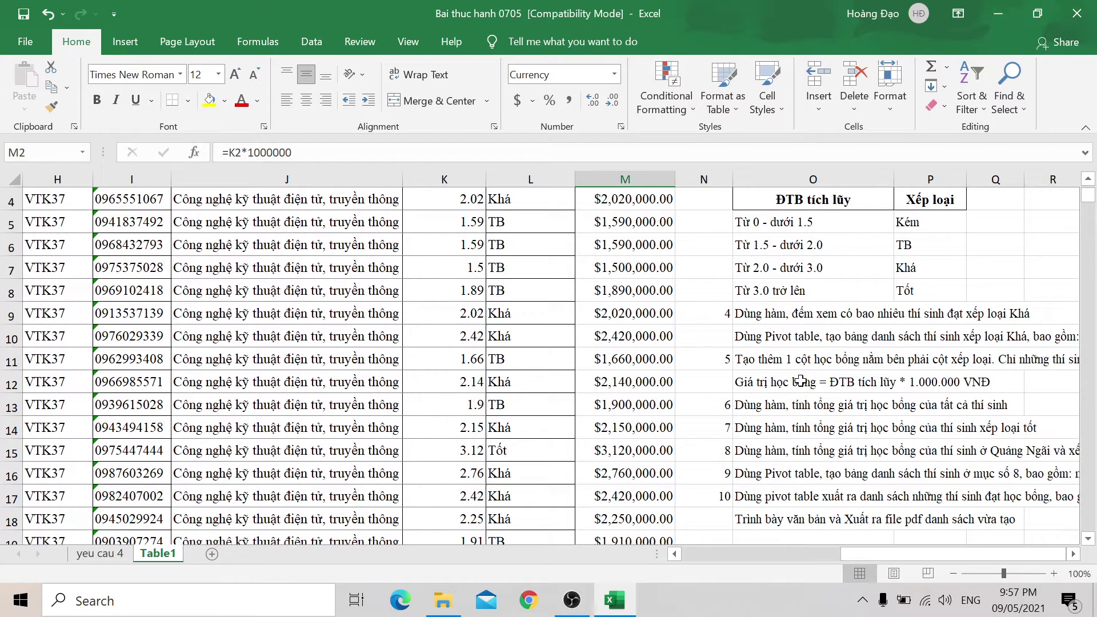
pyautogui.click(781, 383)
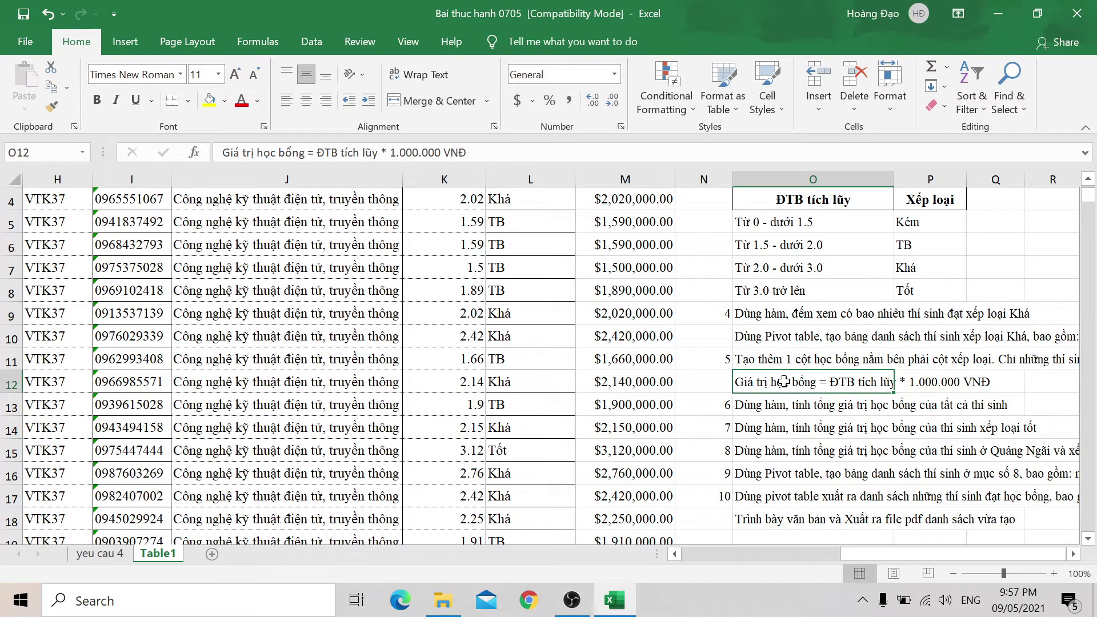
pyautogui.click(753, 412)
pyautogui.scroll(-1, 854, 385)
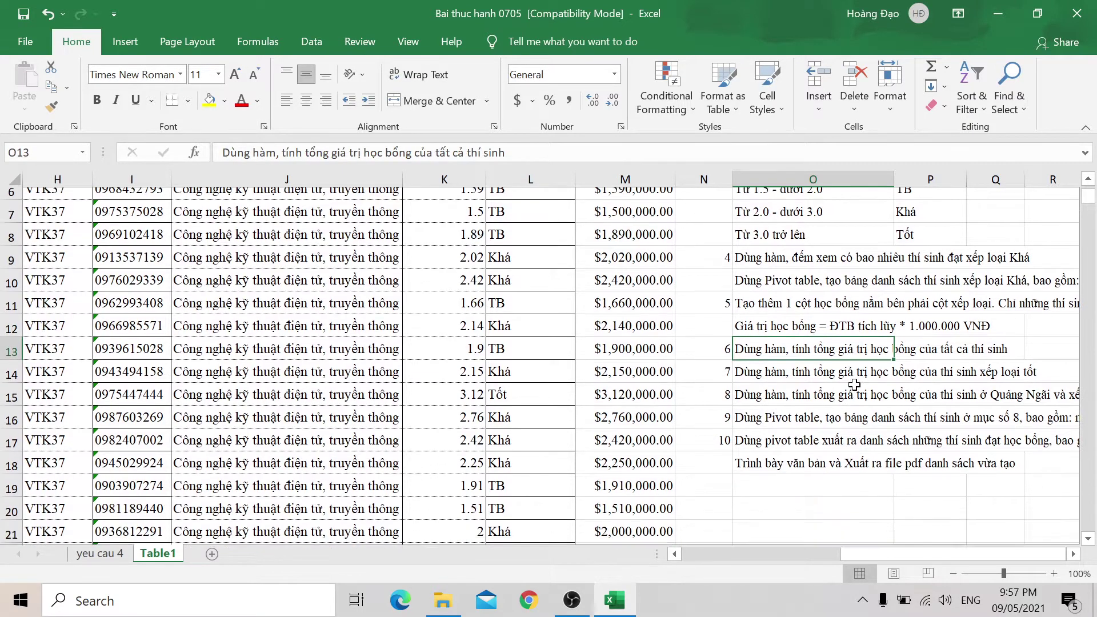
pyautogui.scroll(-1, 854, 384)
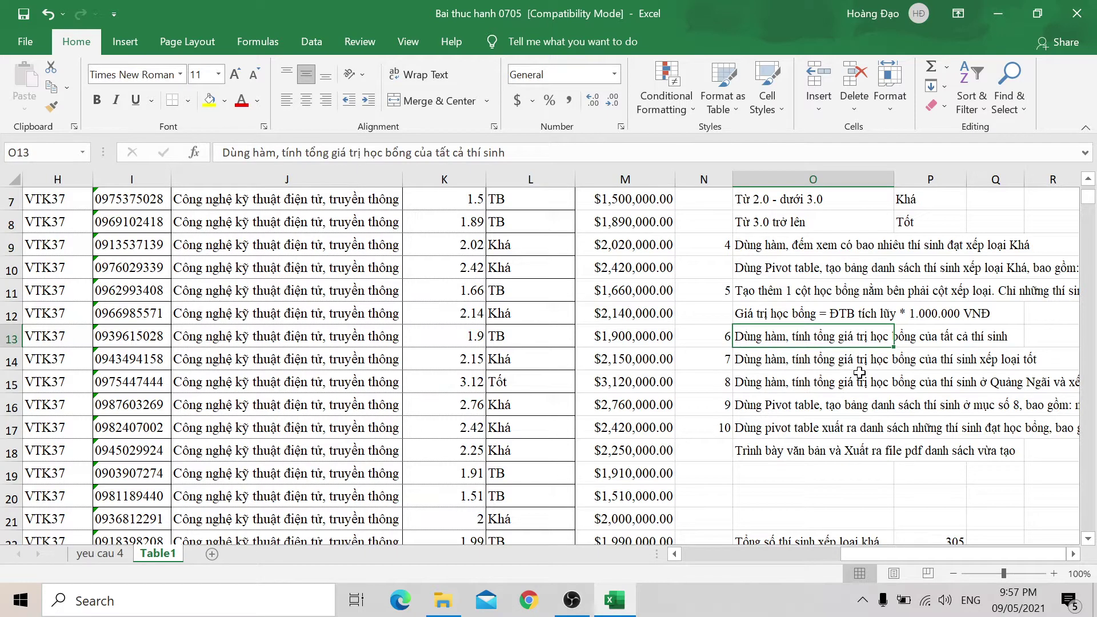
pyautogui.scroll(-1, 859, 372)
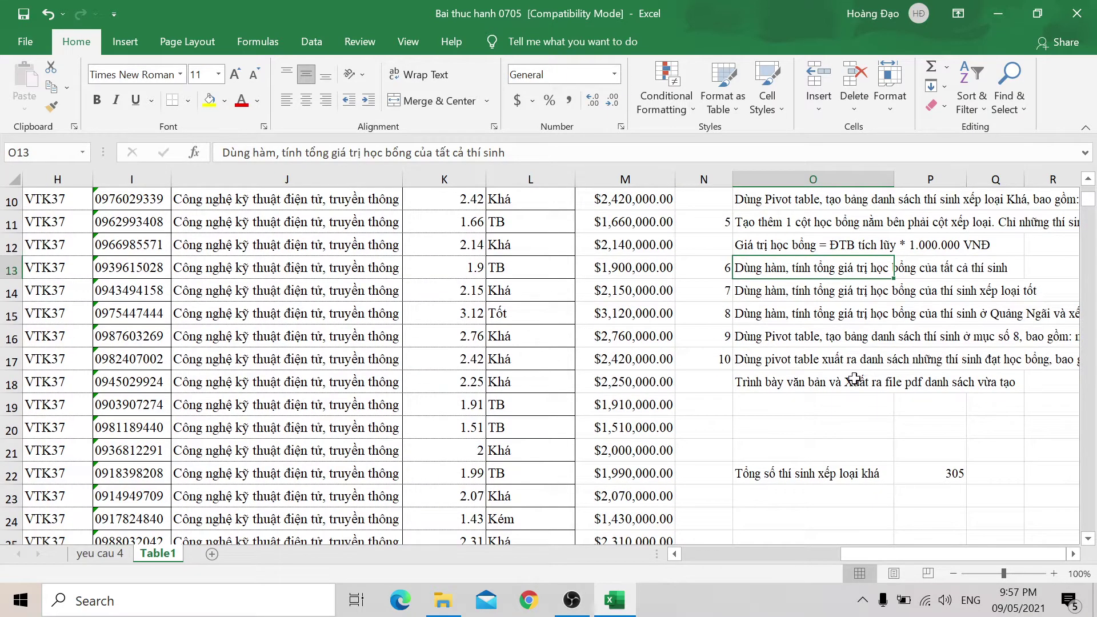
pyautogui.scroll(3, 854, 378)
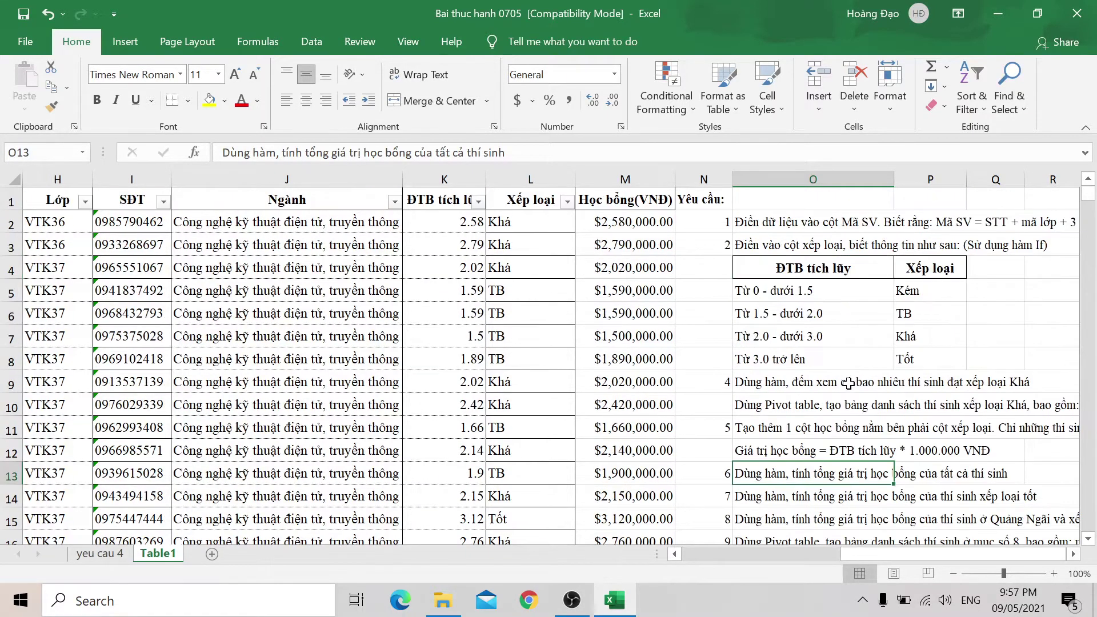
pyautogui.click(772, 397)
pyautogui.click(791, 383)
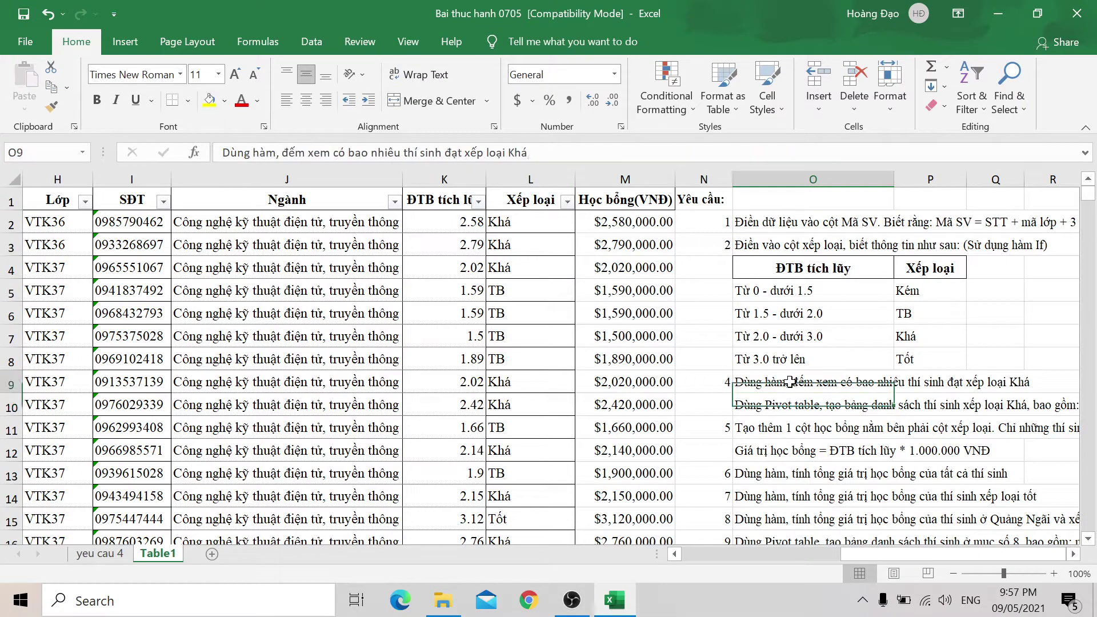
pyautogui.click(619, 225)
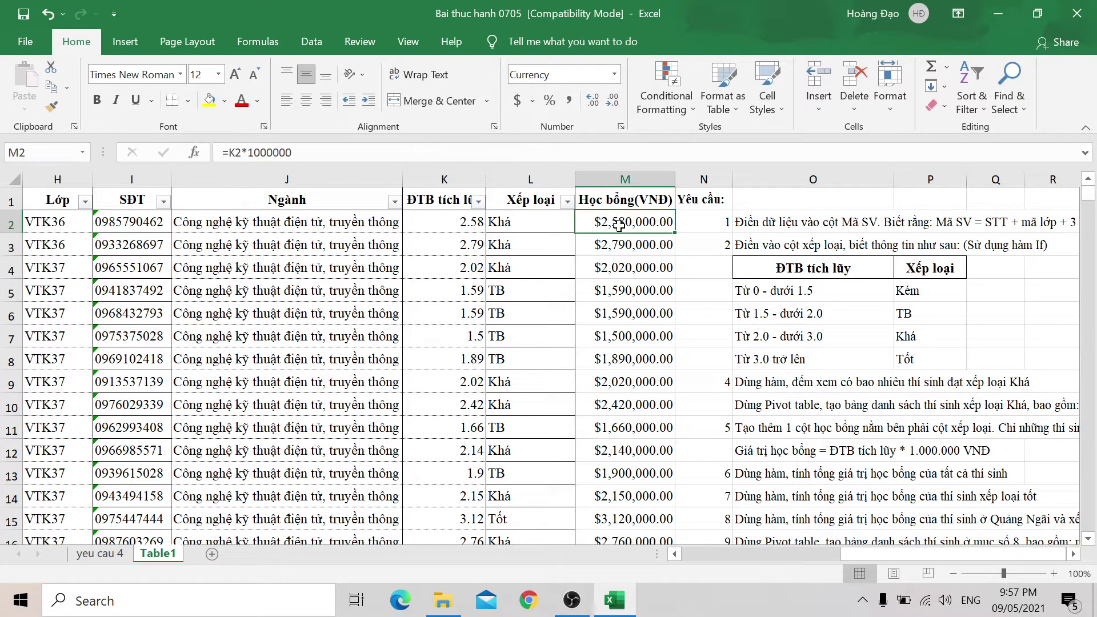
# Step: Clear M2's old scholarship formula and leave the cells below it empty
pyautogui.press('F2')
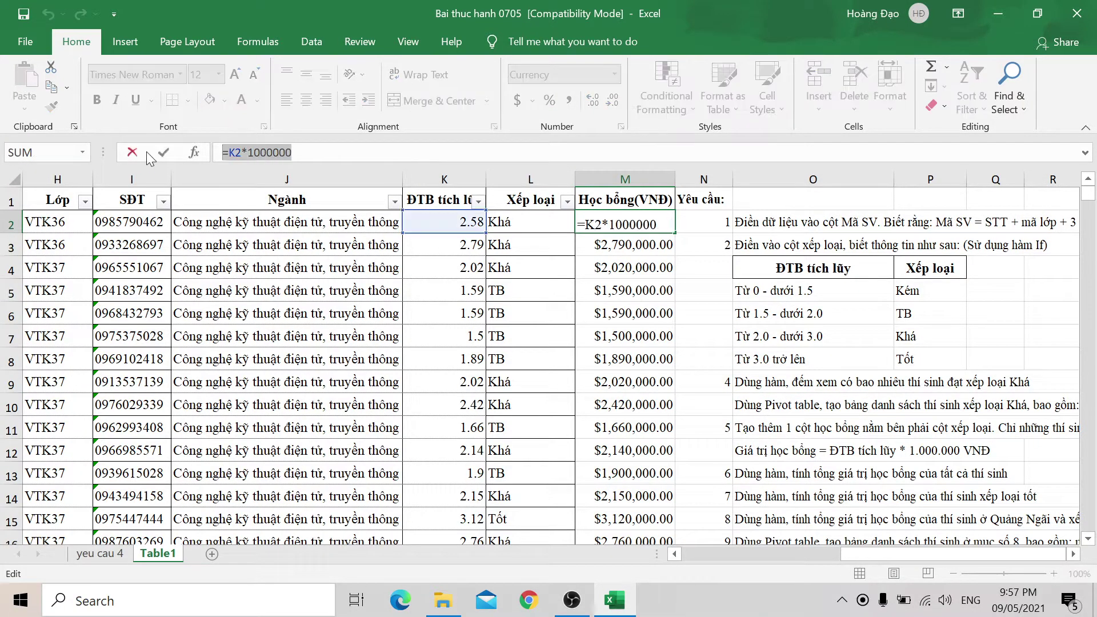
pyautogui.press('BackSpace')
pyautogui.press('Return')
pyautogui.click(642, 226)
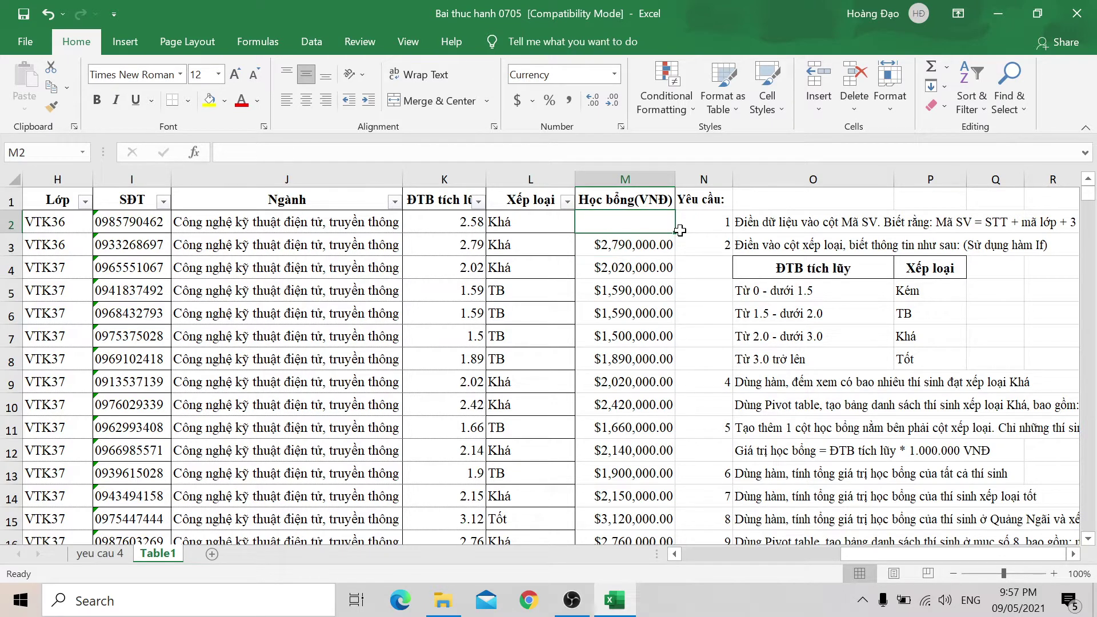
pyautogui.moveTo(680, 230); pyautogui.dragTo(680, 245)
pyautogui.doubleClick(675, 232)
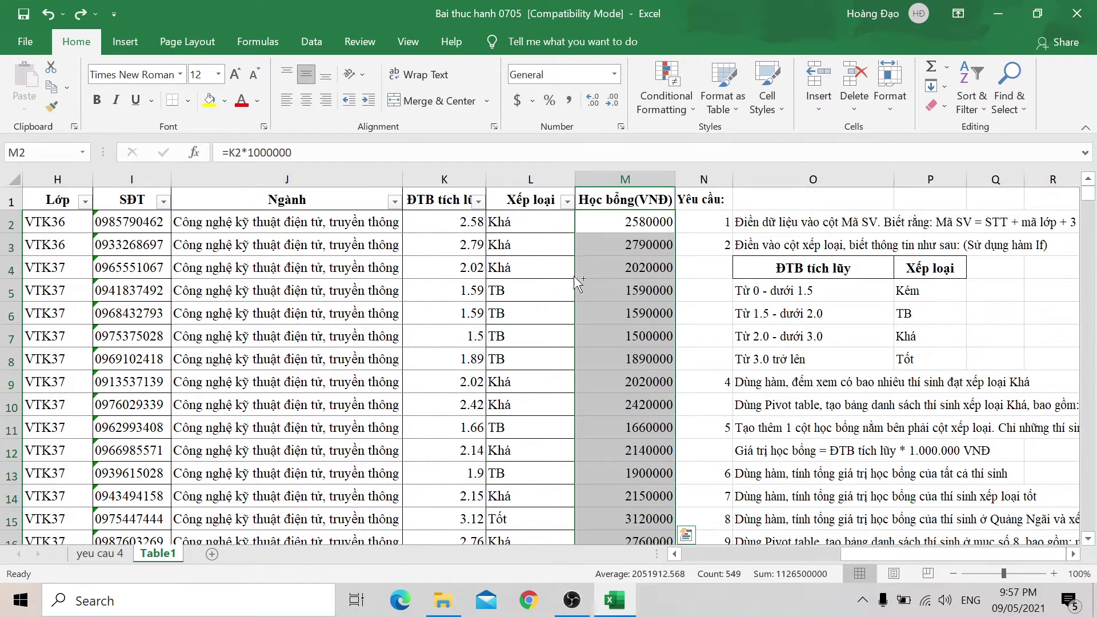
pyautogui.hotkey('ctrl', 'z')
pyautogui.hotkey('ctrl', 'z')
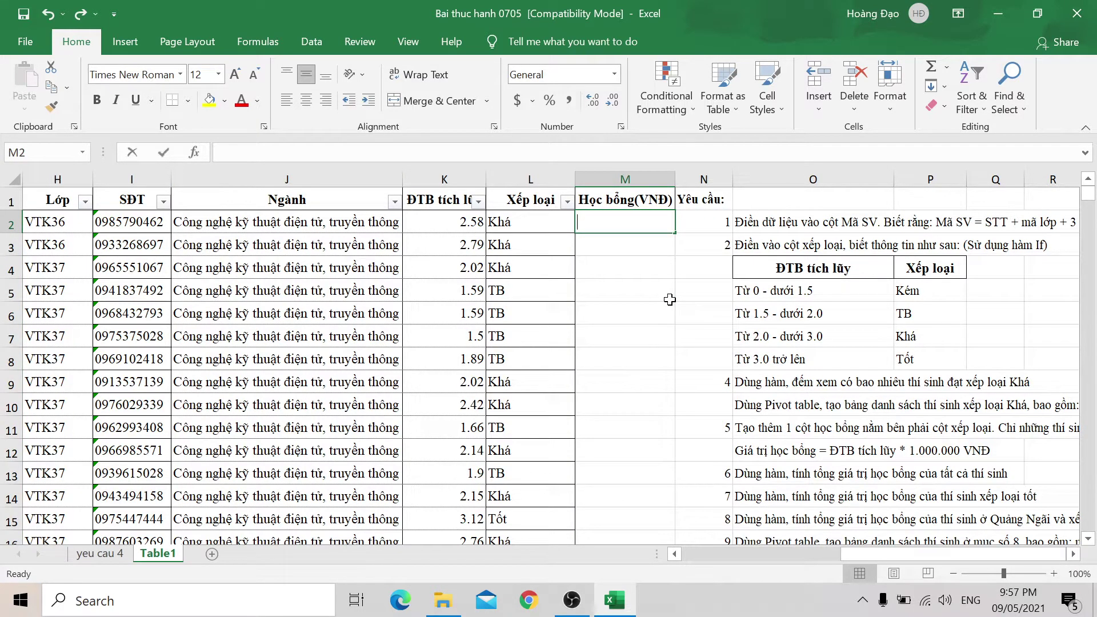
# Step: Enter =IF(K2>=2,K2*1000000,0) in M2 so only ĐTB of at least 2 earns a scholarship
pyautogui.write('=IF(')
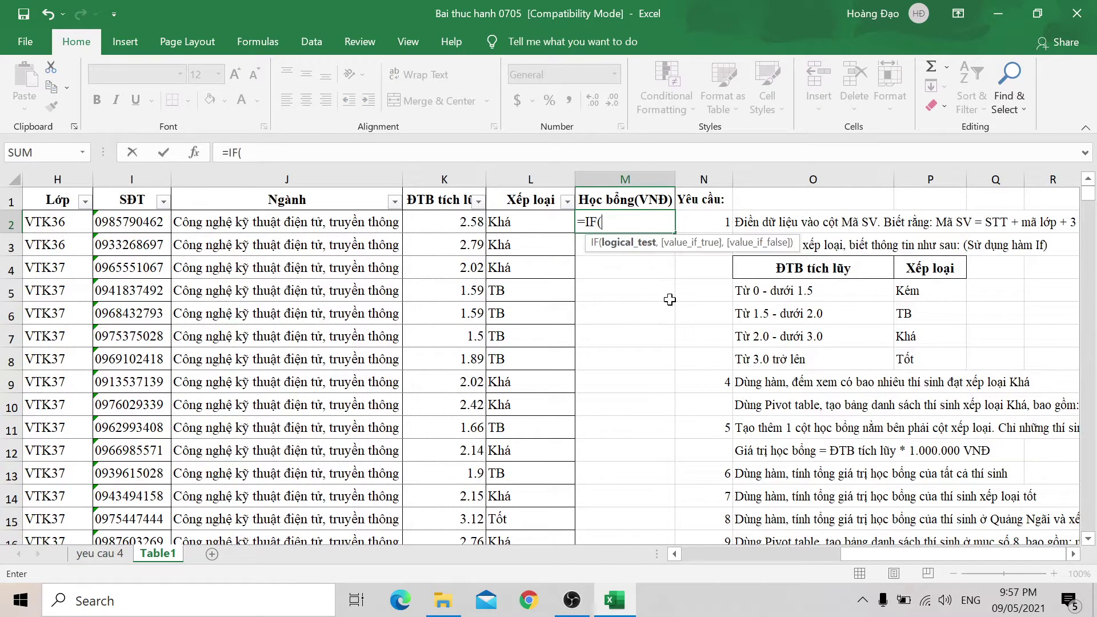
pyautogui.click(521, 223)
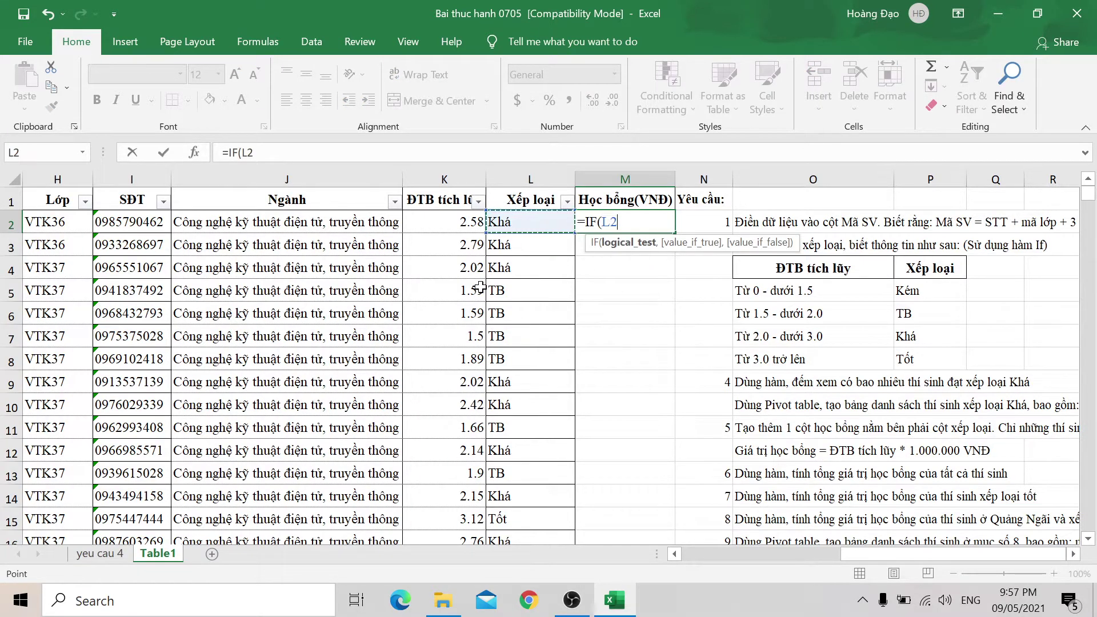
pyautogui.write('="K')
pyautogui.write('há')
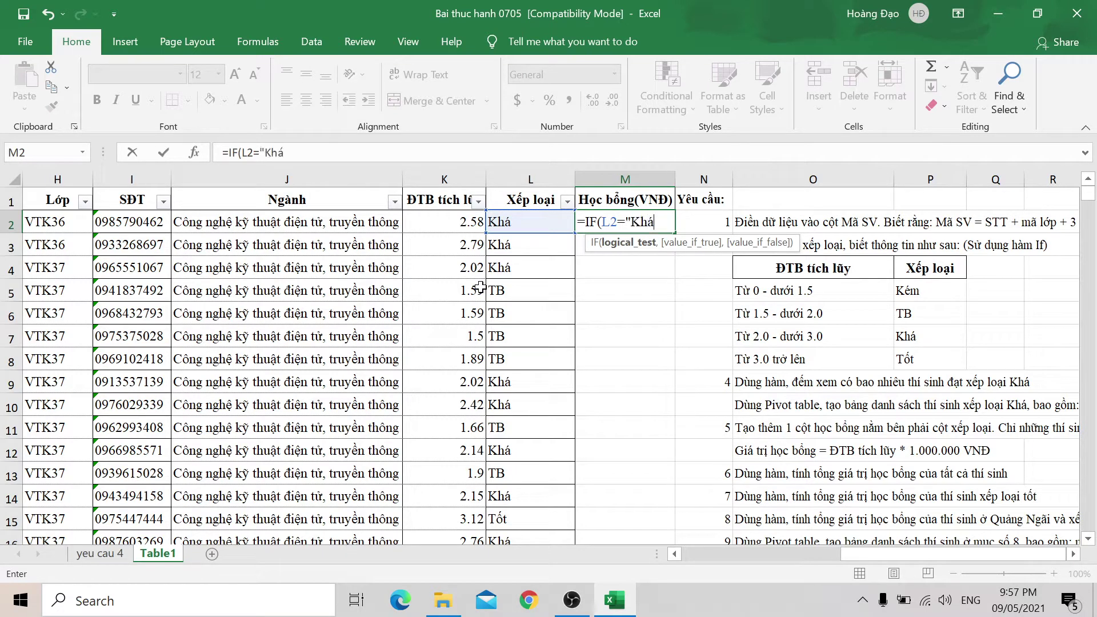
pyautogui.write('",')
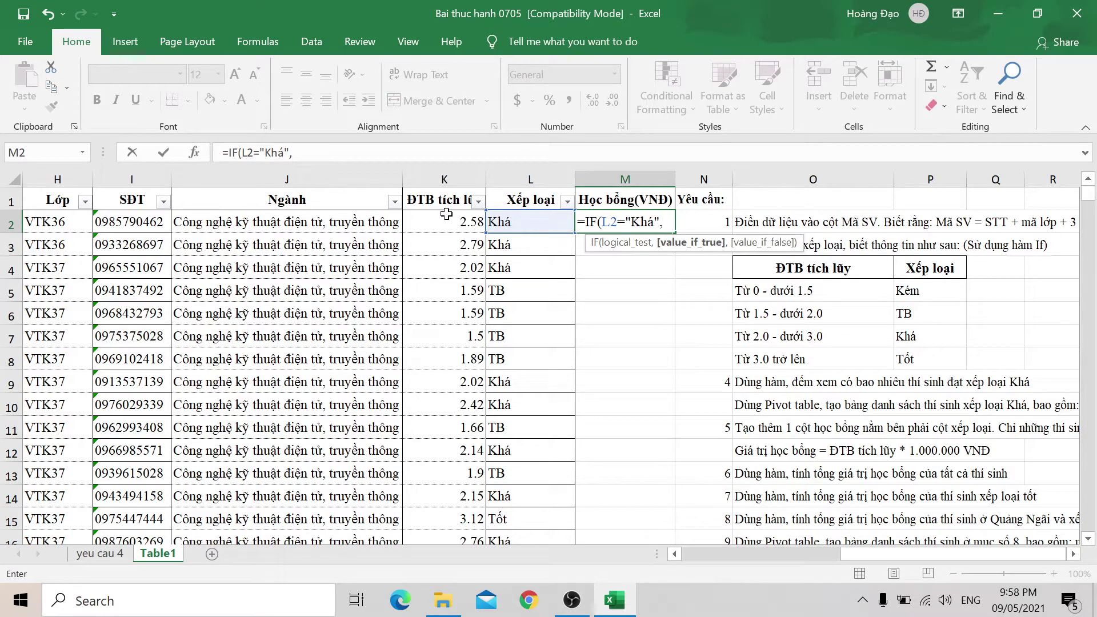
pyautogui.press('BackSpace')
pyautogui.press('BackSpace')
pyautogui.press('BackSpace')
pyautogui.press('BackSpace')
pyautogui.press('BackSpace')
pyautogui.press('BackSpace')
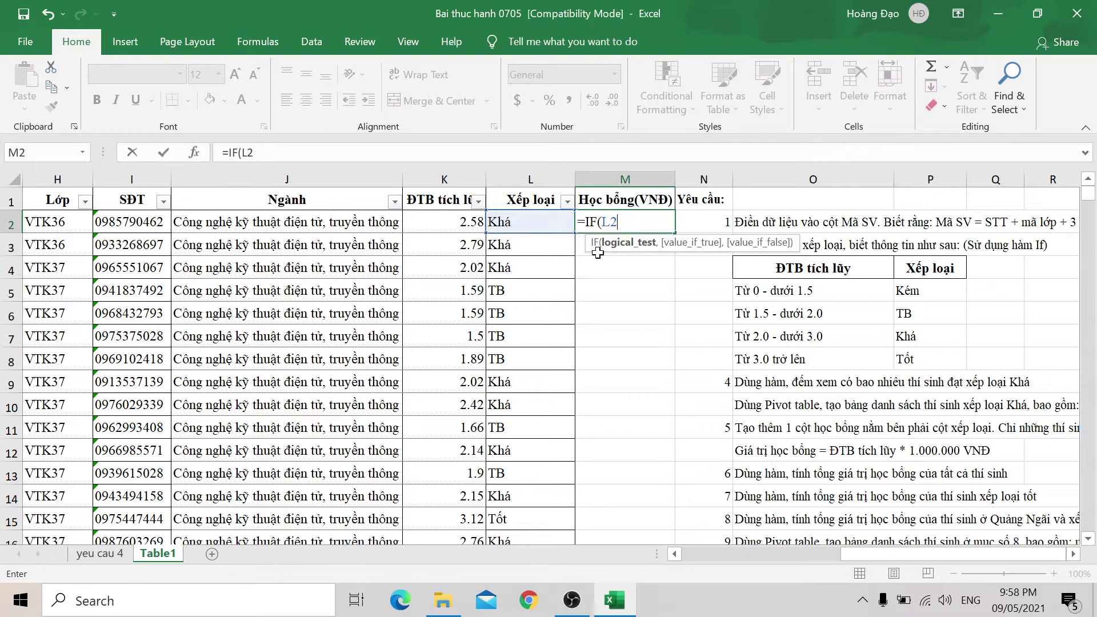
pyautogui.press('BackSpace')
pyautogui.press('BackSpace')
pyautogui.click(448, 228)
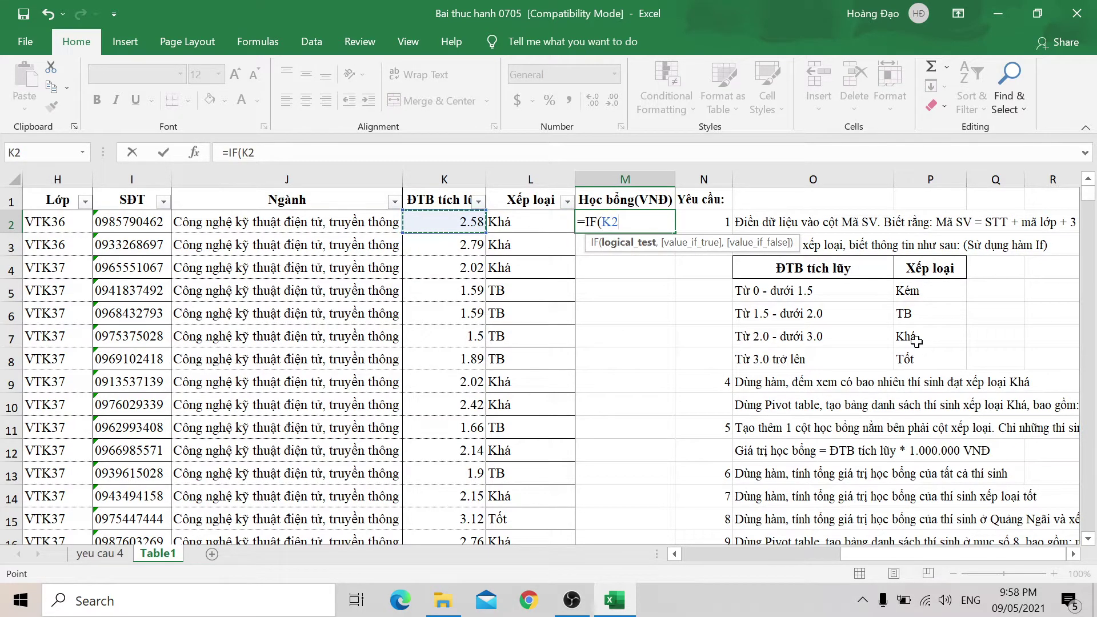
pyautogui.write('>')
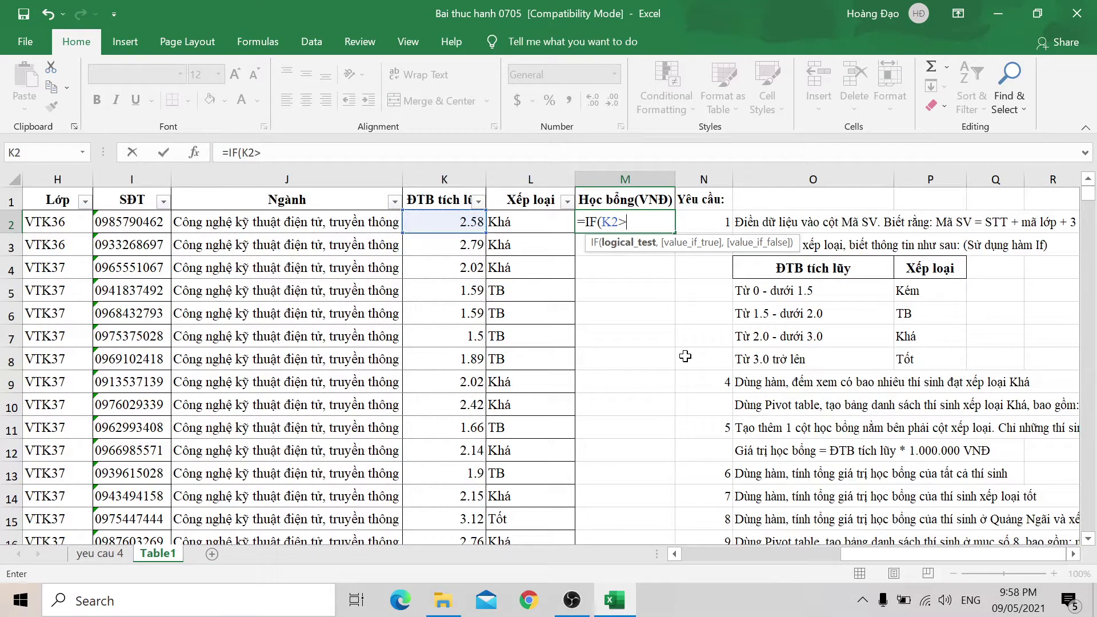
pyautogui.write('=2')
pyautogui.write(',')
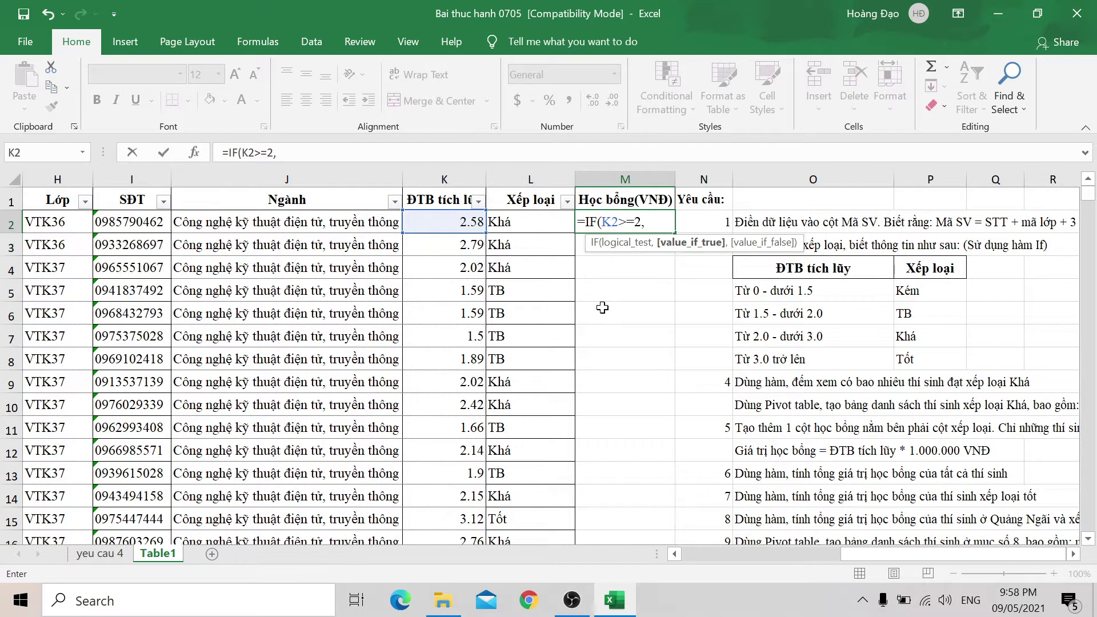
pyautogui.click(443, 221)
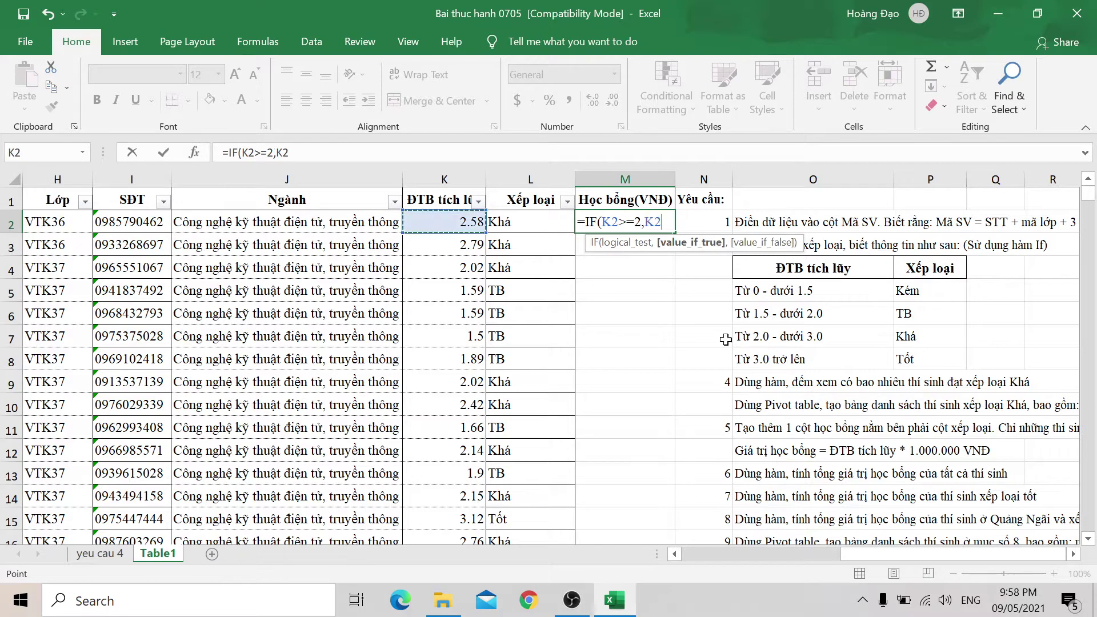
pyautogui.write('*')
pyautogui.write('1')
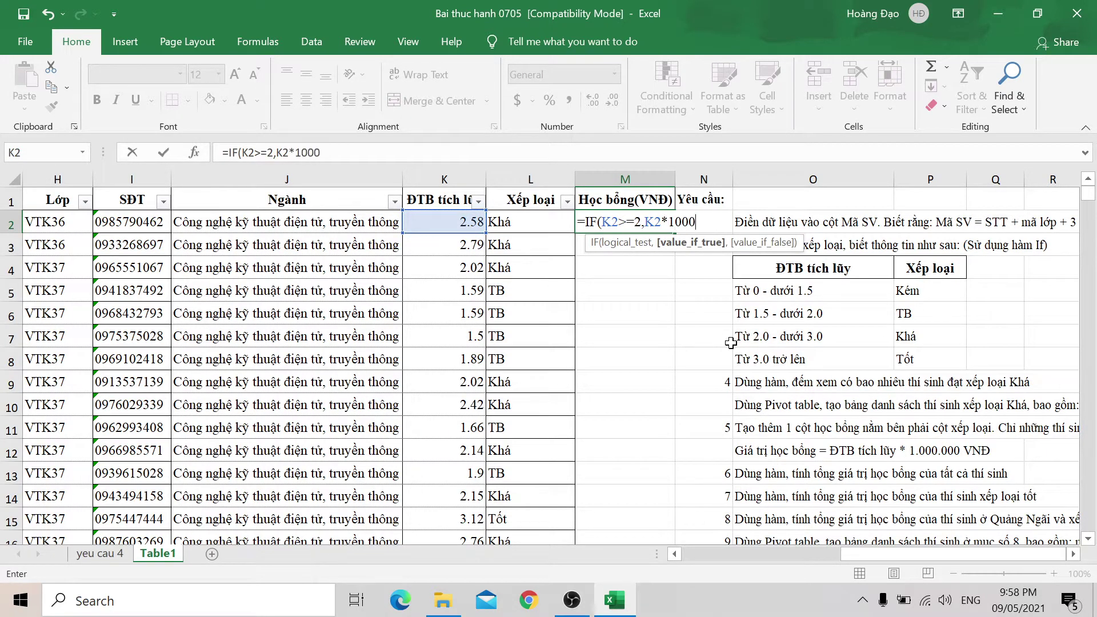
pyautogui.write('00')
pyautogui.write(',0)')
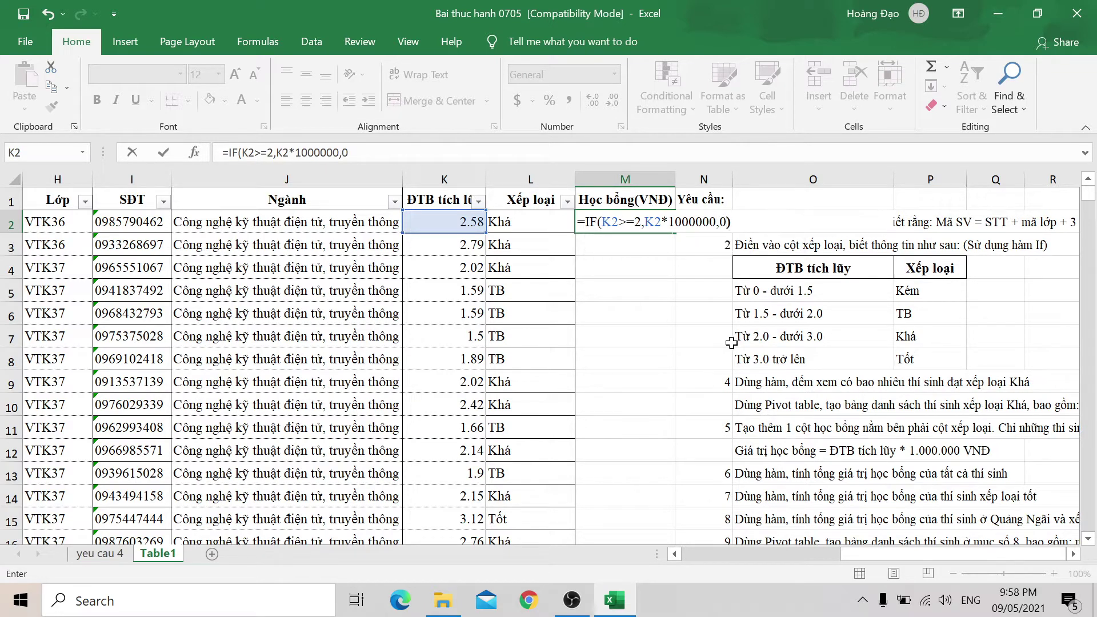
pyautogui.press('Return')
# Step: Fill the IF formula down column M and verify a 0 result for a low score
pyautogui.click(657, 220)
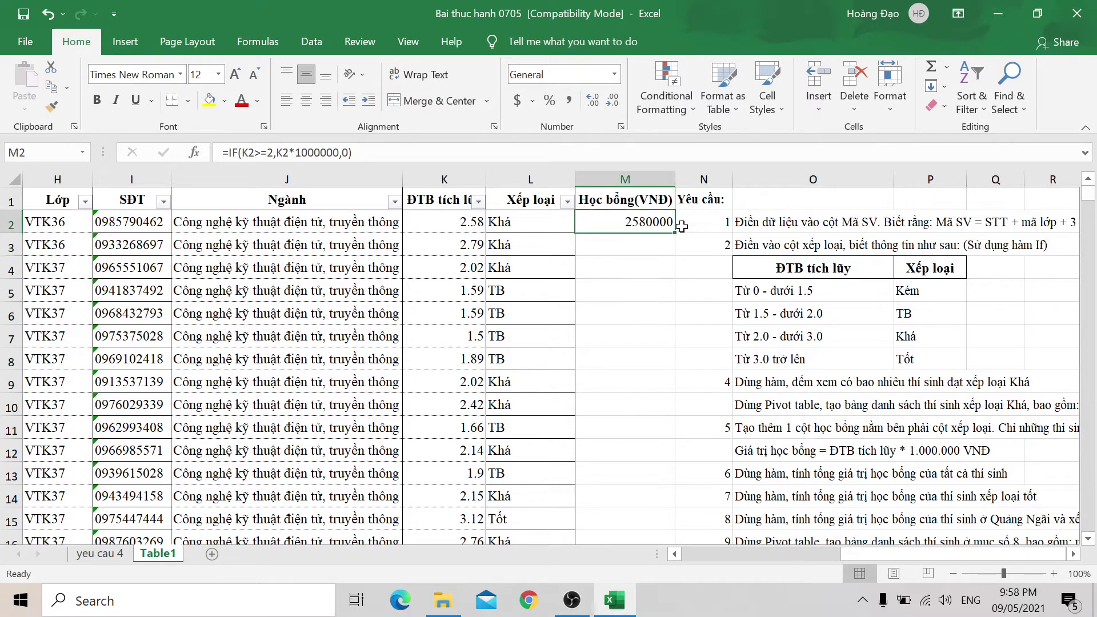
pyautogui.doubleClick(675, 233)
pyautogui.click(652, 281)
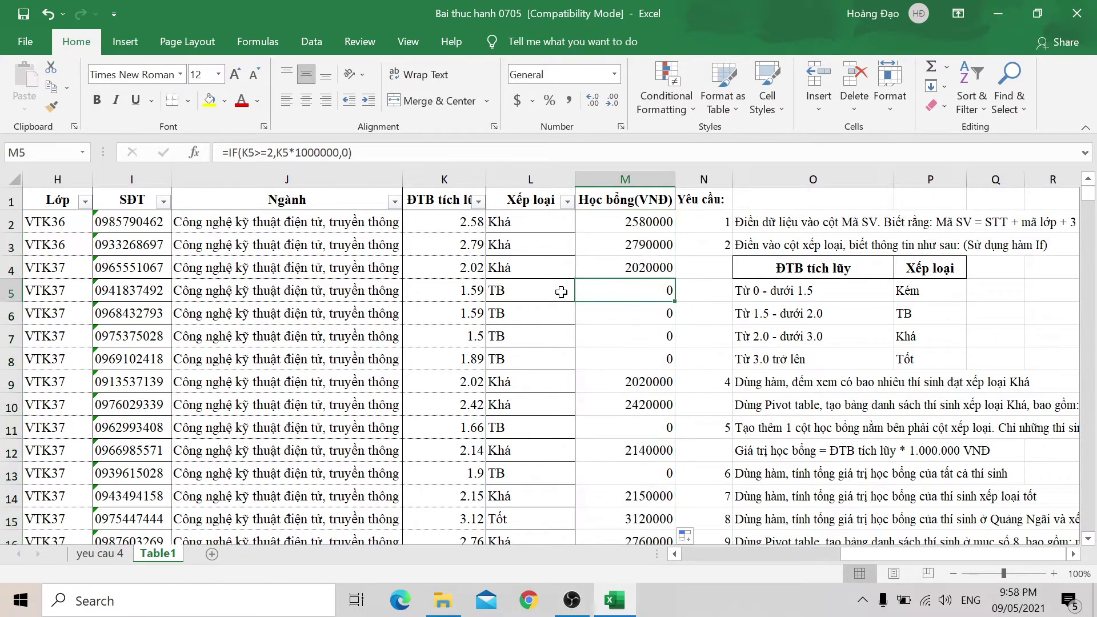
pyautogui.click(480, 292)
pyautogui.click(614, 297)
# Step: Convert M2:M550 to plain values with Paste Values and reselect the range
pyautogui.click(652, 177)
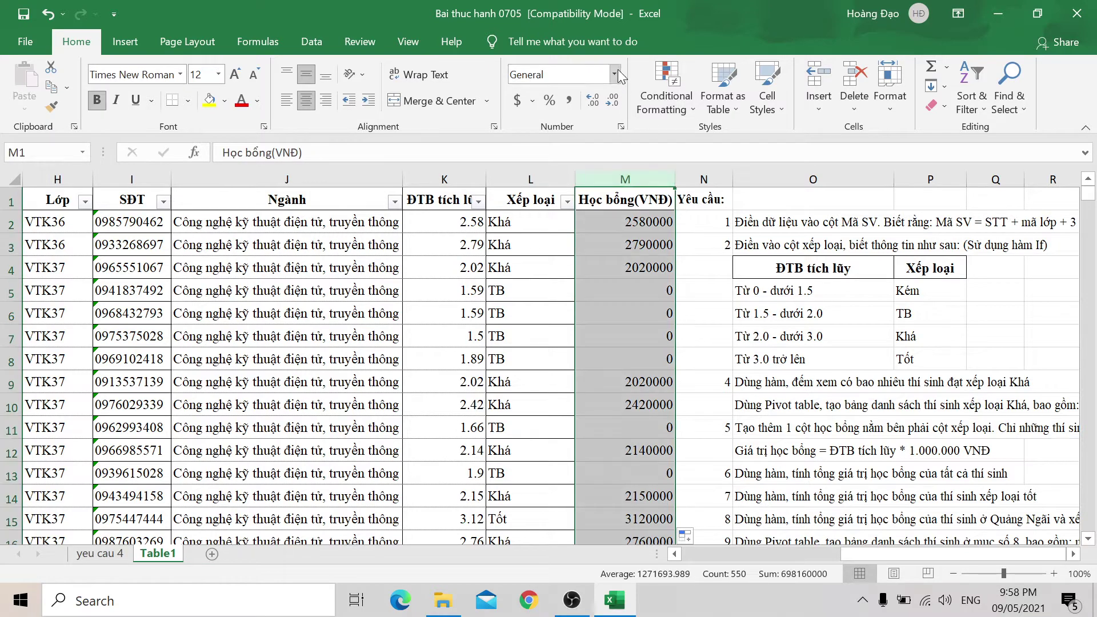
pyautogui.click(639, 223)
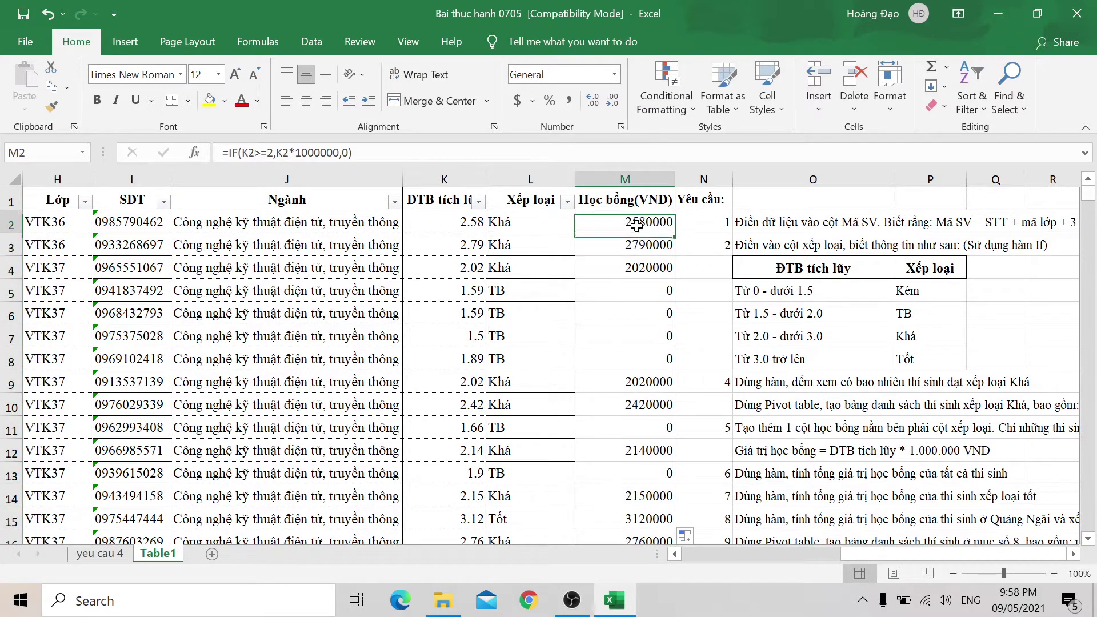
pyautogui.hotkey('ctrl', 'shift', 'Down')
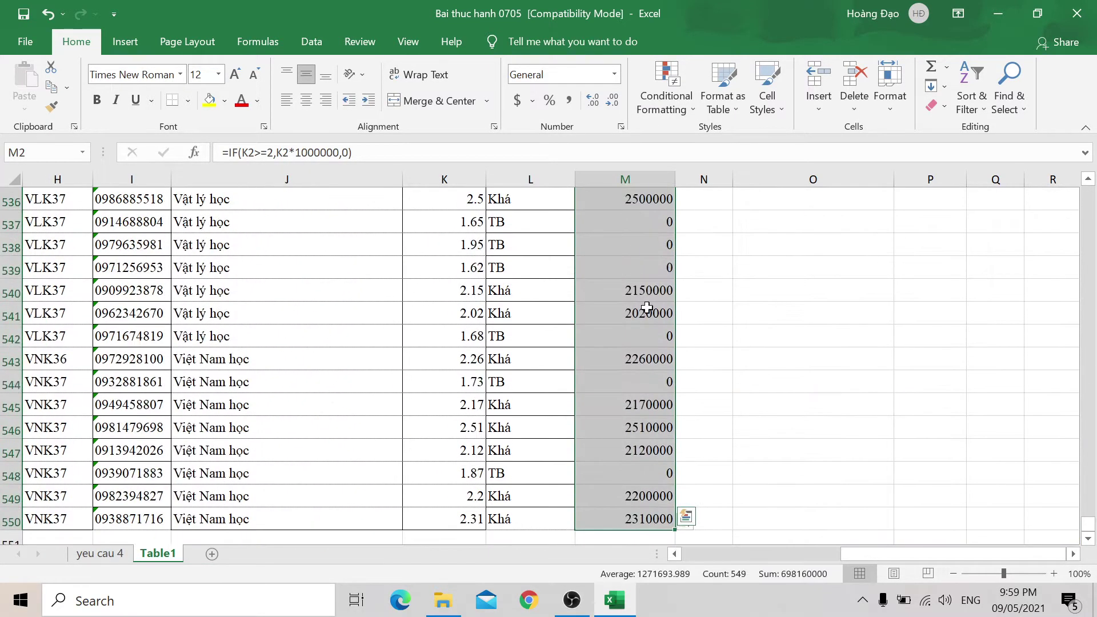
pyautogui.hotkey('ctrl', 'c')
pyautogui.rightClick(641, 308)
pyautogui.click(701, 262)
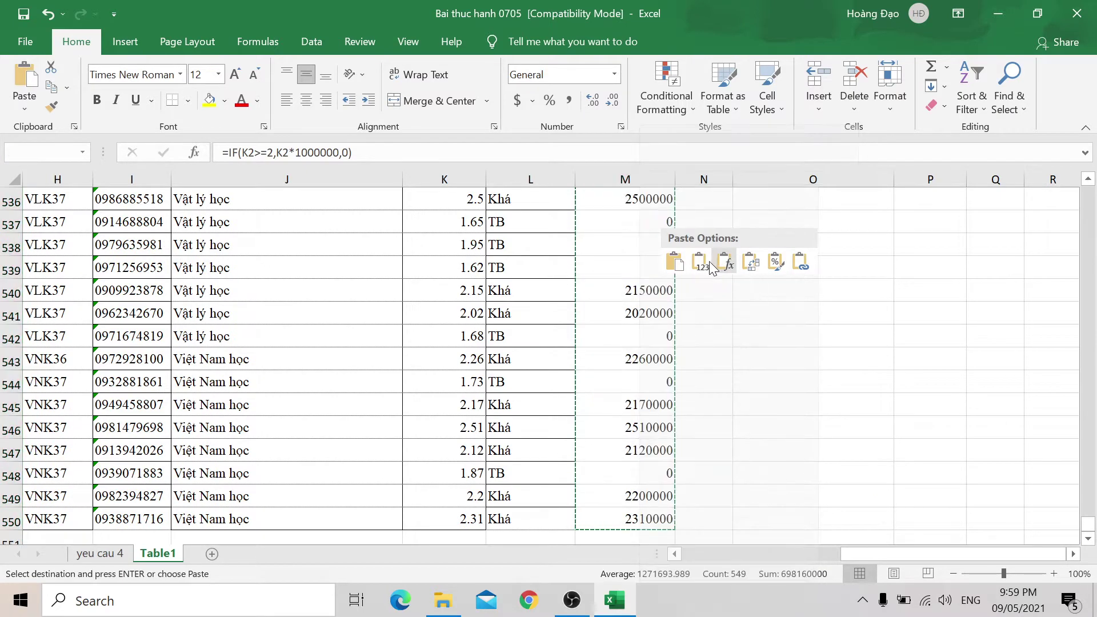
pyautogui.hotkey('ctrl', 'BackSpace')
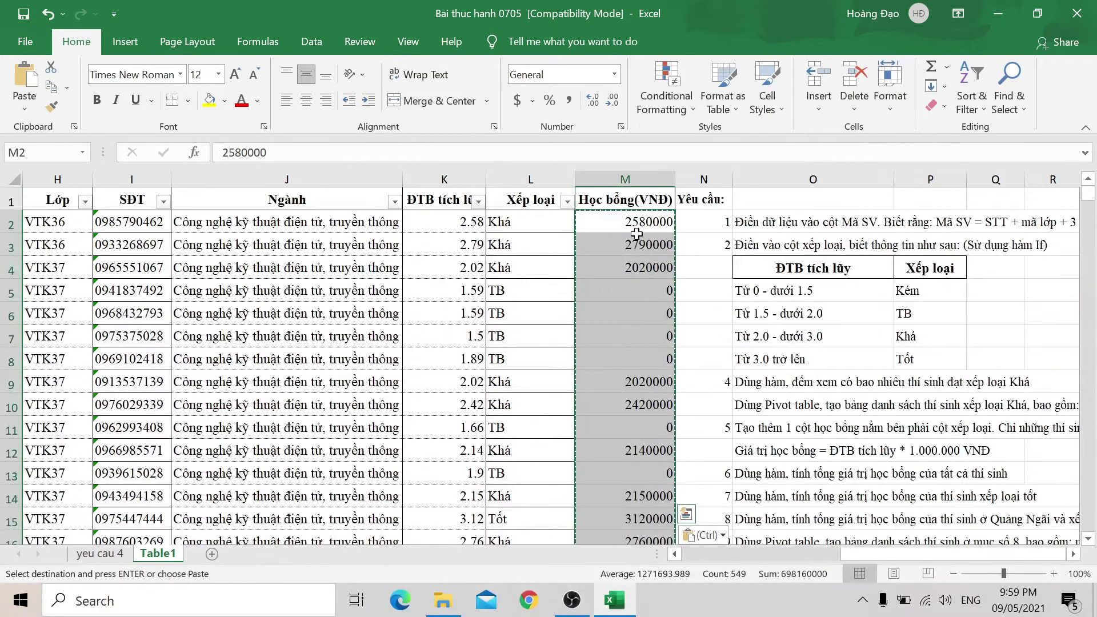
pyautogui.click(632, 223)
pyautogui.hotkey('ctrl', 'shift', 'Down')
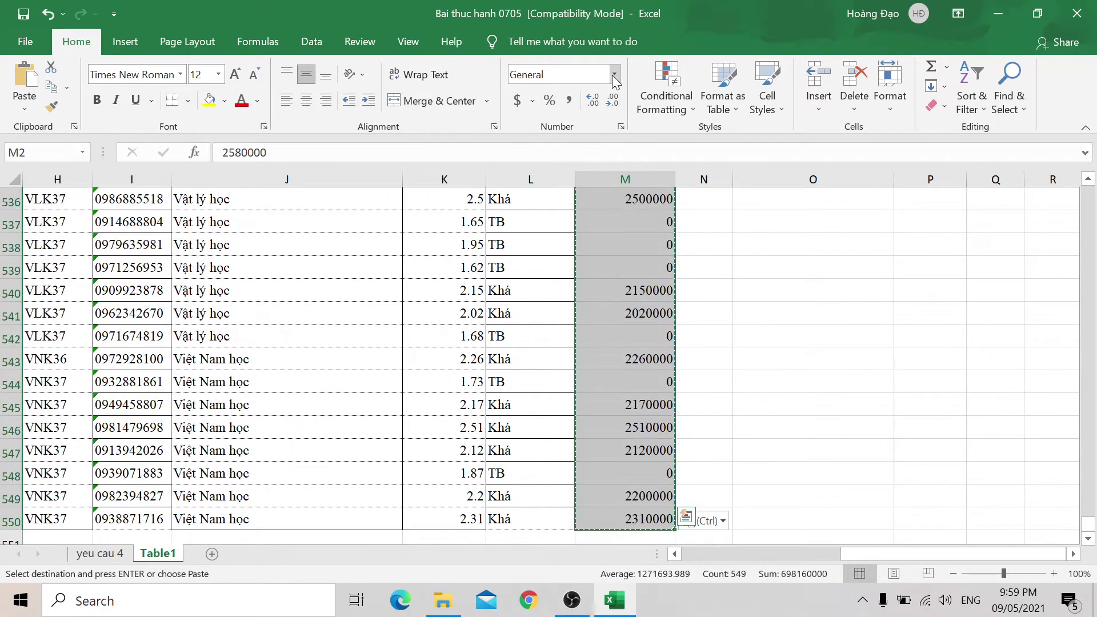
# Step: Format the scholarship column as Currency with no decimals, e.g. $2,580,000 and $0
pyautogui.click(613, 74)
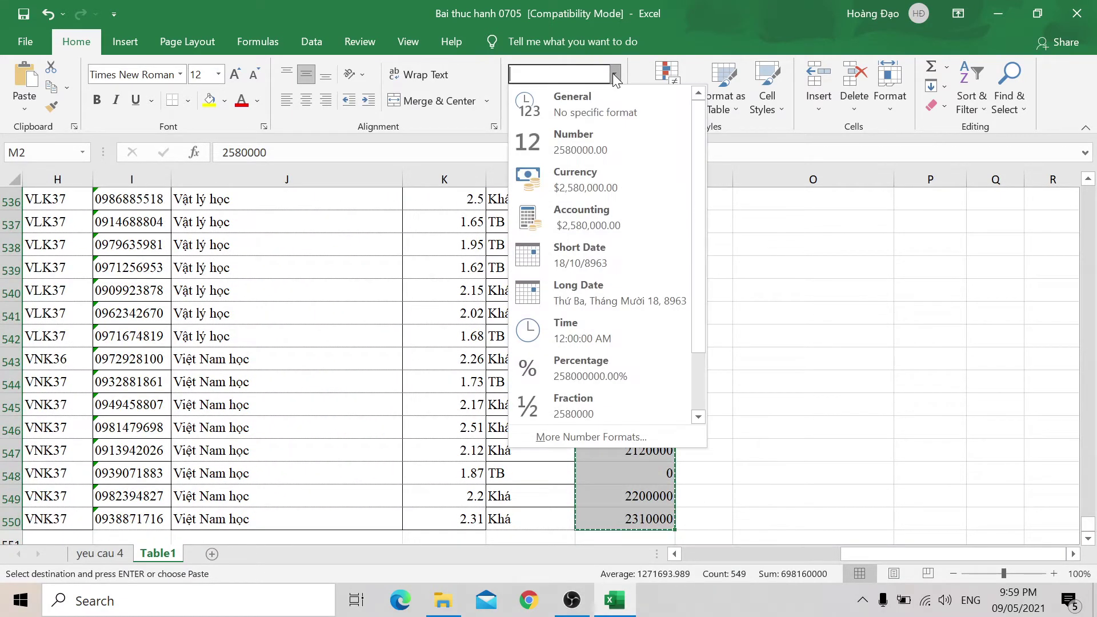
pyautogui.click(577, 176)
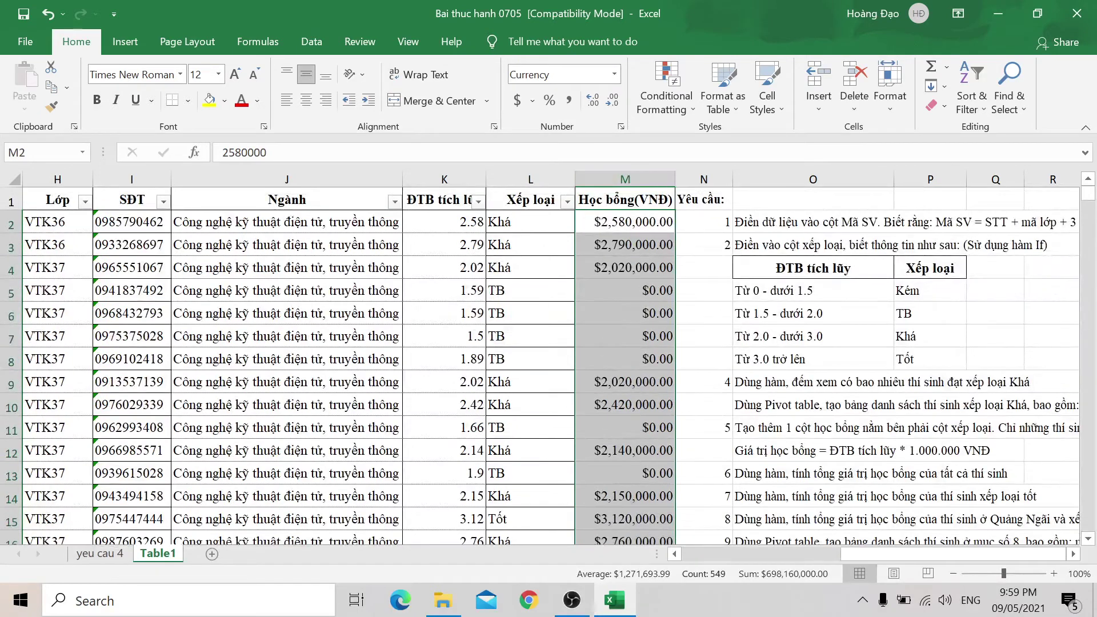
pyautogui.click(614, 105)
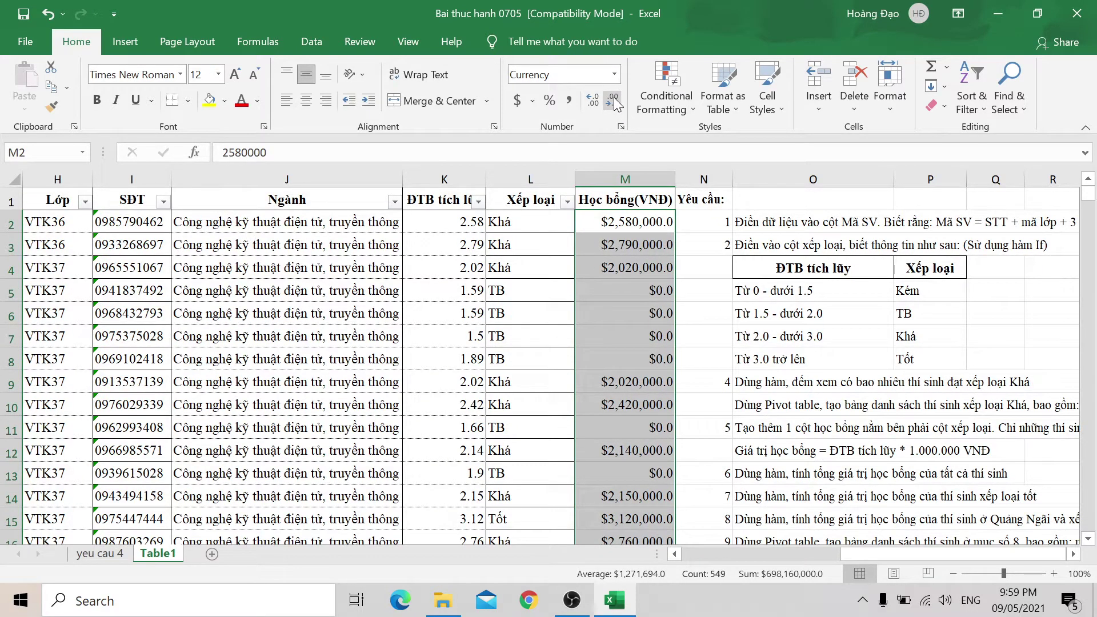
pyautogui.click(615, 104)
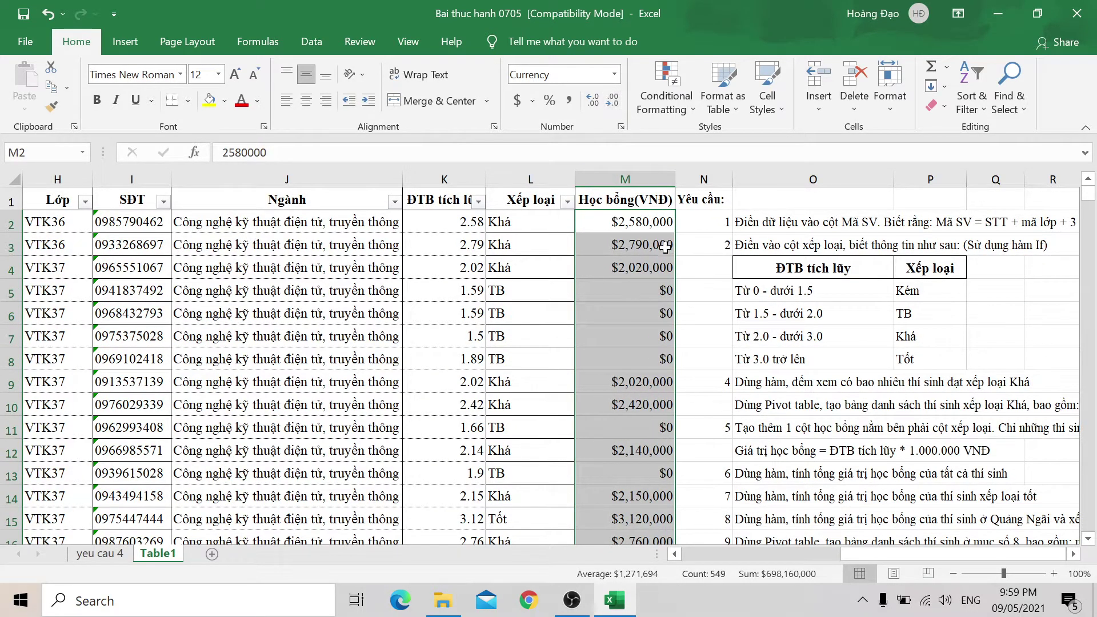
pyautogui.click(665, 230)
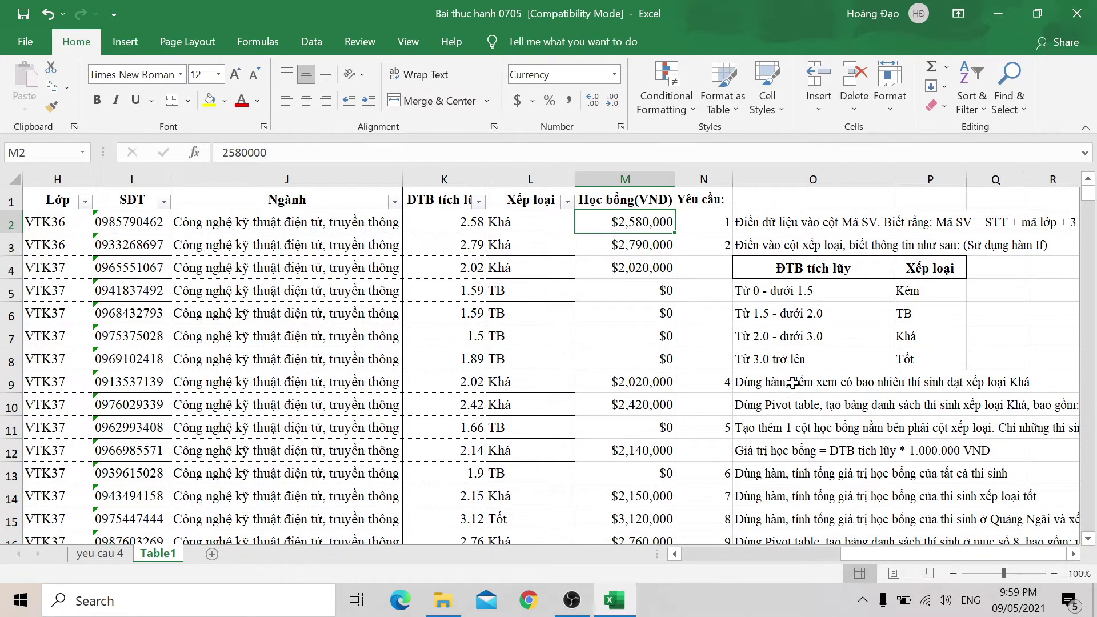
pyautogui.click(640, 311)
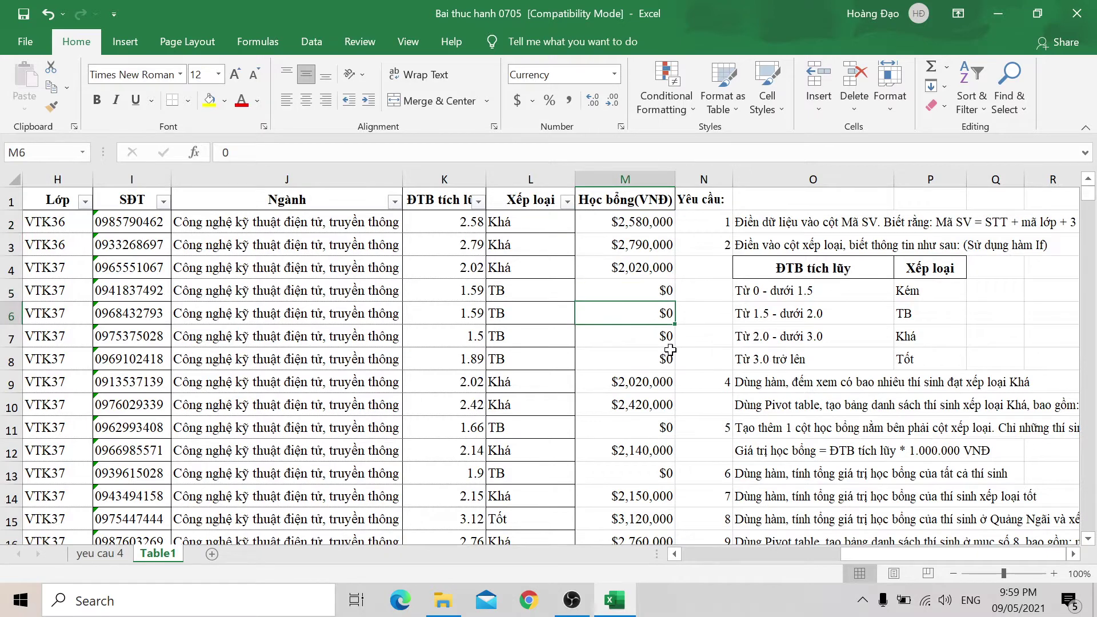
# Step: Enter =SUM(M2:M550) in O23 to total all scholarships
pyautogui.scroll(-1, 800, 407)
pyautogui.click(803, 407)
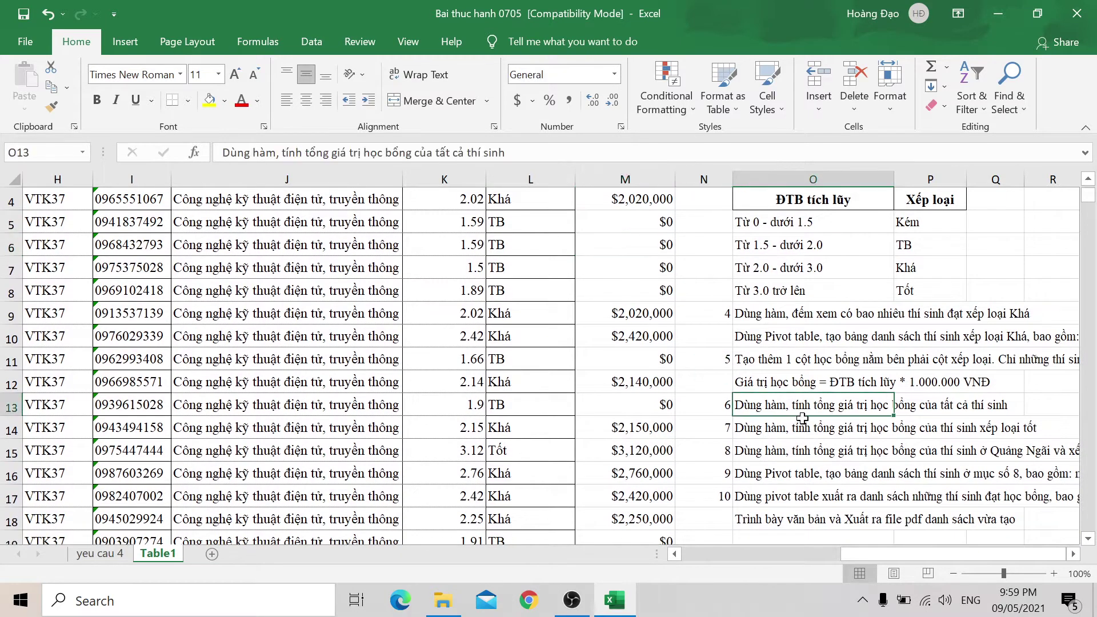
pyautogui.click(776, 384)
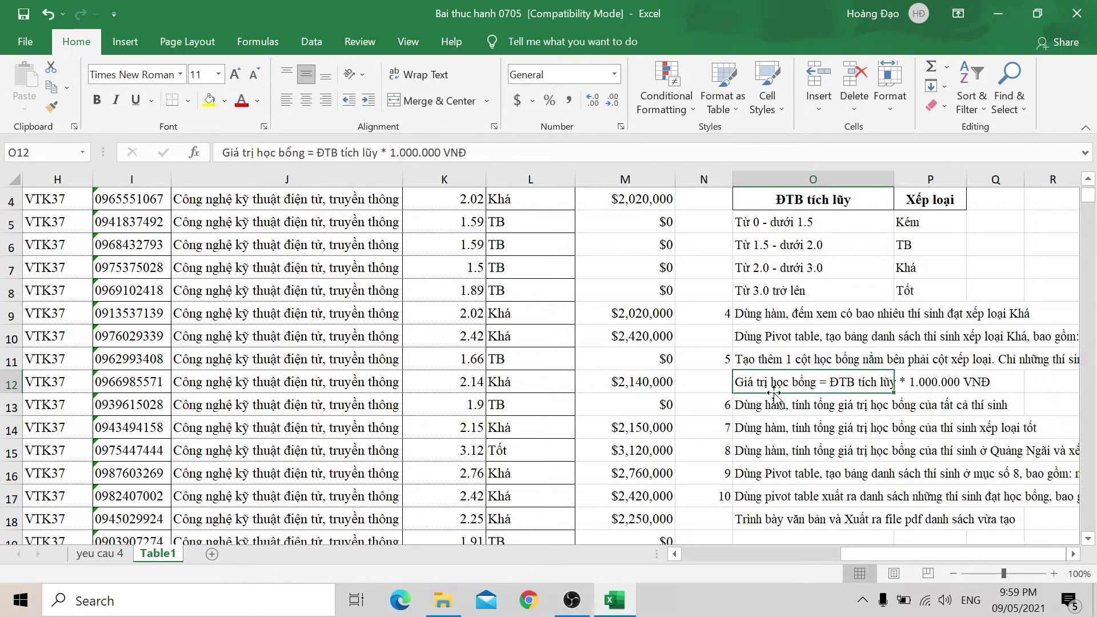
pyautogui.click(775, 404)
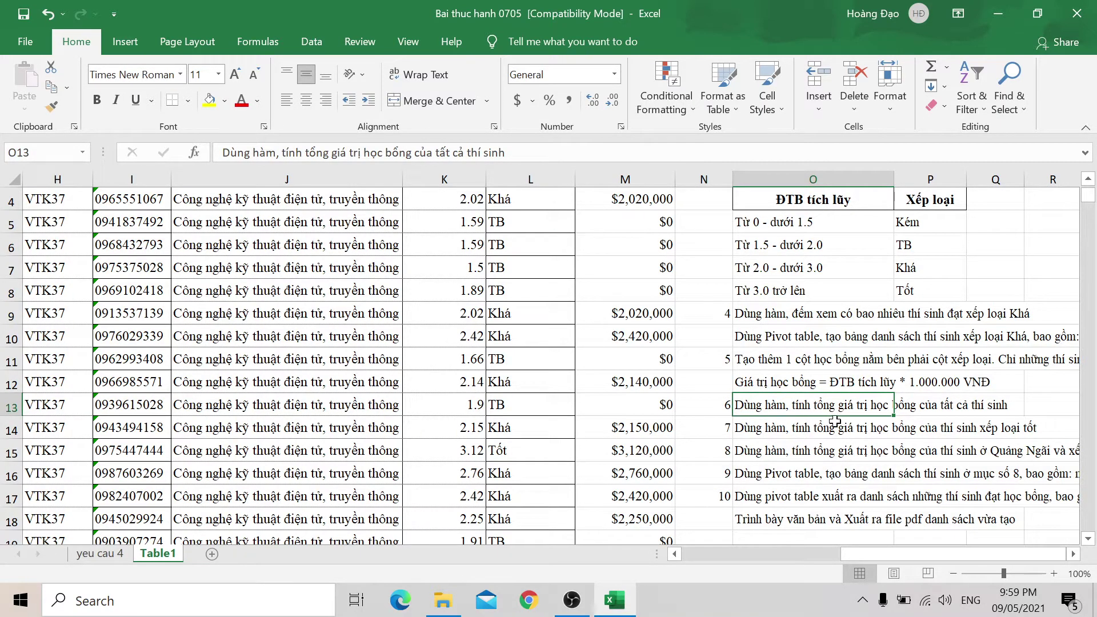
pyautogui.scroll(-1, 888, 423)
pyautogui.scroll(-1, 886, 425)
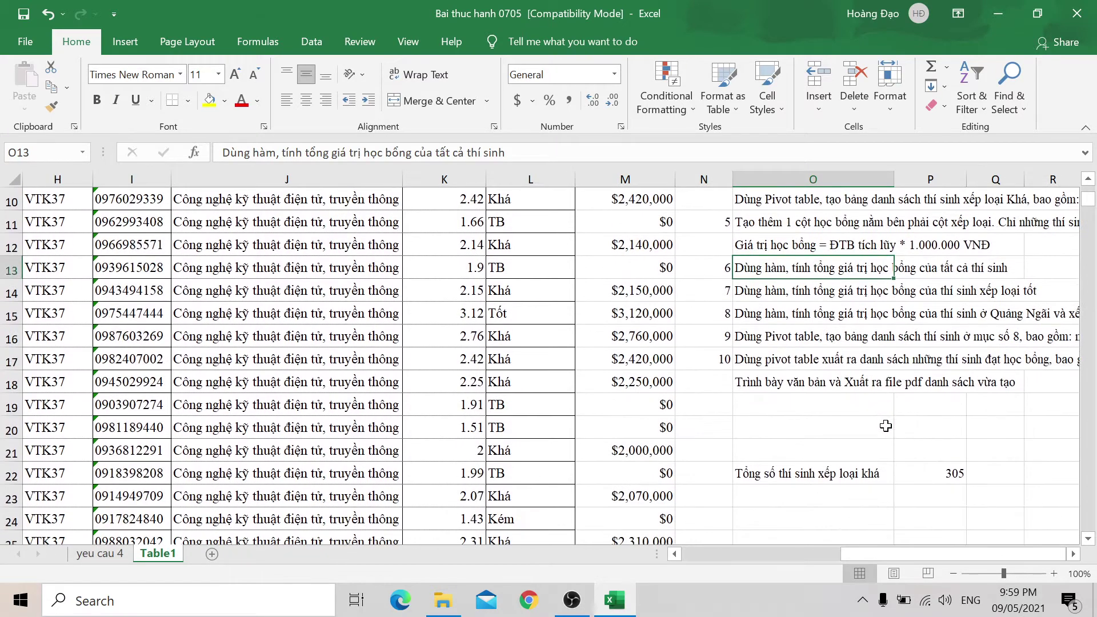
pyautogui.click(791, 498)
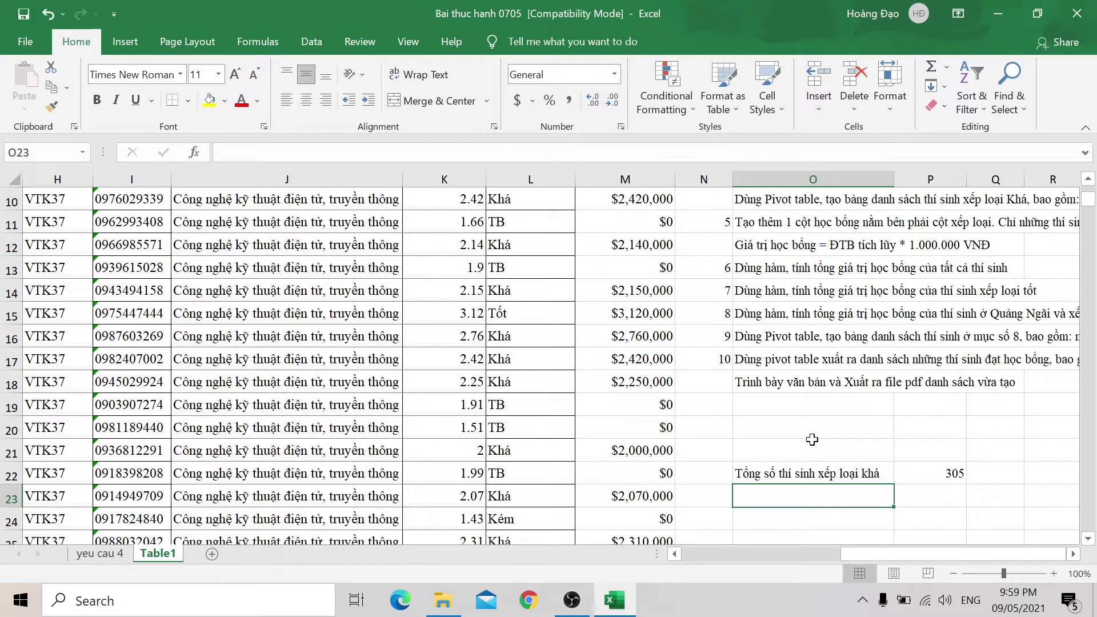
pyautogui.write('=S')
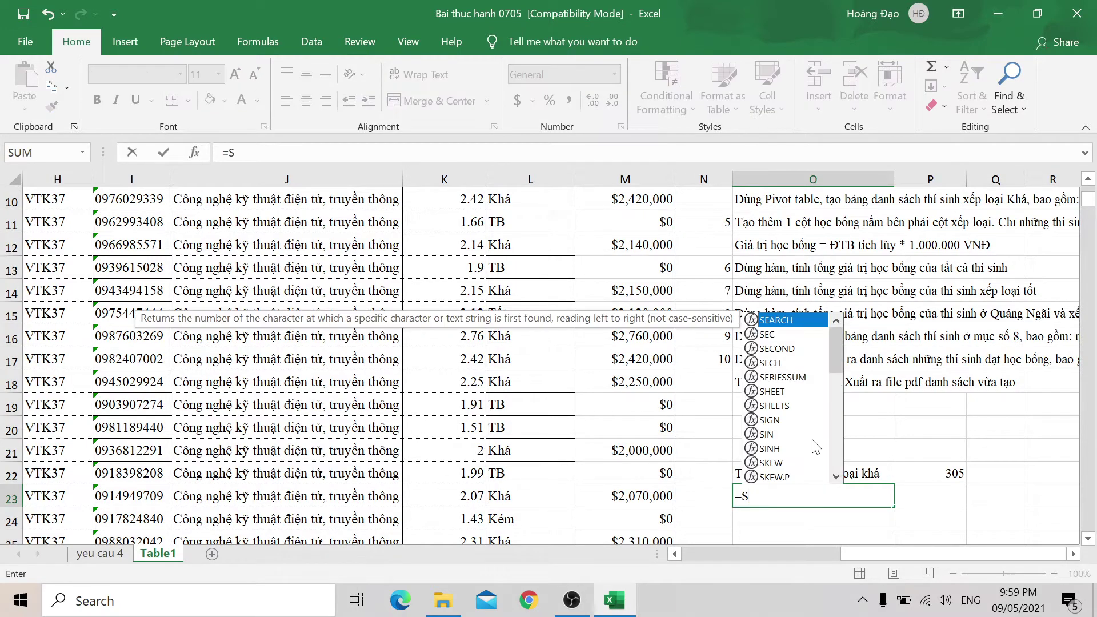
pyautogui.write('Um')
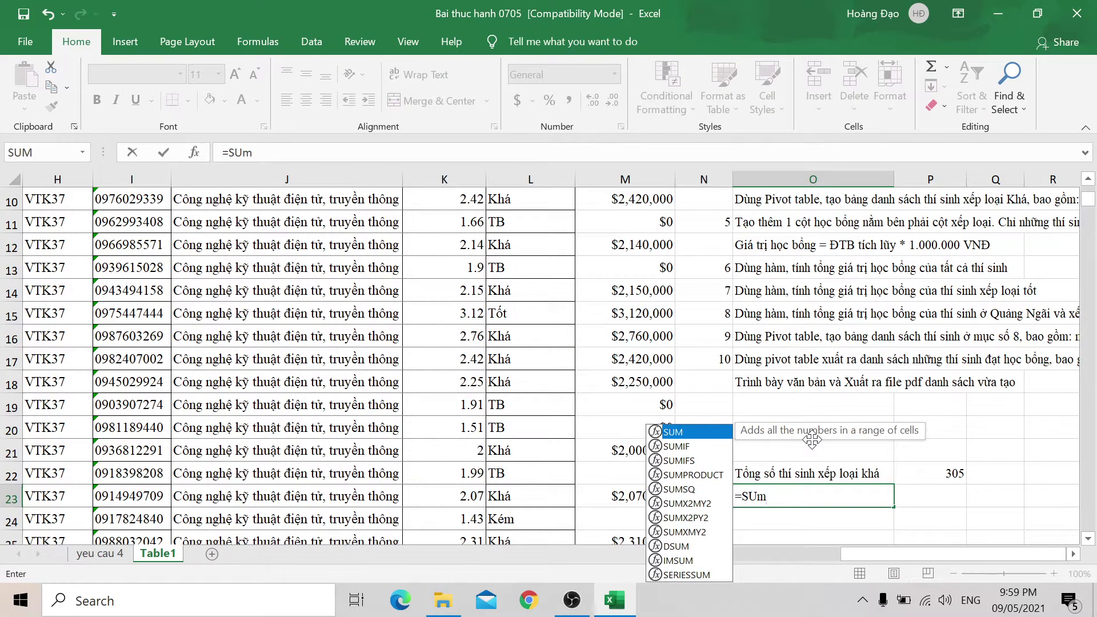
pyautogui.press('BackSpace')
pyautogui.write('M')
pyautogui.write('(')
pyautogui.scroll(3, 706, 360)
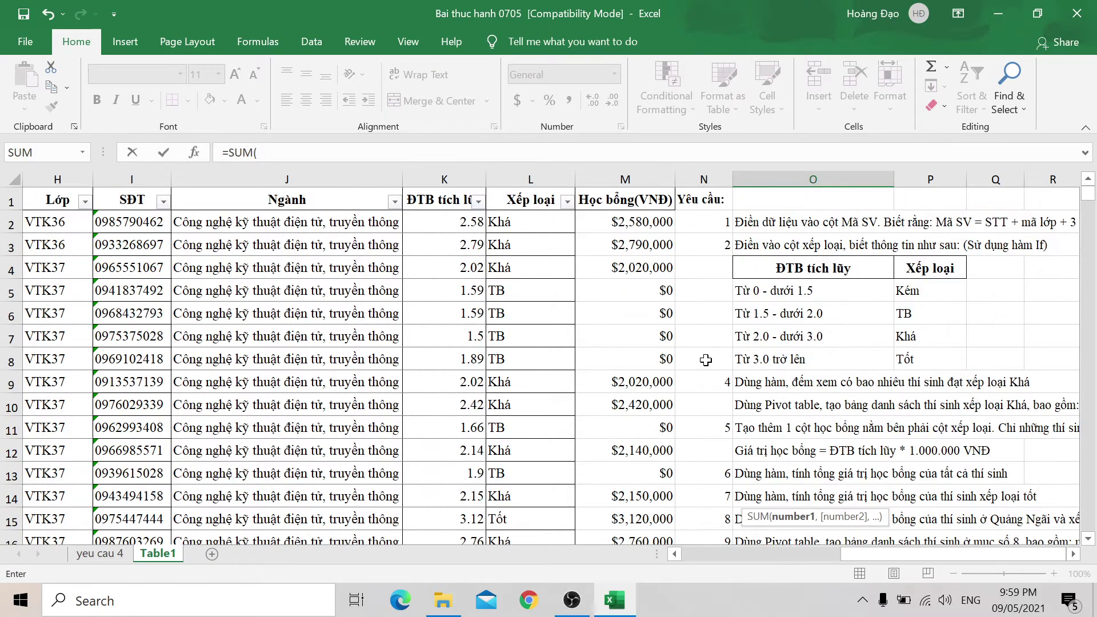
pyautogui.click(650, 224)
pyautogui.hotkey('ctrl', 'shift', 'Down')
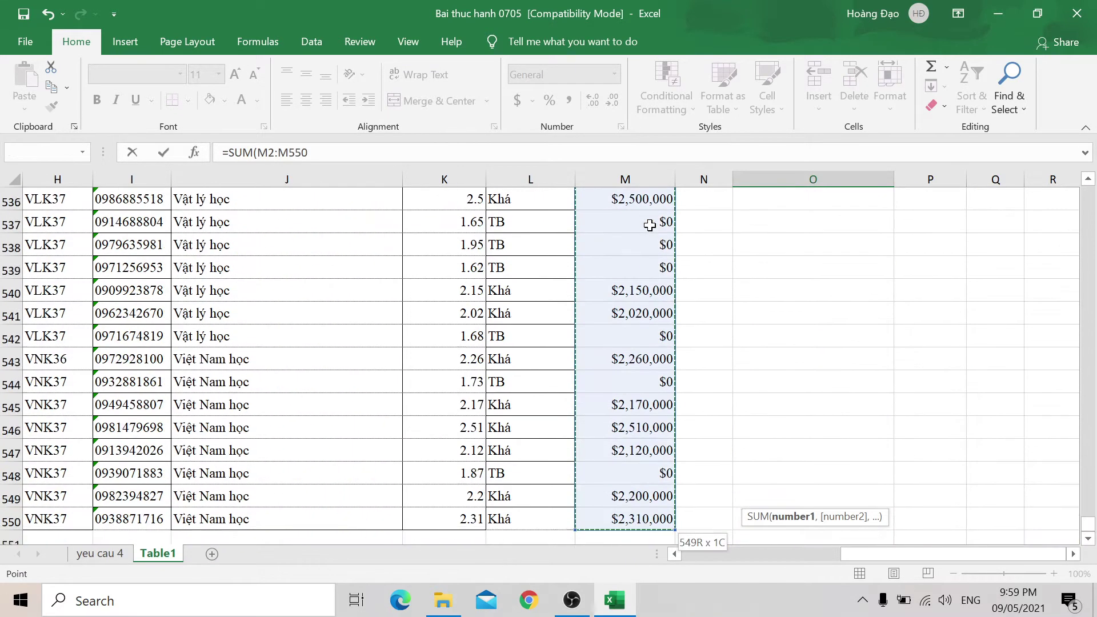
pyautogui.scroll(5, 840, 357)
pyautogui.scroll(4, 849, 373)
pyautogui.scroll(5, 850, 373)
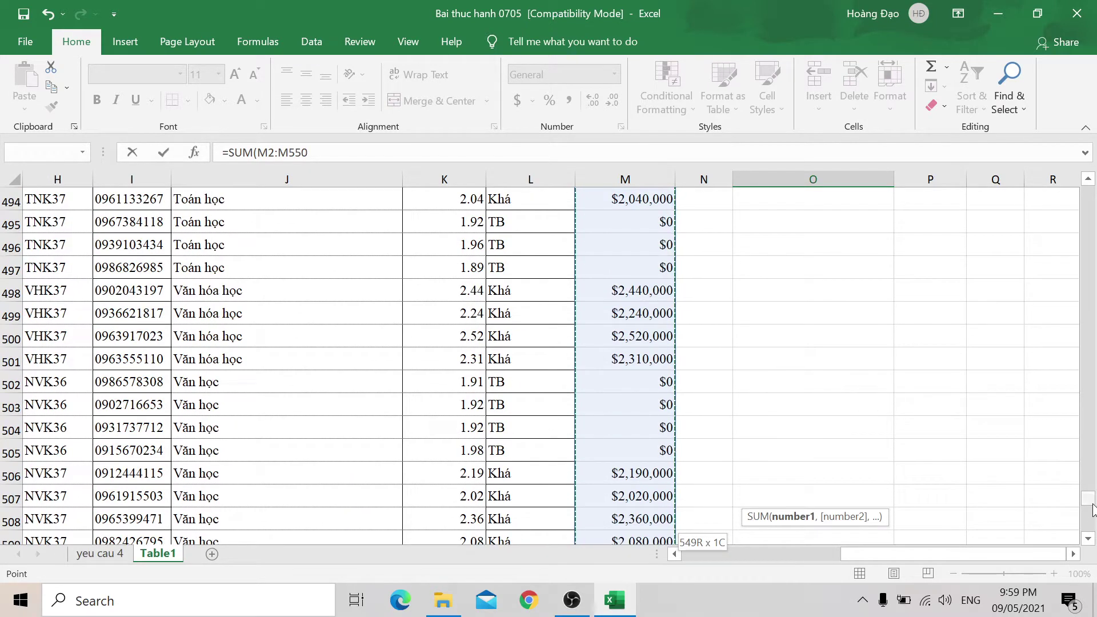
pyautogui.click(366, 152)
pyautogui.write(')')
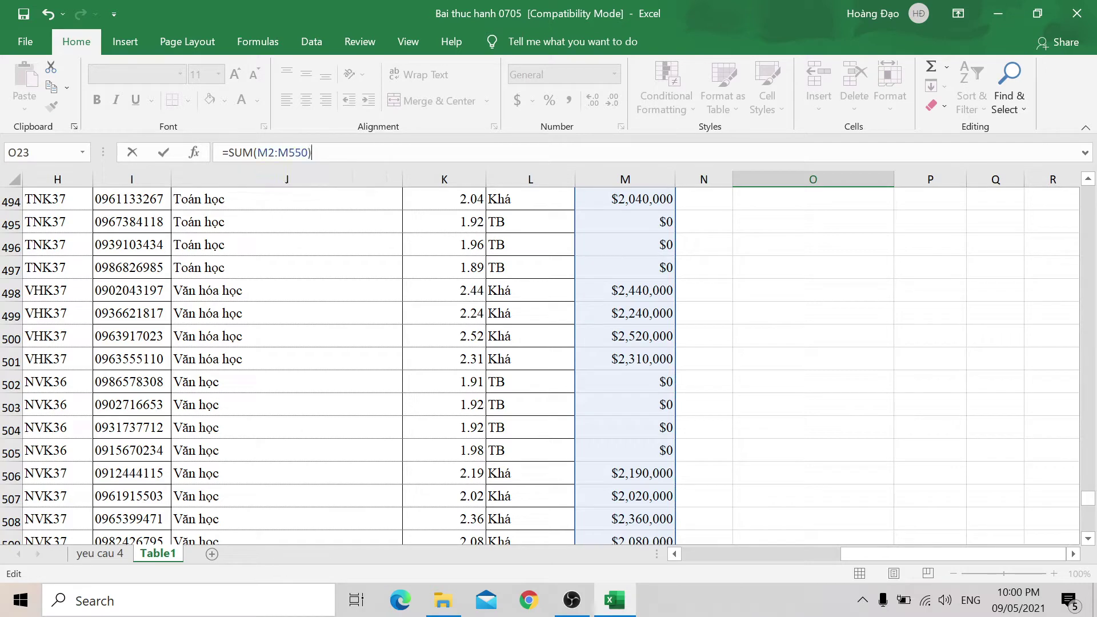
pyautogui.press('Return')
# Step: Move the scholarship total from O23 to P23, showing $698,160,000
pyautogui.scroll(1, 754, 383)
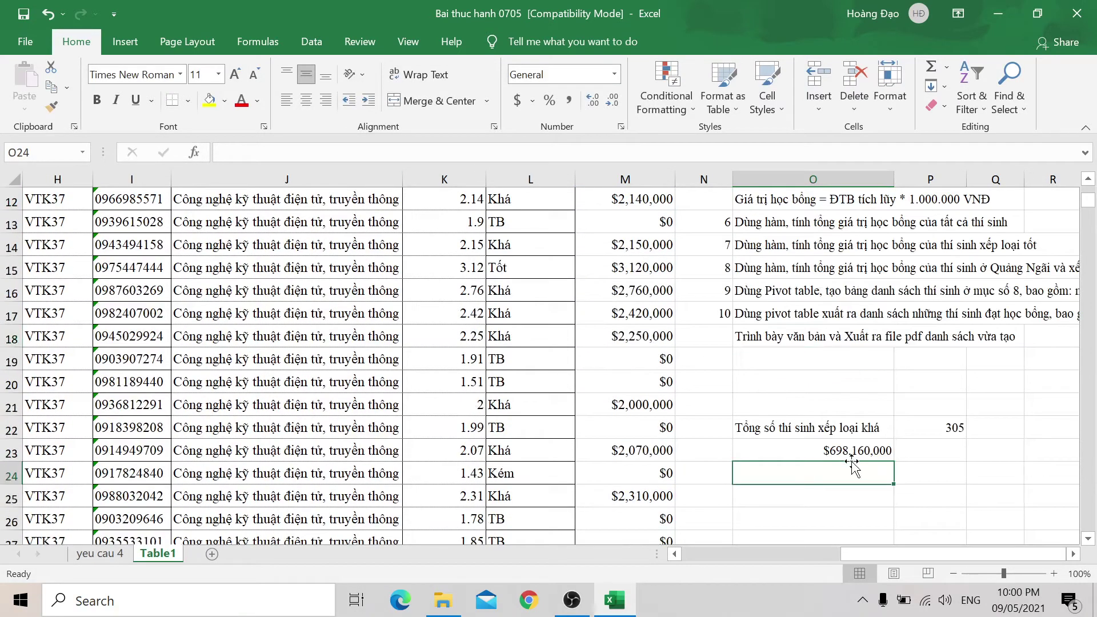
pyautogui.click(855, 452)
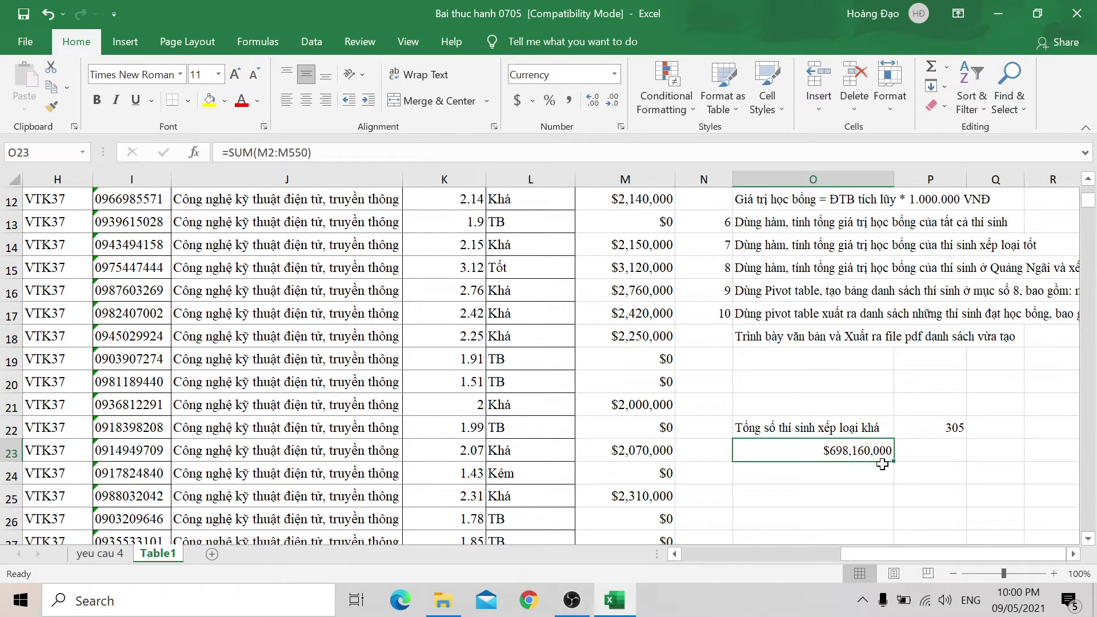
pyautogui.press('F2')
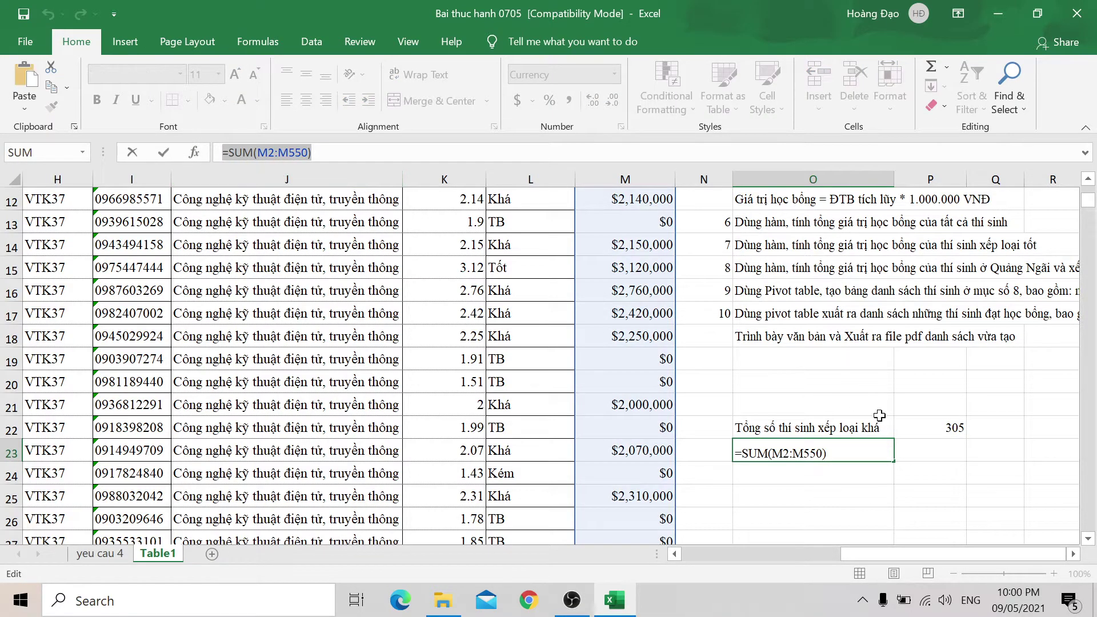
pyautogui.click(937, 451)
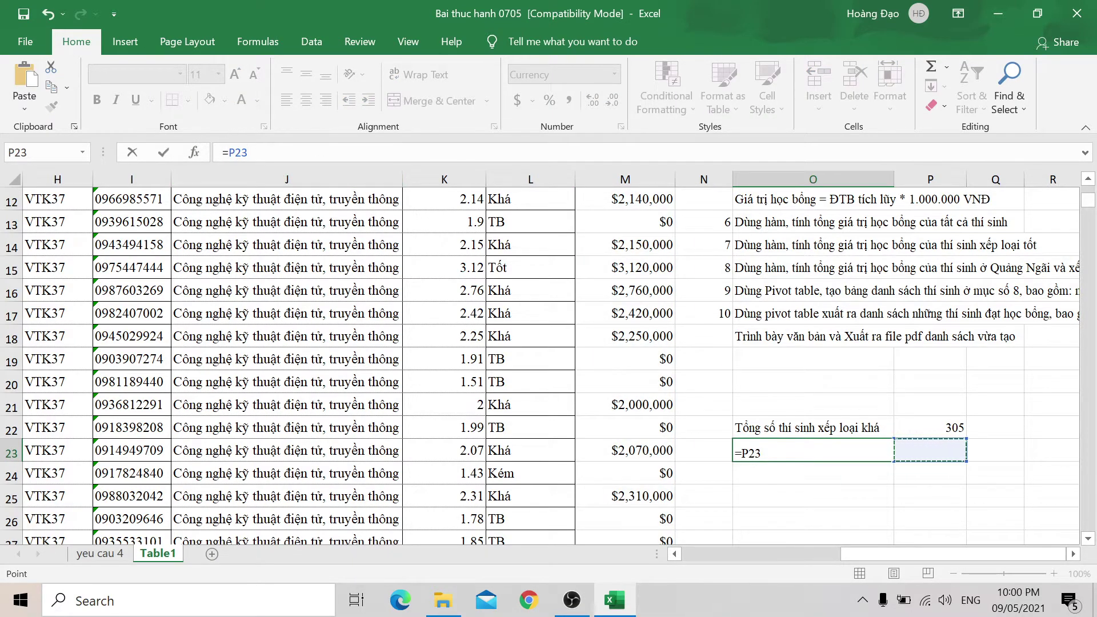
pyautogui.hotkey('ctrl', 'z')
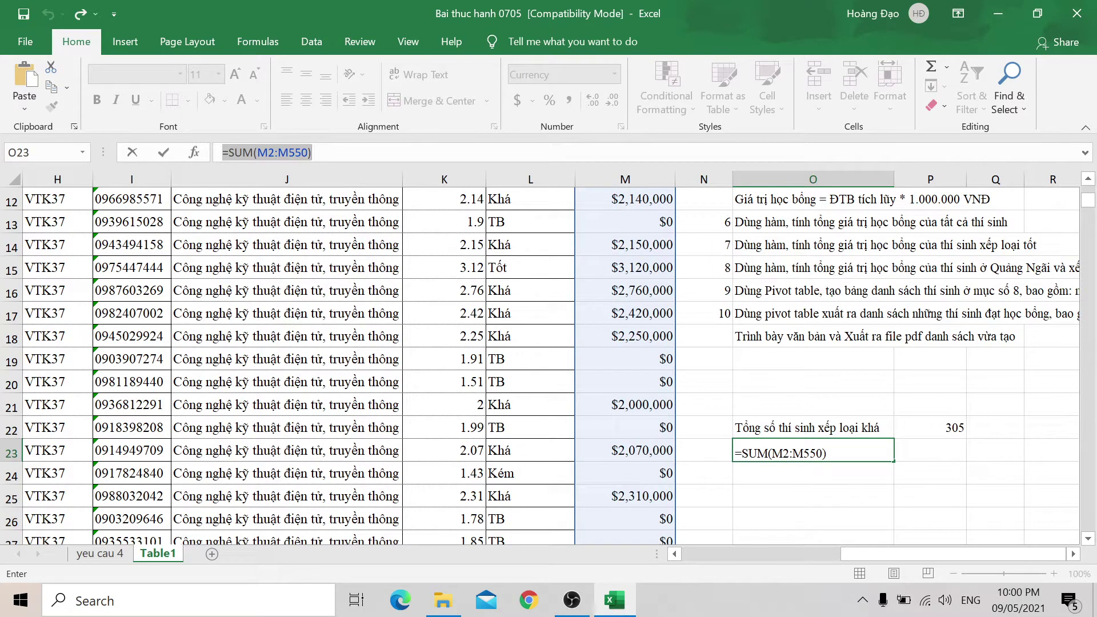
pyautogui.press('Escape')
pyautogui.press('Delete')
pyautogui.click(926, 443)
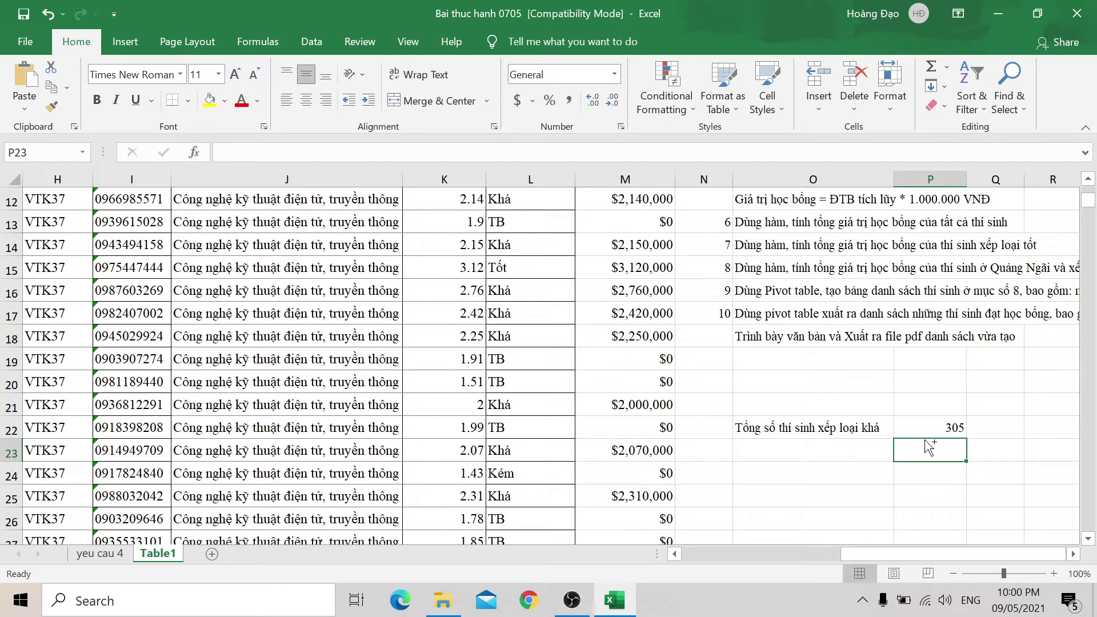
pyautogui.hotkey('ctrl', 'v')
pyautogui.click(848, 453)
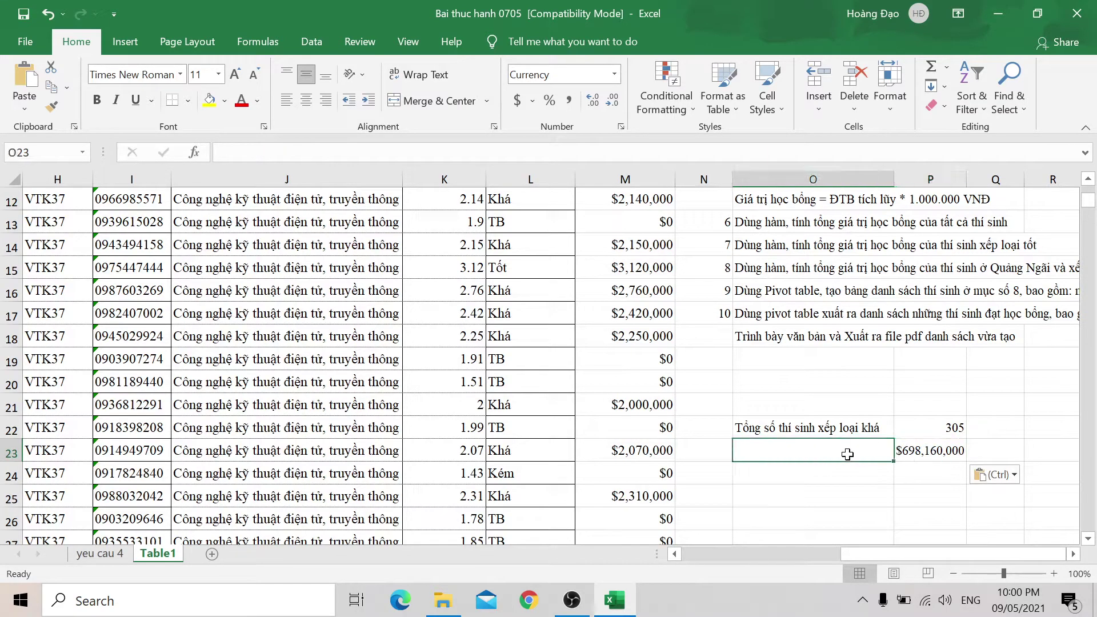
pyautogui.click(939, 452)
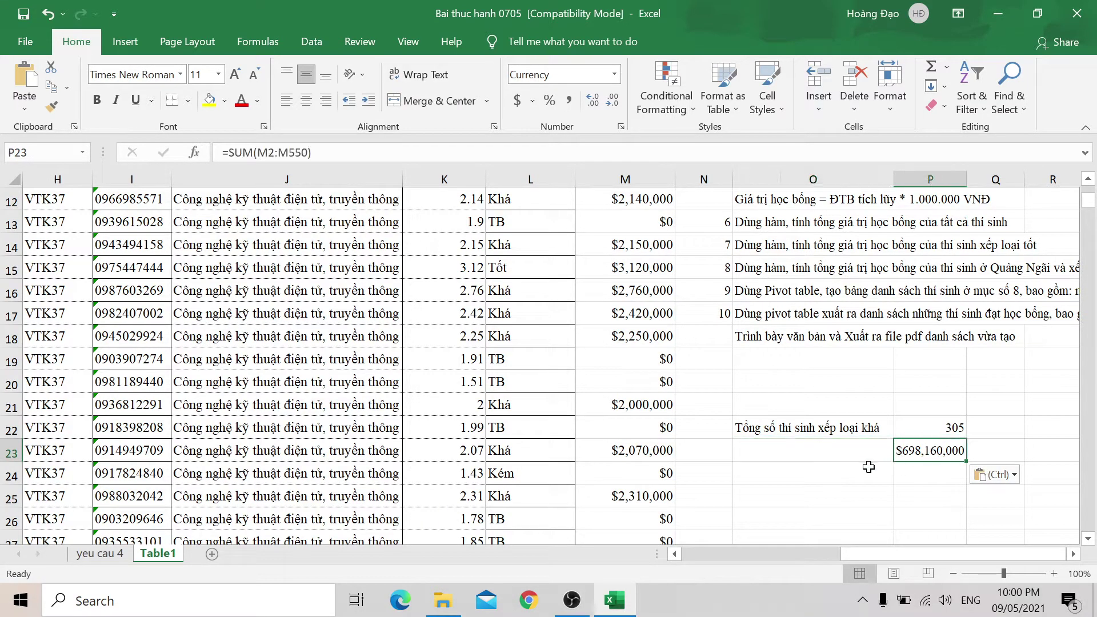
# Step: Type the label 'Tổng gt học bổng' in O23 beside the total in P23
pyautogui.click(839, 460)
pyautogui.write('Tông')
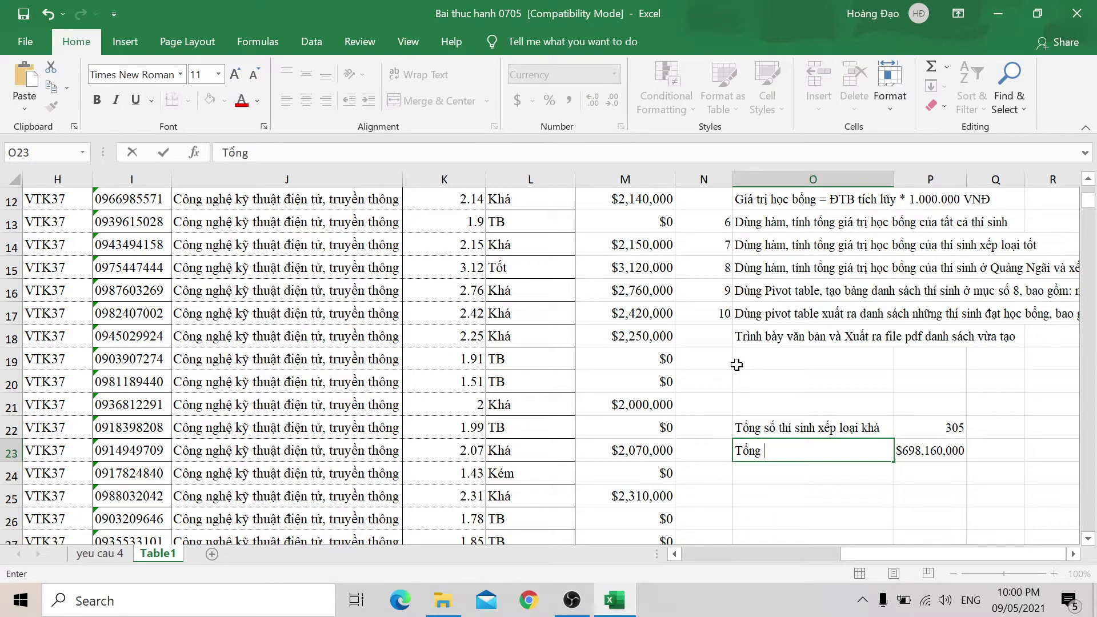
pyautogui.write('học')
pyautogui.write(' bông')
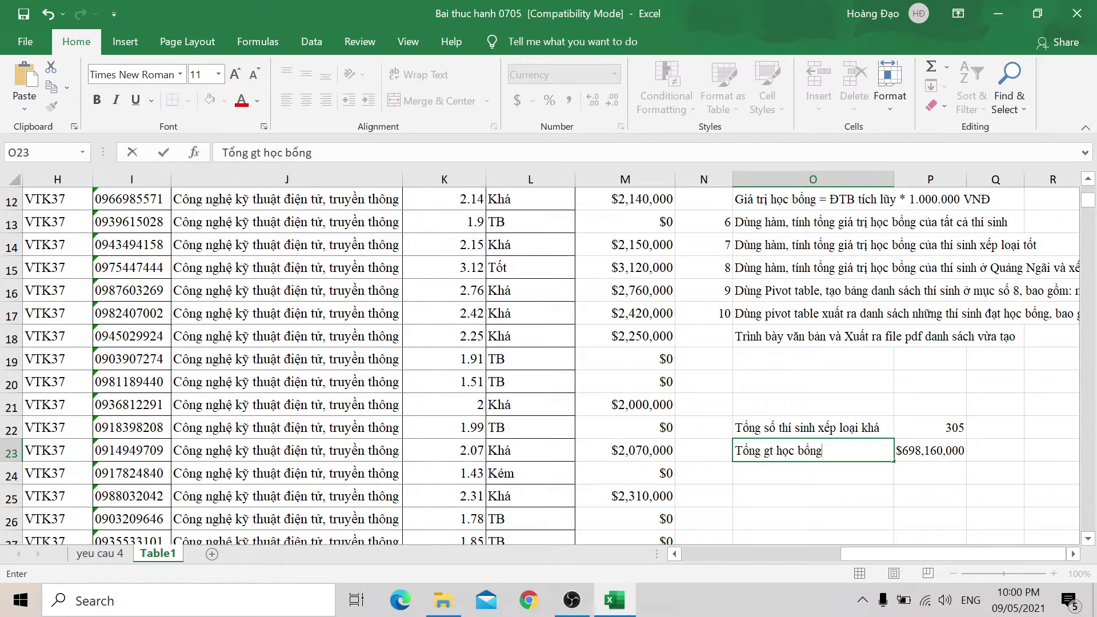
pyautogui.click(931, 452)
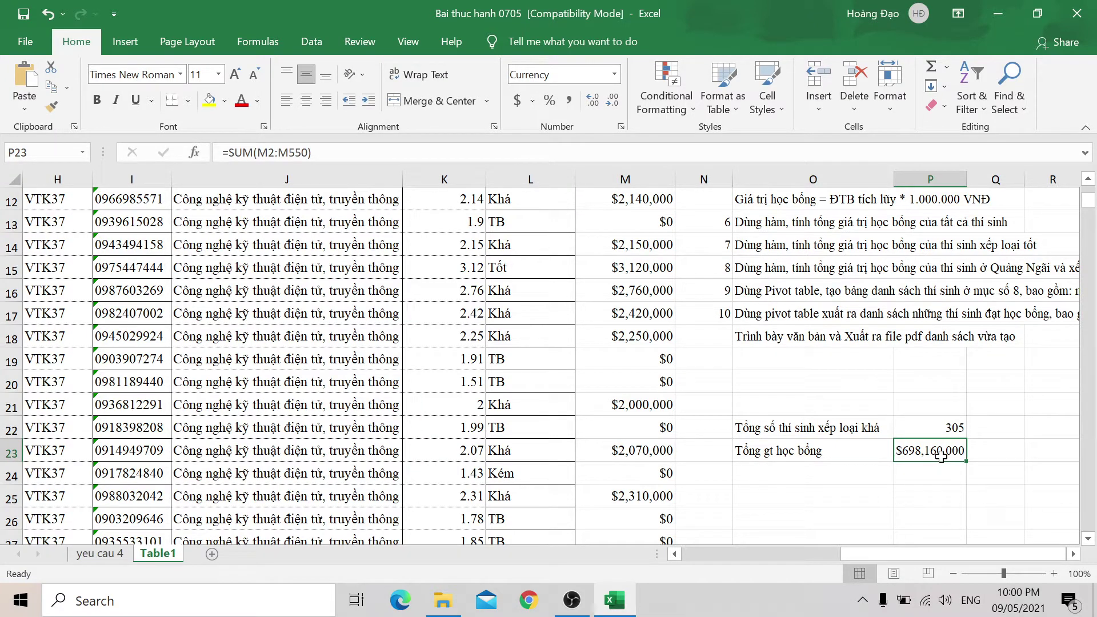
pyautogui.click(745, 272)
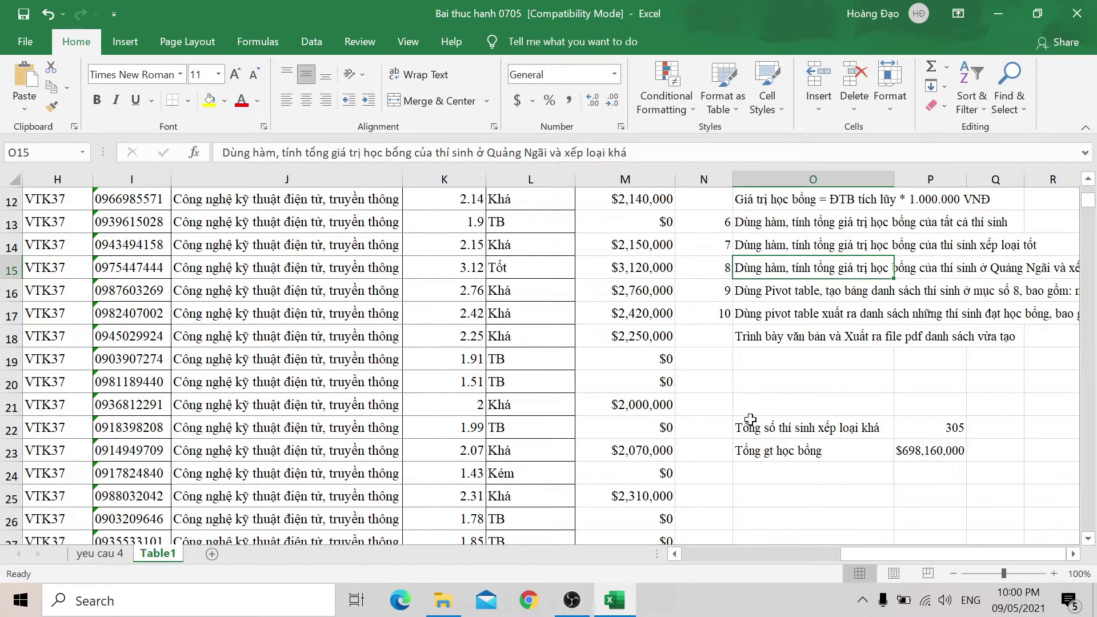
# Step: Start =SUMIF(L2:L550,"Khá") in O24 using the Xếp loại column as criteria range
pyautogui.click(758, 472)
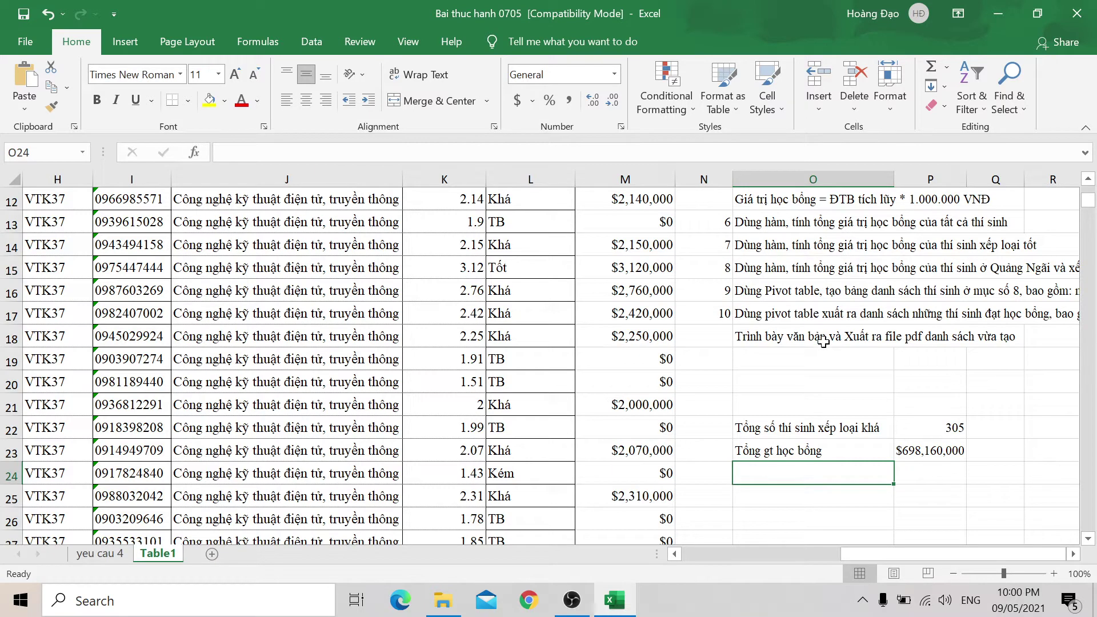
pyautogui.write('=')
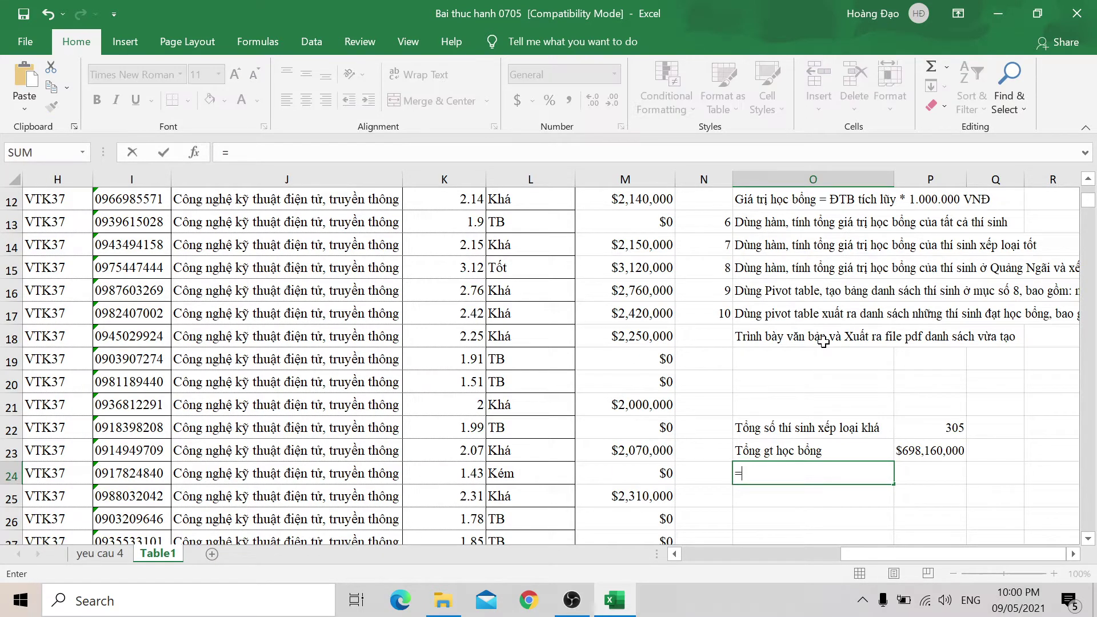
pyautogui.write('SUM')
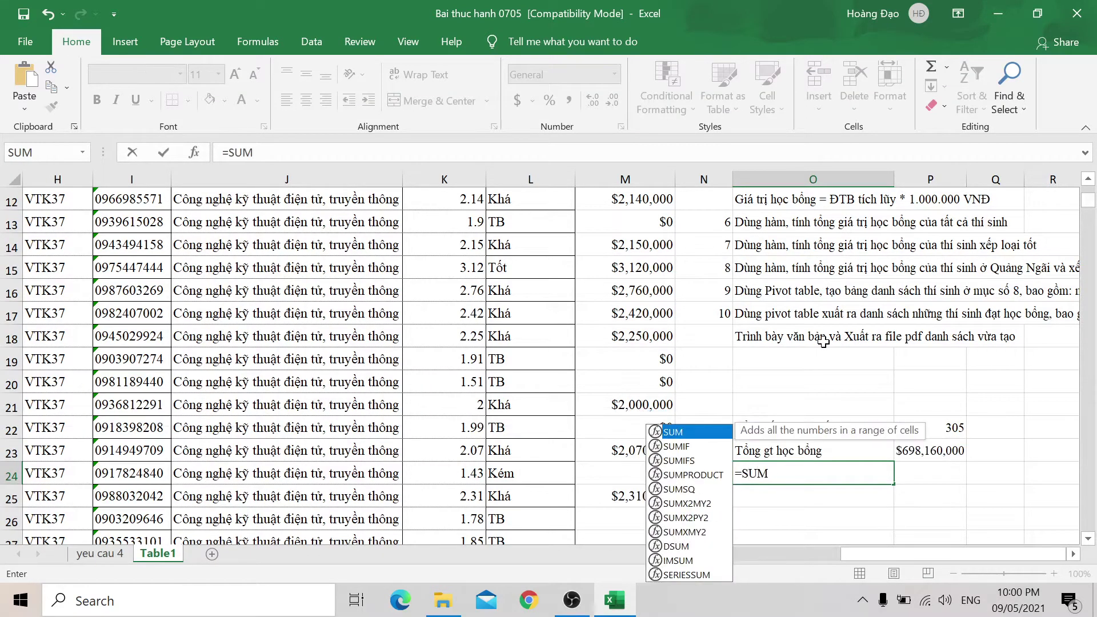
pyautogui.doubleClick(687, 447)
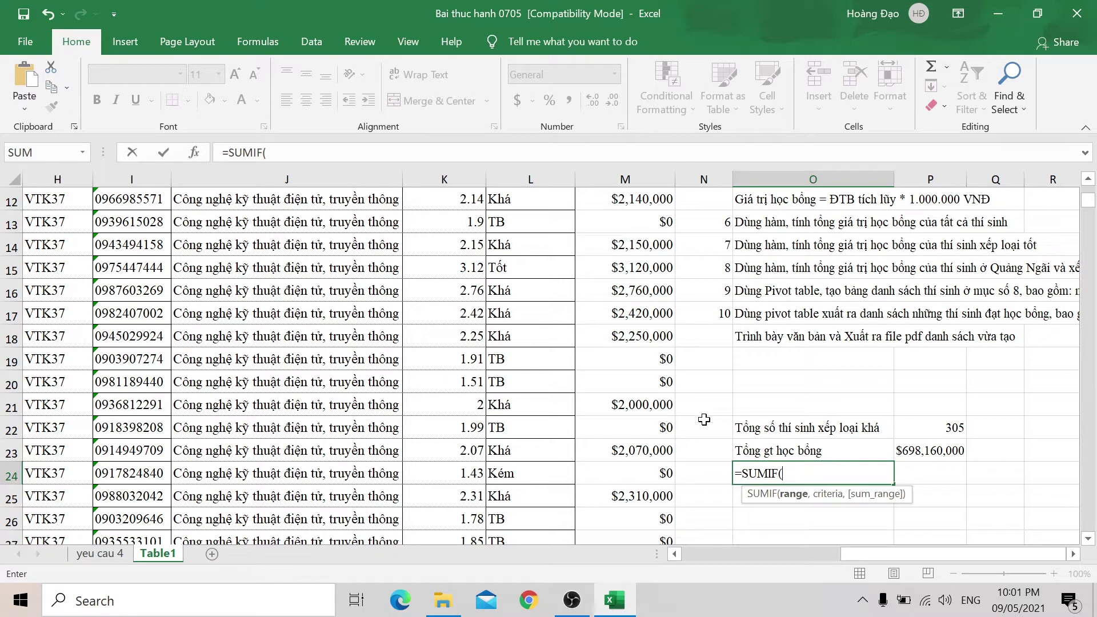
pyautogui.scroll(4, 704, 420)
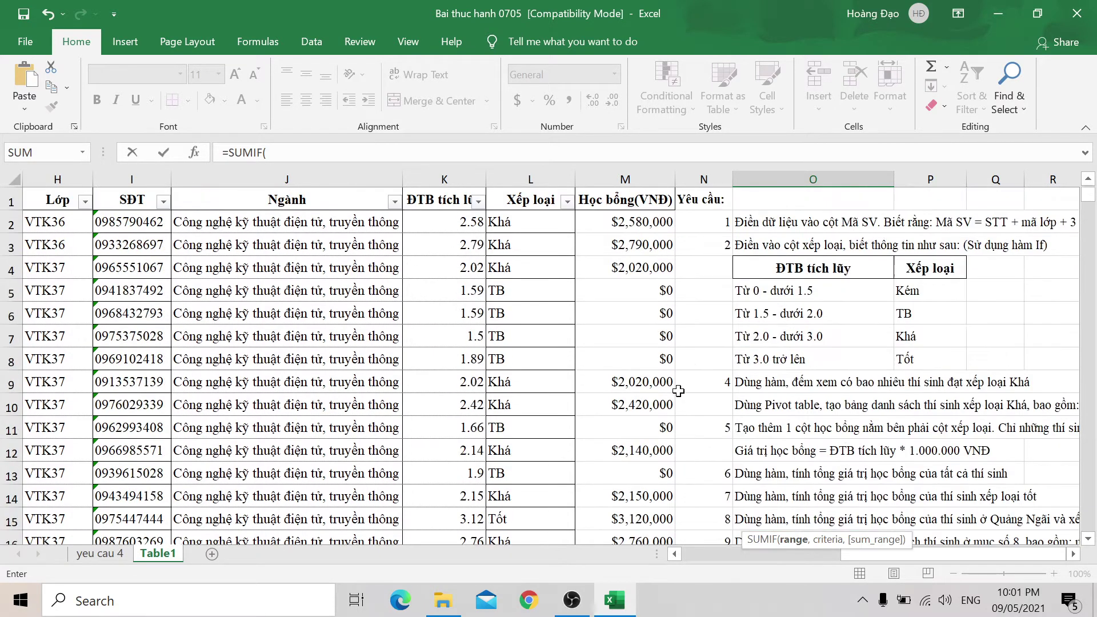
pyautogui.click(534, 227)
pyautogui.hotkey('ctrl', 'shift', 'Down')
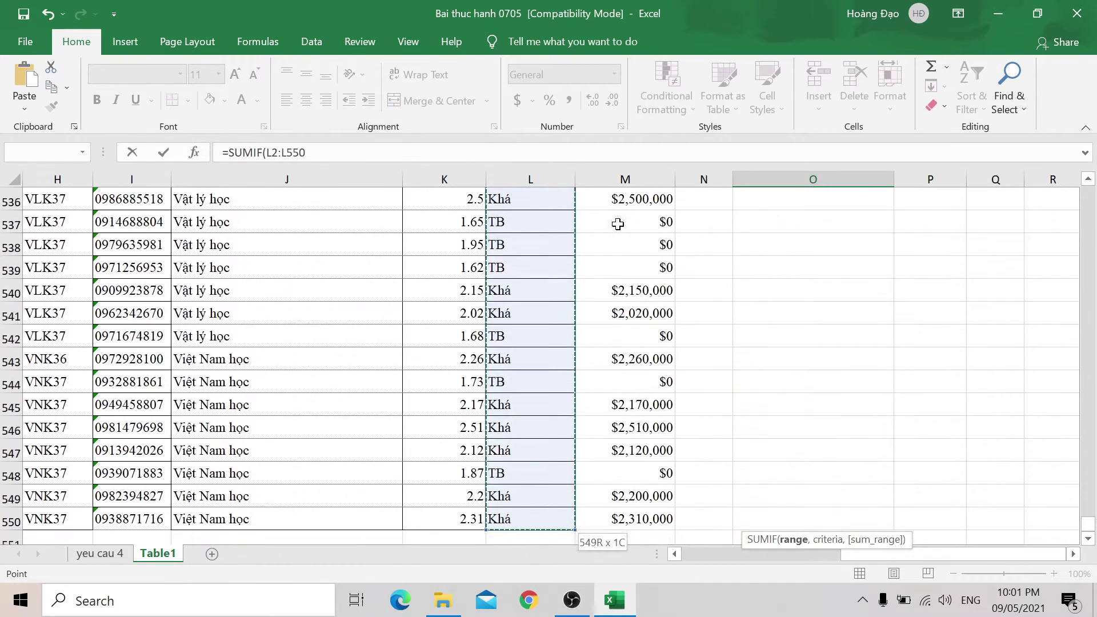
pyautogui.click(306, 152)
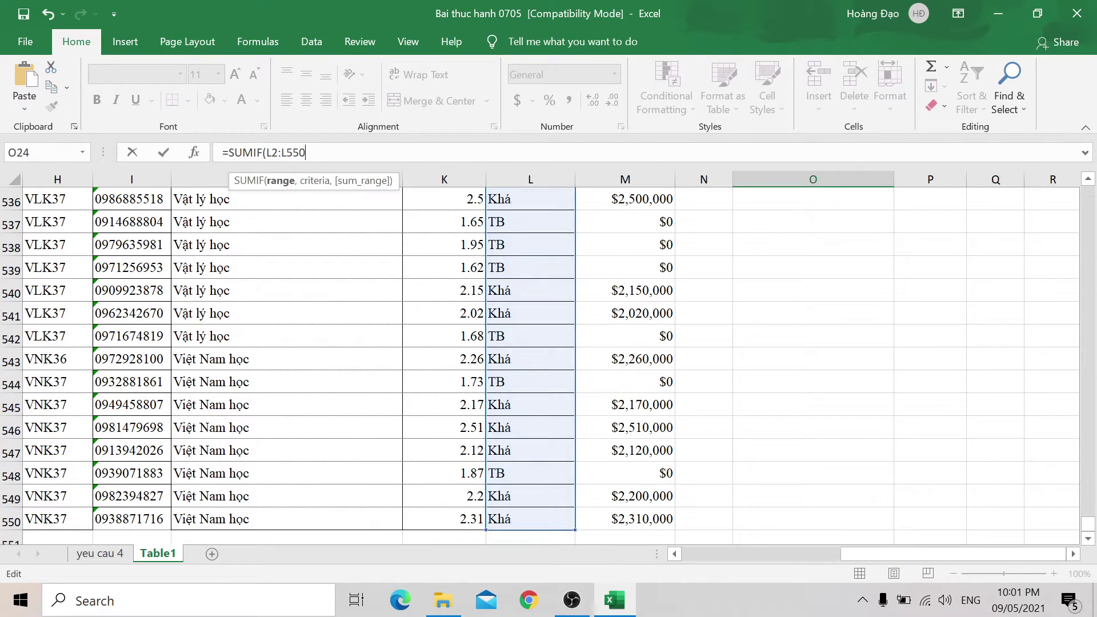
pyautogui.write(',"K')
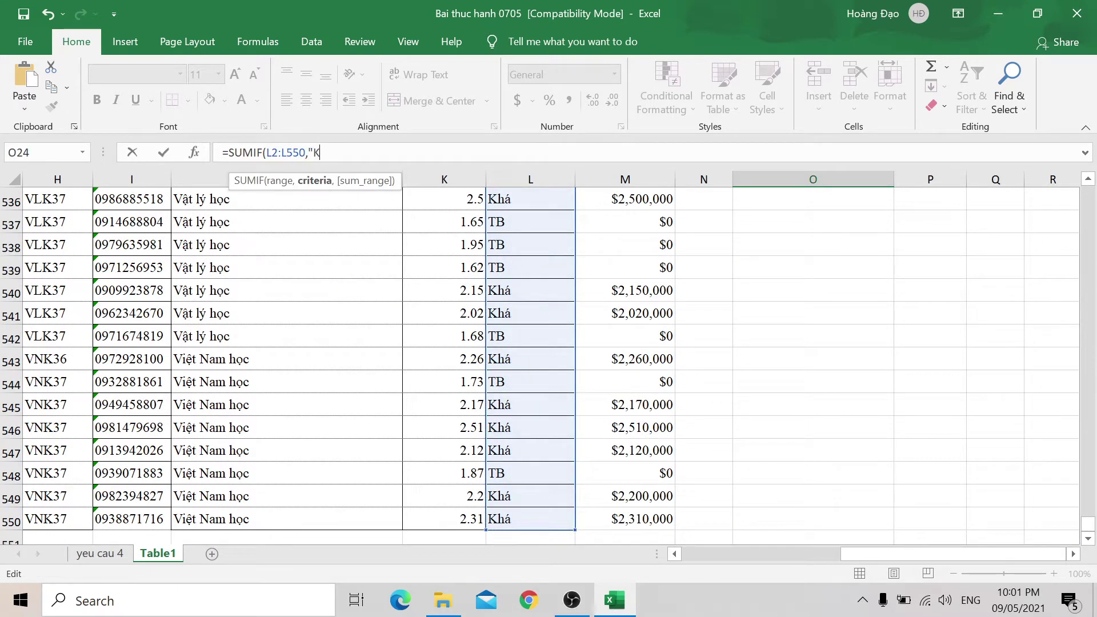
pyautogui.write('há')
# Step: Commit the SUMIF in O24, which returns 0 without a sum range
pyautogui.scroll(10, 628, 406)
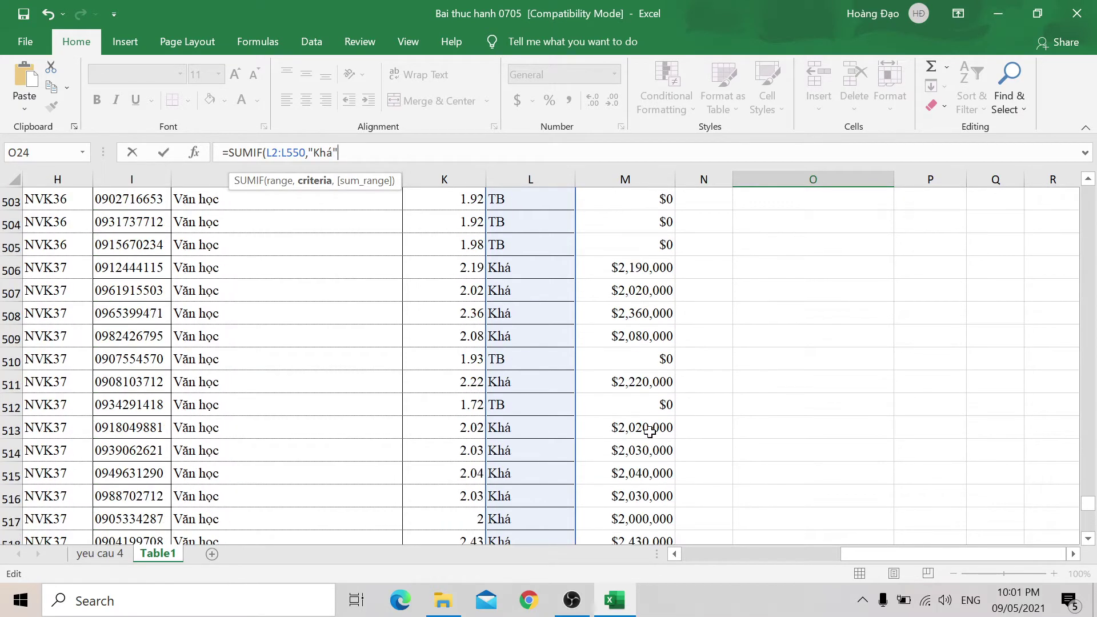
pyautogui.scroll(7, 647, 437)
pyautogui.scroll(7, 646, 437)
pyautogui.scroll(5, 647, 438)
pyautogui.scroll(10, 649, 441)
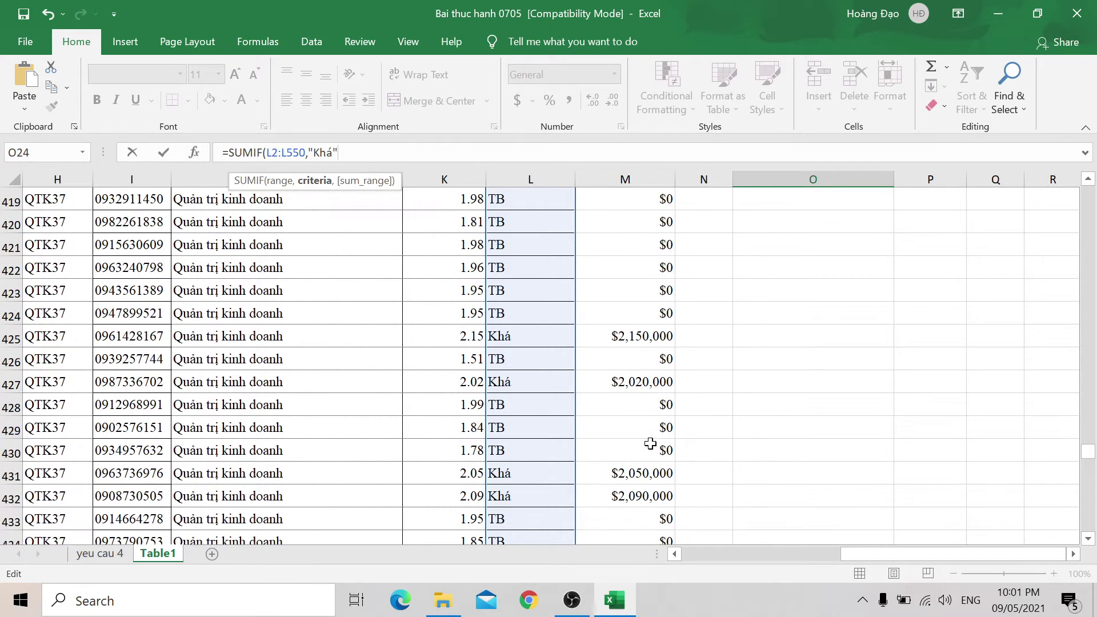
pyautogui.scroll(7, 650, 444)
pyautogui.scroll(6, 651, 444)
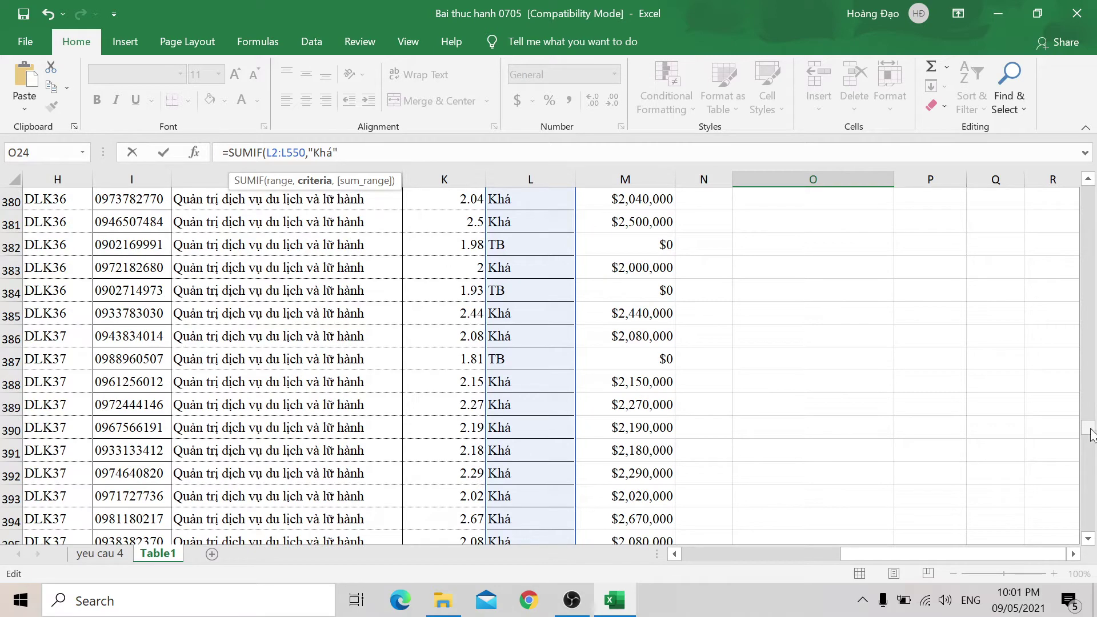
pyautogui.moveTo(1090, 434); pyautogui.dragTo(1090, 194)
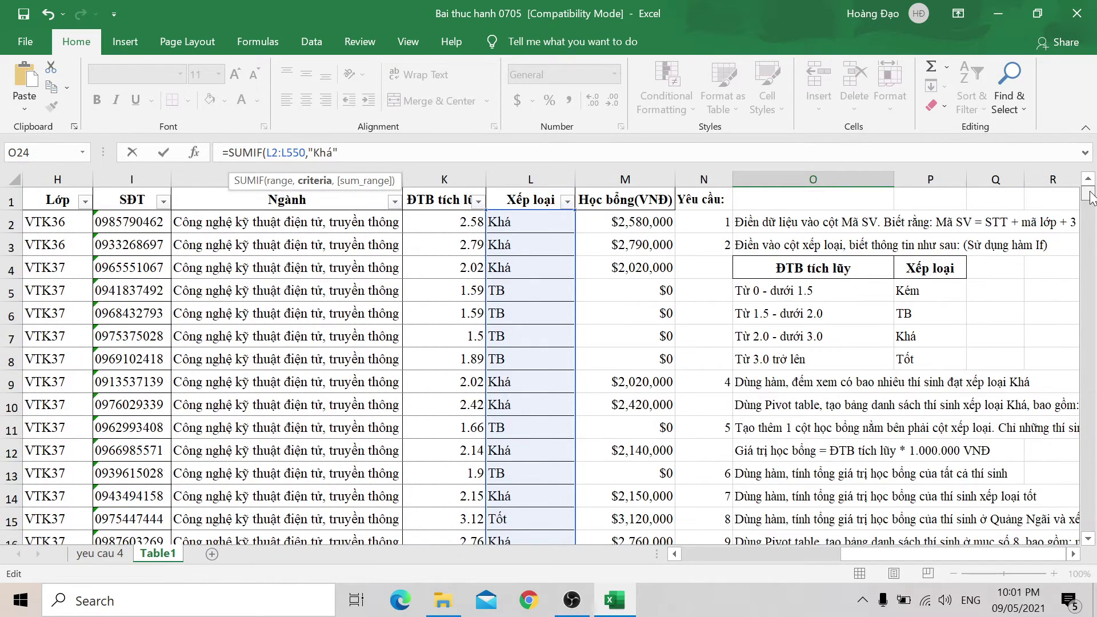
pyautogui.click(644, 222)
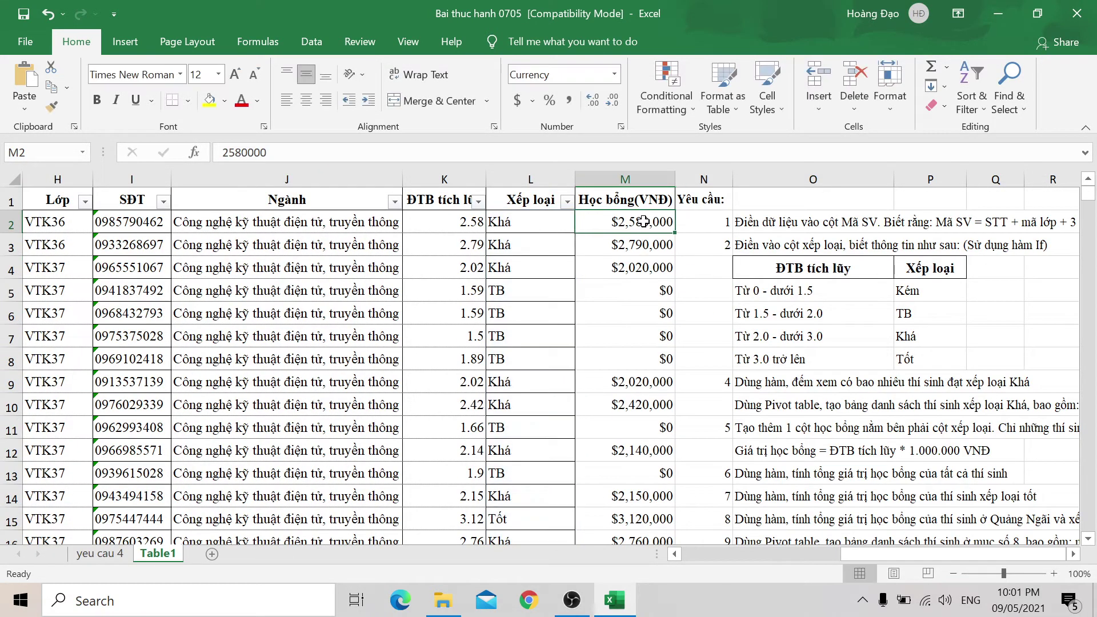
pyautogui.scroll(-5, 725, 301)
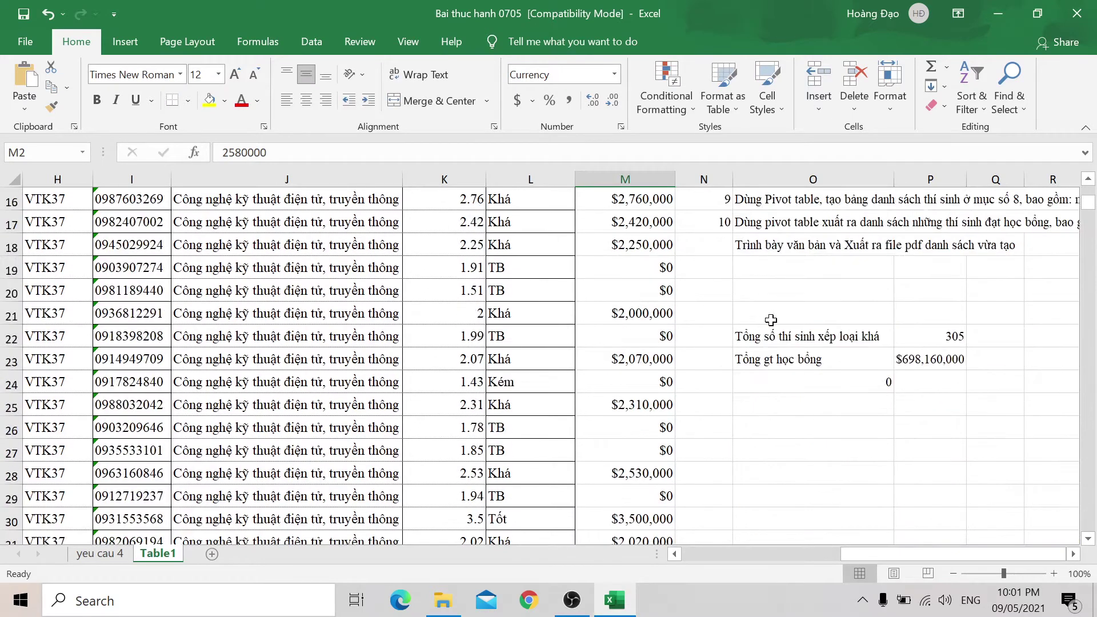
pyautogui.click(872, 385)
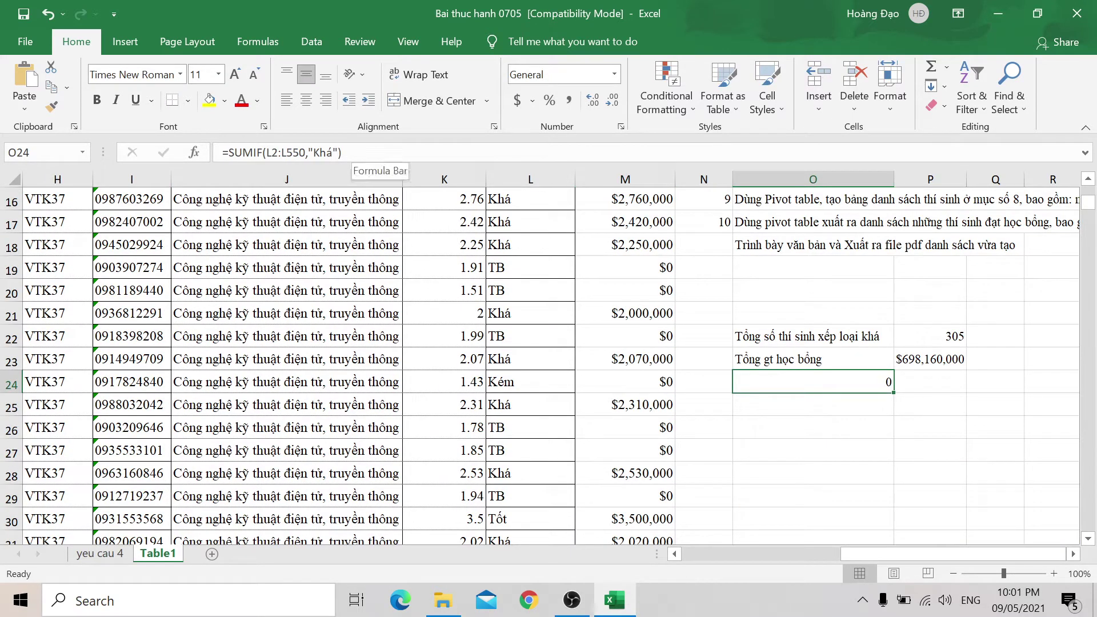
# Step: Change the O24 function from SUMIF to SUMIFS and delete its old arguments
pyautogui.click(350, 152)
pyautogui.press('BackSpace')
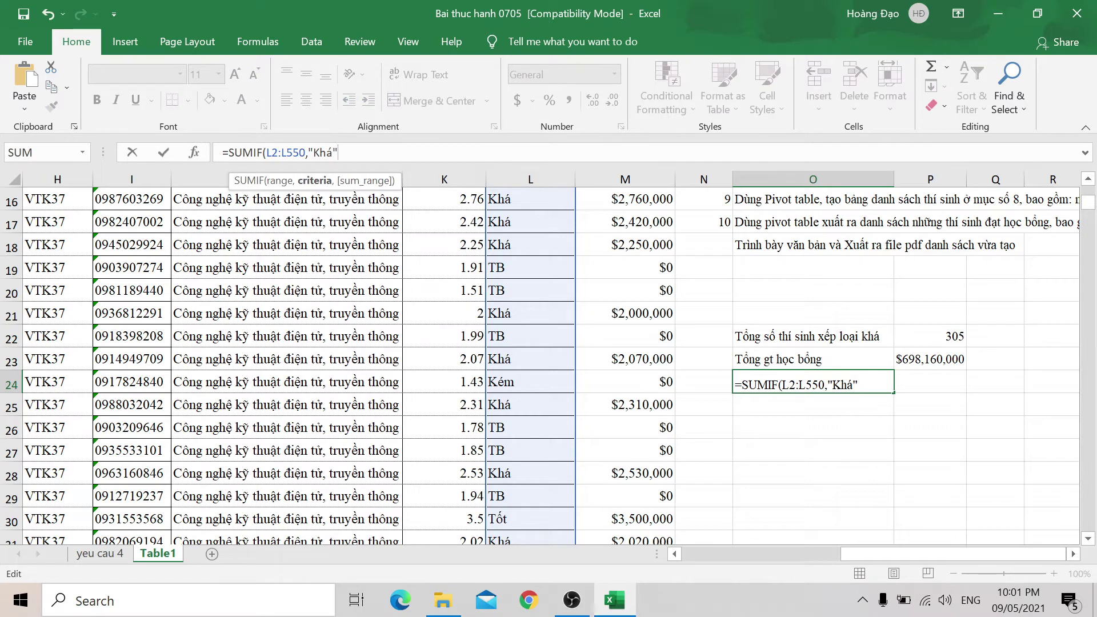
pyautogui.write(',')
pyautogui.scroll(5, 639, 228)
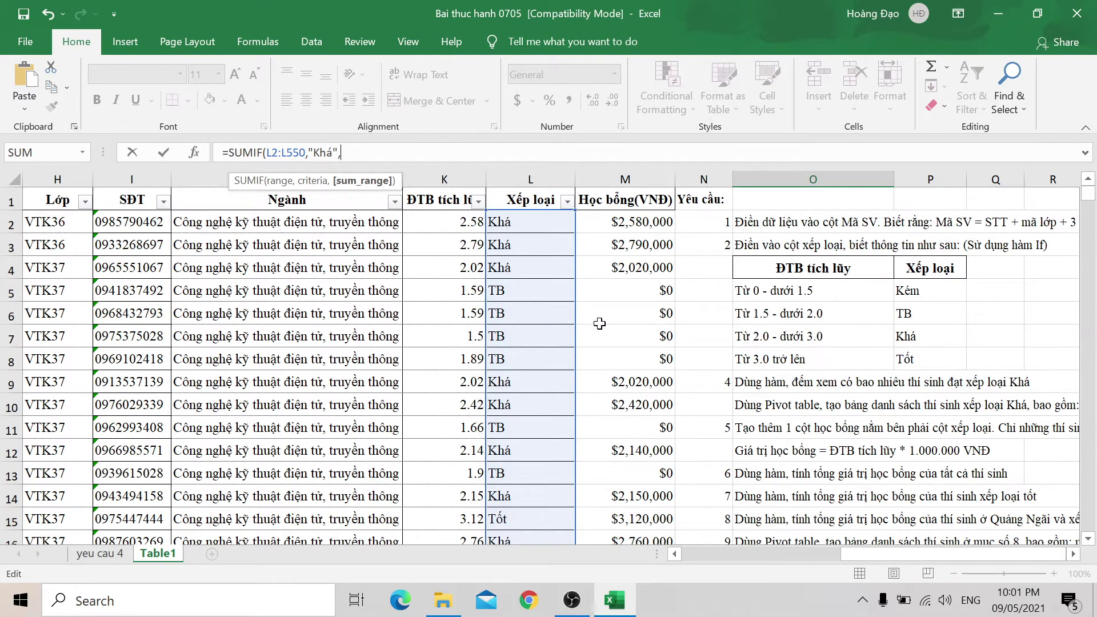
pyautogui.click(638, 226)
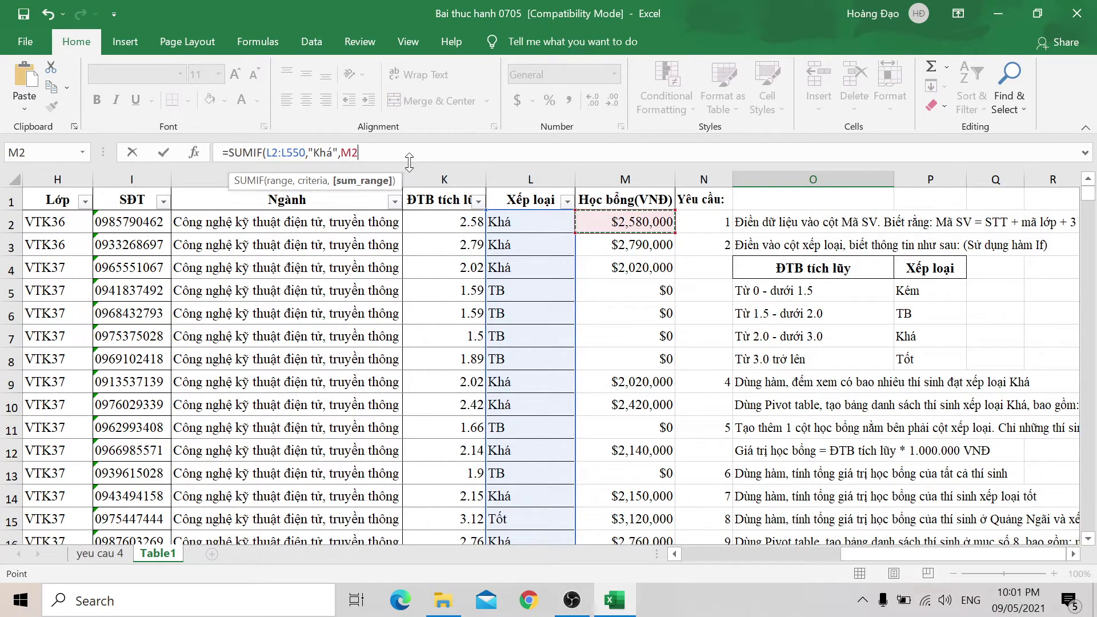
pyautogui.press('BackSpace')
pyautogui.press('BackSpace')
pyautogui.click(258, 152)
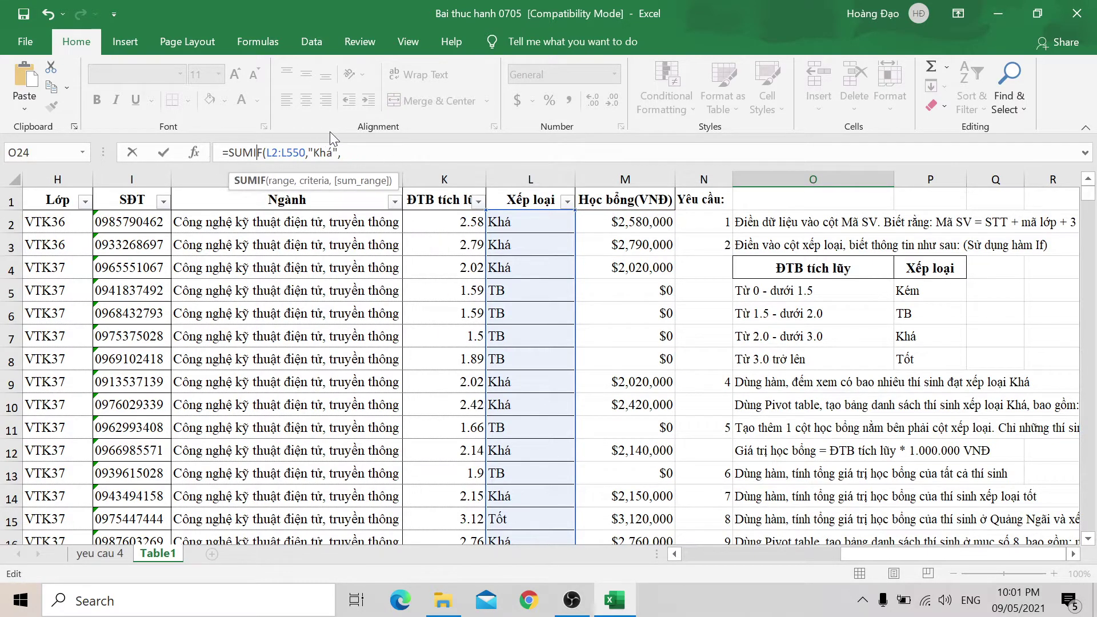
pyautogui.write('S')
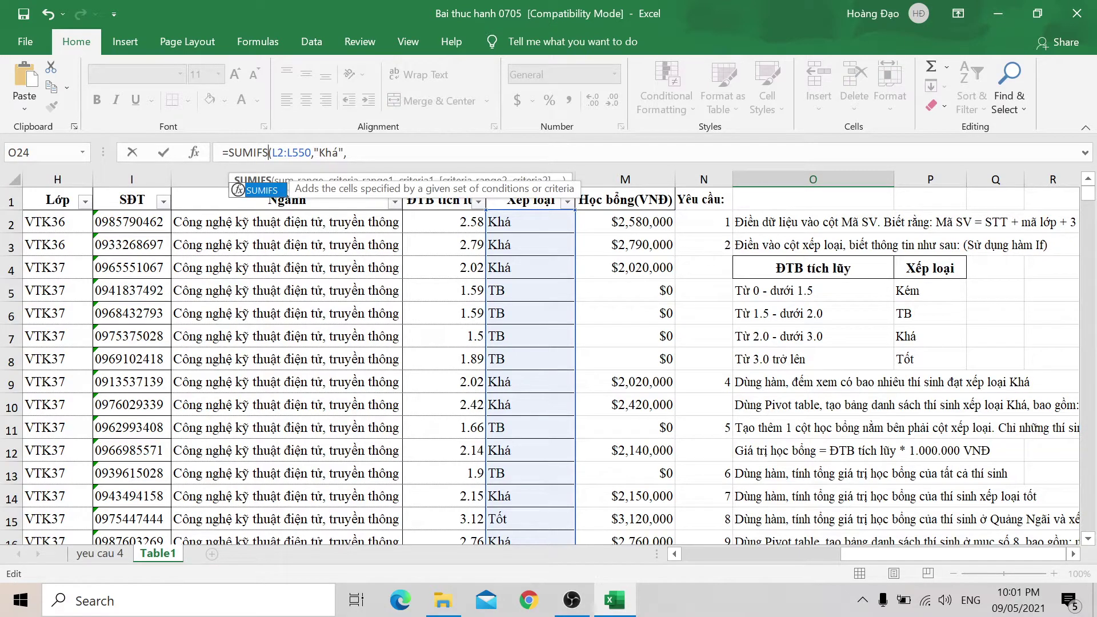
pyautogui.press('End')
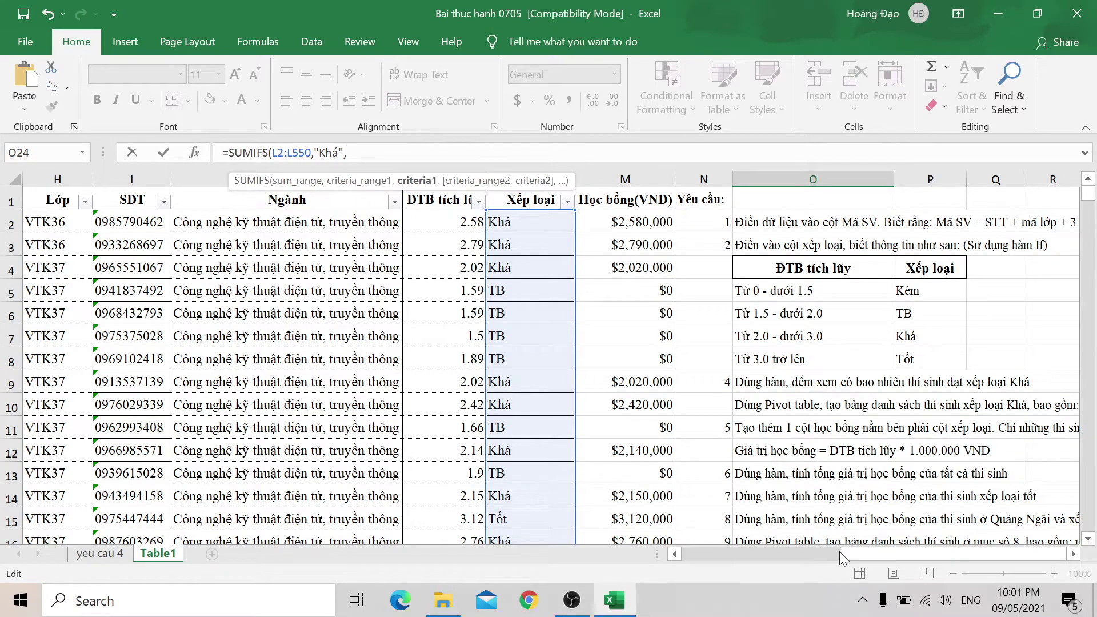
pyautogui.hscroll(-3, 834, 553)
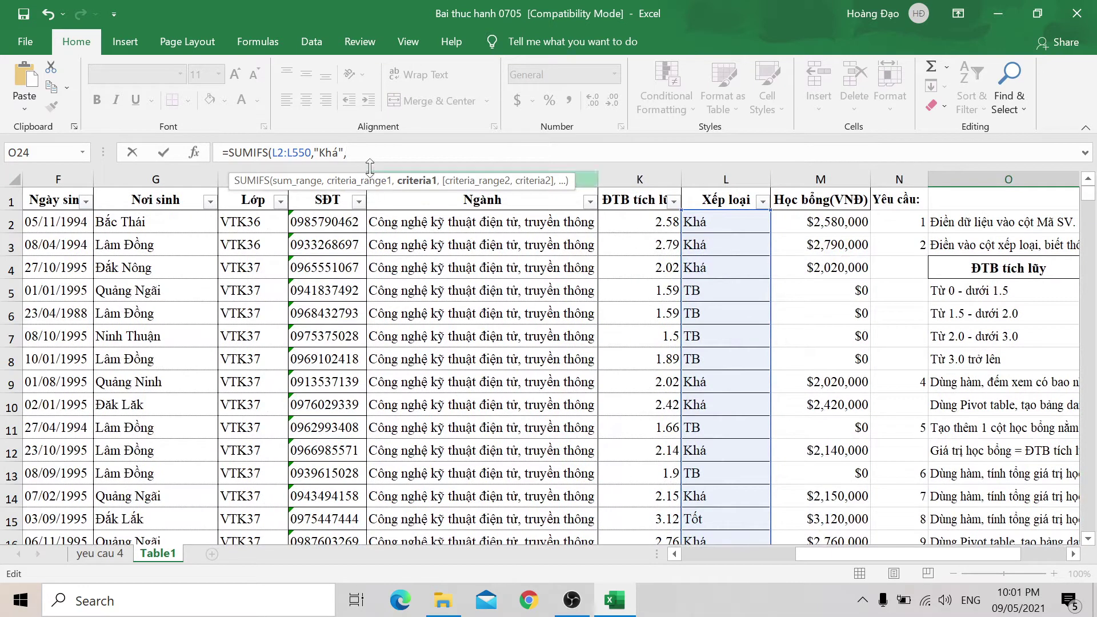
pyautogui.moveTo(347, 152); pyautogui.dragTo(272, 152)
pyautogui.press('BackSpace')
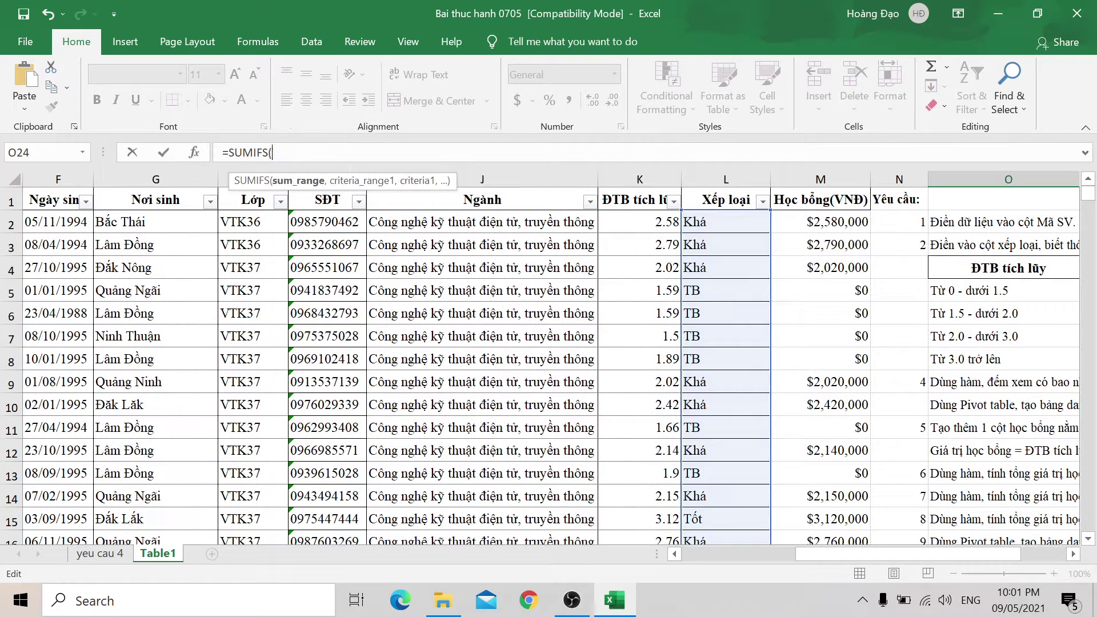
# Step: Enter G2:G550, G537 and L2:L550 as the first SUMIFS arguments
pyautogui.click(157, 224)
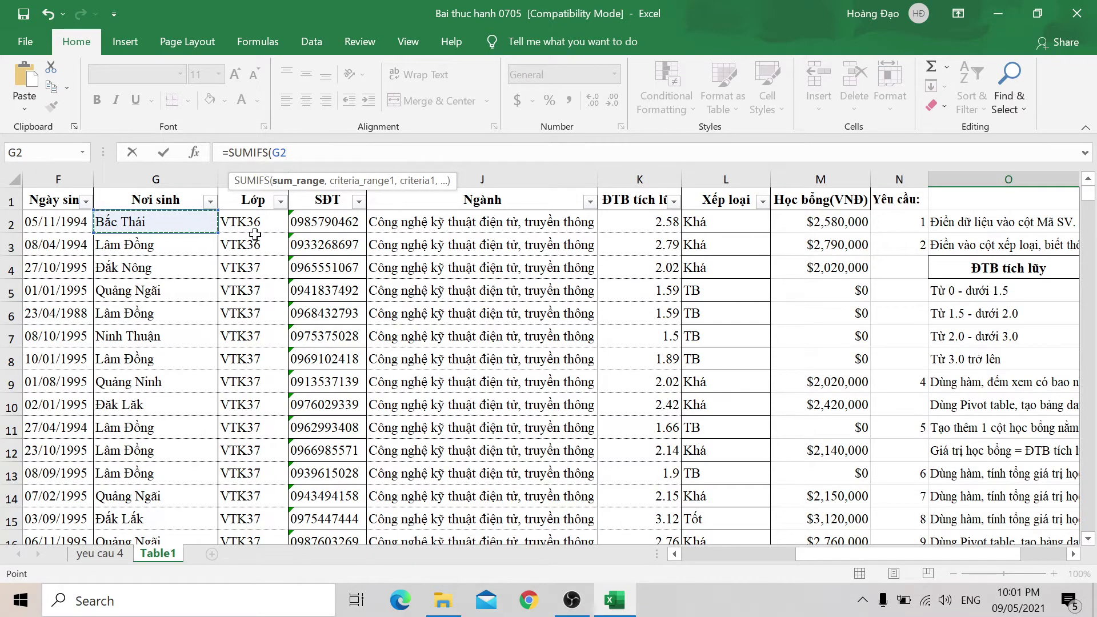
pyautogui.hotkey('ctrl', 'shift', 'Down')
pyautogui.write(',')
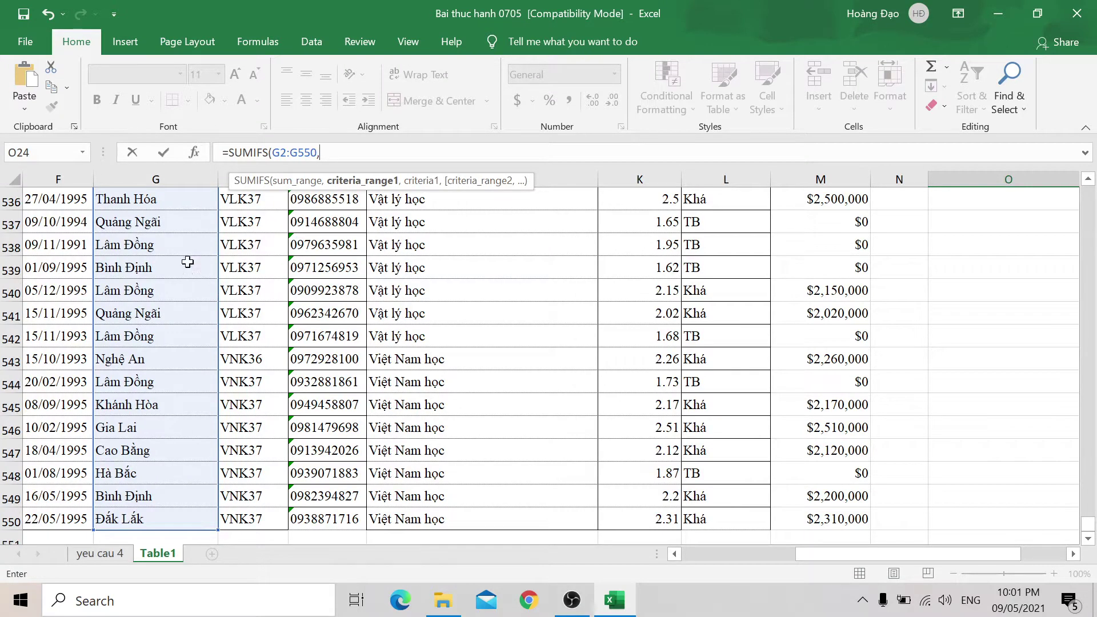
pyautogui.click(150, 228)
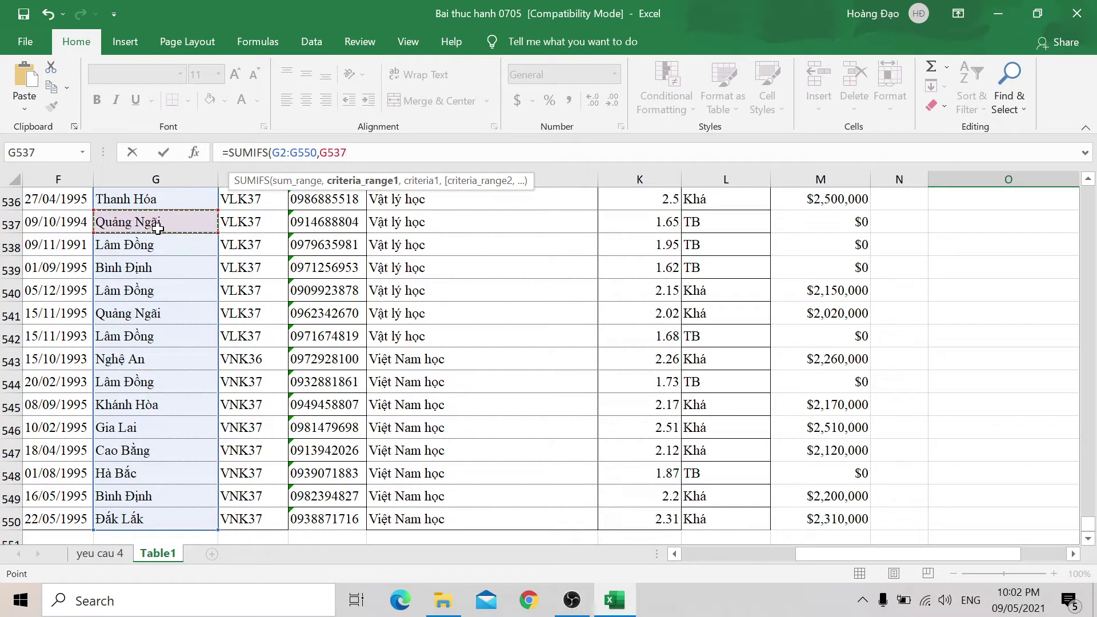
pyautogui.write(',')
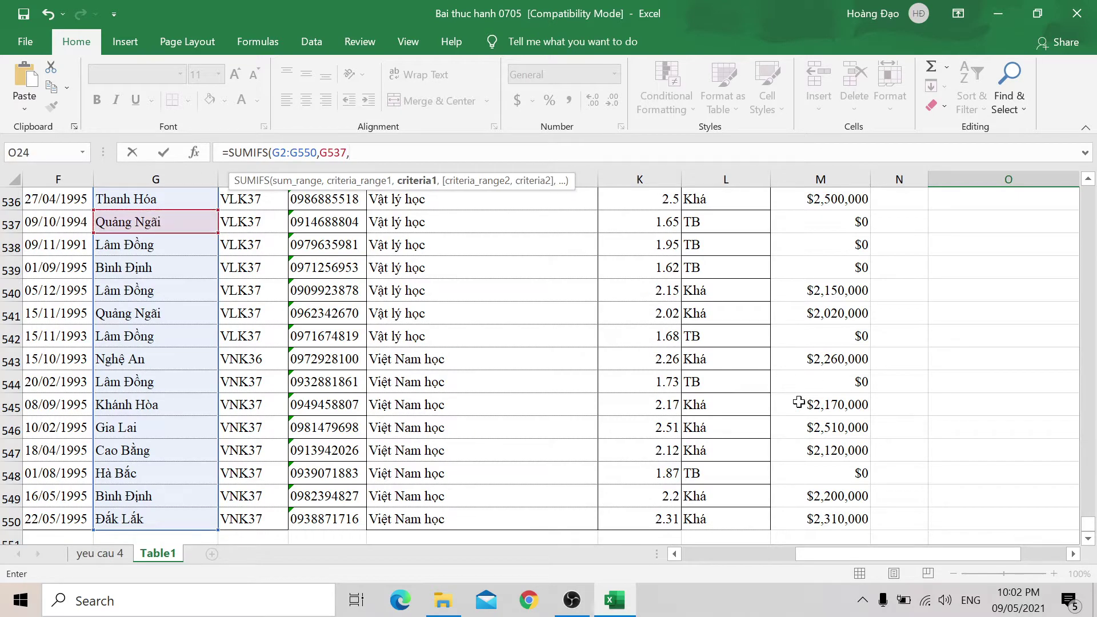
pyautogui.click(723, 518)
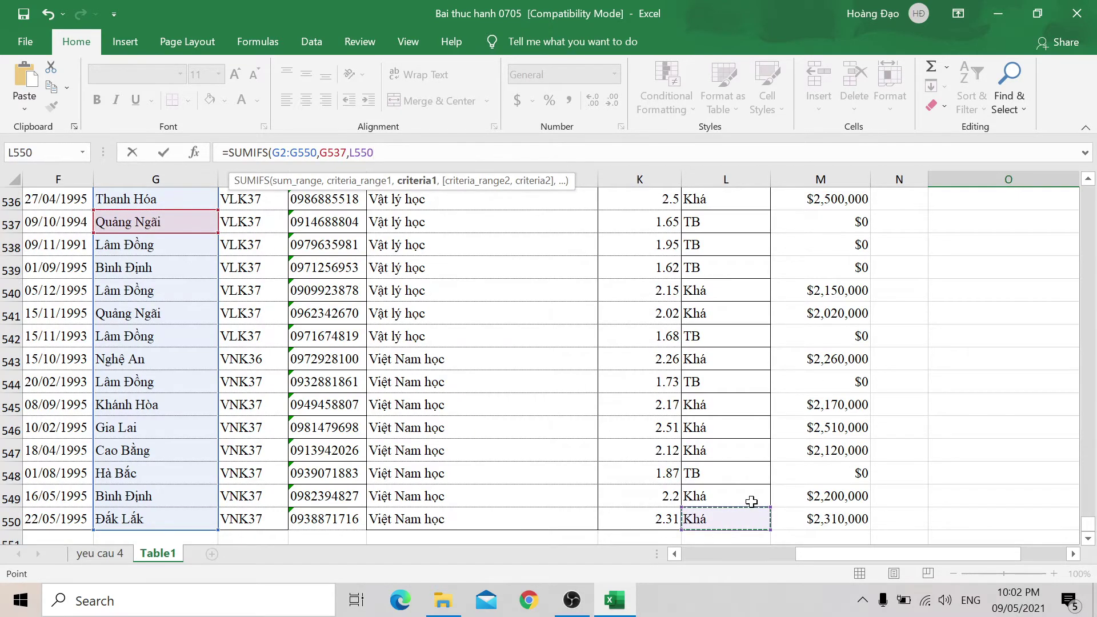
pyautogui.hotkey('ctrl', 'shift', 'Up')
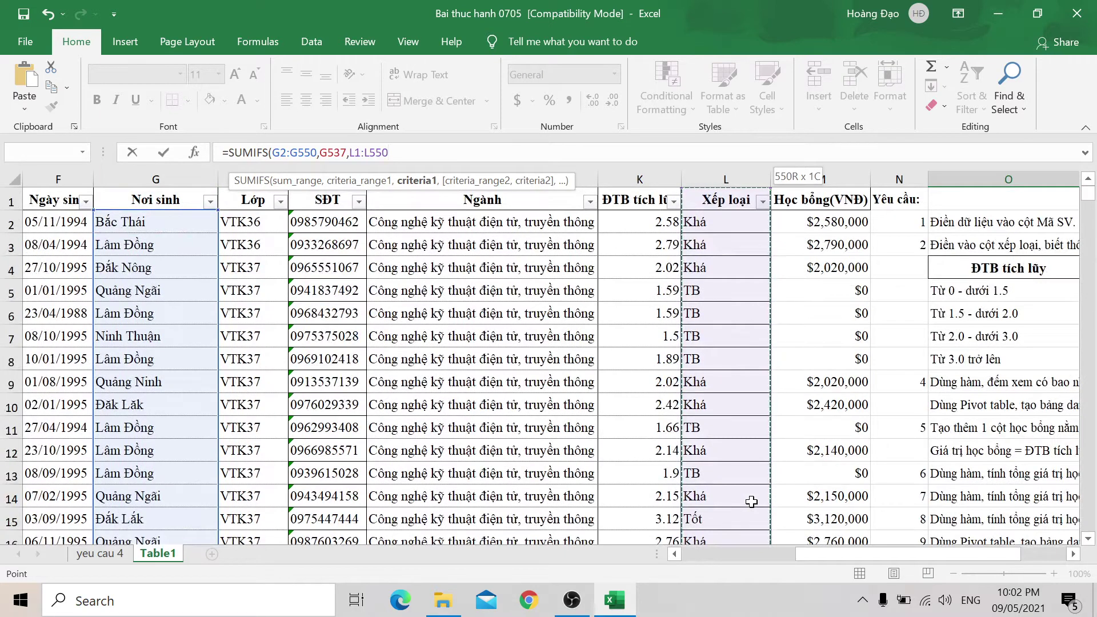
pyautogui.hotkey('shift', 'Down')
# Step: Finish the formula with "Khá" and M2:M550 and enter it; Excel reports a formula problem
pyautogui.write(',G537')
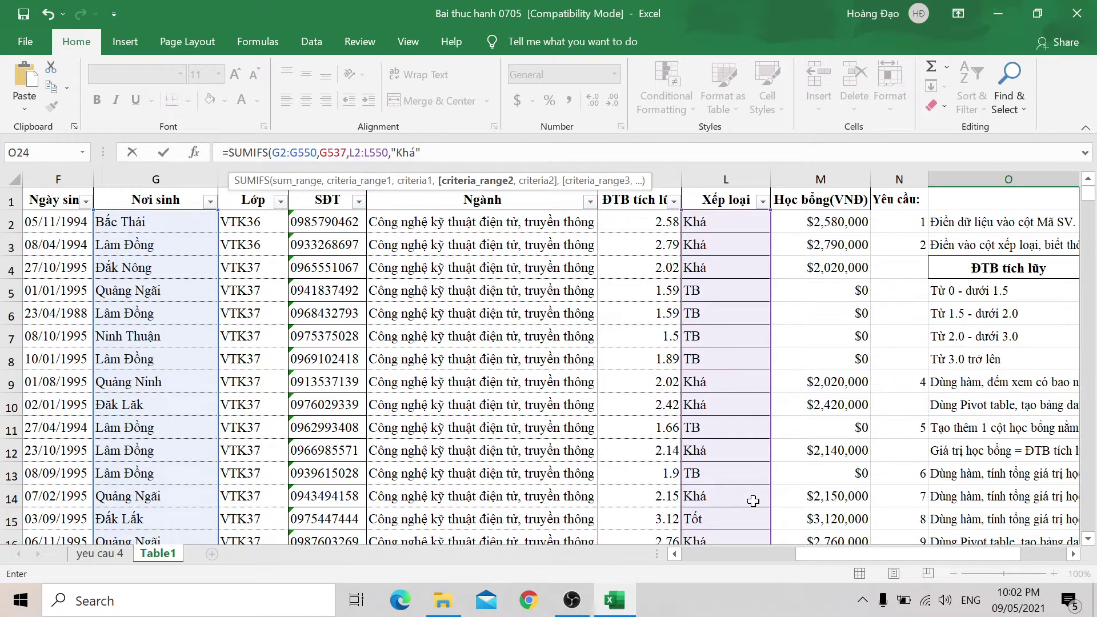
pyautogui.write(',')
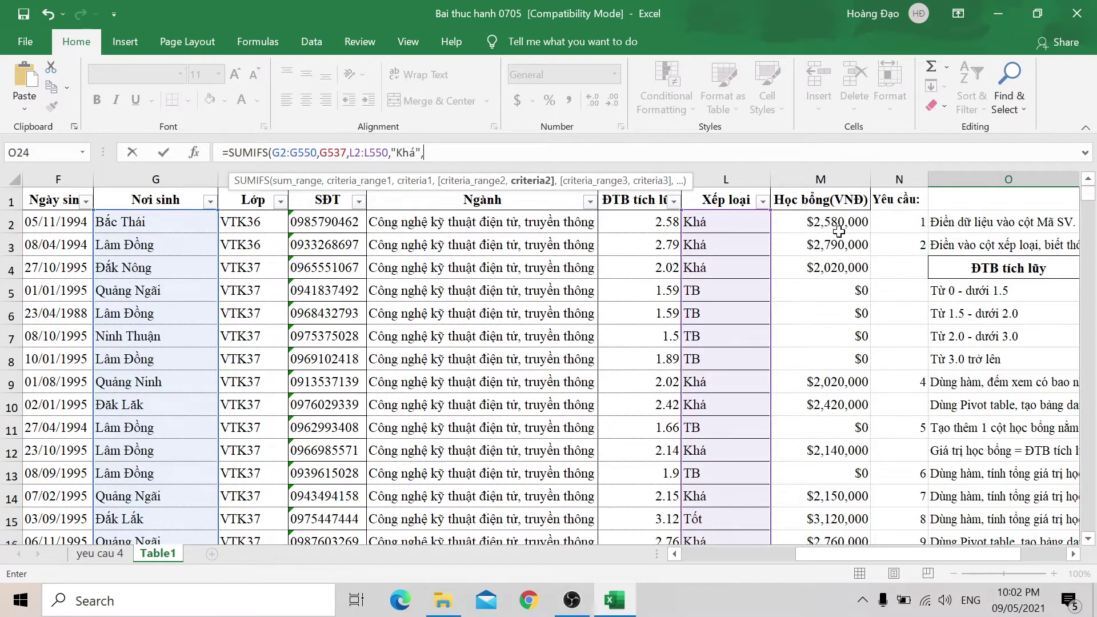
pyautogui.click(842, 225)
pyautogui.hotkey('ctrl', 'shift', 'Down')
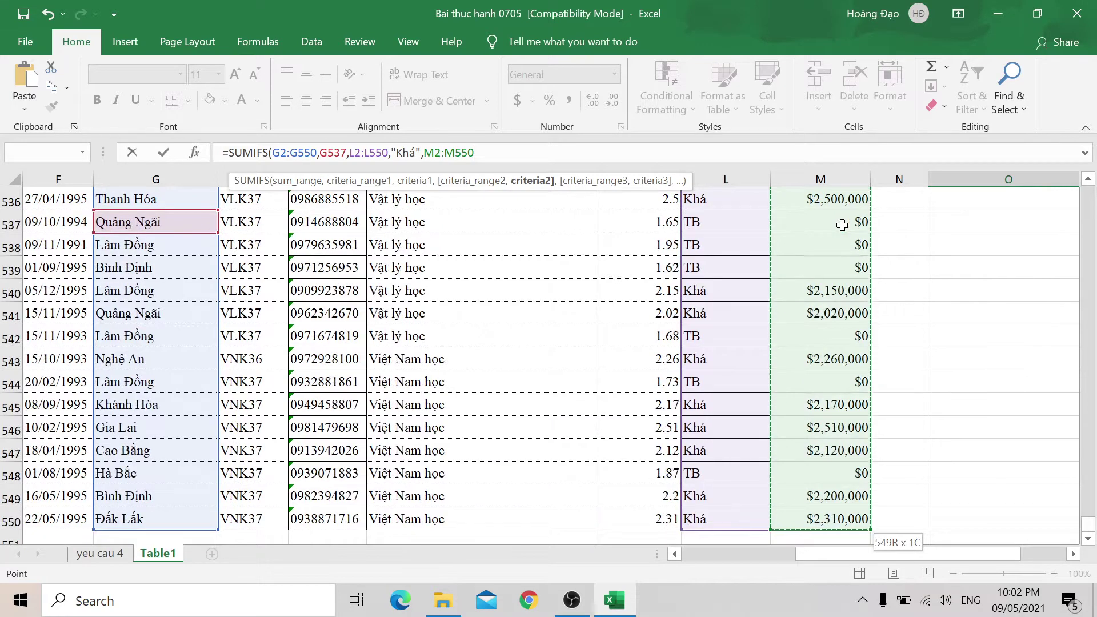
pyautogui.write(')')
pyautogui.press('Return')
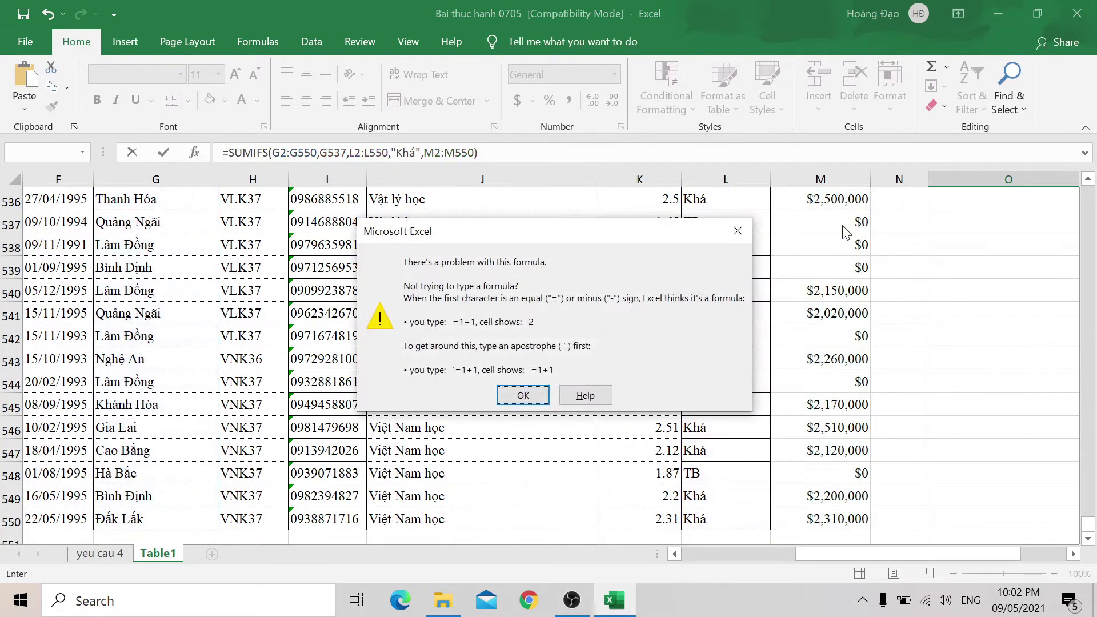
# Step: Dismiss the formula error and retry committing the SUMIFS, which is rejected again
pyautogui.press('Return')
pyautogui.scroll(5, 908, 332)
pyautogui.scroll(5, 919, 387)
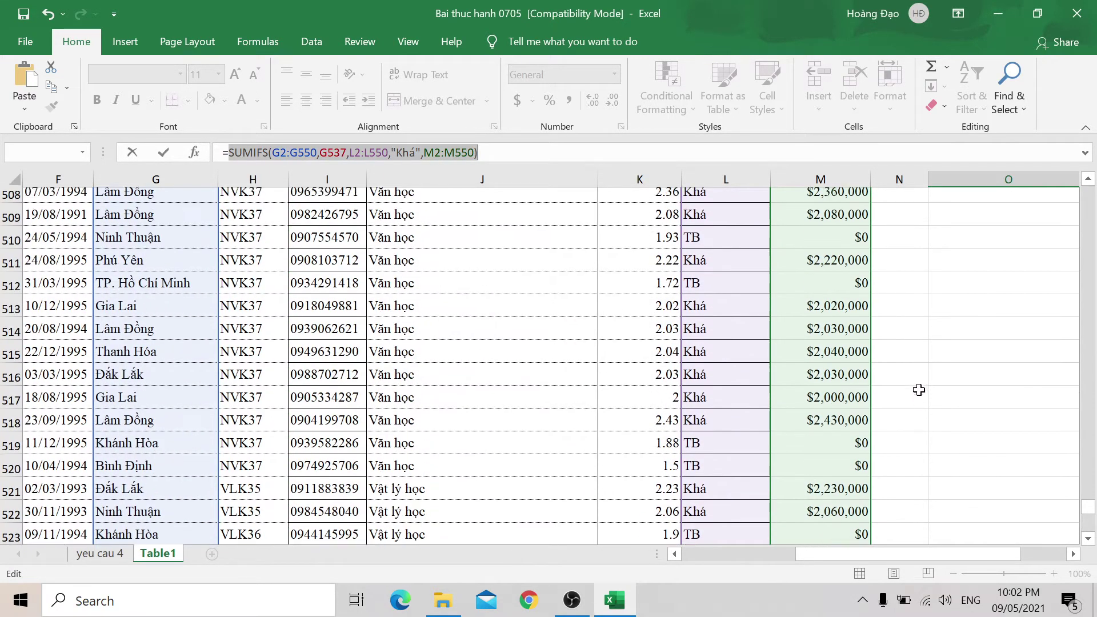
pyautogui.scroll(4, 918, 387)
pyautogui.click(478, 152)
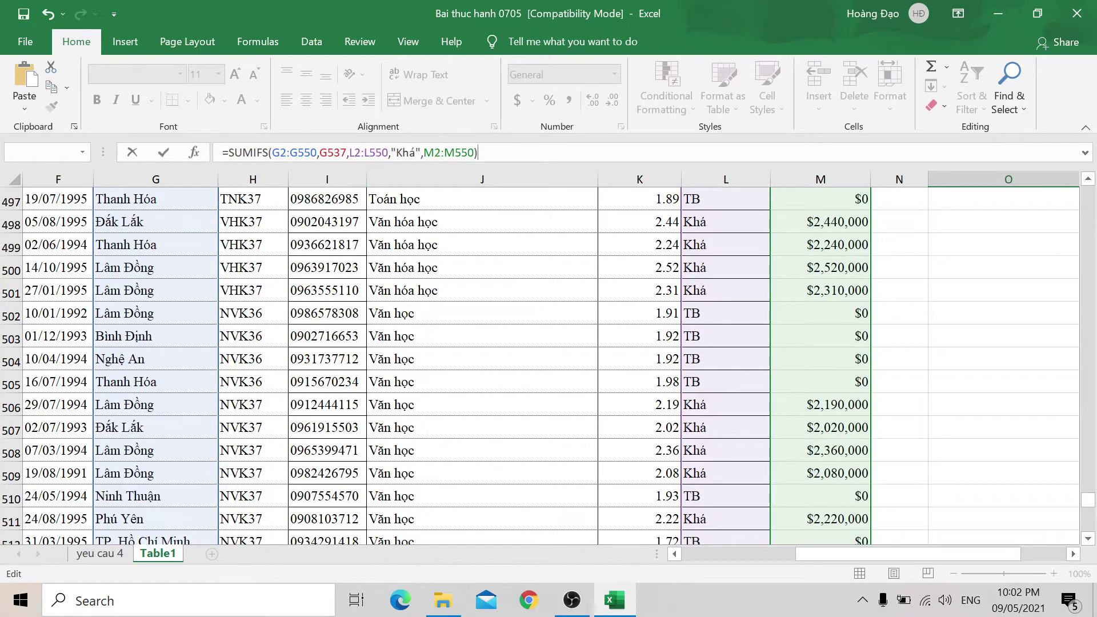
pyautogui.moveTo(1088, 498)
pyautogui.mouseDown()
pyautogui.moveTo(1088, 267)
pyautogui.moveTo(830, 560)
pyautogui.moveTo(893, 553)
pyautogui.mouseUp()
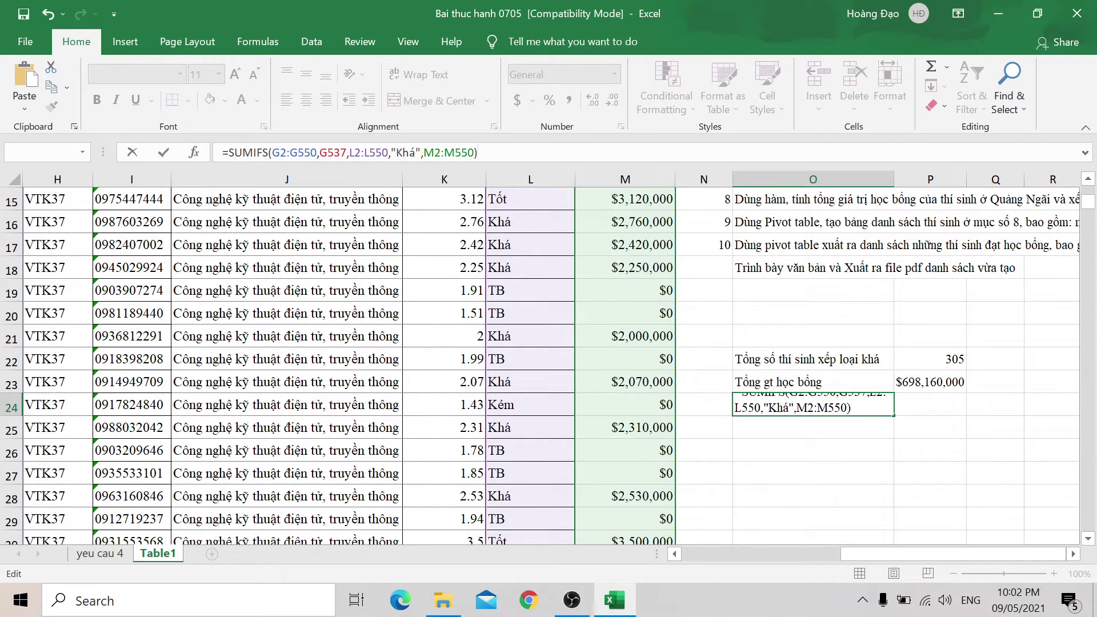
pyautogui.press('Return')
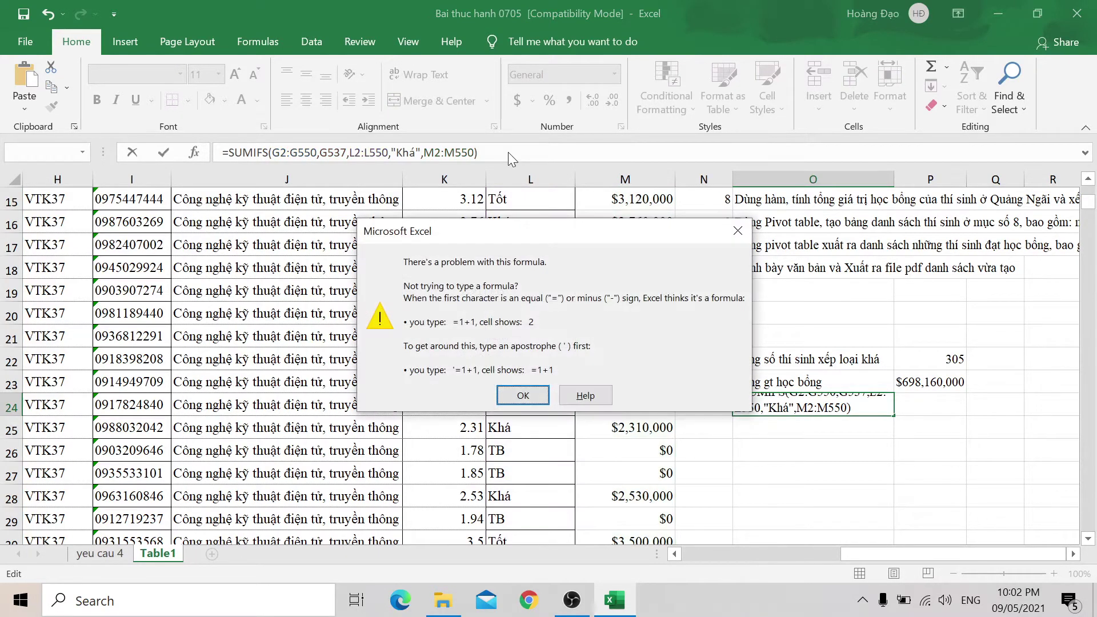
pyautogui.press('Return')
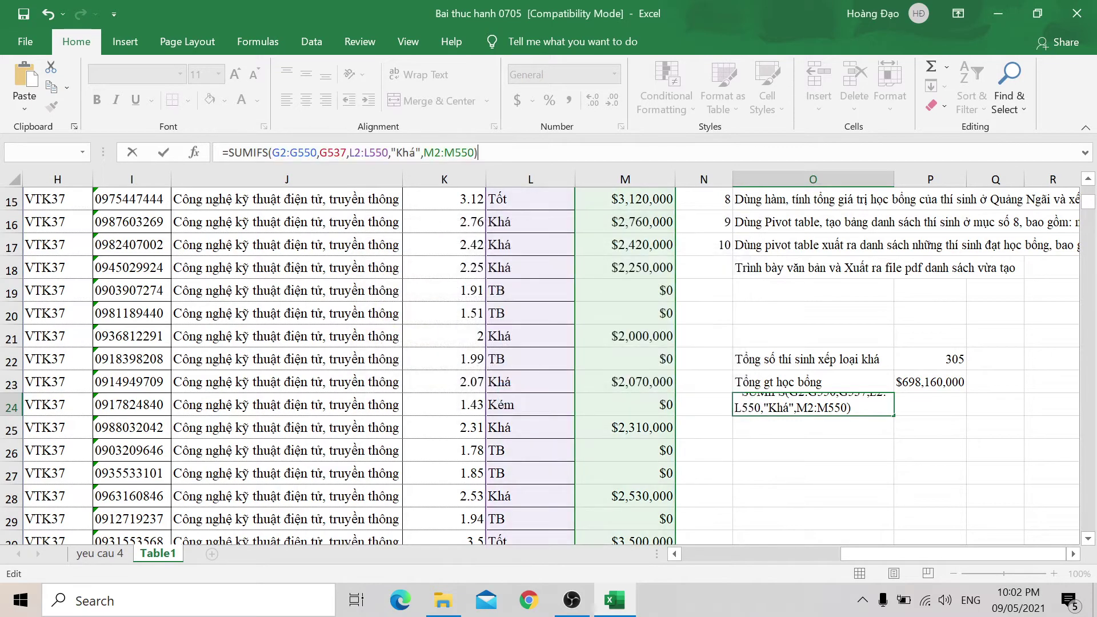
# Step: Remove M2:M550 from criteria2 in Function Arguments; Excel warns of too few arguments
pyautogui.click(203, 157)
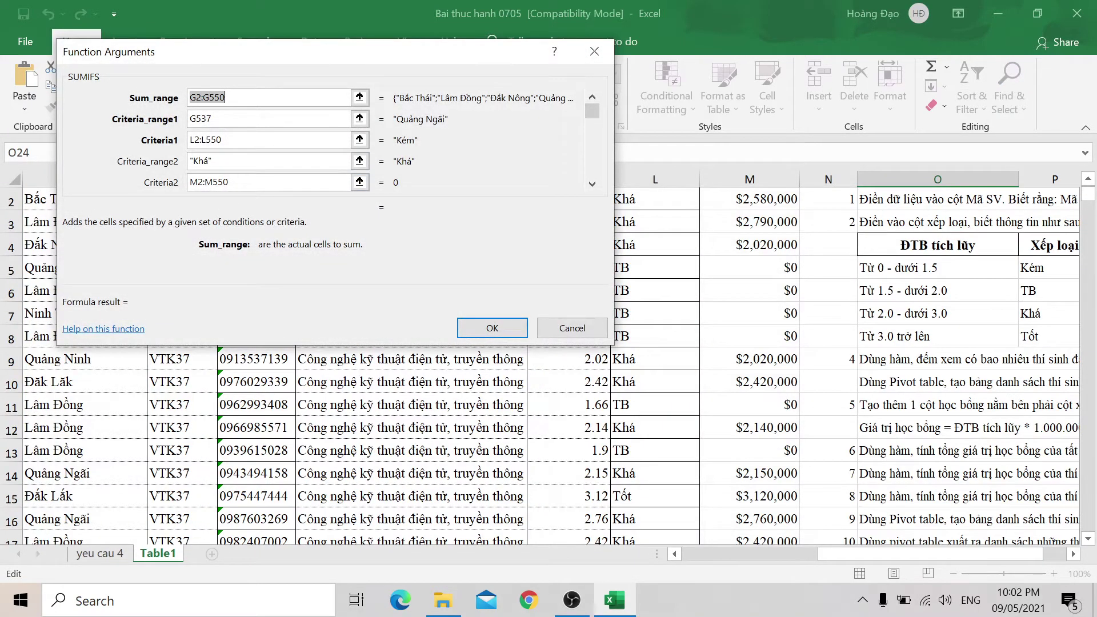
pyautogui.click(229, 182)
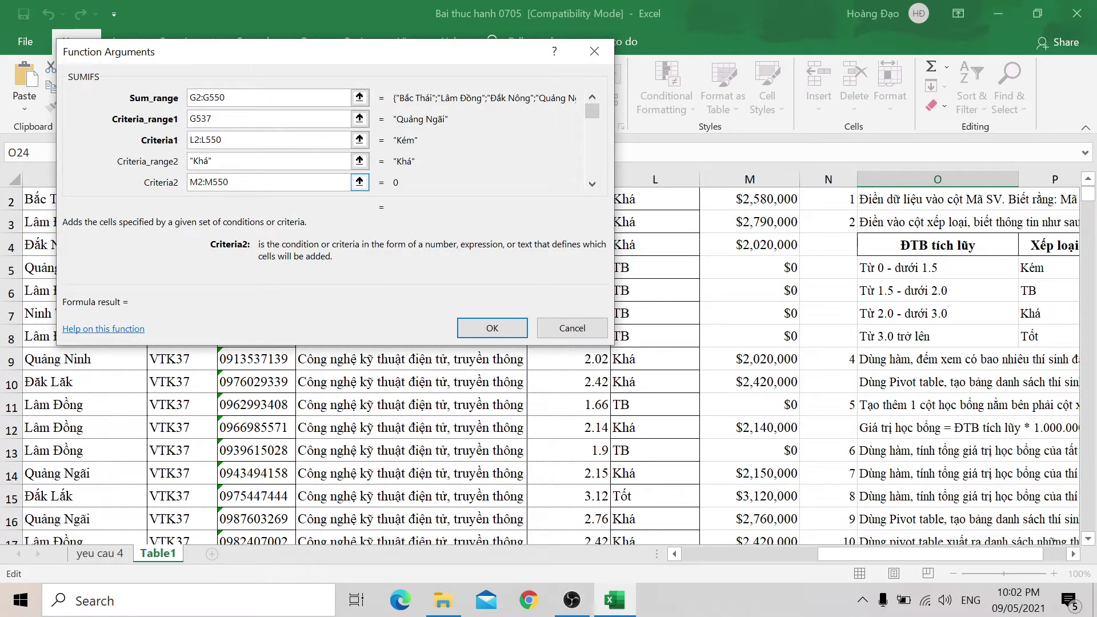
pyautogui.hotkey('shift', 'Home')
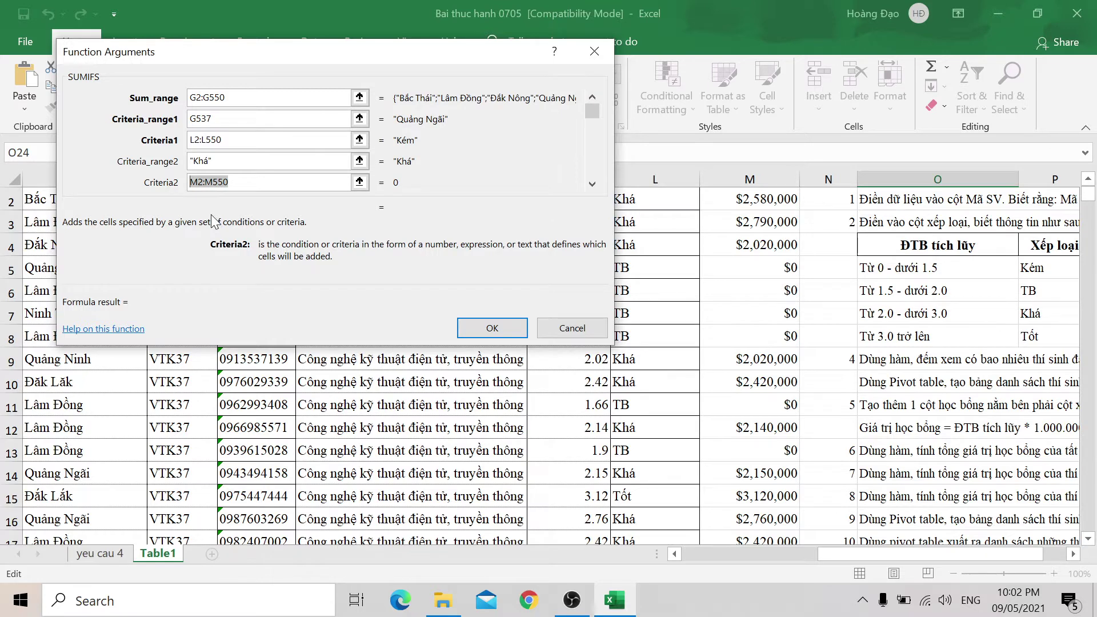
pyautogui.press('BackSpace')
pyautogui.click(490, 326)
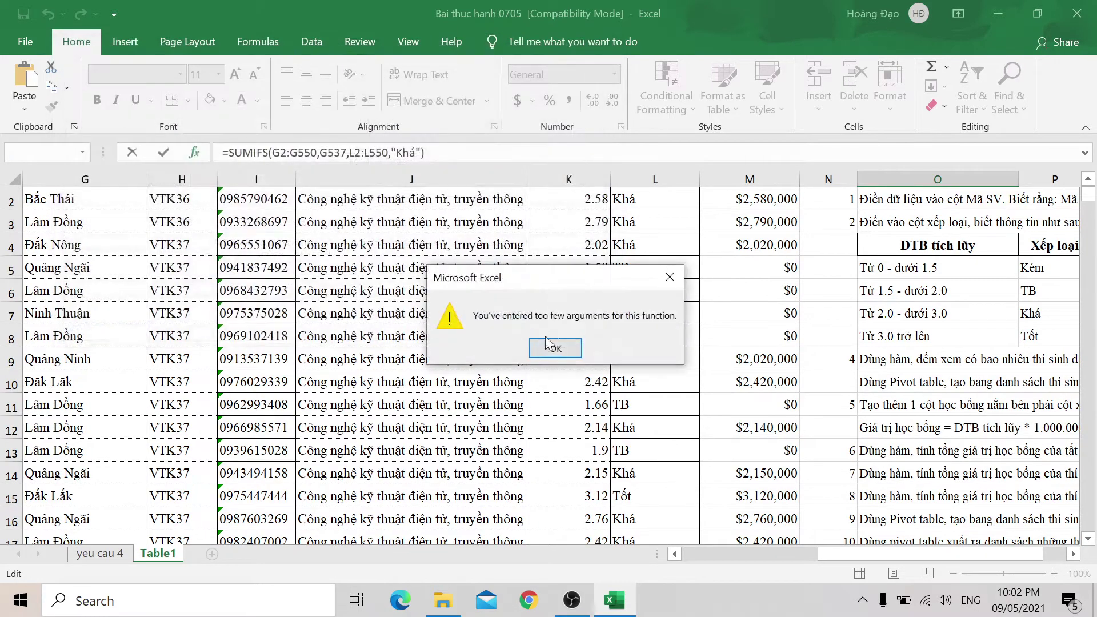
pyautogui.click(557, 352)
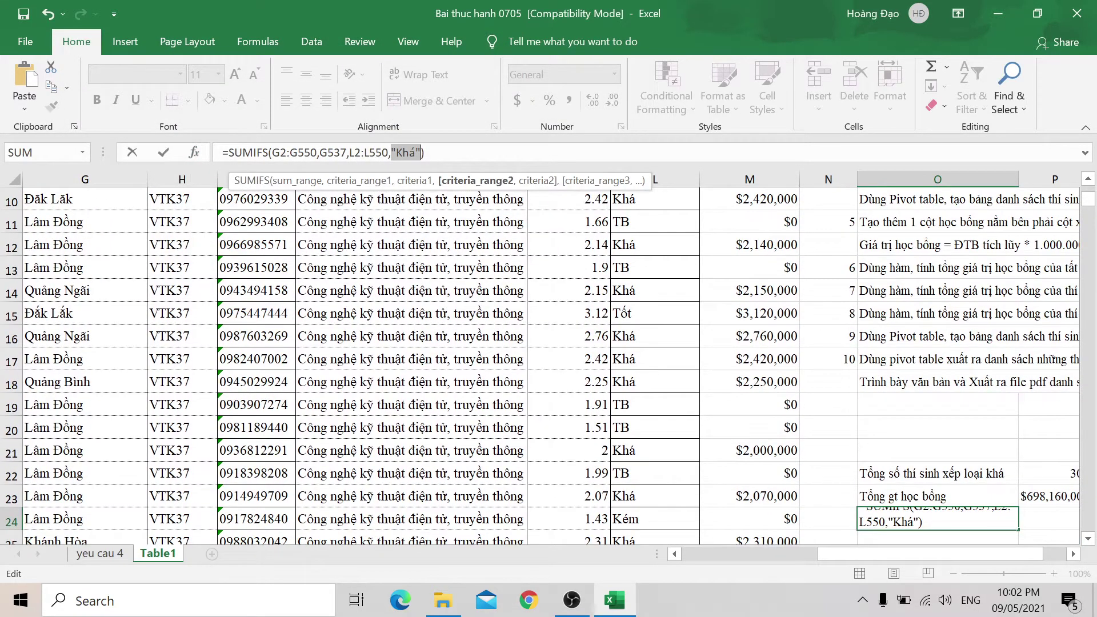
# Step: Append M2:M550 as a final argument before the closing parenthesis
pyautogui.click(480, 146)
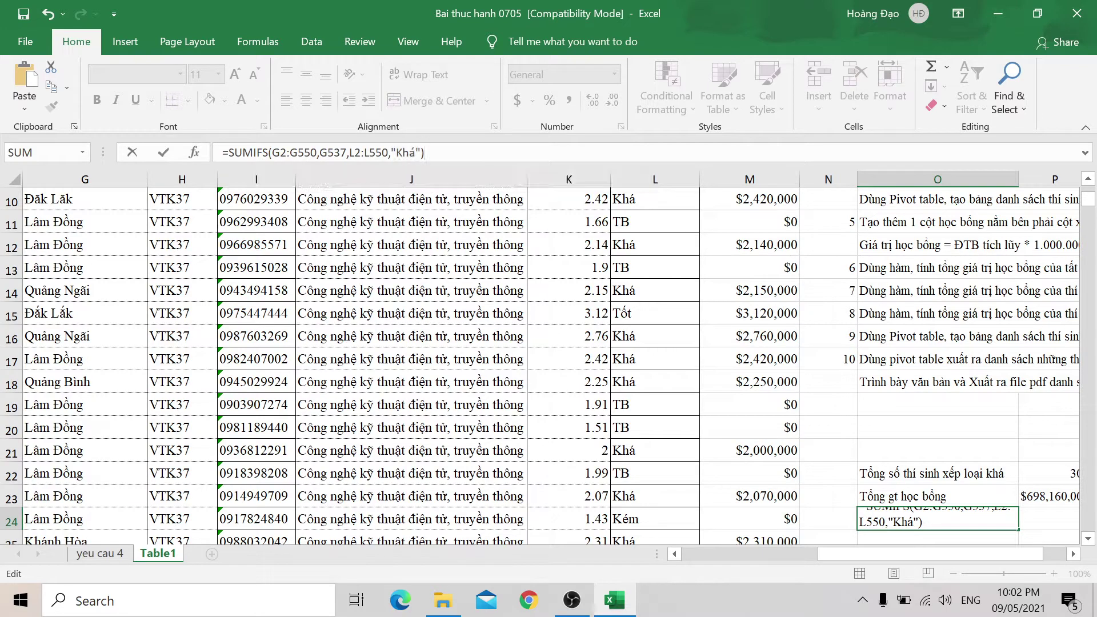
pyautogui.press('Left')
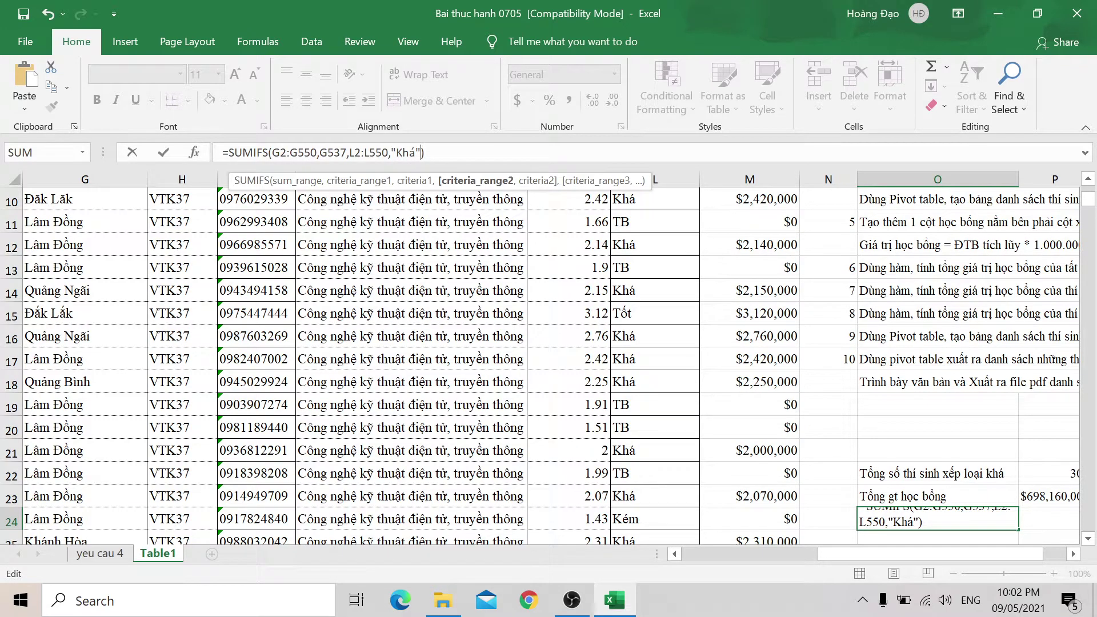
pyautogui.write(',')
pyautogui.scroll(3, 762, 395)
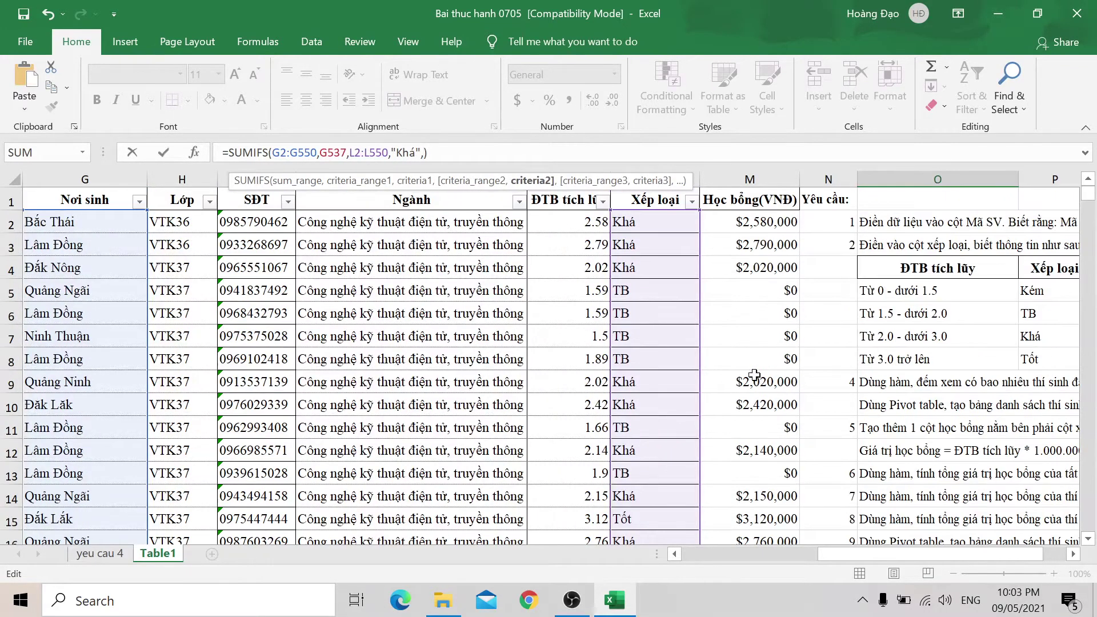
pyautogui.click(764, 222)
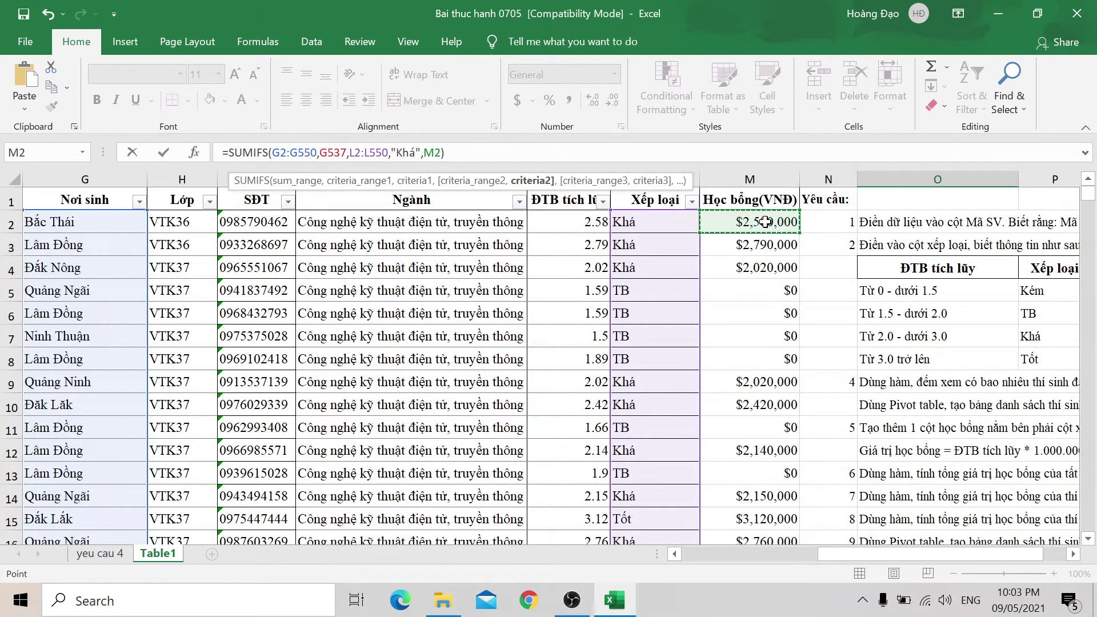
pyautogui.hotkey('ctrl', 'shift', 'Down')
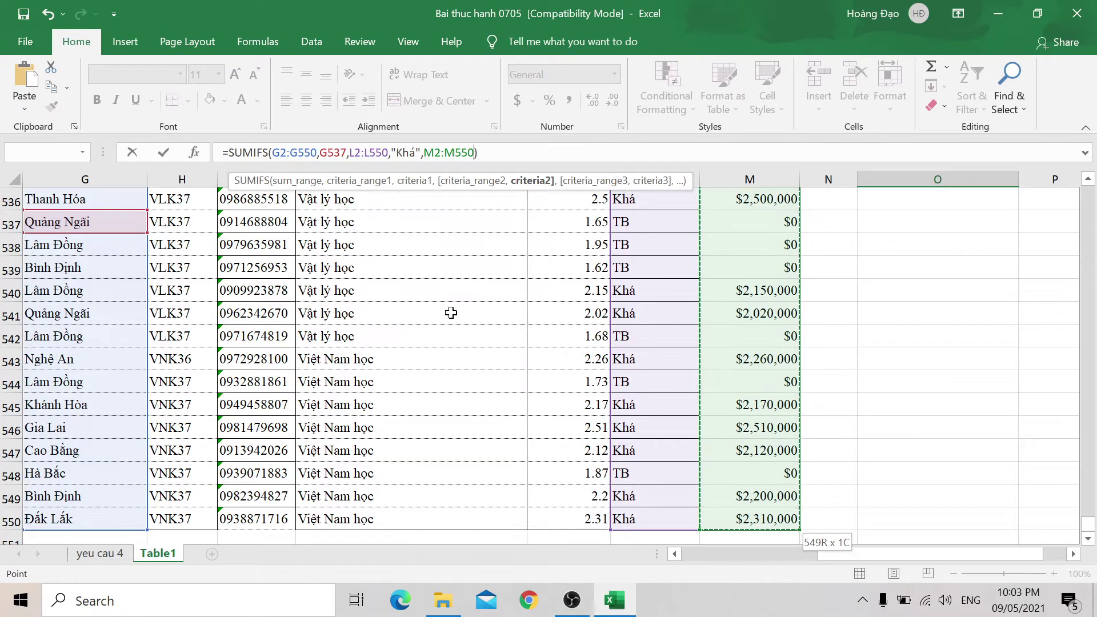
# Step: Review the formula's arguments and change the function back to SUMIF
pyautogui.click(304, 152)
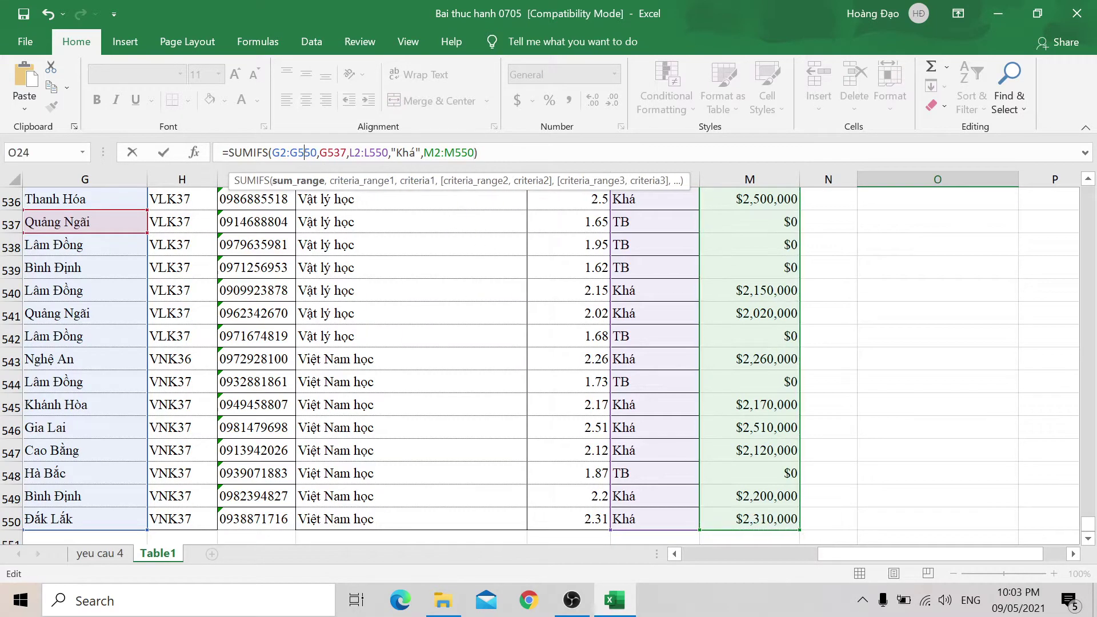
pyautogui.click(326, 152)
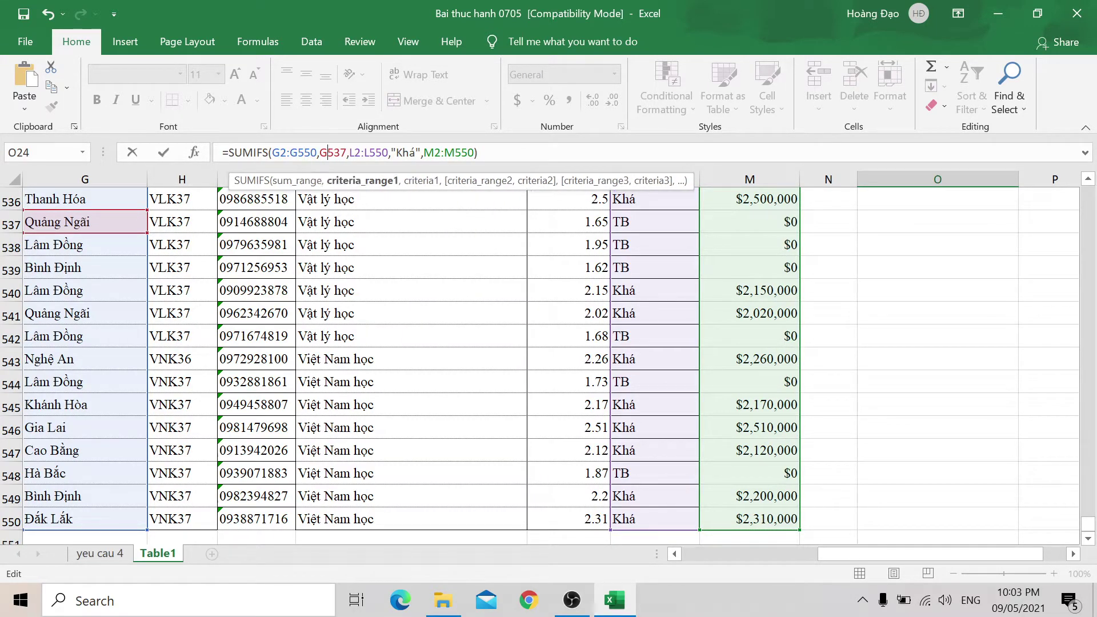
pyautogui.click(305, 152)
pyautogui.press('Right')
pyautogui.press('Right')
pyautogui.press('Right')
pyautogui.click(375, 152)
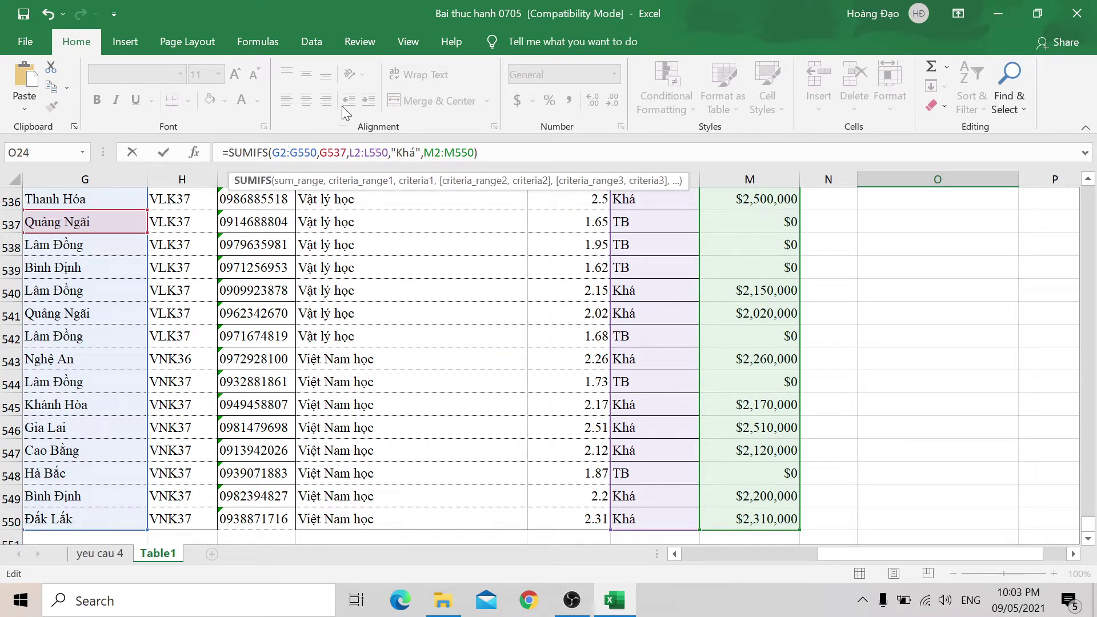
pyautogui.press('BackSpace')
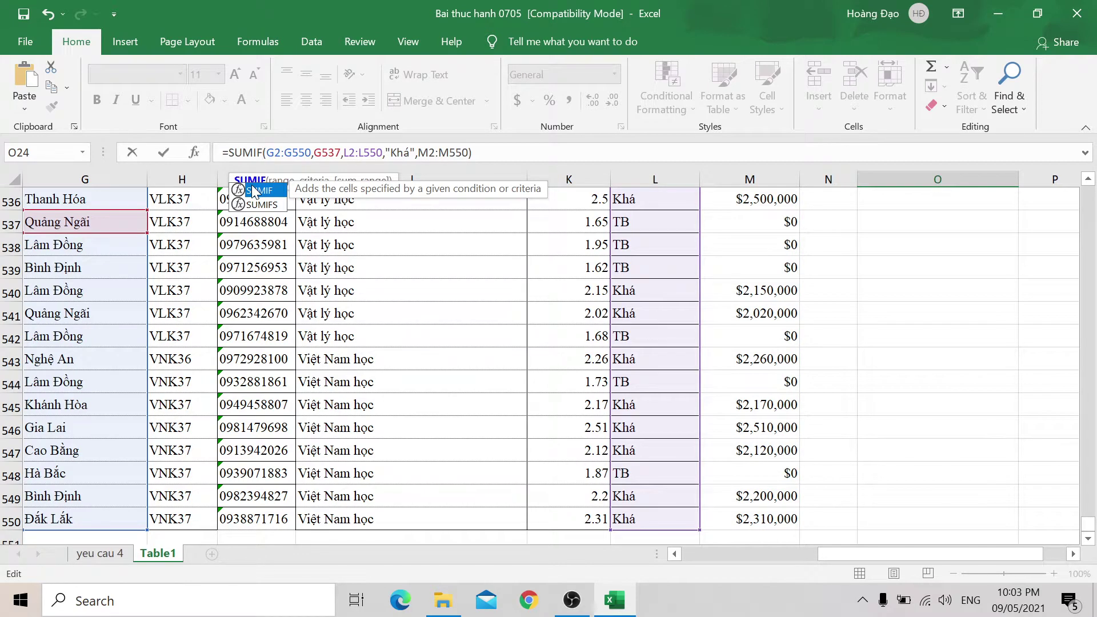
pyautogui.click(292, 152)
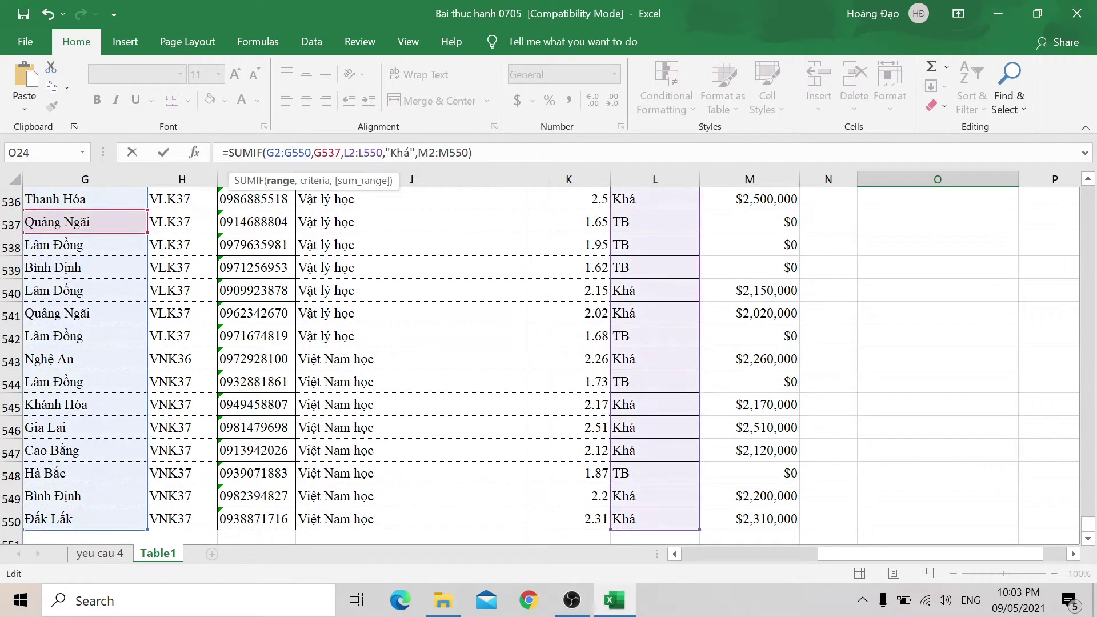
pyautogui.click(329, 152)
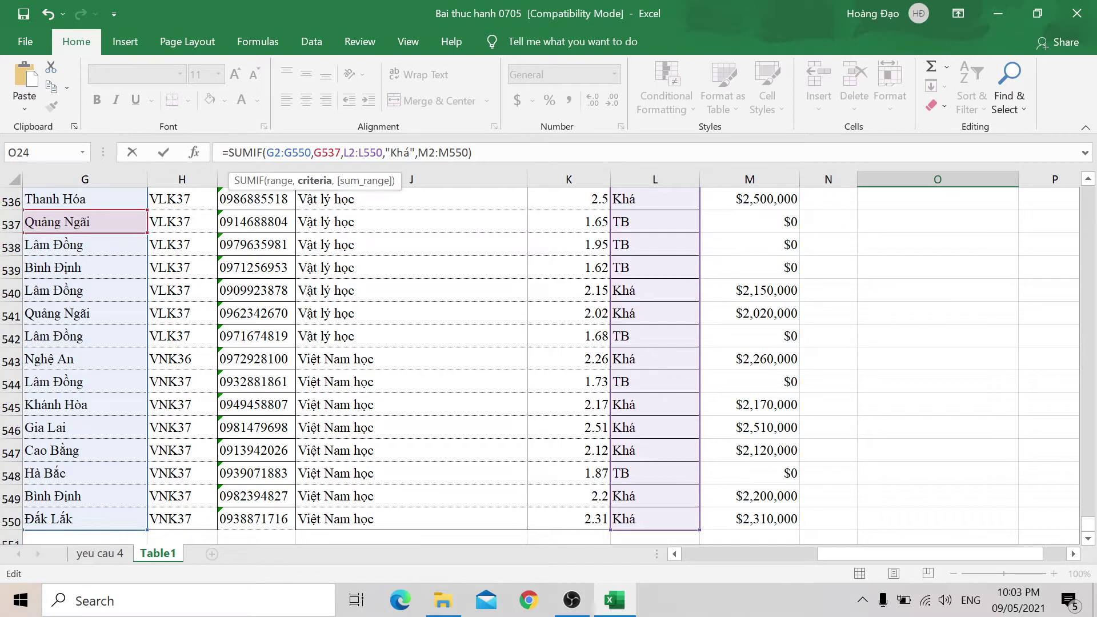
pyautogui.click(355, 153)
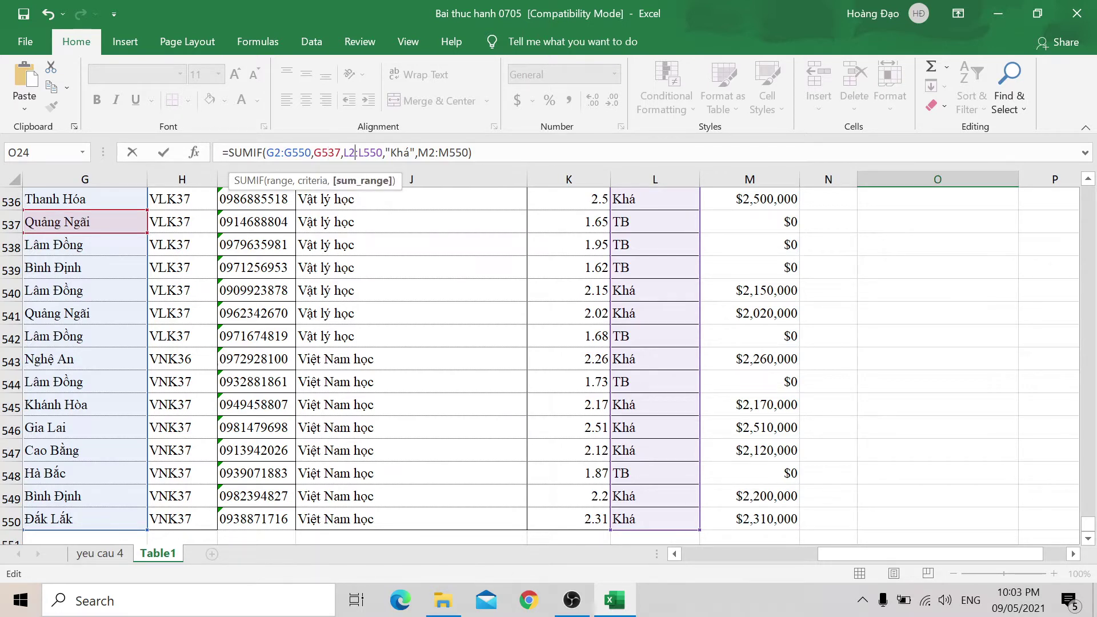
# Step: Select and delete the entire O24 formula
pyautogui.hotkey('ctrl', 'a')
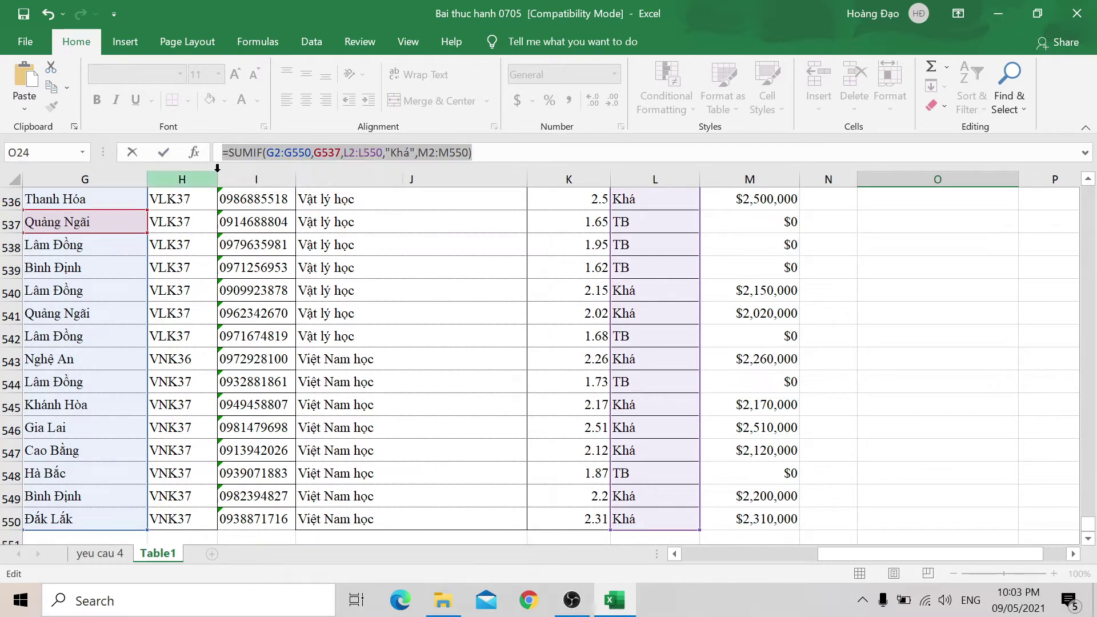
pyautogui.press('BackSpace')
pyautogui.scroll(7, 950, 451)
# Step: Type a provisional label 'Tổng học bông' into O24
pyautogui.scroll(12, 951, 451)
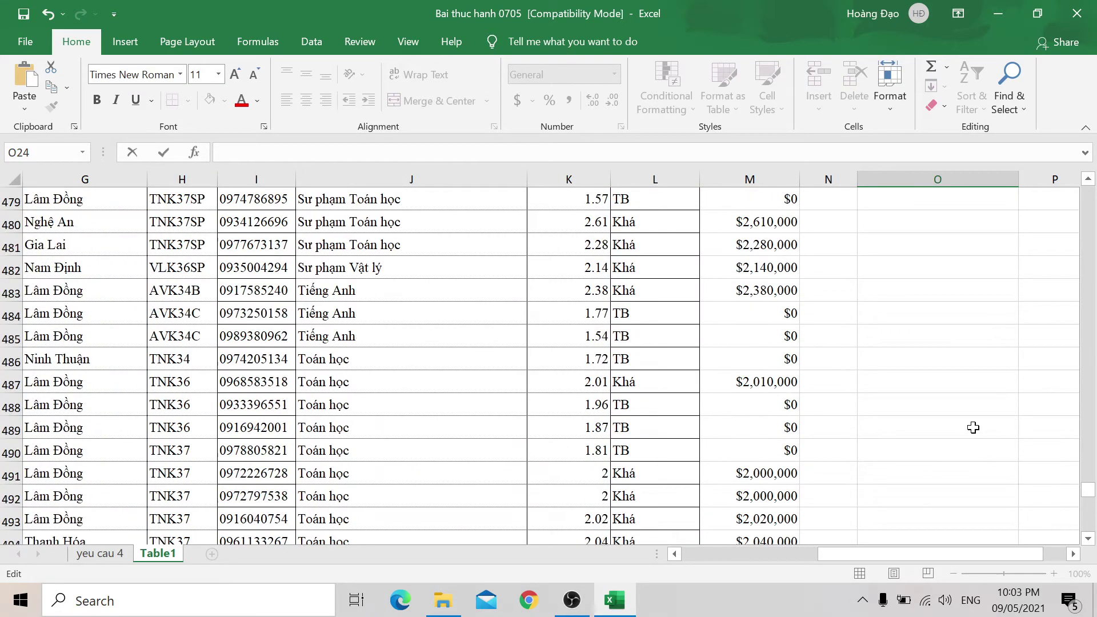
pyautogui.click(752, 395)
pyautogui.hotkey('ctrl', 'Up')
pyautogui.scroll(-6, 851, 371)
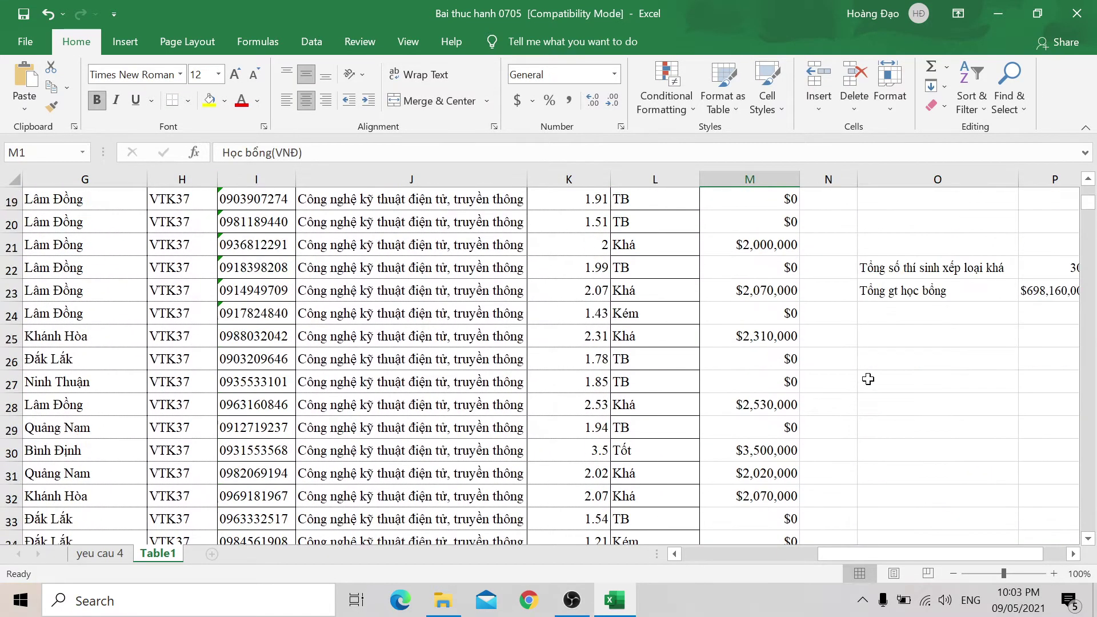
pyautogui.click(931, 316)
pyautogui.write('Tổng gt')
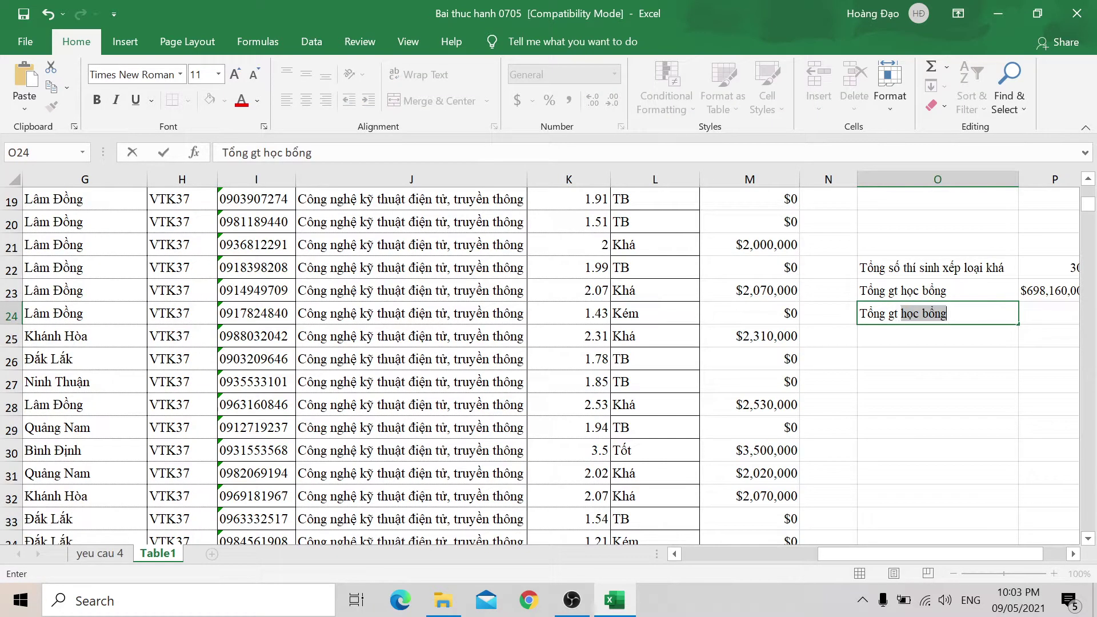
pyautogui.write('học')
pyautogui.write(' bông')
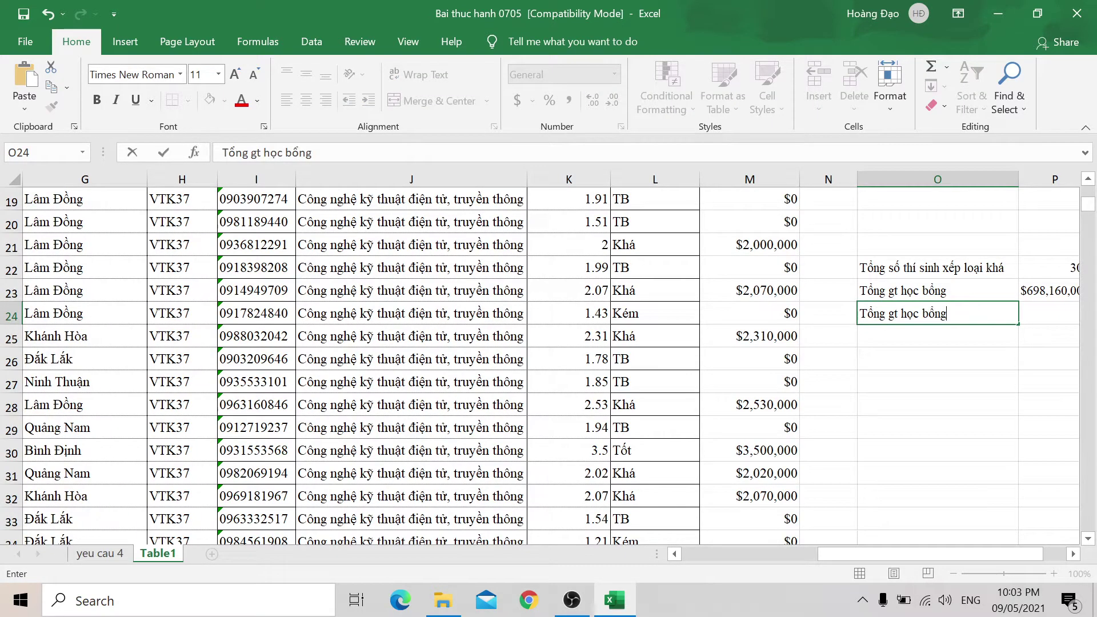
pyautogui.scroll(2, 905, 460)
pyautogui.scroll(4, 905, 460)
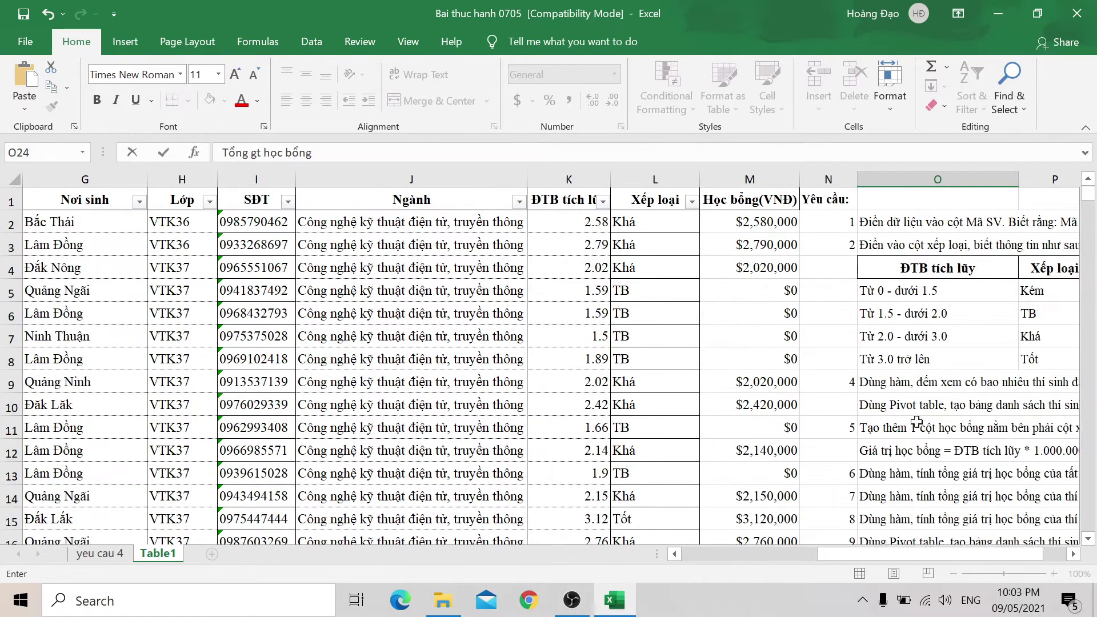
pyautogui.click(884, 497)
# Step: After reviewing the task text, append 'thí sinh xếp loại tốt' to the O23 label
pyautogui.scroll(-1, 885, 497)
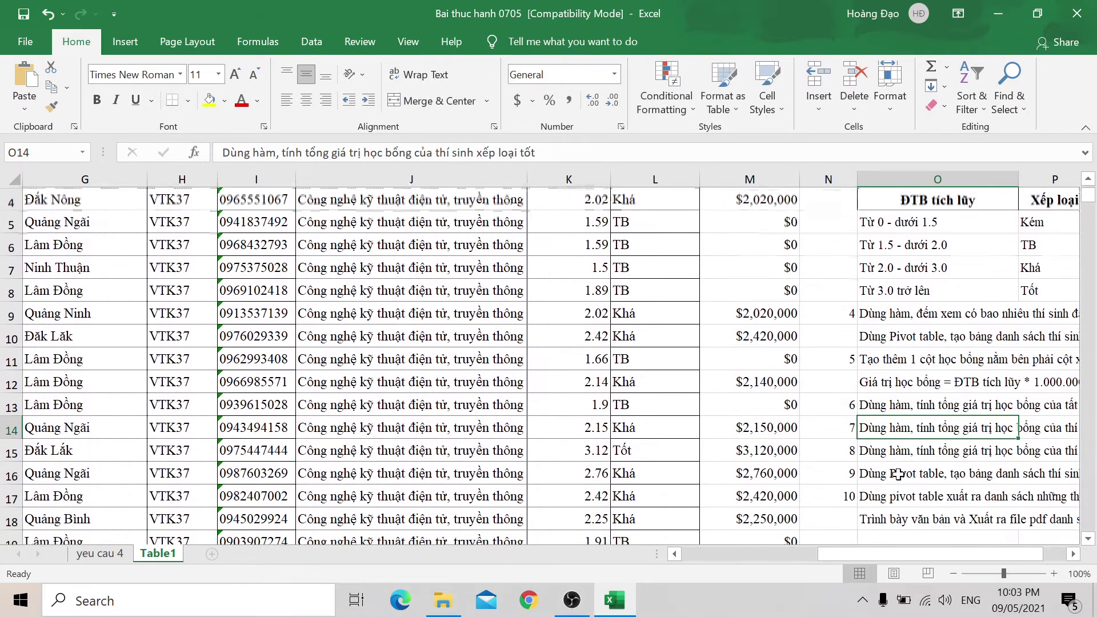
pyautogui.click(885, 452)
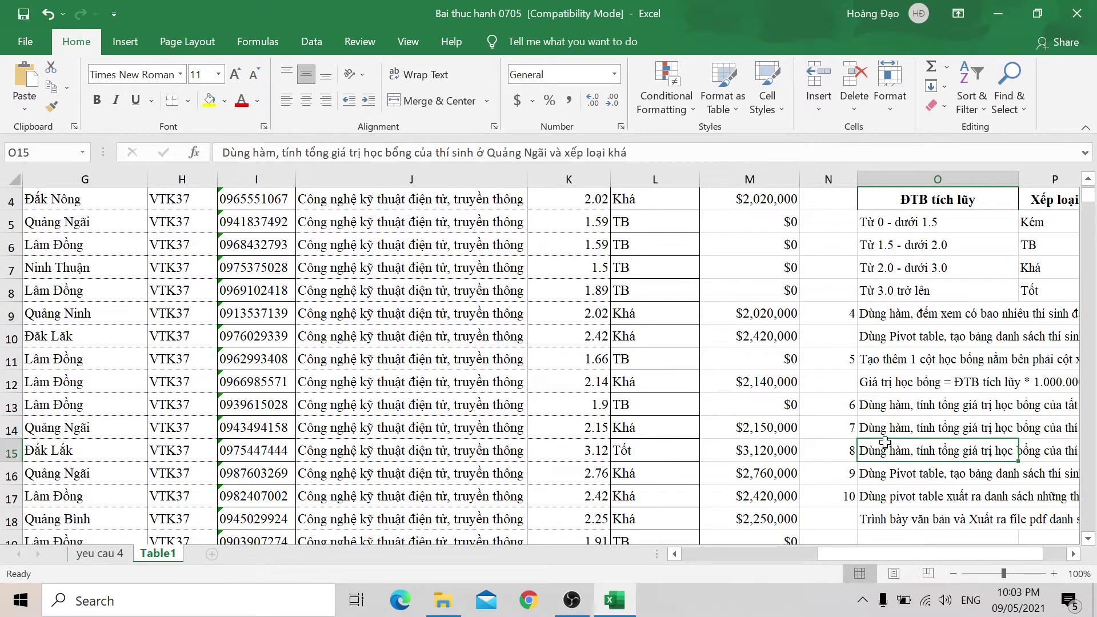
pyautogui.click(897, 439)
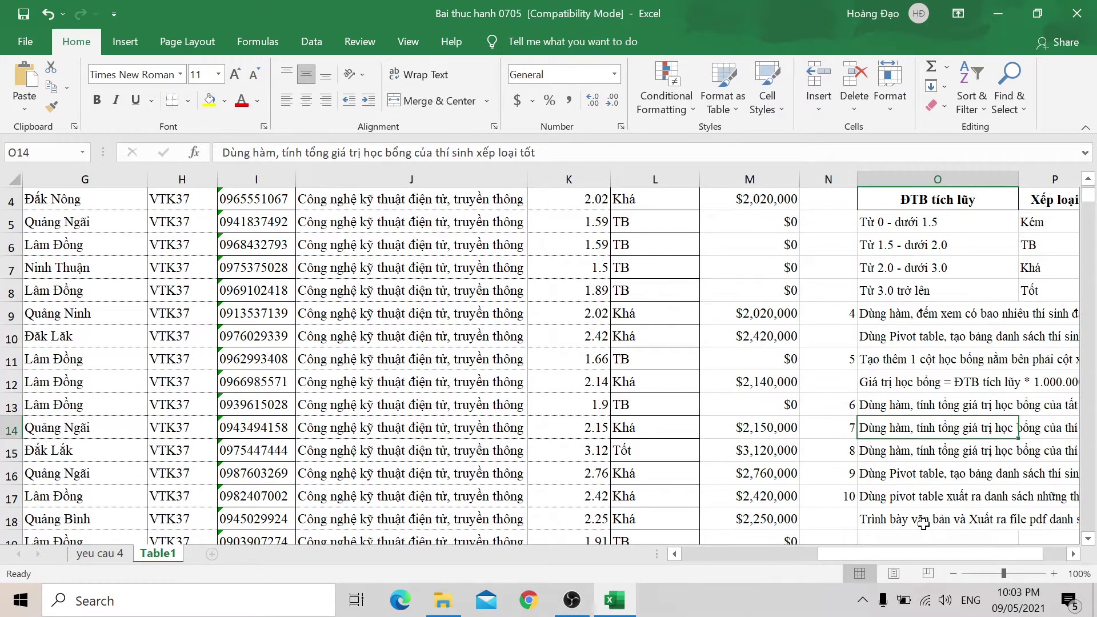
pyautogui.scroll(-2, 935, 482)
pyautogui.scroll(-1, 937, 480)
pyautogui.click(965, 440)
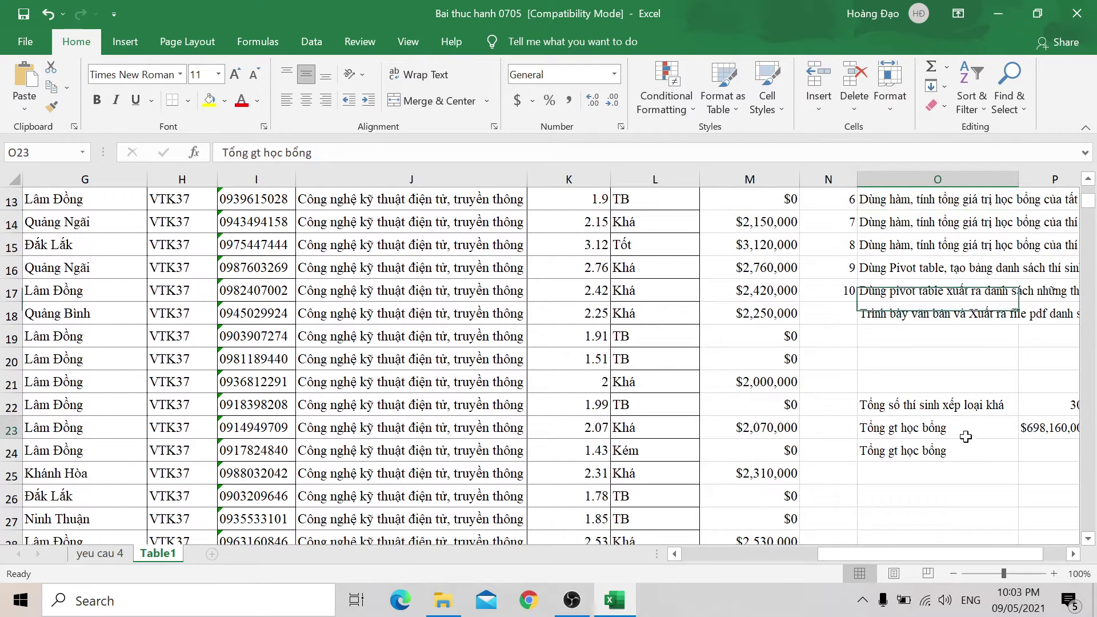
pyautogui.press('F2')
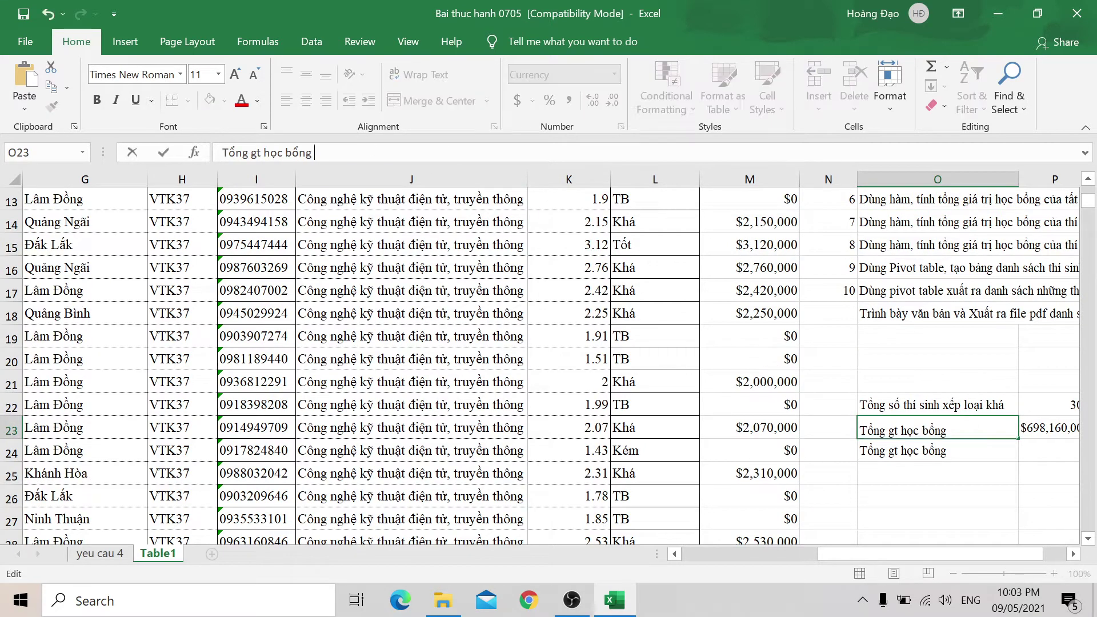
pyautogui.write('thí sinh x')
pyautogui.write('ếp loại t')
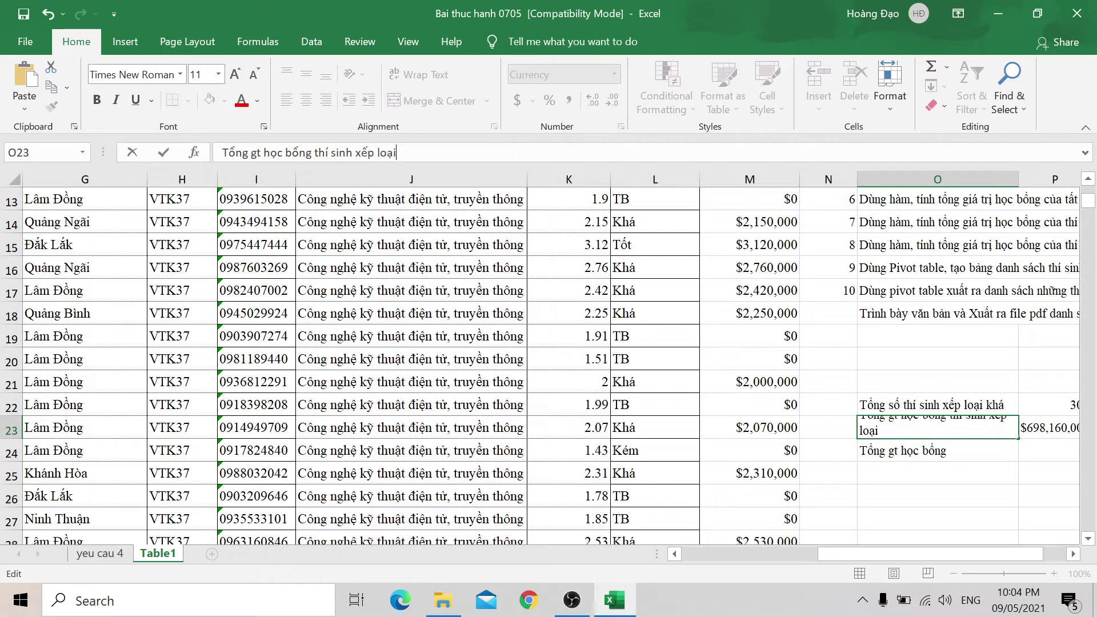
pyautogui.write('o')
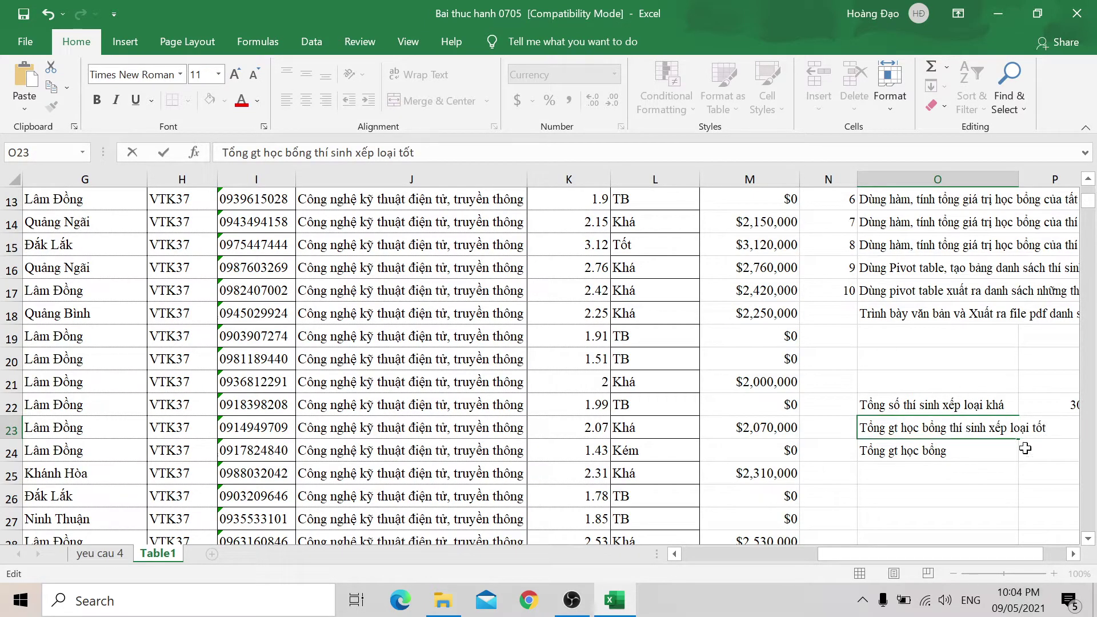
pyautogui.click(1010, 481)
# Step: Trim 'xếp loại tốt' from O23 so it reads 'Tổng gt học bổng thí sinh'
pyautogui.moveTo(977, 547); pyautogui.dragTo(1000, 547)
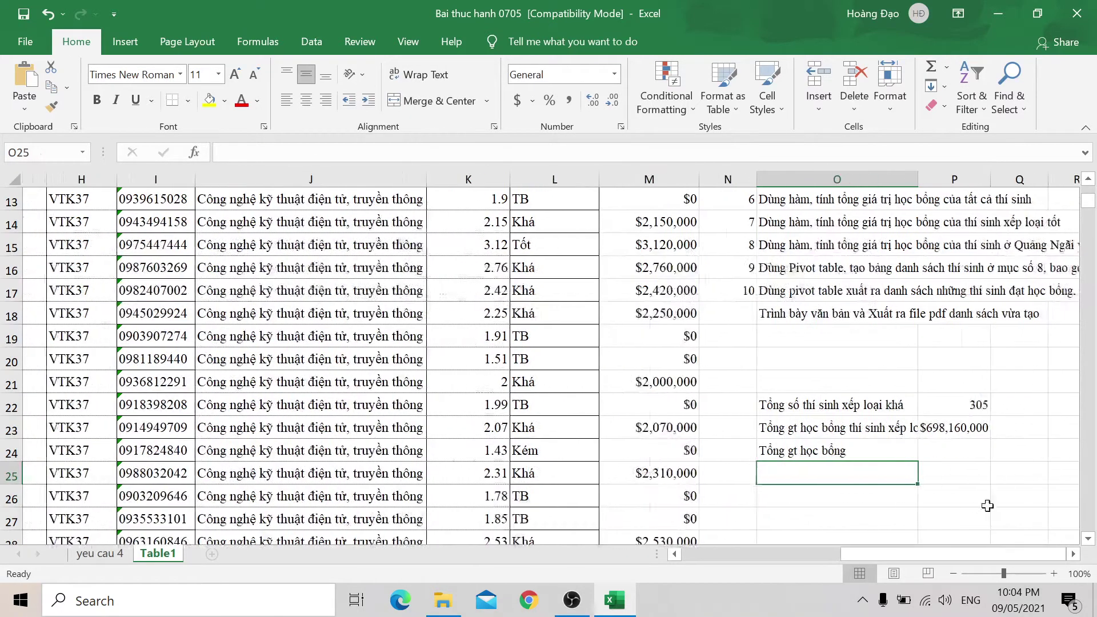
pyautogui.scroll(1, 930, 400)
pyautogui.scroll(2, 930, 400)
pyautogui.click(802, 342)
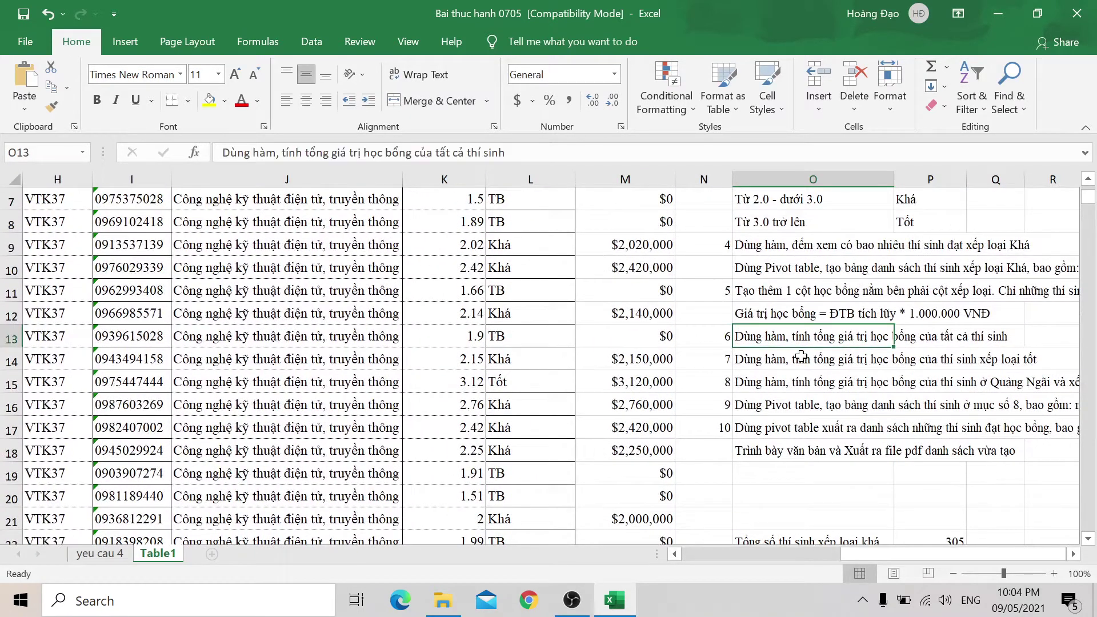
pyautogui.scroll(-3, 801, 351)
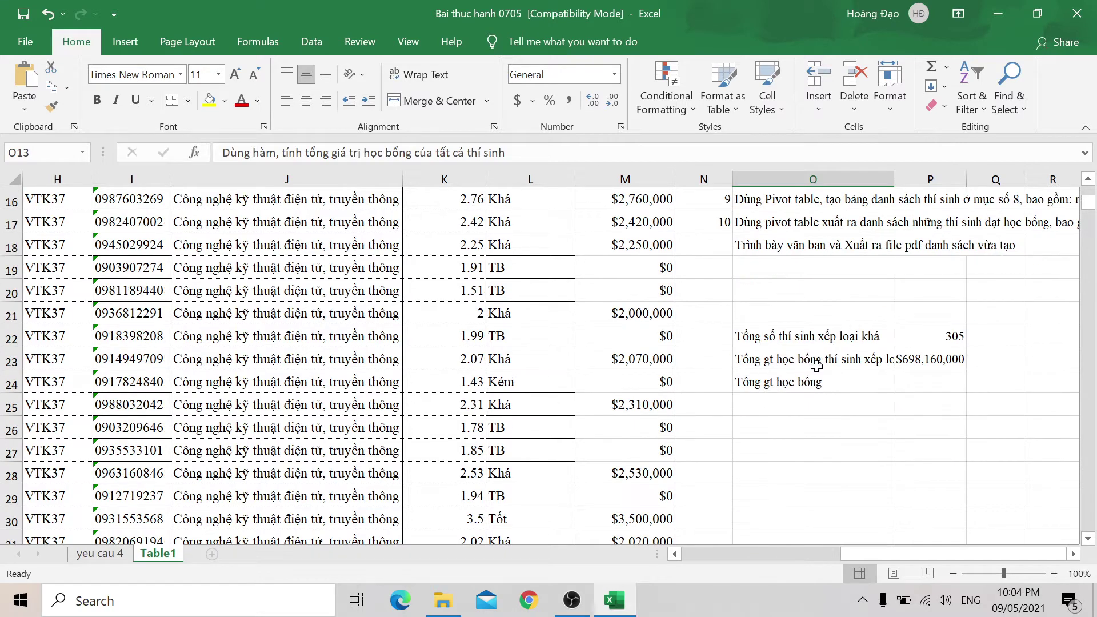
pyautogui.click(814, 361)
pyautogui.moveTo(414, 152); pyautogui.dragTo(387, 152)
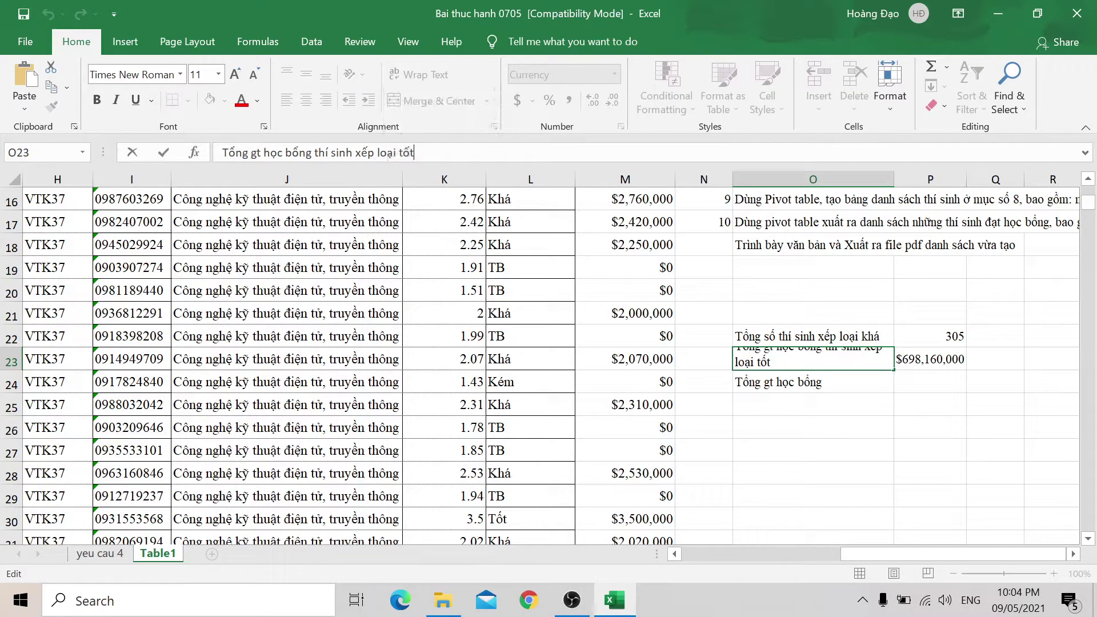
pyautogui.moveTo(386, 152); pyautogui.dragTo(356, 152)
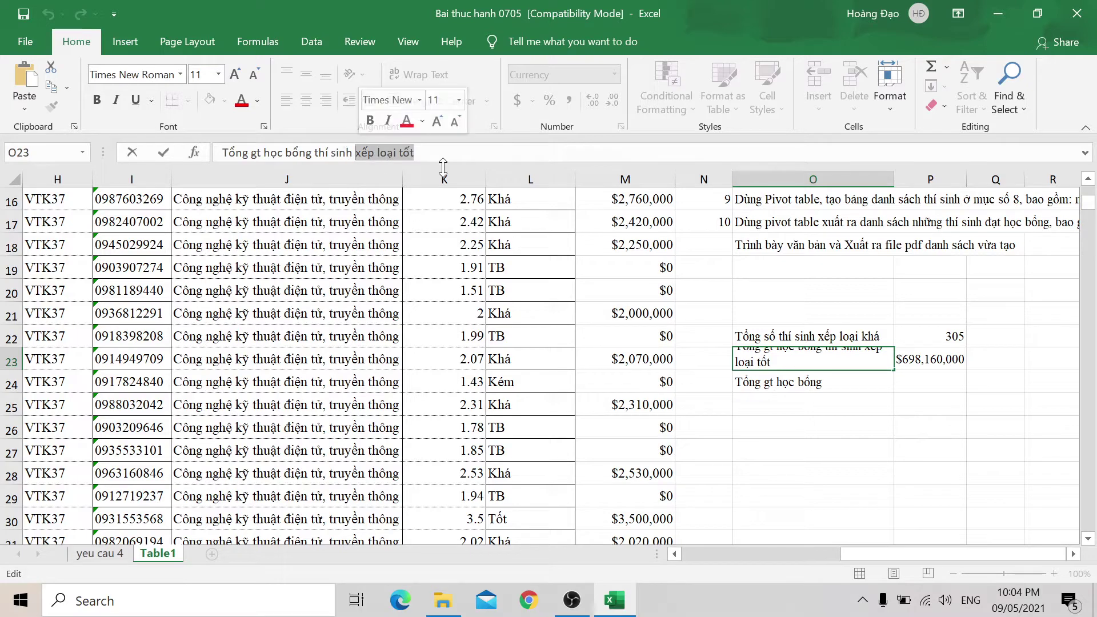
pyautogui.press('BackSpace')
pyautogui.click(858, 397)
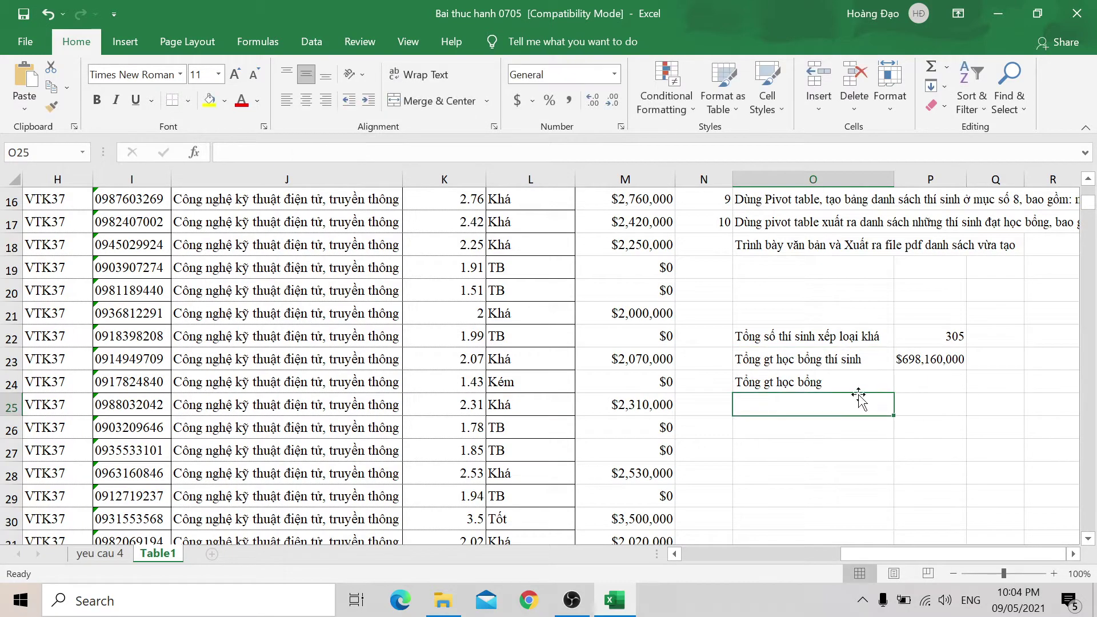
# Step: Extend the O24 label to 'Tổng gt học bổng thí sinh xếp loại tốt'
pyautogui.press('Up')
pyautogui.press('F2')
pyautogui.write(' thí')
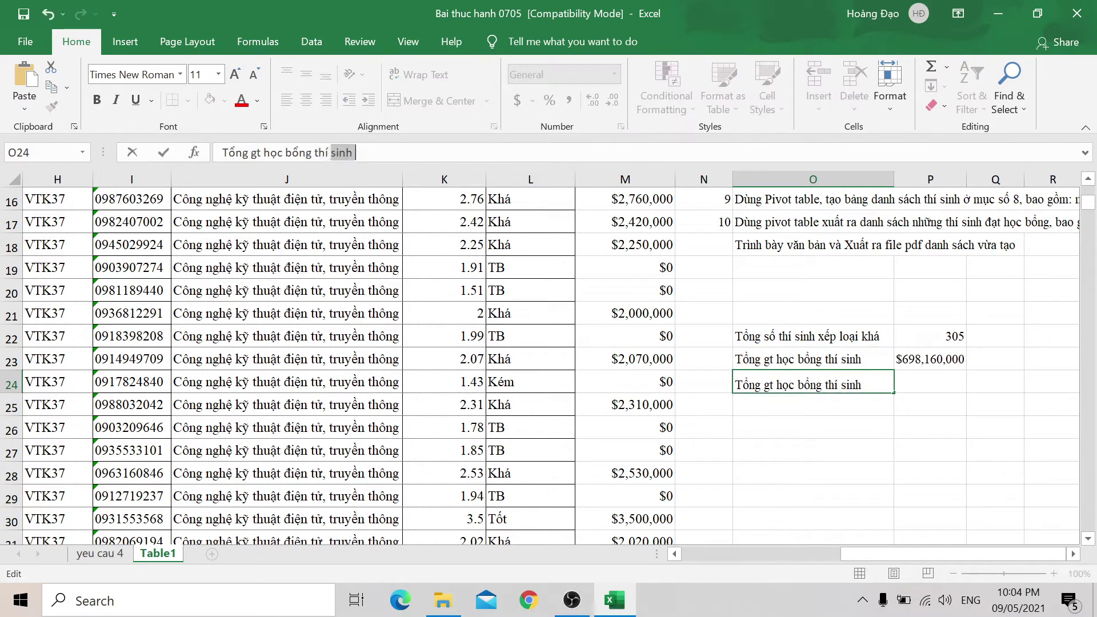
pyautogui.write(' sinh ')
pyautogui.write('xếp loai')
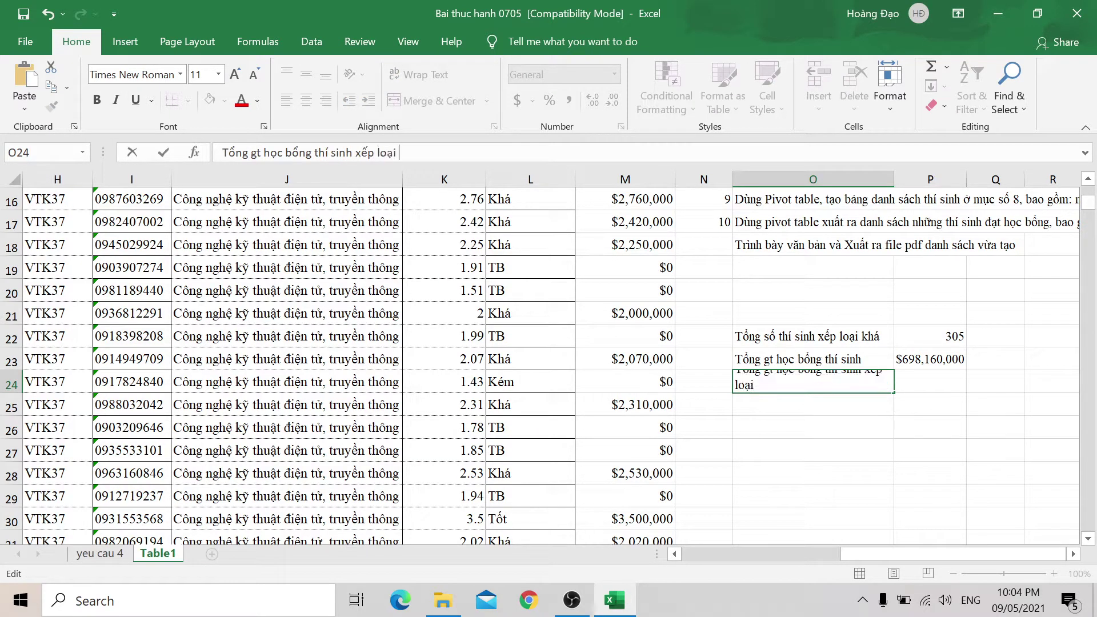
pyautogui.write('tốt')
pyautogui.click(917, 389)
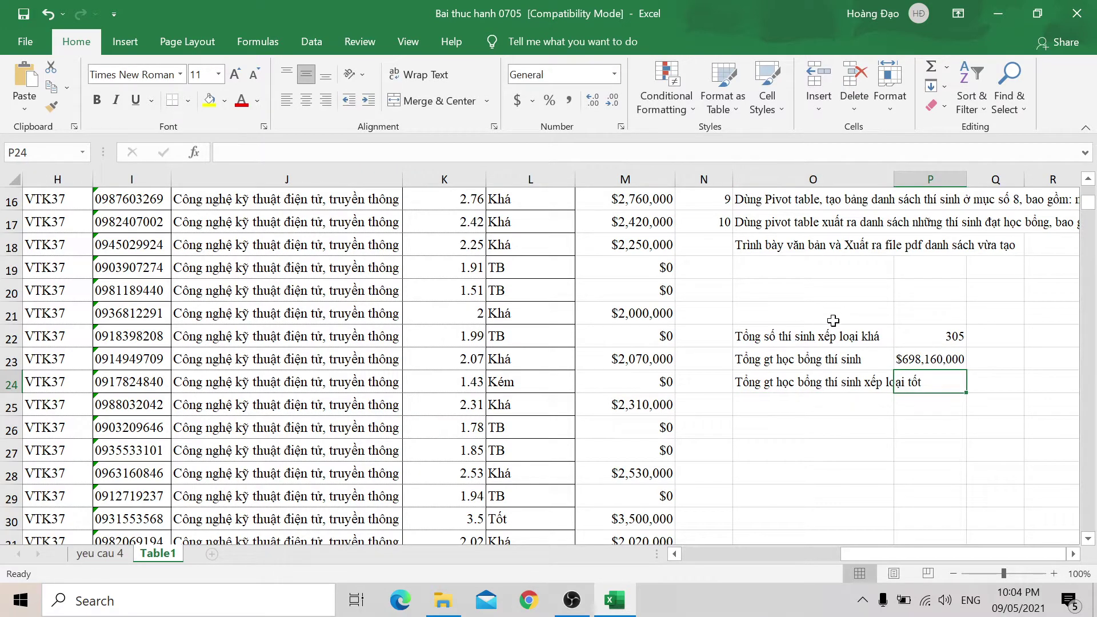
# Step: Try a SUM-based formula in P24 via autocomplete, which produces #NAME?
pyautogui.click(914, 360)
pyautogui.click(932, 381)
pyautogui.write('=SUM')
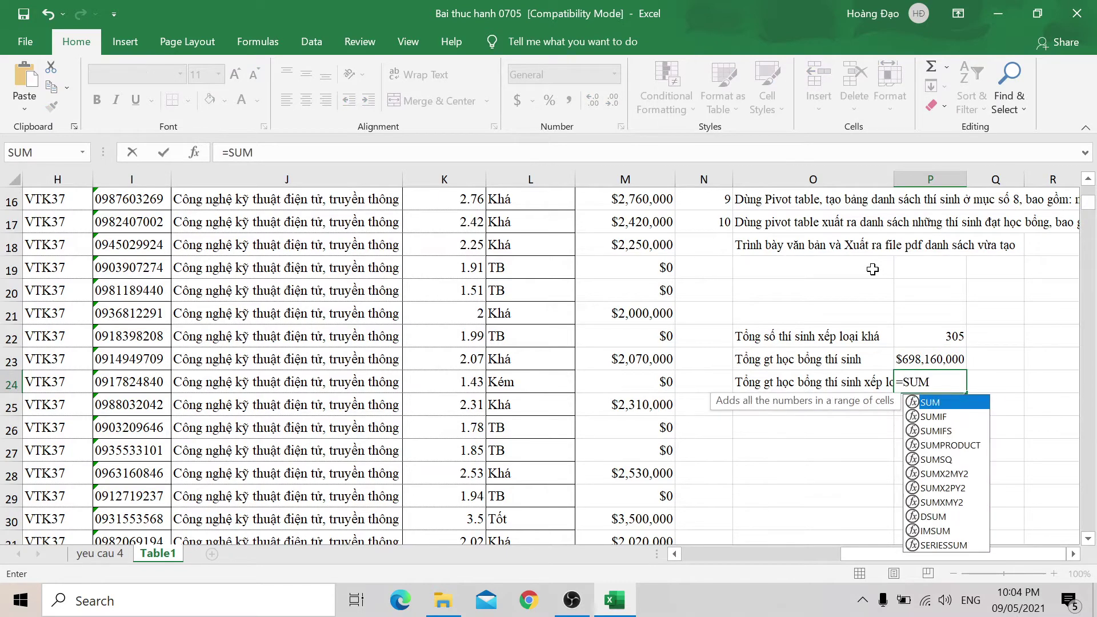
pyautogui.press('Down')
pyautogui.press('Return')
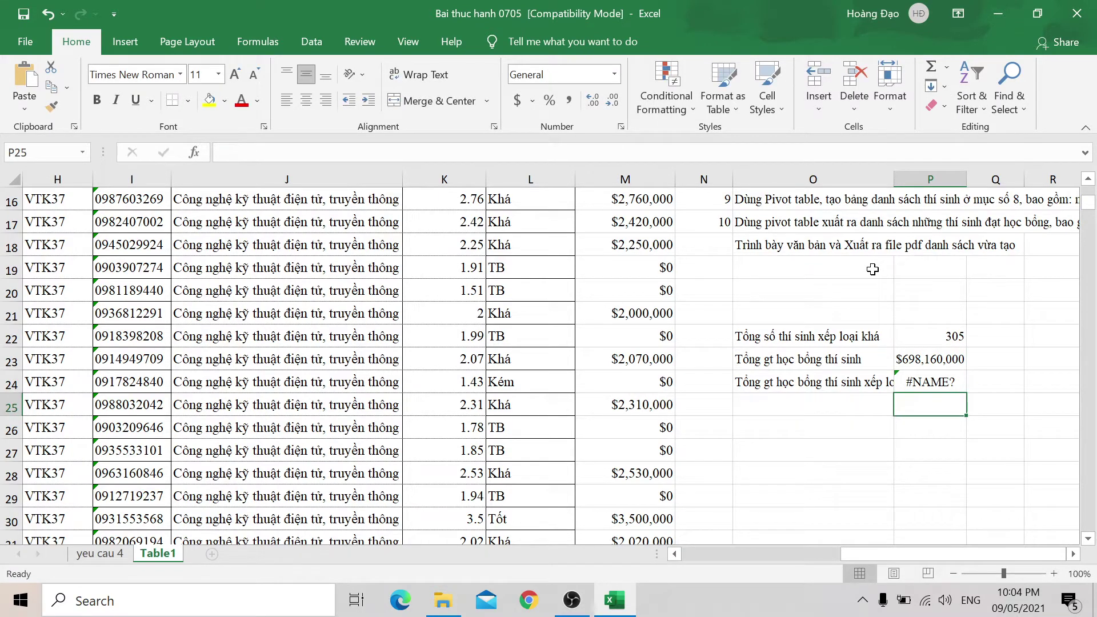
pyautogui.click(954, 387)
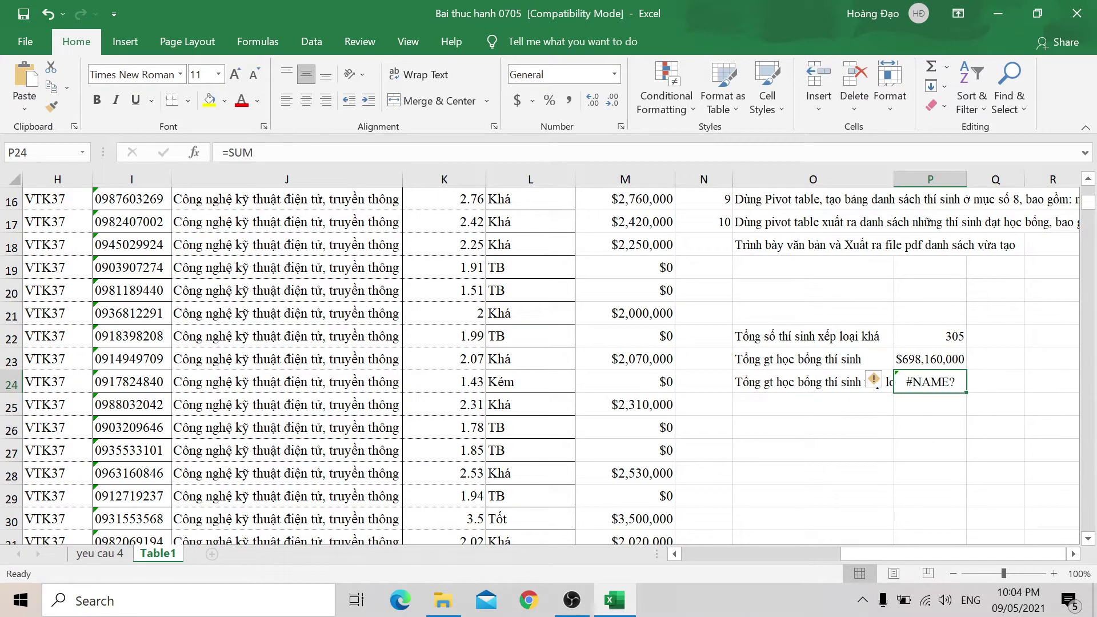
# Step: Restart the SUMIF in P24 with L2:L550 as the criteria range
pyautogui.write('=SUMÌF')
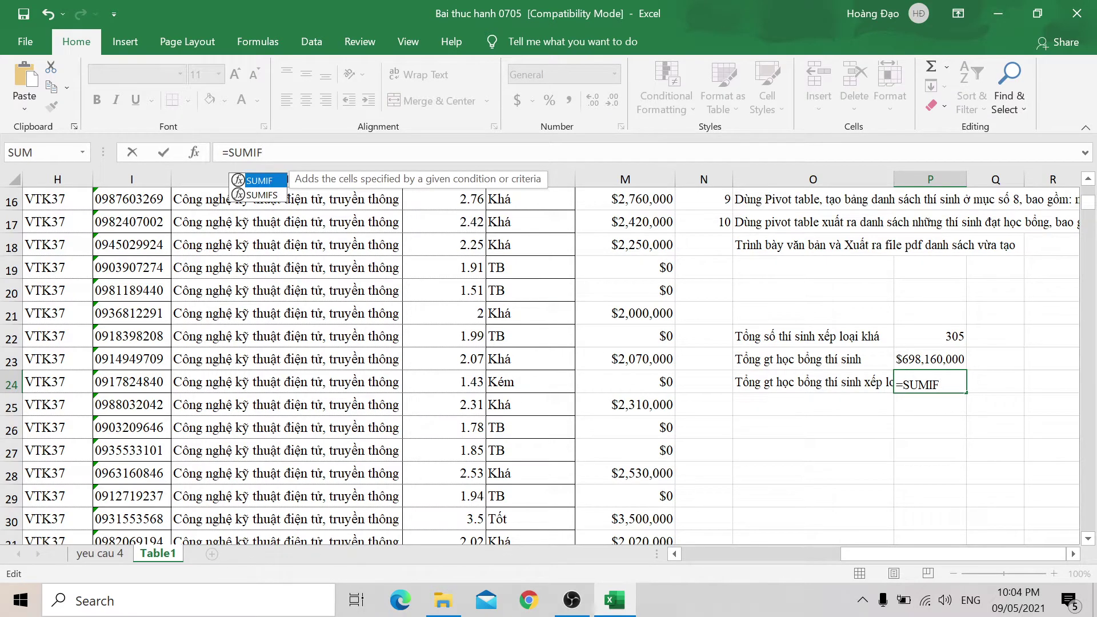
pyautogui.write('(')
pyautogui.scroll(2, 583, 322)
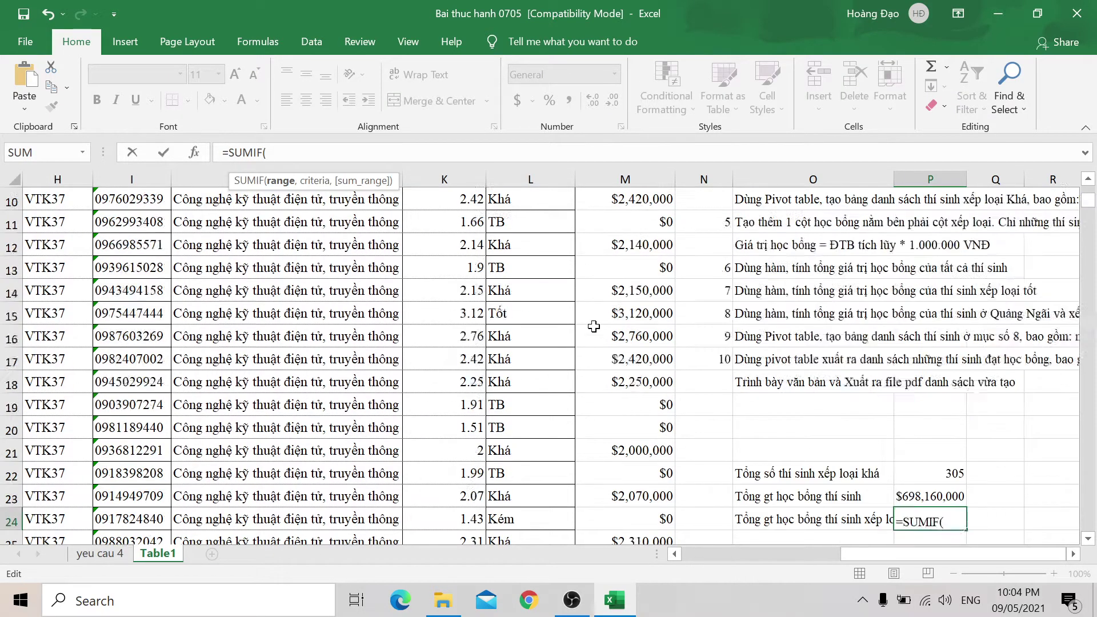
pyautogui.scroll(3, 583, 323)
pyautogui.click(547, 228)
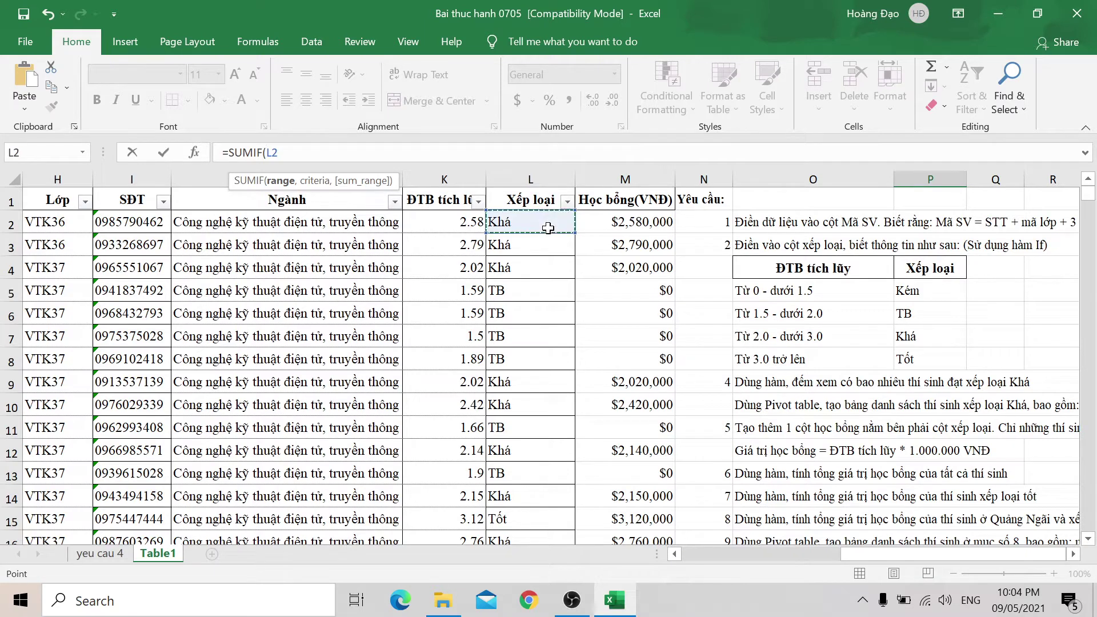
pyautogui.hotkey('ctrl', 'shift', 'Down')
pyautogui.write(':L550,"Tốt')
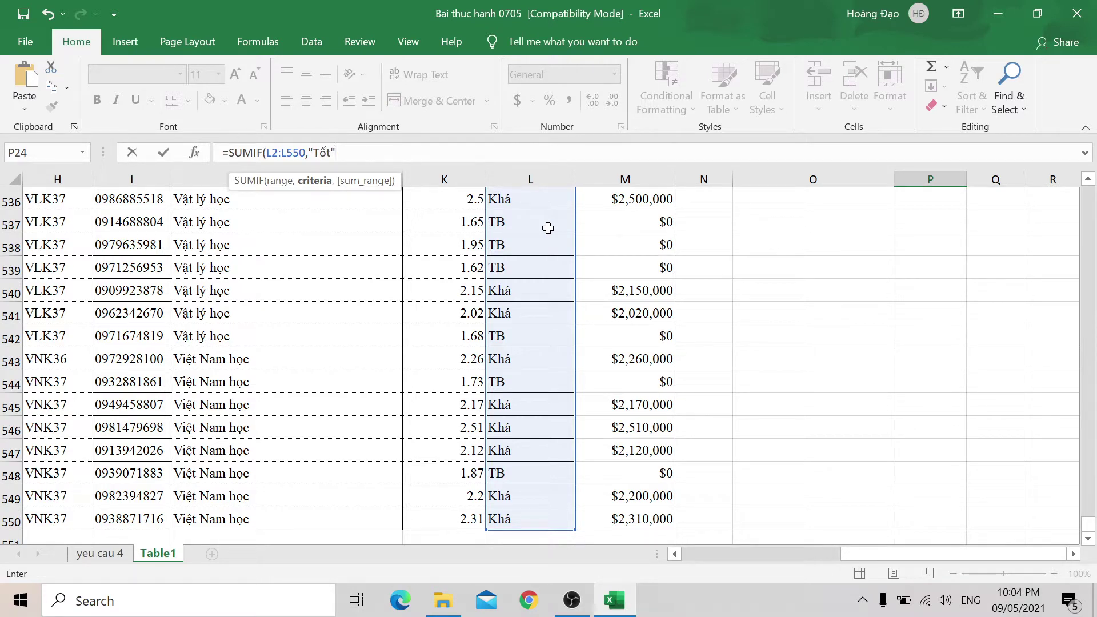
# Step: Add the "Tốt" criterion and sum range M2:M550, entering the total 16760000
pyautogui.write(',')
pyautogui.scroll(-1, 660, 497)
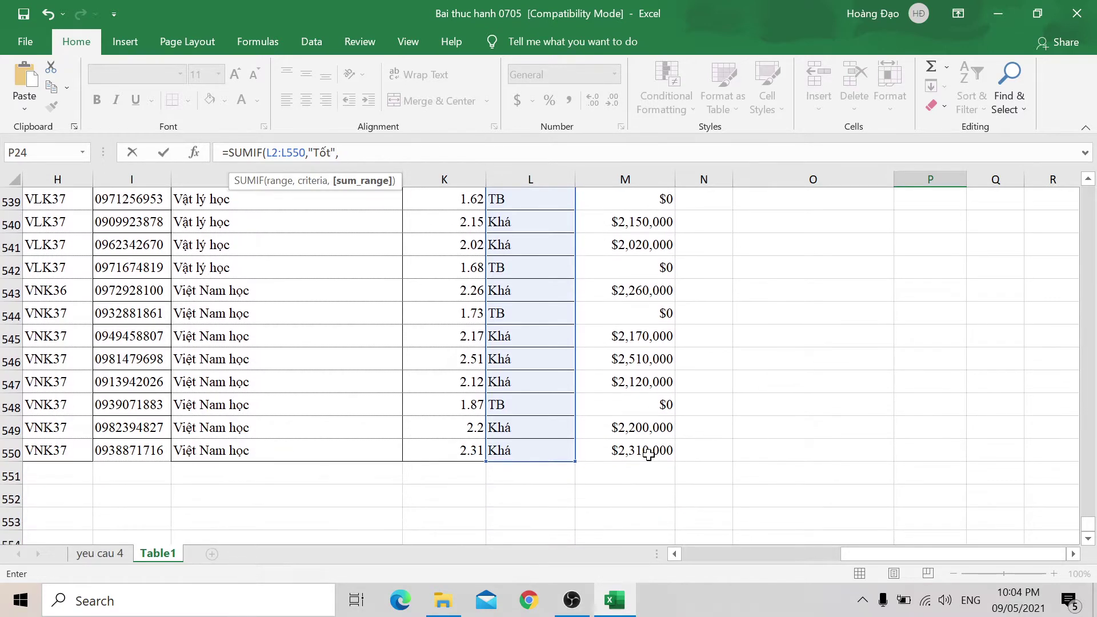
pyautogui.click(648, 456)
pyautogui.hotkey('ctrl', 'shift', 'Up')
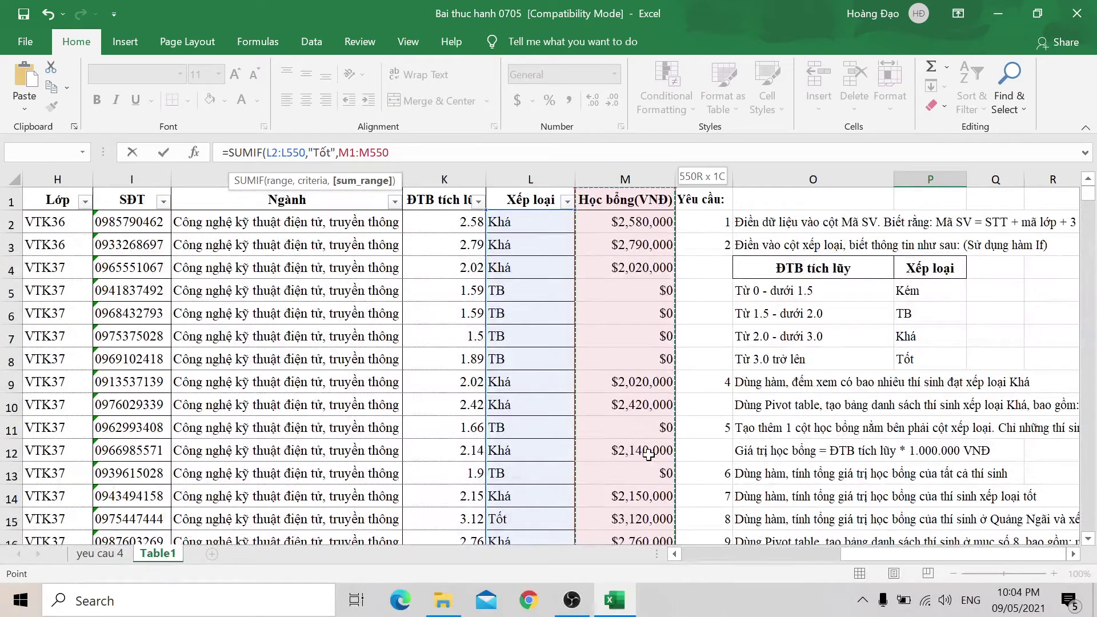
pyautogui.hotkey('shift', 'Down')
pyautogui.write(')')
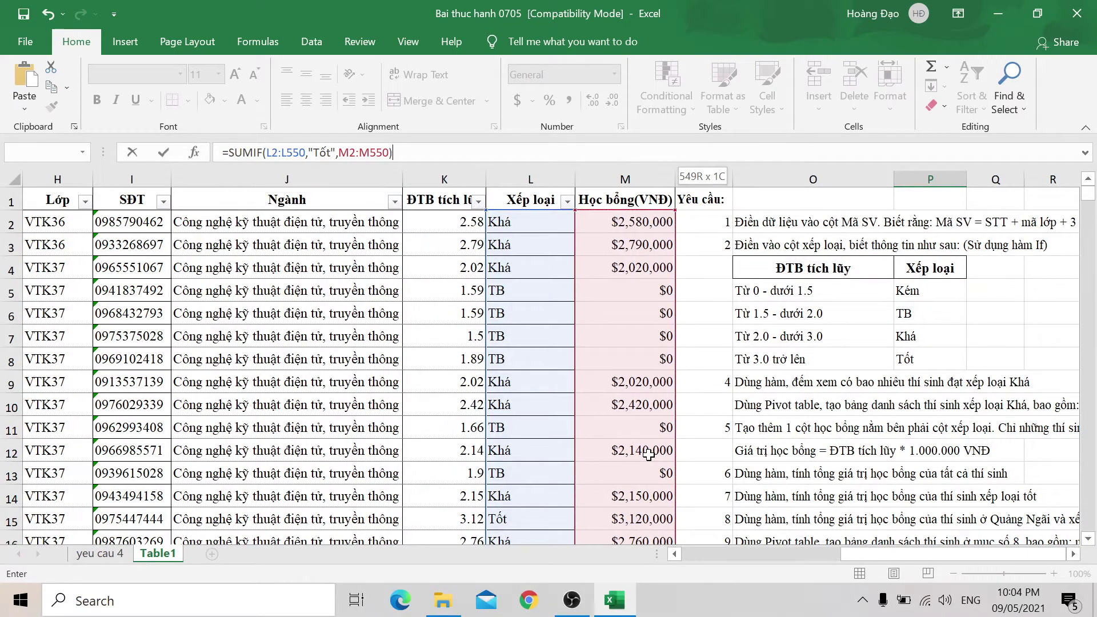
pyautogui.press('Return')
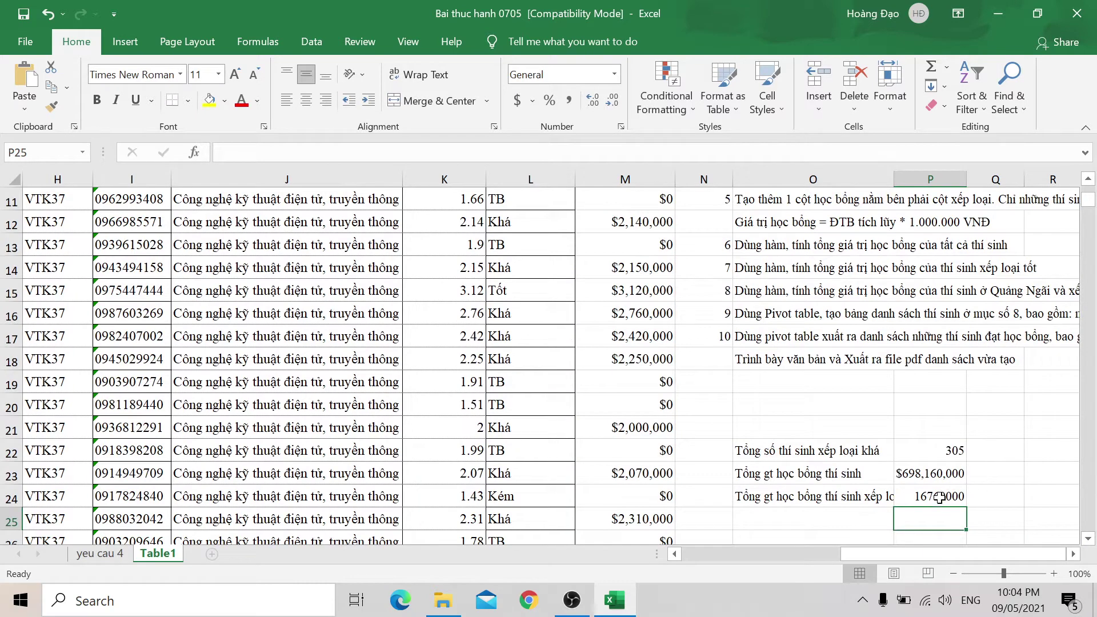
pyautogui.click(937, 497)
# Step: Format P24 as Currency with no decimals ($16,760,000) and autofit column P
pyautogui.click(614, 74)
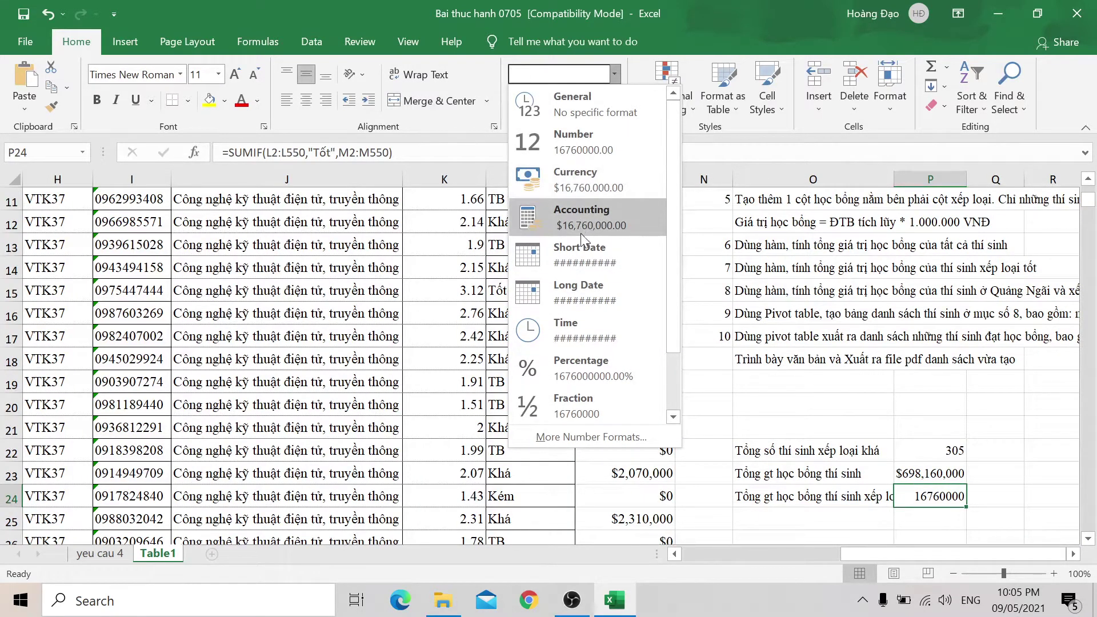
pyautogui.click(594, 179)
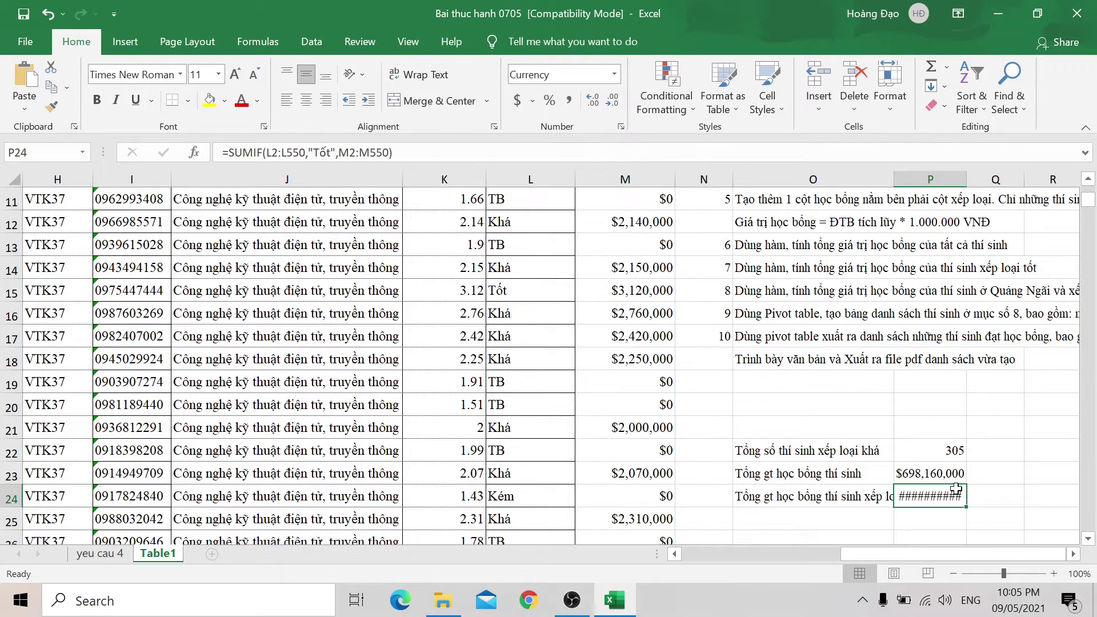
pyautogui.doubleClick(969, 179)
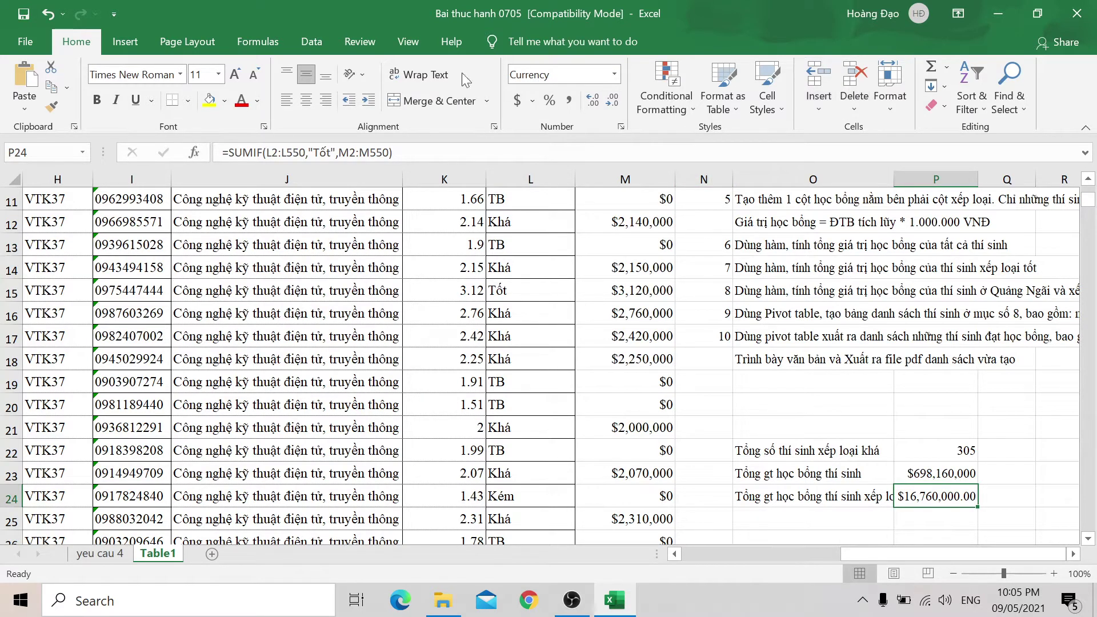
pyautogui.click(611, 102)
pyautogui.click(611, 102)
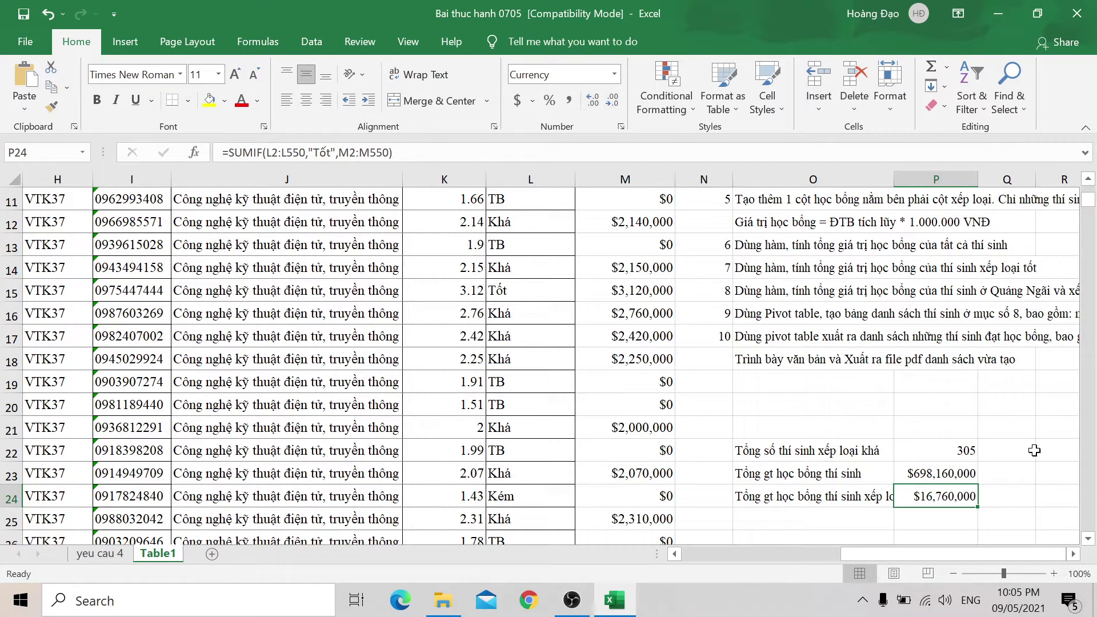
pyautogui.scroll(-1, 939, 514)
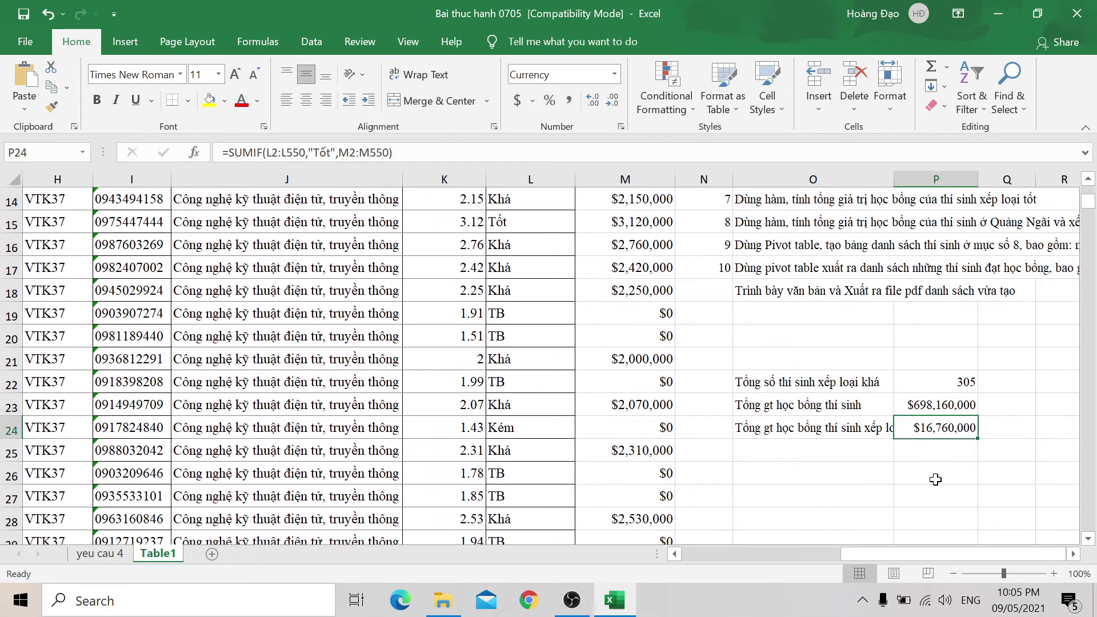
# Step: Widen column O and enter 'Tổng gt học bổng thí sinh ở QN, xl khá' in O25
pyautogui.click(820, 448)
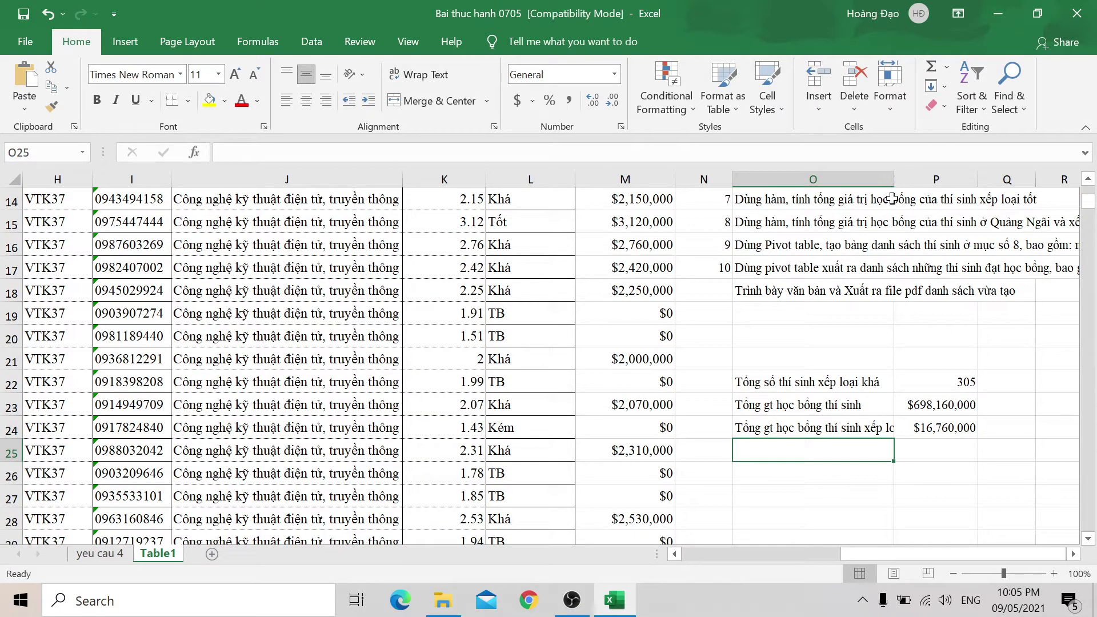
pyautogui.moveTo(893, 183); pyautogui.dragTo(937, 183)
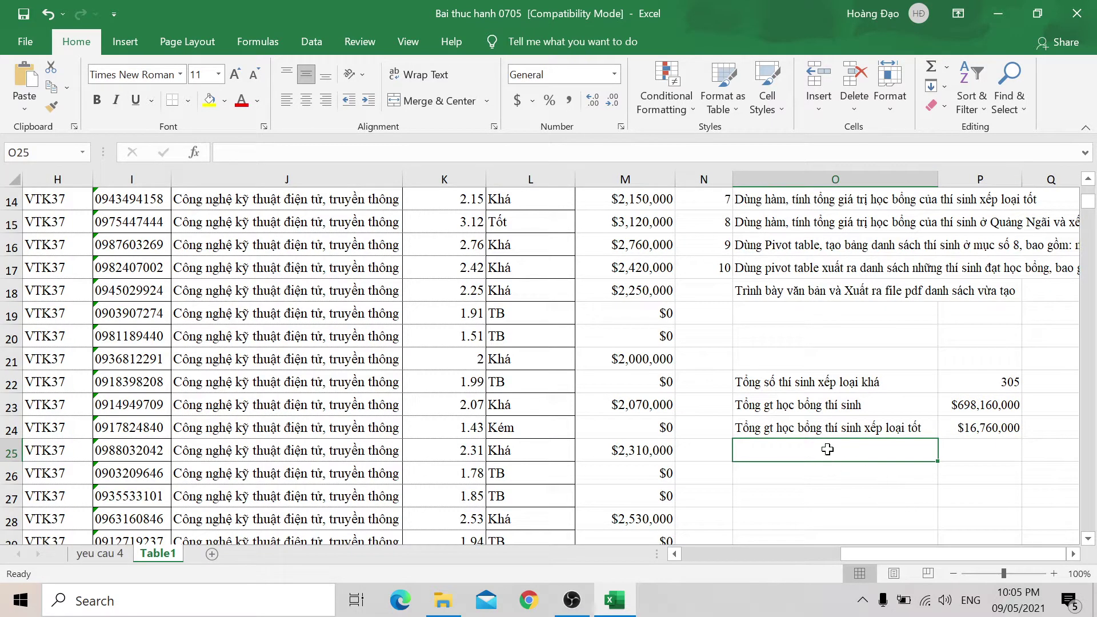
pyautogui.click(776, 221)
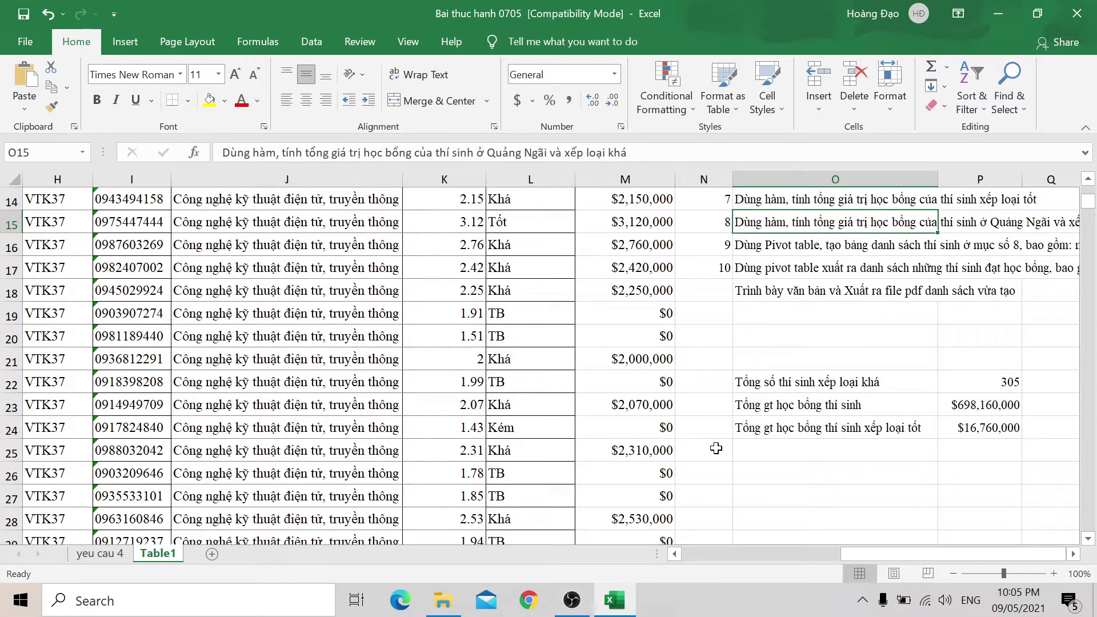
pyautogui.click(797, 450)
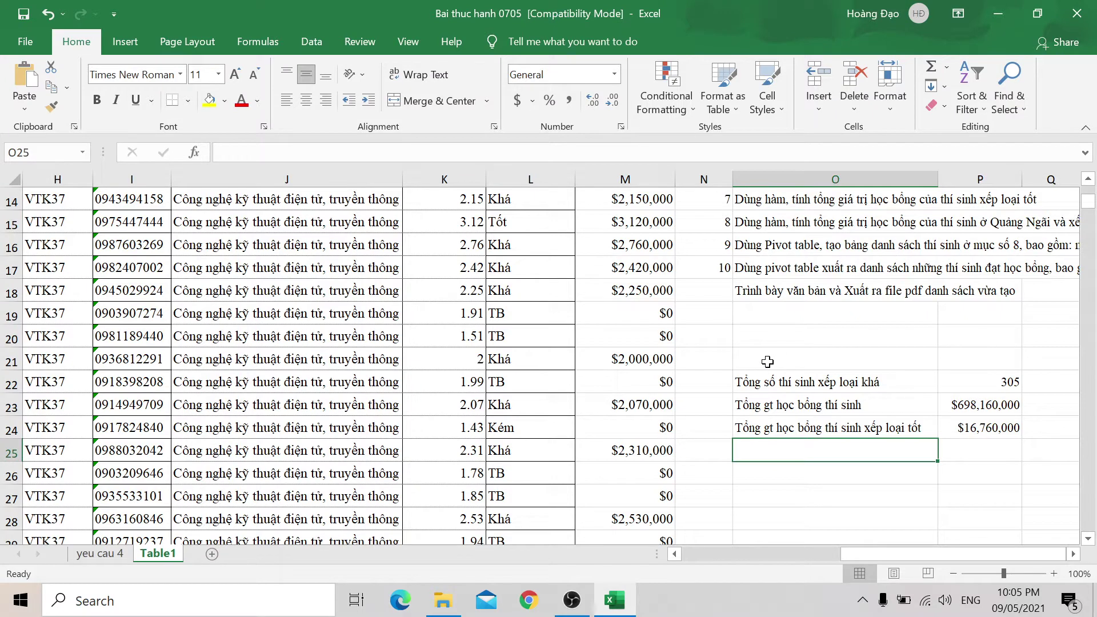
pyautogui.write('Tổng g')
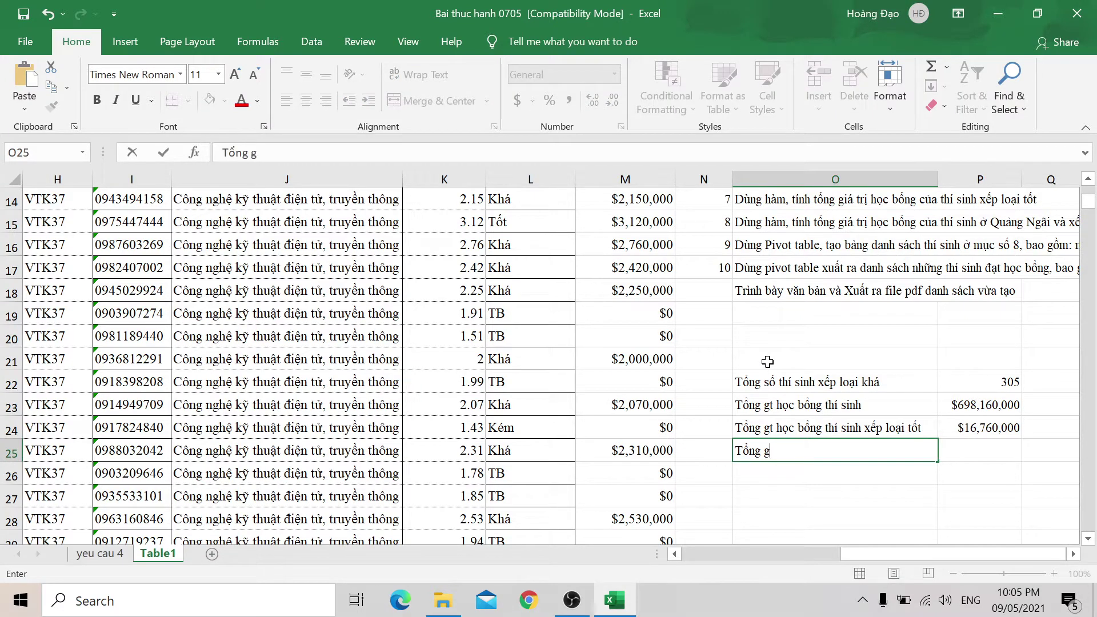
pyautogui.write('t học bổ')
pyautogui.write('ng ')
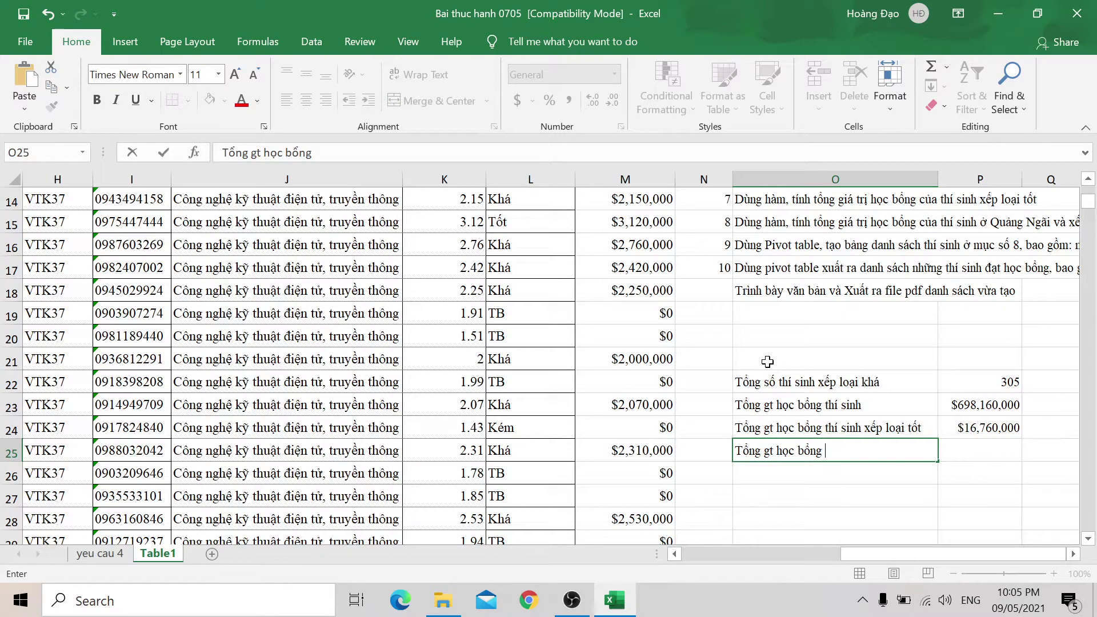
pyautogui.write('thí sinh ở ')
pyautogui.write('QN, xl')
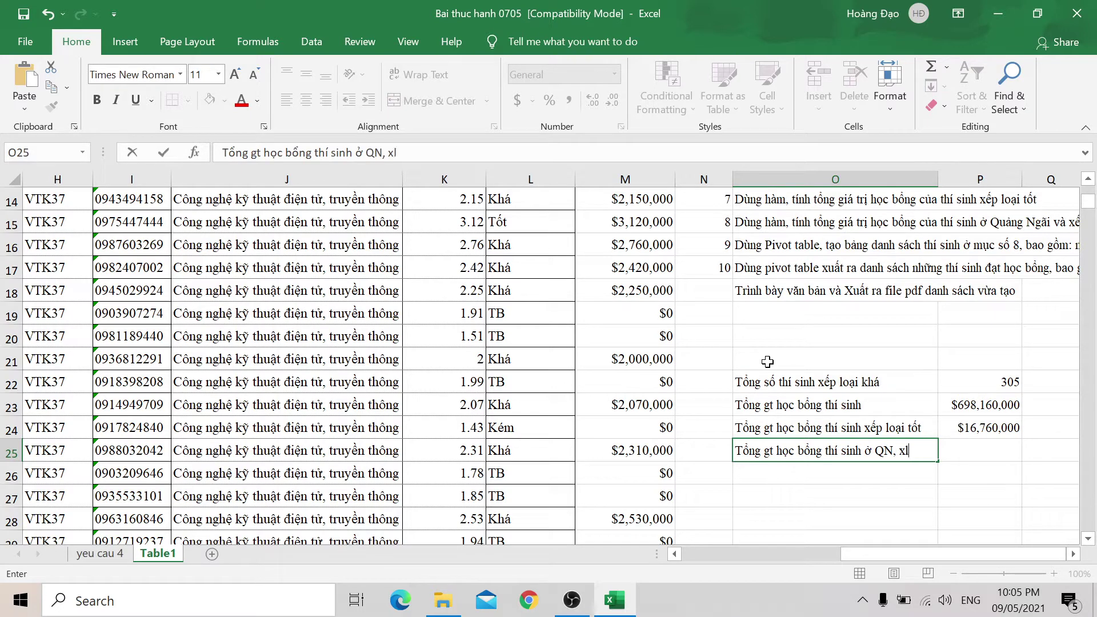
pyautogui.write(' khá')
pyautogui.press('Tab')
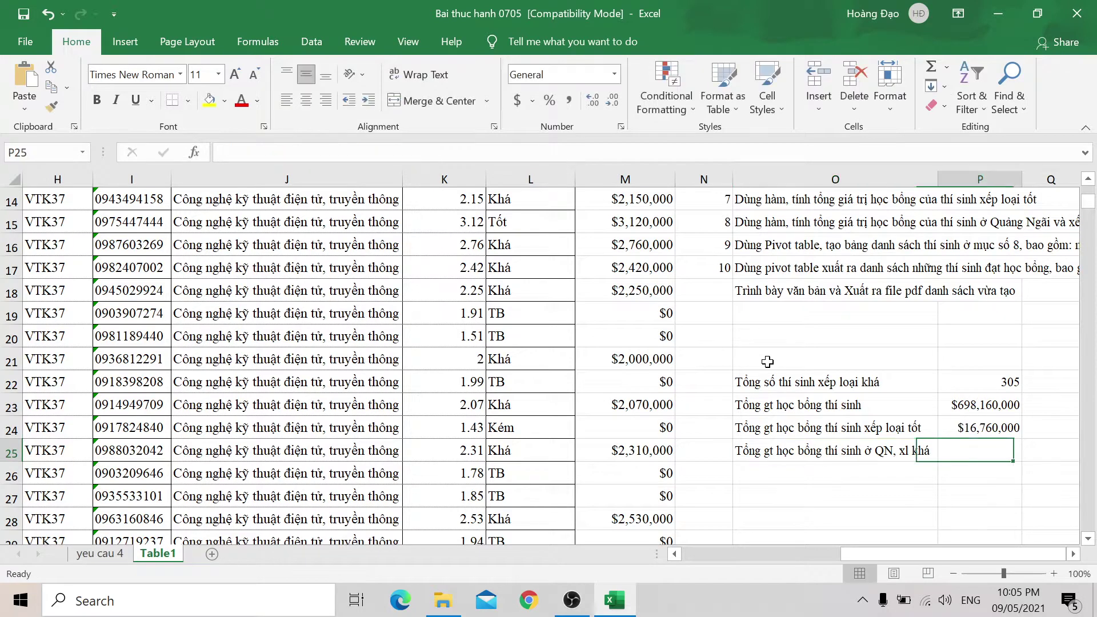
pyautogui.click(789, 227)
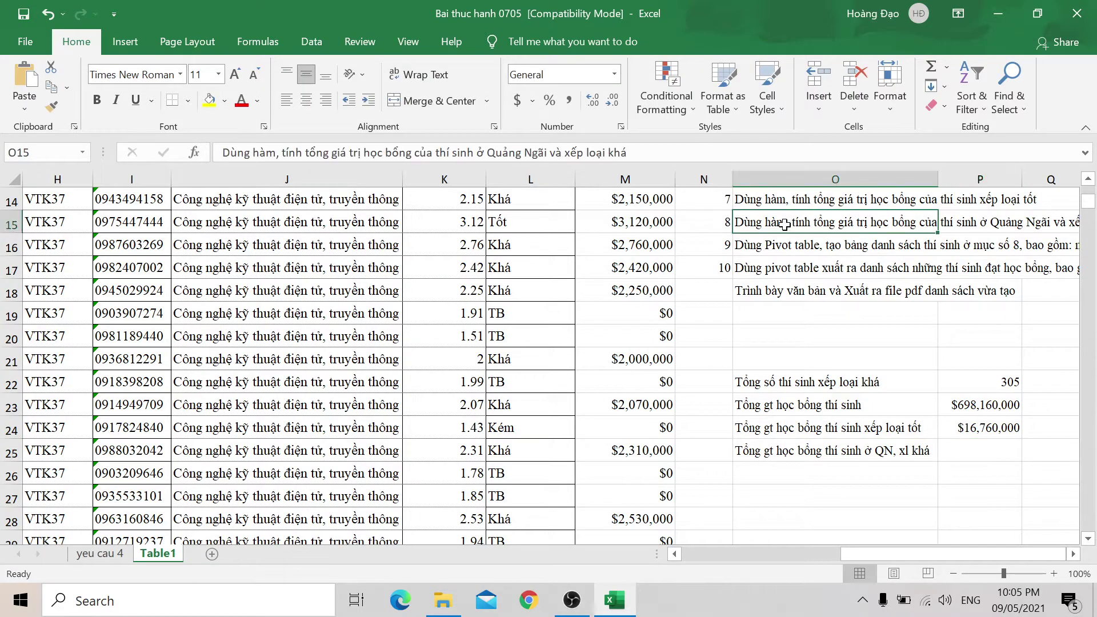
pyautogui.click(994, 451)
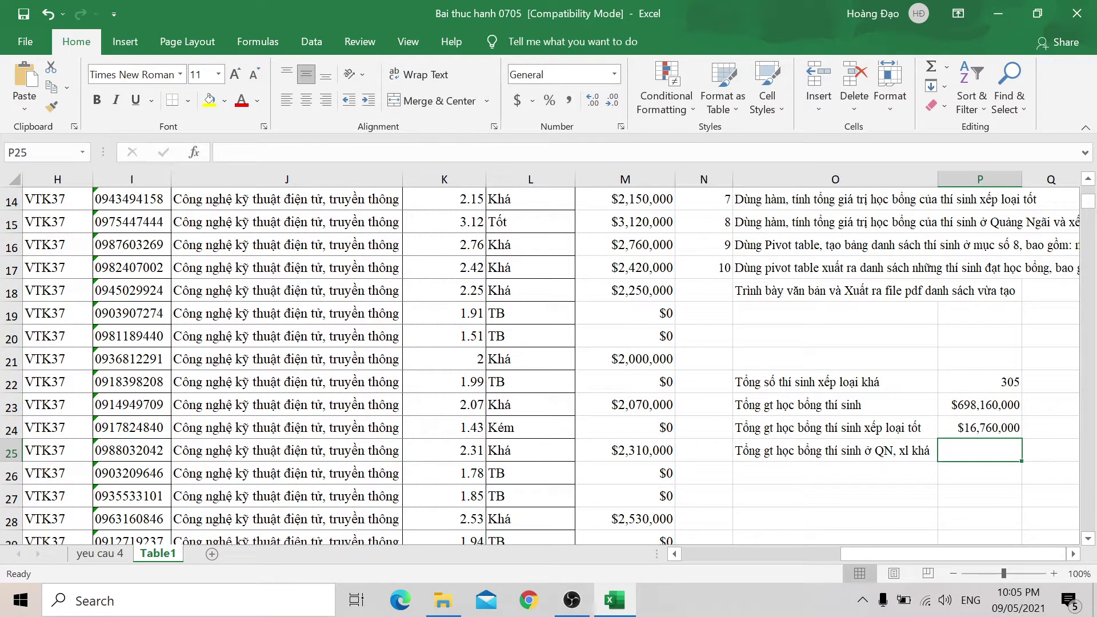
# Step: Begin a SUMIFS formula in cell P25
pyautogui.write('=')
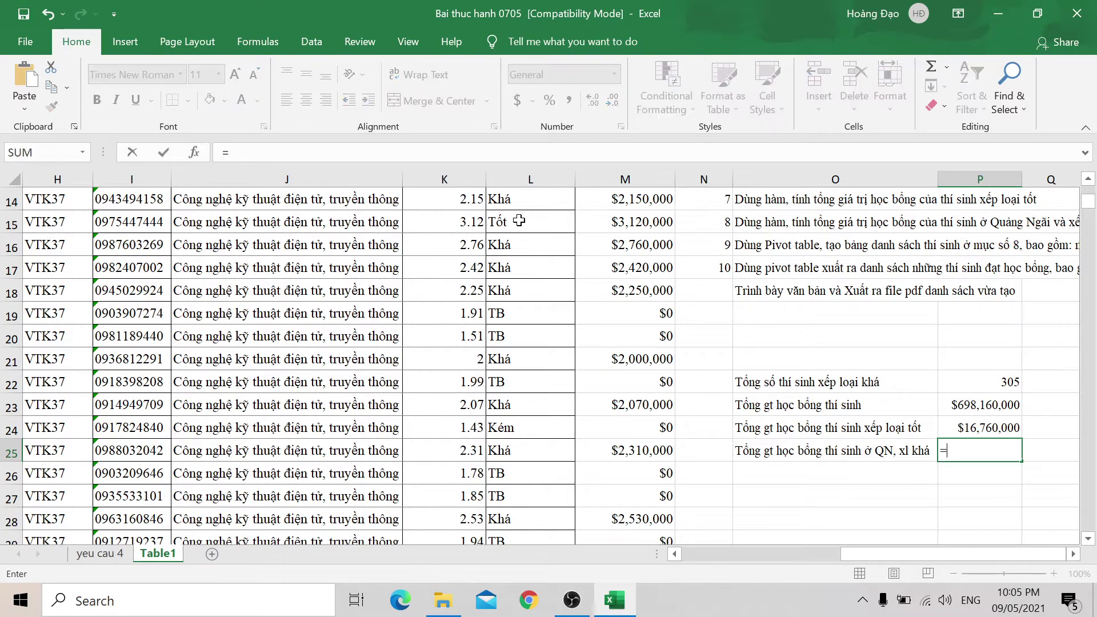
pyautogui.write('SUM')
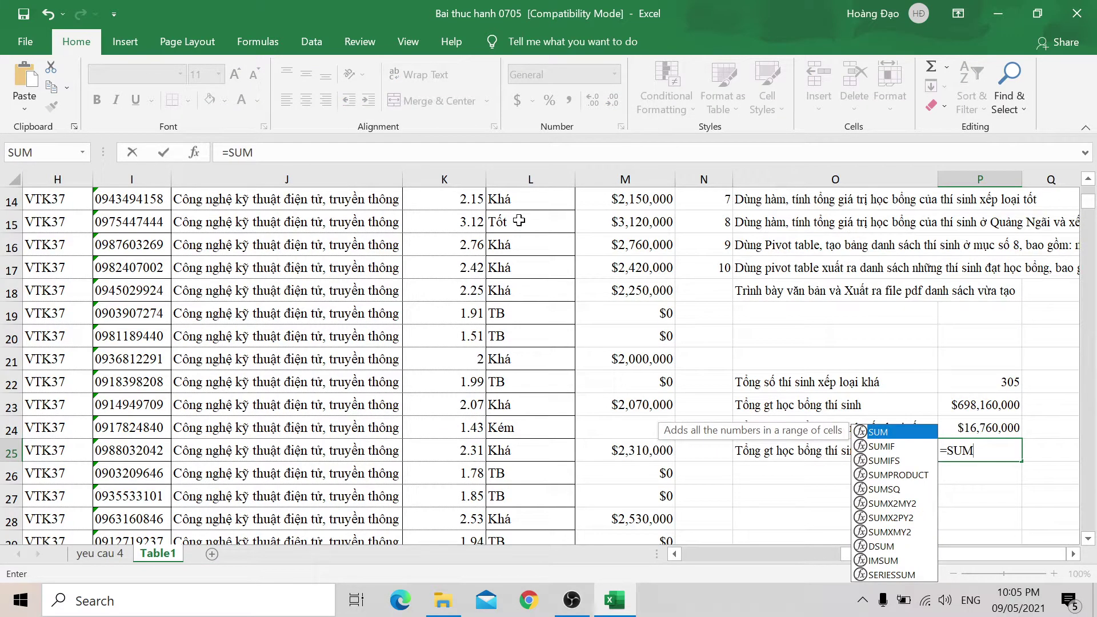
pyautogui.doubleClick(884, 461)
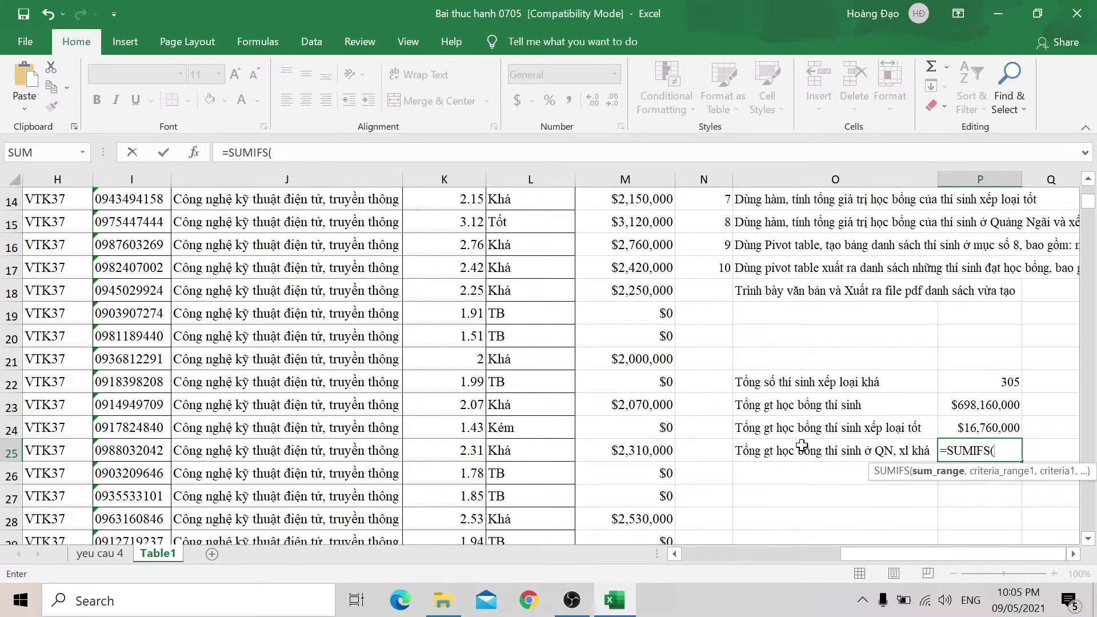
pyautogui.scroll(5, 709, 411)
pyautogui.scroll(-1, 709, 412)
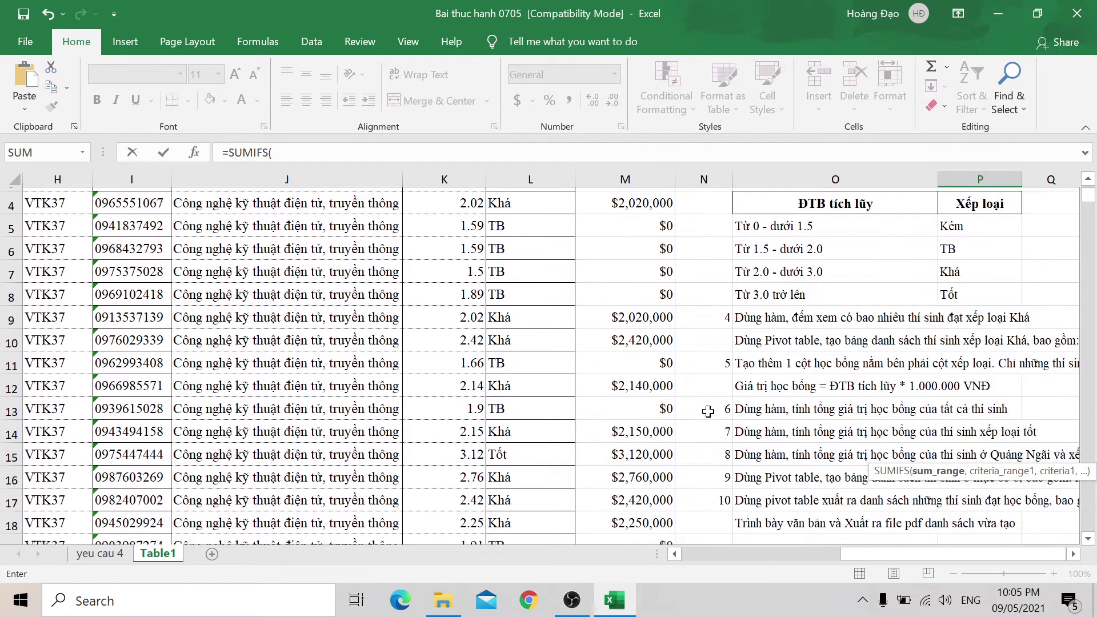
pyautogui.scroll(-1, 709, 412)
pyautogui.scroll(-1, 753, 492)
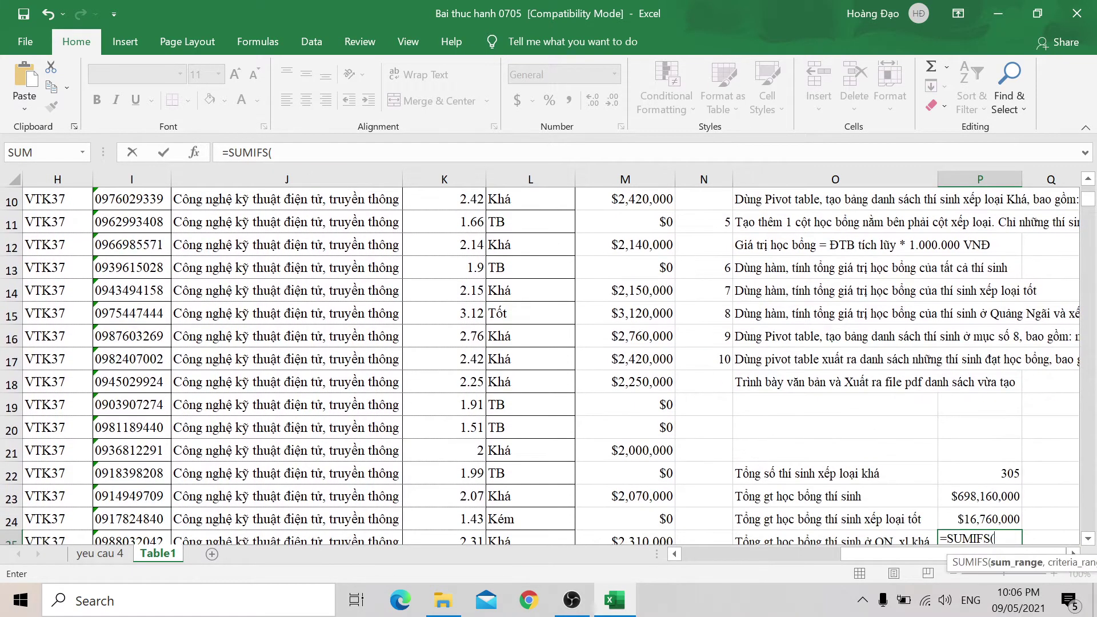
pyautogui.click(274, 152)
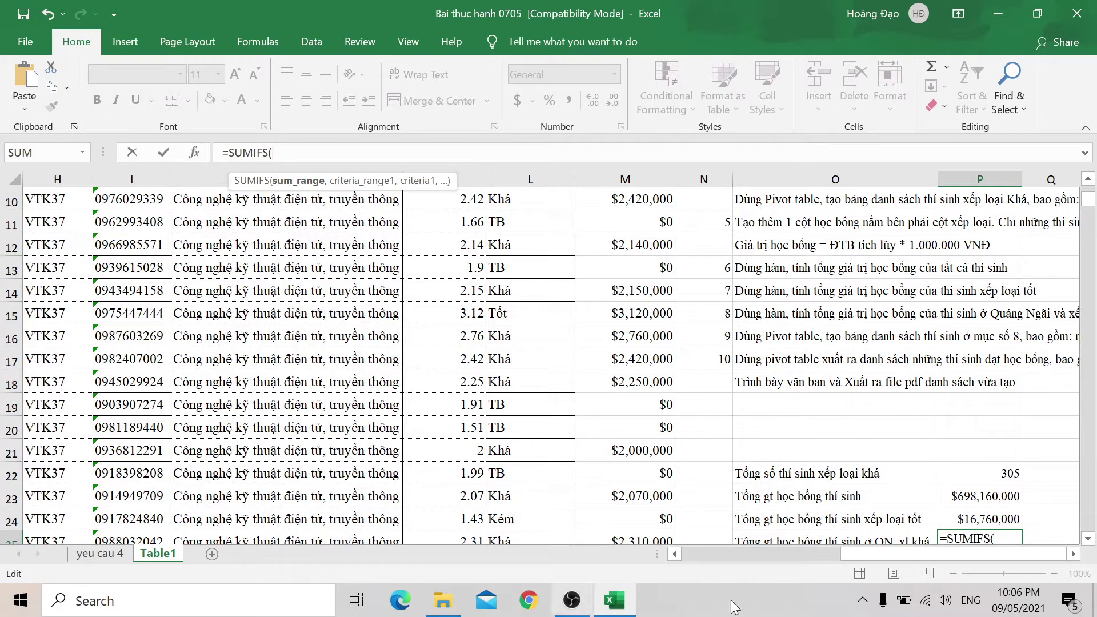
# Step: Use G2:G550 as the first criteria range with the criterion "Quảng Ngãi"
pyautogui.moveTo(844, 553); pyautogui.dragTo(779, 554)
pyautogui.scroll(3, 371, 380)
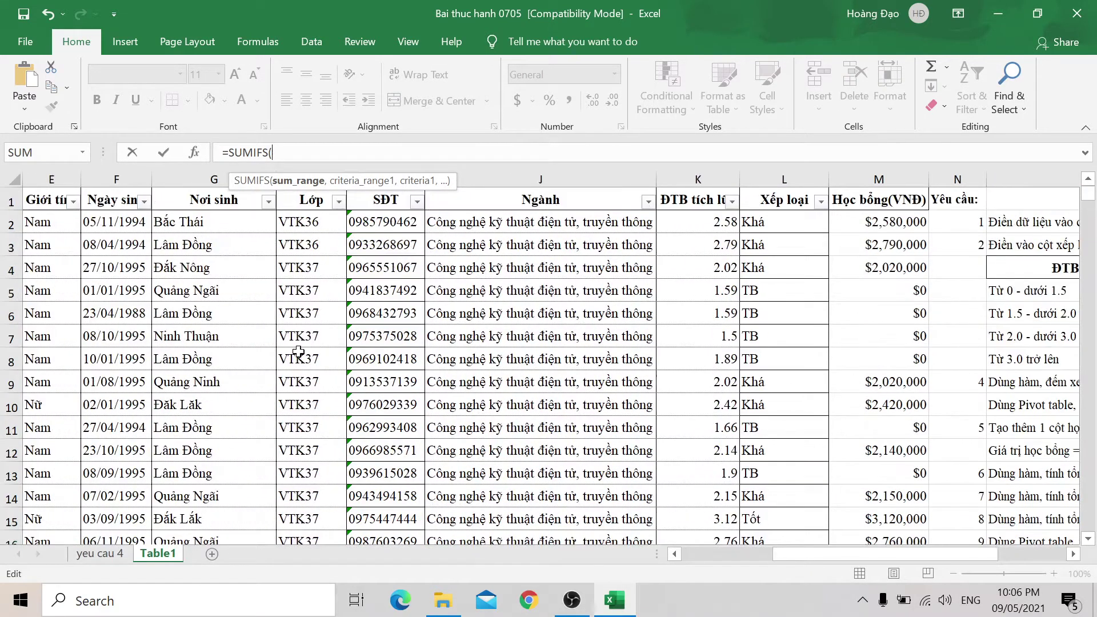
pyautogui.click(199, 221)
pyautogui.hotkey('ctrl', 'shift', 'Down')
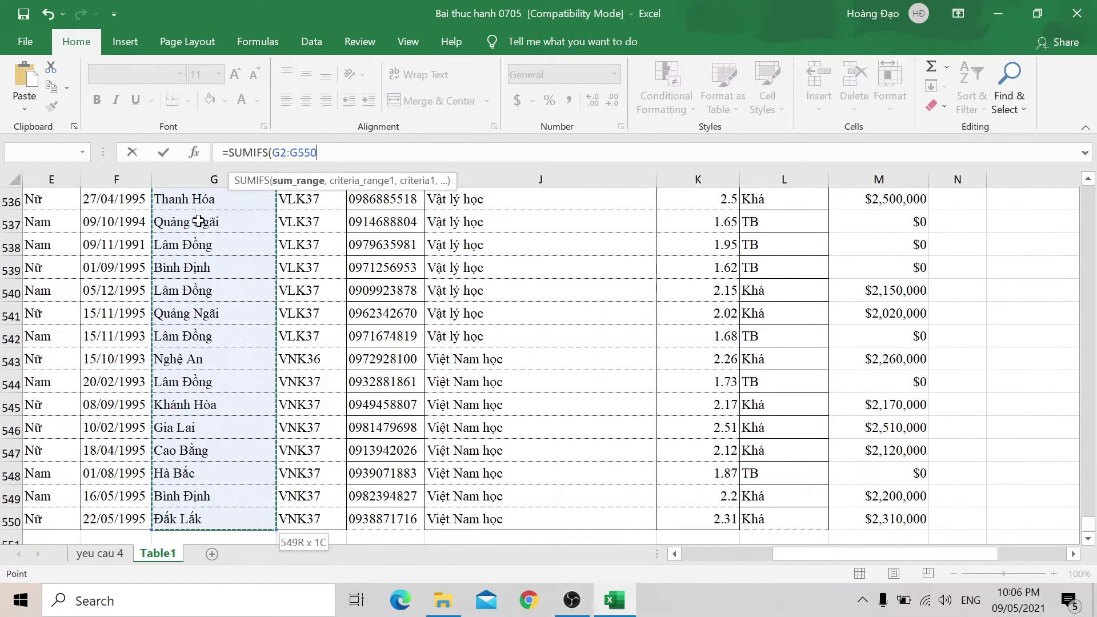
pyautogui.write(',"')
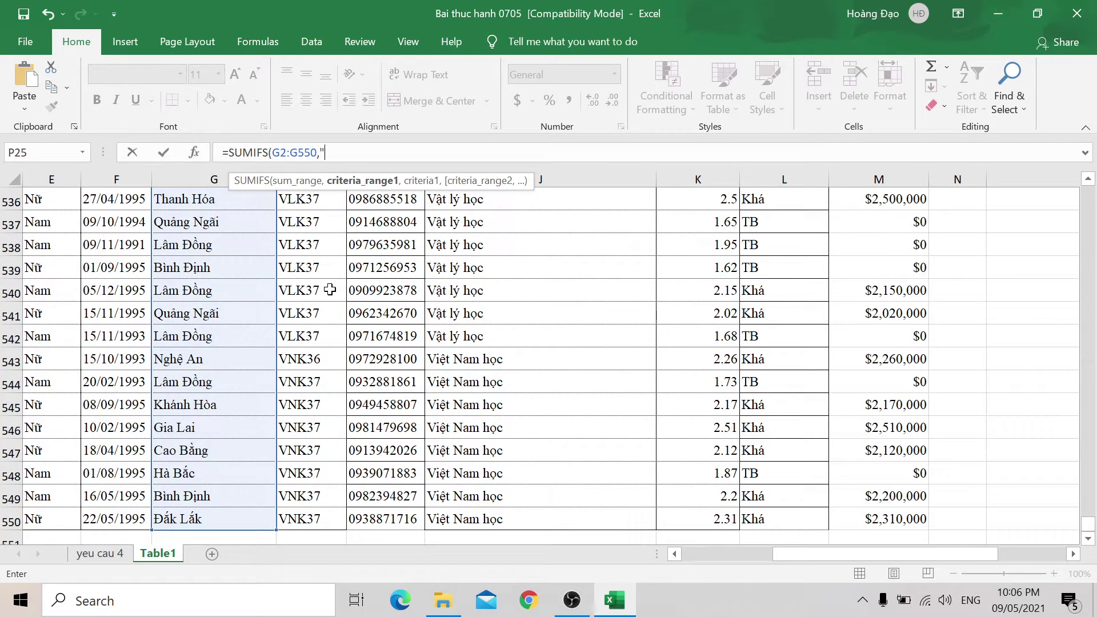
pyautogui.write('Quan')
pyautogui.write(',')
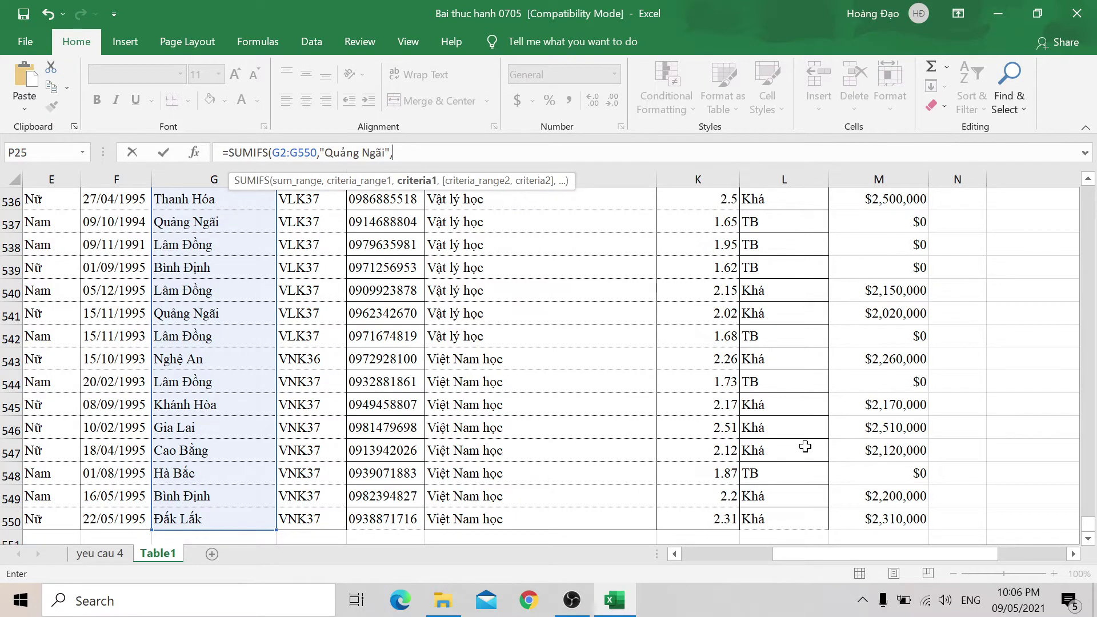
pyautogui.scroll(8, 805, 447)
pyautogui.scroll(5, 804, 440)
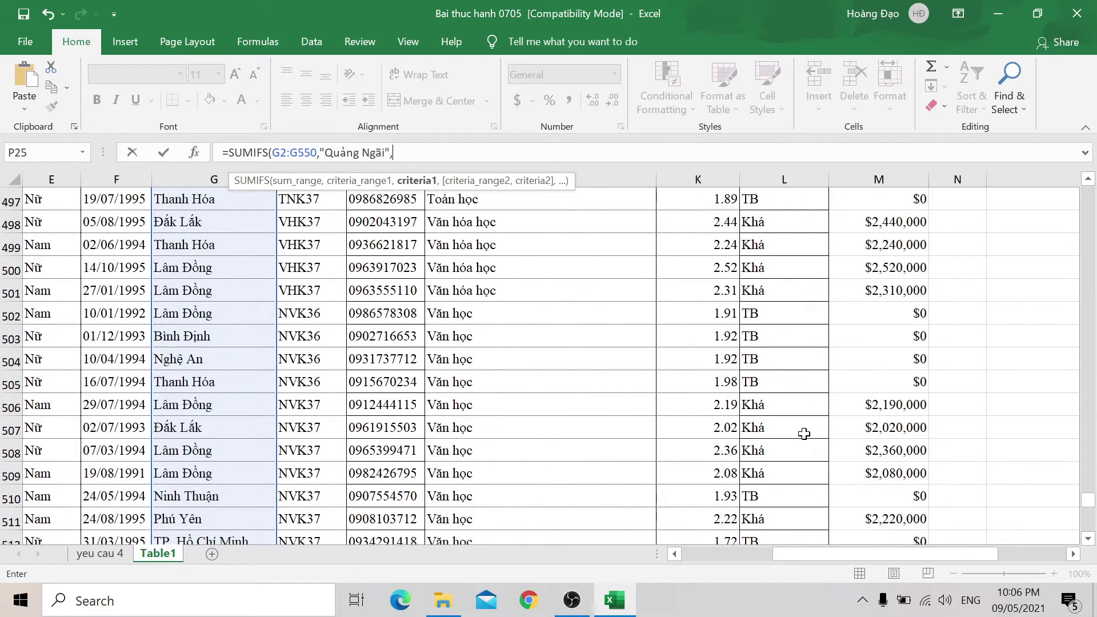
pyautogui.scroll(3, 803, 434)
pyautogui.scroll(2, 804, 434)
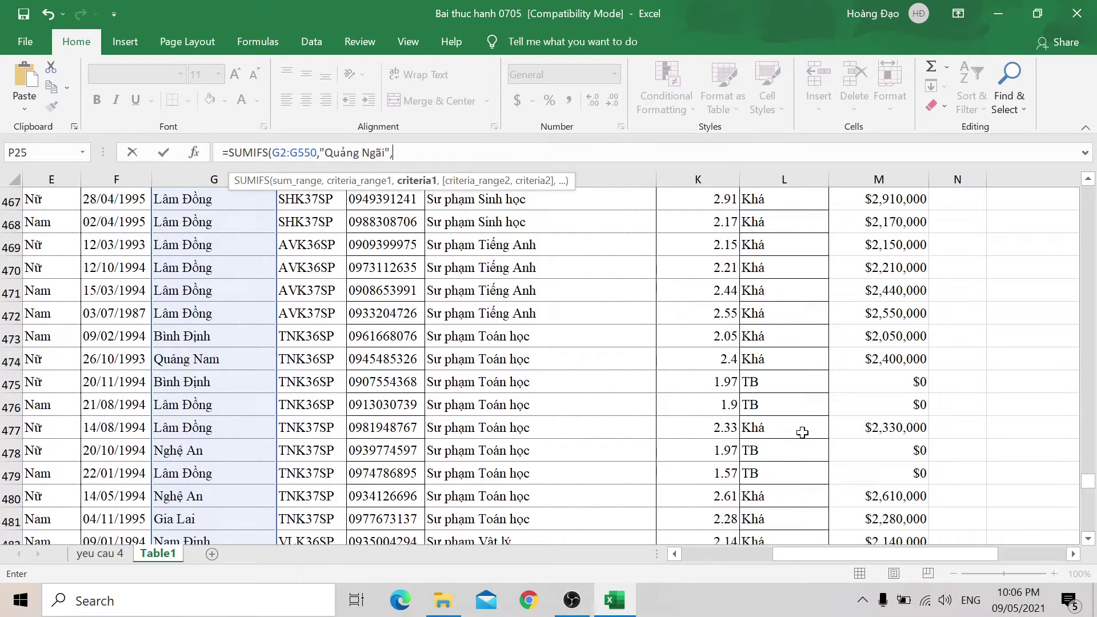
pyautogui.scroll(1, 802, 433)
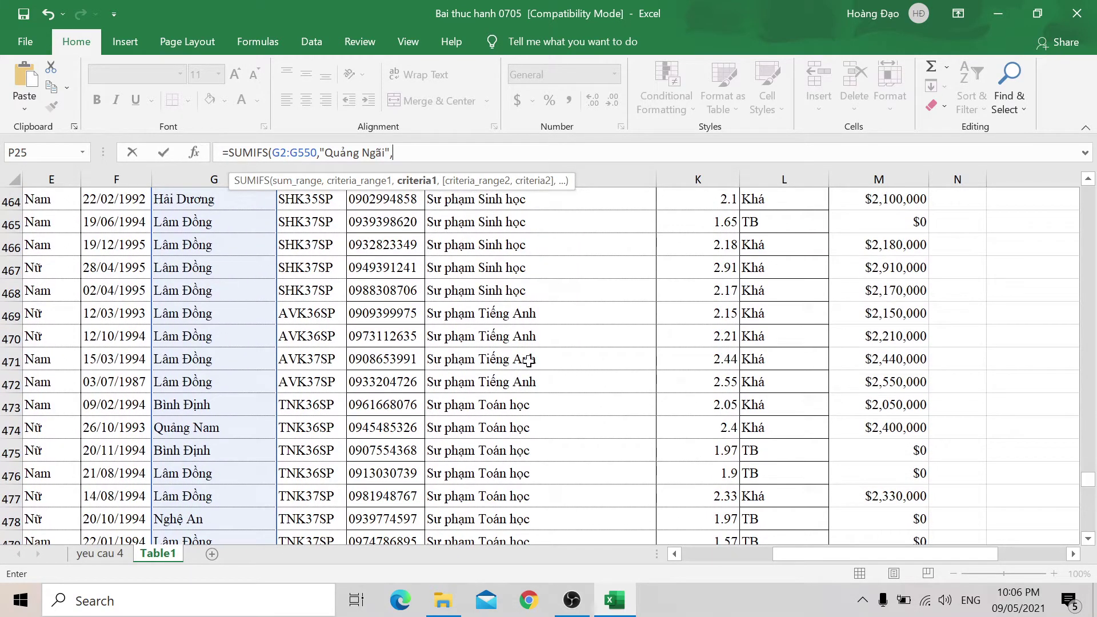
pyautogui.scroll(1, 416, 331)
pyautogui.scroll(2, 407, 329)
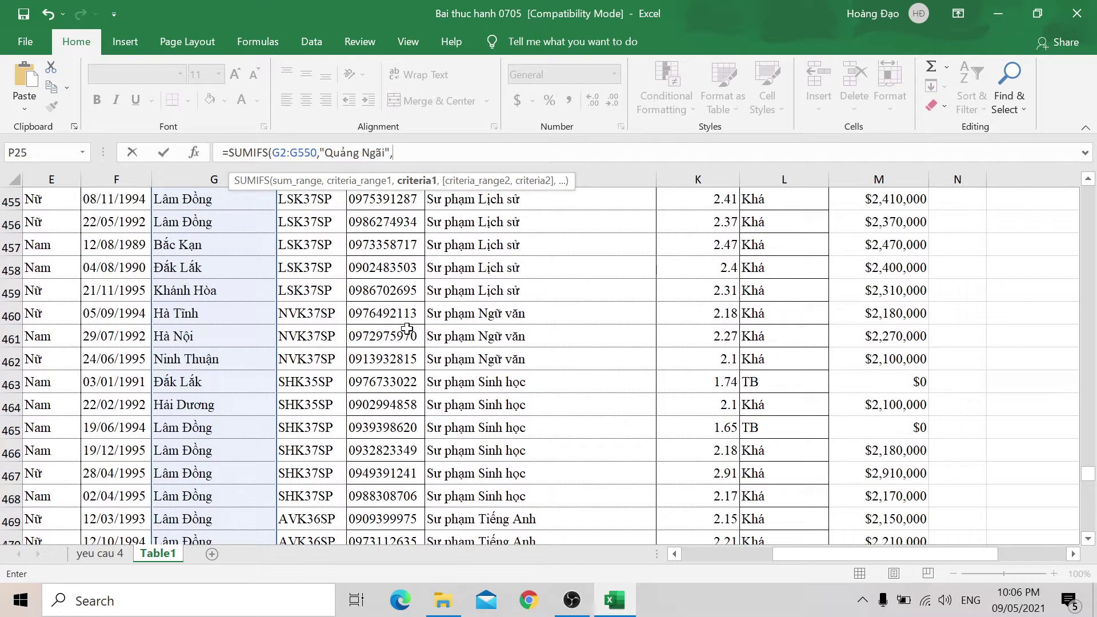
pyautogui.write('0,')
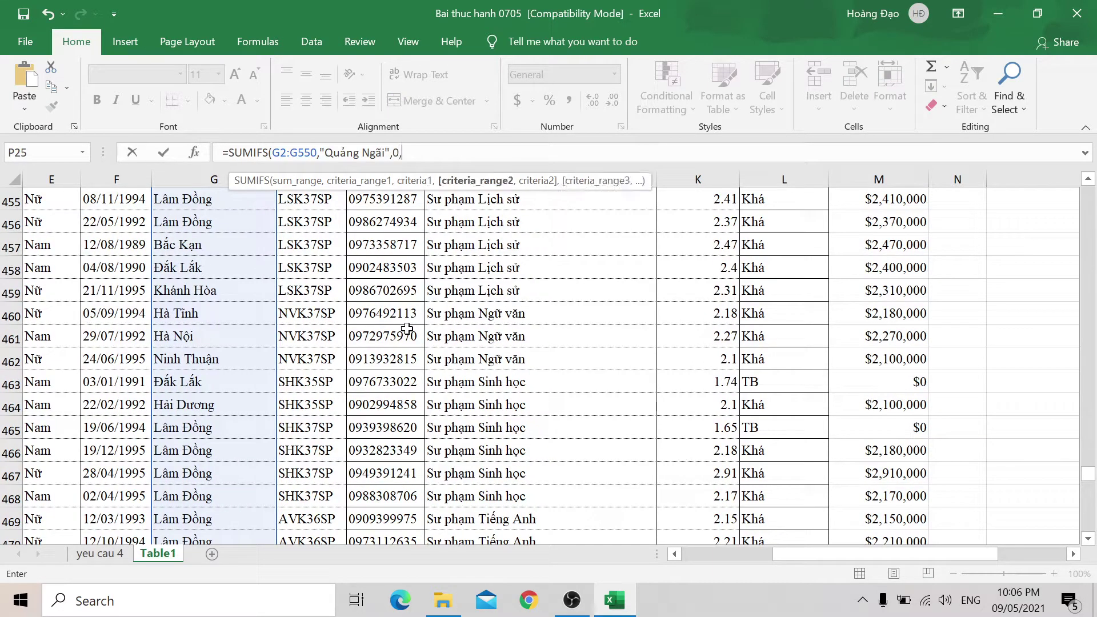
# Step: Add L2:L550 as the second criteria range of the SUMIFS formula
pyautogui.scroll(9, 776, 348)
pyautogui.scroll(8, 777, 349)
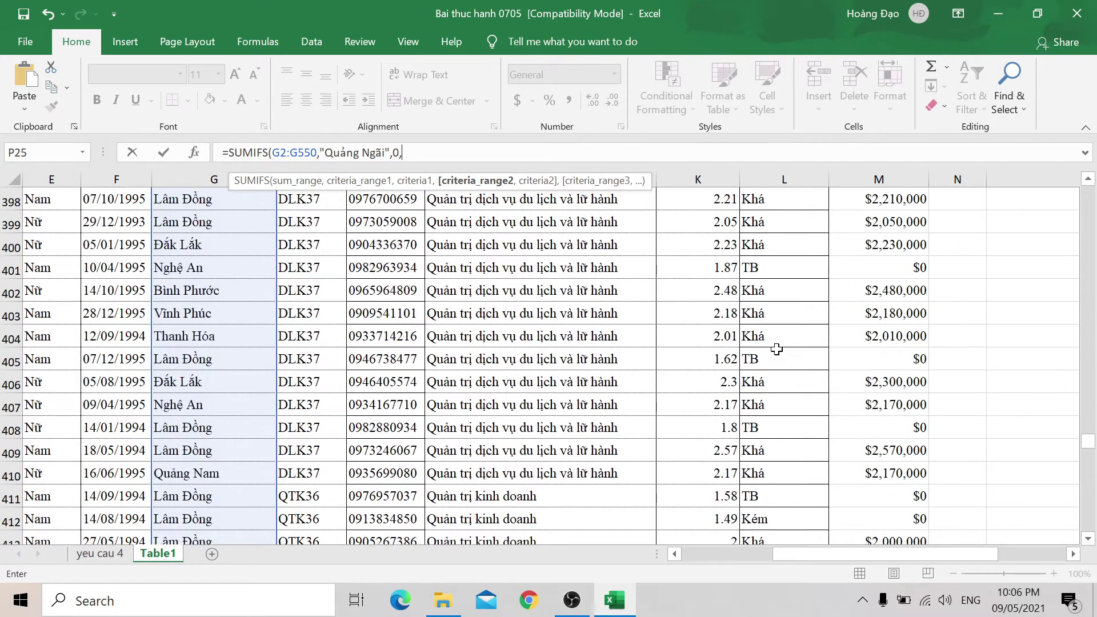
pyautogui.scroll(8, 777, 349)
pyautogui.scroll(7, 777, 349)
pyautogui.scroll(10, 772, 343)
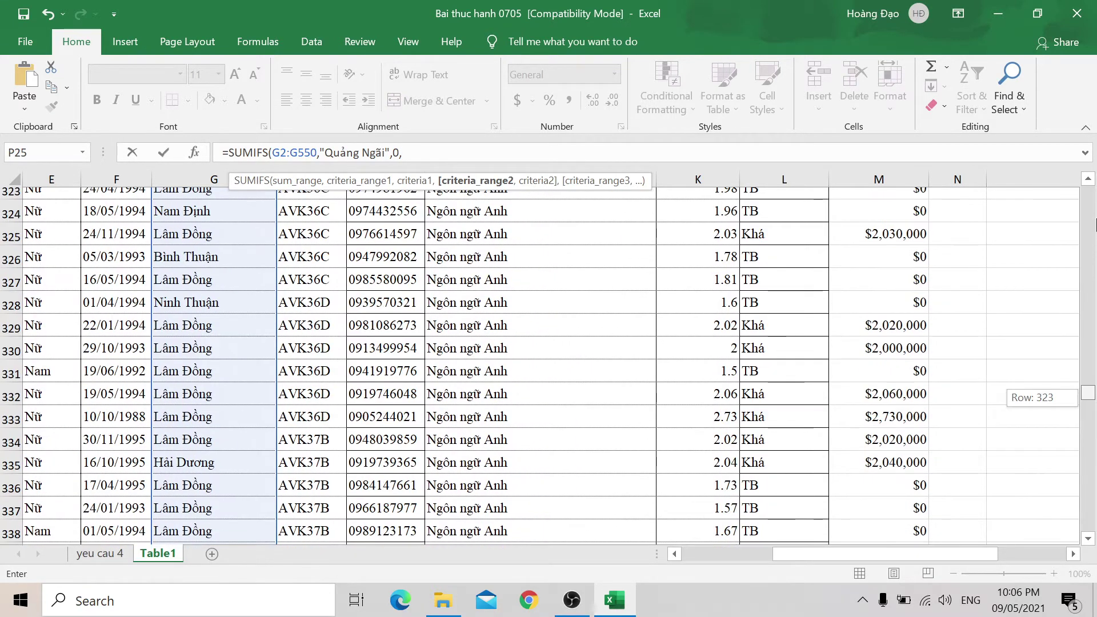
pyautogui.moveTo(1090, 403); pyautogui.dragTo(1088, 194)
pyautogui.click(776, 227)
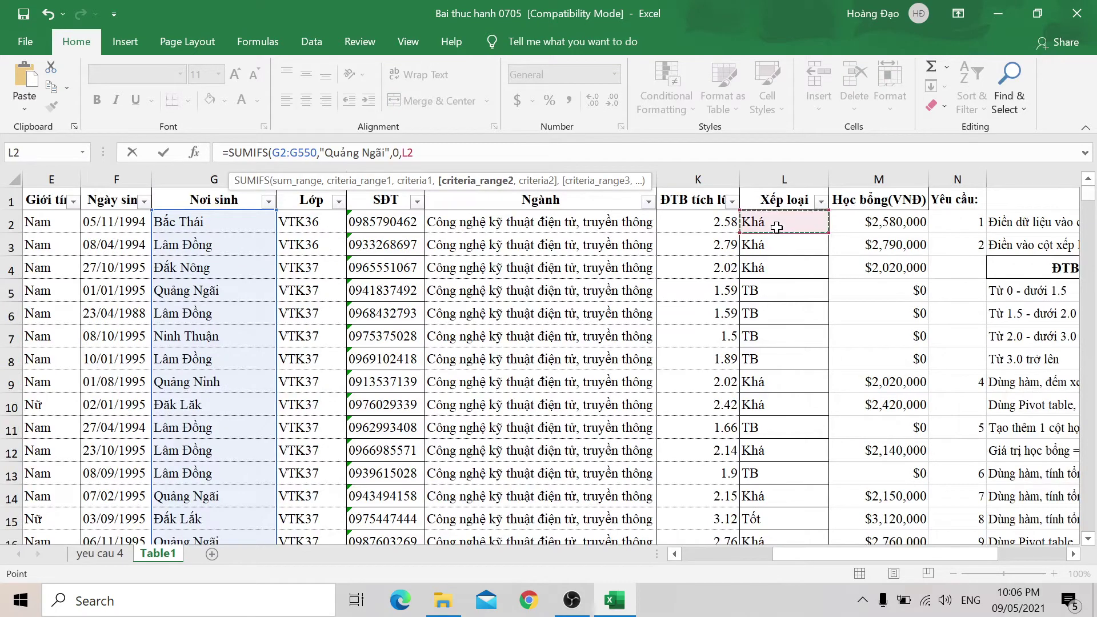
pyautogui.hotkey('ctrl', 'shift', 'Down')
pyautogui.write(',"Khá",')
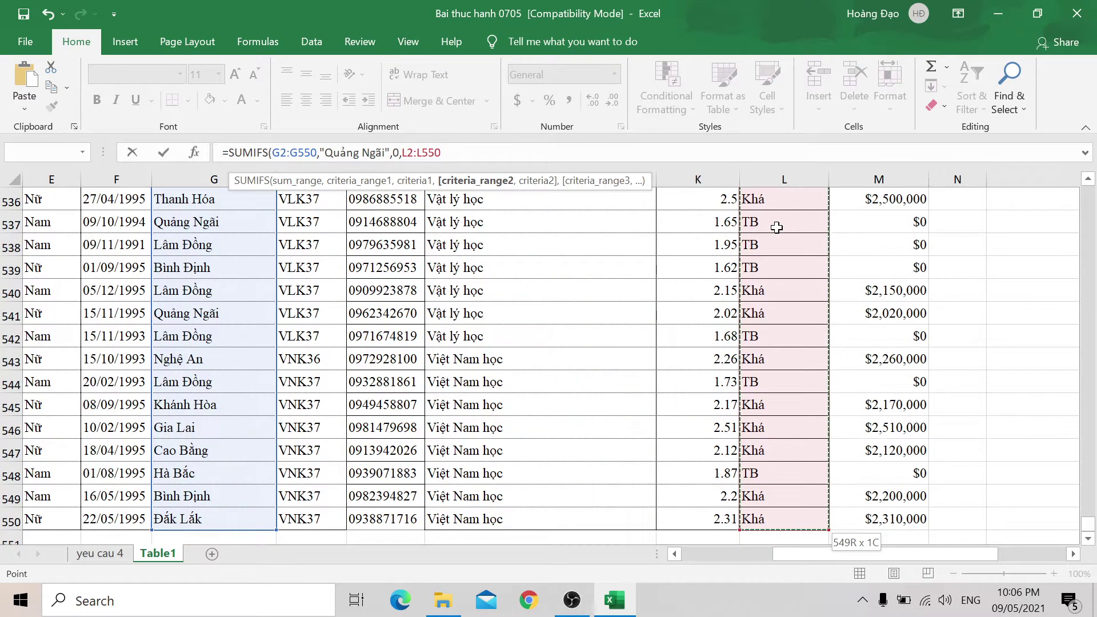
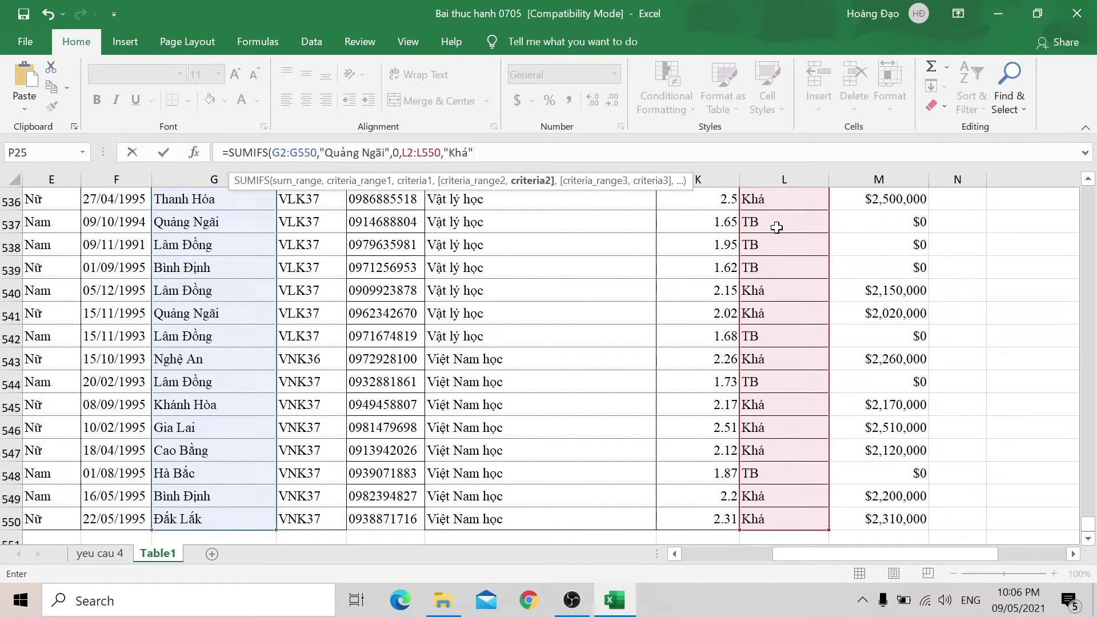
# Step: Append the M2:M550 scholarship range and ')' to the SUMIFS formula, then dismiss the too-few-arguments warning
pyautogui.write(',')
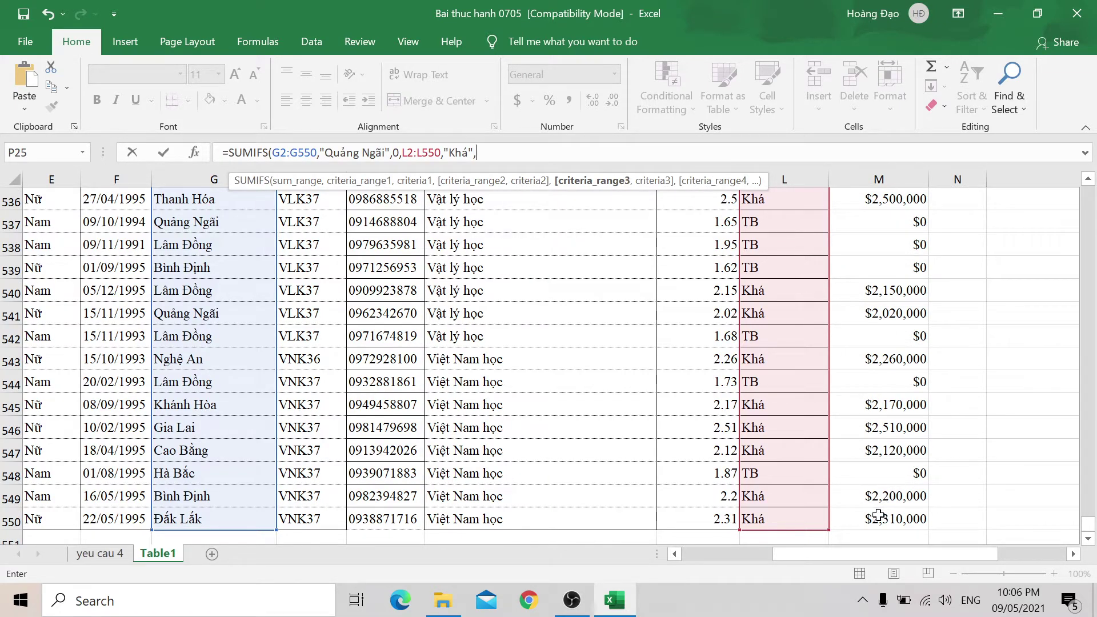
pyautogui.click(872, 519)
pyautogui.hotkey('ctrl', 'shift', 'Up')
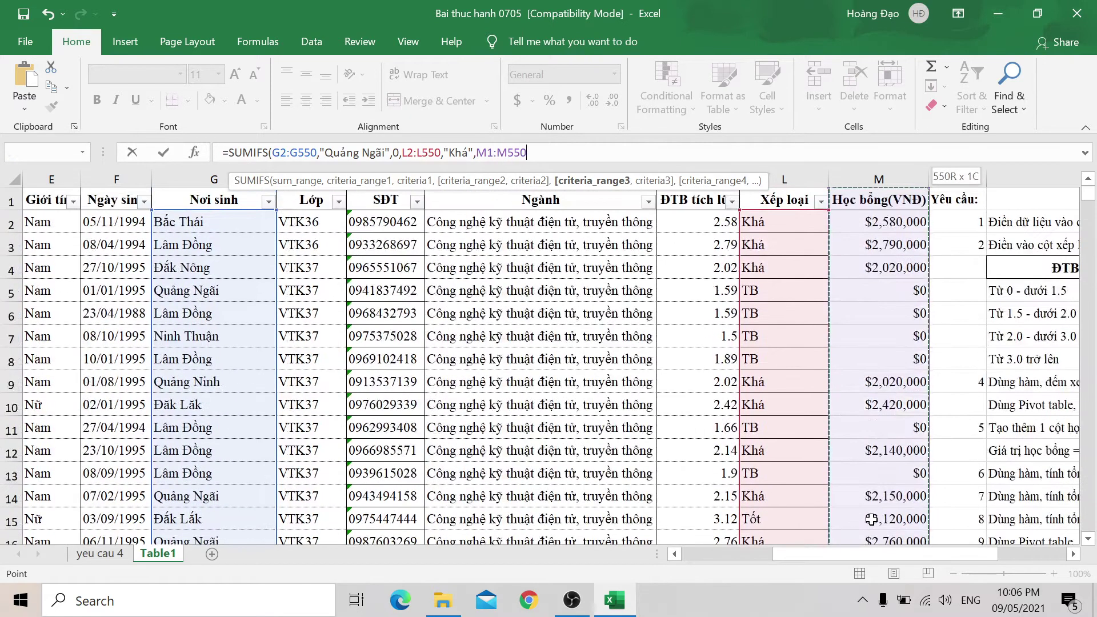
pyautogui.hotkey('shift', 'Down')
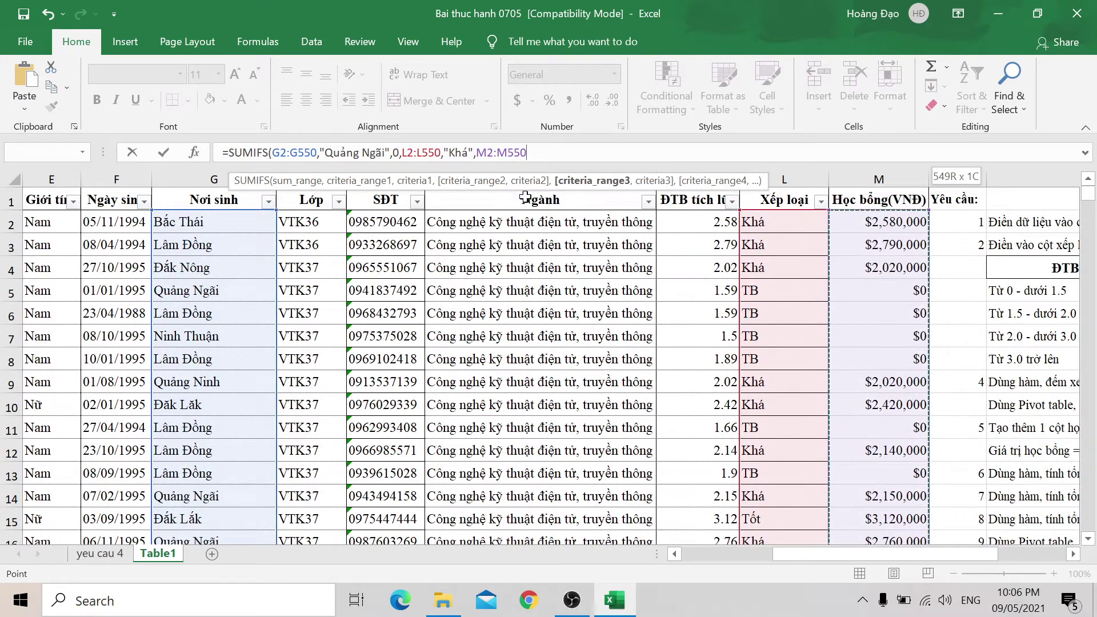
pyautogui.write(')')
pyautogui.press('Return')
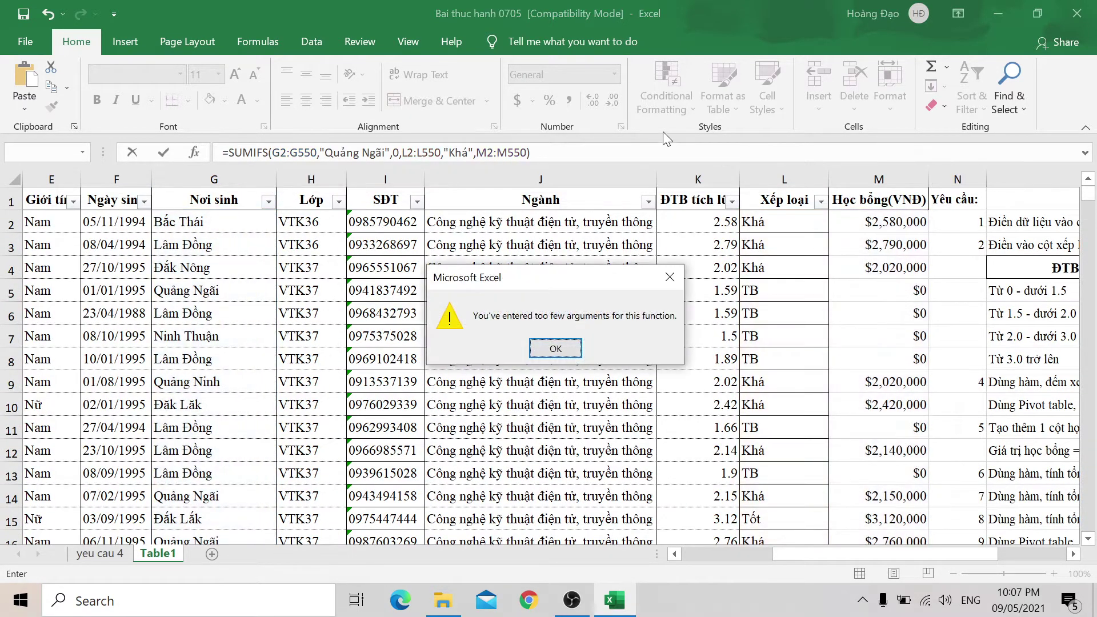
pyautogui.click(555, 347)
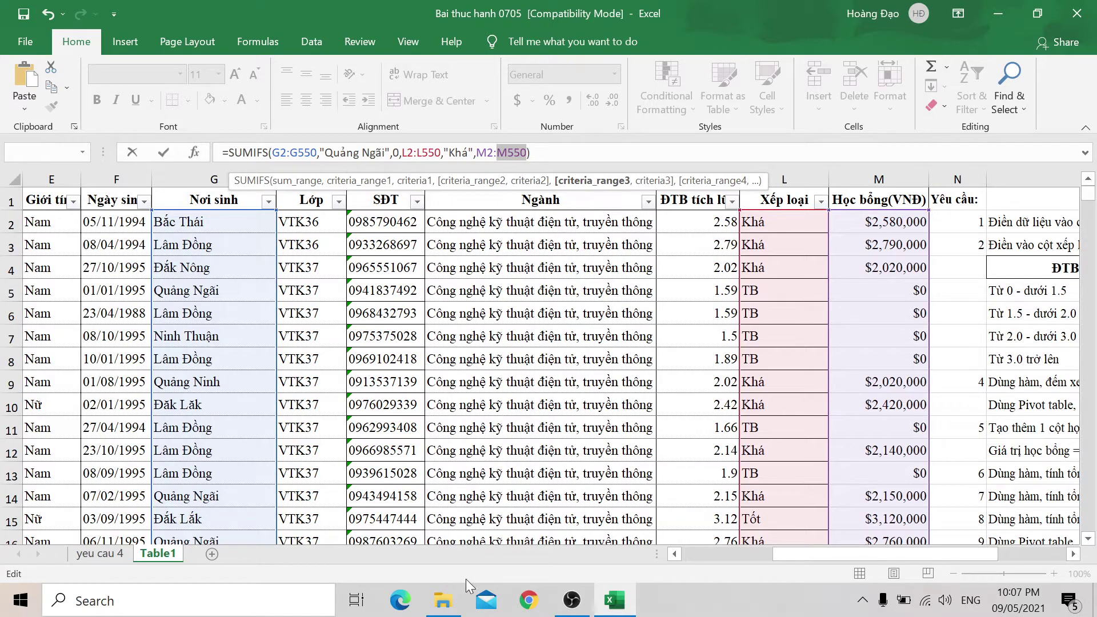
pyautogui.click(445, 598)
pyautogui.click(833, 24)
pyautogui.click(606, 597)
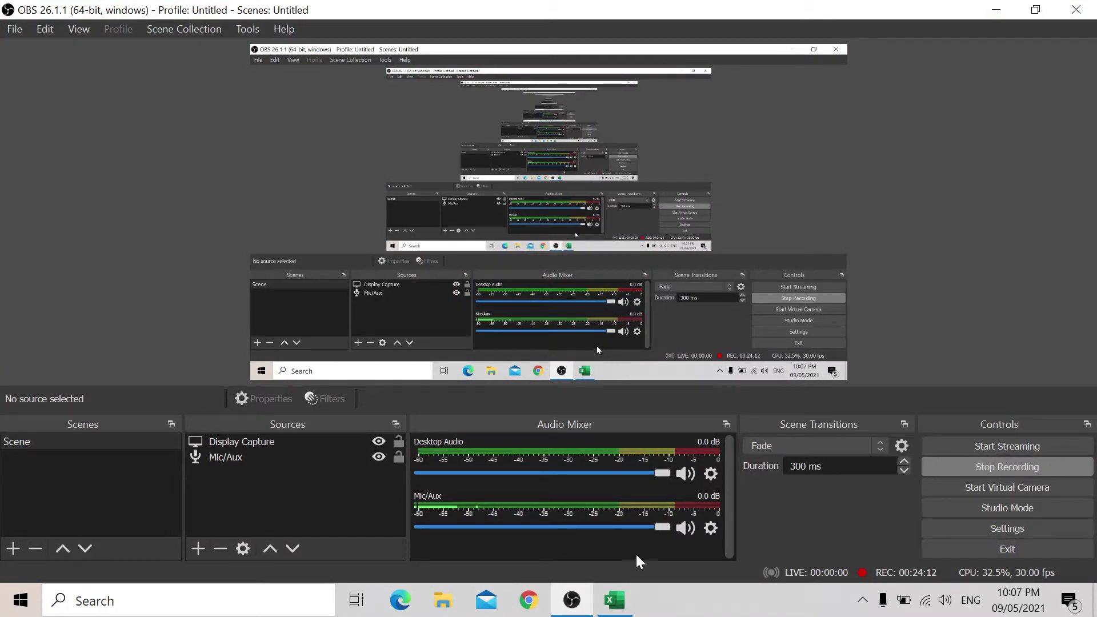
pyautogui.click(613, 598)
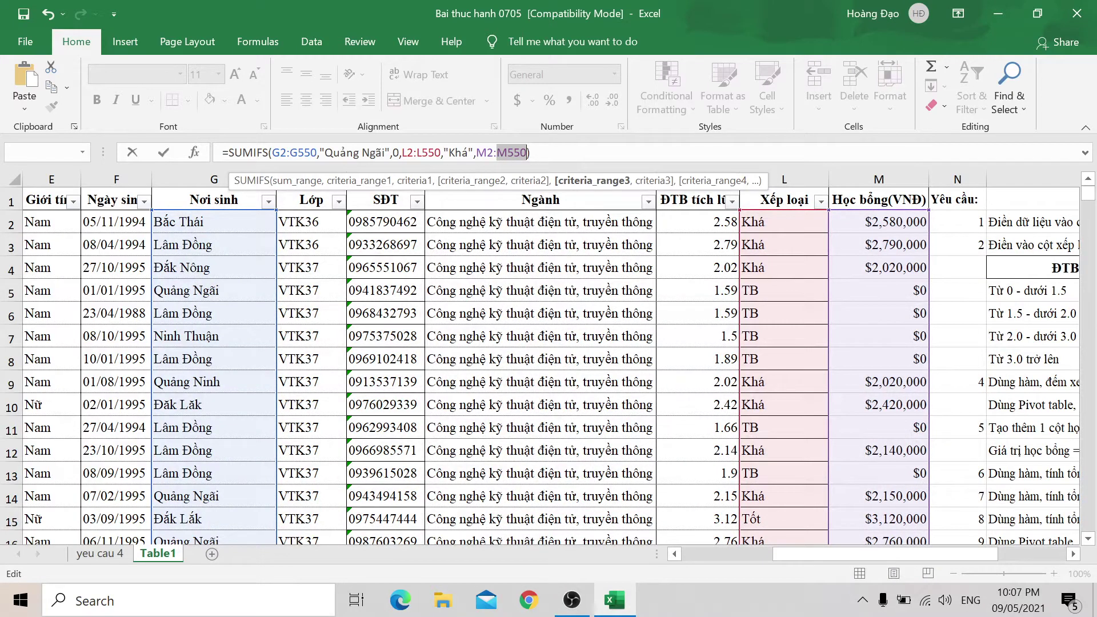
# Step: Delete the stray 0 argument after "Quảng Ngãi" in the P25 formula and recommit it, dismissing the warning
pyautogui.moveTo(899, 551); pyautogui.dragTo(946, 552)
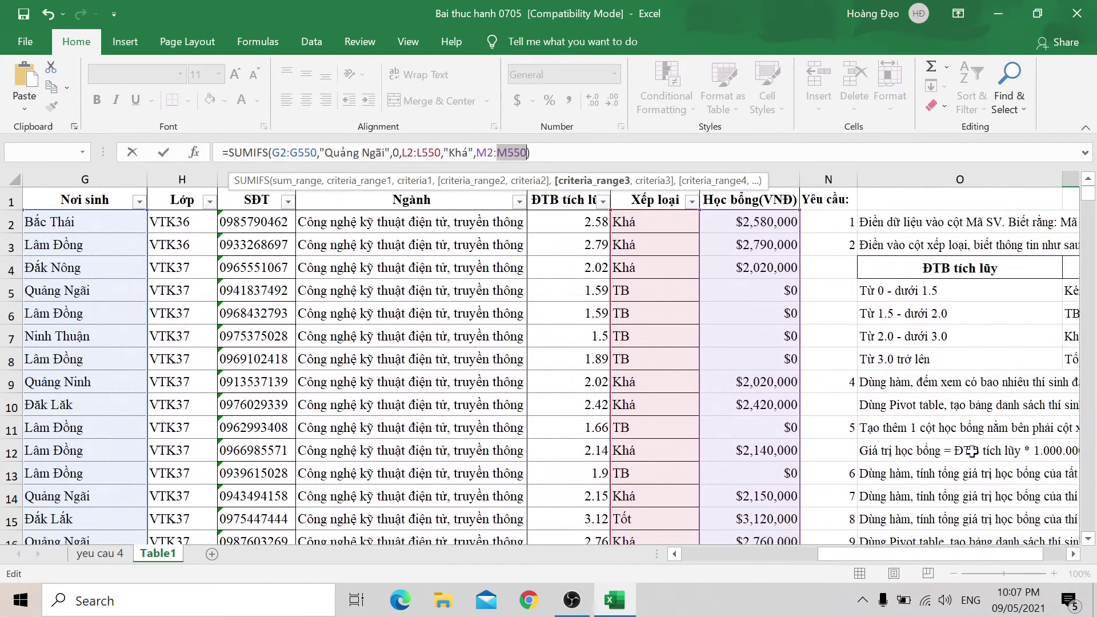
pyautogui.scroll(-2, 973, 452)
pyautogui.click(531, 152)
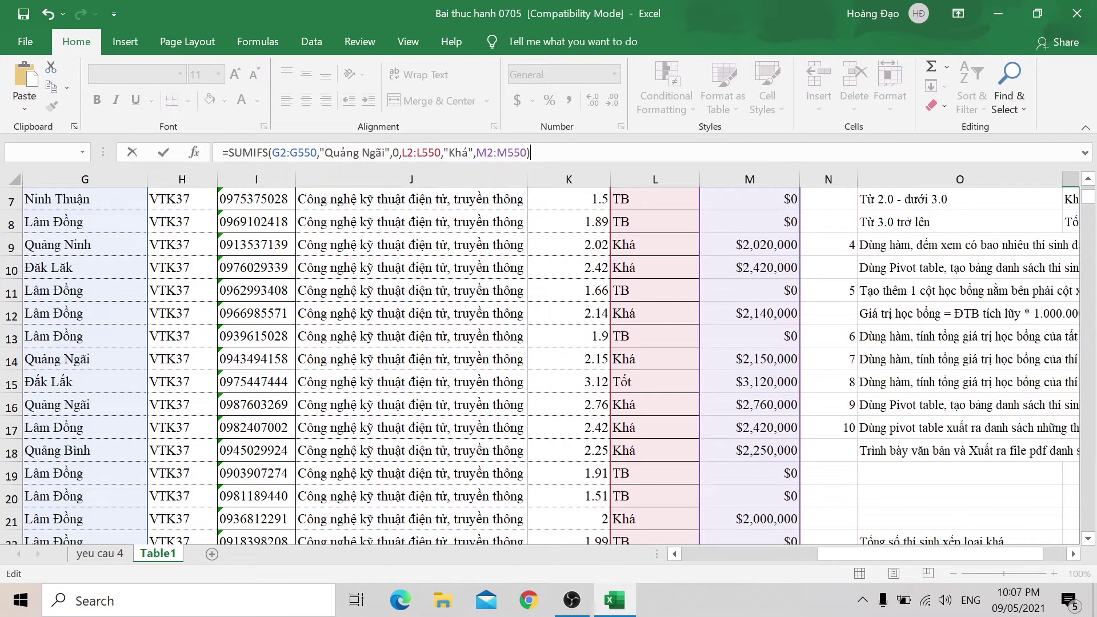
pyautogui.click(398, 152)
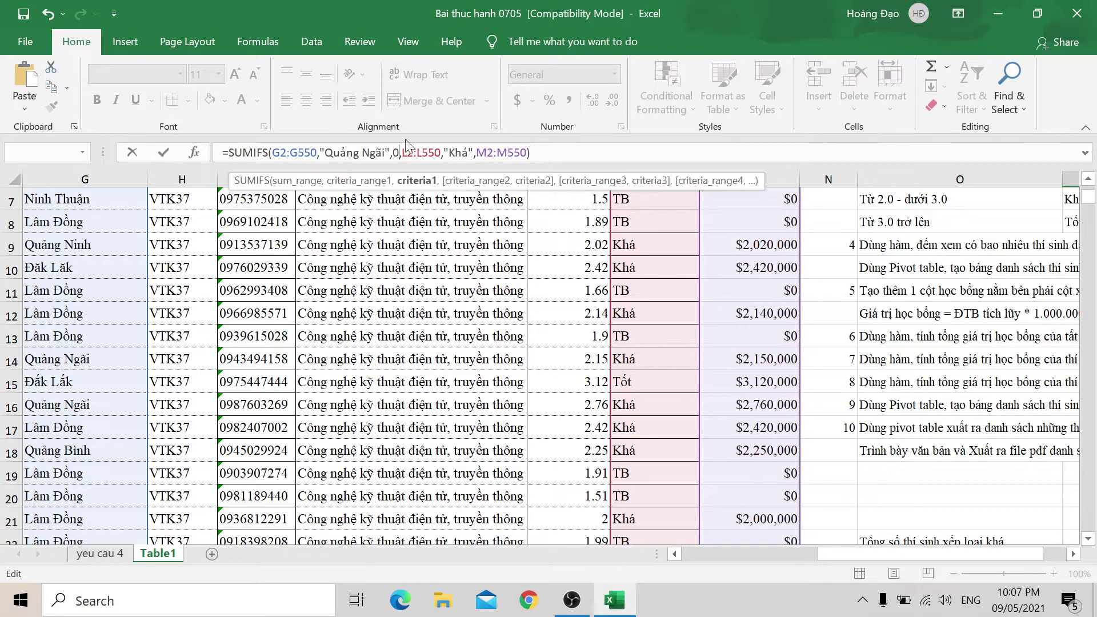
pyautogui.press('BackSpace')
pyautogui.press('BackSpace')
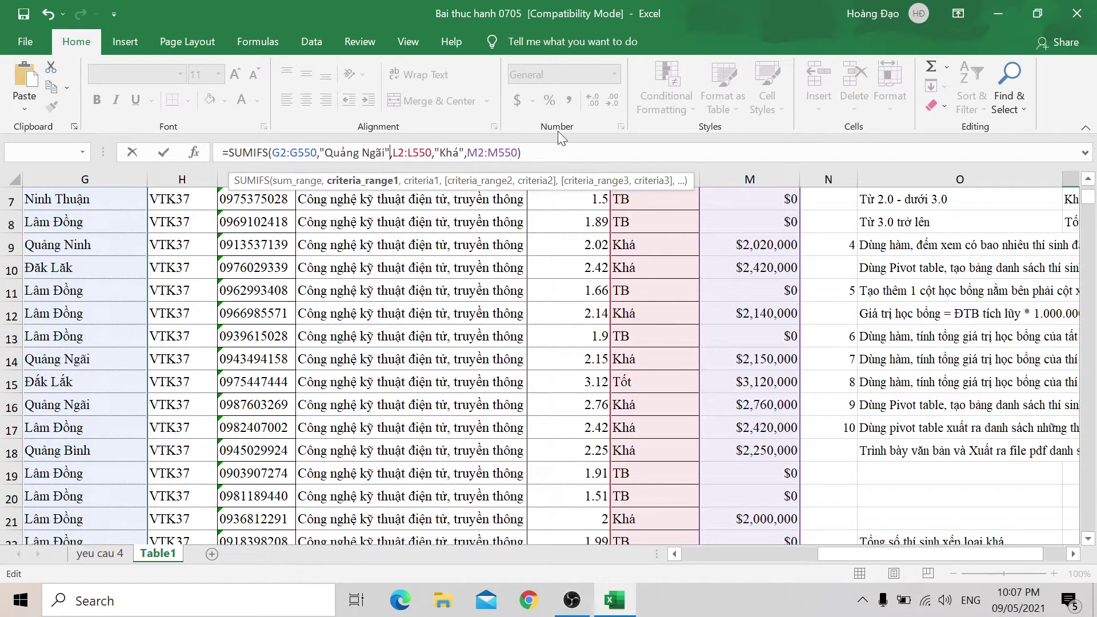
pyautogui.click(570, 150)
pyautogui.press('Return')
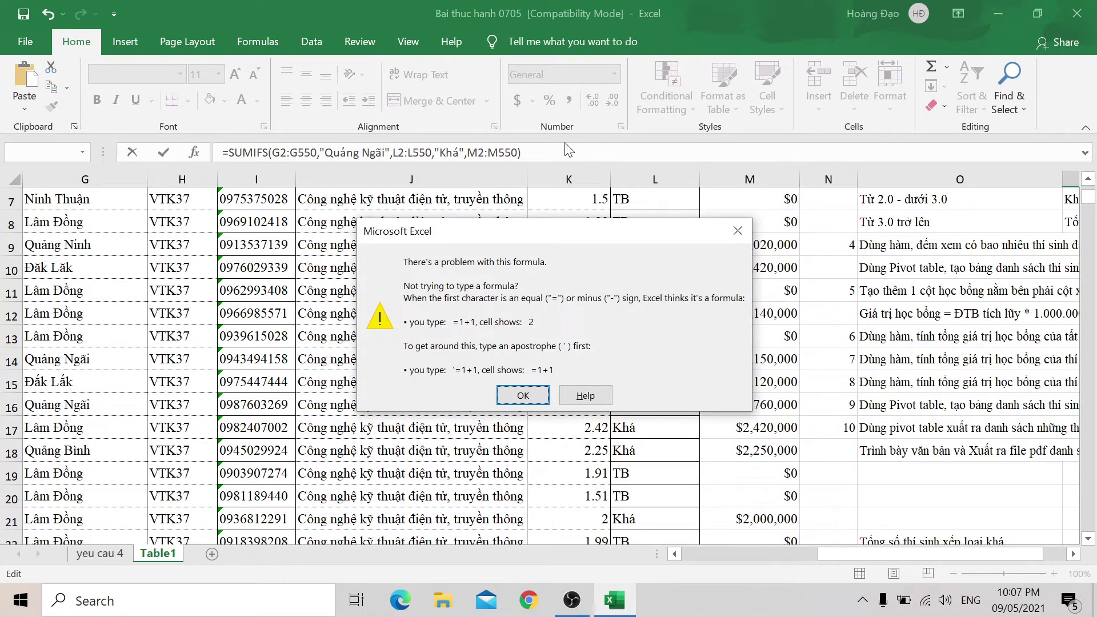
pyautogui.press('Return')
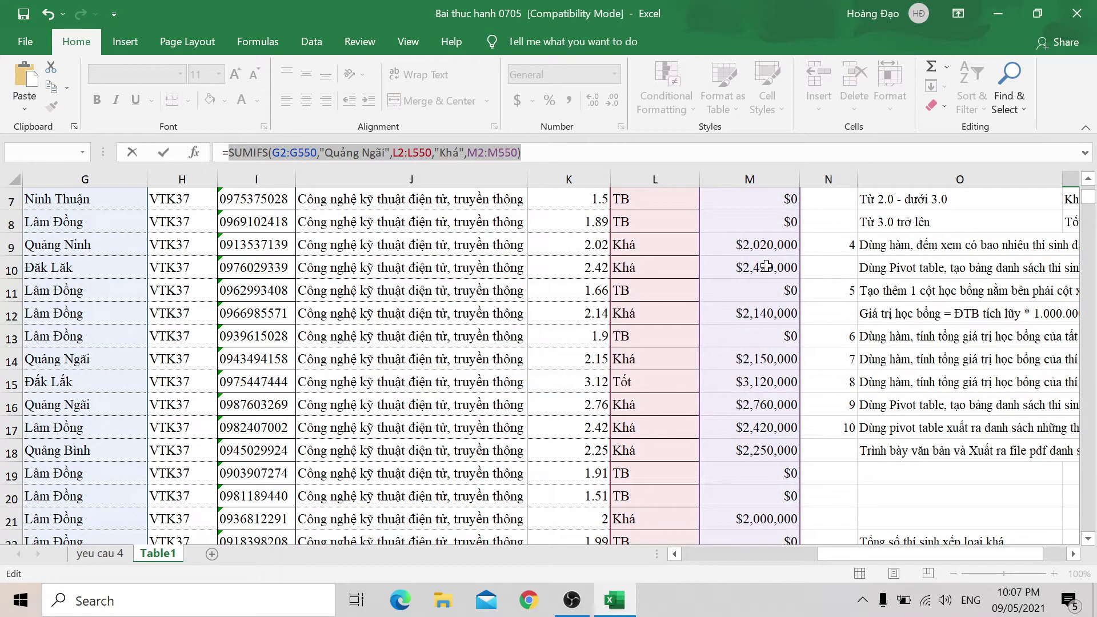
# Step: Remove the trailing closing parenthesis so the formula ends at M2:M550
pyautogui.scroll(2, 869, 511)
pyautogui.scroll(-4, 868, 511)
pyautogui.scroll(-1, 868, 511)
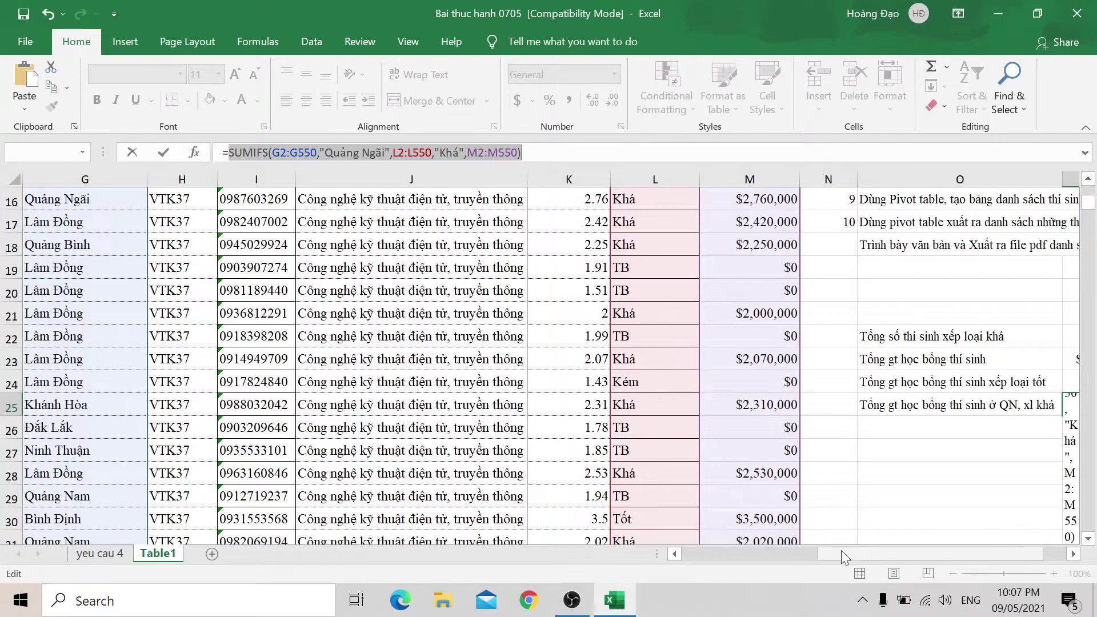
pyautogui.moveTo(841, 551); pyautogui.dragTo(940, 551)
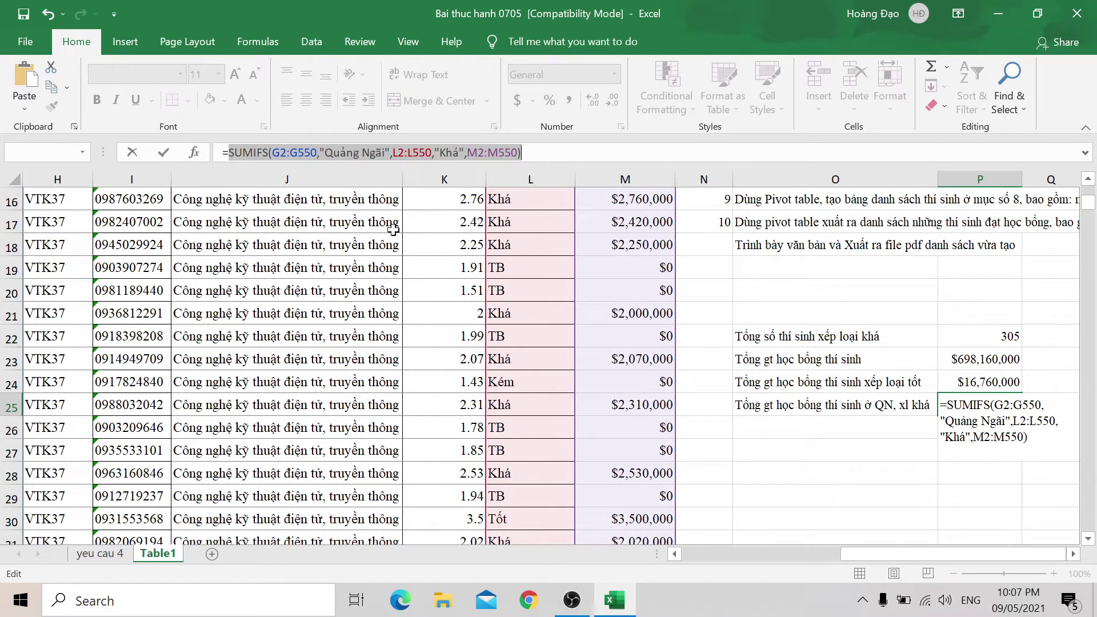
pyautogui.moveTo(521, 152); pyautogui.dragTo(272, 152)
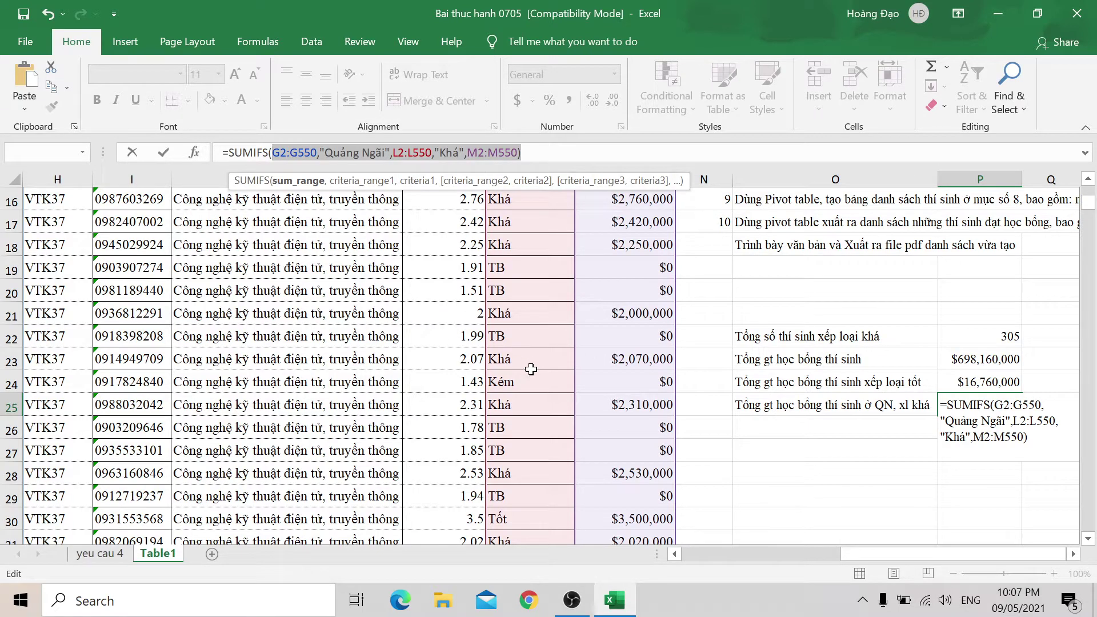
pyautogui.scroll(5, 589, 323)
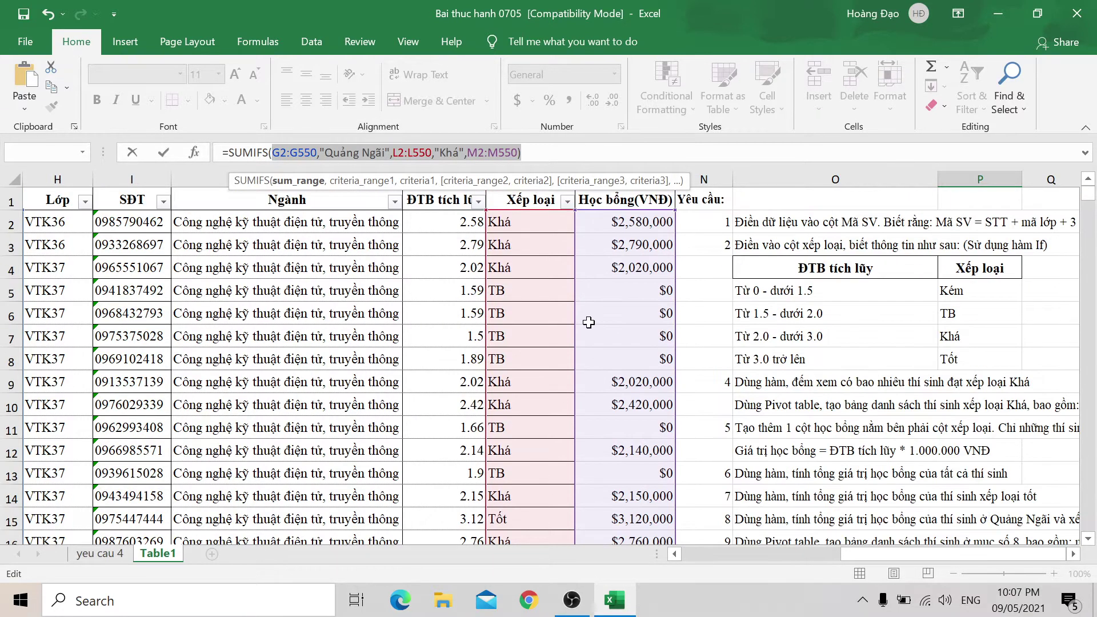
pyautogui.scroll(-1, 589, 323)
pyautogui.scroll(-1, 588, 320)
pyautogui.scroll(-1, 589, 319)
pyautogui.scroll(-1, 597, 317)
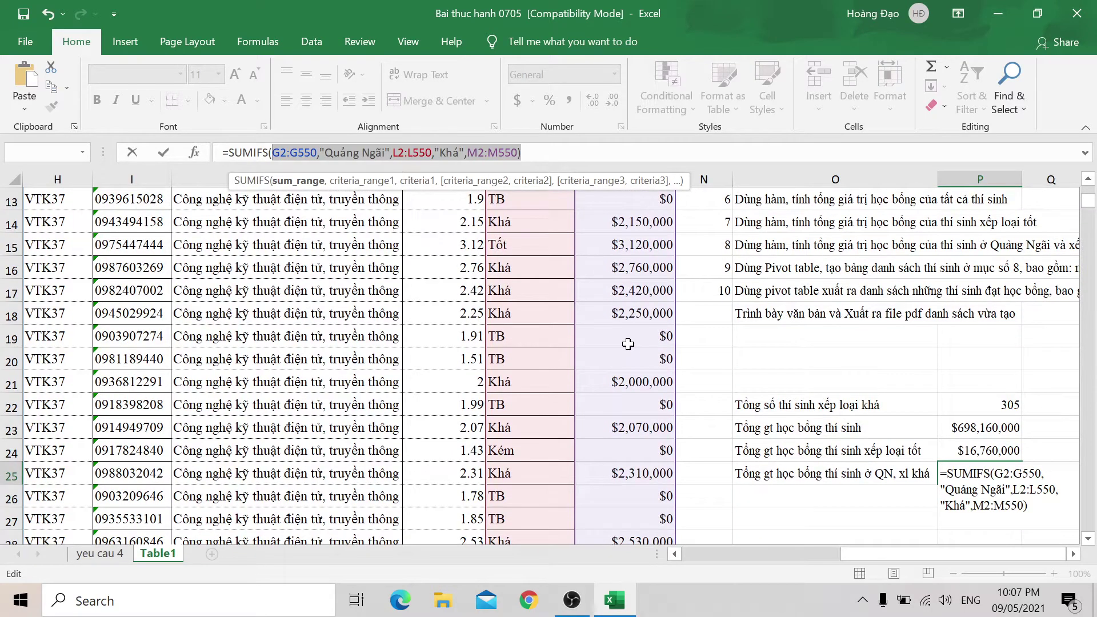
pyautogui.click(522, 152)
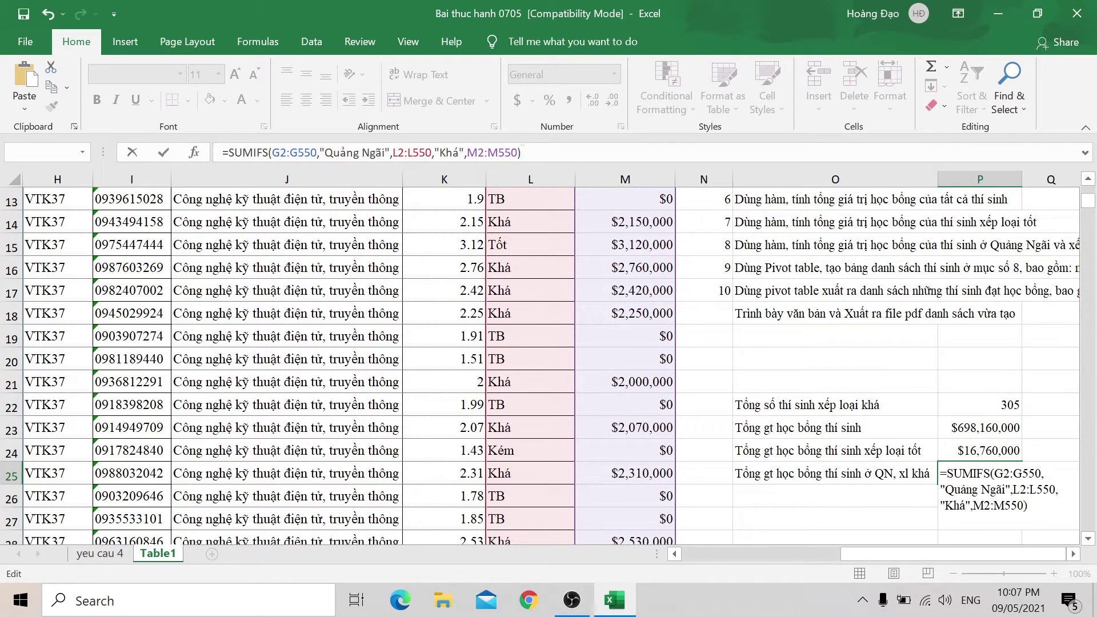
pyautogui.write('\\')
pyautogui.press('BackSpace')
pyautogui.press('BackSpace')
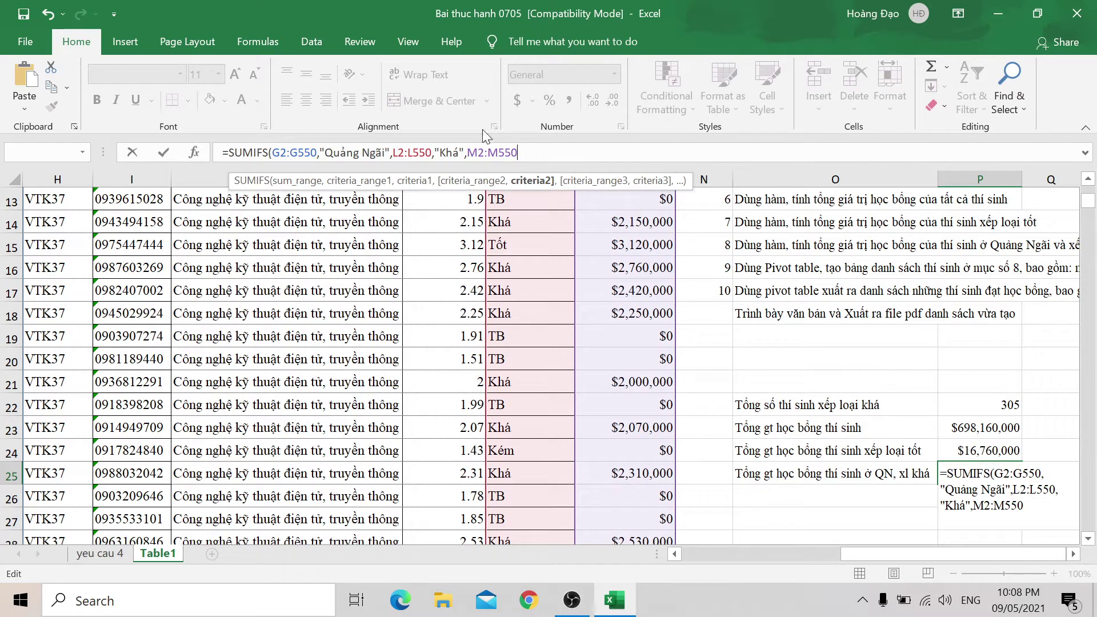
# Step: In the SUMIFS Function Arguments, re-enter the rating criteria range as L2:L550
pyautogui.click(196, 153)
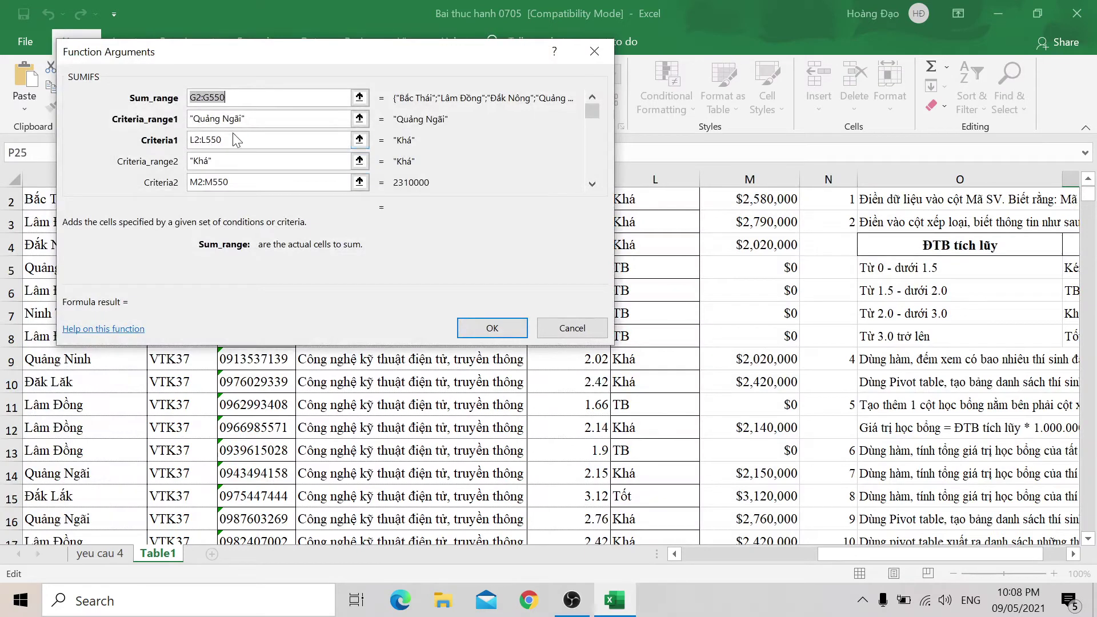
pyautogui.scroll(1, 360, 140)
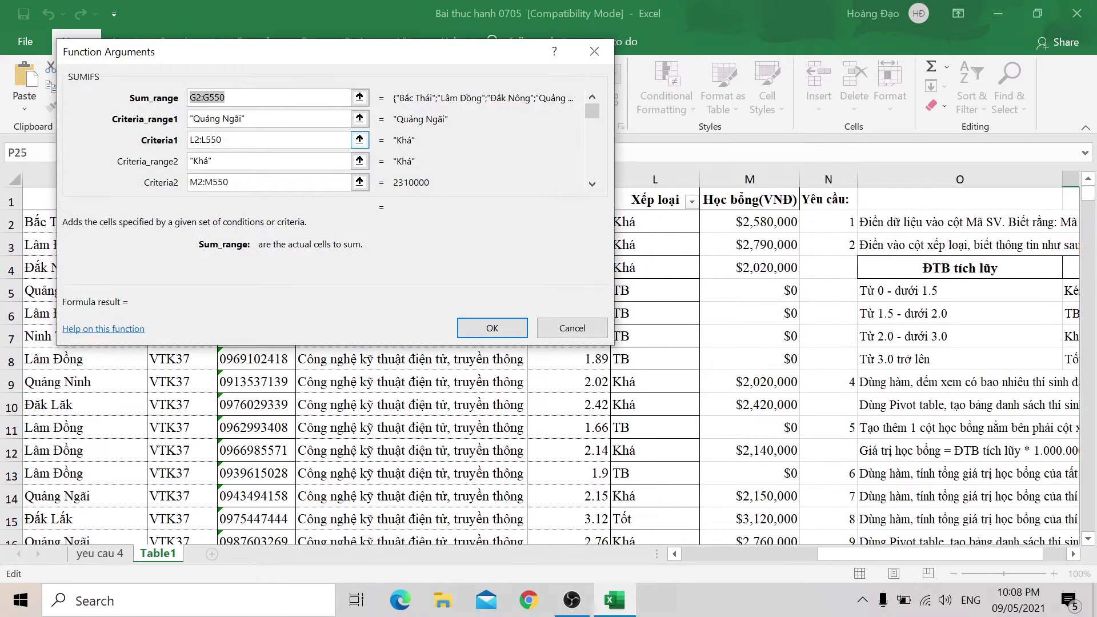
pyautogui.scroll(-1, 359, 118)
pyautogui.press('Tab')
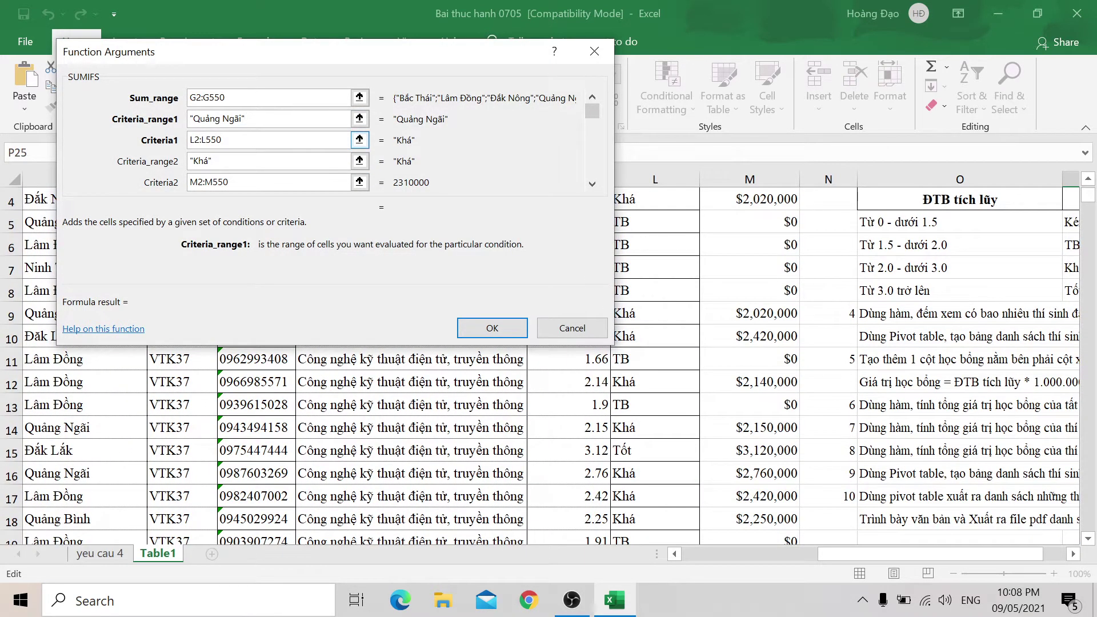
pyautogui.scroll(1, 359, 139)
pyautogui.click(254, 142)
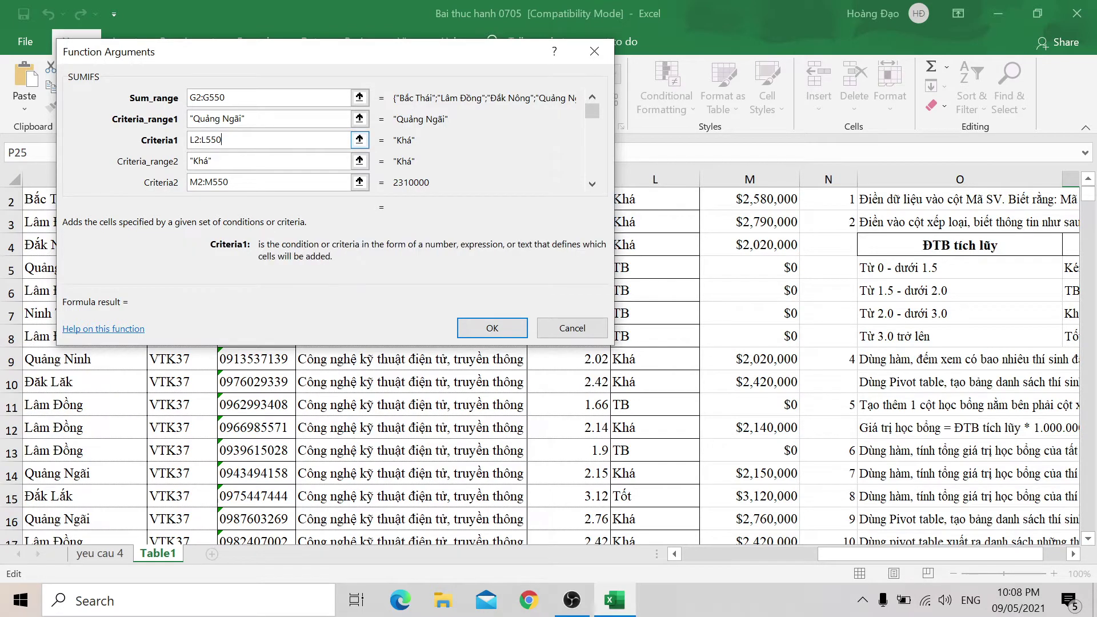
pyautogui.moveTo(226, 140); pyautogui.dragTo(142, 140)
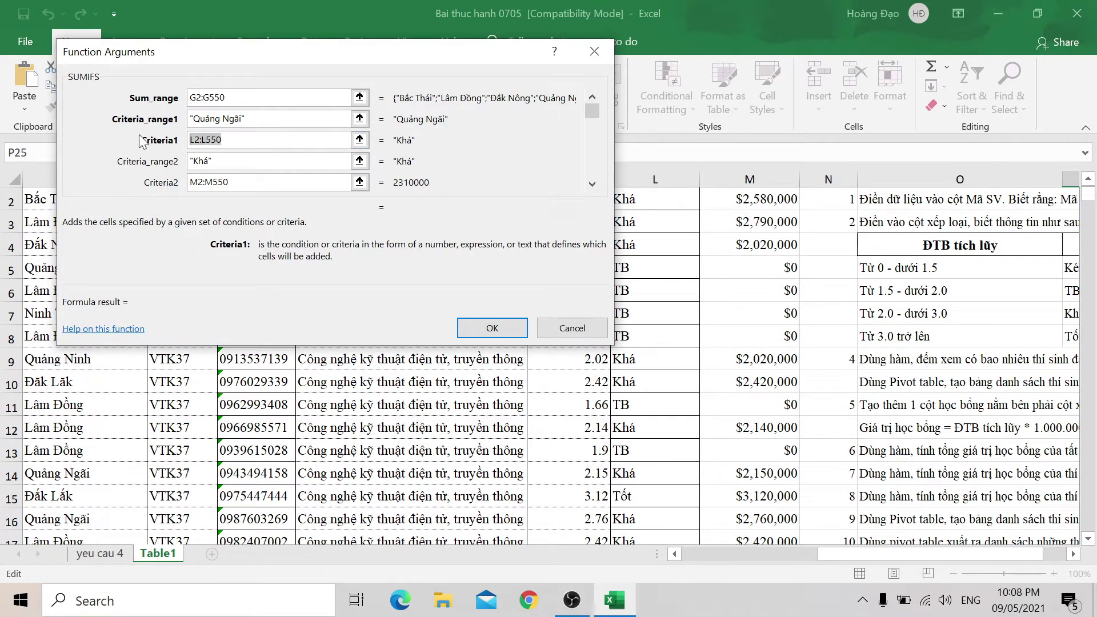
pyautogui.press('BackSpace')
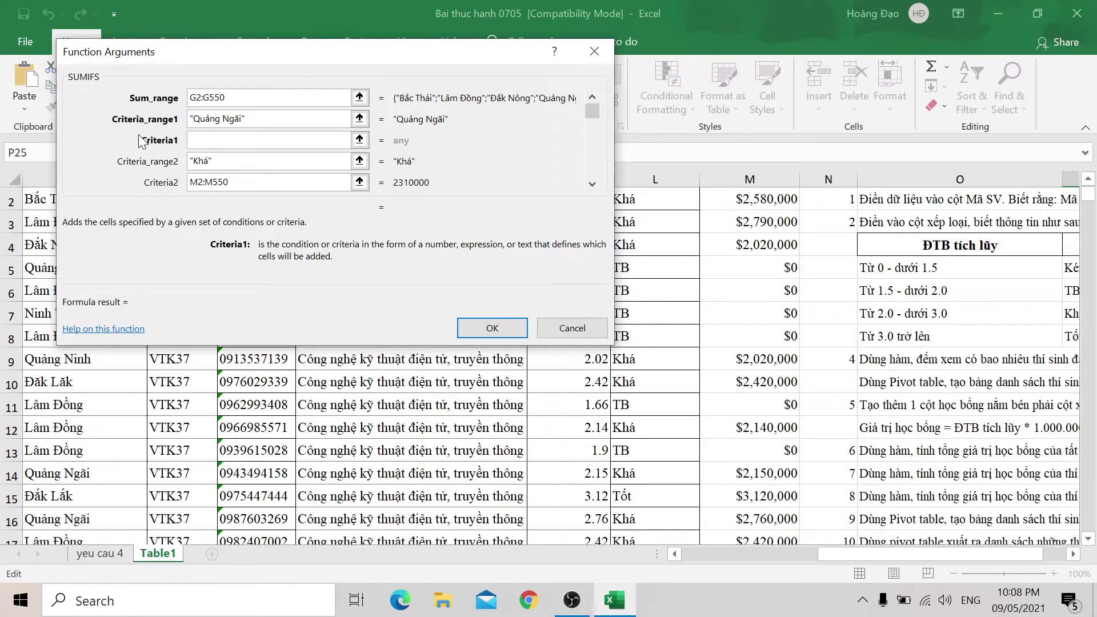
pyautogui.scroll(1, 704, 343)
pyautogui.click(652, 223)
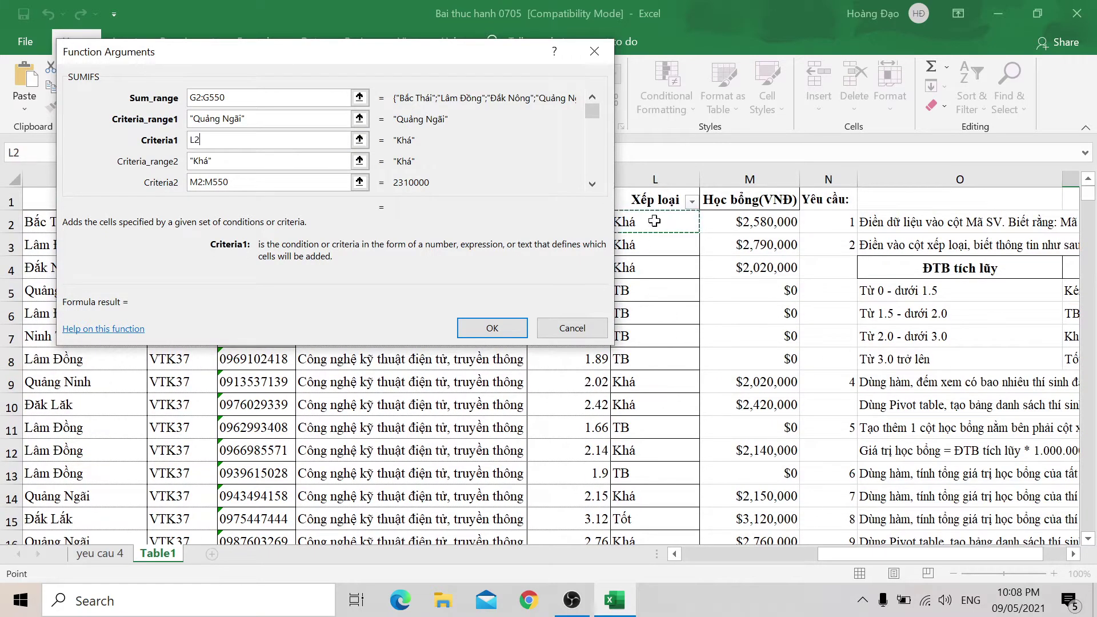
pyautogui.hotkey('ctrl', 'Down')
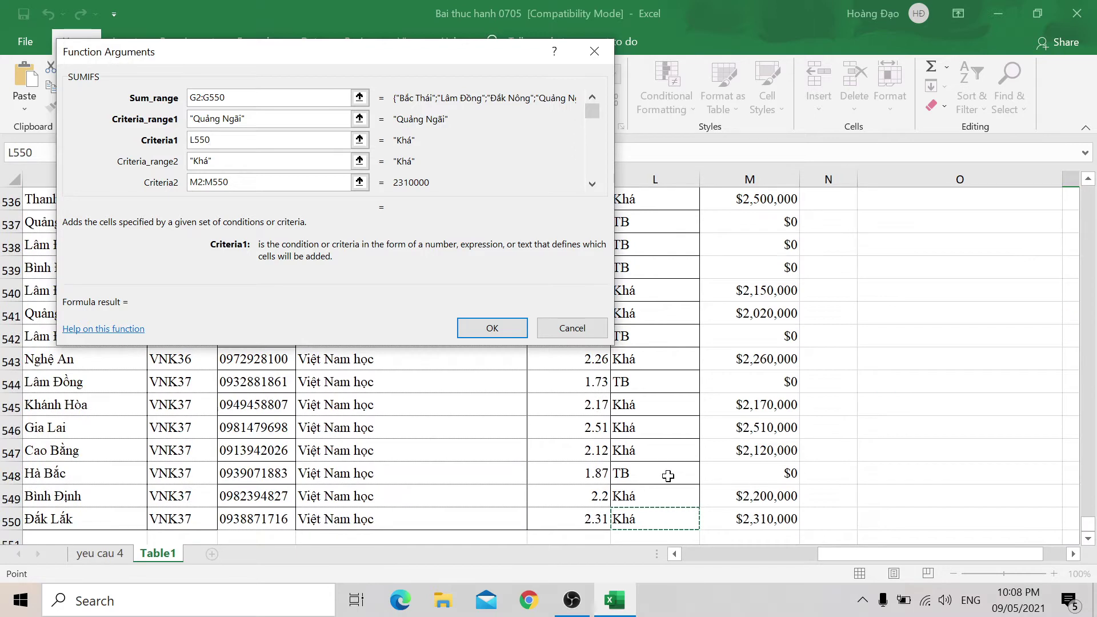
pyautogui.hotkey('ctrl', 'shift', 'Up')
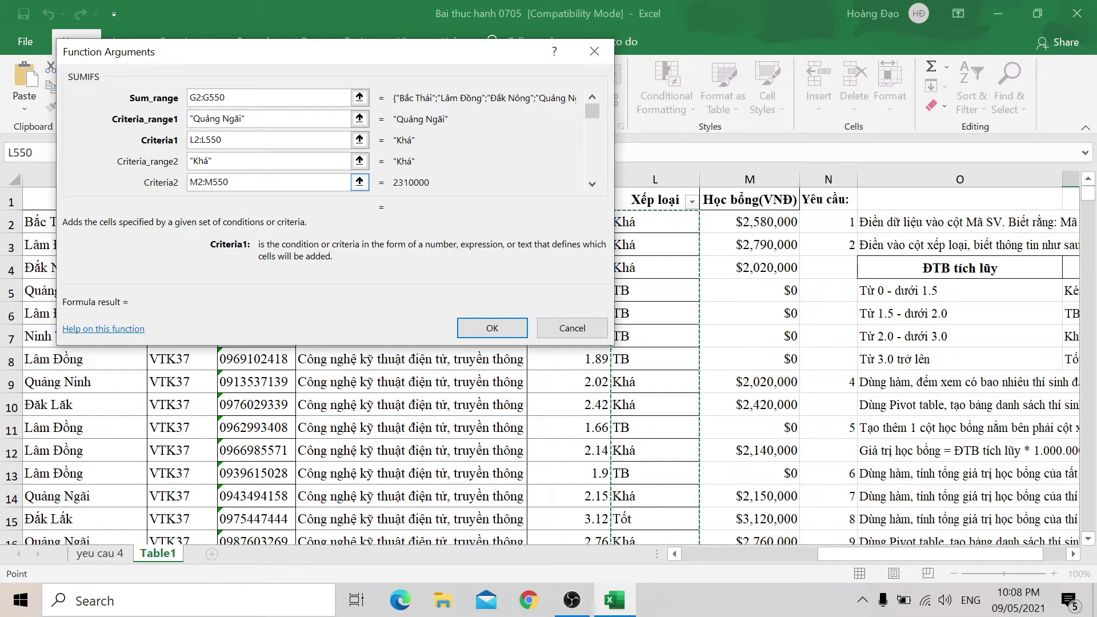
pyautogui.scroll(-1, 360, 182)
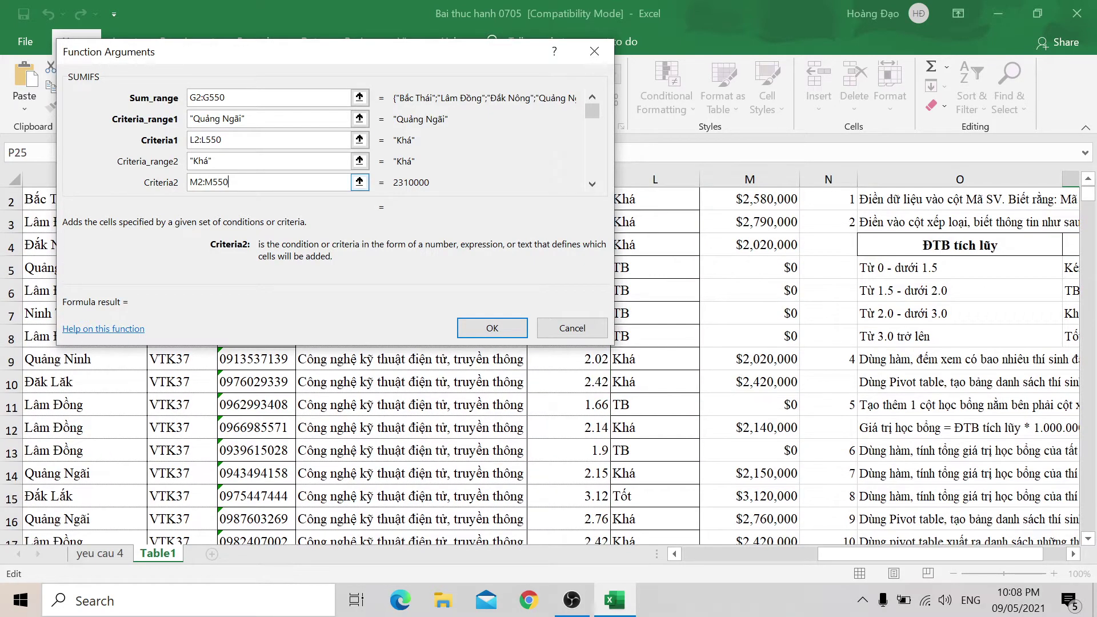
pyautogui.scroll(1, 791, 267)
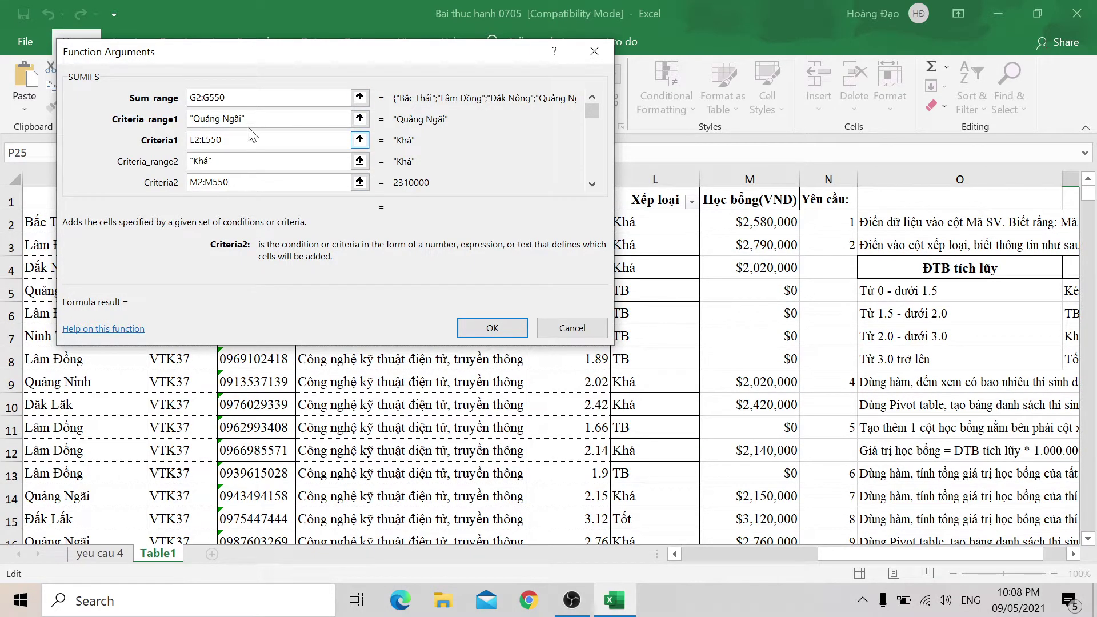
# Step: Make the Sum_range and Criteria1 ranges absolute with F4, confirm, and dismiss the formula error
pyautogui.click(246, 99)
pyautogui.scroll(-1, 122, 86)
pyautogui.press('F4')
pyautogui.press('Tab')
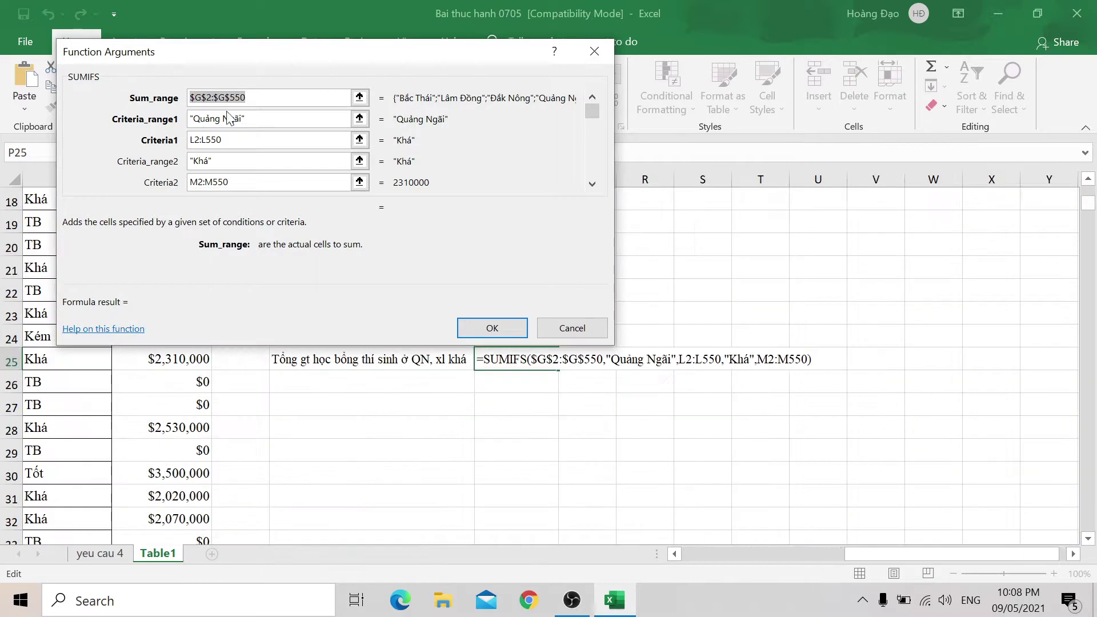
pyautogui.press('Tab')
pyautogui.press('F4')
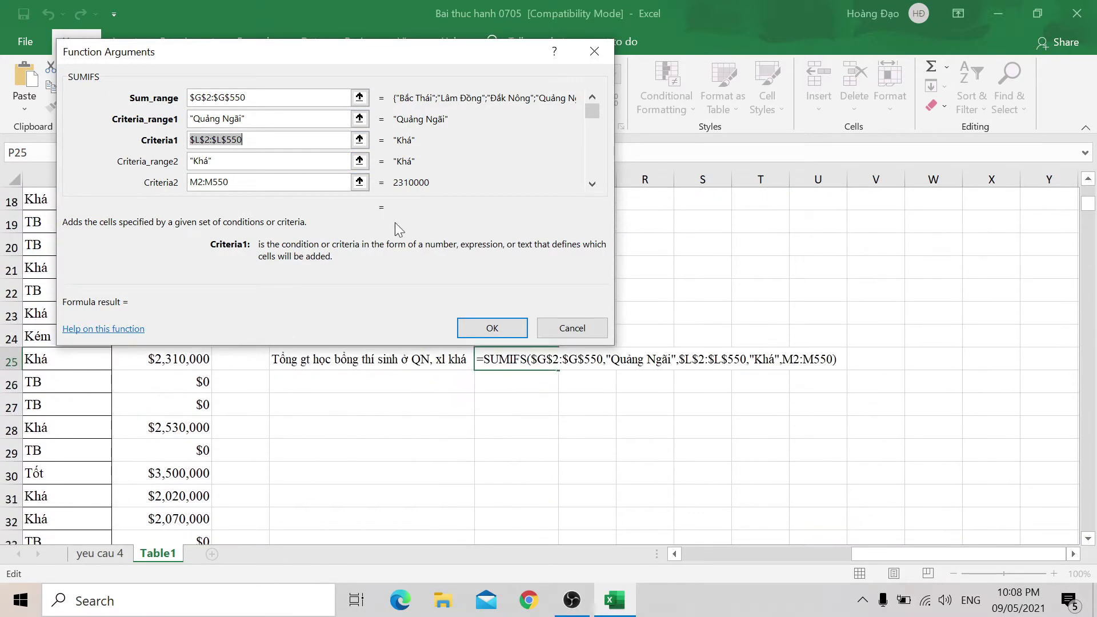
pyautogui.click(490, 327)
pyautogui.click(523, 394)
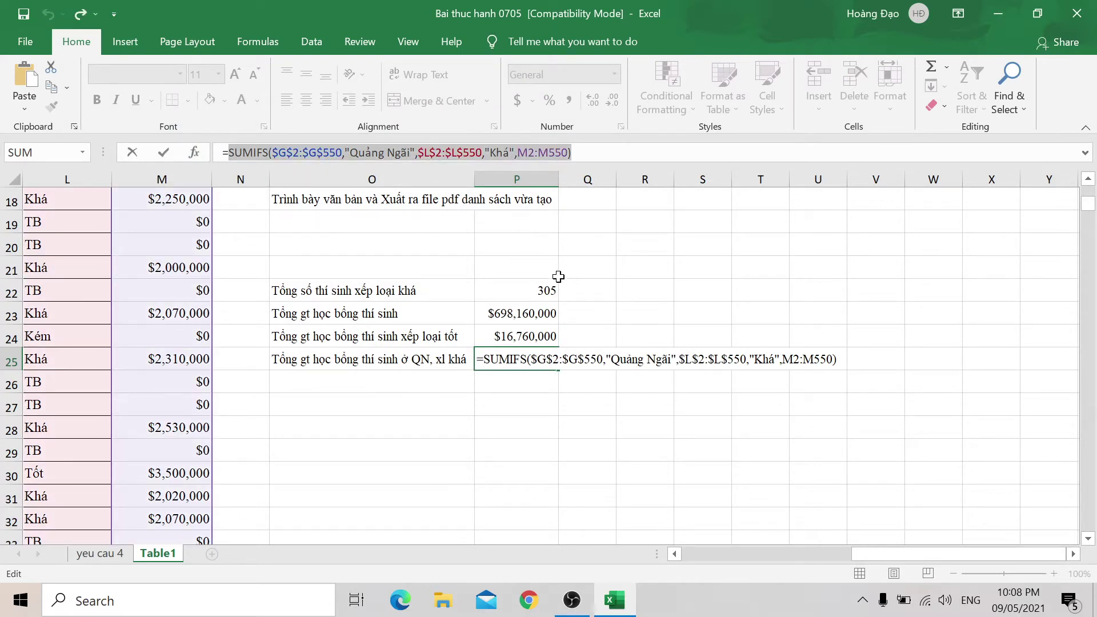
# Step: Undo the last formula change to restore the closing parenthesis and reopen the SUMIFS arguments
pyautogui.press('End')
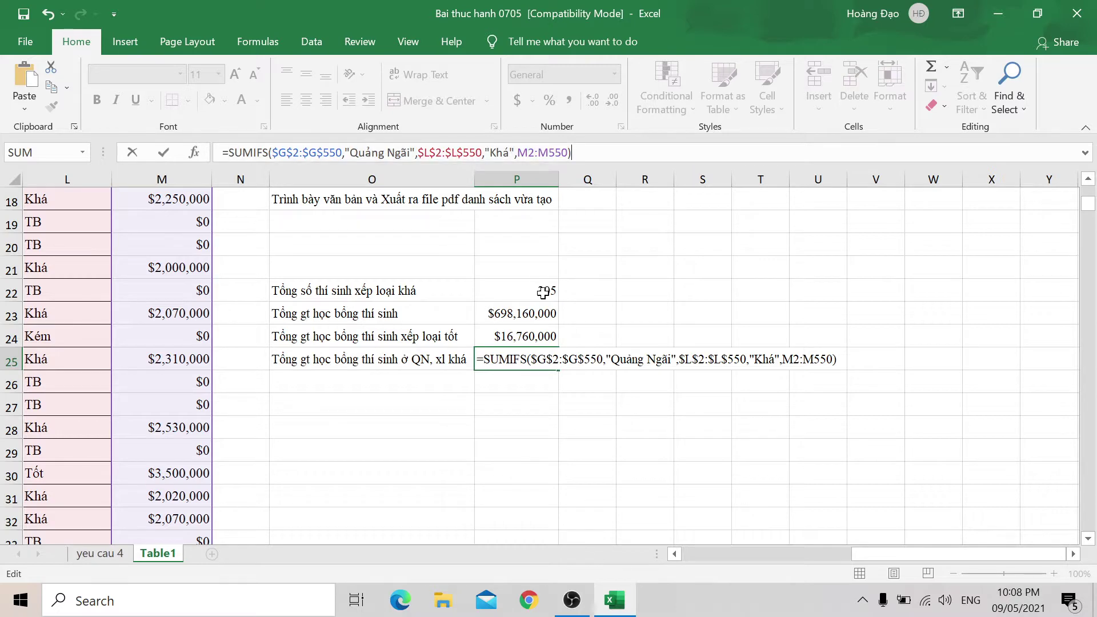
pyautogui.click(48, 14)
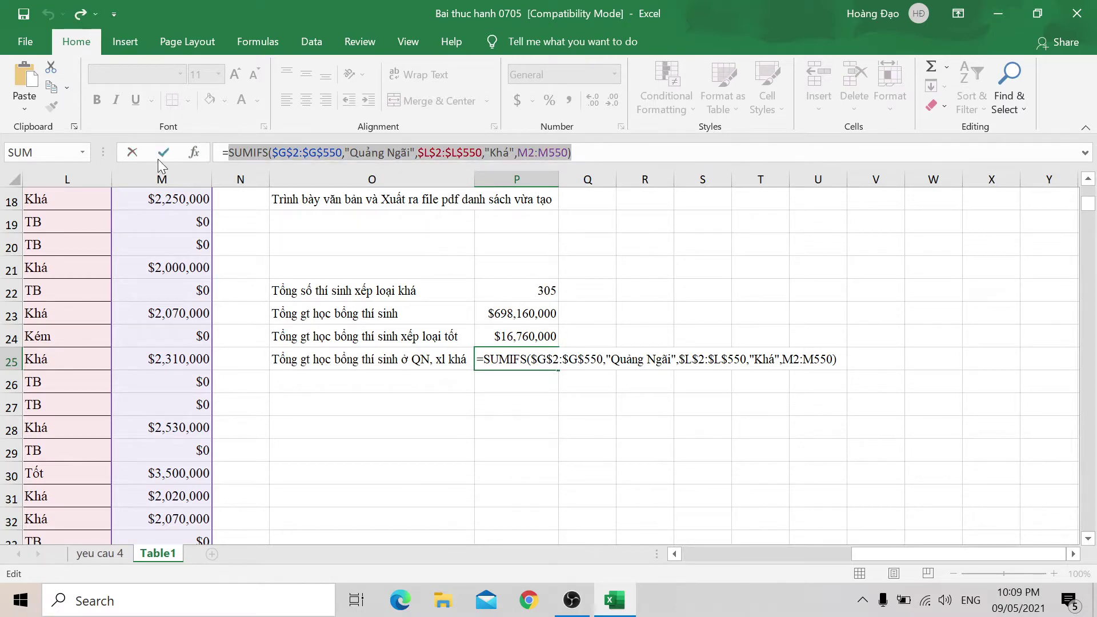
pyautogui.click(200, 150)
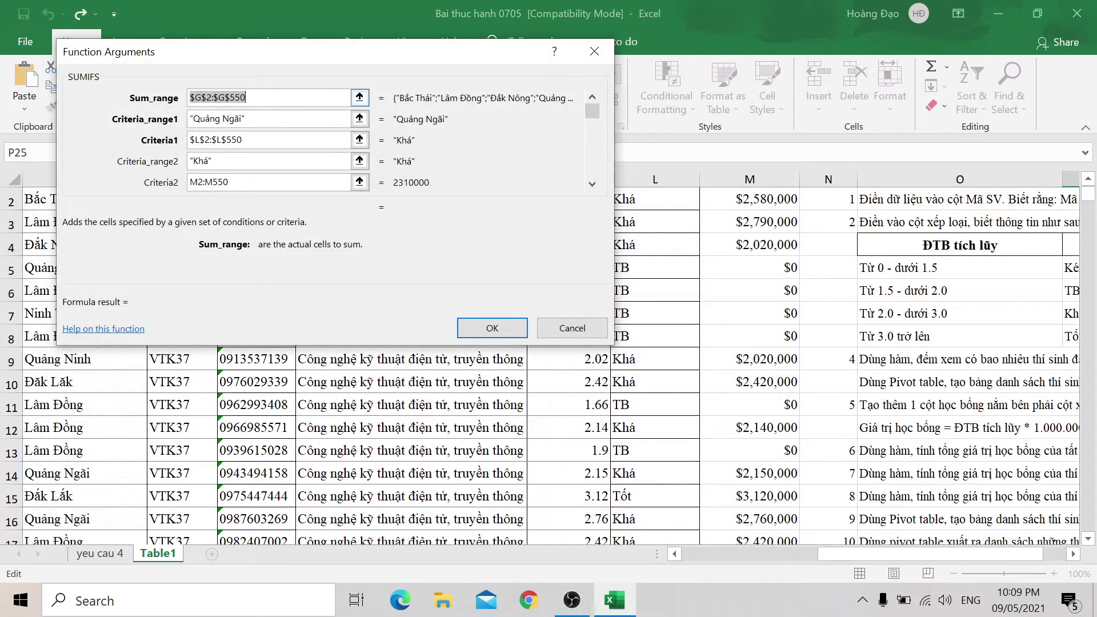
# Step: Cancel the SUMIFS Function Arguments dialog and read the requirements in O25, O26, O15 and O16
pyautogui.press('Escape')
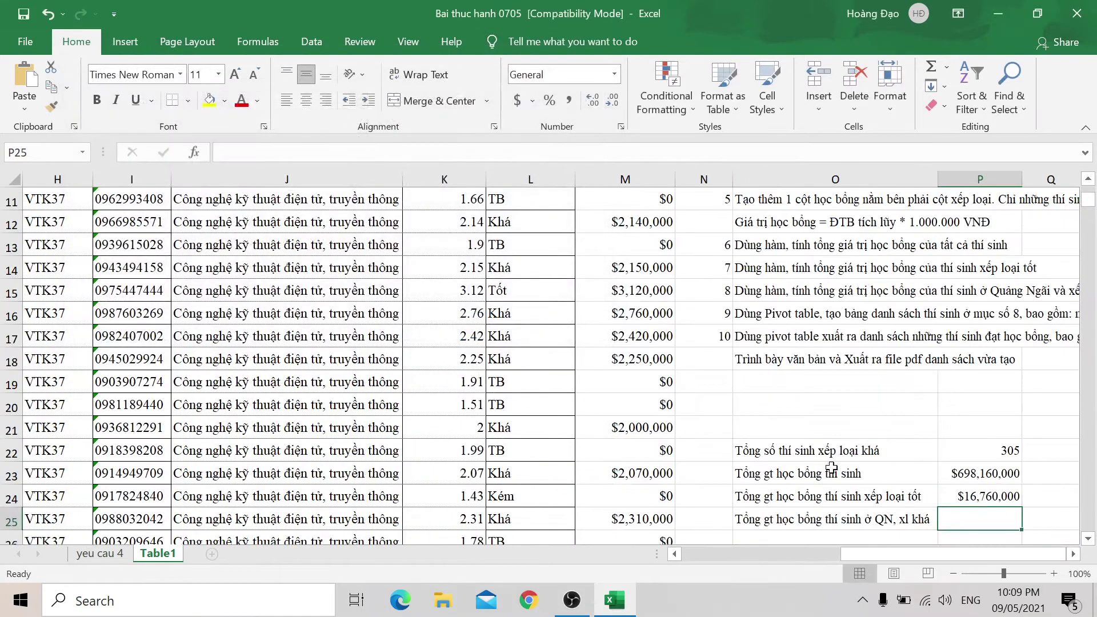
pyautogui.scroll(-1, 937, 465)
pyautogui.click(891, 449)
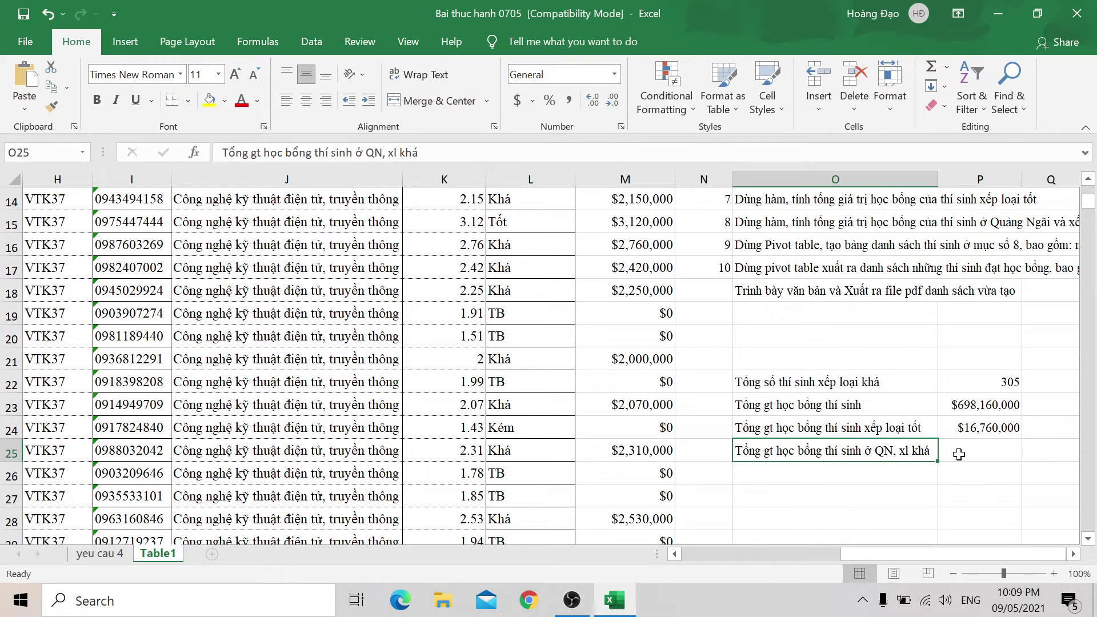
pyautogui.click(807, 472)
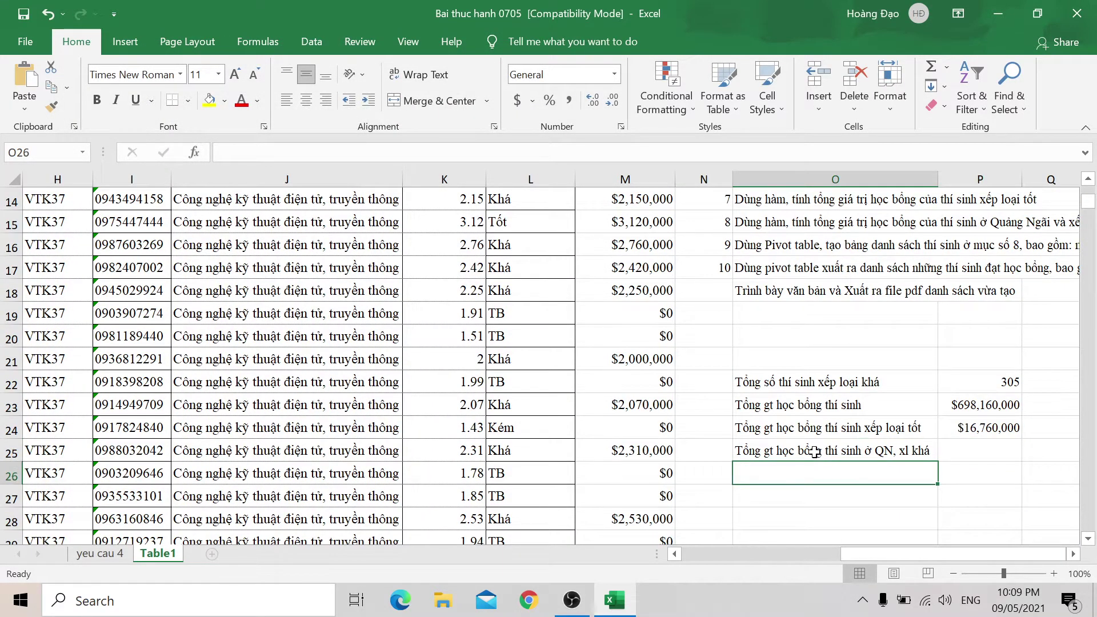
pyautogui.scroll(2, 810, 453)
pyautogui.click(823, 360)
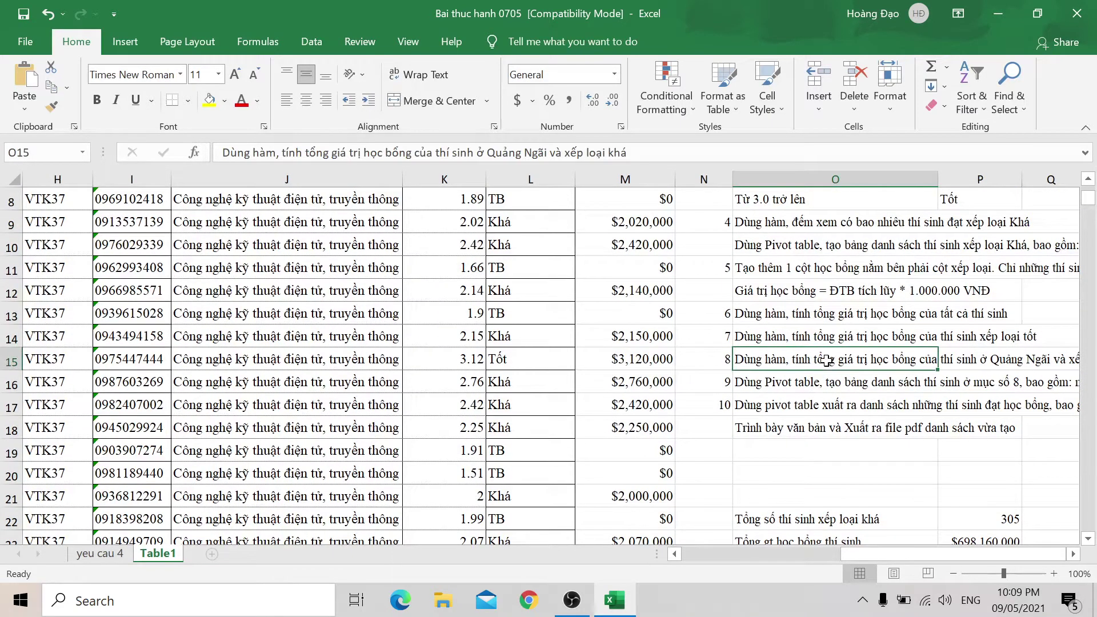
pyautogui.click(786, 385)
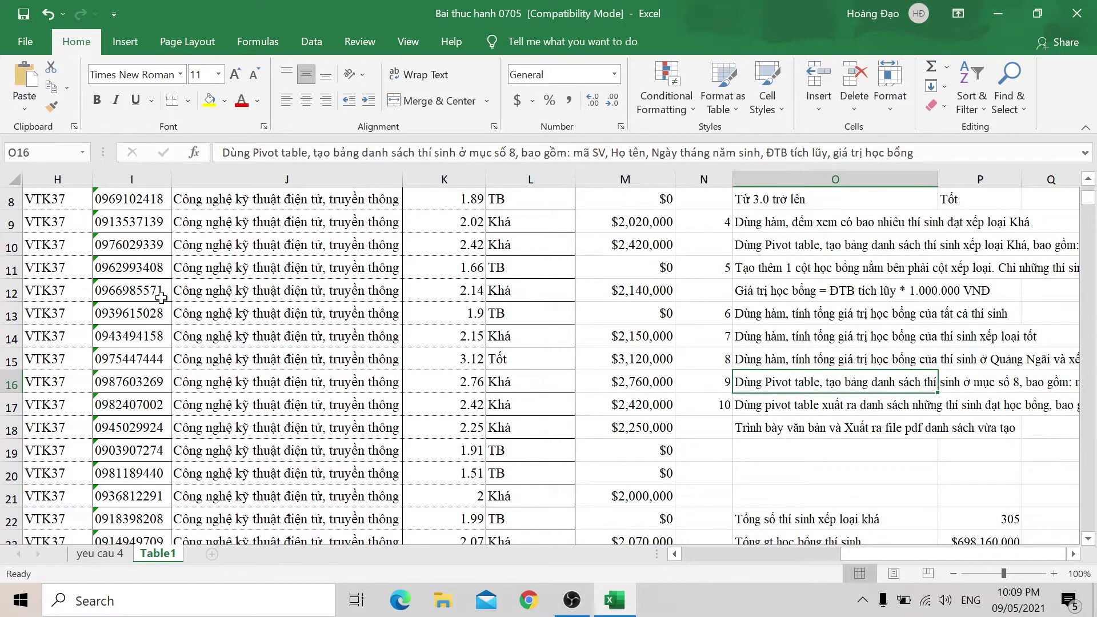
# Step: Select the header row A1:M1 and extend the selection down to the last student row
pyautogui.moveTo(845, 552); pyautogui.dragTo(687, 552)
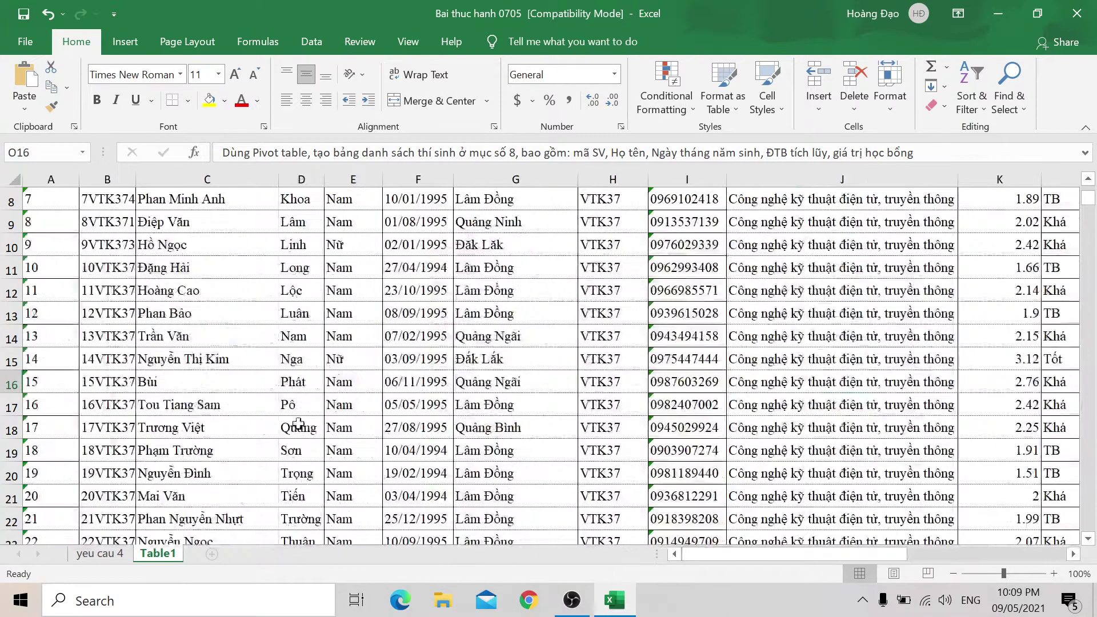
pyautogui.scroll(3, 298, 423)
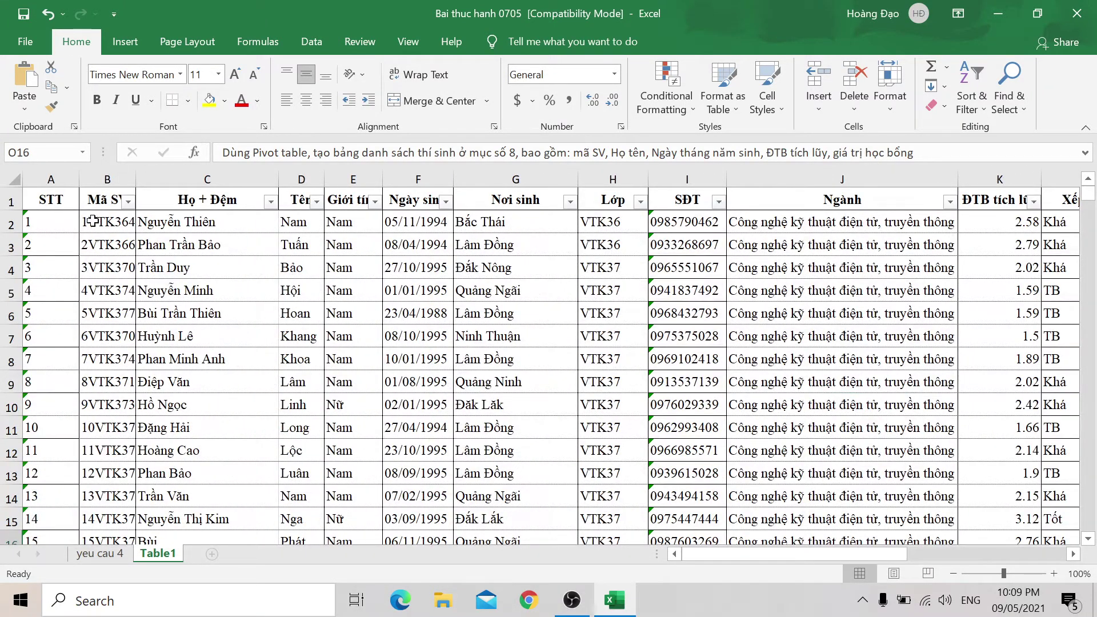
pyautogui.moveTo(35, 206); pyautogui.dragTo(87, 181)
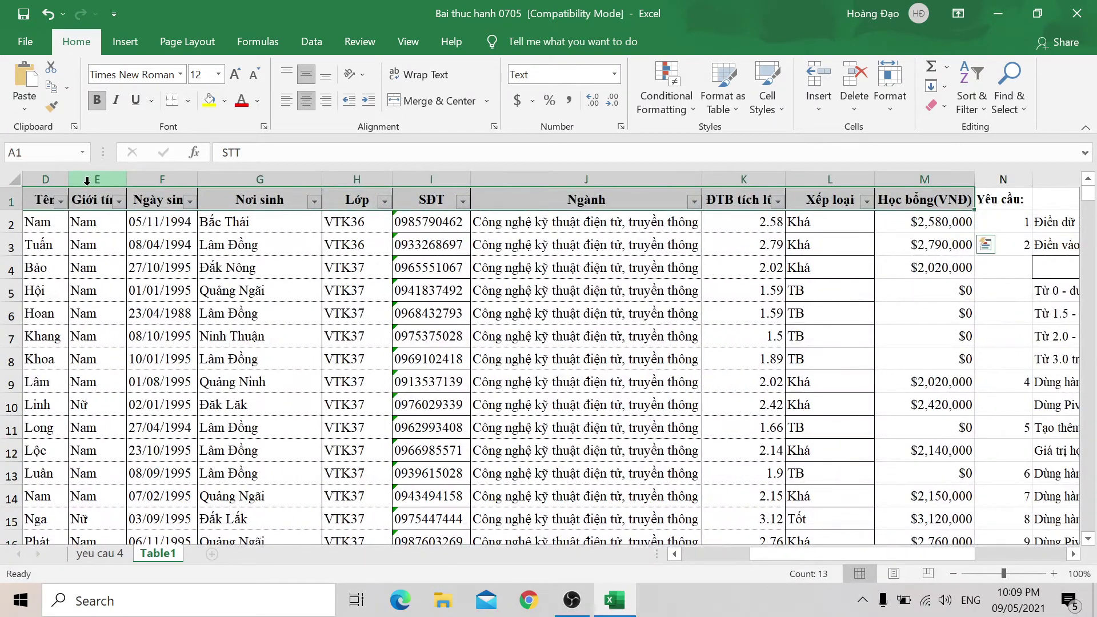
pyautogui.hotkey('ctrl', 'shift', 'Down')
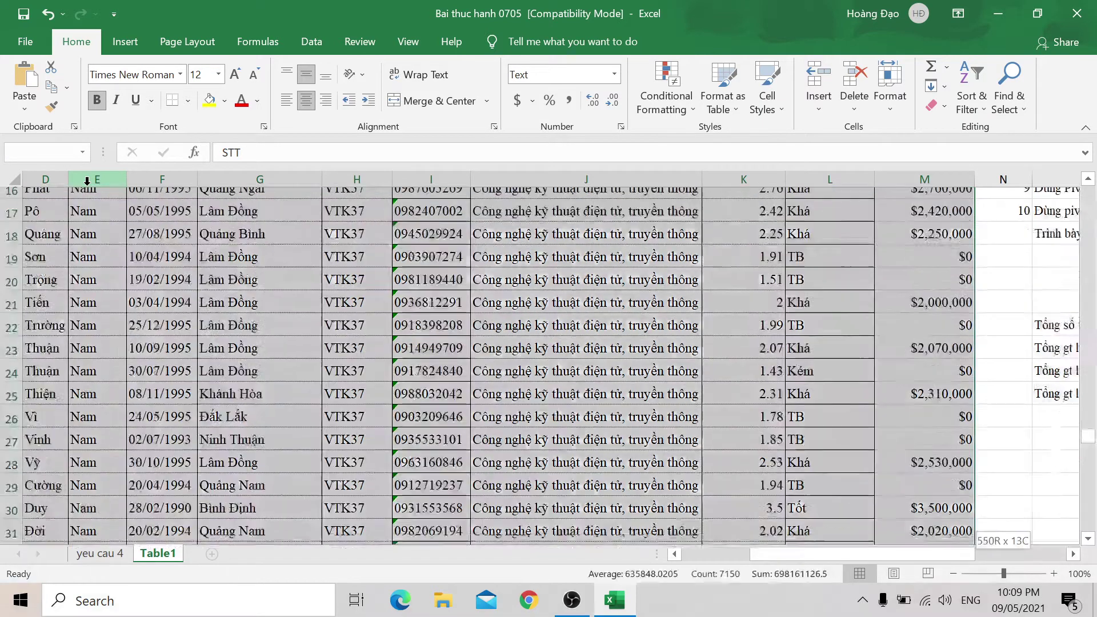
pyautogui.click(125, 42)
pyautogui.click(84, 50)
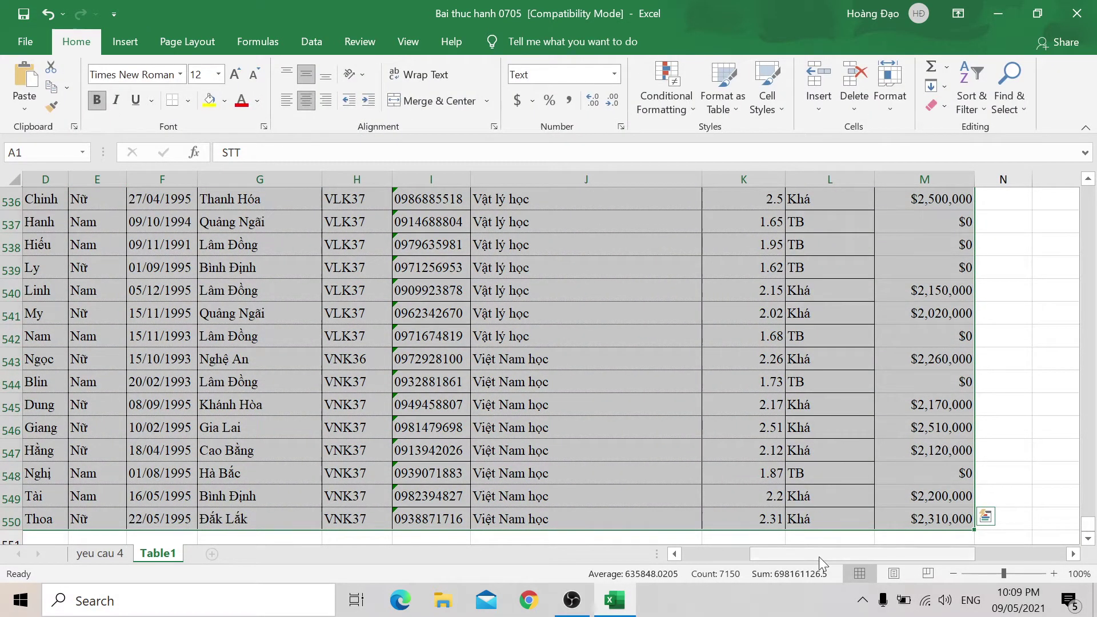
# Step: Check the scholarship column and requirement 9, then reselect the table from the header down to row 550
pyautogui.moveTo(819, 554); pyautogui.dragTo(913, 553)
pyautogui.scroll(5, 942, 360)
pyautogui.scroll(6, 856, 362)
pyautogui.scroll(6, 854, 362)
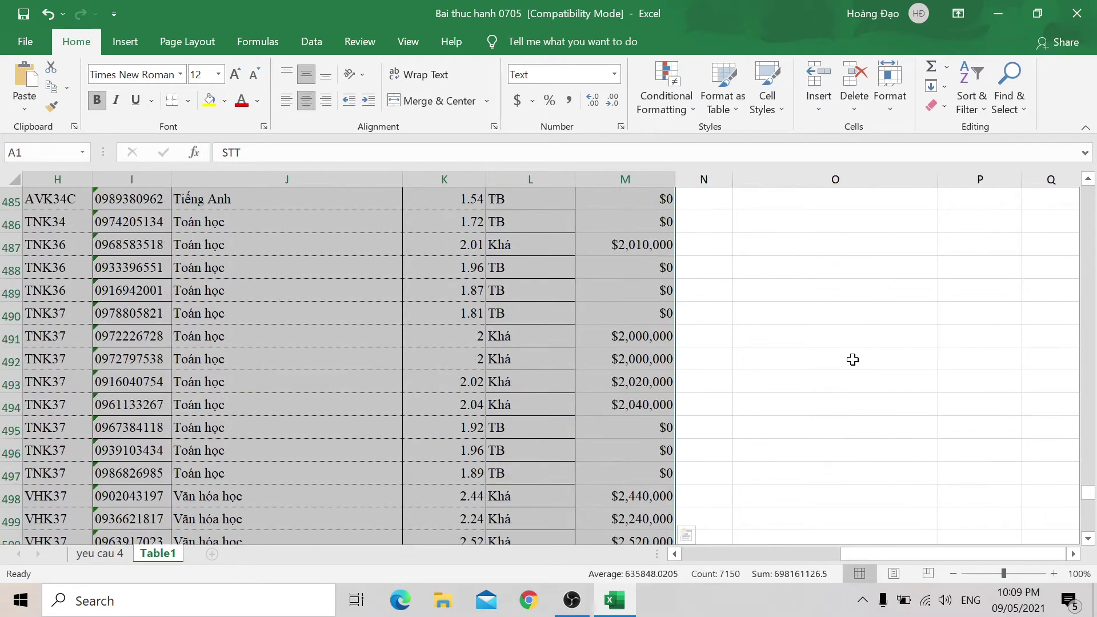
pyautogui.scroll(6, 854, 361)
pyautogui.click(581, 264)
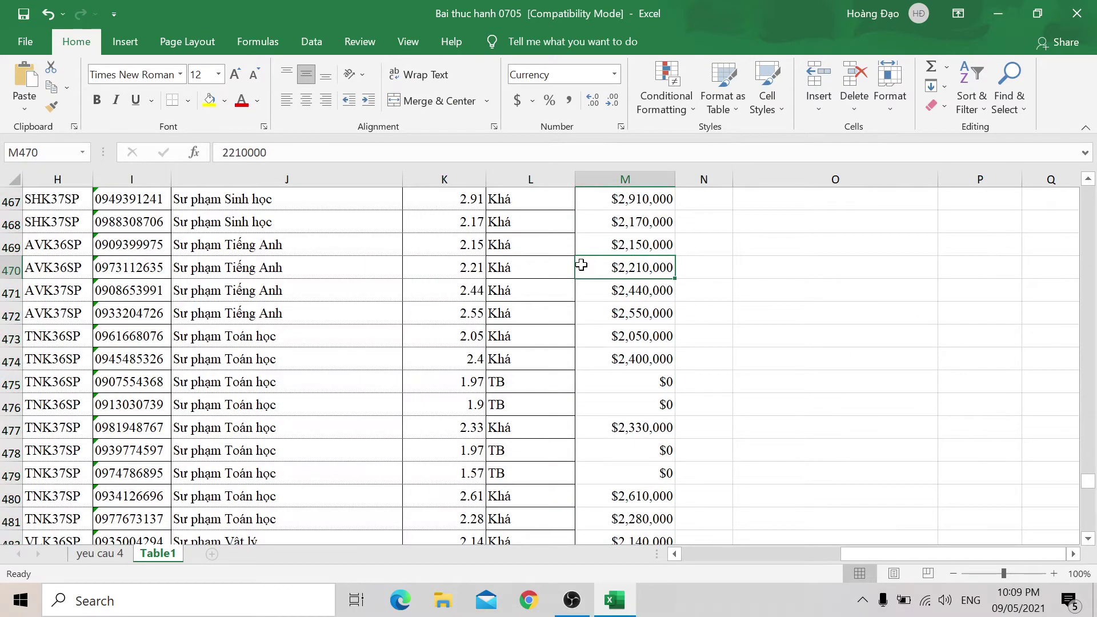
pyautogui.hotkey('ctrl', 'Up')
pyautogui.scroll(-3, 686, 316)
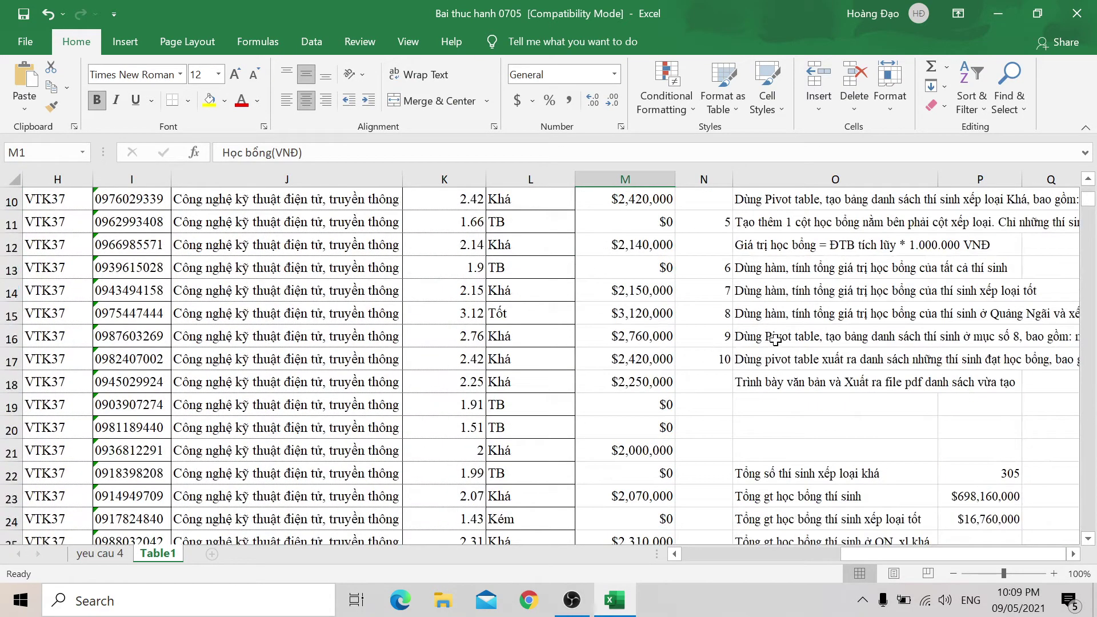
pyautogui.click(775, 341)
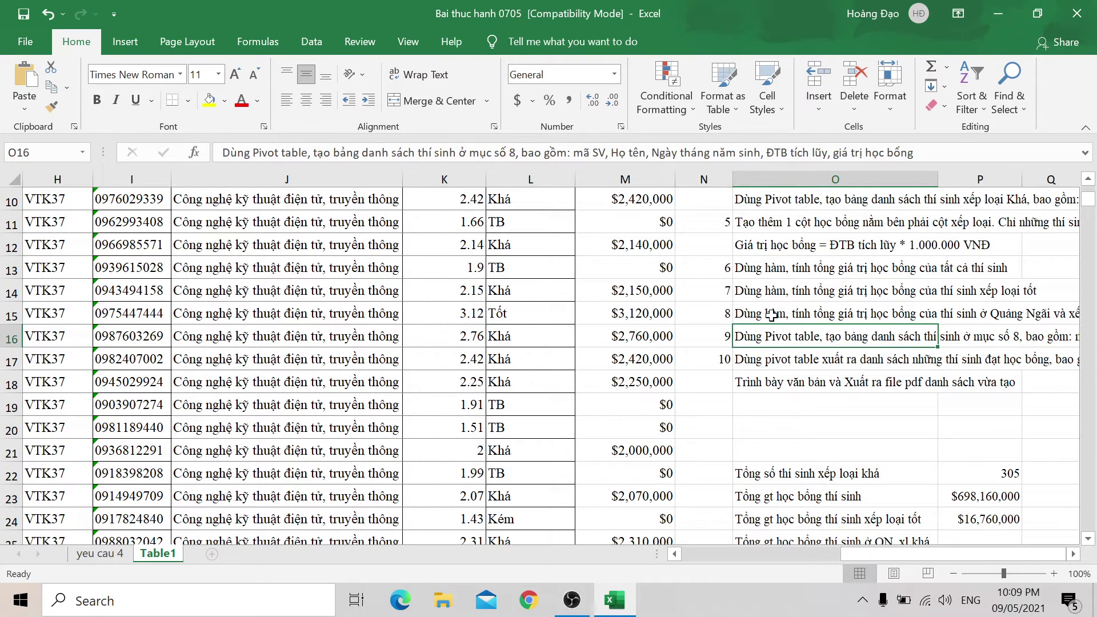
pyautogui.scroll(3, 772, 315)
pyautogui.click(650, 201)
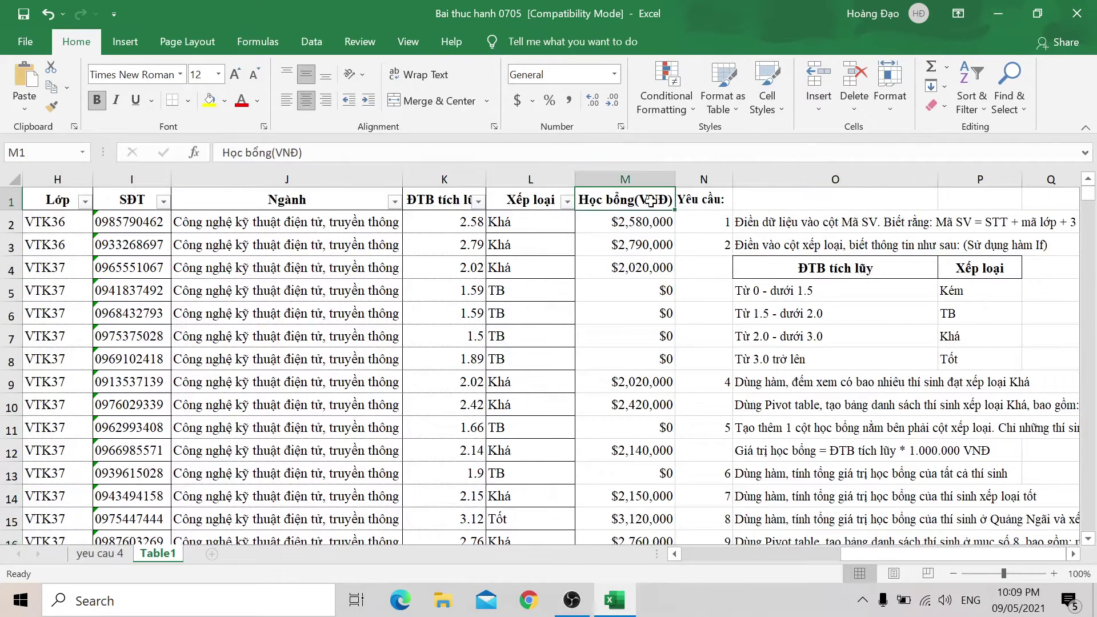
pyautogui.hotkey('ctrl', 'shift', 'Down')
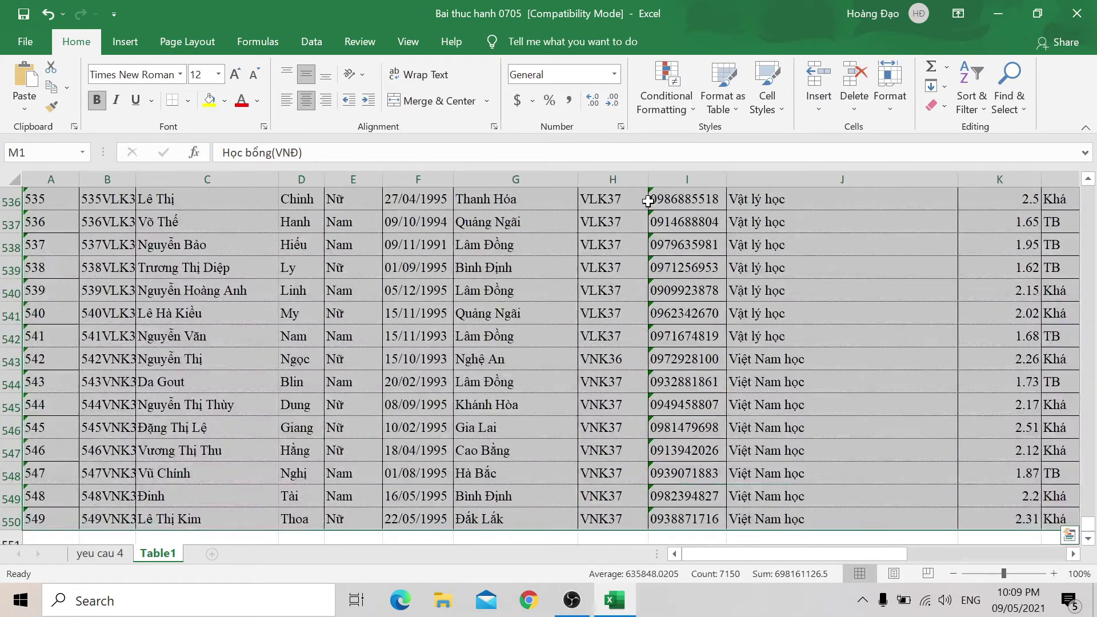
# Step: Insert a PivotTable from the student table on a new worksheet
pyautogui.click(124, 42)
pyautogui.click(46, 80)
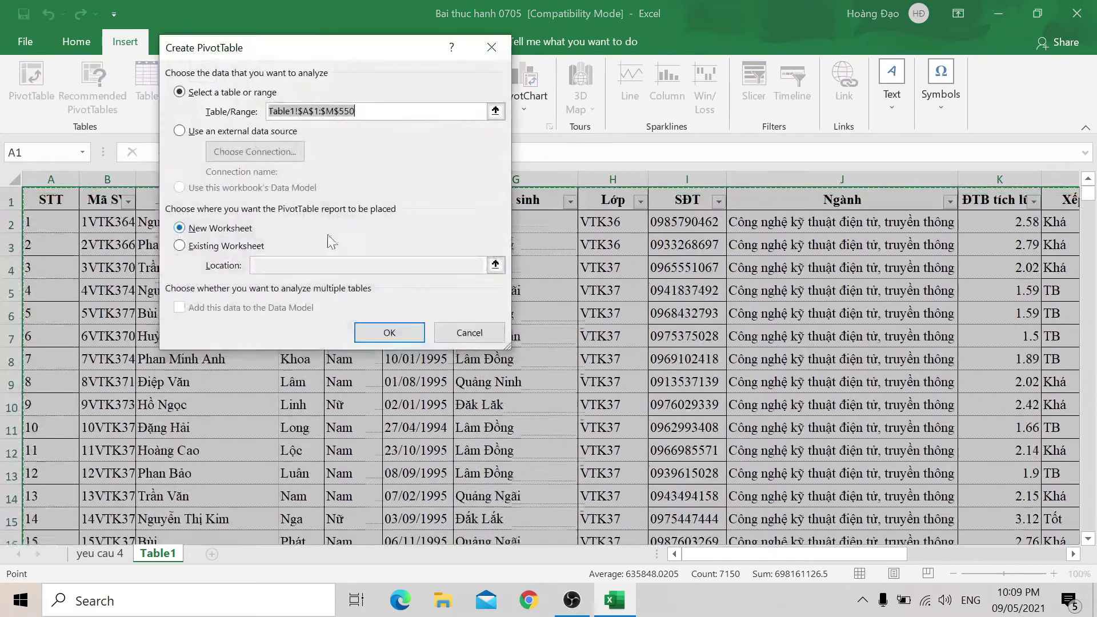
pyautogui.click(378, 330)
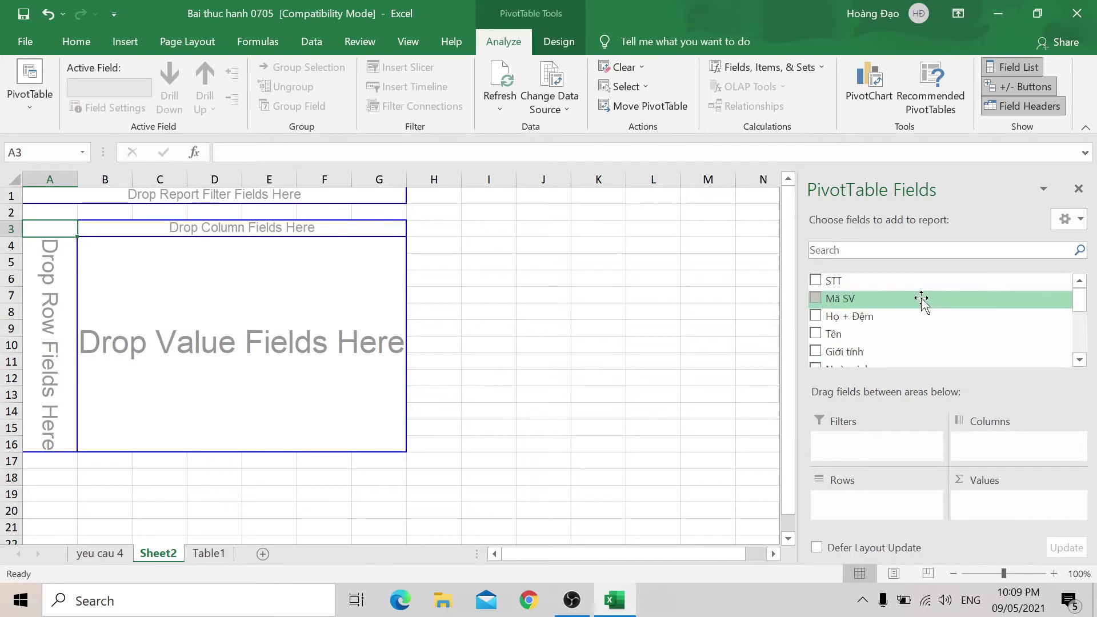
pyautogui.scroll(-2, 922, 303)
pyautogui.scroll(-2, 926, 307)
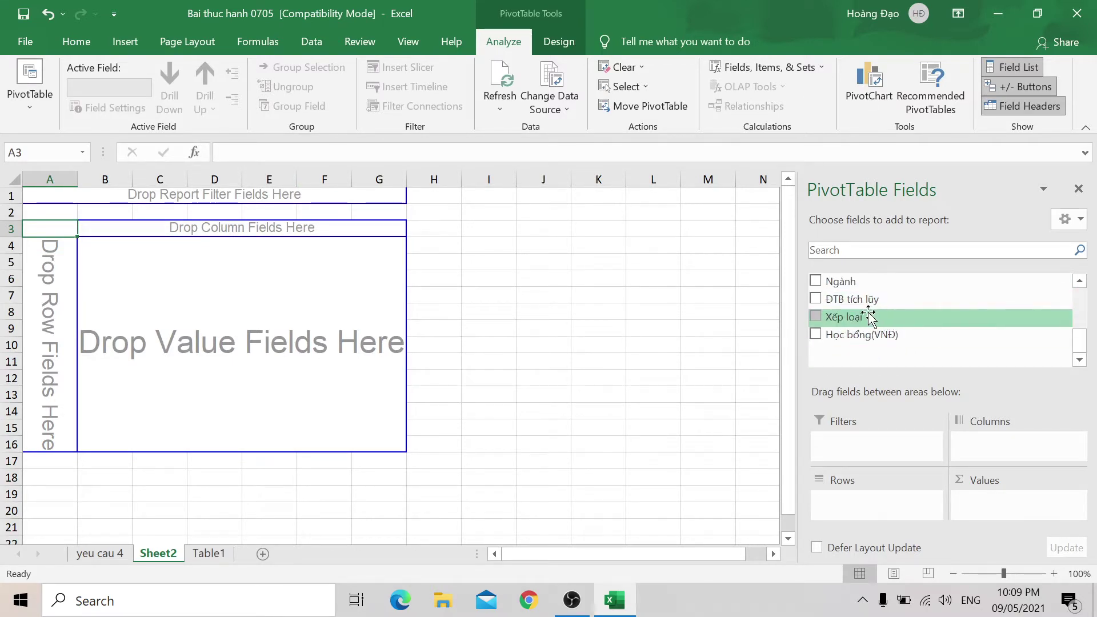
# Step: Add Xếp loại as a report filter and set it to show only Khá
pyautogui.moveTo(860, 318); pyautogui.dragTo(866, 434)
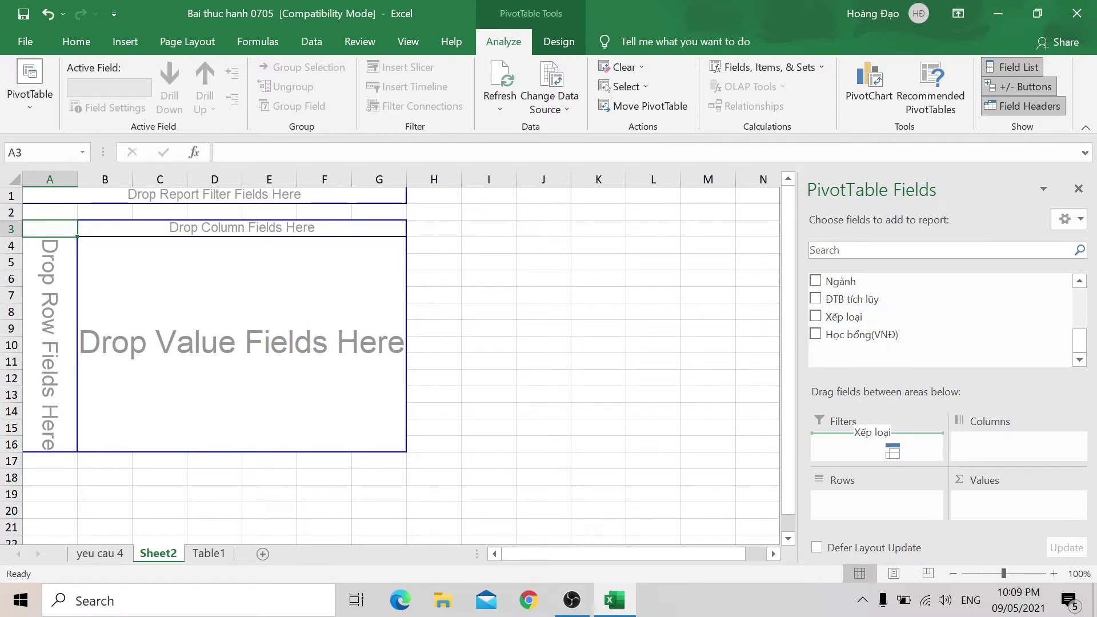
pyautogui.click(102, 198)
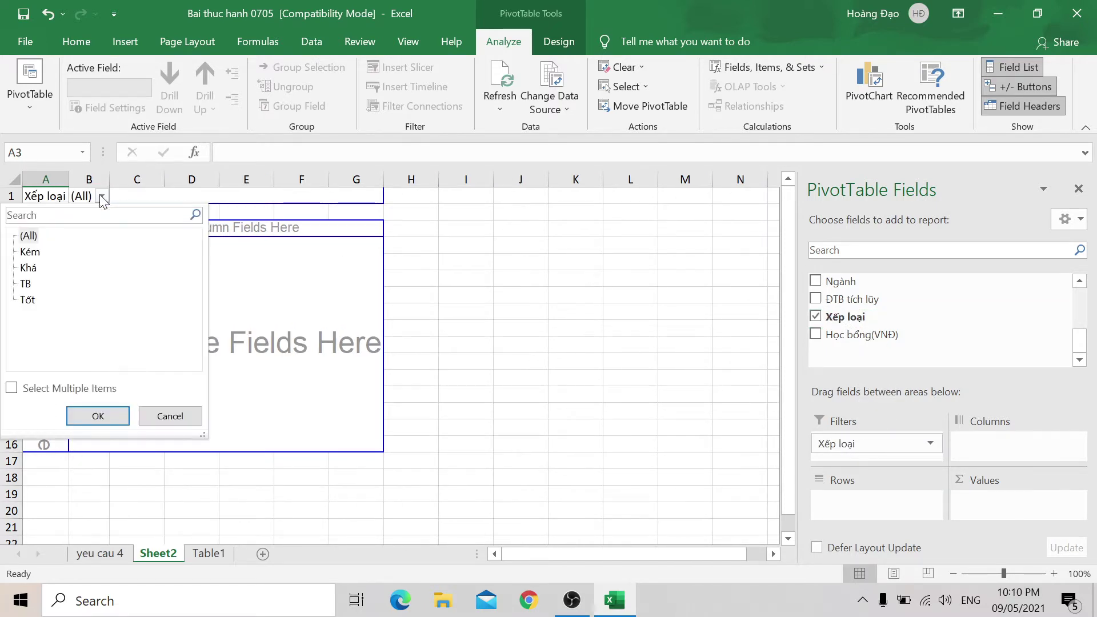
pyautogui.click(12, 388)
pyautogui.click(24, 235)
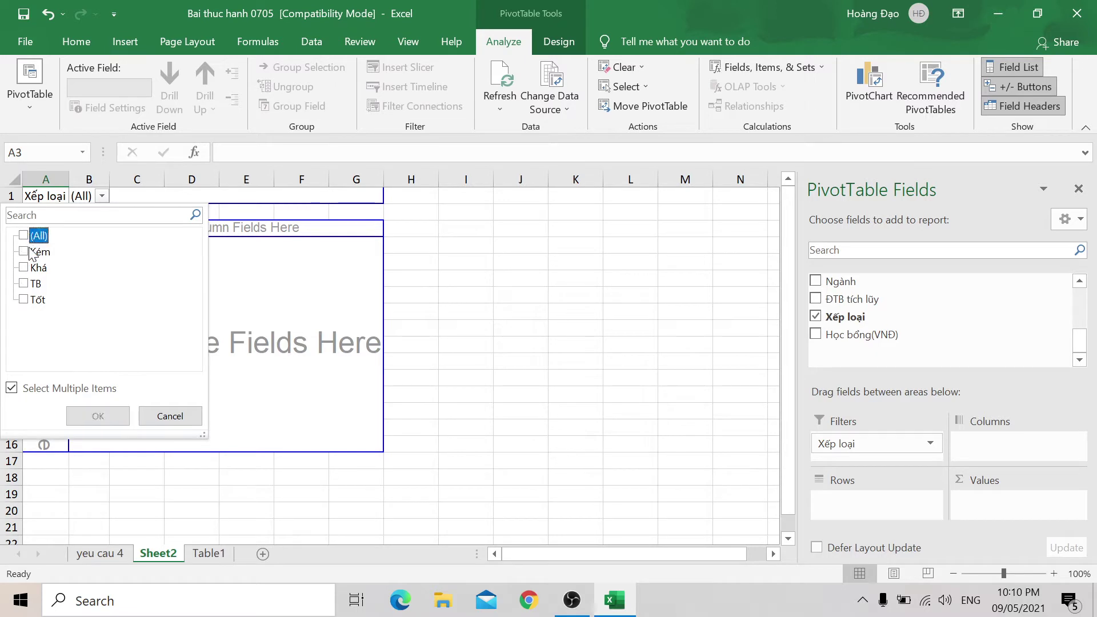
pyautogui.click(24, 267)
pyautogui.click(94, 416)
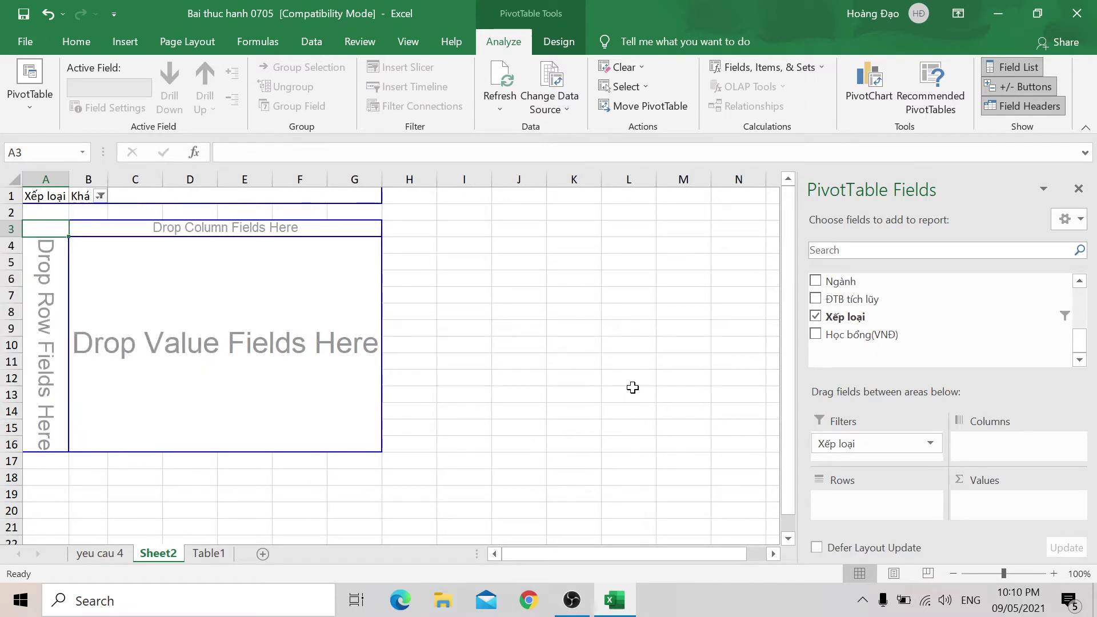
pyautogui.scroll(1, 867, 331)
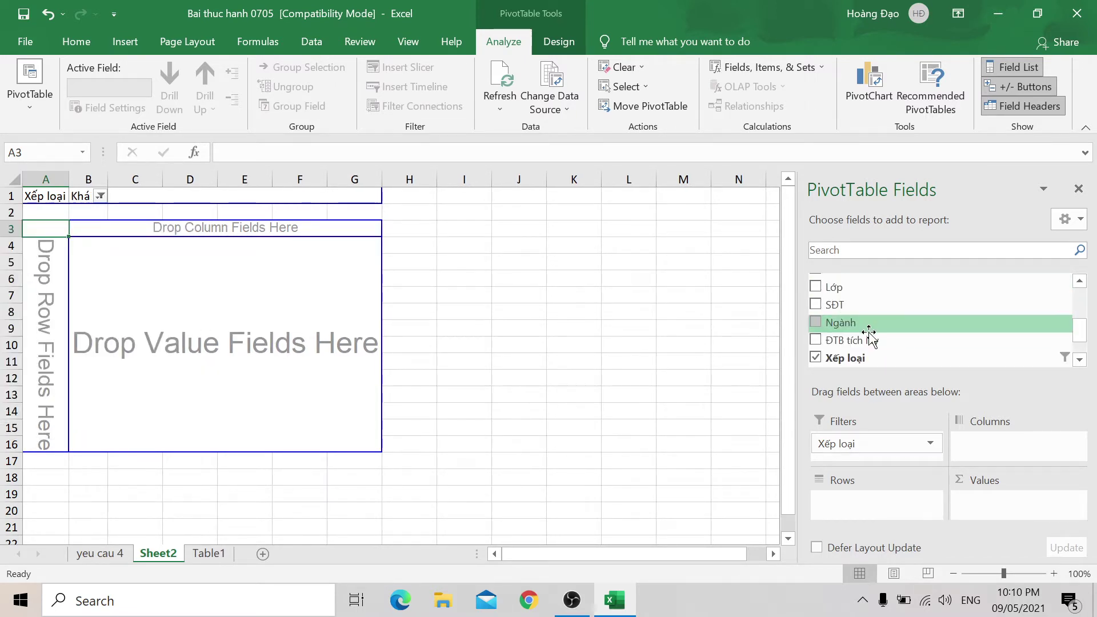
pyautogui.scroll(1, 866, 323)
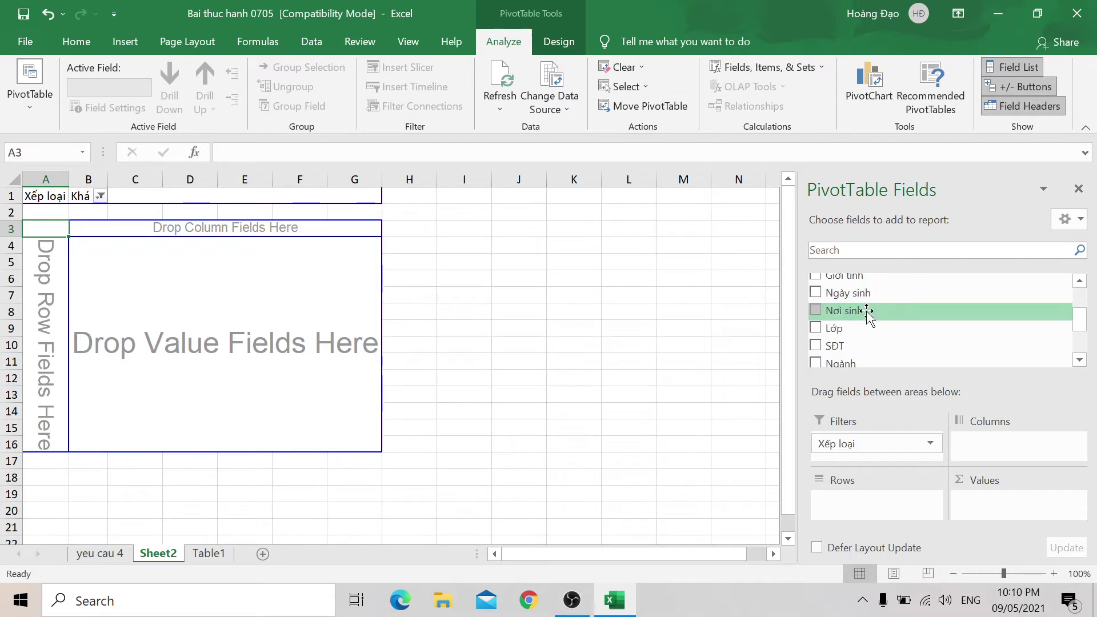
# Step: Add Nơi sinh as a second report filter, with only Quảng Ngãi ticked
pyautogui.moveTo(867, 300); pyautogui.dragTo(898, 463)
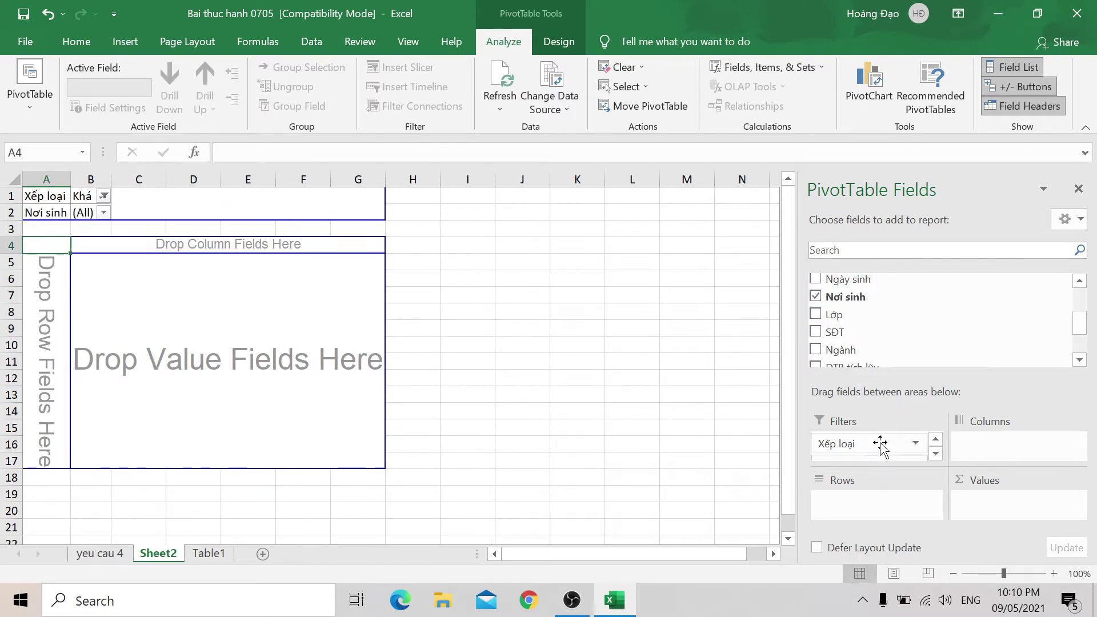
pyautogui.click(103, 213)
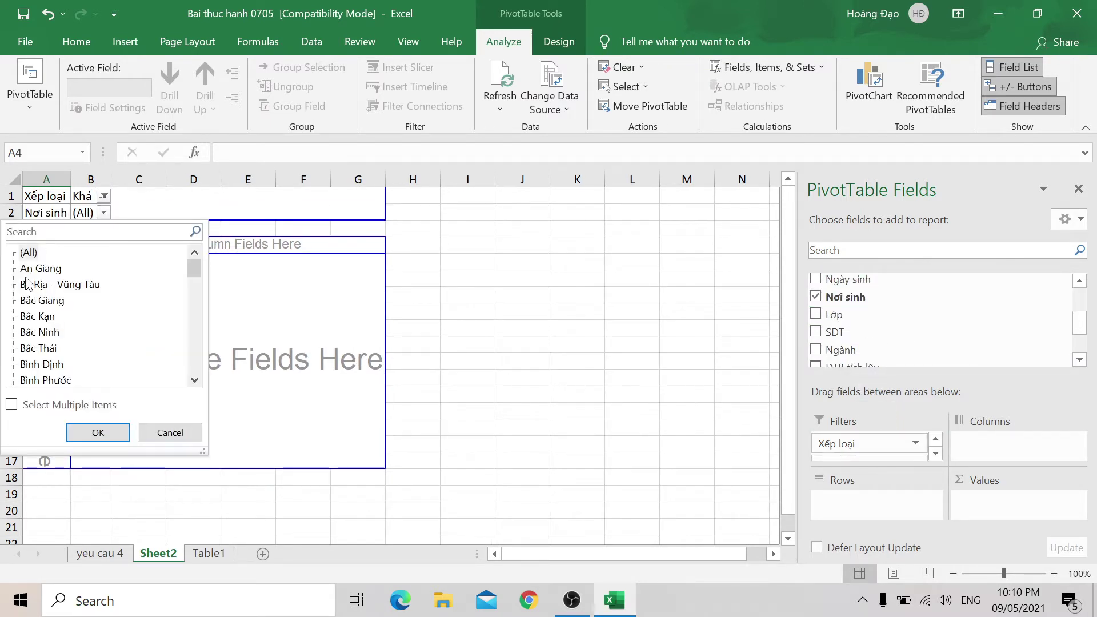
pyautogui.click(11, 405)
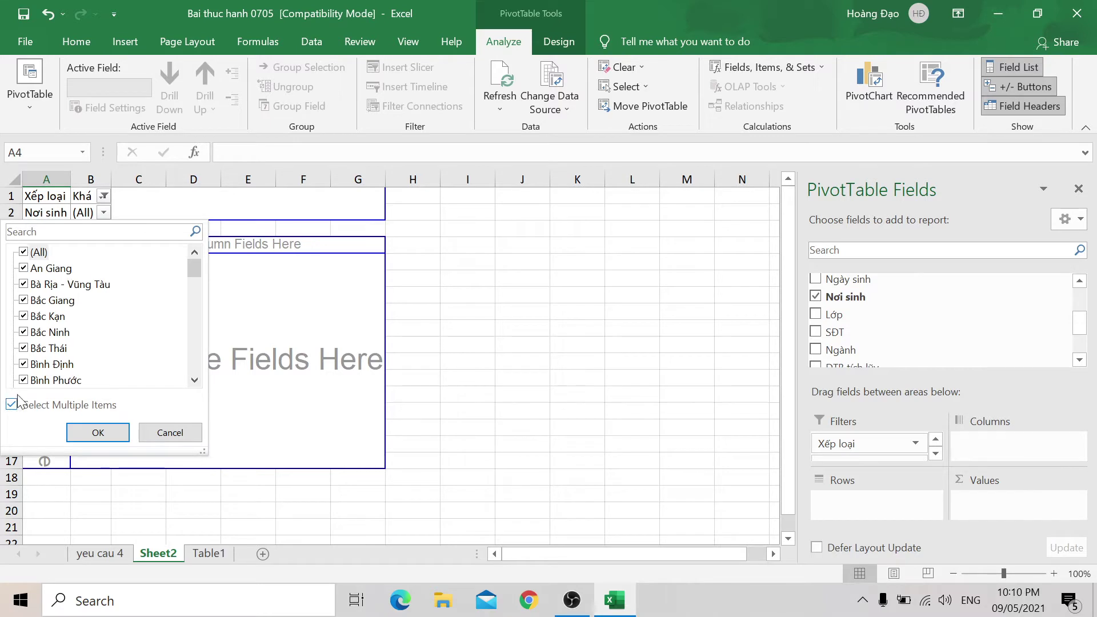
pyautogui.click(24, 252)
pyautogui.scroll(-1, 137, 299)
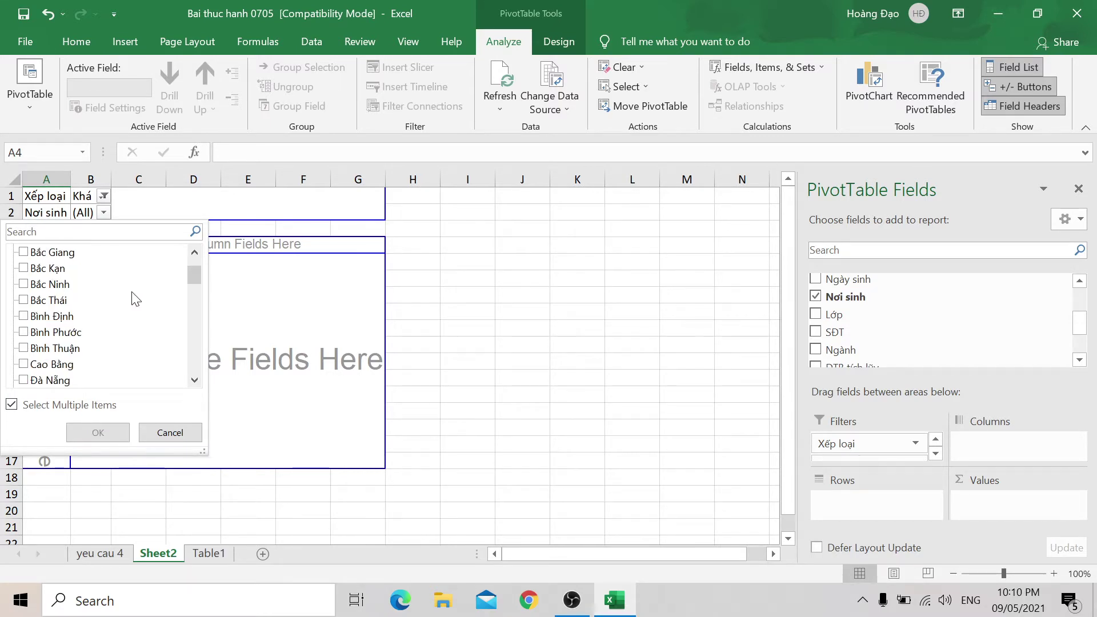
pyautogui.scroll(-1, 136, 299)
pyautogui.scroll(-1, 134, 298)
pyautogui.scroll(-1, 133, 298)
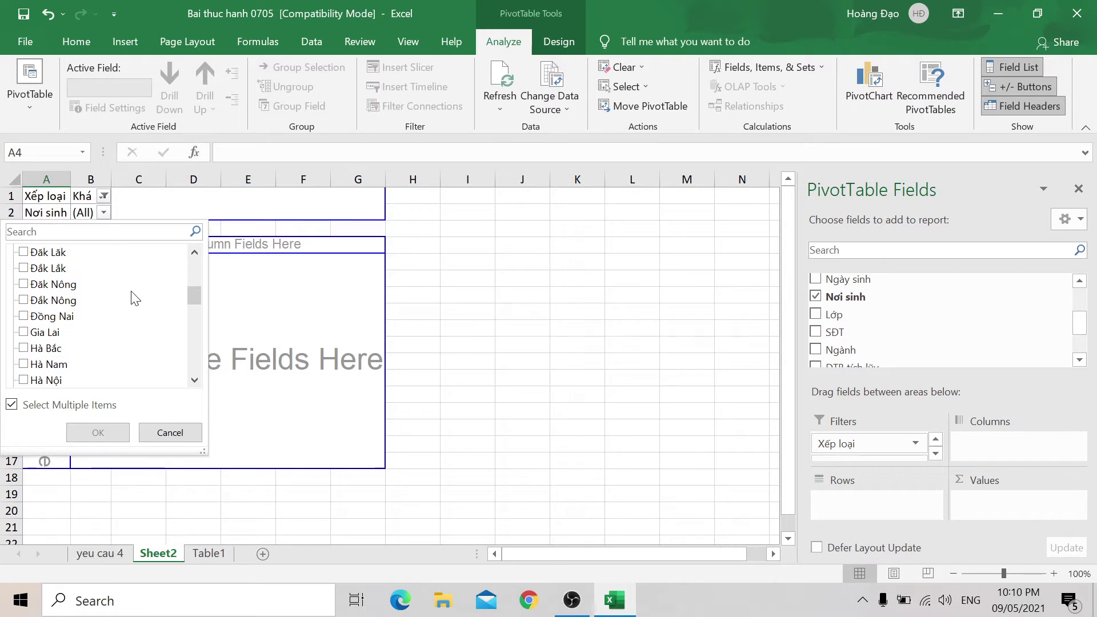
pyautogui.scroll(-1, 130, 300)
pyautogui.scroll(-1, 128, 299)
pyautogui.scroll(-1, 128, 300)
pyautogui.scroll(-1, 128, 299)
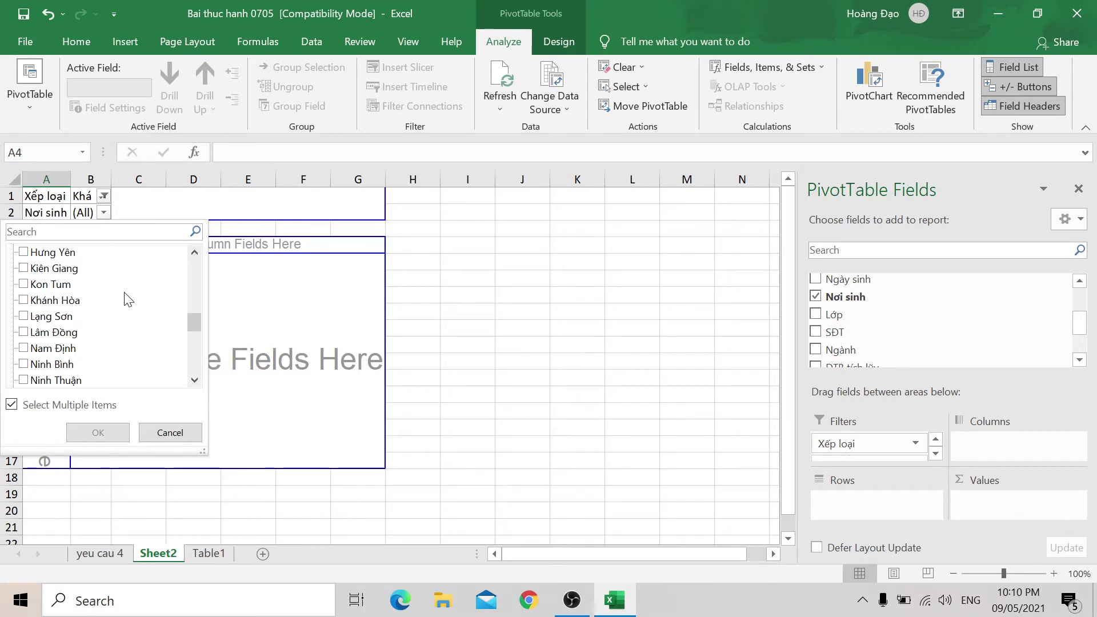
pyautogui.scroll(-1, 128, 300)
pyautogui.scroll(-1, 128, 299)
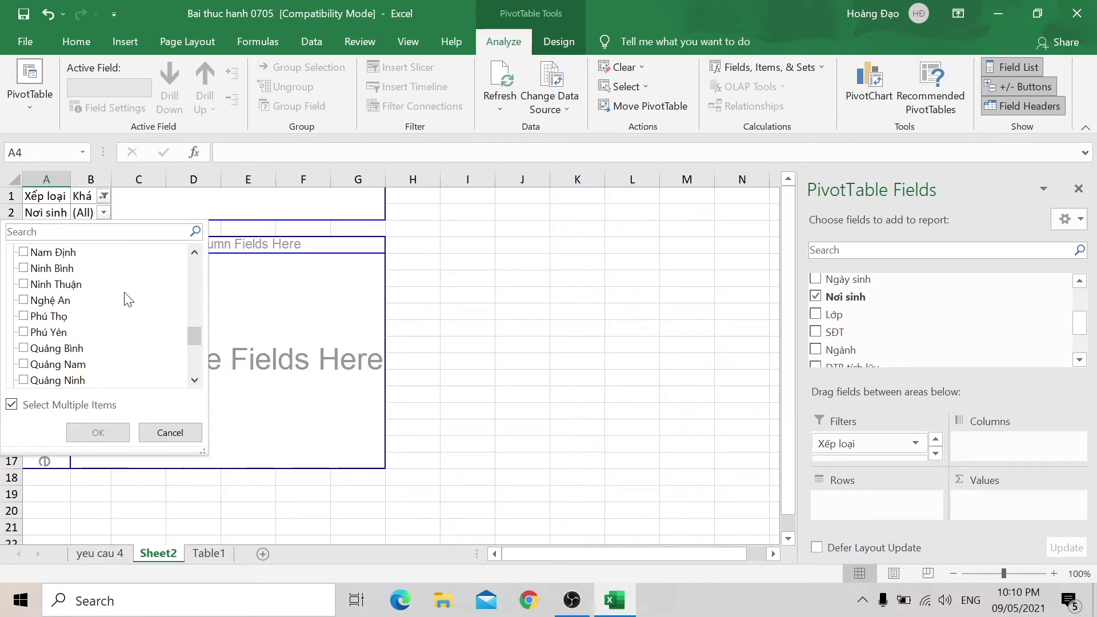
pyautogui.scroll(-1, 108, 308)
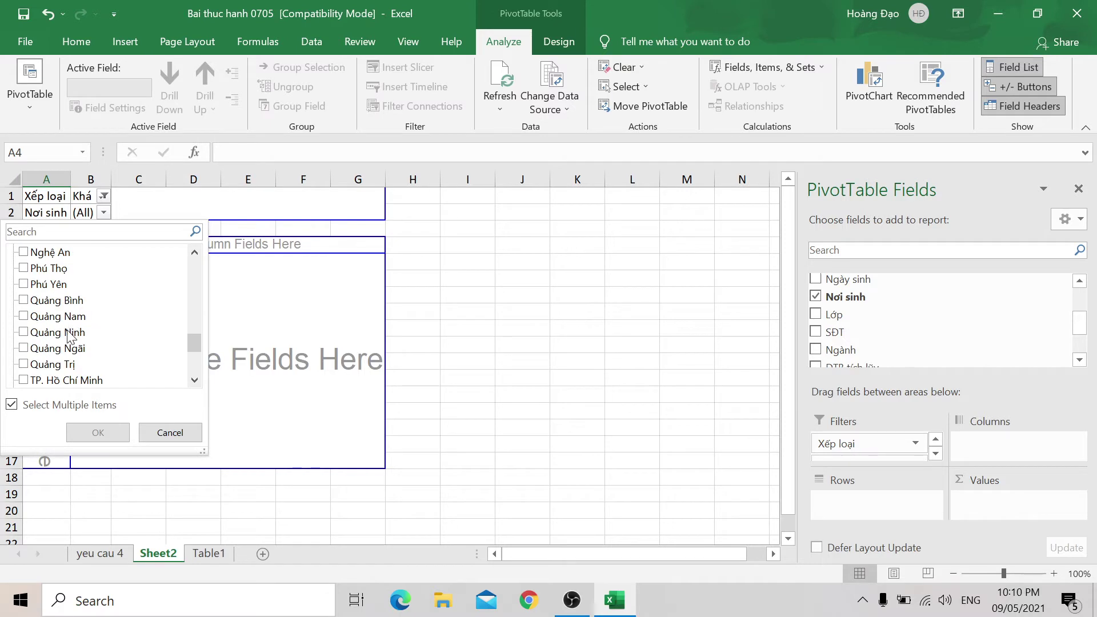
pyautogui.click(24, 348)
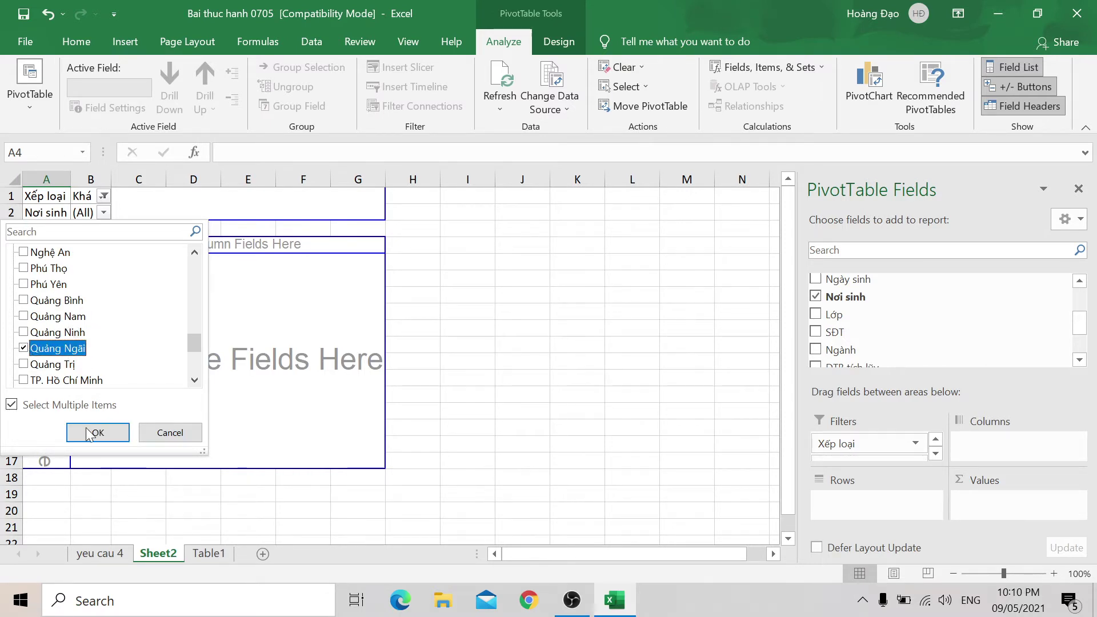
pyautogui.click(91, 435)
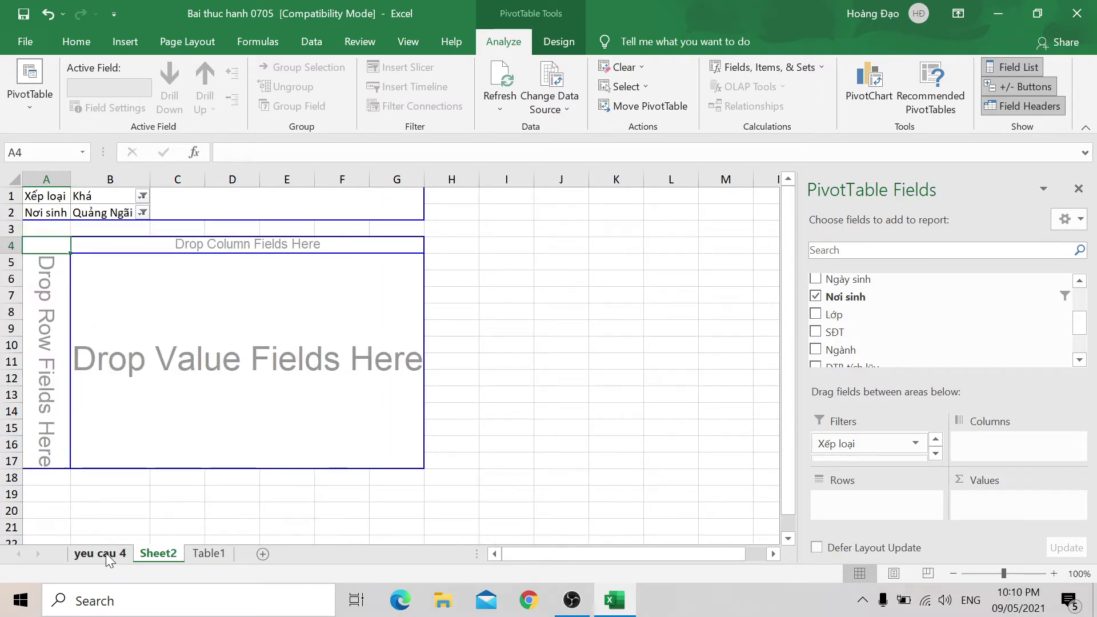
# Step: On the Table1 sheet, read the requirement text in cells O16 and O15
pyautogui.click(208, 553)
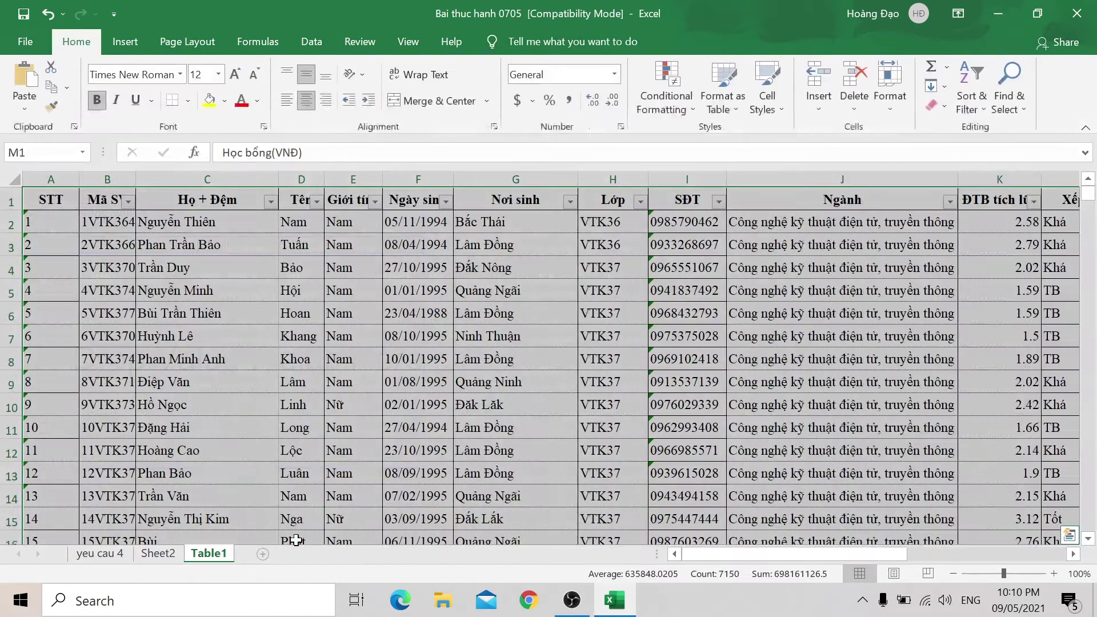
pyautogui.click(672, 380)
pyautogui.hotkey('ctrl', 'Right')
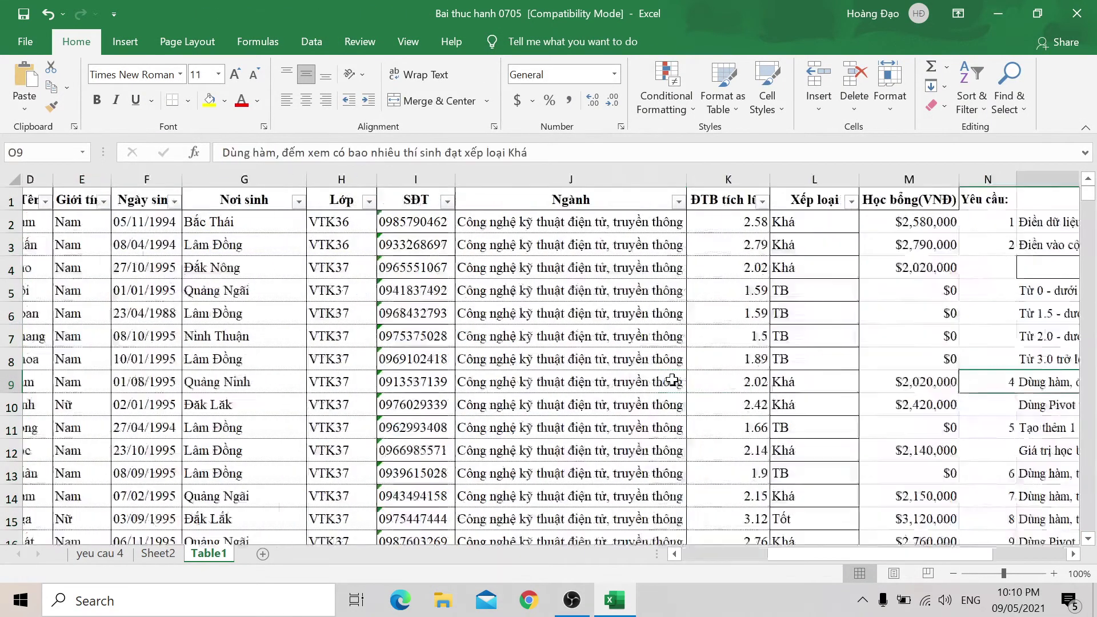
pyautogui.scroll(-3, 891, 517)
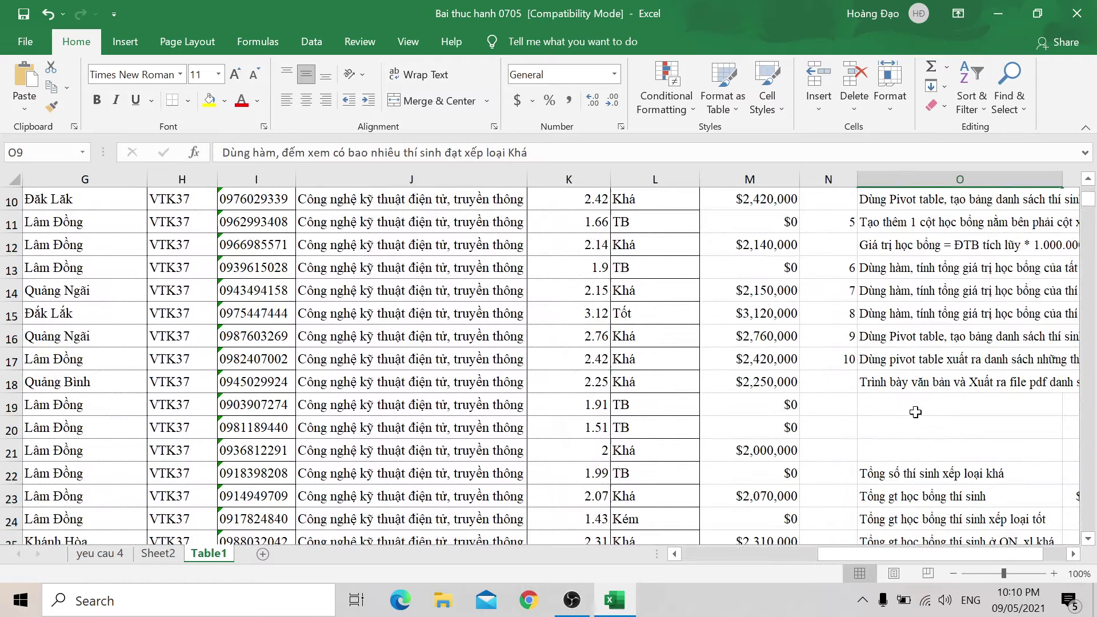
pyautogui.click(901, 337)
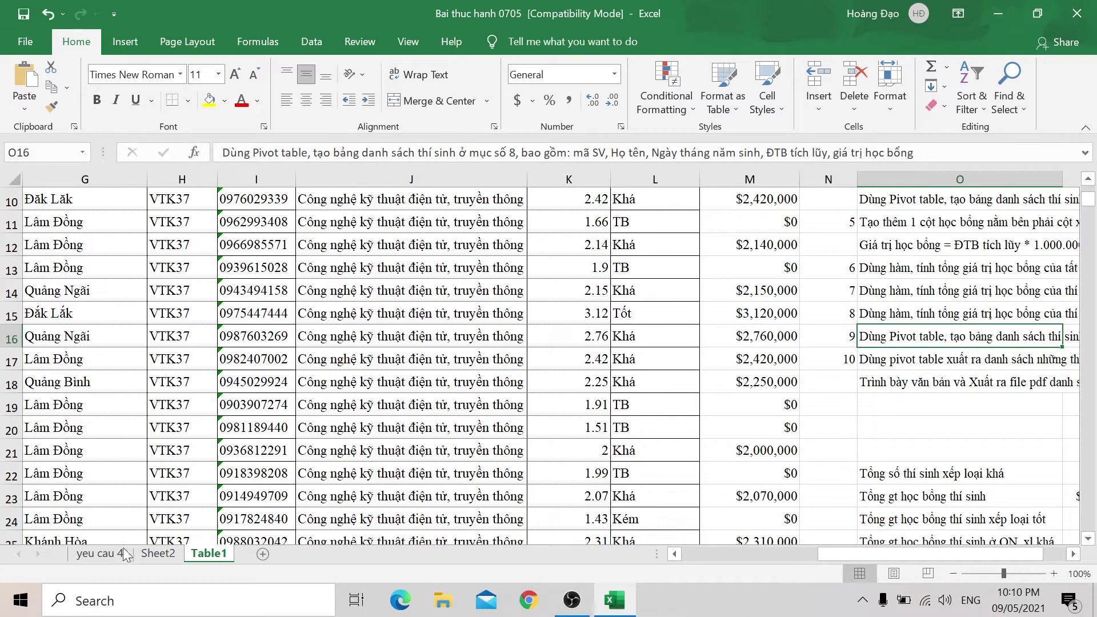
pyautogui.click(935, 314)
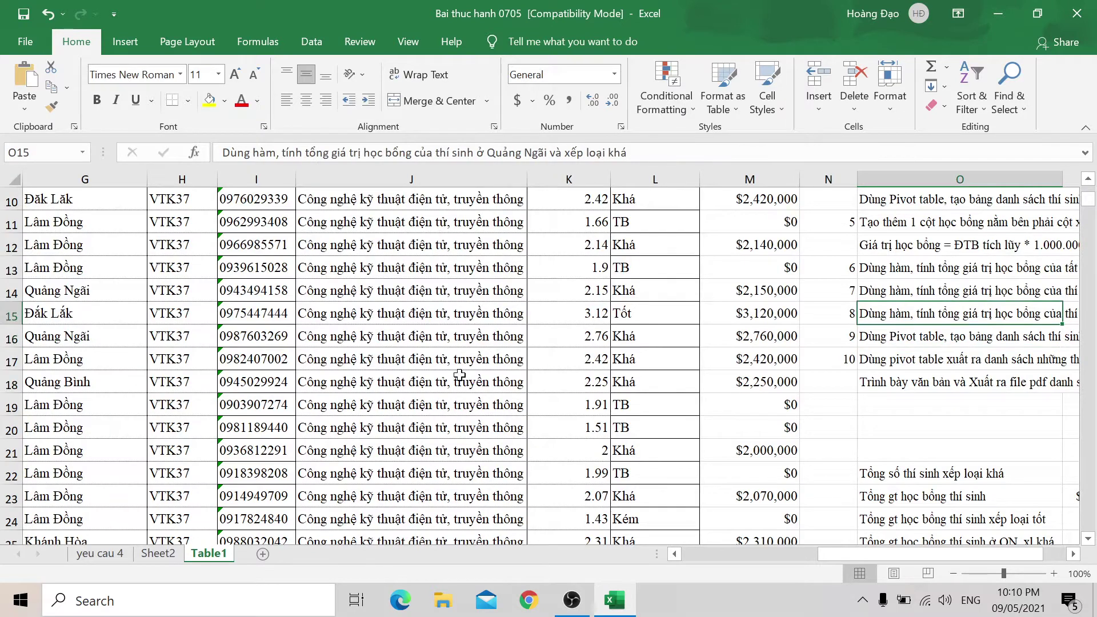
# Step: Rename the pivot sheet Sheet2 to 'yeu cau 9'
pyautogui.click(159, 553)
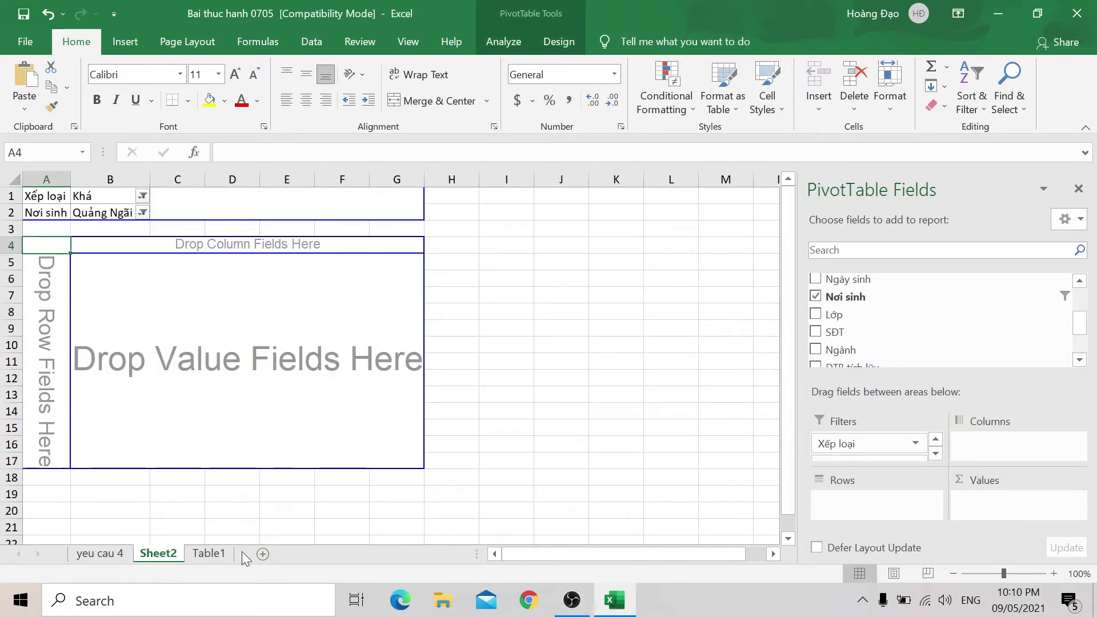
pyautogui.click(209, 554)
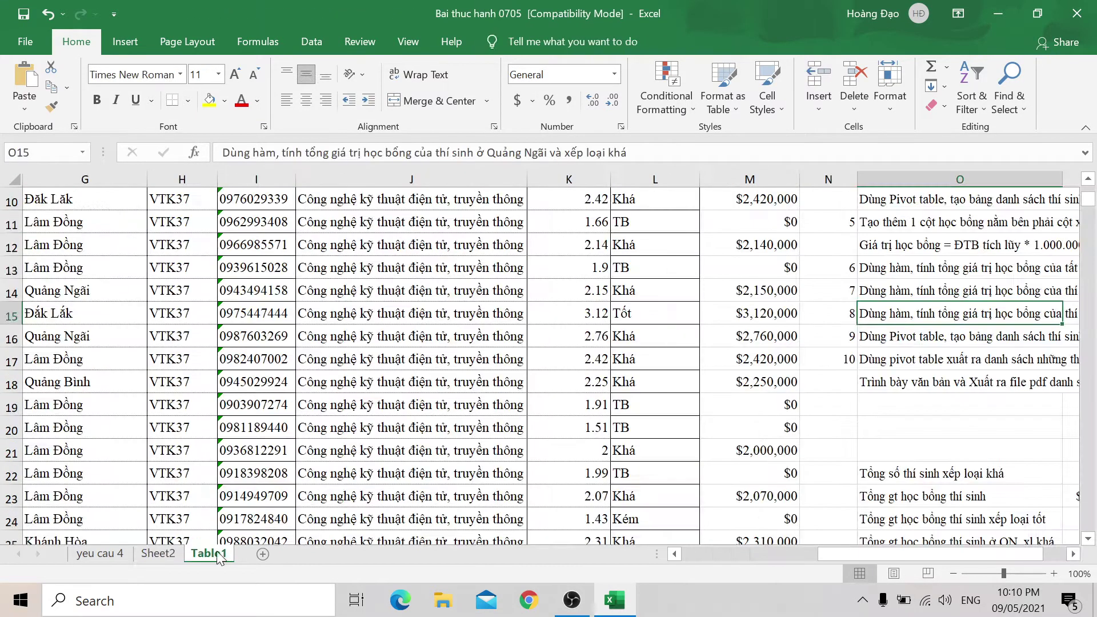
pyautogui.click(170, 552)
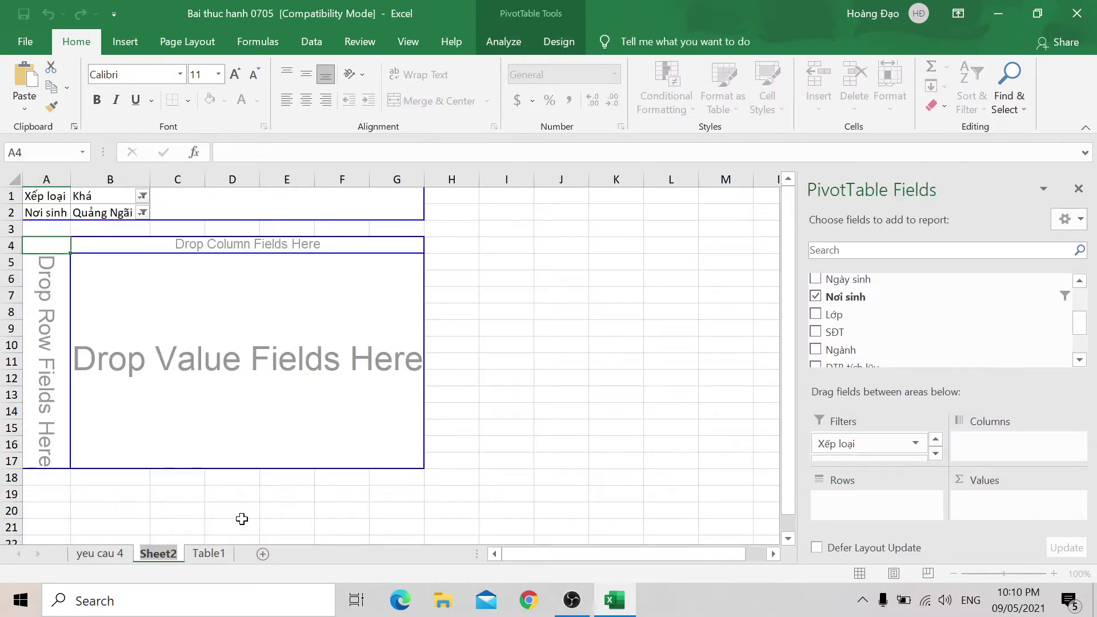
pyautogui.write('yeu cau 9')
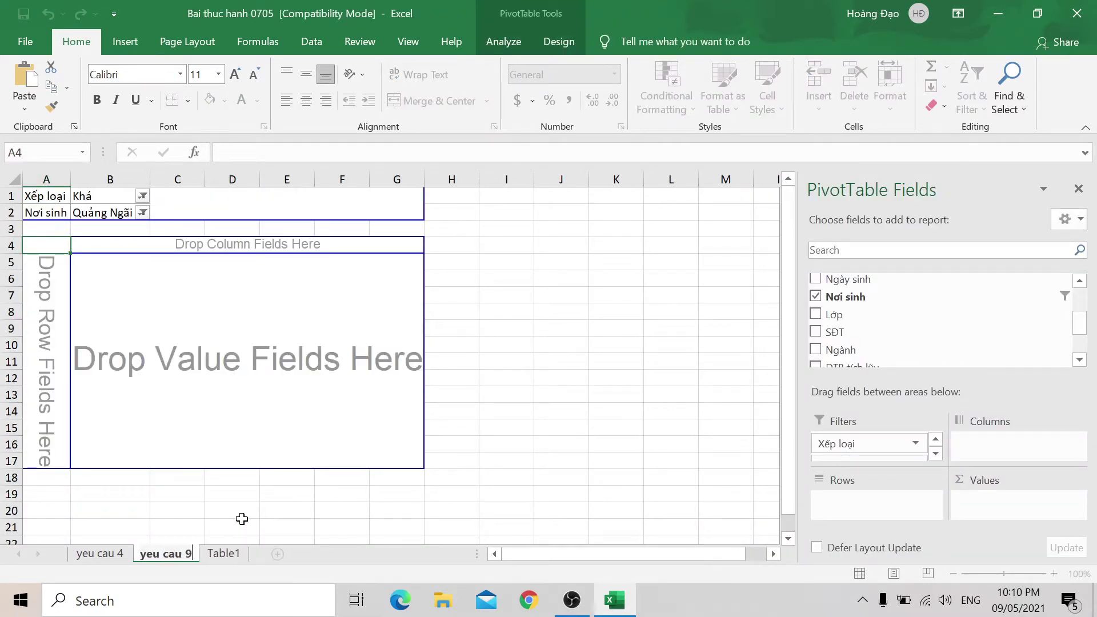
pyautogui.press('Return')
pyautogui.click(46, 263)
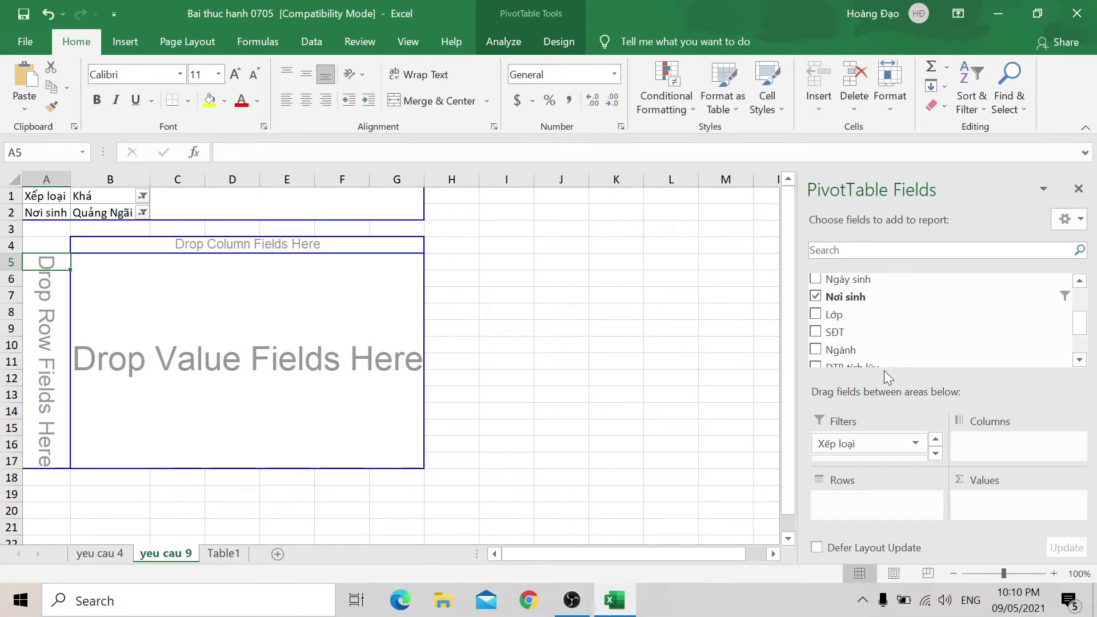
# Step: Add Mã SV as the PivotTable's row labels, listing the eight matching student IDs
pyautogui.scroll(2, 906, 325)
pyautogui.scroll(1, 872, 302)
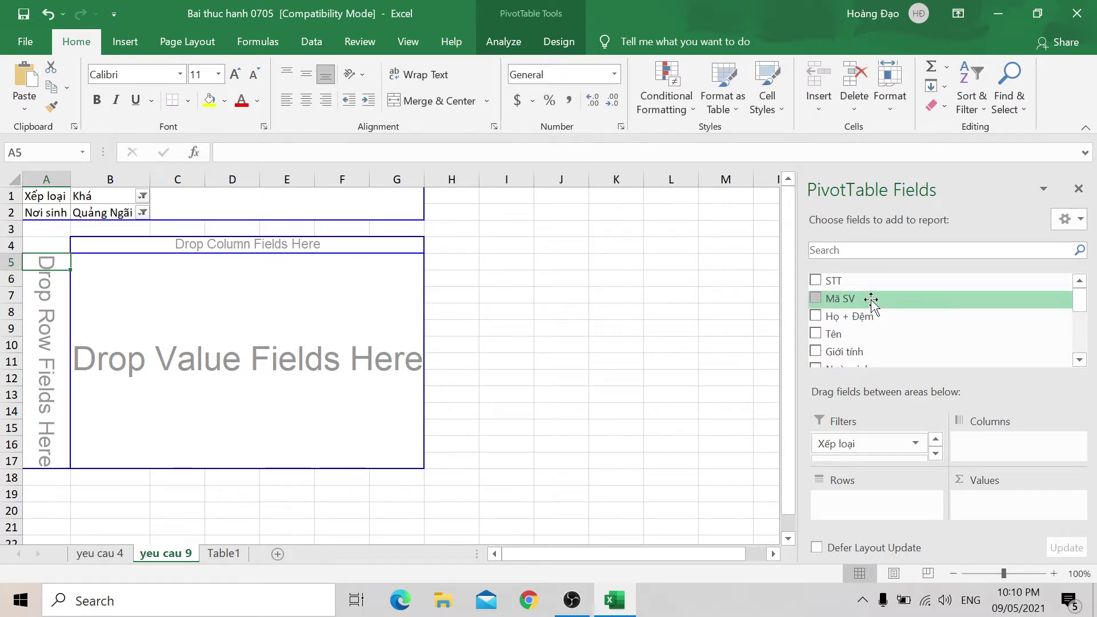
pyautogui.moveTo(871, 299); pyautogui.dragTo(882, 511)
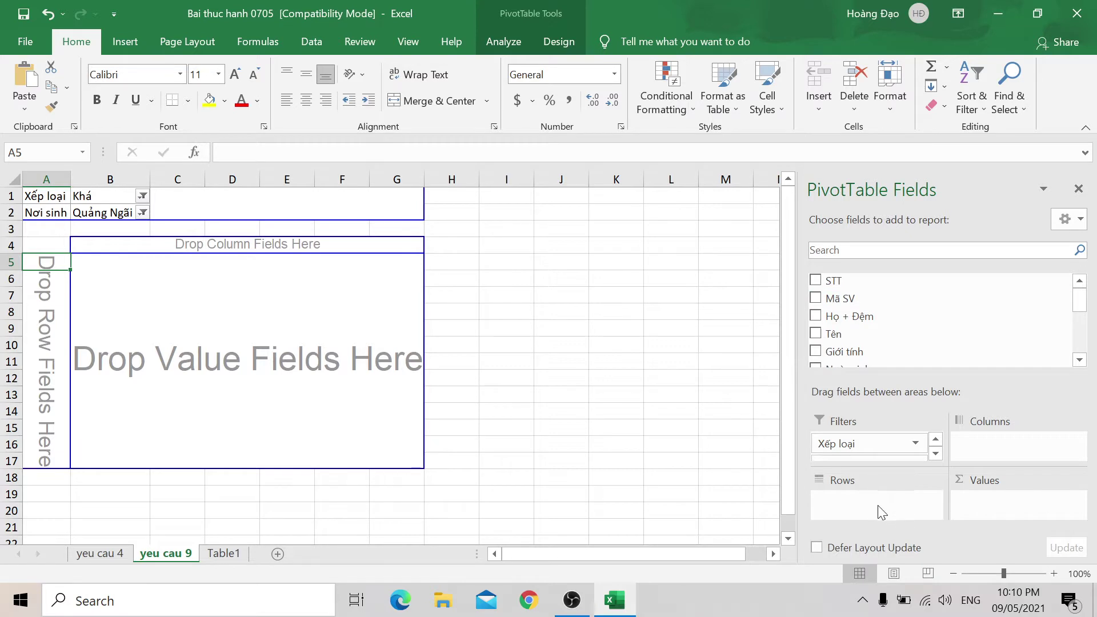
pyautogui.click(816, 298)
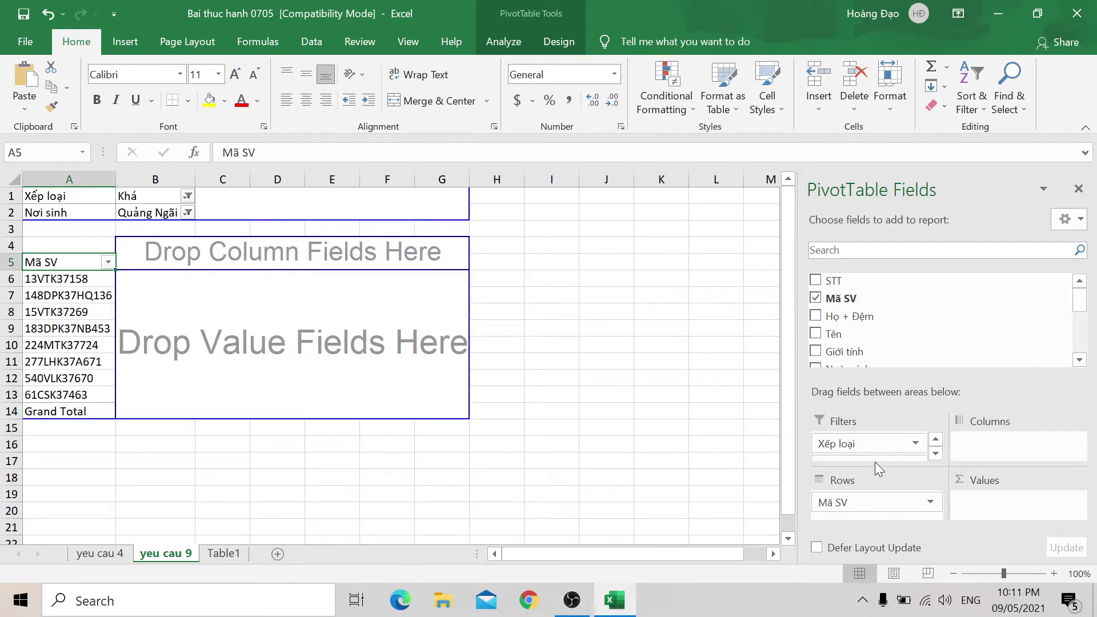
pyautogui.scroll(-2, 888, 303)
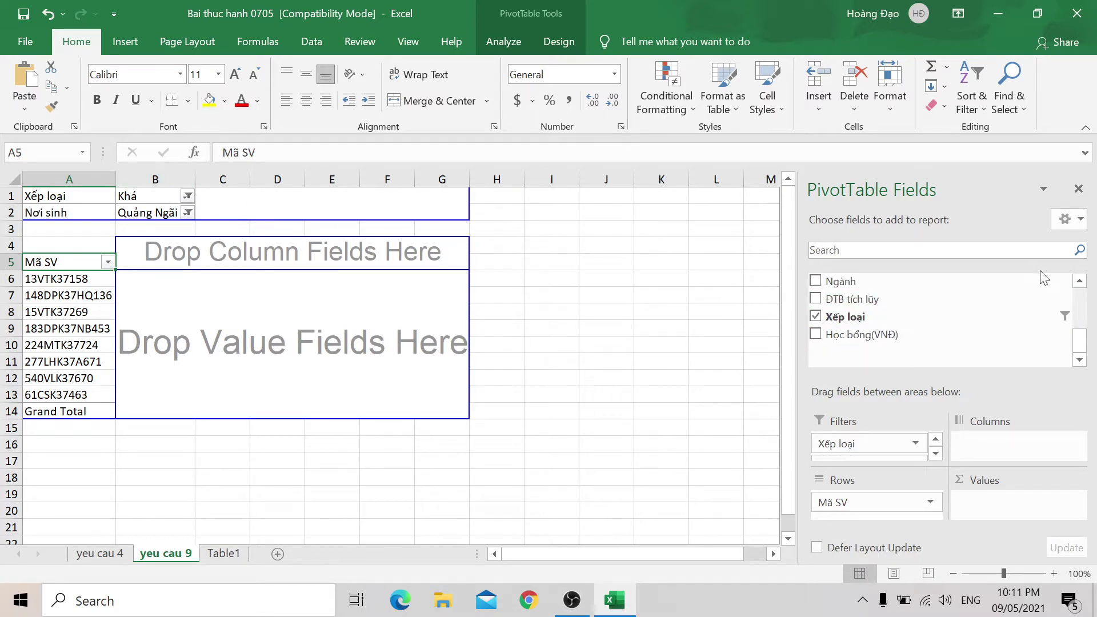
pyautogui.click(497, 283)
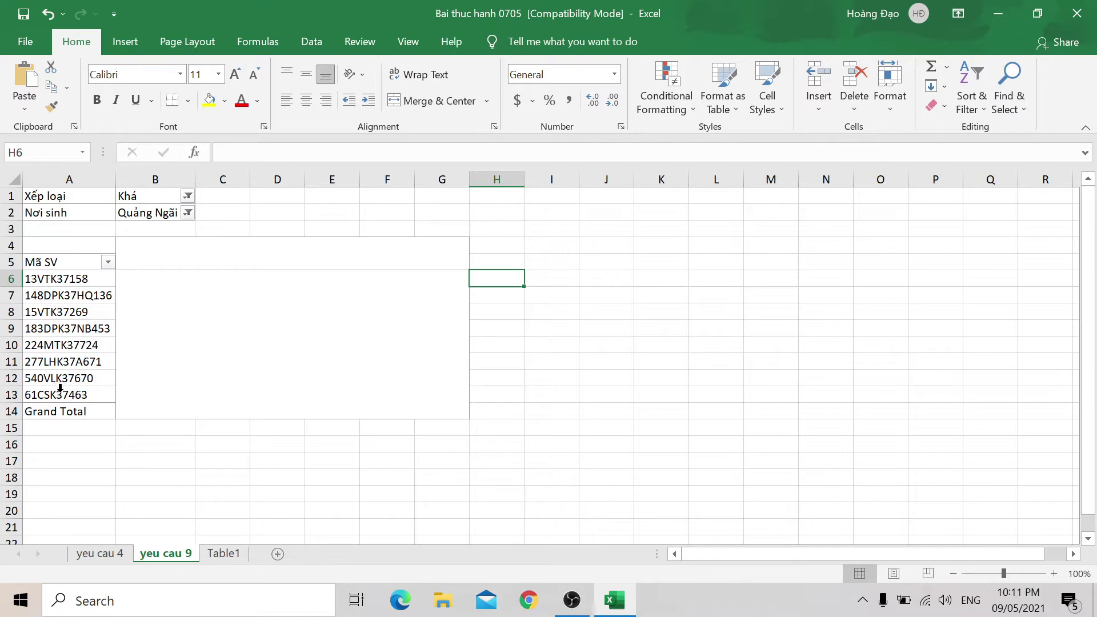
pyautogui.click(491, 256)
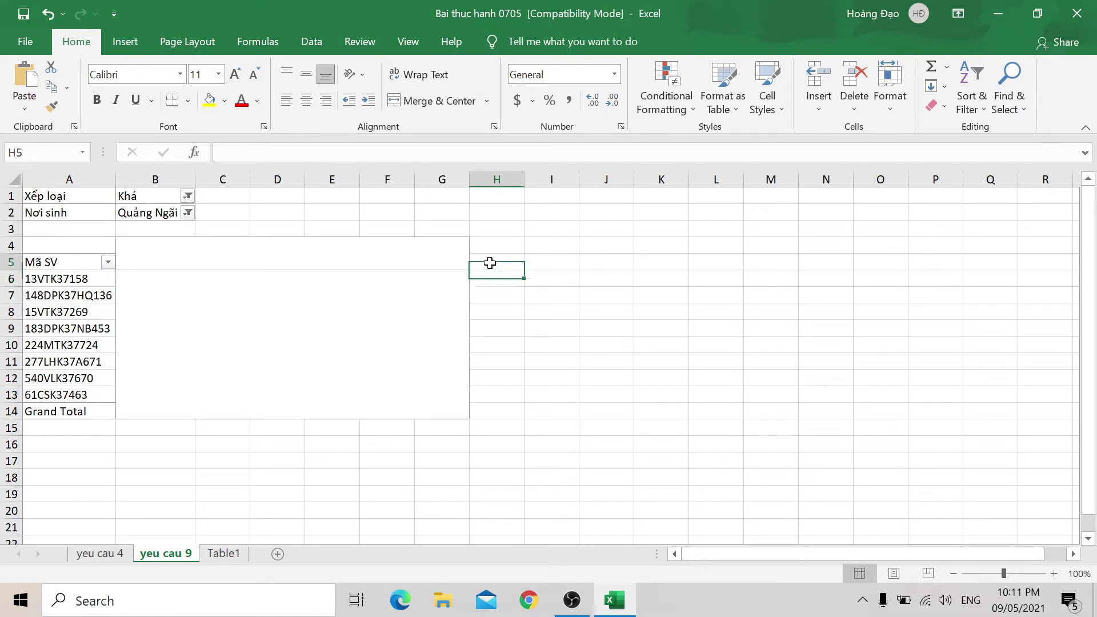
# Step: Copy the Họ + Đệm through Ngày sinh headers from Table1 into H5, then delete the Giới tính column
pyautogui.click(216, 557)
pyautogui.click(897, 339)
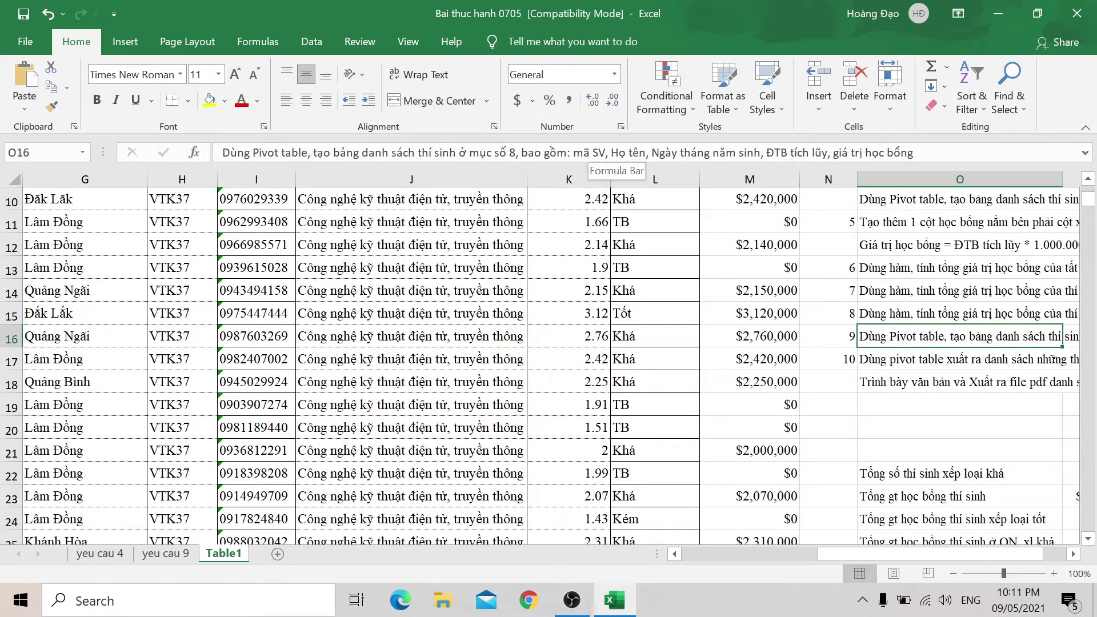
pyautogui.moveTo(844, 552); pyautogui.dragTo(631, 496)
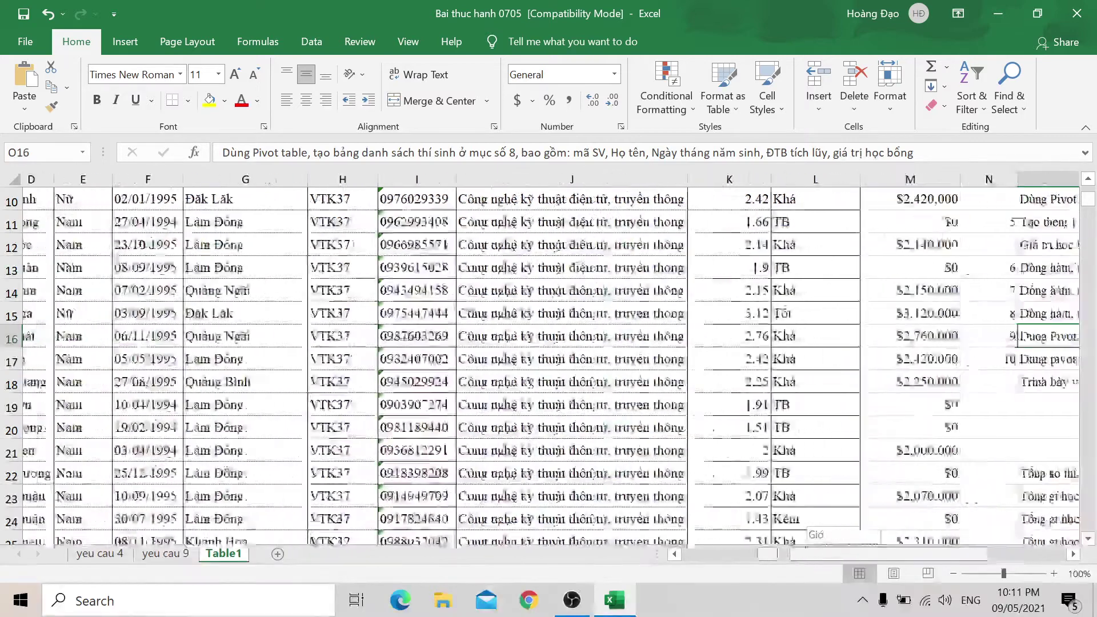
pyautogui.scroll(3, 631, 496)
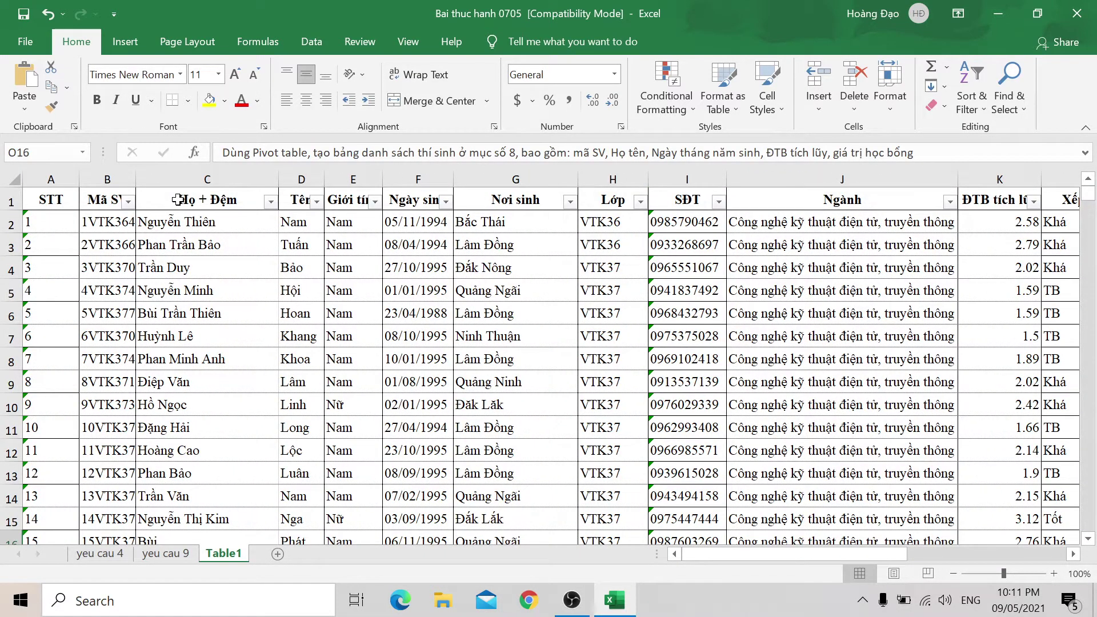
pyautogui.moveTo(178, 199); pyautogui.dragTo(419, 201)
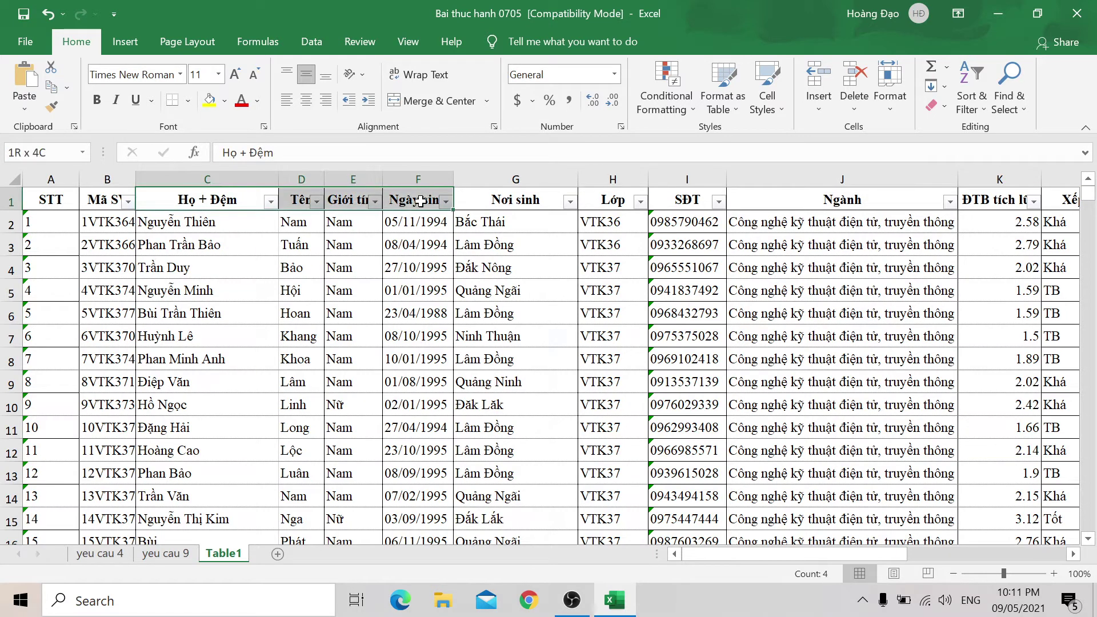
pyautogui.hotkey('ctrl', 'c')
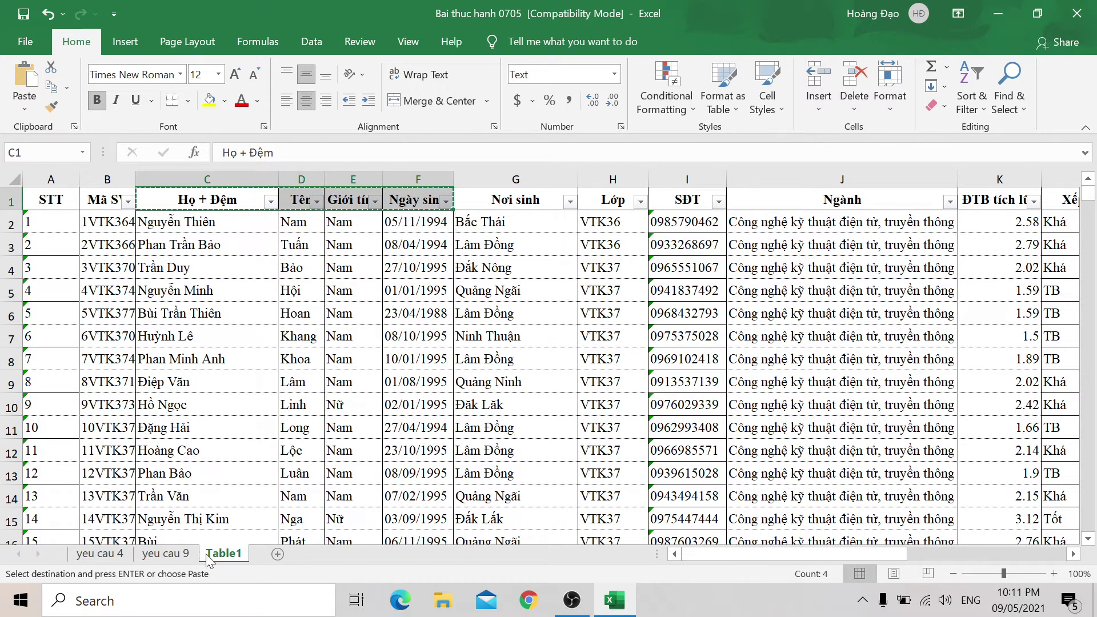
pyautogui.click(166, 553)
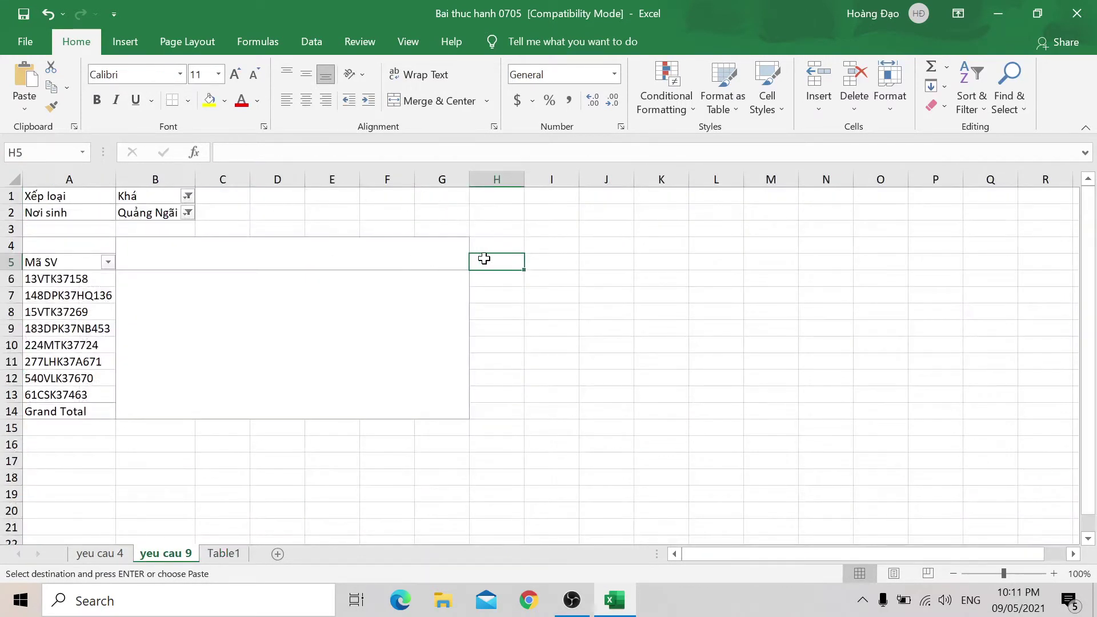
pyautogui.hotkey('ctrl', 'v')
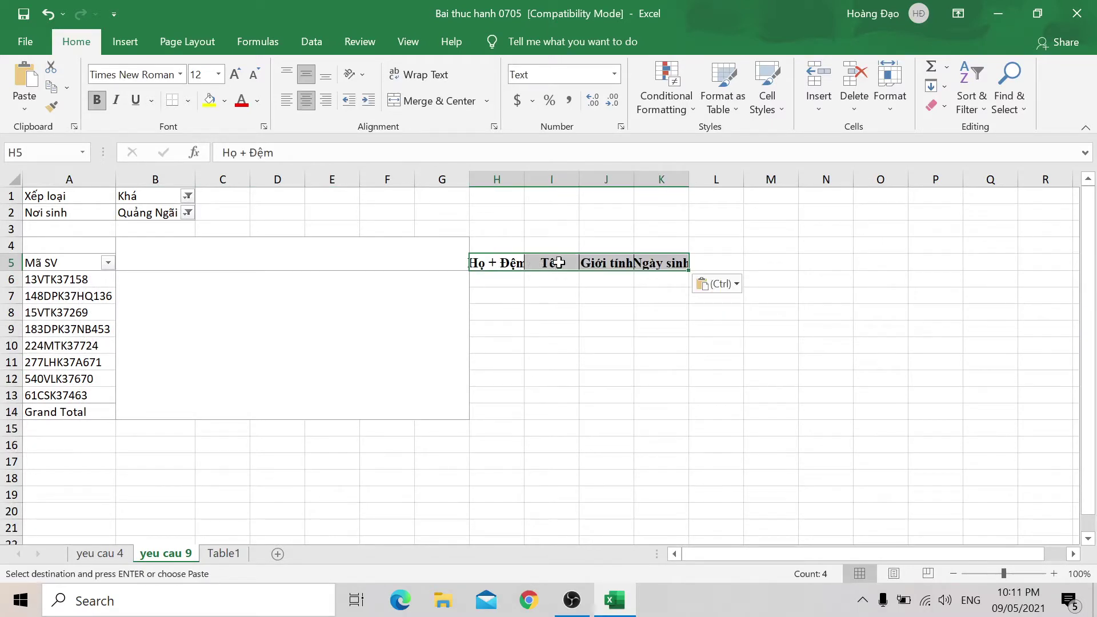
pyautogui.click(607, 263)
pyautogui.rightClick(620, 182)
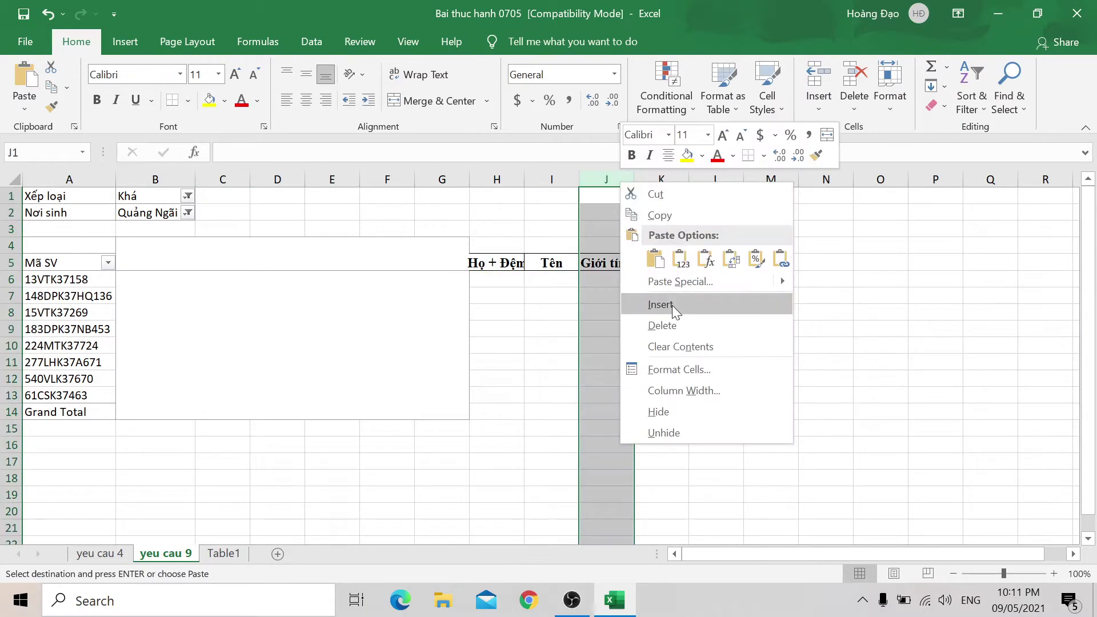
pyautogui.click(663, 325)
# Step: Copy the ĐTB tích lũy header from Table1 K1 into K5 of yeu cau 9
pyautogui.click(222, 553)
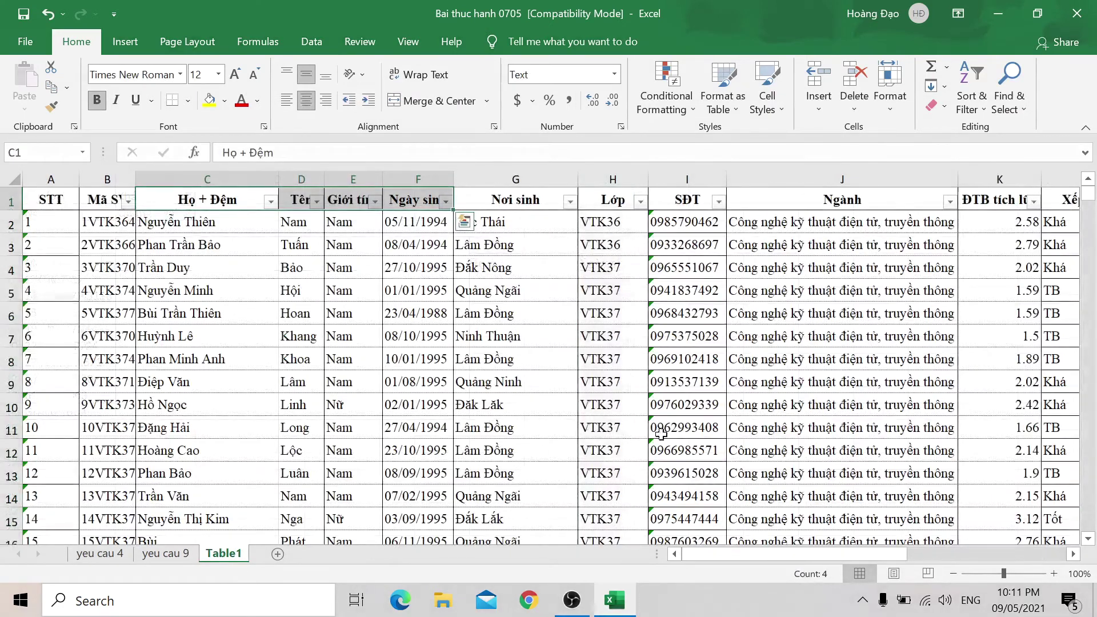
pyautogui.moveTo(742, 555); pyautogui.dragTo(796, 554)
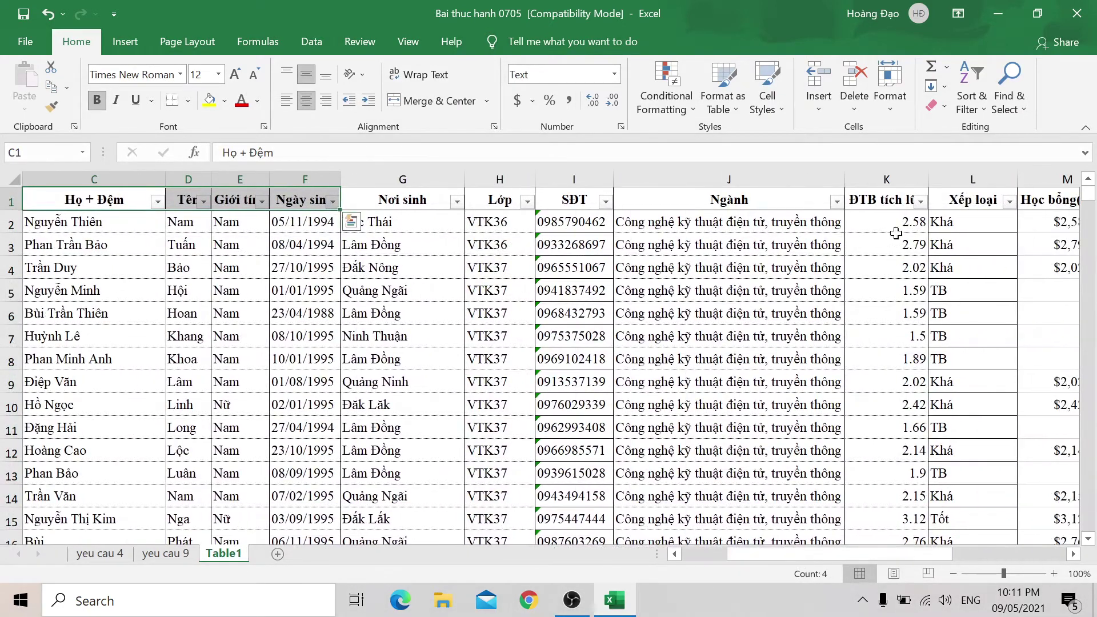
pyautogui.click(889, 200)
pyautogui.hotkey('ctrl', 'c')
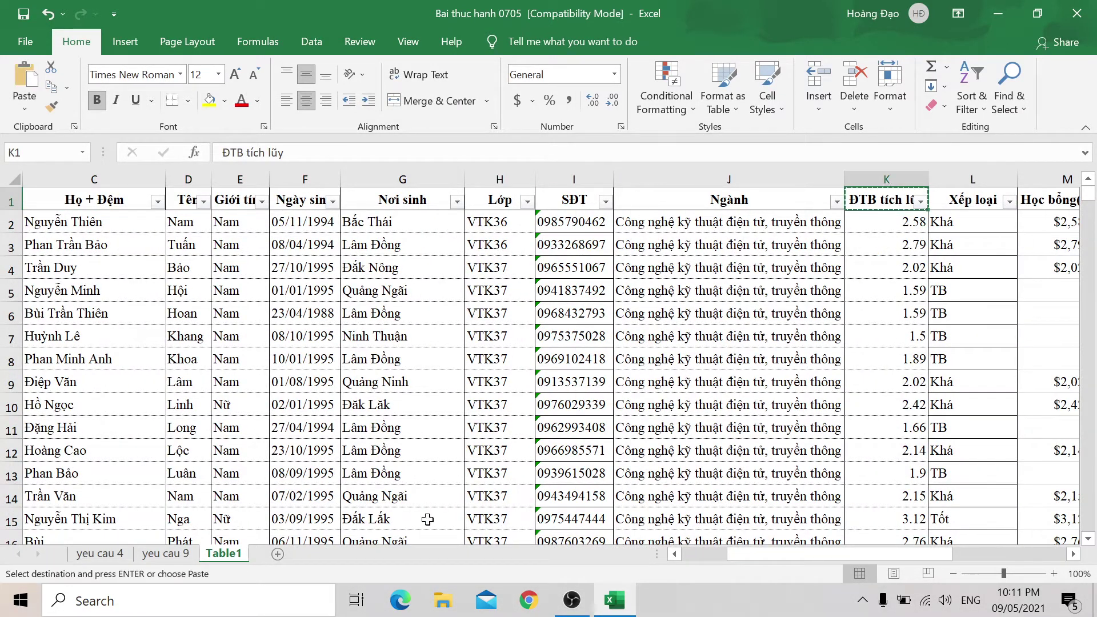
pyautogui.click(191, 553)
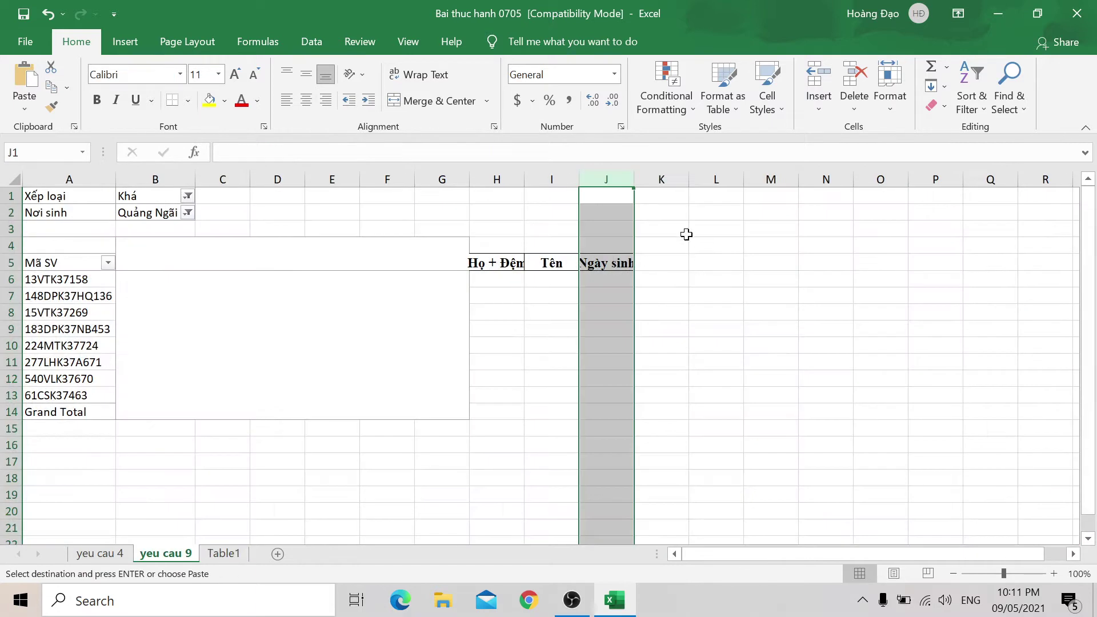
pyautogui.click(658, 260)
pyautogui.hotkey('ctrl', 'v')
# Step: Copy the Học bổng(VNĐ) header from Table1 M1 into L5 of yeu cau 9
pyautogui.click(224, 553)
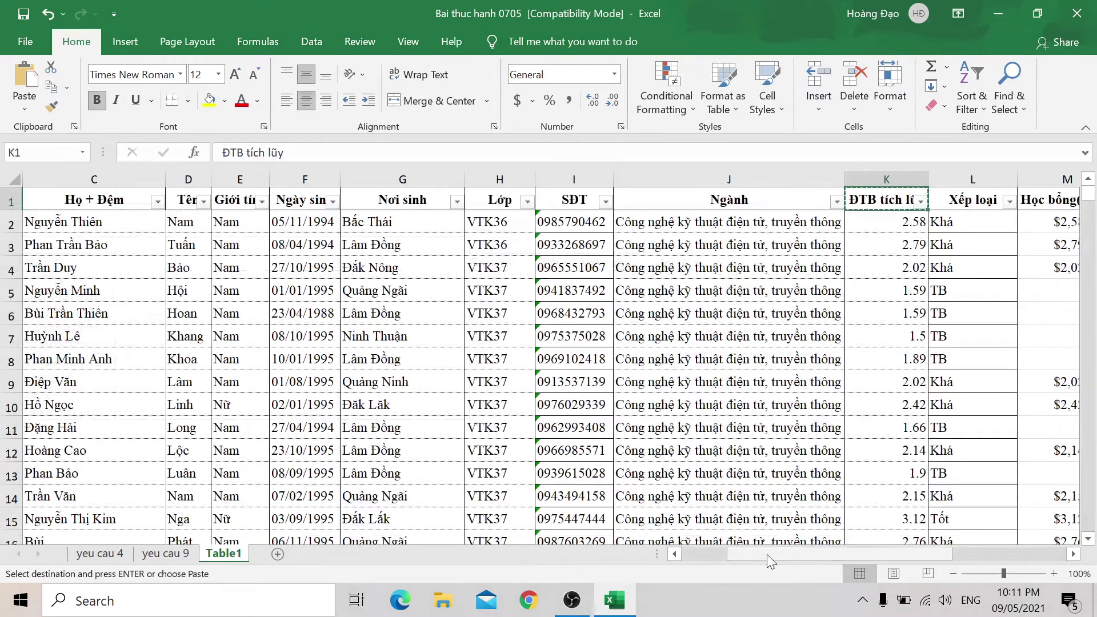
pyautogui.moveTo(767, 554); pyautogui.dragTo(869, 550)
pyautogui.click(877, 537)
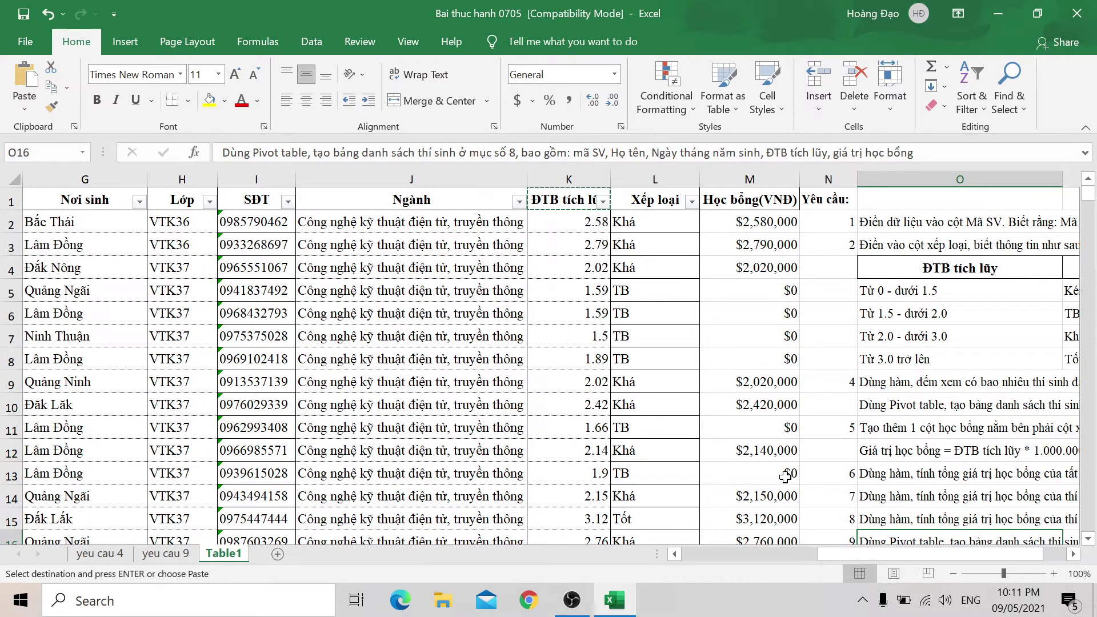
pyautogui.click(749, 199)
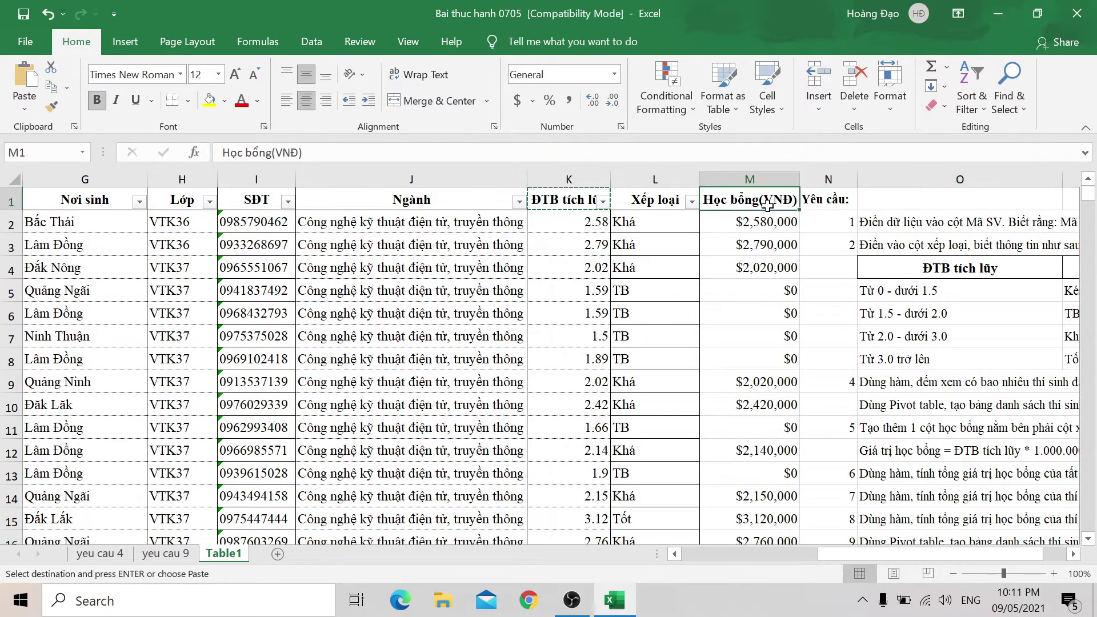
pyautogui.hotkey('ctrl', 'c')
pyautogui.click(191, 553)
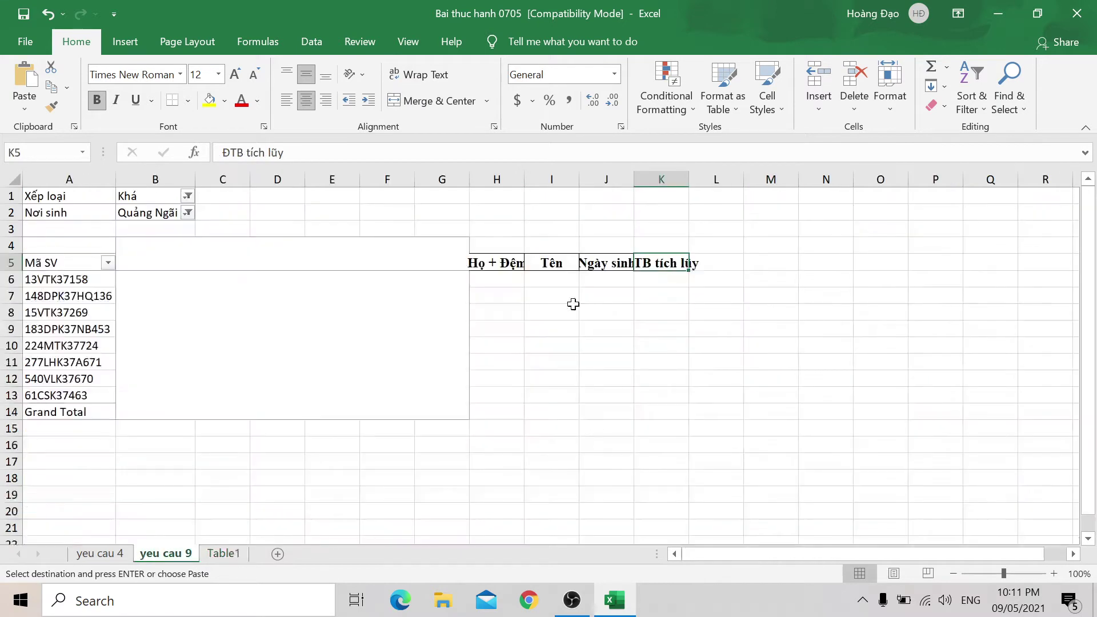
pyautogui.click(728, 262)
pyautogui.hotkey('ctrl', 'v')
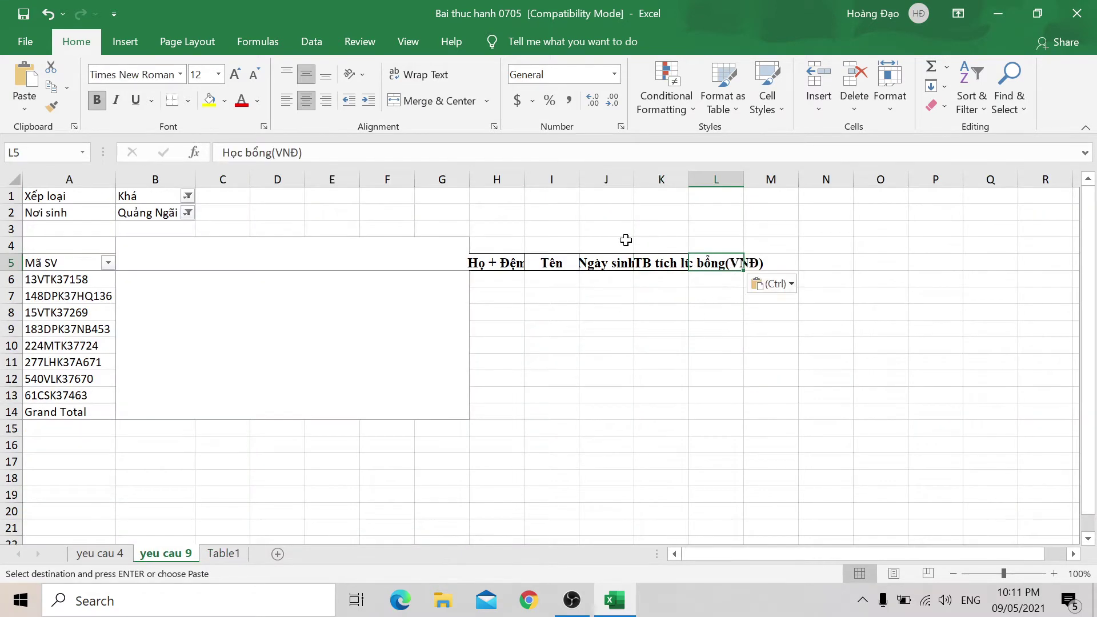
# Step: Autofit columns H, J, K and L to their new headers
pyautogui.doubleClick(523, 177)
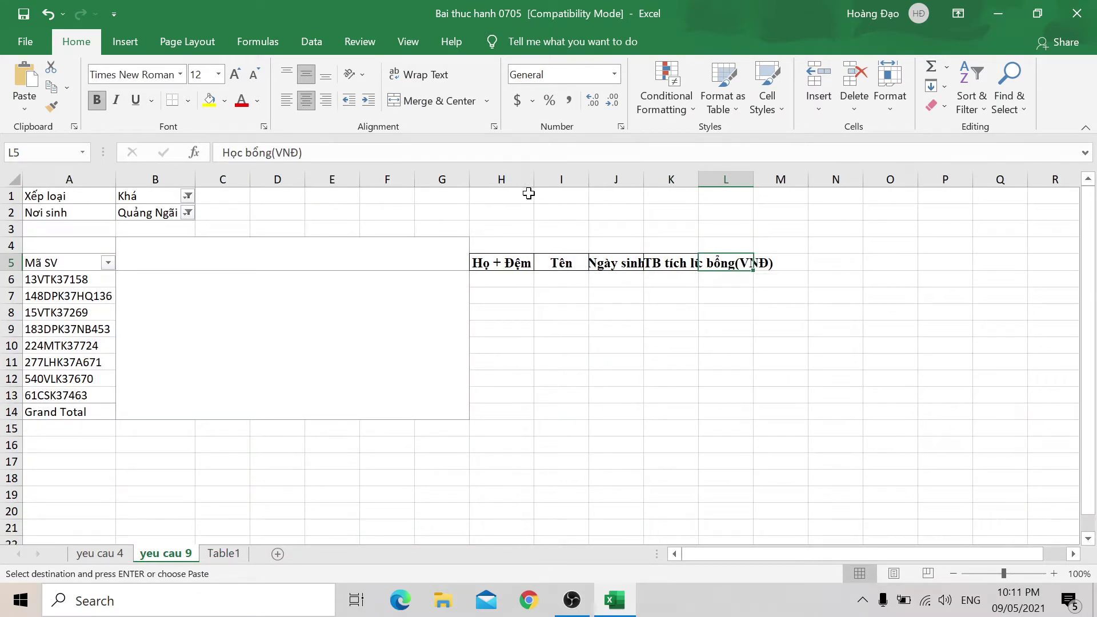
pyautogui.doubleClick(642, 179)
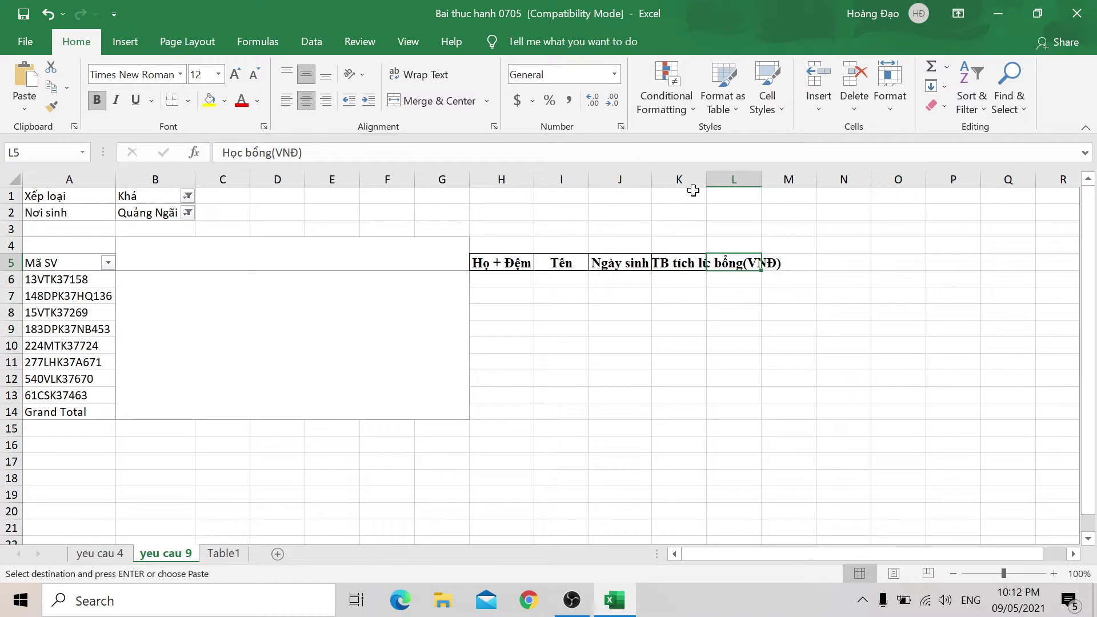
pyautogui.doubleClick(706, 180)
pyautogui.click(787, 173)
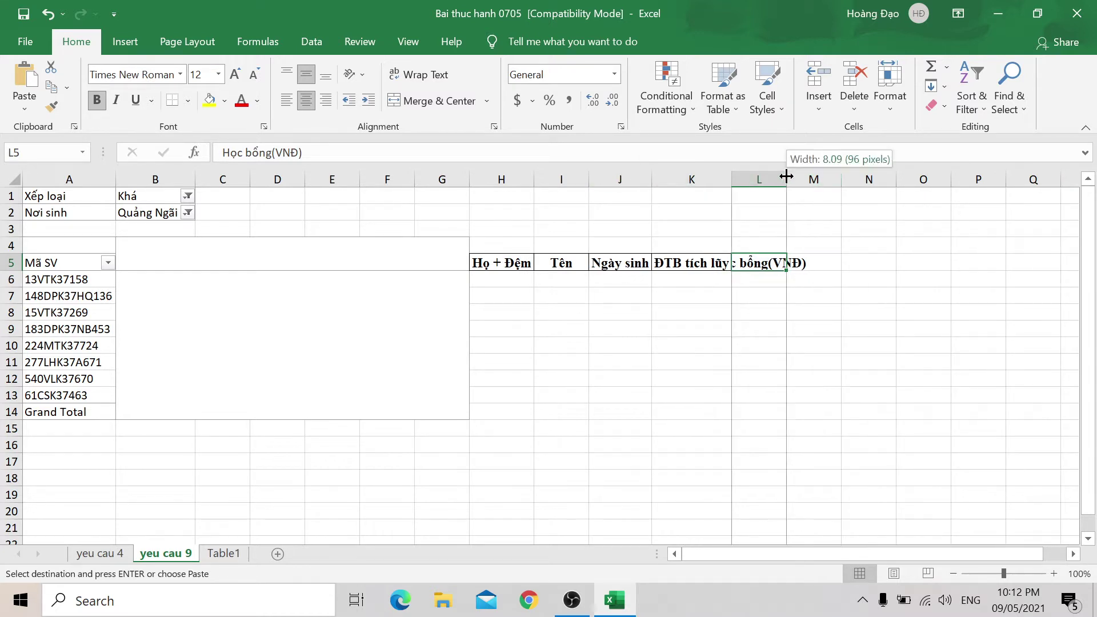
pyautogui.doubleClick(795, 178)
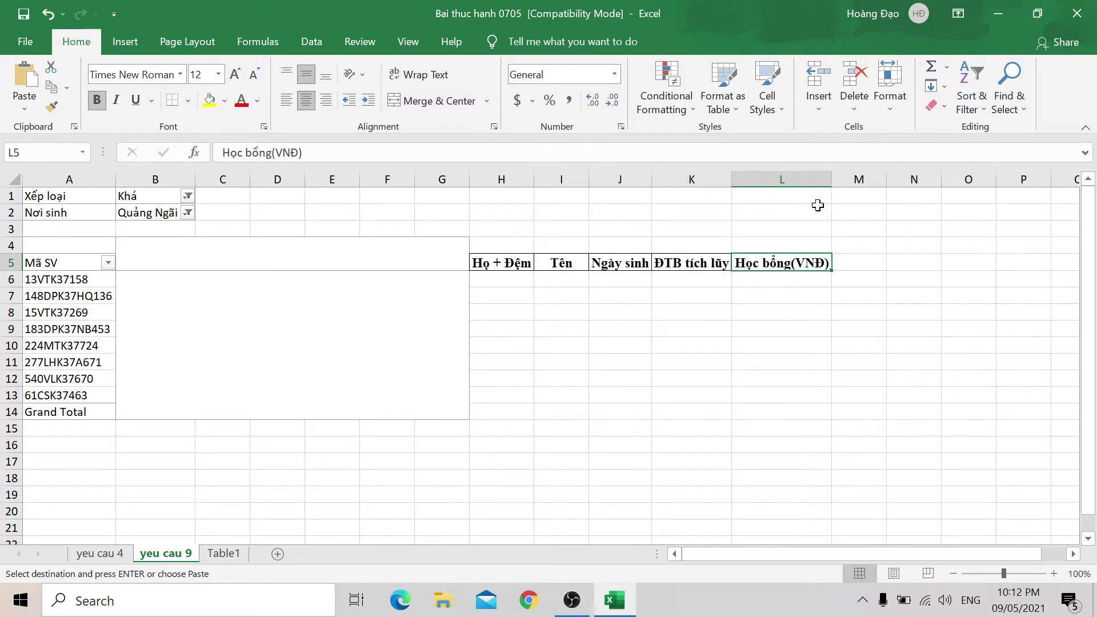
pyautogui.click(496, 279)
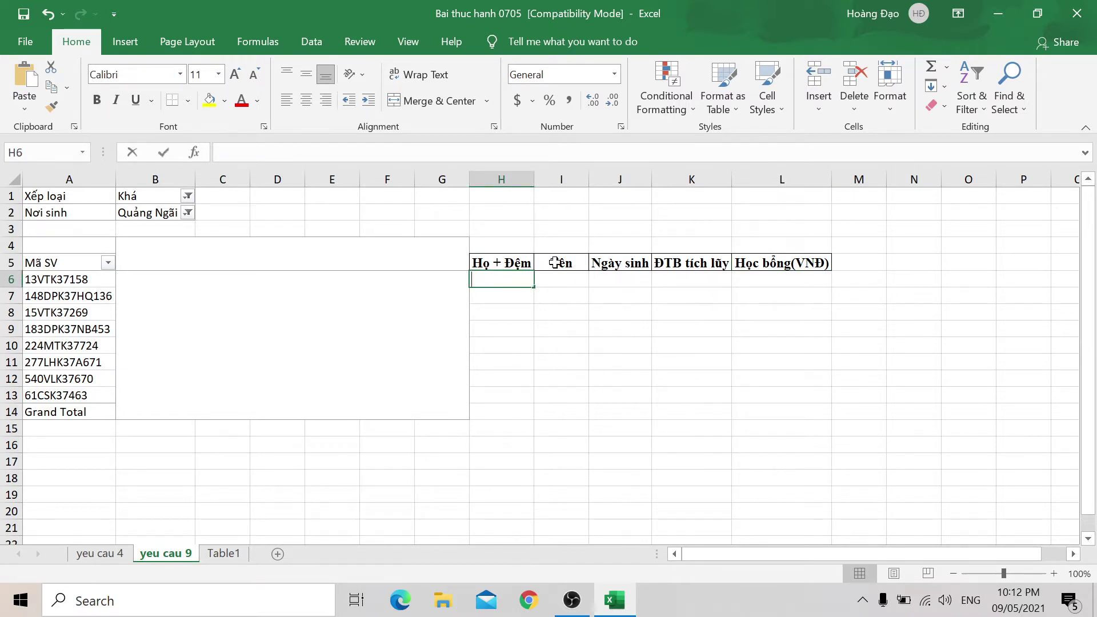
# Step: Start a VLOOKUP in H6 that uses student ID A6 as the lookup value
pyautogui.write('=VL')
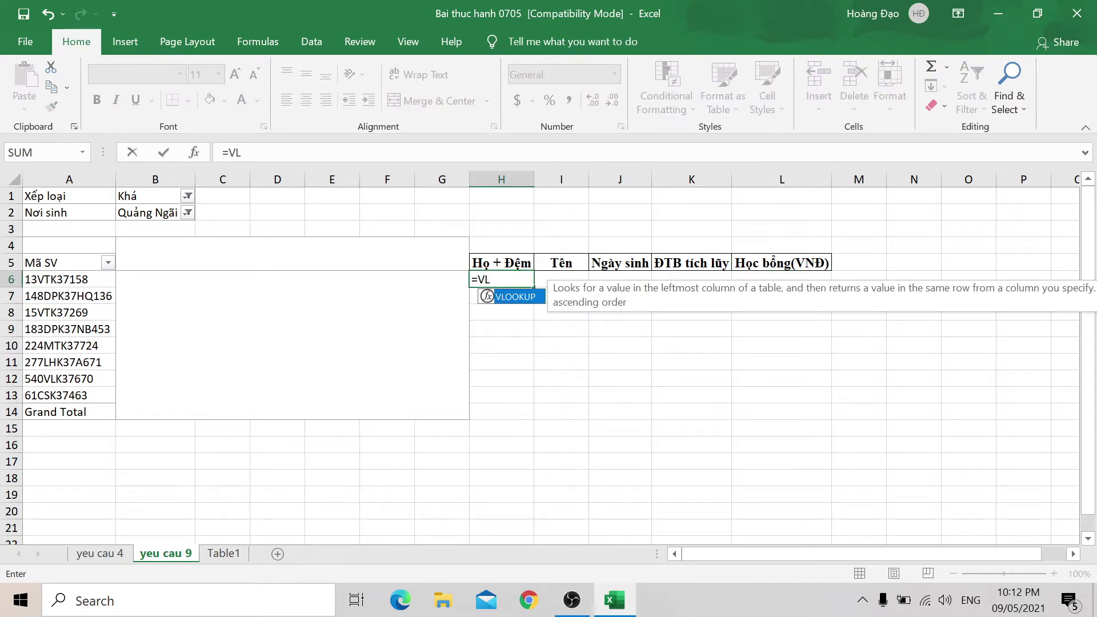
pyautogui.doubleClick(487, 296)
pyautogui.click(63, 283)
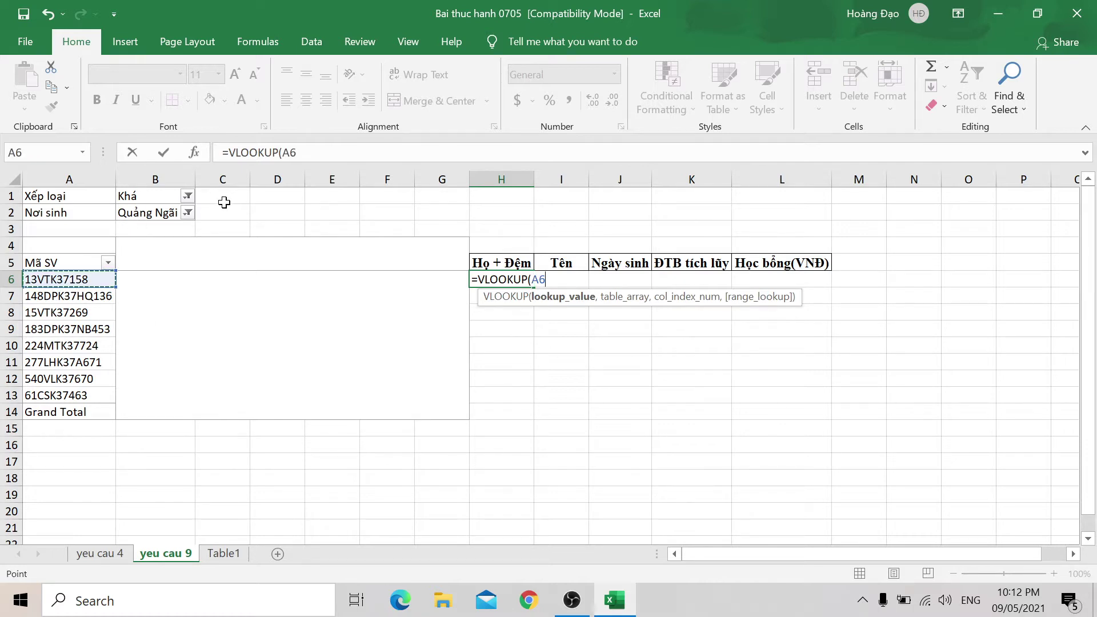
pyautogui.press('BackSpace')
pyautogui.press('BackSpace')
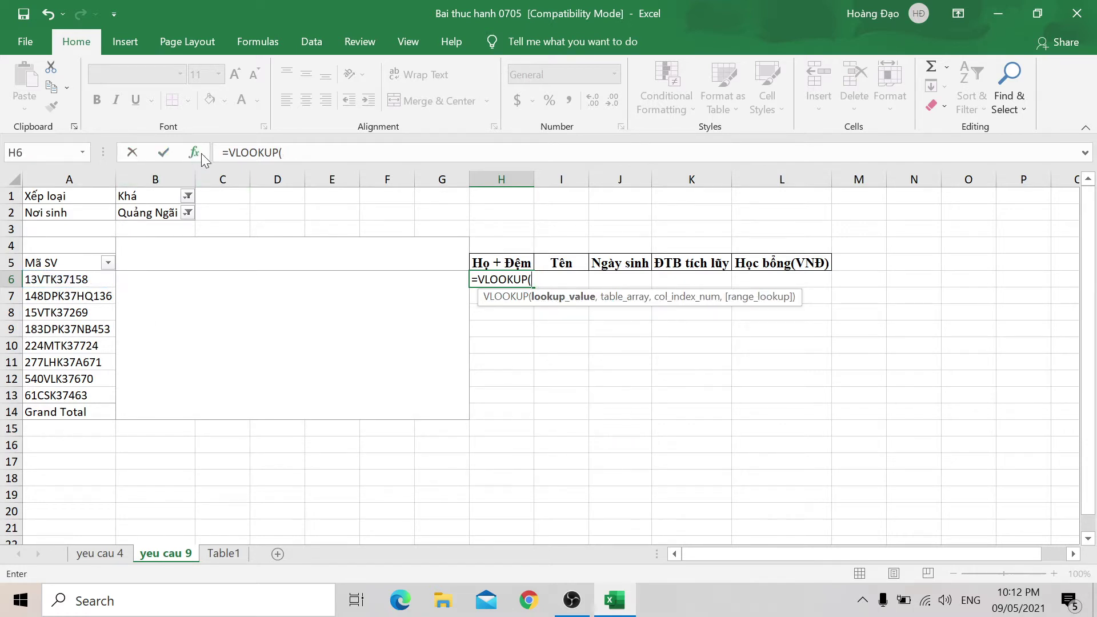
pyautogui.click(194, 152)
pyautogui.moveTo(265, 58); pyautogui.dragTo(425, 34)
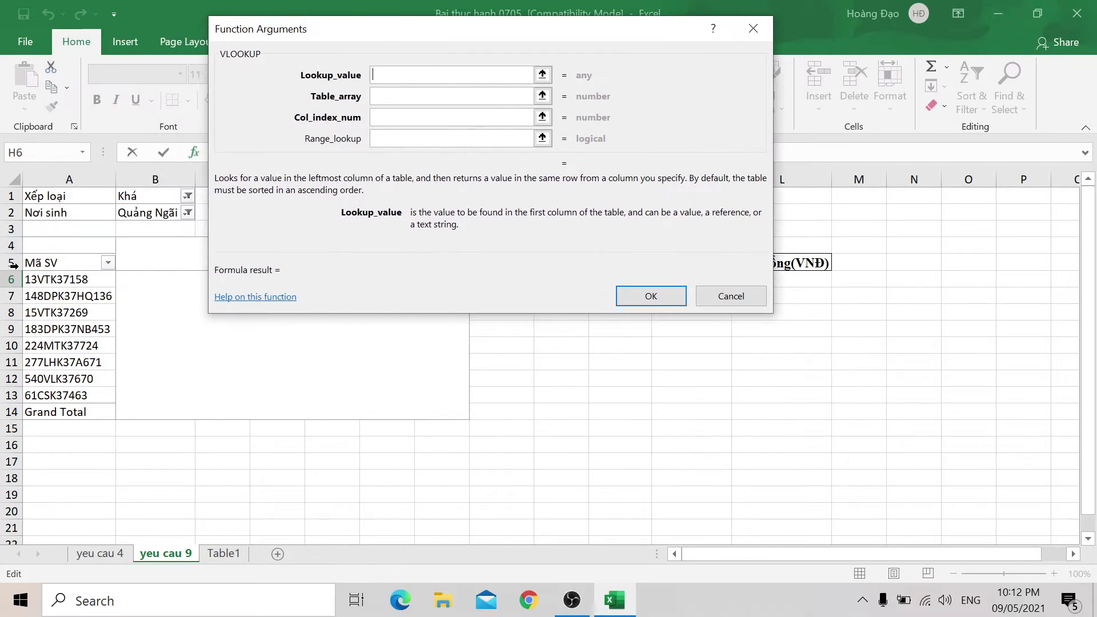
pyautogui.click(53, 279)
pyautogui.press('Tab')
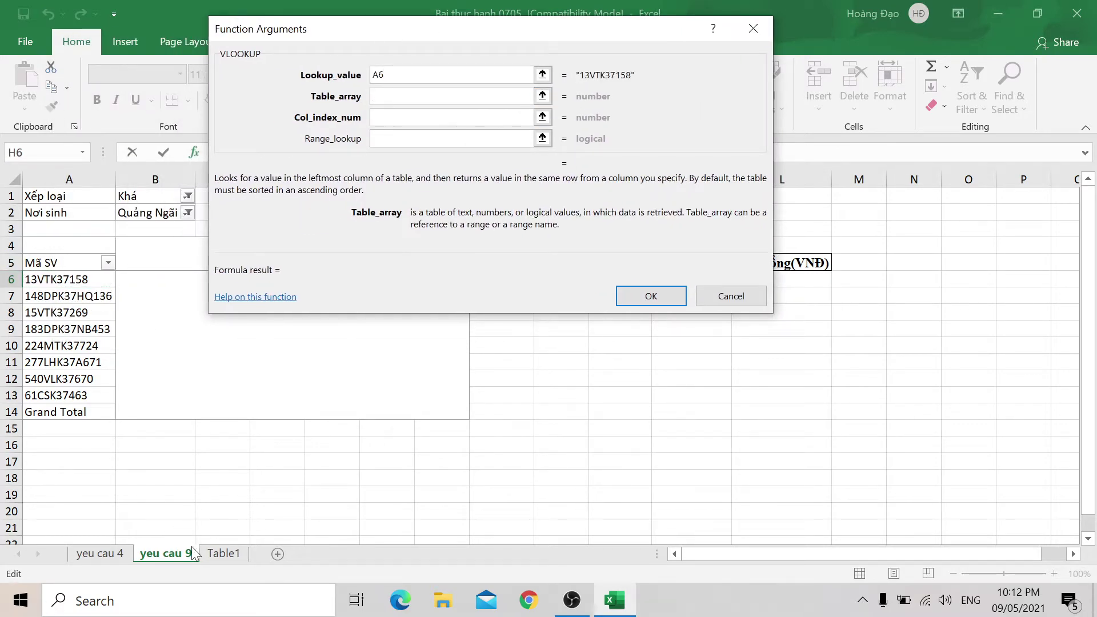
# Step: Finish the lookup with table Table1!$B$2:$C$550, column 2 and exact match 0
pyautogui.click(213, 552)
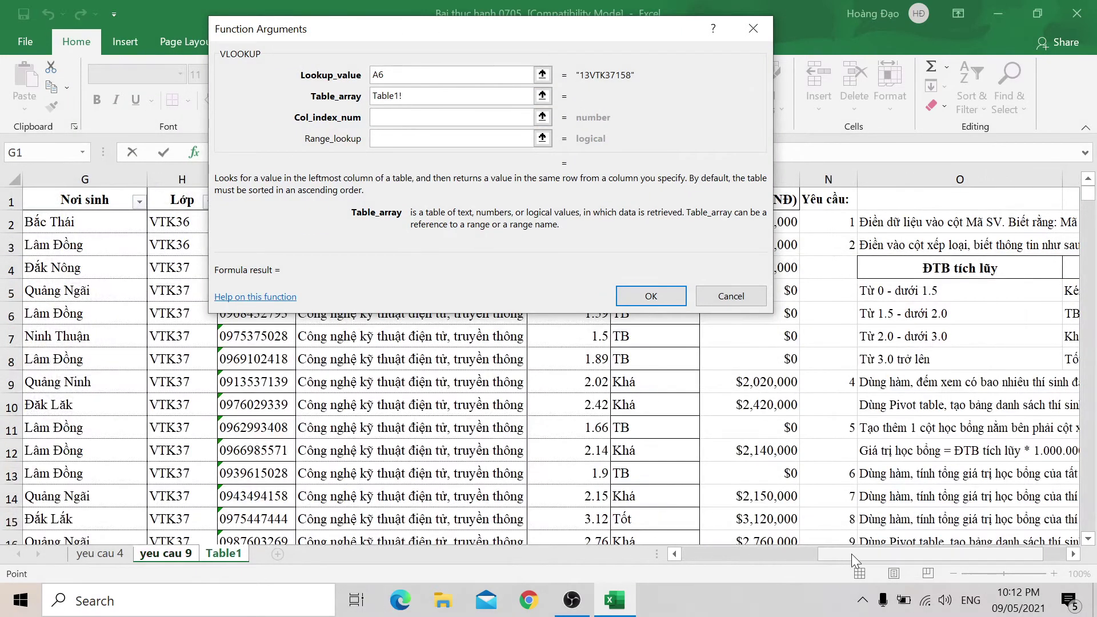
pyautogui.moveTo(852, 554); pyautogui.dragTo(650, 553)
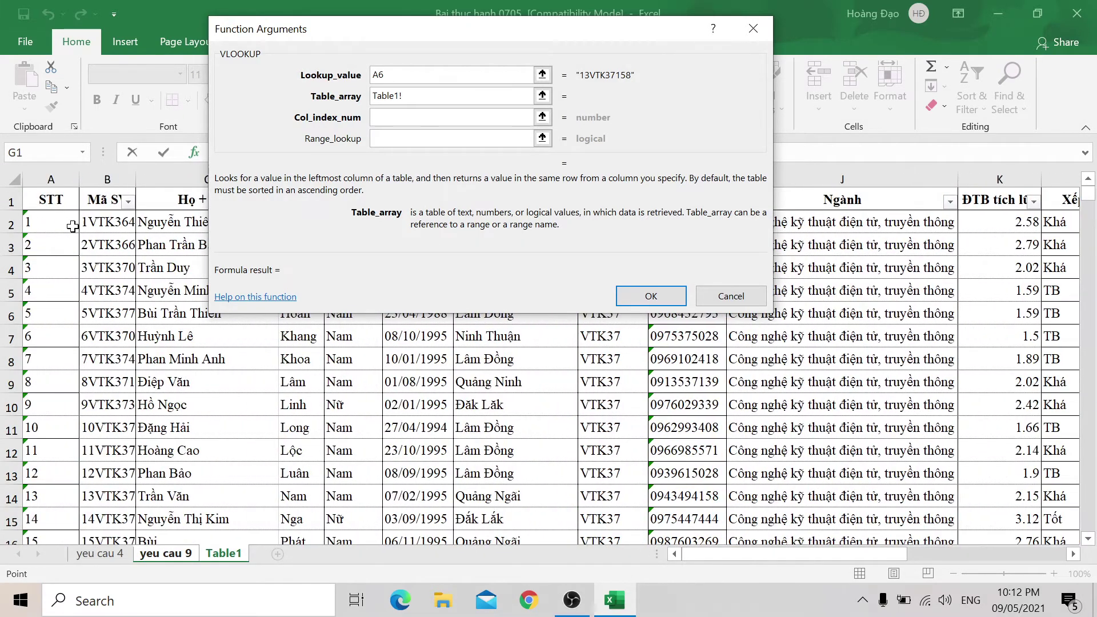
pyautogui.click(97, 224)
pyautogui.moveTo(97, 225); pyautogui.dragTo(99, 230)
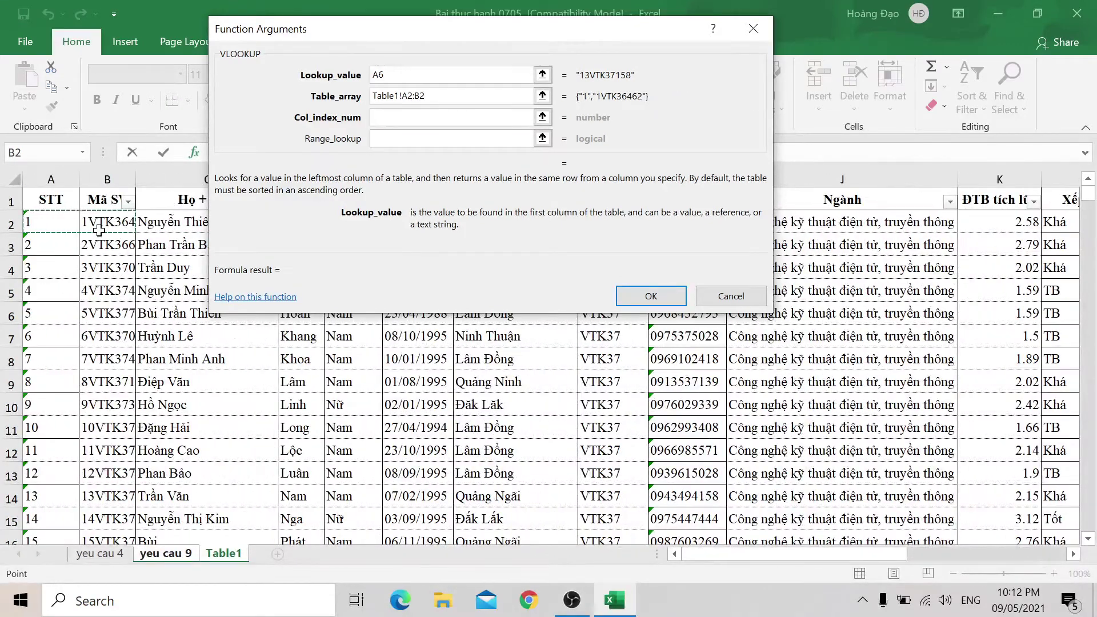
pyautogui.press('Right')
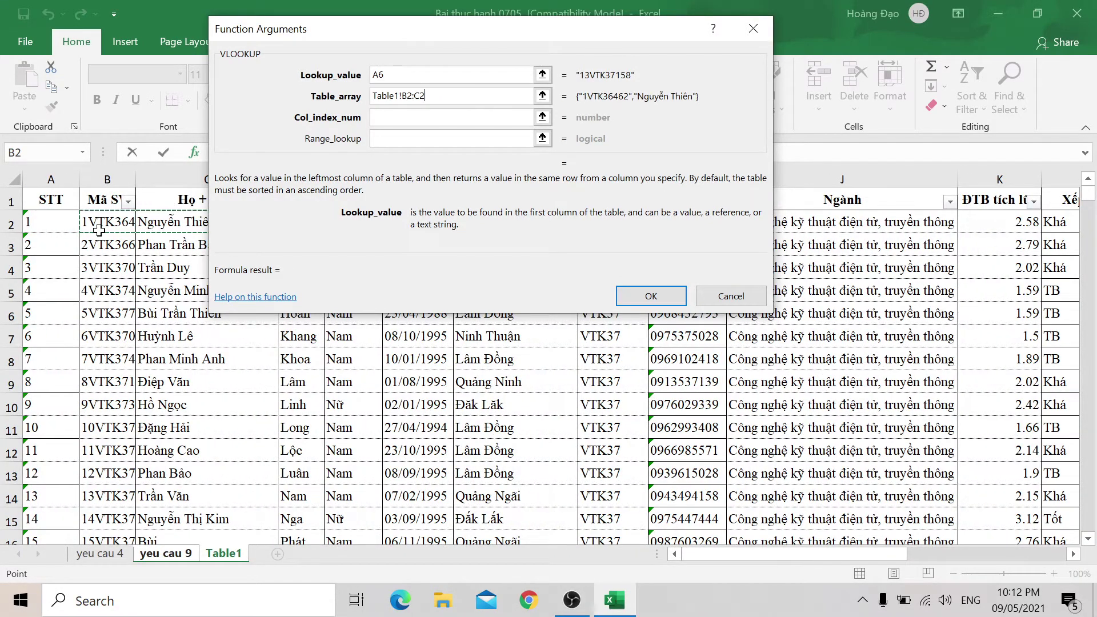
pyautogui.hotkey('ctrl', 'shift', 'Down')
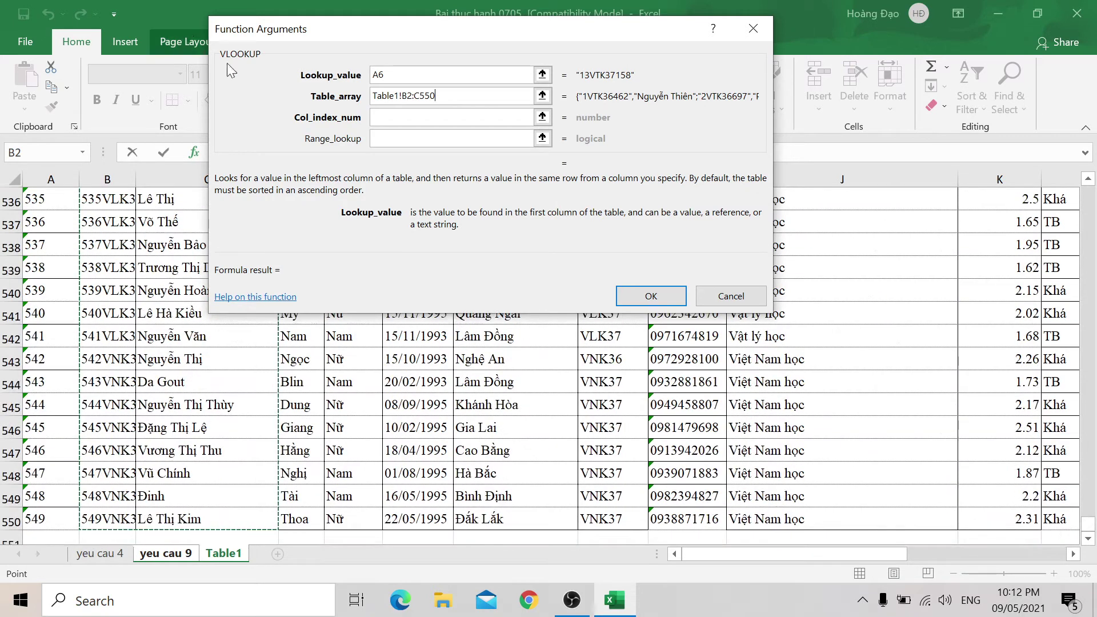
pyautogui.click(309, 98)
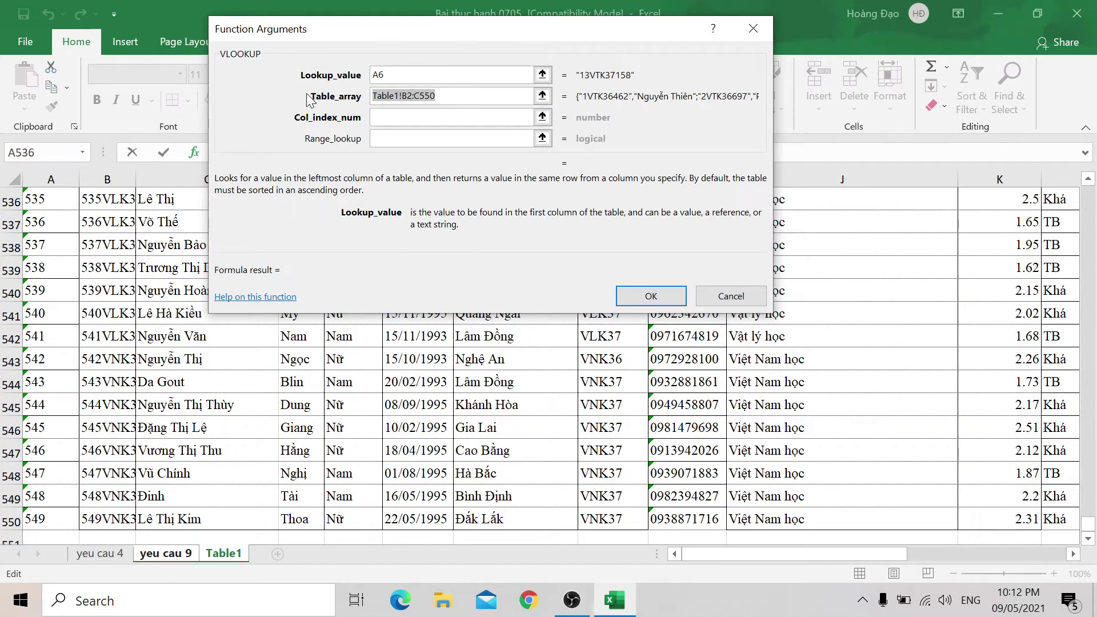
pyautogui.press('F4')
pyautogui.press('Tab')
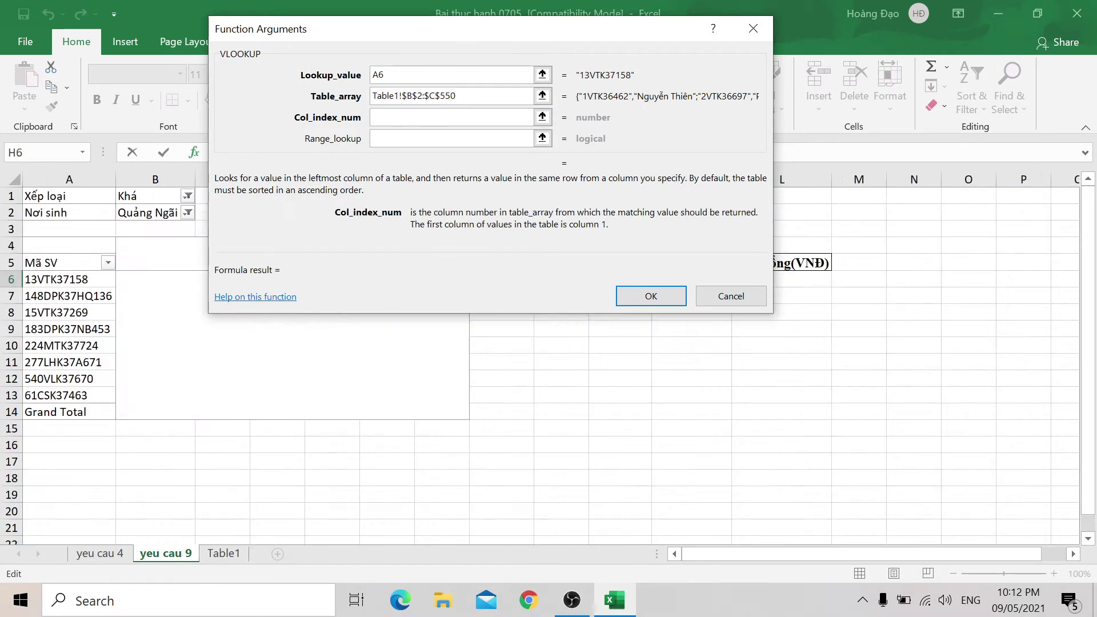
pyautogui.write('2')
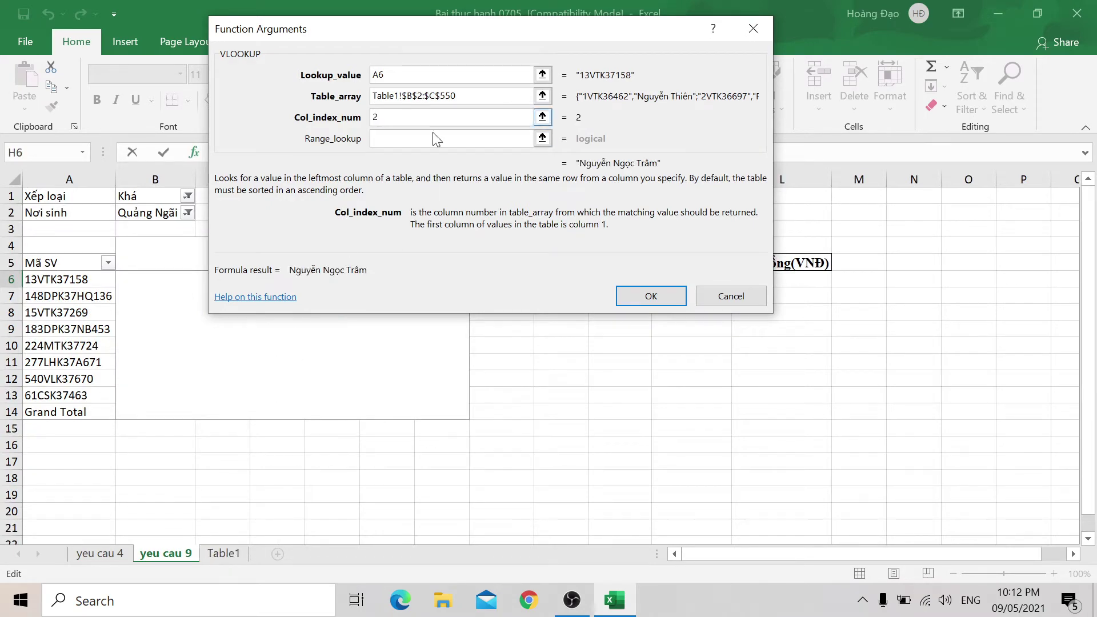
pyautogui.write(',0')
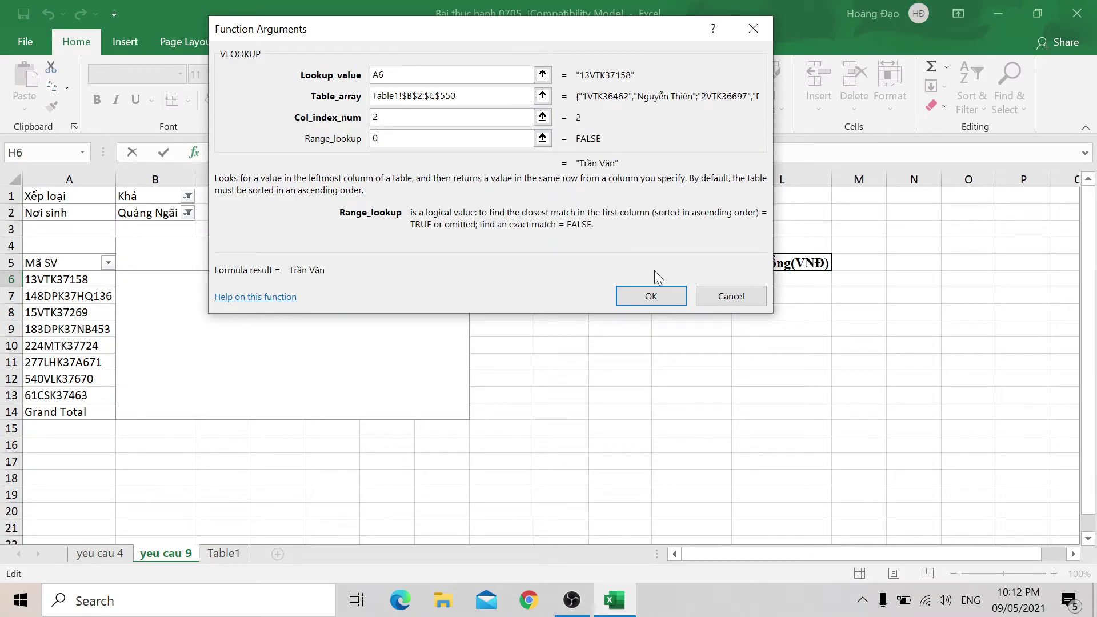
pyautogui.click(637, 295)
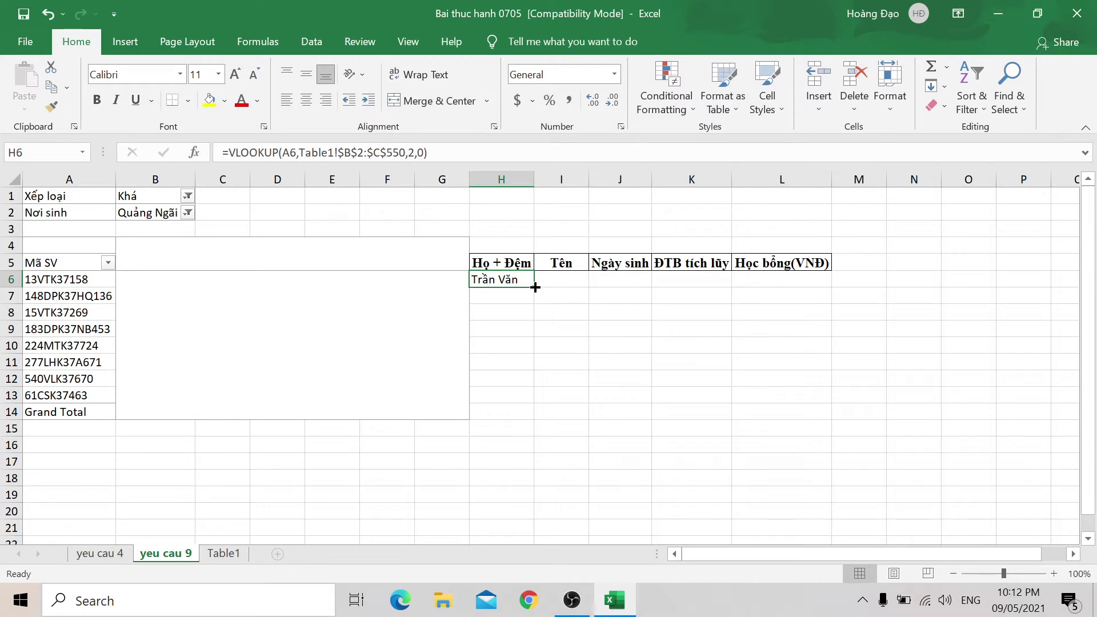
# Step: Fill the surname formula down to H13 and widen column H to fit
pyautogui.moveTo(532, 290)
pyautogui.mouseDown()
pyautogui.moveTo(511, 414)
pyautogui.moveTo(512, 397)
pyautogui.mouseUp()
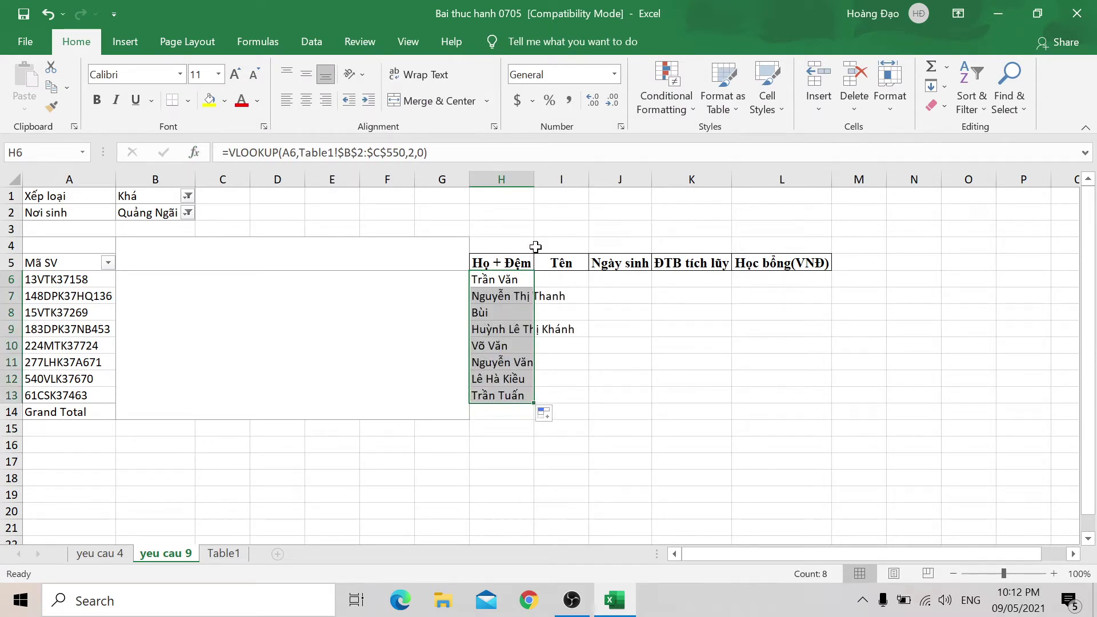
pyautogui.doubleClick(535, 179)
pyautogui.click(608, 276)
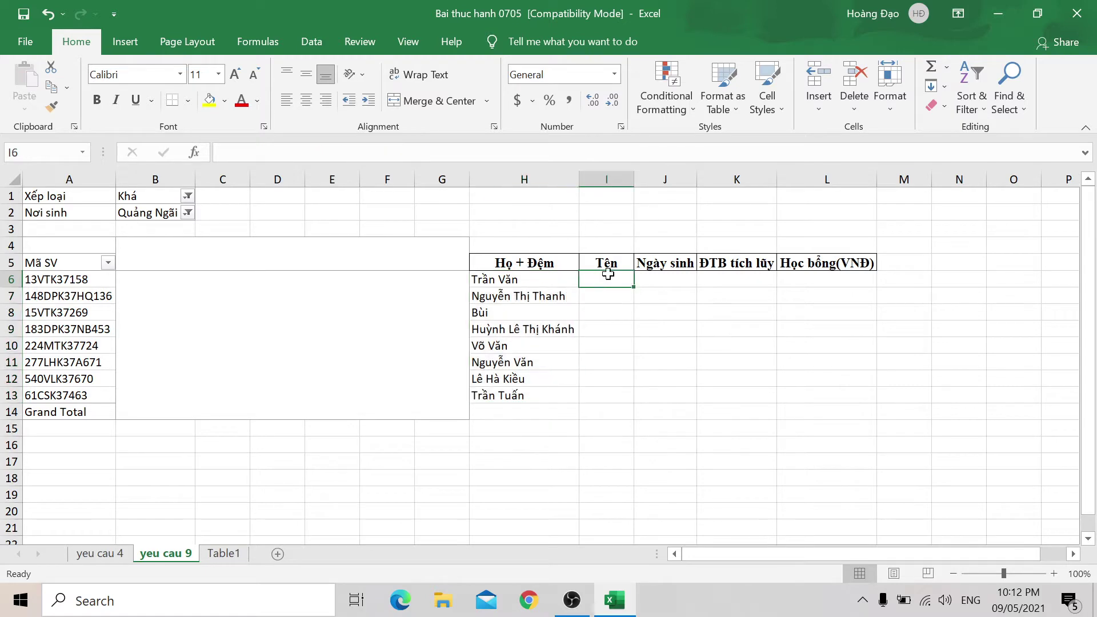
# Step: Begin a VLOOKUP in I6 on A6, selecting Table1 columns B to D as its table
pyautogui.click(212, 552)
pyautogui.click(166, 554)
pyautogui.write('=')
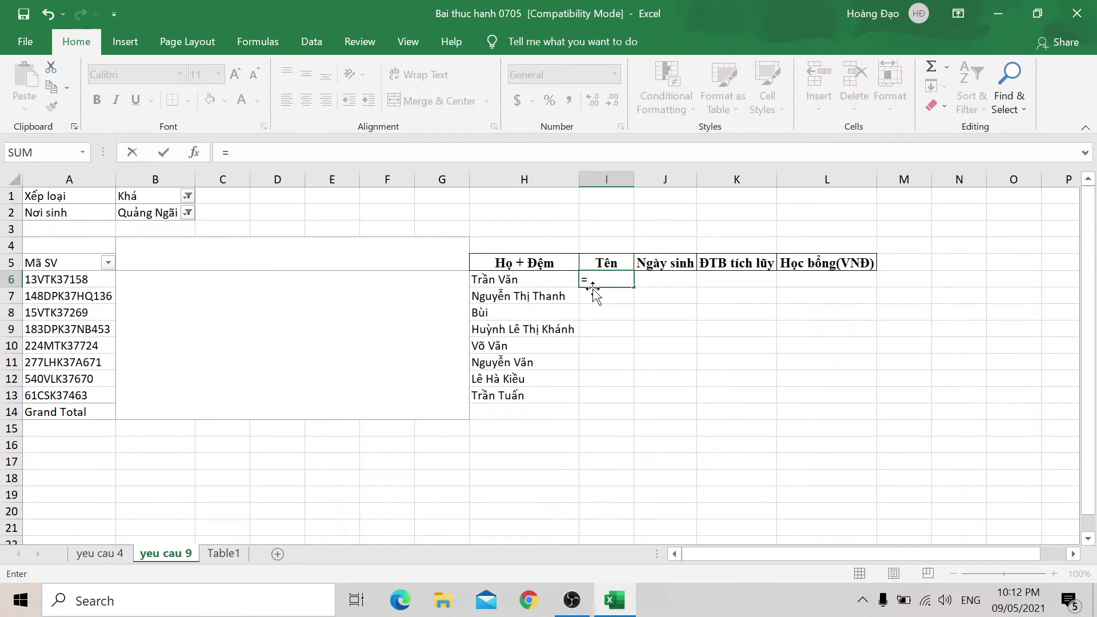
pyautogui.write('VL')
pyautogui.doubleClick(623, 297)
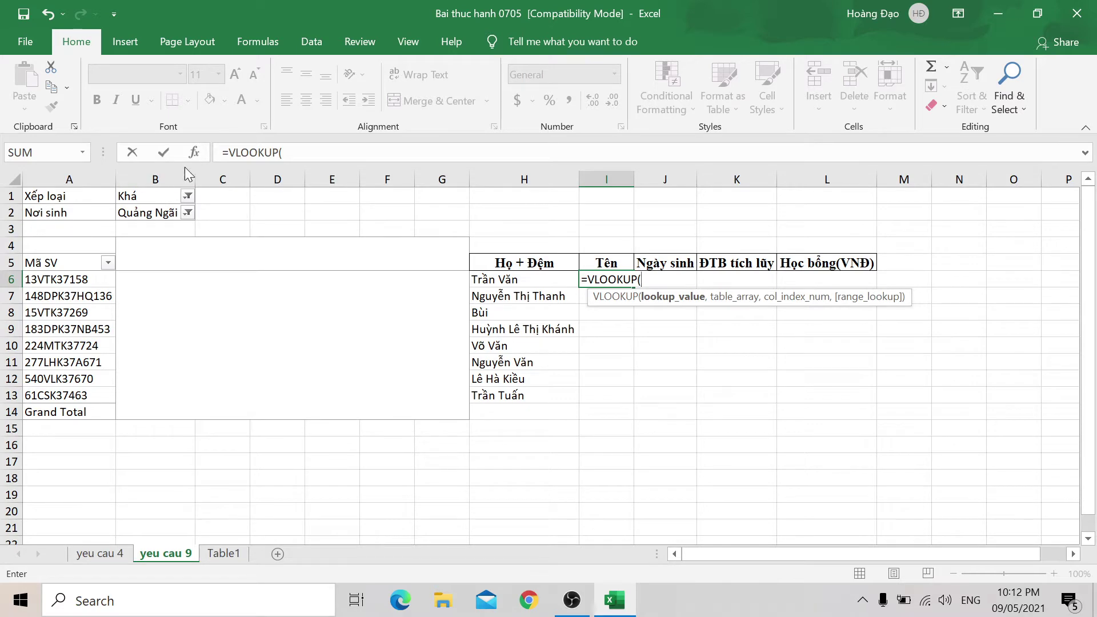
pyautogui.click(194, 152)
pyautogui.click(64, 281)
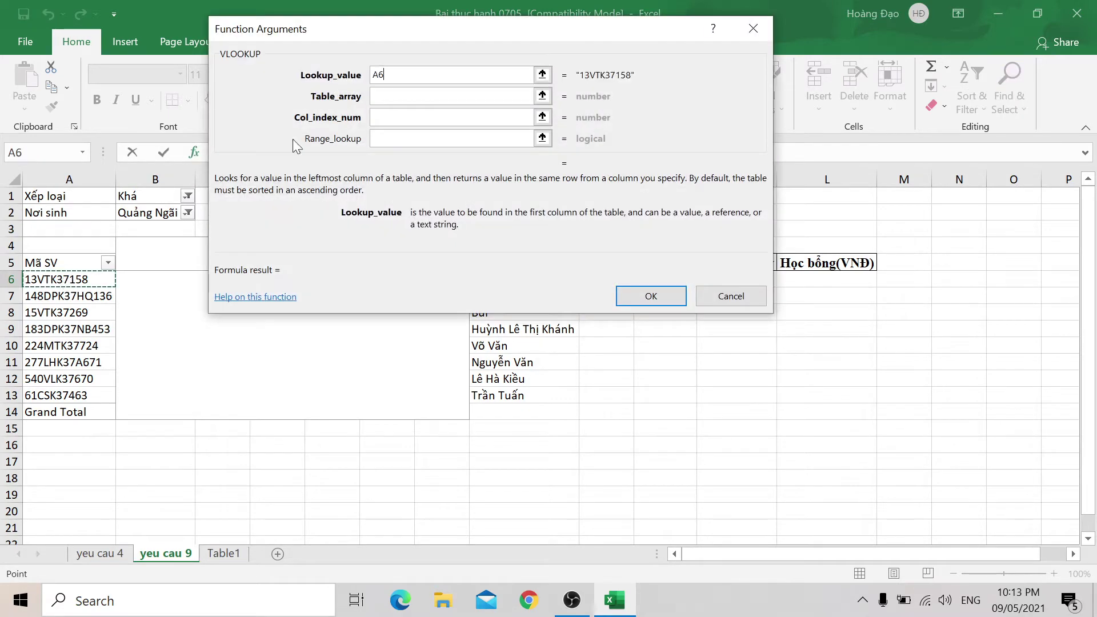
pyautogui.click(392, 95)
pyautogui.click(212, 553)
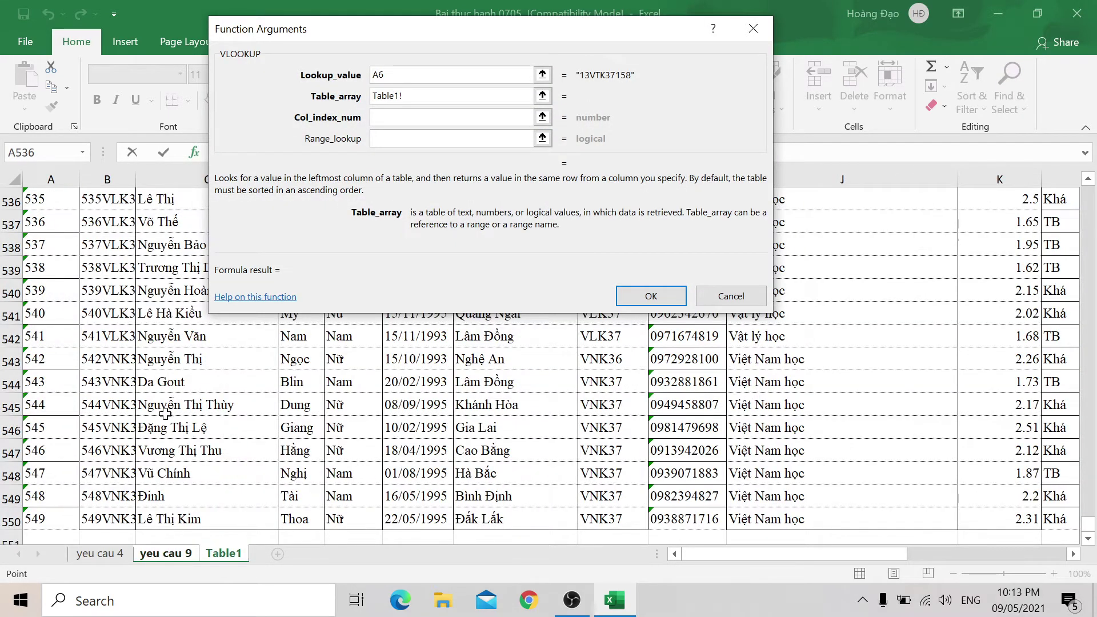
pyautogui.scroll(9, 166, 411)
pyautogui.scroll(-6, 108, 477)
pyautogui.scroll(-6, 111, 449)
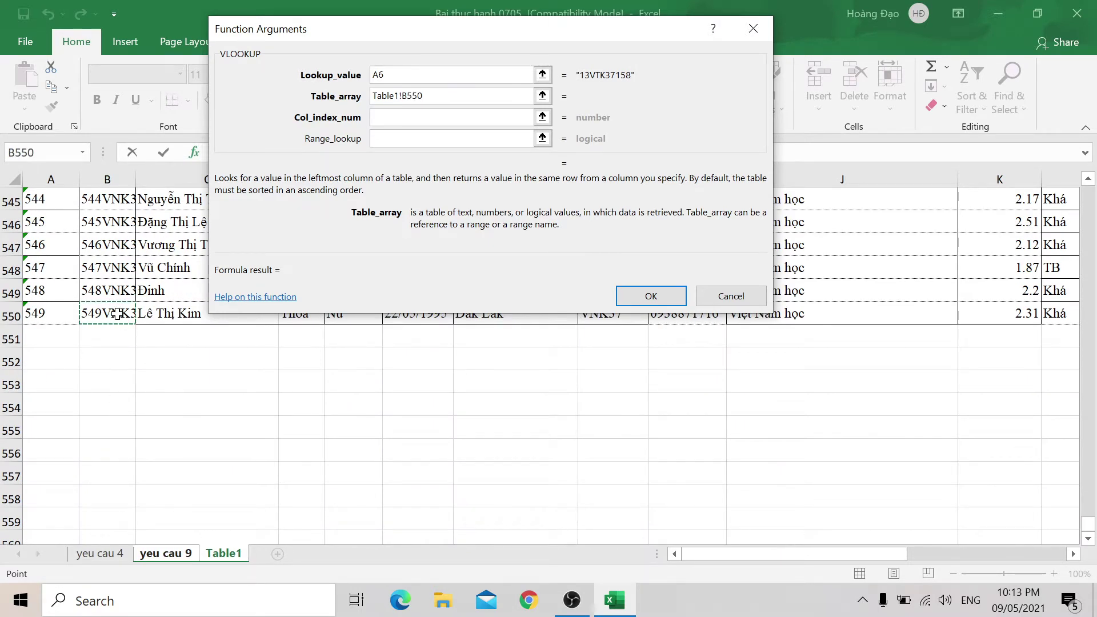
pyautogui.hotkey('shift', 'Right')
pyautogui.hotkey('shift', 'Right')
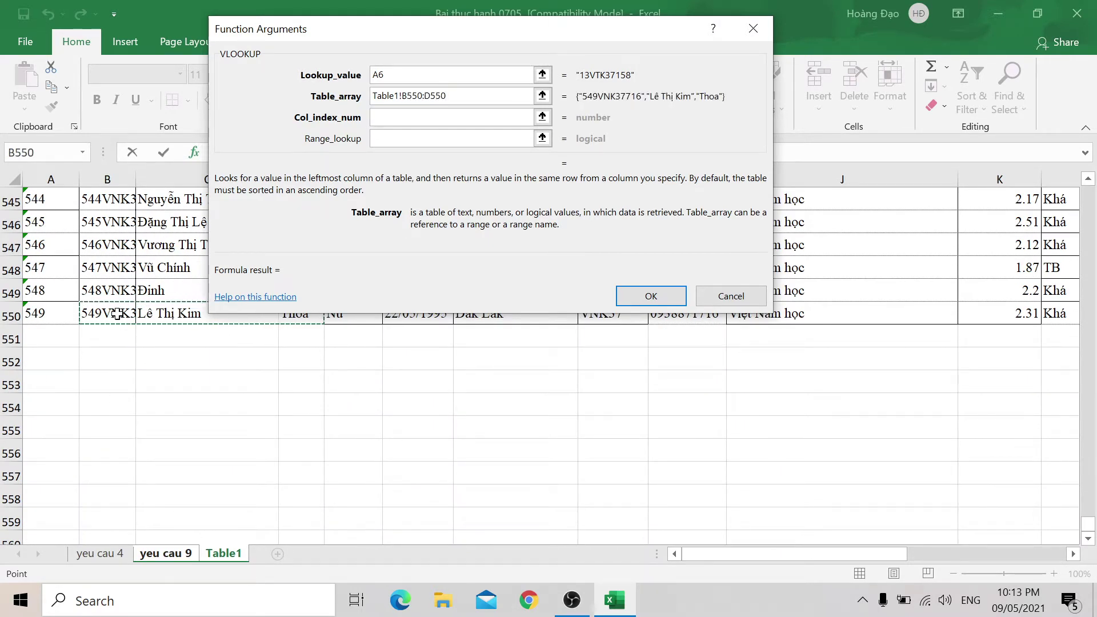
pyautogui.hotkey('ctrl', 'shift', 'Up')
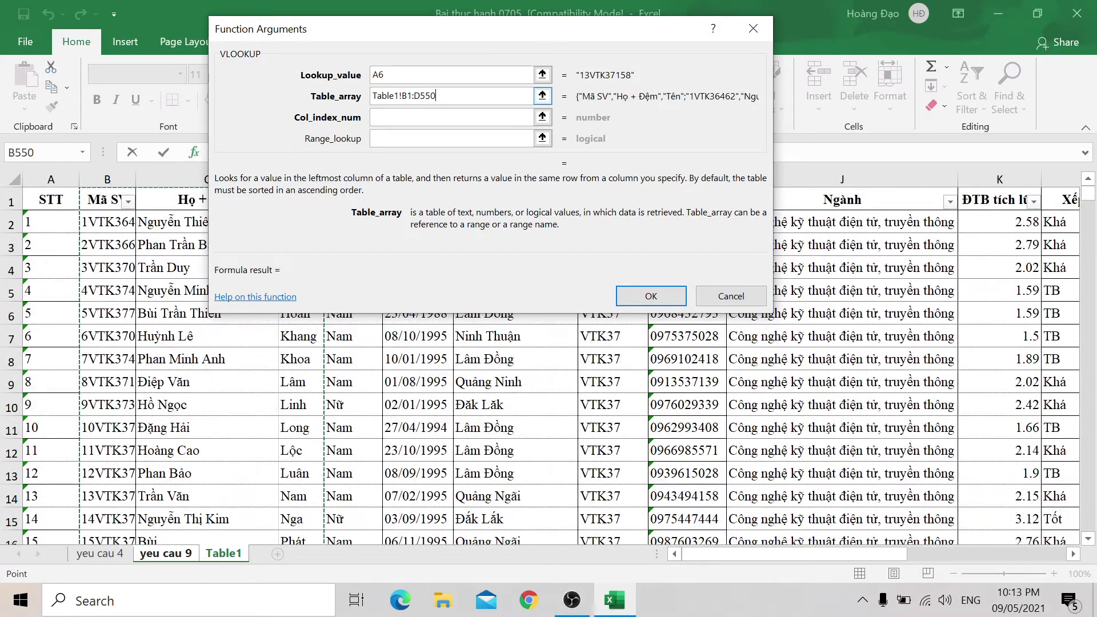
# Step: Lock the table as $B$1:$D$550, use column 3 with exact match, and fill down to I13
pyautogui.click(400, 99)
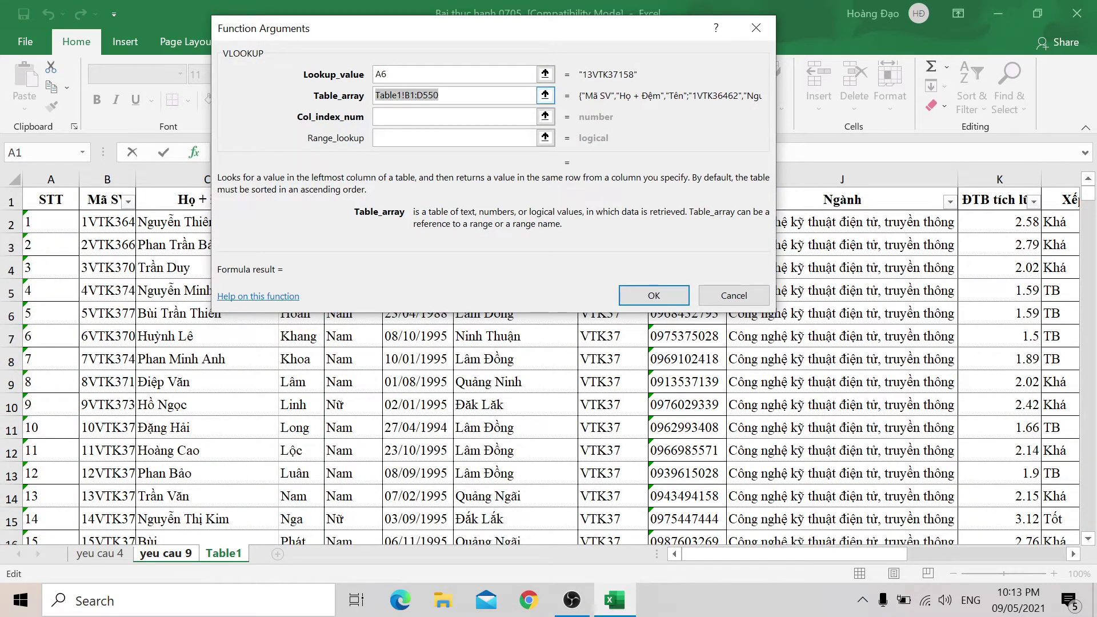
pyautogui.press('F4')
pyautogui.press('Tab')
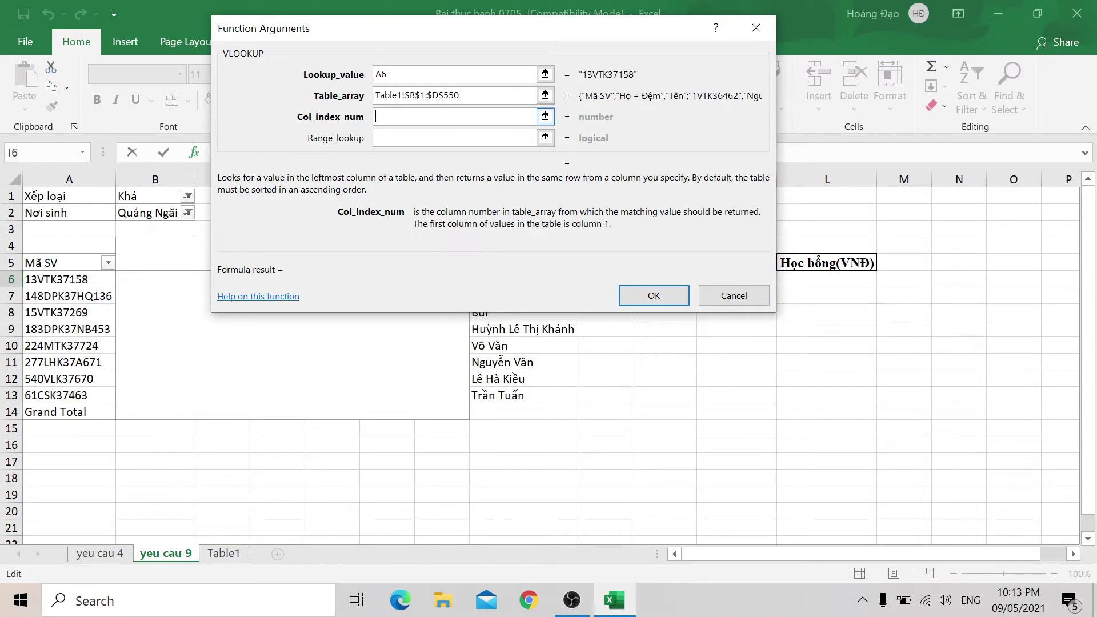
pyautogui.write('3')
pyautogui.press('Tab')
pyautogui.write('0')
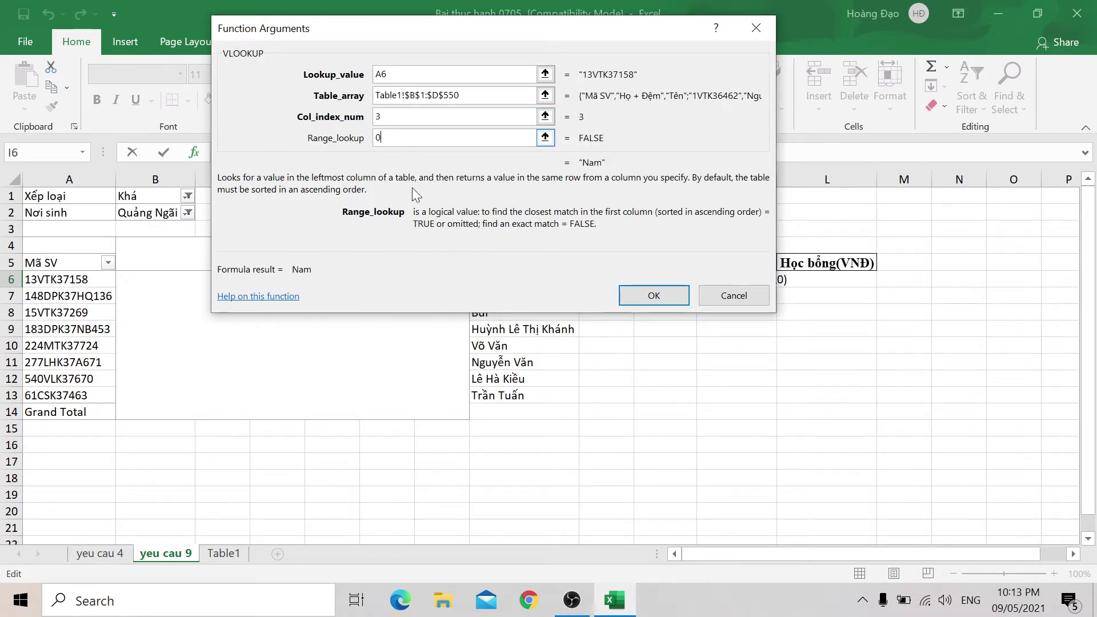
pyautogui.click(661, 293)
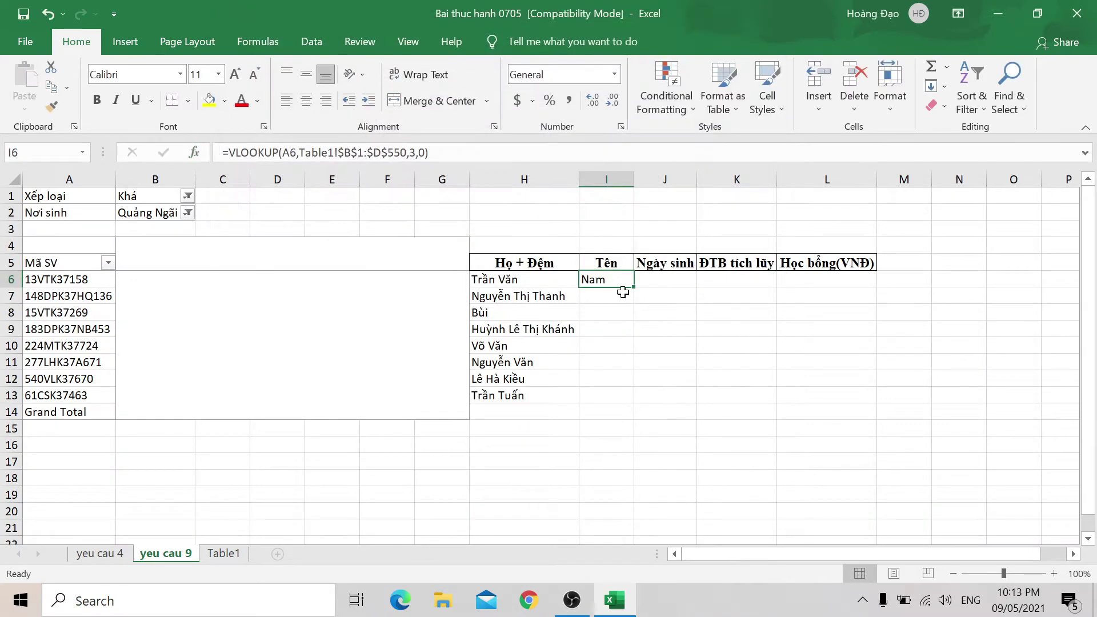
pyautogui.doubleClick(633, 287)
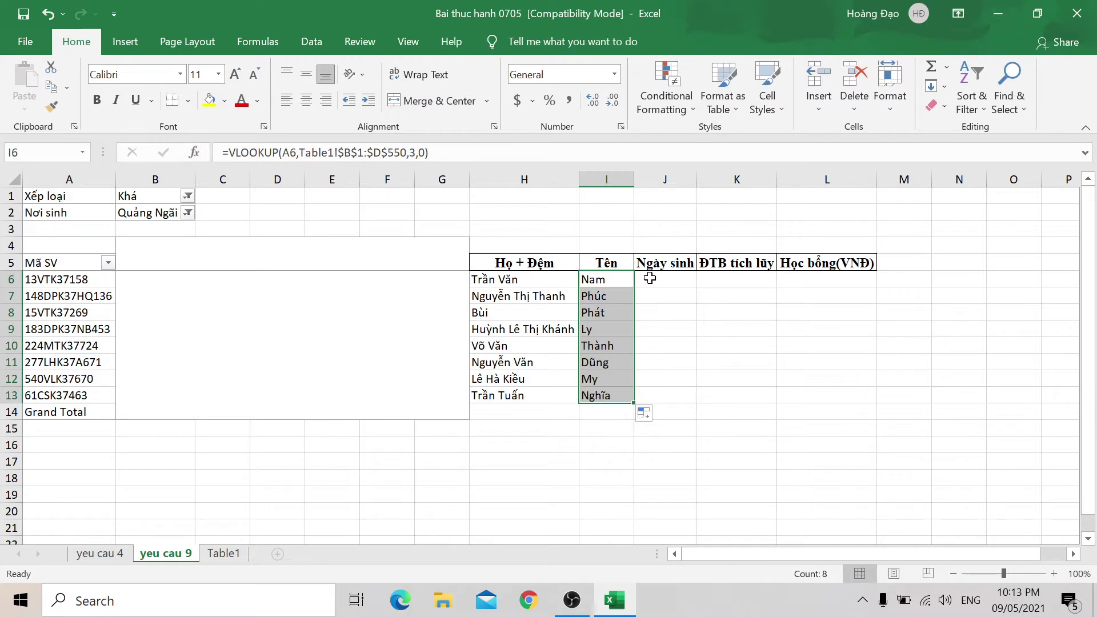
pyautogui.click(643, 276)
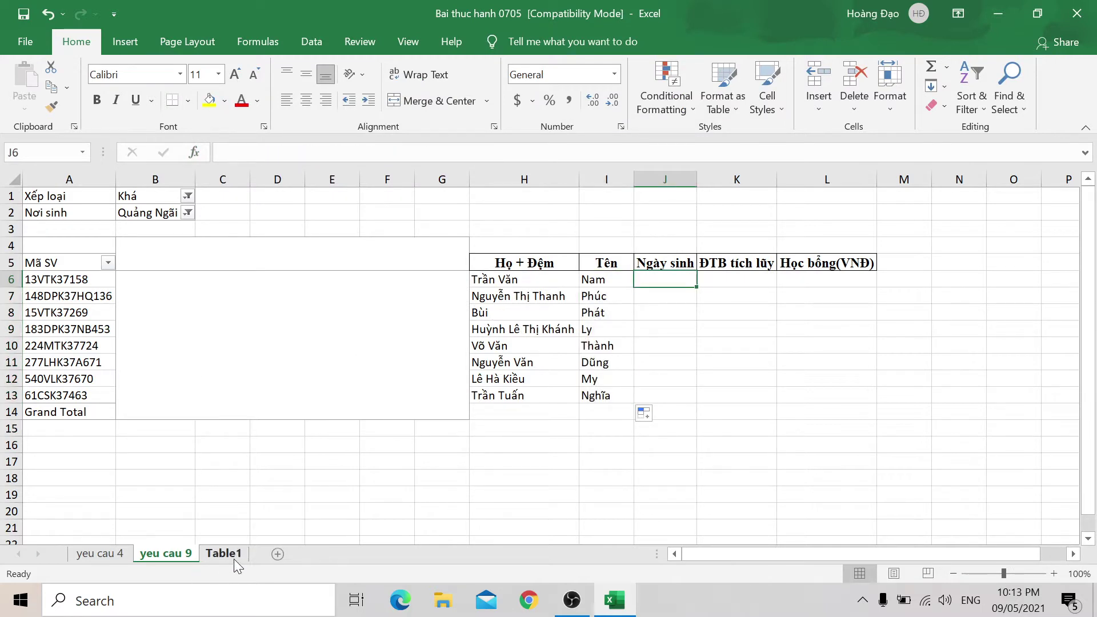
# Step: Start a VLOOKUP in J6 on A6 with a Table1 range from B2 across to column F
pyautogui.write('=V')
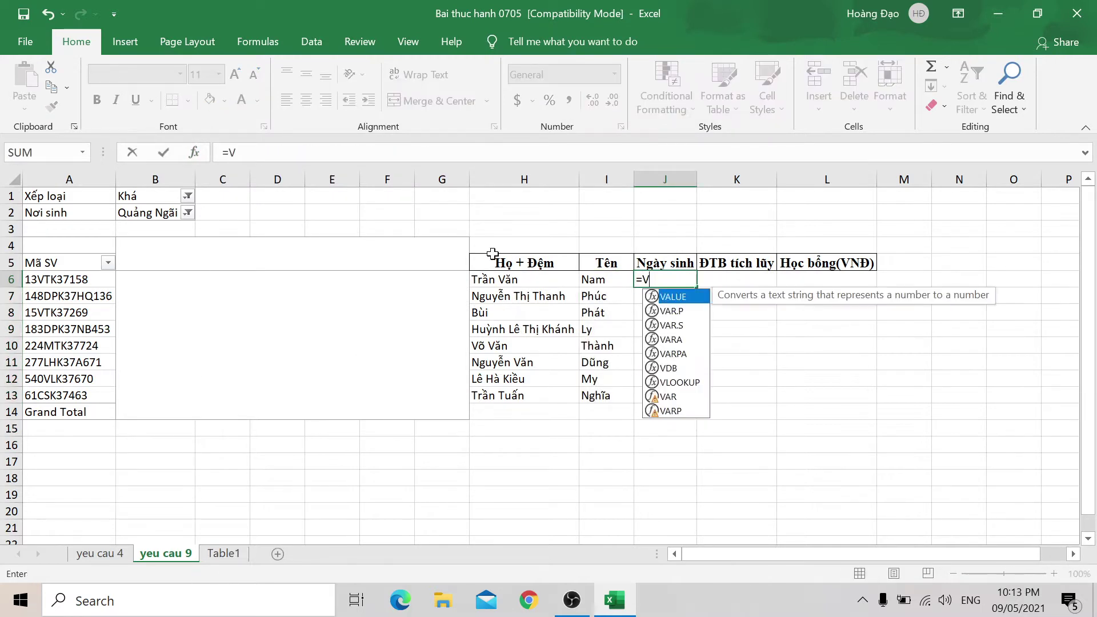
pyautogui.write('LOOk')
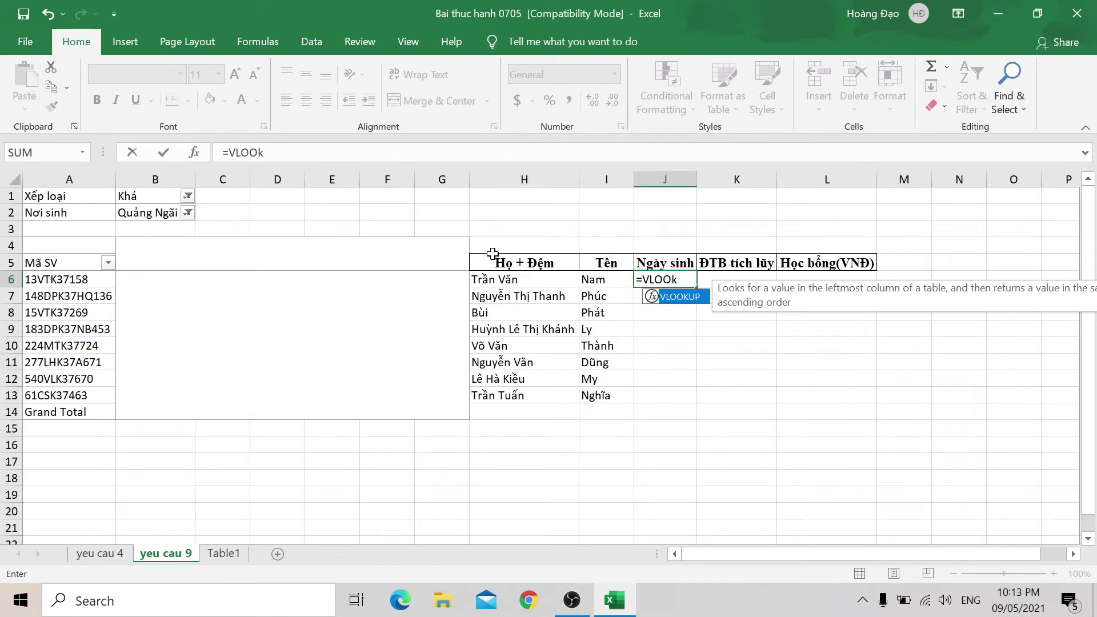
pyautogui.doubleClick(677, 297)
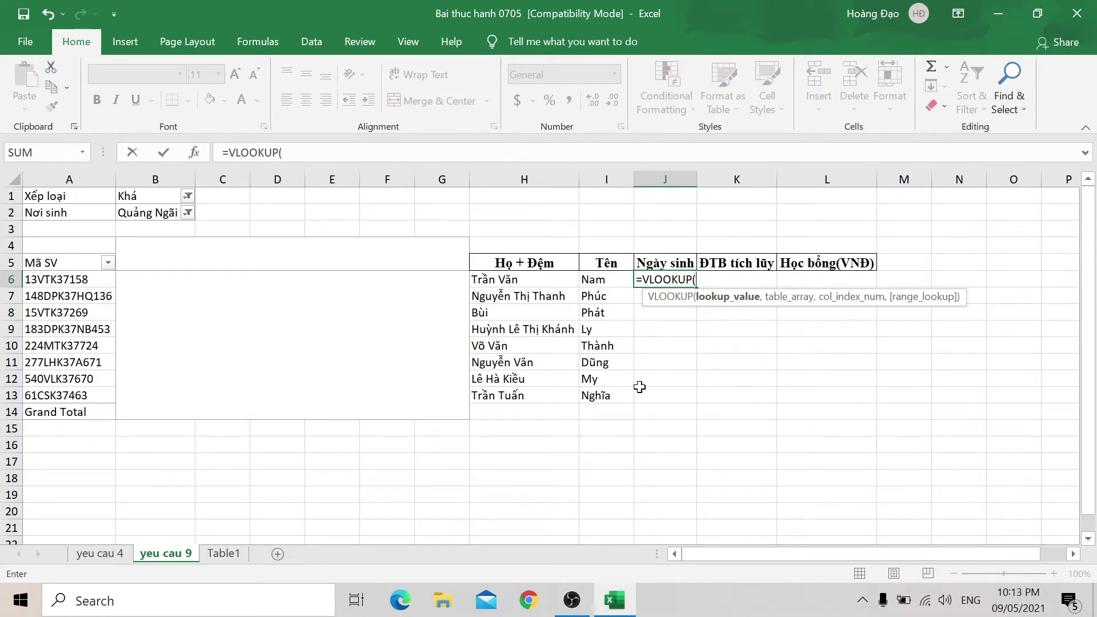
pyautogui.click(195, 152)
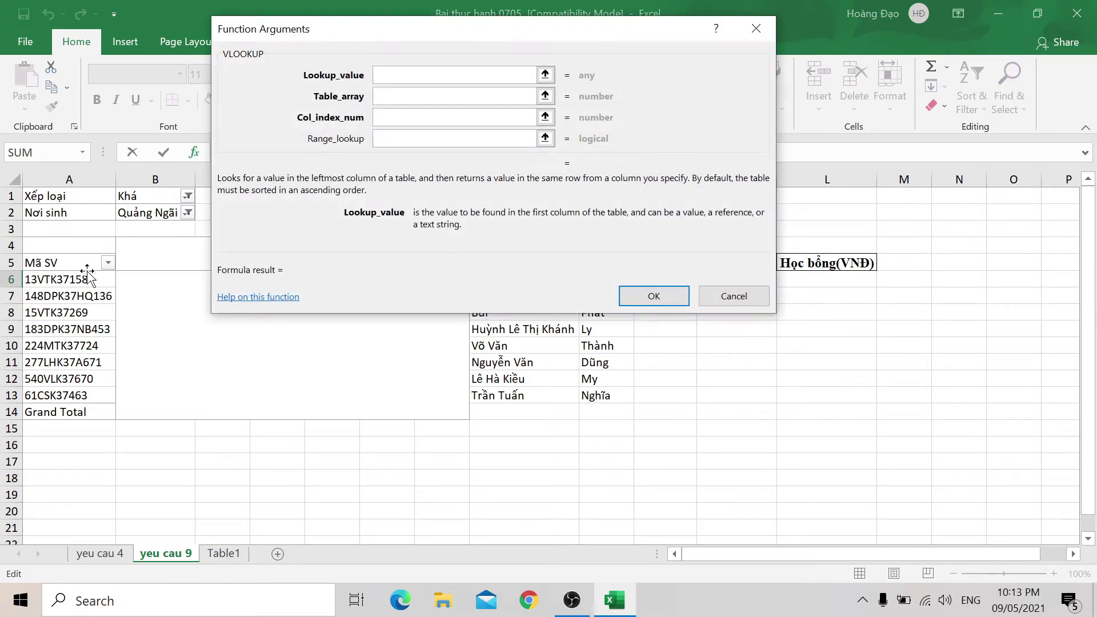
pyautogui.click(86, 279)
pyautogui.click(429, 97)
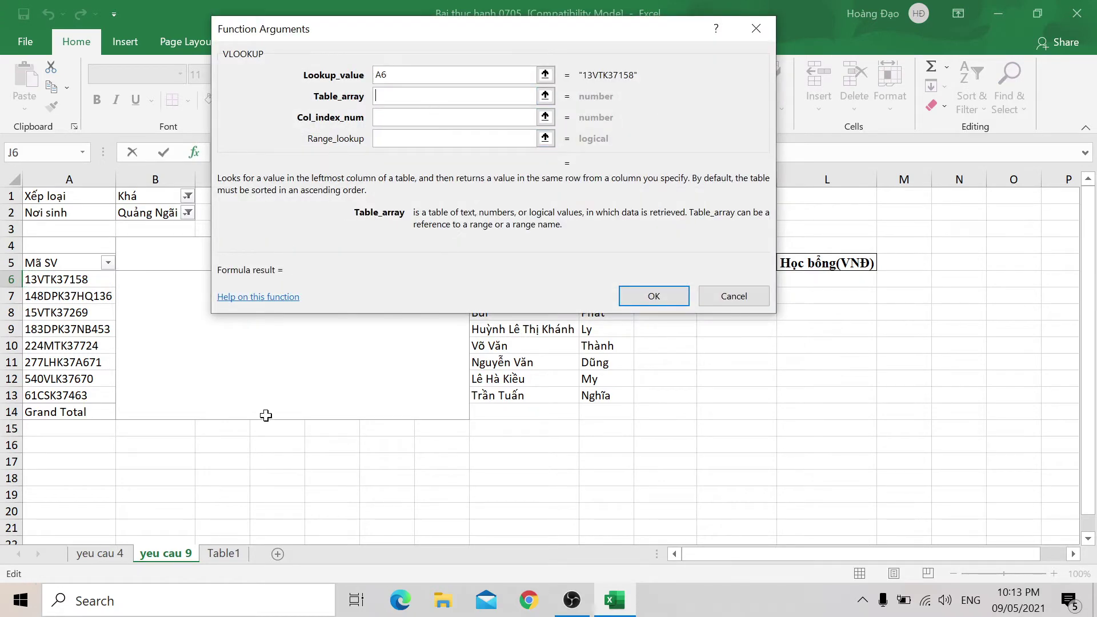
pyautogui.click(223, 553)
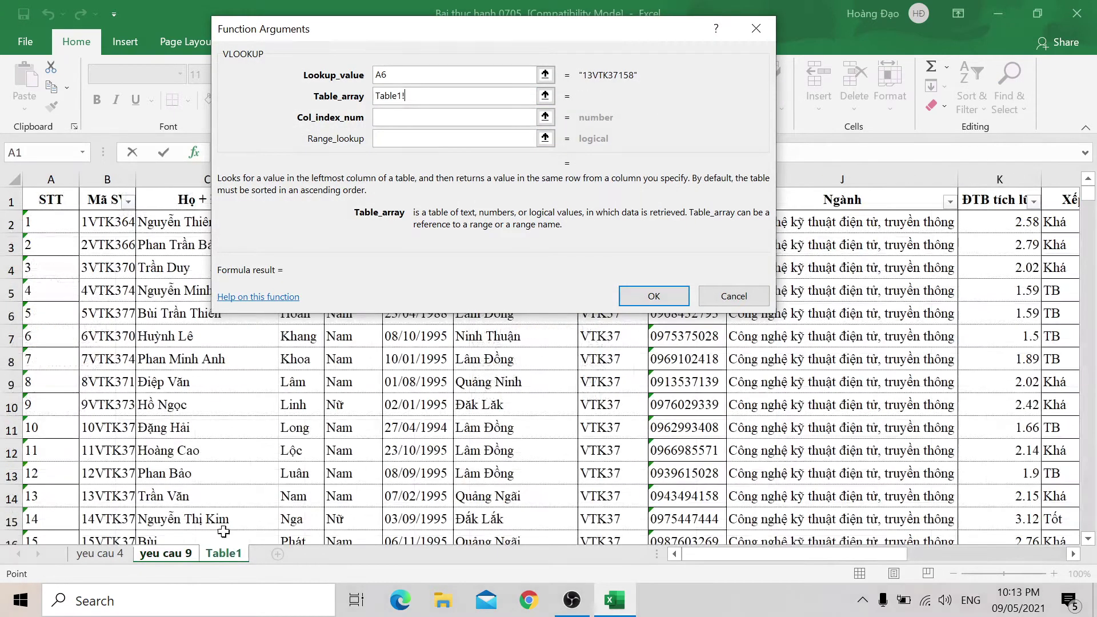
pyautogui.click(108, 222)
pyautogui.hotkey('shift', 'Right')
pyautogui.hotkey('shift', 'Right')
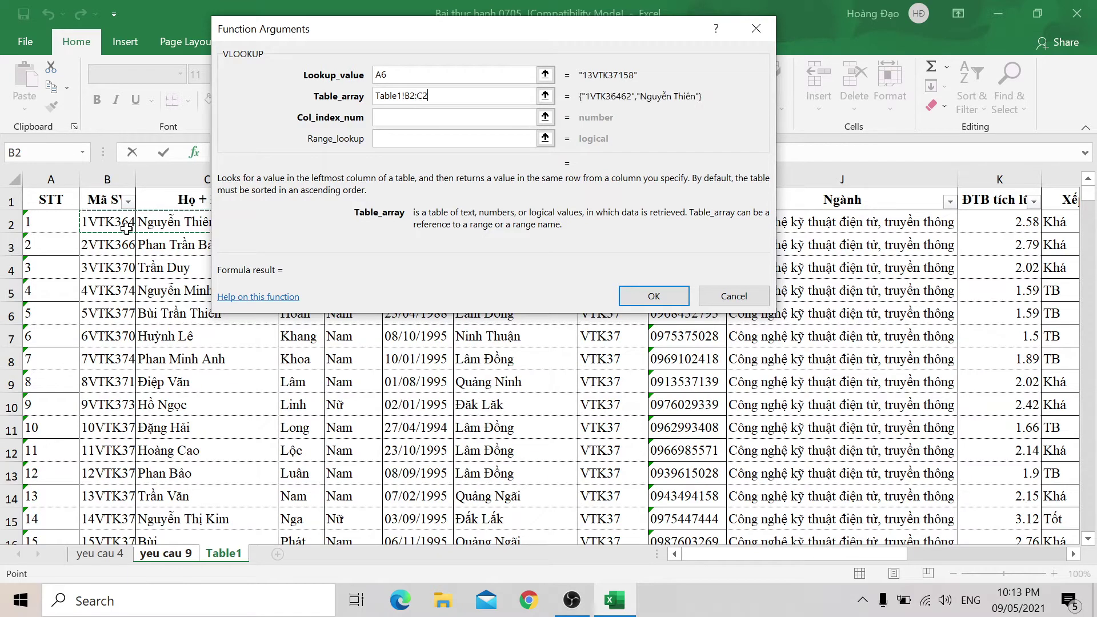
pyautogui.hotkey('shift', 'Right')
# Step: Lock the range as $B$2:$F$2 with column 5 and exact match 0, which returns #N/A
pyautogui.press('F4')
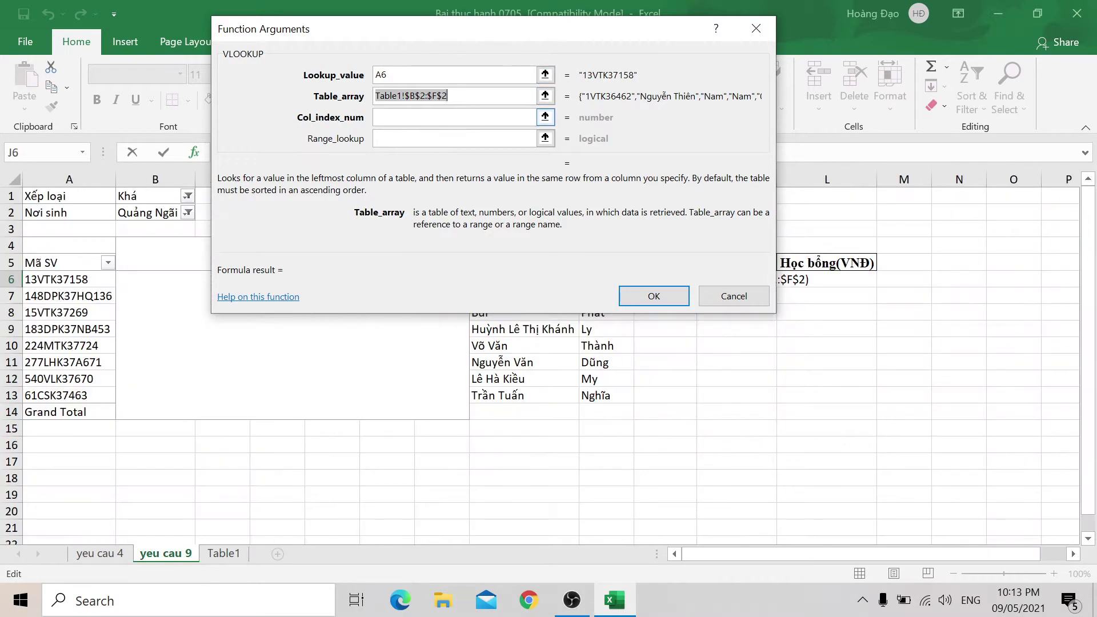
pyautogui.press('Tab')
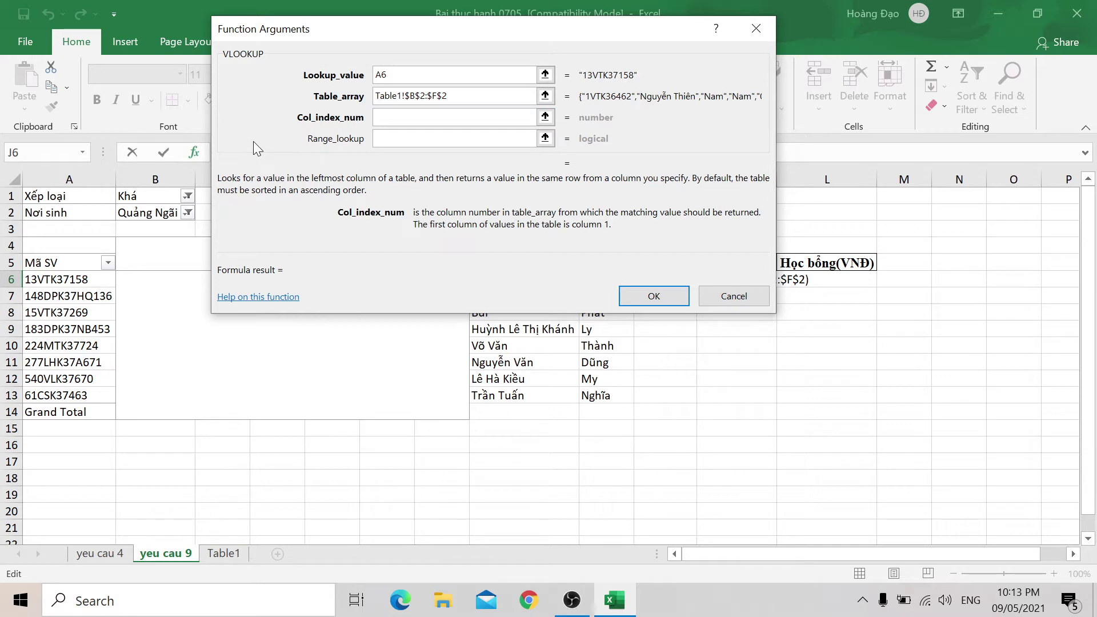
pyautogui.write('5')
pyautogui.press('Tab')
pyautogui.write('0')
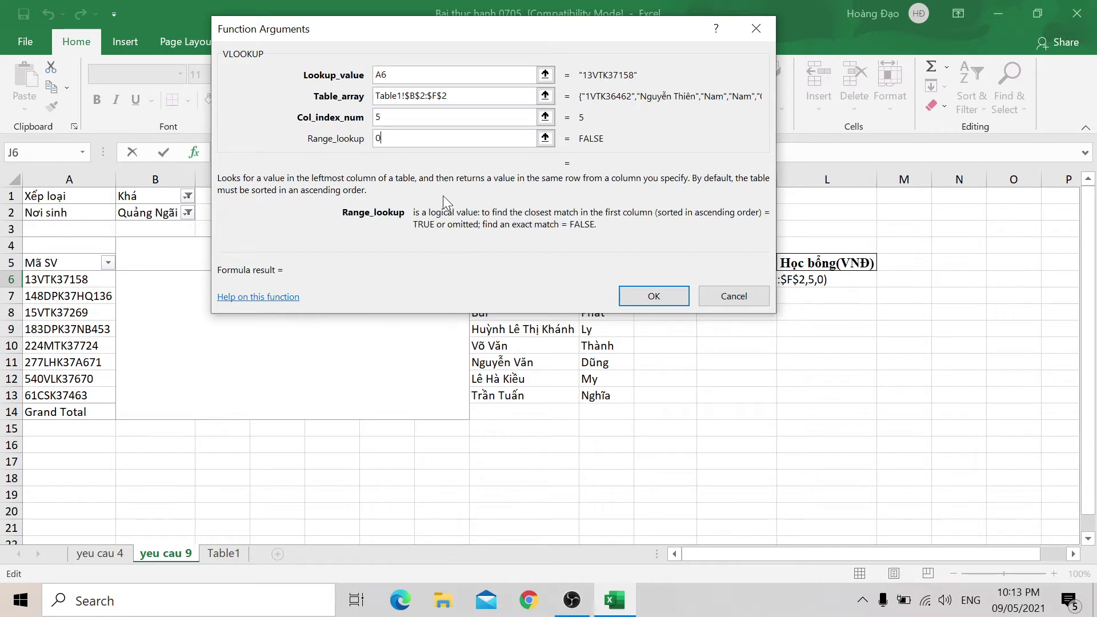
pyautogui.click(654, 296)
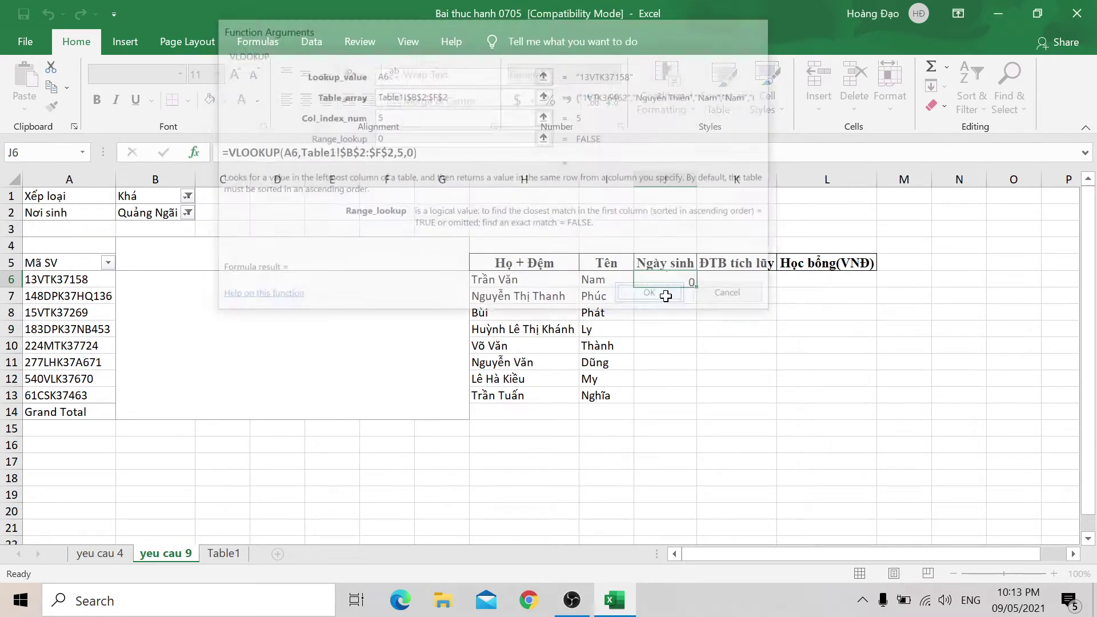
# Step: Check the Table1 data, then reopen J6's formula for editing
pyautogui.click(222, 553)
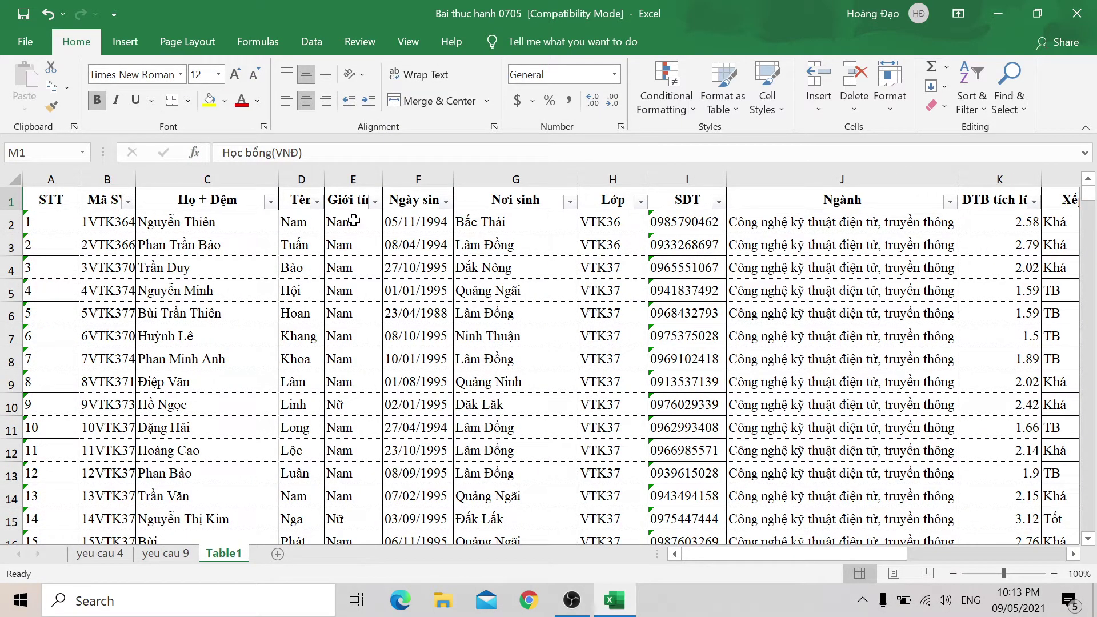
pyautogui.click(190, 558)
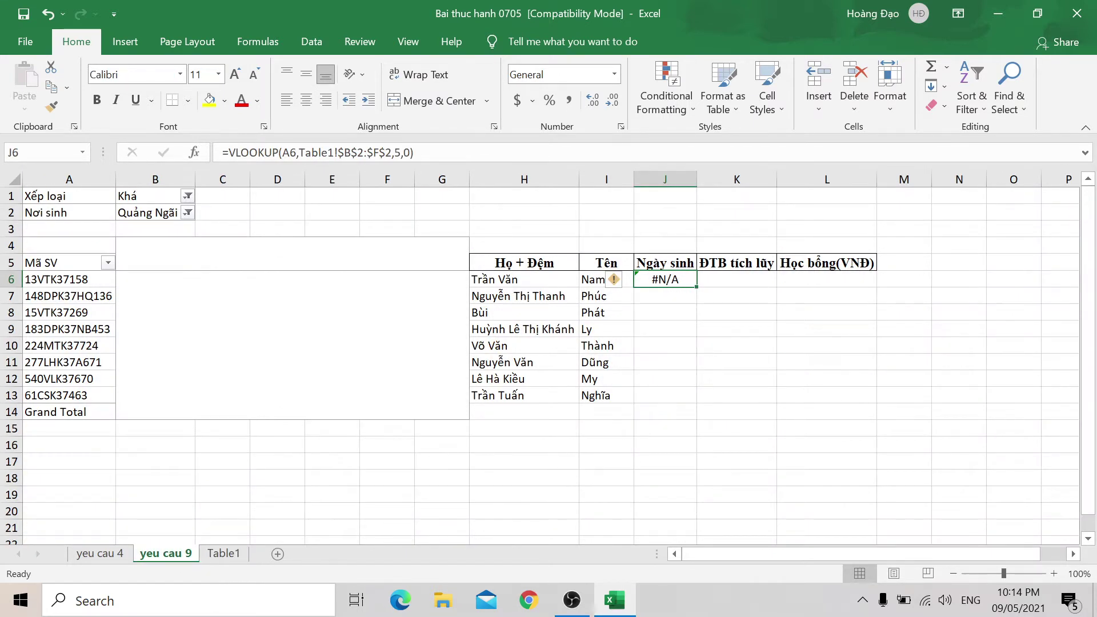
pyautogui.click(428, 152)
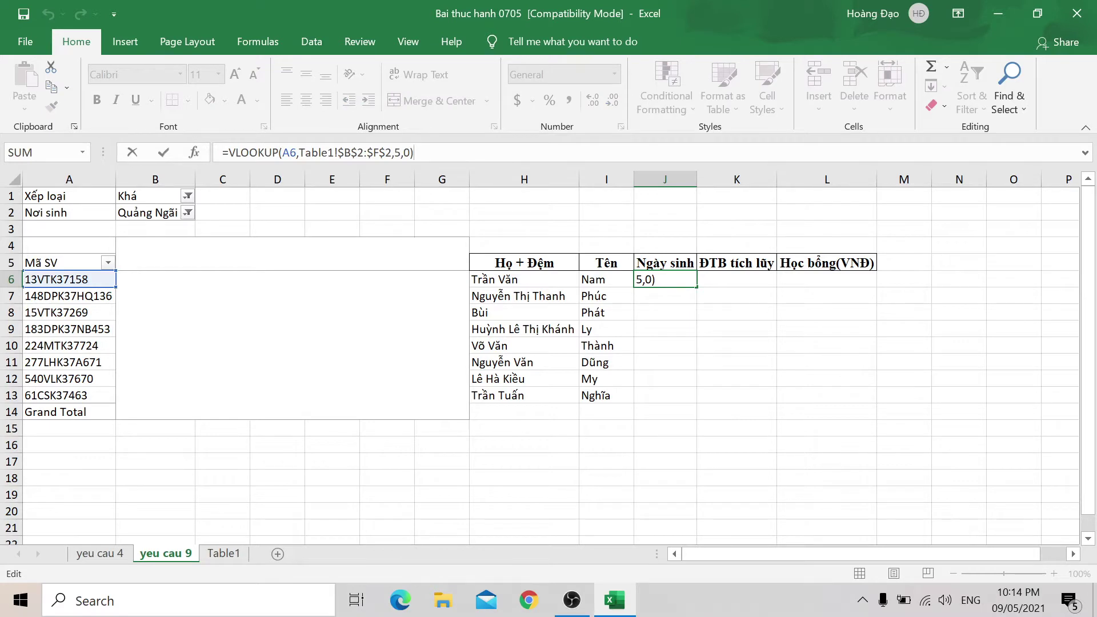
# Step: Replace J6's lookup range with Table1 B2 through column F down to row 550
pyautogui.hotkey('shift', 'Left')
pyautogui.hotkey('shift', 'Left')
pyautogui.hotkey('shift', 'Left')
pyautogui.hotkey('shift', 'Left')
pyautogui.hotkey('shift', 'Left')
pyautogui.hotkey('shift', 'Left')
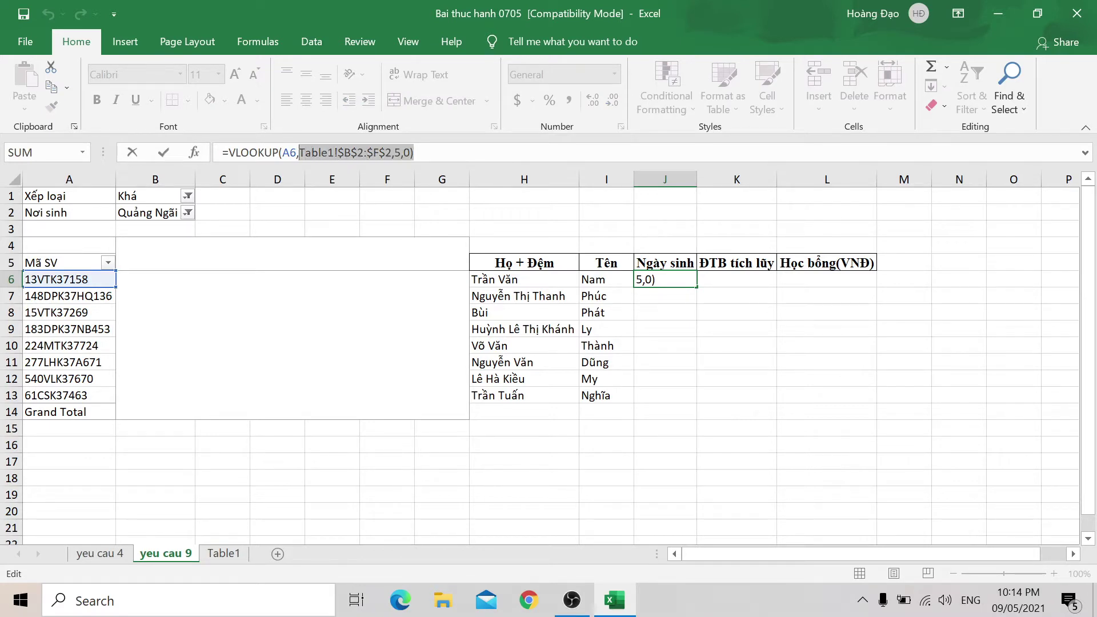
pyautogui.press('BackSpace')
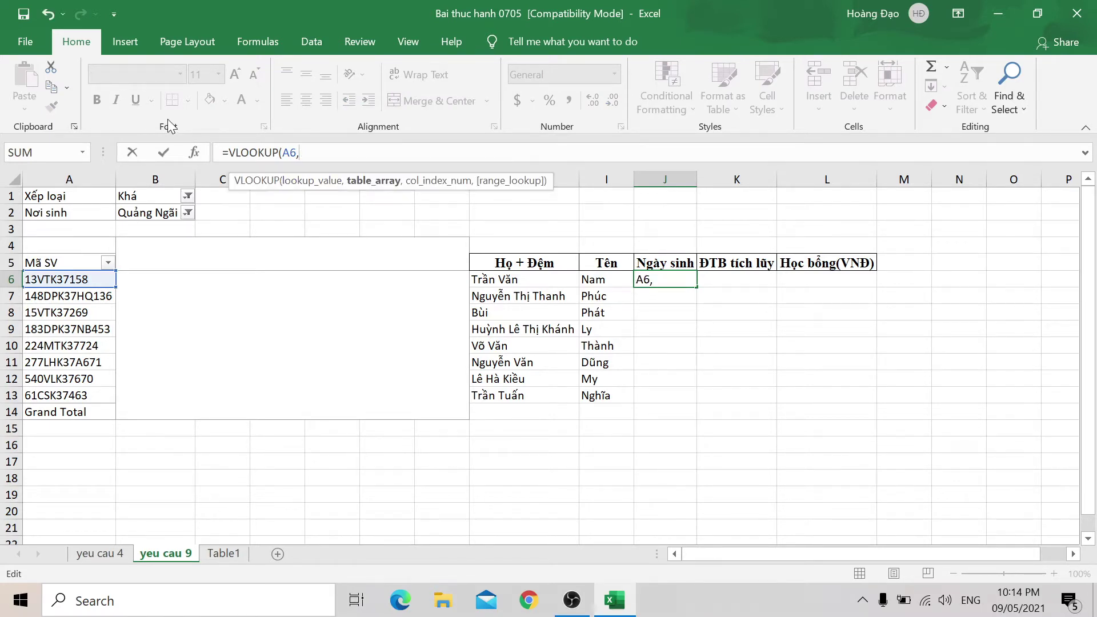
pyautogui.click(194, 152)
pyautogui.click(400, 97)
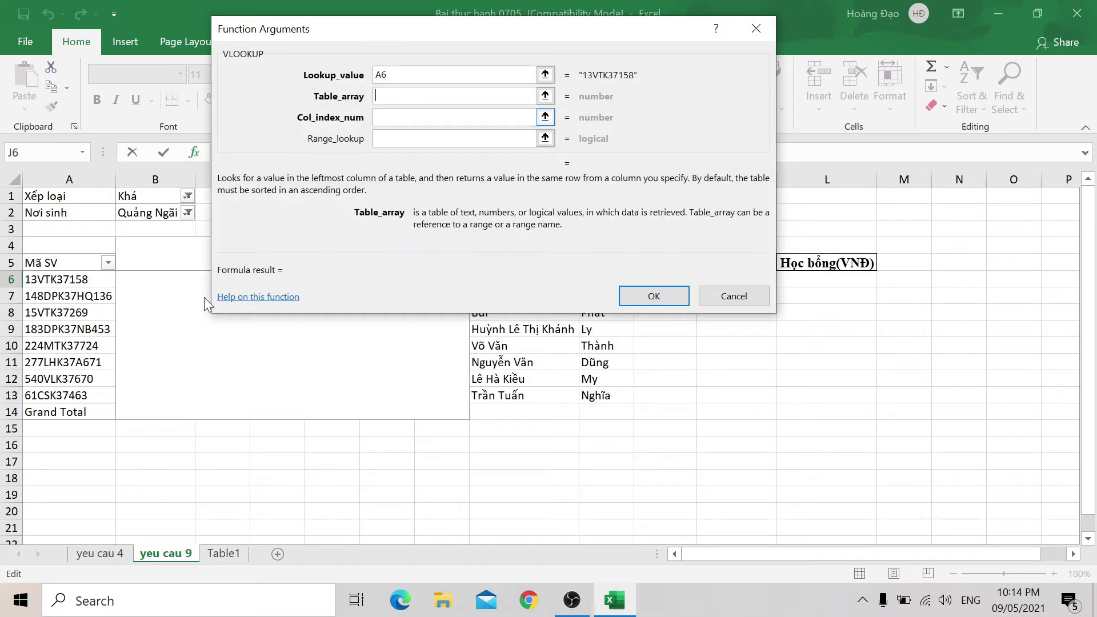
pyautogui.click(223, 553)
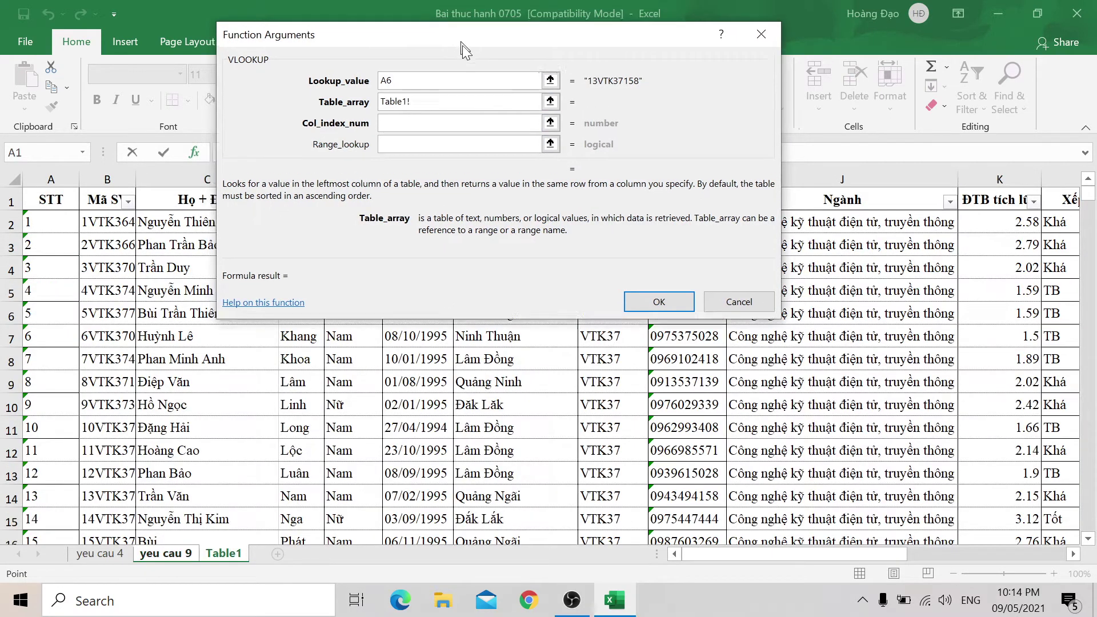
pyautogui.moveTo(456, 35)
pyautogui.mouseDown()
pyautogui.moveTo(375, 352)
pyautogui.moveTo(368, 333)
pyautogui.mouseUp()
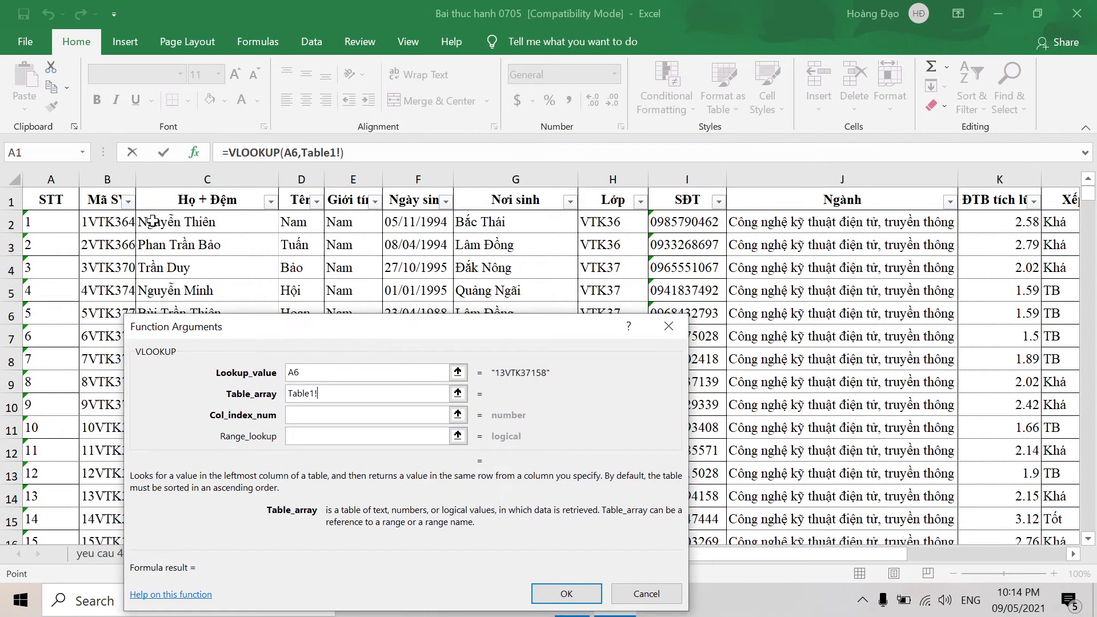
pyautogui.click(119, 223)
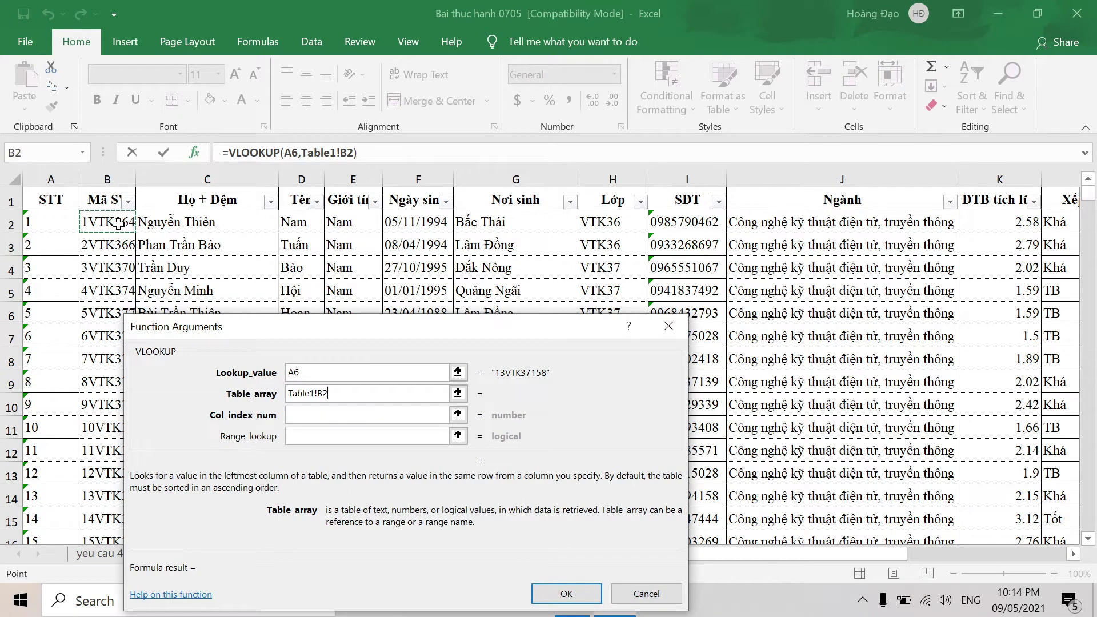
pyautogui.hotkey('shift', 'Right')
pyautogui.hotkey('shift', 'Right')
pyautogui.hotkey('shift', 'Right')
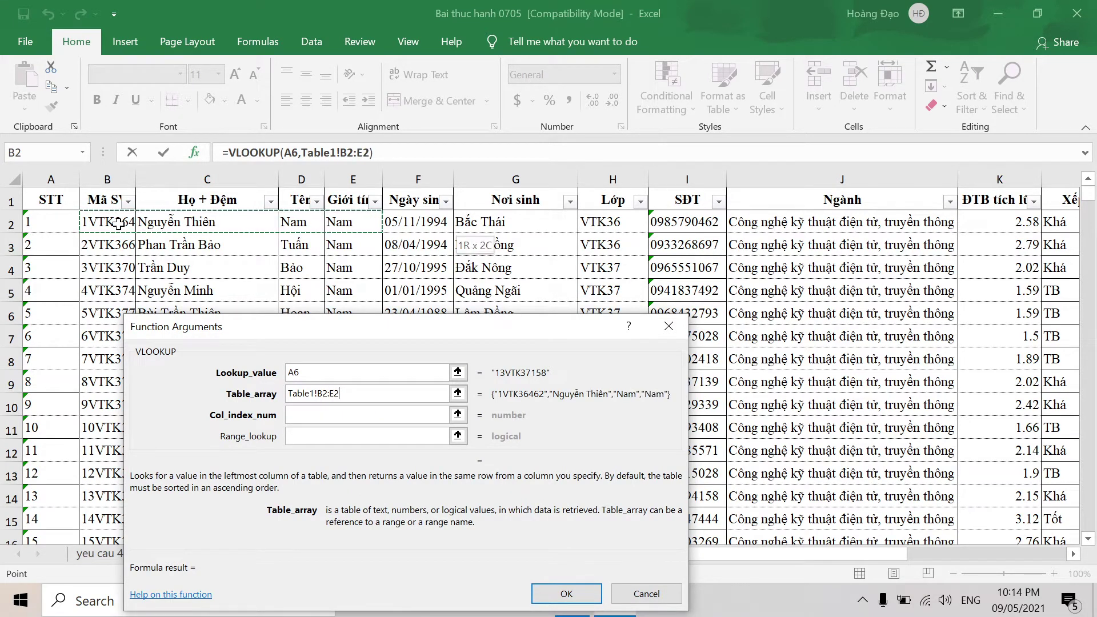
pyautogui.hotkey('shift', 'Right')
pyautogui.hotkey('ctrl', 'shift', 'Down')
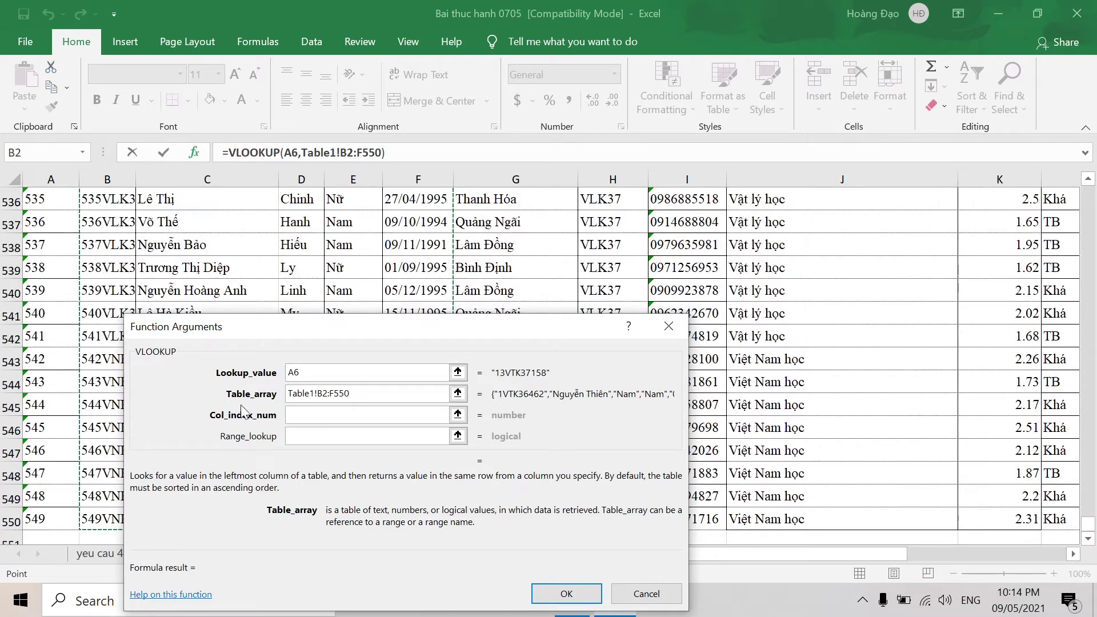
# Step: Lock it as $B$2:$F$550 with column 5 and exact match, and fill Ngày sinh down to J13
pyautogui.hotkey('shift', 'Home')
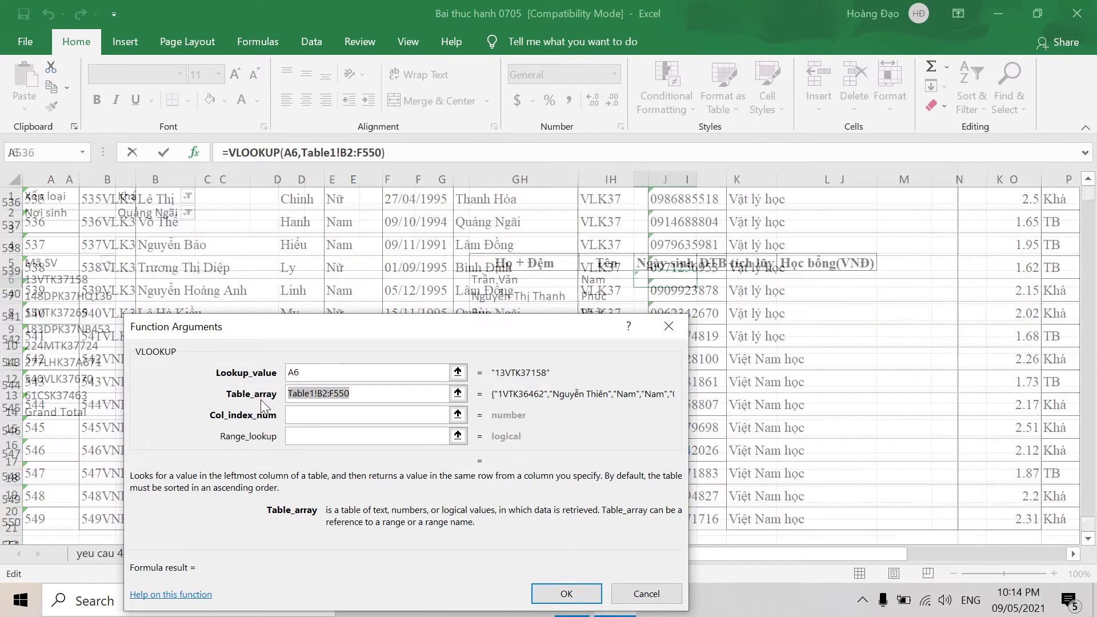
pyautogui.press('F4')
pyautogui.press('Tab')
pyautogui.write('5')
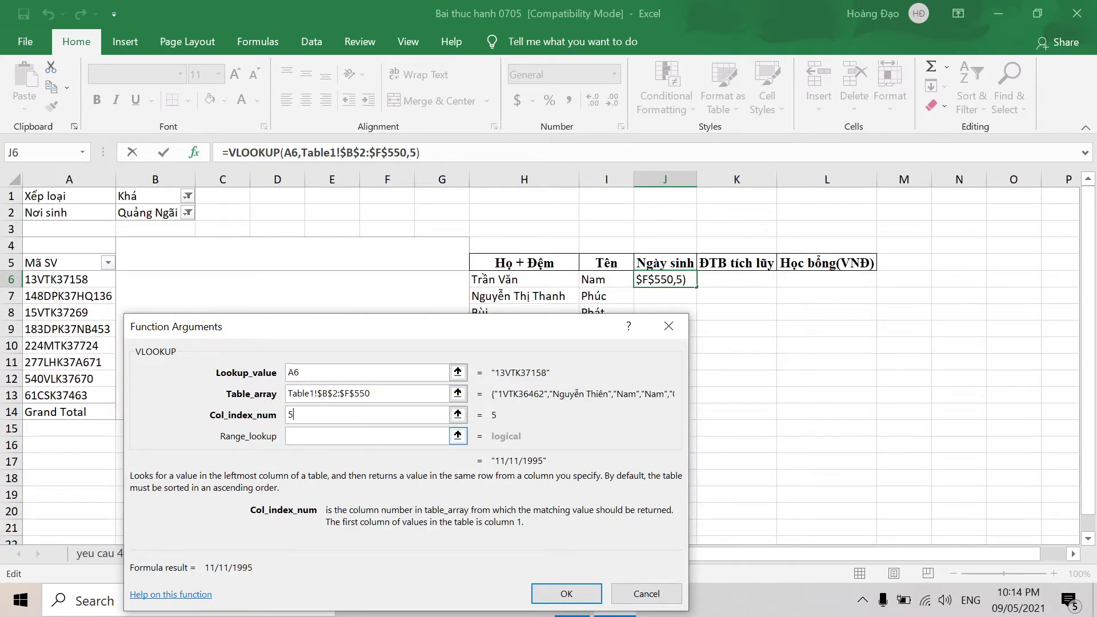
pyautogui.press('Tab')
pyautogui.write('0')
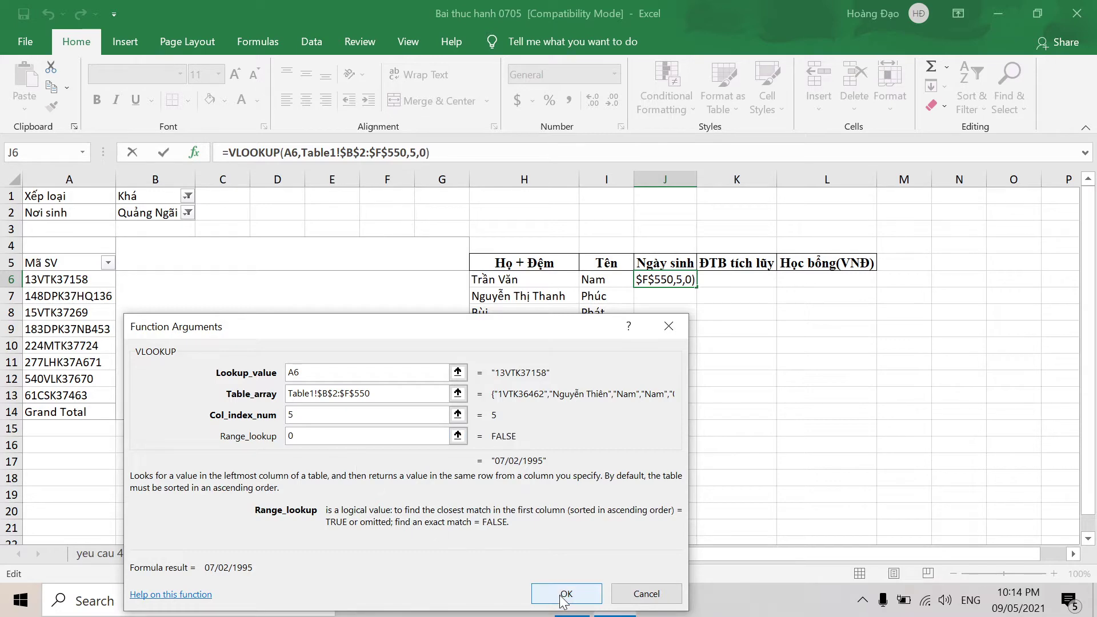
pyautogui.click(566, 595)
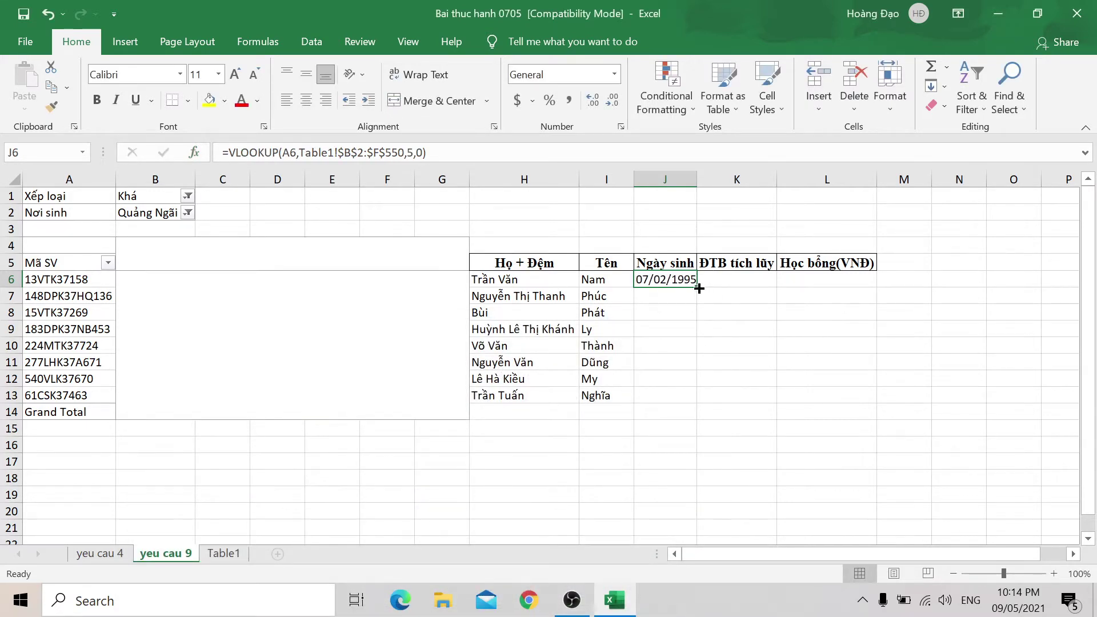
pyautogui.doubleClick(699, 288)
pyautogui.click(714, 278)
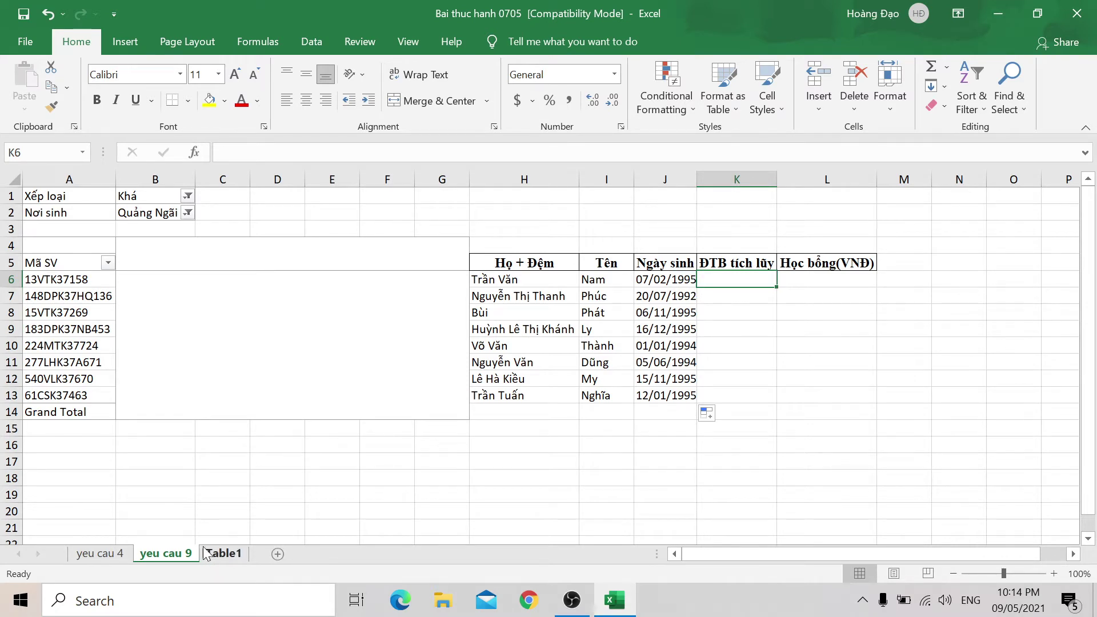
# Step: Begin a VLOOKUP in K6 with student ID A6 as the lookup value
pyautogui.write('=V')
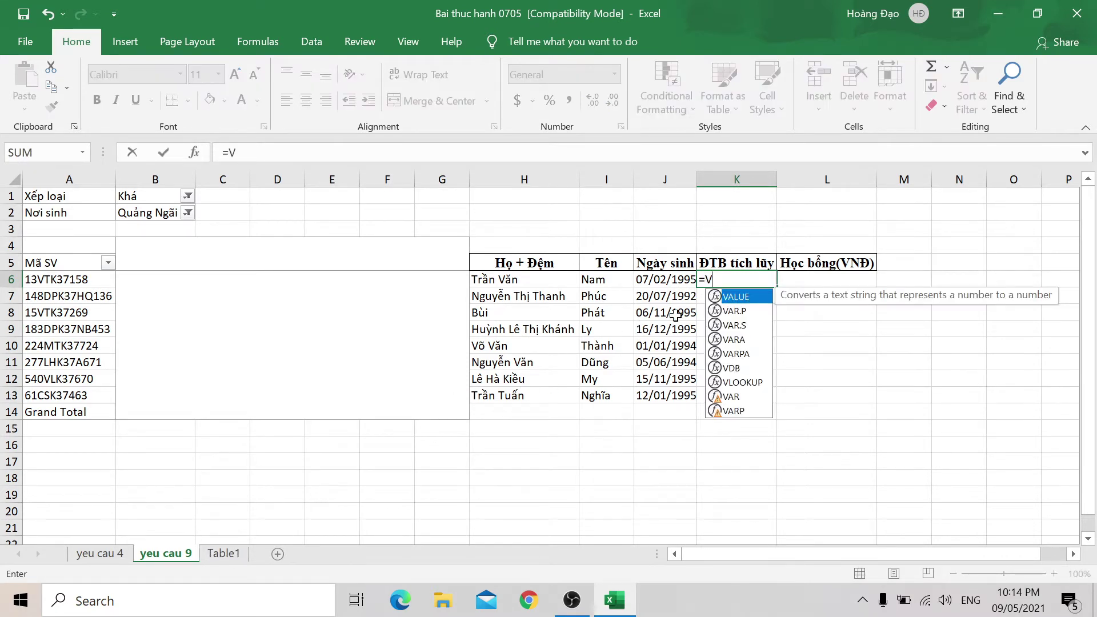
pyautogui.write('LOOKU')
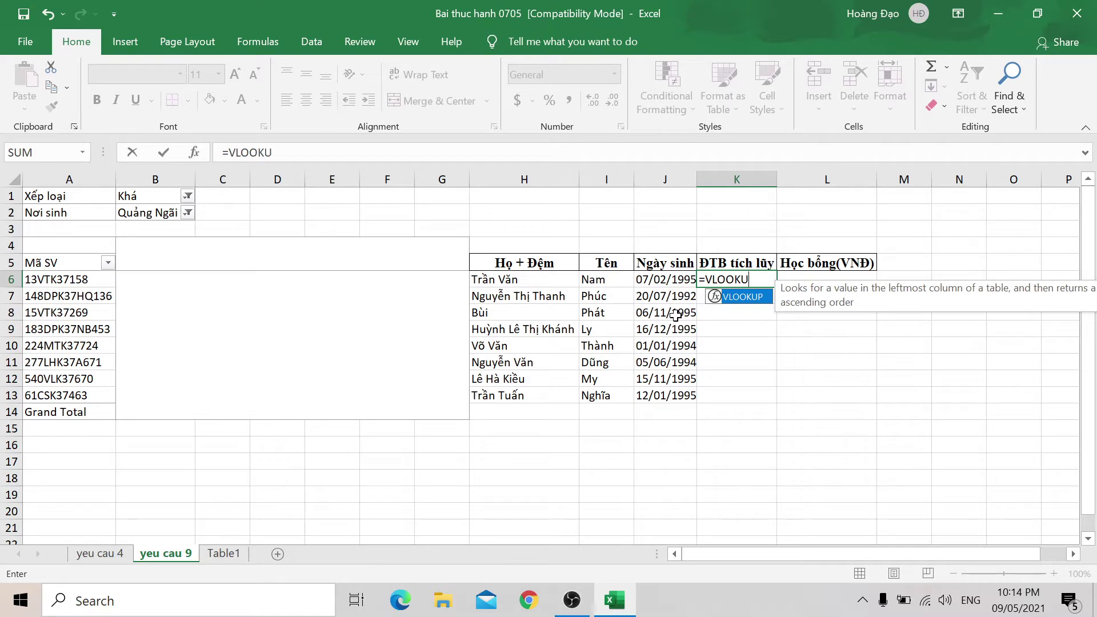
pyautogui.write('P')
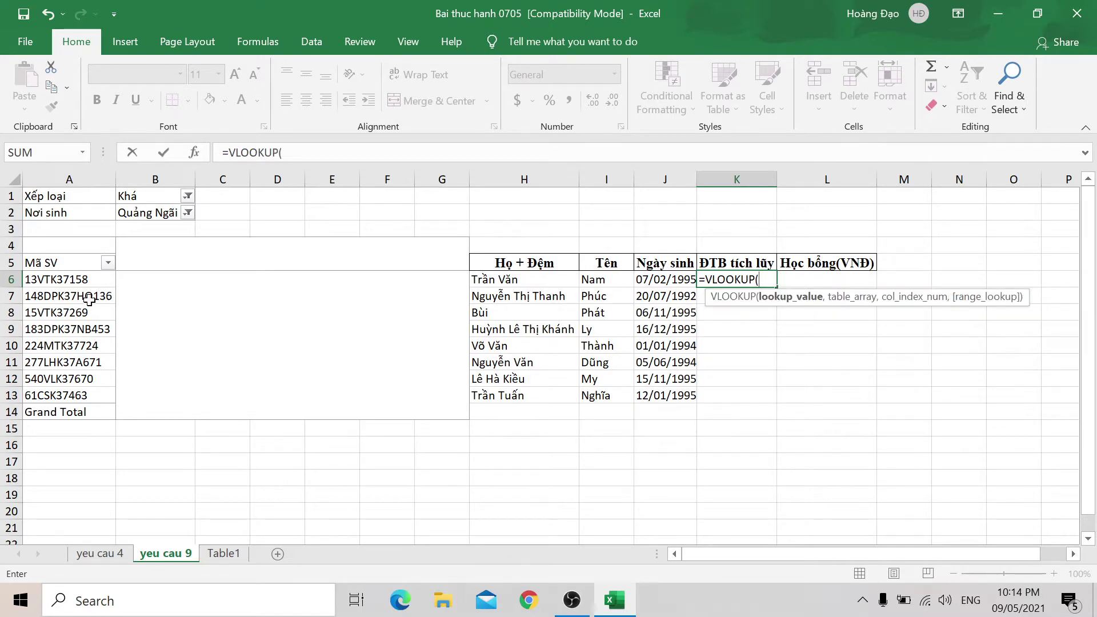
pyautogui.click(194, 153)
pyautogui.click(65, 281)
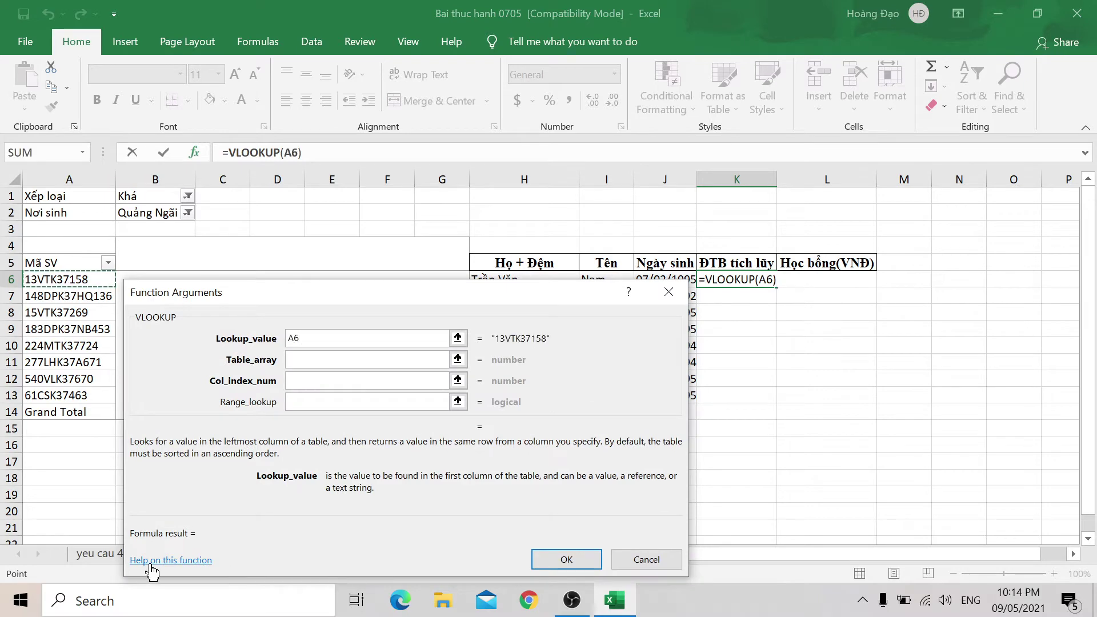
pyautogui.moveTo(221, 294); pyautogui.dragTo(274, 232)
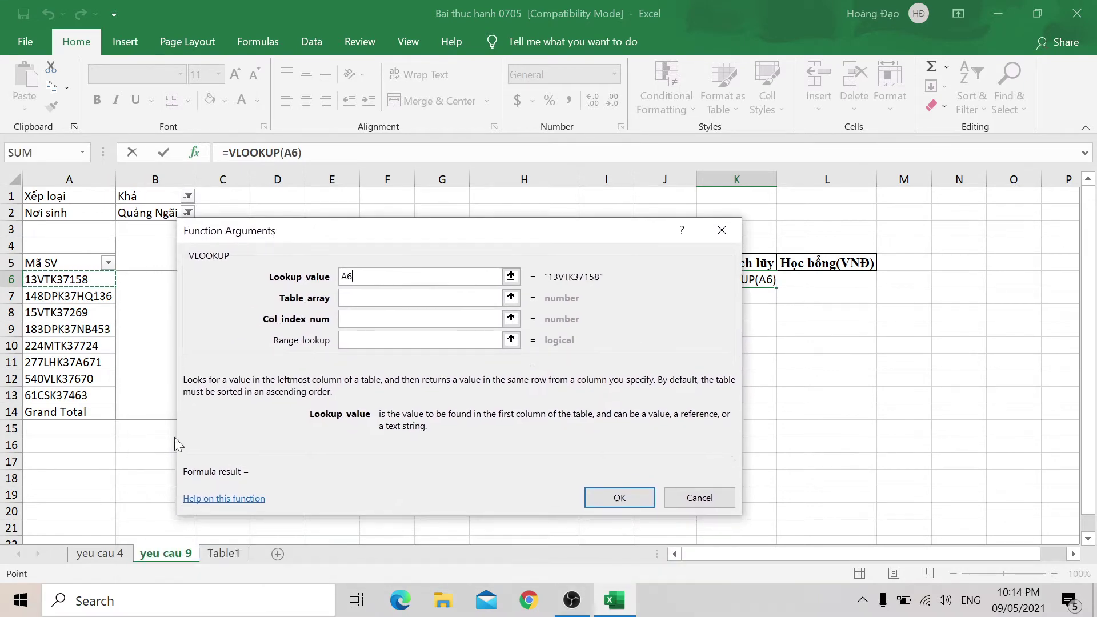
pyautogui.click(225, 553)
pyautogui.moveTo(422, 233); pyautogui.dragTo(357, 266)
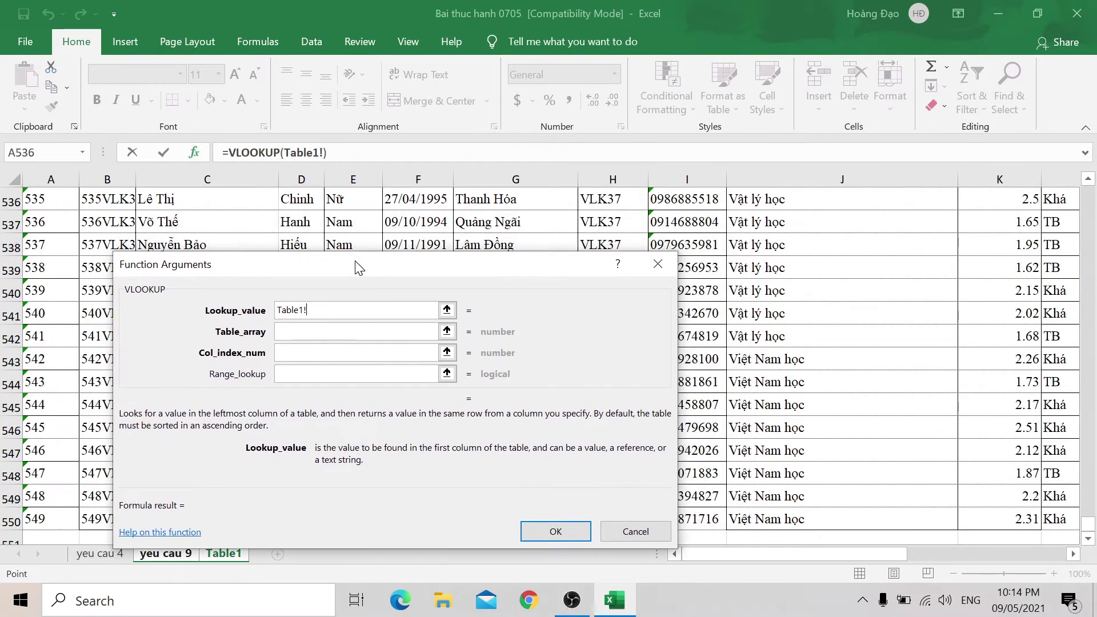
pyautogui.scroll(2, 299, 218)
pyautogui.scroll(-4, 300, 217)
pyautogui.scroll(-2, 255, 218)
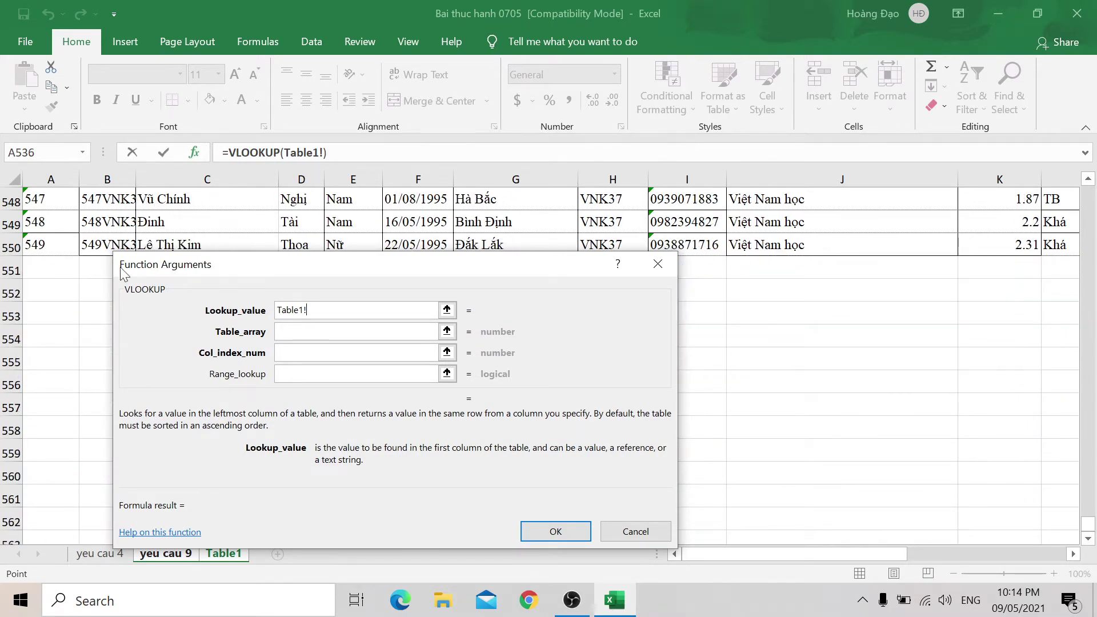
# Step: Select Table1!B2:K550 as the lookup range and copy its reference for Table_array
pyautogui.click(98, 246)
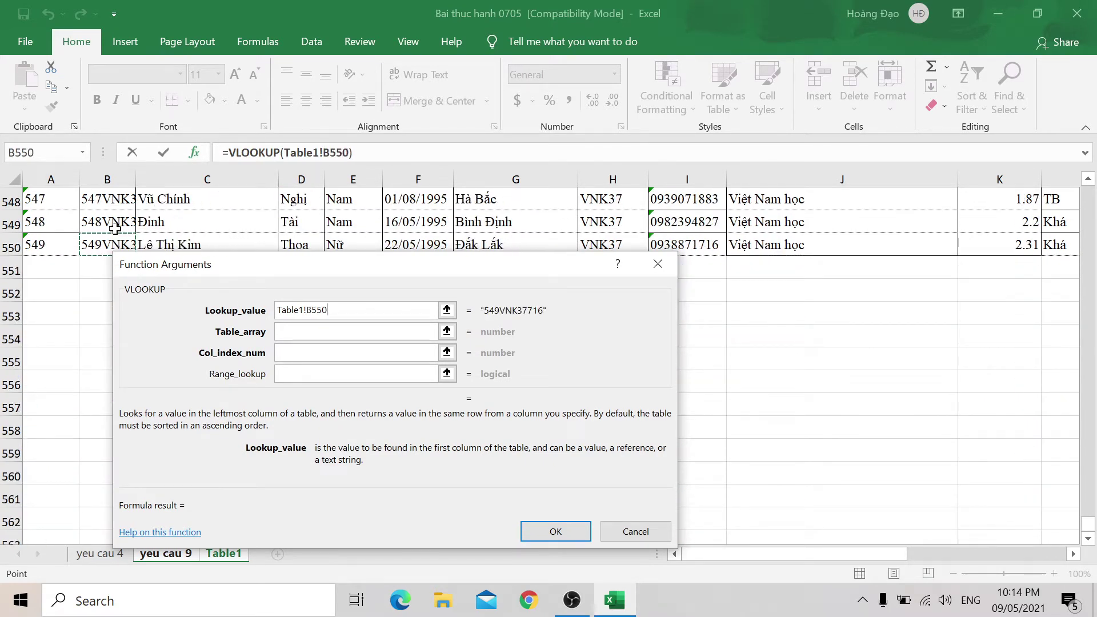
pyautogui.hotkey('shift', 'Right')
pyautogui.hotkey('shift', 'Right')
pyautogui.hotkey('shift', 'Right')
pyautogui.hotkey('shift', 'Right')
pyautogui.hotkey('shift', 'Right')
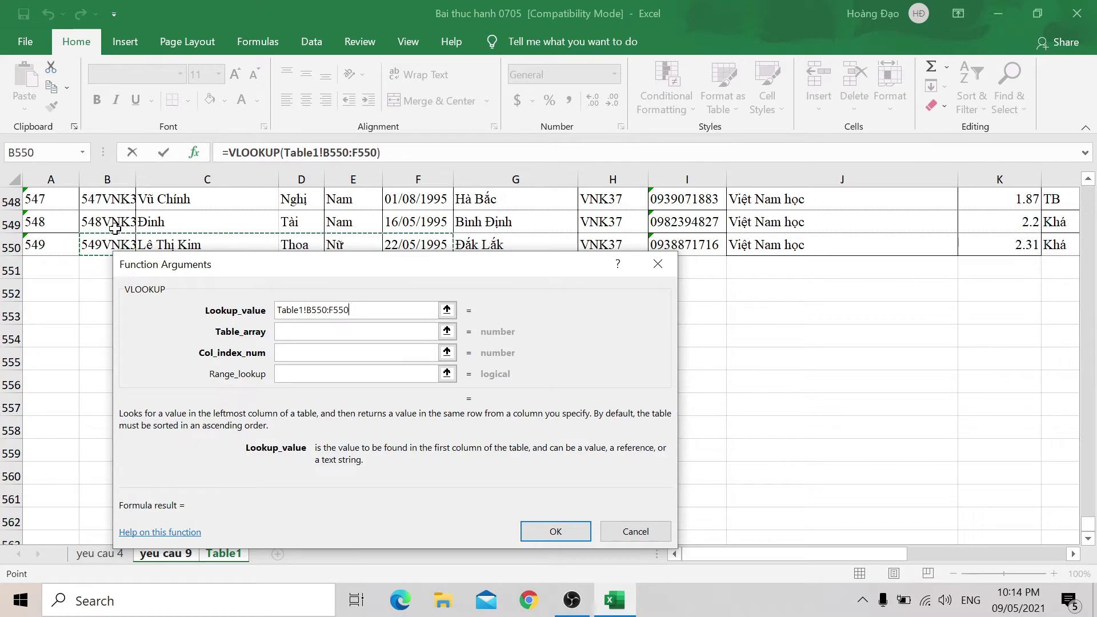
pyautogui.hotkey('shift', 'Right')
pyautogui.hotkey('shift', 'Right')
pyautogui.hotkey('shift', 'Right')
pyautogui.hotkey('shift', 'Right')
pyautogui.hotkey('shift', 'Right')
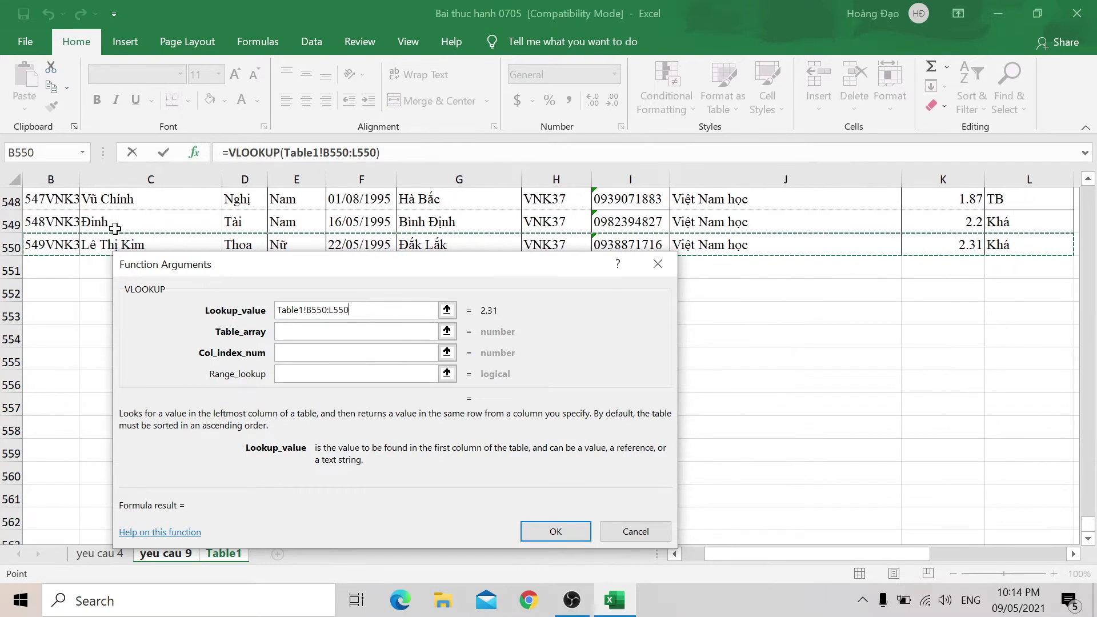
pyautogui.hotkey('shift', 'Right')
pyautogui.hotkey('shift', 'Left')
pyautogui.hotkey('shift', 'Left')
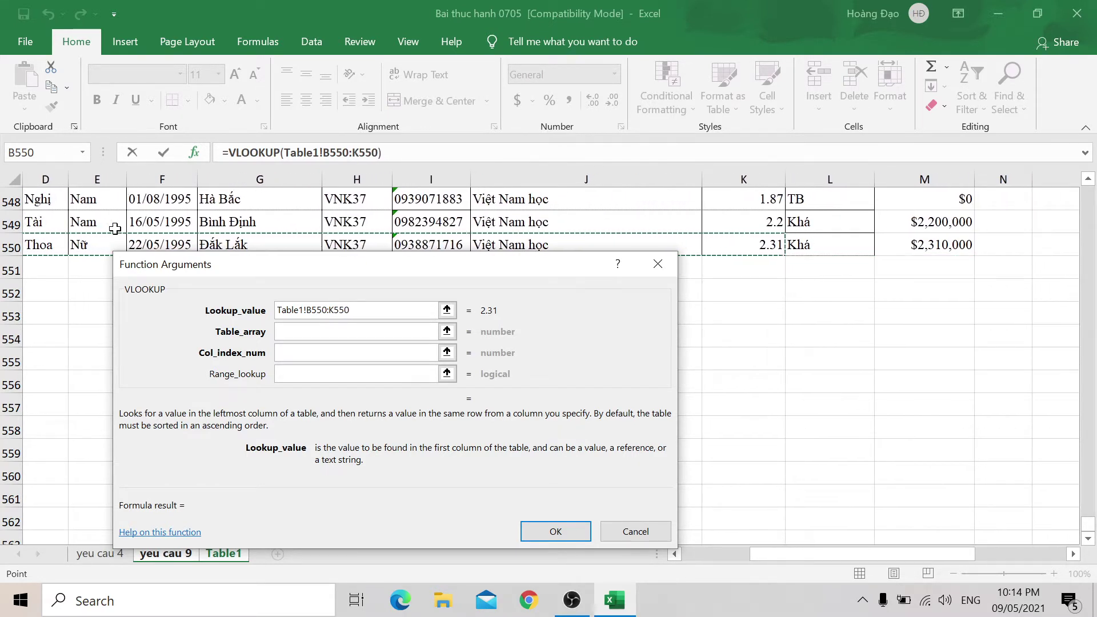
pyautogui.hotkey('ctrl', 'shift', 'Up')
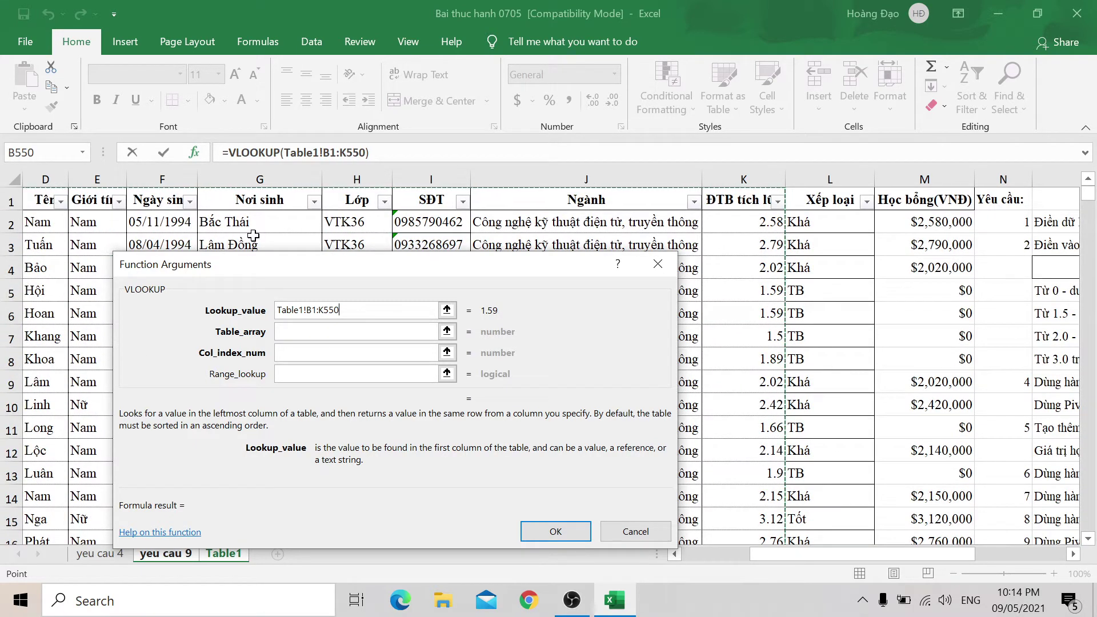
pyautogui.hotkey('shift', 'Down')
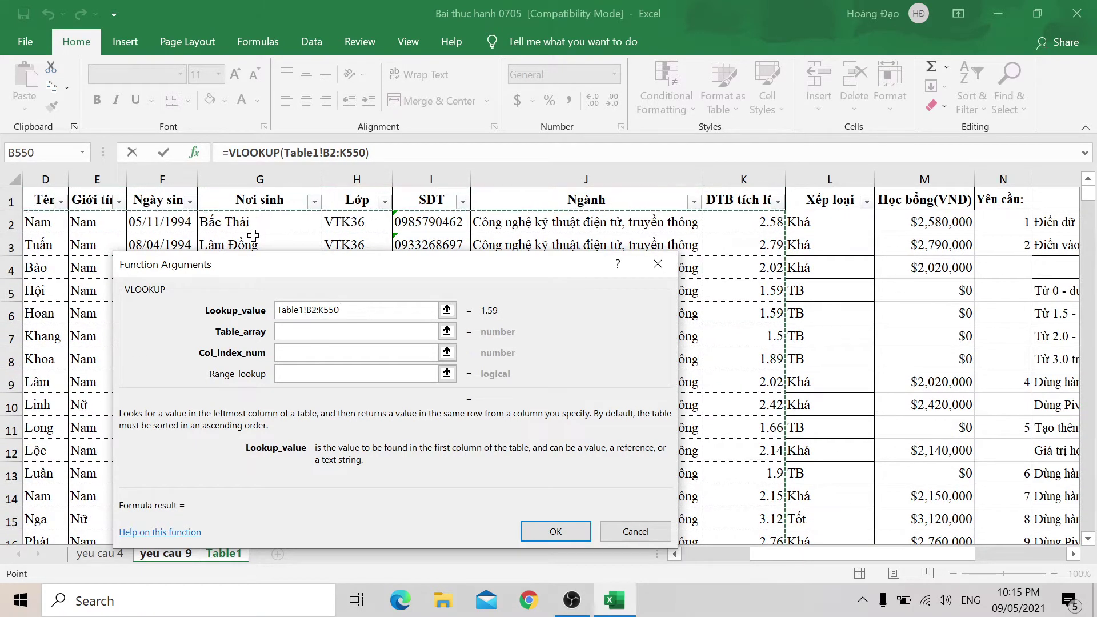
pyautogui.moveTo(364, 309); pyautogui.dragTo(266, 312)
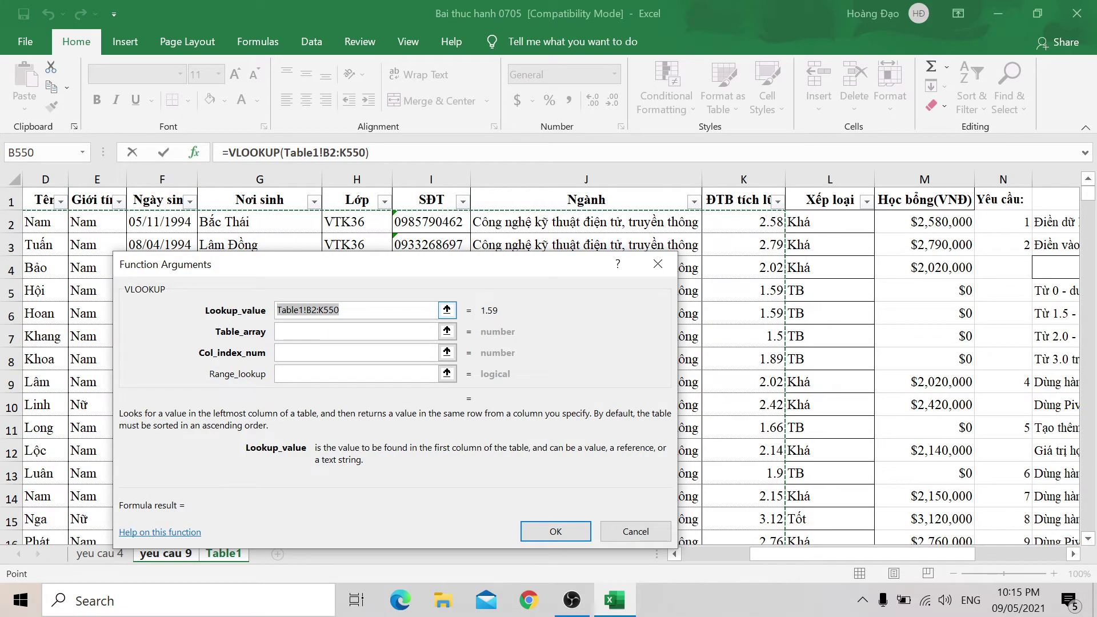
pyautogui.hotkey('ctrl', 'c')
pyautogui.press('Tab')
# Step: Paste the Table1 range as an absolute table array and set Range_lookup to 0 for the GPA VLOOKUP
pyautogui.hotkey('ctrl', 'v')
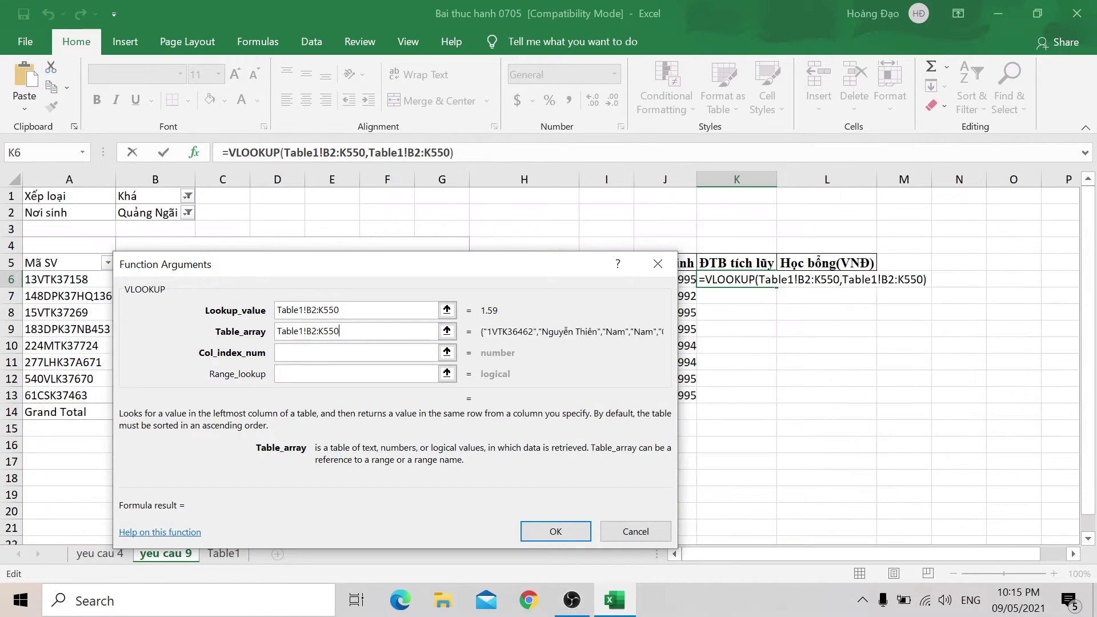
pyautogui.hotkey('shift', 'Tab')
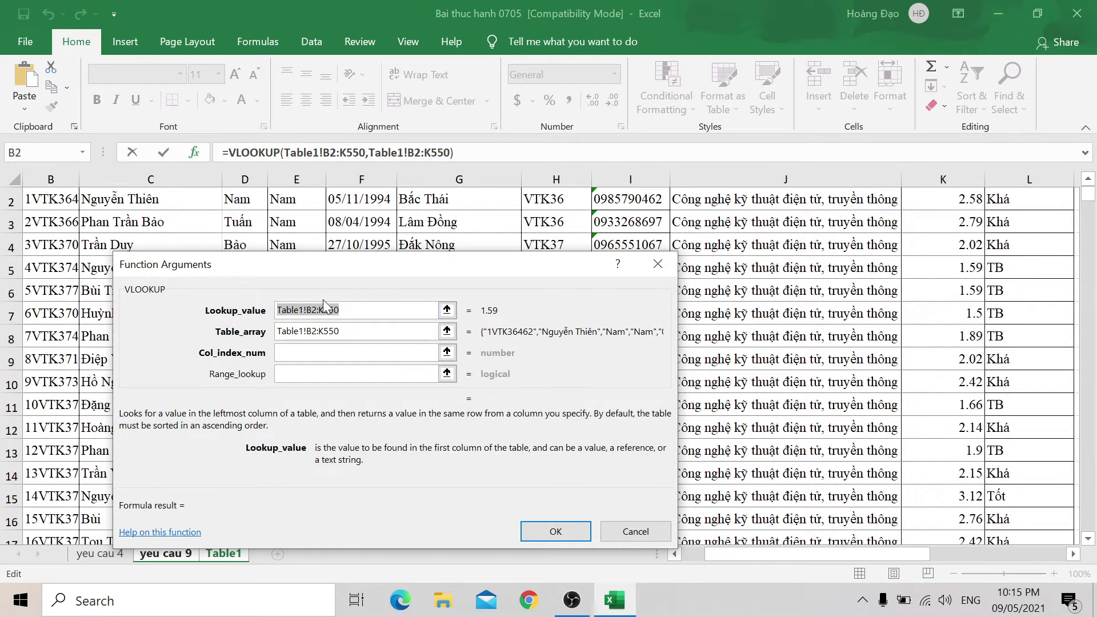
pyautogui.press('BackSpace')
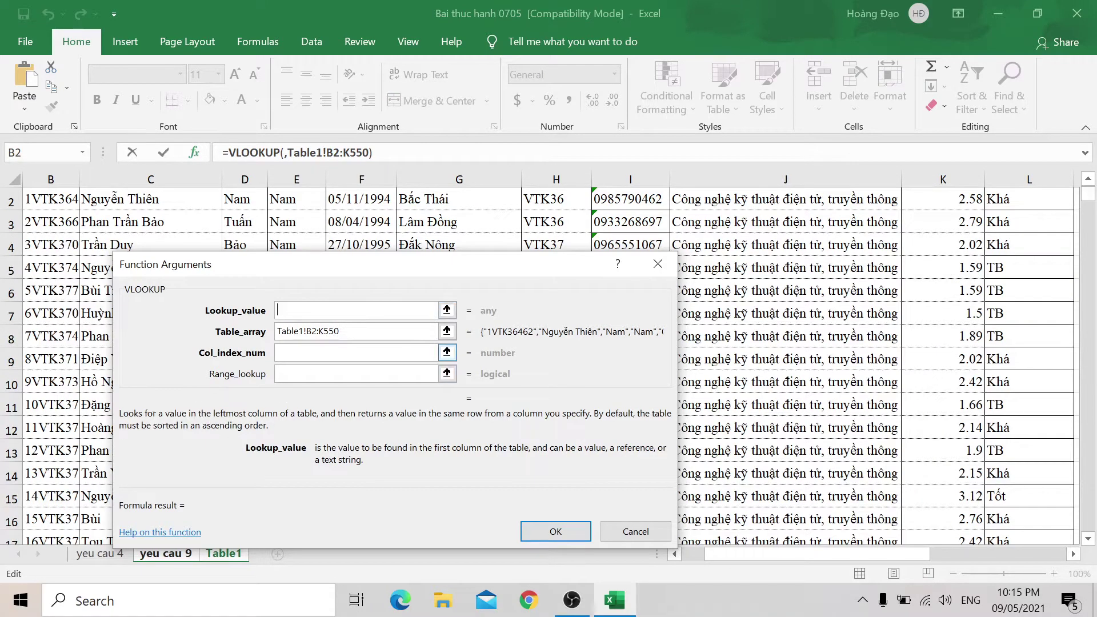
pyautogui.press('Tab')
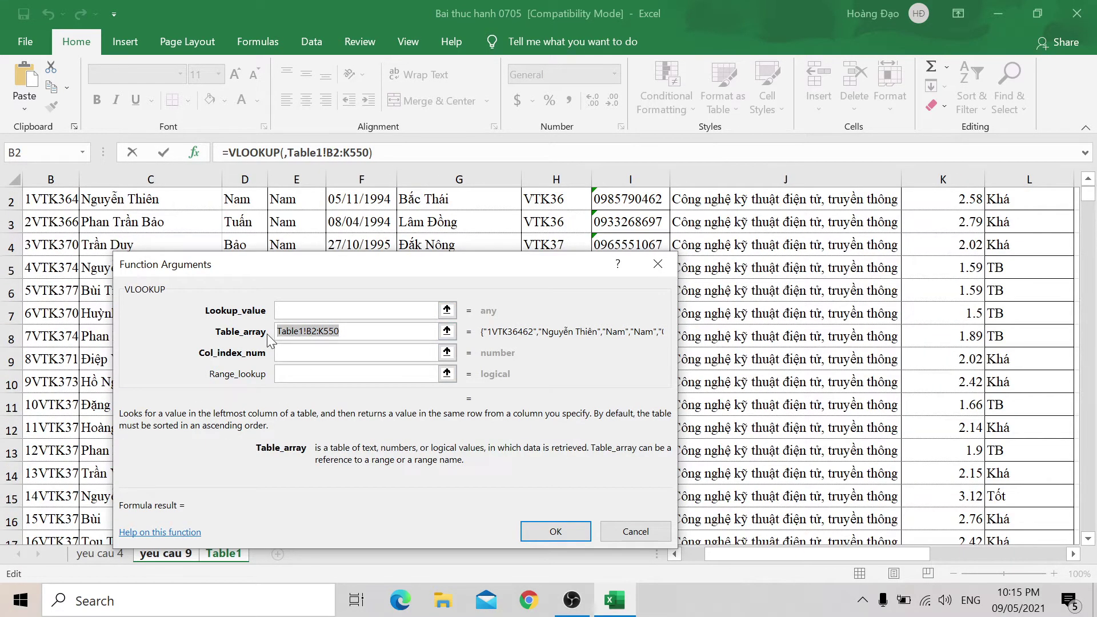
pyautogui.press('F4')
pyautogui.press('Tab')
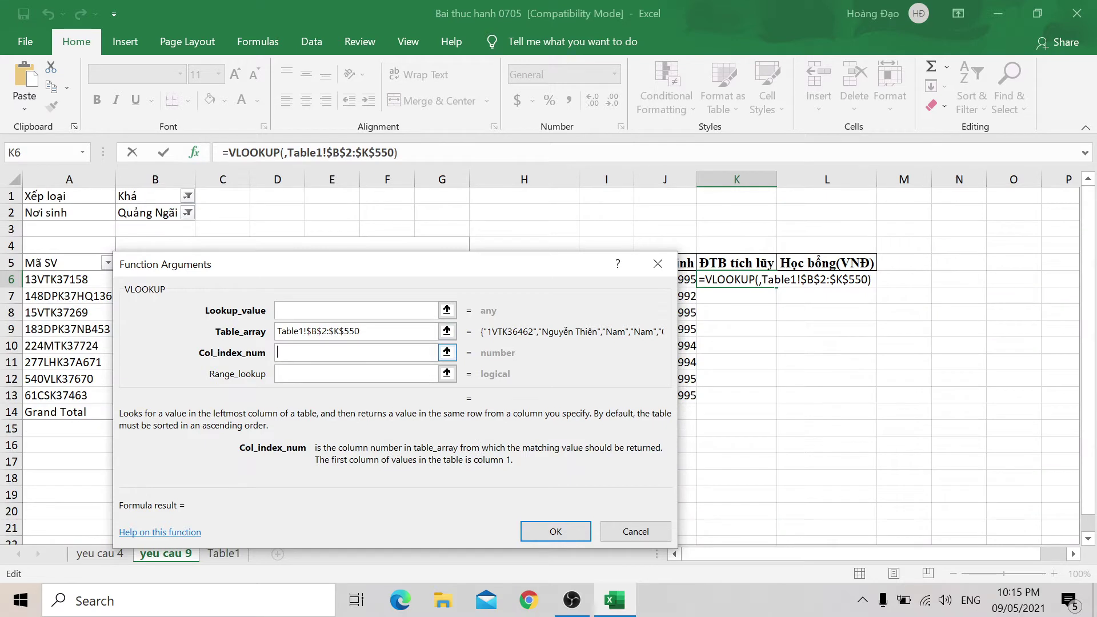
pyautogui.click(356, 374)
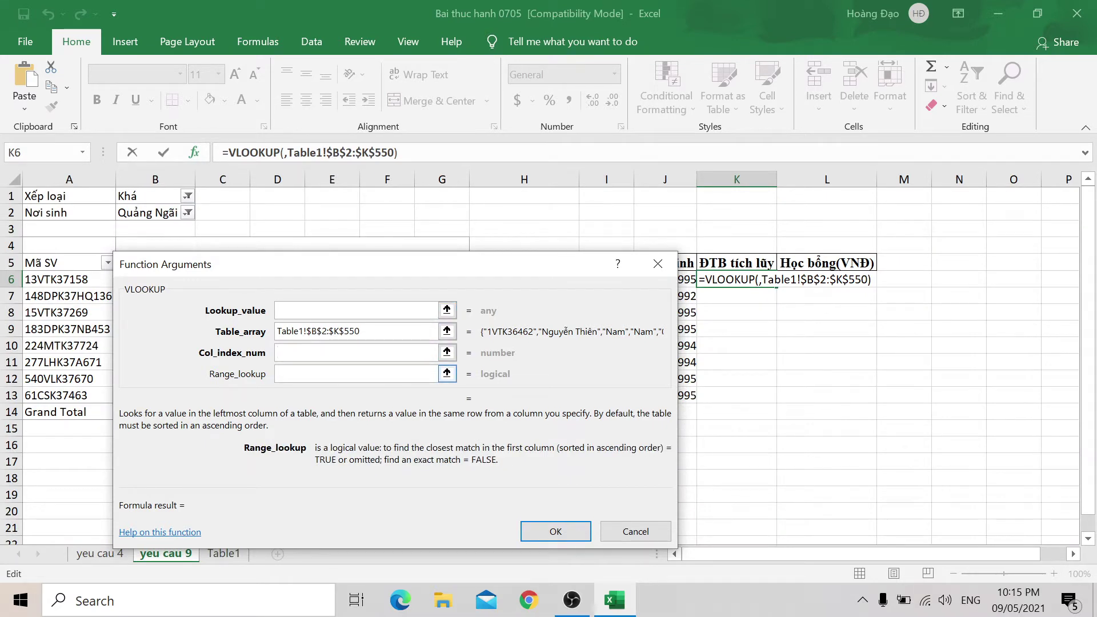
pyautogui.write('0')
# Step: Set lookup value A6 and column 10, then confirm so K6 shows GPA 2.15
pyautogui.click(318, 311)
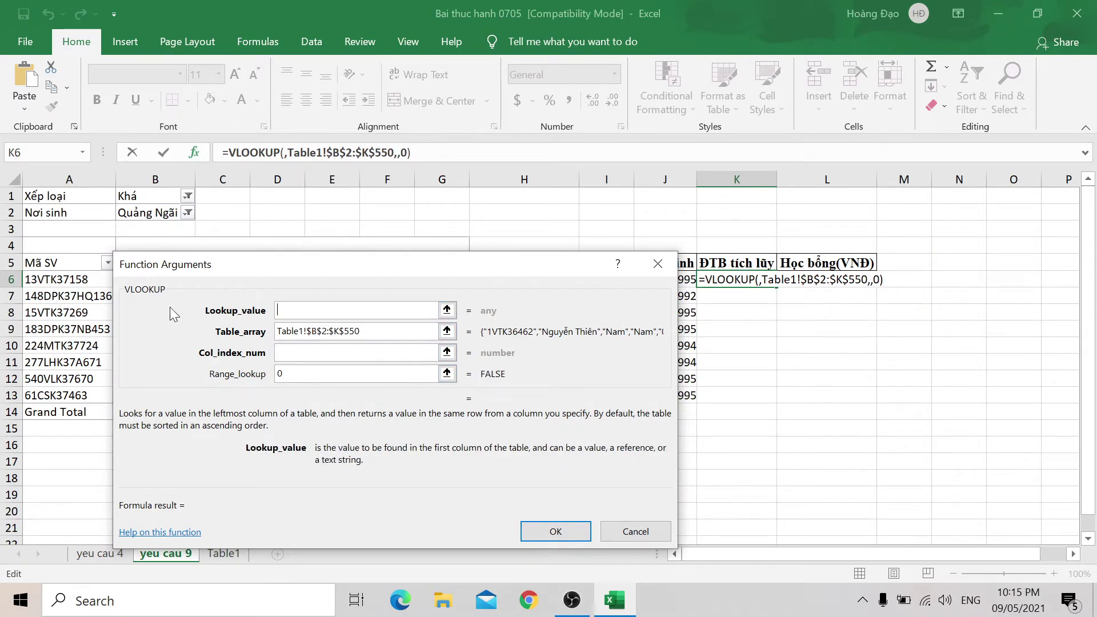
pyautogui.click(57, 279)
pyautogui.click(283, 353)
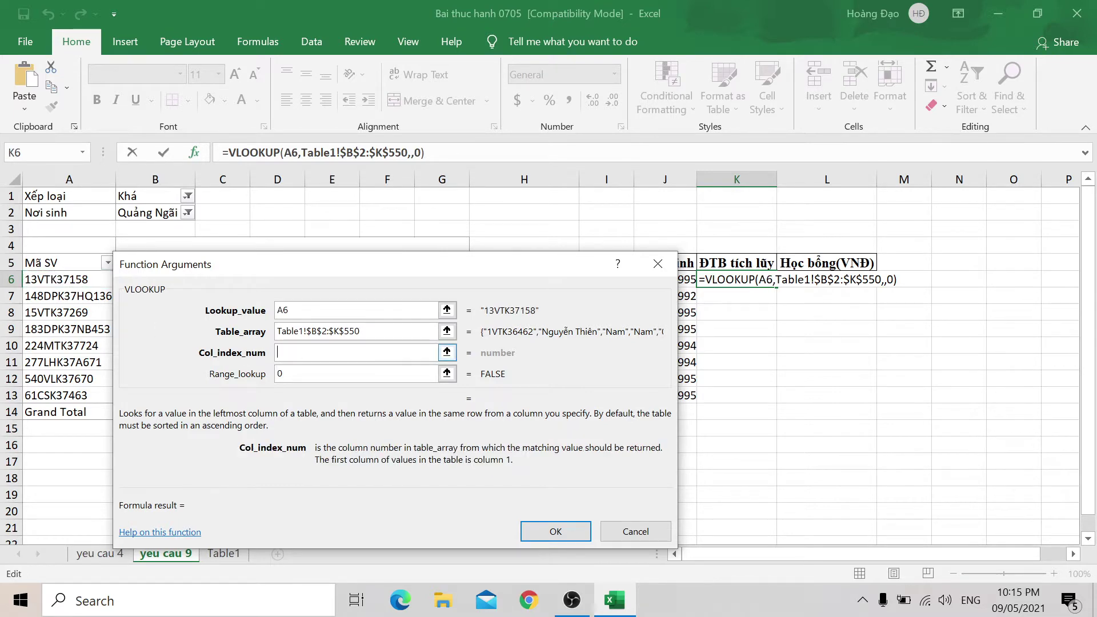
pyautogui.click(214, 555)
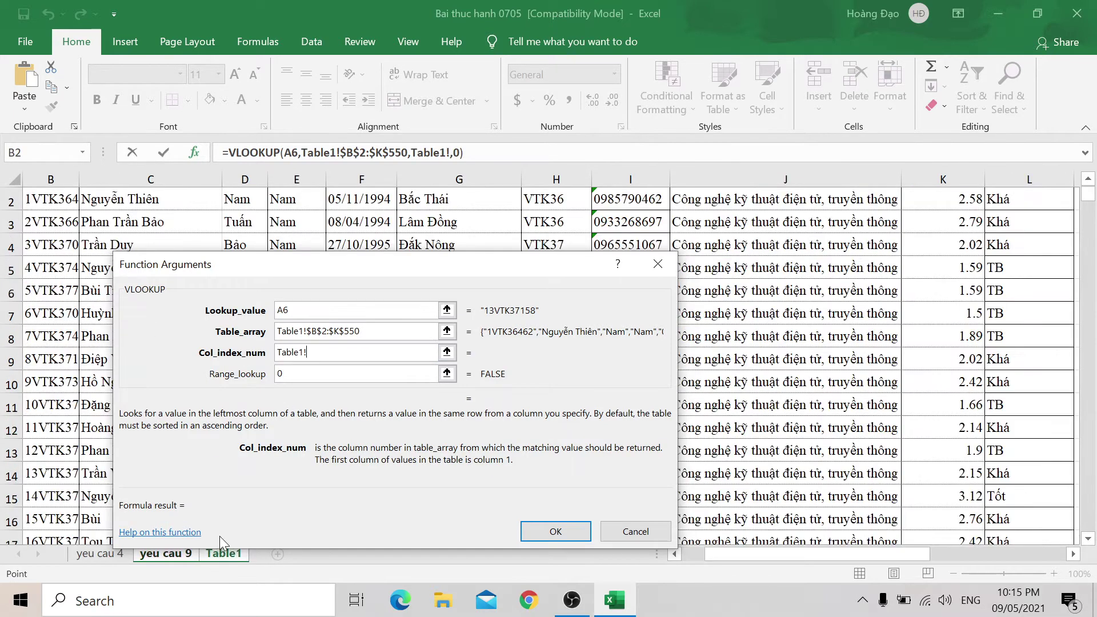
pyautogui.doubleClick(291, 352)
pyautogui.press('BackSpace')
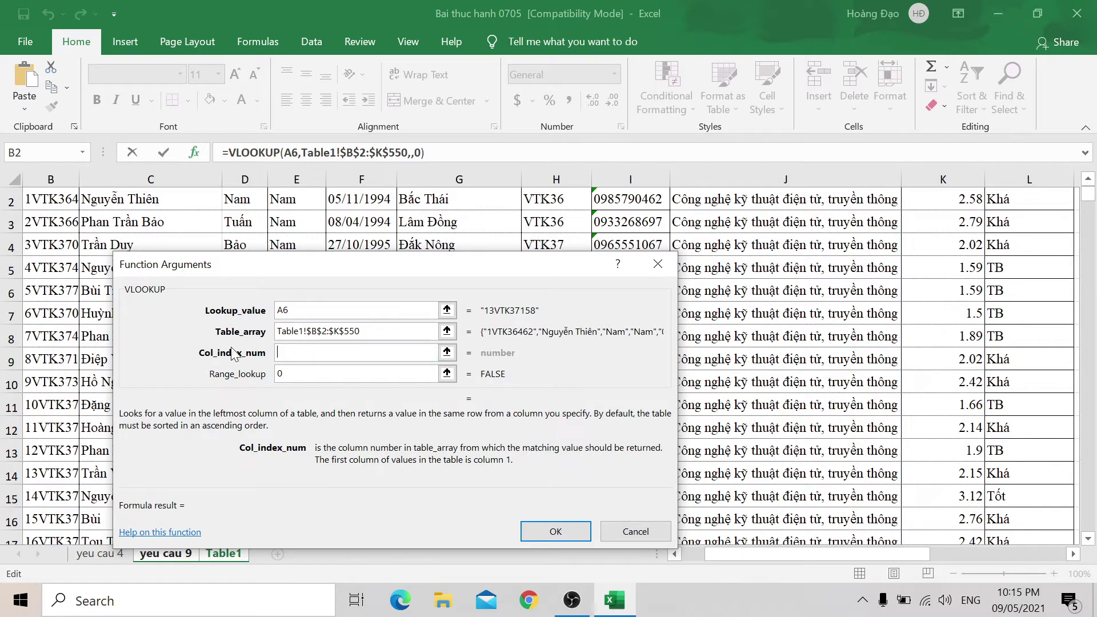
pyautogui.moveTo(733, 554); pyautogui.dragTo(701, 555)
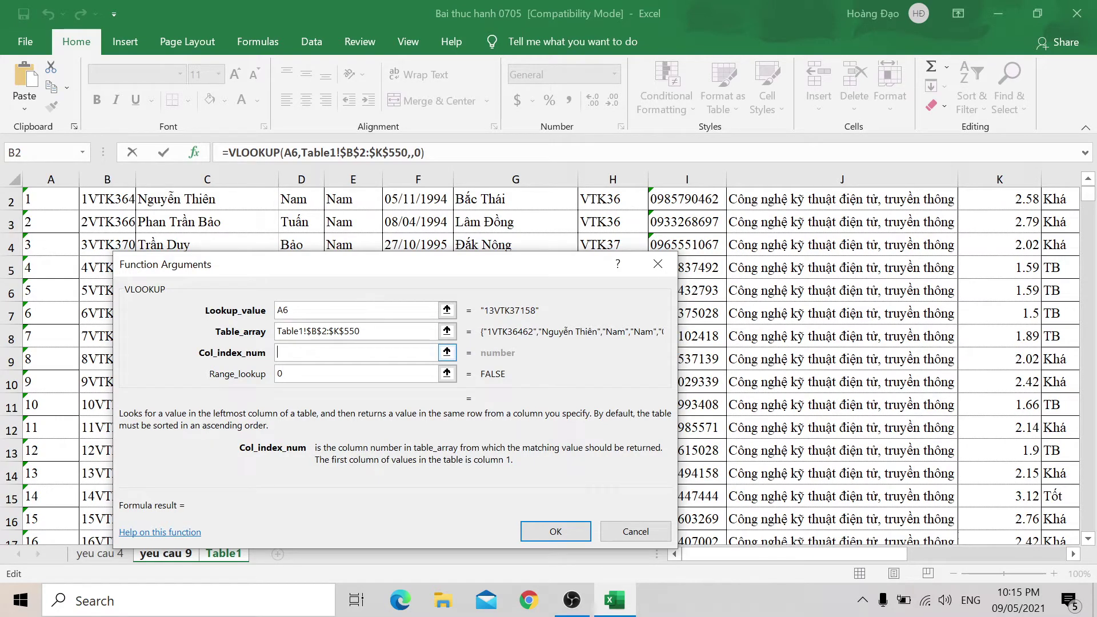
pyautogui.write('10')
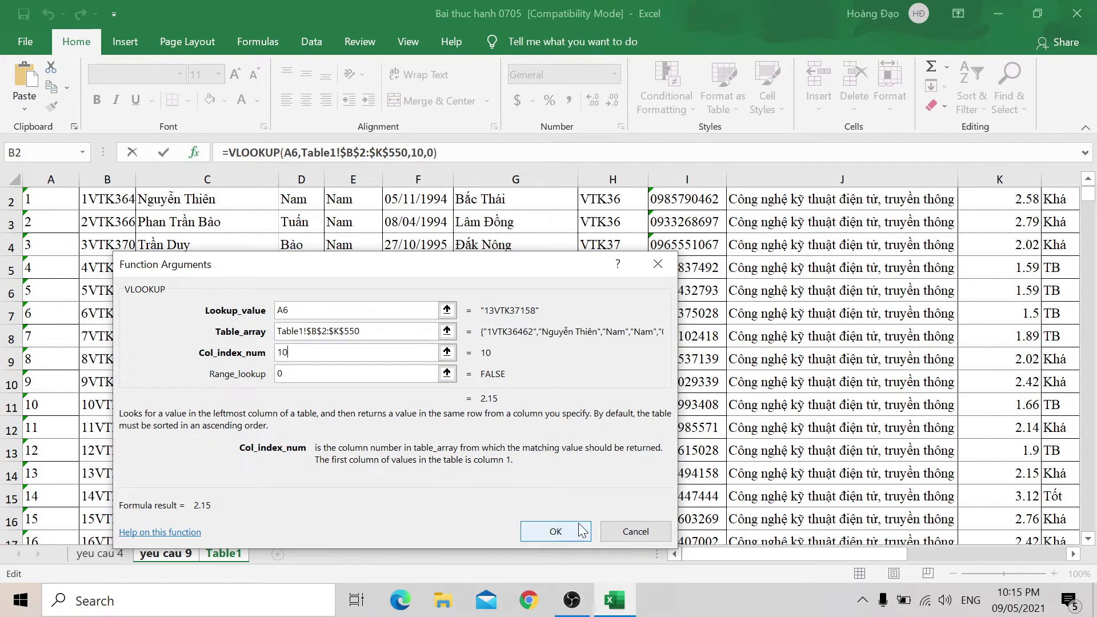
pyautogui.click(581, 530)
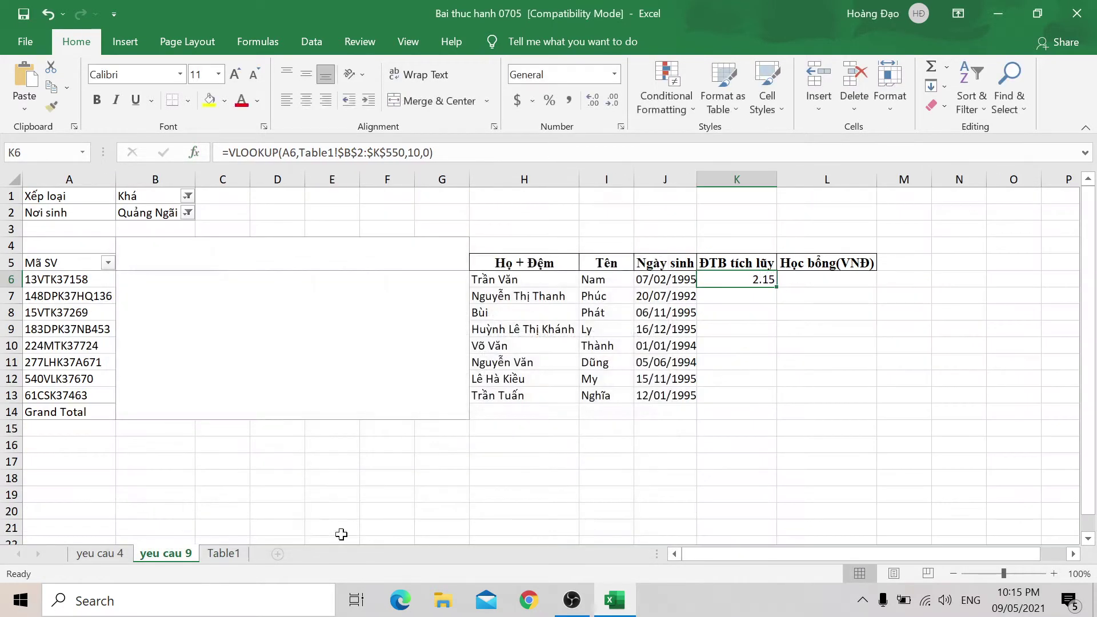
# Step: Fill the GPA formula down to K13 and start a VLOOKUP in L6 with lookup value A6
pyautogui.doubleClick(780, 289)
pyautogui.click(798, 282)
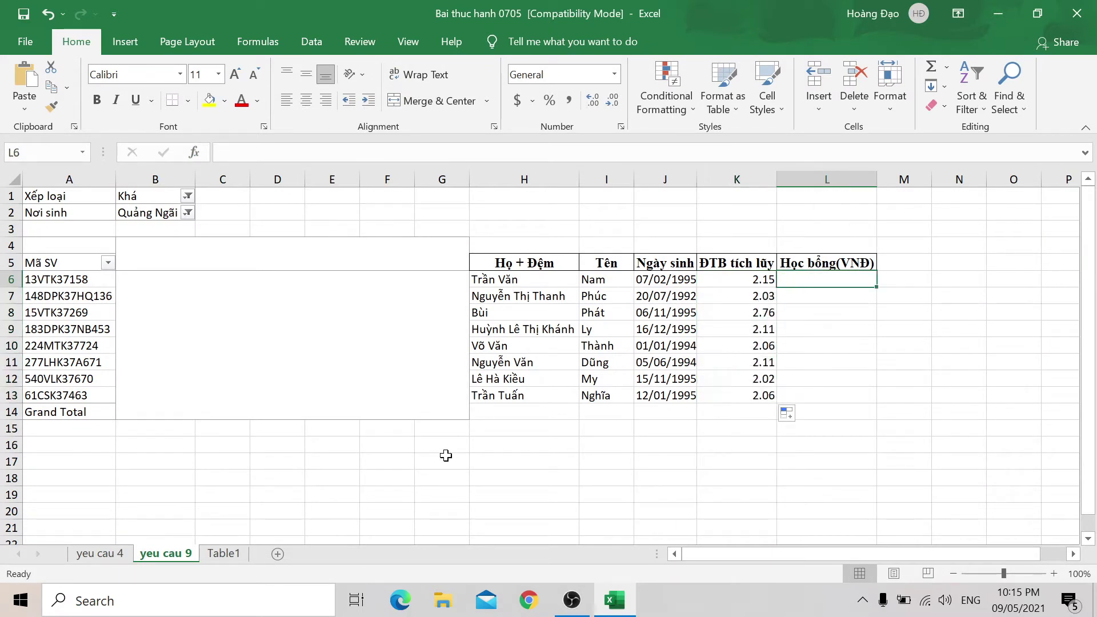
pyautogui.write('=')
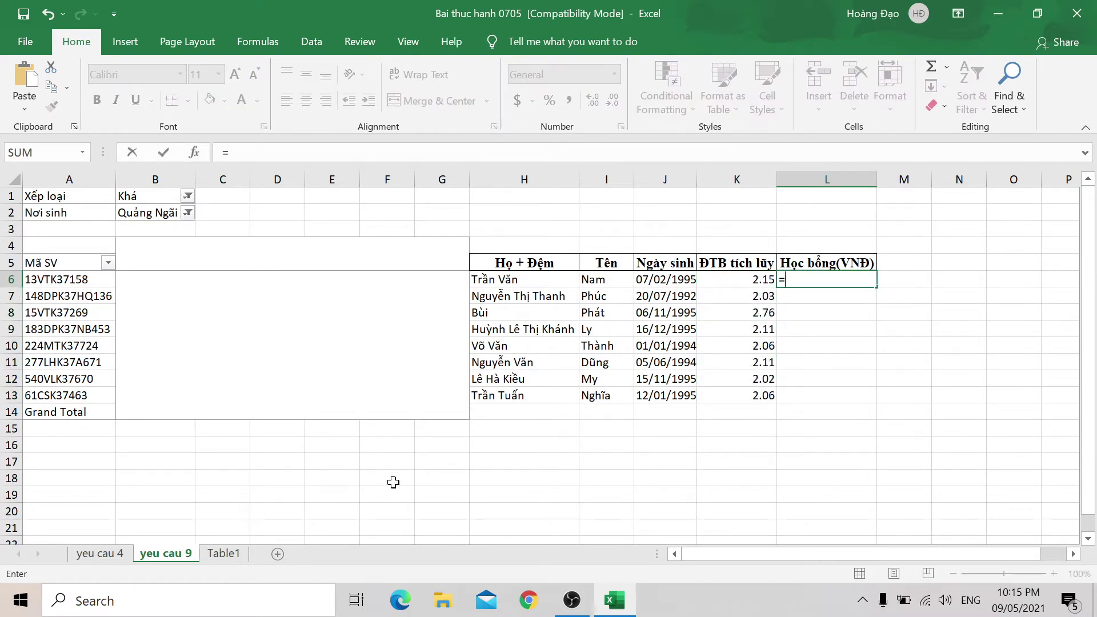
pyautogui.write('VLOOKU')
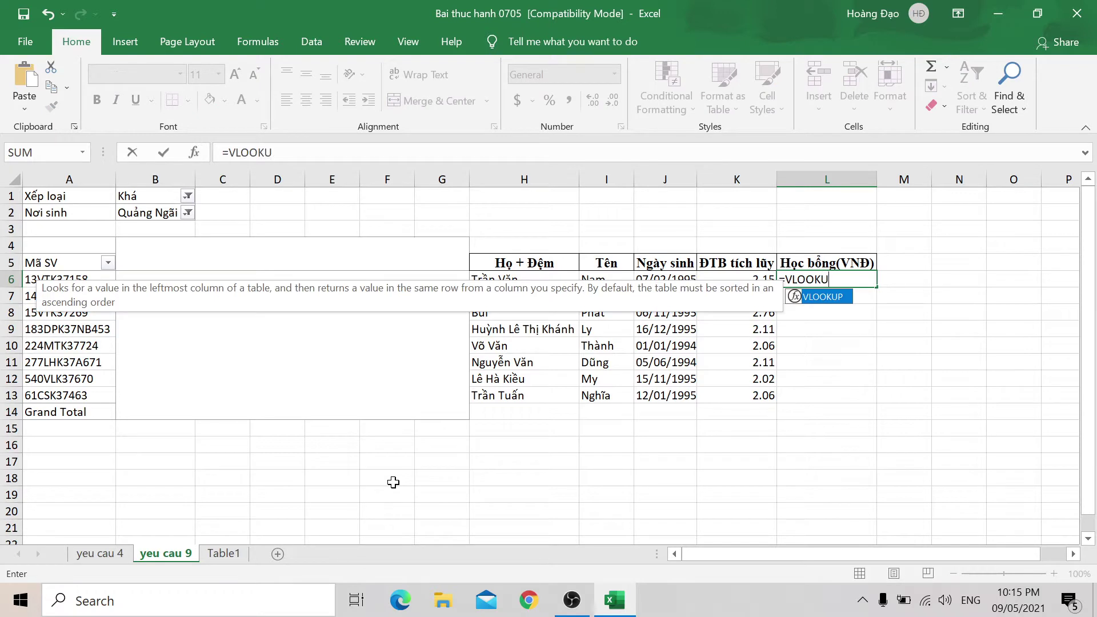
pyautogui.write('P(')
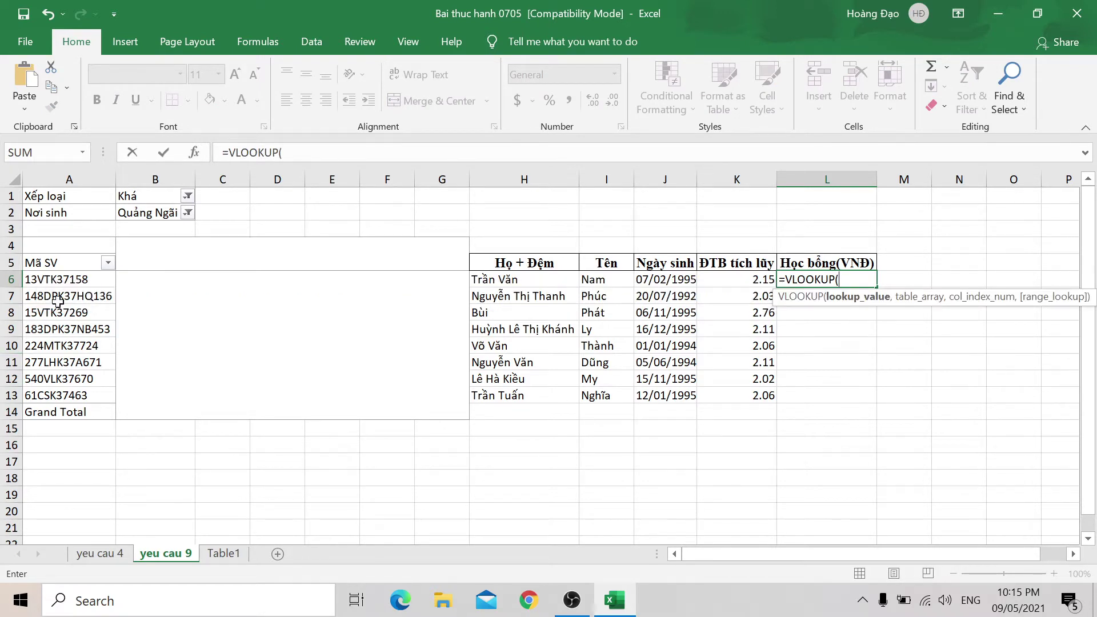
pyautogui.click(67, 281)
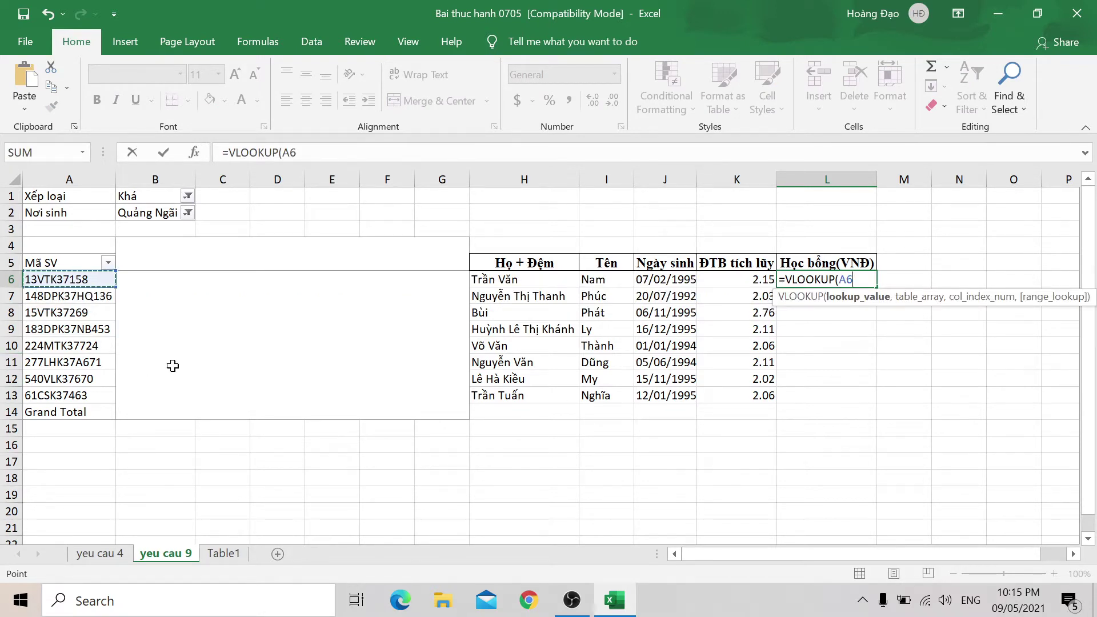
pyautogui.press('BackSpace')
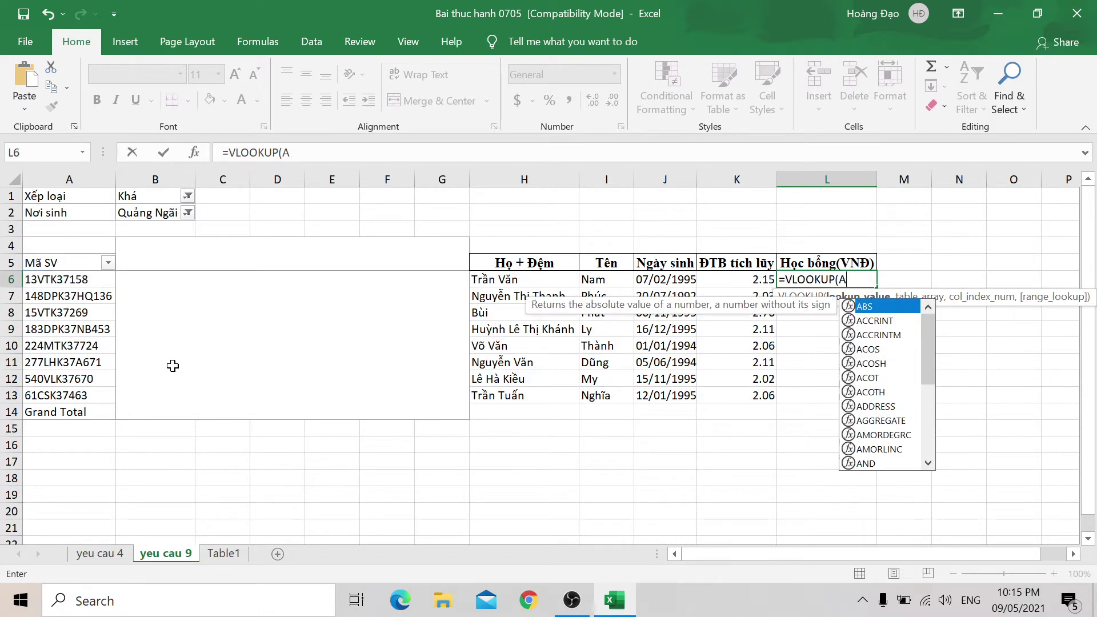
pyautogui.press('BackSpace')
pyautogui.click(195, 153)
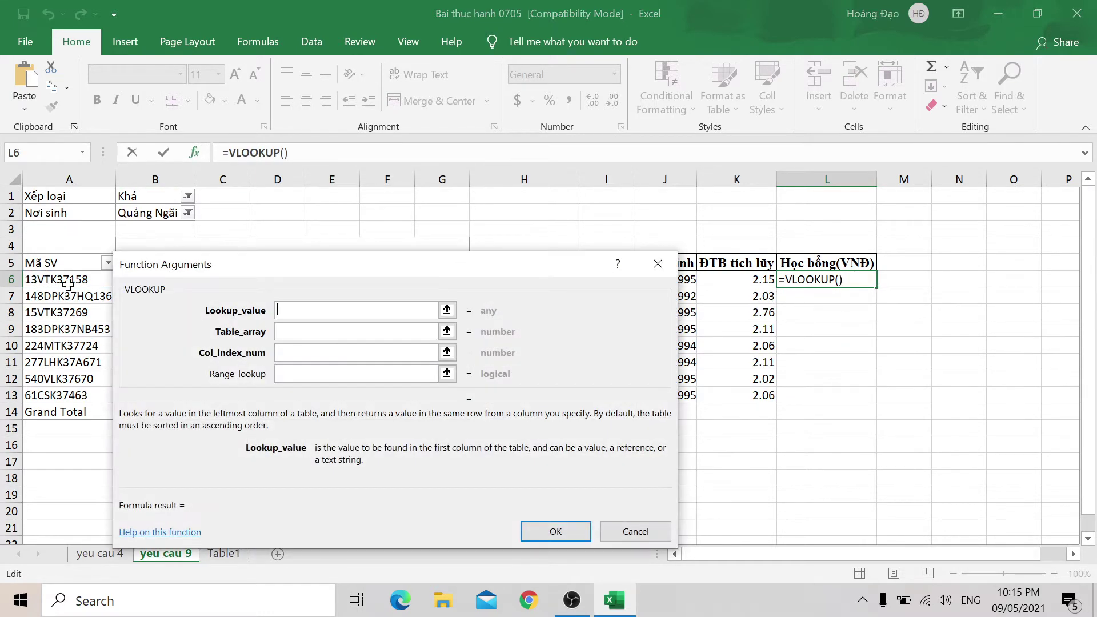
pyautogui.click(68, 281)
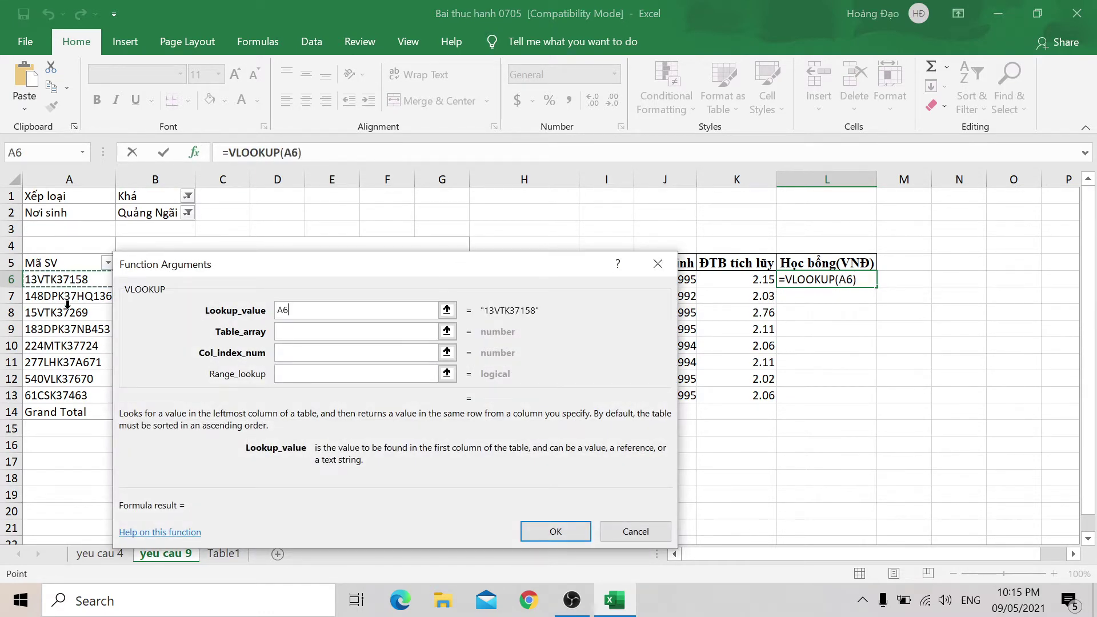
pyautogui.moveTo(359, 266); pyautogui.dragTo(365, 245)
# Step: Use Table1!$B$2:$M$550 as the absolute table array
pyautogui.click(224, 554)
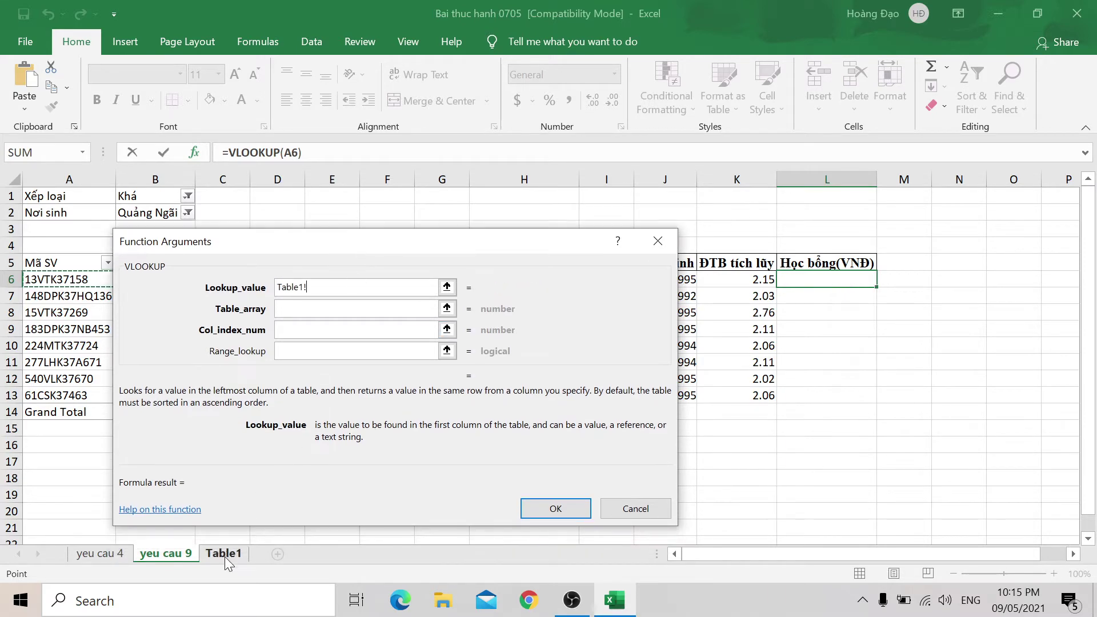
pyautogui.scroll(1, 79, 210)
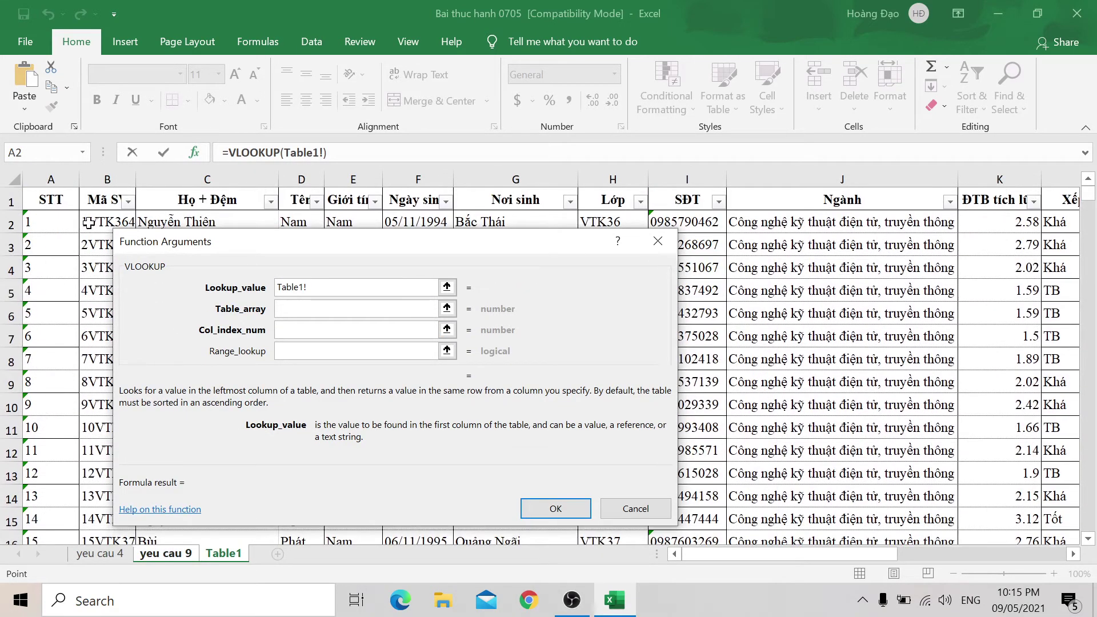
pyautogui.click(96, 222)
pyautogui.hotkey('ctrl', 'shift', 'Right')
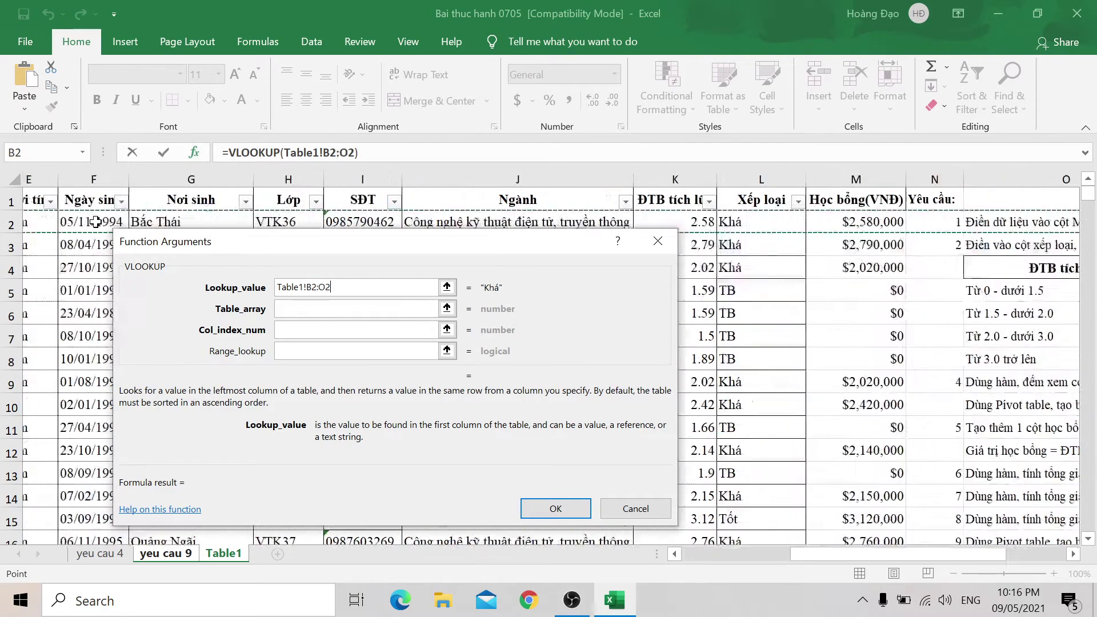
pyautogui.hotkey('shift', 'Left')
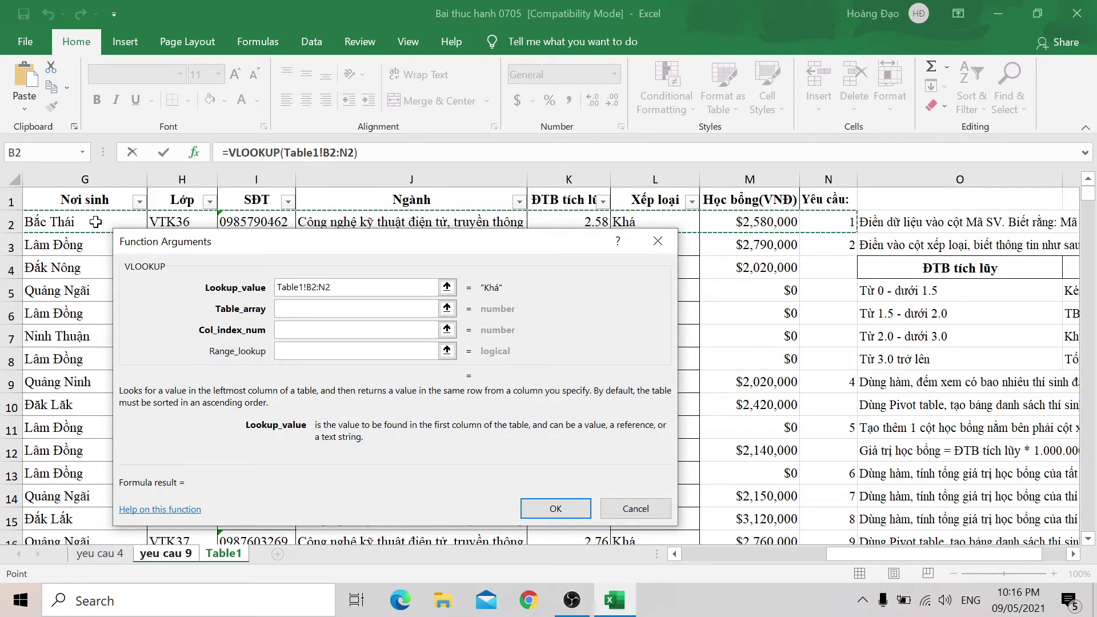
pyautogui.hotkey('shift', 'Left')
pyautogui.hotkey('ctrl', 'shift', 'Down')
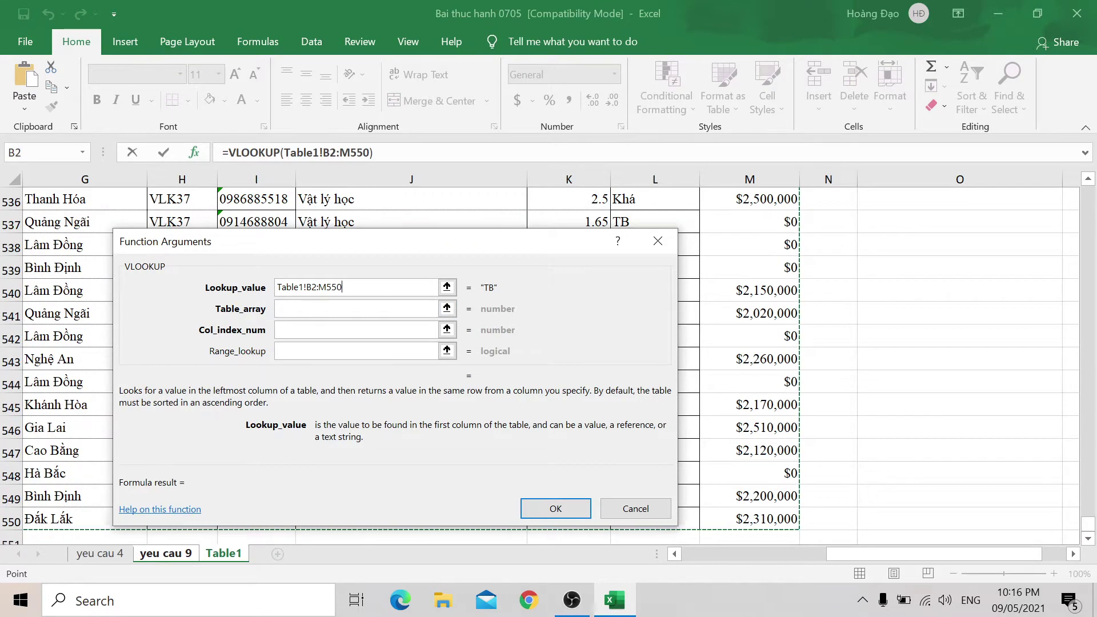
pyautogui.moveTo(343, 287); pyautogui.dragTo(278, 286)
pyautogui.click(326, 309)
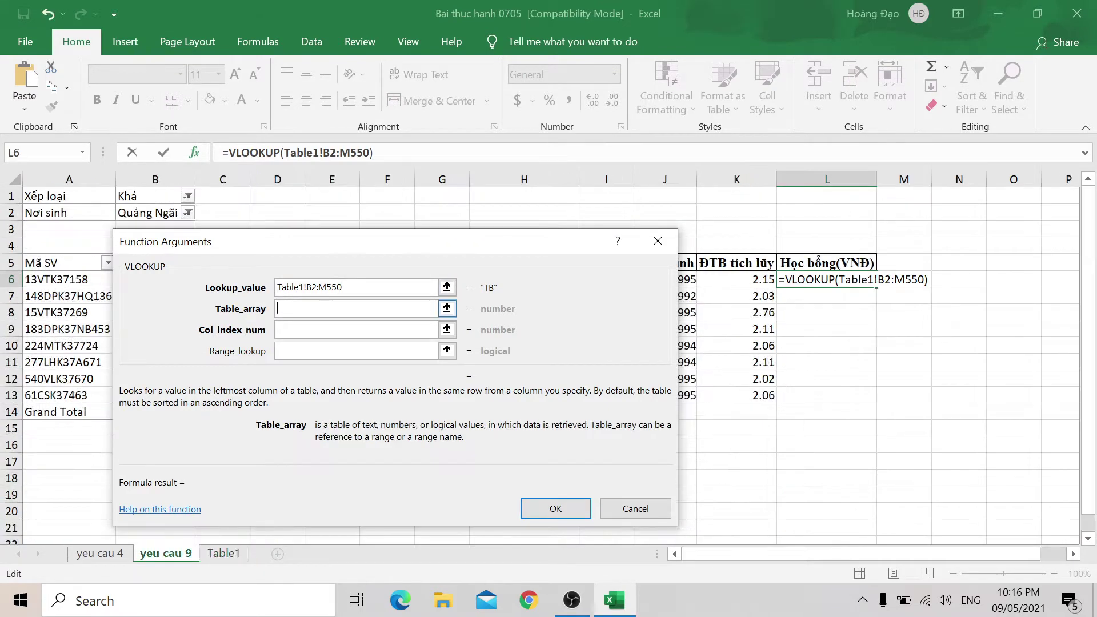
pyautogui.hotkey('ctrl', 'v')
pyautogui.press('F4')
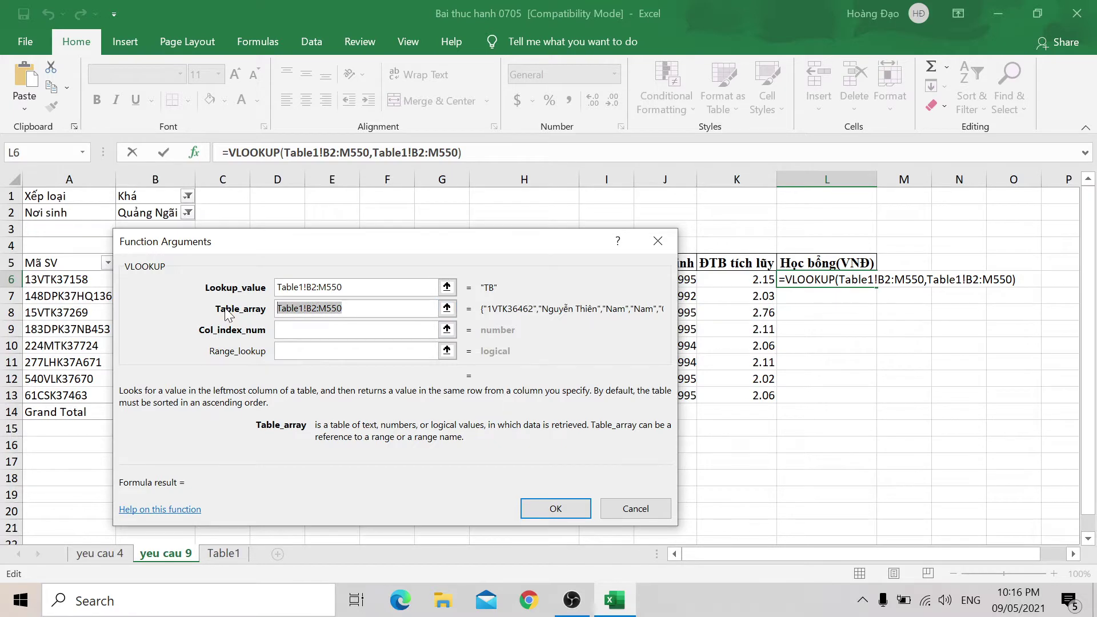
# Step: Set column index 11 and match type 0, then clear the wrong lookup value
pyautogui.press('Tab')
pyautogui.write('11')
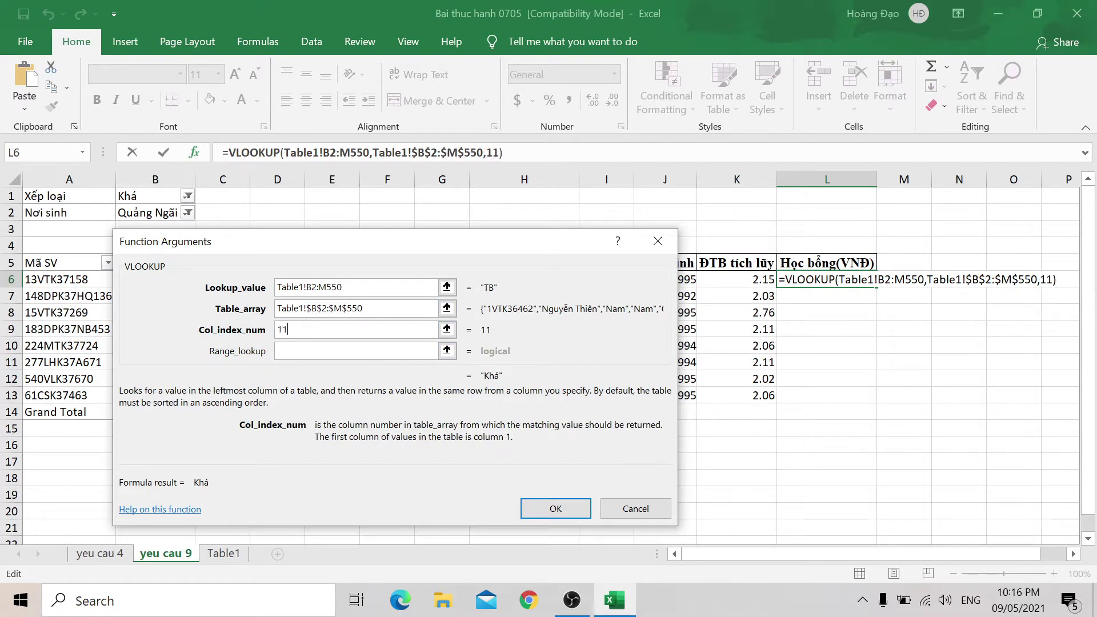
pyautogui.press('Tab')
pyautogui.write('0')
pyautogui.press('Tab')
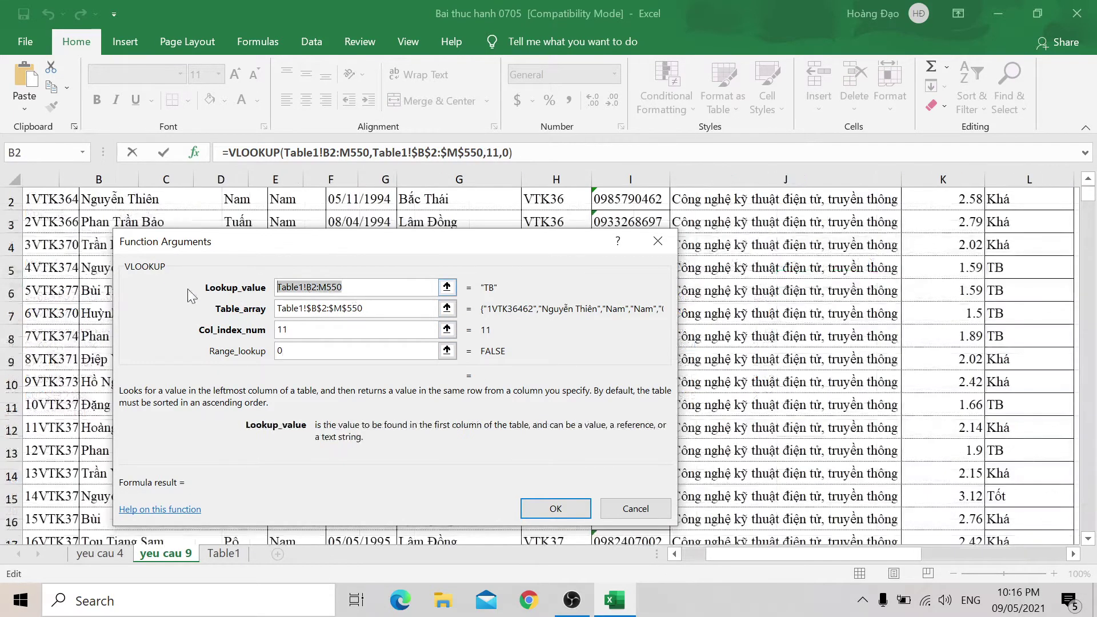
pyautogui.press('BackSpace')
# Step: Remove the stray Table1! sheet prefix from the L6 lookup value
pyautogui.click(221, 557)
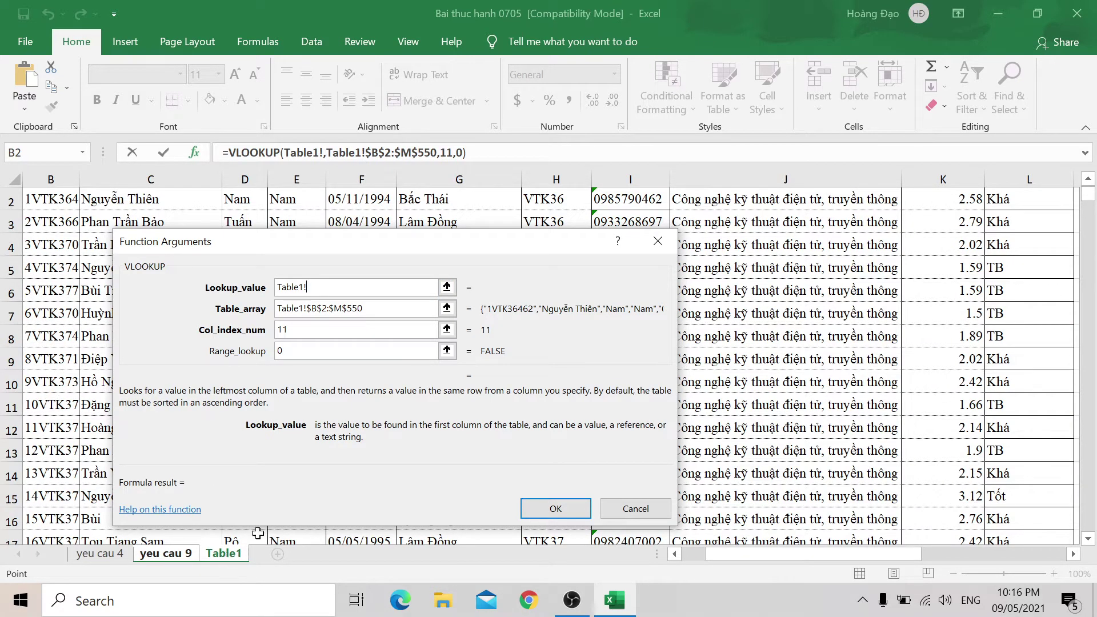
pyautogui.doubleClick(291, 286)
pyautogui.press('BackSpace')
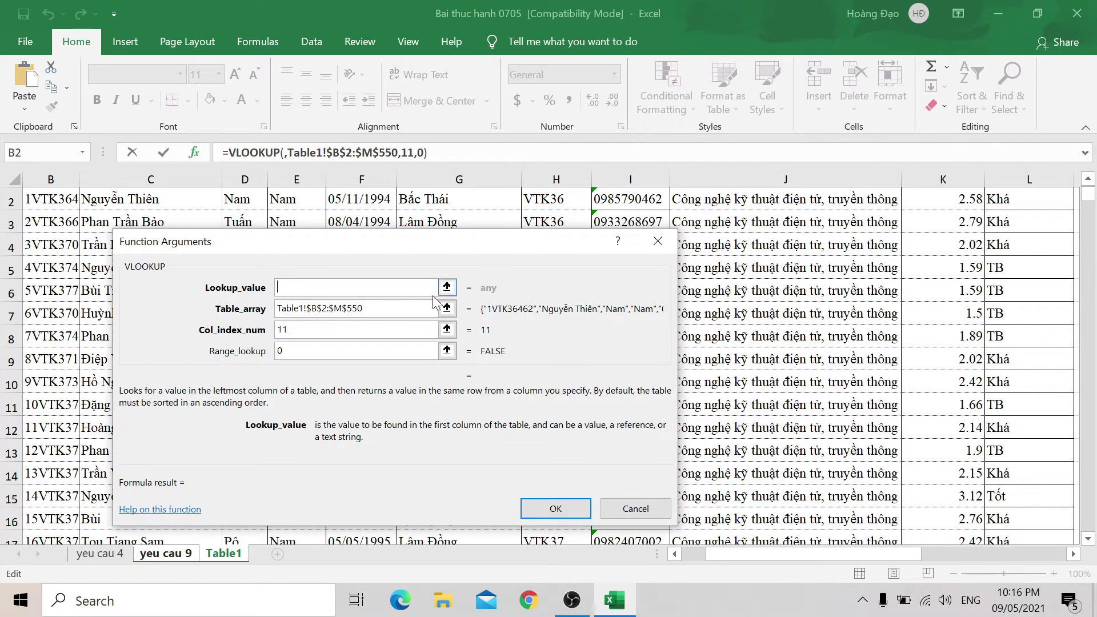
pyautogui.click(447, 287)
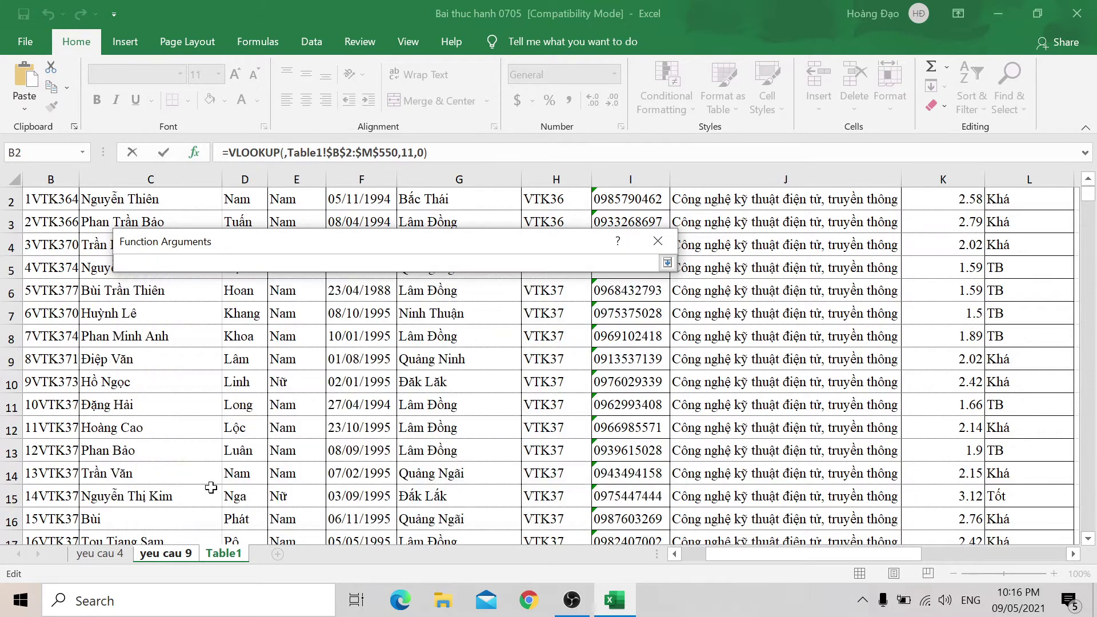
pyautogui.click(223, 553)
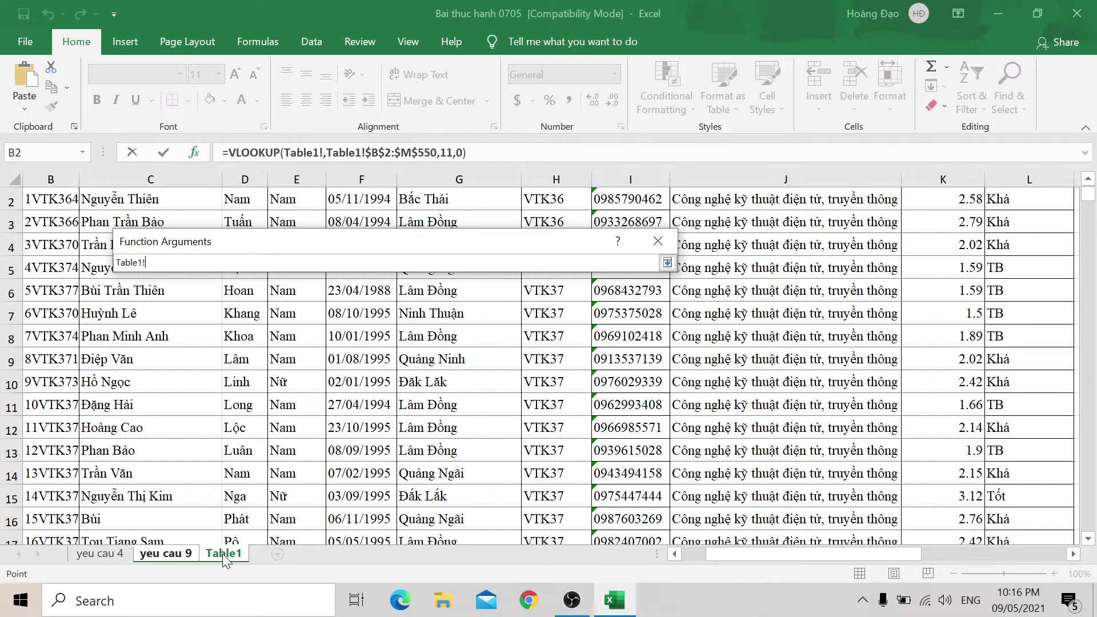
pyautogui.click(149, 555)
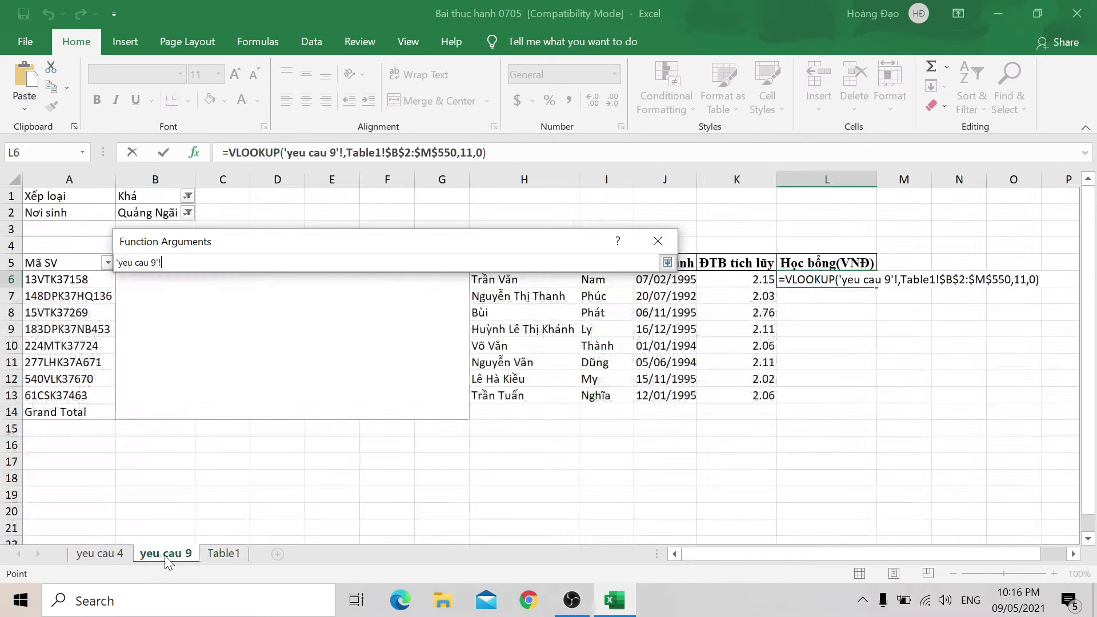
pyautogui.press('BackSpace')
pyautogui.press('BackSpace')
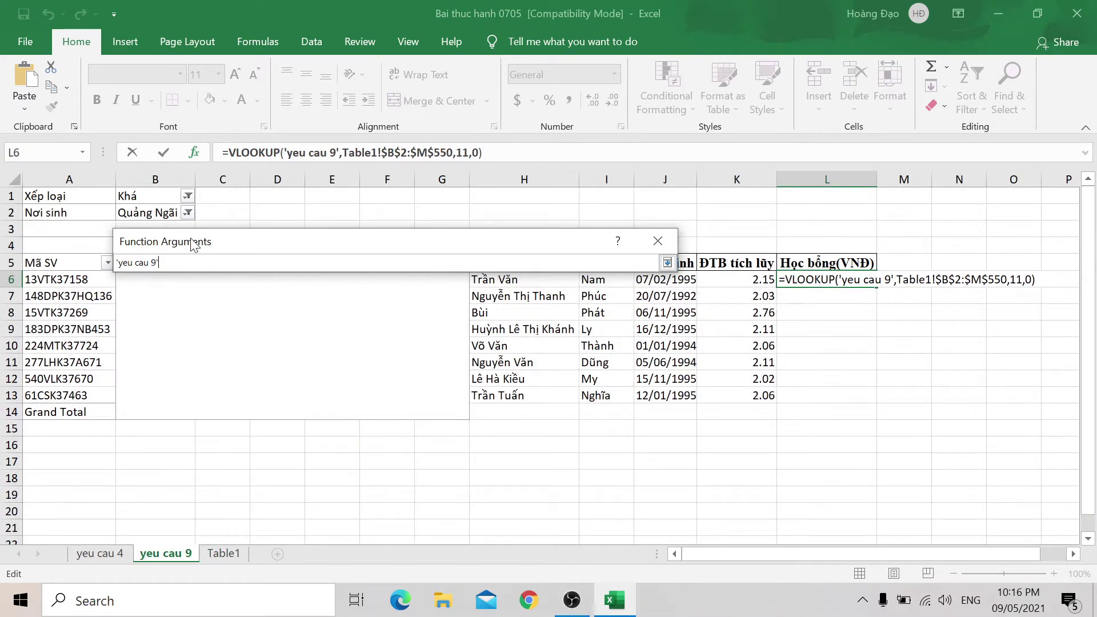
pyautogui.press('BackSpace')
pyautogui.press('BackSpace')
pyautogui.press('BackSpace')
pyautogui.press('BackSpace')
pyautogui.press('BackSpace')
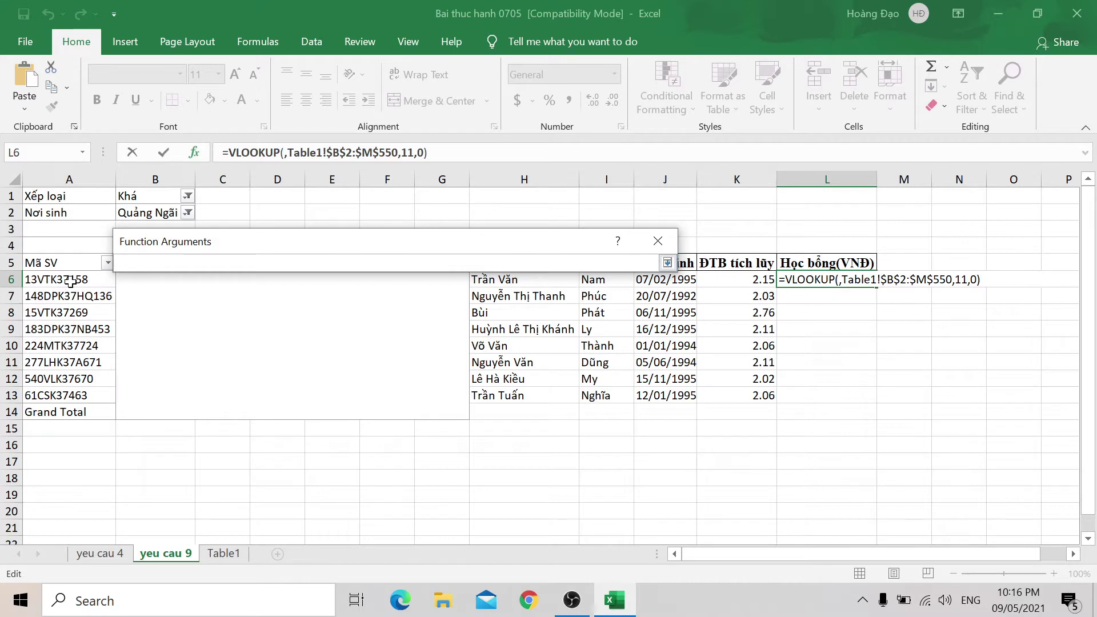
# Step: Point the lookup value at A6 on 'yeu cau 9' and confirm, so L6 shows Khá
pyautogui.click(69, 280)
pyautogui.click(666, 262)
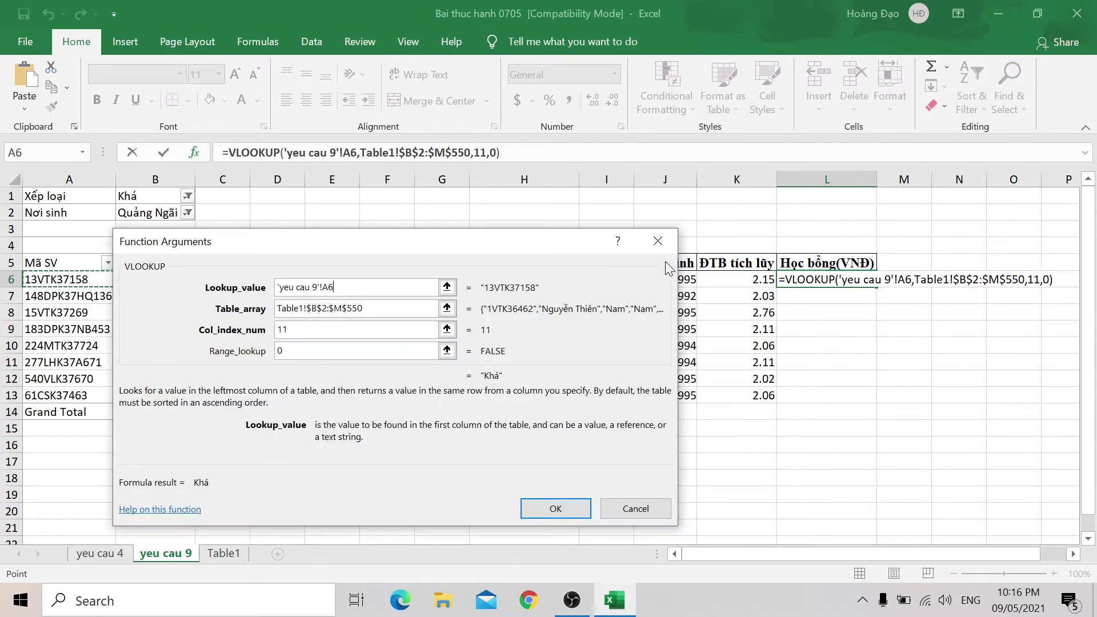
pyautogui.moveTo(337, 288); pyautogui.dragTo(276, 287)
pyautogui.press('BackSpace')
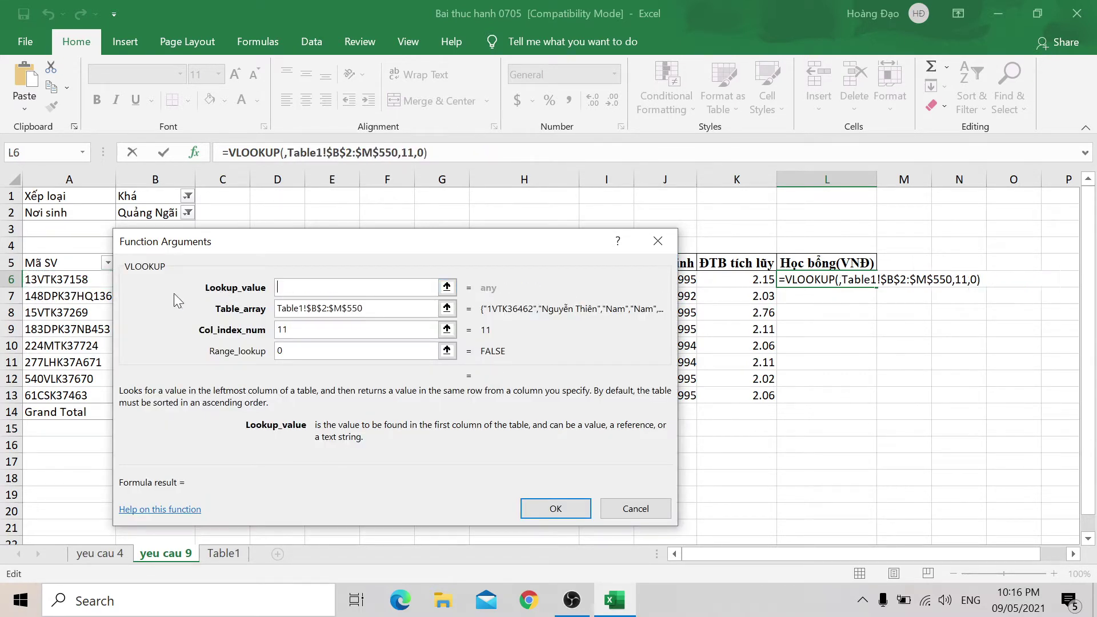
pyautogui.click(55, 280)
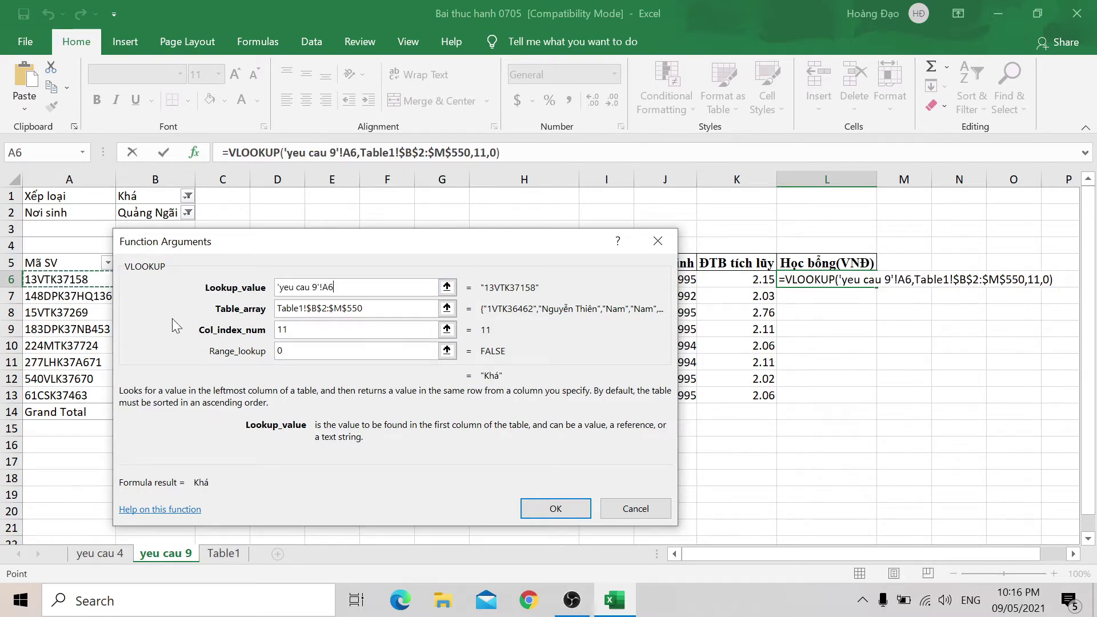
pyautogui.click(557, 509)
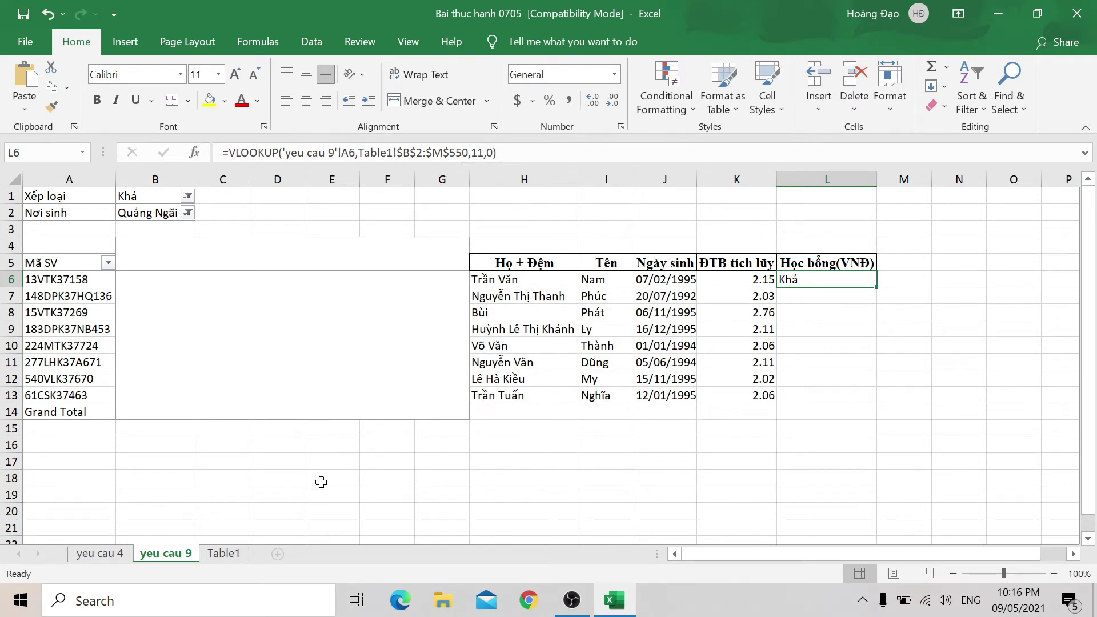
pyautogui.click(236, 554)
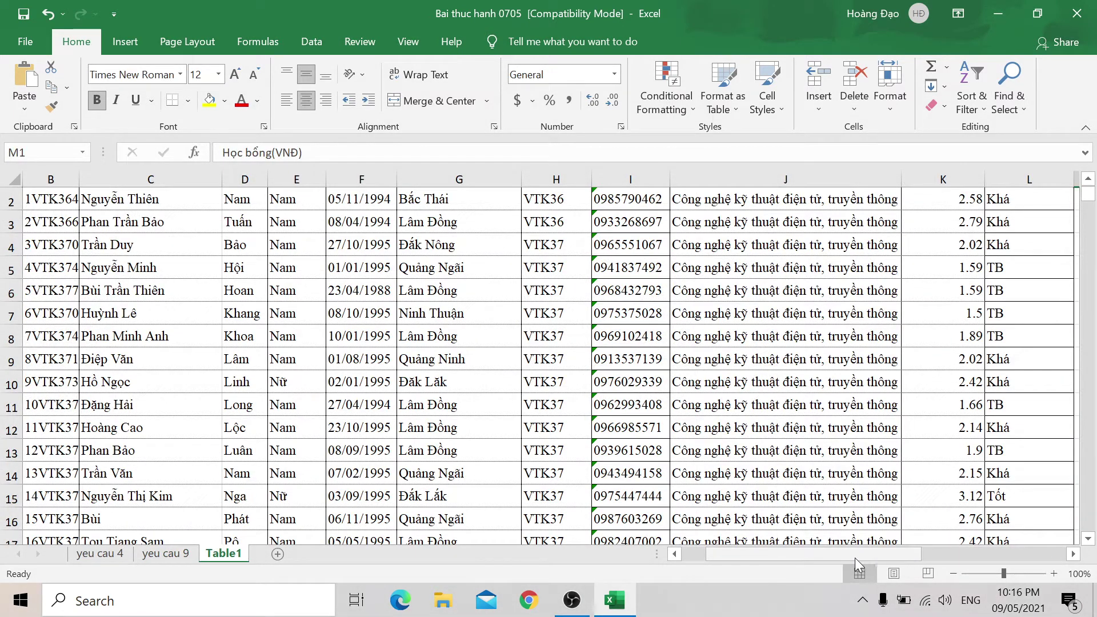
pyautogui.click(165, 553)
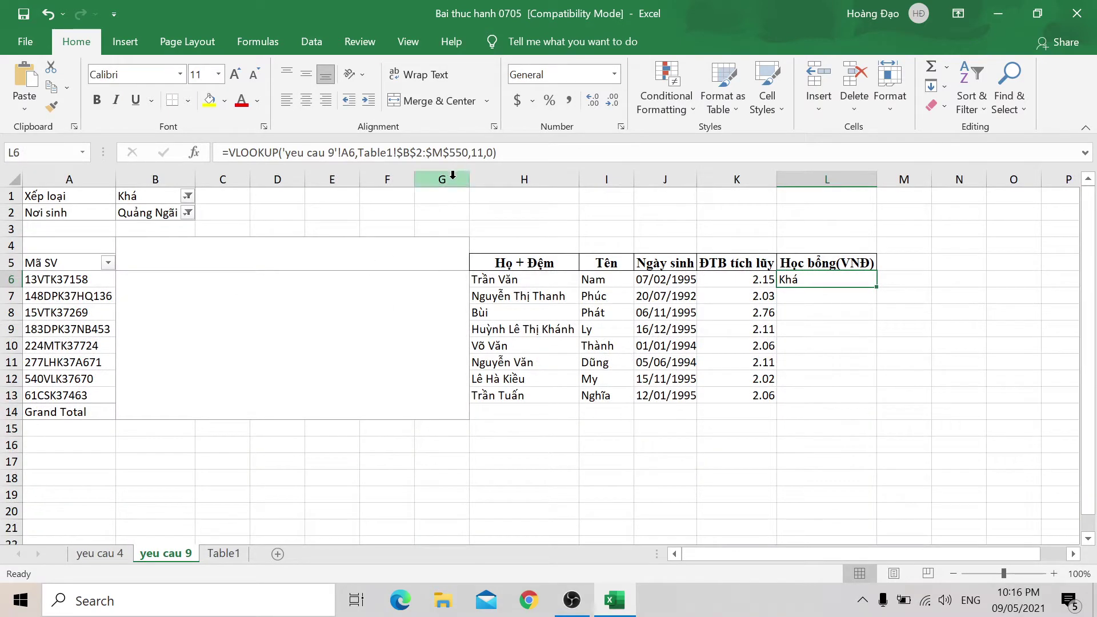
pyautogui.click(211, 552)
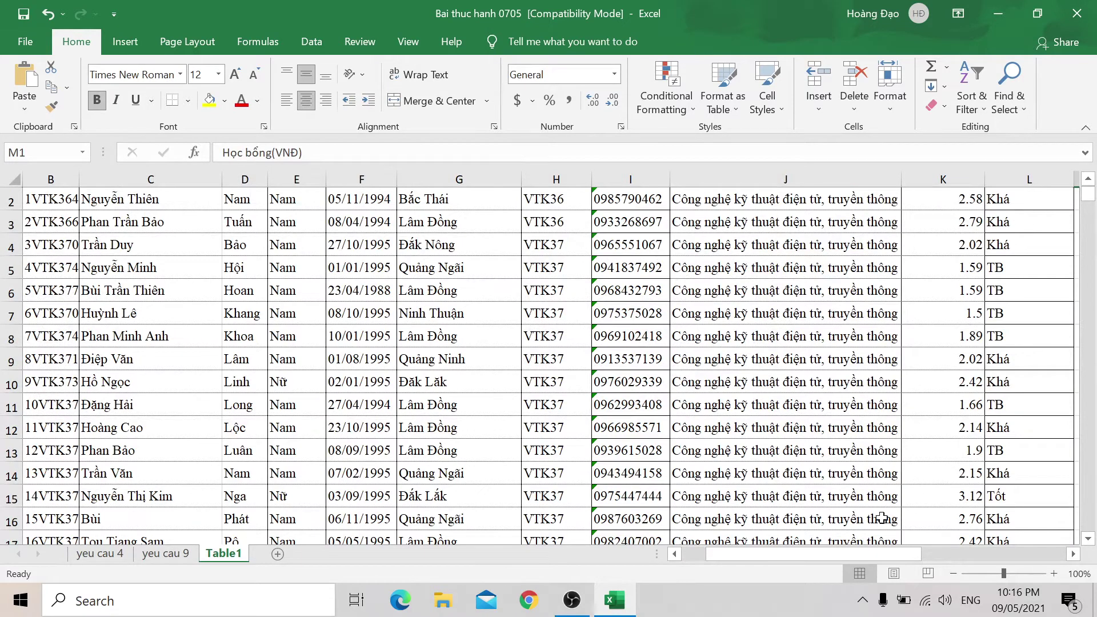
pyautogui.moveTo(865, 556); pyautogui.dragTo(908, 554)
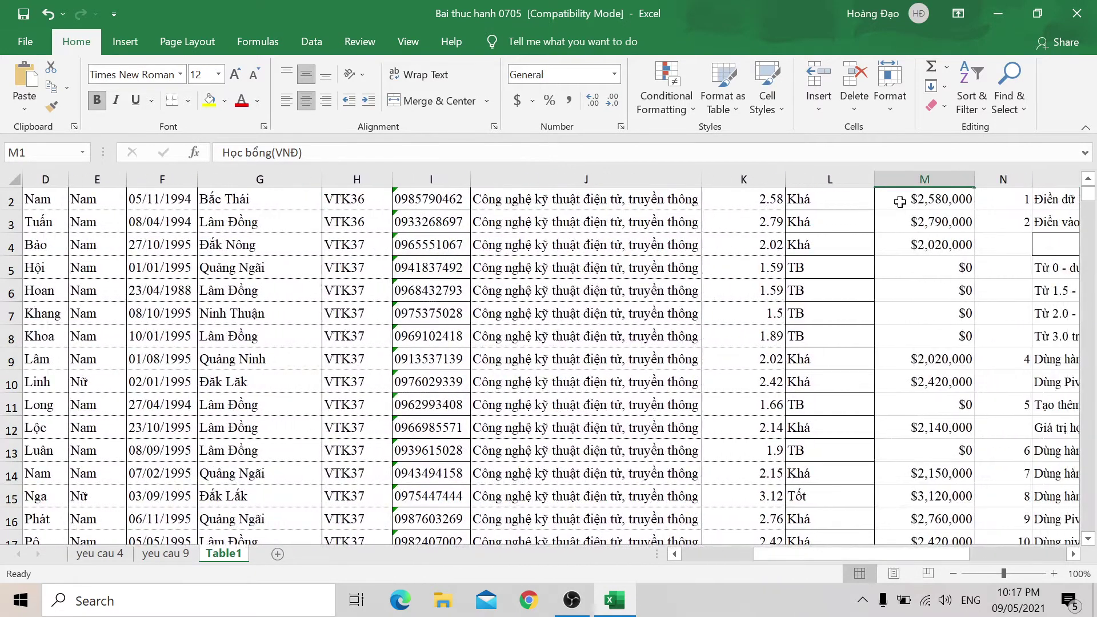
pyautogui.click(902, 201)
pyautogui.click(143, 553)
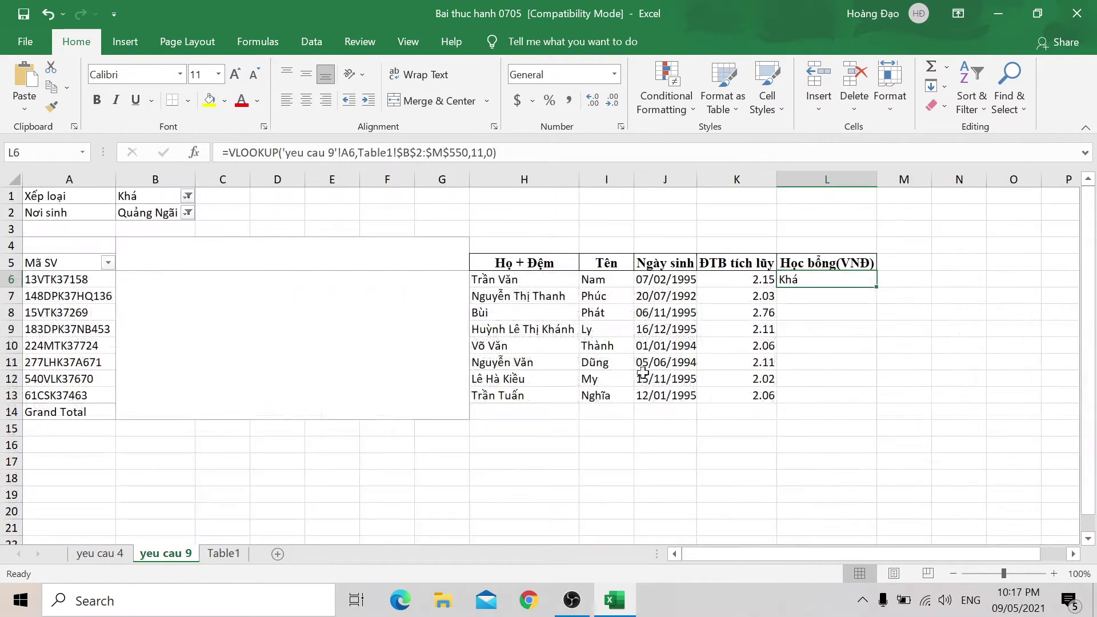
# Step: Change L6's lookup column to 12 and fill the formula down to L13
pyautogui.click(477, 152)
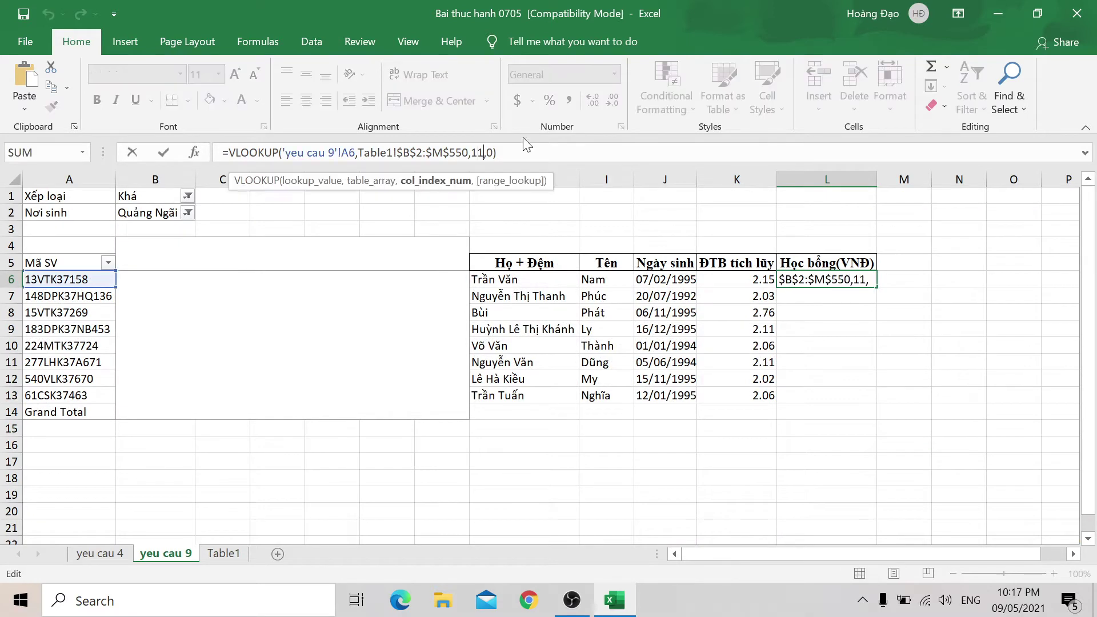
pyautogui.press('Return')
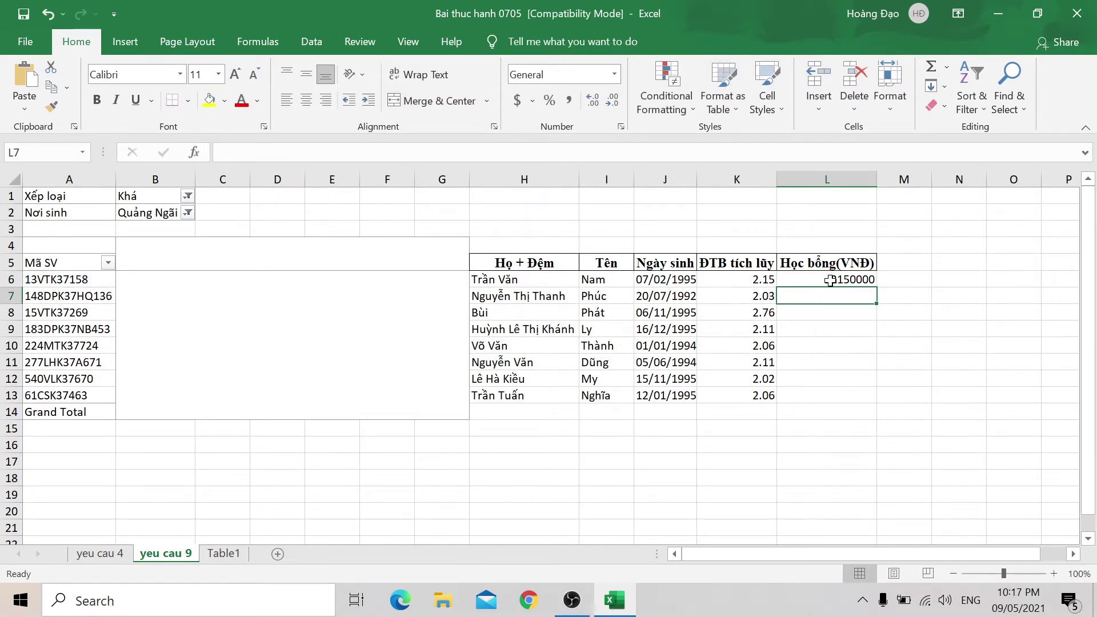
pyautogui.click(830, 280)
pyautogui.doubleClick(876, 287)
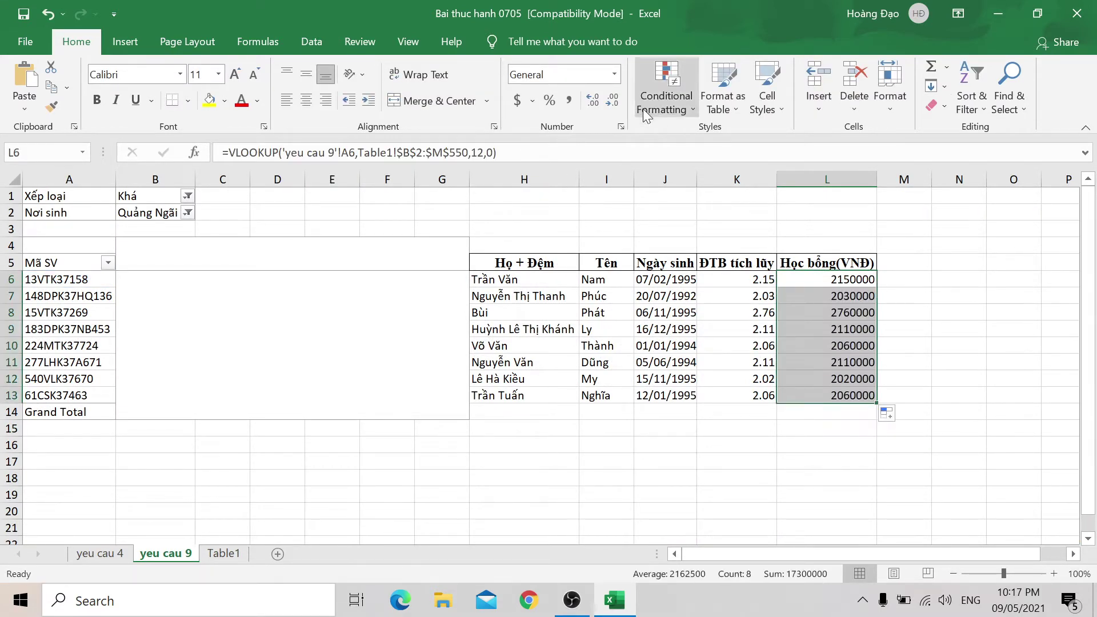
# Step: Format the scholarship amounts as Currency and select cells L7 to L13
pyautogui.click(614, 74)
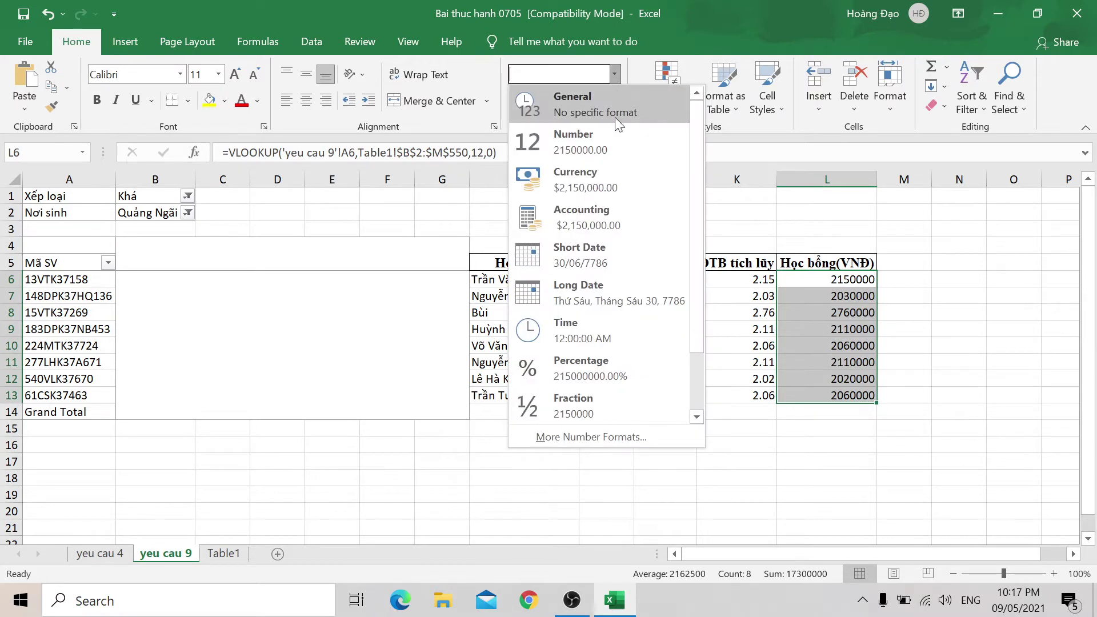
pyautogui.click(595, 179)
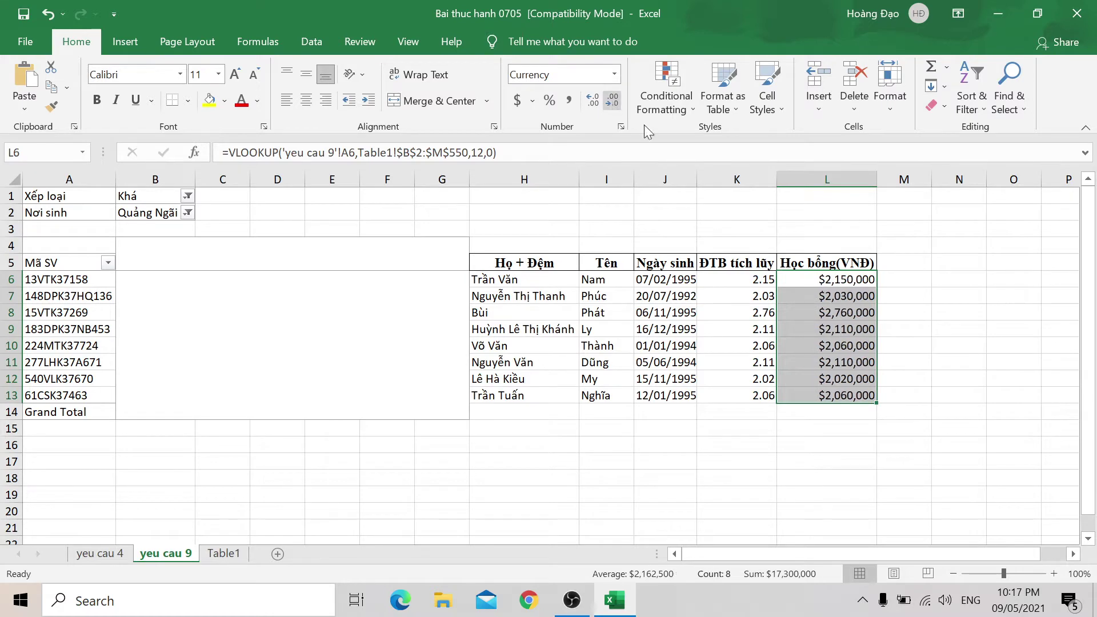
pyautogui.click(820, 378)
pyautogui.press('Down')
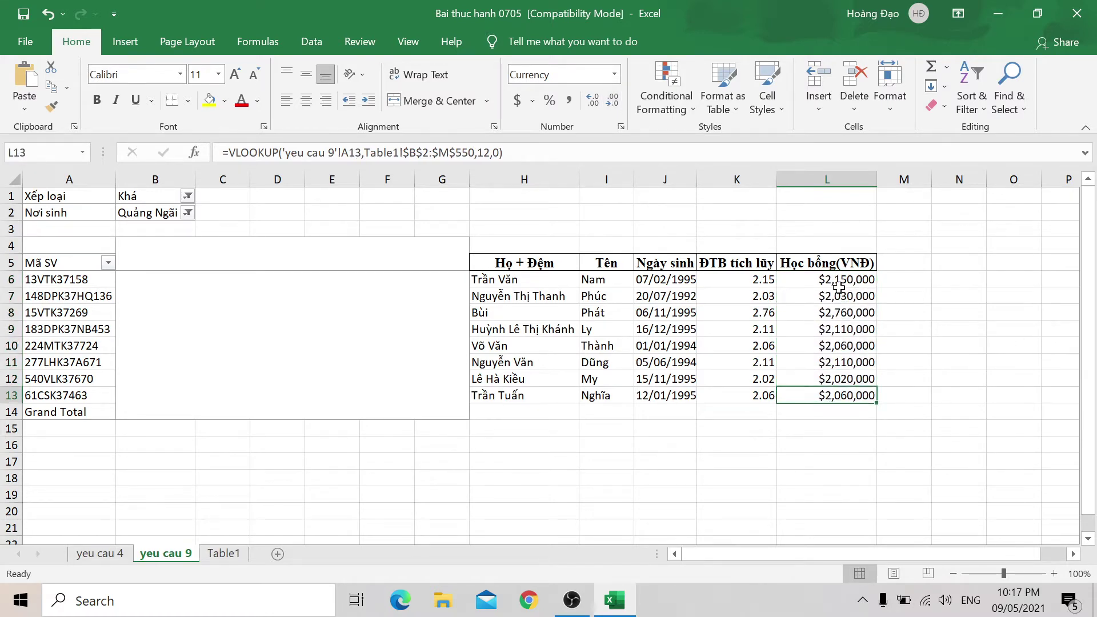
pyautogui.moveTo(838, 291); pyautogui.dragTo(835, 395)
pyautogui.click(224, 554)
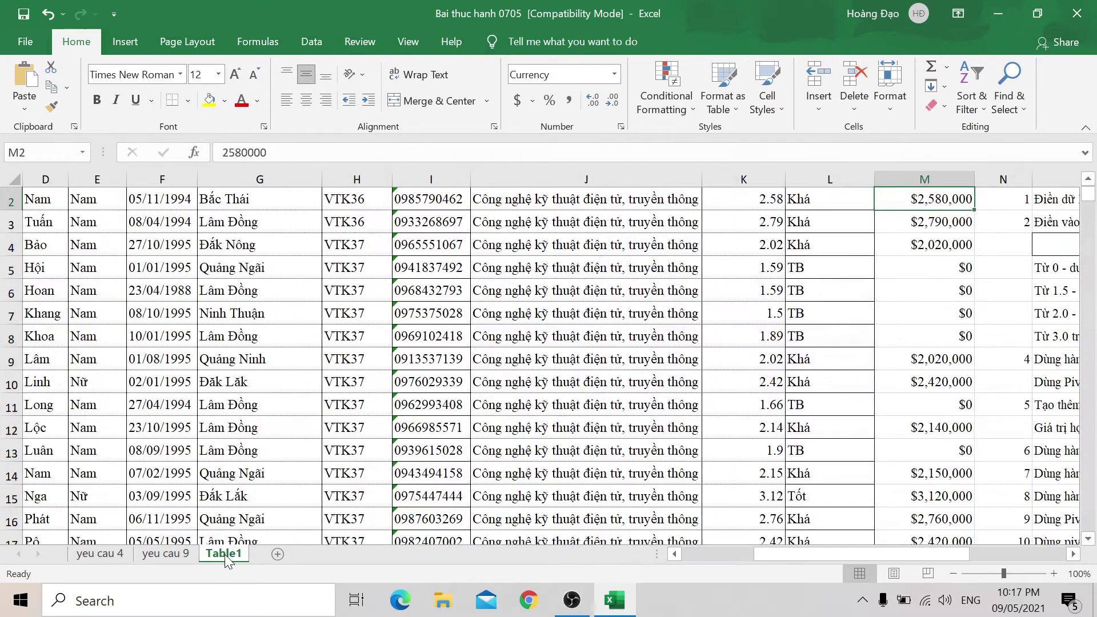
pyautogui.moveTo(870, 556); pyautogui.dragTo(976, 554)
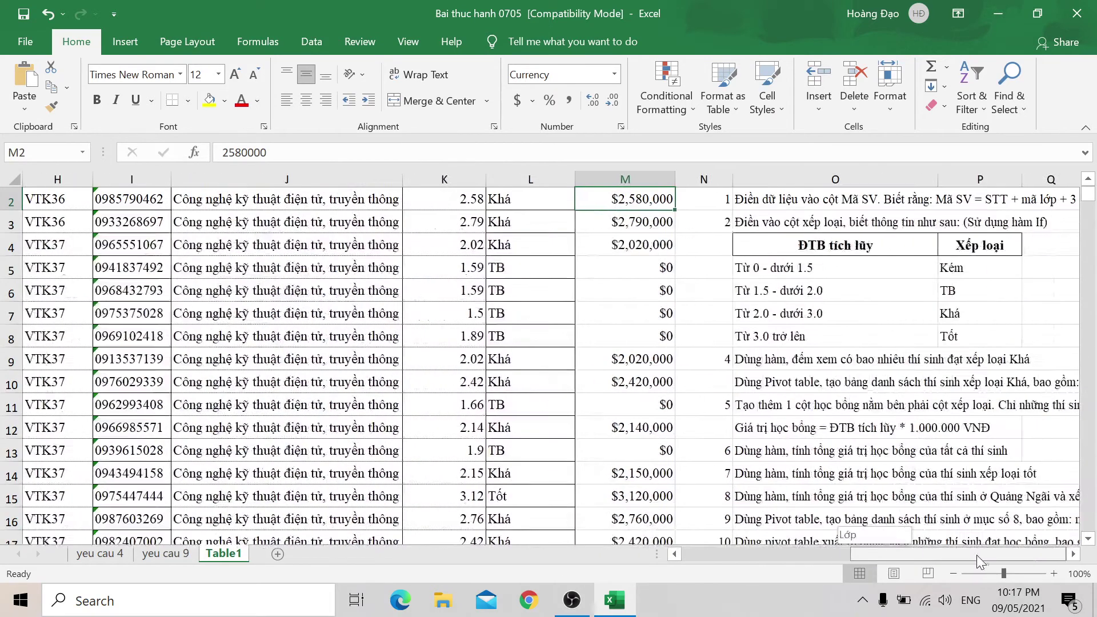
pyautogui.scroll(-2, 843, 405)
pyautogui.scroll(-3, 842, 405)
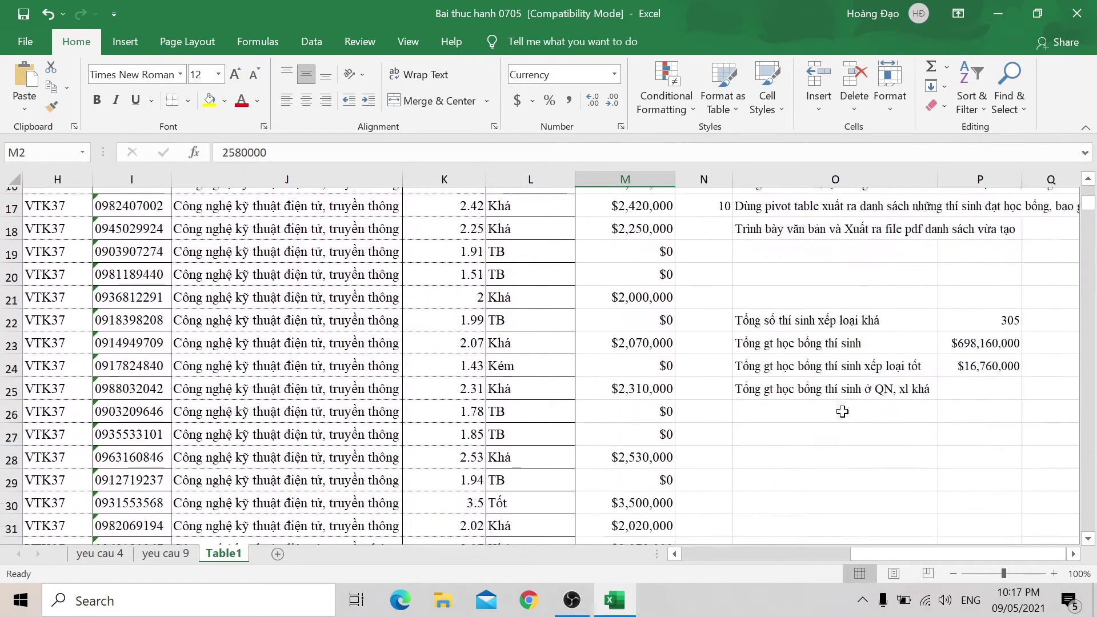
pyautogui.scroll(3, 843, 405)
pyautogui.click(754, 407)
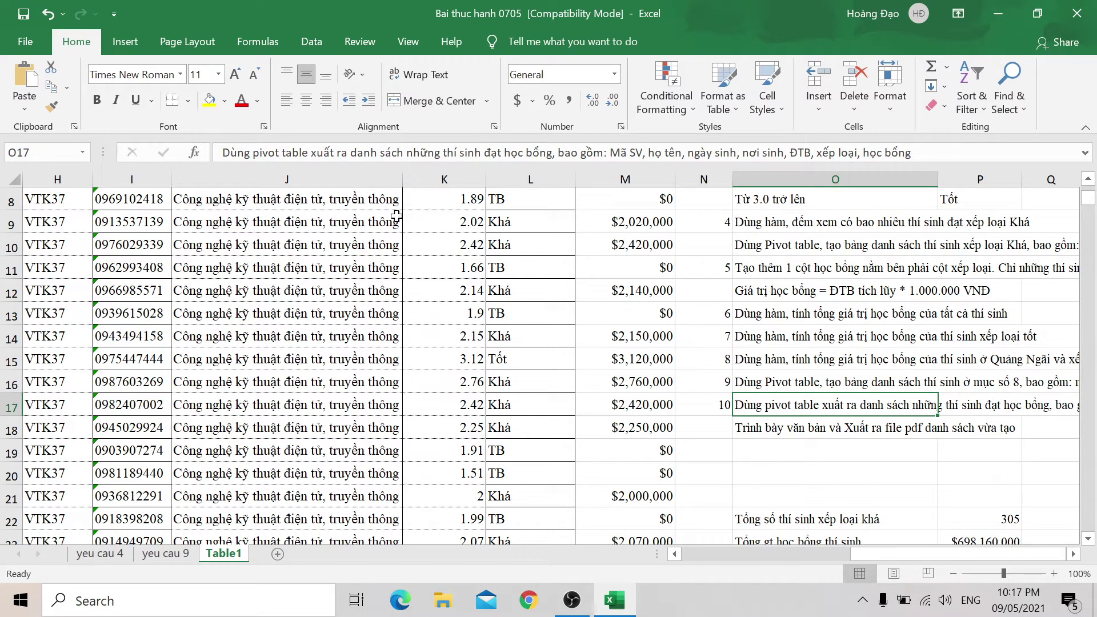
# Step: Select the Table1 student data A1:M550, from the header row to the last record
pyautogui.scroll(3, 442, 398)
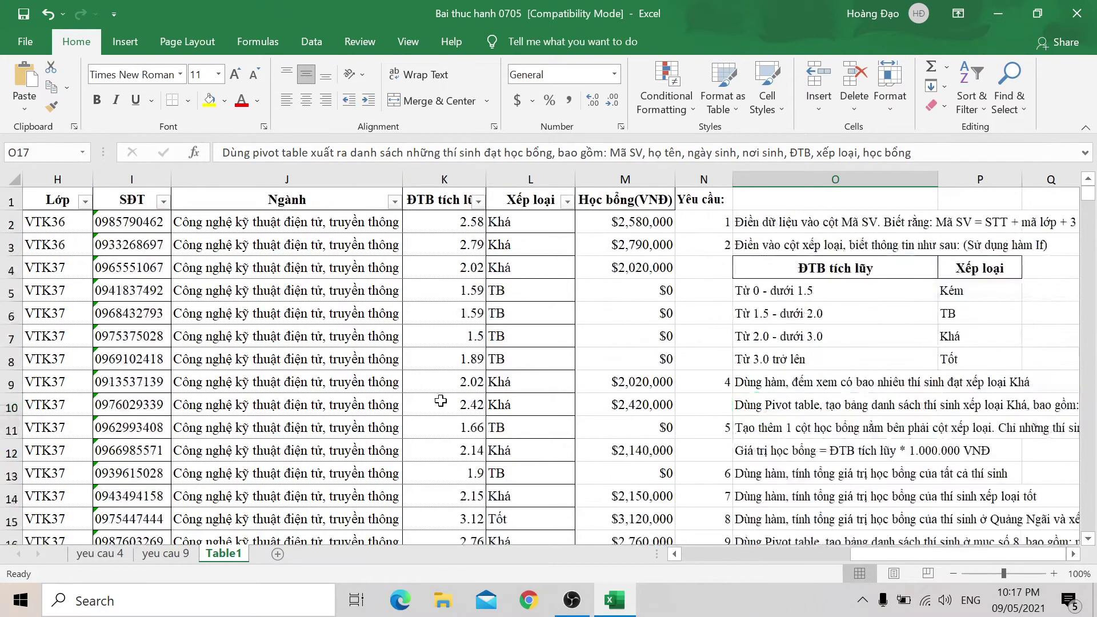
pyautogui.click(632, 199)
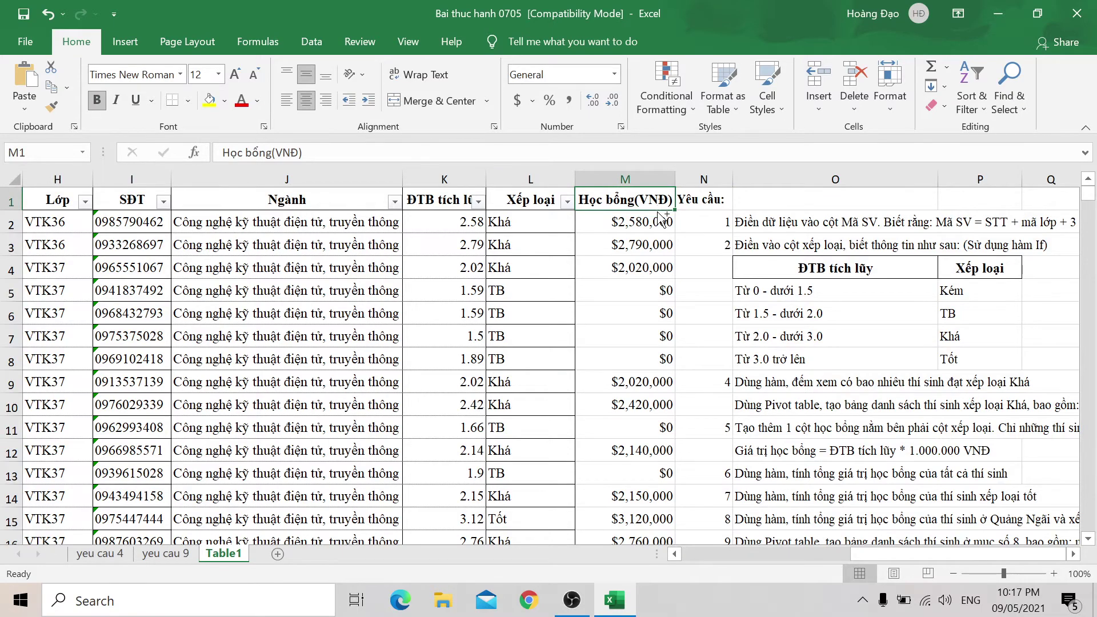
pyautogui.hotkey('ctrl', 'shift', 'Left')
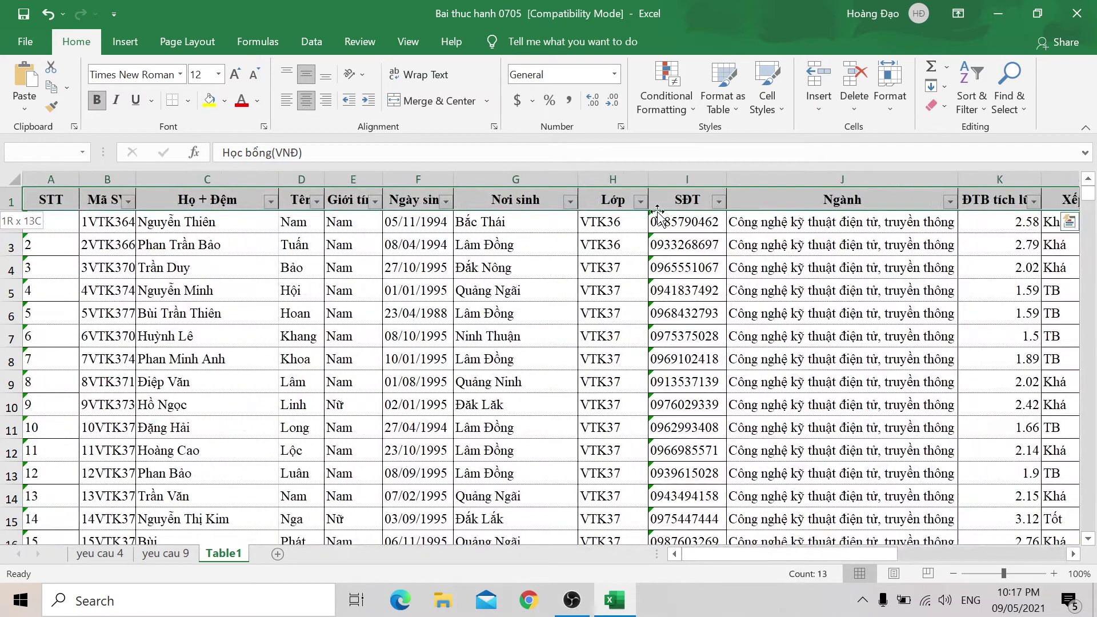
pyautogui.hotkey('ctrl', 'shift', 'Down')
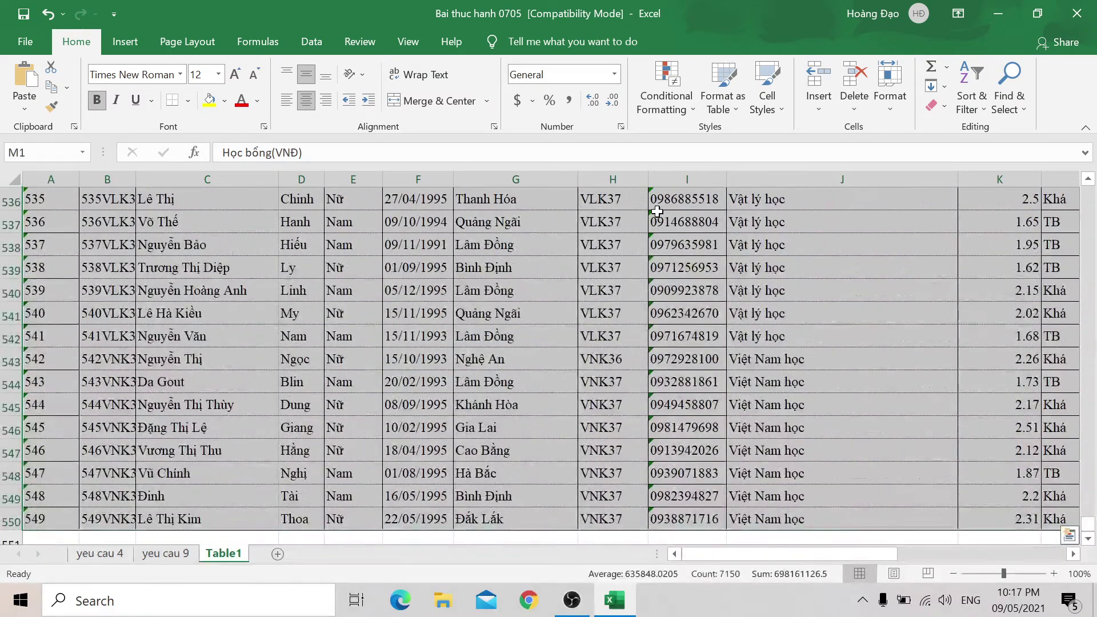
# Step: Insert a PivotTable from the selection on a new sheet and rename that sheet 'yeu cau 10'
pyautogui.click(124, 42)
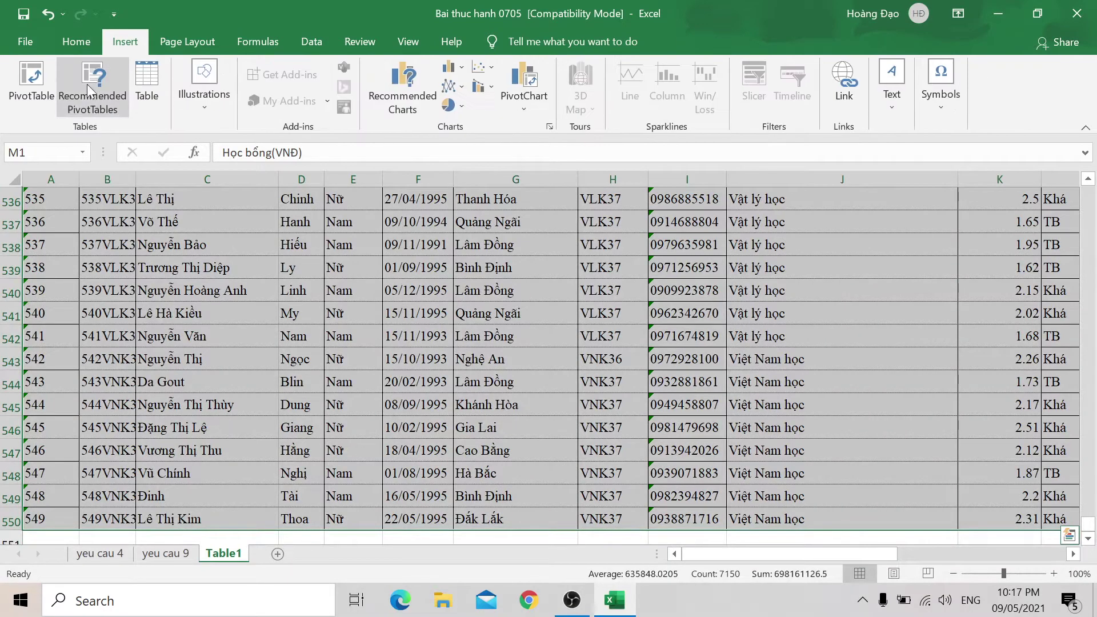
pyautogui.click(32, 84)
pyautogui.click(449, 518)
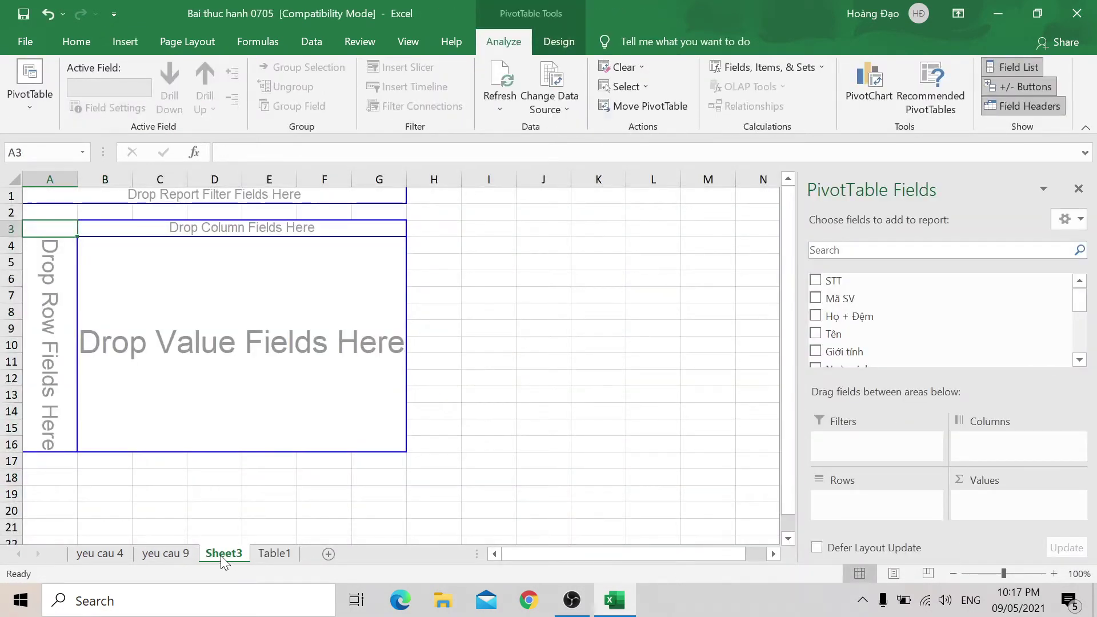
pyautogui.doubleClick(223, 557)
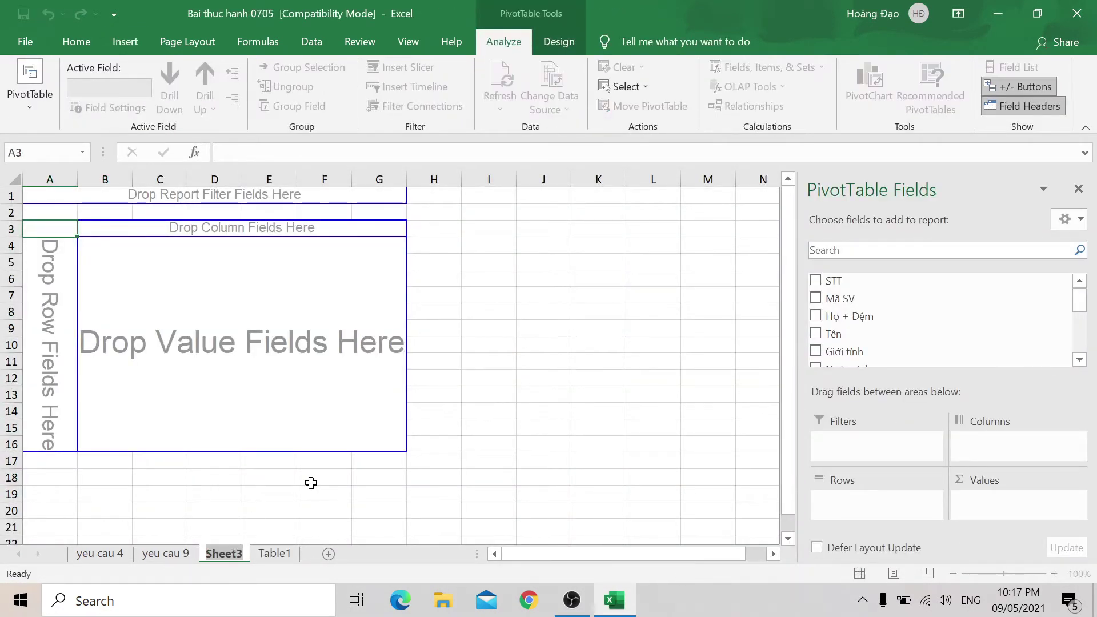
pyautogui.write('yeu cau 10')
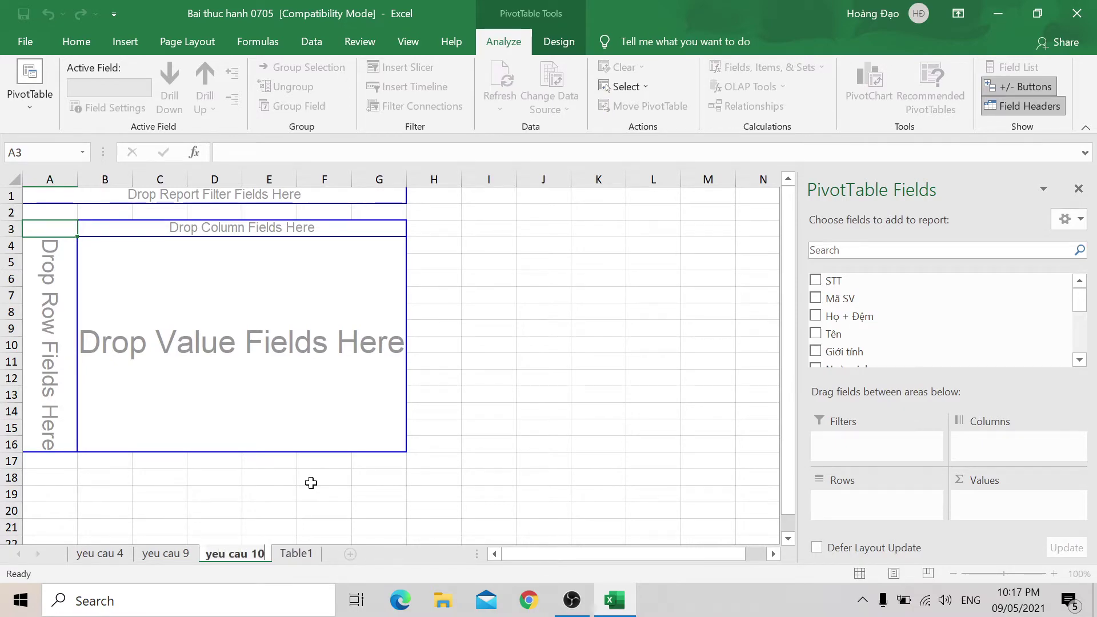
pyautogui.click(296, 553)
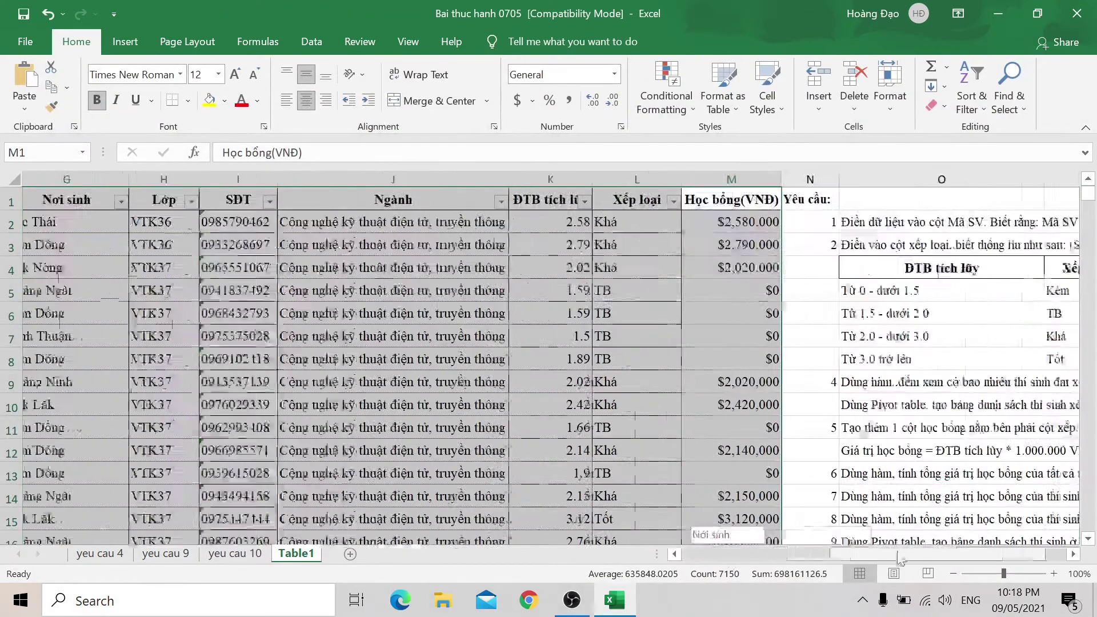
pyautogui.moveTo(728, 554); pyautogui.dragTo(897, 554)
pyautogui.scroll(-3, 826, 442)
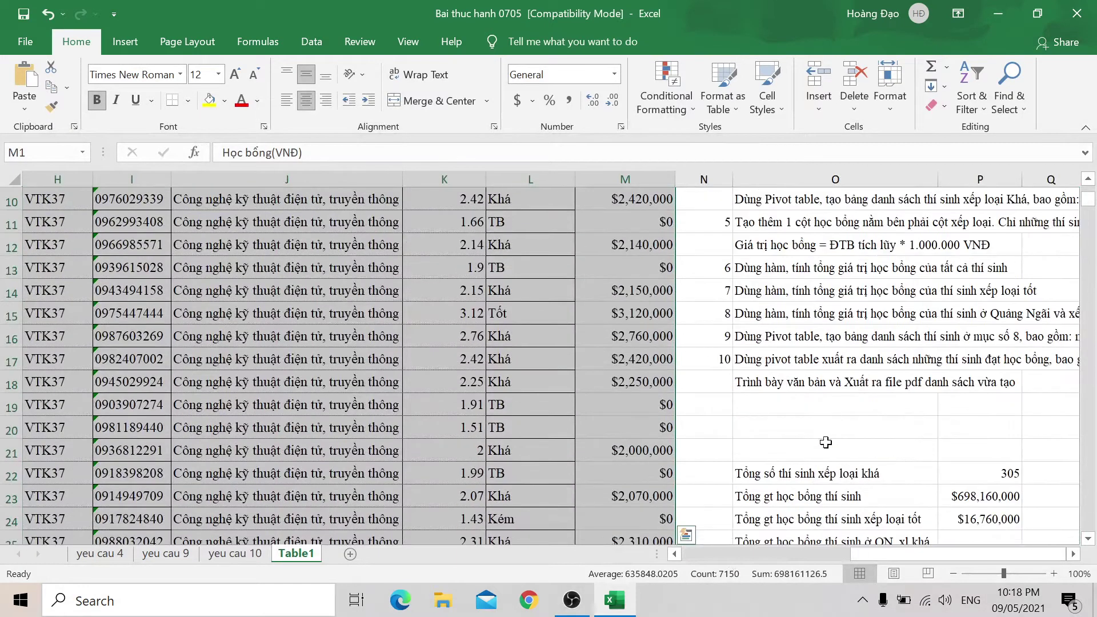
pyautogui.click(776, 361)
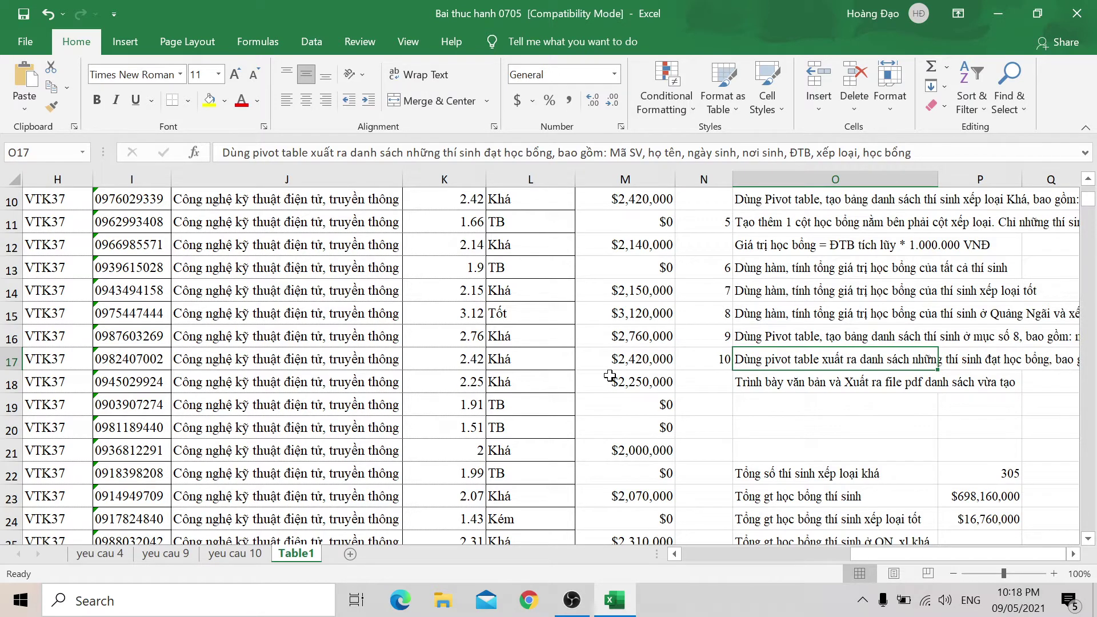
pyautogui.scroll(3, 537, 395)
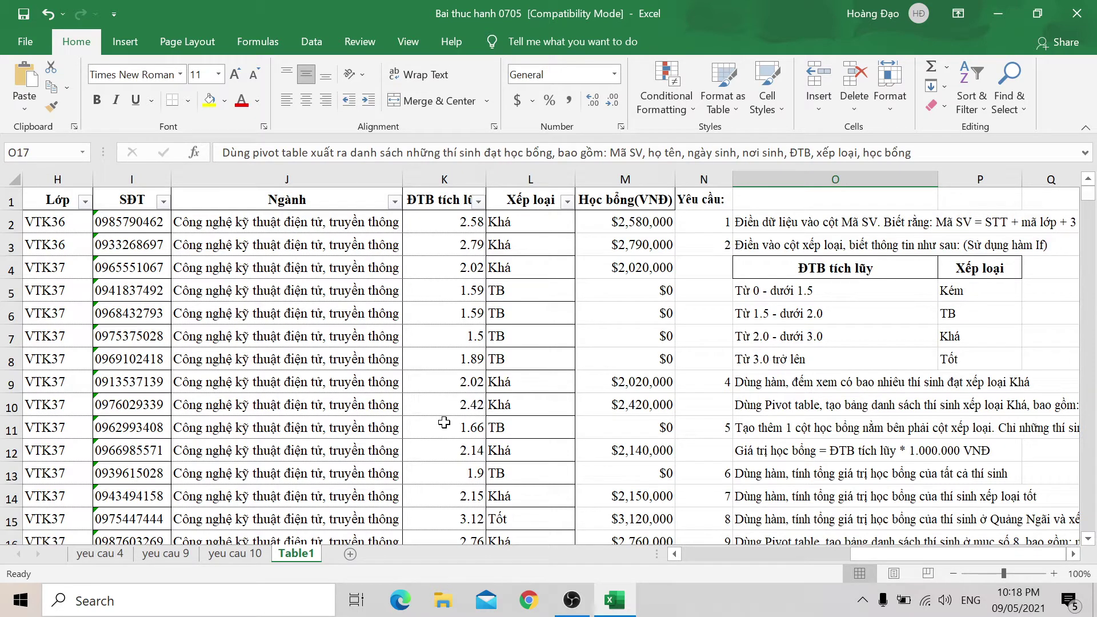
# Step: Add Học bổng(VNĐ) to the Filters area of the yeu cau 10 pivot table
pyautogui.click(225, 554)
pyautogui.scroll(-2, 901, 304)
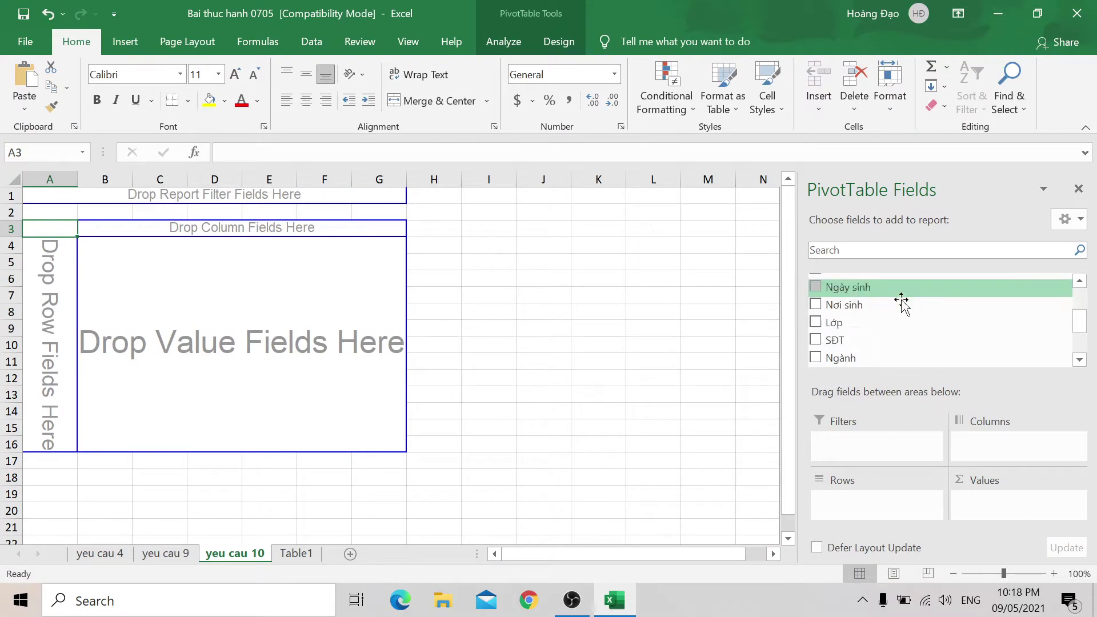
pyautogui.scroll(-2, 901, 303)
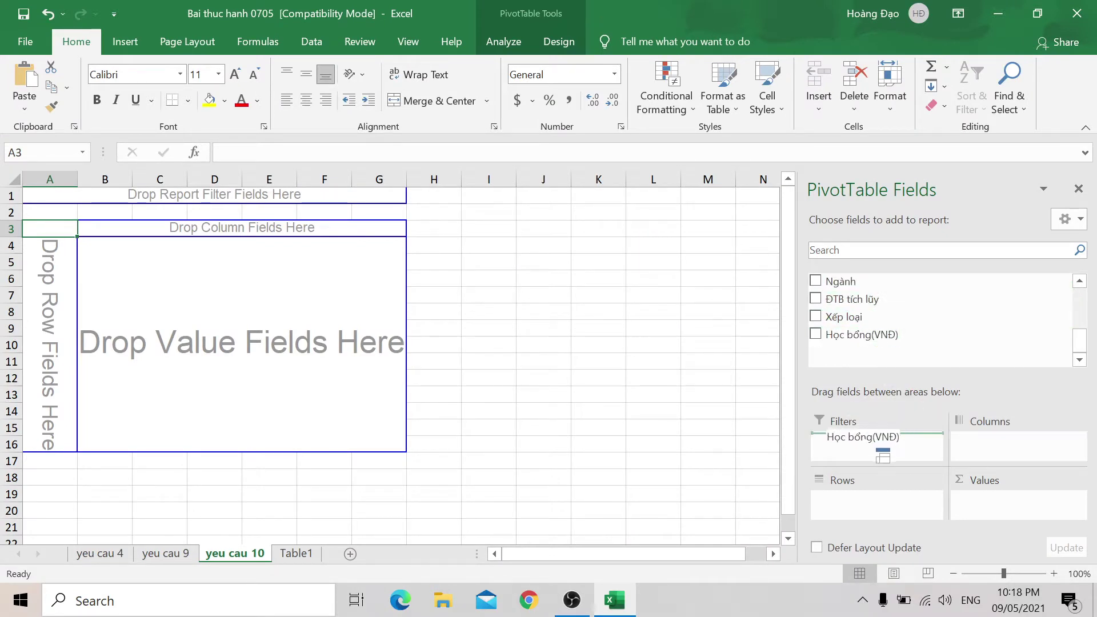
pyautogui.moveTo(866, 334); pyautogui.dragTo(875, 445)
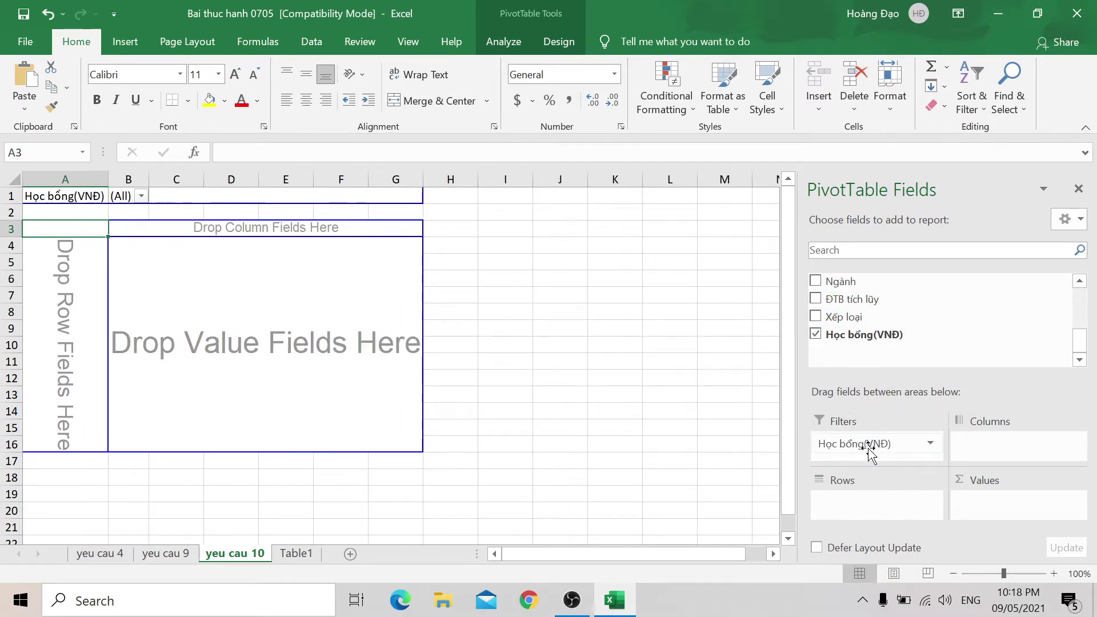
# Step: Set the Học bổng(VNĐ) filter to allow multiple items and exclude the $0 value
pyautogui.click(140, 196)
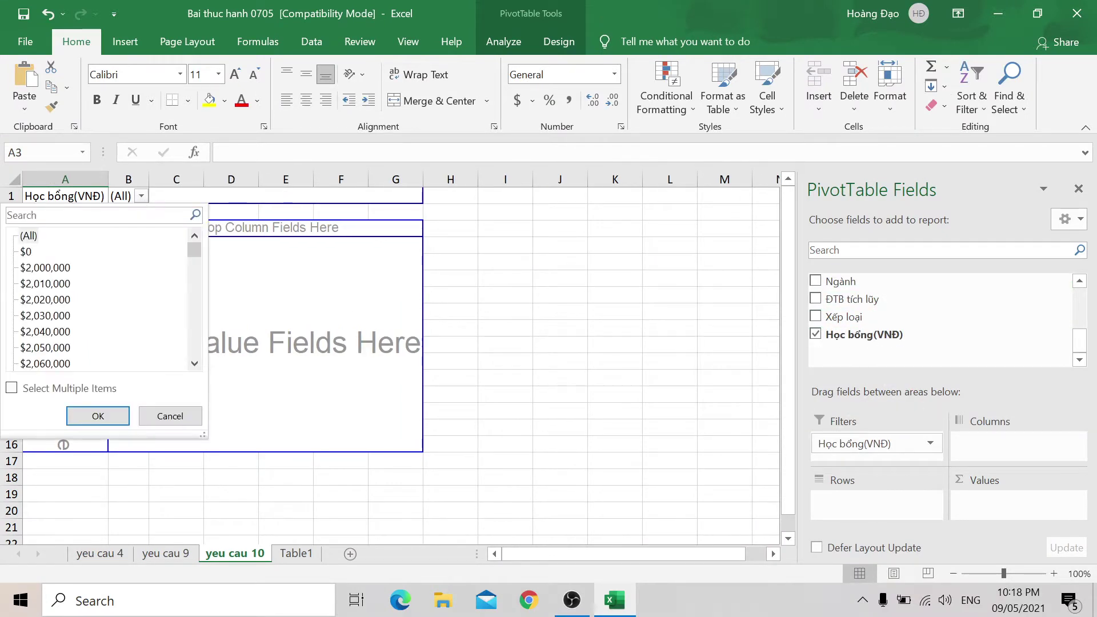
pyautogui.click(12, 388)
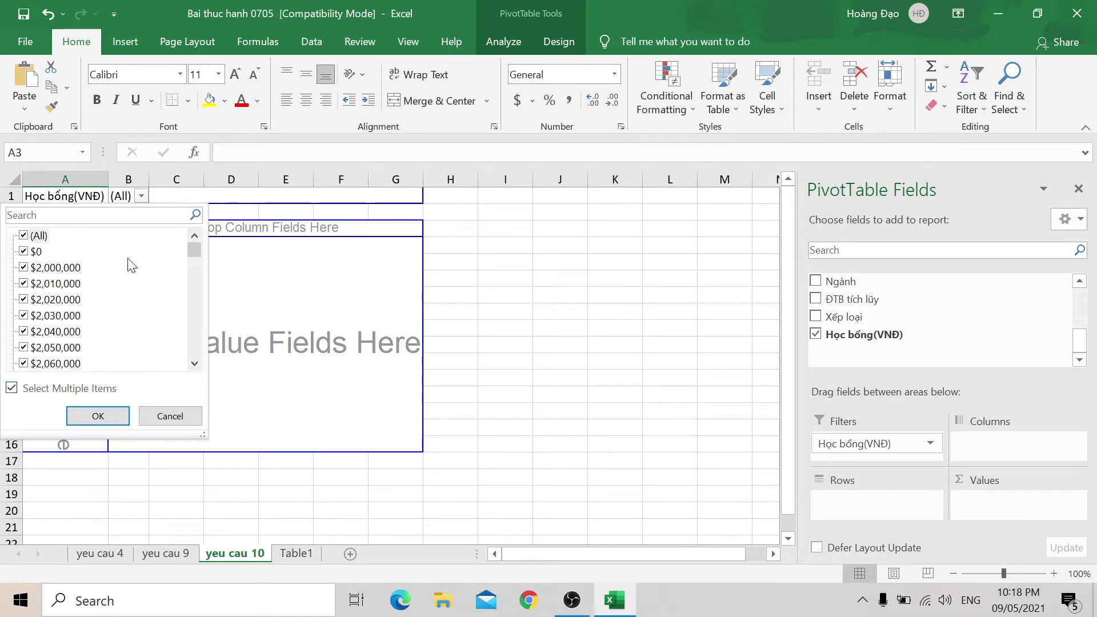
pyautogui.moveTo(194, 250)
pyautogui.mouseDown()
pyautogui.moveTo(193, 311)
pyautogui.moveTo(193, 246)
pyautogui.mouseUp()
pyautogui.click(23, 251)
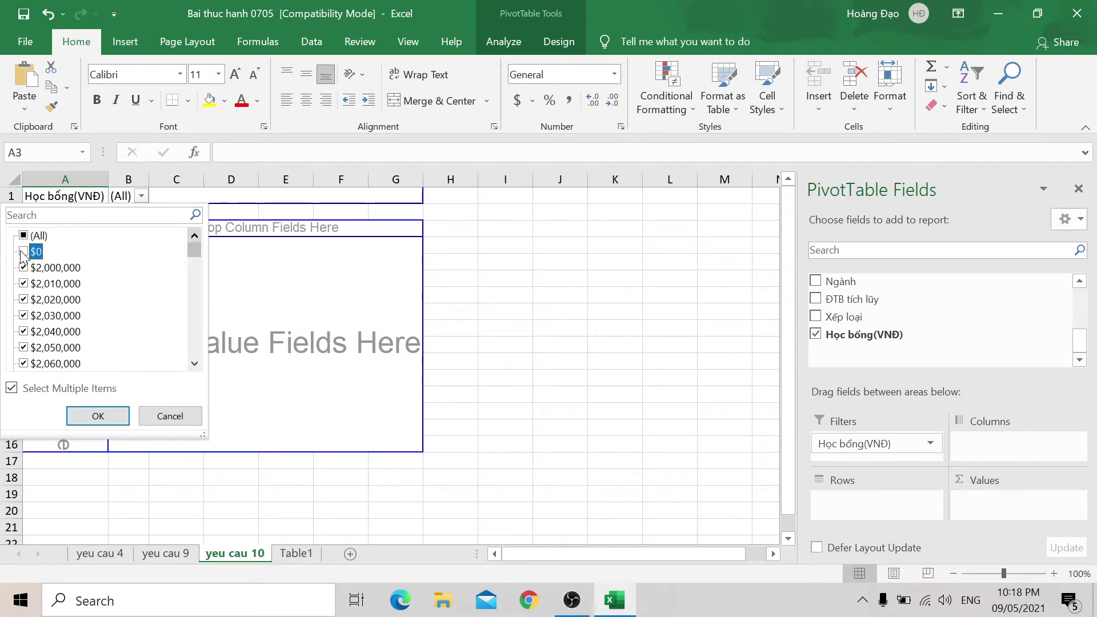
pyautogui.click(99, 415)
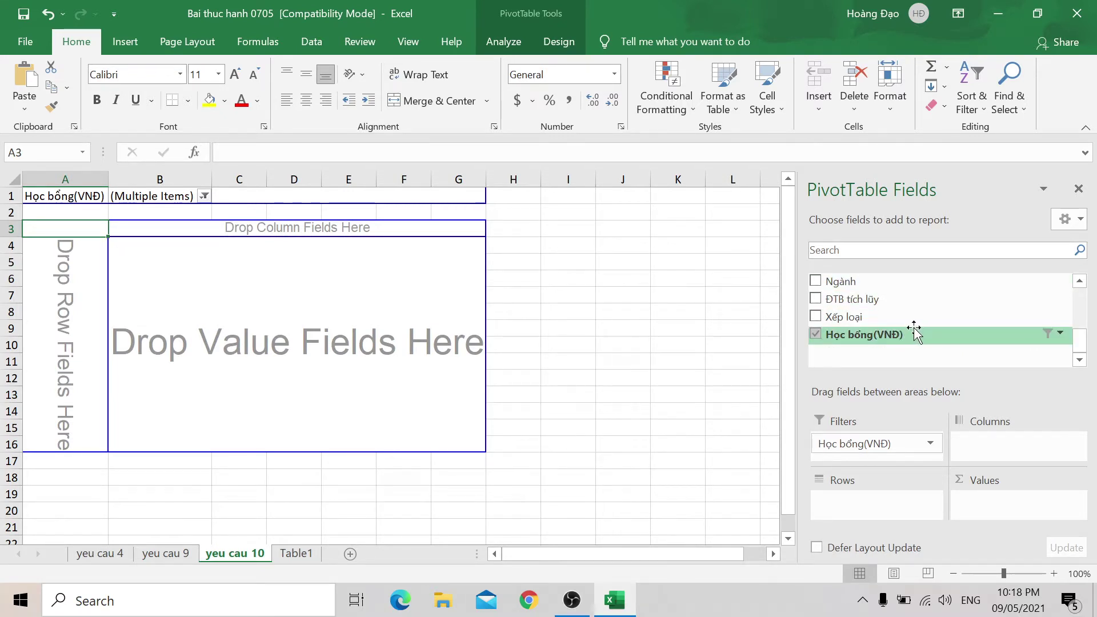
pyautogui.click(65, 247)
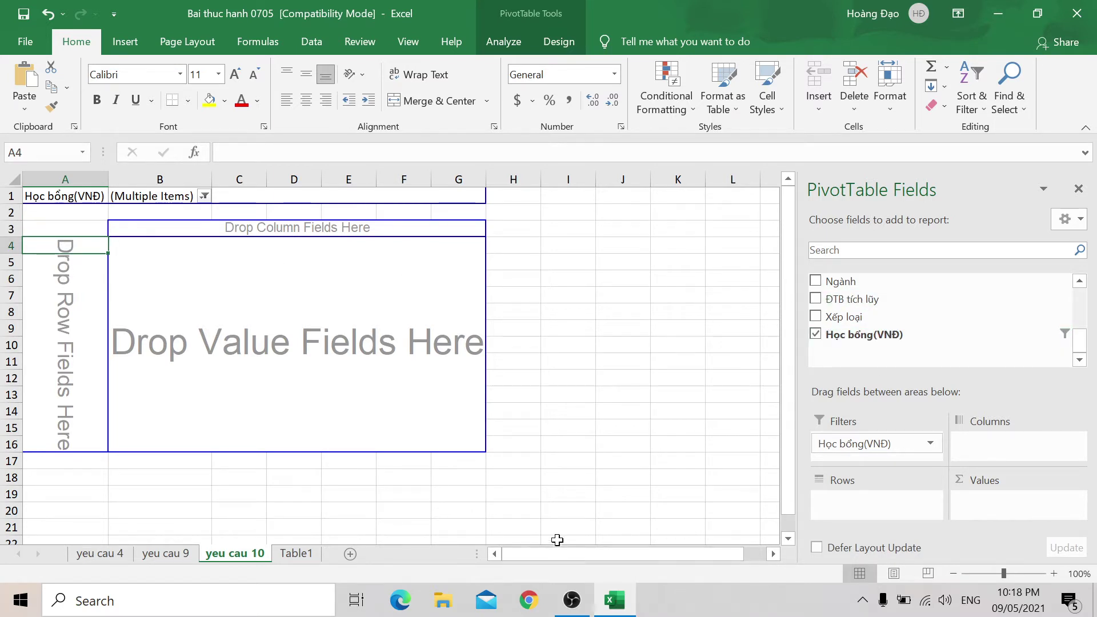
pyautogui.click(204, 196)
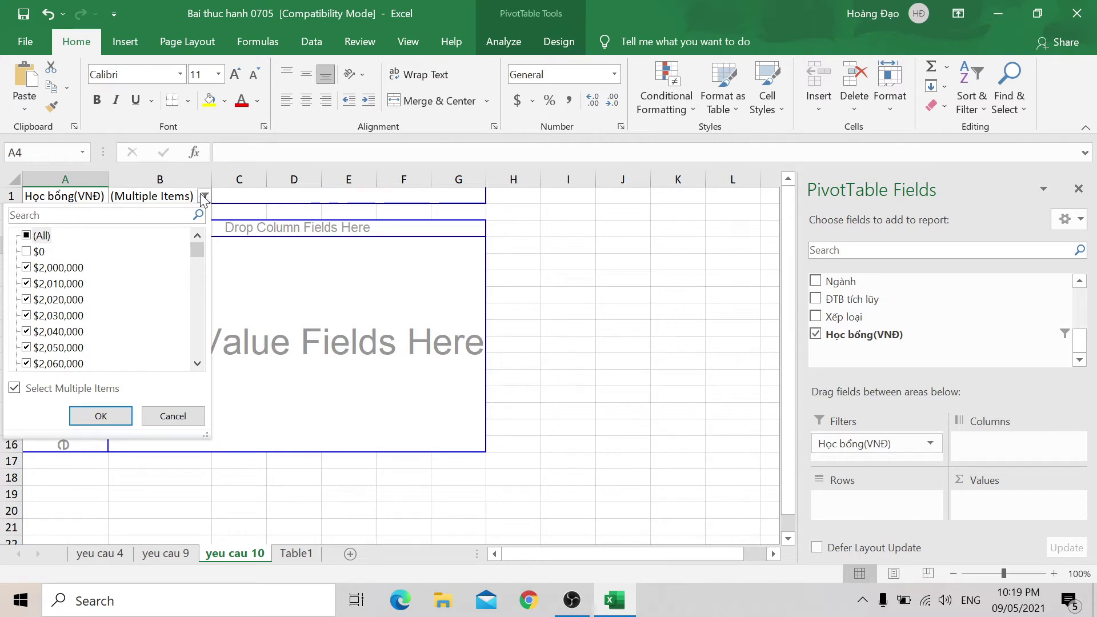
pyautogui.click(204, 197)
pyautogui.scroll(3, 879, 320)
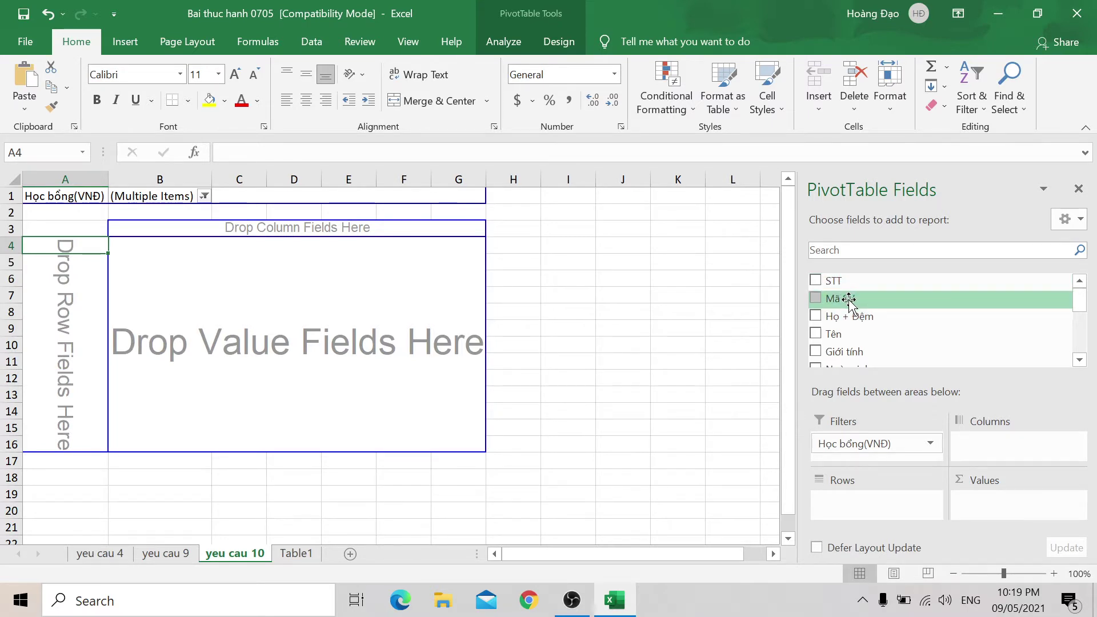
# Step: Place Mã SV as the pivot's row field, listing each recipient's student ID
pyautogui.moveTo(849, 300); pyautogui.dragTo(864, 504)
pyautogui.click(814, 298)
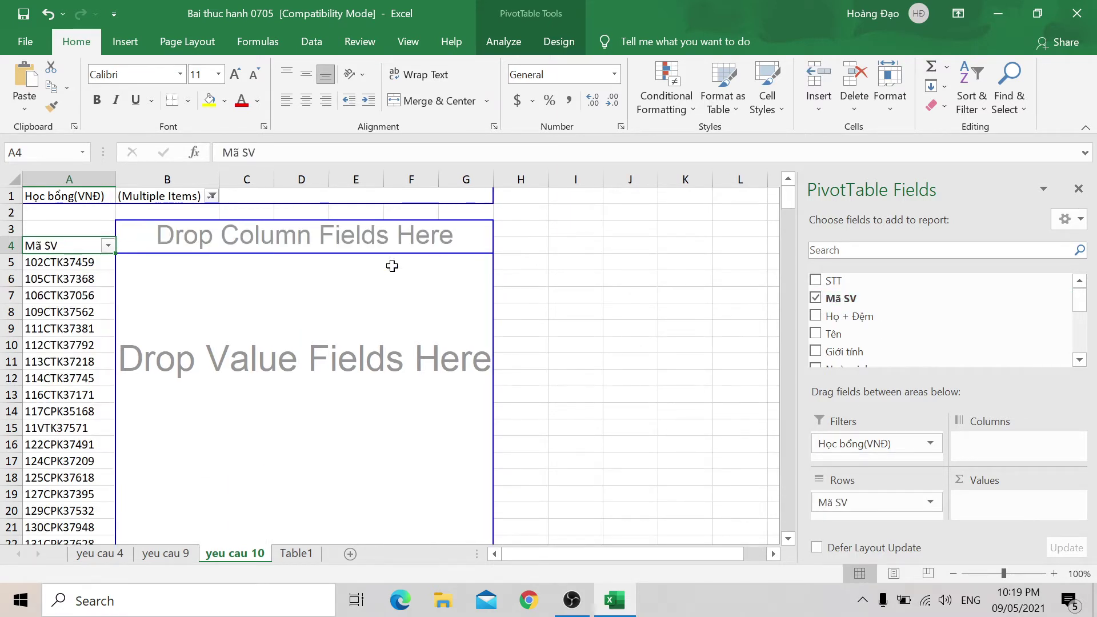
pyautogui.scroll(-7, 267, 310)
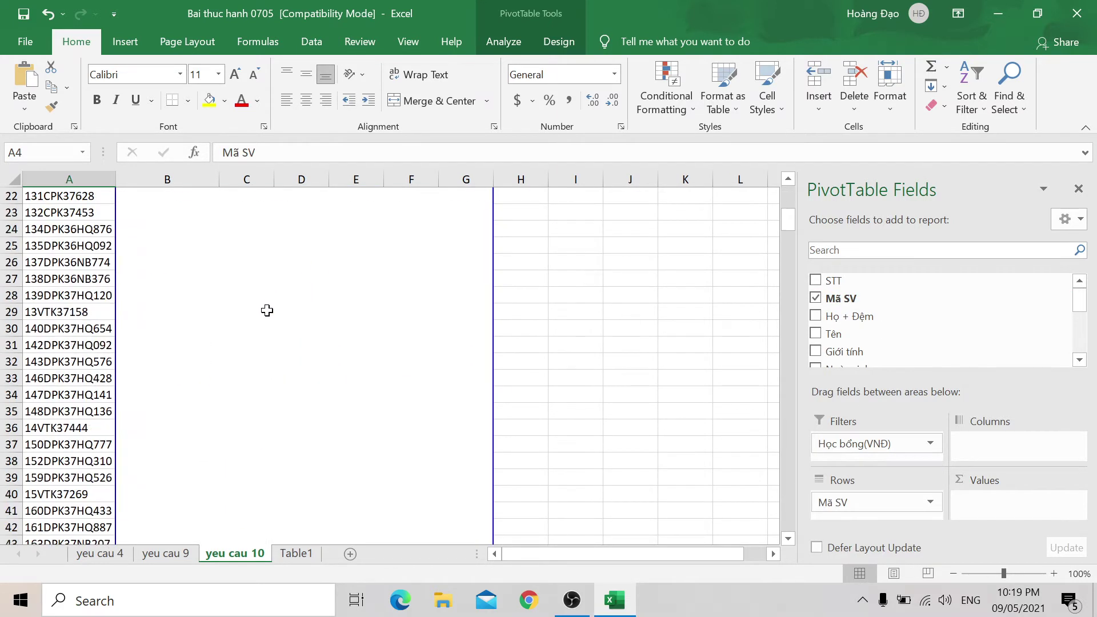
pyautogui.scroll(7, 142, 303)
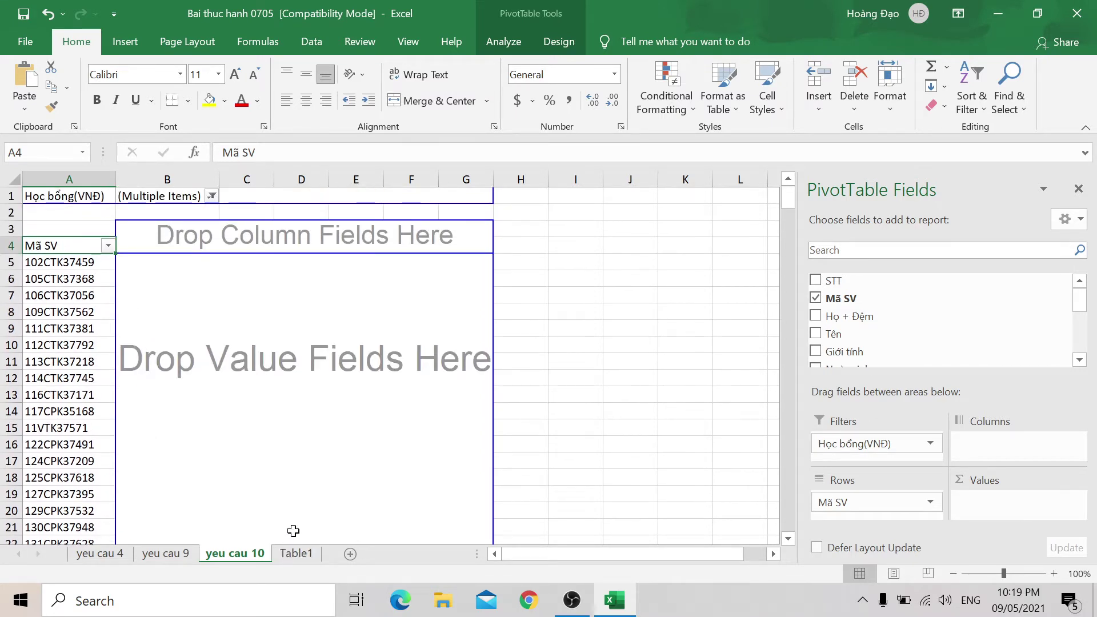
pyautogui.click(513, 265)
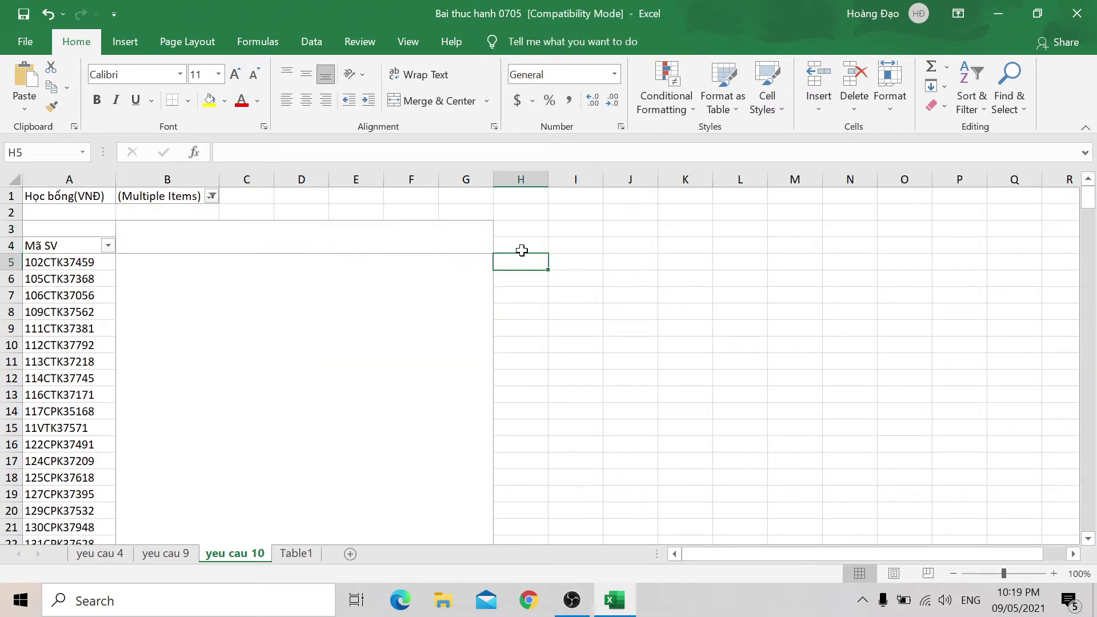
pyautogui.click(521, 250)
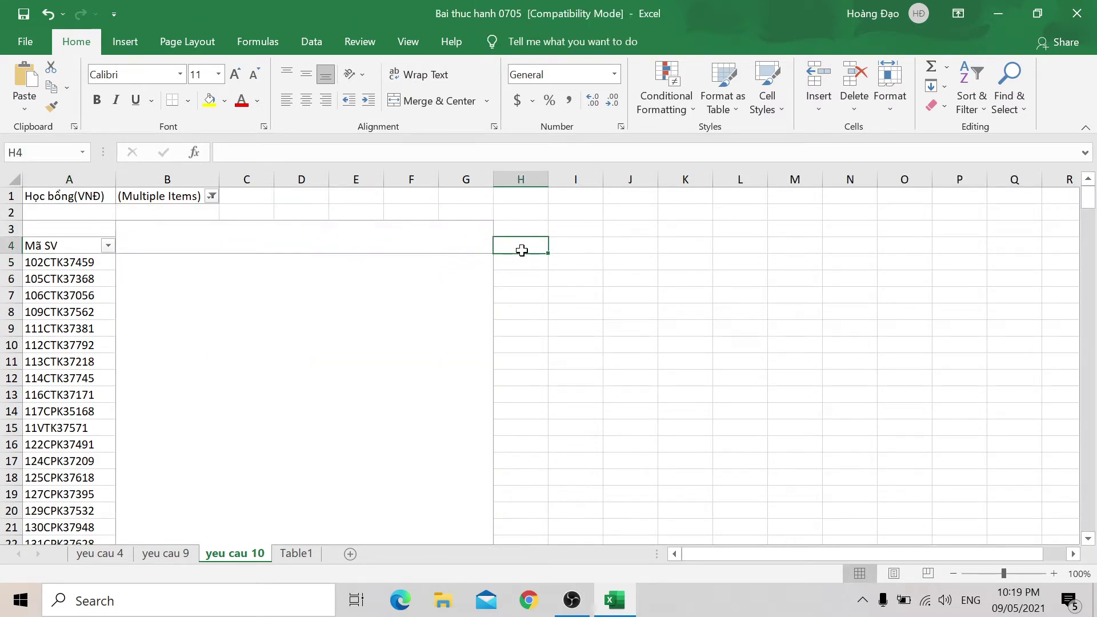
# Step: Try adding Họ + Đệm and Tên to the rows, then remove them, leaving only Mã SV
pyautogui.click(77, 266)
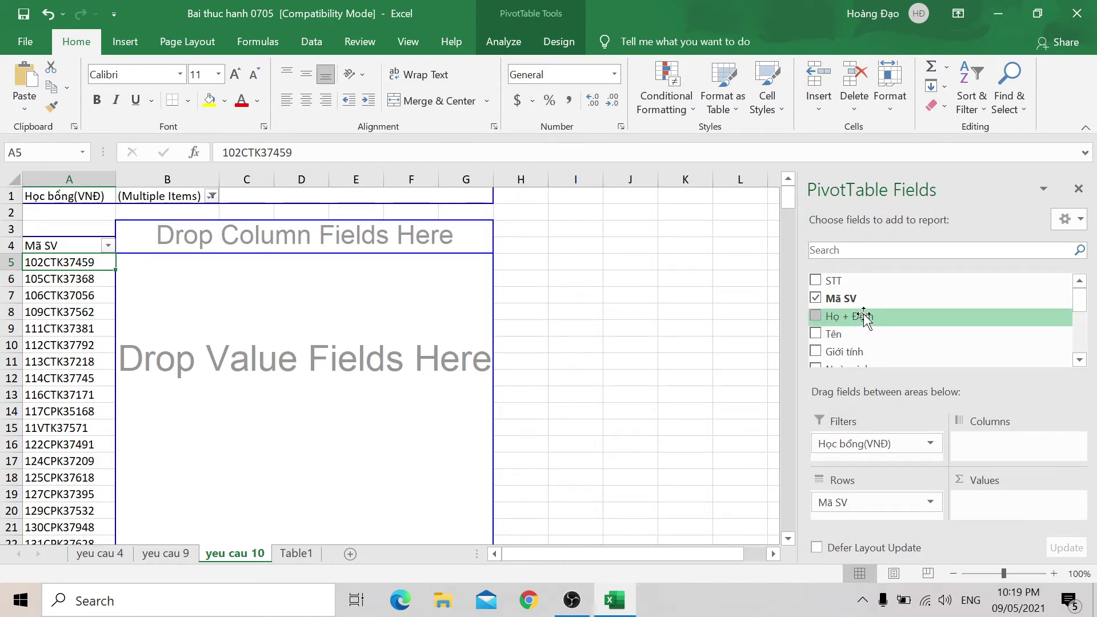
pyautogui.moveTo(866, 315)
pyautogui.mouseDown()
pyautogui.moveTo(984, 408)
pyautogui.moveTo(894, 517)
pyautogui.mouseUp()
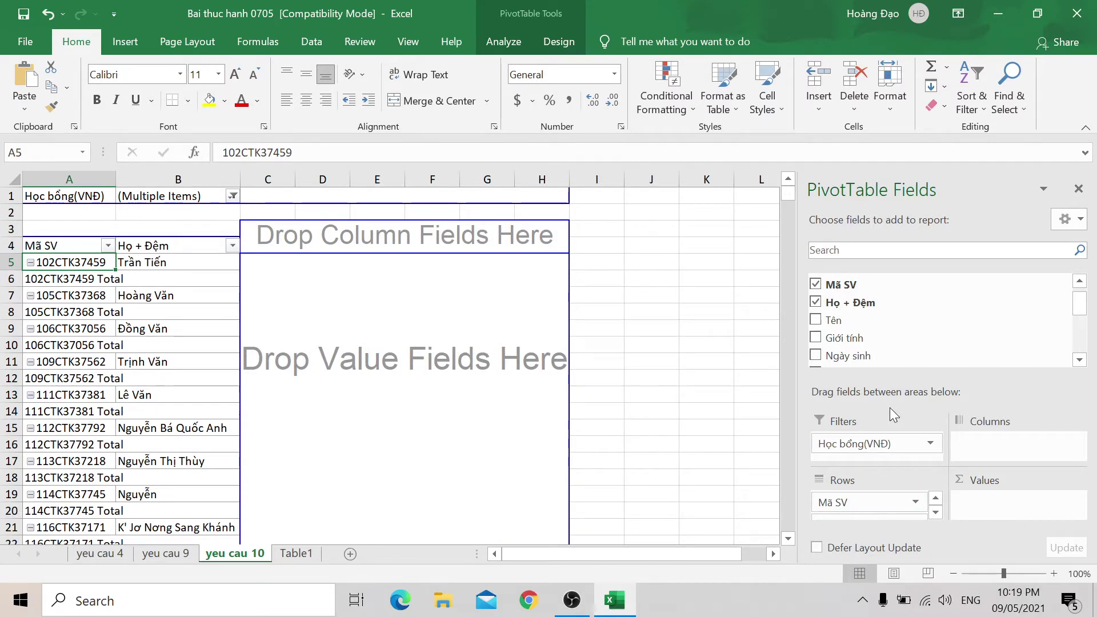
pyautogui.moveTo(833, 320); pyautogui.dragTo(903, 514)
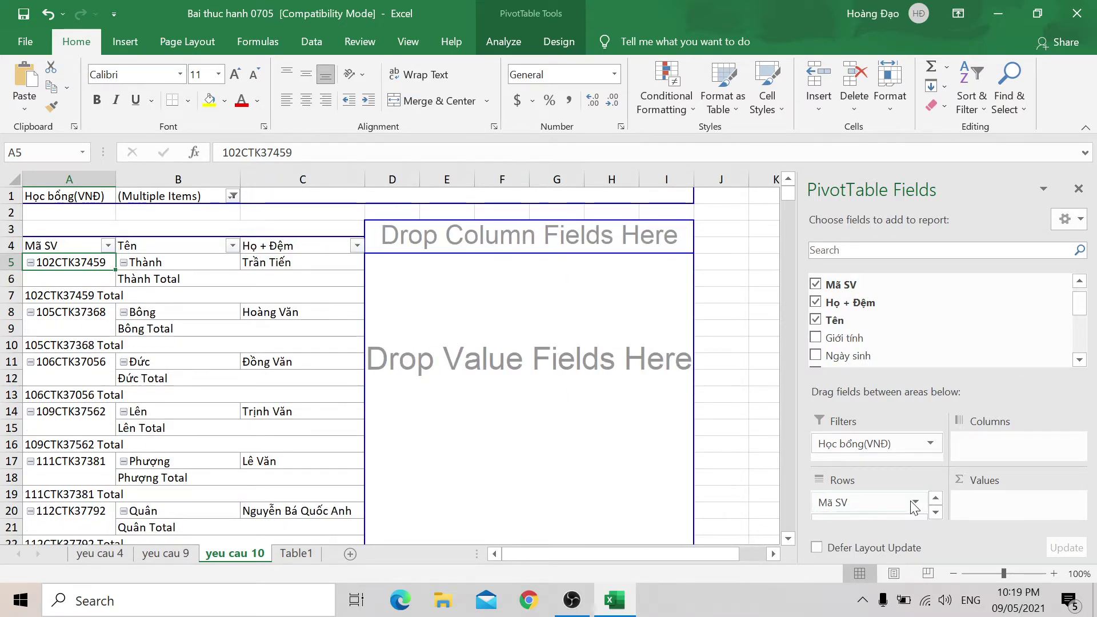
pyautogui.moveTo(904, 517)
pyautogui.mouseDown()
pyautogui.moveTo(514, 343)
pyautogui.moveTo(534, 367)
pyautogui.mouseUp()
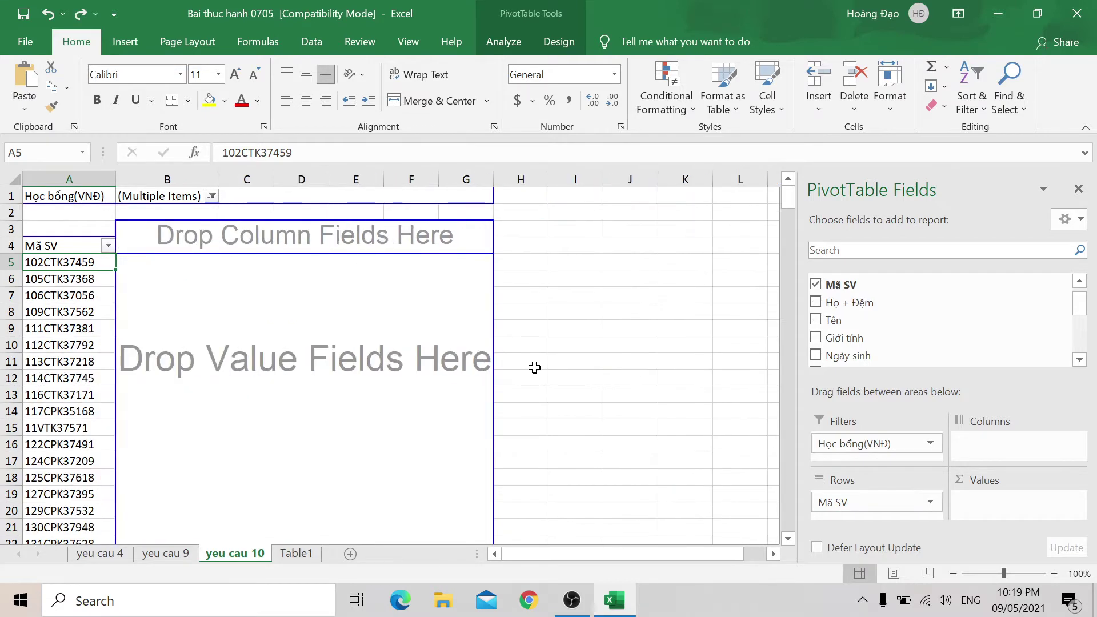
pyautogui.click(525, 241)
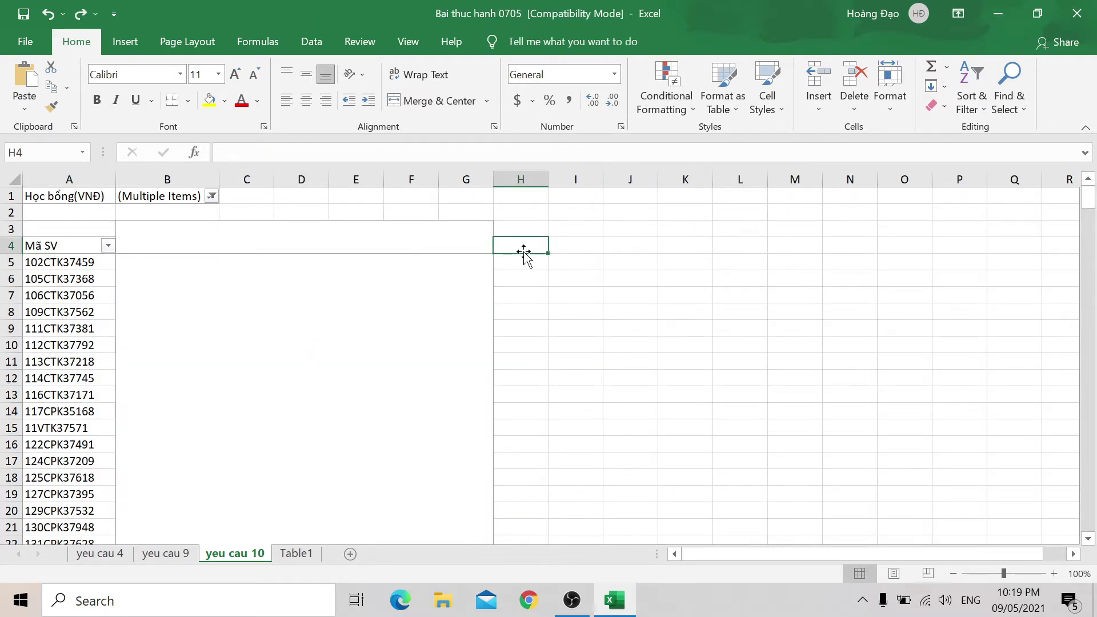
# Step: Copy the Họ + Đệm through Học bổng(VNĐ) headers from yeu cau 9 into H4 of yeu cau 10
pyautogui.click(296, 553)
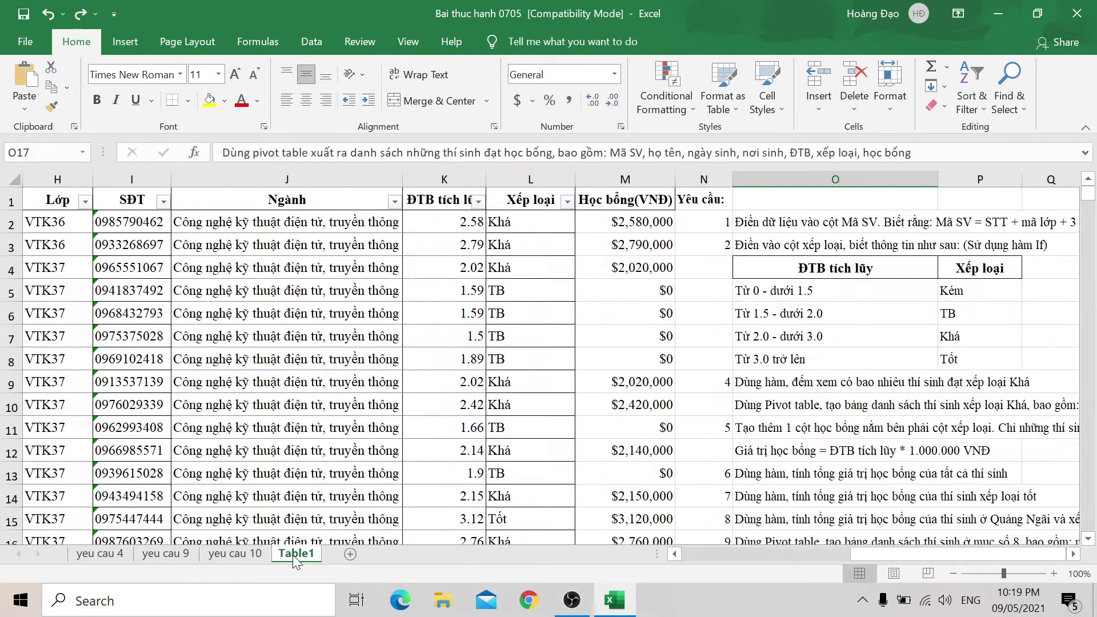
pyautogui.click(192, 554)
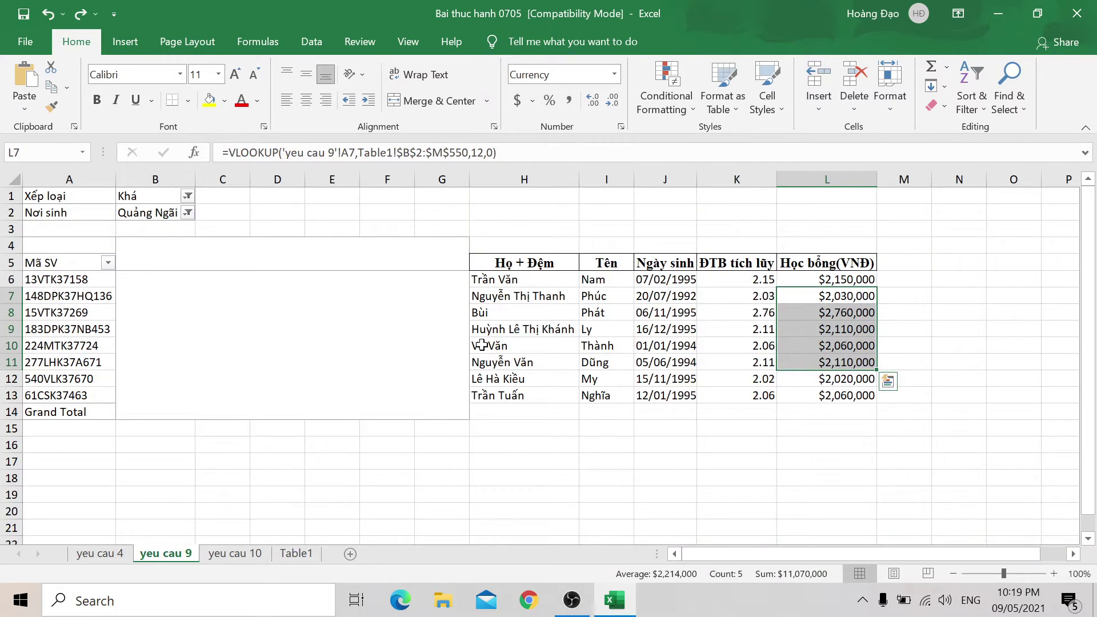
pyautogui.moveTo(518, 262); pyautogui.dragTo(827, 262)
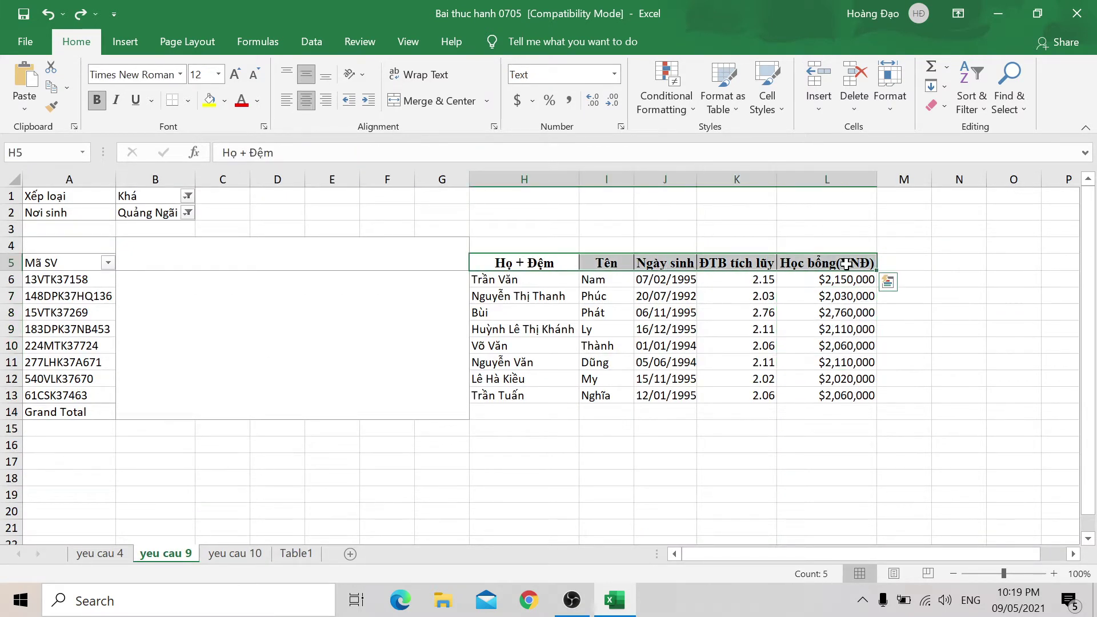
pyautogui.hotkey('ctrl', 'c')
pyautogui.click(233, 553)
pyautogui.hotkey('ctrl', 'v')
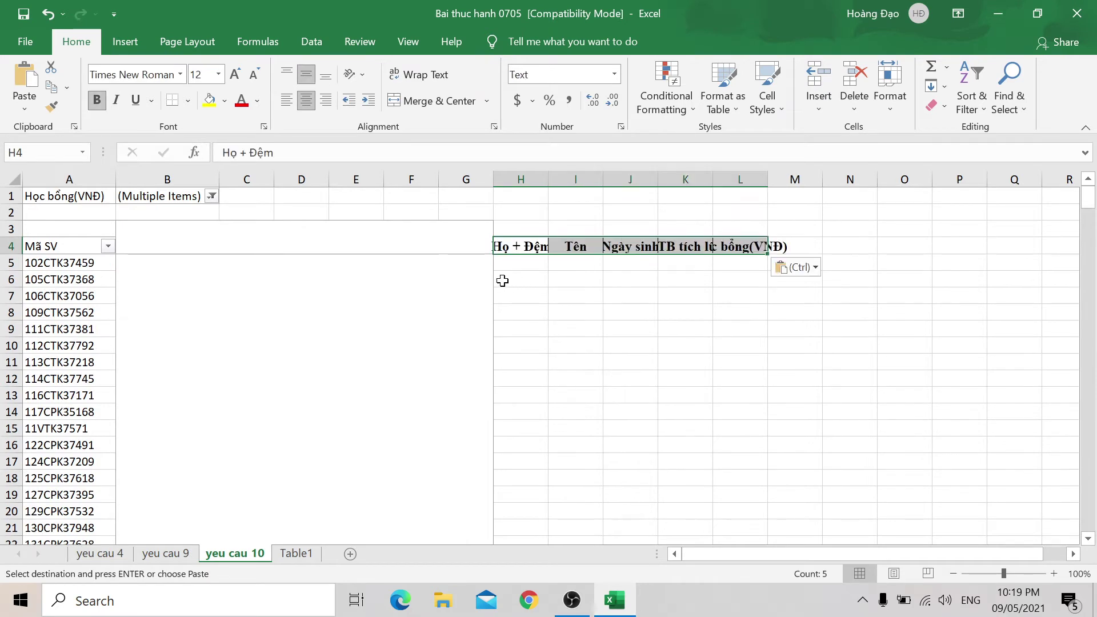
# Step: Widen columns H through L so each header fits
pyautogui.moveTo(549, 179); pyautogui.dragTo(559, 178)
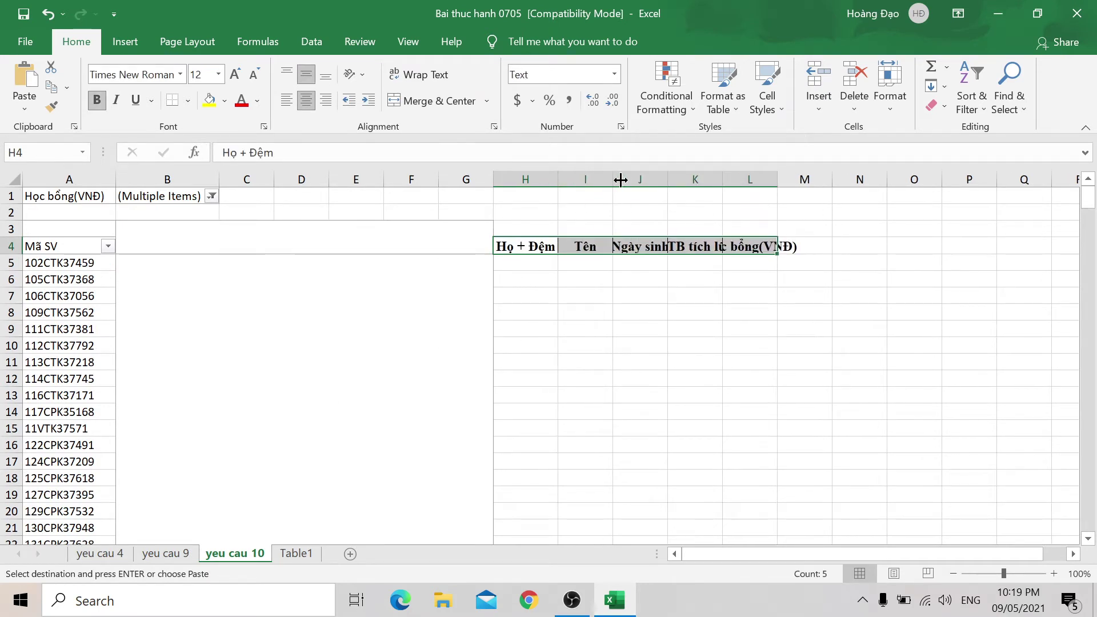
pyautogui.click(676, 179)
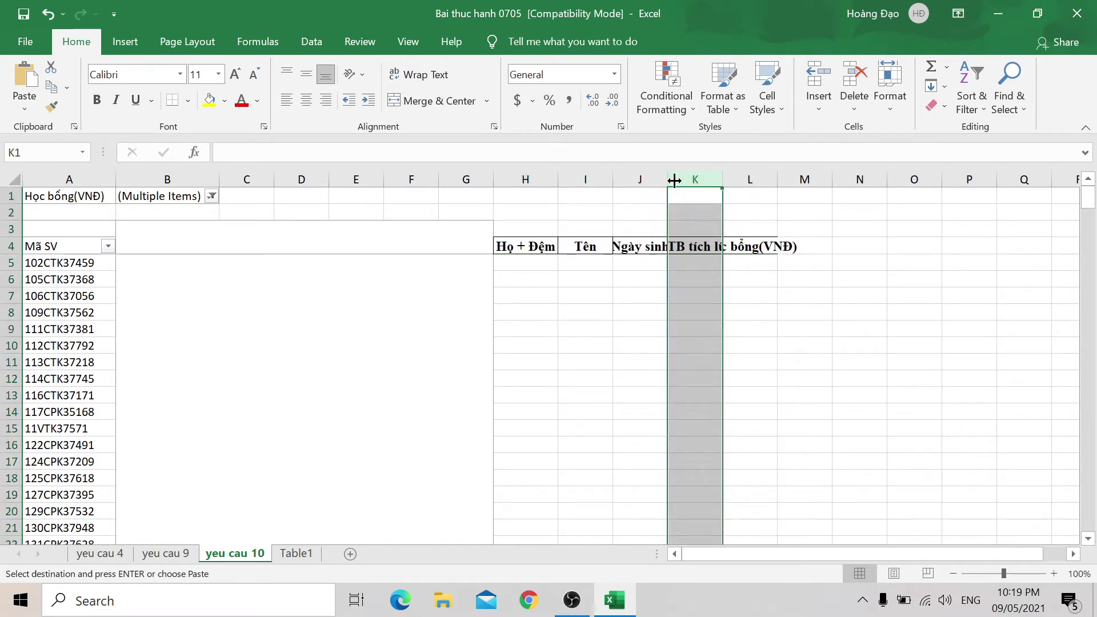
pyautogui.moveTo(674, 180); pyautogui.dragTo(682, 180)
pyautogui.doubleClick(731, 179)
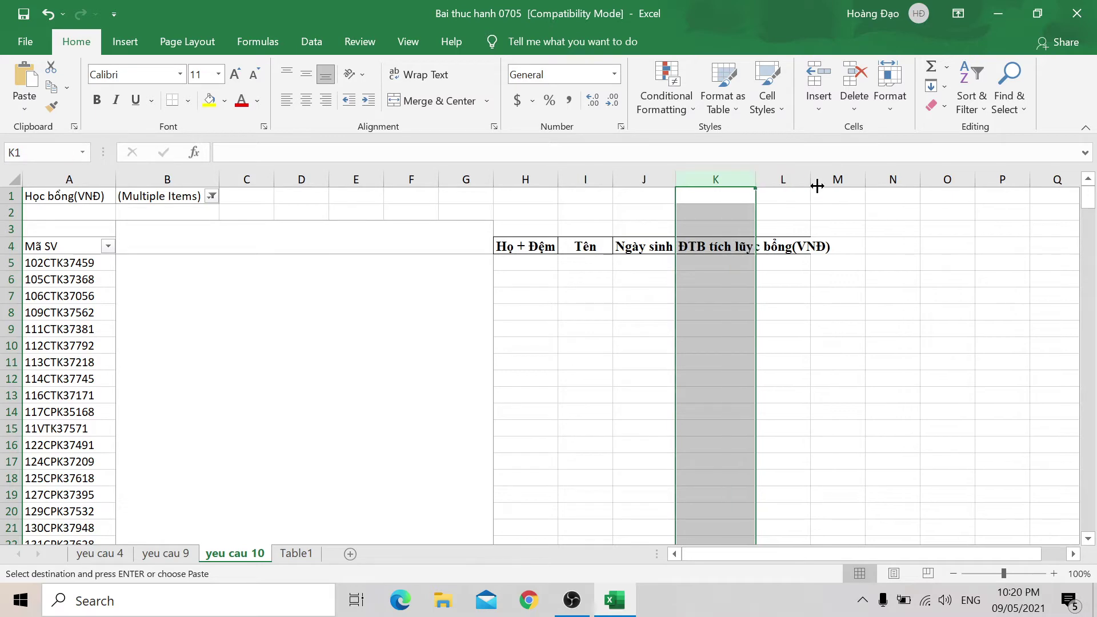
pyautogui.doubleClick(811, 180)
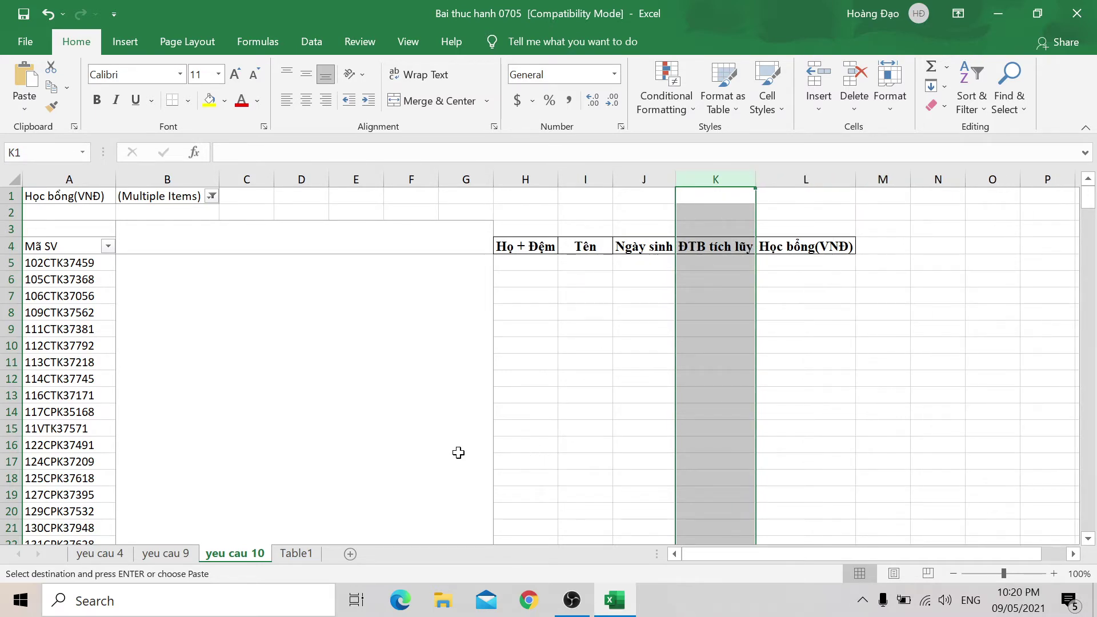
pyautogui.click(297, 552)
pyautogui.scroll(-2, 879, 517)
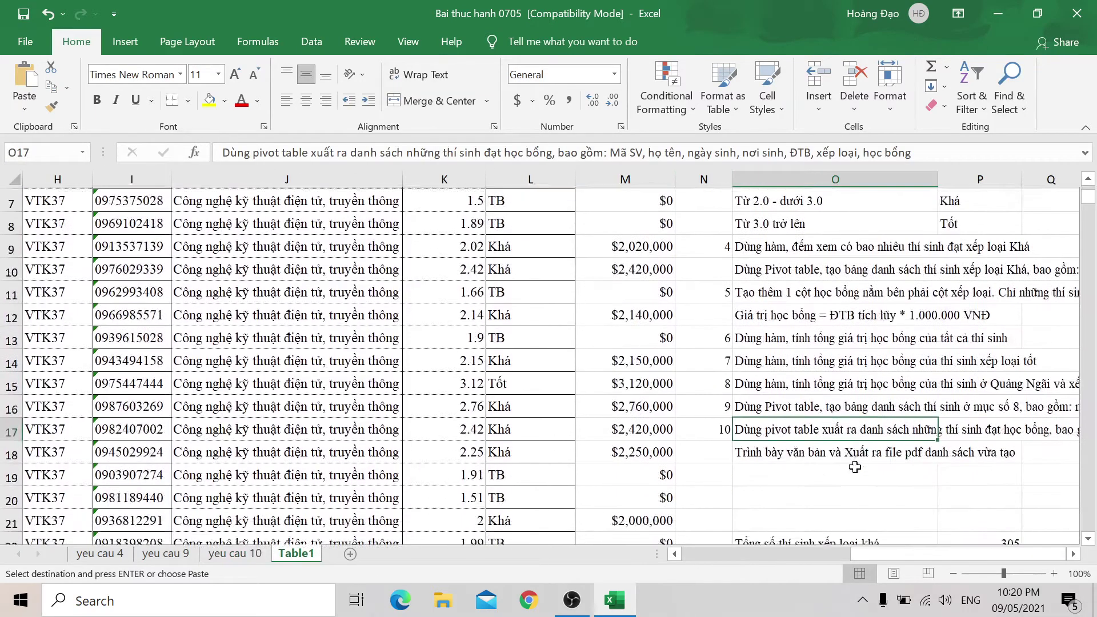
pyautogui.scroll(-1, 854, 465)
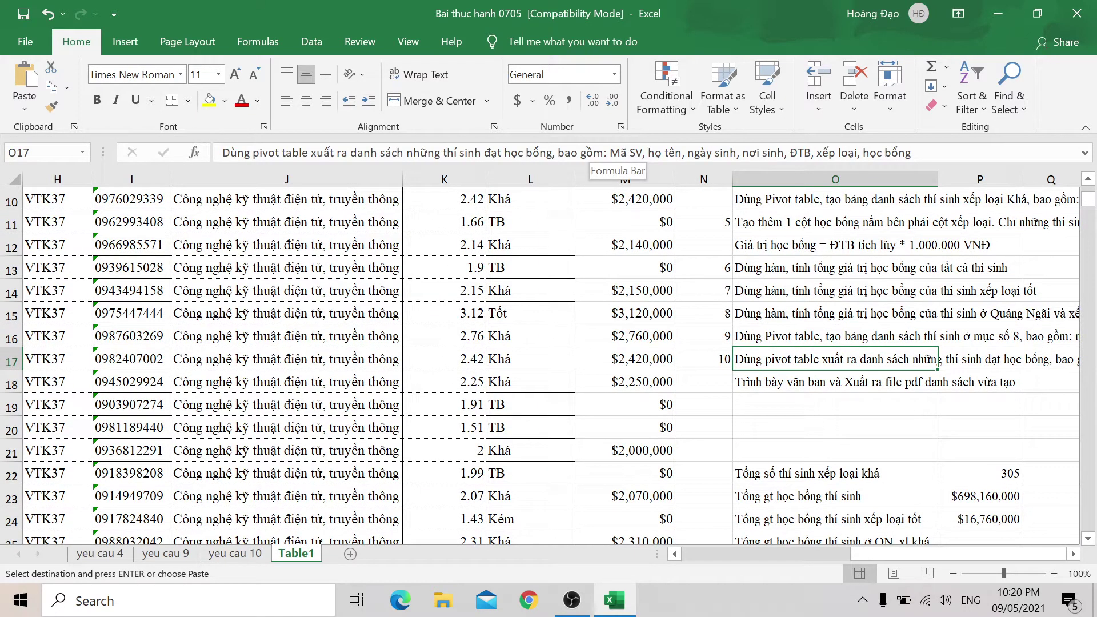
pyautogui.moveTo(868, 553); pyautogui.dragTo(680, 557)
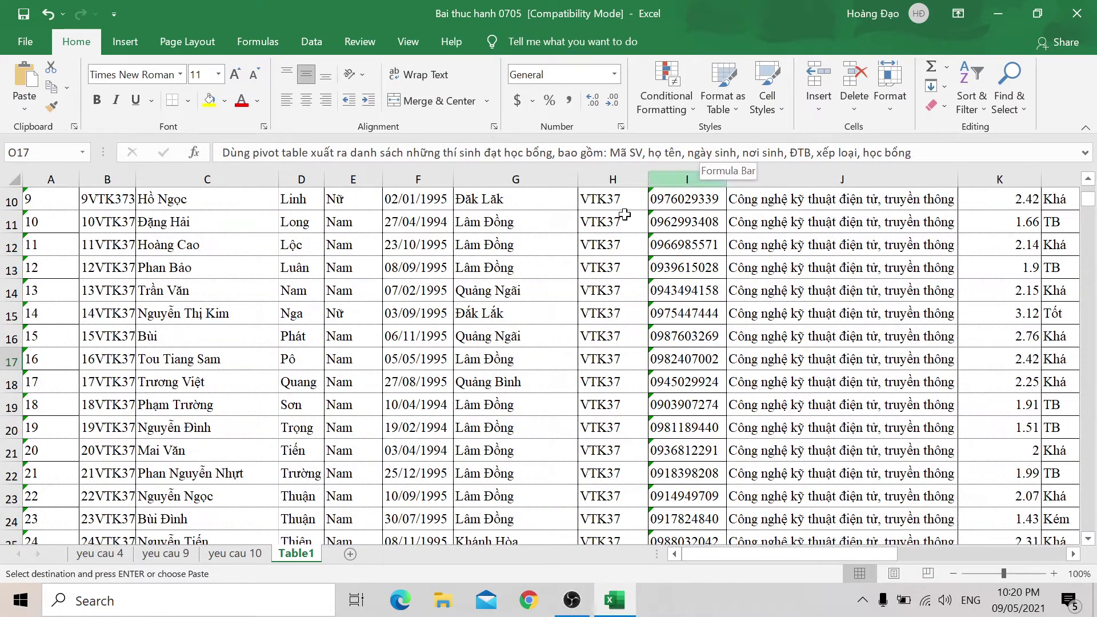
pyautogui.click(238, 554)
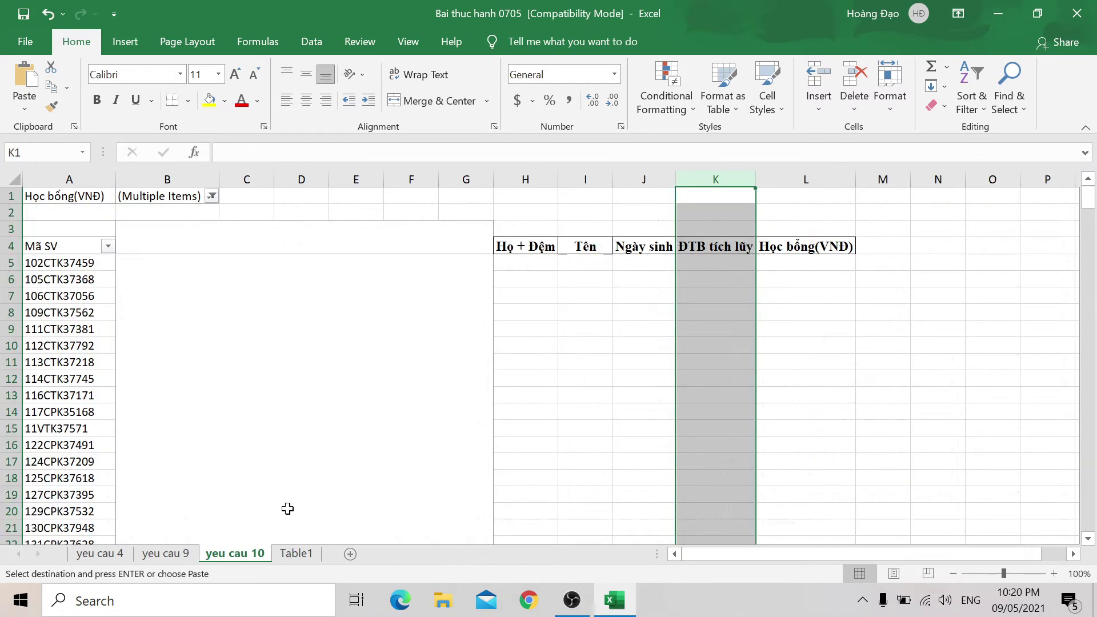
# Step: Insert a column before ĐTB tích lũy with the header 'Nơi sinh' in K4
pyautogui.rightClick(715, 190)
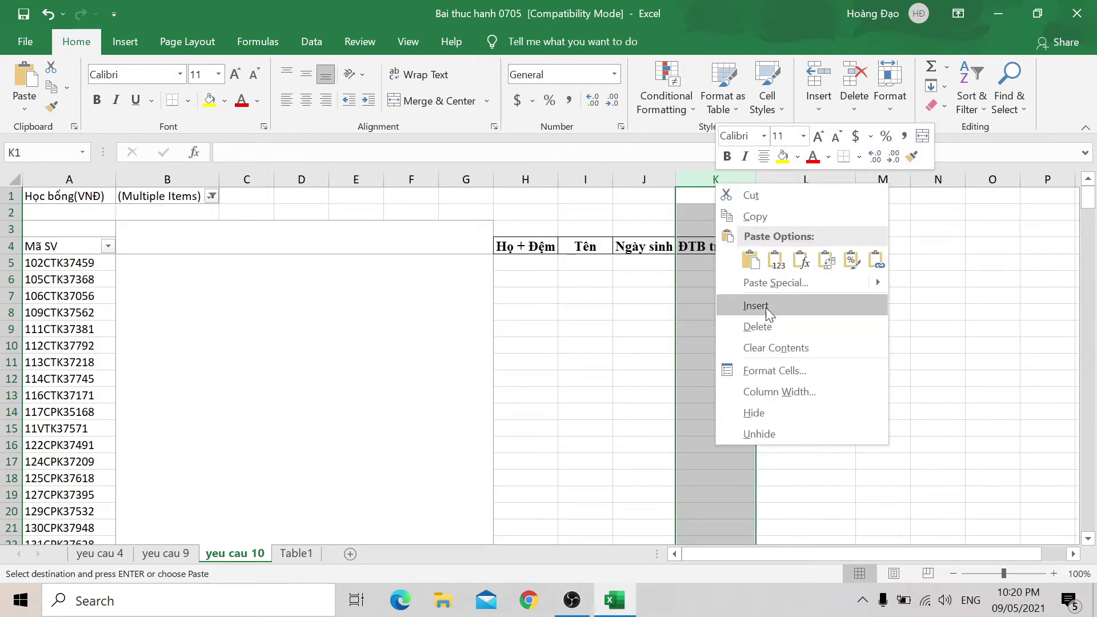
pyautogui.click(755, 305)
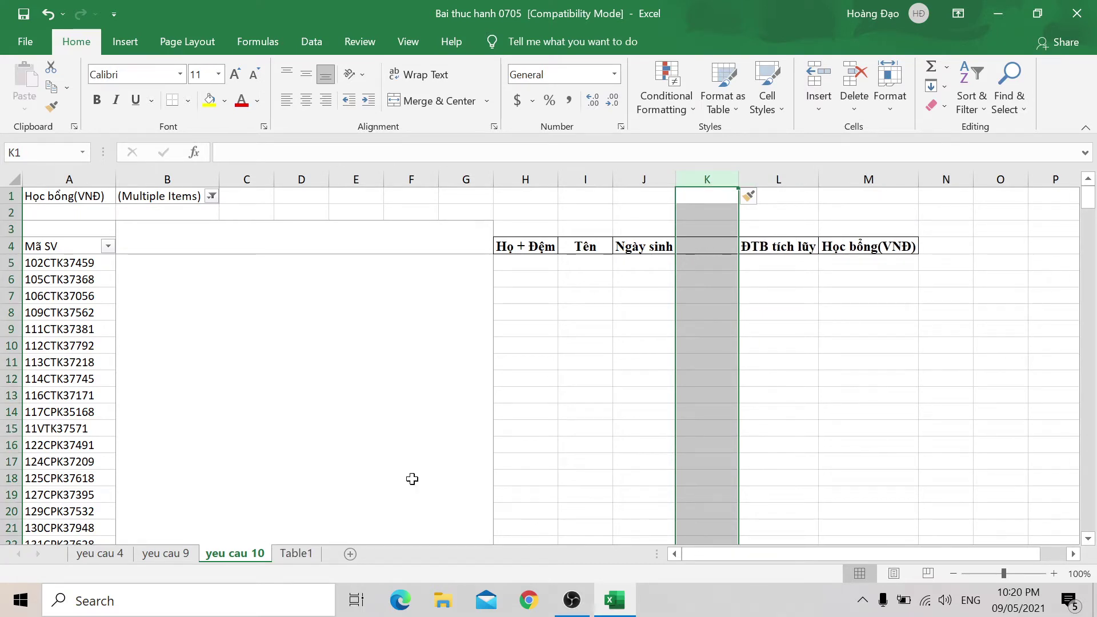
pyautogui.click(709, 248)
pyautogui.write('Nơi ')
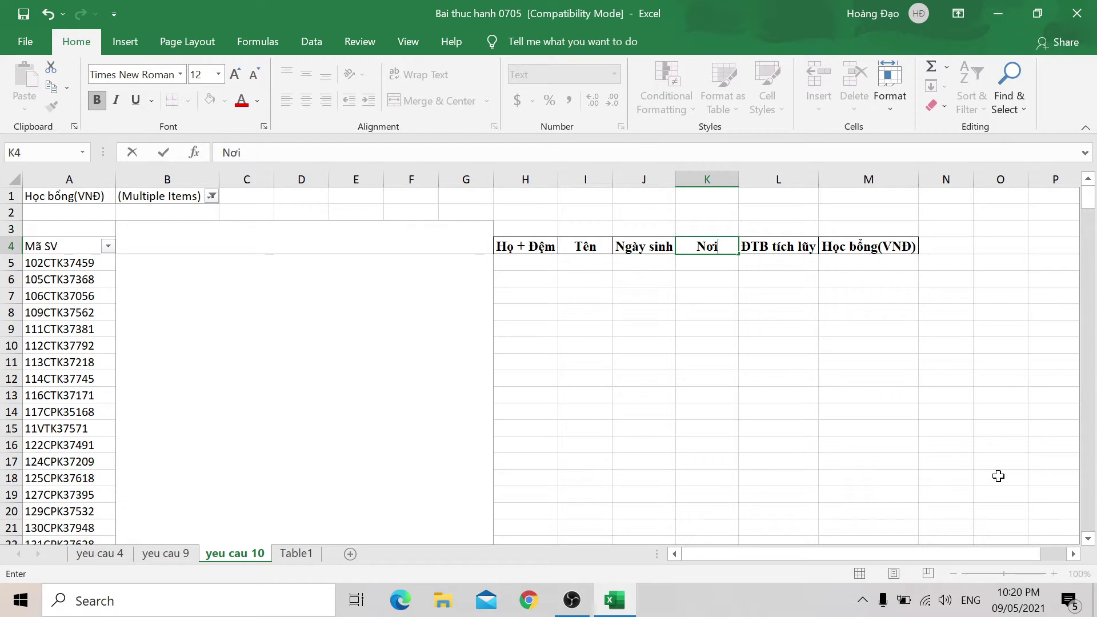
pyautogui.write('sinh')
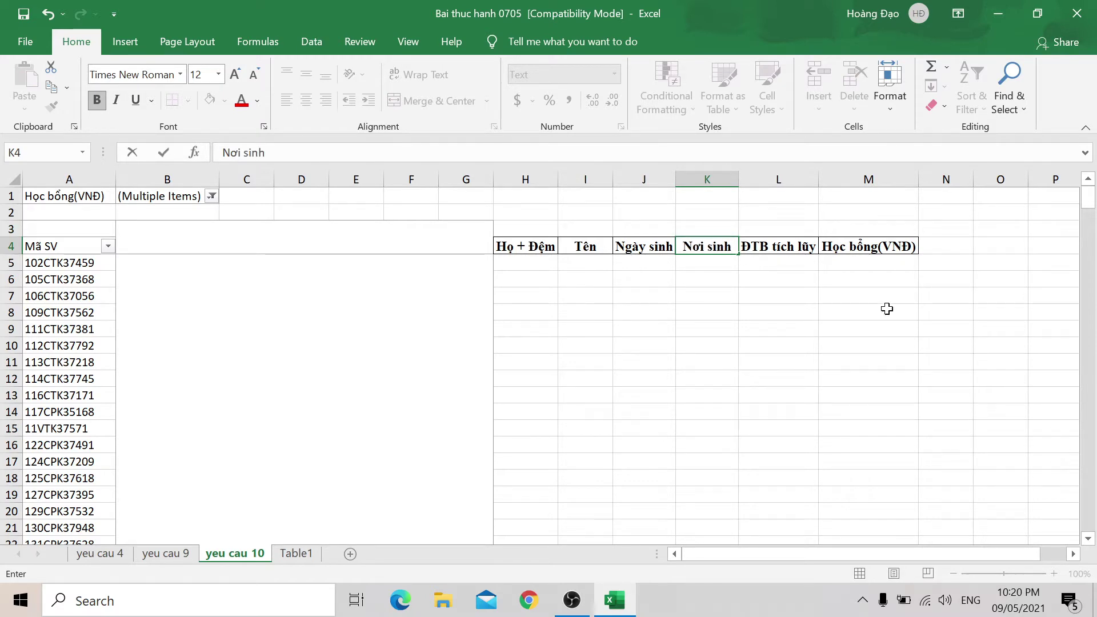
pyautogui.click(292, 560)
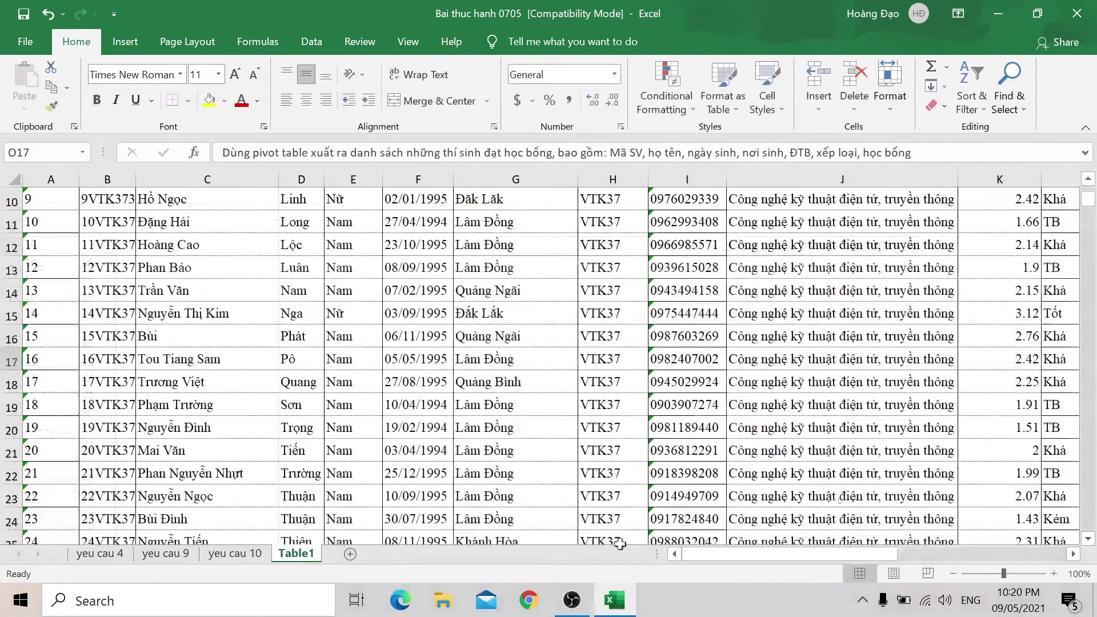
pyautogui.moveTo(876, 553); pyautogui.dragTo(1013, 554)
pyautogui.hscroll(1, 962, 430)
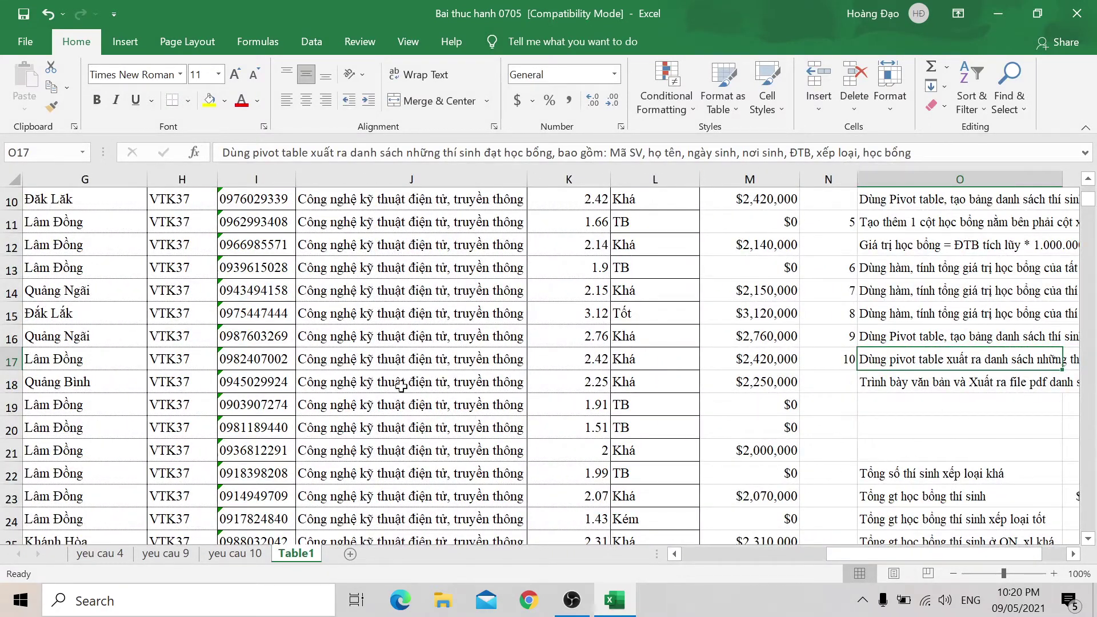
# Step: Insert a column before Học bổng(VNĐ) with the header 'Xếp loại' in M4
pyautogui.click(234, 553)
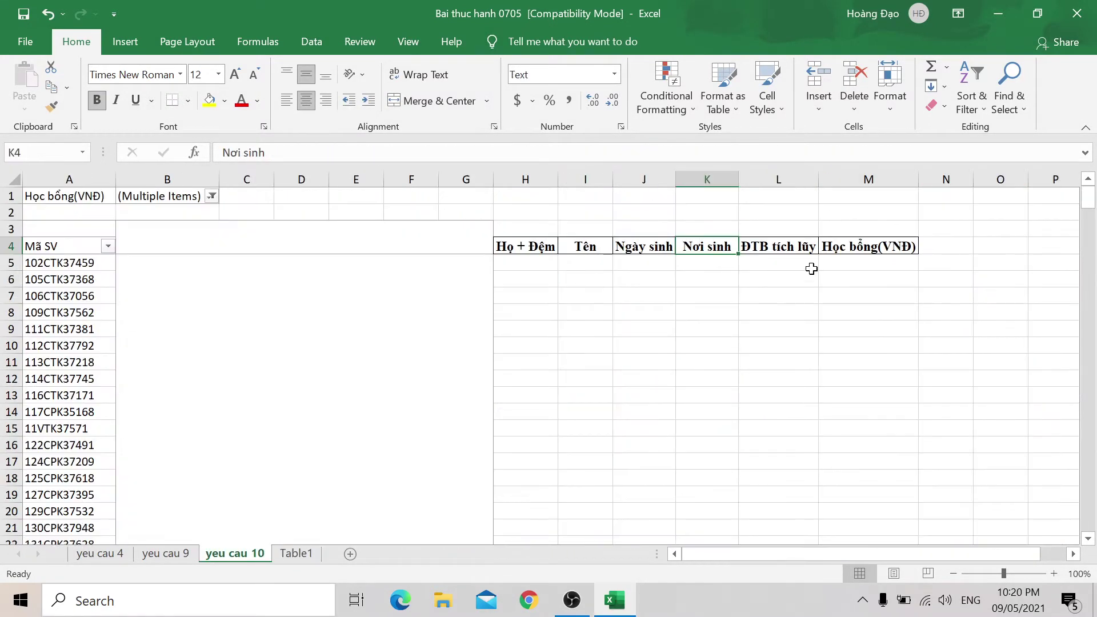
pyautogui.click(834, 245)
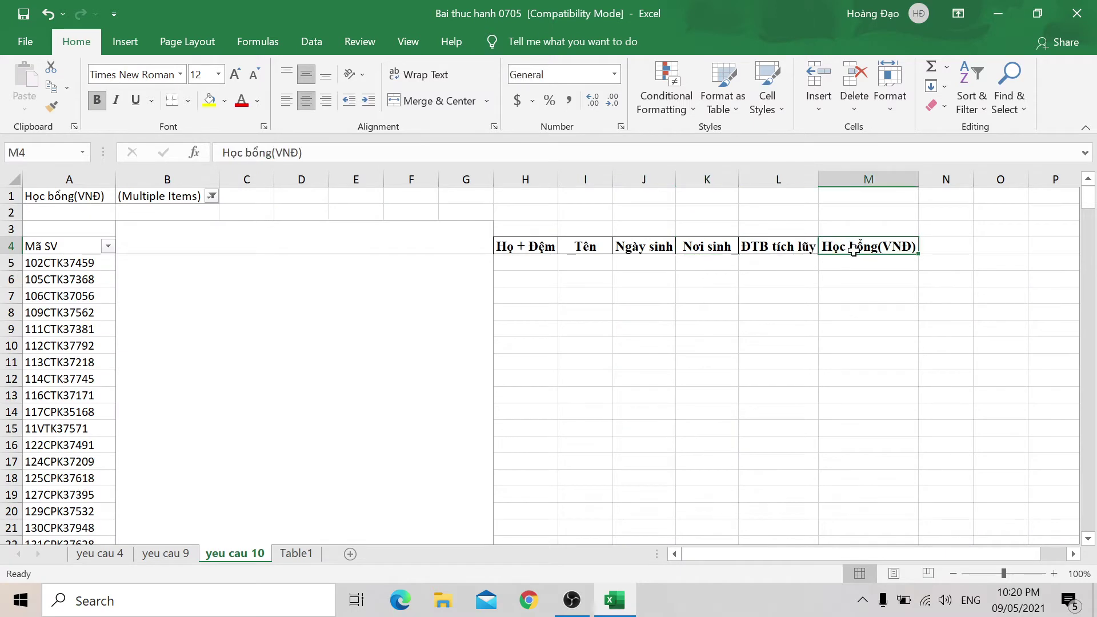
pyautogui.rightClick(869, 180)
pyautogui.click(909, 303)
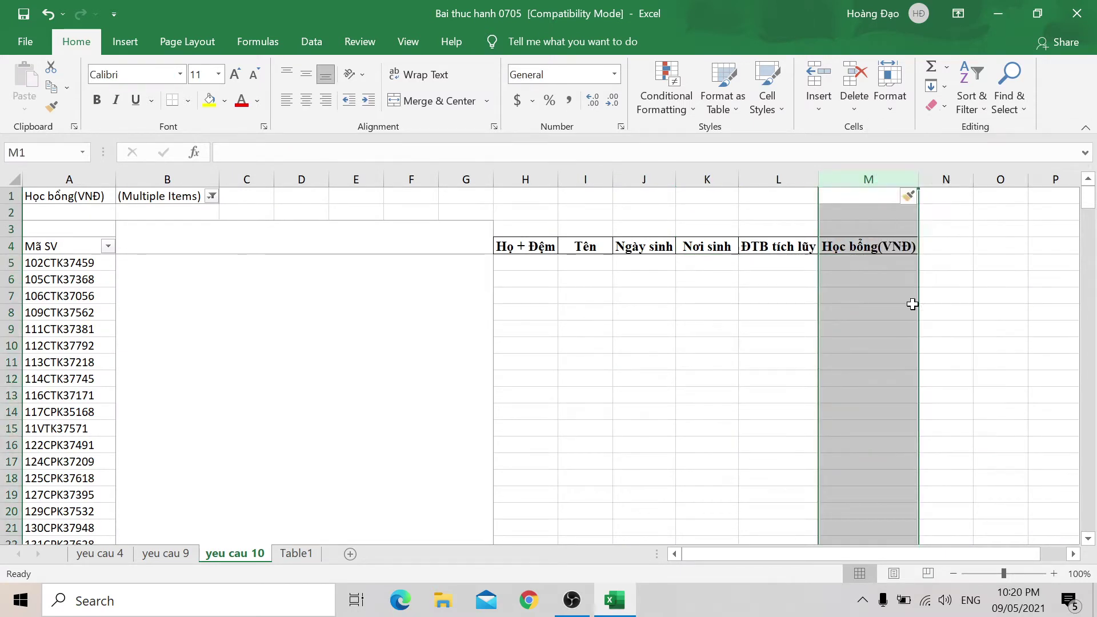
pyautogui.click(868, 247)
pyautogui.write('Xếp l')
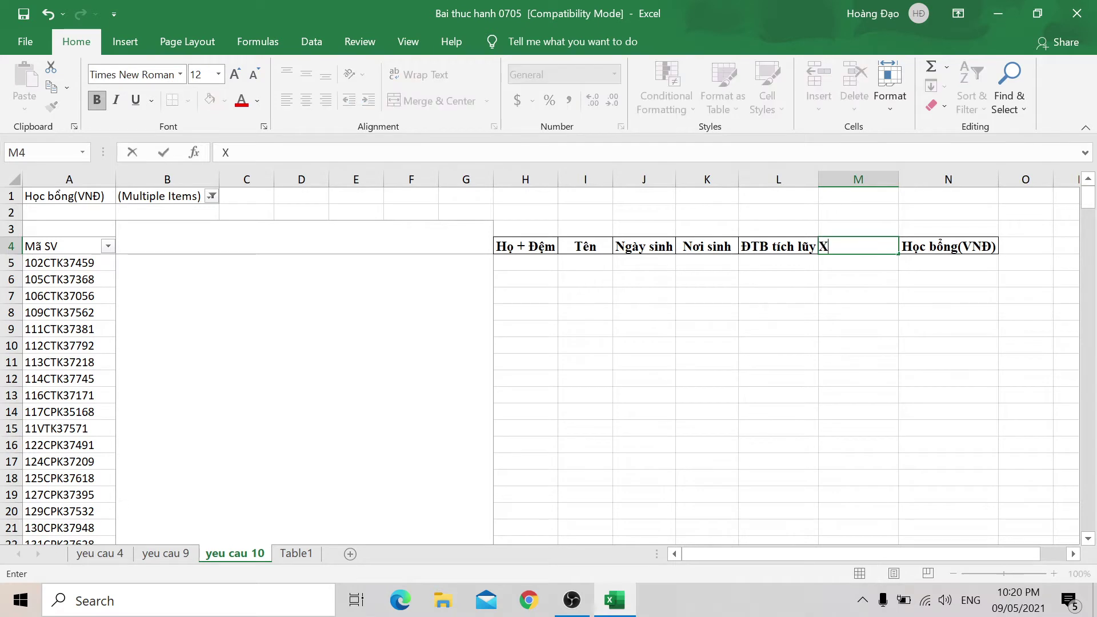
pyautogui.write('oại')
pyautogui.click(545, 264)
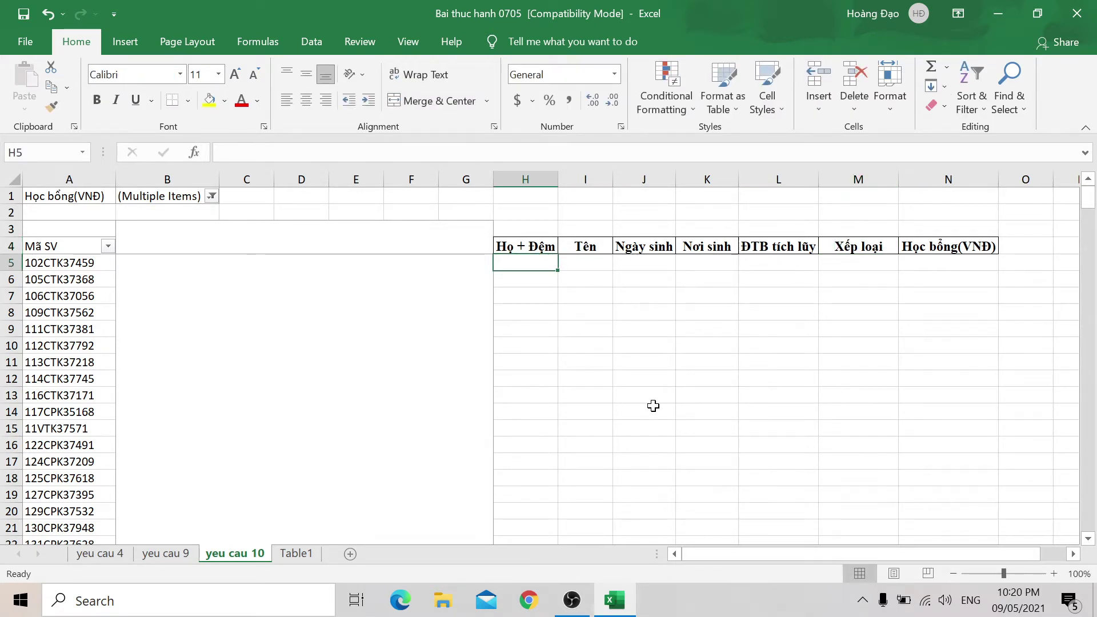
# Step: Start a VLOOKUP in H5 with lookup value A5 and absolute range Table1!$B$2:$C$550
pyautogui.write('=VLoo')
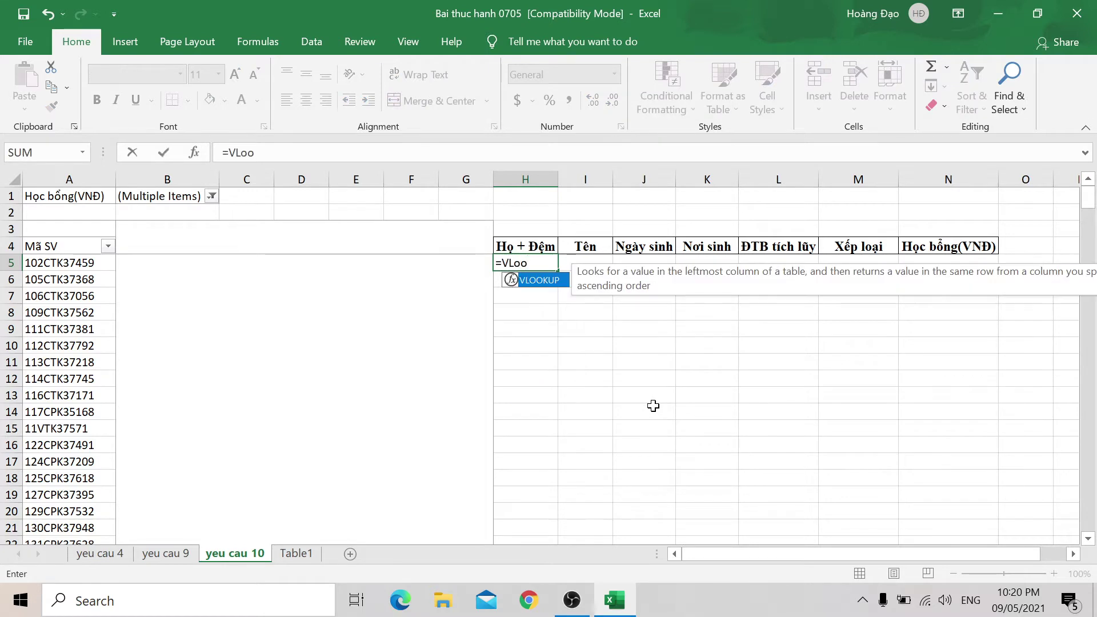
pyautogui.doubleClick(536, 290)
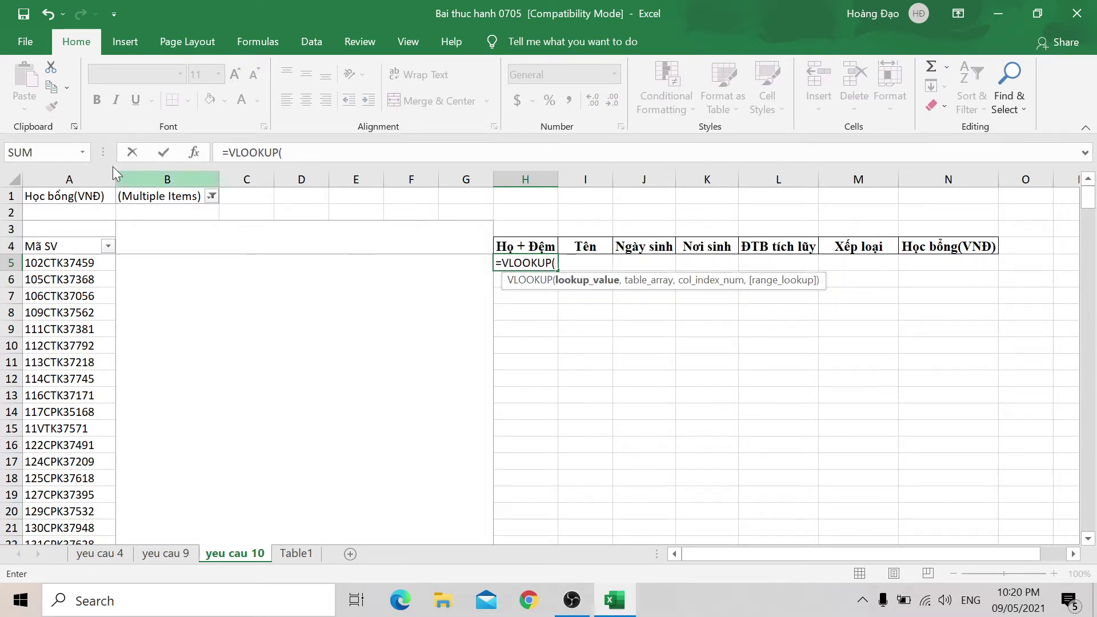
pyautogui.click(194, 152)
pyautogui.click(64, 262)
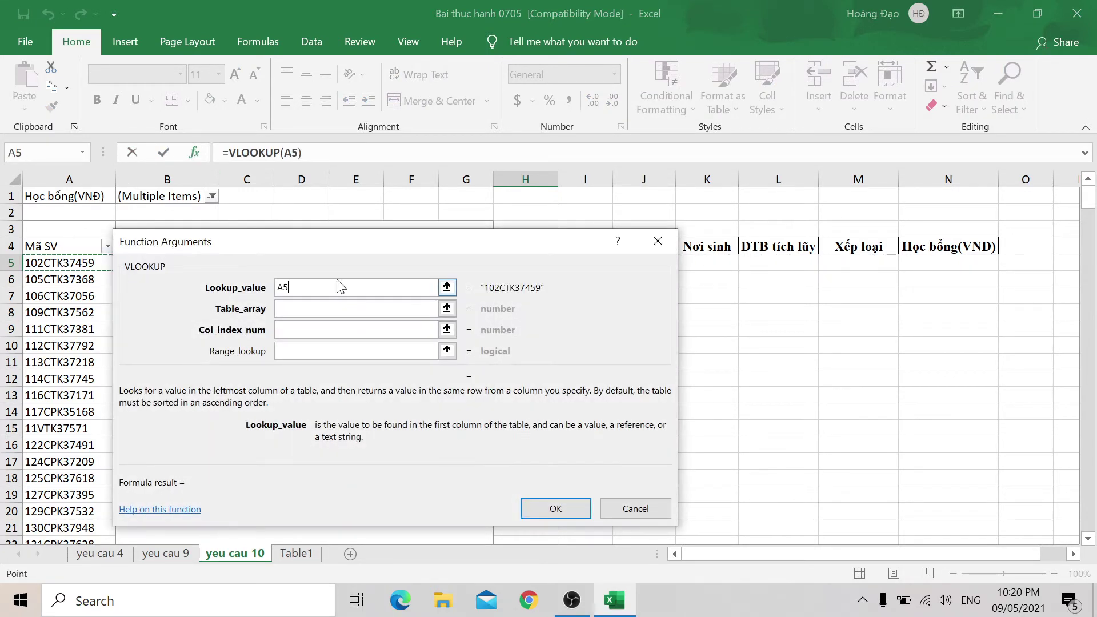
pyautogui.press('Tab')
pyautogui.moveTo(368, 266); pyautogui.dragTo(393, 157)
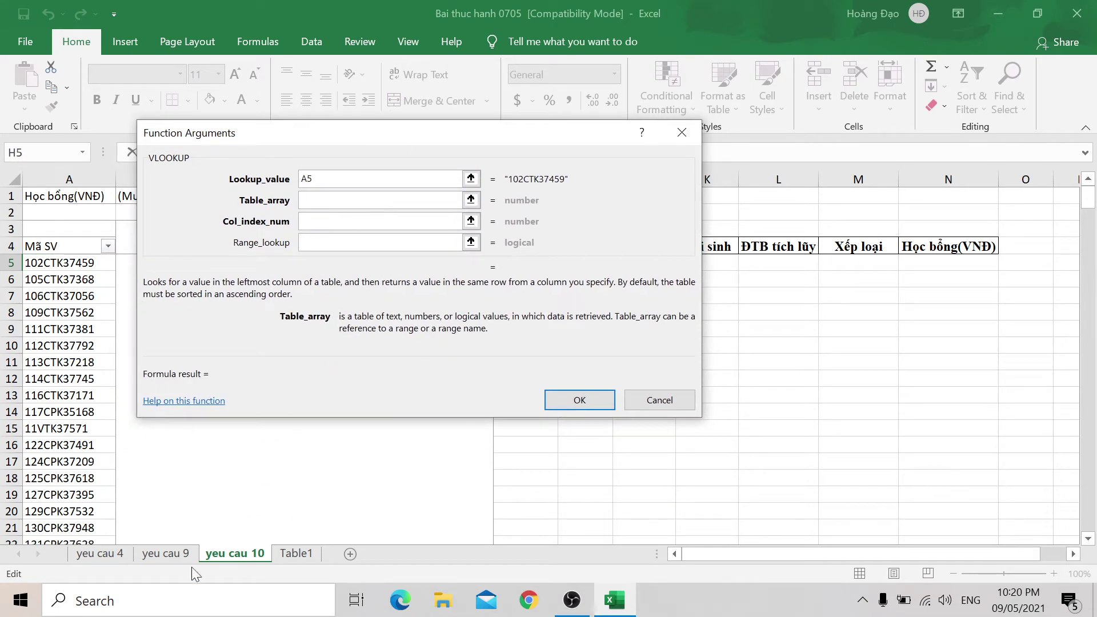
pyautogui.click(296, 553)
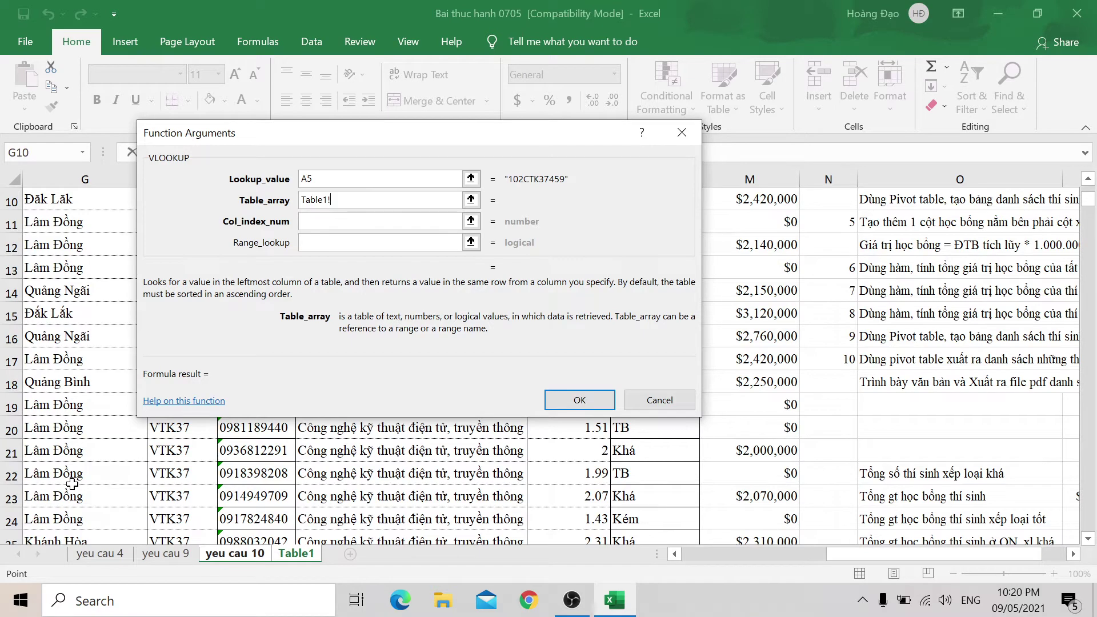
pyautogui.moveTo(867, 554); pyautogui.dragTo(691, 554)
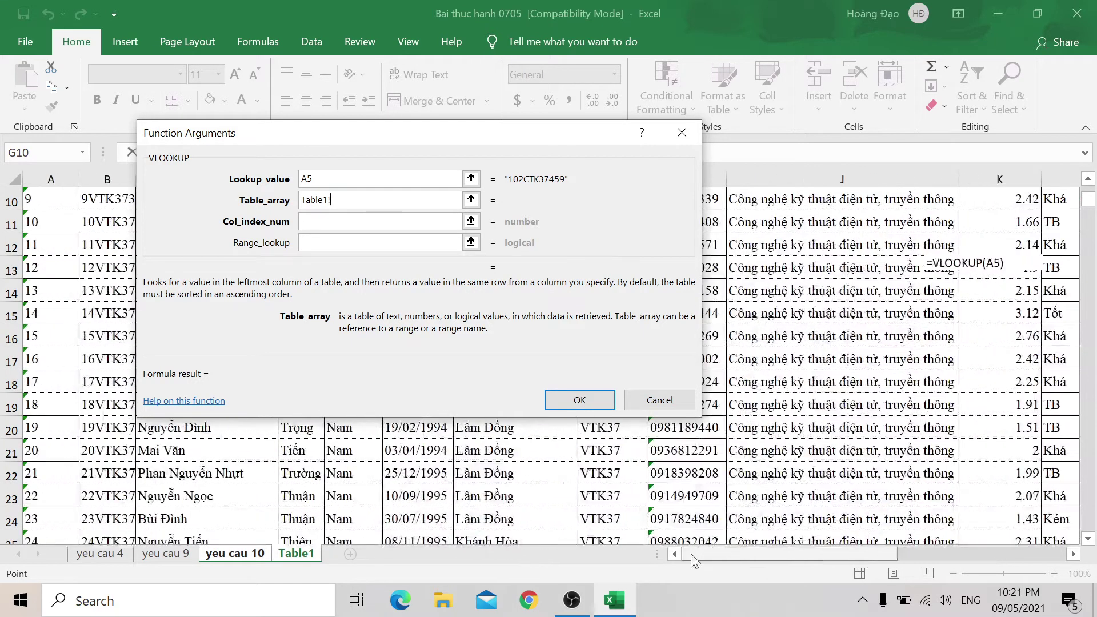
pyautogui.scroll(3, 111, 511)
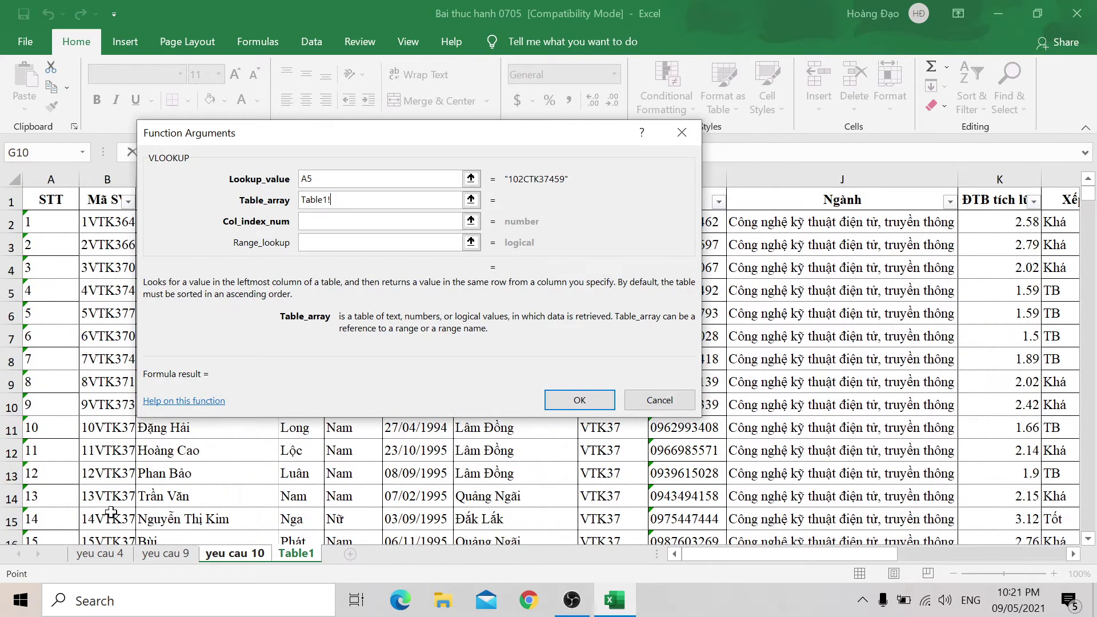
pyautogui.click(102, 228)
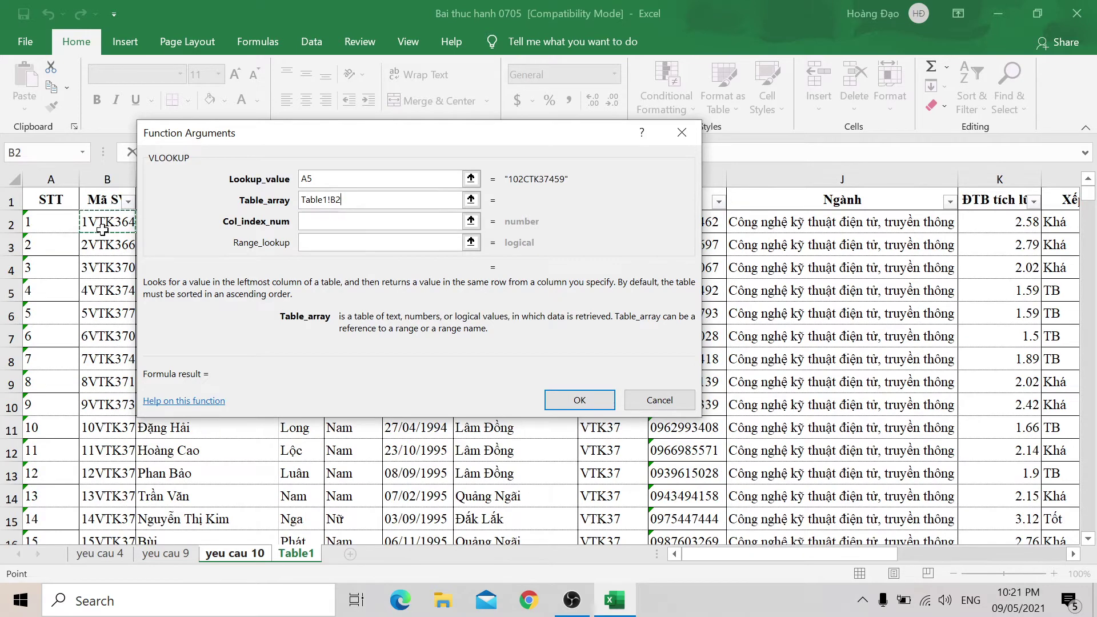
pyautogui.hotkey('shift', 'Right')
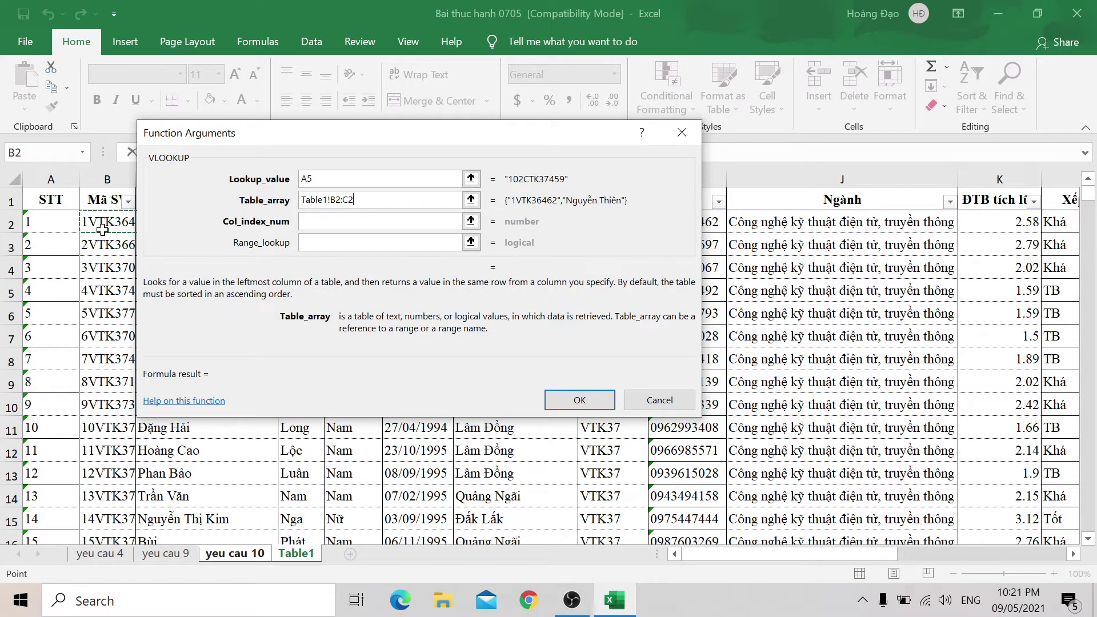
pyautogui.hotkey('ctrl', 'shift', 'Down')
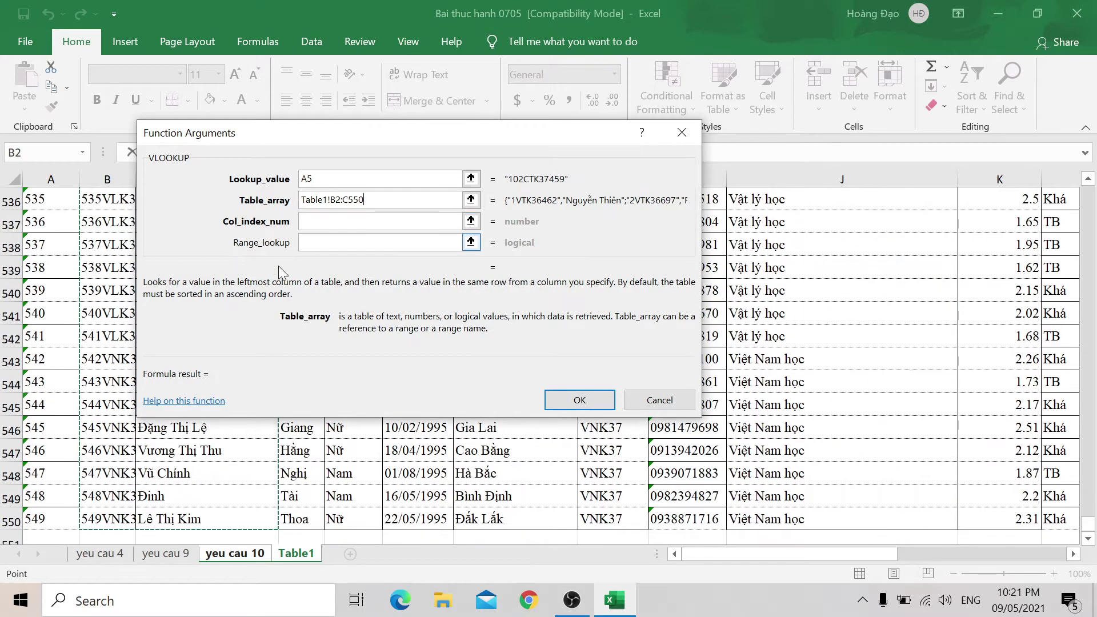
pyautogui.click(251, 203)
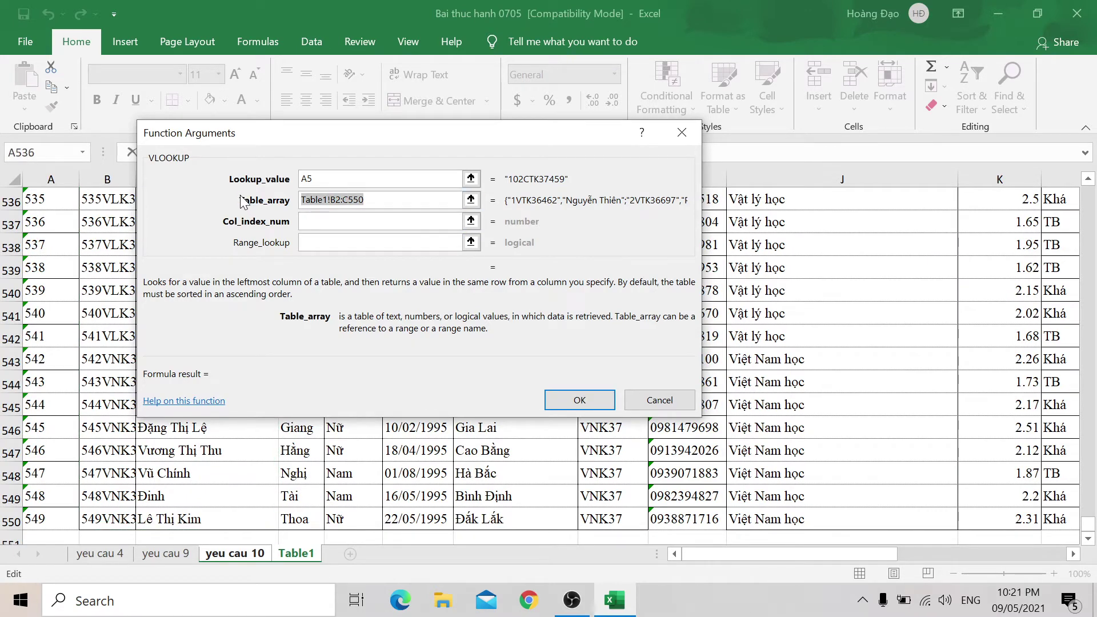
pyautogui.press('F4')
# Step: Set column 2 and exact match 0, then fill the formula down column H to row 314
pyautogui.press('Tab')
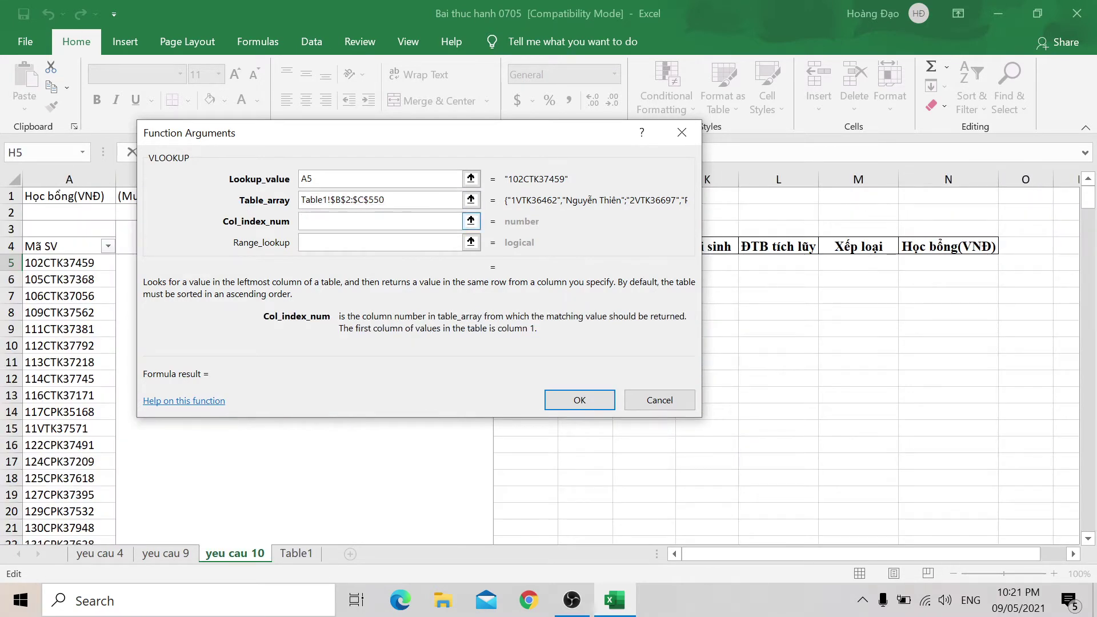
pyautogui.write('2')
pyautogui.press('Tab')
pyautogui.write('0')
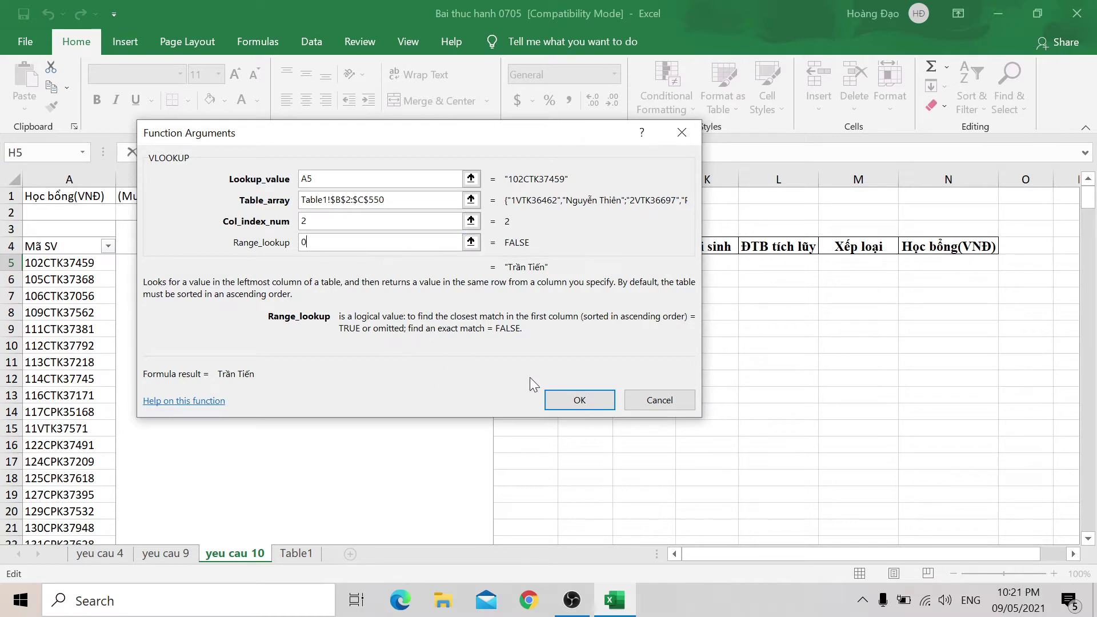
pyautogui.click(582, 399)
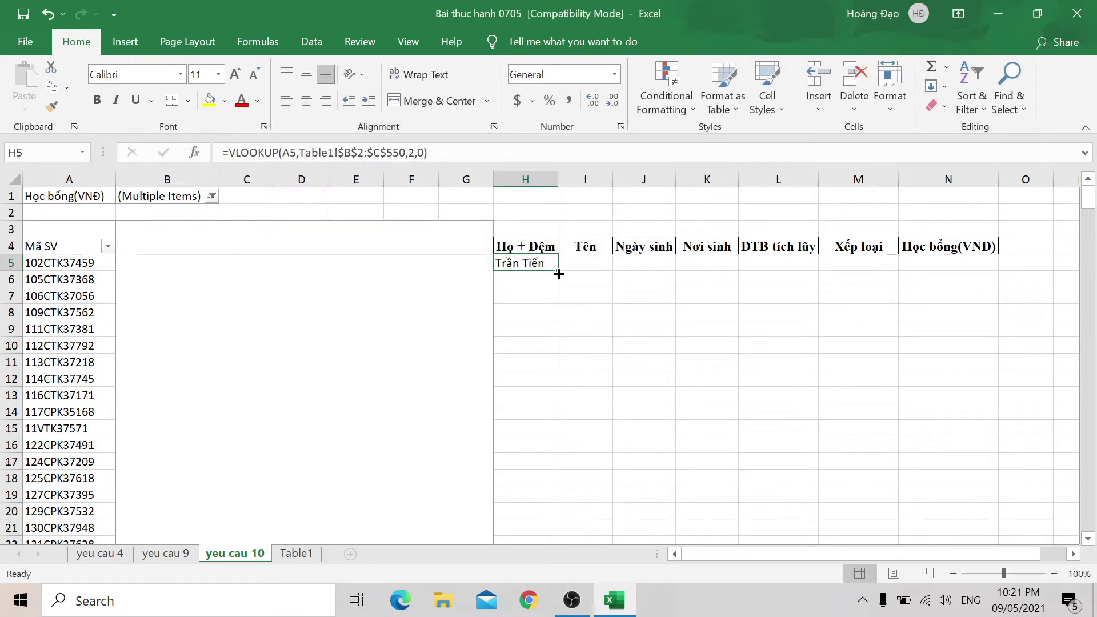
pyautogui.moveTo(558, 274)
pyautogui.mouseDown()
pyautogui.moveTo(552, 614)
pyautogui.moveTo(524, 387)
pyautogui.mouseUp()
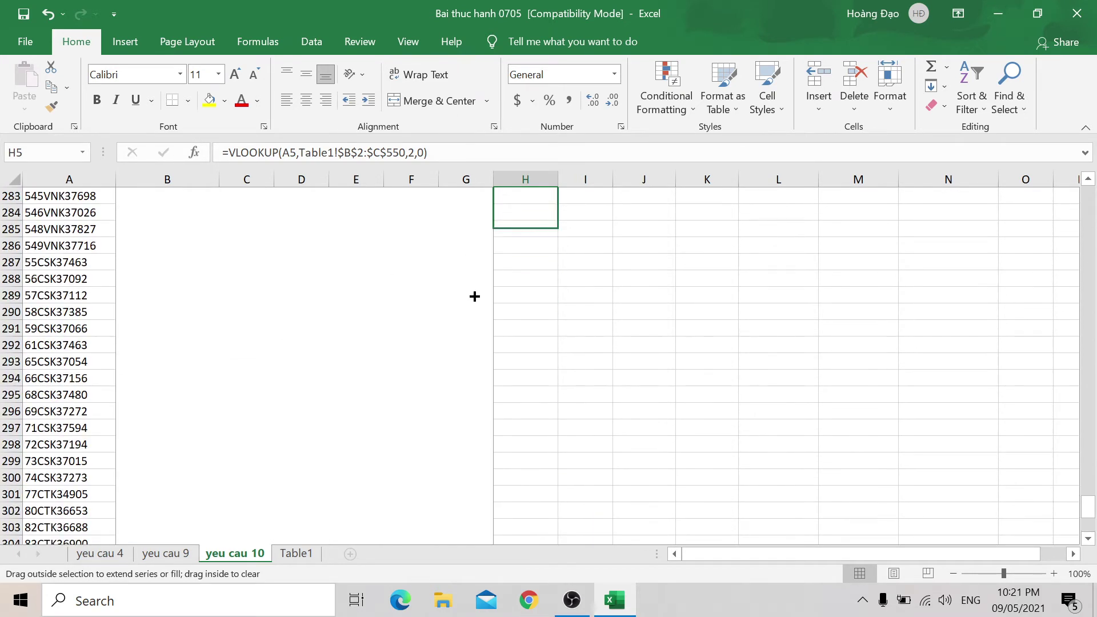
pyautogui.moveTo(525, 387)
pyautogui.mouseDown()
pyautogui.moveTo(524, 442)
pyautogui.moveTo(502, 508)
pyautogui.moveTo(505, 472)
pyautogui.moveTo(504, 483)
pyautogui.moveTo(559, 501)
pyautogui.moveTo(558, 485)
pyautogui.mouseUp()
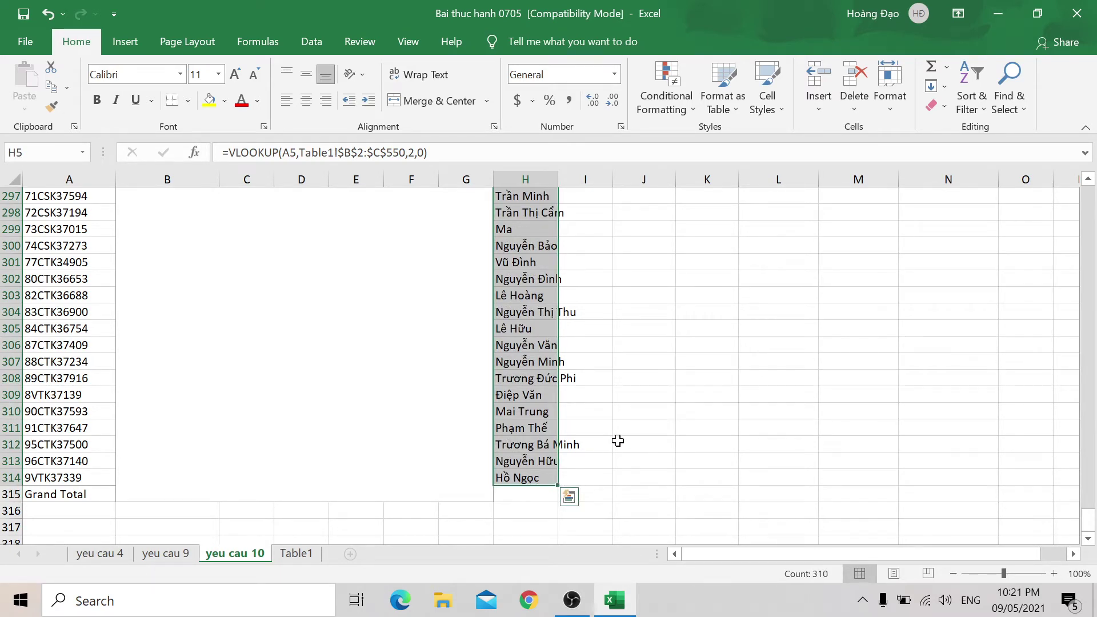
pyautogui.scroll(6, 600, 417)
pyautogui.click(557, 395)
pyautogui.hotkey('ctrl', 'Up')
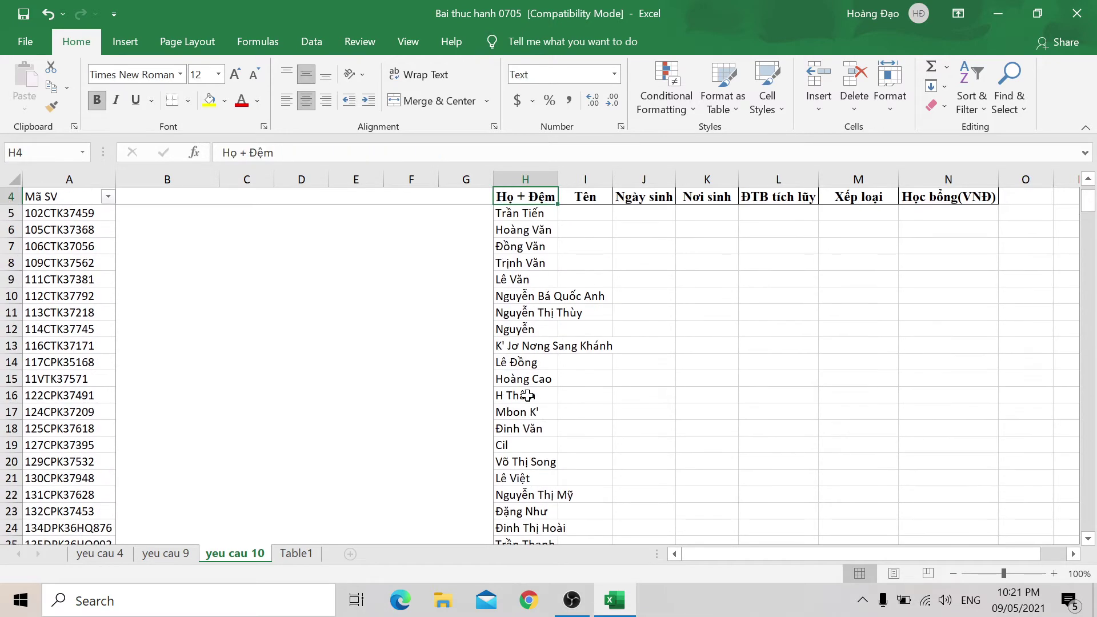
# Step: Start a VLOOKUP in I5 with lookup value A5 and absolute range Table1!$B$2:$D$550
pyautogui.click(573, 214)
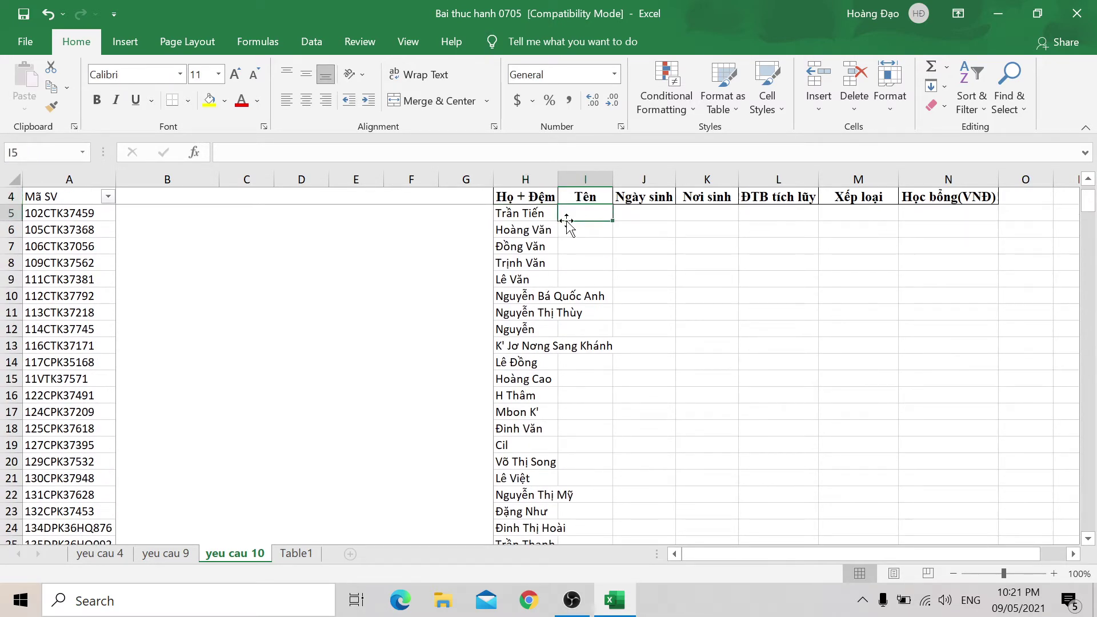
pyautogui.write('=V')
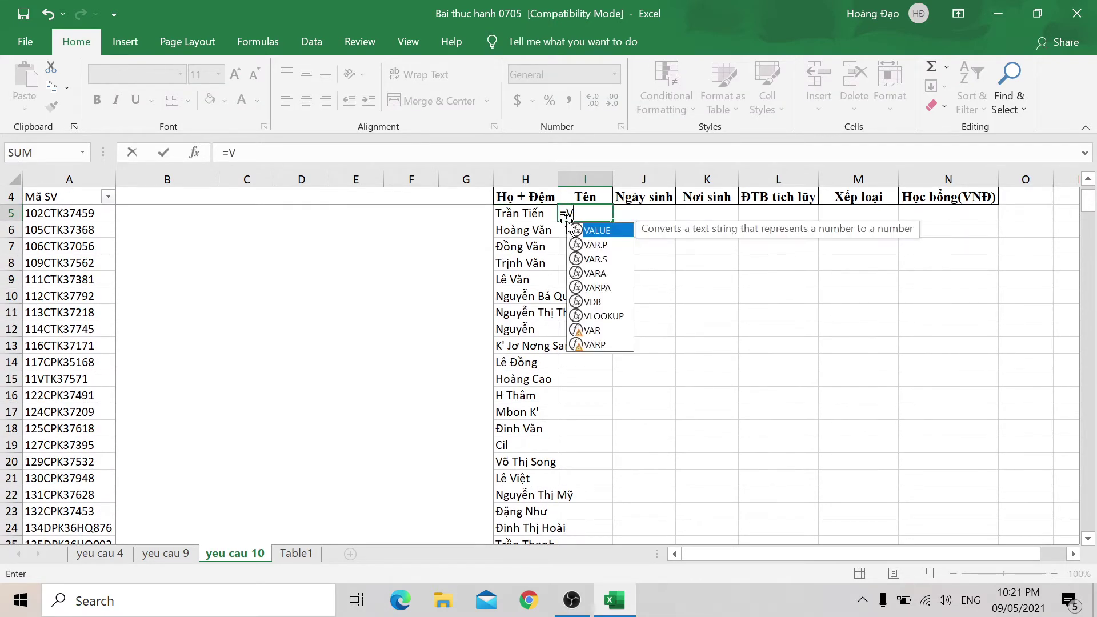
pyautogui.write('L')
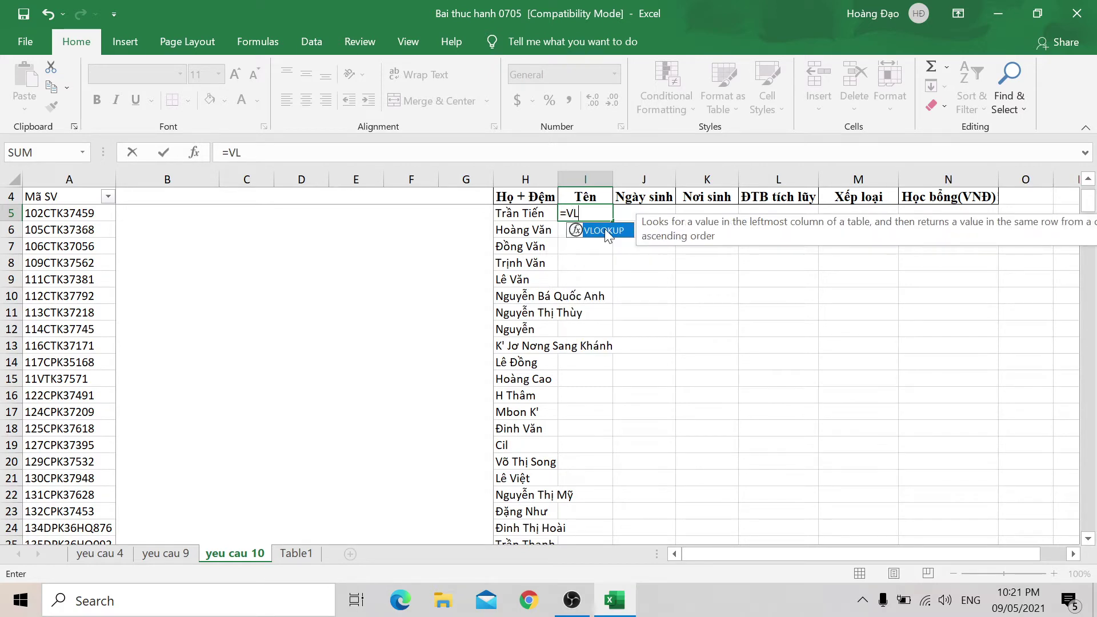
pyautogui.doubleClick(605, 229)
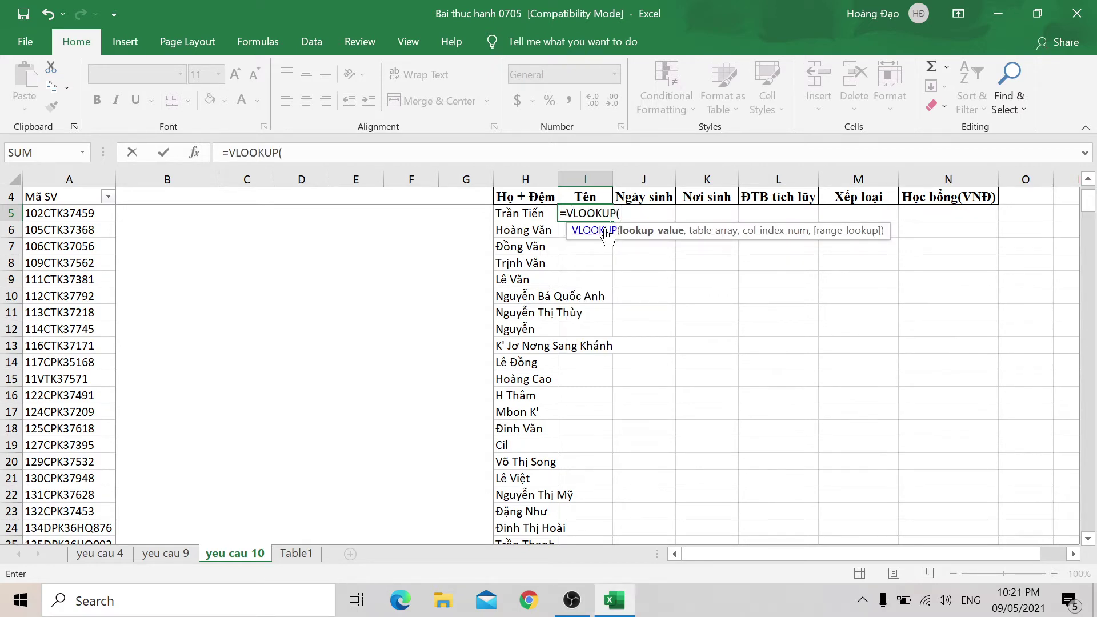
pyautogui.click(195, 152)
pyautogui.moveTo(466, 137); pyautogui.dragTo(389, 289)
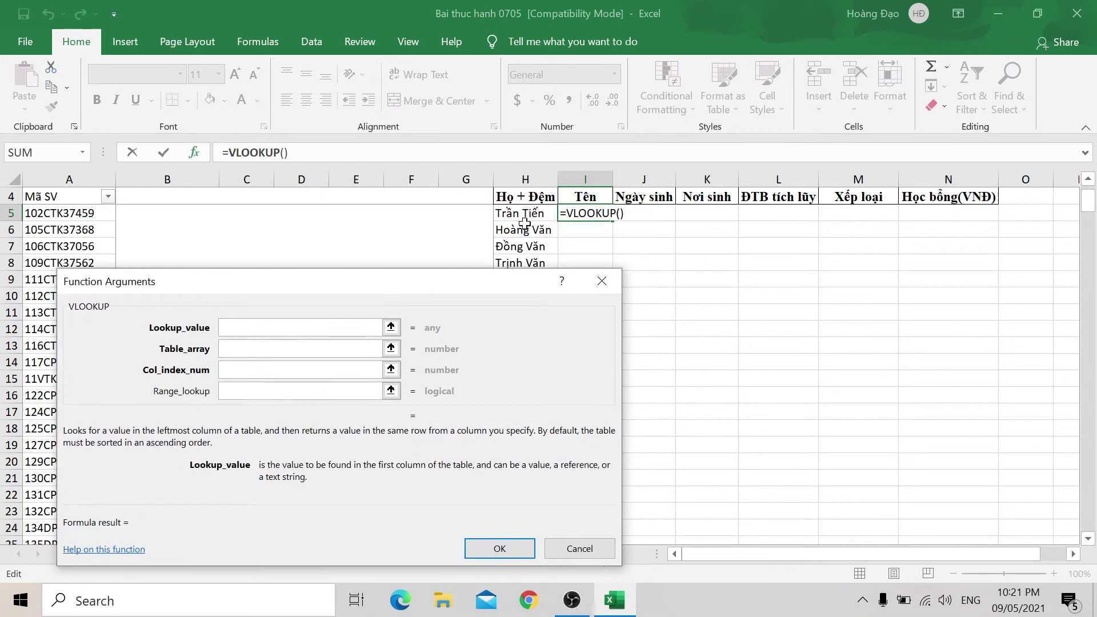
pyautogui.click(59, 216)
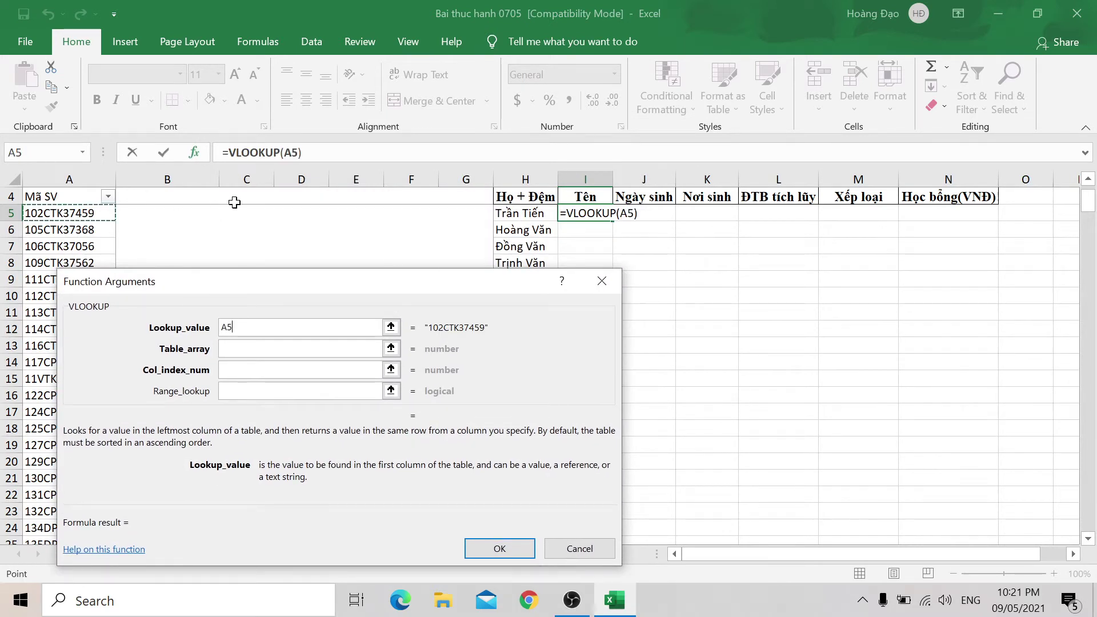
pyautogui.click(276, 347)
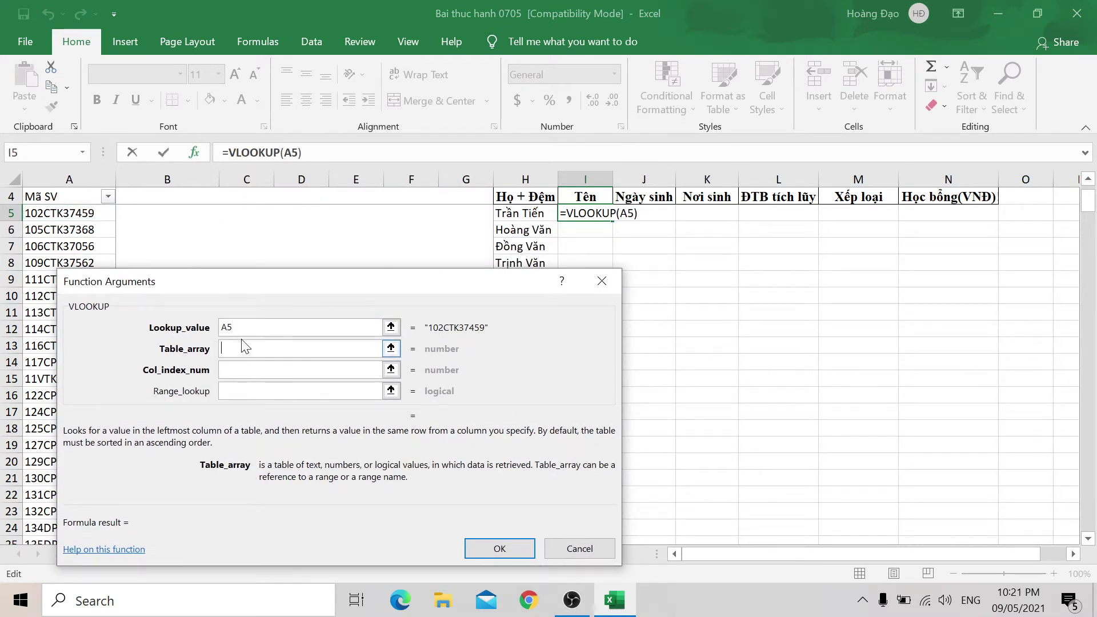
pyautogui.moveTo(384, 307); pyautogui.dragTo(599, 74)
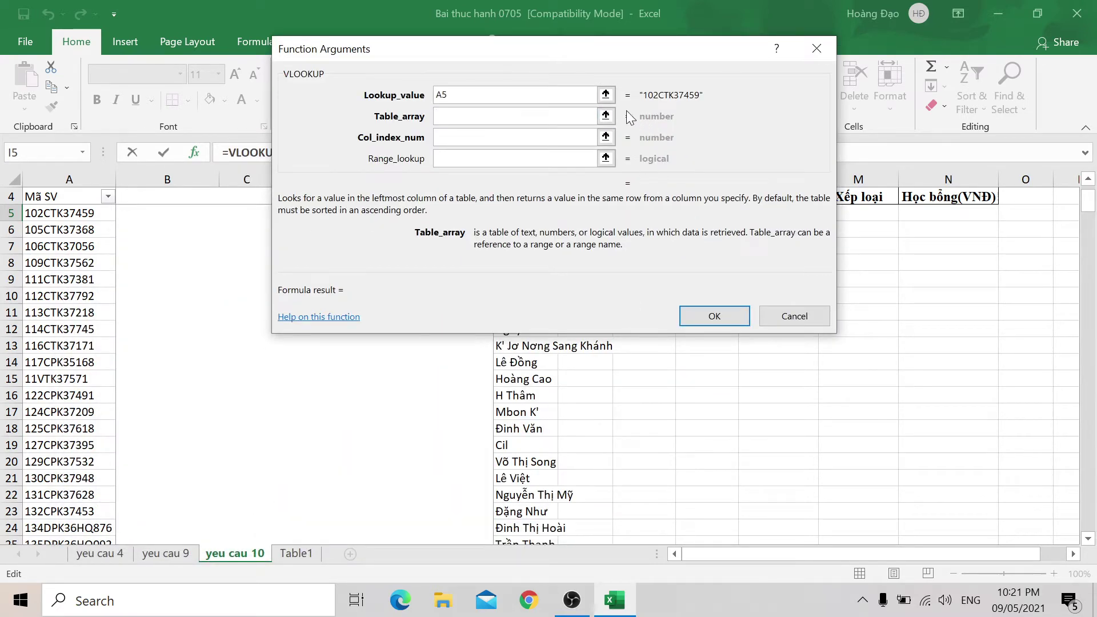
pyautogui.click(606, 116)
pyautogui.click(296, 553)
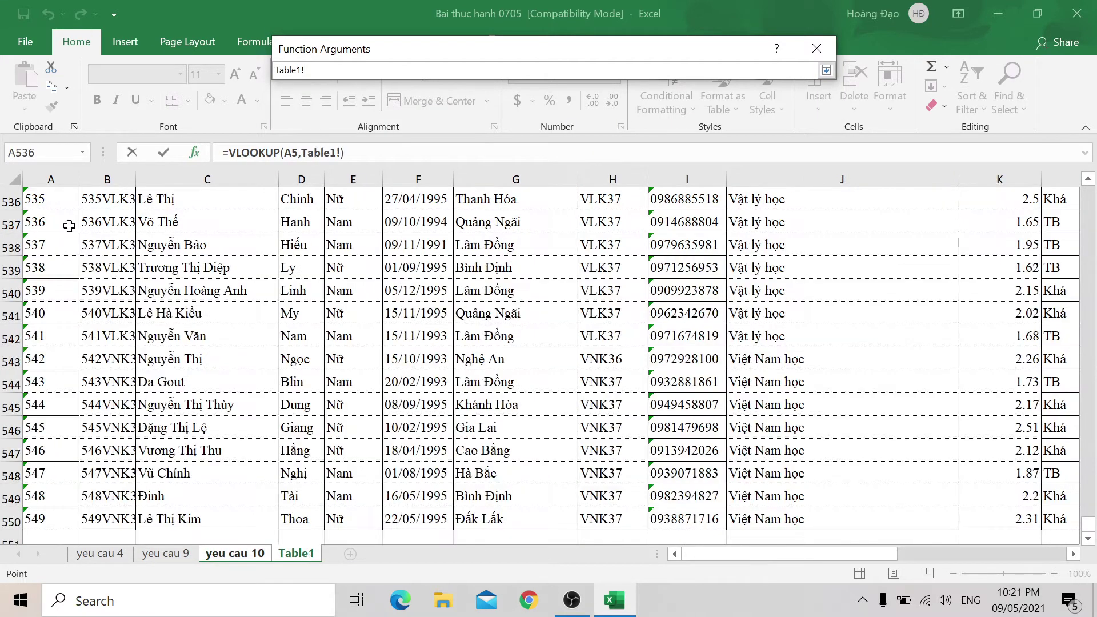
pyautogui.click(110, 523)
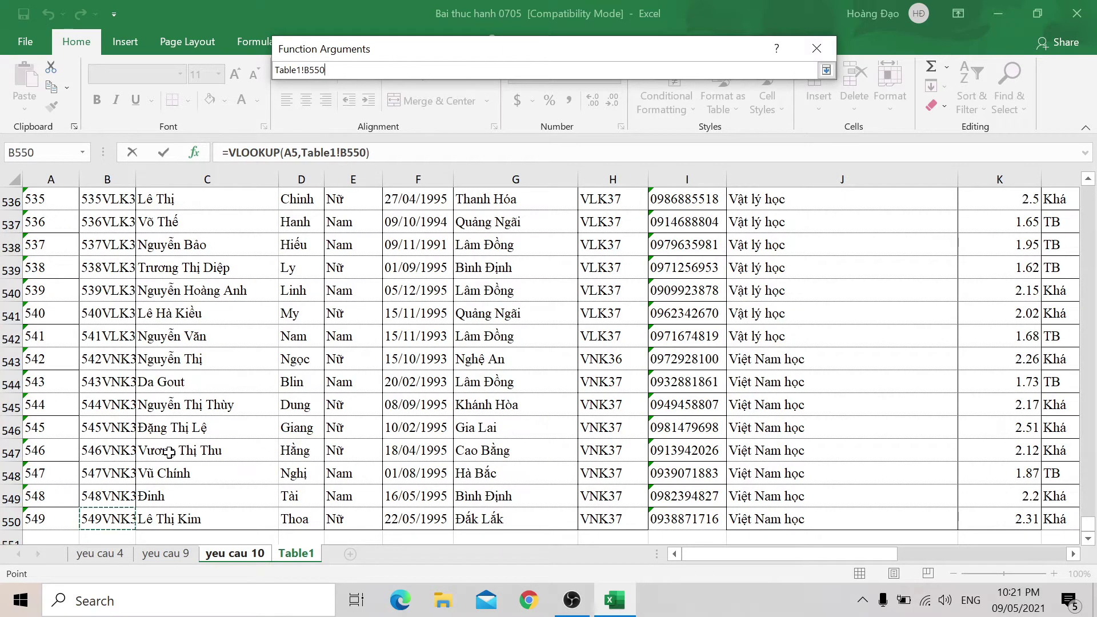
pyautogui.hotkey('shift', 'Right')
pyautogui.hotkey('shift', 'Right')
pyautogui.hotkey('ctrl', 'shift', 'Up')
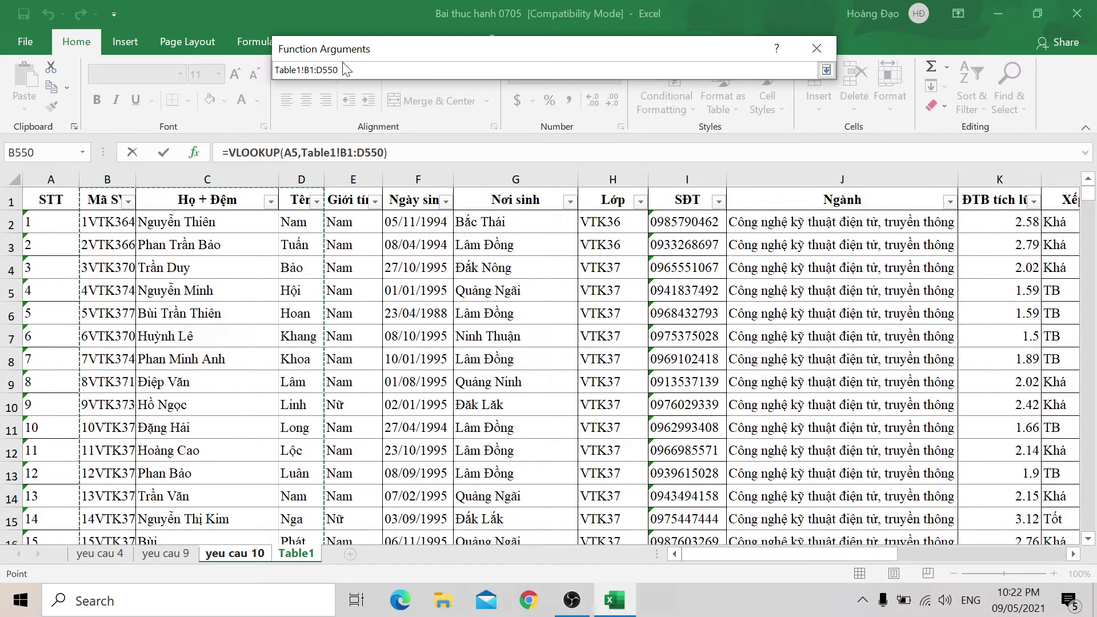
pyautogui.hotkey('shift', 'Down')
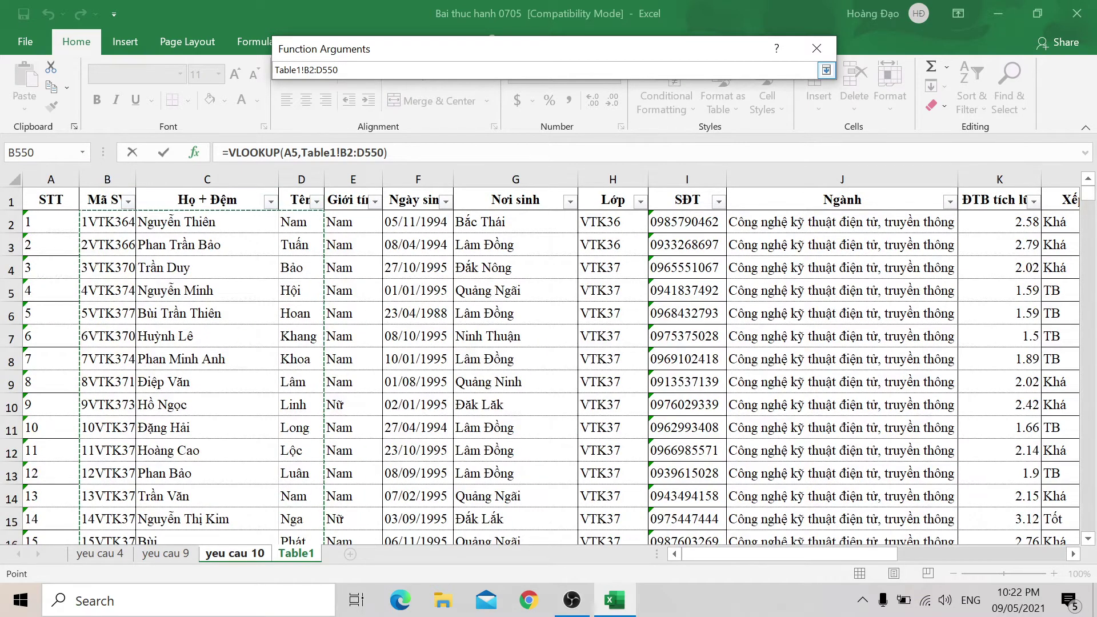
pyautogui.press('F4')
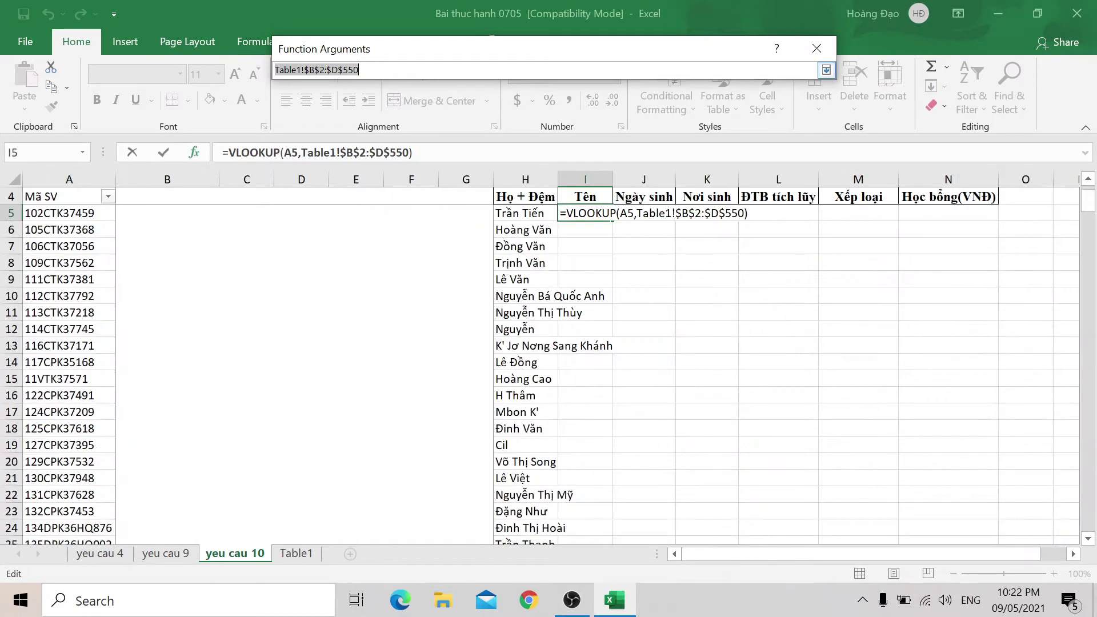
# Step: Set column 3 and exact match 0, fill it down column I, and autofit column H
pyautogui.click(825, 69)
pyautogui.press('Tab')
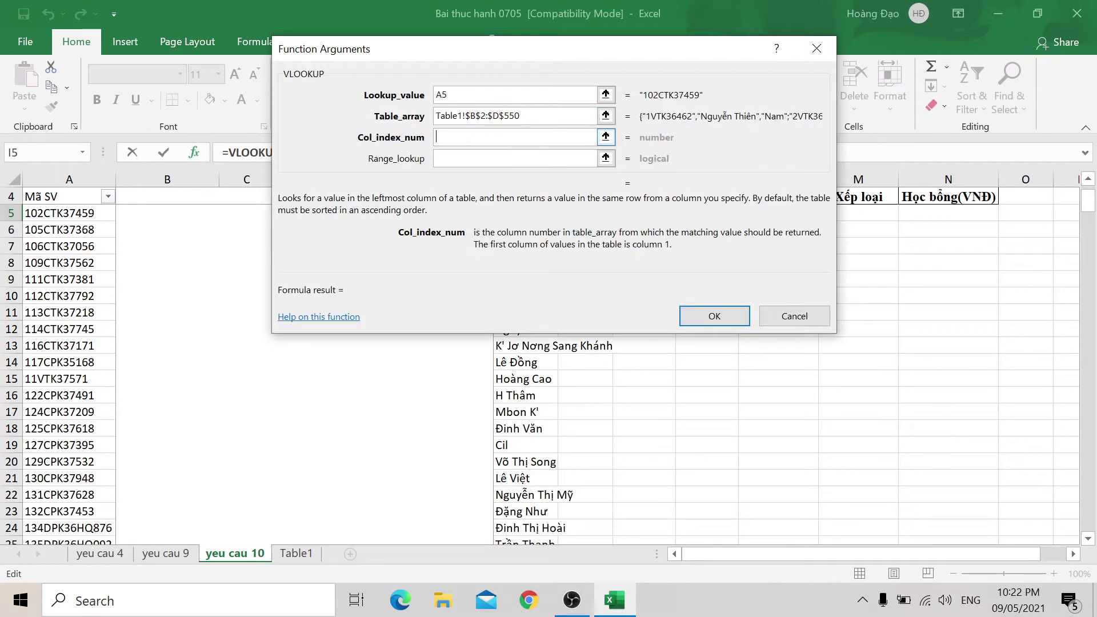
pyautogui.write('3')
pyautogui.click(464, 158)
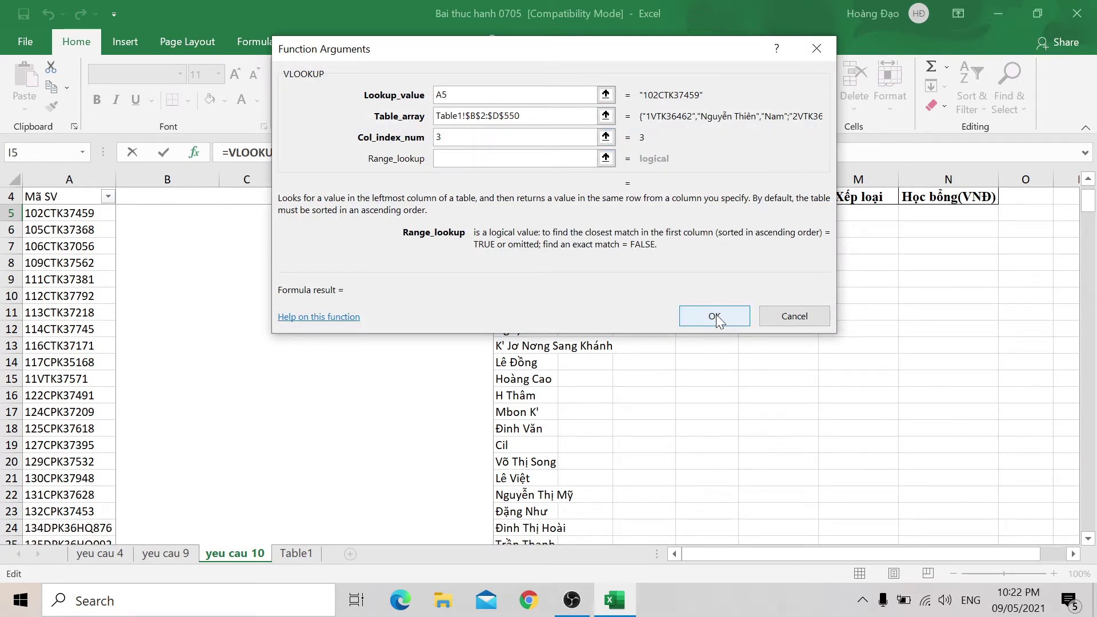
pyautogui.write('0')
pyautogui.click(691, 315)
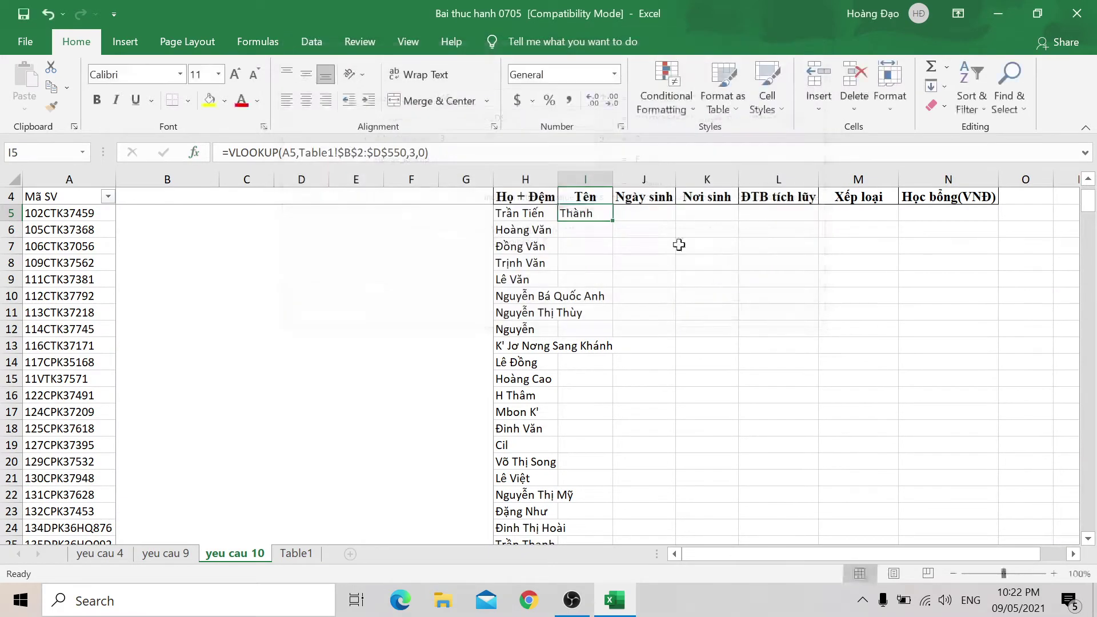
pyautogui.doubleClick(615, 220)
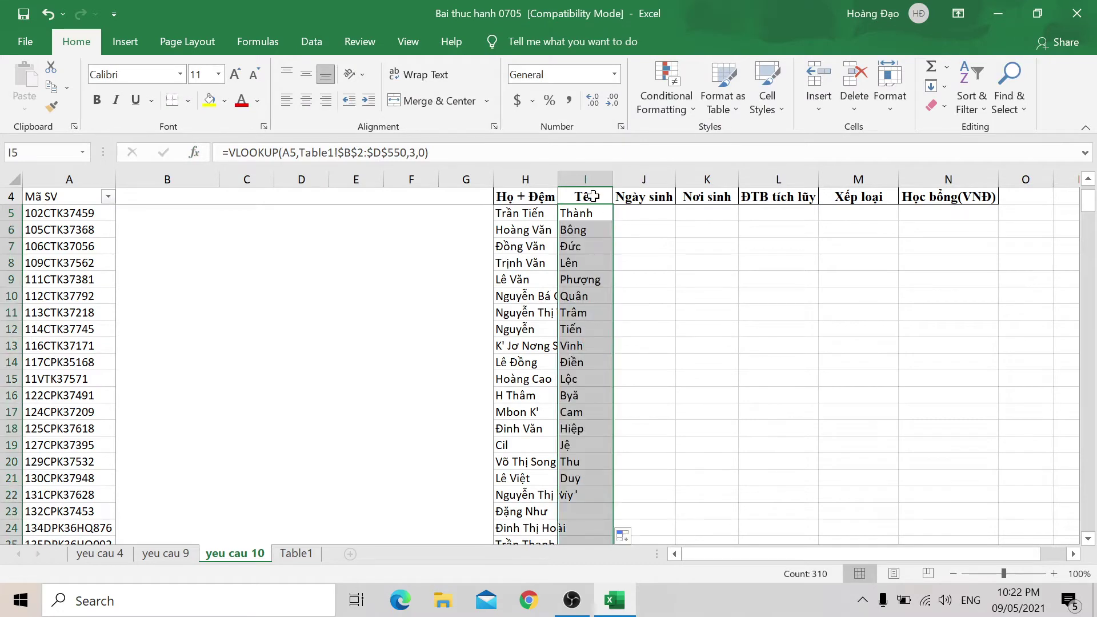
pyautogui.doubleClick(558, 179)
pyautogui.click(682, 216)
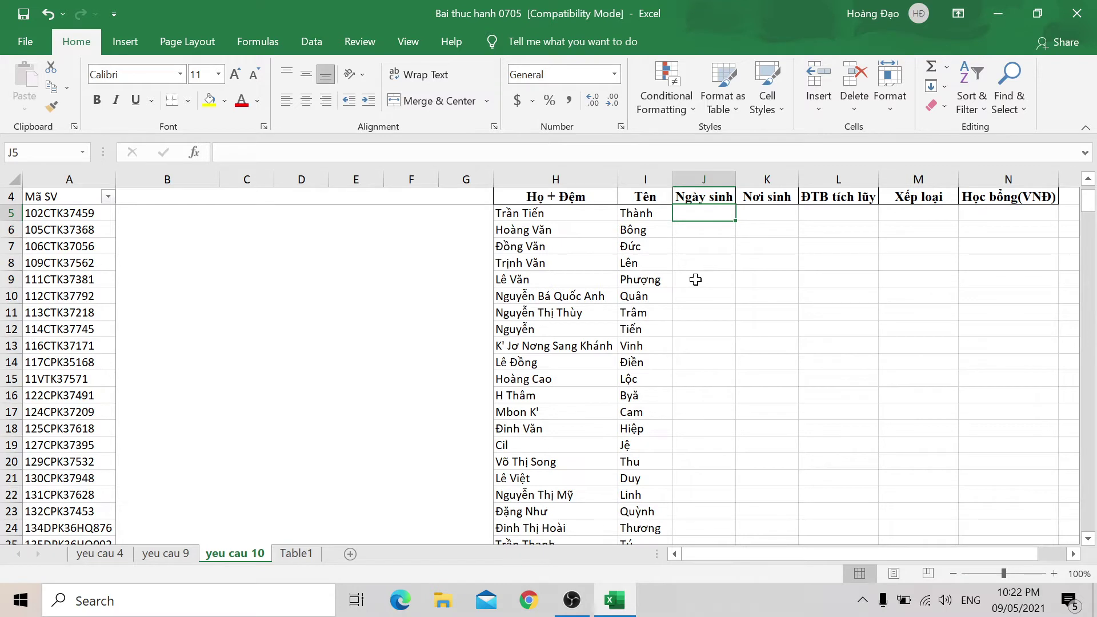
# Step: Start a VLOOKUP in J5 with lookup value A5 and absolute range Table1!$B$2:$F$550
pyautogui.write('=VLOO')
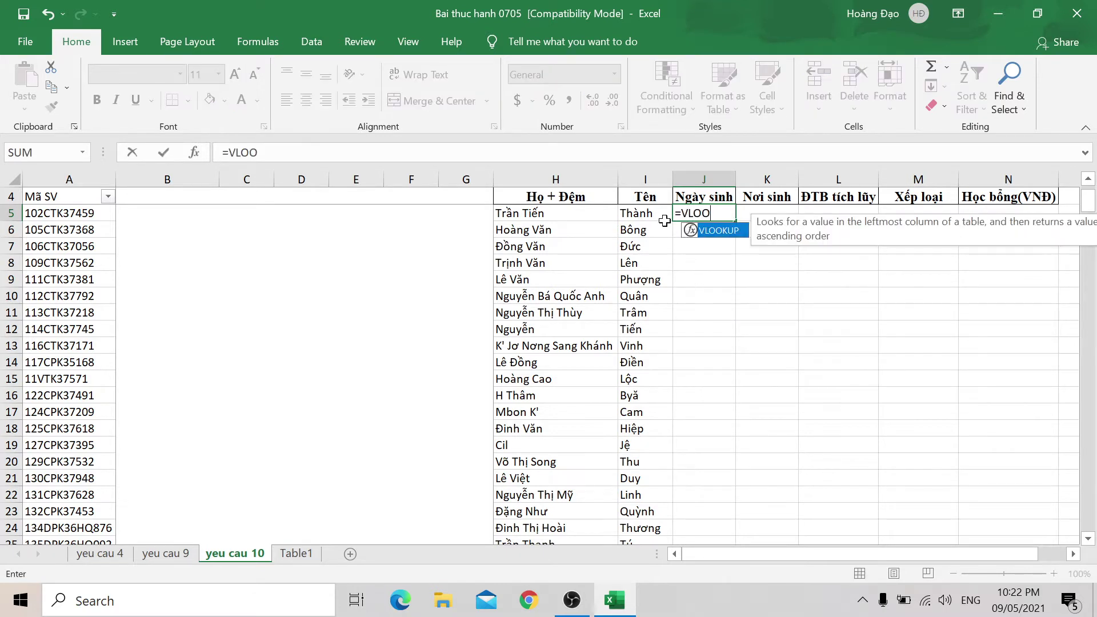
pyautogui.doubleClick(694, 231)
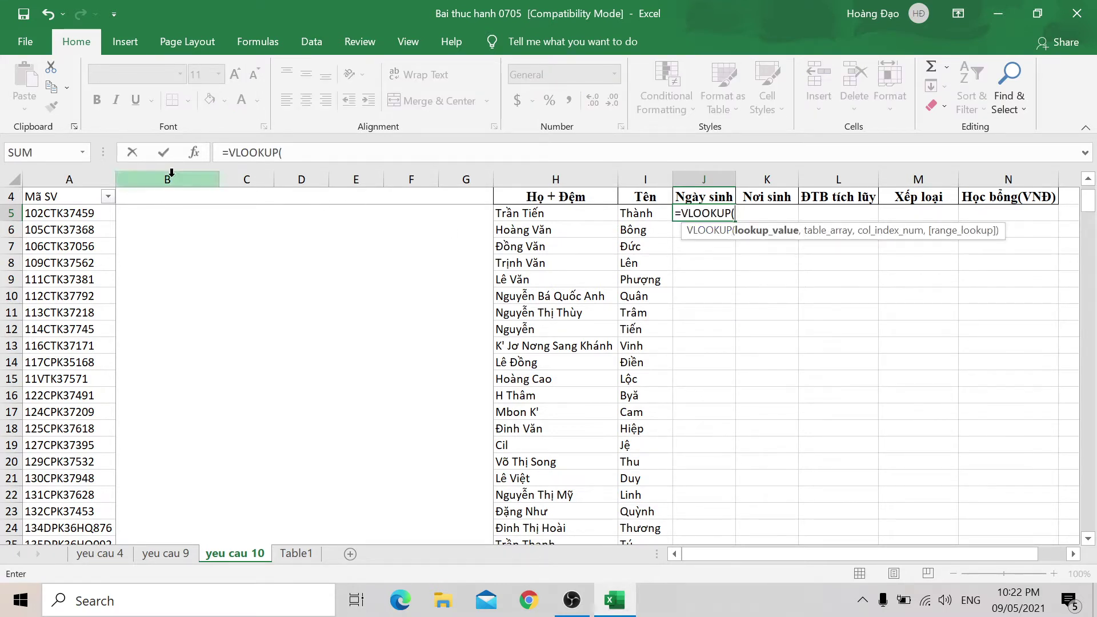
pyautogui.click(194, 152)
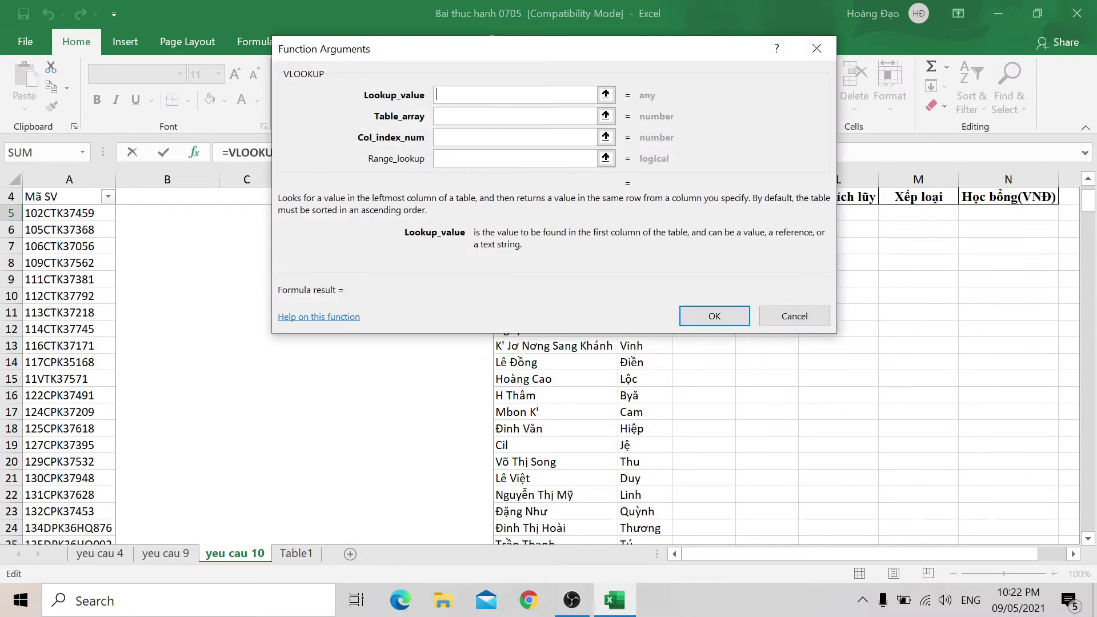
pyautogui.moveTo(629, 52)
pyautogui.mouseDown()
pyautogui.moveTo(661, 320)
pyautogui.moveTo(605, 232)
pyautogui.moveTo(537, 157)
pyautogui.moveTo(561, 165)
pyautogui.moveTo(527, 200)
pyautogui.mouseUp()
pyautogui.click(71, 213)
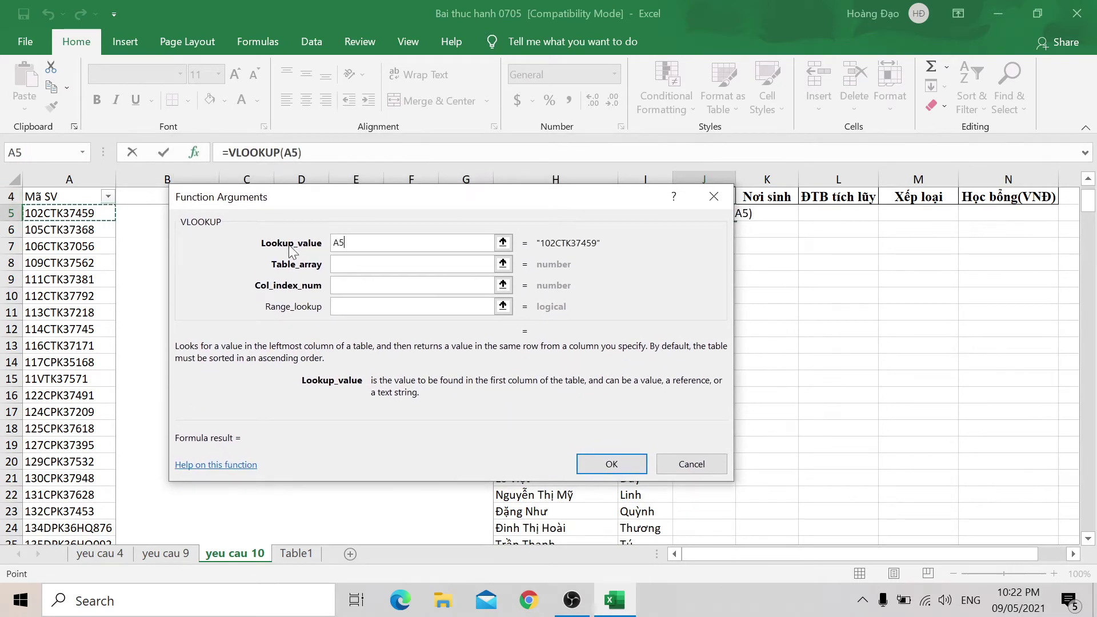
pyautogui.click(350, 261)
pyautogui.click(349, 261)
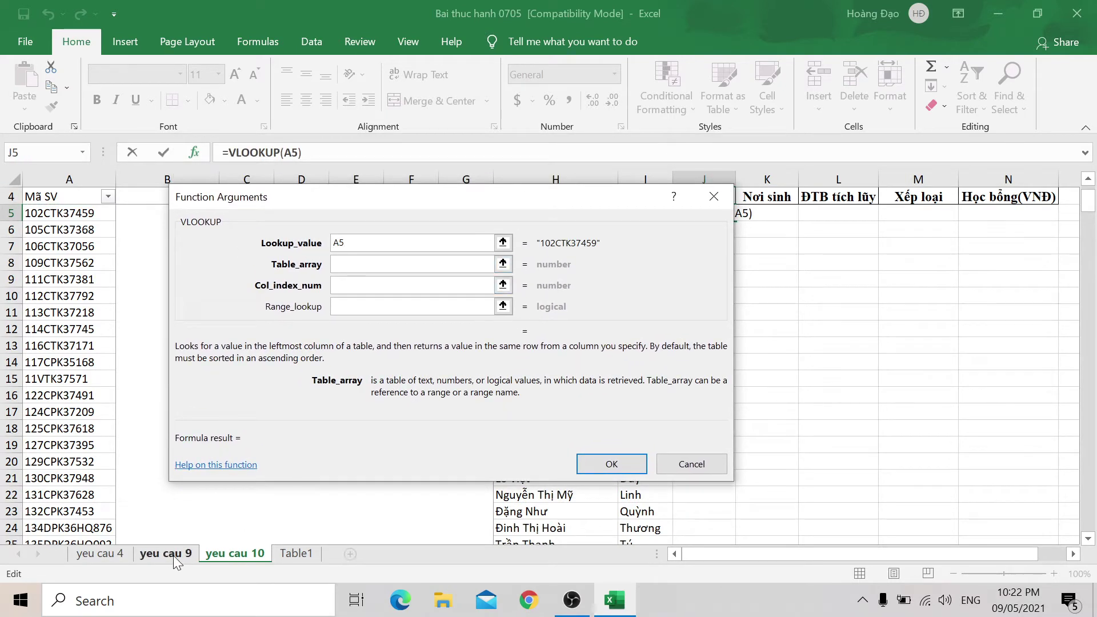
pyautogui.click(225, 513)
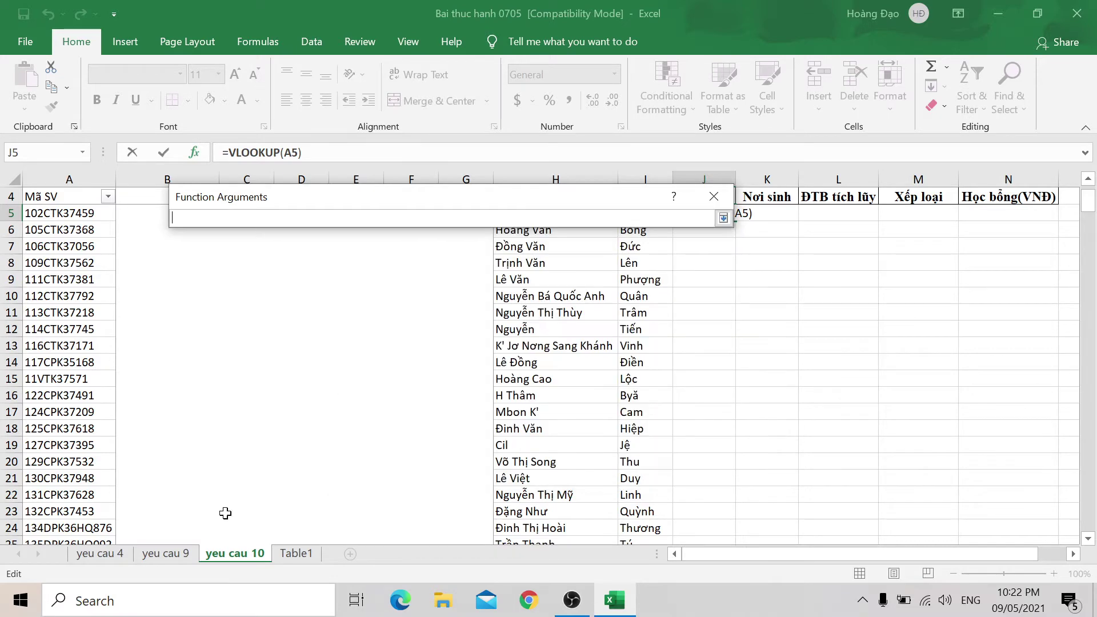
pyautogui.click(277, 557)
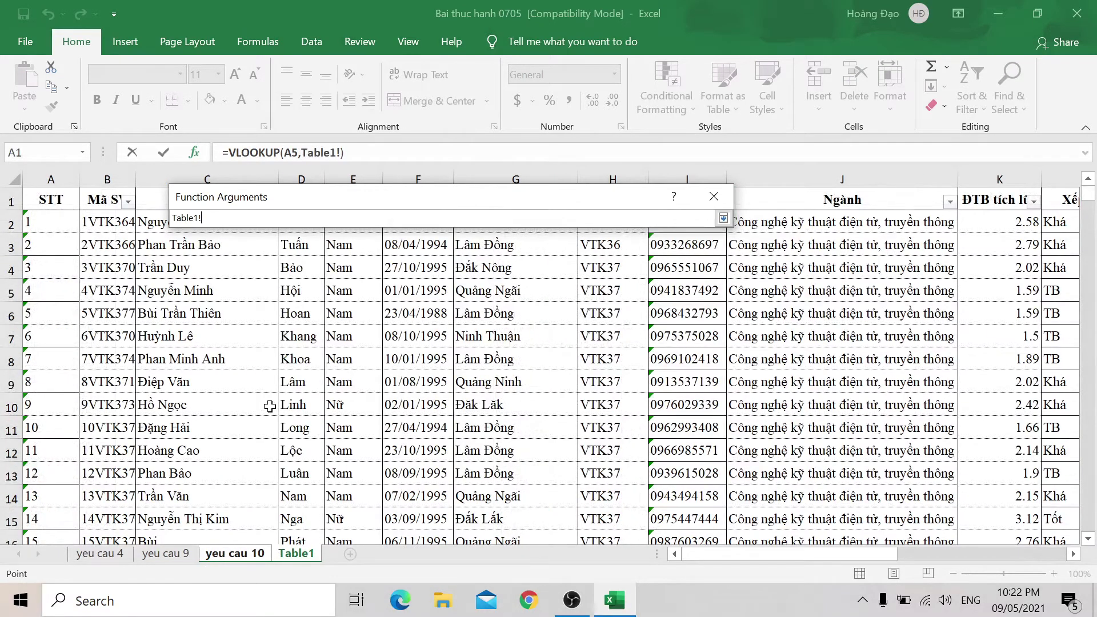
pyautogui.click(102, 219)
pyautogui.hotkey('shift', 'Right')
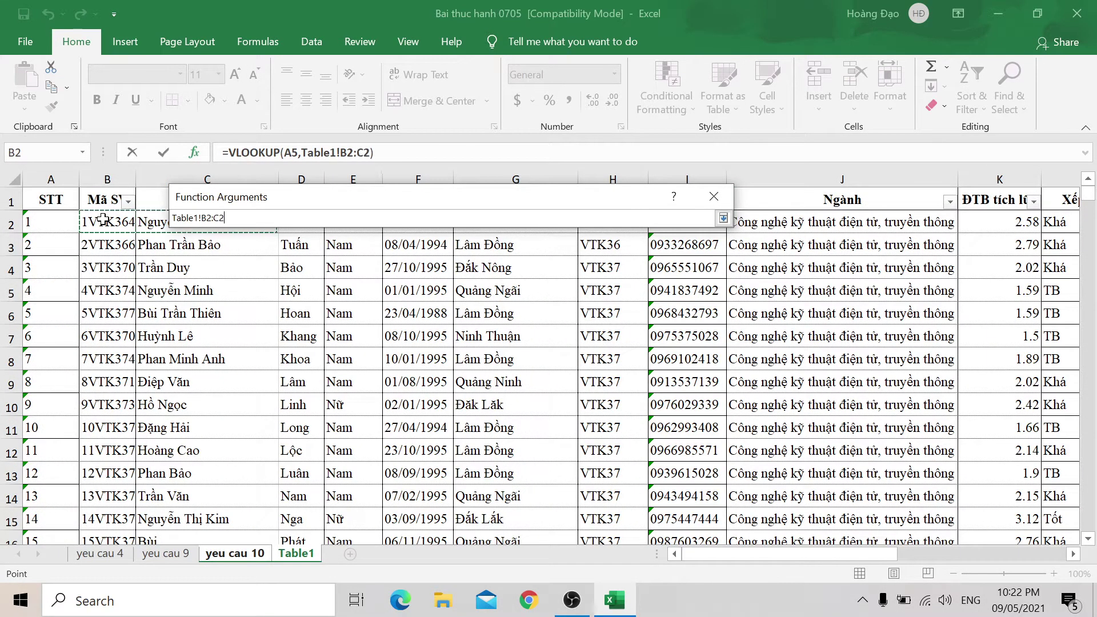
pyautogui.hotkey('shift', 'Right')
pyautogui.hotkey('shift', 'Right')
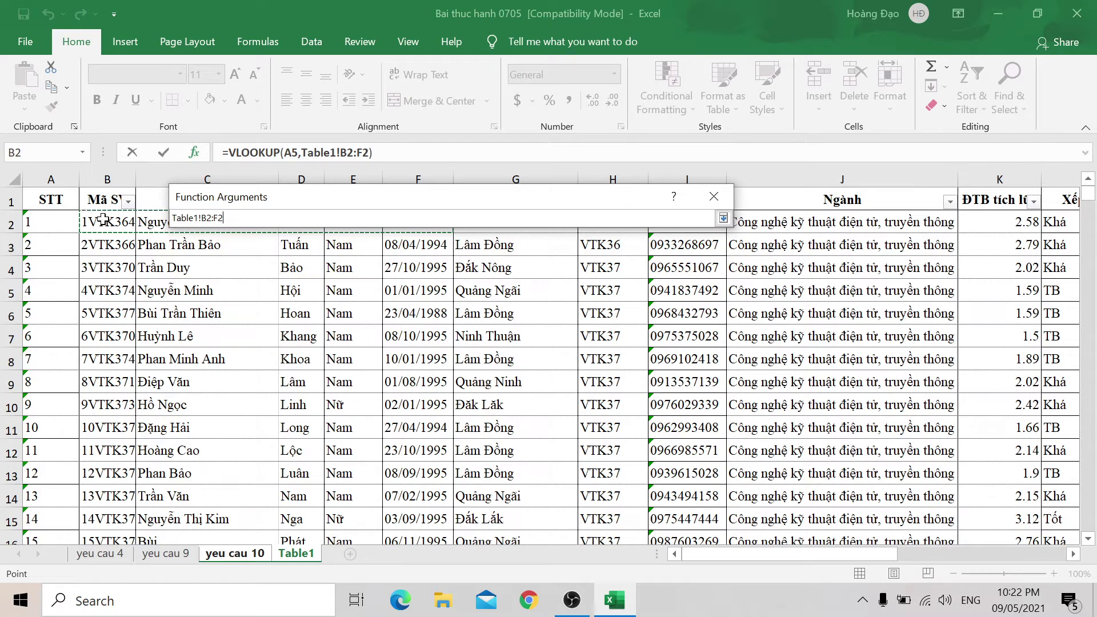
pyautogui.hotkey('ctrl', 'shift', 'Down')
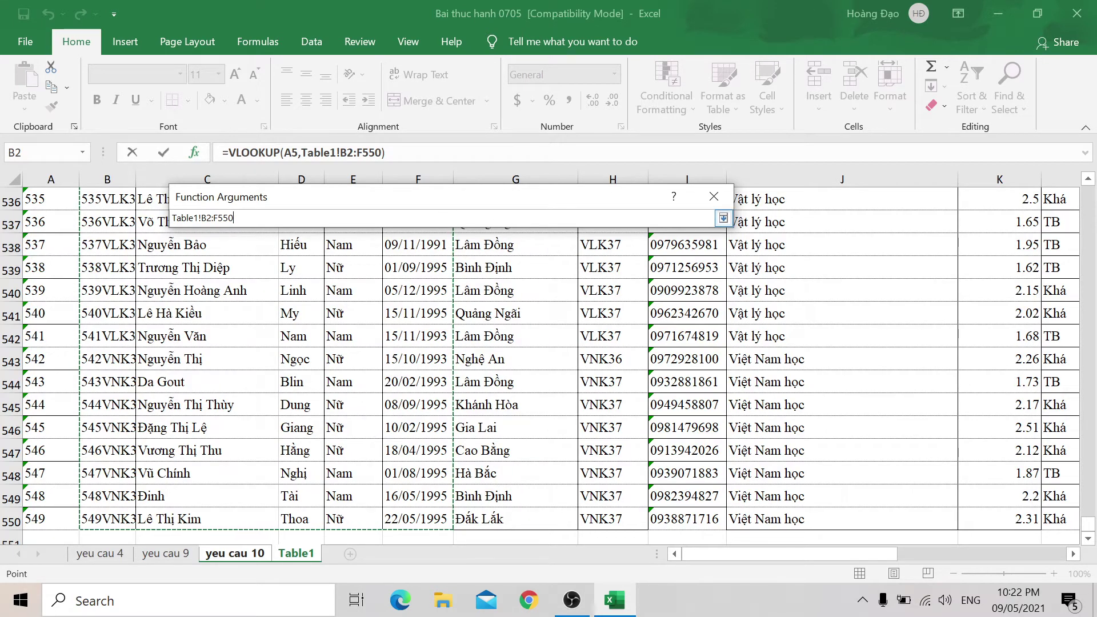
pyautogui.click(73, 220)
pyautogui.press('F4')
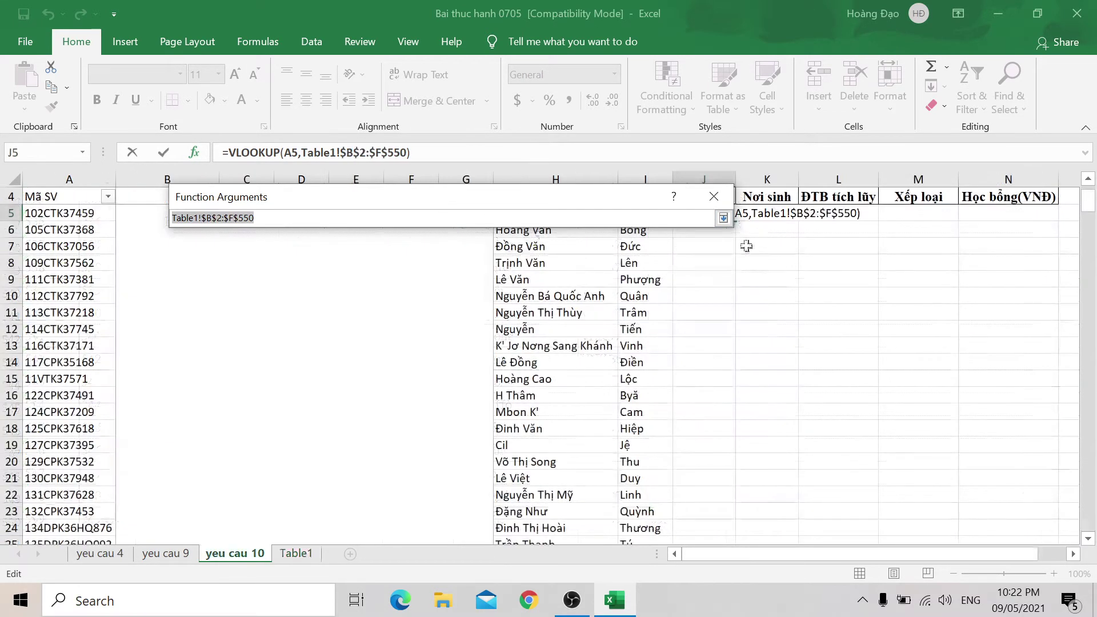
# Step: Set column 5 and exact match 0, then copy the birth-date formula down column J
pyautogui.click(723, 218)
pyautogui.press('Tab')
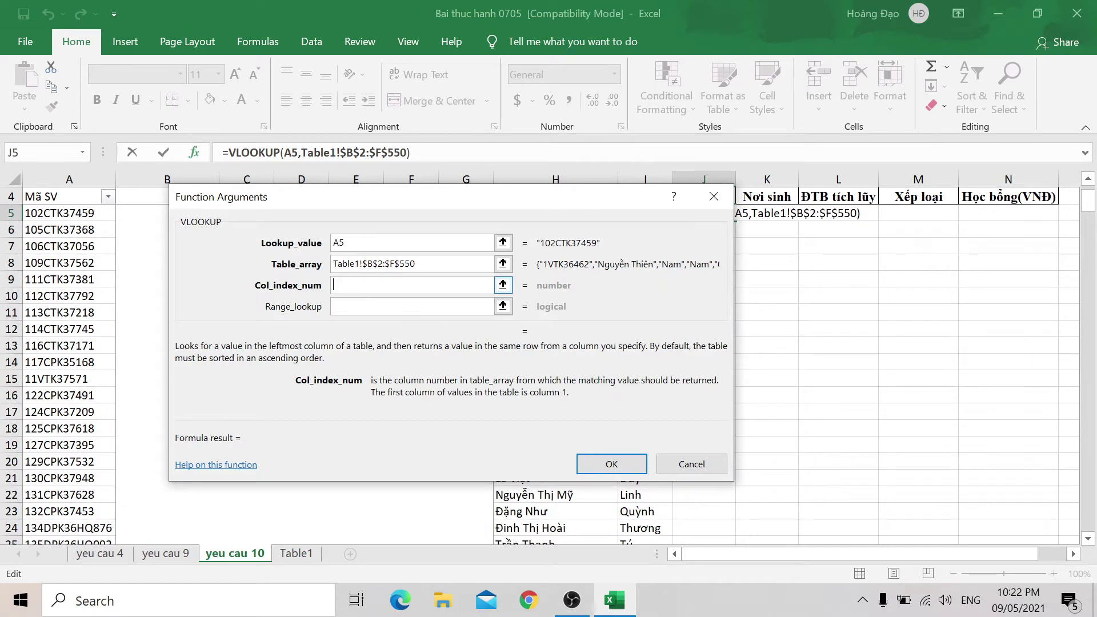
pyautogui.write('5')
pyautogui.press('Tab')
pyautogui.write('0')
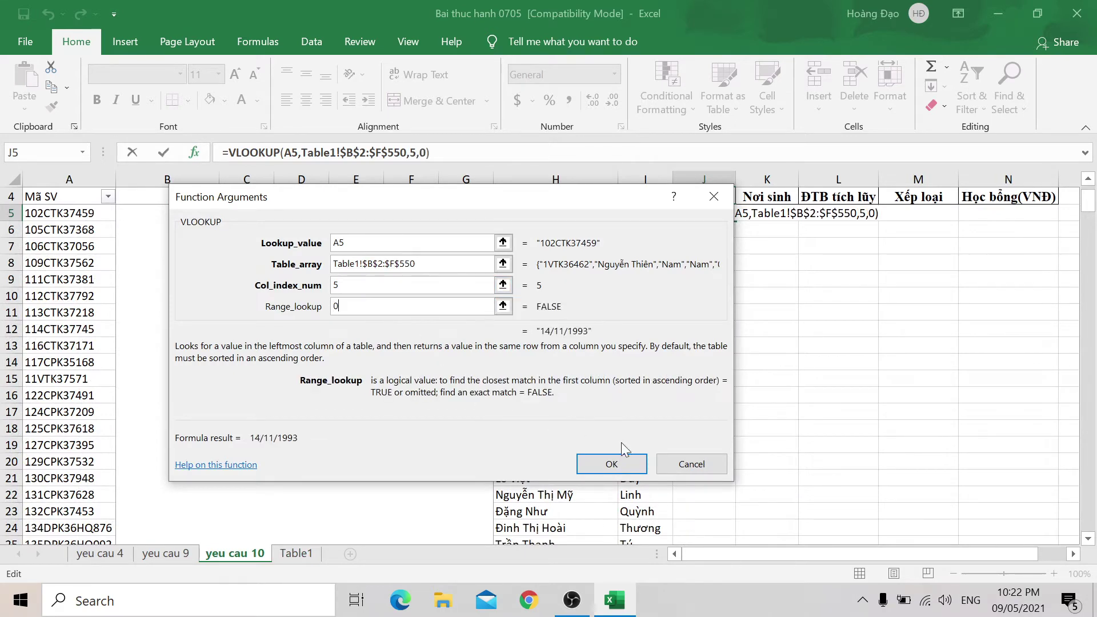
pyautogui.click(611, 464)
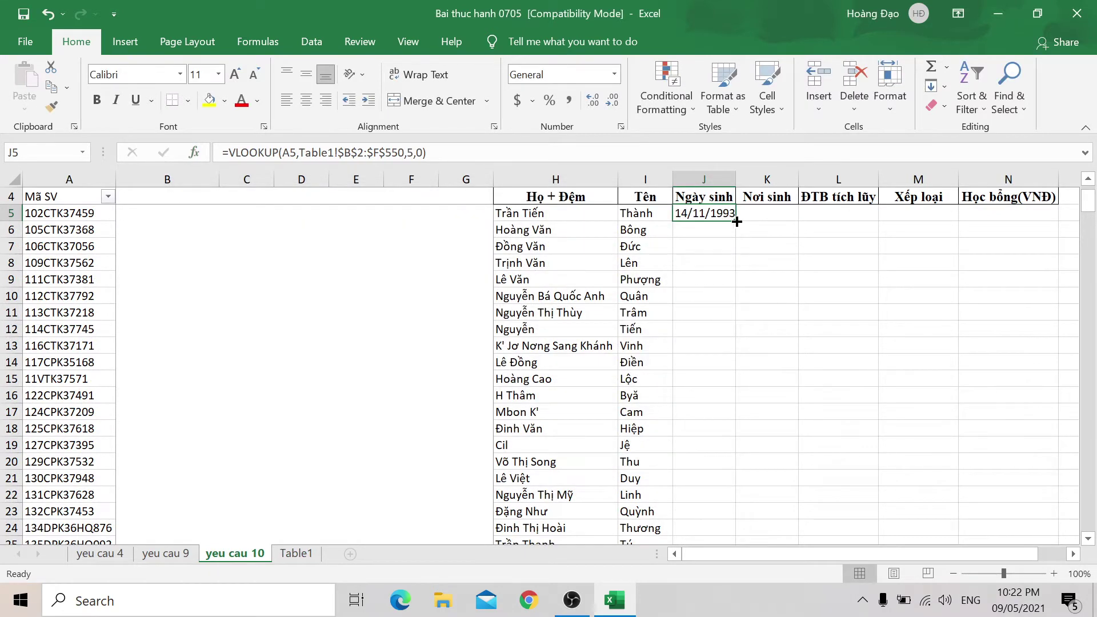
pyautogui.doubleClick(736, 222)
pyautogui.click(762, 213)
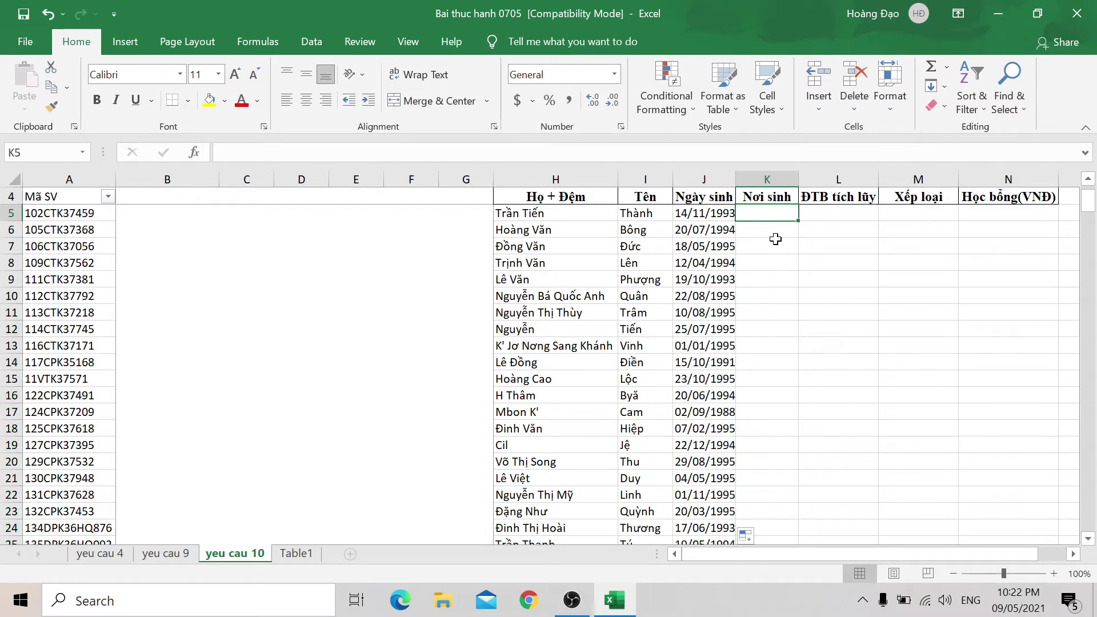
# Step: Start a VLOOKUP in K5 with A5 as the lookup value
pyautogui.write('=VLOOK')
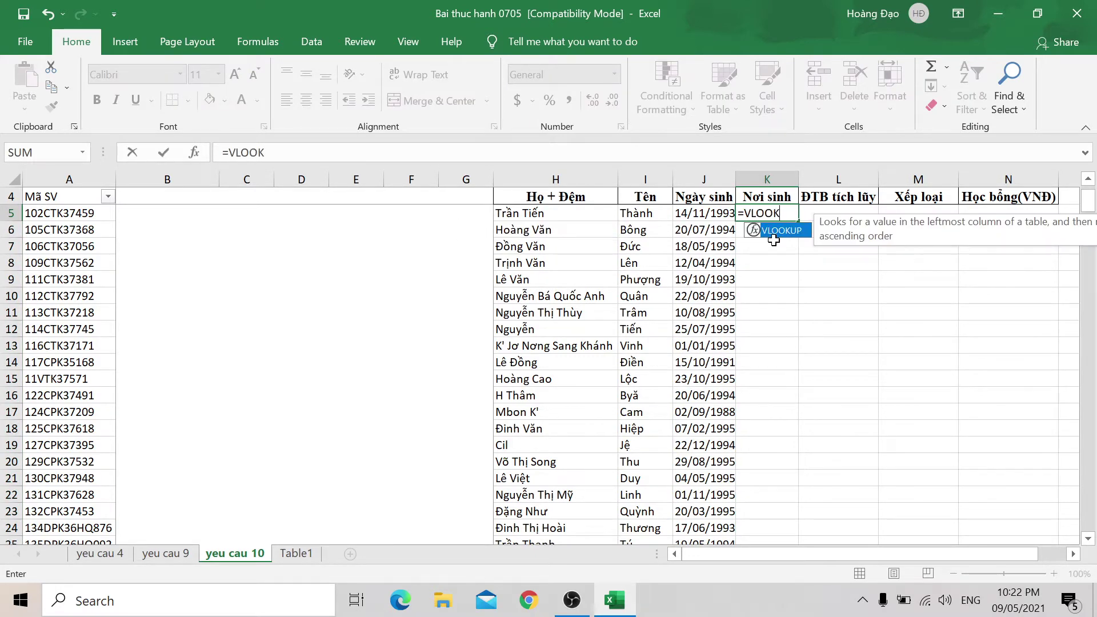
pyautogui.doubleClick(775, 230)
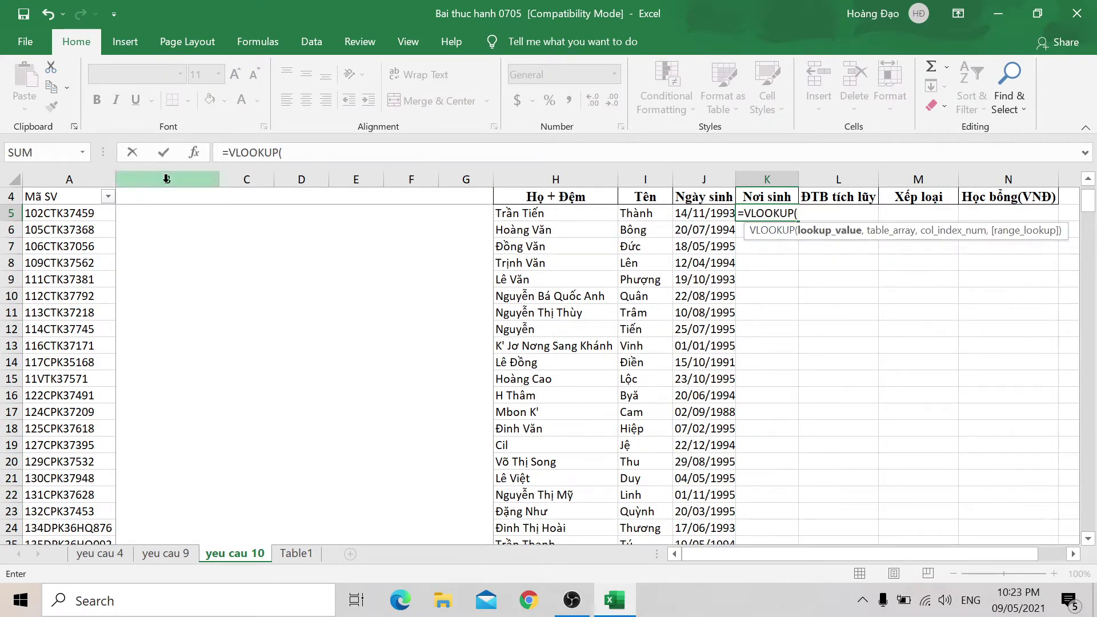
pyautogui.click(194, 152)
pyautogui.scroll(1, 58, 223)
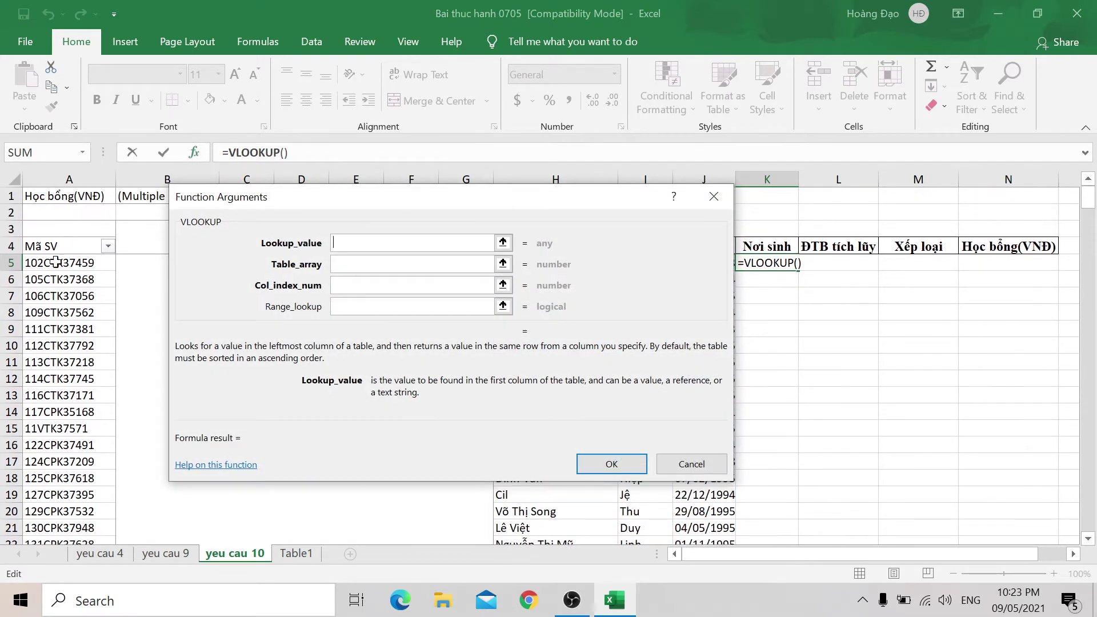
pyautogui.click(55, 262)
pyautogui.click(411, 264)
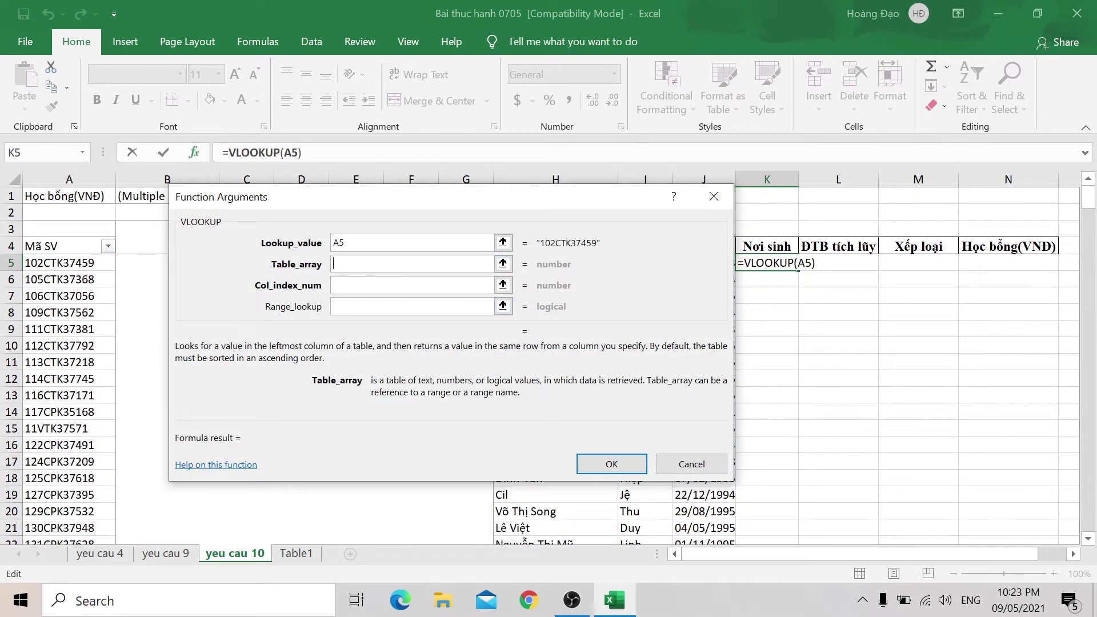
pyautogui.click(503, 264)
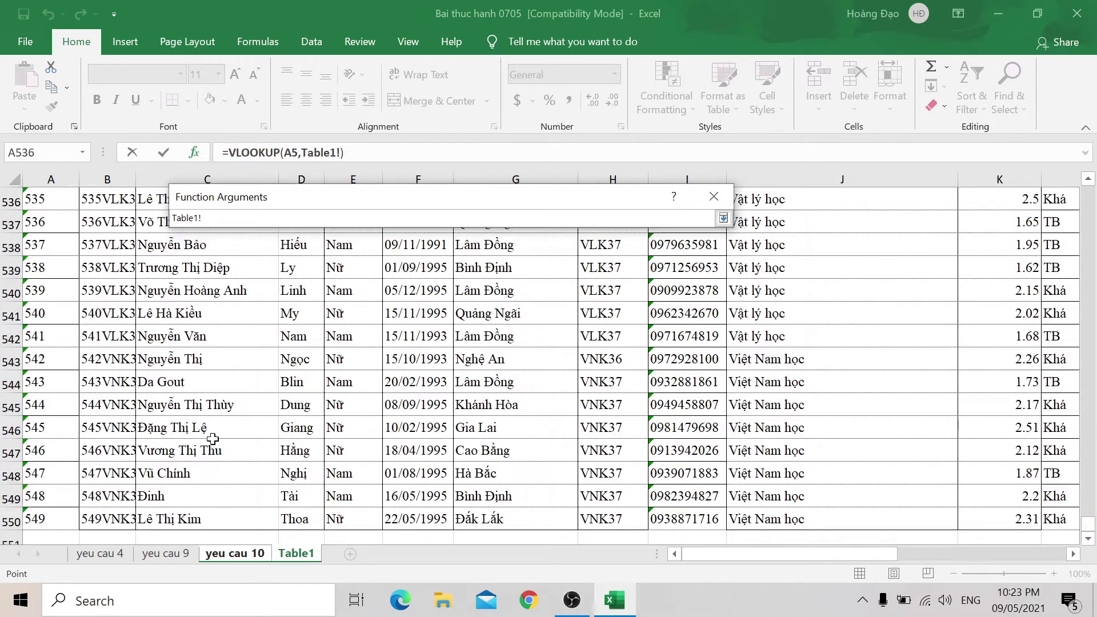
# Step: Set the lookup table to the absolute range Table1!$B$2:$G$550
pyautogui.click(112, 523)
pyautogui.hotkey('shift', 'Right')
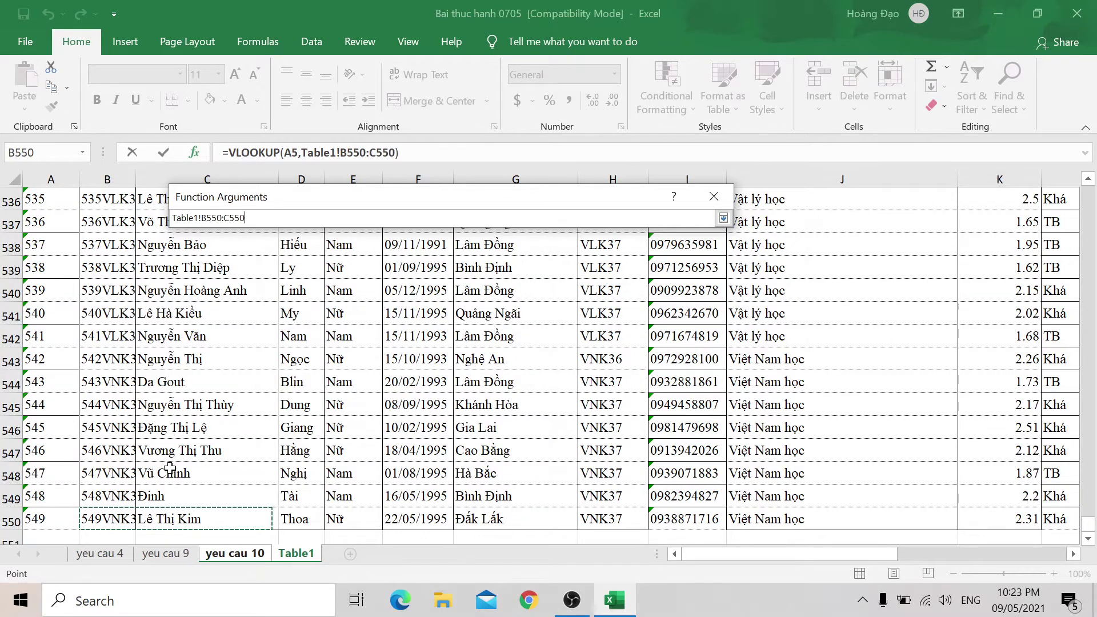
pyautogui.hotkey('shift', 'Right')
pyautogui.hotkey('shift', 'Right')
pyautogui.hotkey('shift', 'Right')
pyautogui.hotkey('shift', 'Right')
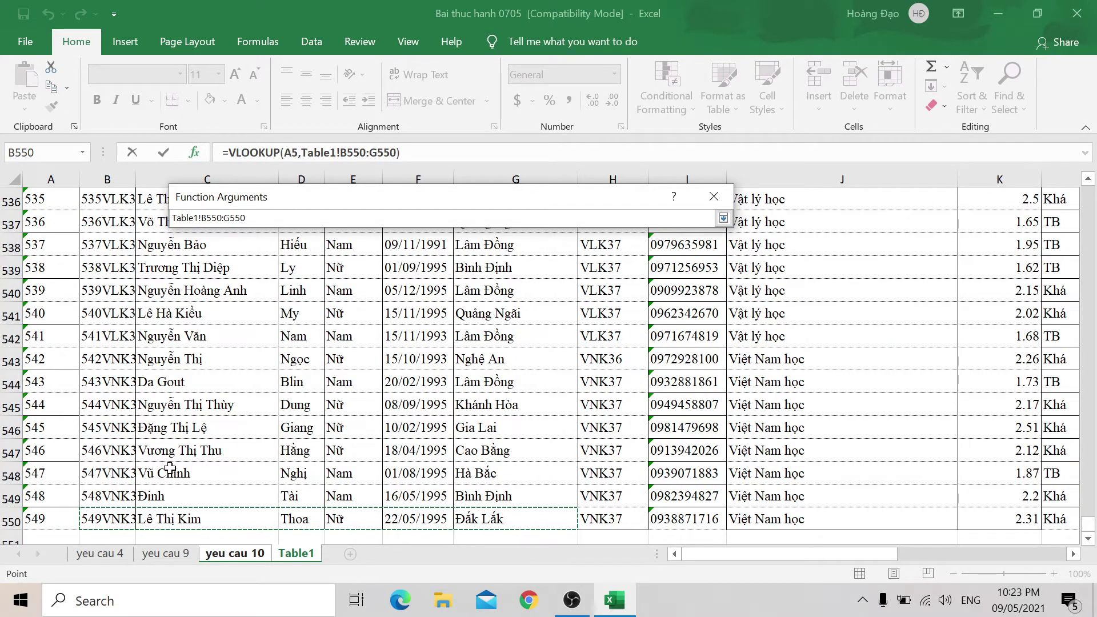
pyautogui.hotkey('ctrl', 'shift', 'Up')
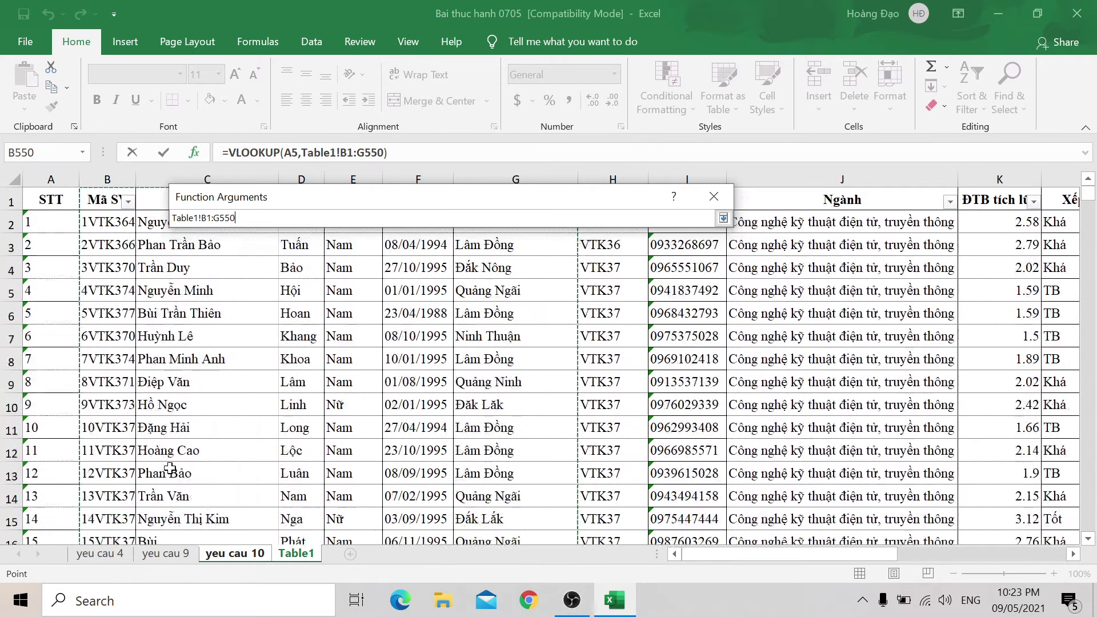
pyautogui.hotkey('shift', 'Down')
pyautogui.press('F2')
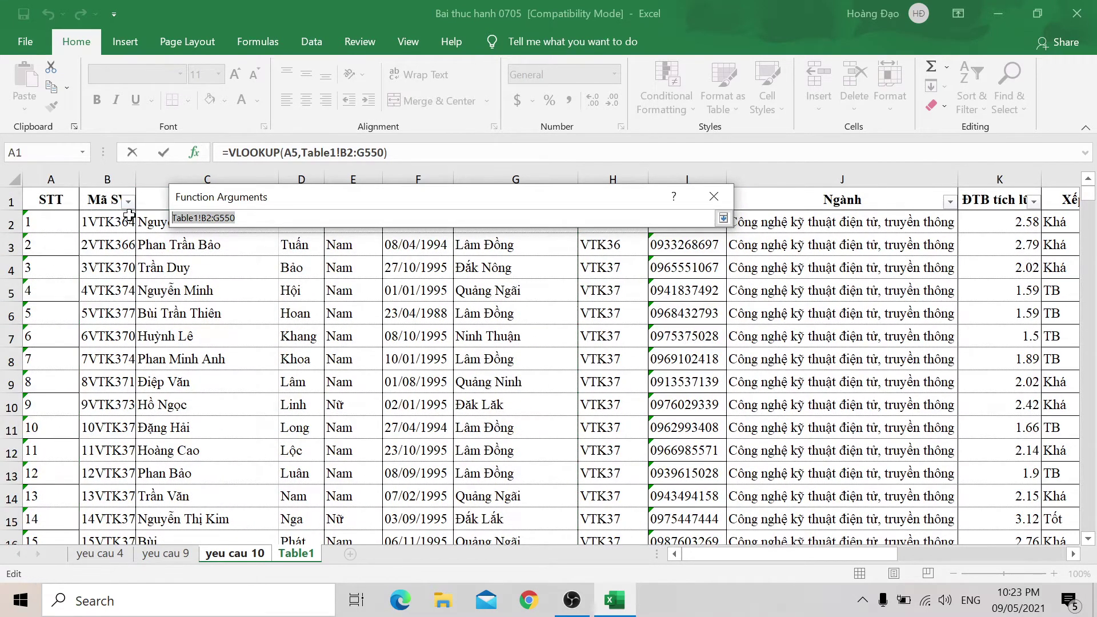
pyautogui.press('F4')
# Step: Return column 6 with exact match 0, then fill the birthplace formula down column K
pyautogui.click(723, 218)
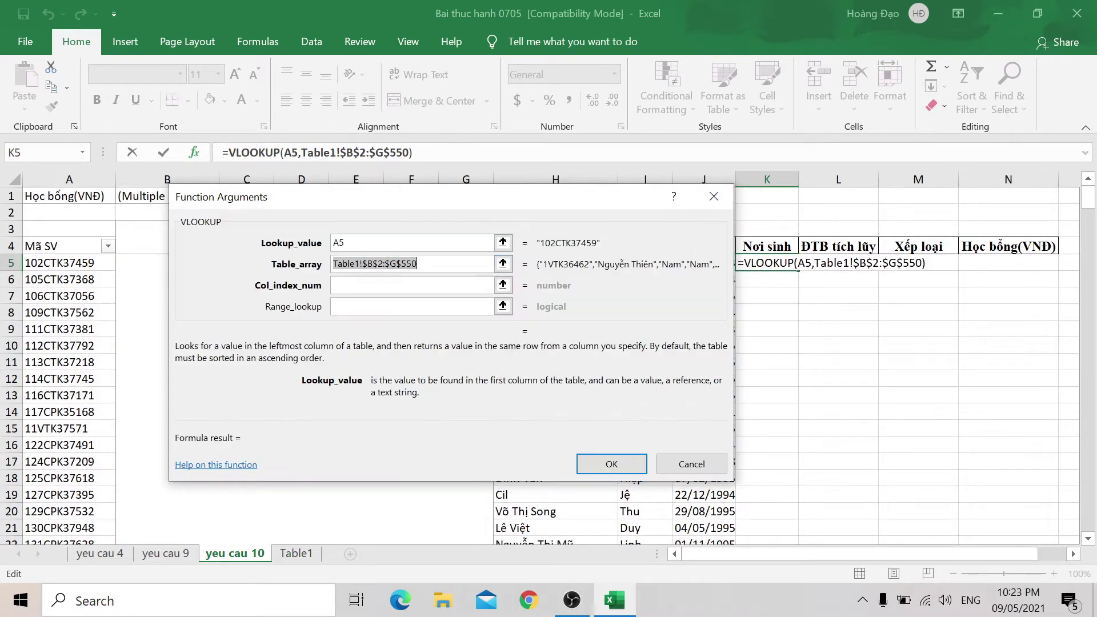
pyautogui.click(400, 285)
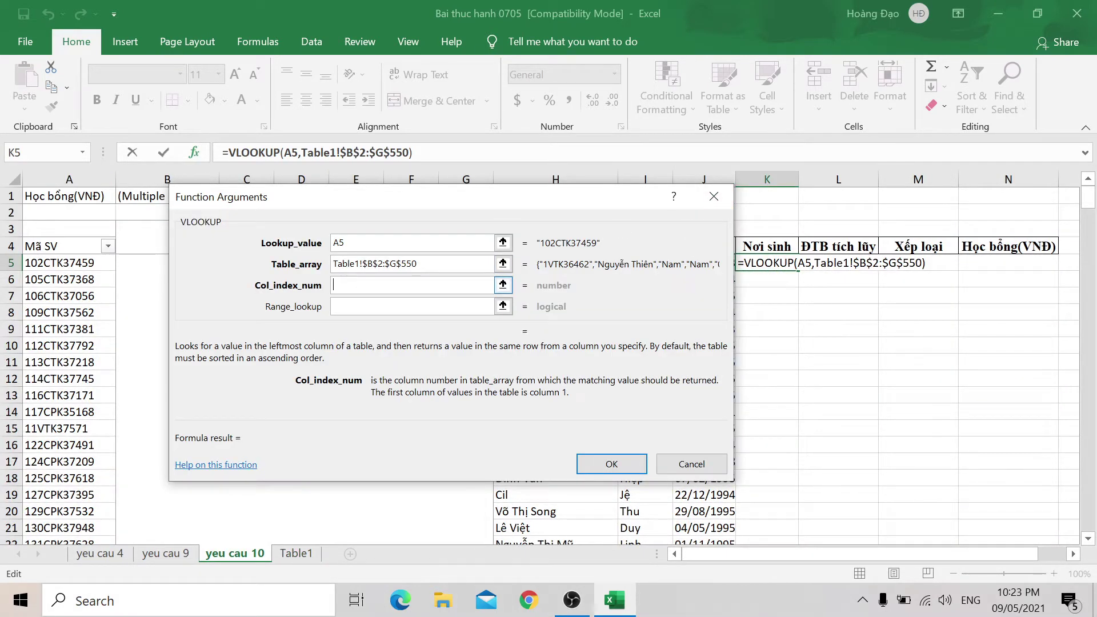
pyautogui.write('6')
pyautogui.press('Tab')
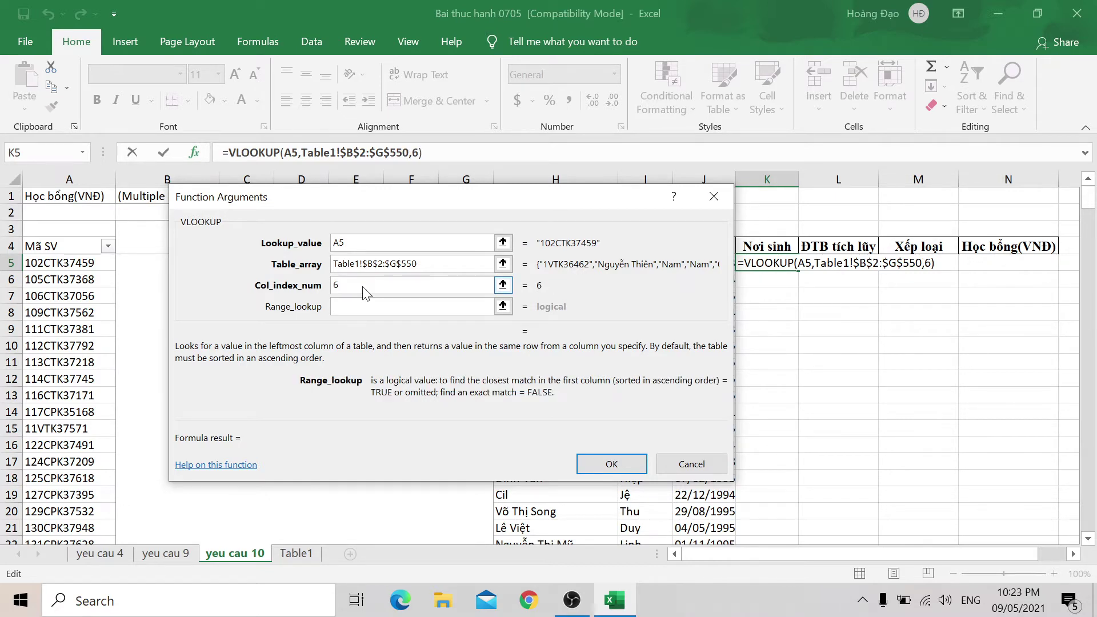
pyautogui.write('0')
pyautogui.click(607, 462)
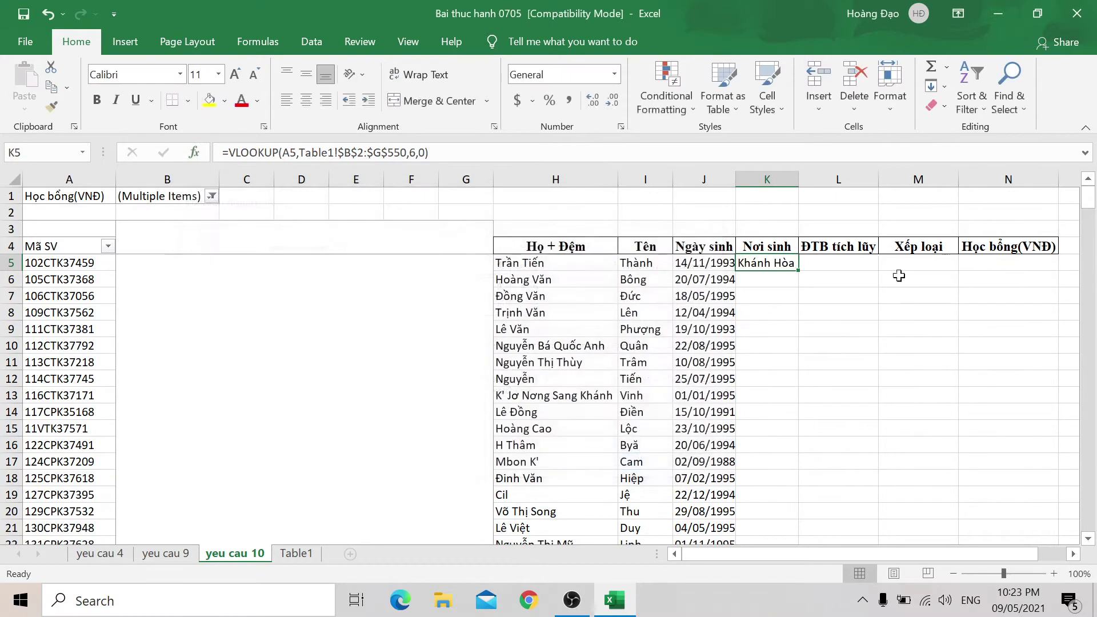
pyautogui.doubleClick(797, 273)
pyautogui.click(832, 266)
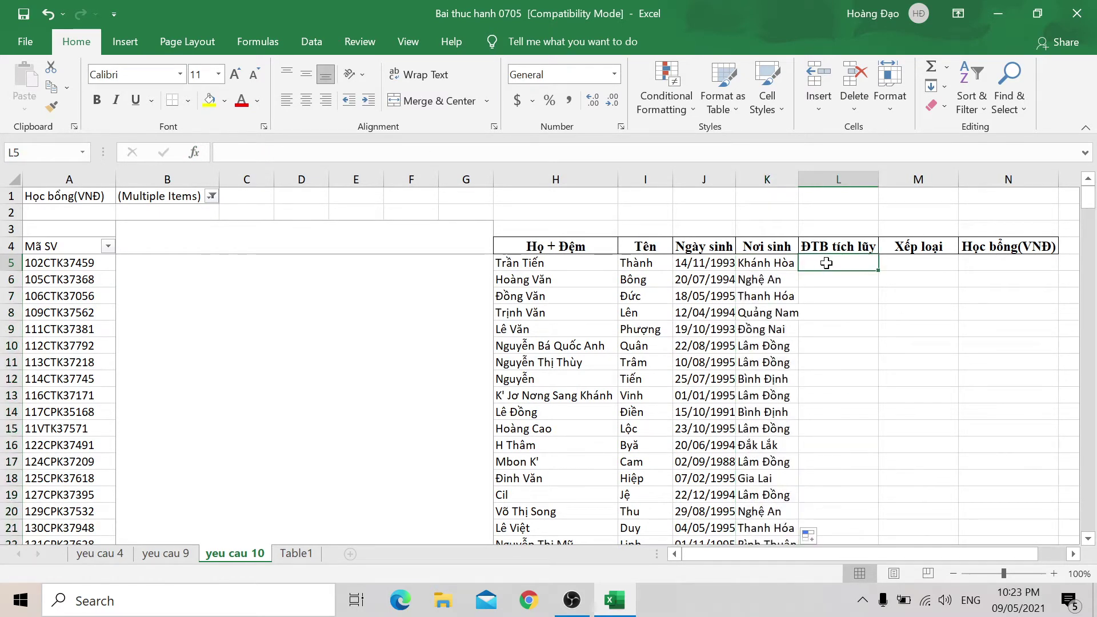
# Step: Start a VLOOKUP in L5 using student ID A5 as the lookup value
pyautogui.write('=VL')
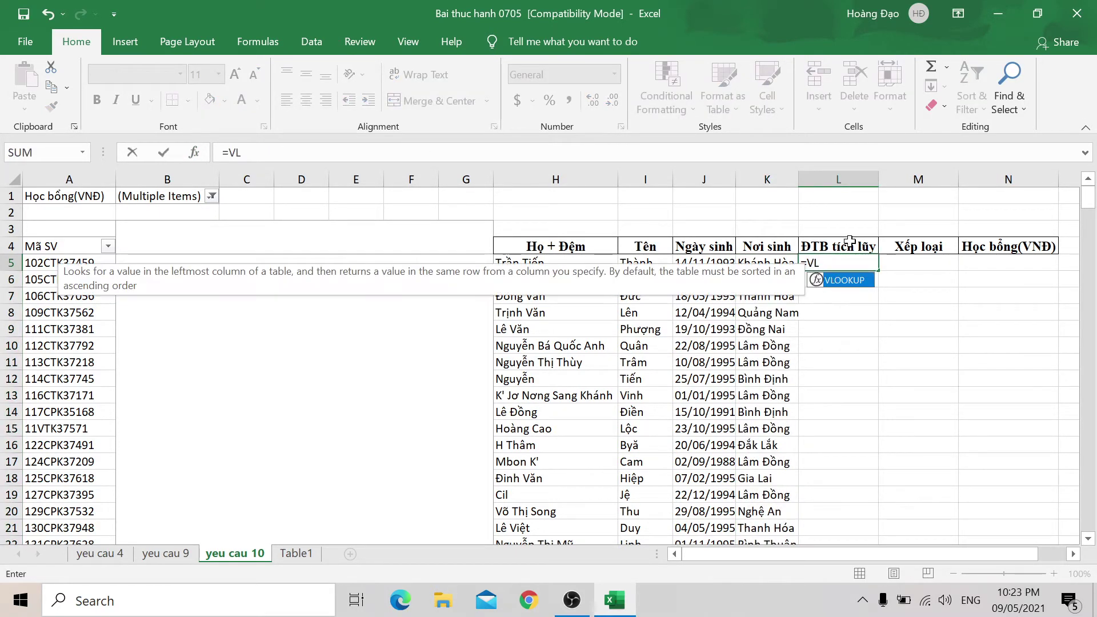
pyautogui.doubleClick(852, 280)
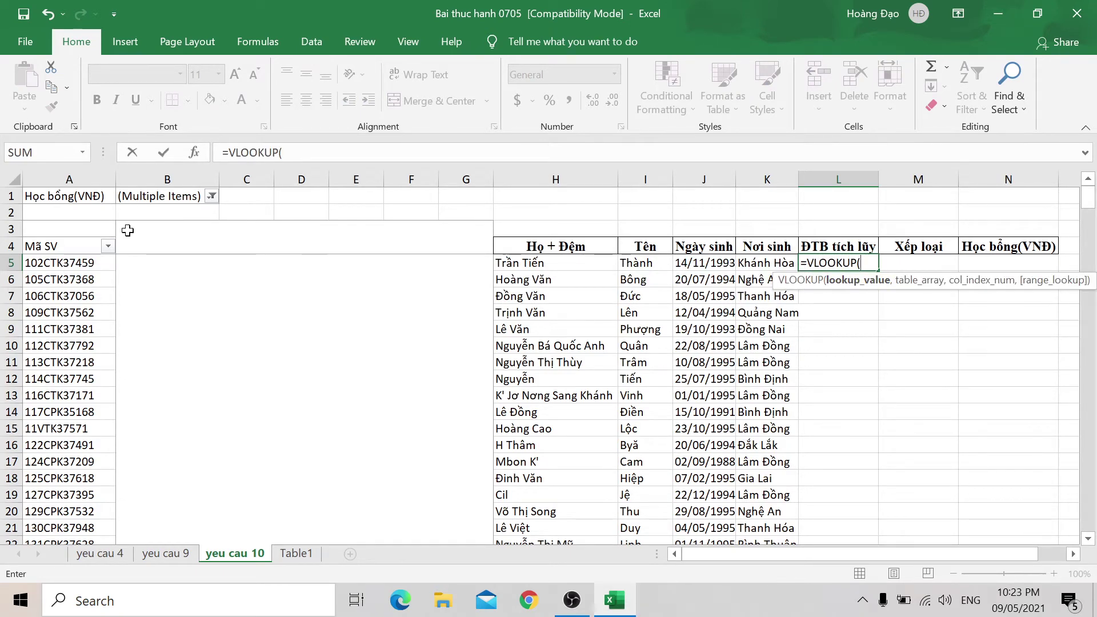
pyautogui.click(194, 152)
pyautogui.click(68, 263)
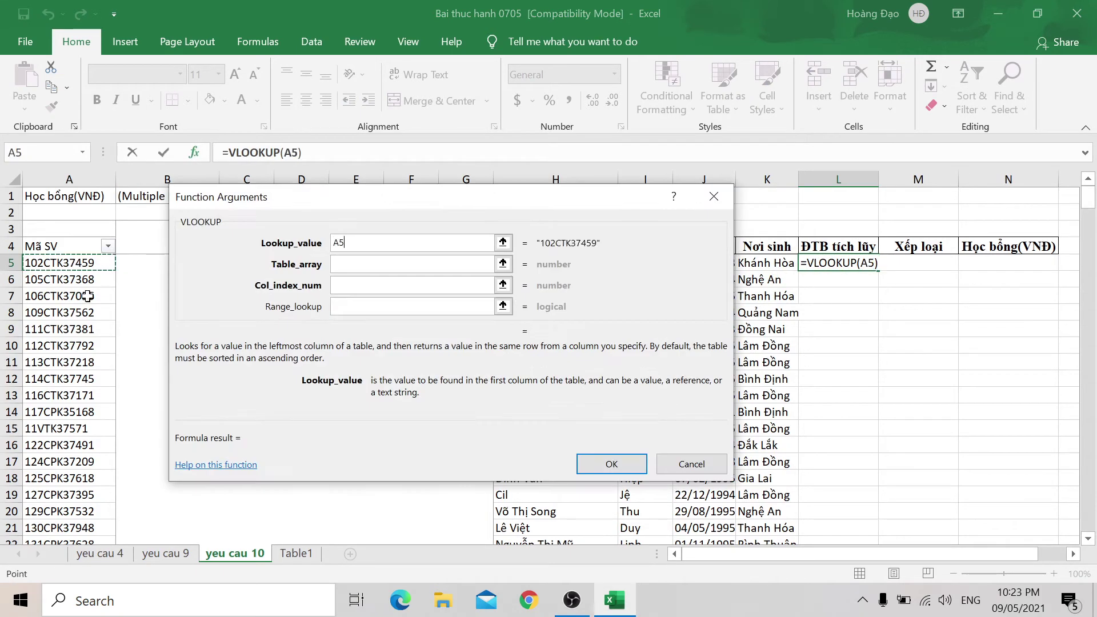
pyautogui.click(502, 264)
pyautogui.click(291, 553)
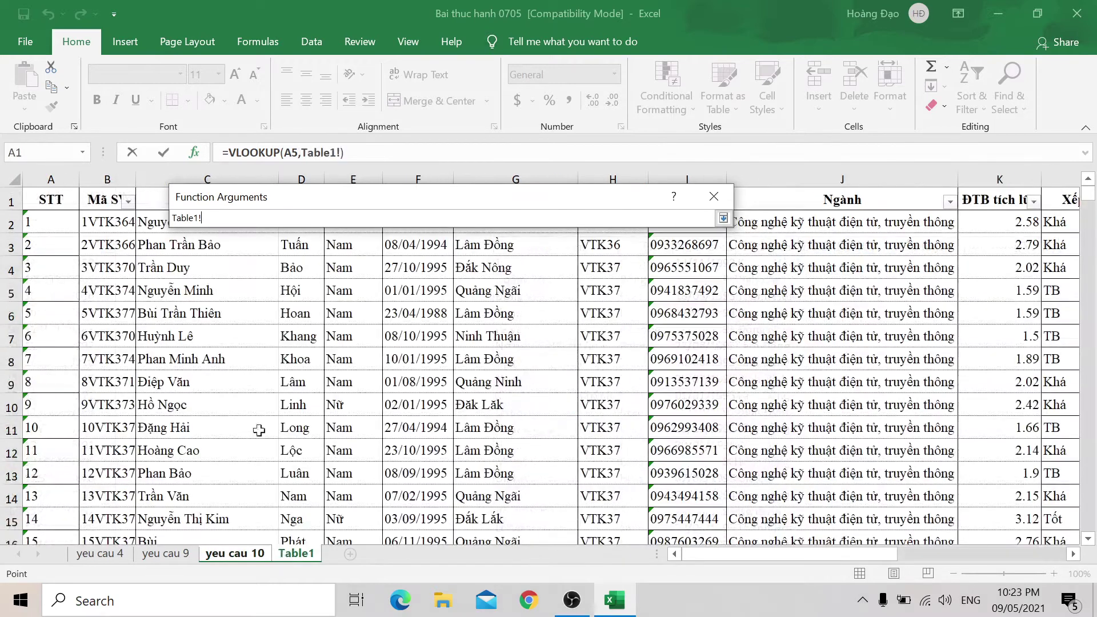
# Step: Set the lookup table to the absolute range Table1!$B$2:$K$550
pyautogui.click(94, 223)
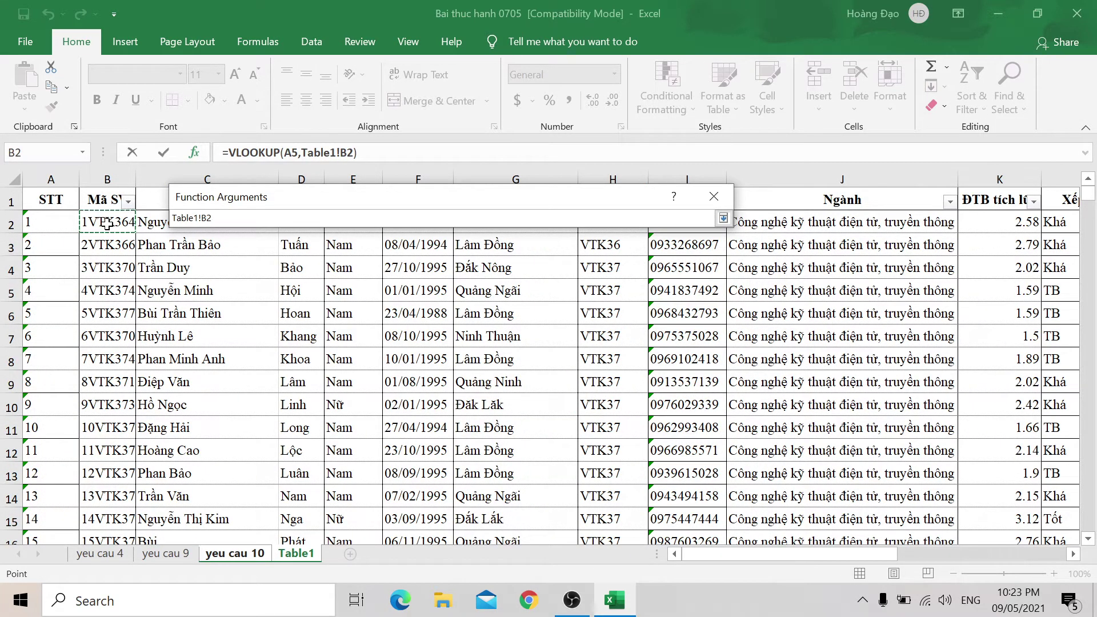
pyautogui.hotkey('shift', 'Right')
pyautogui.hotkey('shift', 'Right')
pyautogui.hotkey('shift', 'Right')
pyautogui.hotkey('shift', 'Right')
pyautogui.hotkey('shift', 'Right')
pyautogui.hotkey('shift', 'Right')
pyautogui.hotkey('shift', 'Right')
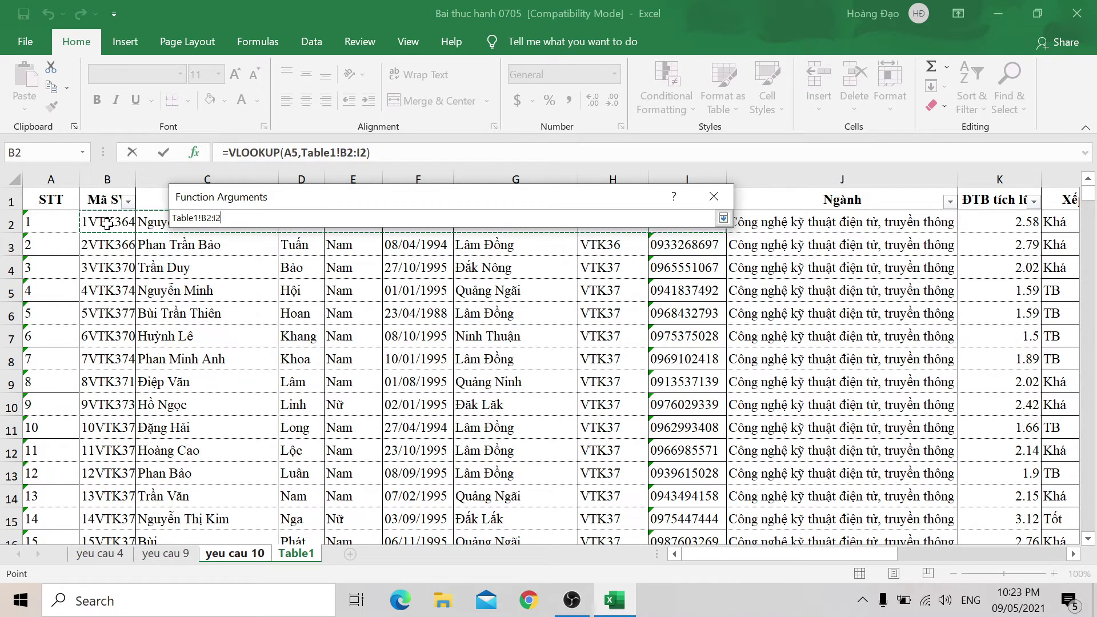
pyautogui.hotkey('shift', 'Right')
pyautogui.hotkey('shift', 'Right')
pyautogui.hotkey('ctrl', 'shift', 'Down')
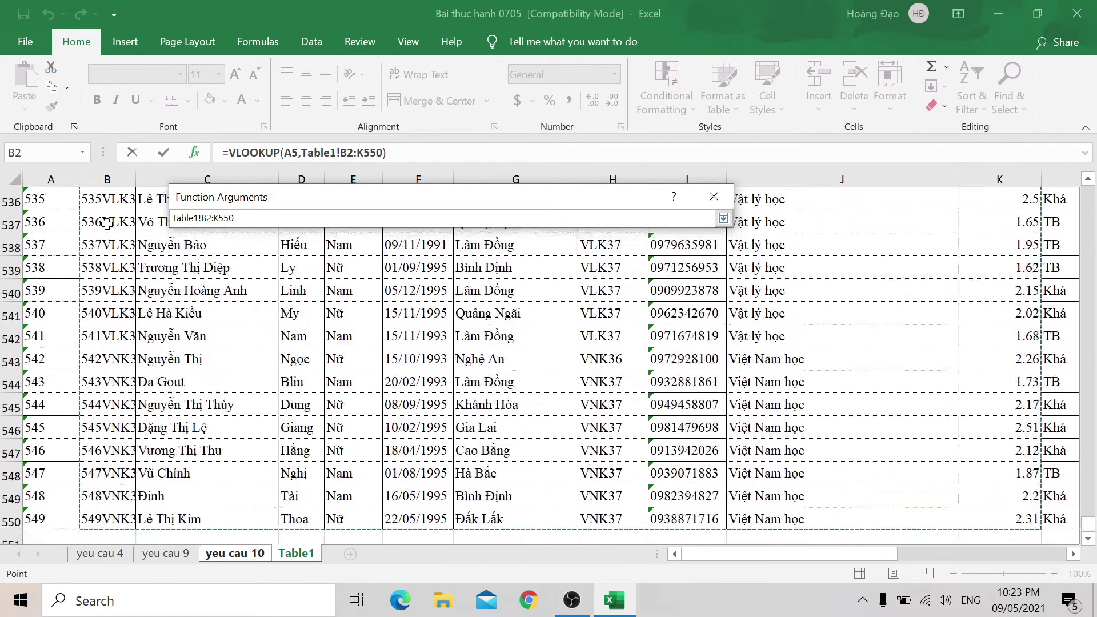
pyautogui.press('F2')
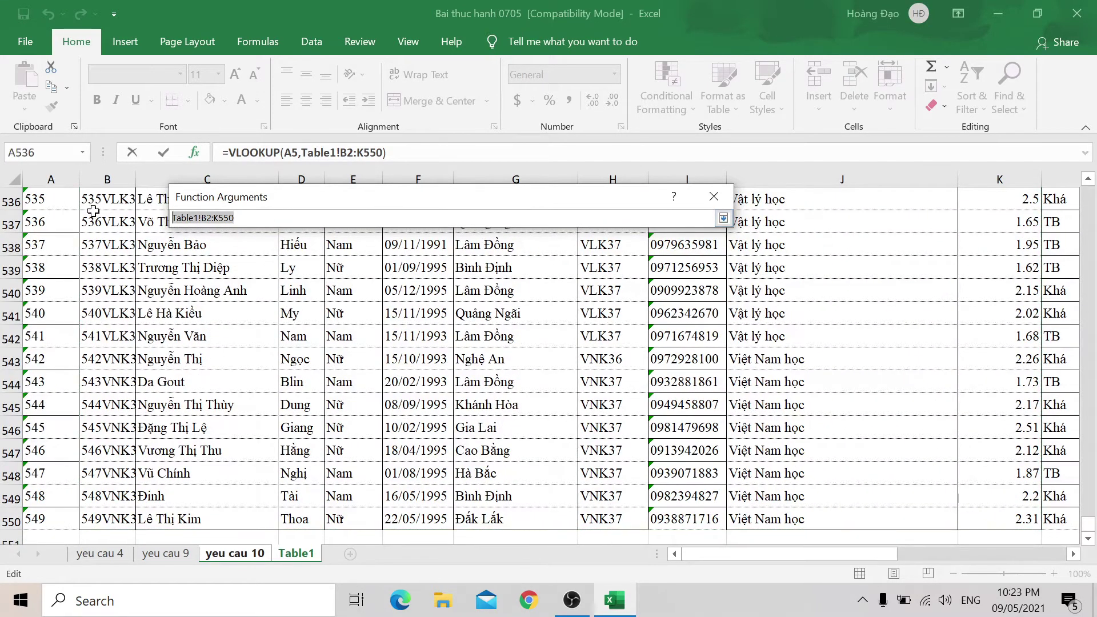
pyautogui.press('F4')
# Step: Return column 10 with exact match 0 and confirm the L5 formula
pyautogui.click(724, 218)
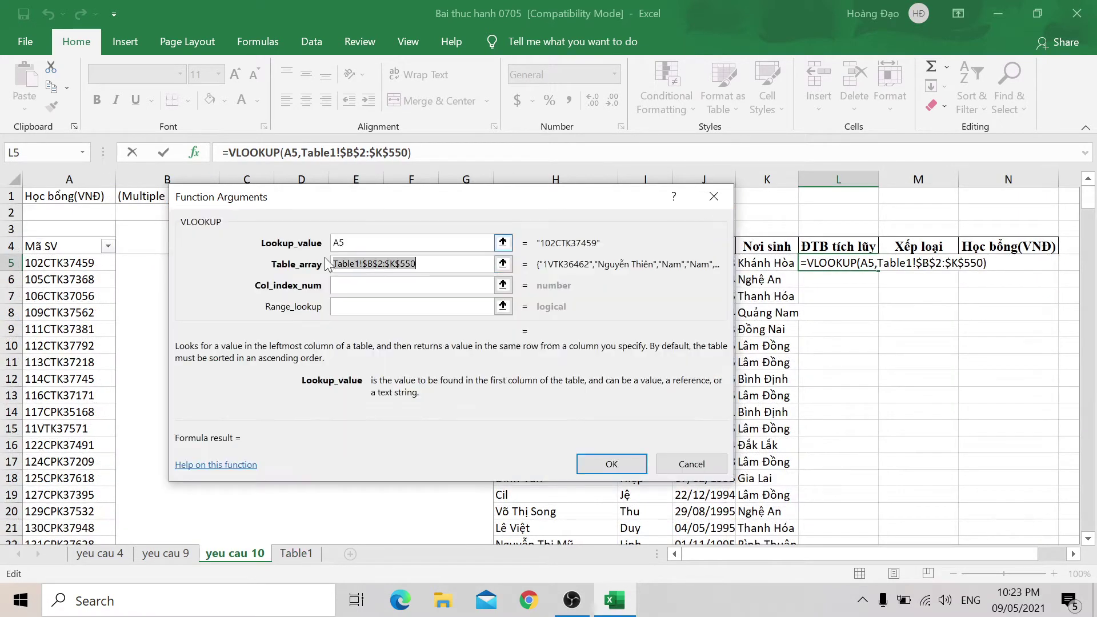
pyautogui.press('Tab')
pyautogui.press('Tab')
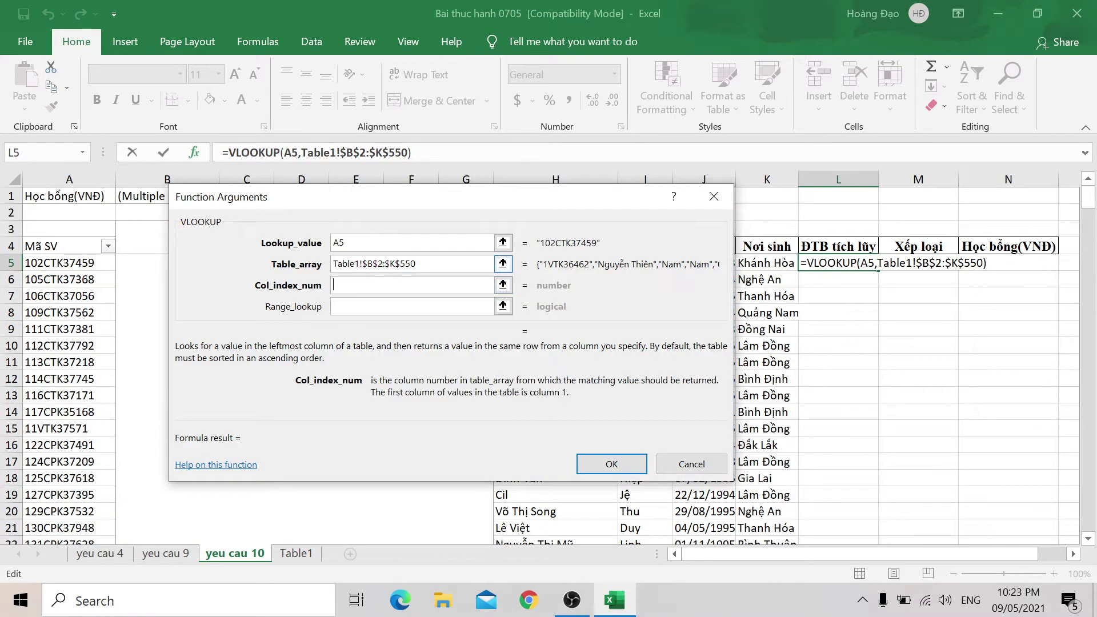
pyautogui.write('10')
pyautogui.press('Tab')
pyautogui.write('0')
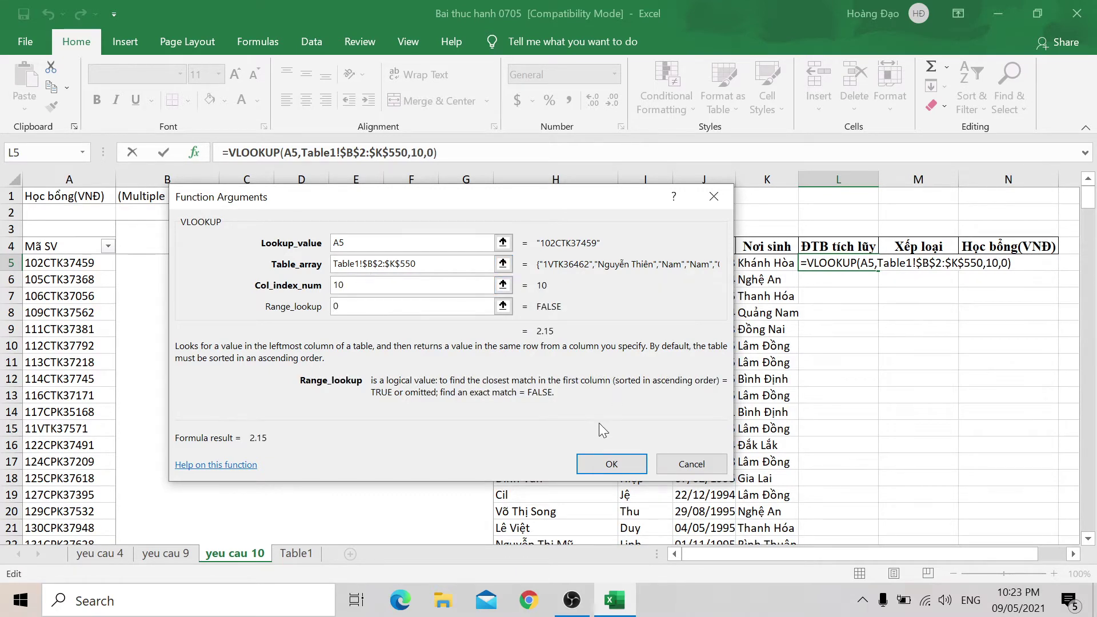
pyautogui.click(611, 461)
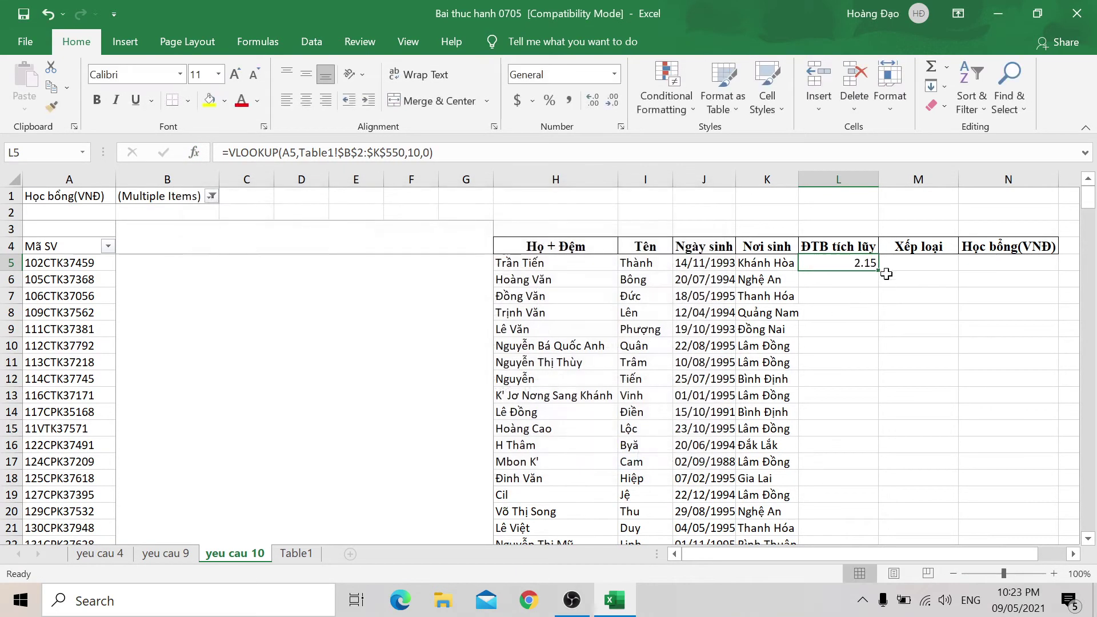
# Step: Copy the L5 formula down column L, then start a VLOOKUP in M5 with A5 as lookup value
pyautogui.doubleClick(877, 275)
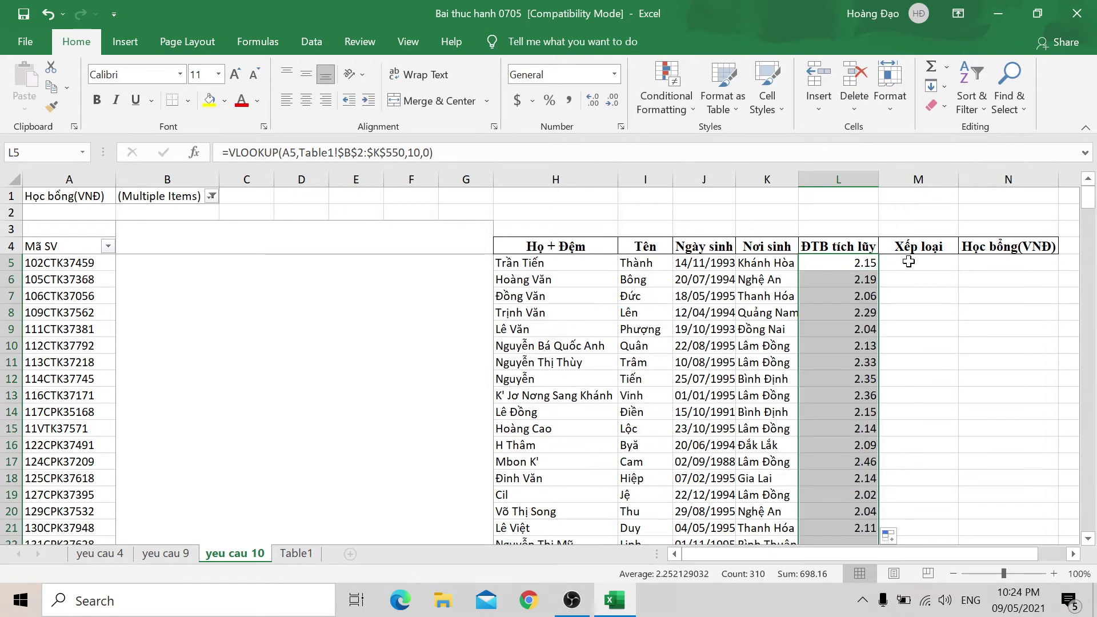
pyautogui.click(913, 262)
pyautogui.write('=')
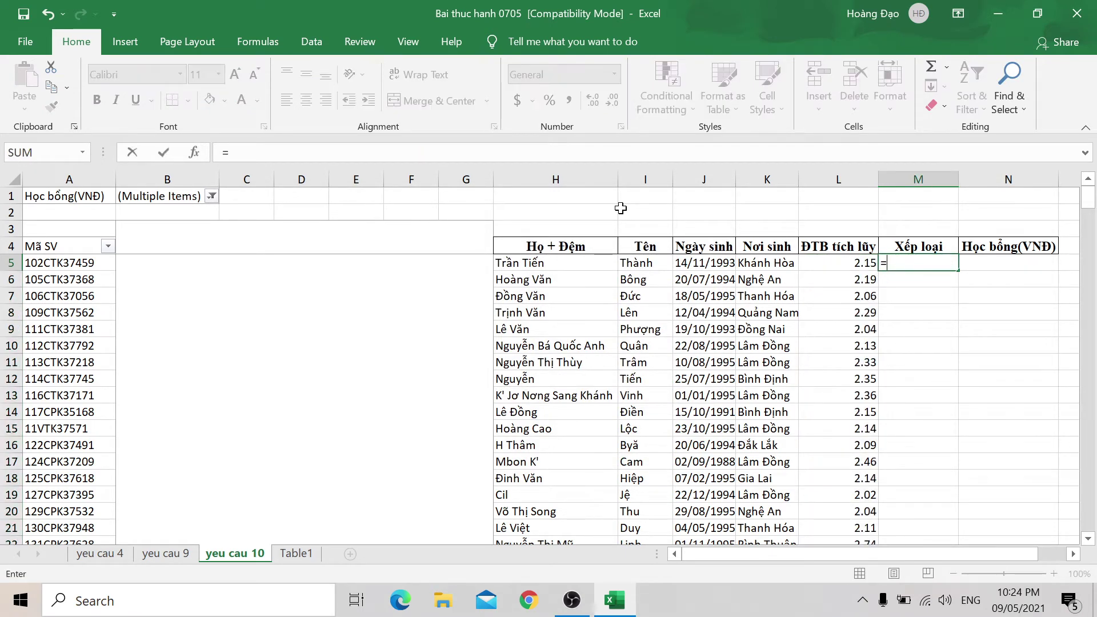
pyautogui.write('VL')
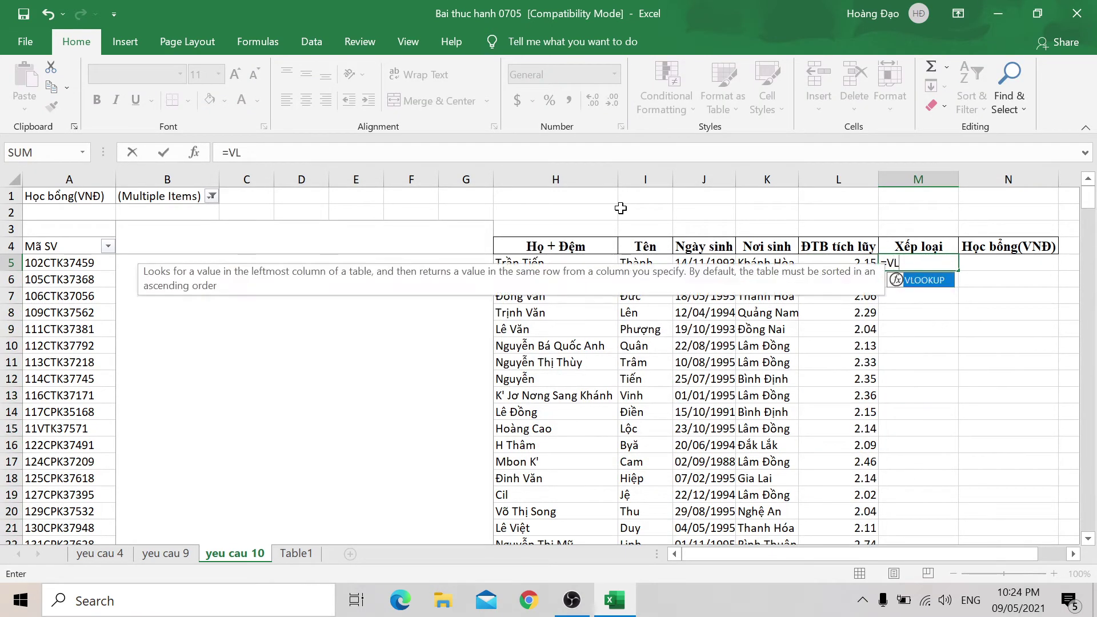
pyautogui.press('Return')
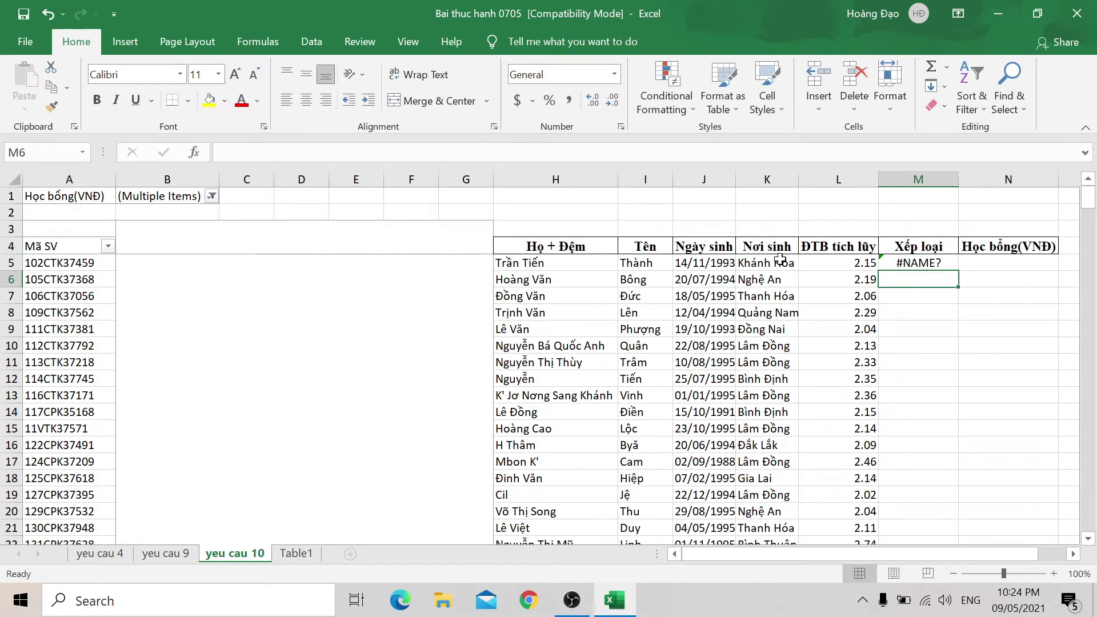
pyautogui.click(897, 263)
pyautogui.press('F2')
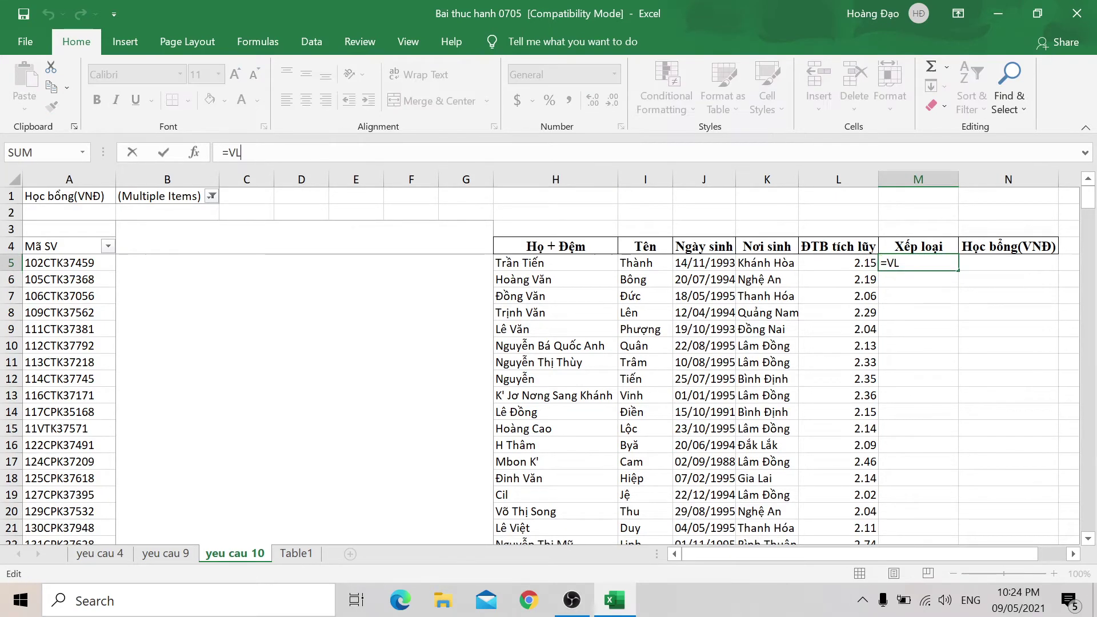
pyautogui.write('OO')
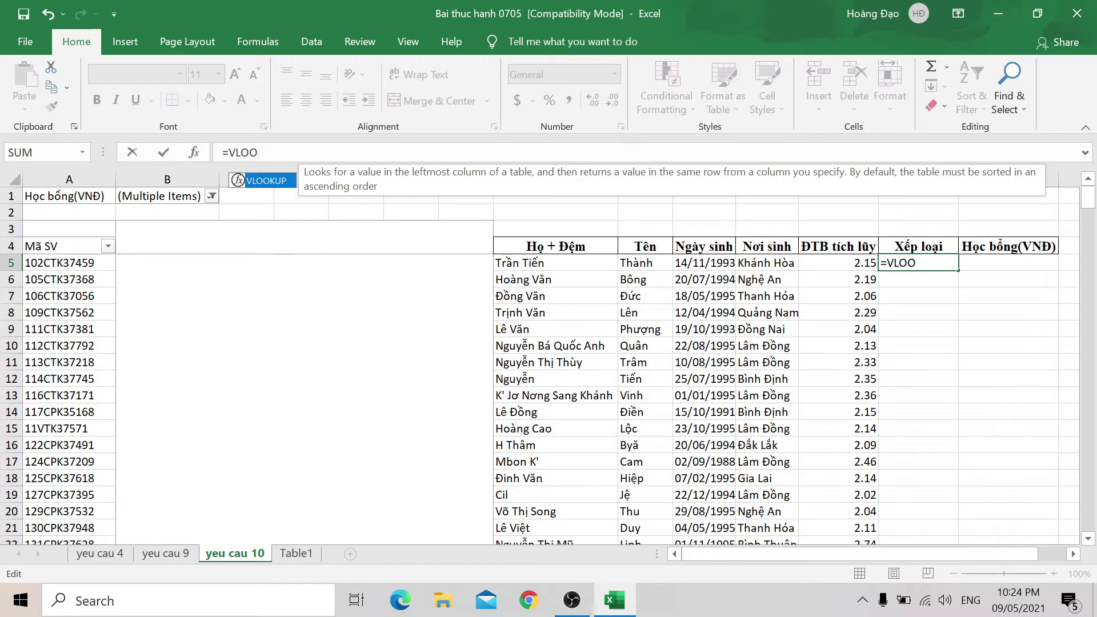
pyautogui.doubleClick(264, 184)
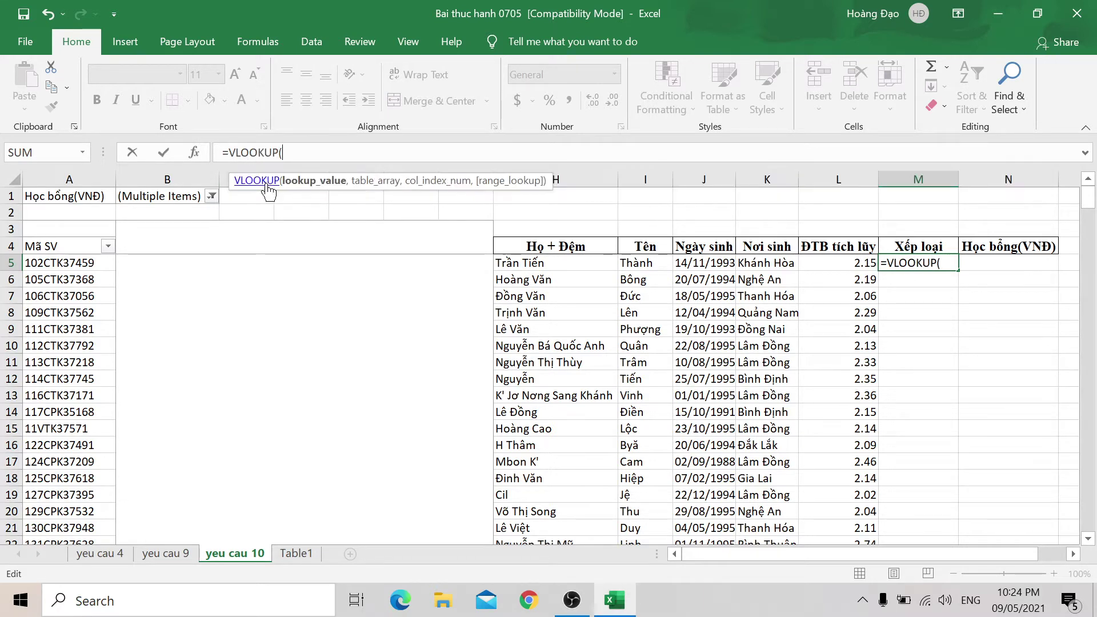
pyautogui.click(194, 153)
pyautogui.click(46, 262)
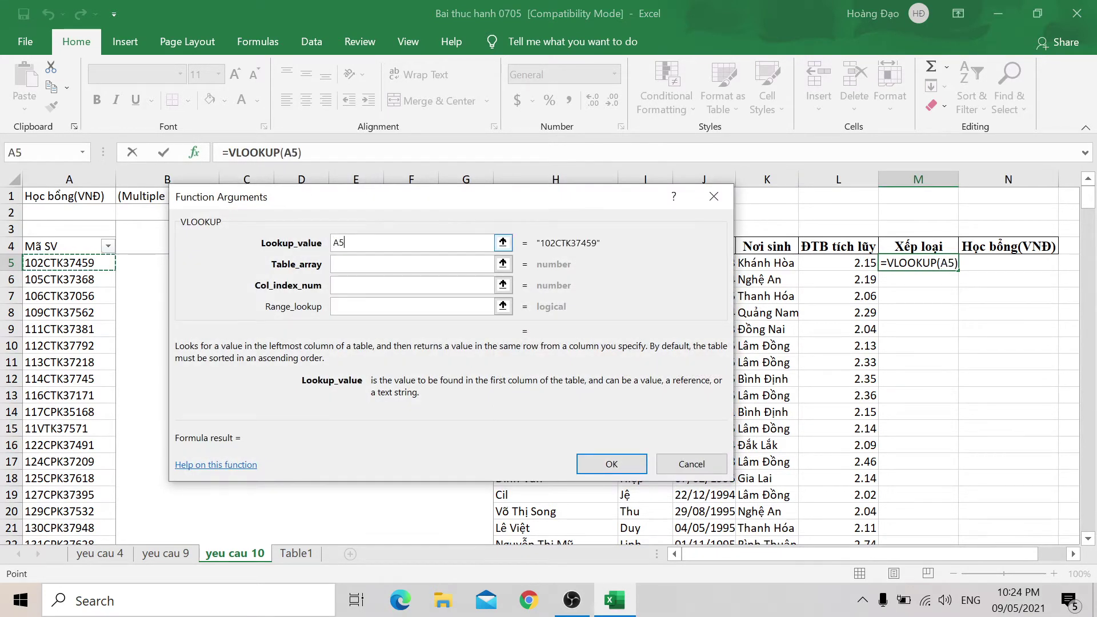
# Step: Set M5's lookup table to the absolute range Table1!$A$2:$L$550
pyautogui.click(489, 264)
pyautogui.click(503, 264)
pyautogui.click(296, 553)
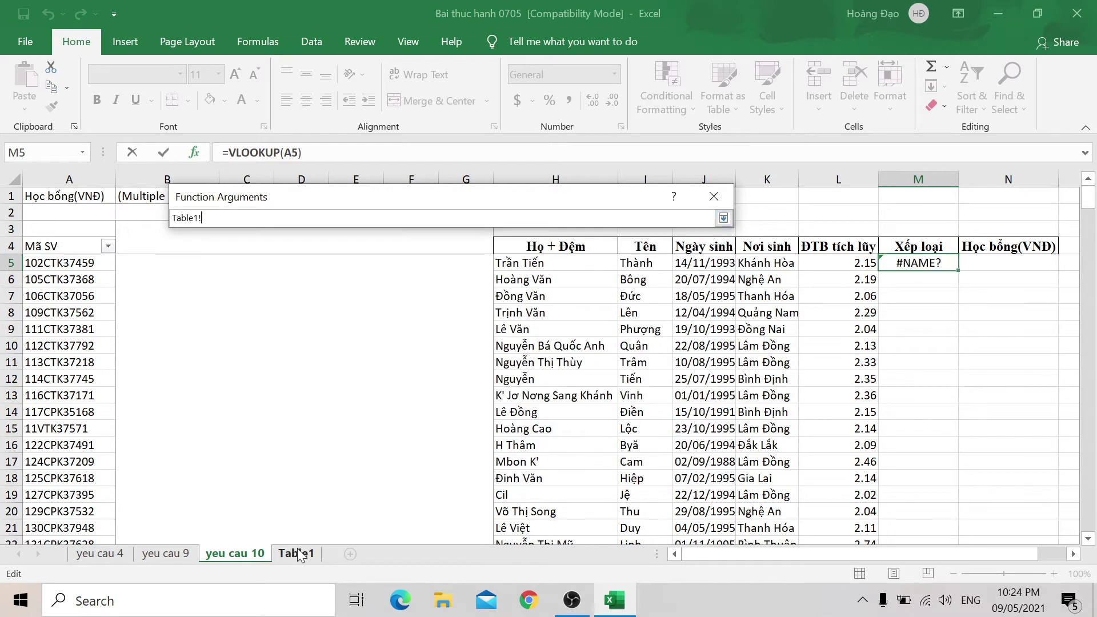
pyautogui.click(51, 520)
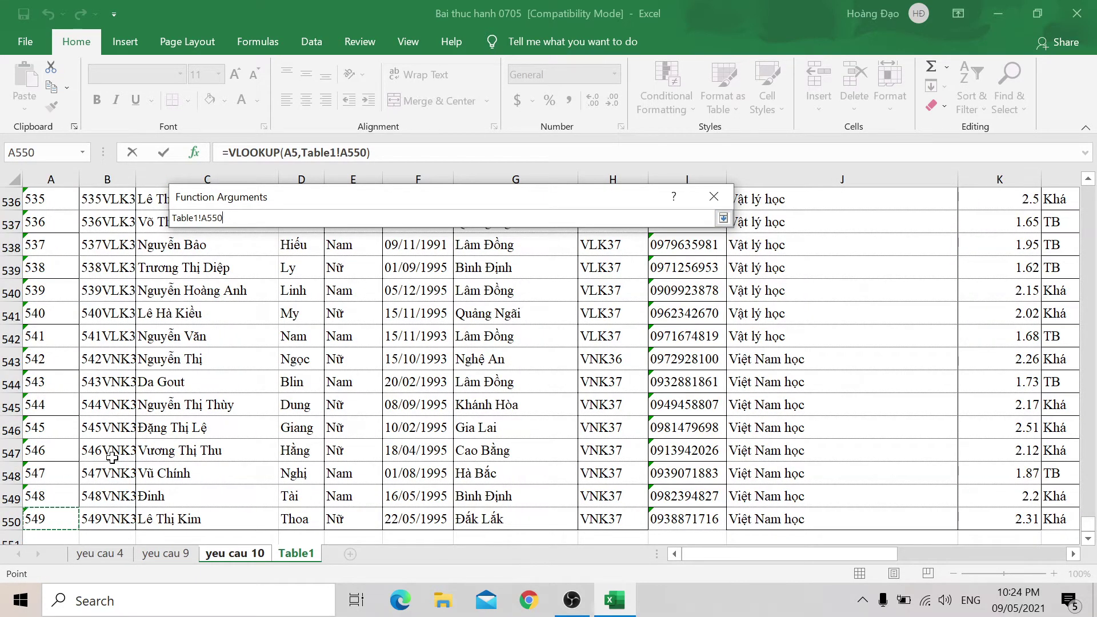
pyautogui.hotkey('shift', 'Right')
pyautogui.hotkey('shift', 'Right')
pyautogui.hotkey('shift', 'Right')
pyautogui.hotkey('shift', 'Right')
pyautogui.hotkey('shift', 'Right')
pyautogui.hotkey('shift', 'Right')
pyautogui.hotkey('shift', 'Right')
pyautogui.hotkey('shift', 'Left')
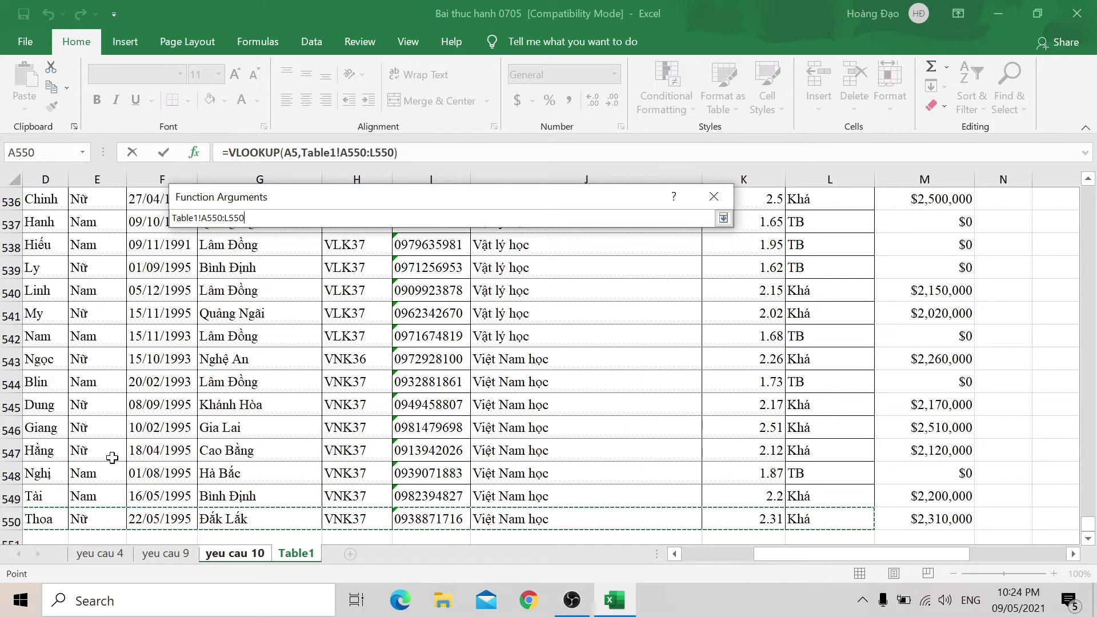
pyautogui.hotkey('ctrl', 'shift', 'Up')
pyautogui.scroll(4, 112, 457)
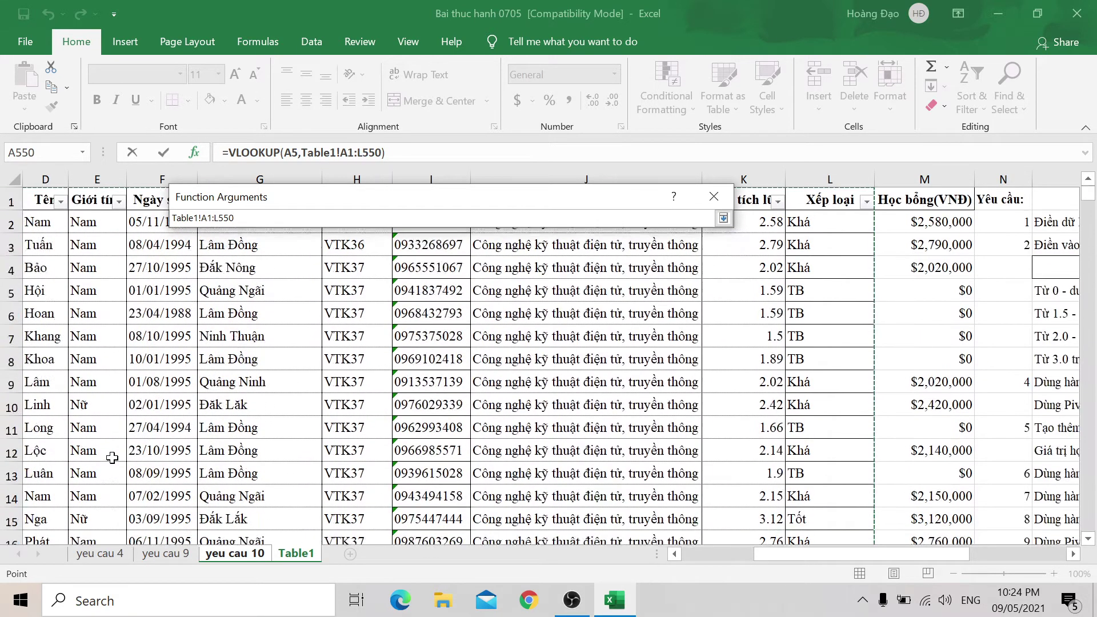
pyautogui.hotkey('shift', 'Down')
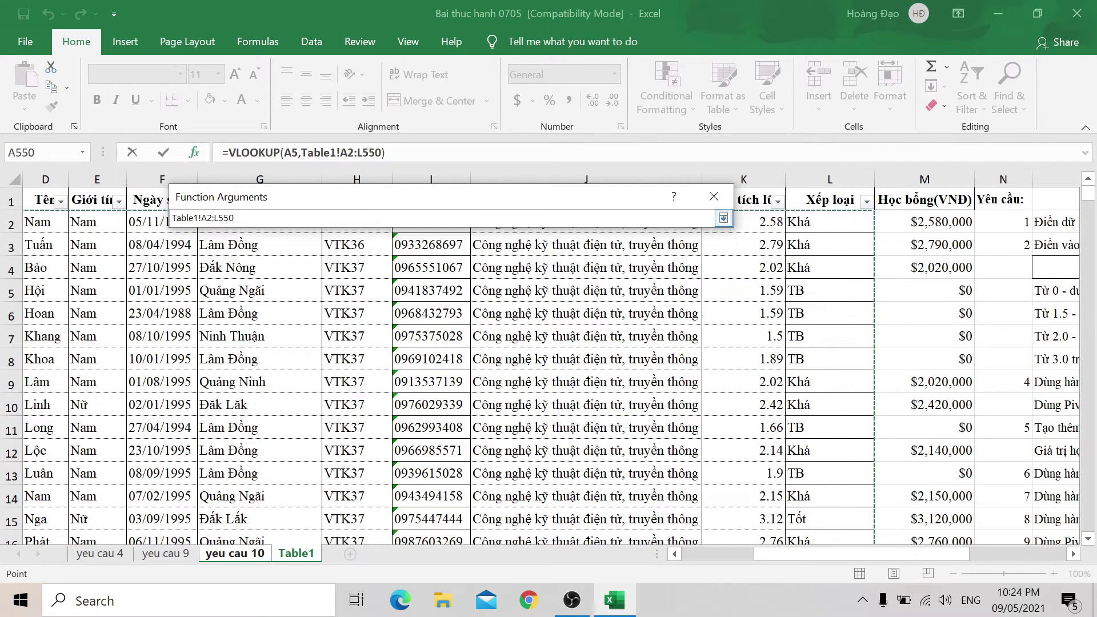
pyautogui.press('F4')
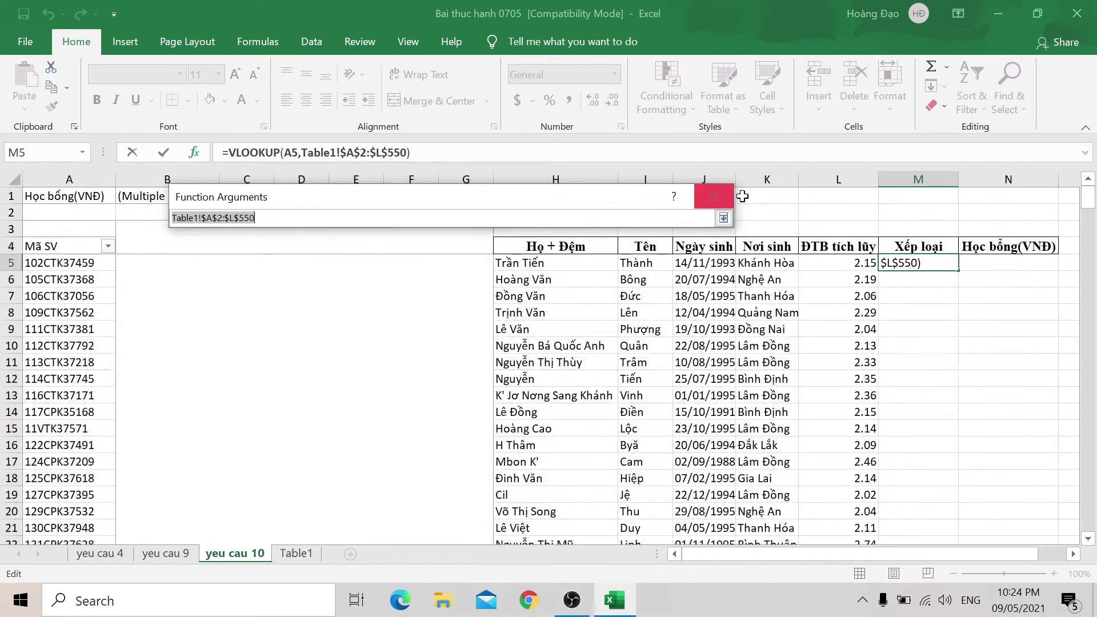
# Step: Return column 11 with exact match 0 and confirm the M5 formula
pyautogui.click(723, 218)
pyautogui.click(343, 286)
pyautogui.write('11')
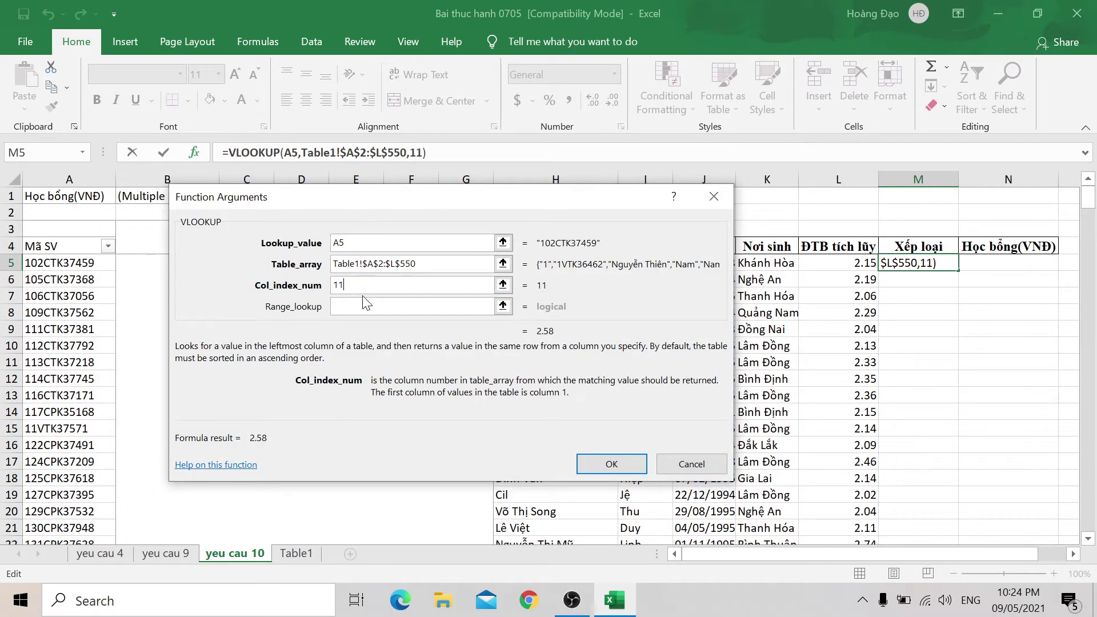
pyautogui.press('Tab')
pyautogui.write('0')
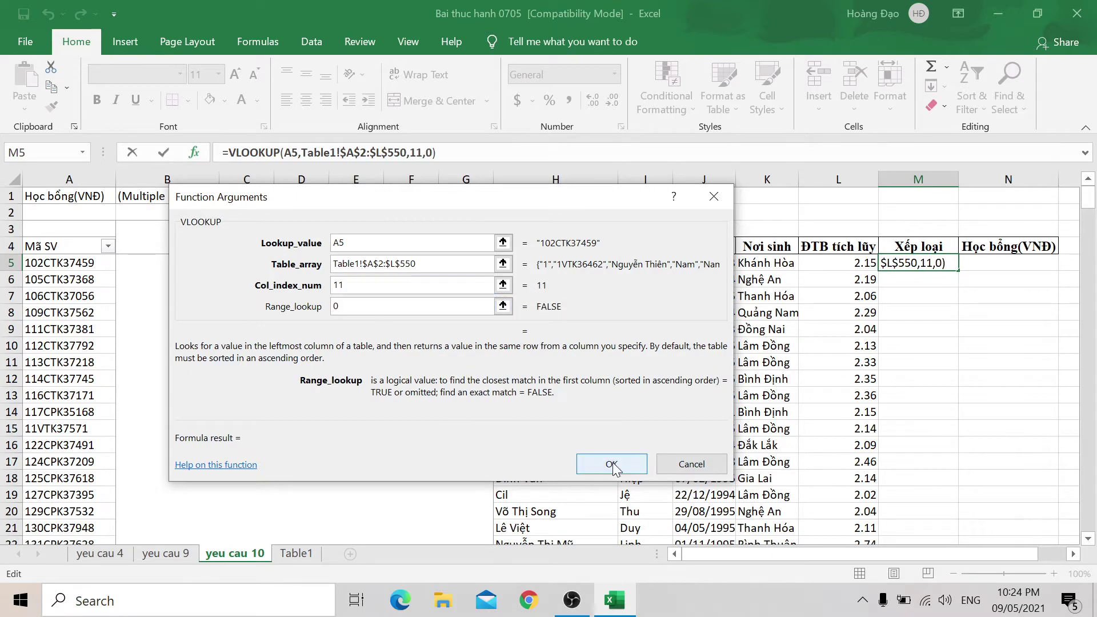
pyautogui.click(612, 463)
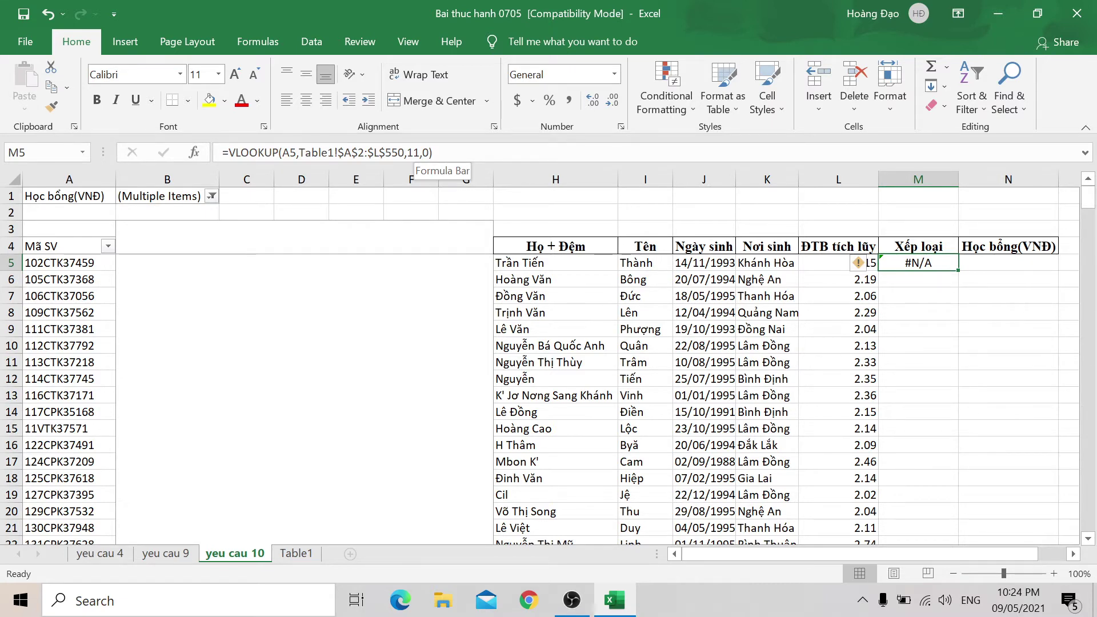
# Step: Inspect M5's #N/A formula against Table1's columns and reopen its VLOOKUP arguments
pyautogui.click(372, 158)
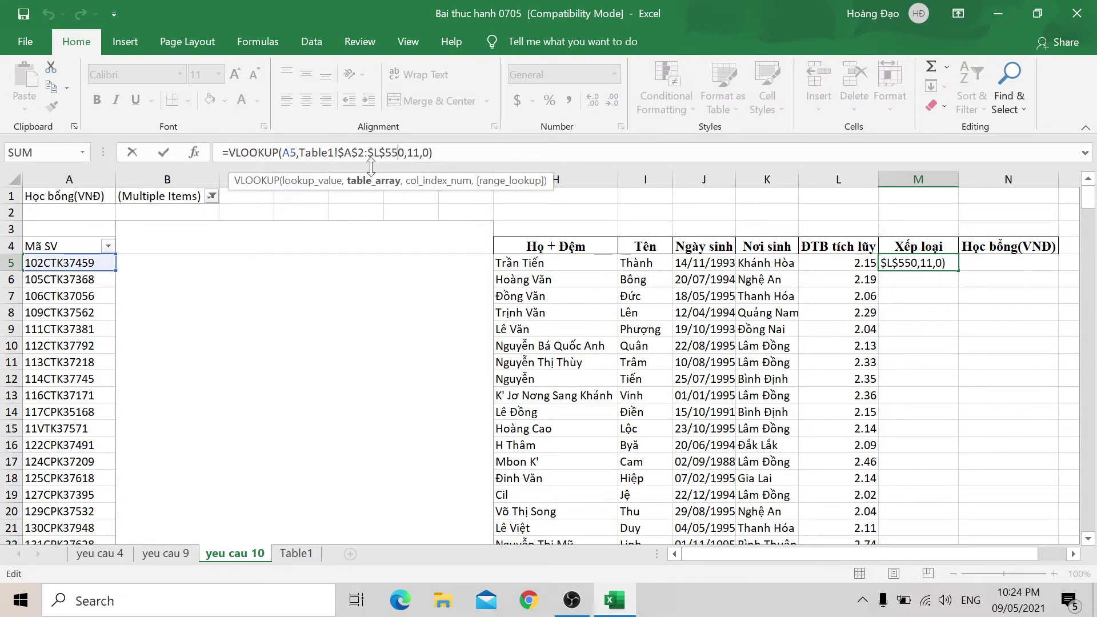
pyautogui.click(294, 553)
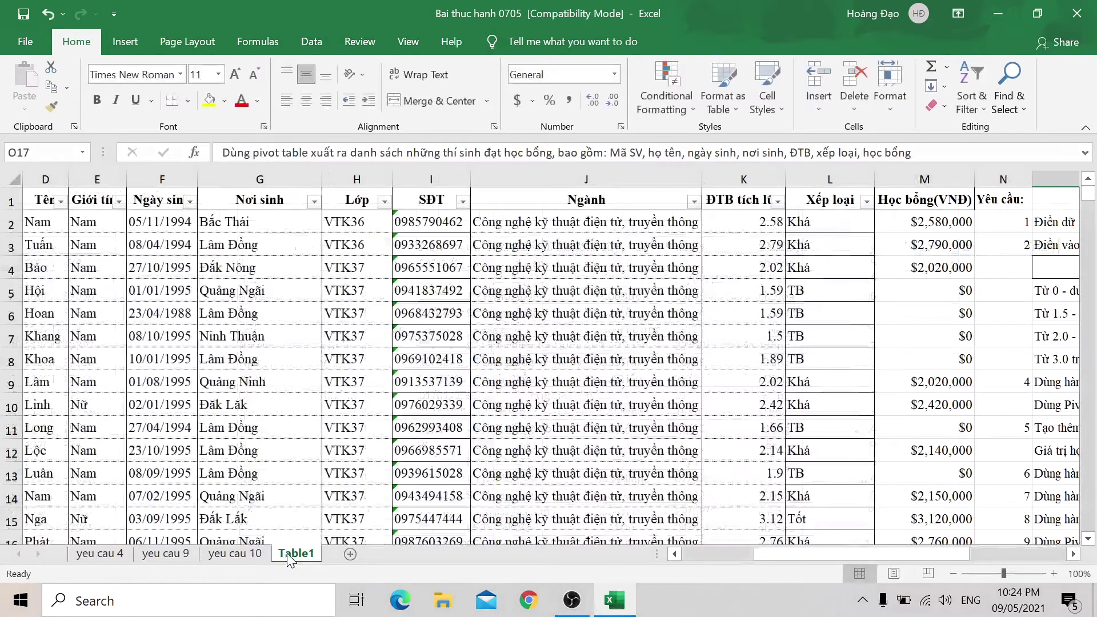
pyautogui.click(235, 553)
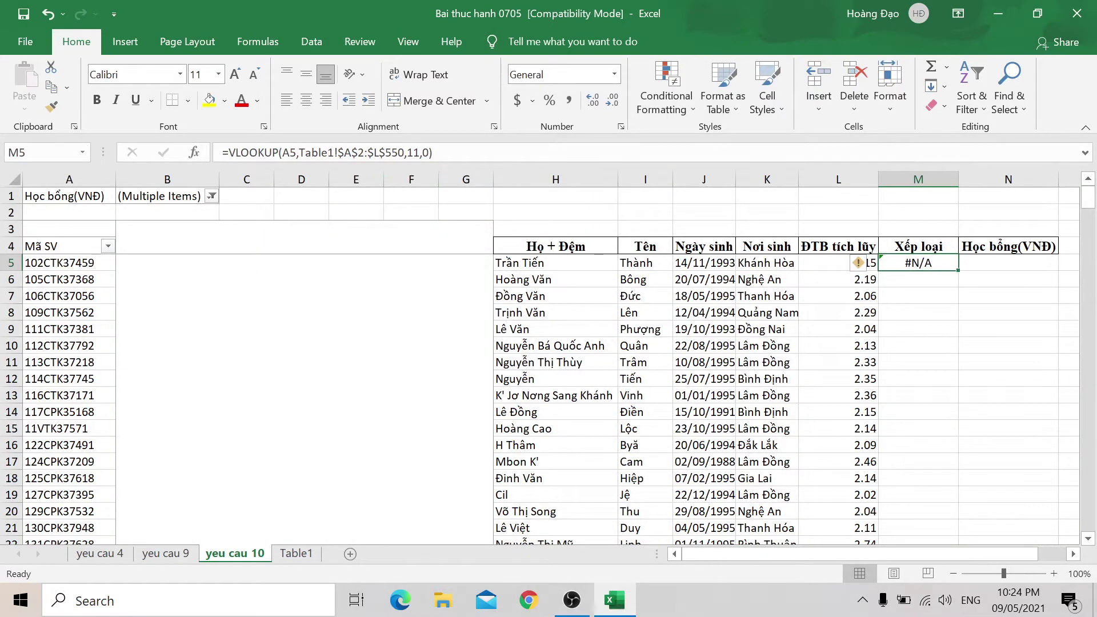
pyautogui.click(194, 152)
pyautogui.click(434, 263)
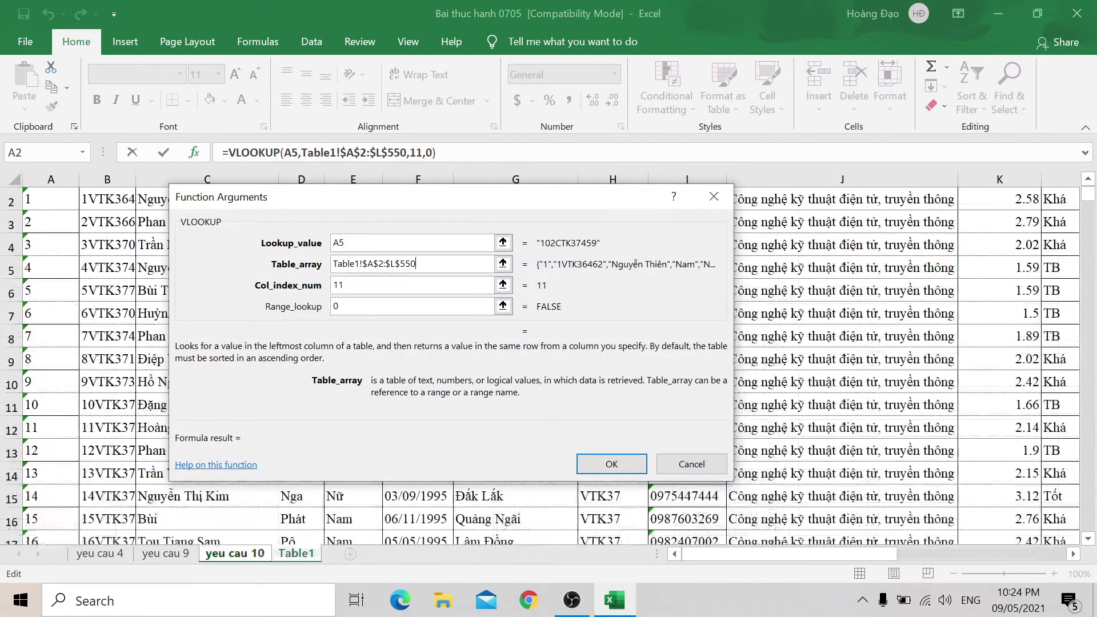
pyautogui.click(344, 242)
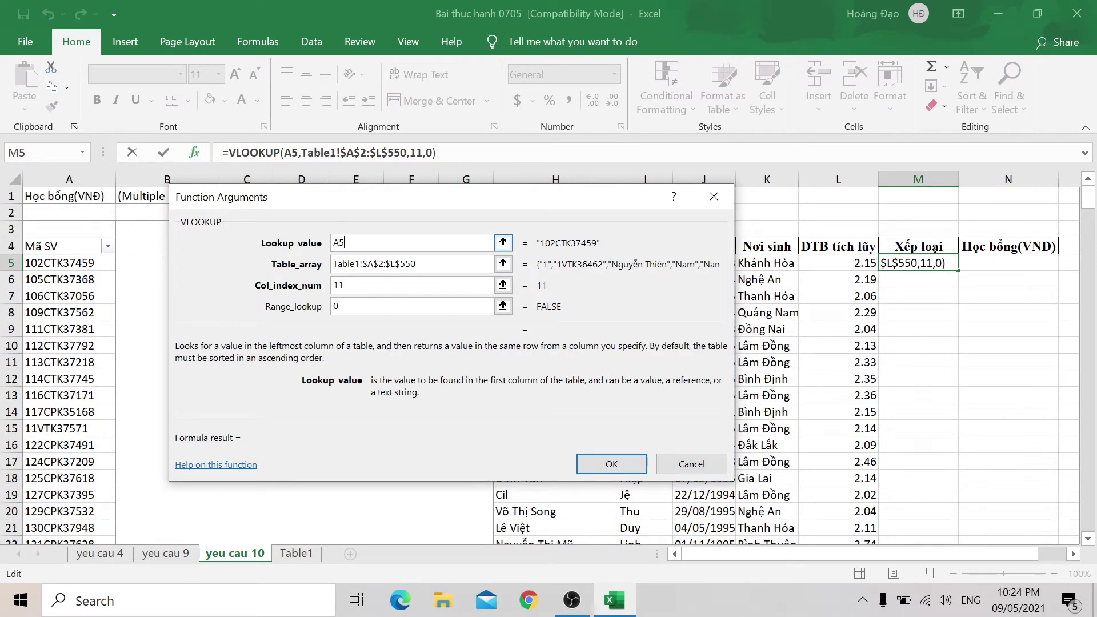
pyautogui.click(457, 263)
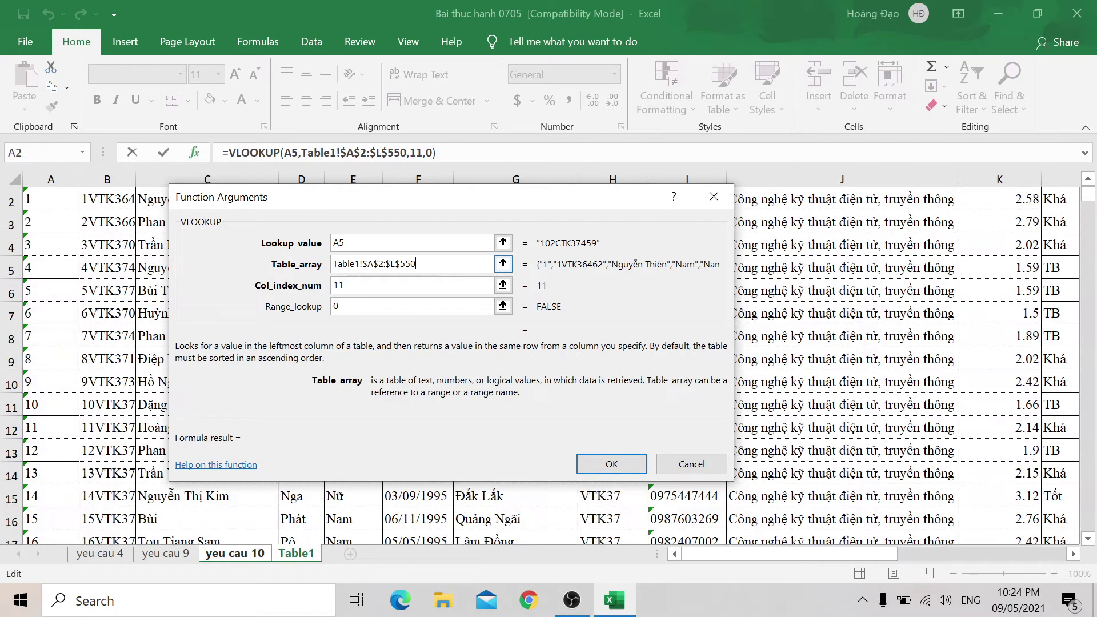
# Step: Replace the table range with Table1!B2:L550, confirm, and fill the formula down column M
pyautogui.hotkey('shift', 'Home')
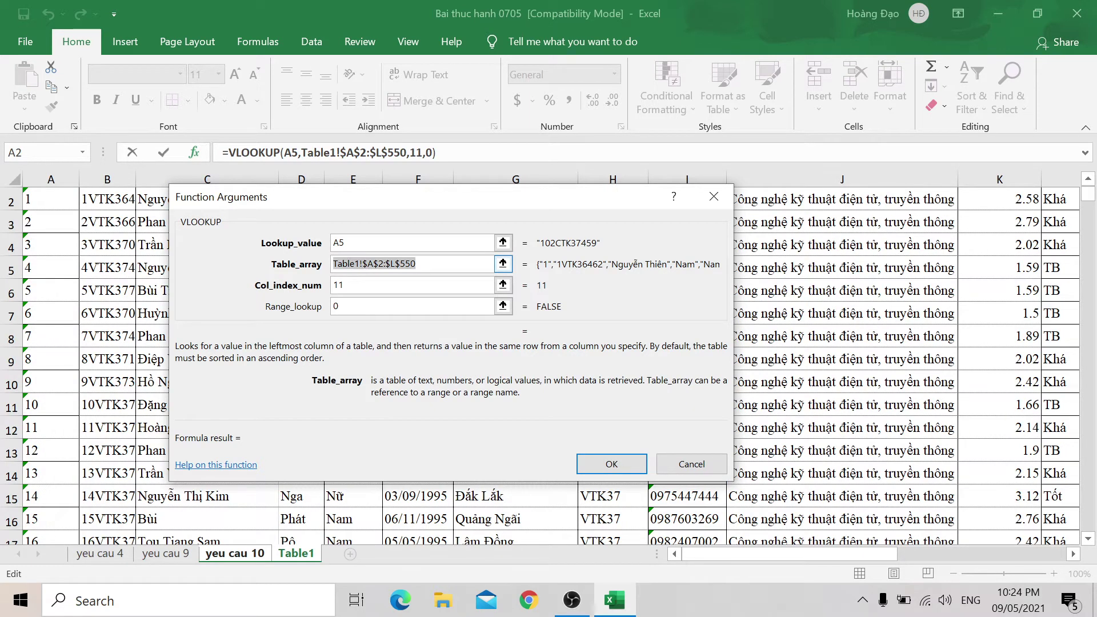
pyautogui.press('BackSpace')
pyautogui.scroll(1, 118, 285)
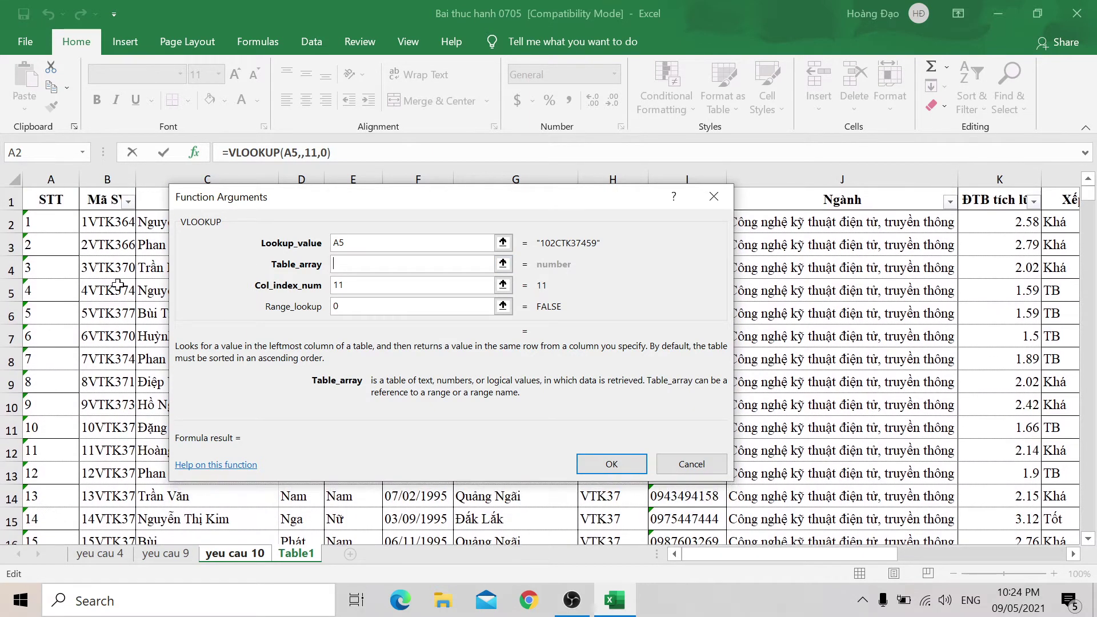
pyautogui.click(108, 223)
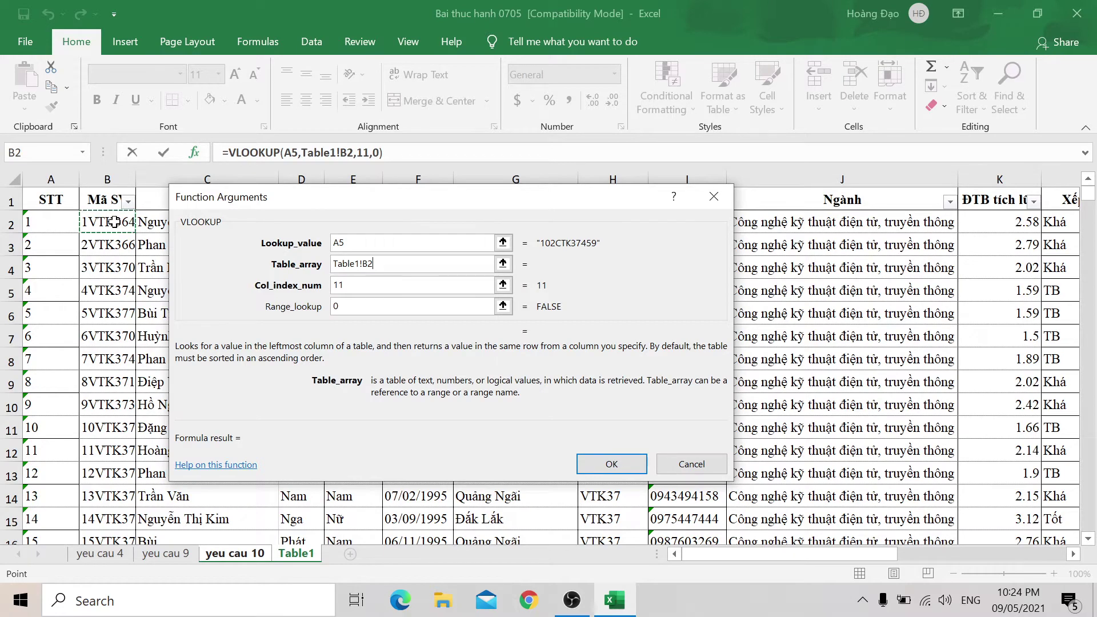
pyautogui.hotkey('shift', 'Right')
pyautogui.hotkey('shift', 'Right')
pyautogui.hotkey('shift', 'Right')
pyautogui.hotkey('shift', 'Right')
pyautogui.hotkey('shift', 'Right')
pyautogui.hotkey('shift', 'Right')
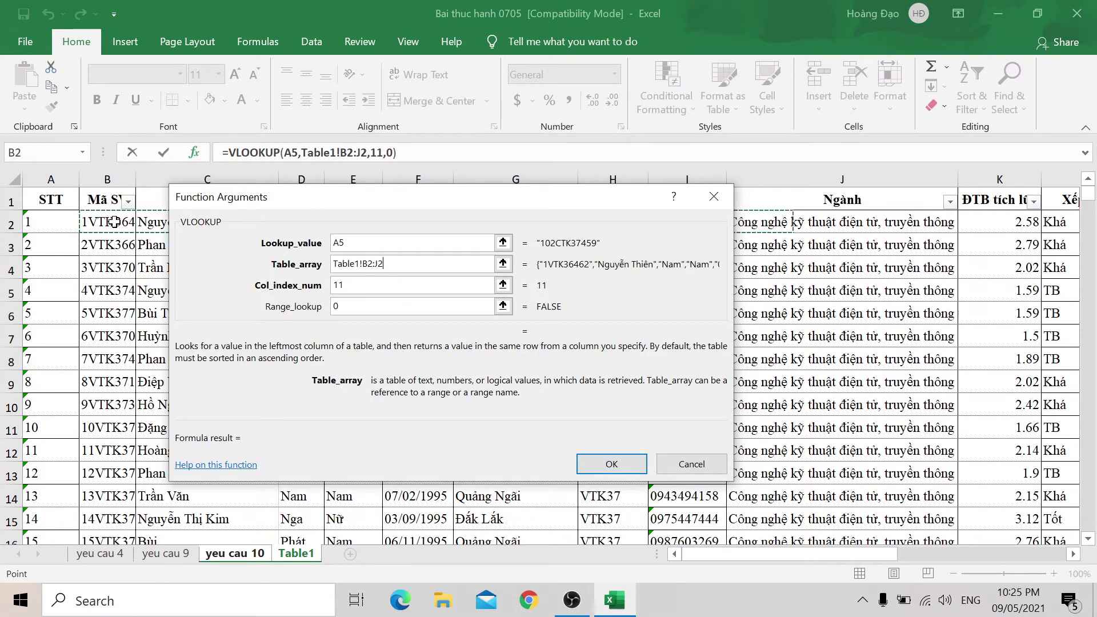
pyautogui.hotkey('shift', 'Right')
pyautogui.hotkey('shift', 'Right')
pyautogui.hotkey('shift', 'Right')
pyautogui.hotkey('shift', 'Right')
pyautogui.hotkey('ctrl', 'shift', 'Down')
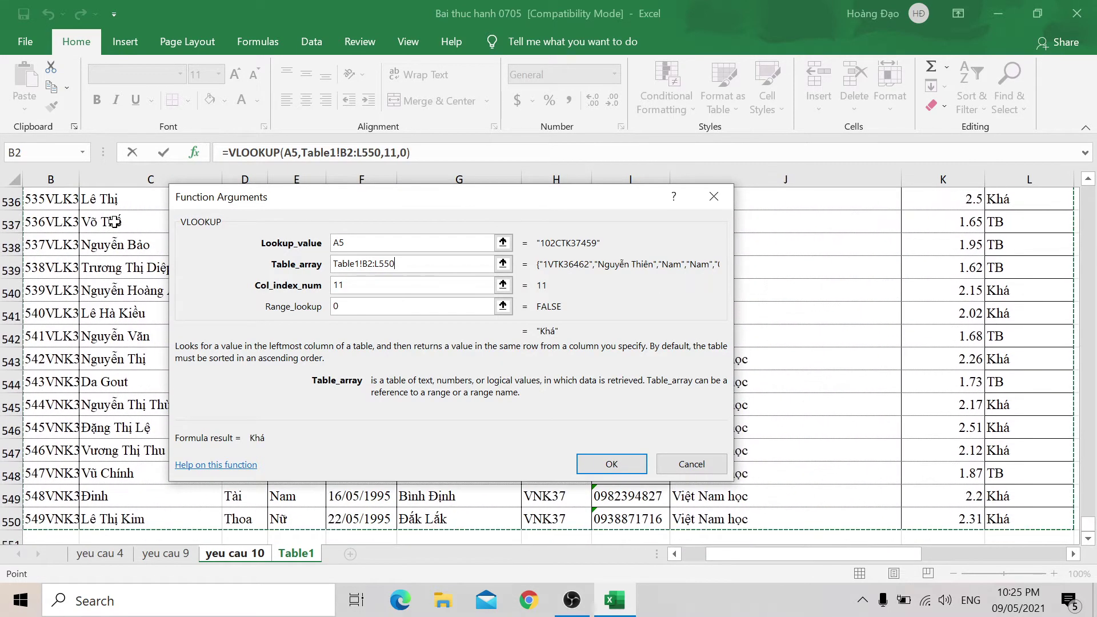
pyautogui.click(620, 463)
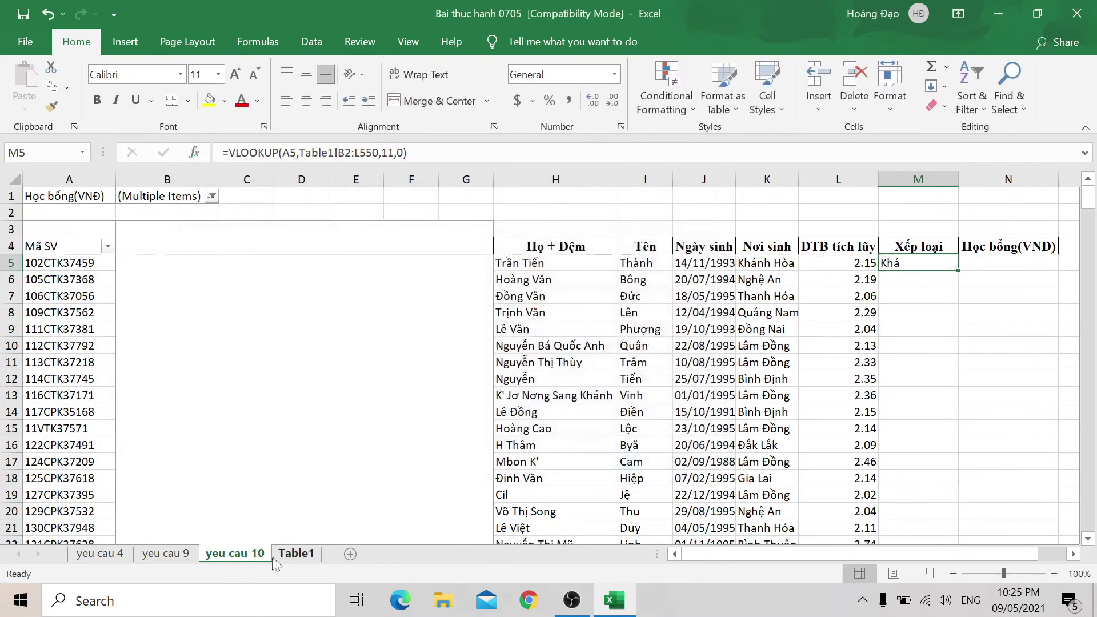
pyautogui.doubleClick(958, 270)
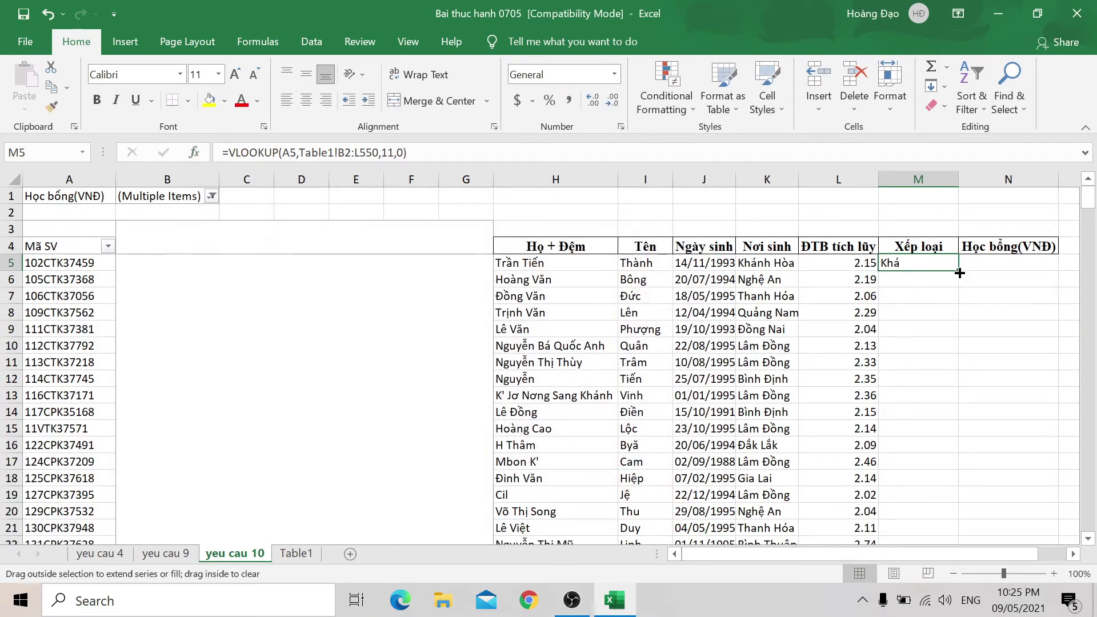
# Step: Start a VLOOKUP in N5 with student code A5 as the lookup value
pyautogui.click(986, 262)
pyautogui.write('=VLOOK')
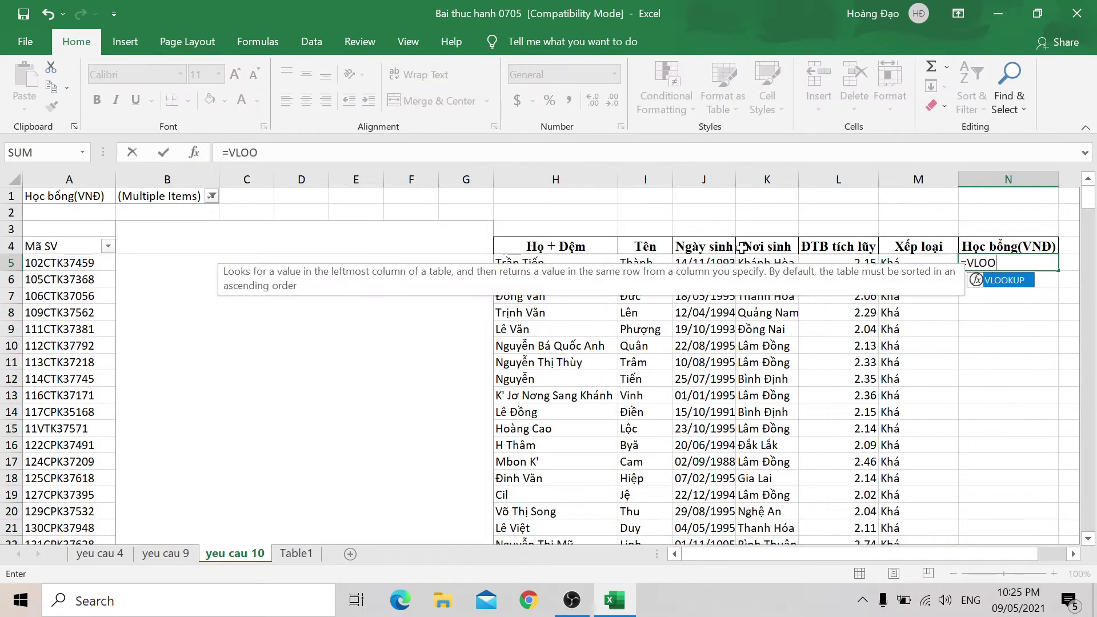
pyautogui.write('UP(')
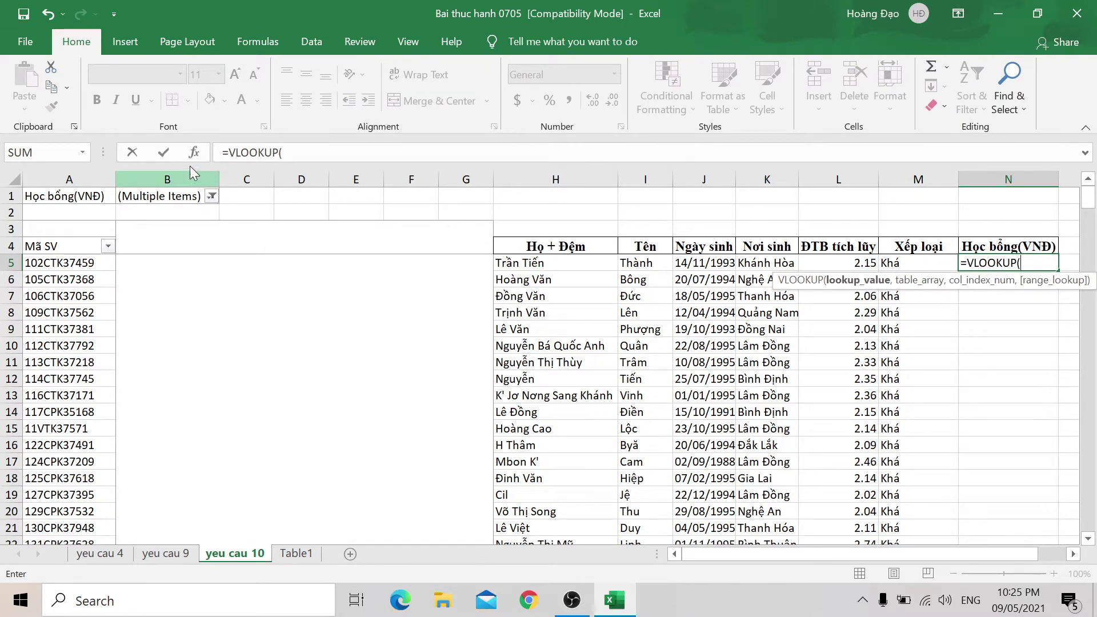
pyautogui.click(194, 152)
pyautogui.click(71, 264)
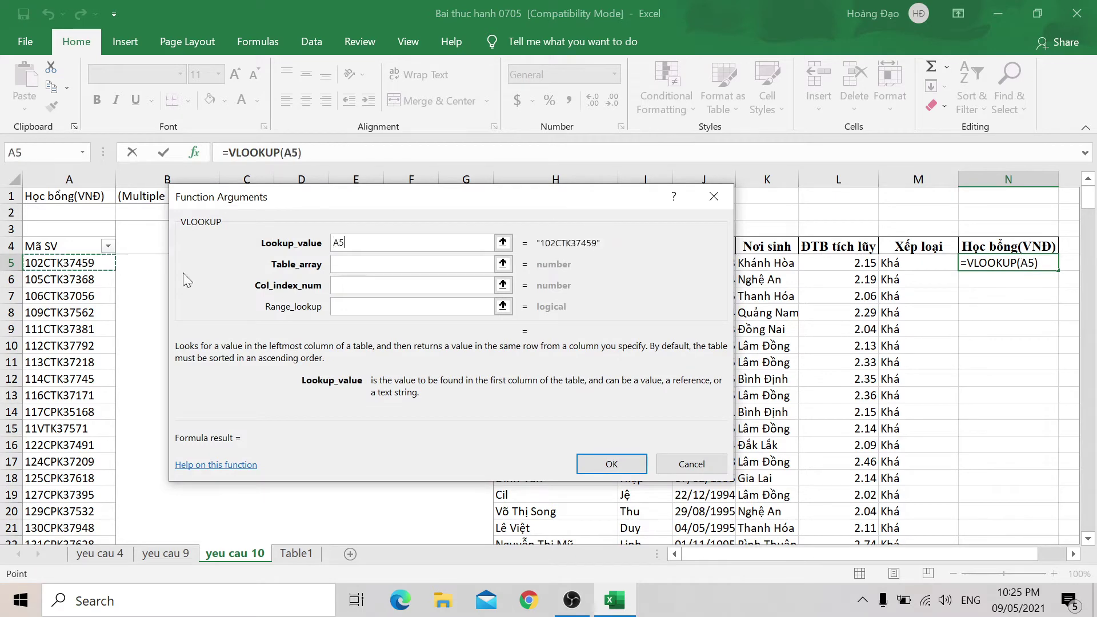
pyautogui.click(343, 264)
pyautogui.click(503, 264)
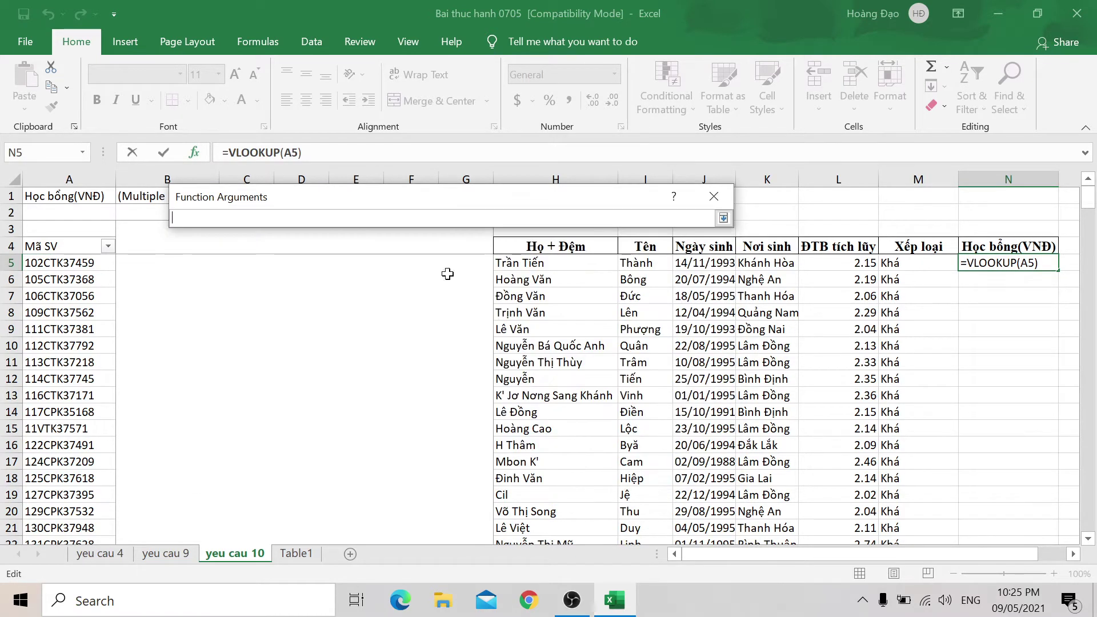
# Step: Set N5's lookup table to the absolute range Table1!$B$2:$L$550
pyautogui.click(296, 553)
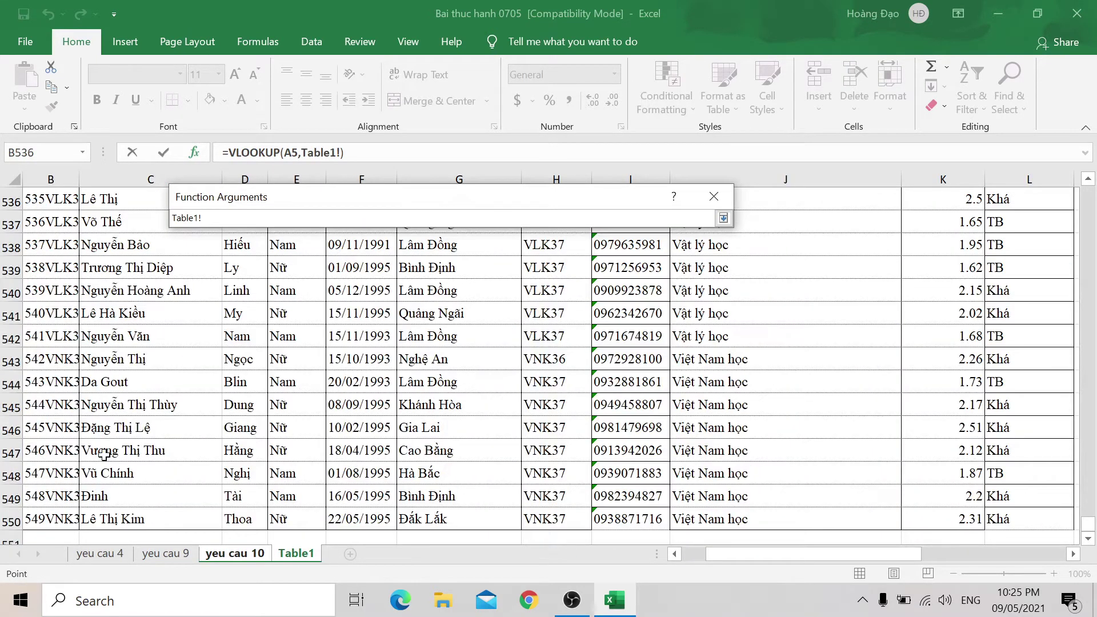
pyautogui.click(54, 520)
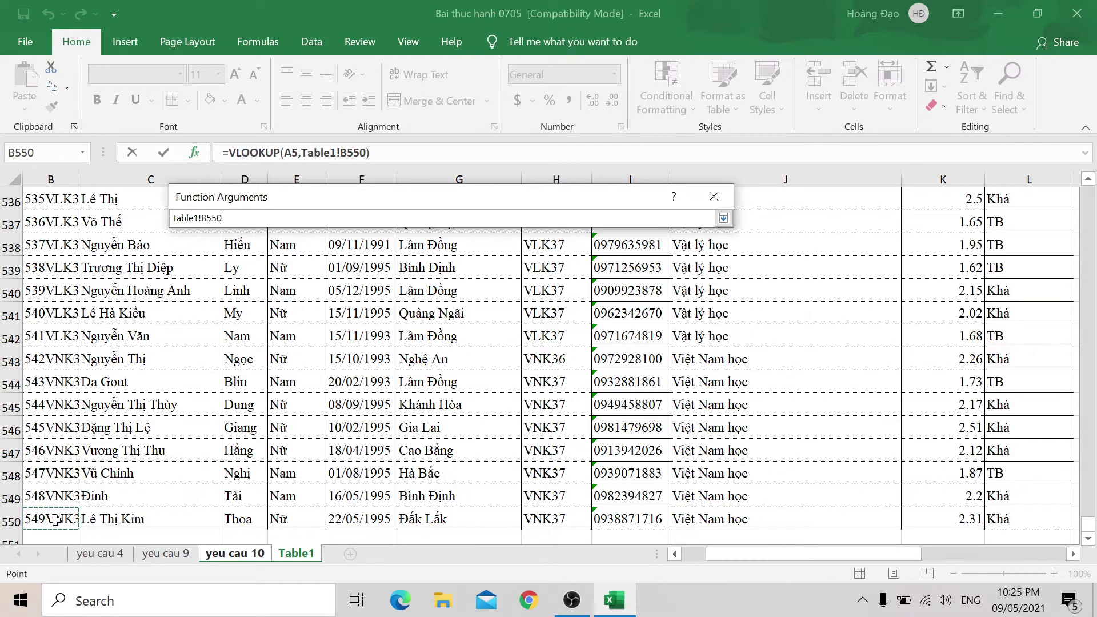
pyautogui.hotkey('ctrl', 'shift', 'Right')
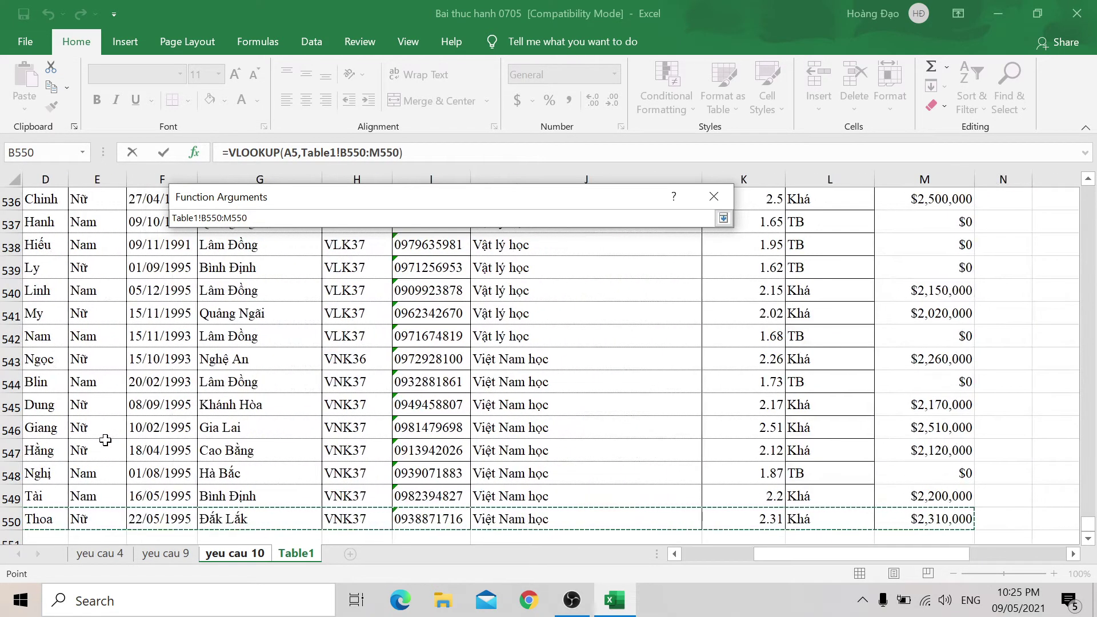
pyautogui.hotkey('shift', 'Left')
pyautogui.hotkey('ctrl', 'shift', 'Up')
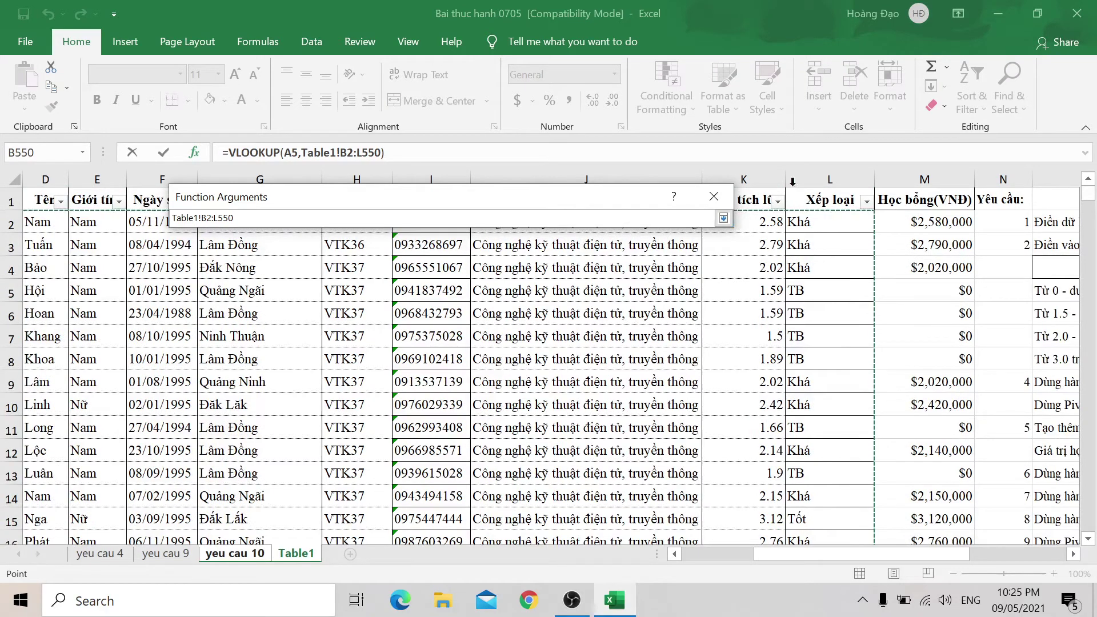
pyautogui.hotkey('ctrl', 'a')
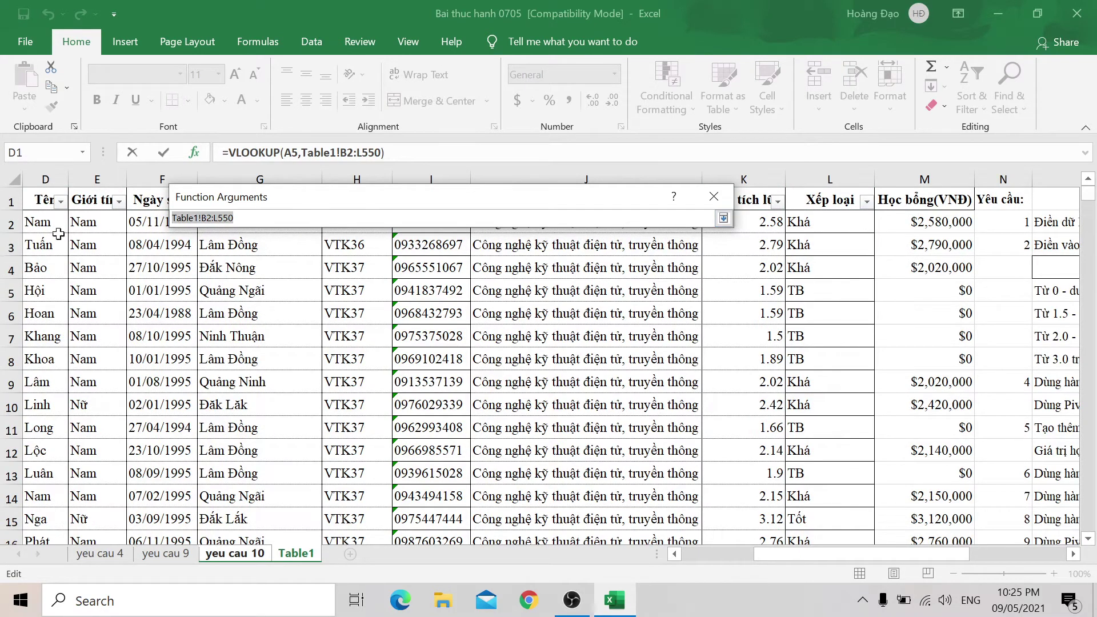
pyautogui.press('F4')
# Step: Return column 12 with exact match 0 and confirm the scholarship formula
pyautogui.click(724, 218)
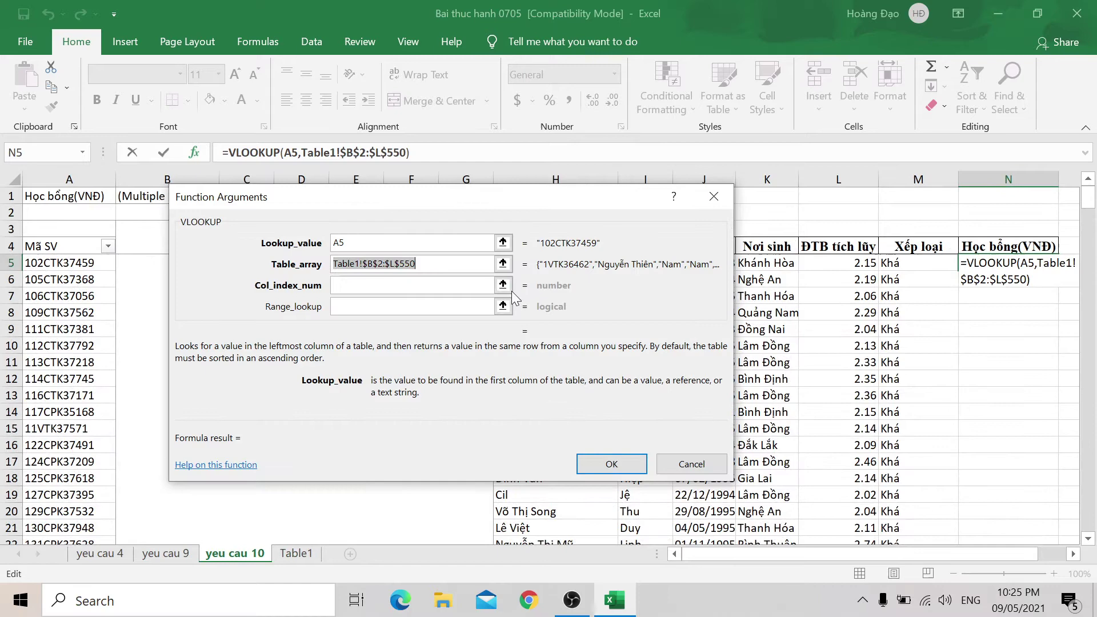
pyautogui.click(388, 285)
pyautogui.write('12')
pyautogui.press('Tab')
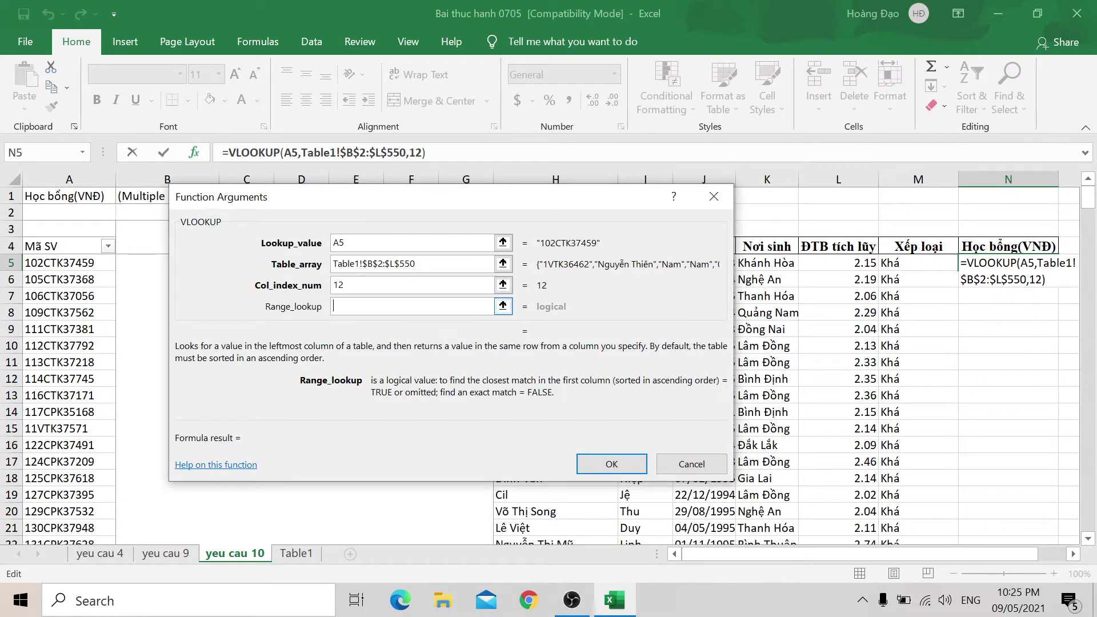
pyautogui.write('0')
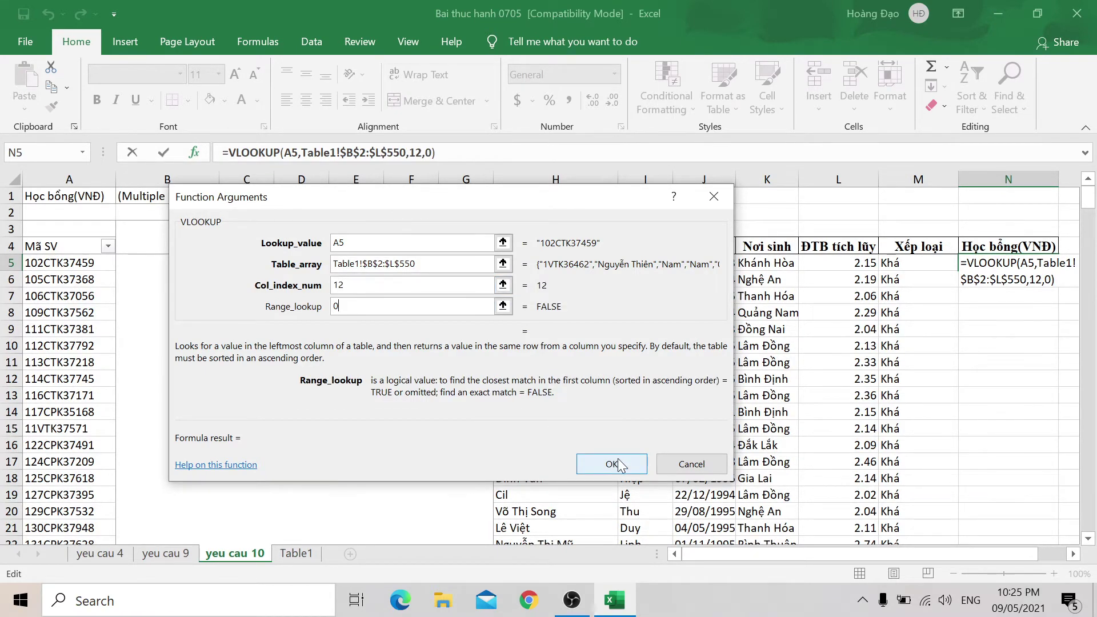
pyautogui.click(621, 466)
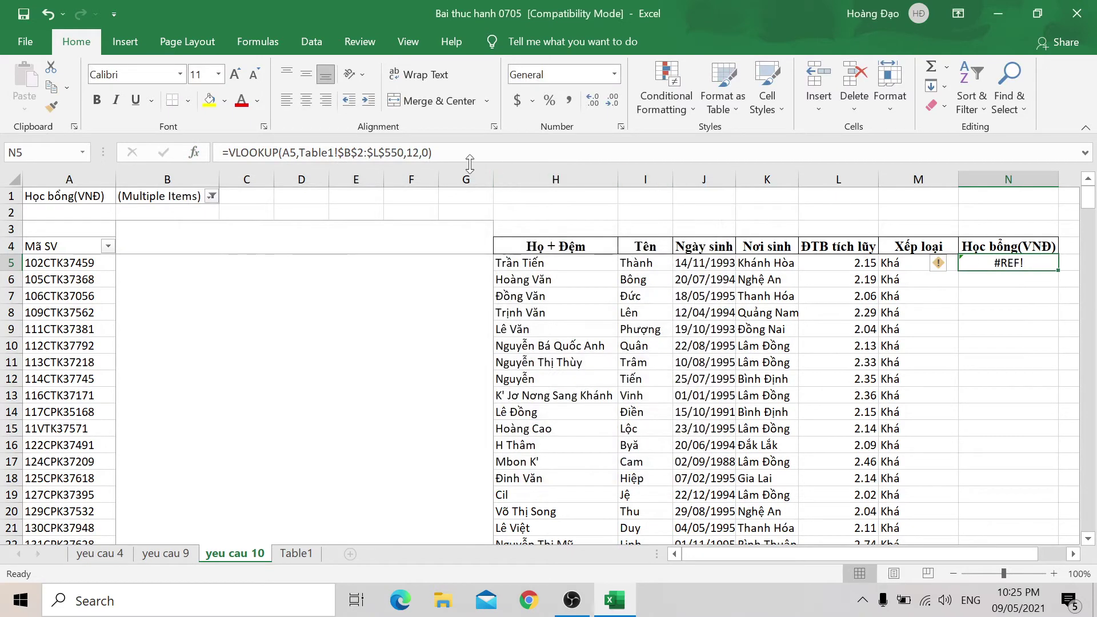
# Step: Try column number 11 in N5's formula, then change it back to 12
pyautogui.click(446, 152)
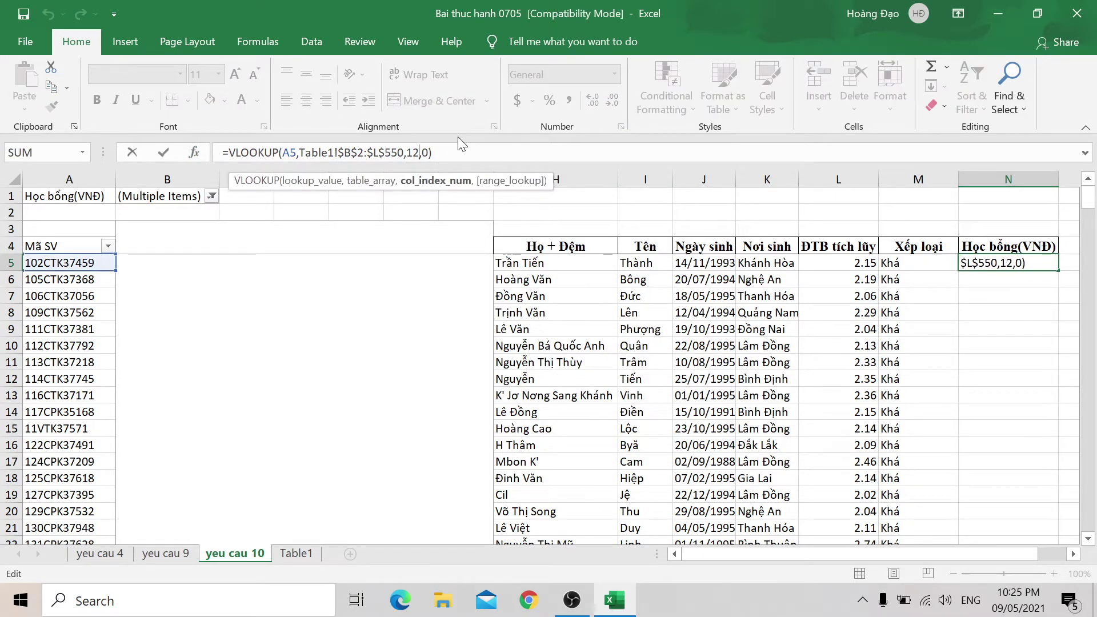
pyautogui.press('BackSpace')
pyautogui.write('1')
pyautogui.press('Return')
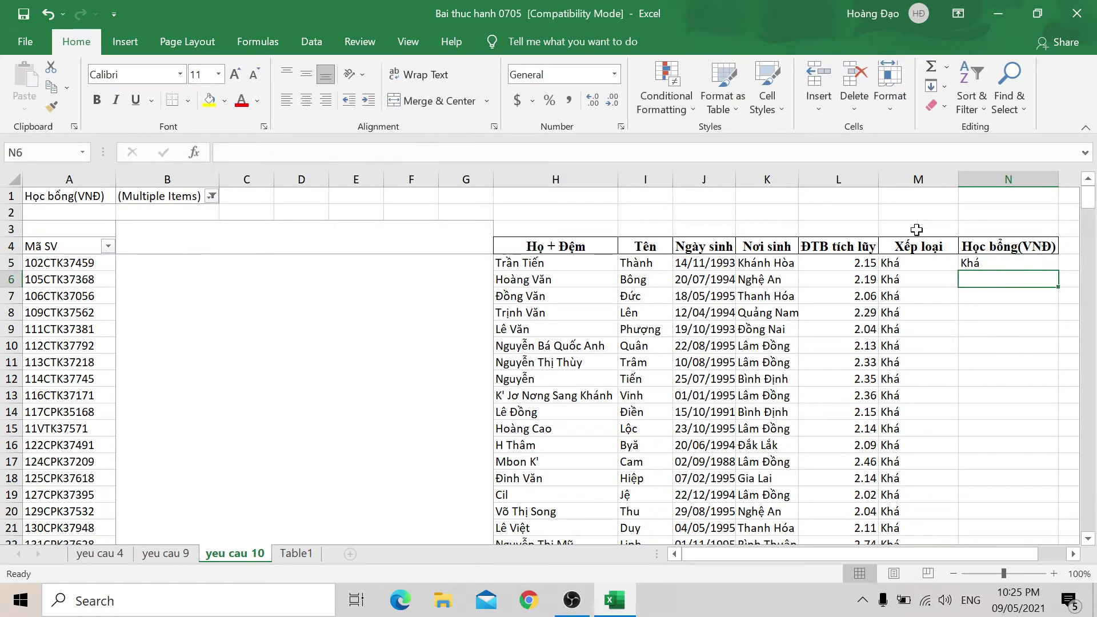
pyautogui.click(988, 262)
pyautogui.click(417, 152)
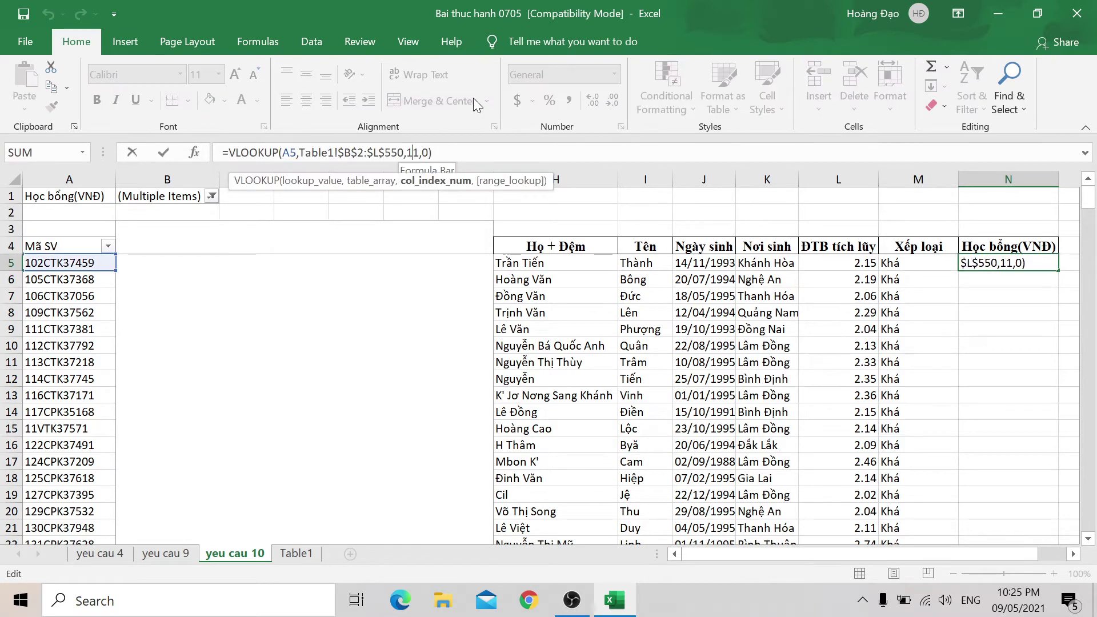
pyautogui.press('BackSpace')
pyautogui.write('2')
pyautogui.press('Return')
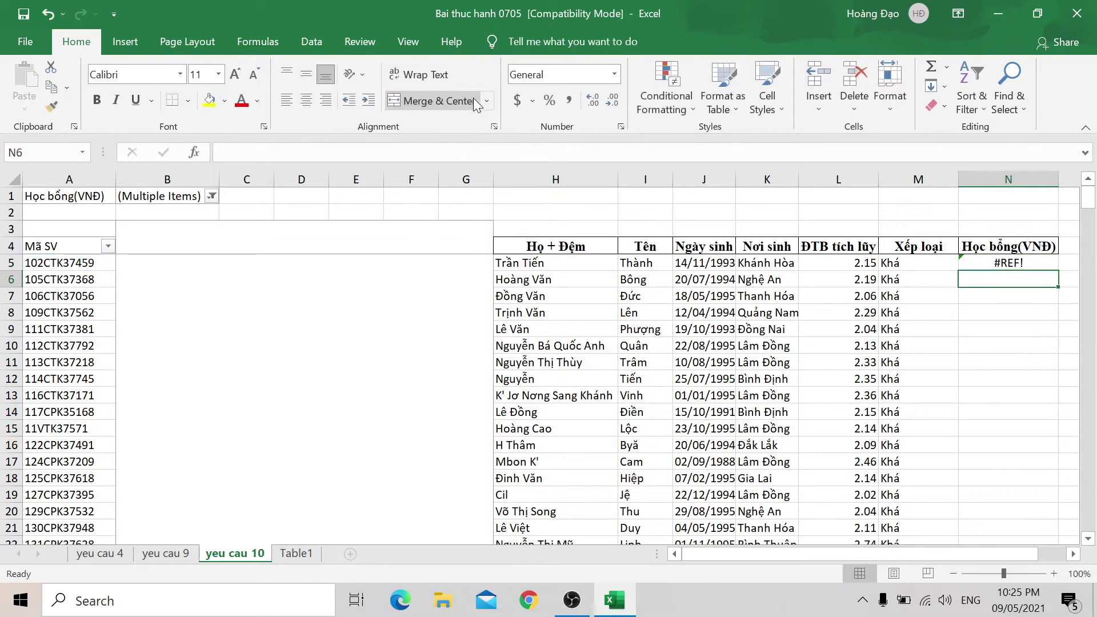
pyautogui.click(997, 260)
# Step: Reopen N5's VLOOKUP arguments and clear the old table range
pyautogui.click(194, 153)
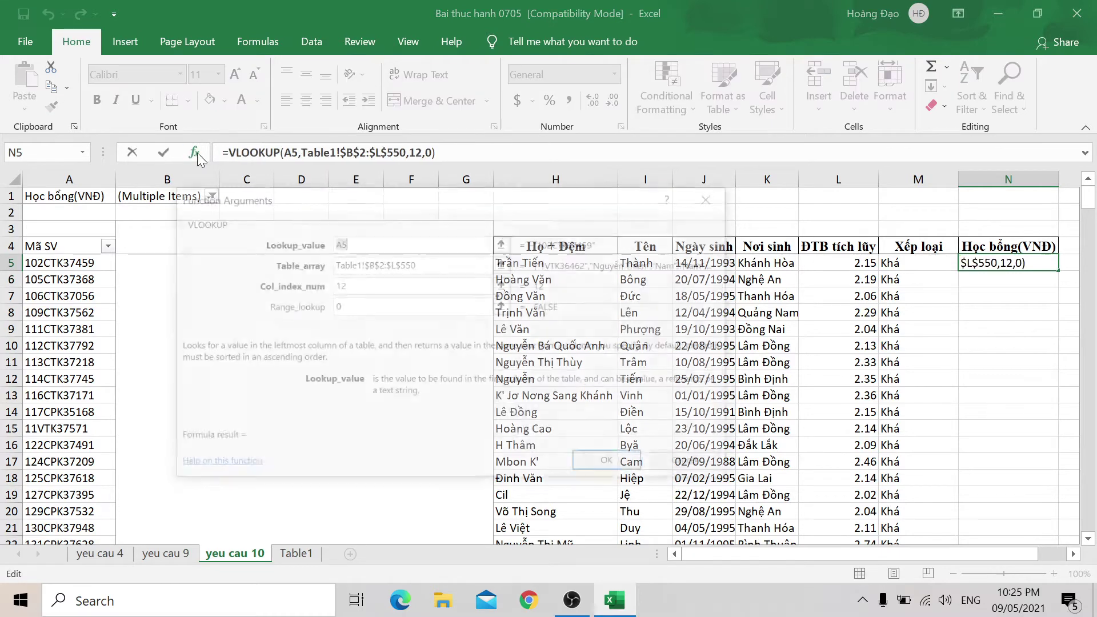
pyautogui.press('Tab')
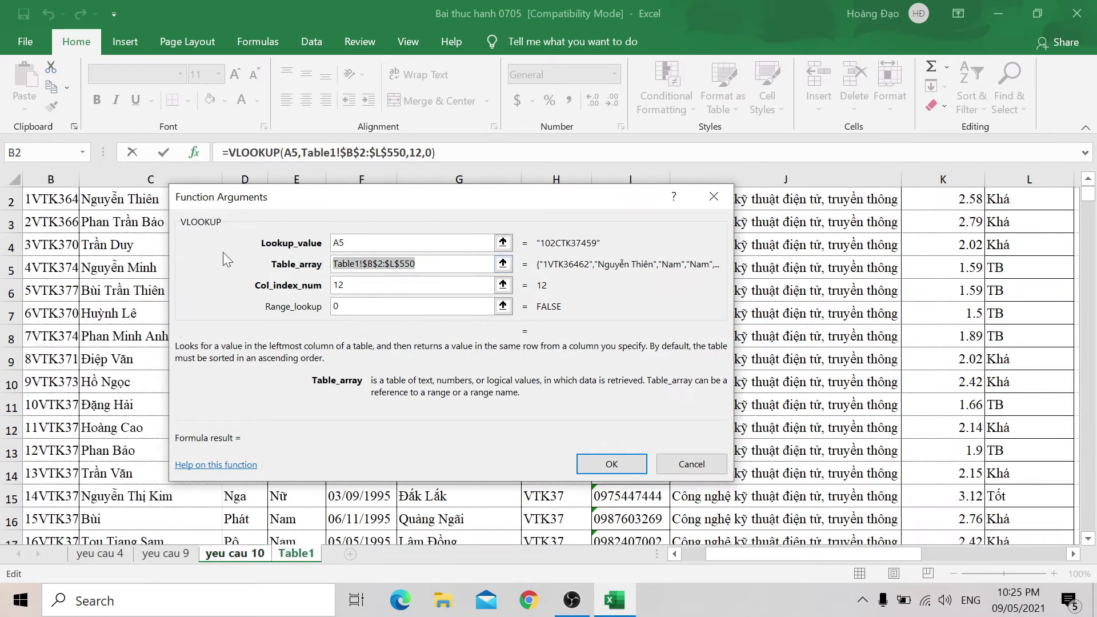
pyautogui.press('BackSpace')
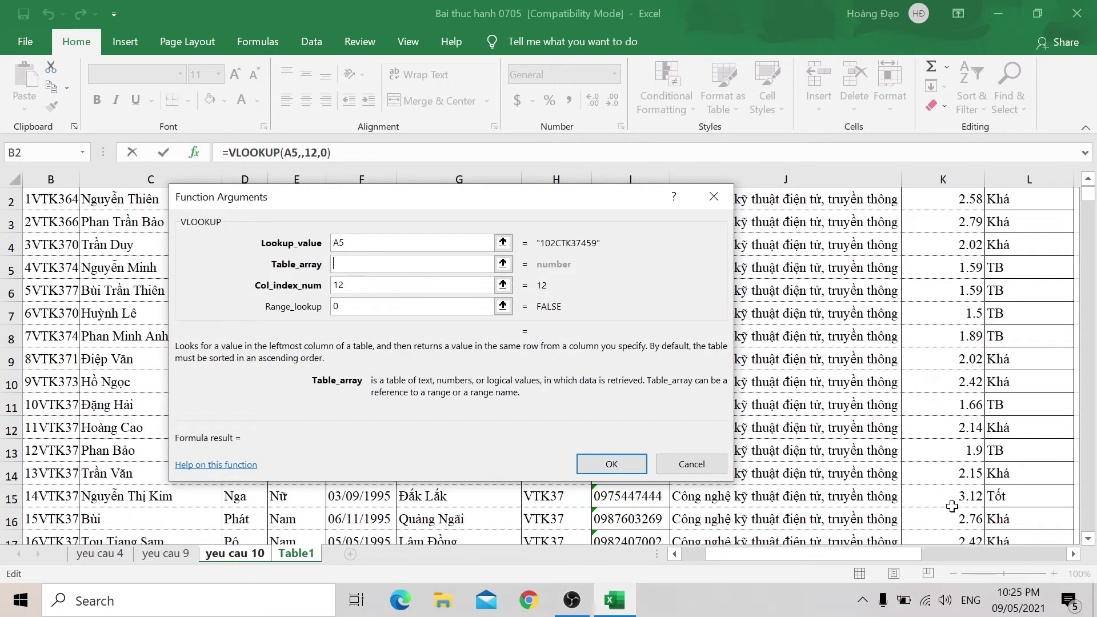
pyautogui.moveTo(887, 554); pyautogui.dragTo(862, 554)
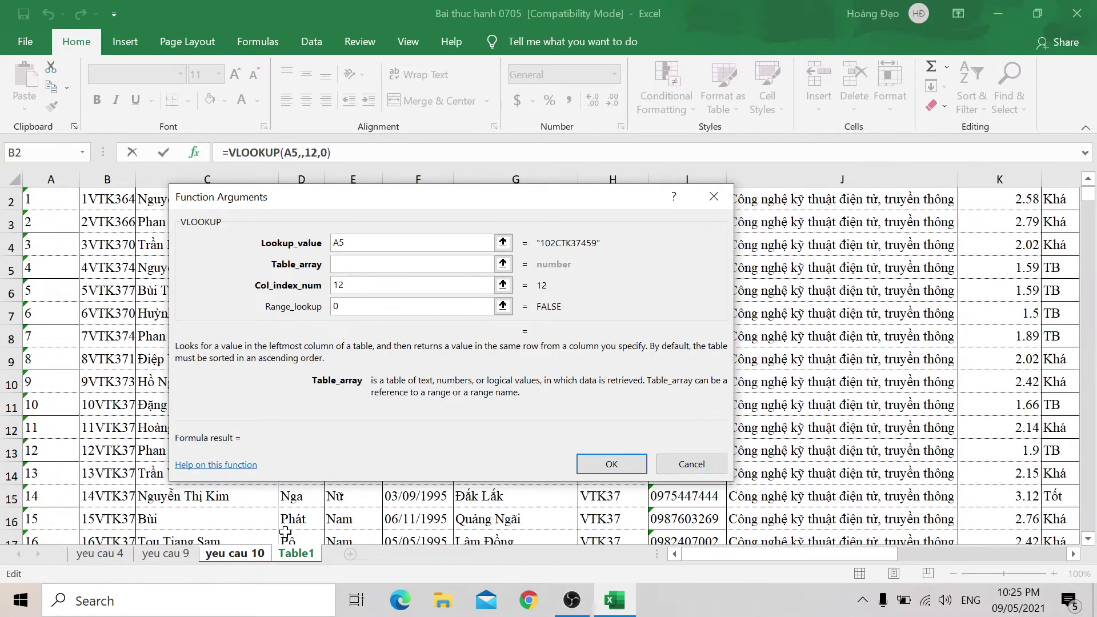
pyautogui.scroll(-2, 96, 502)
pyautogui.scroll(3, 96, 501)
# Step: Re-enter the range as Table1!$B$2:$L$550, confirm, and fill the formula down column N
pyautogui.click(95, 227)
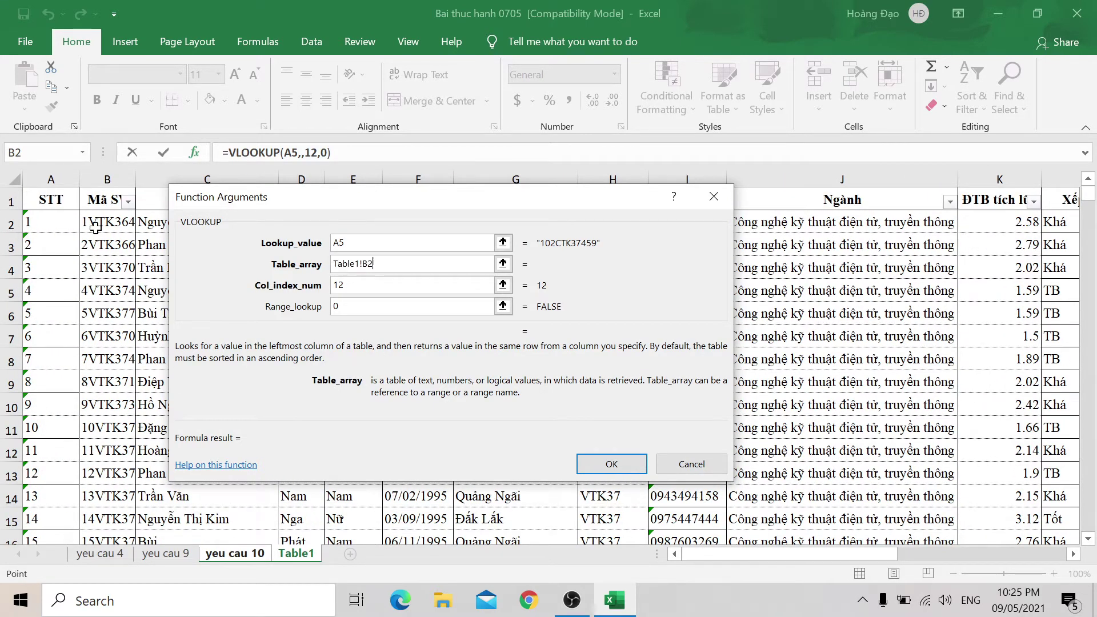
pyautogui.write(':O2')
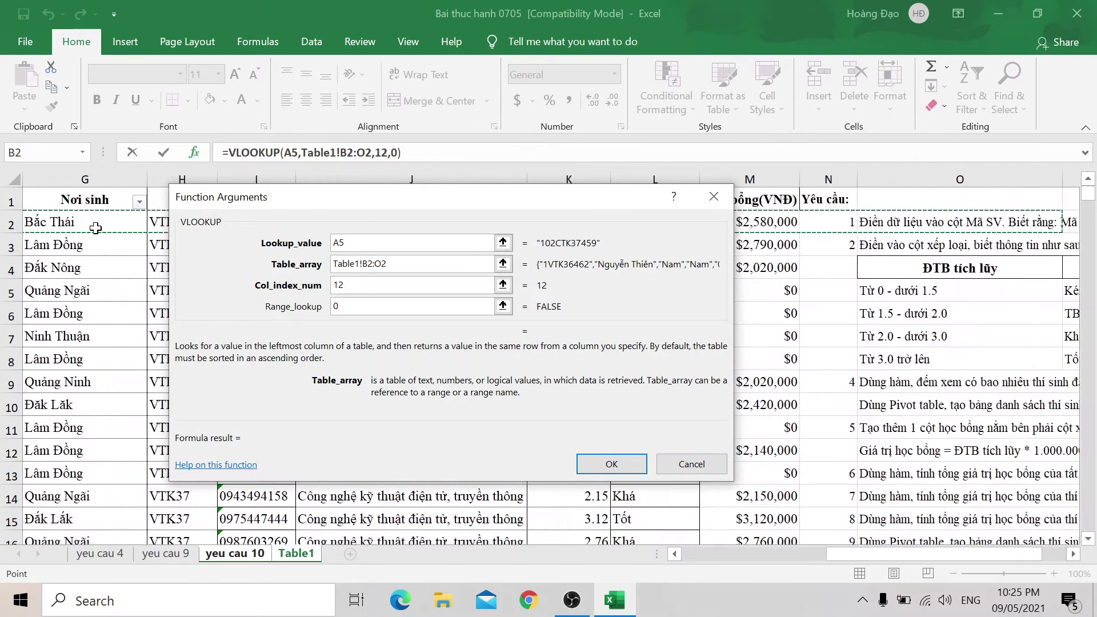
pyautogui.press('BackSpace')
pyautogui.press('BackSpace')
pyautogui.write('M2')
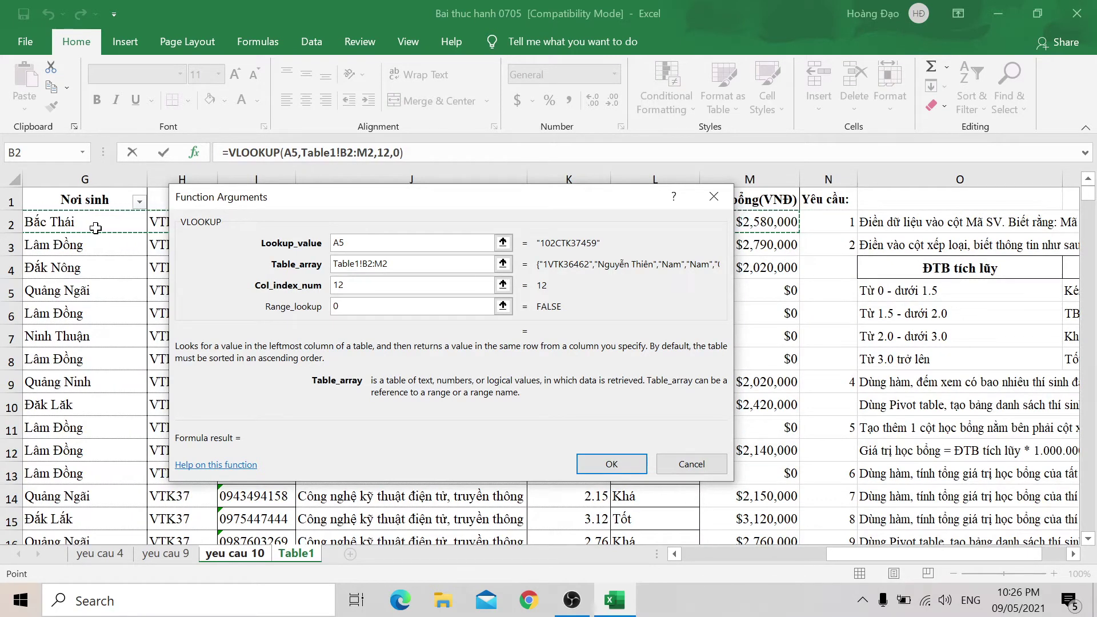
pyautogui.press('BackSpace')
pyautogui.press('BackSpace')
pyautogui.write('L2')
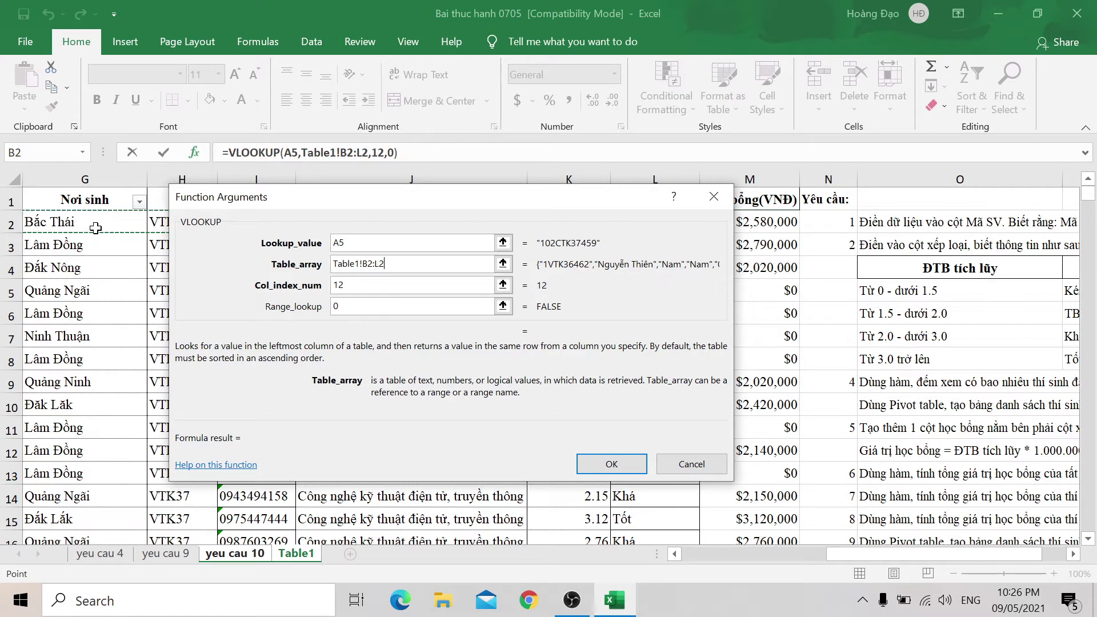
pyautogui.hotkey('ctrl', 'shift', 'Down')
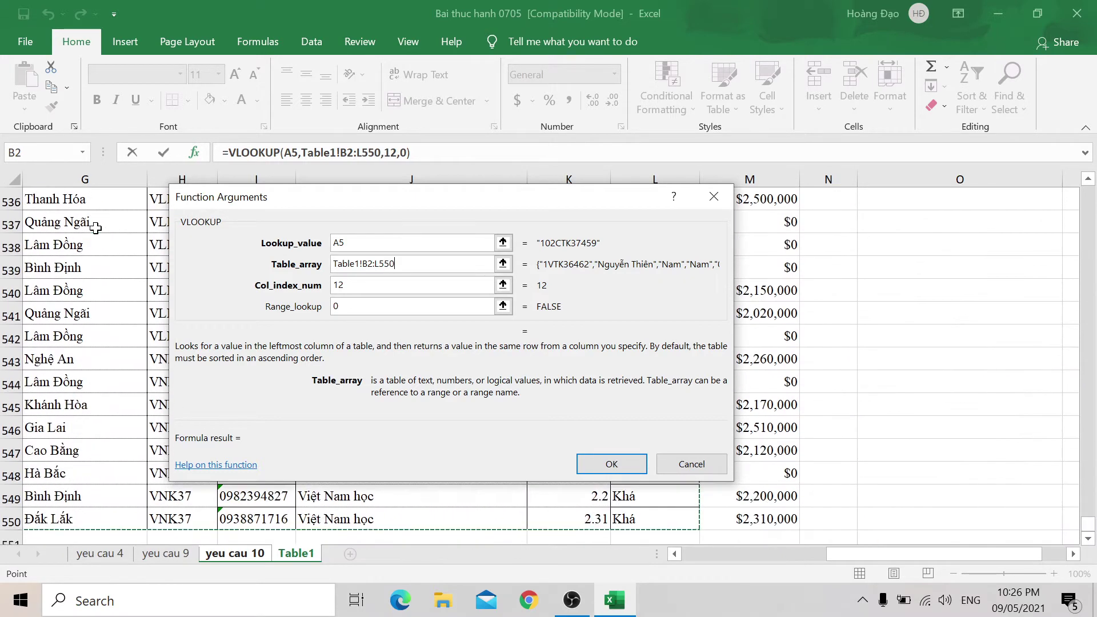
pyautogui.press('F4')
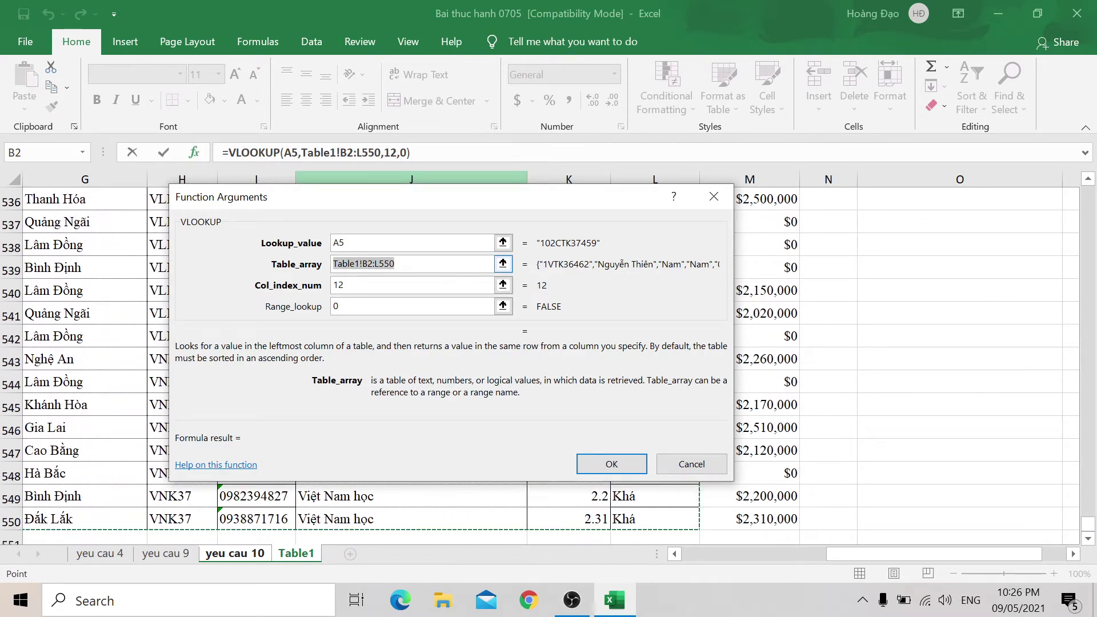
pyautogui.click(617, 465)
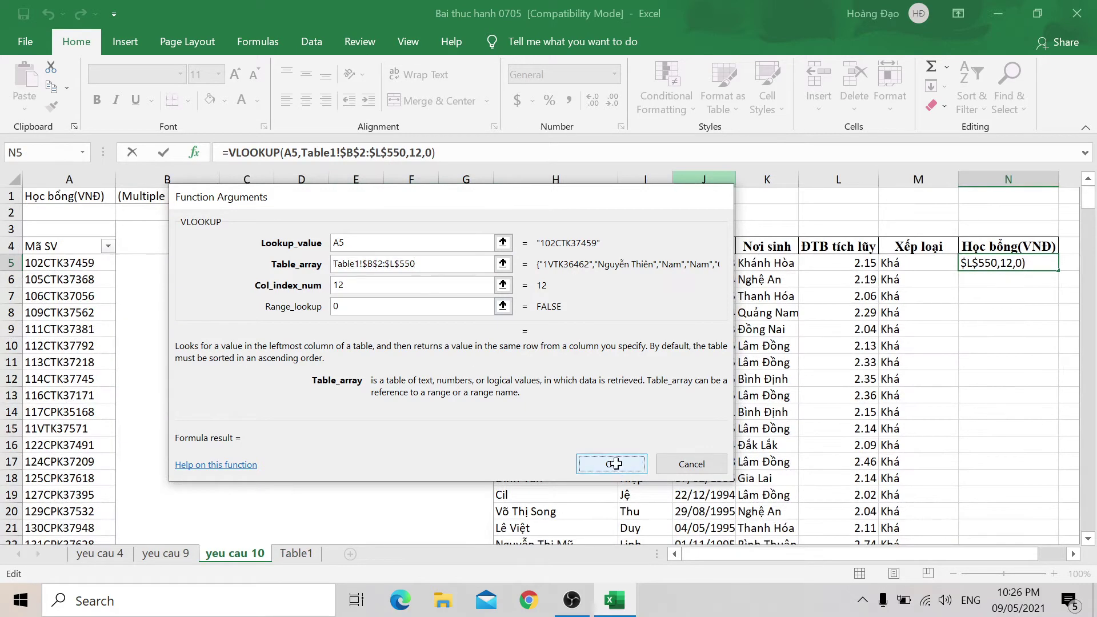
pyautogui.doubleClick(1056, 272)
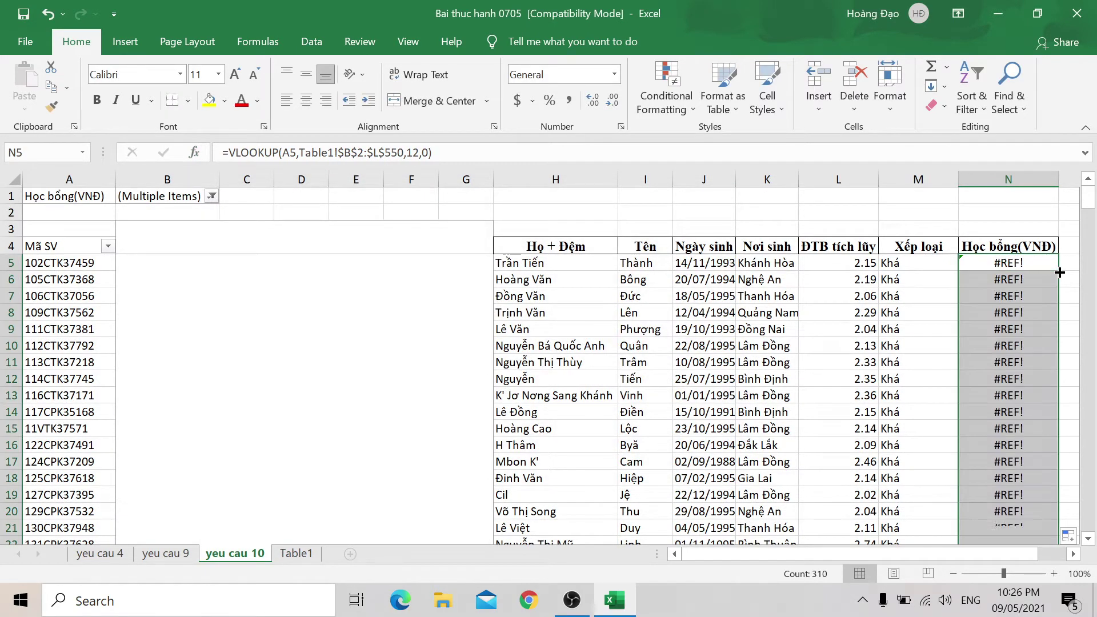
# Step: Check Table1's columns, then reopen N5's VLOOKUP arguments for editing
pyautogui.click(292, 553)
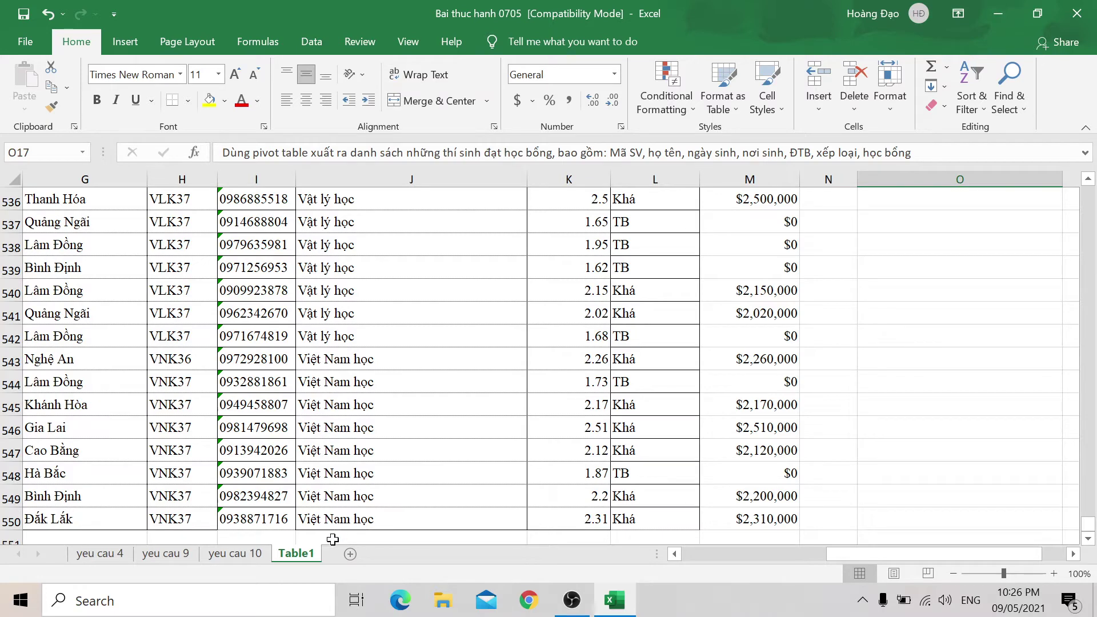
pyautogui.click(250, 554)
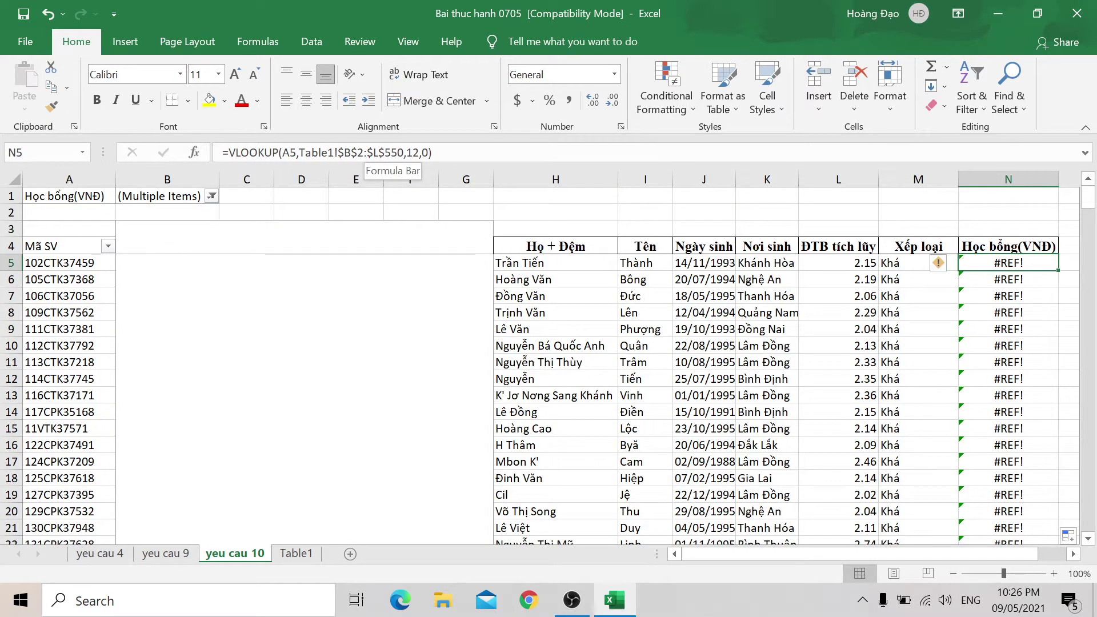
pyautogui.click(372, 153)
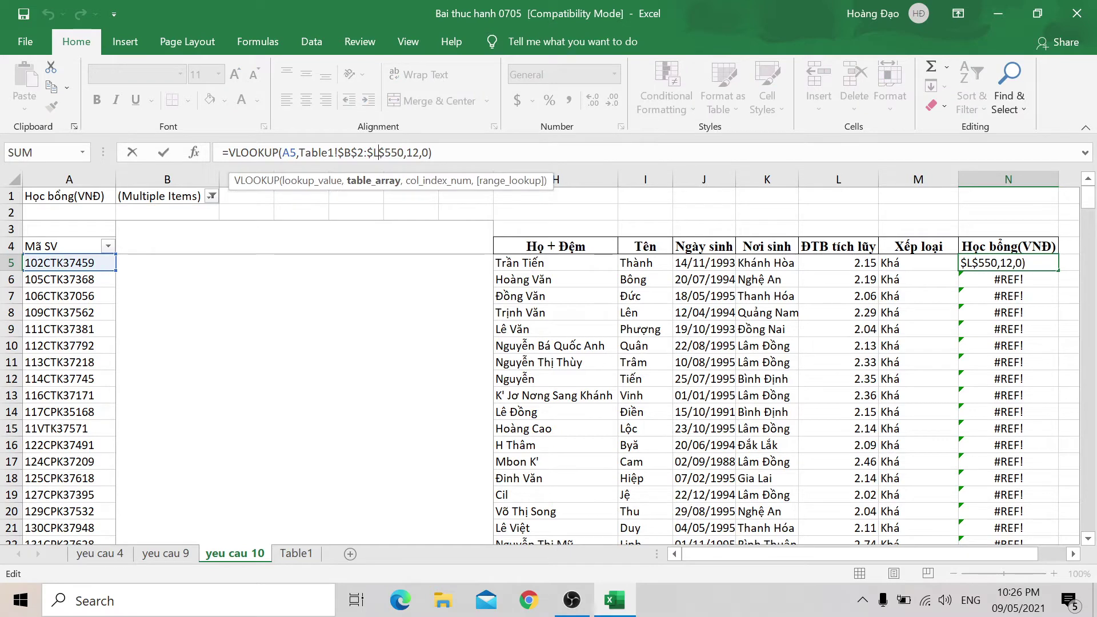
pyautogui.click(204, 155)
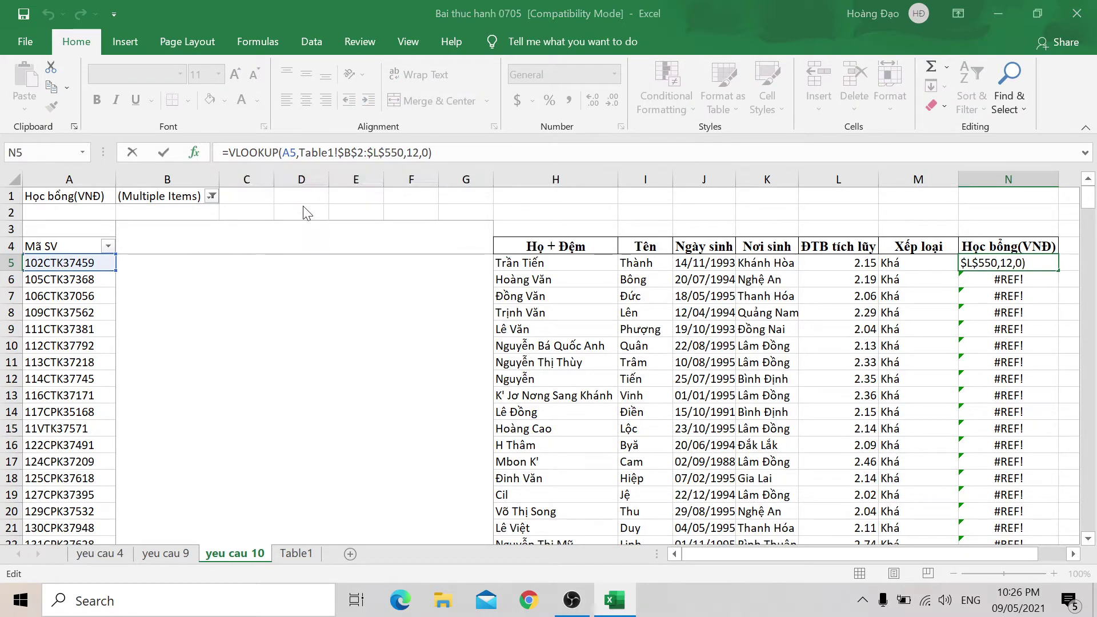
# Step: Replace the table range with Table1!B2:M550 and confirm, so N5 shows 2150000
pyautogui.press('Tab')
pyautogui.press('BackSpace')
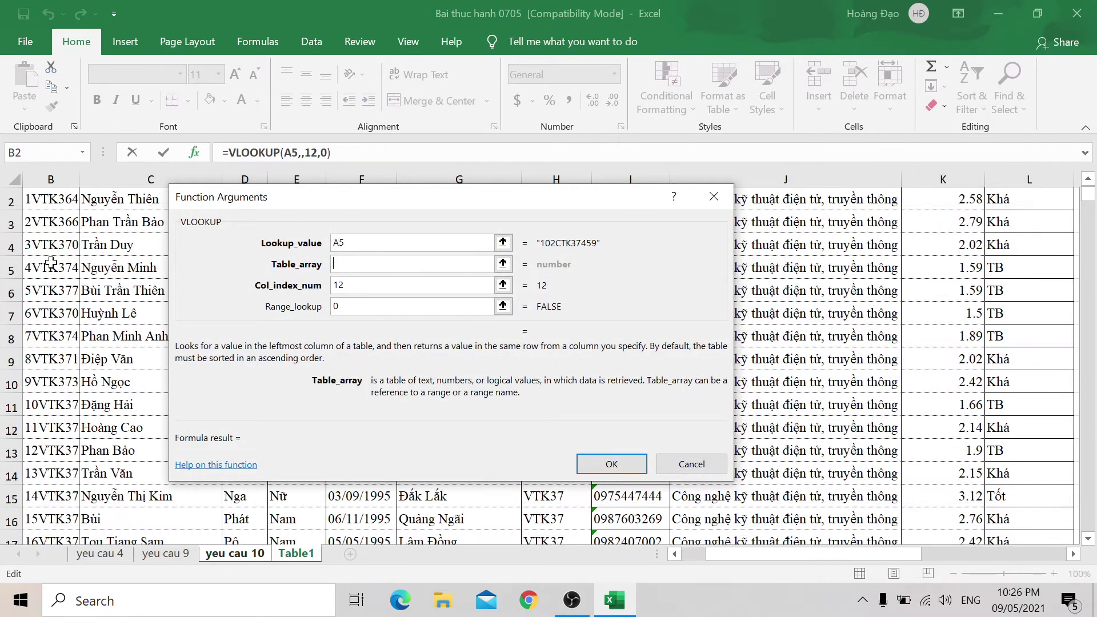
pyautogui.scroll(1, 64, 372)
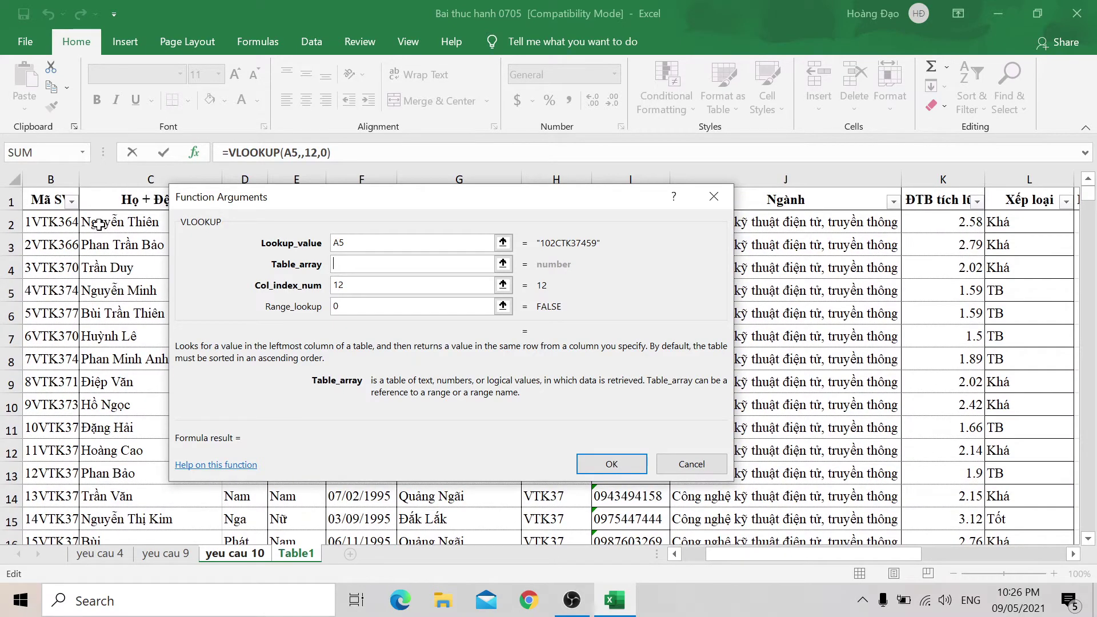
pyautogui.click(51, 223)
pyautogui.hotkey('shift', 'Right')
pyautogui.hotkey('shift', 'Right')
pyautogui.hotkey('shift', 'Right')
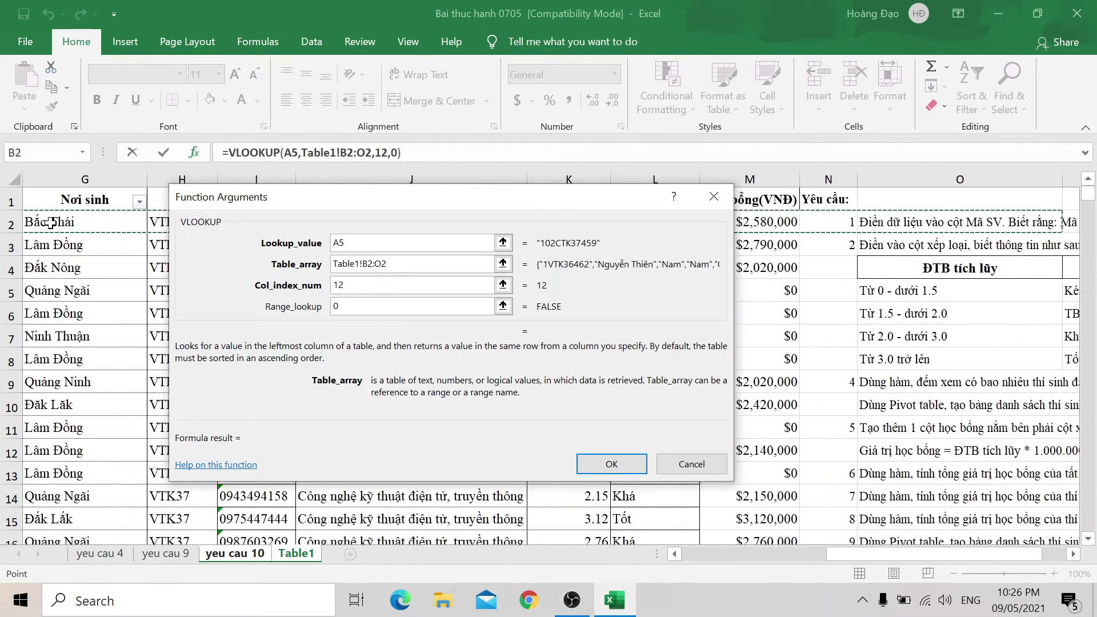
pyautogui.hotkey('ctrl', 'shift', 'Down')
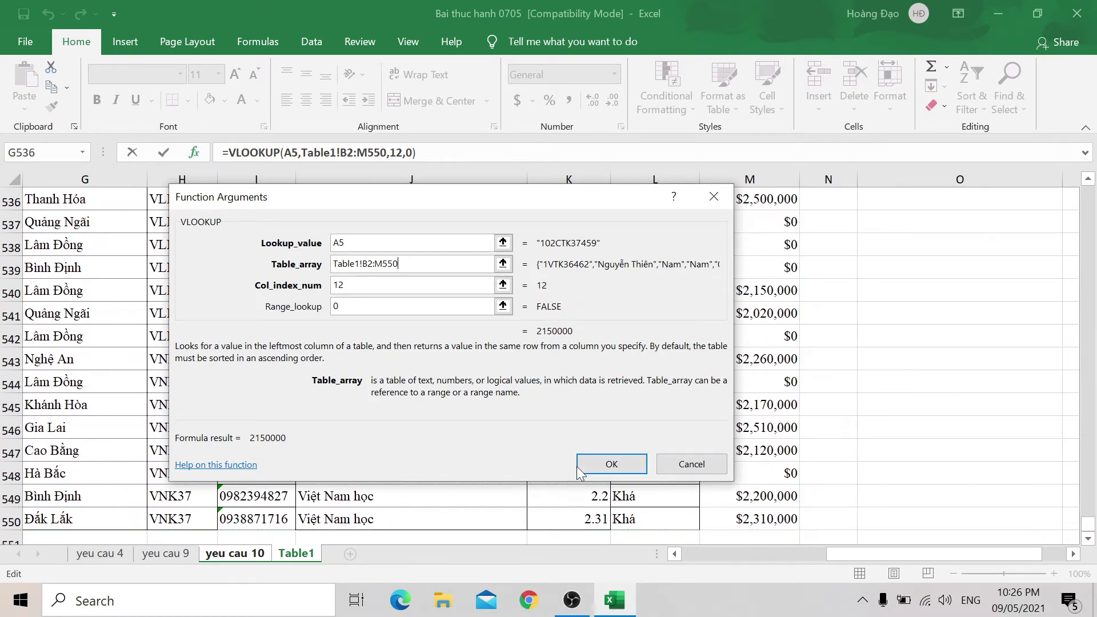
pyautogui.click(607, 466)
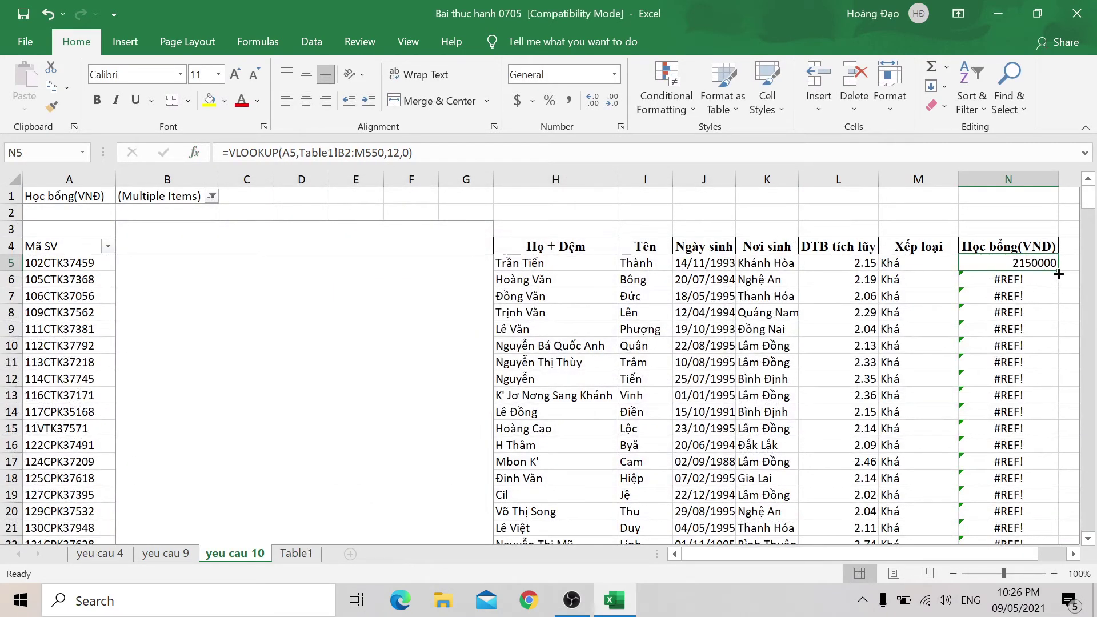
# Step: Fill the corrected lookup down column N and format it as currency with no decimals, e.g. $2,150,000
pyautogui.doubleClick(1060, 271)
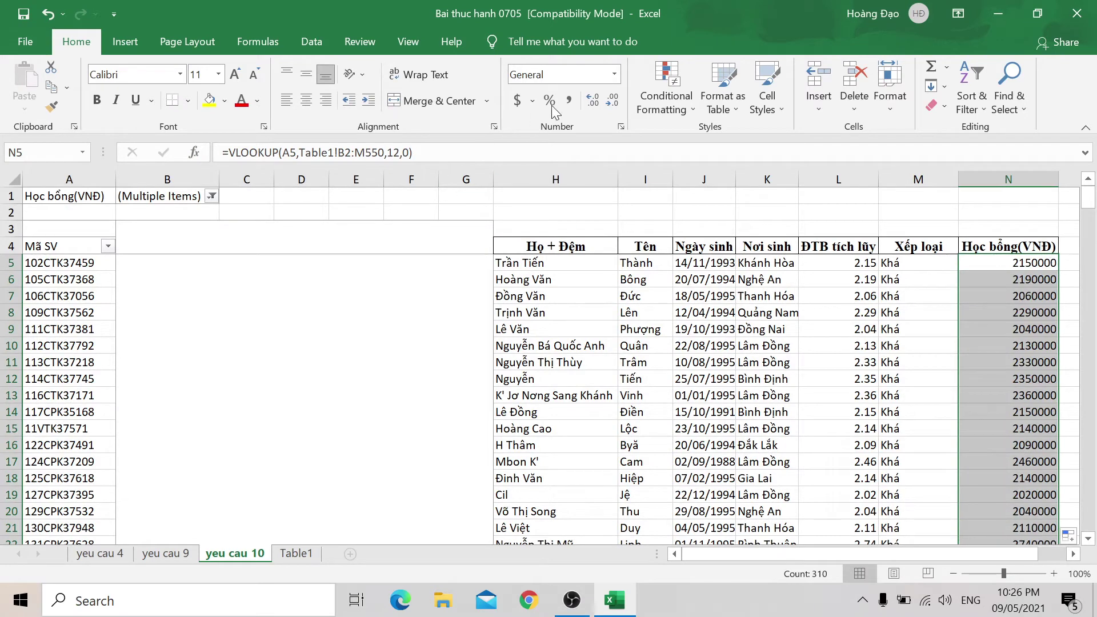
pyautogui.click(614, 74)
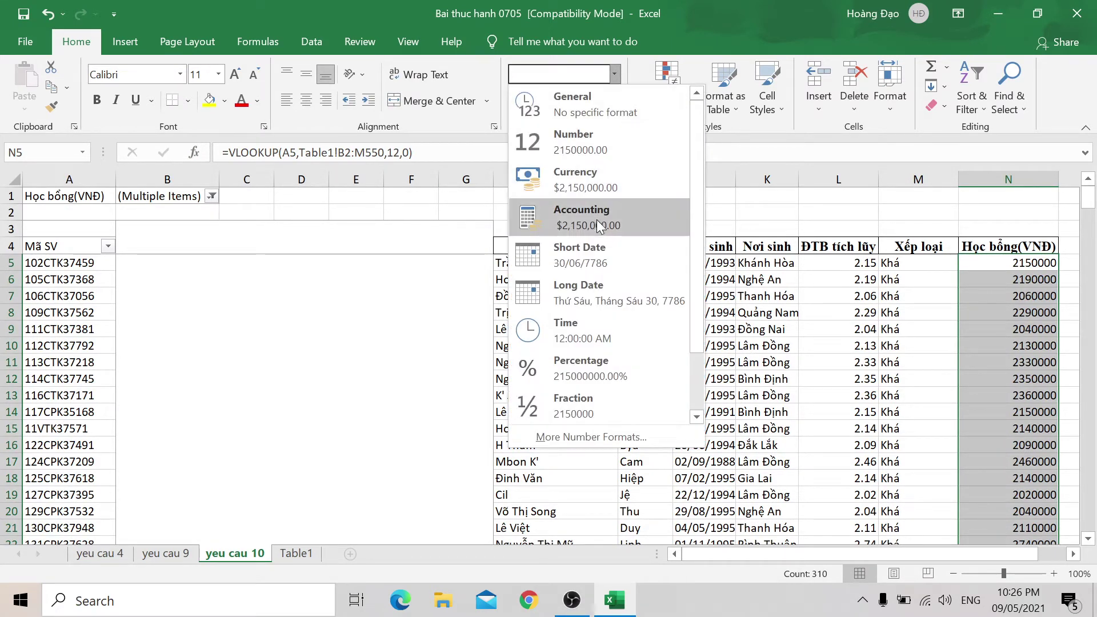
pyautogui.click(597, 190)
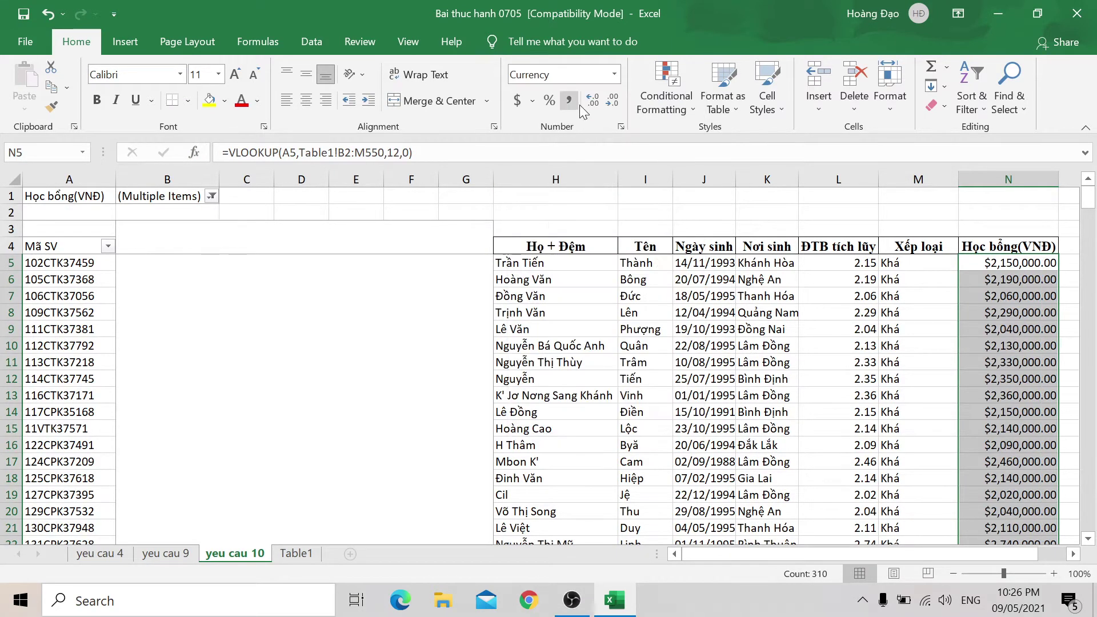
pyautogui.click(612, 106)
pyautogui.click(611, 106)
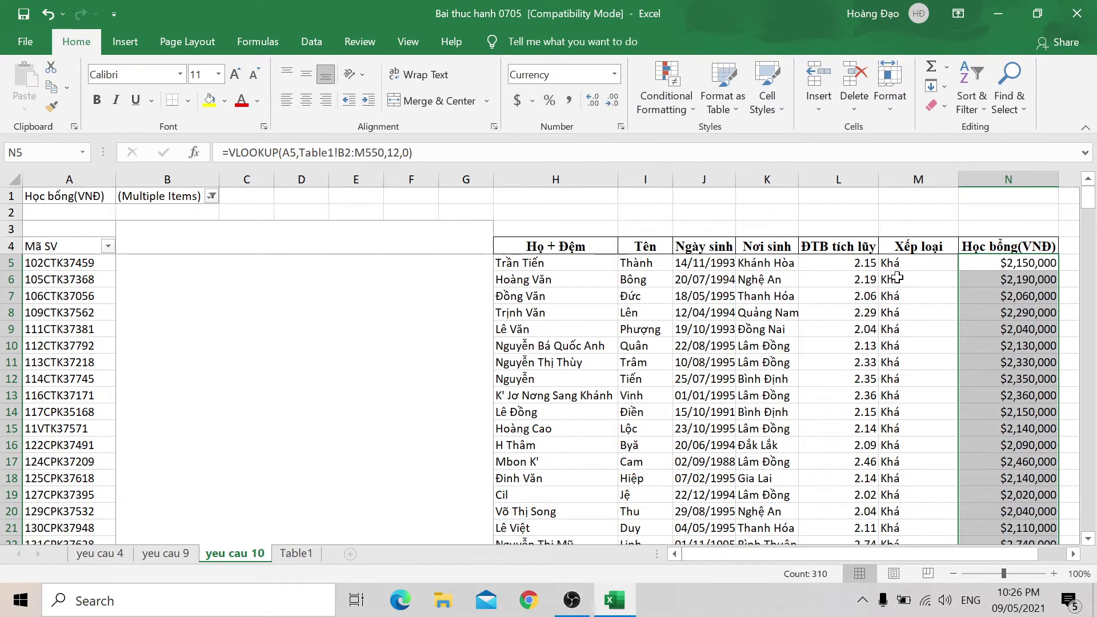
pyautogui.click(1011, 296)
# Step: On Table1, check a scholarship amount and the export requirement in O18, then go back to yeu cau 10
pyautogui.click(296, 553)
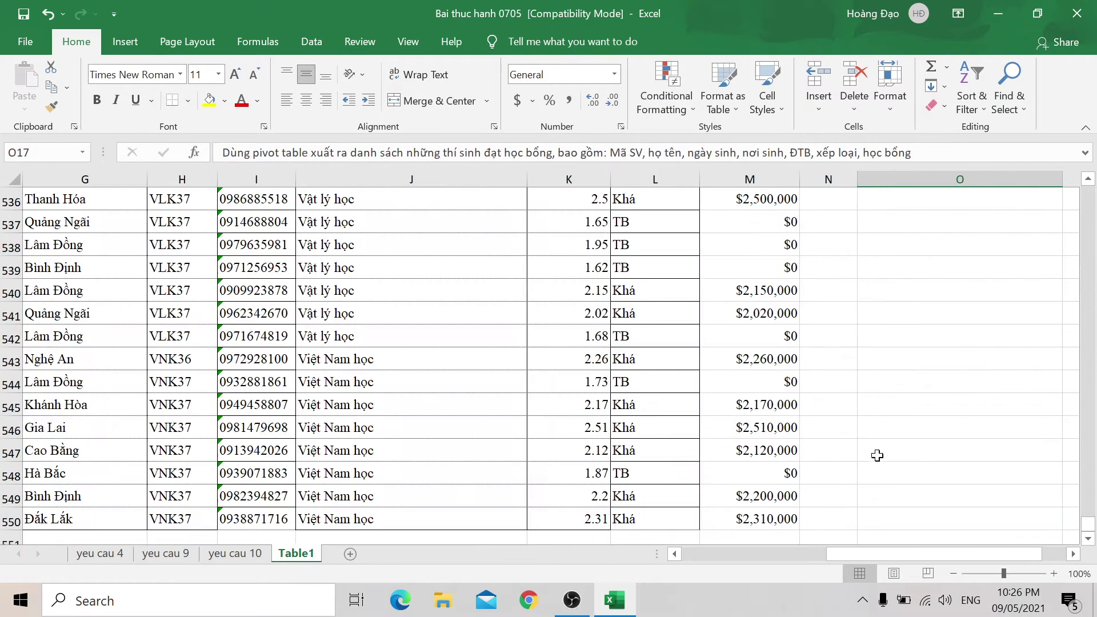
pyautogui.click(747, 399)
pyautogui.hotkey('ctrl', 'Up')
pyautogui.scroll(-4, 900, 377)
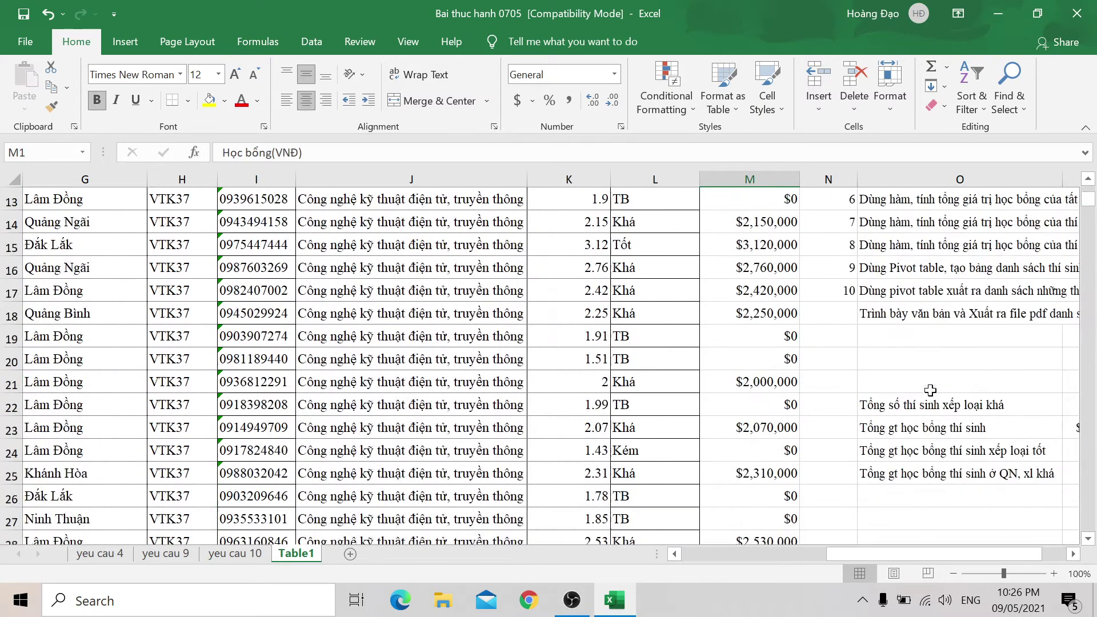
pyautogui.click(901, 318)
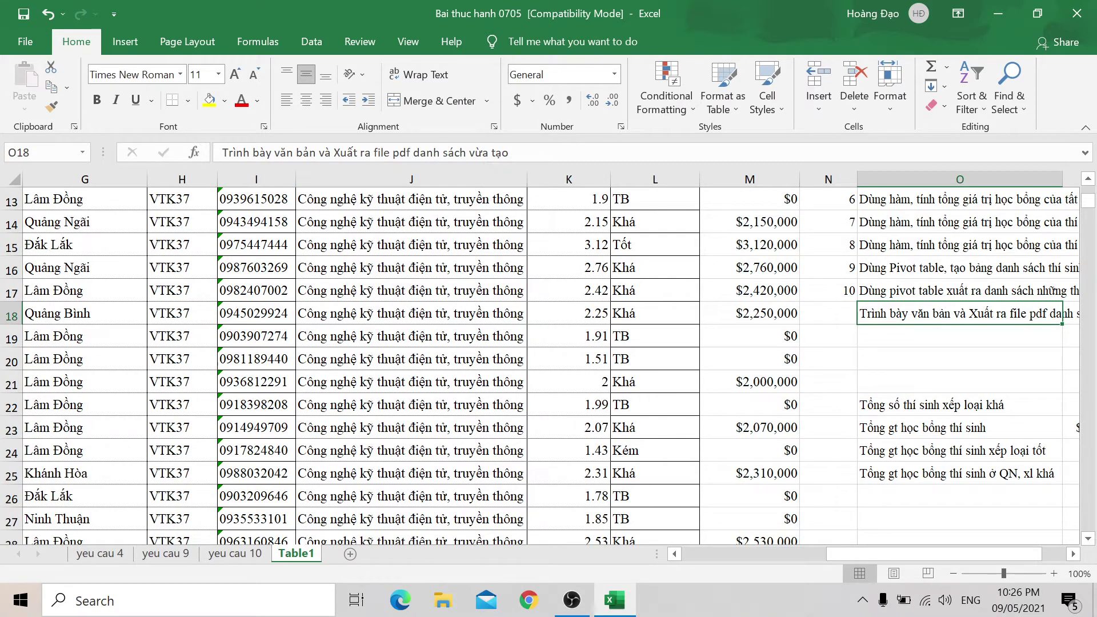
pyautogui.click(231, 555)
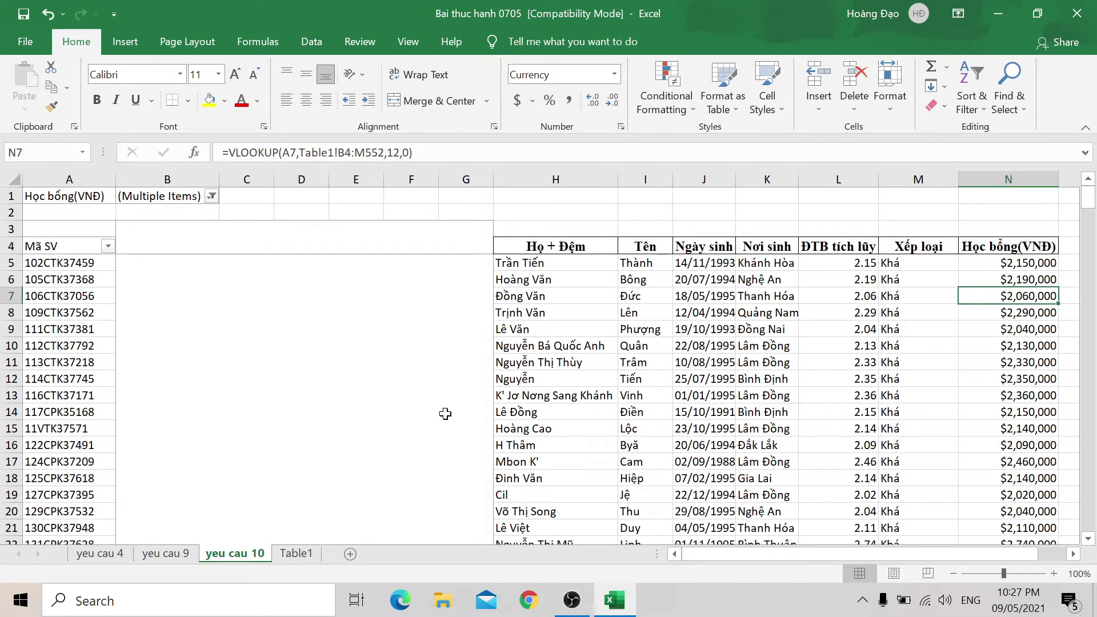
# Step: Check yeu cau 10 in print preview, then switch the sheet to Page Break Preview
pyautogui.click(400, 246)
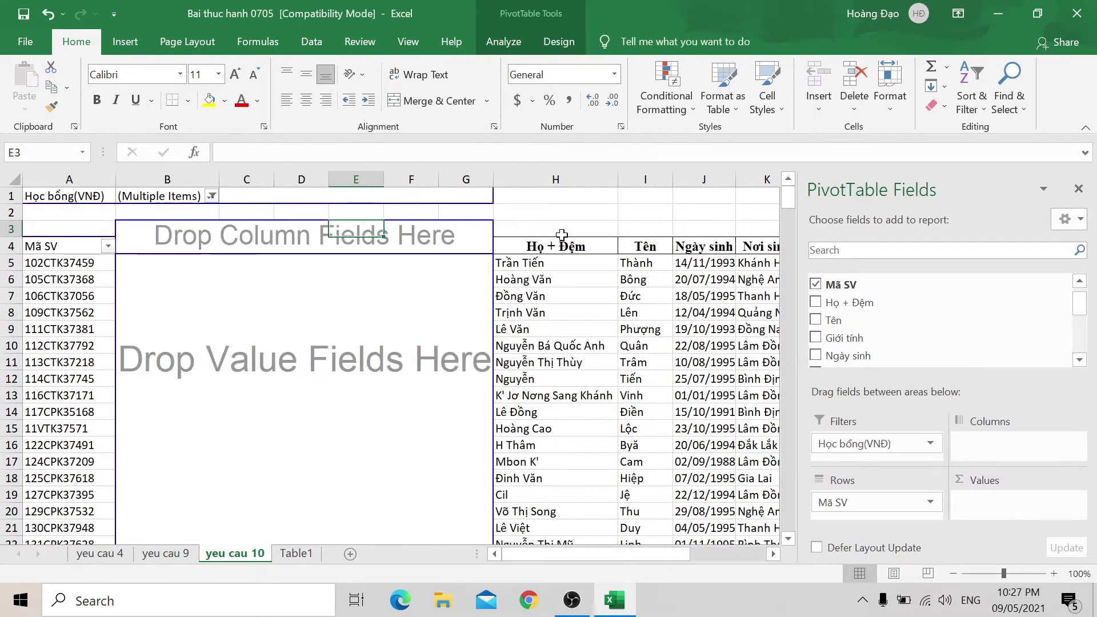
pyautogui.click(563, 247)
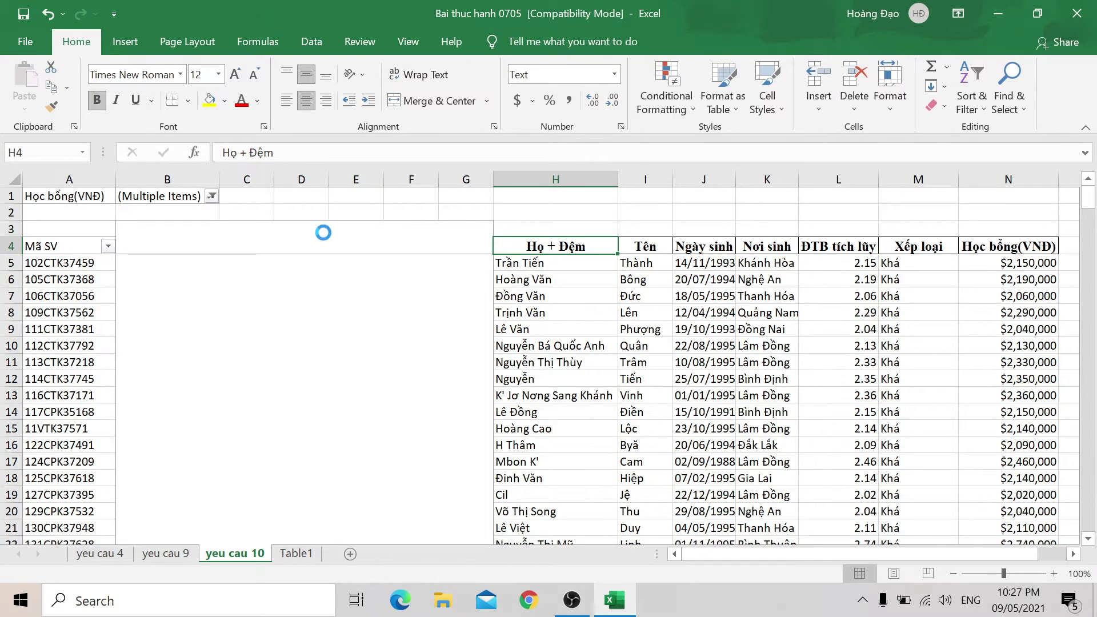
pyautogui.hotkey('ctrl', 'p')
pyautogui.click(21, 46)
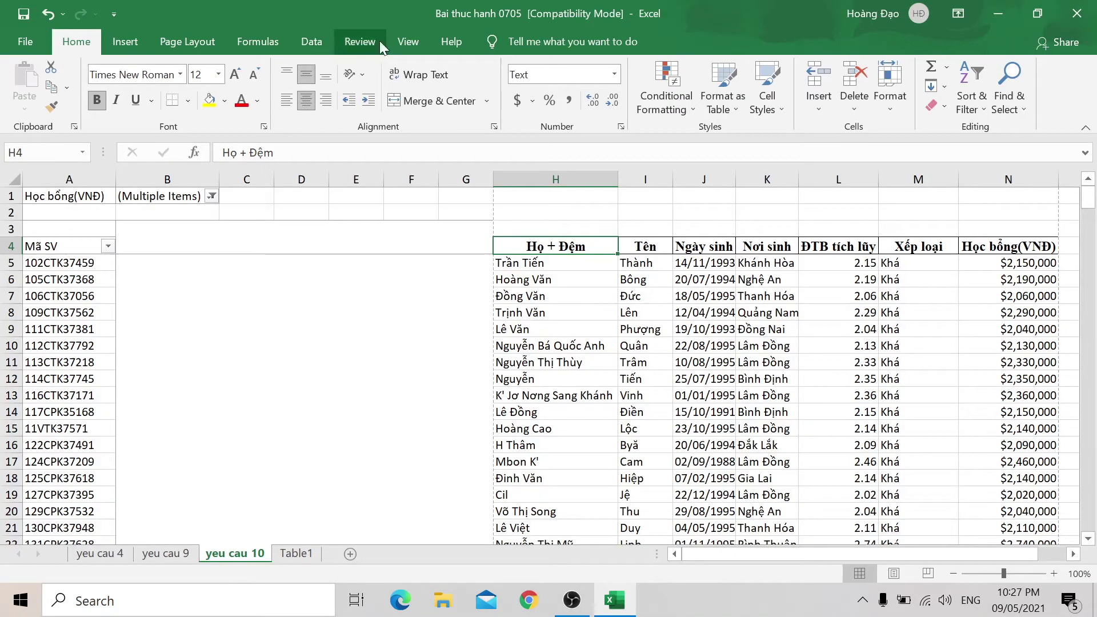
pyautogui.click(416, 38)
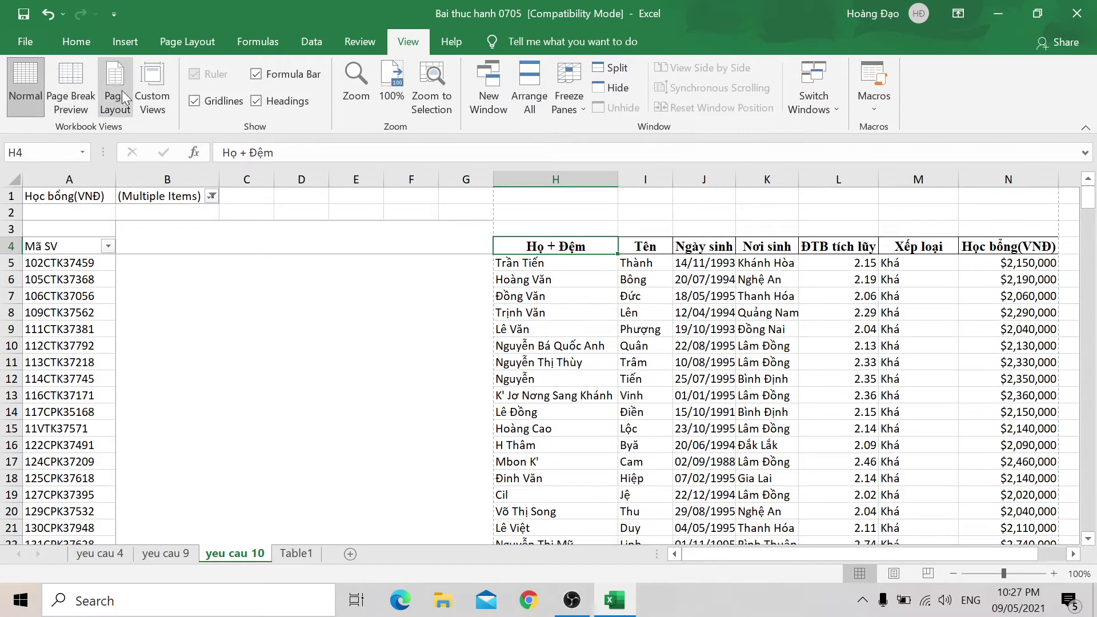
pyautogui.click(91, 90)
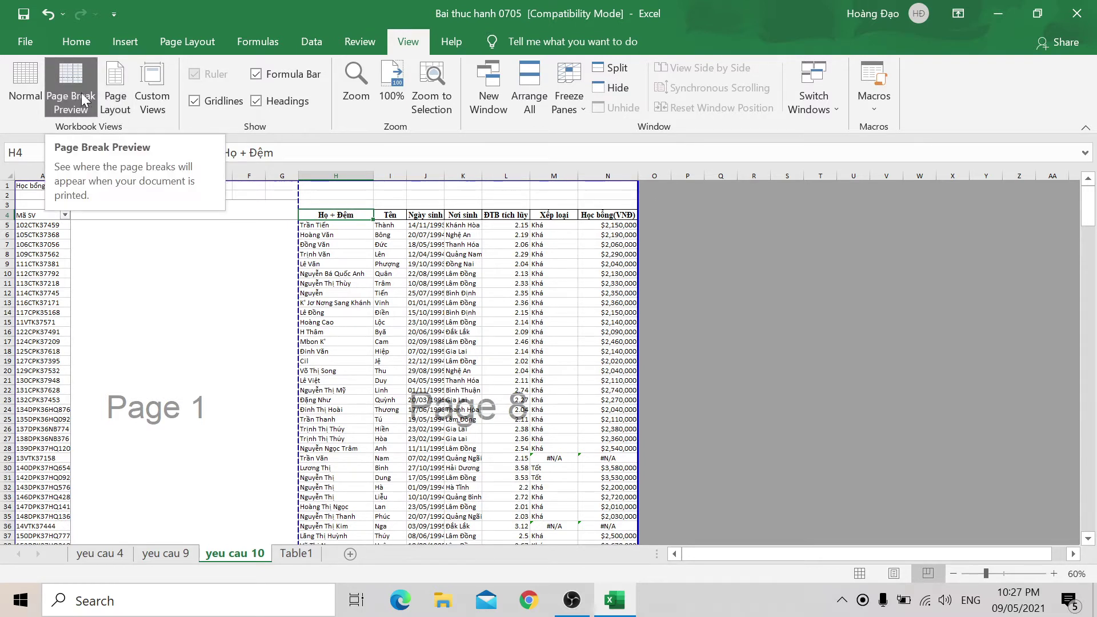
# Step: Switch yeu cau 10 back to Normal view and recheck its print preview
pyautogui.click(25, 86)
pyautogui.hotkey('ctrl', 'p')
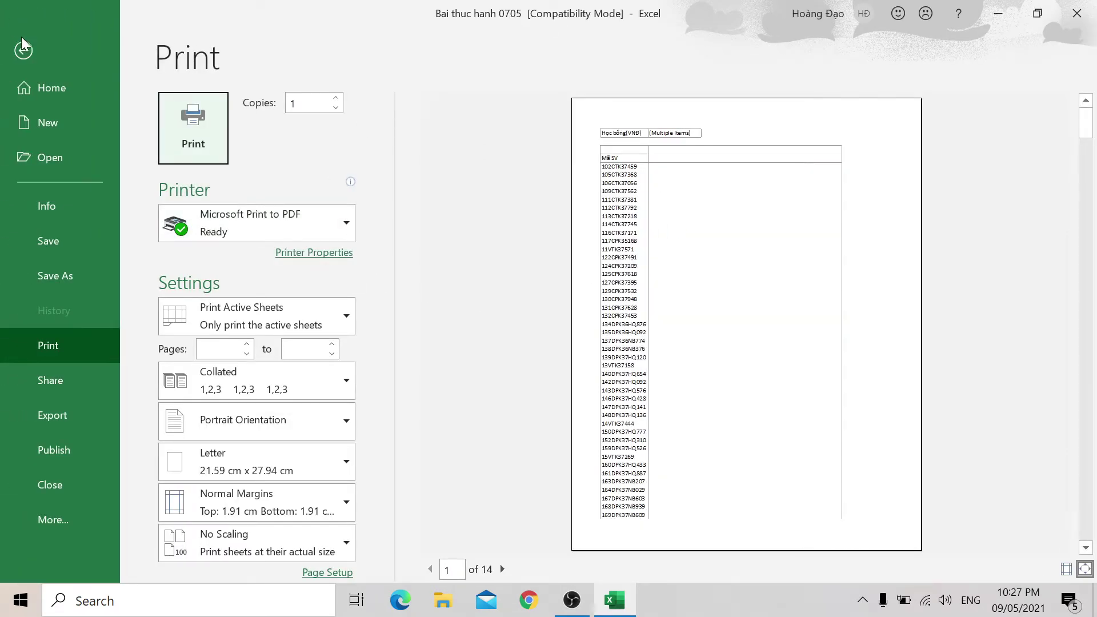
pyautogui.click(25, 52)
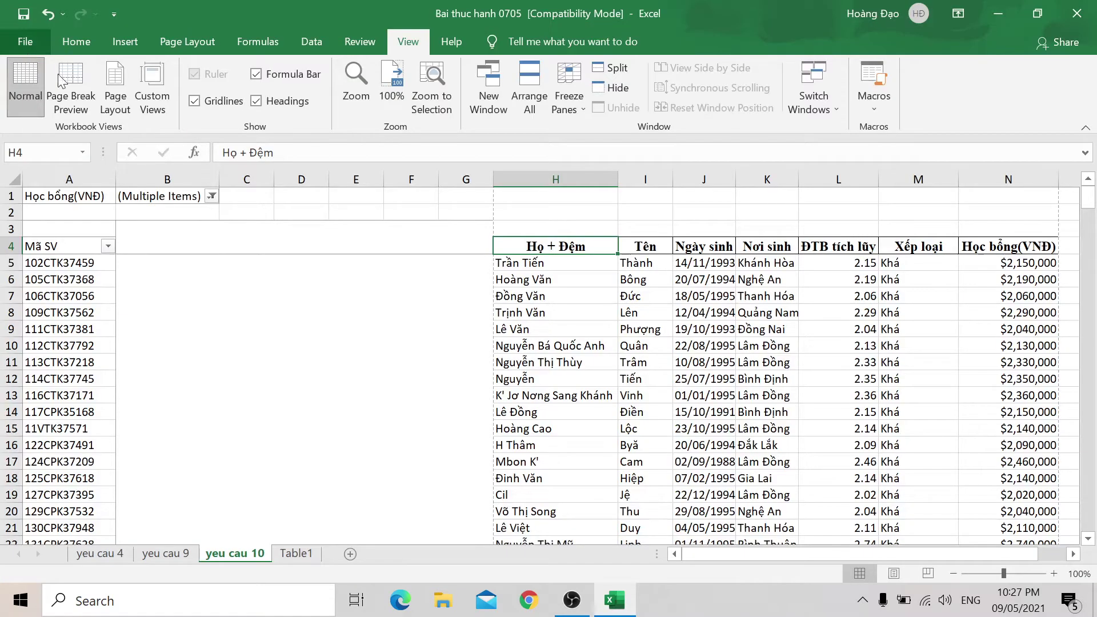
# Step: Copy the pivot table's Mã SV column down to Grand Total
pyautogui.click(68, 246)
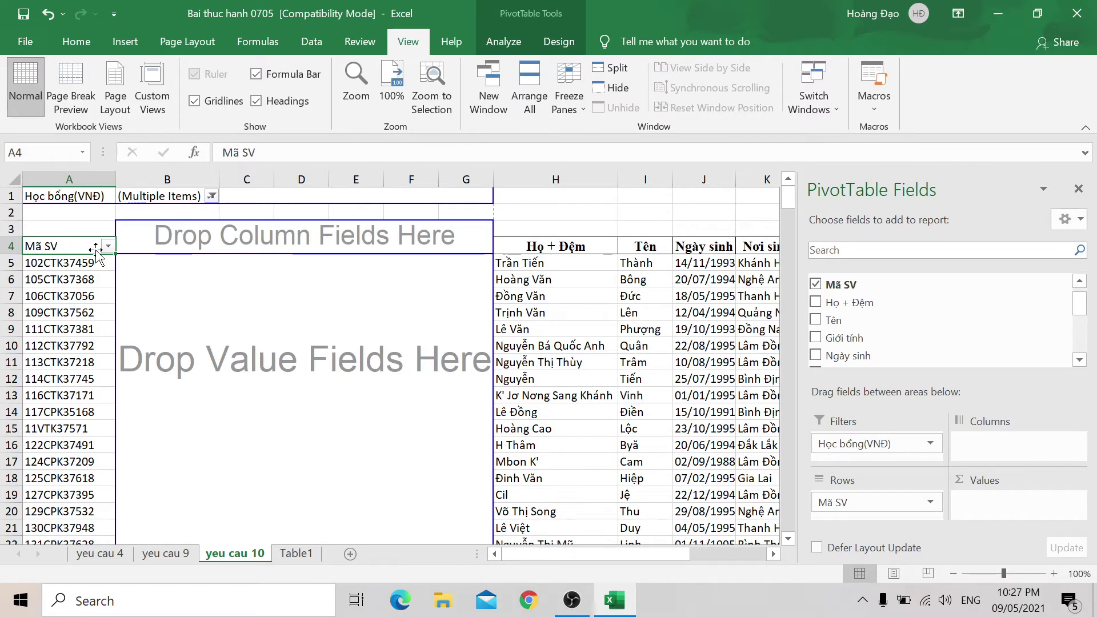
pyautogui.hotkey('ctrl', 'shift', 'Down')
pyautogui.hotkey('ctrl', 'c')
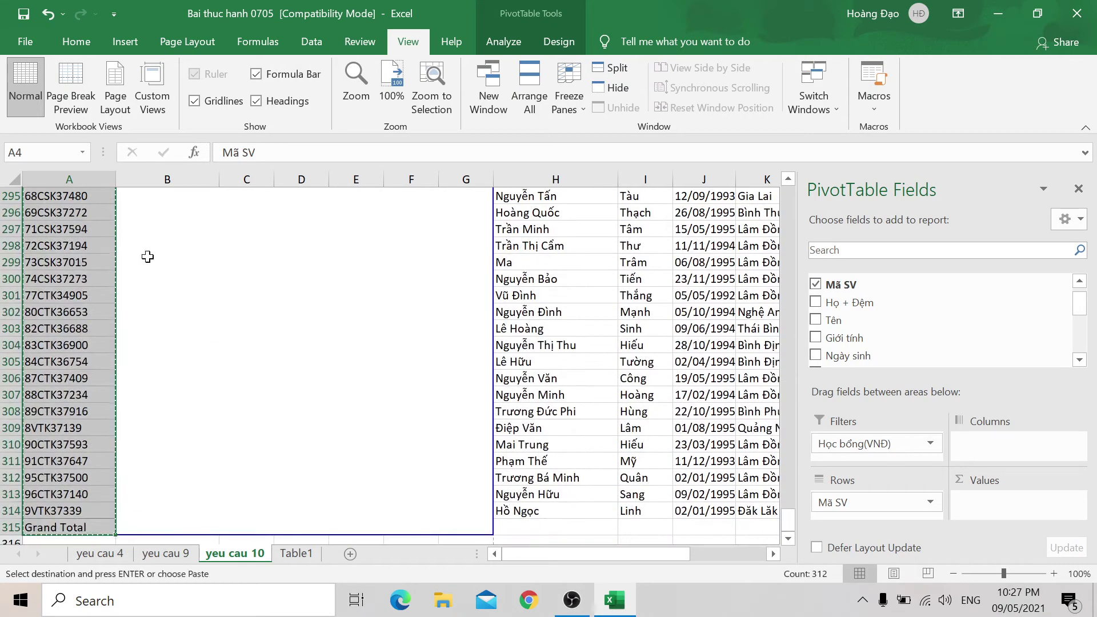
pyautogui.scroll(13, 442, 339)
pyautogui.scroll(5, 457, 337)
pyautogui.scroll(5, 503, 314)
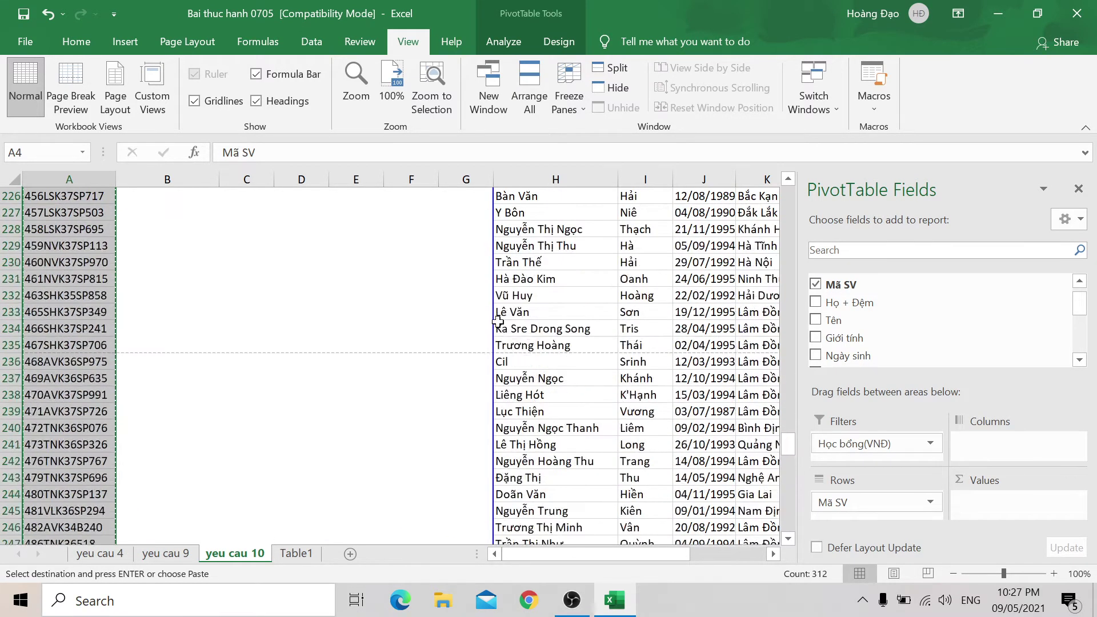
# Step: Select and copy the whole scholarship list from its header row to the last student
pyautogui.click(538, 328)
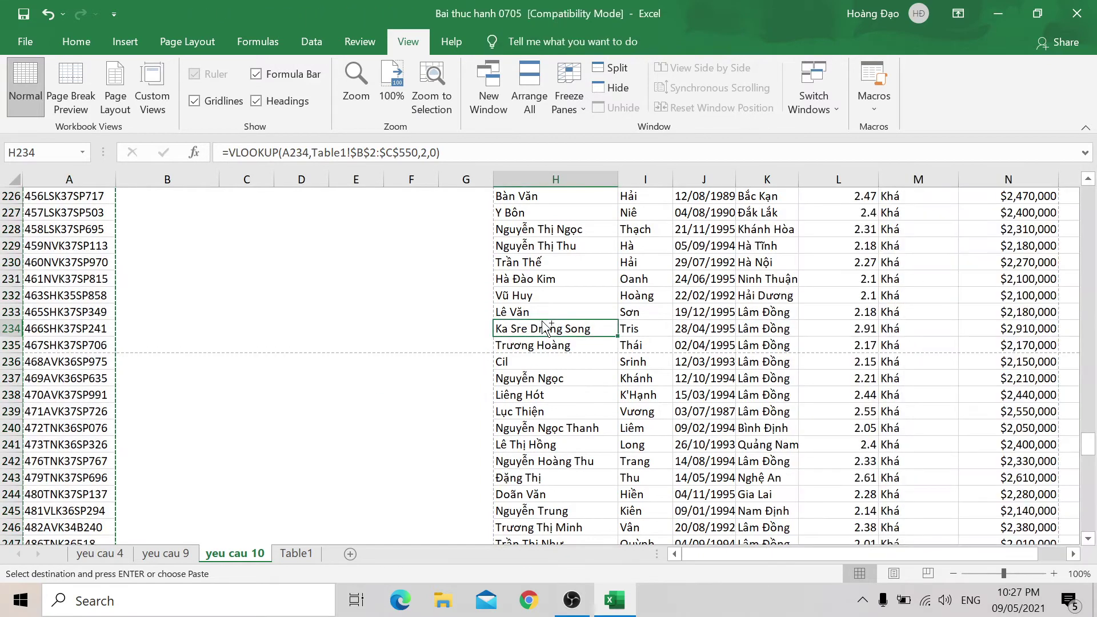
pyautogui.hotkey('ctrl', 'Up')
pyautogui.hotkey('ctrl', 'shift', 'Right')
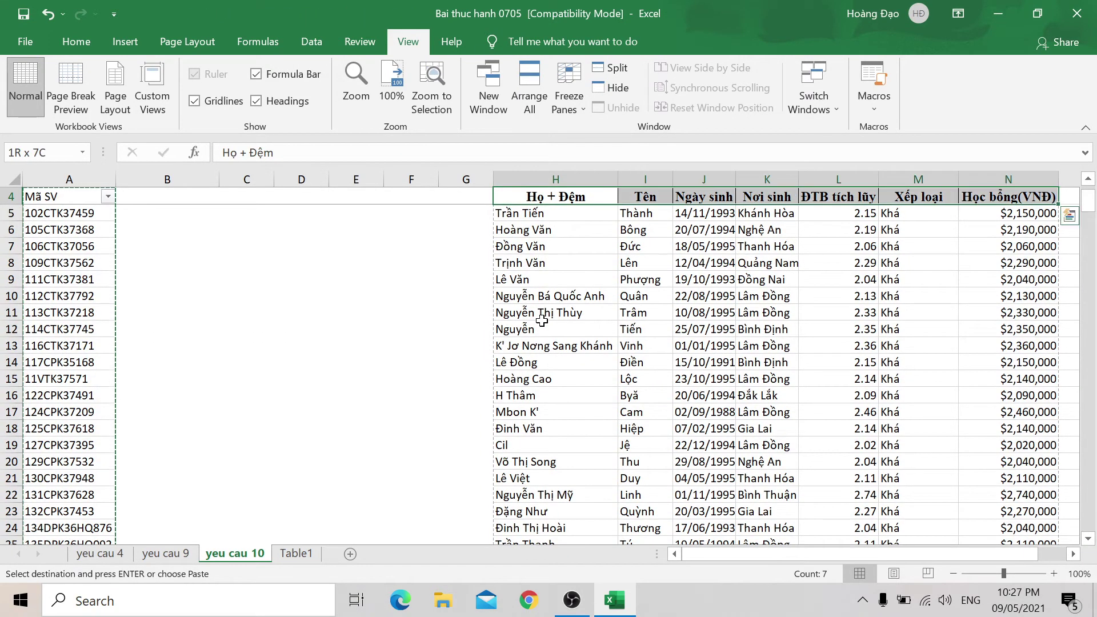
pyautogui.hotkey('ctrl', 'shift', 'Down')
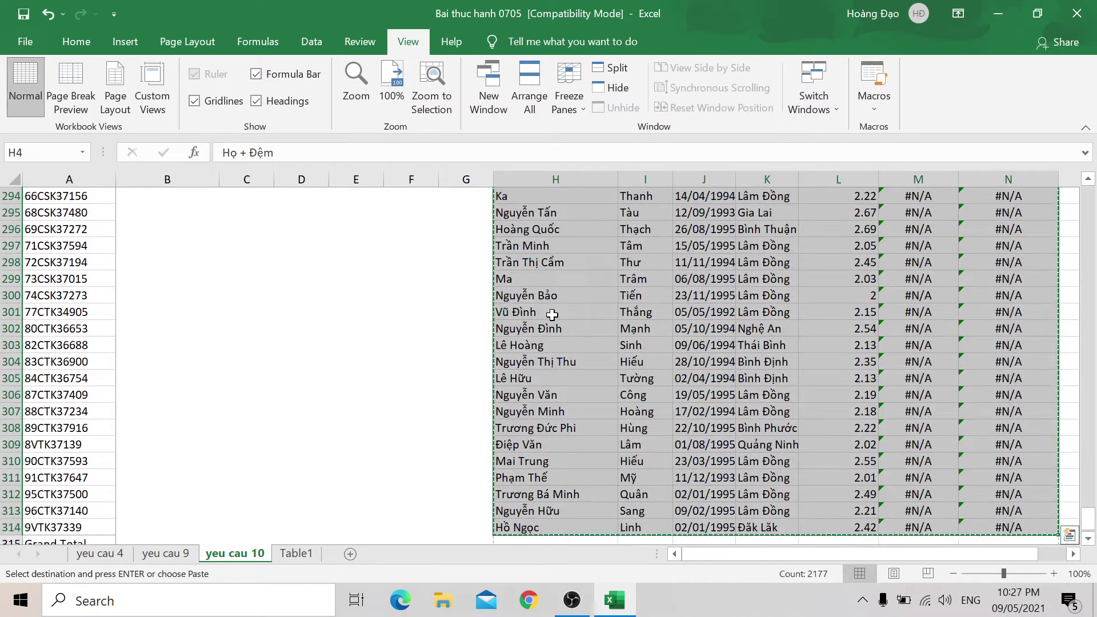
pyautogui.rightClick(556, 311)
pyautogui.click(619, 269)
pyautogui.hotkey('ctrl', 'BackSpace')
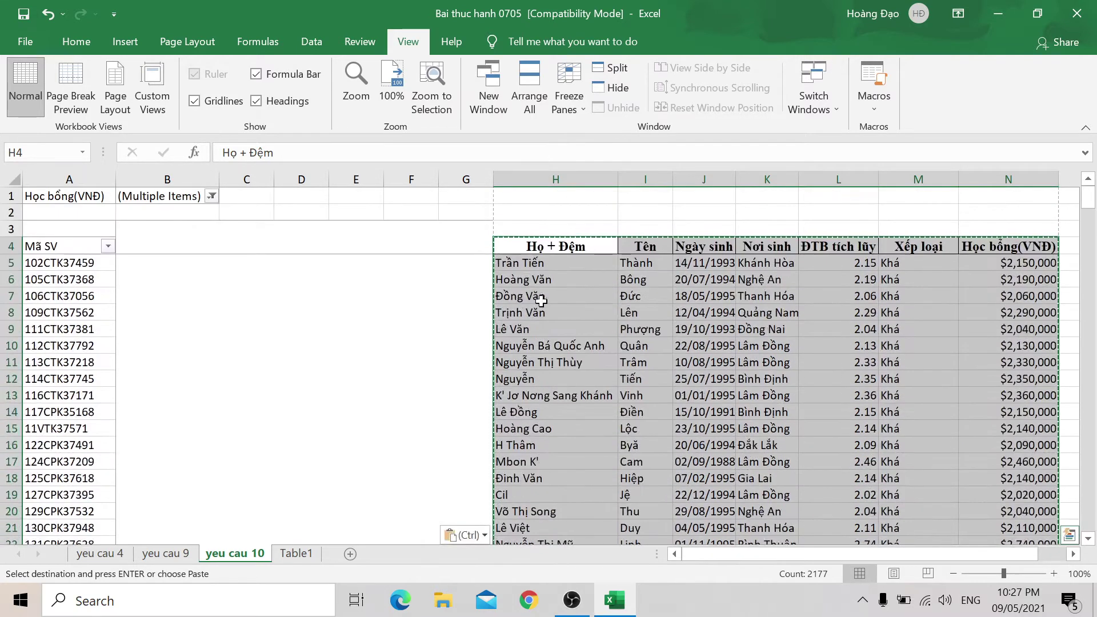
# Step: Insert a blank column H before the list and paste the Mã SV IDs into it
pyautogui.click(540, 245)
pyautogui.rightClick(557, 180)
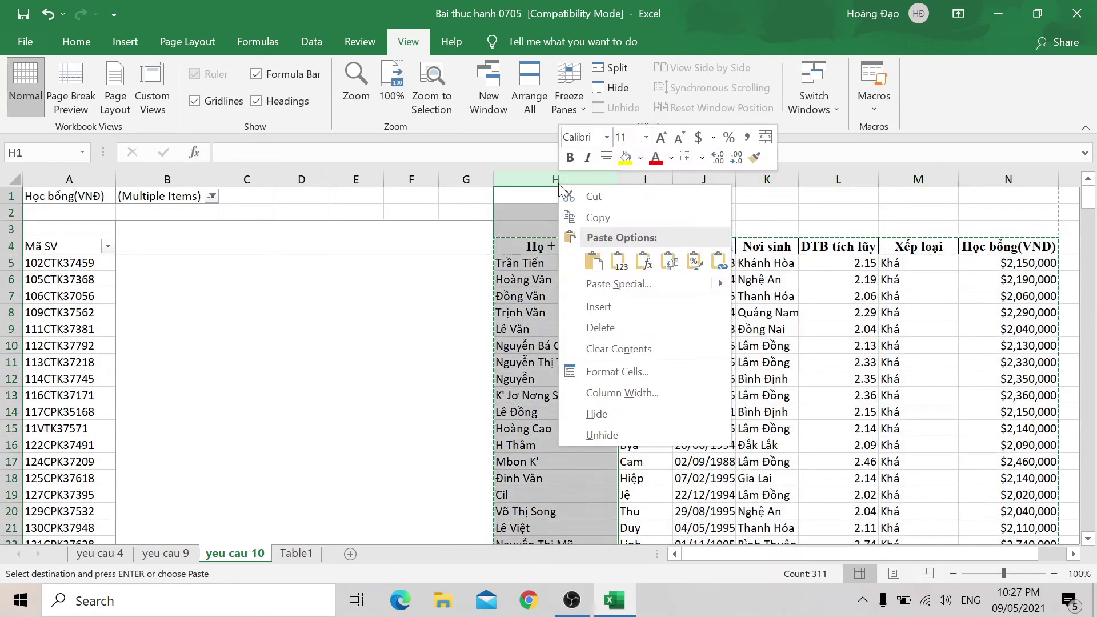
pyautogui.click(595, 317)
pyautogui.click(541, 246)
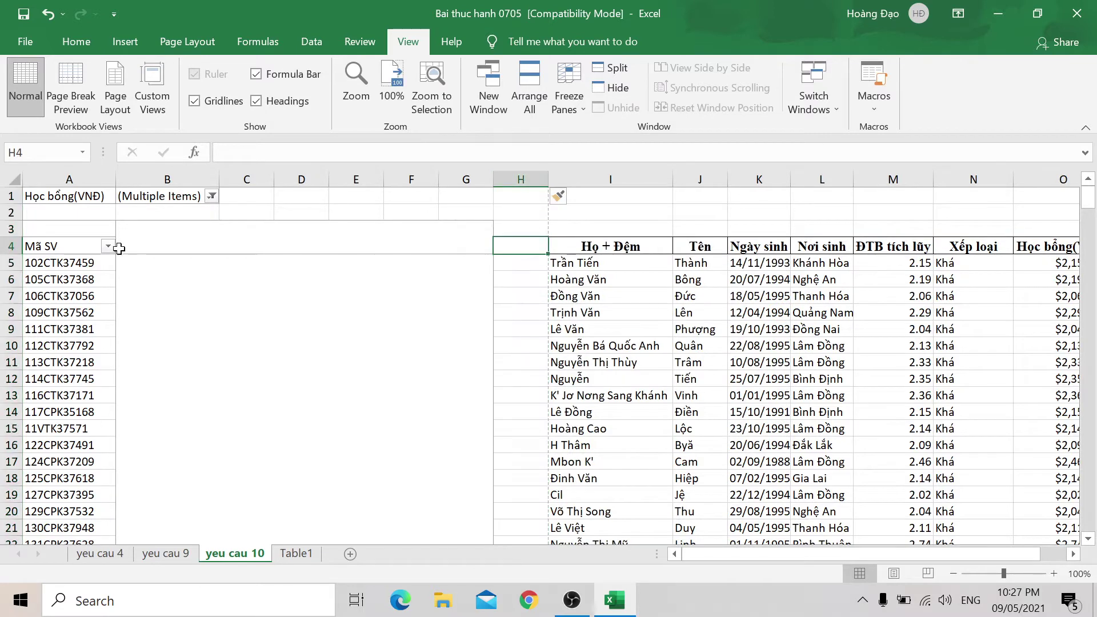
pyautogui.click(53, 246)
pyautogui.hotkey('ctrl', 'shift', 'Down')
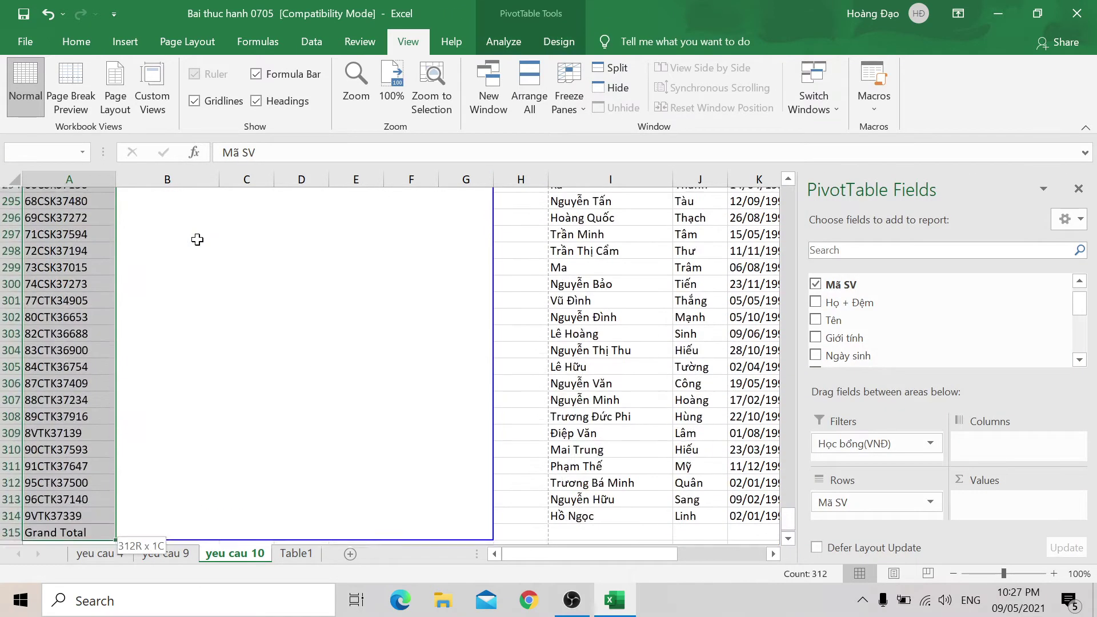
pyautogui.hotkey('ctrl', 'c')
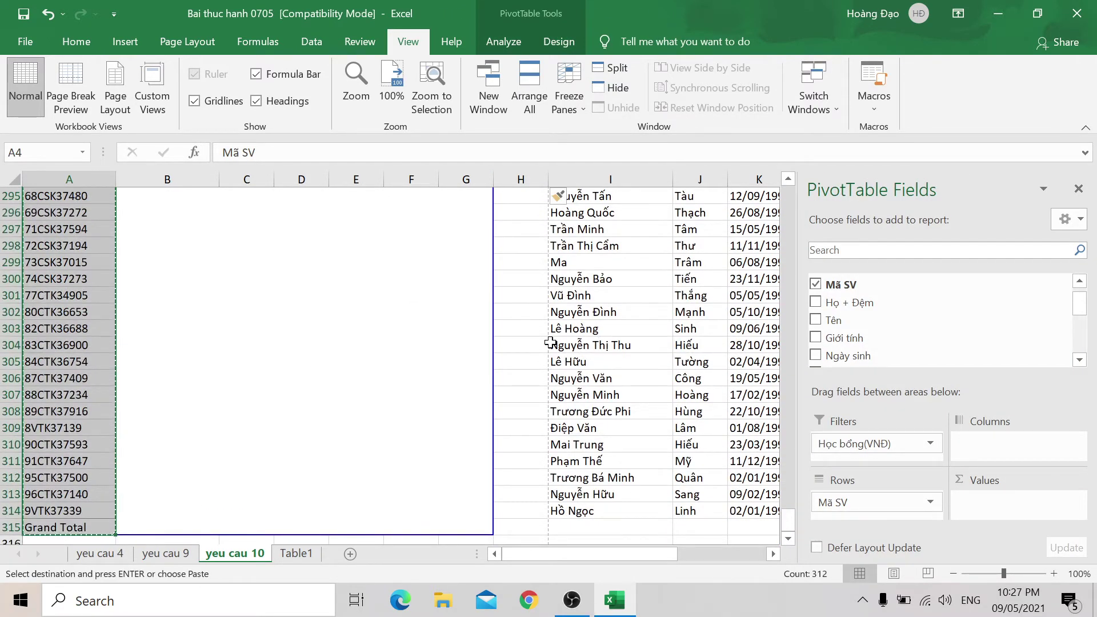
pyautogui.hotkey('ctrl', 'Home')
pyautogui.moveTo(514, 262); pyautogui.dragTo(520, 246)
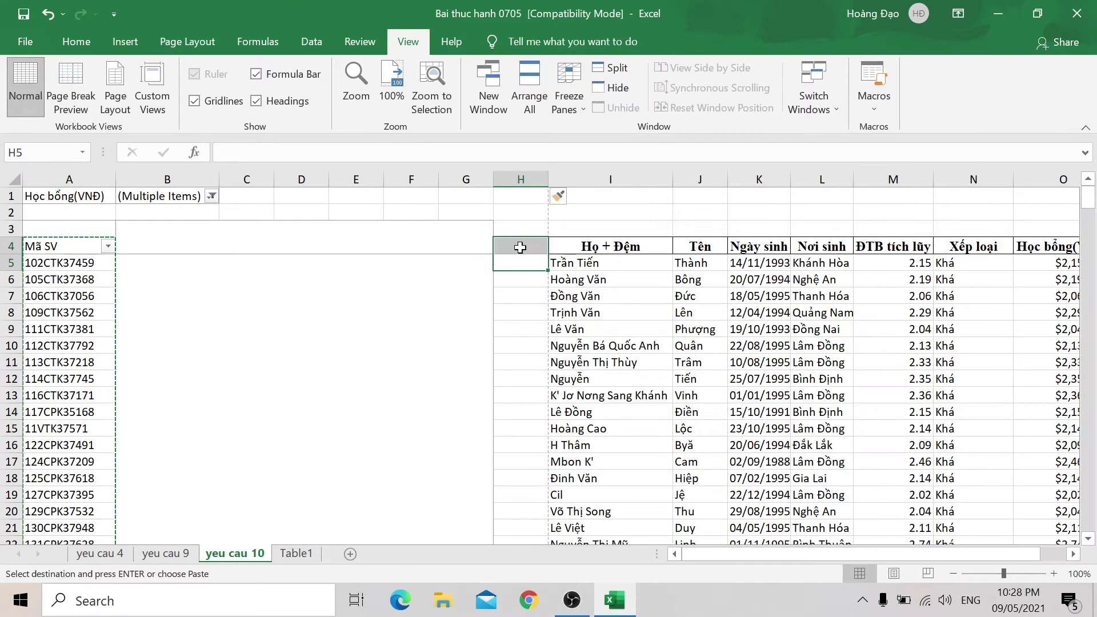
pyautogui.click(520, 247)
pyautogui.rightClick(520, 247)
pyautogui.click(559, 250)
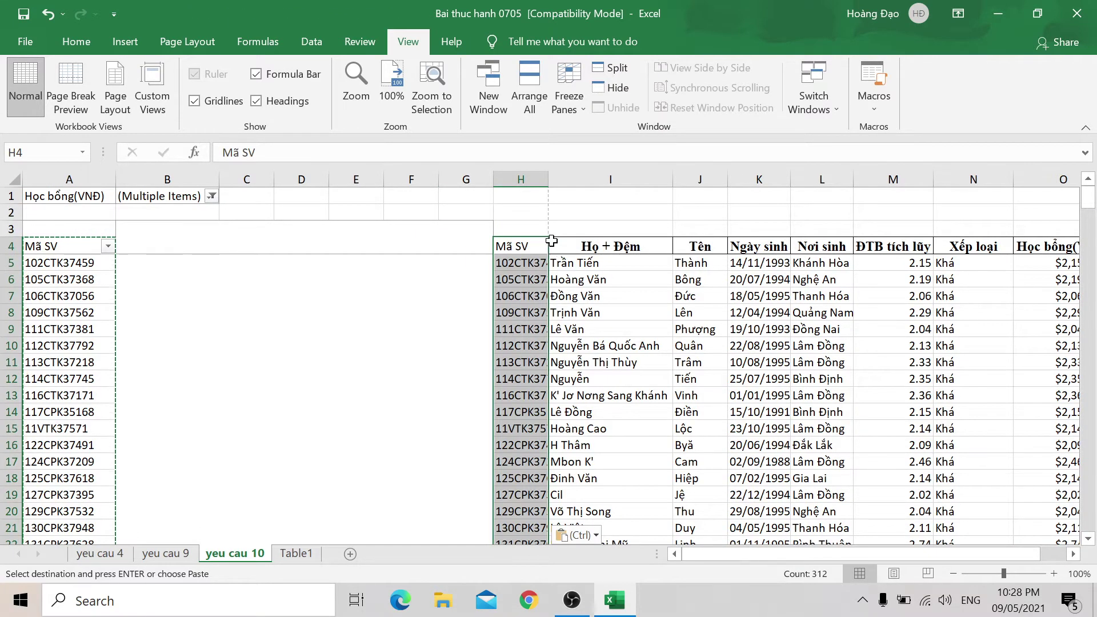
# Step: Undo the pasted IDs and the inserted column, then reselect the list from H4:N4 down
pyautogui.hotkey('ctrl', 'z')
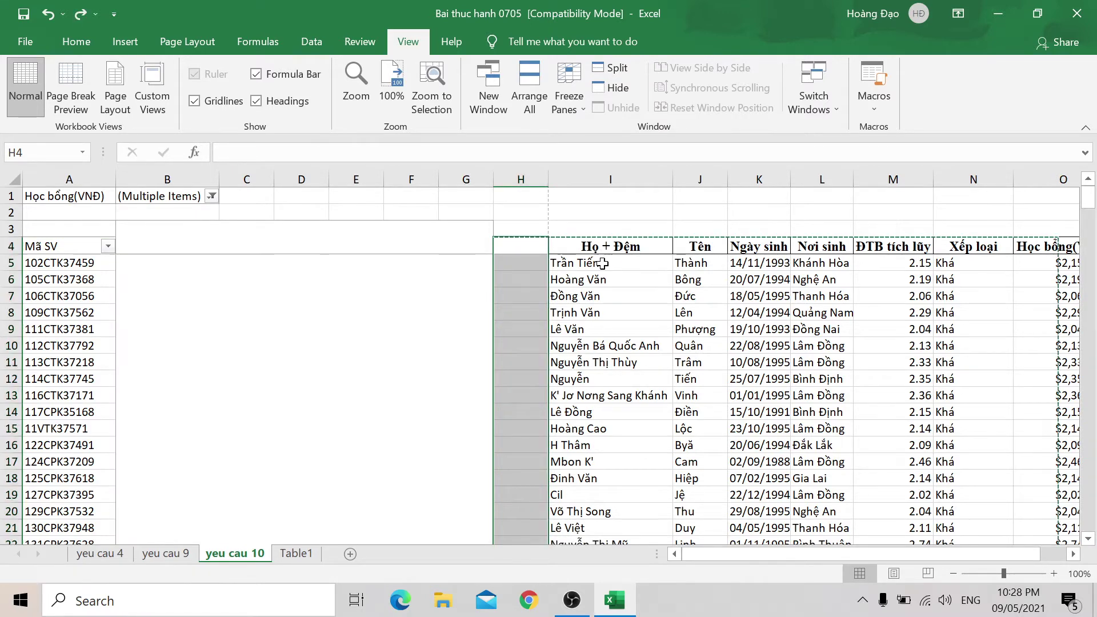
pyautogui.hotkey('ctrl', 'z')
pyautogui.moveTo(535, 247); pyautogui.dragTo(1012, 247)
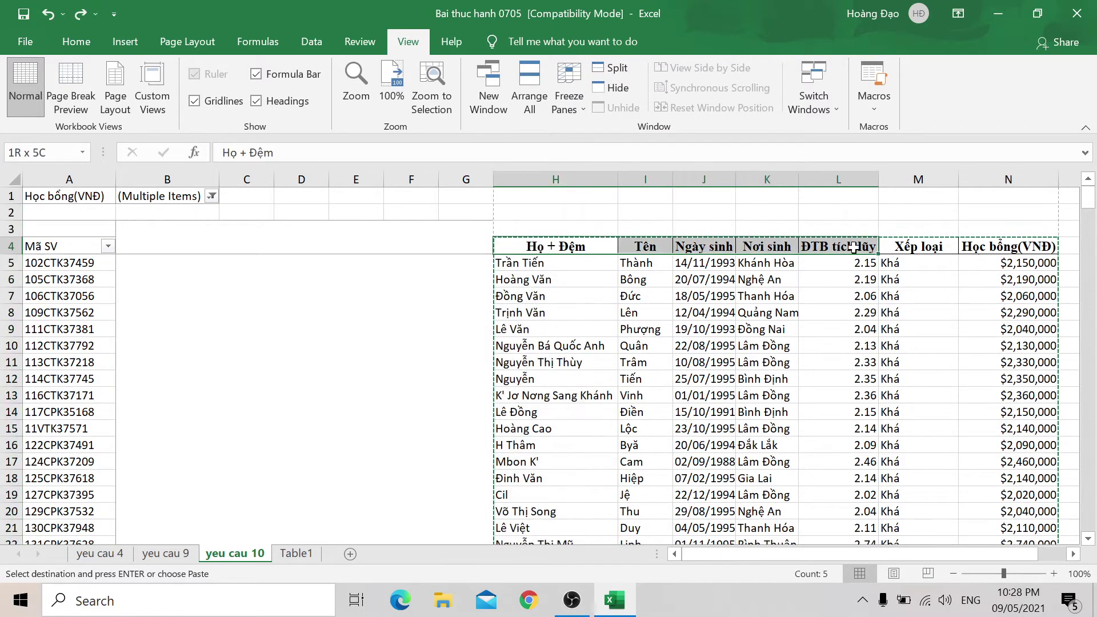
pyautogui.hotkey('ctrl', 'shift', 'Down')
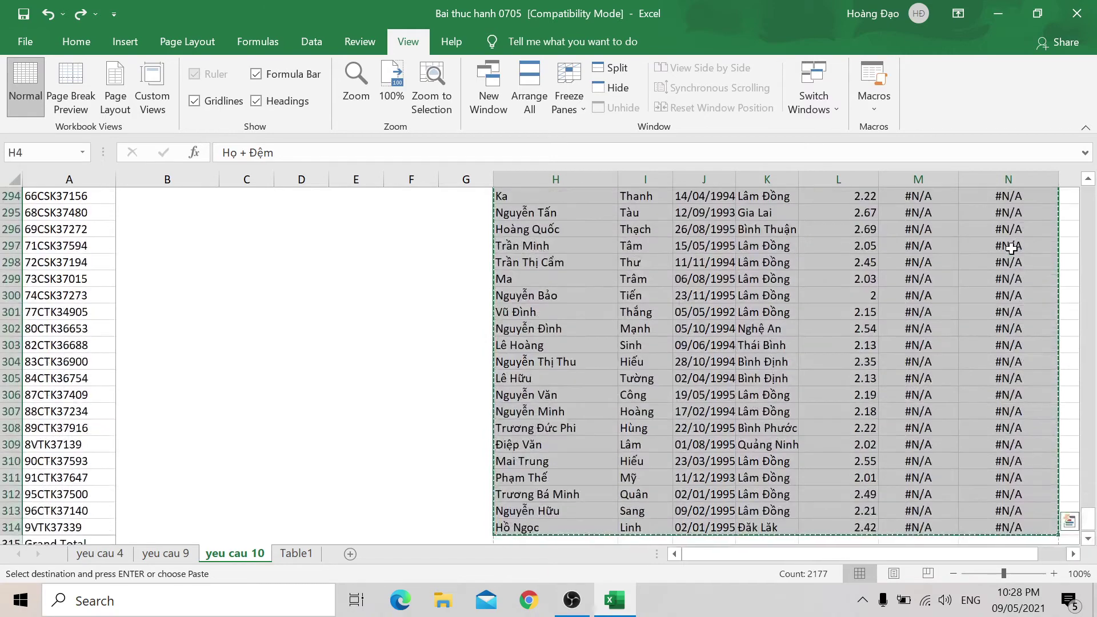
pyautogui.scroll(5, 258, 410)
# Step: Try pasting the copied list at B4, then dismiss the PivotTable warning and clear the selection
pyautogui.click(68, 262)
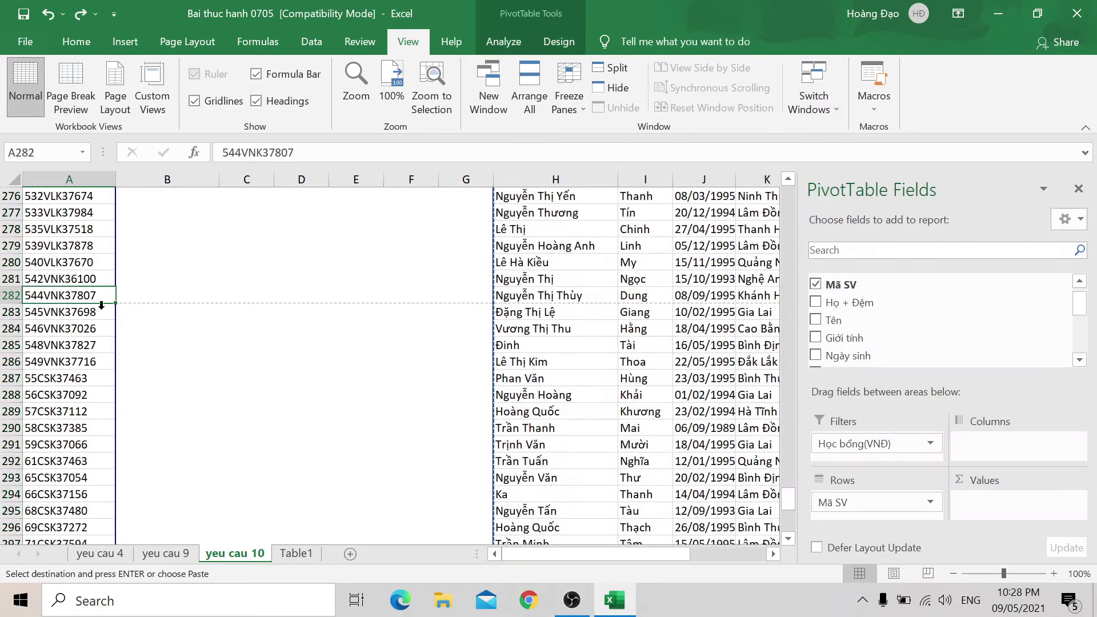
pyautogui.scroll(9, 159, 341)
pyautogui.scroll(7, 219, 417)
pyautogui.scroll(4, 367, 457)
pyautogui.scroll(7, 355, 447)
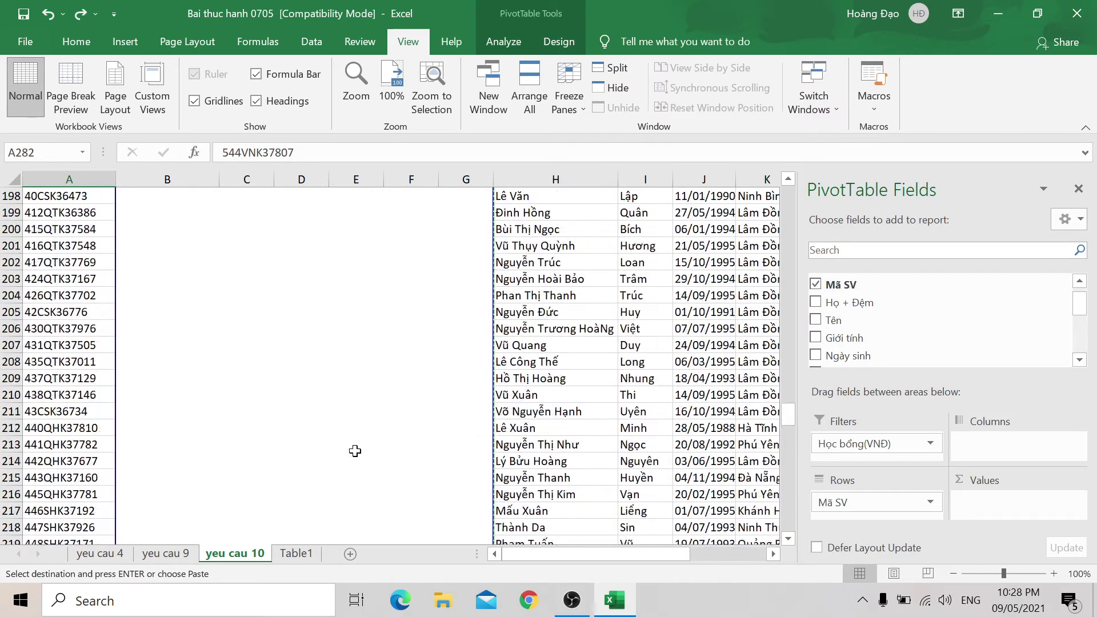
pyautogui.scroll(10, 298, 453)
pyautogui.scroll(1, 109, 371)
pyautogui.hotkey('ctrl', 'Up')
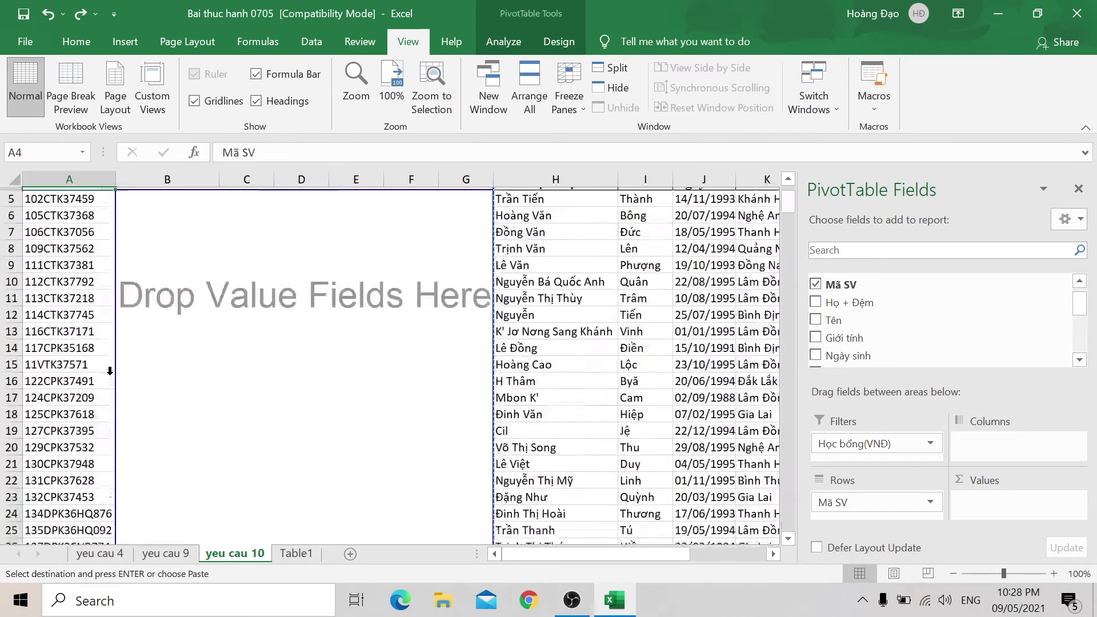
pyautogui.scroll(1, 307, 313)
pyautogui.click(138, 250)
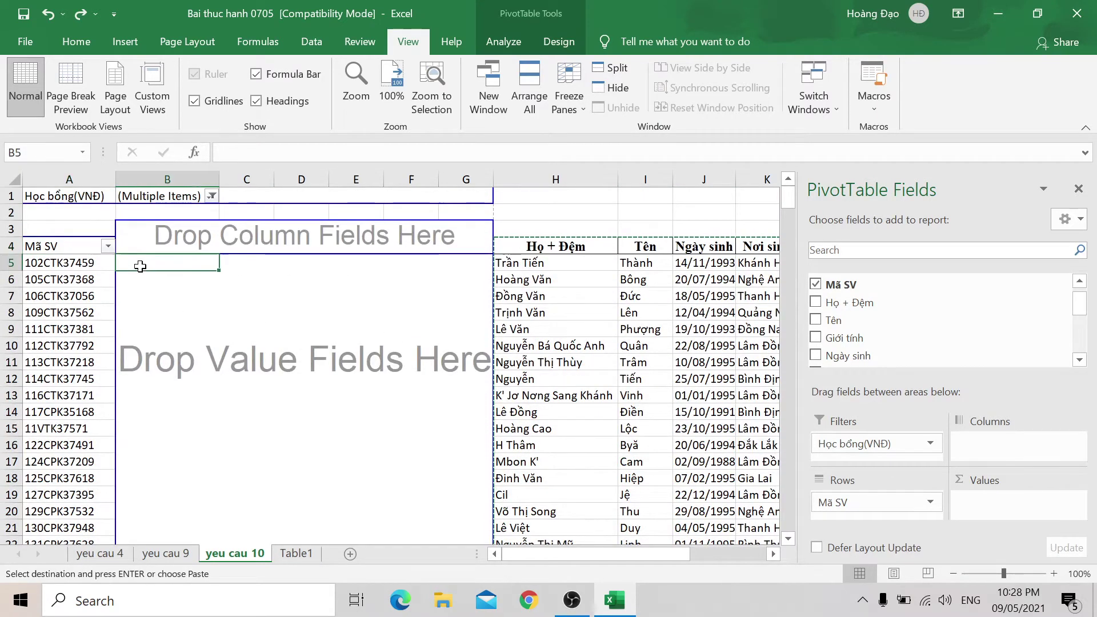
pyautogui.hotkey('ctrl', 'v')
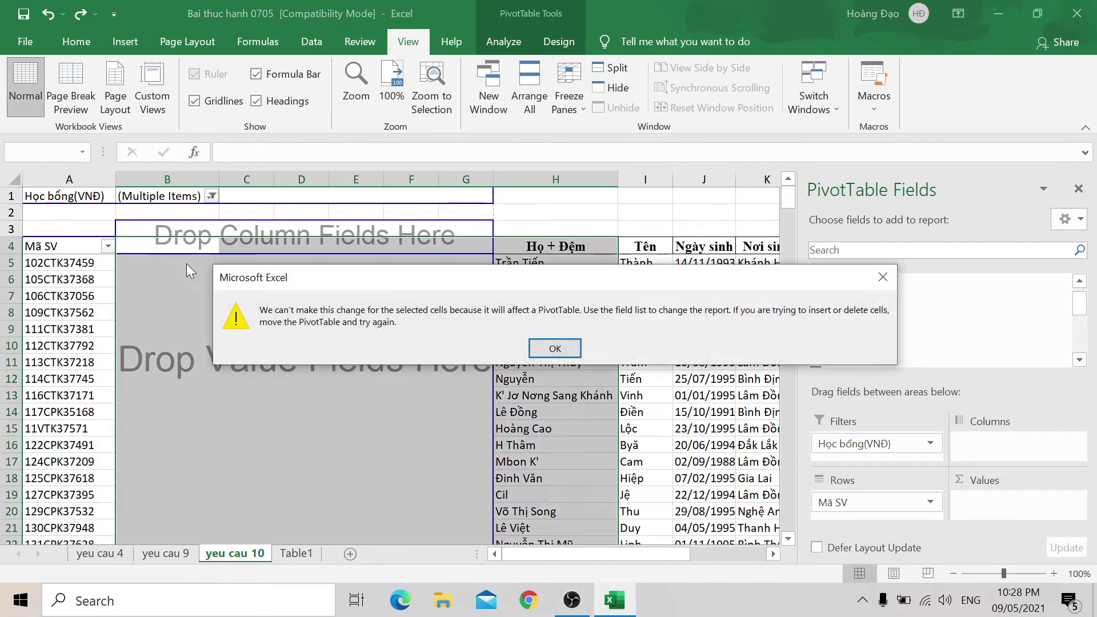
pyautogui.click(527, 354)
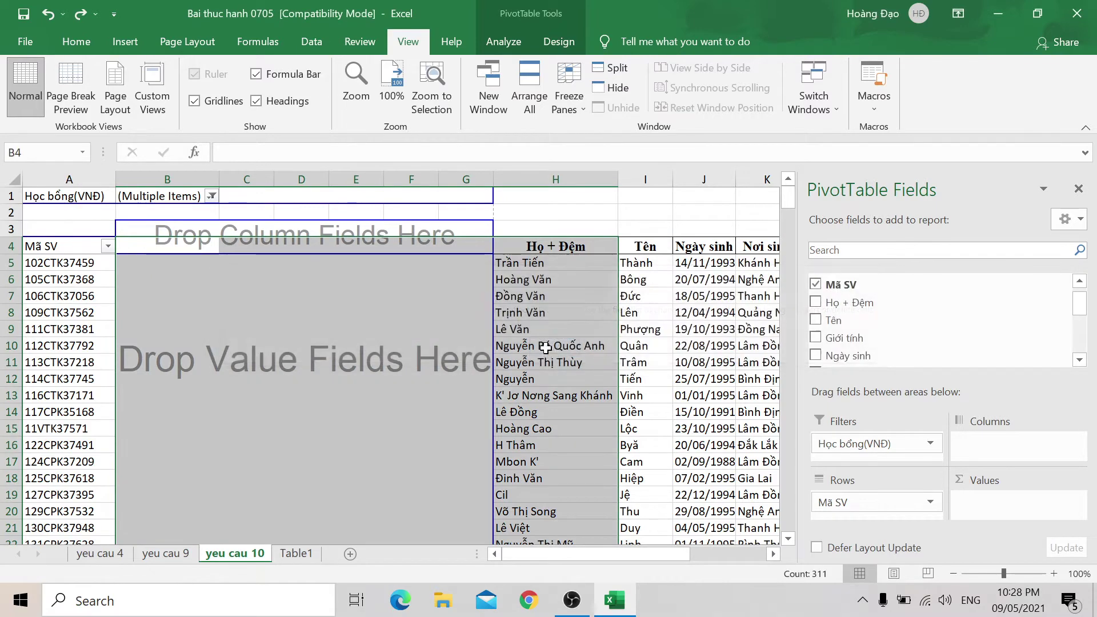
pyautogui.click(314, 302)
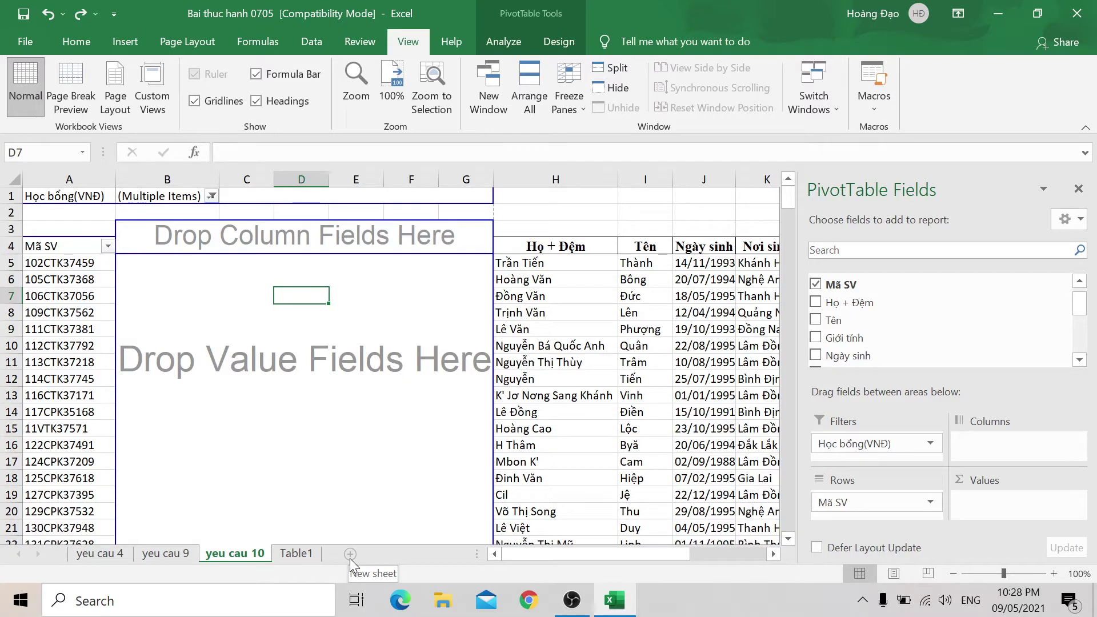
pyautogui.click(597, 280)
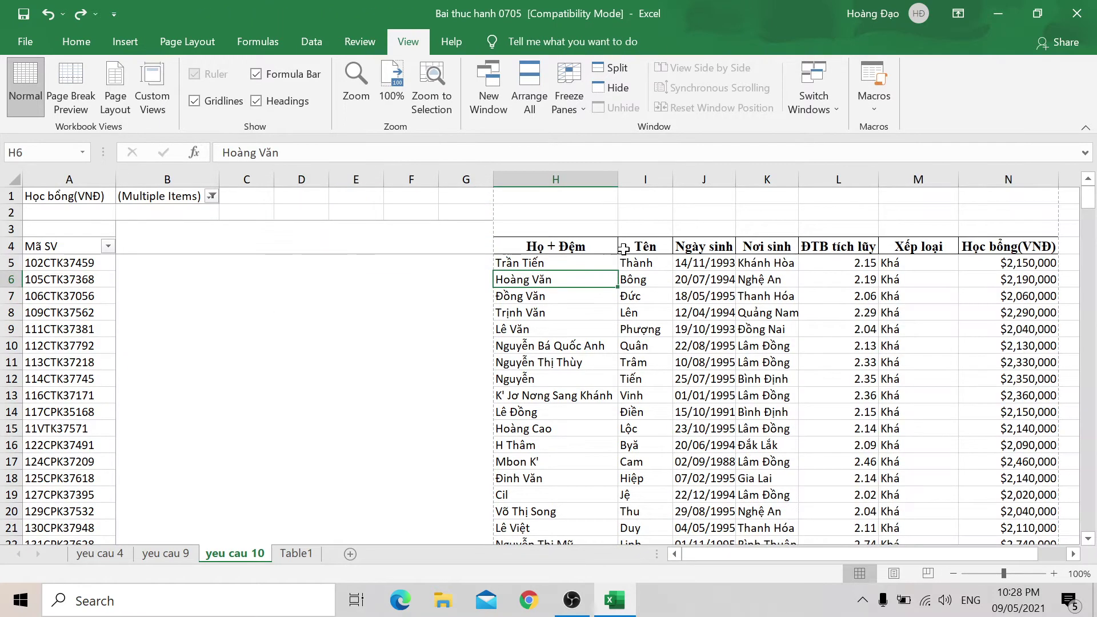
# Step: Add a new blank sheet beside yeu cau 10 and cancel the pending copy
pyautogui.click(597, 247)
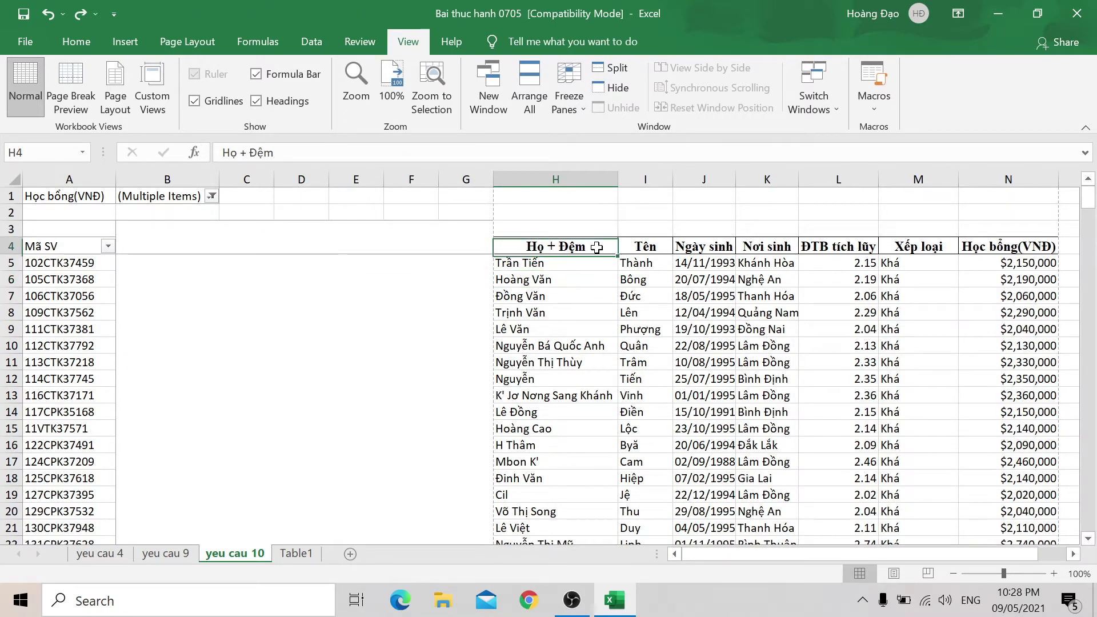
pyautogui.click(350, 554)
pyautogui.doubleClick(351, 557)
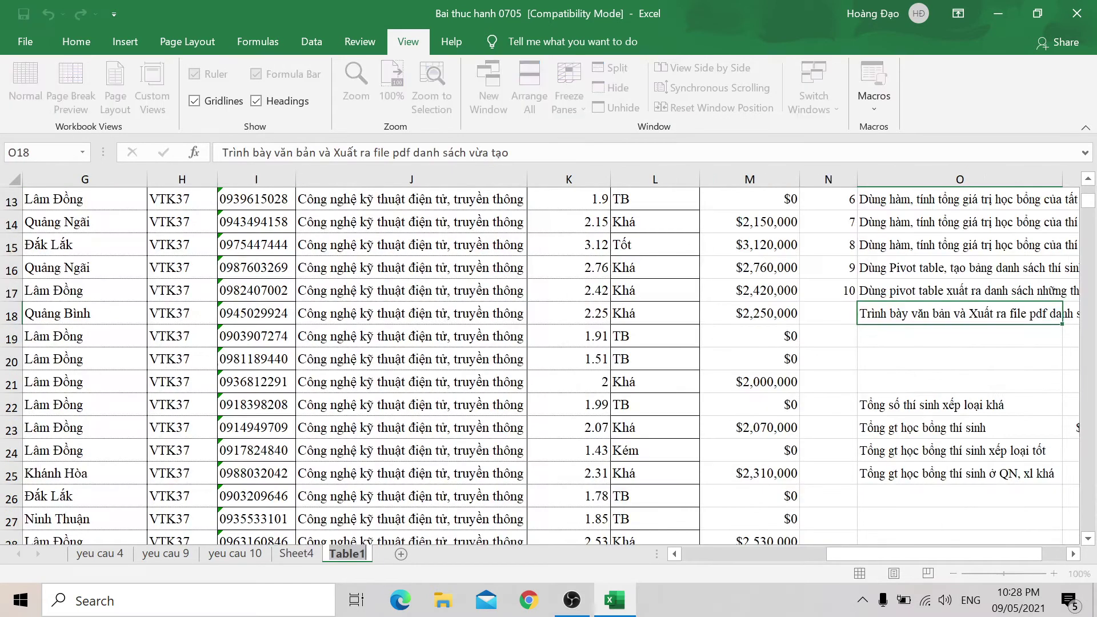
pyautogui.write('PDF')
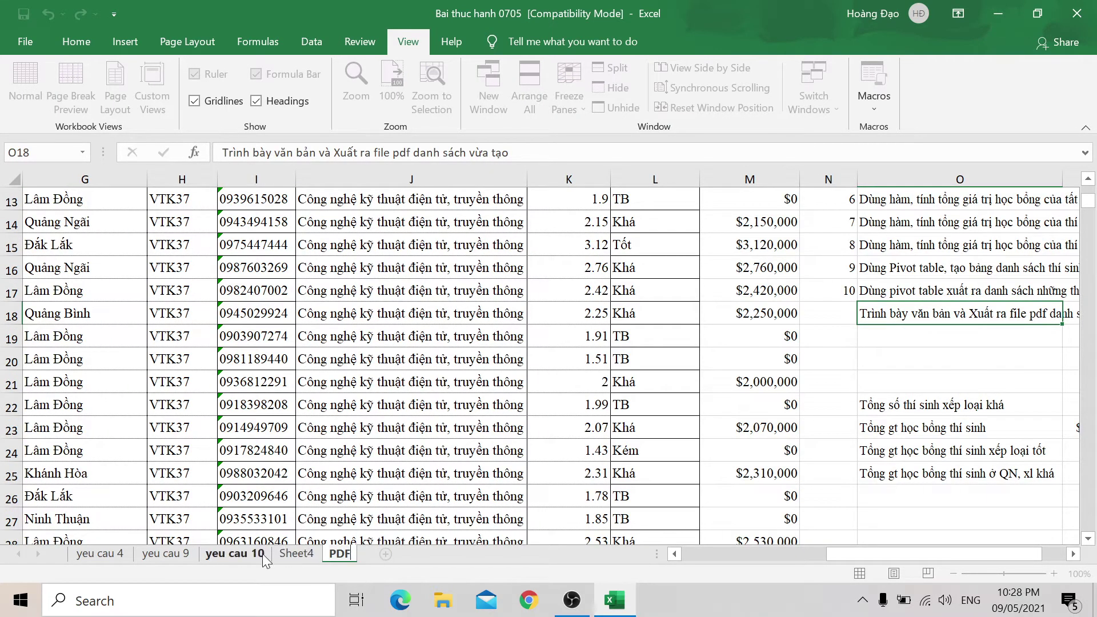
pyautogui.click(278, 555)
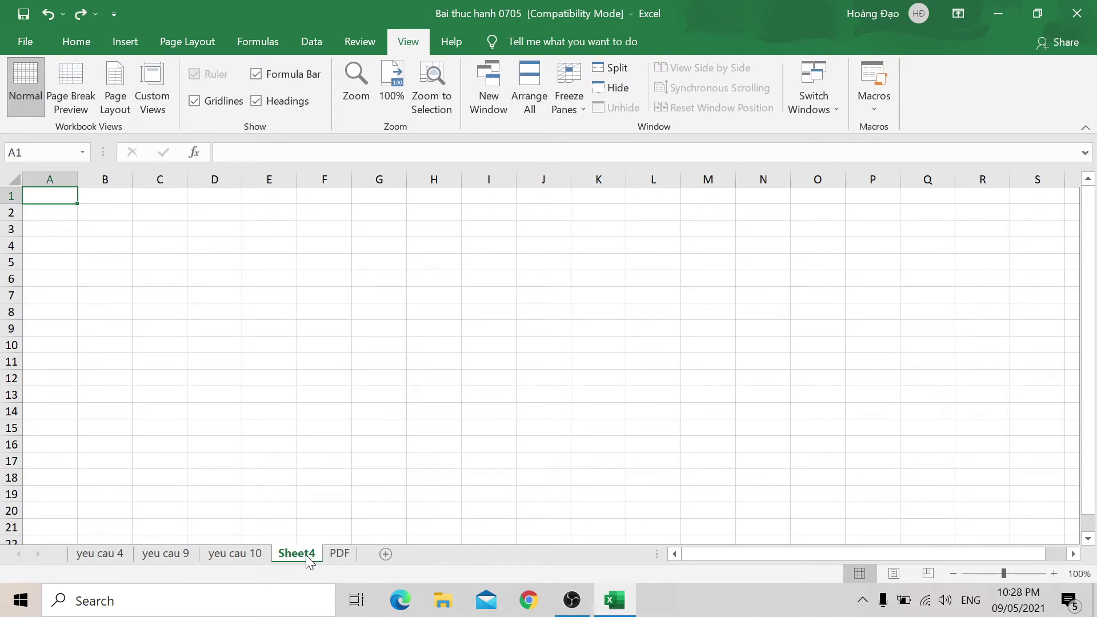
pyautogui.click(337, 554)
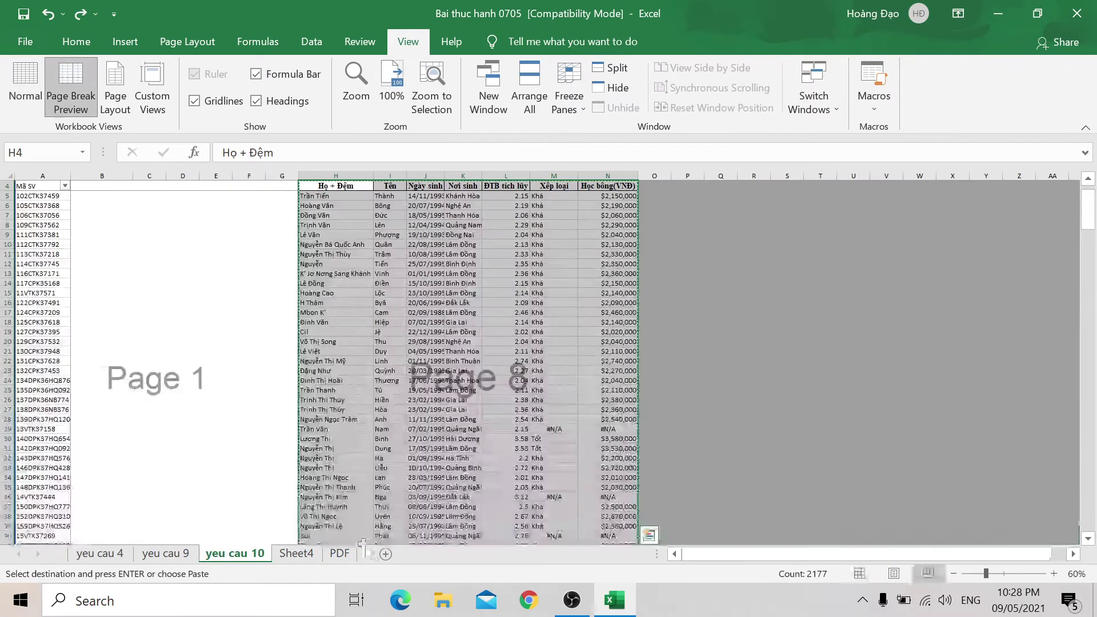
pyautogui.click(80, 12)
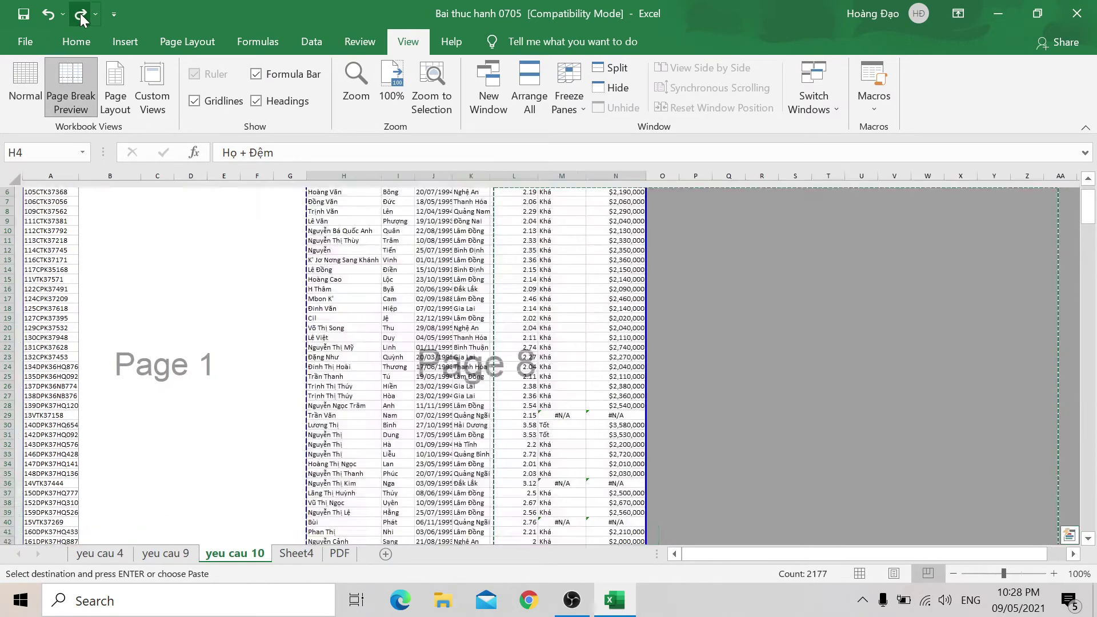
pyautogui.press('Escape')
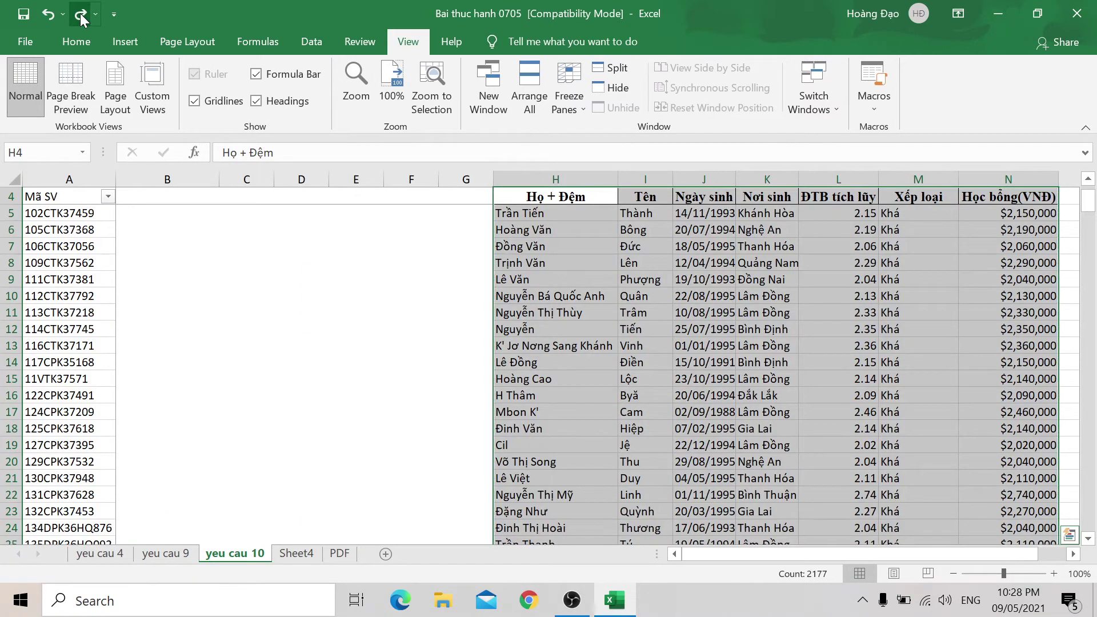
# Step: Try naming the empty sheet PDF, dismissing the name-already-taken warning
pyautogui.click(298, 554)
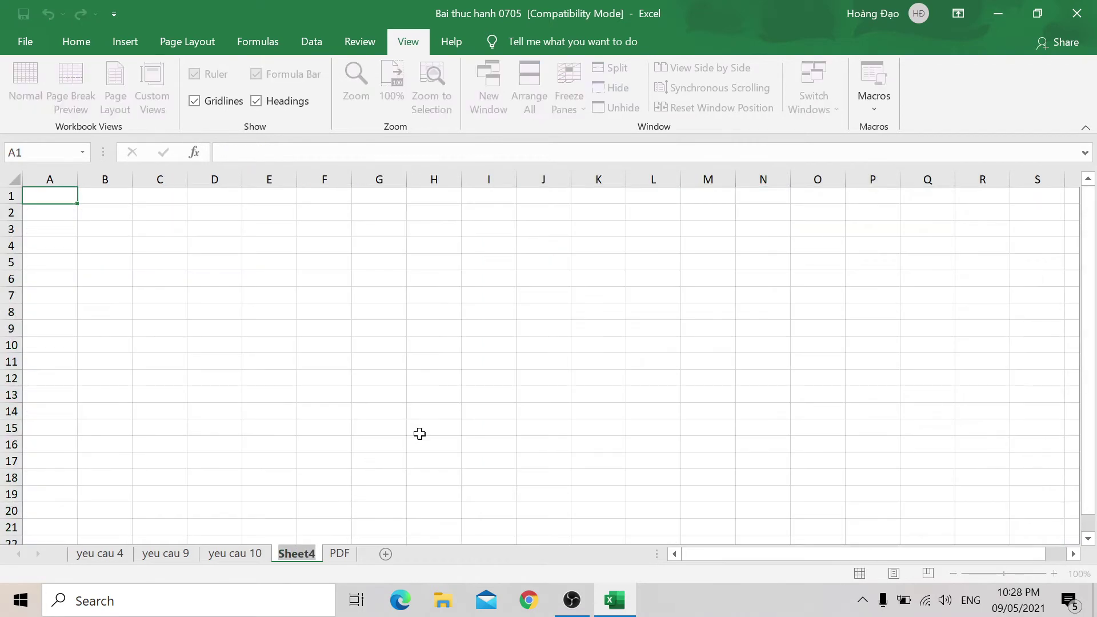
pyautogui.write('PDF')
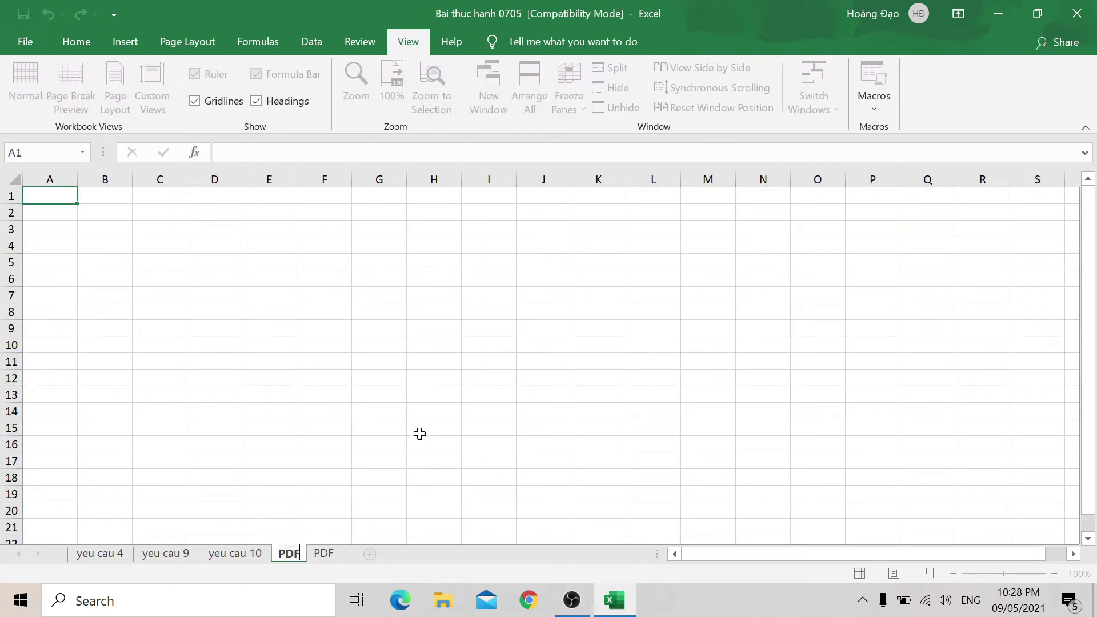
pyautogui.press('Return')
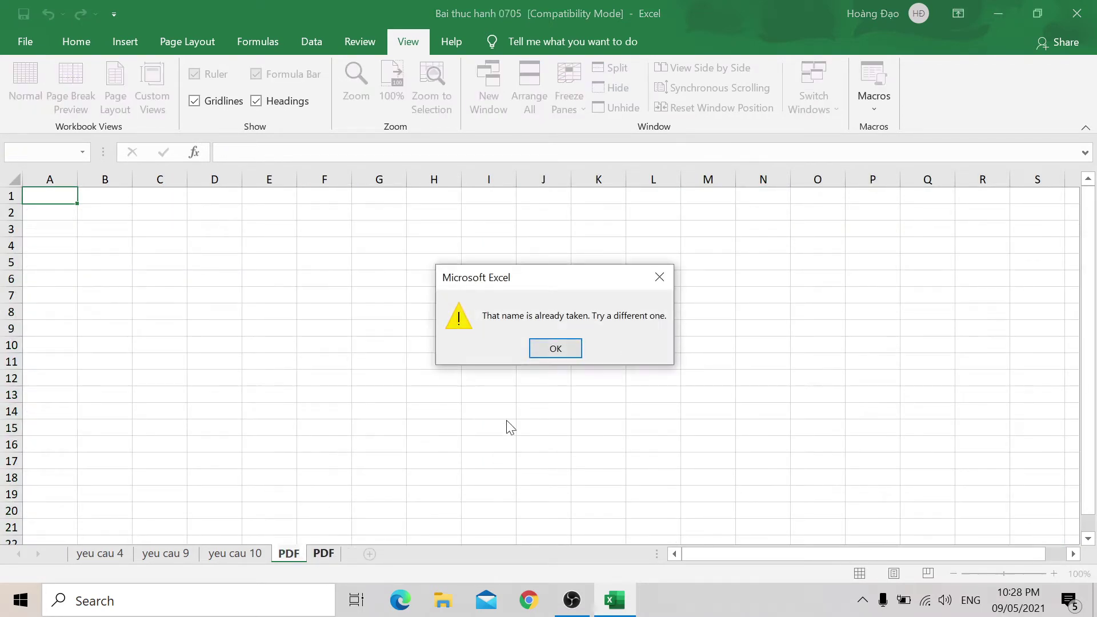
pyautogui.click(553, 349)
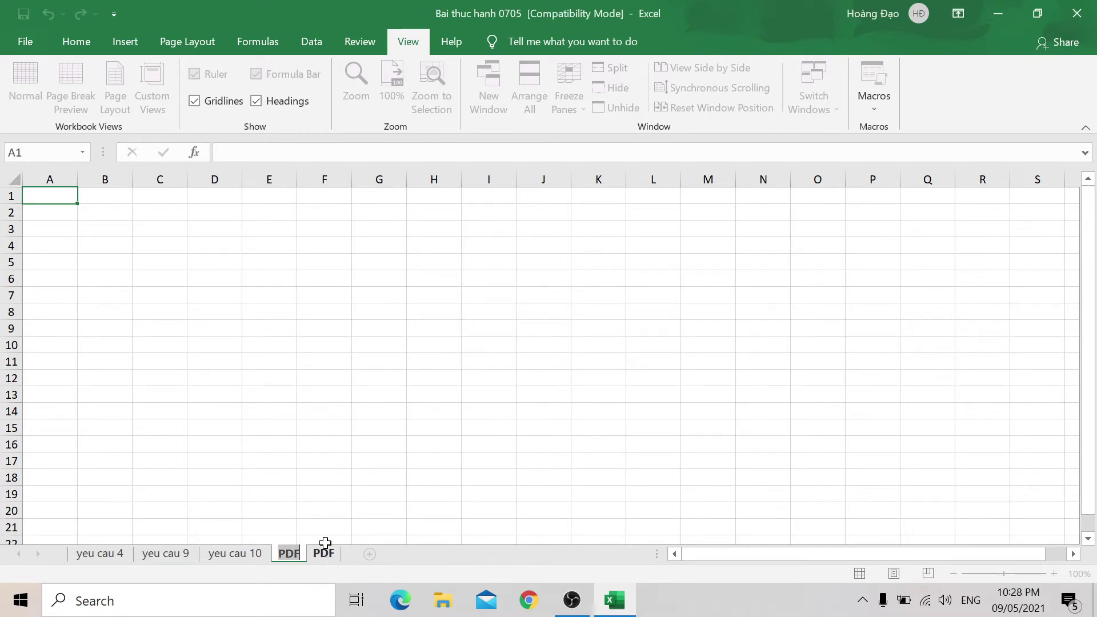
pyautogui.write('dât')
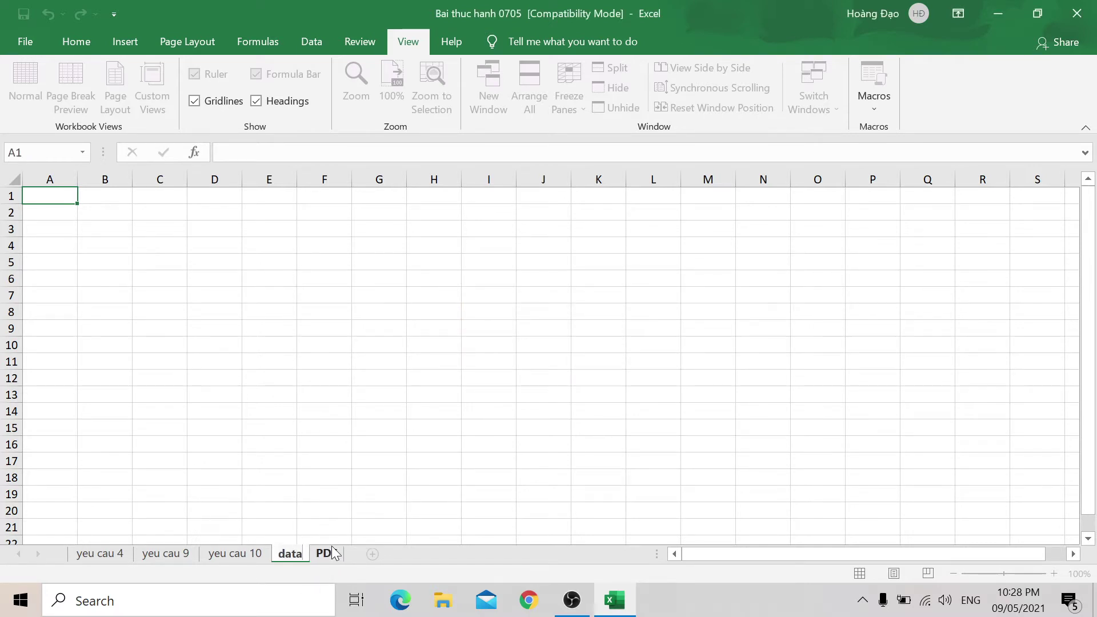
pyautogui.click(330, 552)
pyautogui.click(300, 554)
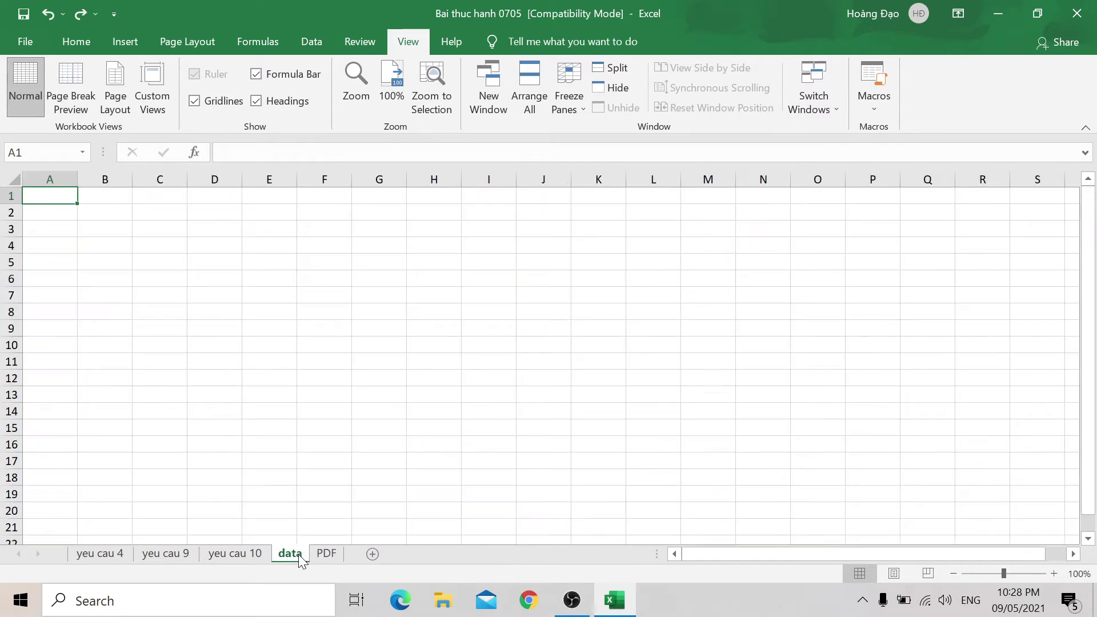
pyautogui.write('s')
pyautogui.click(312, 550)
# Step: Rename the filled Table1 sheet to data and the empty sheet to PDF
pyautogui.doubleClick(296, 553)
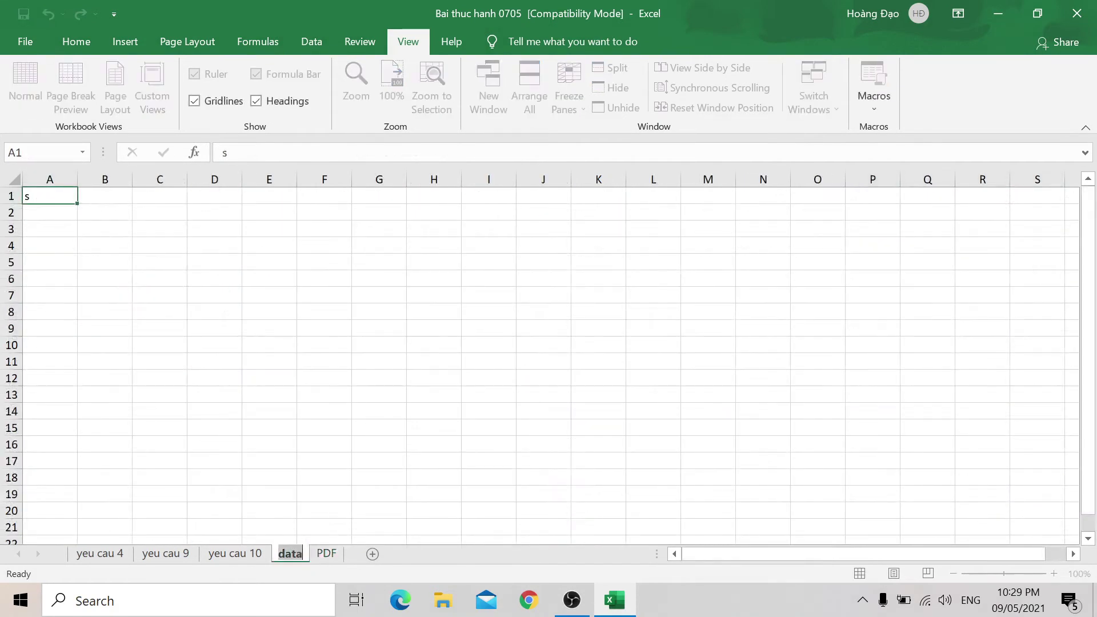
pyautogui.write('s')
pyautogui.click(323, 552)
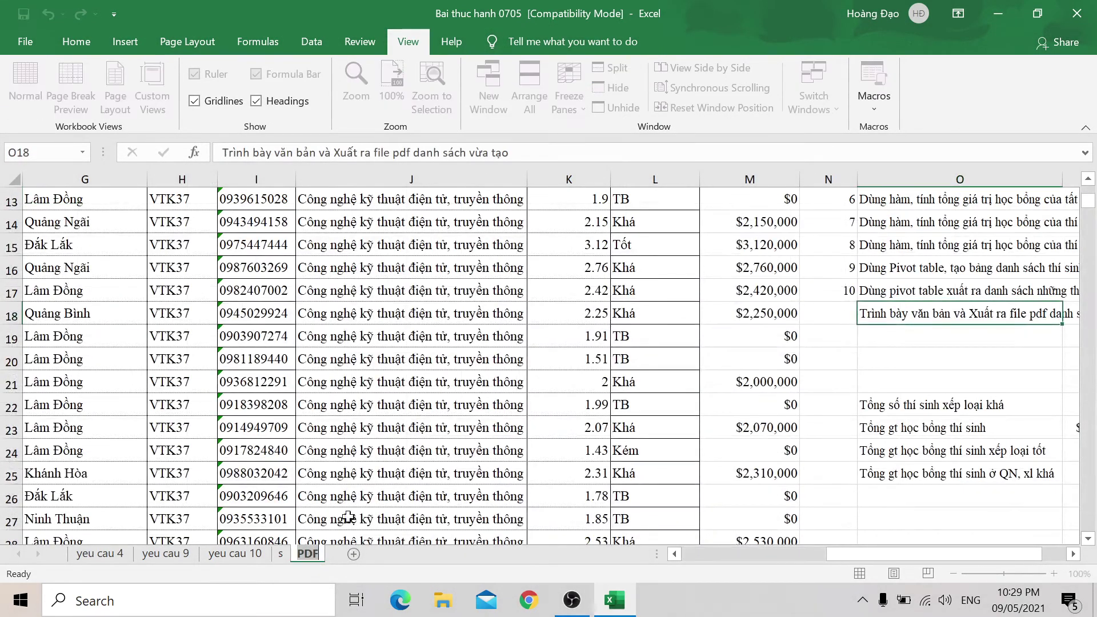
pyautogui.write('dat')
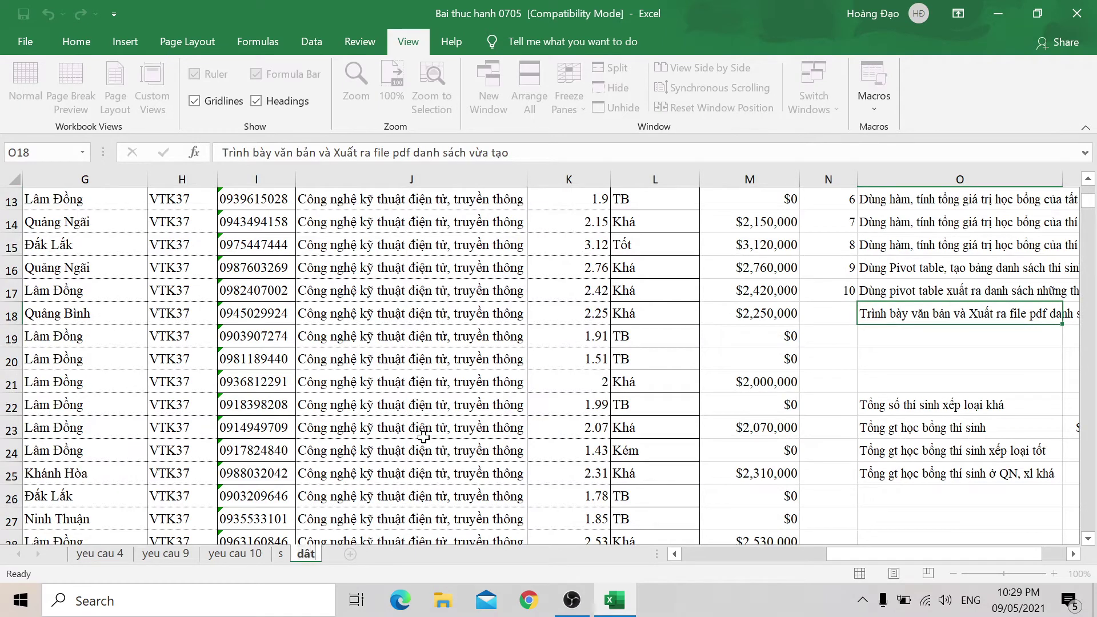
pyautogui.write('a')
pyautogui.rightClick(423, 437)
pyautogui.click(281, 553)
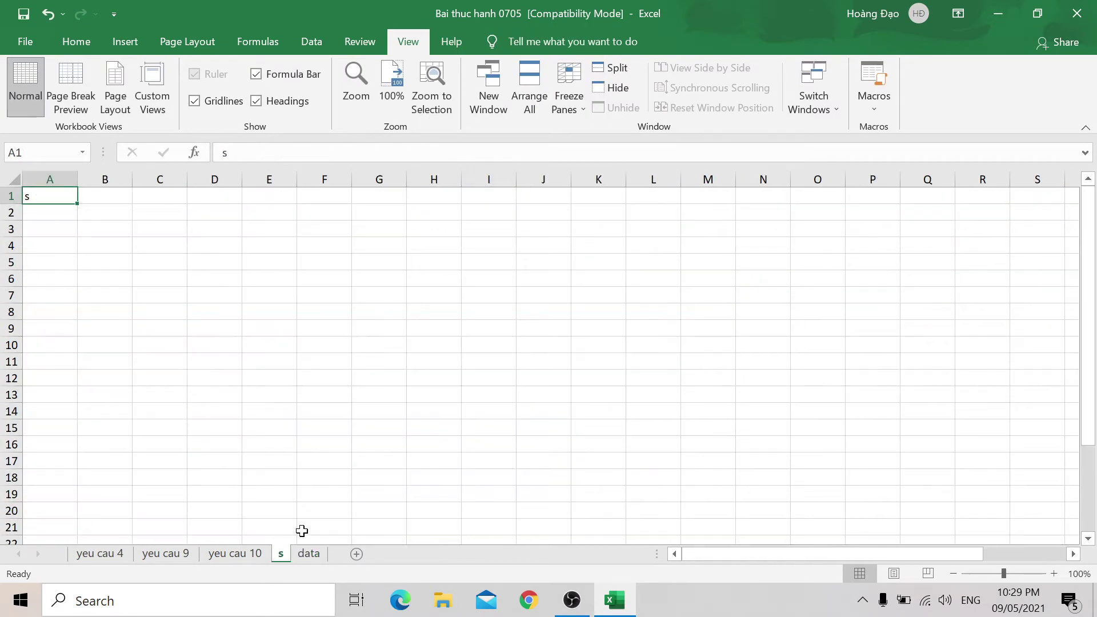
pyautogui.write('PDF')
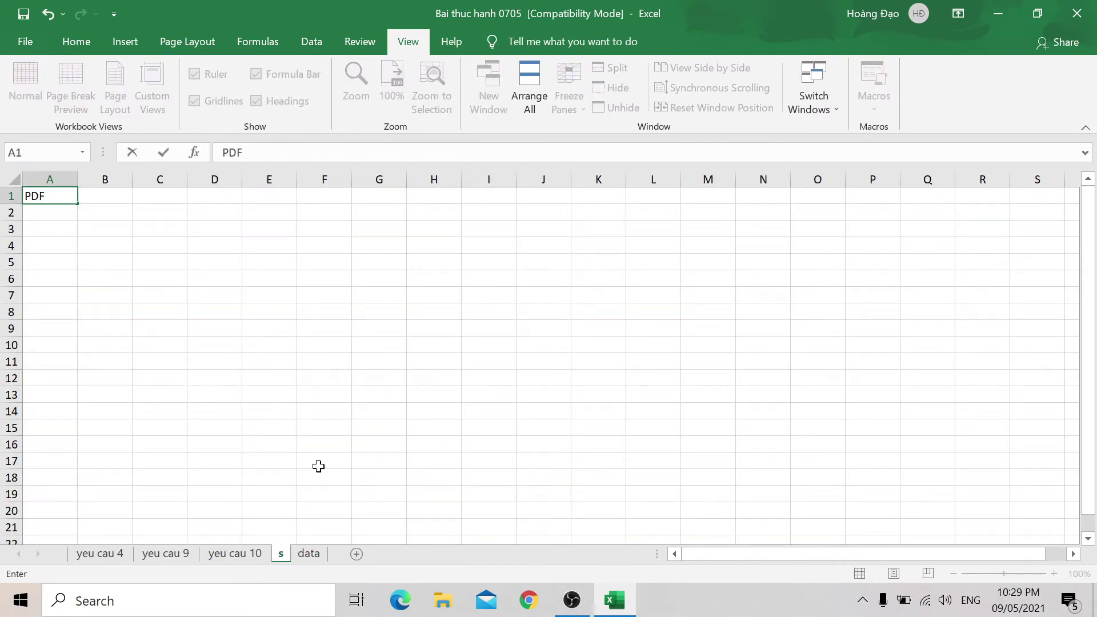
pyautogui.doubleClick(281, 553)
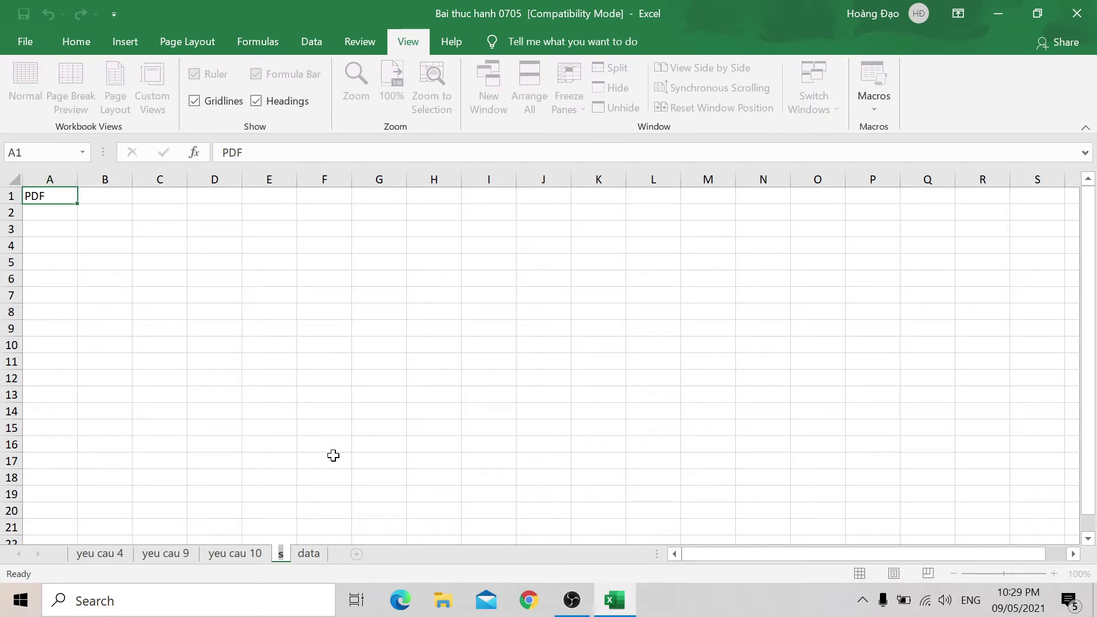
pyautogui.write('PDF')
pyautogui.press('Return')
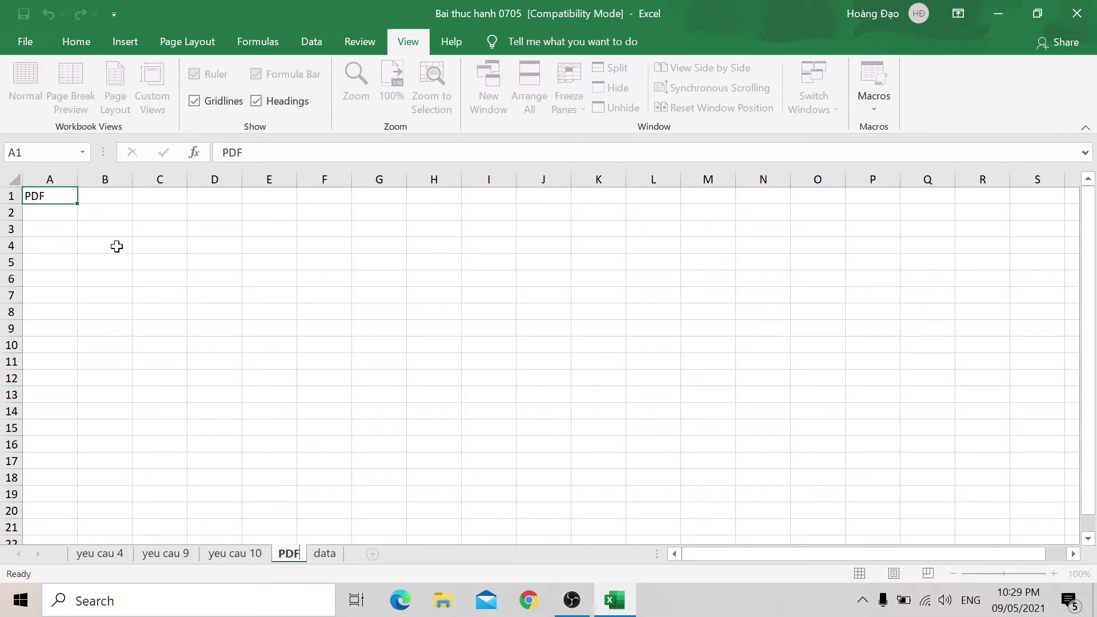
# Step: Delete the stray PDF text from A1 on the PDF sheet and return to yeu cau 10
pyautogui.click(100, 229)
pyautogui.click(48, 193)
pyautogui.press('Delete')
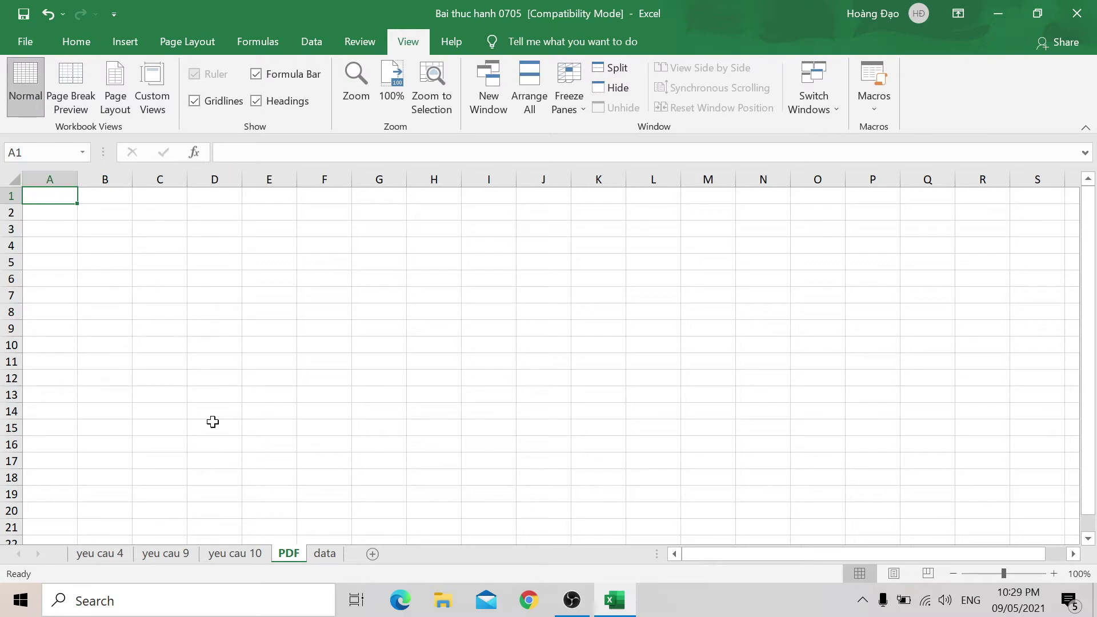
pyautogui.click(253, 555)
# Step: Select the pivot's Mã SV column from A4 down to the last student ID, excluding Grand Total
pyautogui.scroll(1, 228, 474)
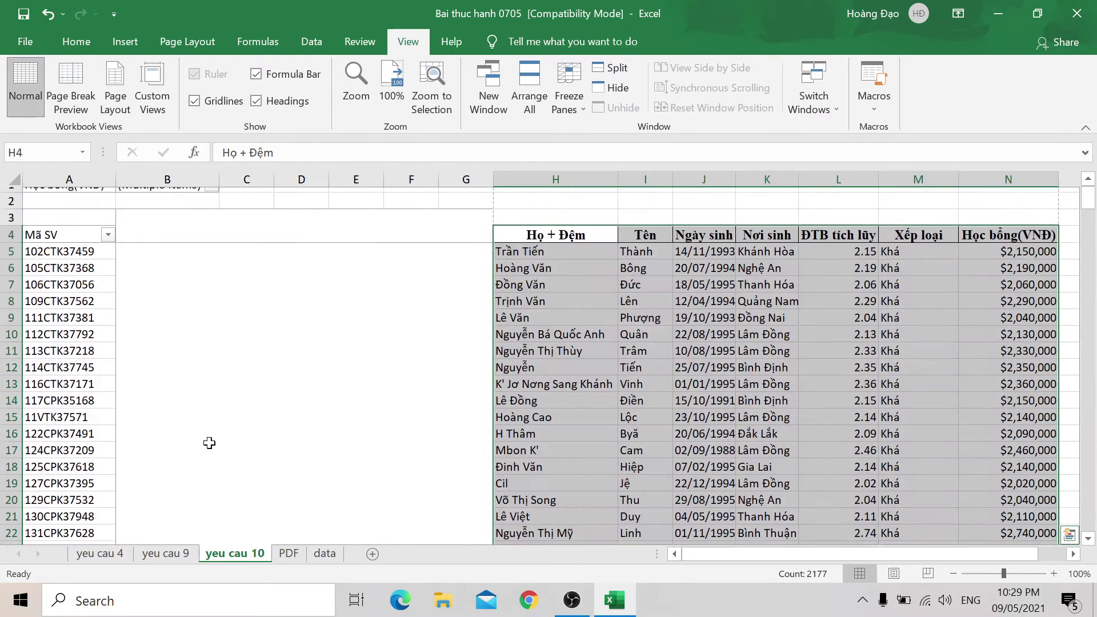
pyautogui.click(69, 248)
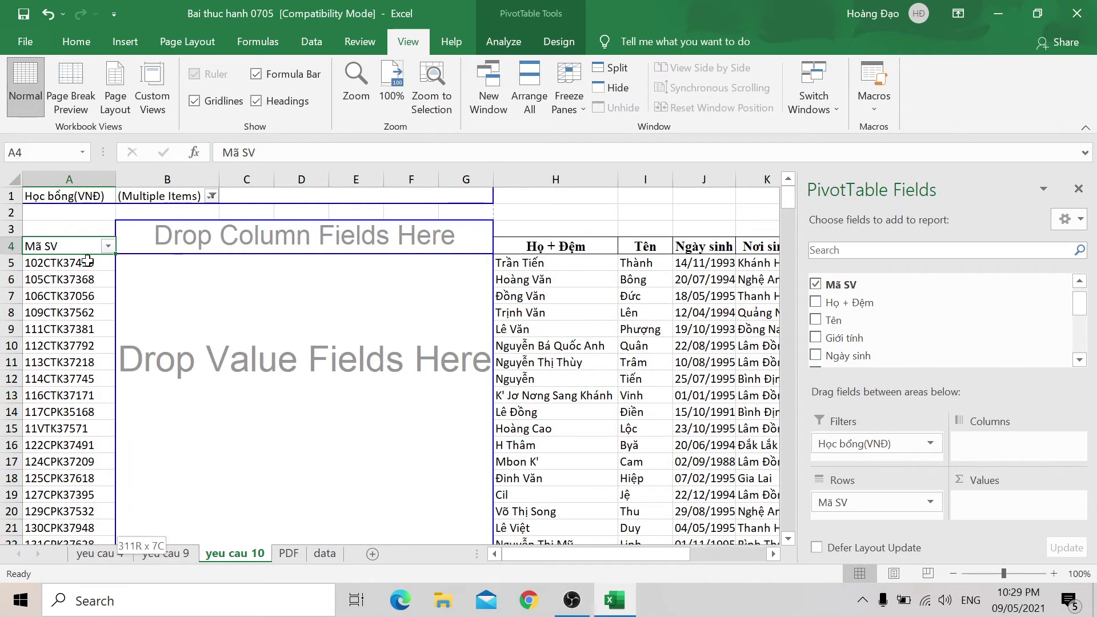
pyautogui.hotkey('ctrl', 'shift', 'Down')
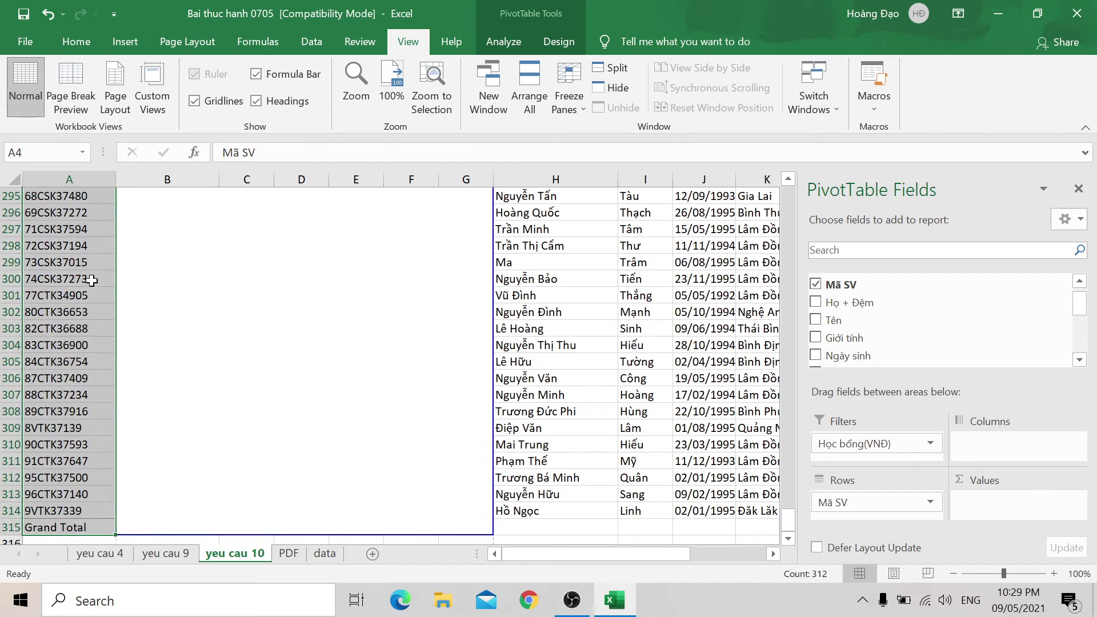
pyautogui.hotkey('shift', 'Up')
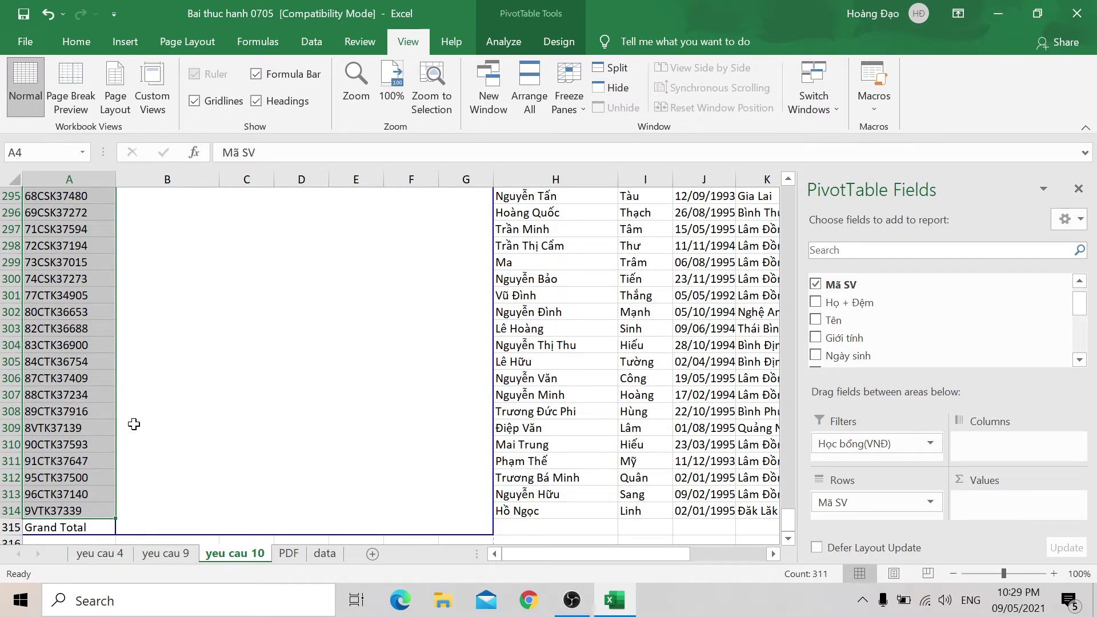
# Step: Copy the Mã SV column, including Grand Total, into column A of the PDF sheet
pyautogui.hotkey('shift', 'Down')
pyautogui.hotkey('ctrl', 'c')
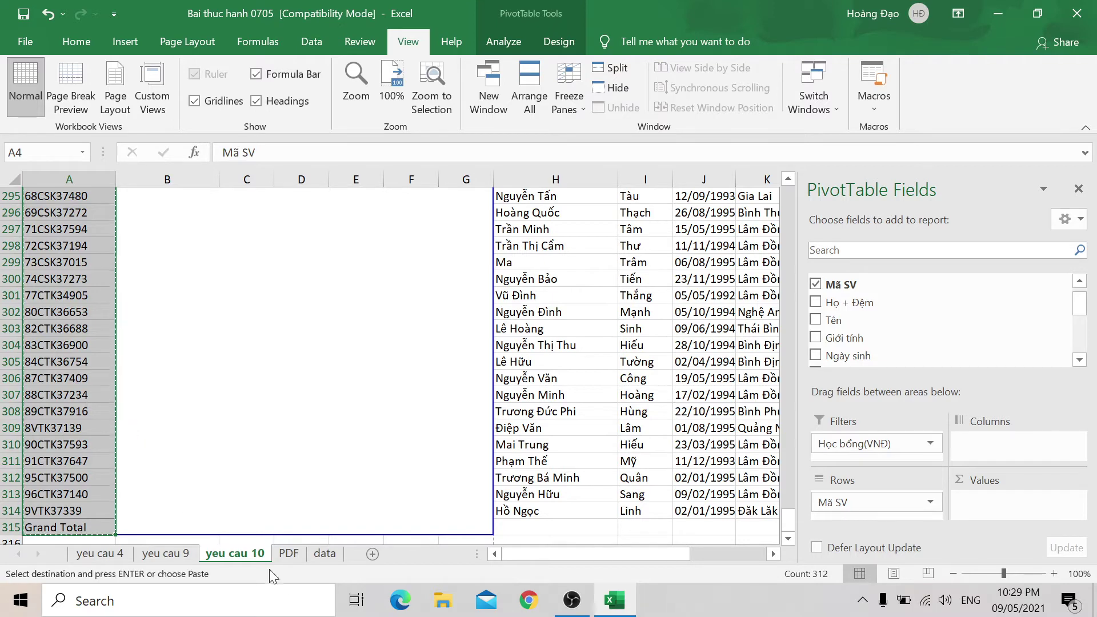
pyautogui.click(289, 553)
pyautogui.rightClick(59, 196)
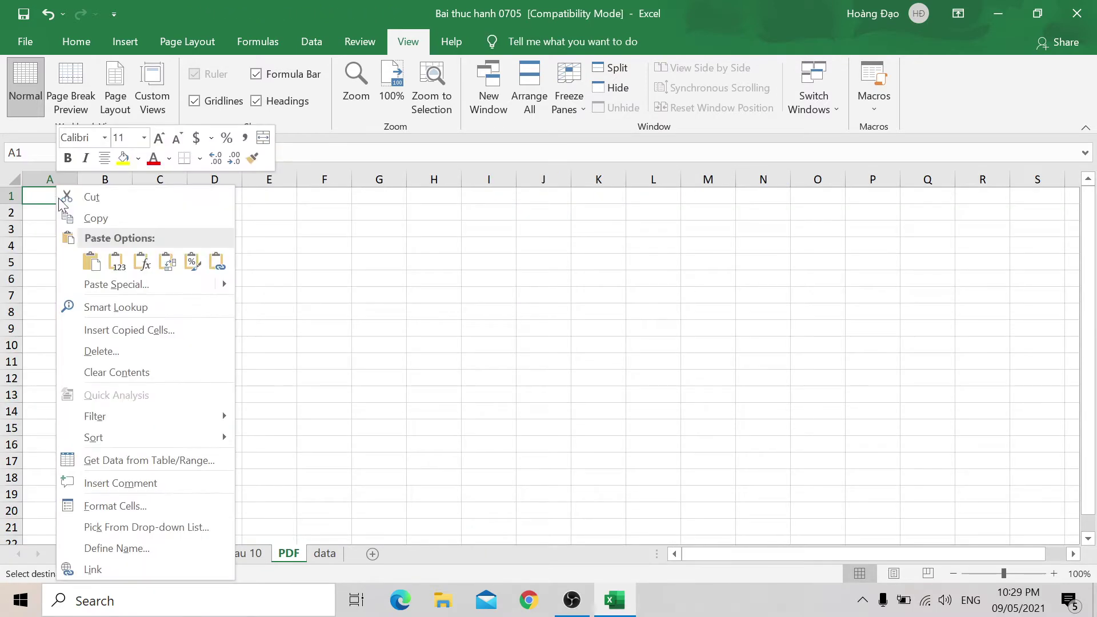
pyautogui.click(111, 257)
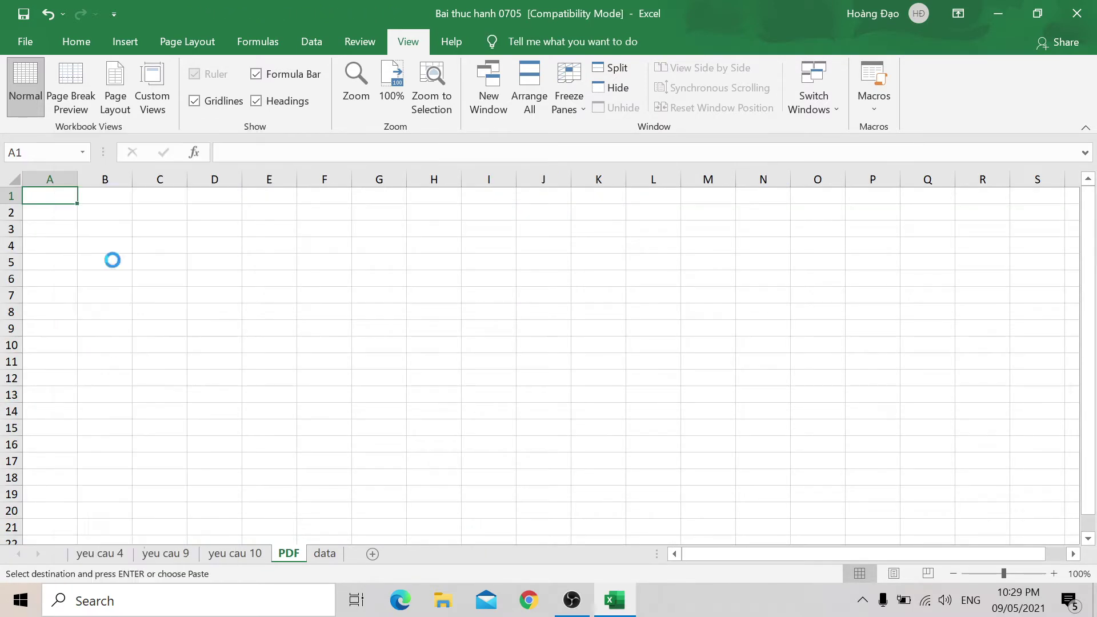
# Step: Check the last student in row 314 on yeu cau 10, flipping back and forth with the PDF sheet
pyautogui.click(234, 553)
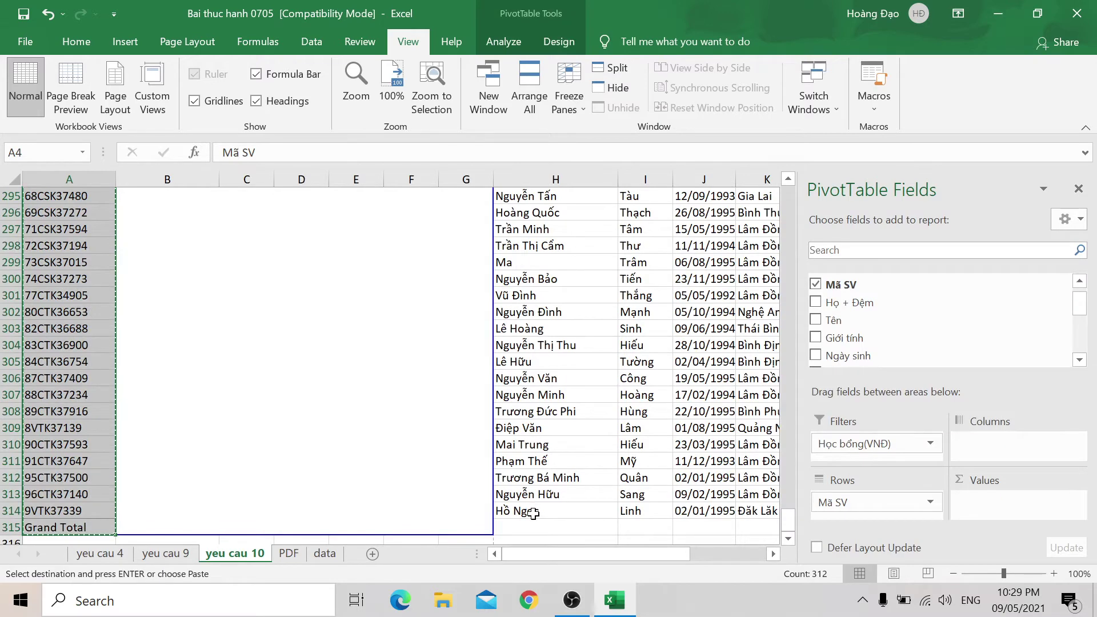
pyautogui.click(533, 512)
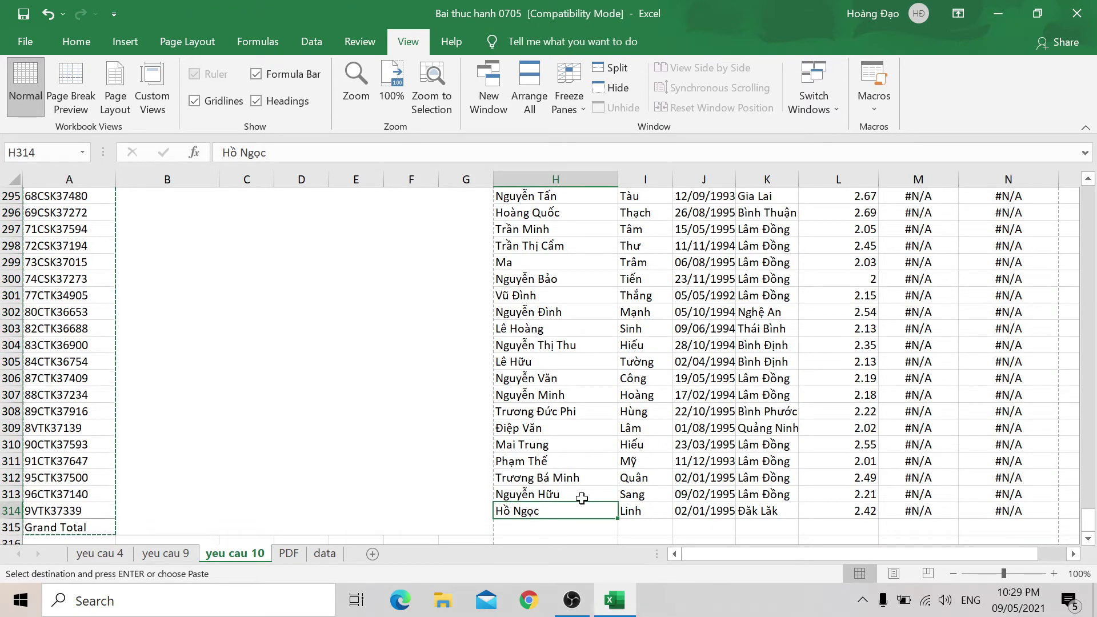
pyautogui.hotkey('ctrl', 'pagedown')
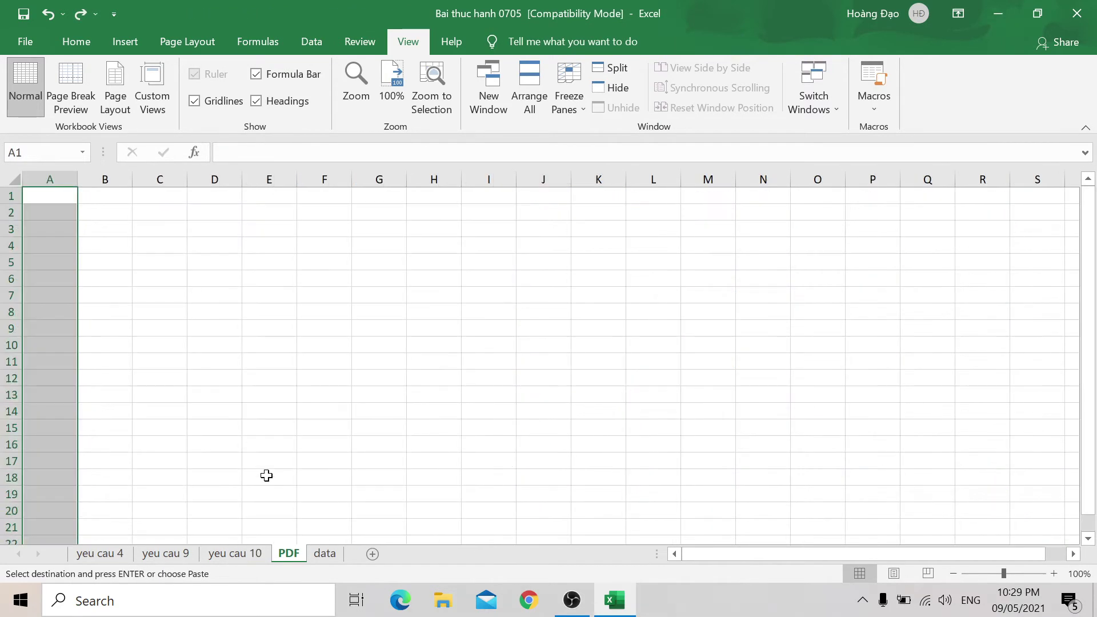
pyautogui.click(246, 553)
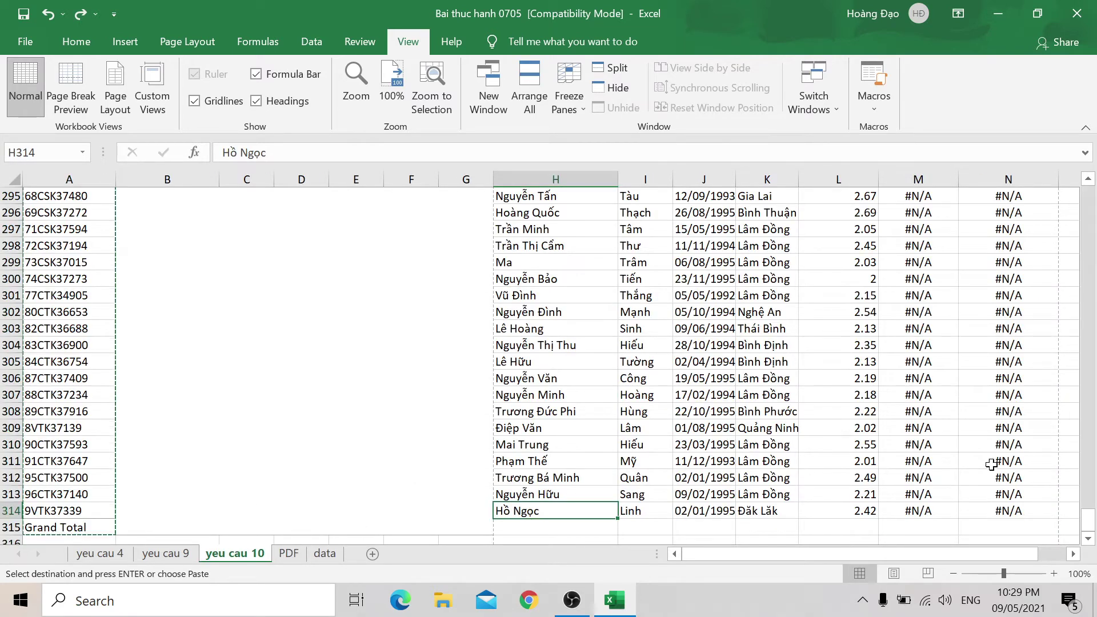
pyautogui.hotkey('ctrl', 'pagedown')
pyautogui.write('s')
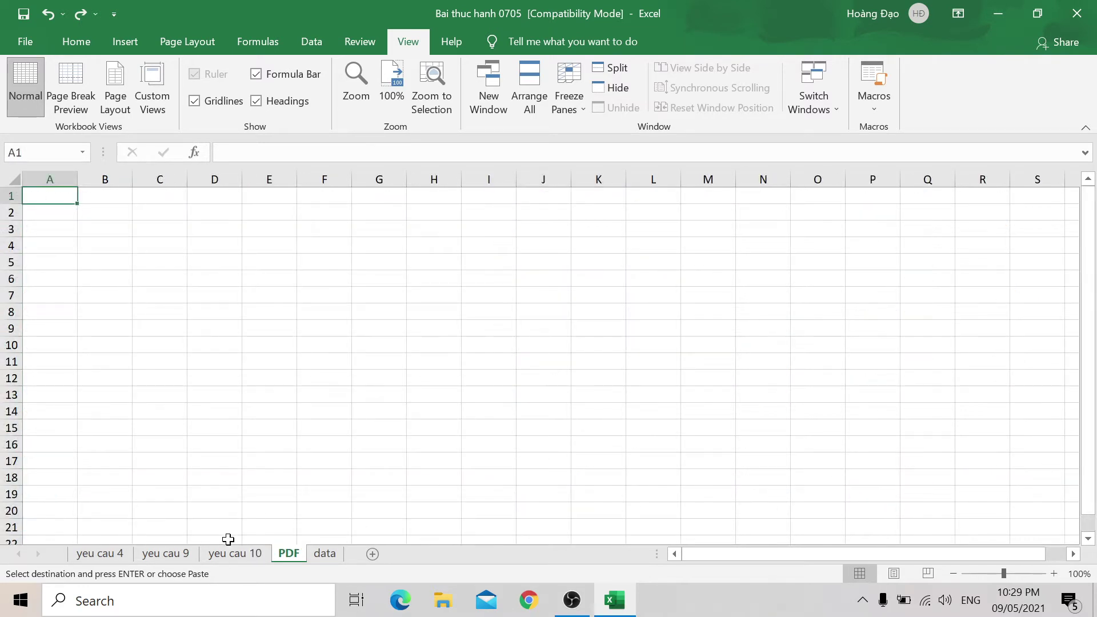
pyautogui.click(232, 553)
# Step: Select the whole student table H4:N314 with Ctrl+A and copy it
pyautogui.click(916, 361)
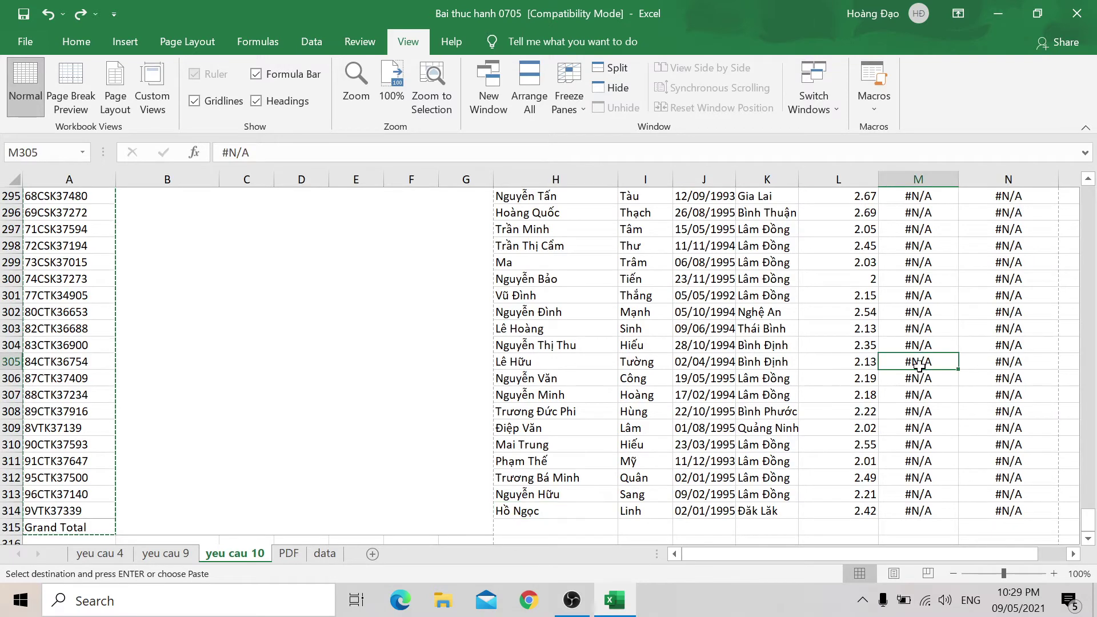
pyautogui.click(846, 329)
pyautogui.click(922, 326)
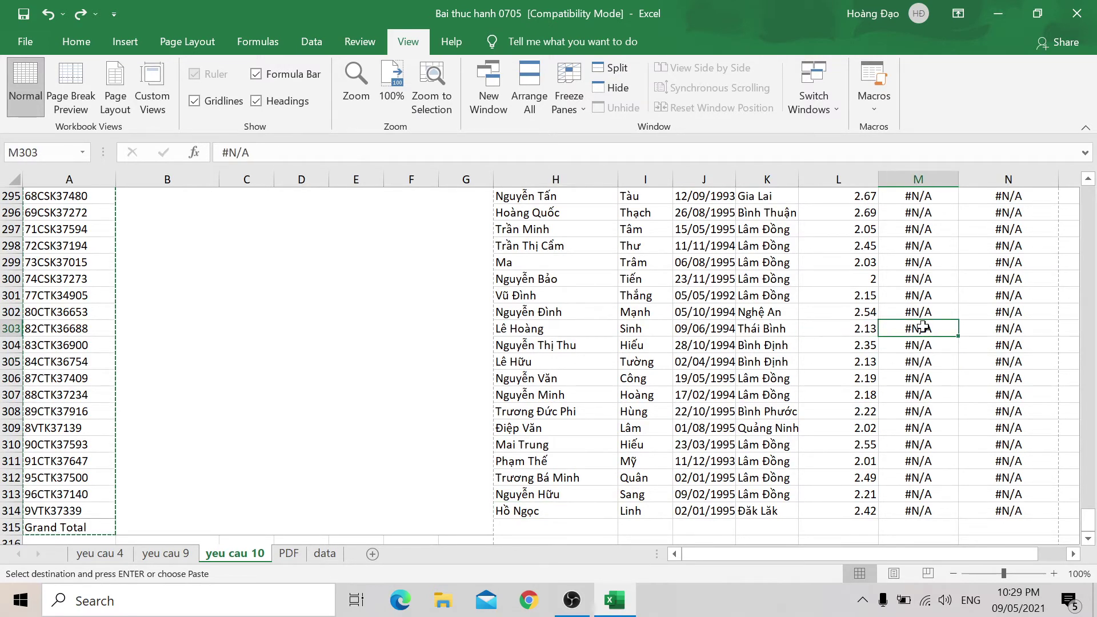
pyautogui.hotkey('ctrl', 'a')
pyautogui.hotkey('ctrl', 'c')
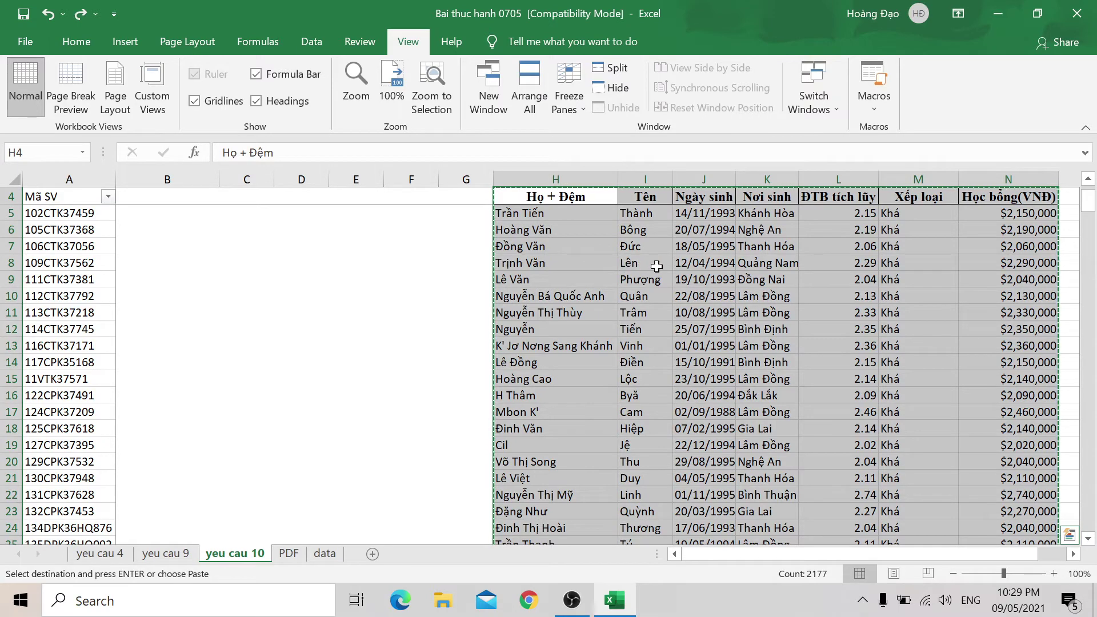
# Step: Paste the copied H4:N314 table over itself as plain values
pyautogui.rightClick(718, 275)
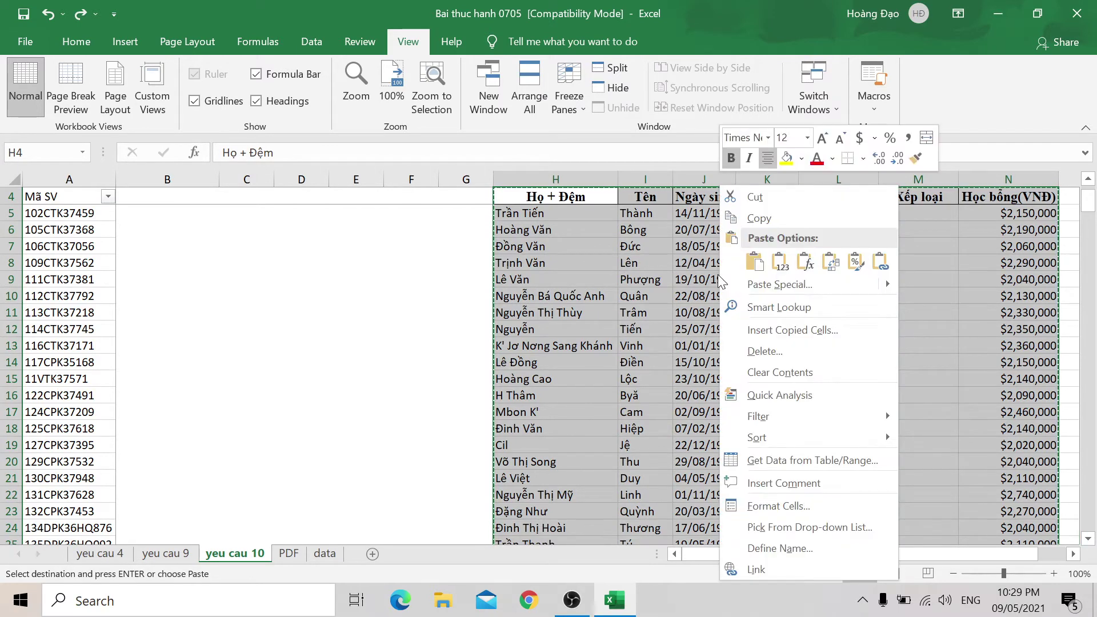
pyautogui.click(780, 261)
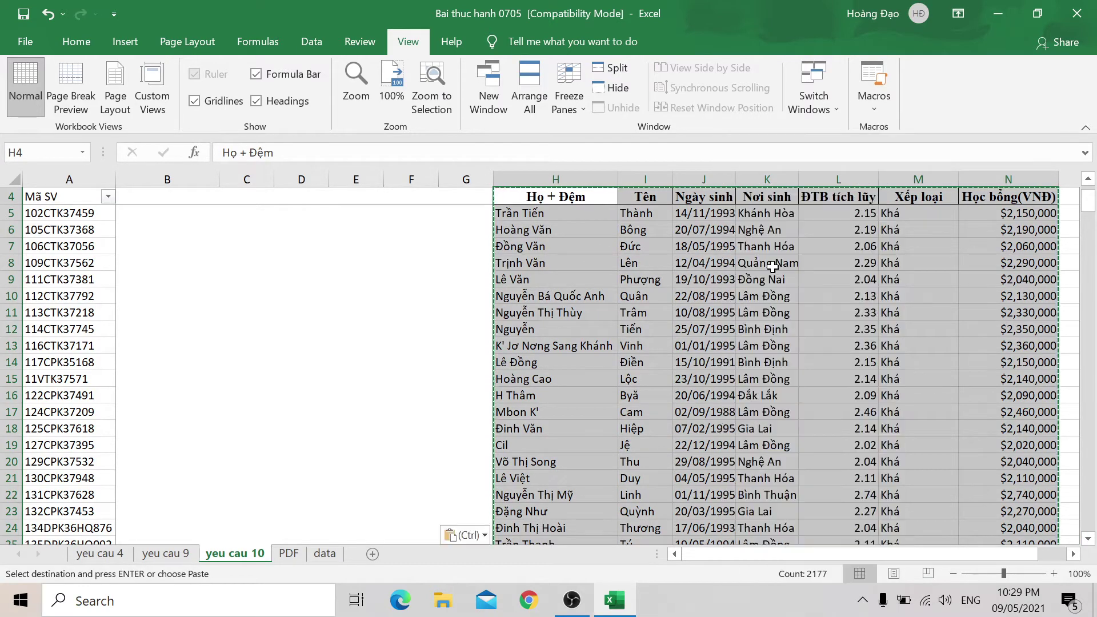
pyautogui.click(978, 215)
pyautogui.click(587, 218)
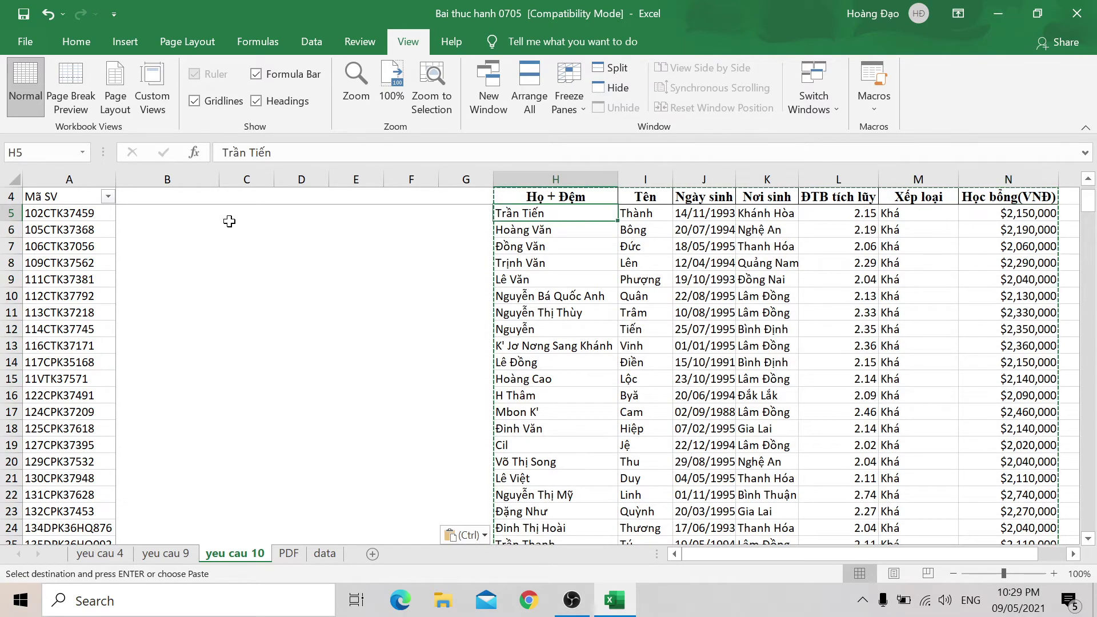
# Step: Copy the Mã SV column A4:A314 into column A of the PDF sheet
pyautogui.click(60, 190)
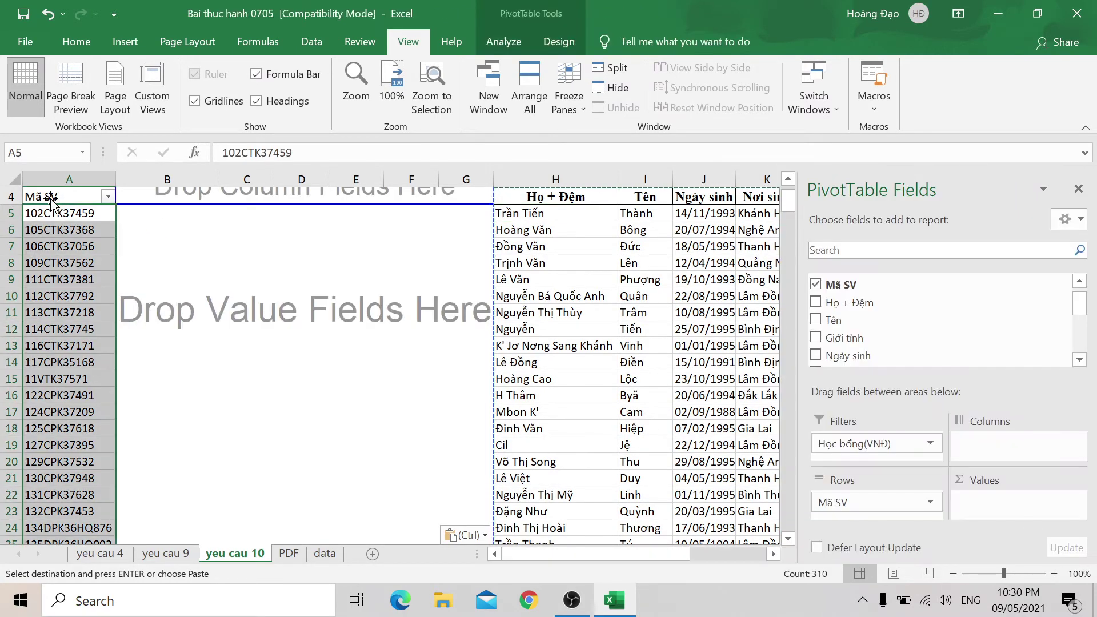
pyautogui.click(54, 198)
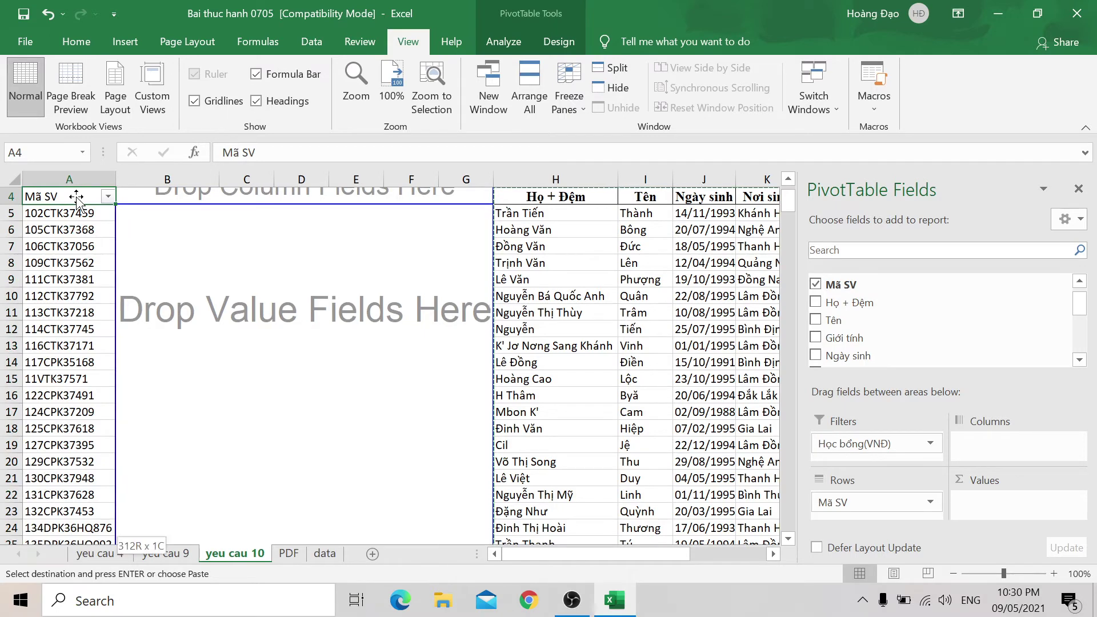
pyautogui.hotkey('ctrl', 'shift', 'Down')
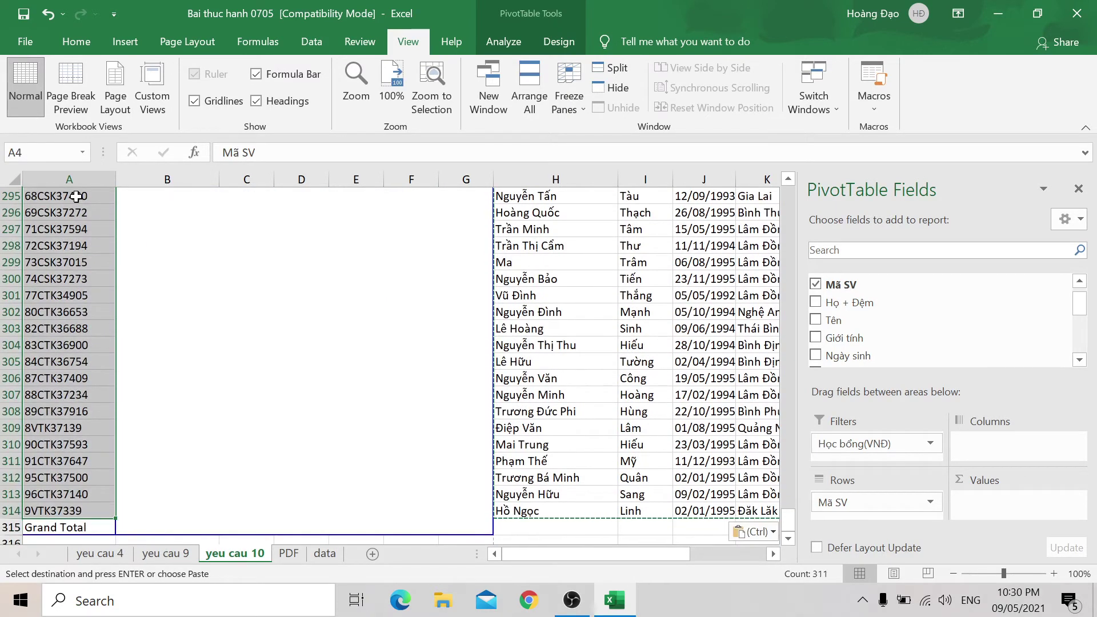
pyautogui.hotkey('ctrl', 'c')
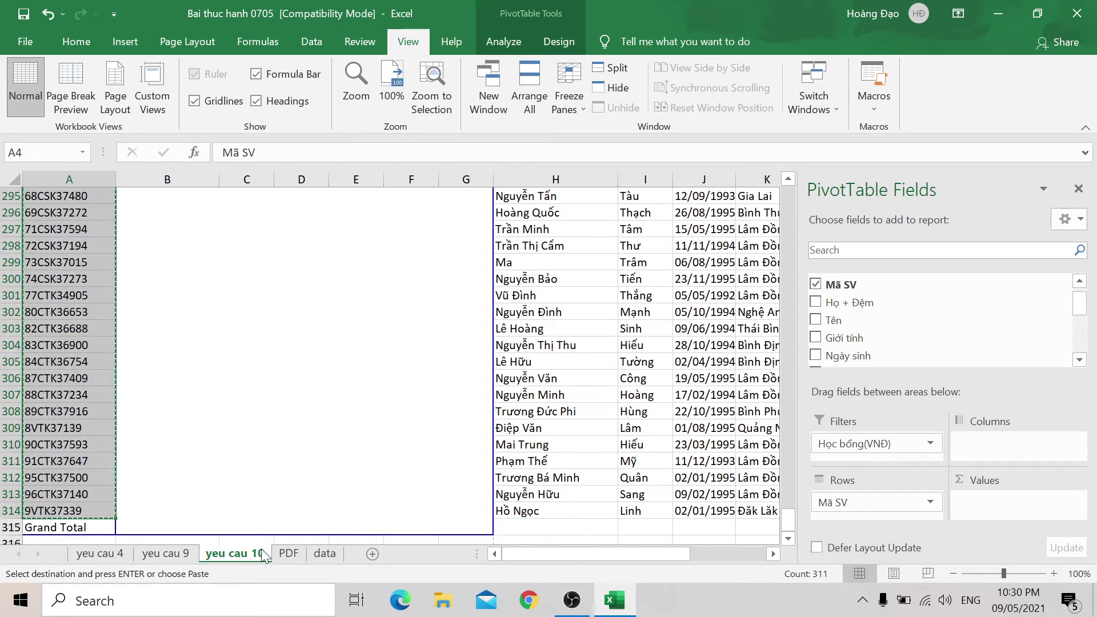
pyautogui.click(289, 553)
pyautogui.rightClick(41, 197)
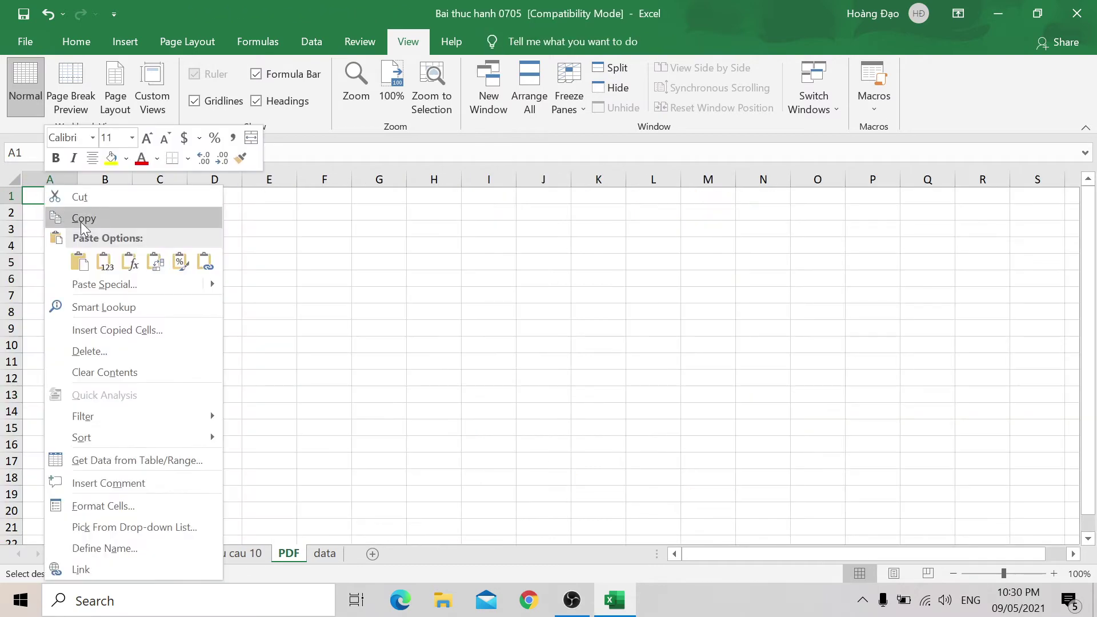
pyautogui.click(102, 260)
# Step: Back on yeu cau 10, select and copy the student rows H5:N314
pyautogui.click(212, 553)
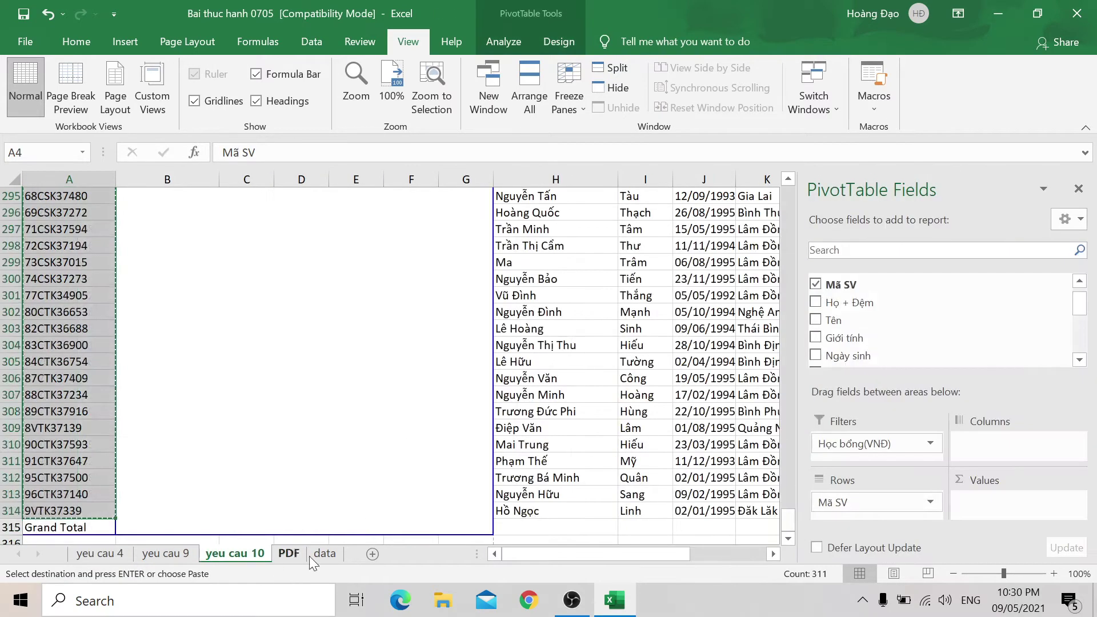
pyautogui.click(525, 513)
pyautogui.hotkey('ctrl', 'shift', 'Right')
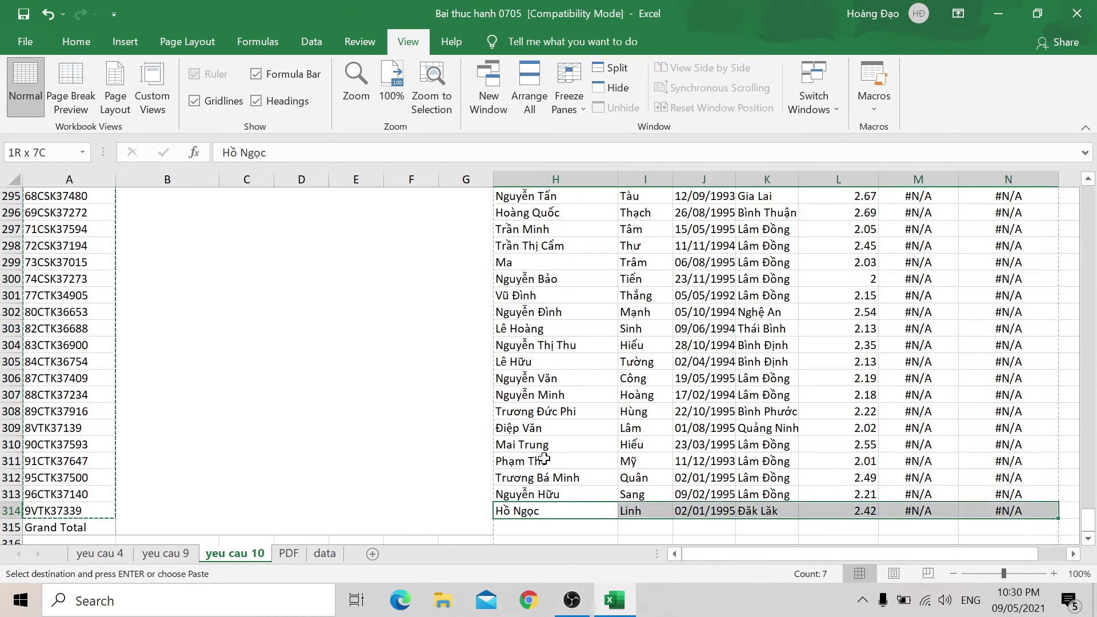
pyautogui.hotkey('ctrl', 'shift', 'Up')
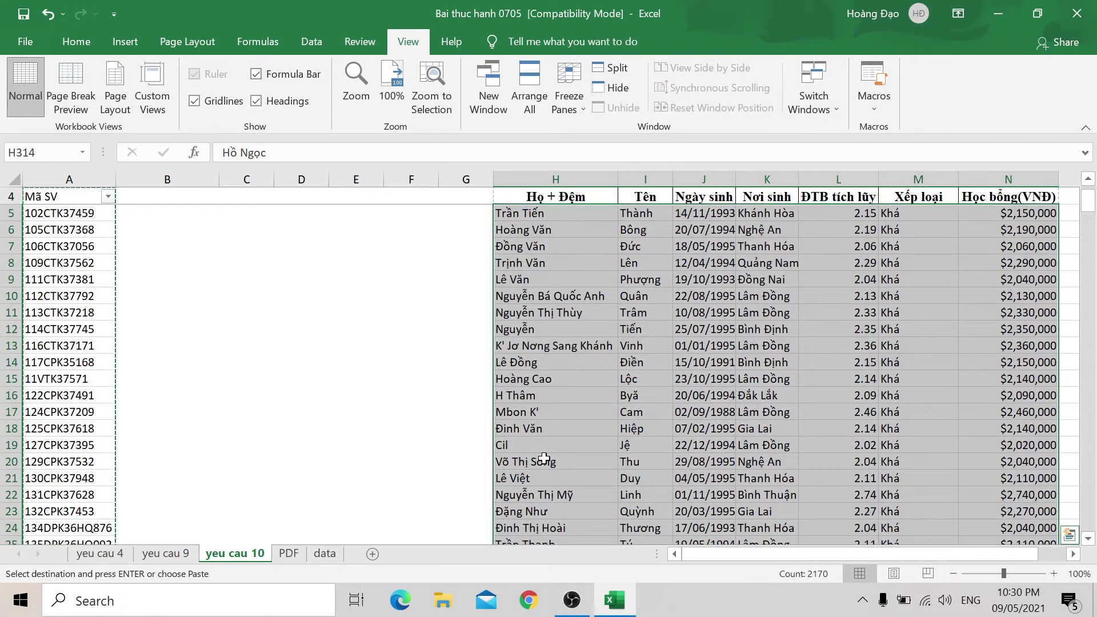
pyautogui.hotkey('ctrl', 'c')
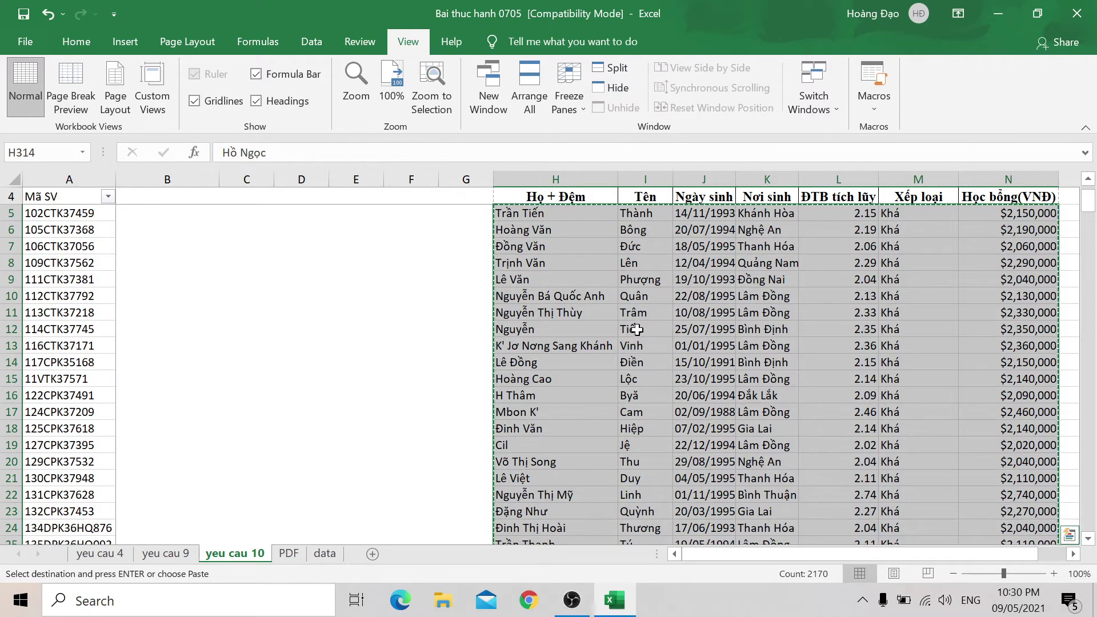
# Step: Review the end of the list, selecting Xếp loại cells around row 286
pyautogui.hotkey('ctrl', 'Down')
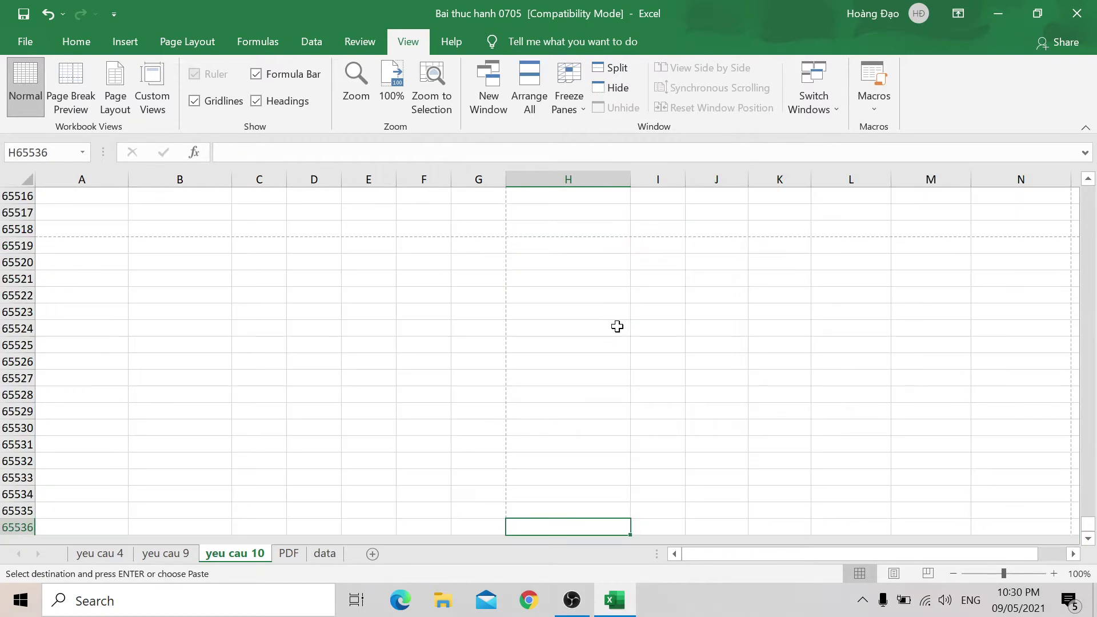
pyautogui.hotkey('ctrl', 'Up')
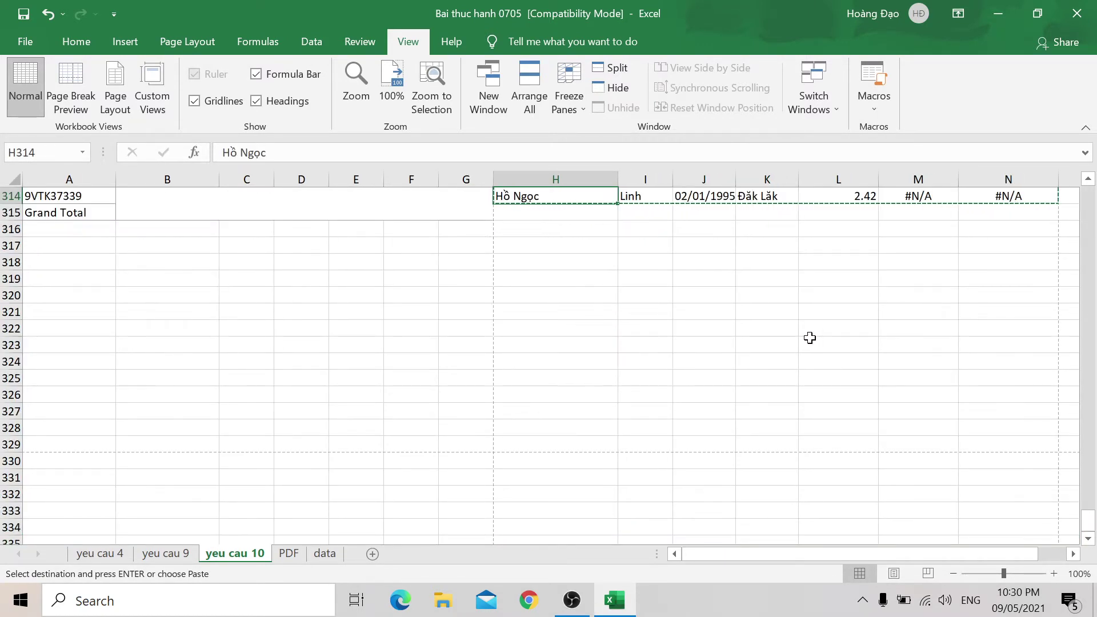
pyautogui.scroll(7, 810, 338)
pyautogui.scroll(3, 935, 279)
pyautogui.click(909, 234)
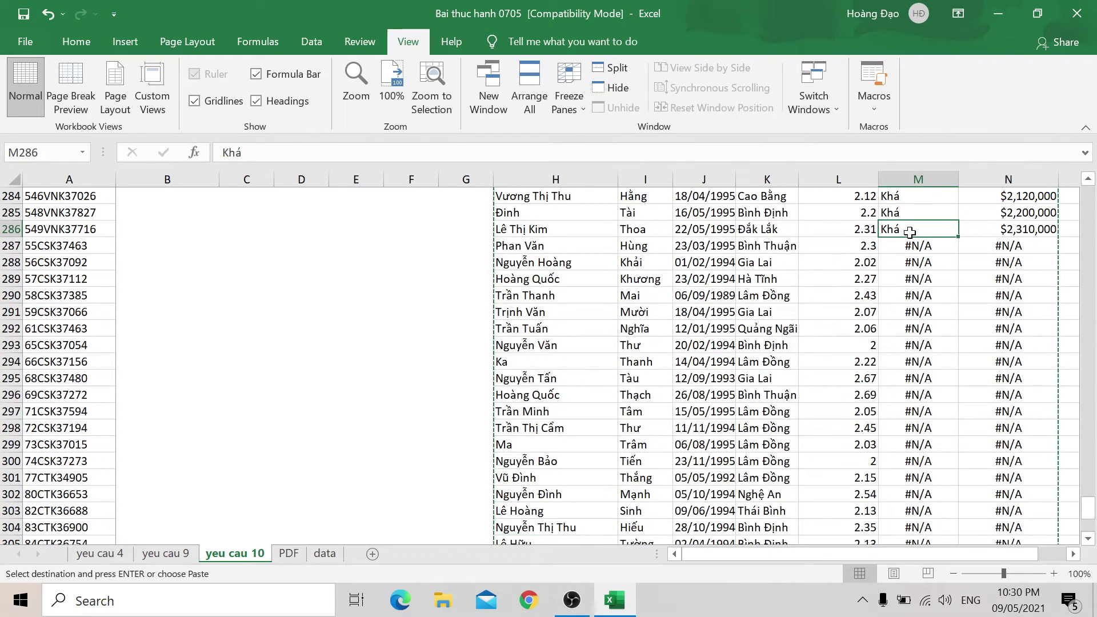
pyautogui.click(917, 245)
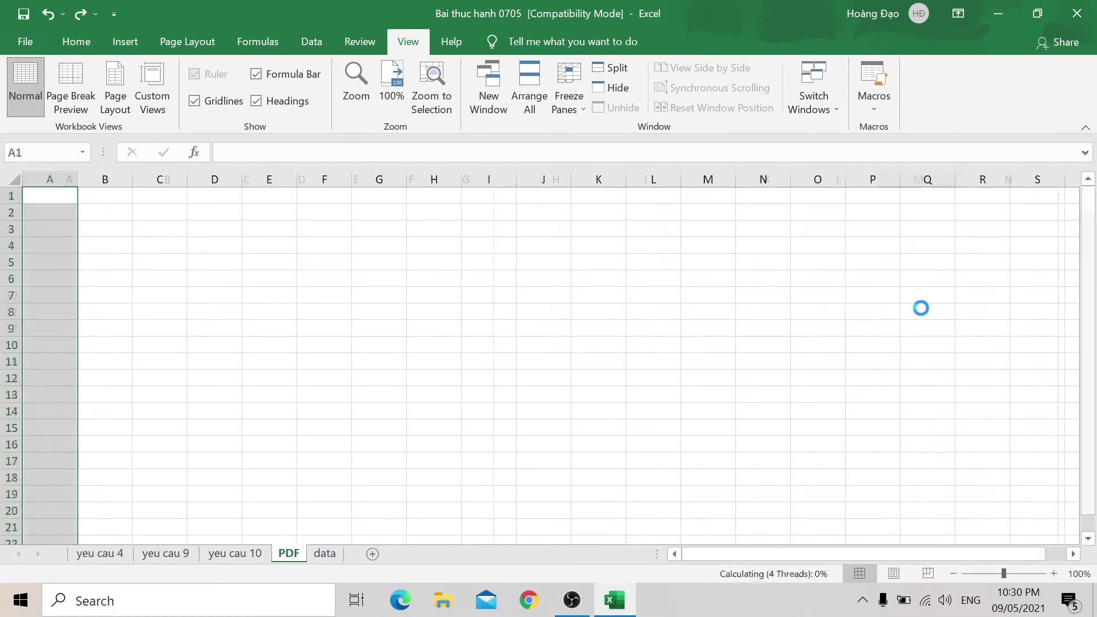
# Step: Switch yeu cau 10 back to Normal view and jump to the bottom of the list
pyautogui.hotkey('alt', 'w')
pyautogui.press('l')
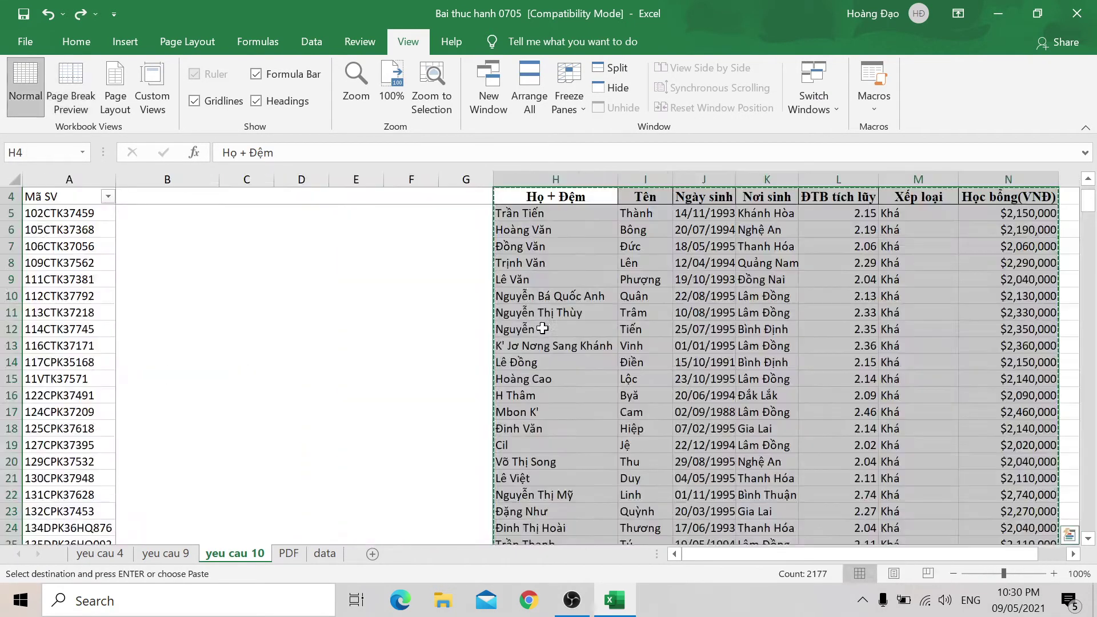
pyautogui.click(923, 277)
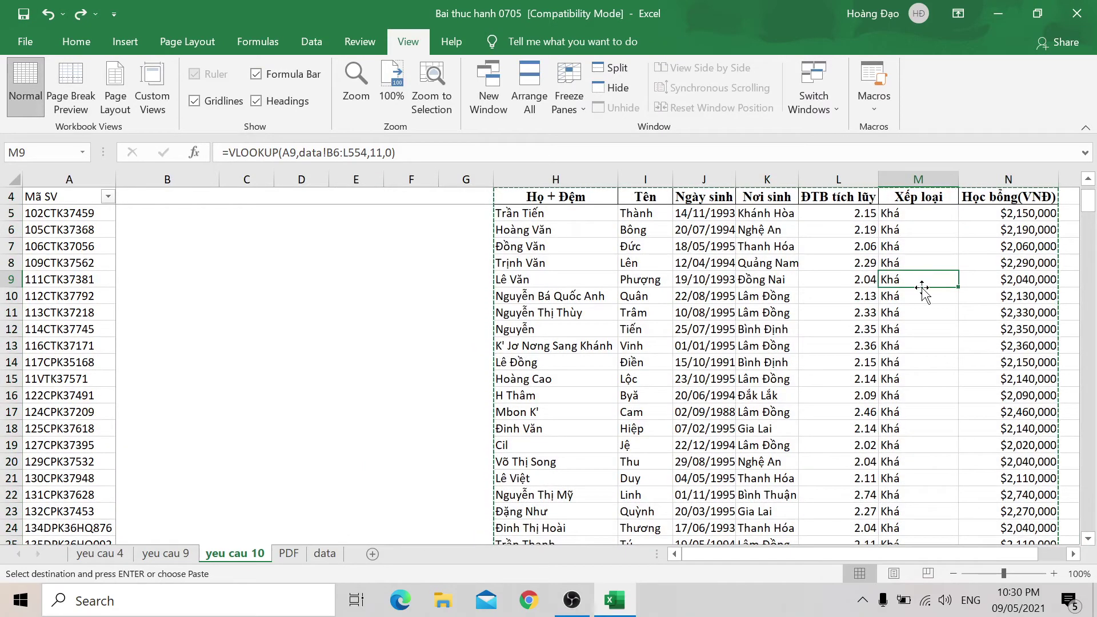
pyautogui.hotkey('ctrl', 'Down')
pyautogui.scroll(6, 913, 343)
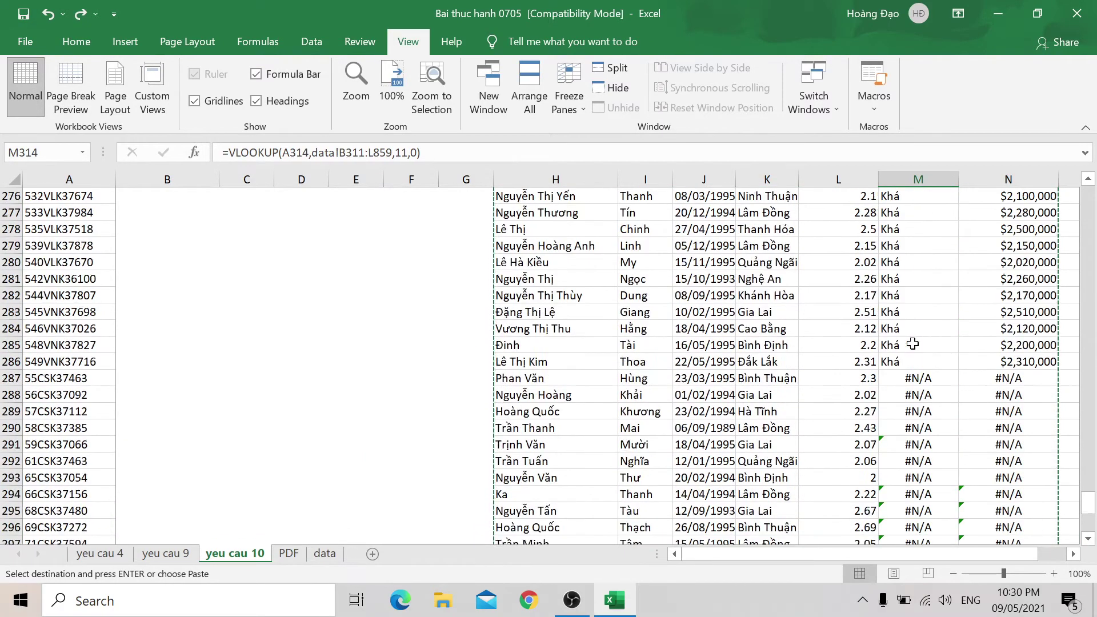
pyautogui.scroll(4, 913, 344)
pyautogui.scroll(-2, 912, 362)
pyautogui.scroll(4, 914, 382)
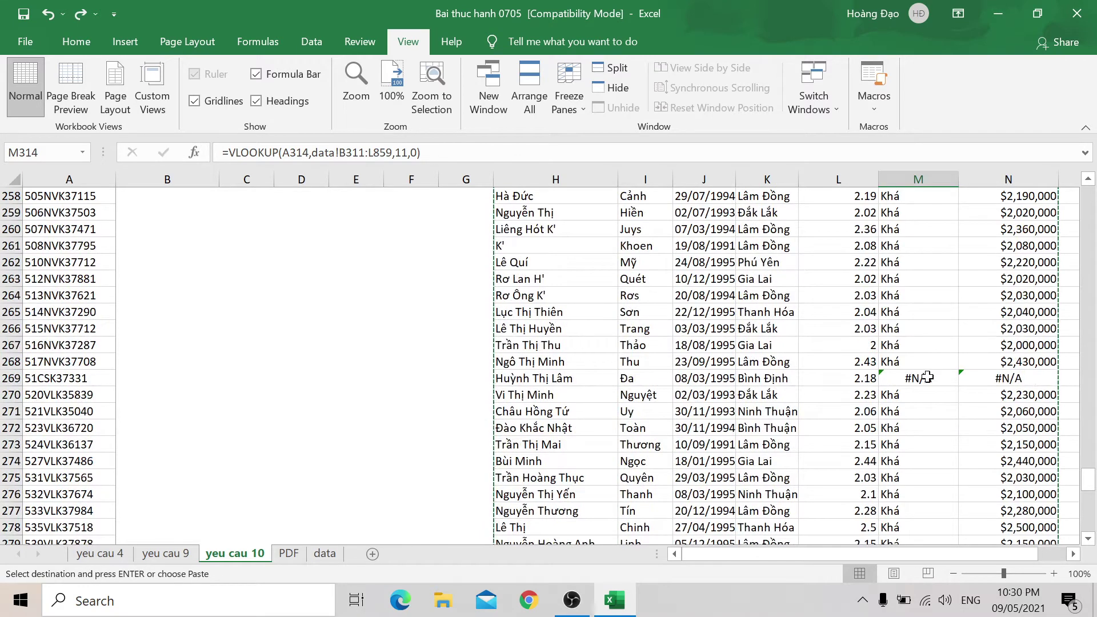
# Step: Inspect the #N/A VLOOKUP in M269, comparing it with M268 and M271
pyautogui.click(927, 377)
pyautogui.click(191, 153)
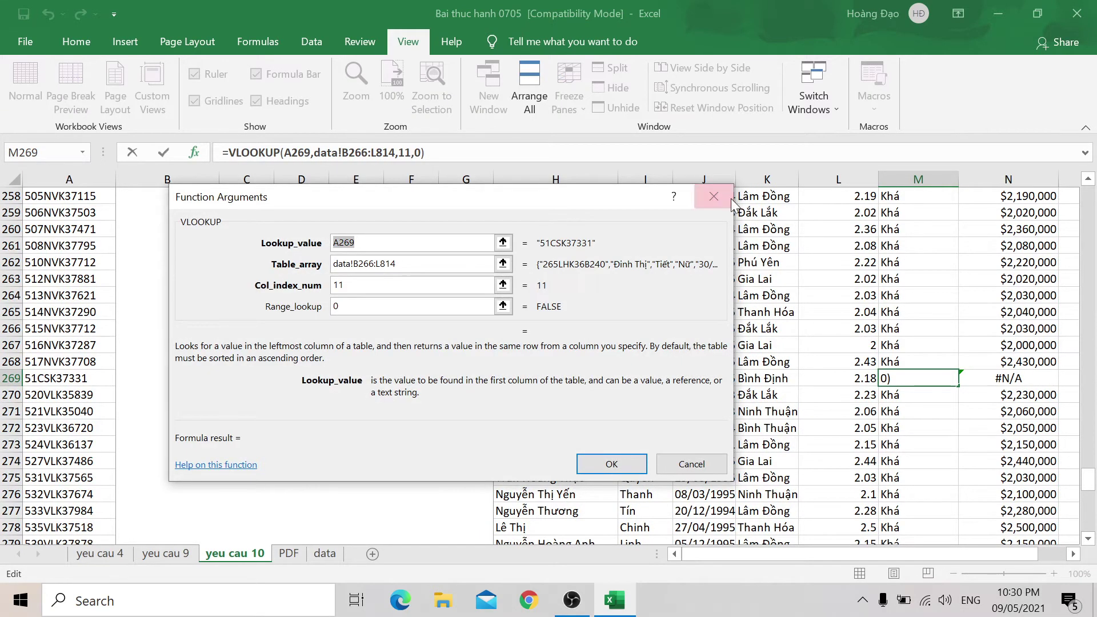
pyautogui.click(714, 197)
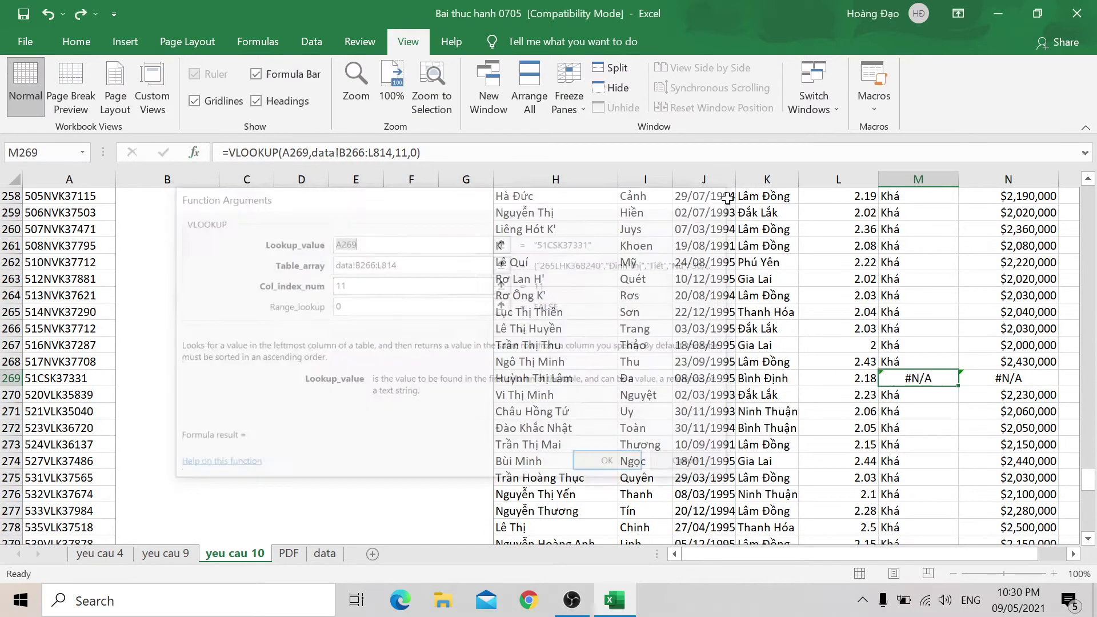
pyautogui.click(897, 362)
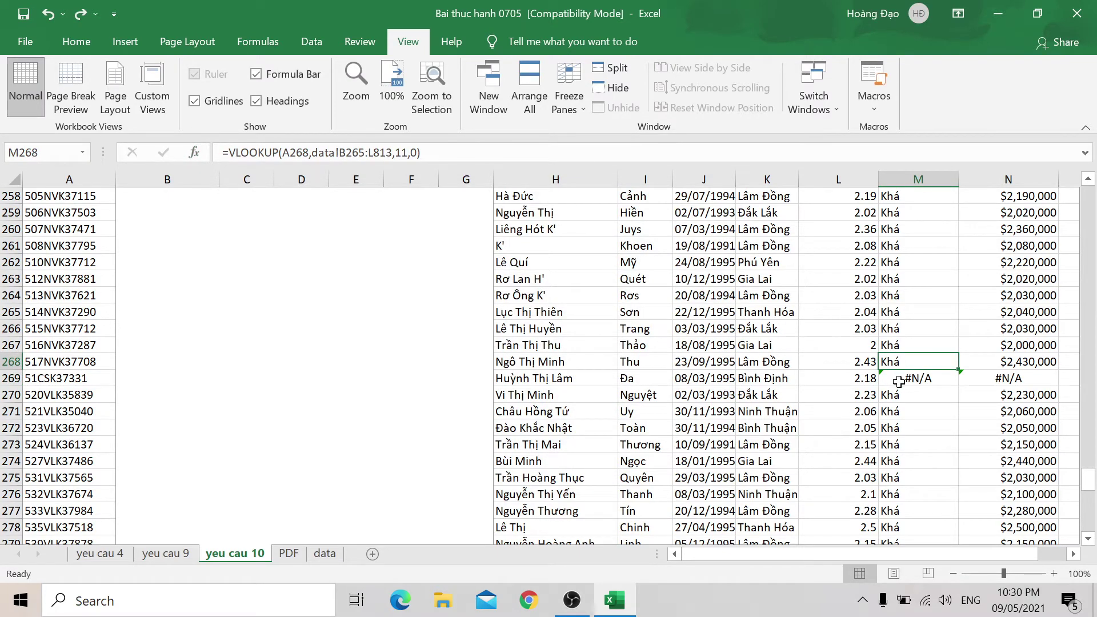
pyautogui.click(898, 382)
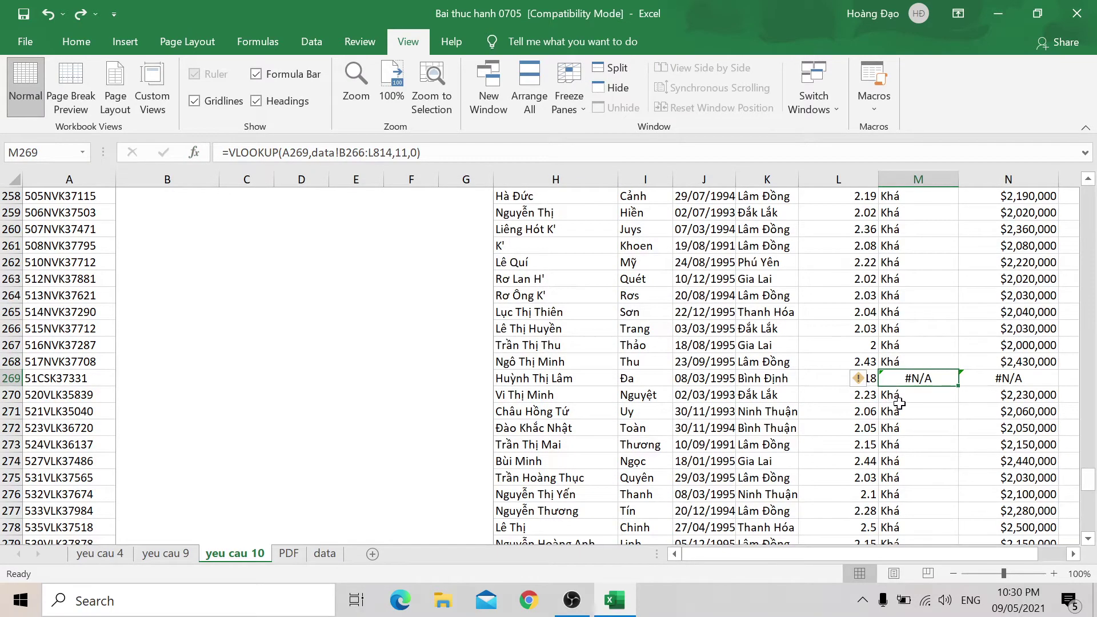
pyautogui.click(902, 407)
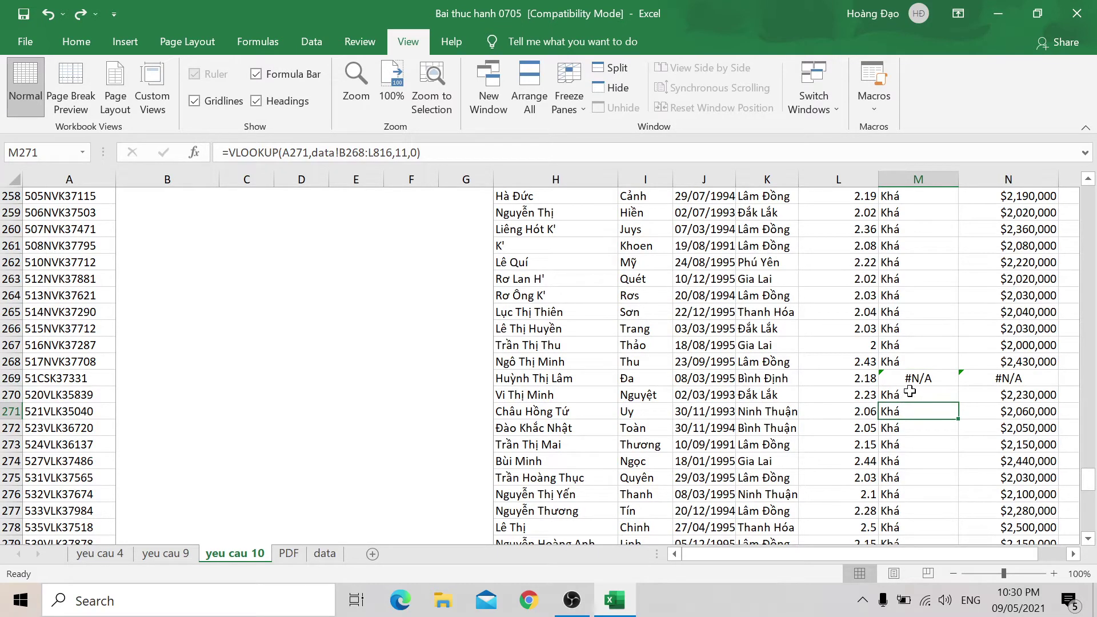
# Step: Select row 269 across the table and check the lookup formulas in N314 and H288
pyautogui.moveTo(910, 381); pyautogui.dragTo(68, 377)
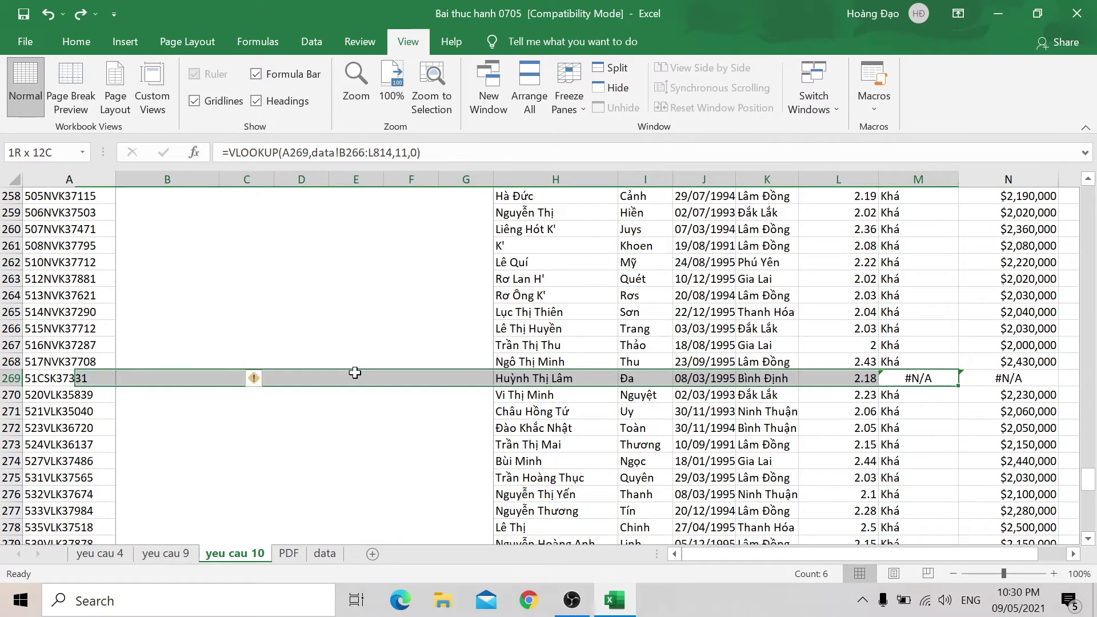
pyautogui.moveTo(68, 373); pyautogui.dragTo(1072, 372)
pyautogui.scroll(-8, 763, 420)
pyautogui.scroll(-5, 763, 421)
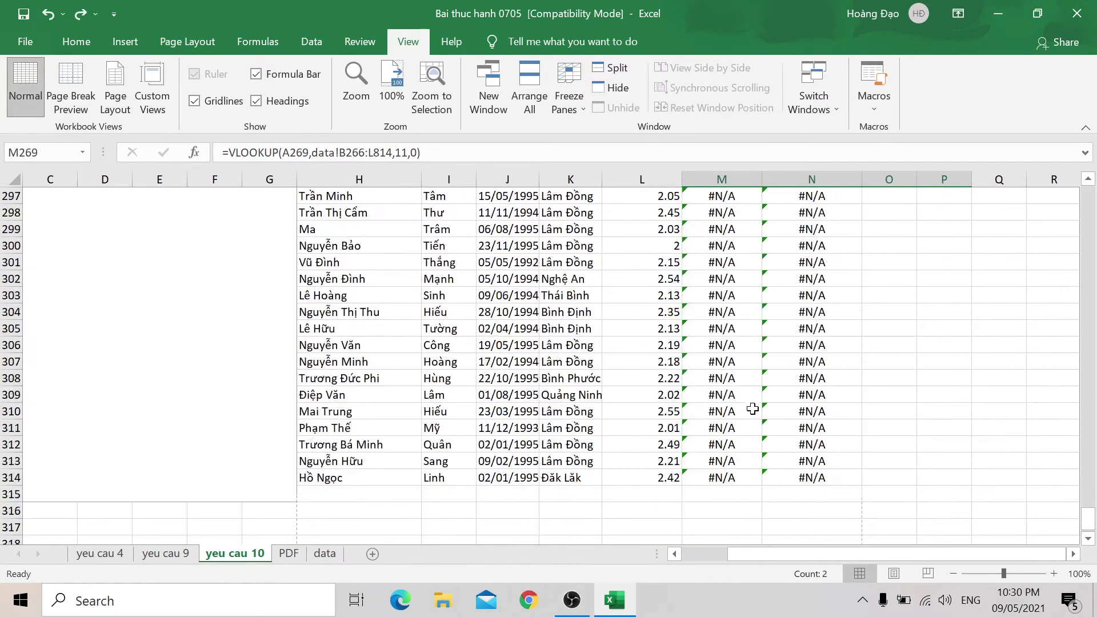
pyautogui.scroll(-1, 771, 408)
pyautogui.click(810, 424)
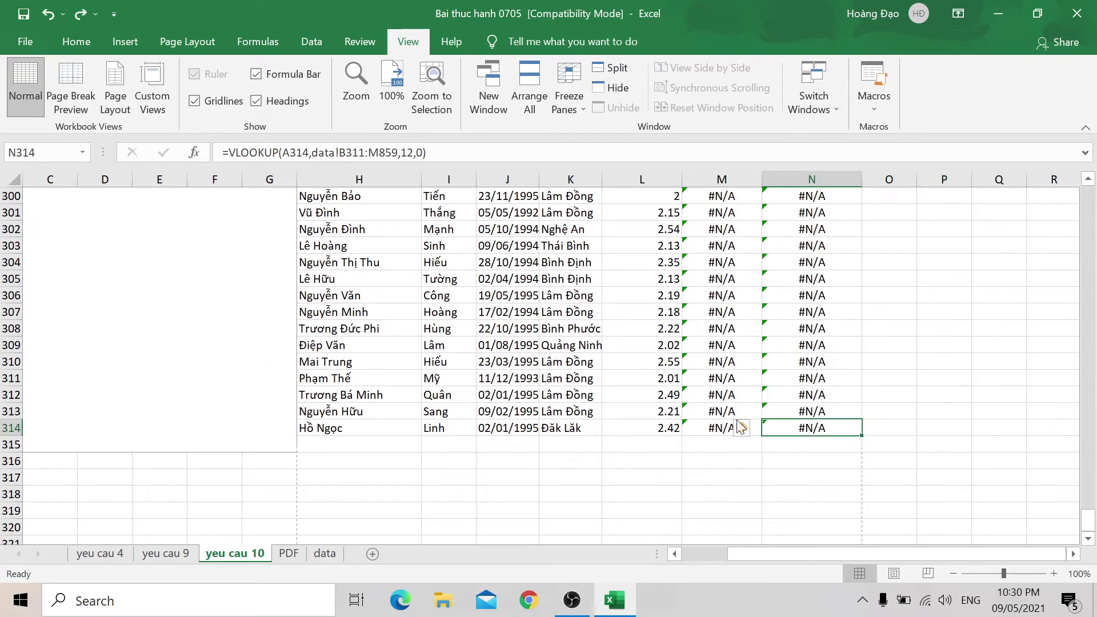
pyautogui.scroll(5, 476, 396)
pyautogui.scroll(4, 609, 399)
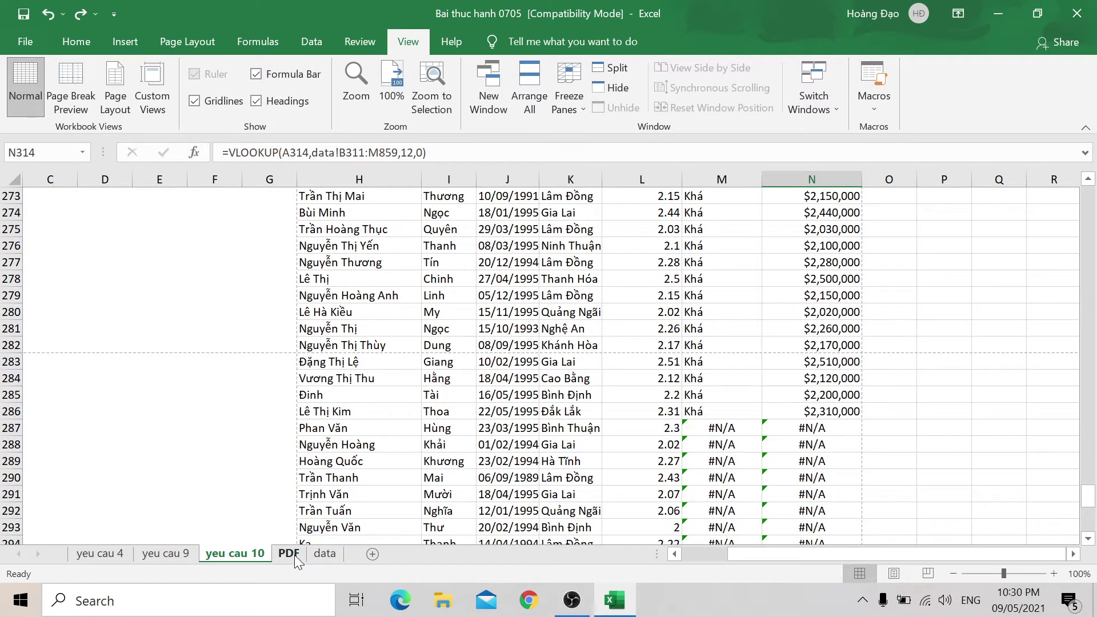
pyautogui.click(357, 447)
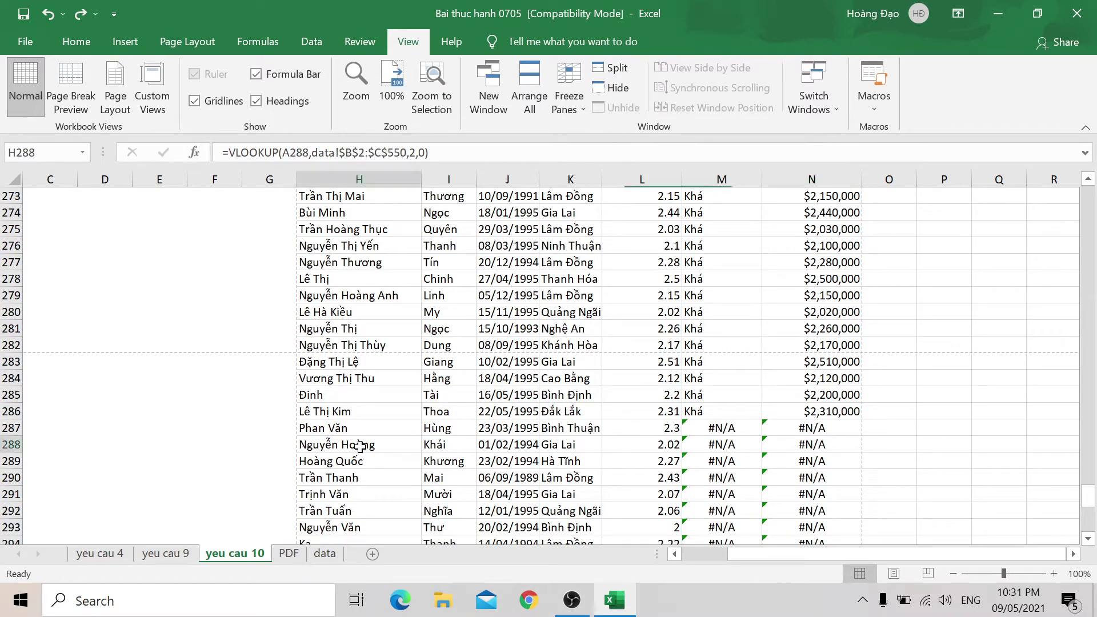
# Step: Scroll the data sheet down to its final records near row 550, then go to the PDF sheet
pyautogui.click(325, 553)
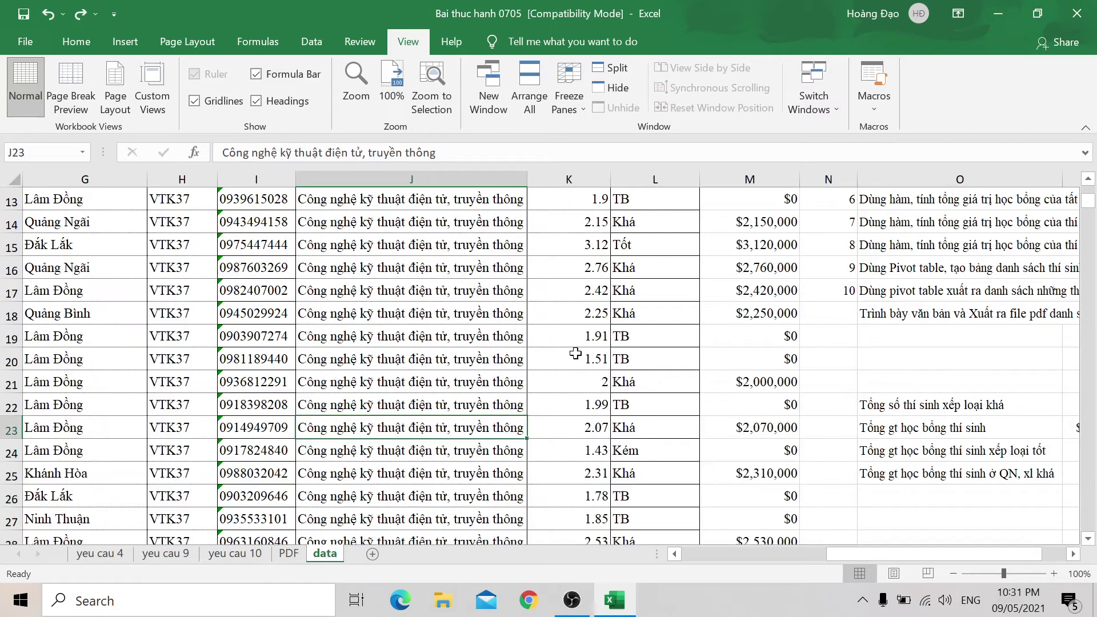
pyautogui.scroll(-7, 667, 245)
pyautogui.scroll(-5, 661, 264)
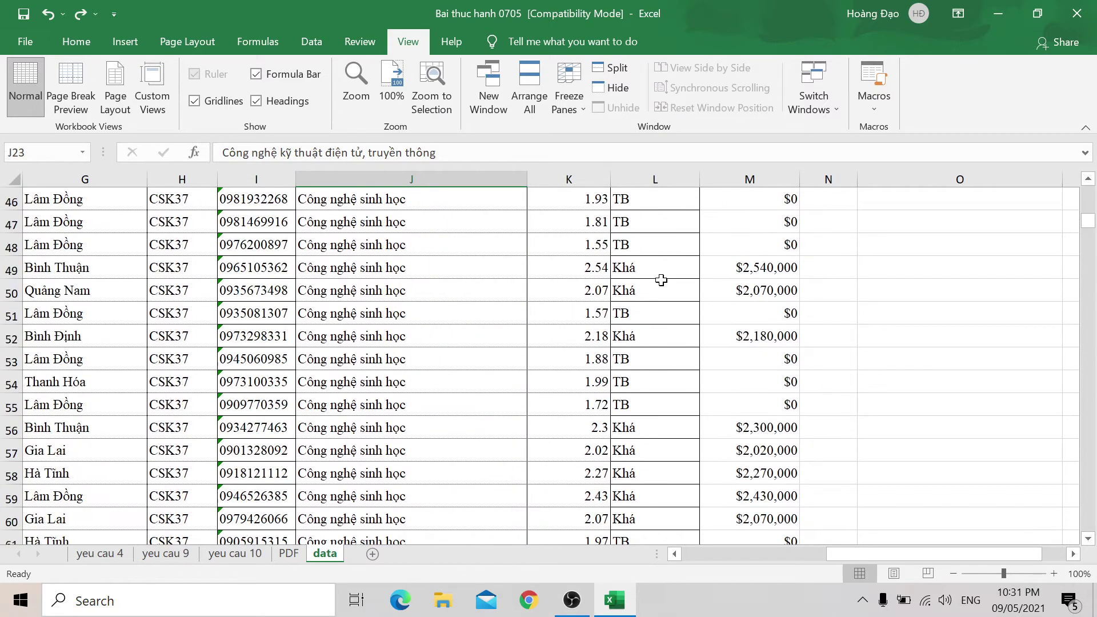
pyautogui.scroll(-7, 661, 277)
pyautogui.scroll(-10, 661, 286)
pyautogui.scroll(-9, 661, 284)
pyautogui.scroll(-8, 661, 285)
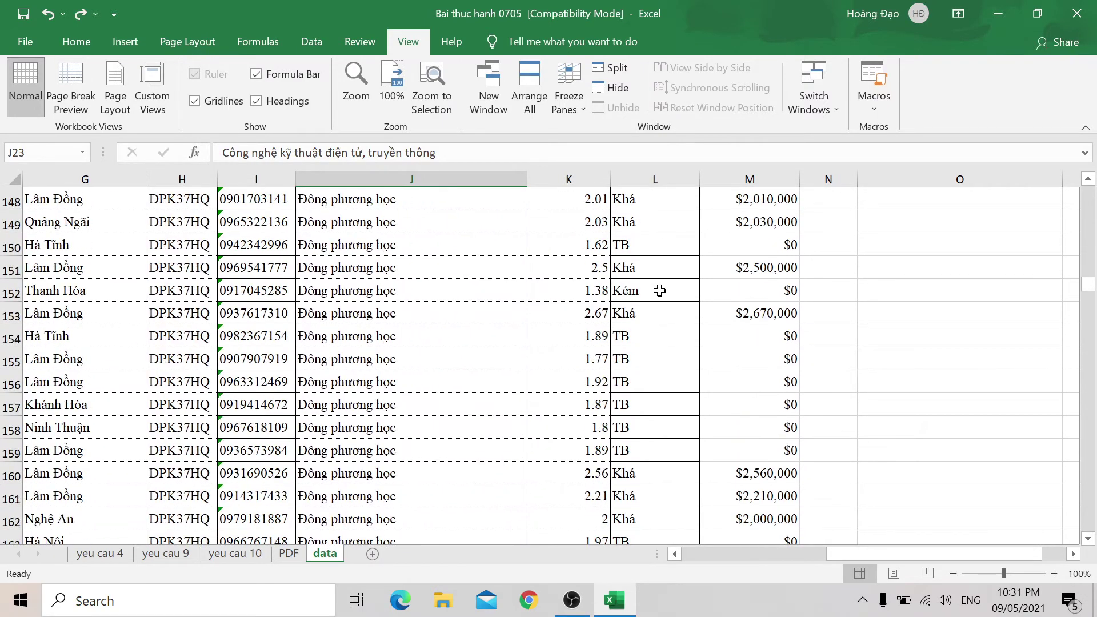
pyautogui.scroll(-8, 657, 300)
pyautogui.scroll(-7, 645, 331)
pyautogui.scroll(-6, 644, 335)
pyautogui.scroll(-8, 637, 341)
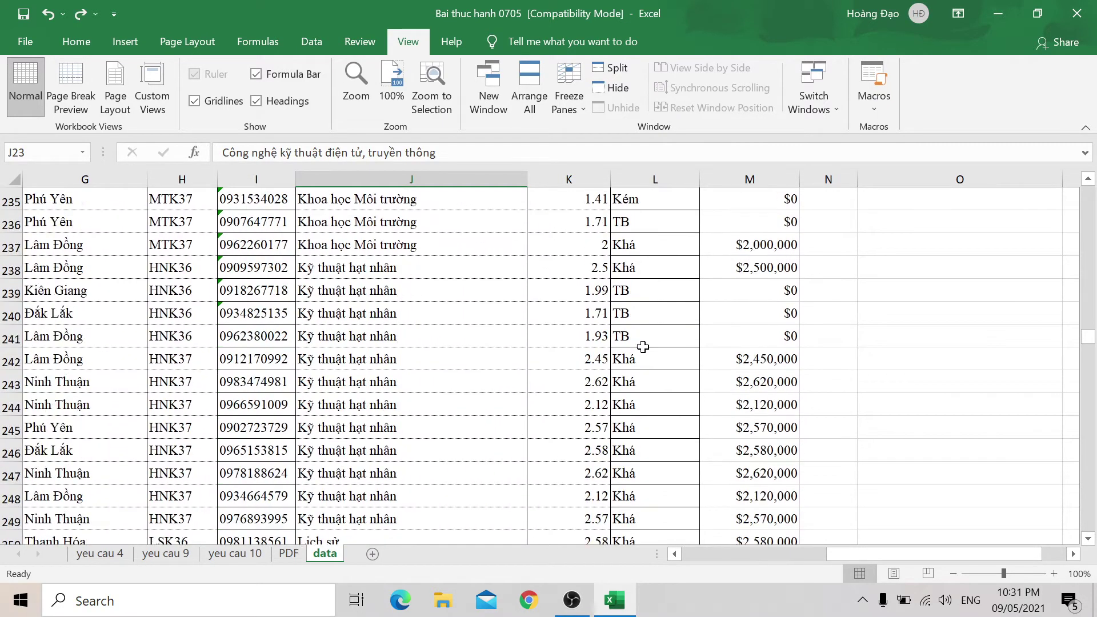
pyautogui.scroll(-7, 641, 345)
pyautogui.scroll(-7, 641, 355)
pyautogui.scroll(-7, 644, 355)
pyautogui.scroll(-8, 645, 355)
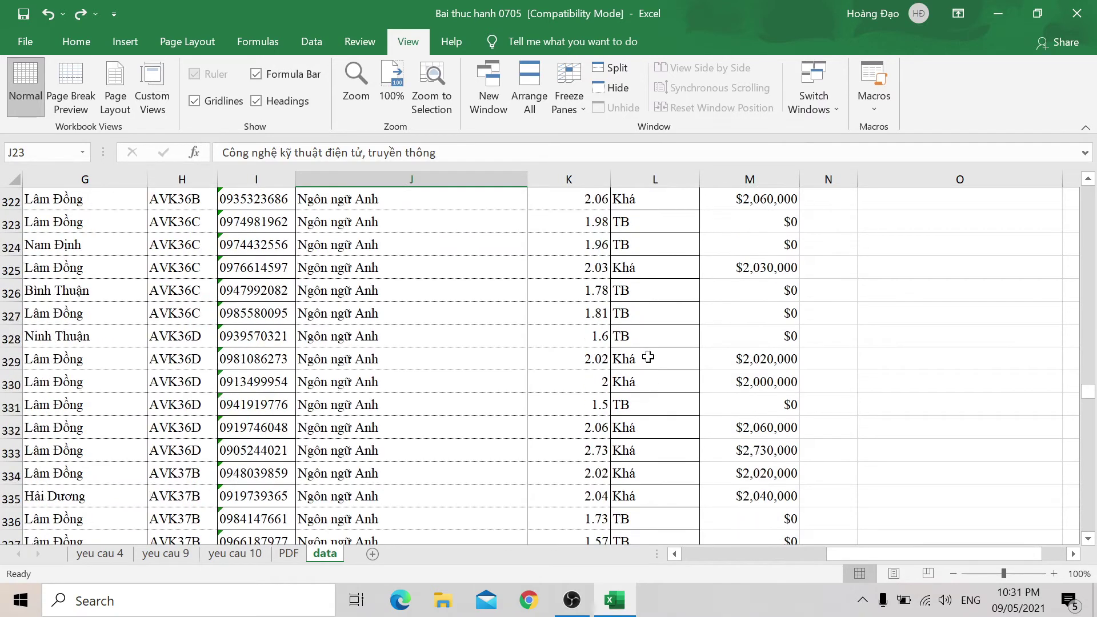
pyautogui.scroll(-8, 647, 355)
pyautogui.scroll(-8, 648, 355)
pyautogui.scroll(-8, 647, 355)
pyautogui.scroll(-8, 644, 352)
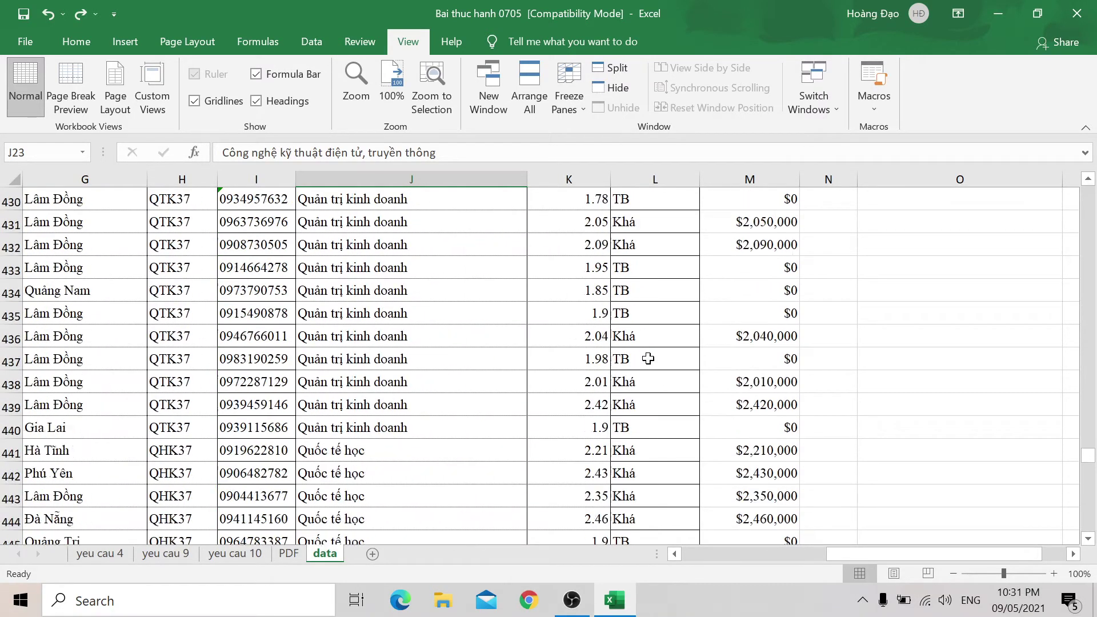
pyautogui.scroll(-8, 644, 357)
pyautogui.scroll(-7, 646, 362)
pyautogui.scroll(-7, 645, 372)
pyautogui.scroll(-8, 643, 372)
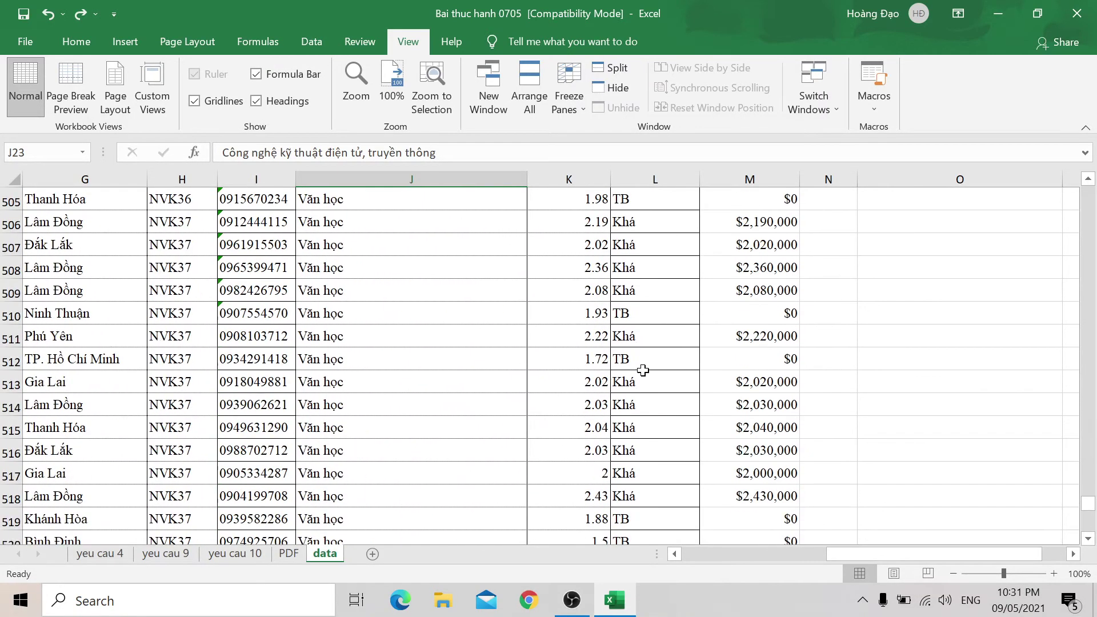
pyautogui.scroll(-7, 642, 372)
pyautogui.scroll(-5, 641, 375)
pyautogui.scroll(2, 641, 374)
pyautogui.scroll(1, 641, 373)
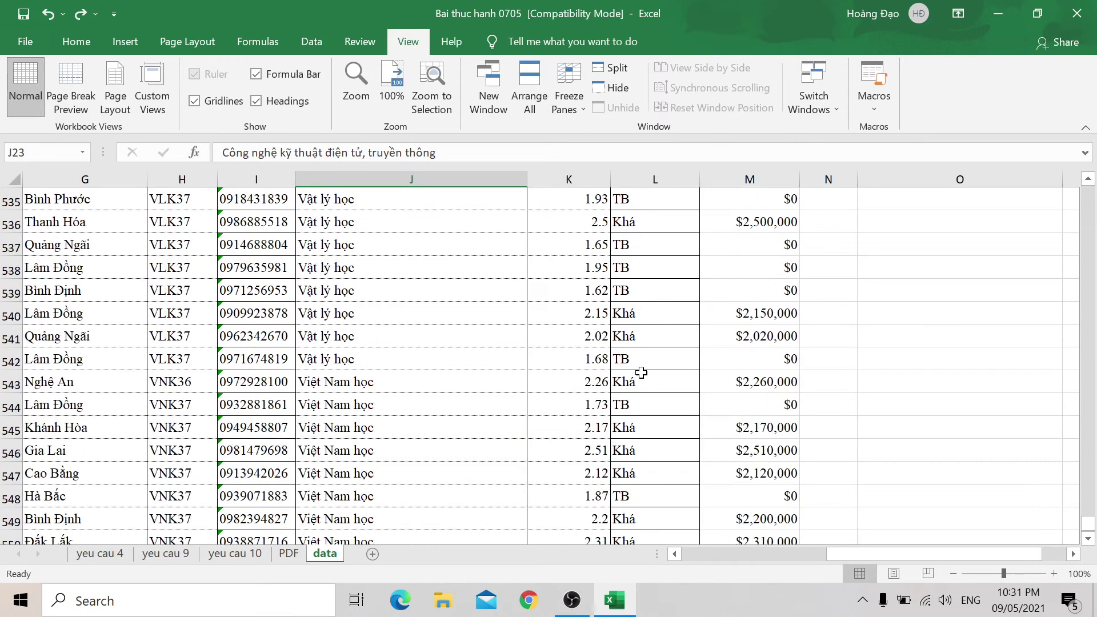
pyautogui.click(293, 551)
# Step: Open the VLOOKUP arguments for M287 on yeu cau 10 and re-pick its row-287 lookup value
pyautogui.click(251, 553)
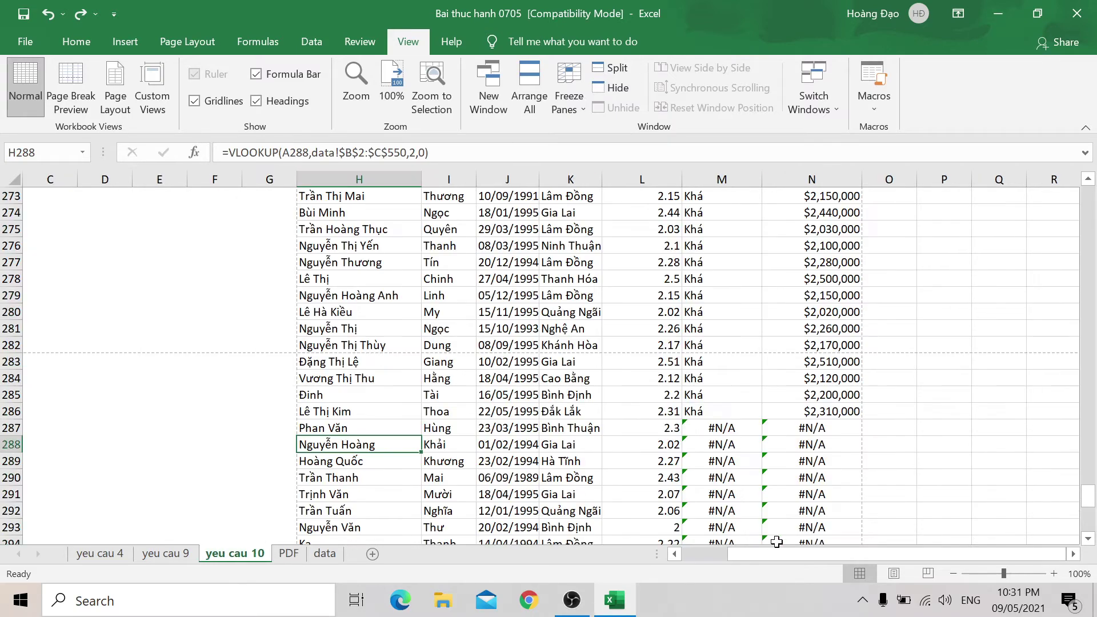
pyautogui.click(707, 429)
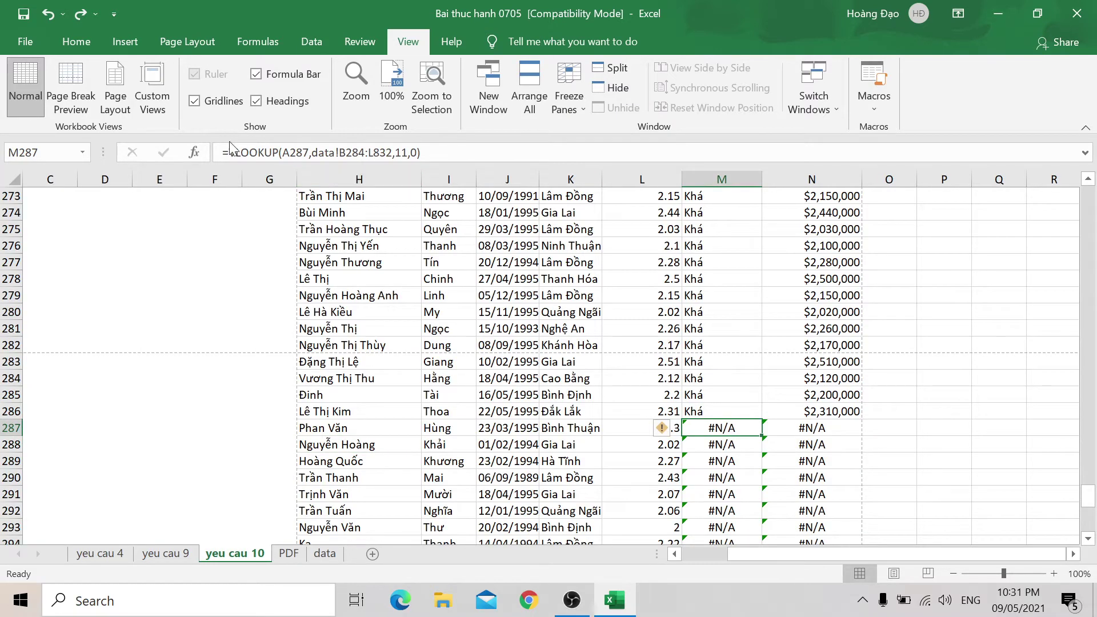
pyautogui.click(195, 151)
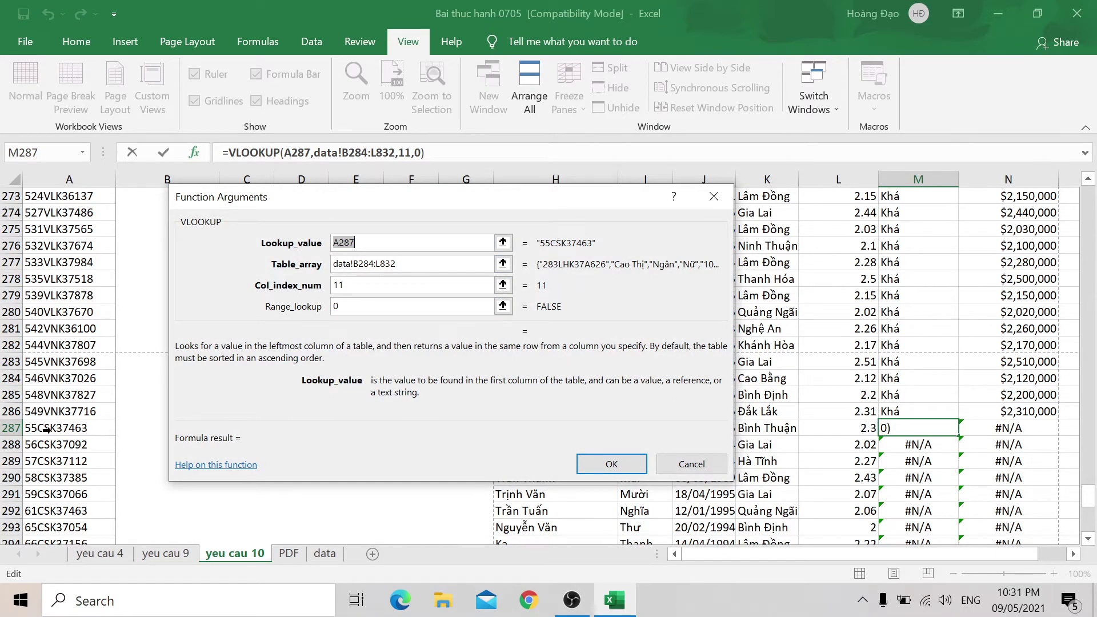
pyautogui.moveTo(69, 428)
pyautogui.mouseDown()
pyautogui.moveTo(877, 426)
pyautogui.moveTo(69, 423)
pyautogui.mouseUp()
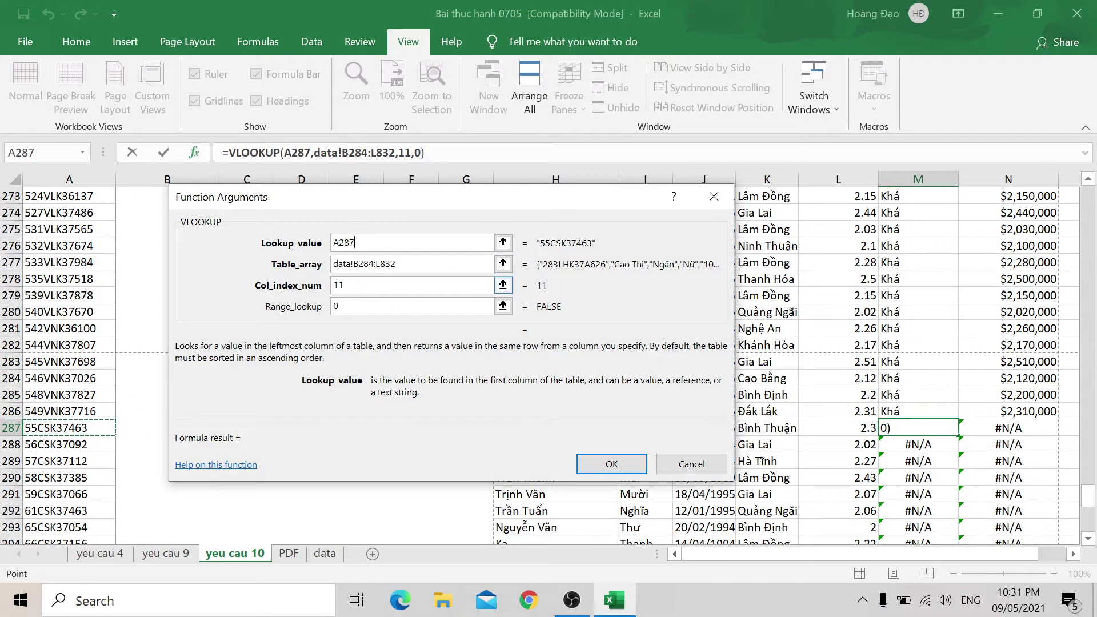
pyautogui.click(343, 285)
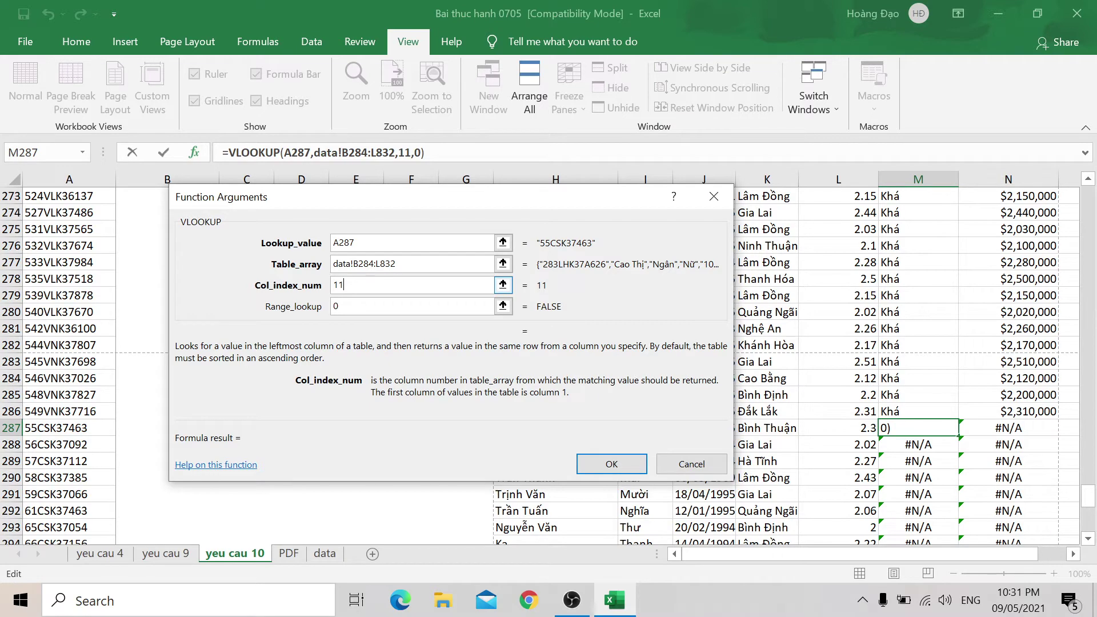
pyautogui.click(382, 305)
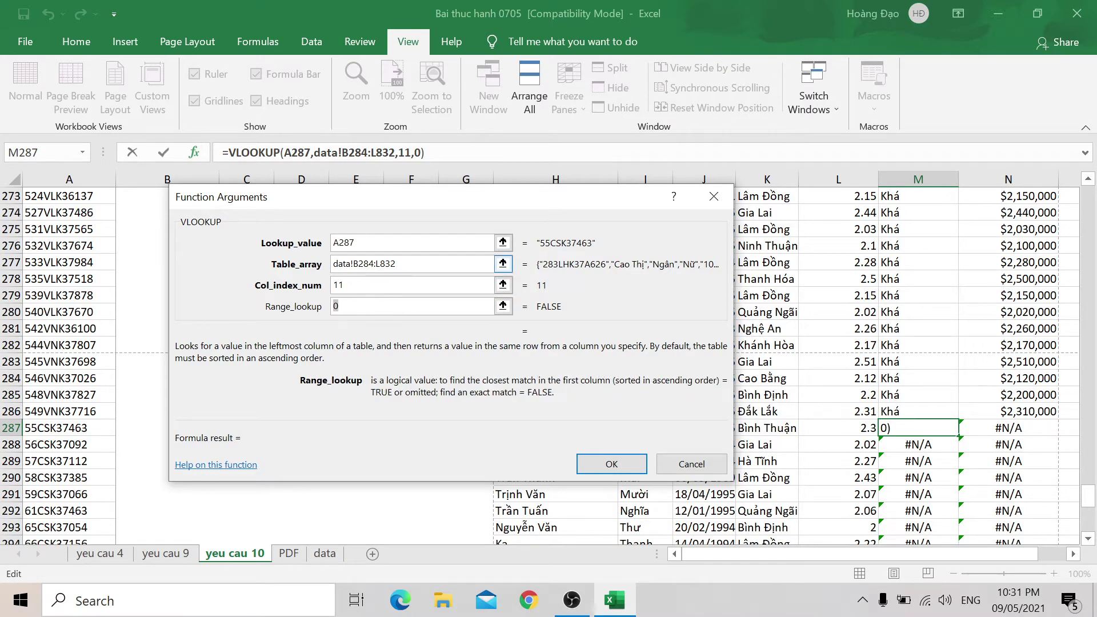
# Step: Clear M287's old Table_array reference and start picking a new range on the data sheet
pyautogui.click(395, 263)
pyautogui.moveTo(395, 263); pyautogui.dragTo(275, 267)
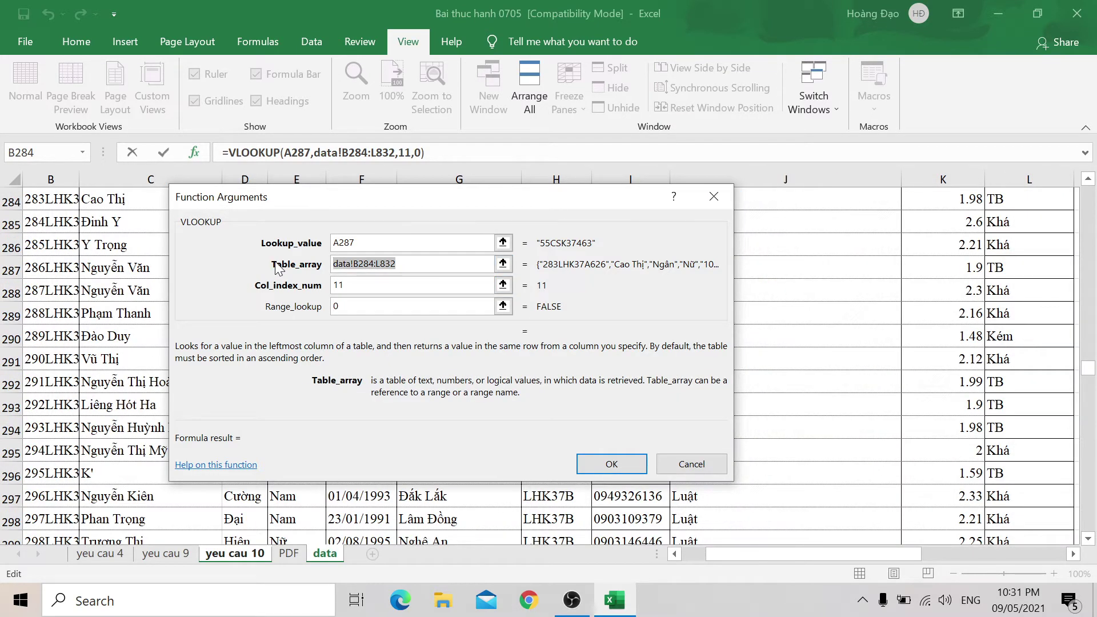
pyautogui.press('Delete')
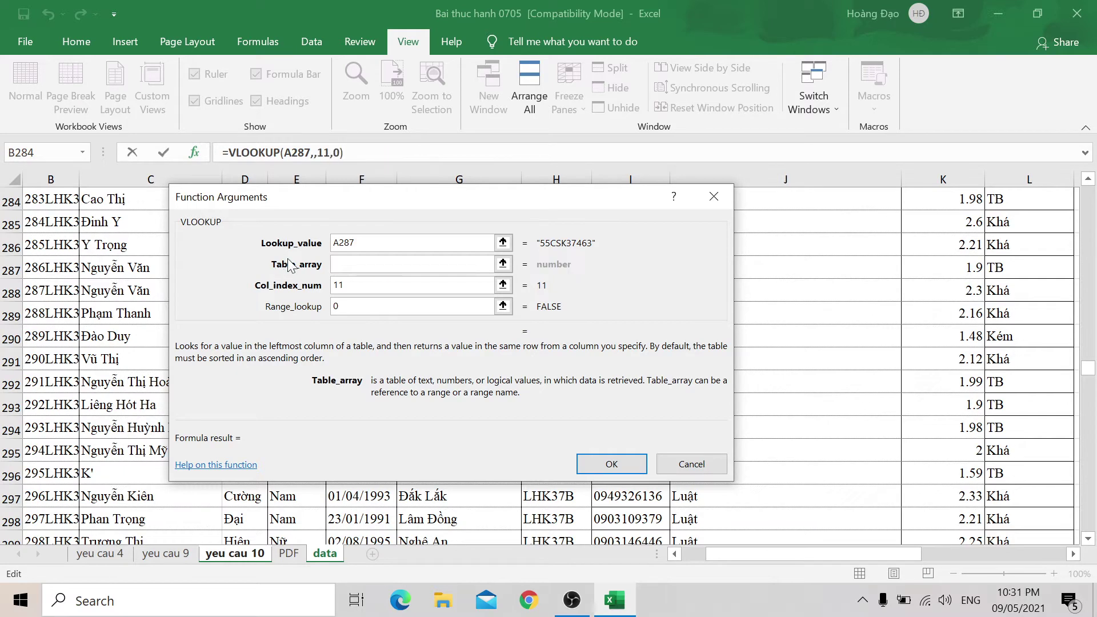
pyautogui.click(503, 262)
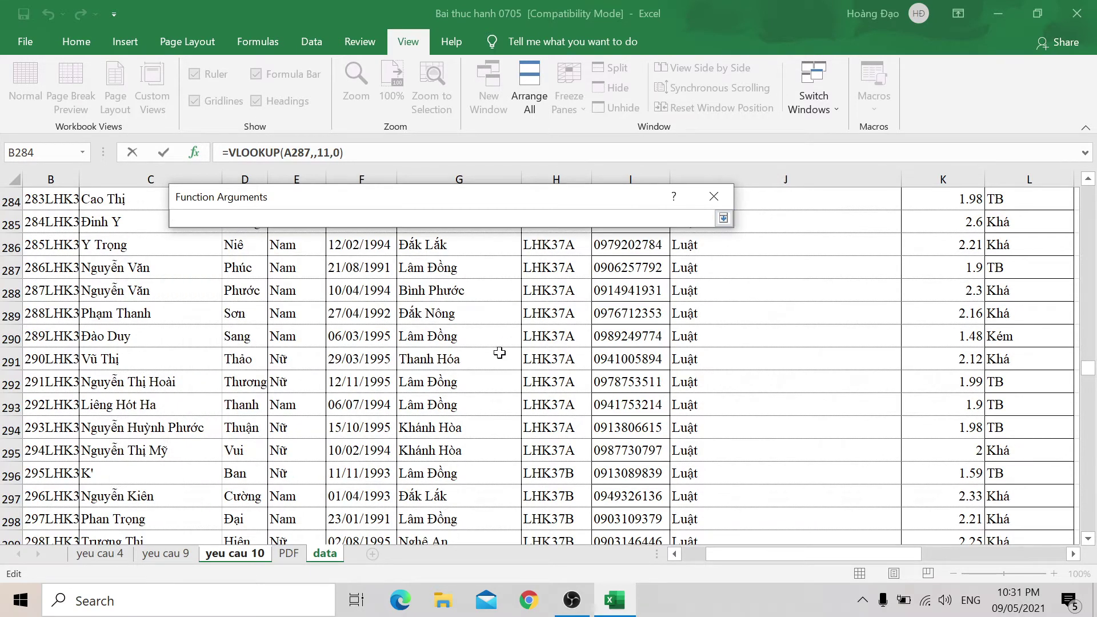
pyautogui.scroll(7, 350, 416)
pyautogui.scroll(5, 263, 423)
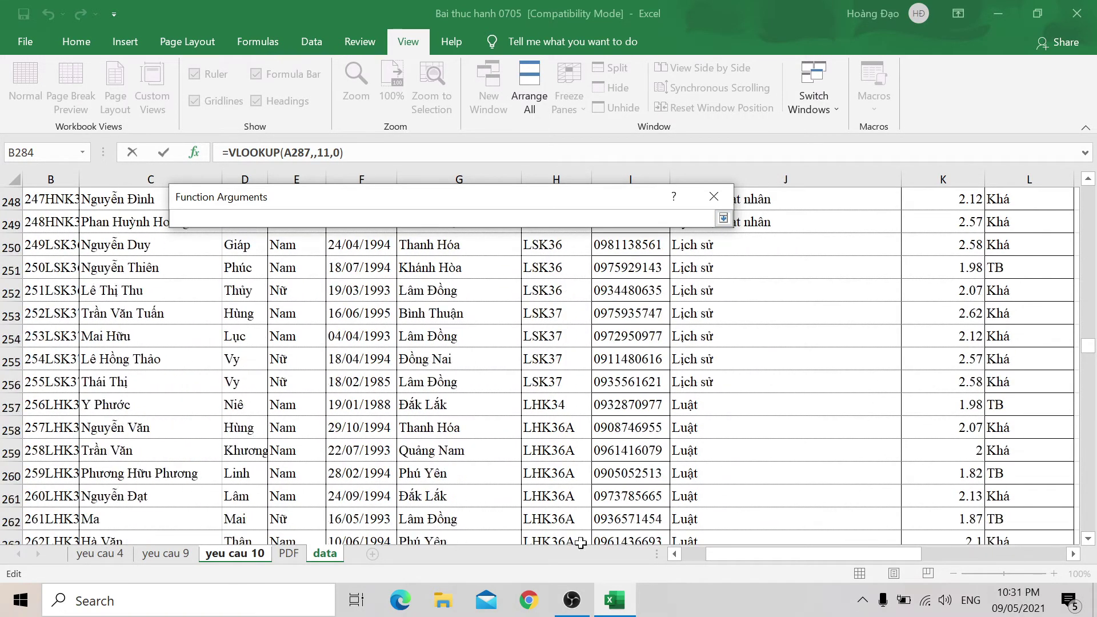
pyautogui.moveTo(723, 553); pyautogui.dragTo(663, 553)
pyautogui.scroll(-8, 171, 404)
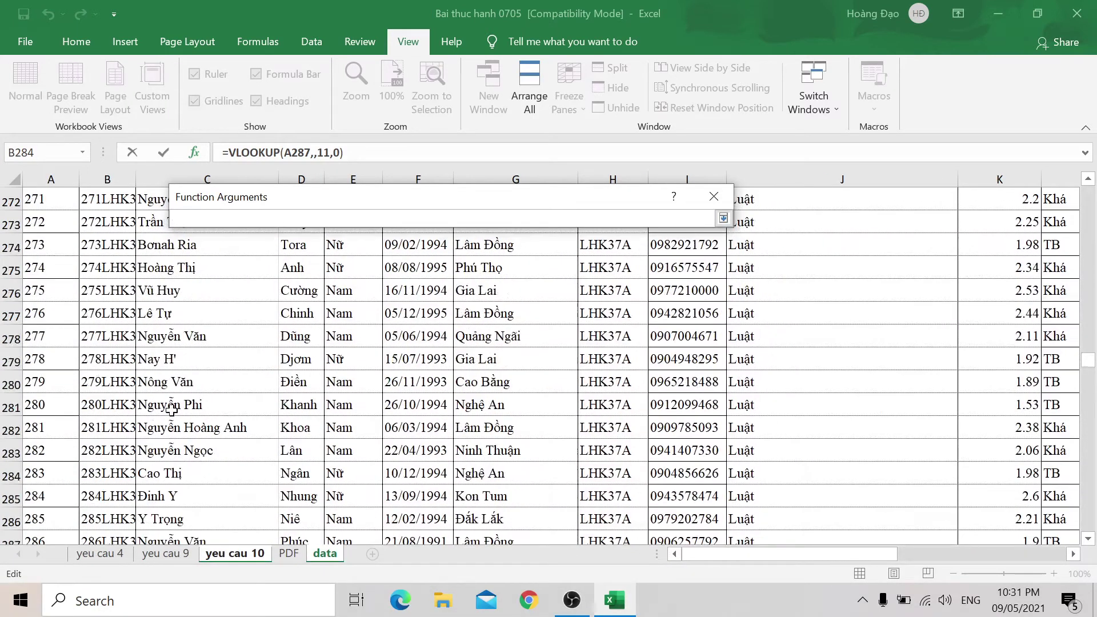
pyautogui.click(130, 390)
# Step: Set Table_array to the absolute range data!$B$2:$L$550 and confirm the M287 lookup
pyautogui.hotkey('ctrl', 'Up')
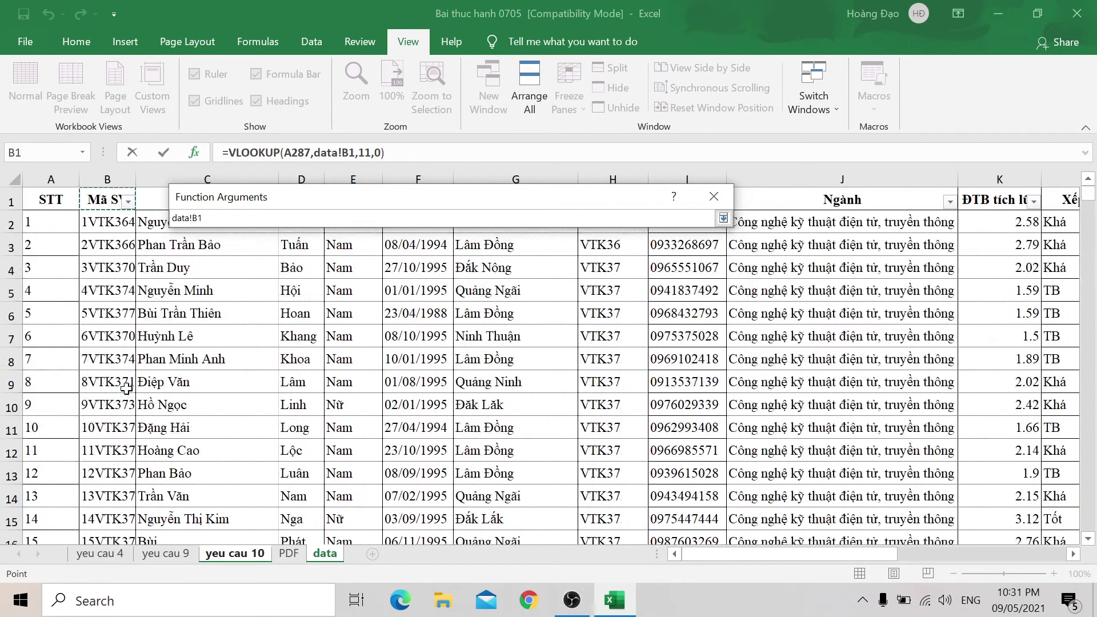
pyautogui.click(121, 228)
pyautogui.hotkey('shift', 'Right')
pyautogui.hotkey('shift', 'Right')
pyautogui.hotkey('shift', 'Right')
pyautogui.hotkey('shift', 'Right')
pyautogui.hotkey('shift', 'Right')
pyautogui.hotkey('shift', 'Right')
pyautogui.hotkey('shift', 'Right')
pyautogui.hotkey('shift', 'Right')
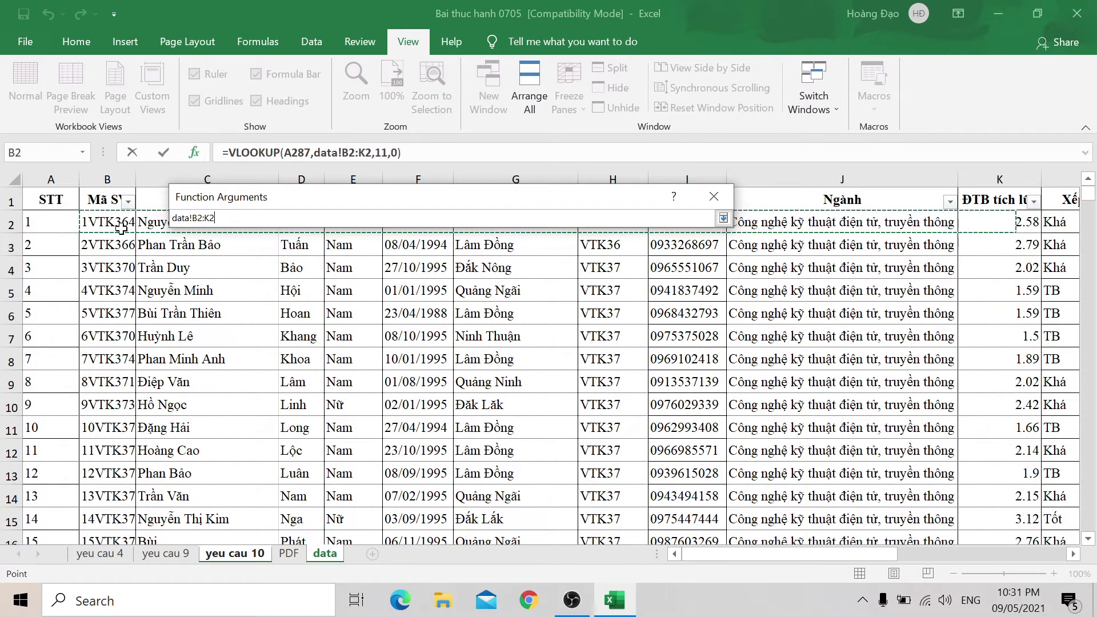
pyautogui.hotkey('shift', 'Right')
pyautogui.hotkey('shift', 'Right')
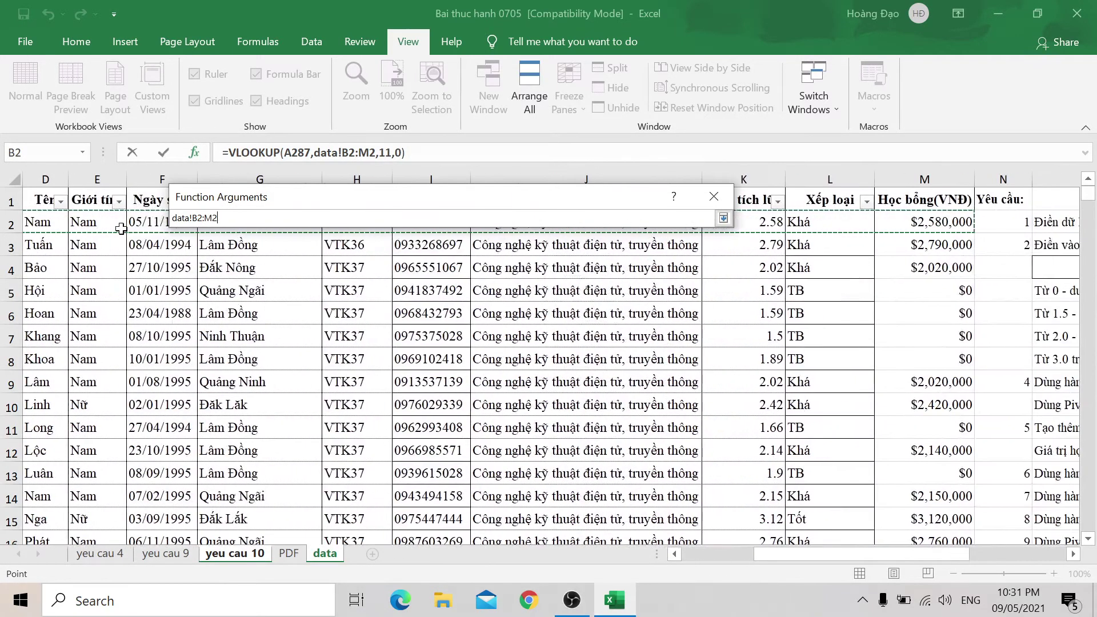
pyautogui.hotkey('shift', 'Left')
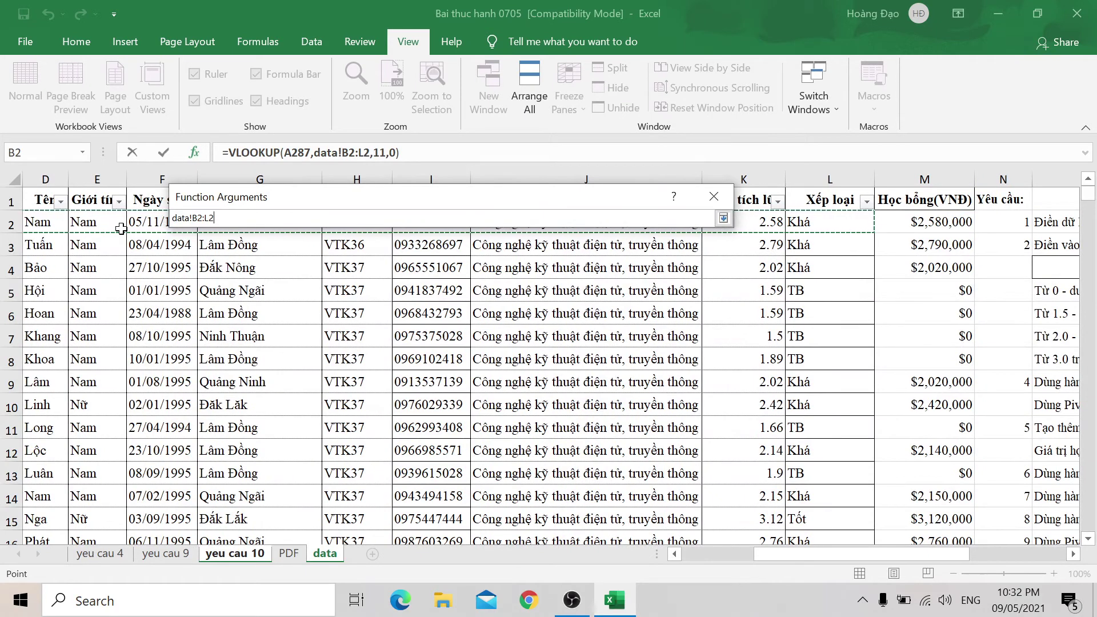
pyautogui.press('BackSpace')
pyautogui.write('550')
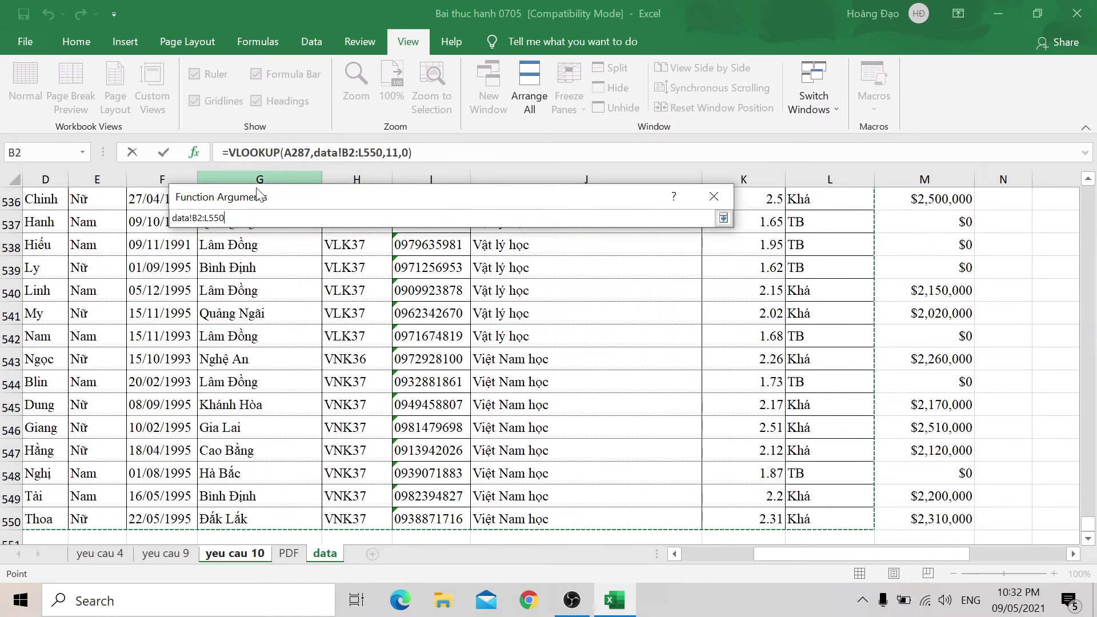
pyautogui.press('F2')
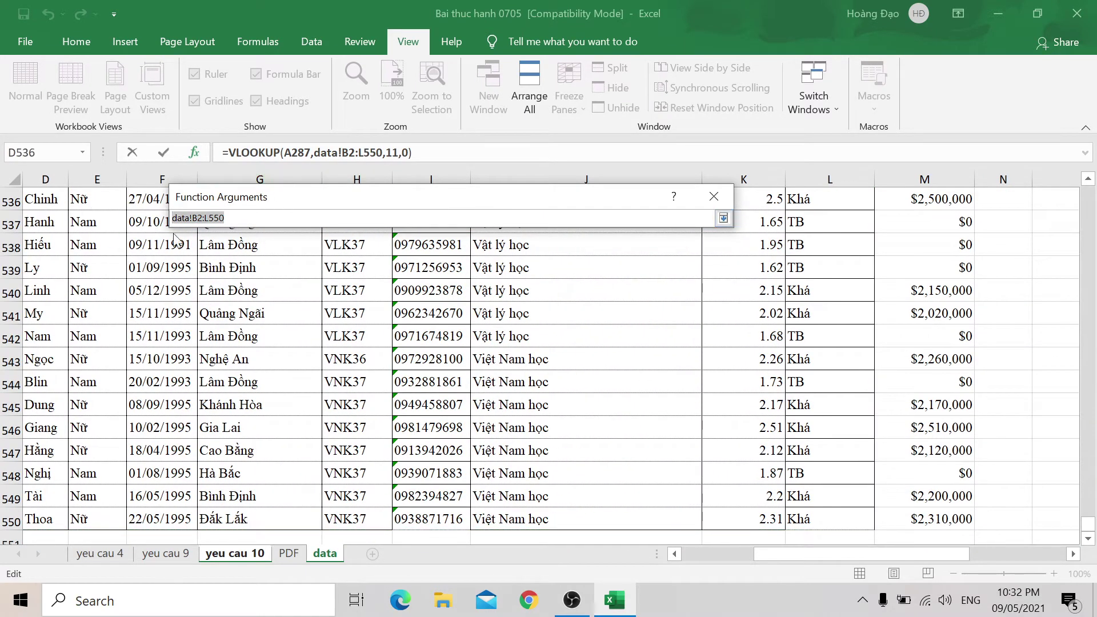
pyautogui.press('F4')
pyautogui.click(723, 219)
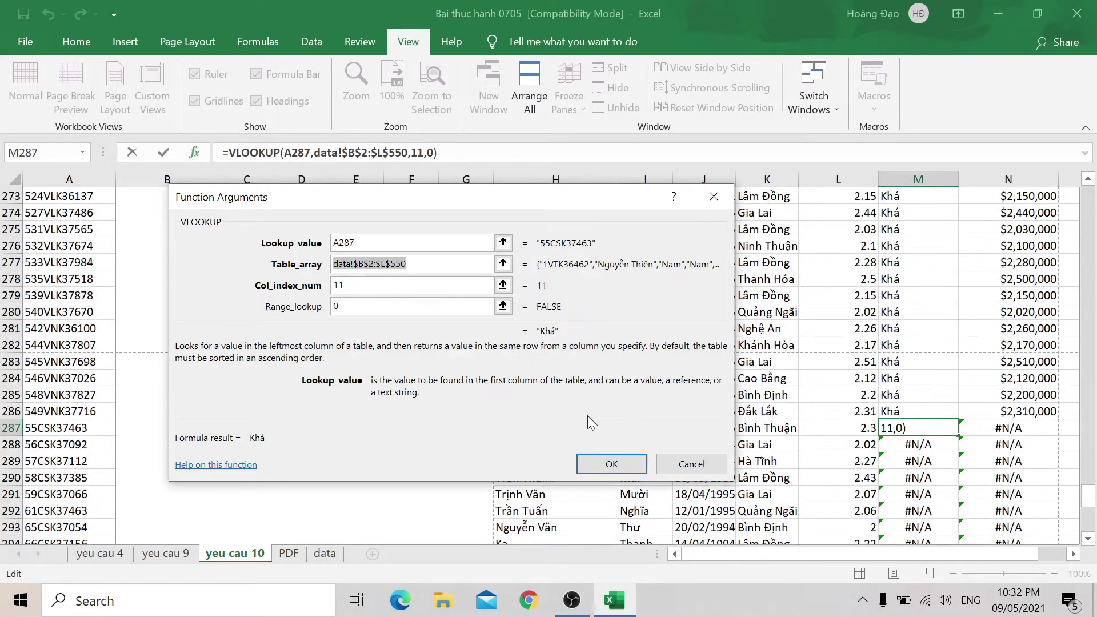
pyautogui.click(610, 463)
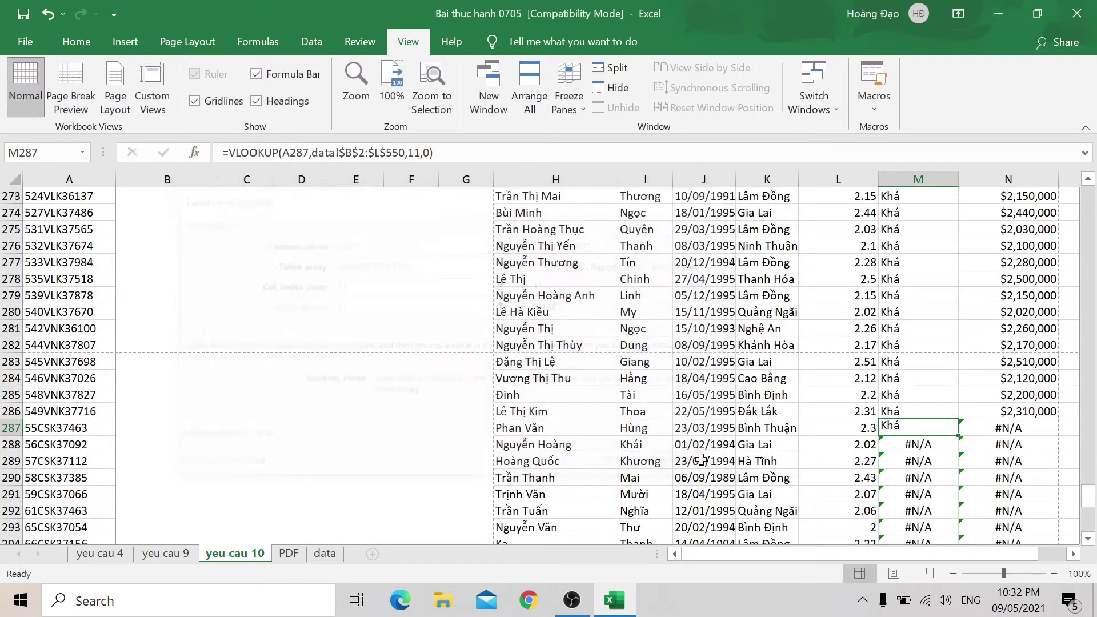
# Step: Fill the M287 rank formula down through M314
pyautogui.doubleClick(956, 437)
pyautogui.scroll(-6, 921, 435)
pyautogui.scroll(-5, 923, 431)
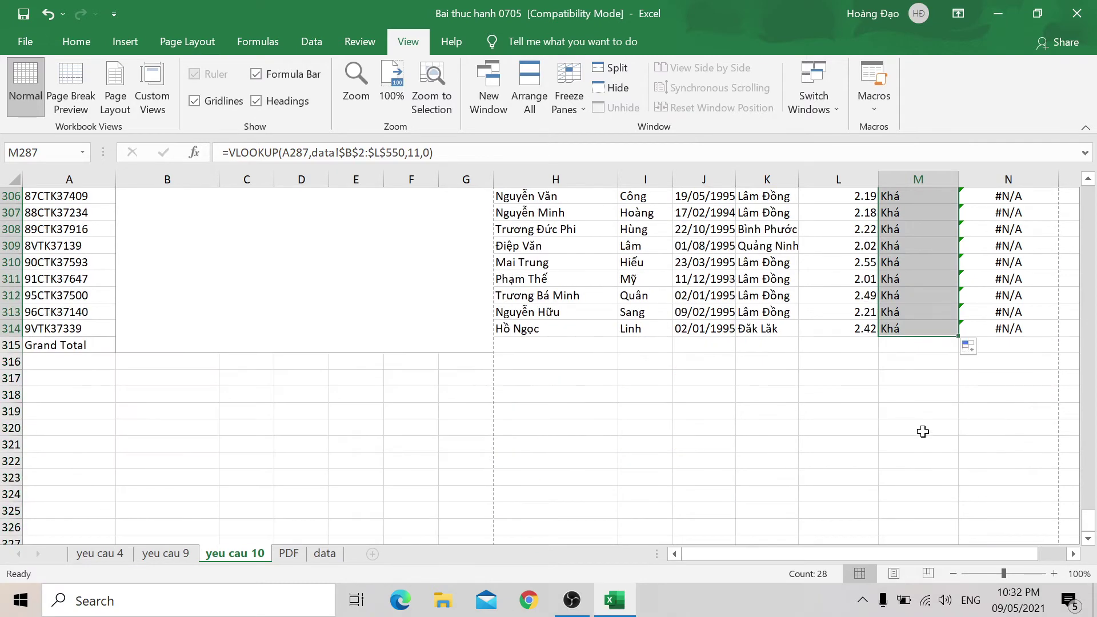
pyautogui.scroll(6, 923, 431)
# Step: Open N287's scholarship VLOOKUP and clear its old table range data!B284:M832
pyautogui.scroll(4, 922, 411)
pyautogui.press('Right')
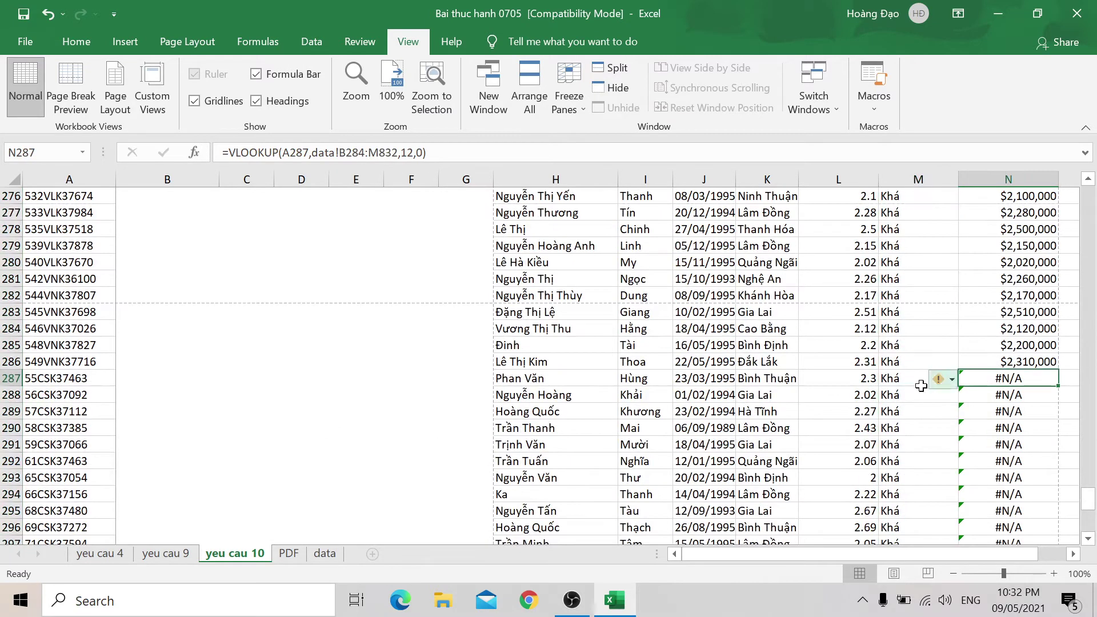
pyautogui.moveTo(766, 558); pyautogui.dragTo(842, 551)
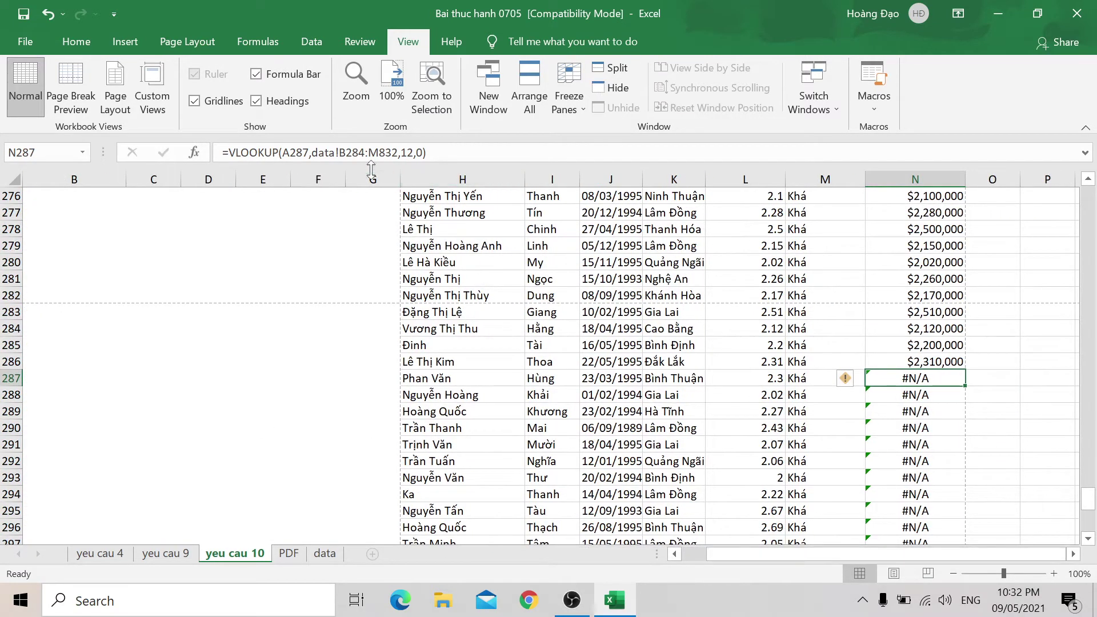
pyautogui.click(193, 152)
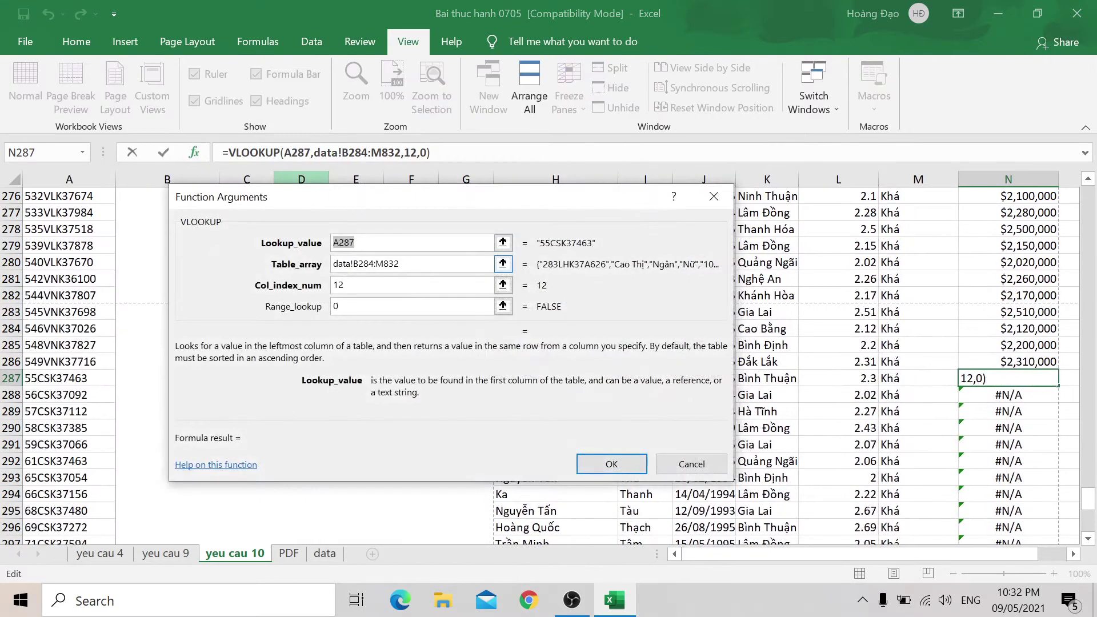
pyautogui.press('Tab')
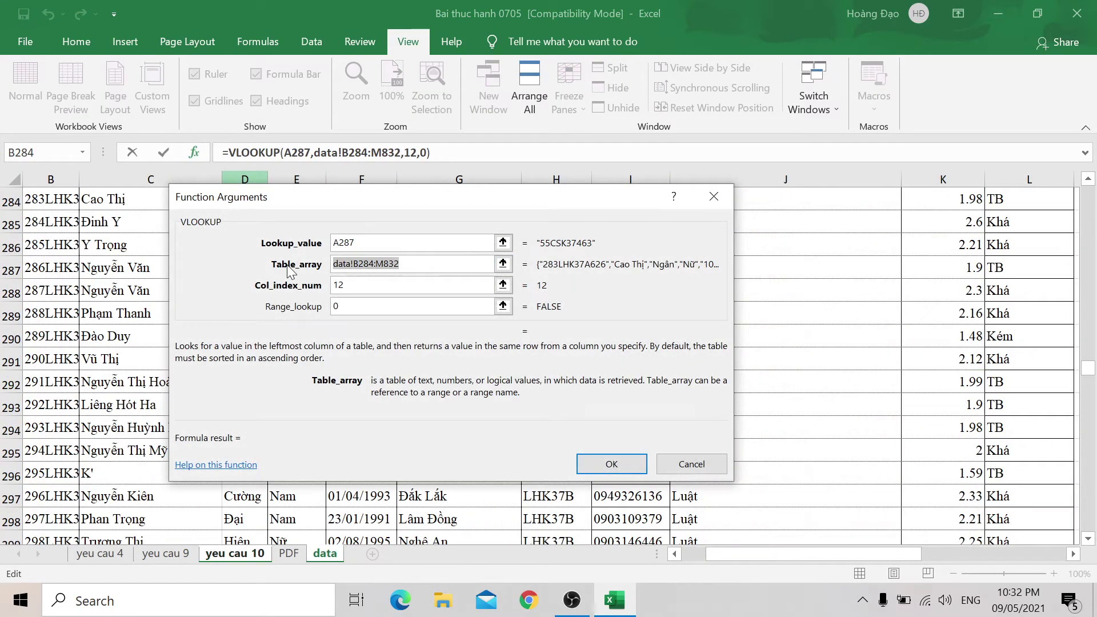
pyautogui.press('BackSpace')
pyautogui.click(503, 264)
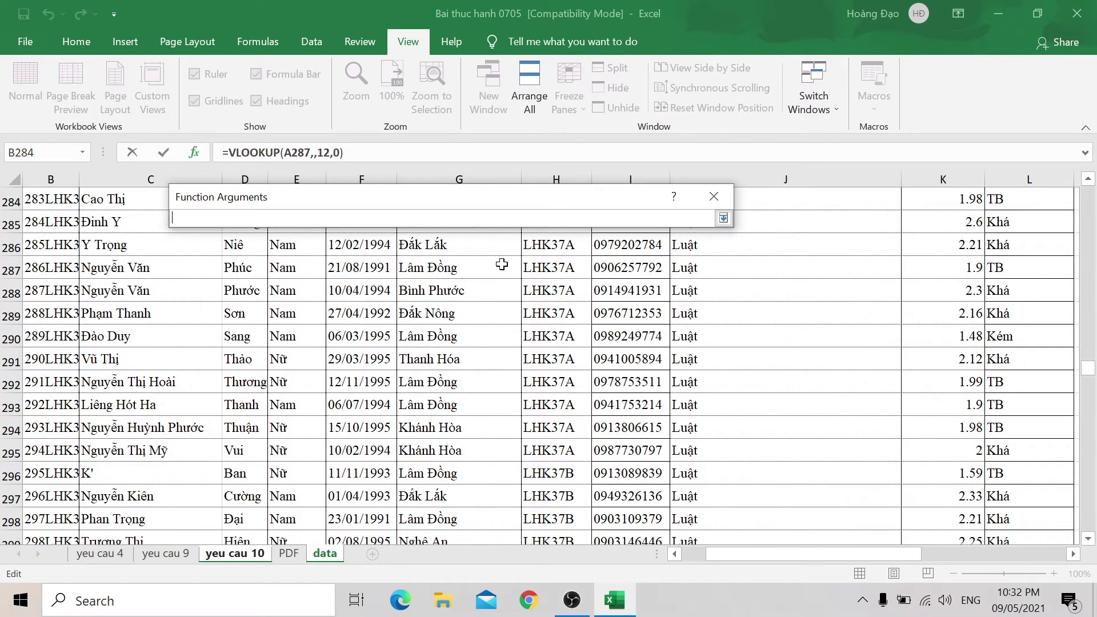
pyautogui.moveTo(729, 554); pyautogui.dragTo(633, 560)
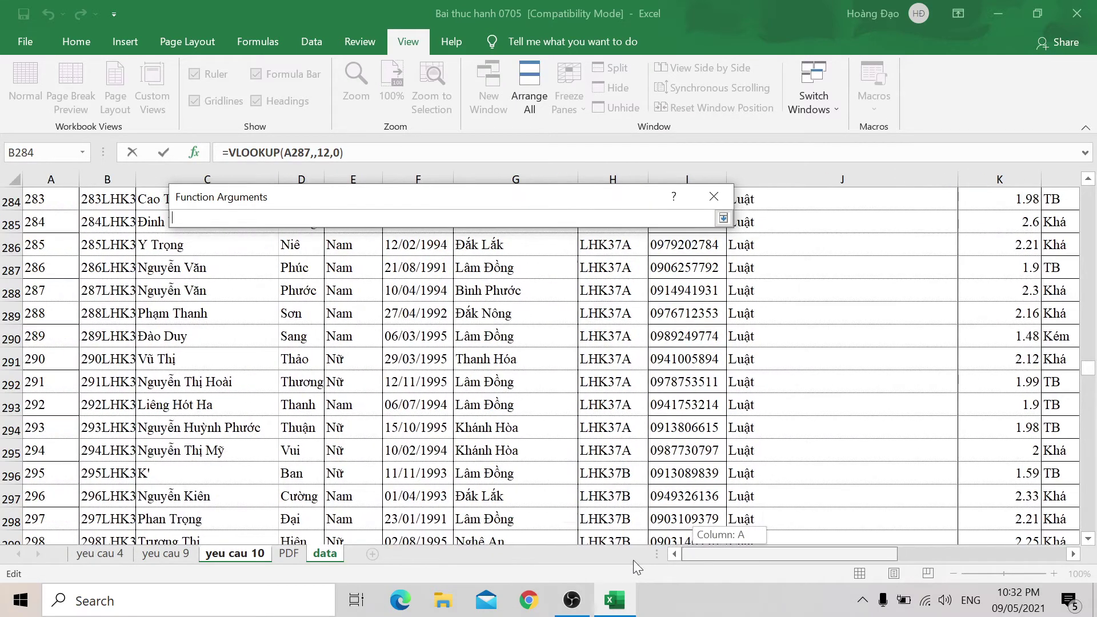
# Step: Pick data!A2:M550 as the new range, make it absolute, and confirm N287
pyautogui.click(47, 399)
pyautogui.press('BackSpace')
pyautogui.press('BackSpace')
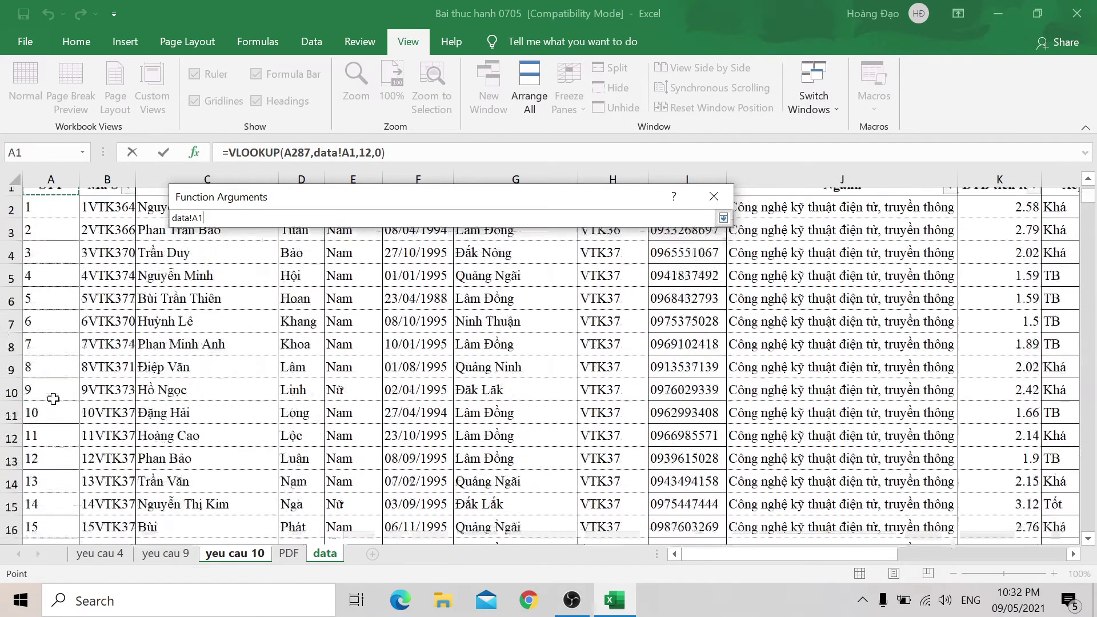
pyautogui.hotkey('ctrl', 'shift', 'Right')
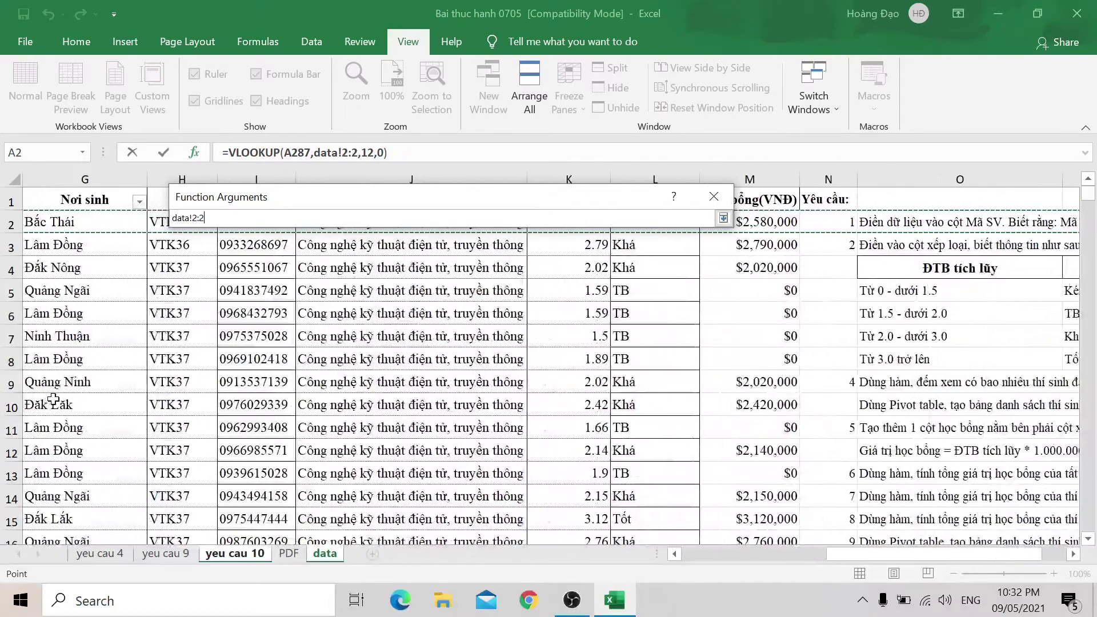
pyautogui.hotkey('shift', 'Left')
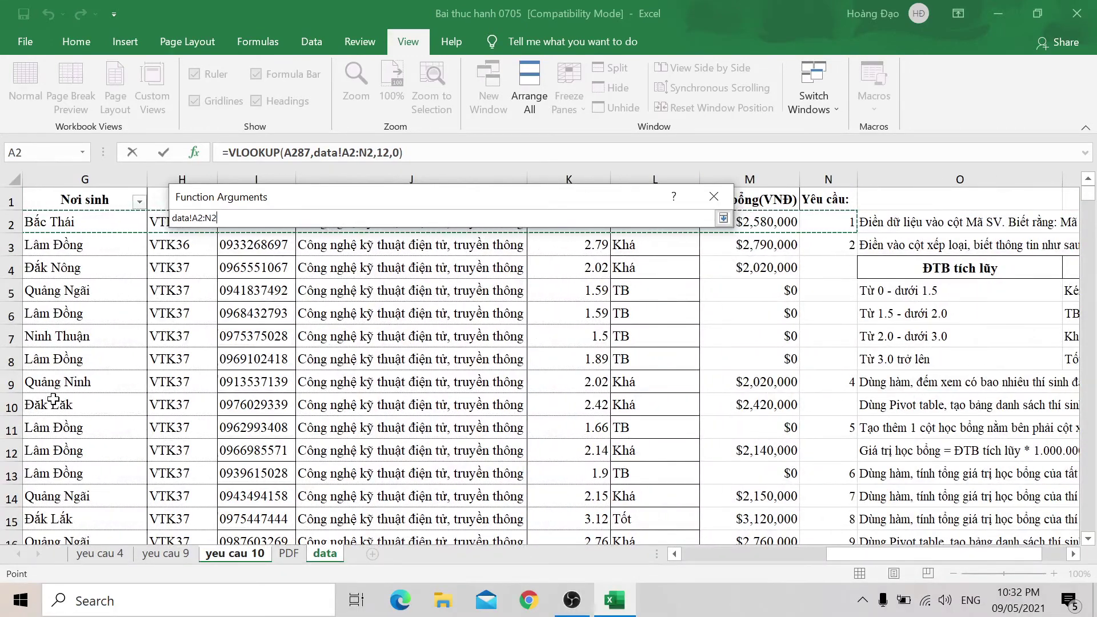
pyautogui.hotkey('shift', 'Left')
pyautogui.hotkey('ctrl', 'shift', 'Down')
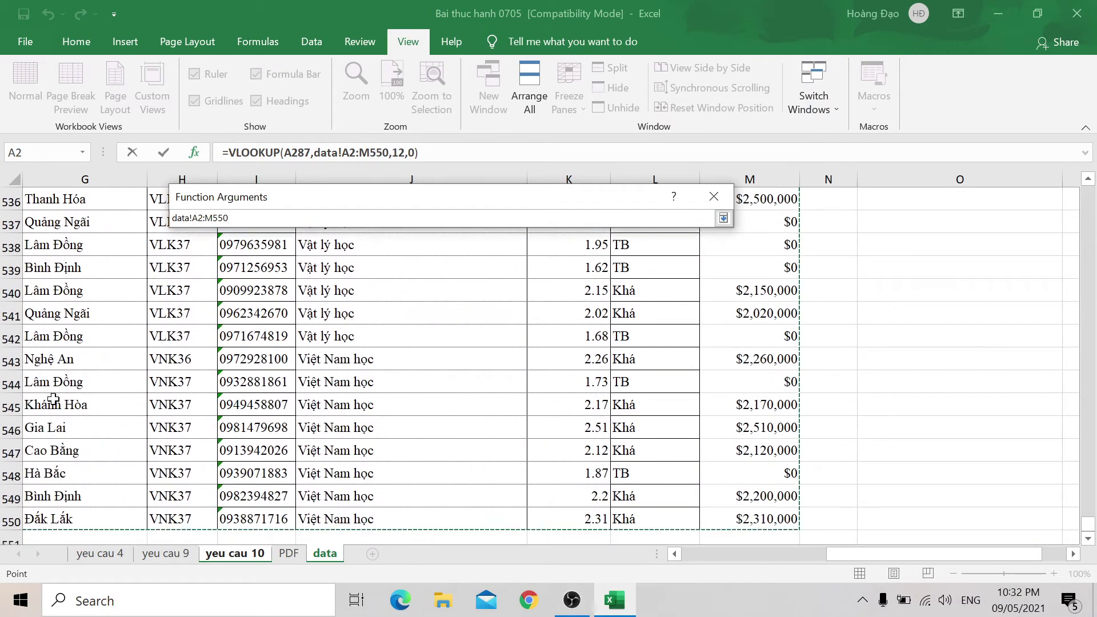
pyautogui.moveTo(232, 218); pyautogui.dragTo(146, 218)
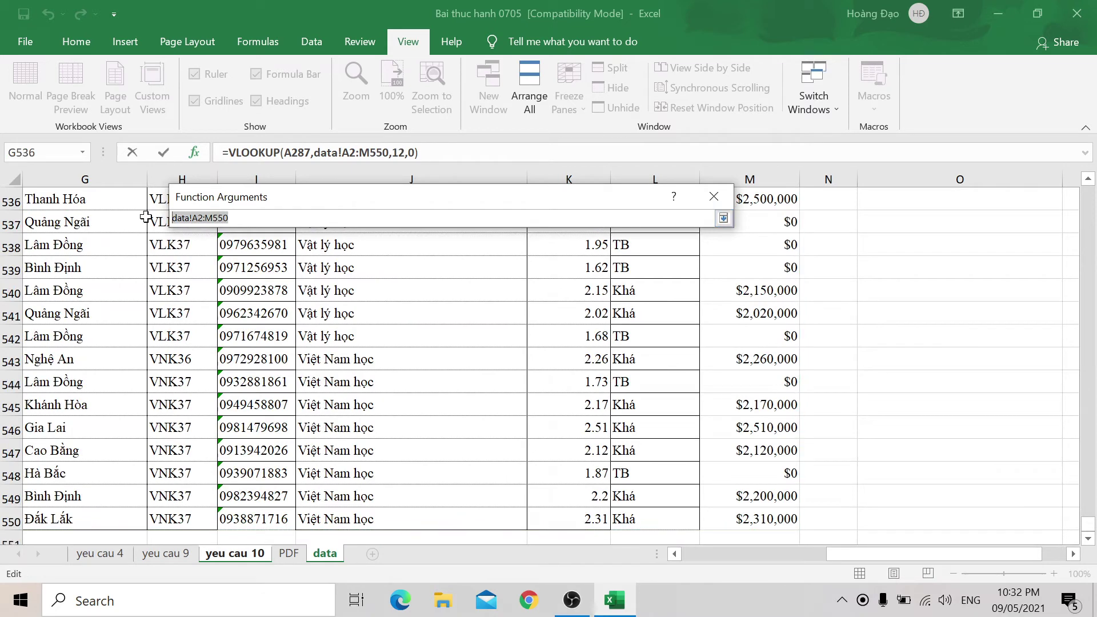
pyautogui.press('F4')
pyautogui.click(723, 217)
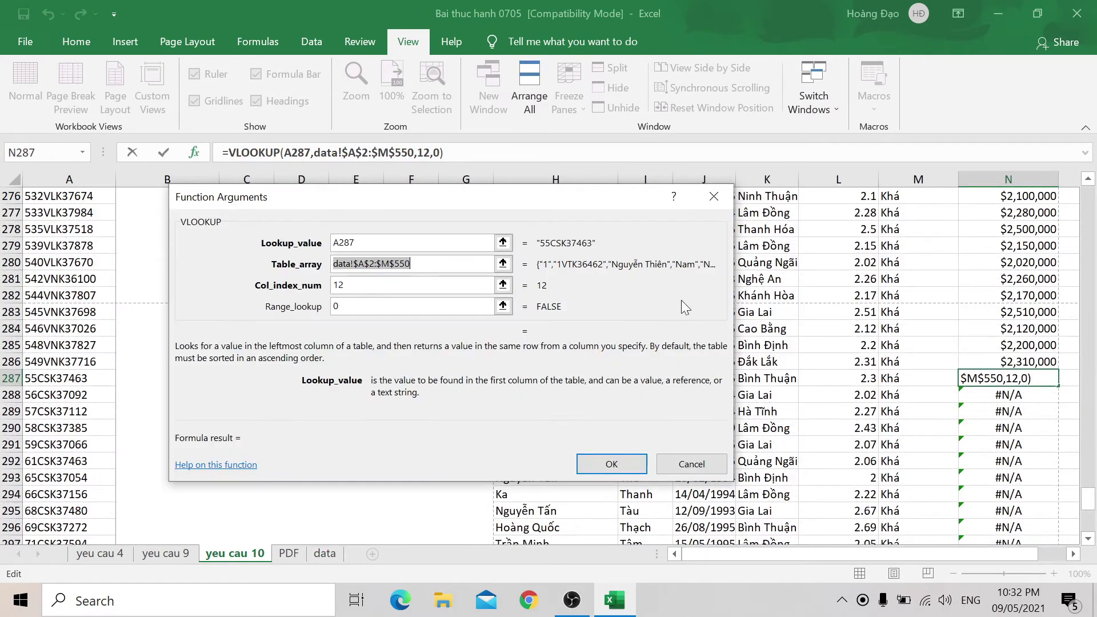
pyautogui.click(624, 464)
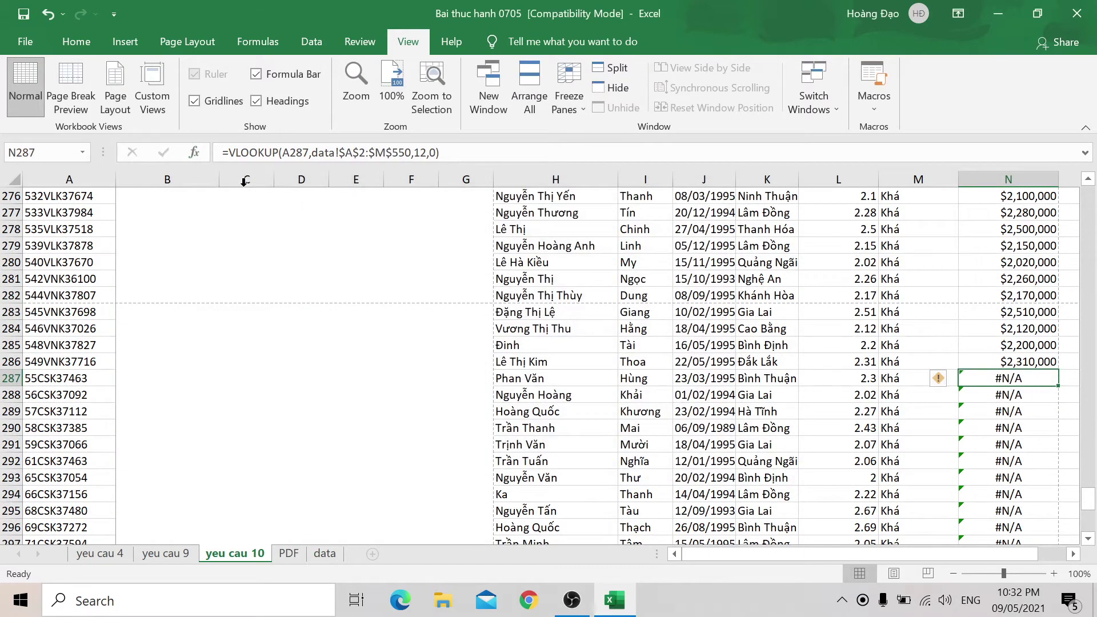
# Step: Replace the N287 lookup's table range with data B2 through column M down to row 550
pyautogui.click(205, 153)
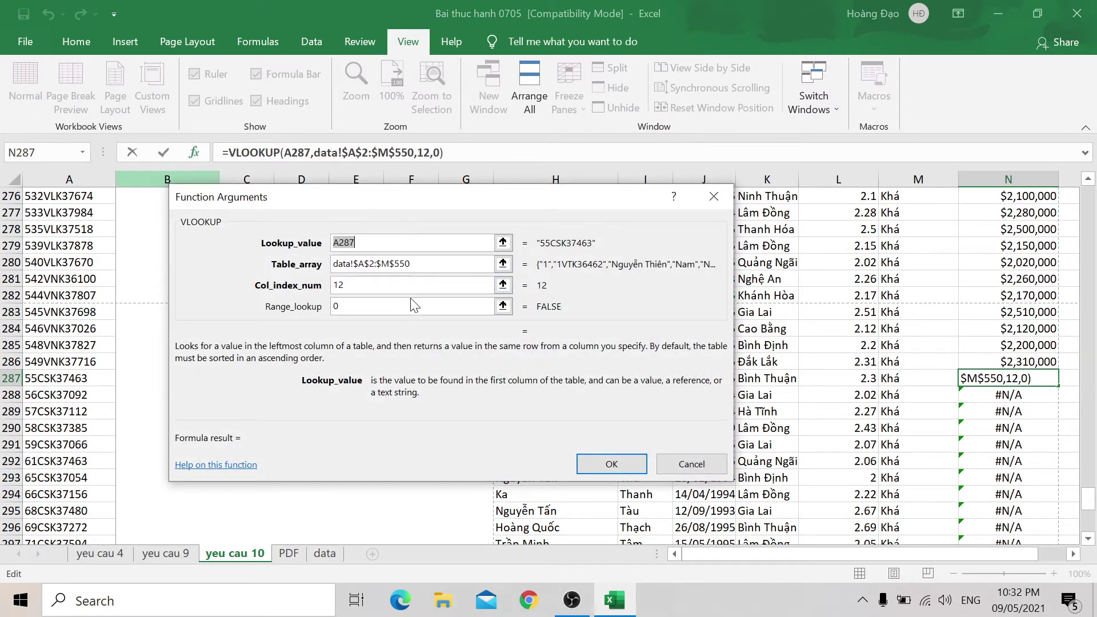
pyautogui.click(420, 264)
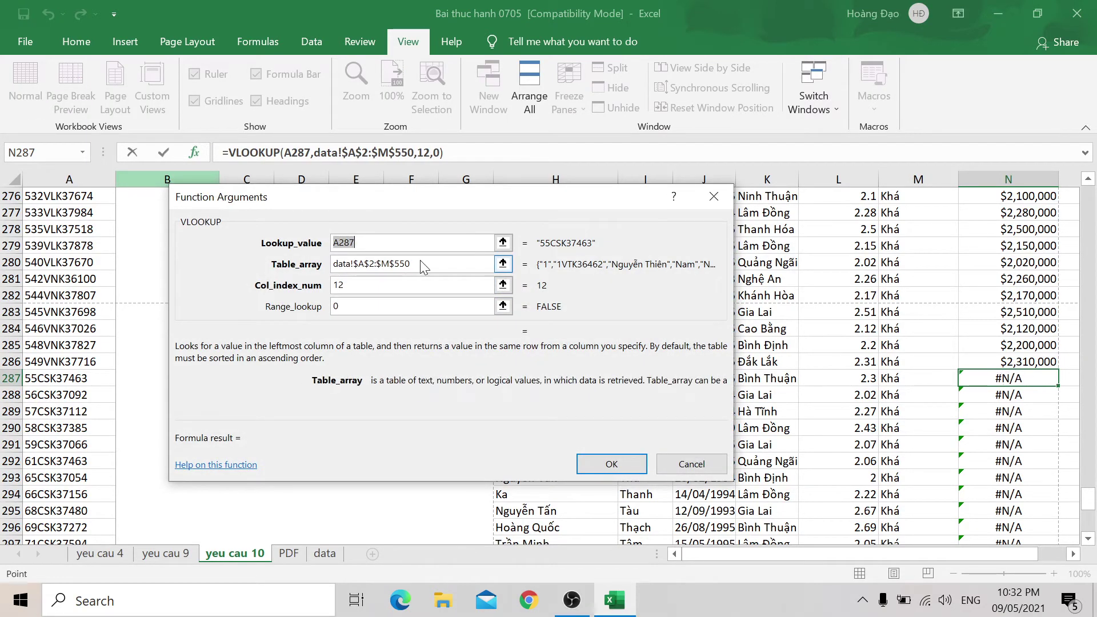
pyautogui.moveTo(409, 263); pyautogui.dragTo(334, 263)
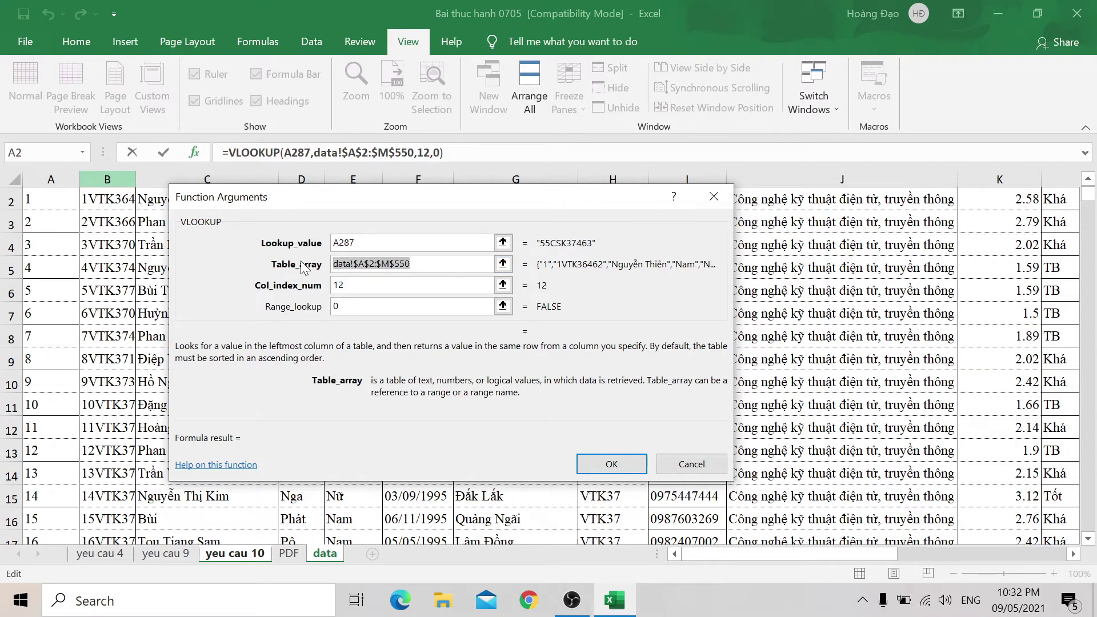
pyautogui.press('Delete')
pyautogui.click(505, 262)
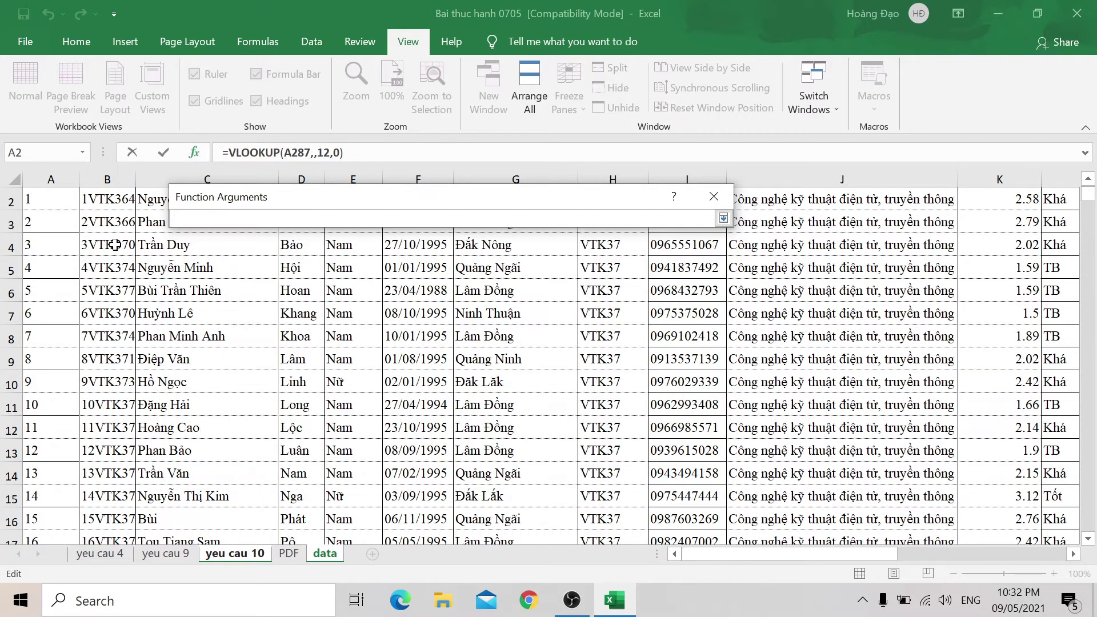
pyautogui.scroll(1, 115, 244)
pyautogui.click(102, 225)
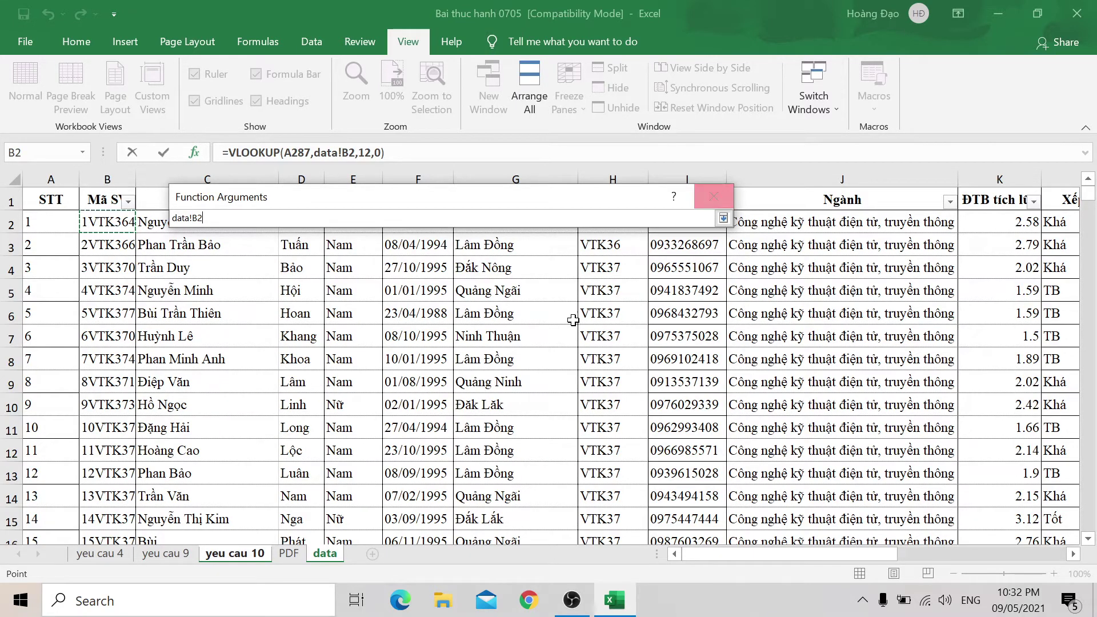
pyautogui.hotkey('shift', 'Right')
pyautogui.hotkey('shift', 'Right')
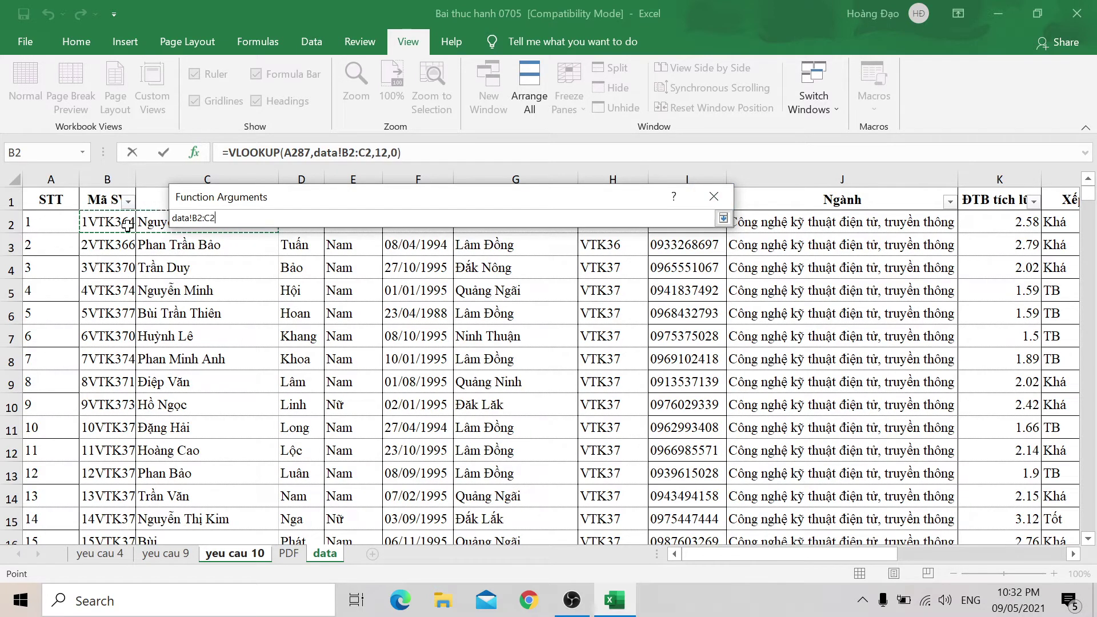
pyautogui.hotkey('shift', 'Right')
pyautogui.hotkey('shift', 'Right')
pyautogui.hotkey('shift', 'Right')
pyautogui.hotkey('shift', 'Right')
pyautogui.hotkey('shift', 'Right')
pyautogui.hotkey('shift', 'Right')
pyautogui.hotkey('shift', 'Right')
pyautogui.hotkey('shift', 'Right')
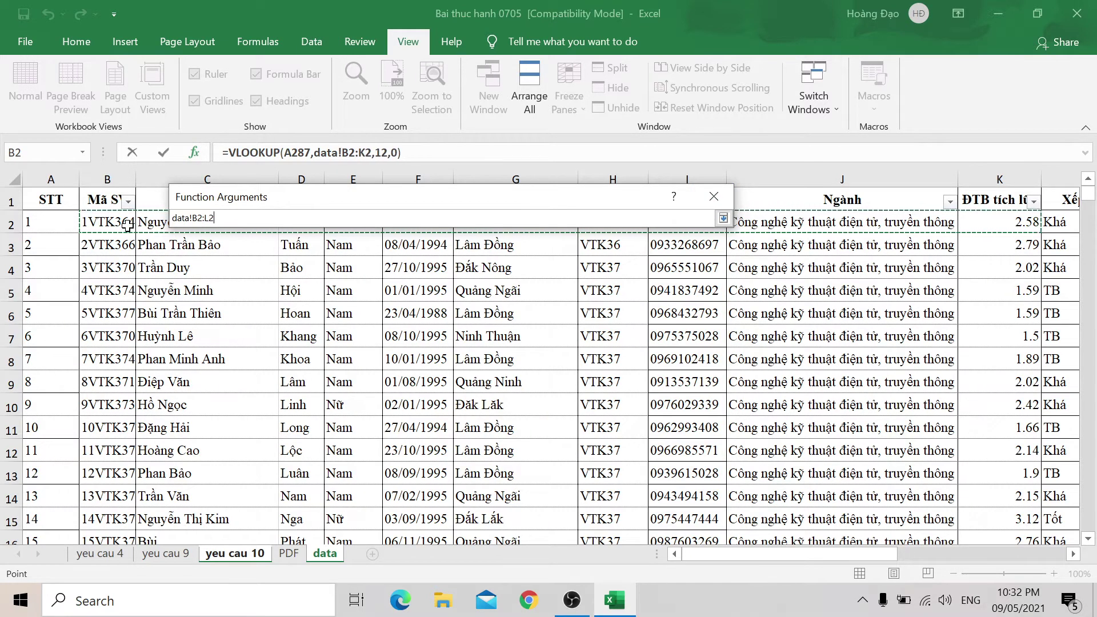
pyautogui.hotkey('shift', 'Right')
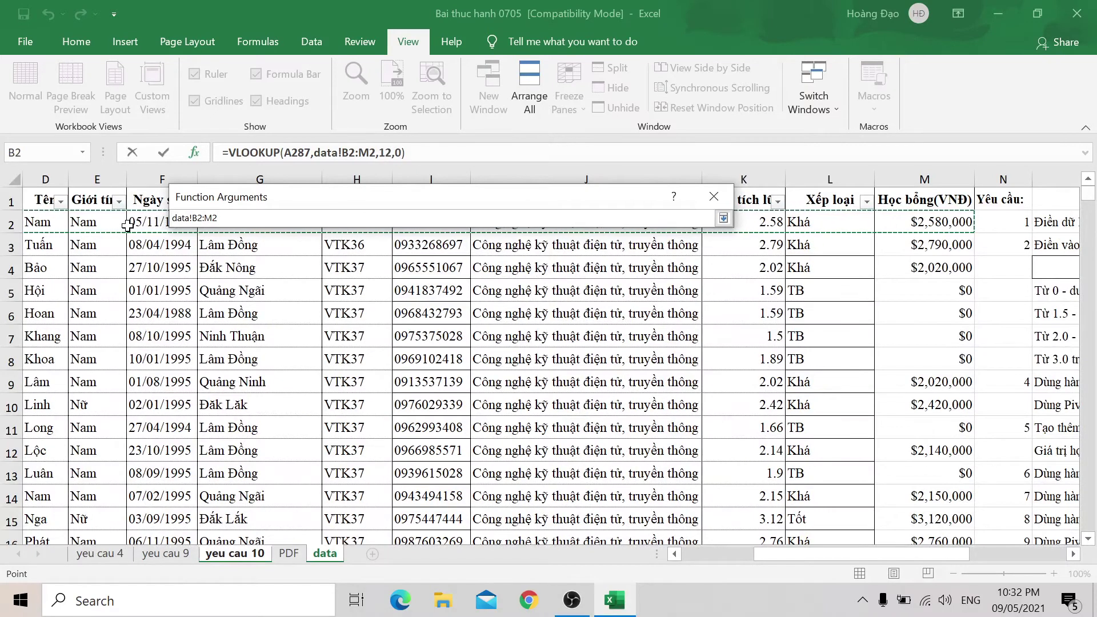
pyautogui.hotkey('ctrl', 'shift', 'Down')
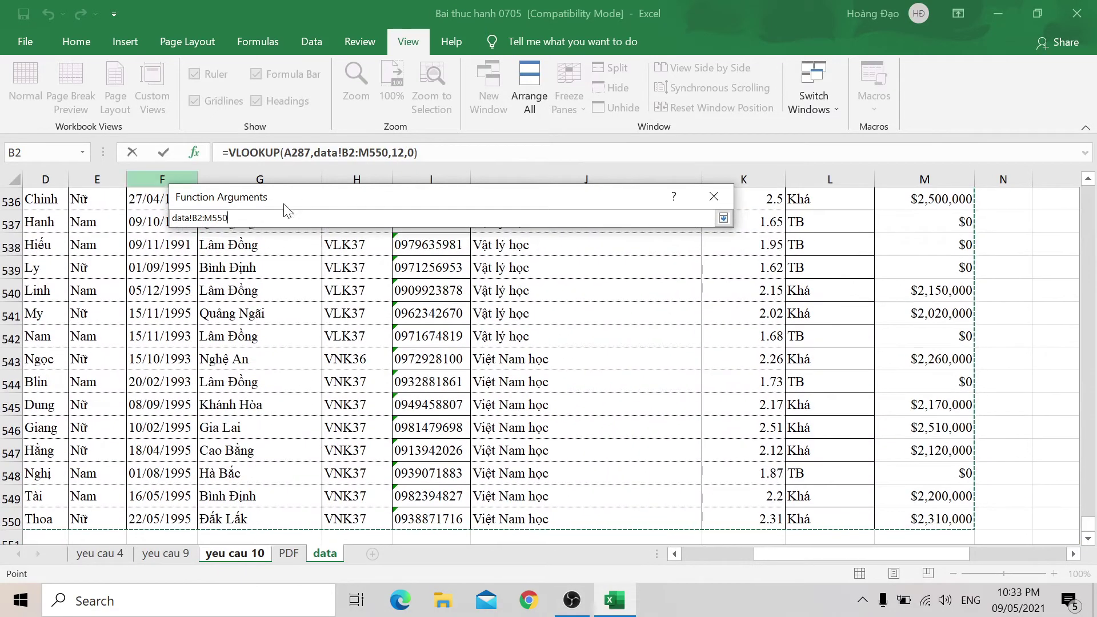
# Step: Make the table range absolute as data!$B$2:$M$550 and confirm the N287 VLOOKUP
pyautogui.moveTo(289, 217); pyautogui.dragTo(104, 216)
pyautogui.press('F4')
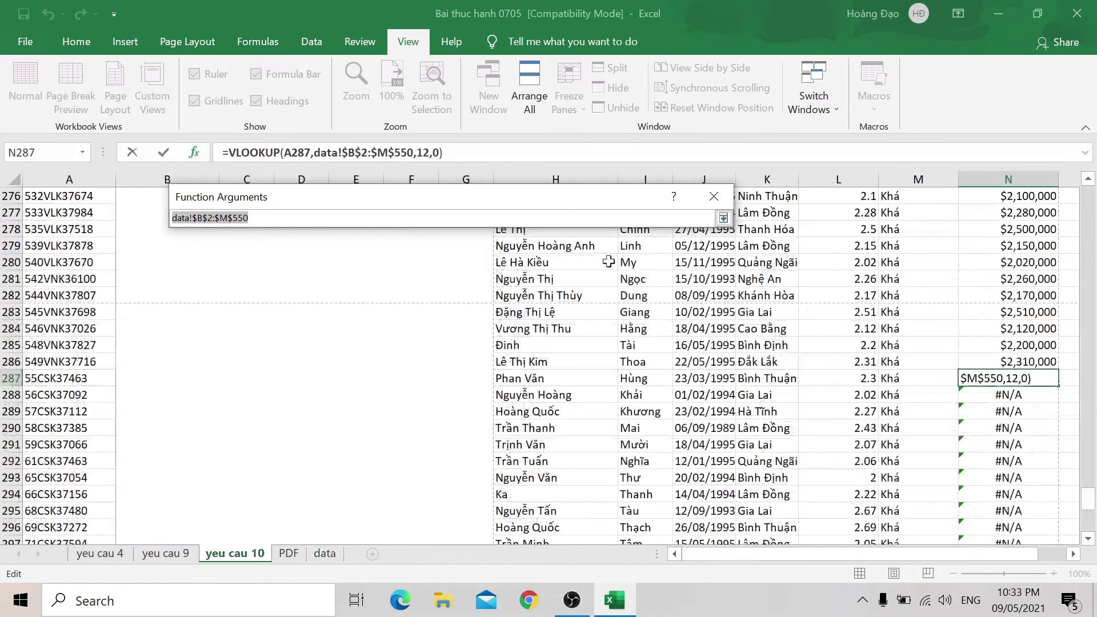
pyautogui.click(722, 218)
pyautogui.click(626, 463)
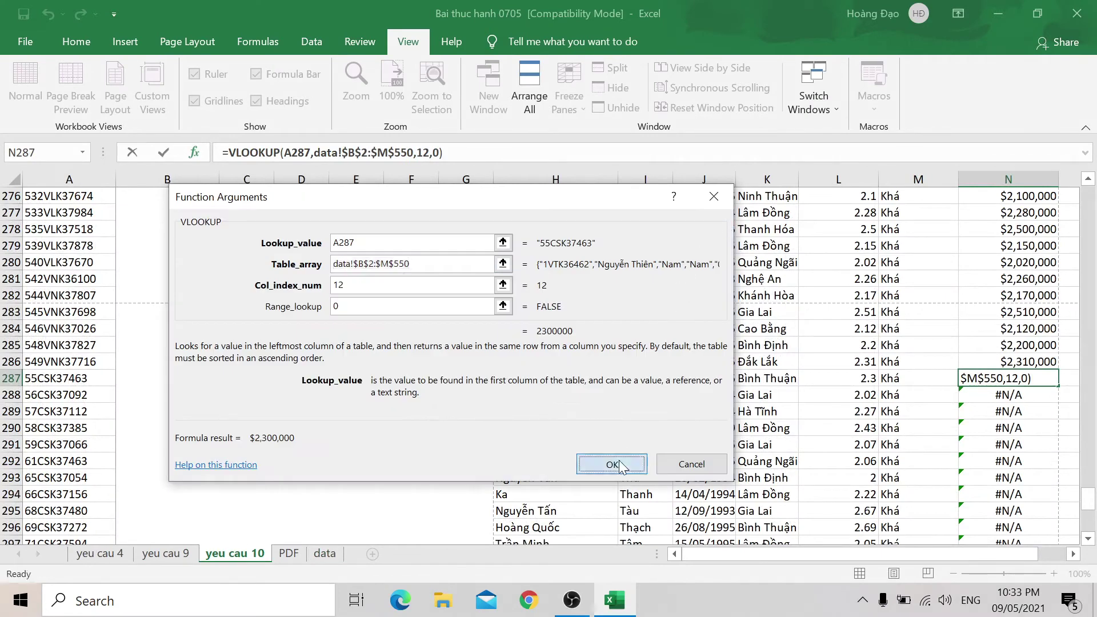
# Step: Copy the N287 formula down column N to row 314 and check the last filled row
pyautogui.doubleClick(1057, 385)
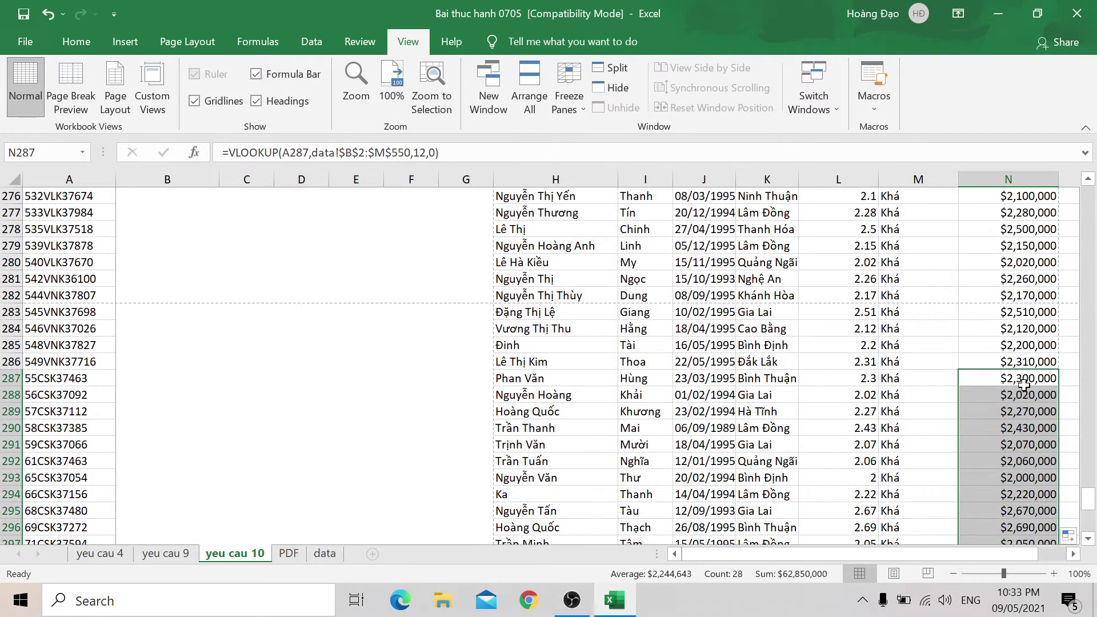
pyautogui.scroll(-5, 1025, 384)
pyautogui.scroll(-5, 1003, 372)
pyautogui.scroll(1, 971, 360)
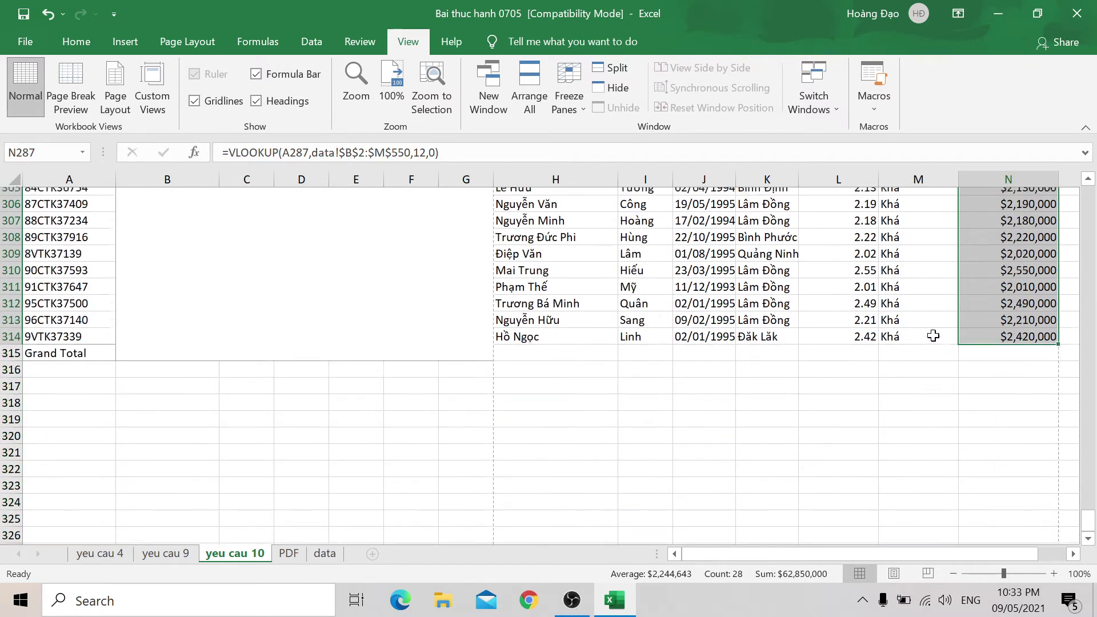
pyautogui.scroll(2, 939, 355)
pyautogui.click(978, 477)
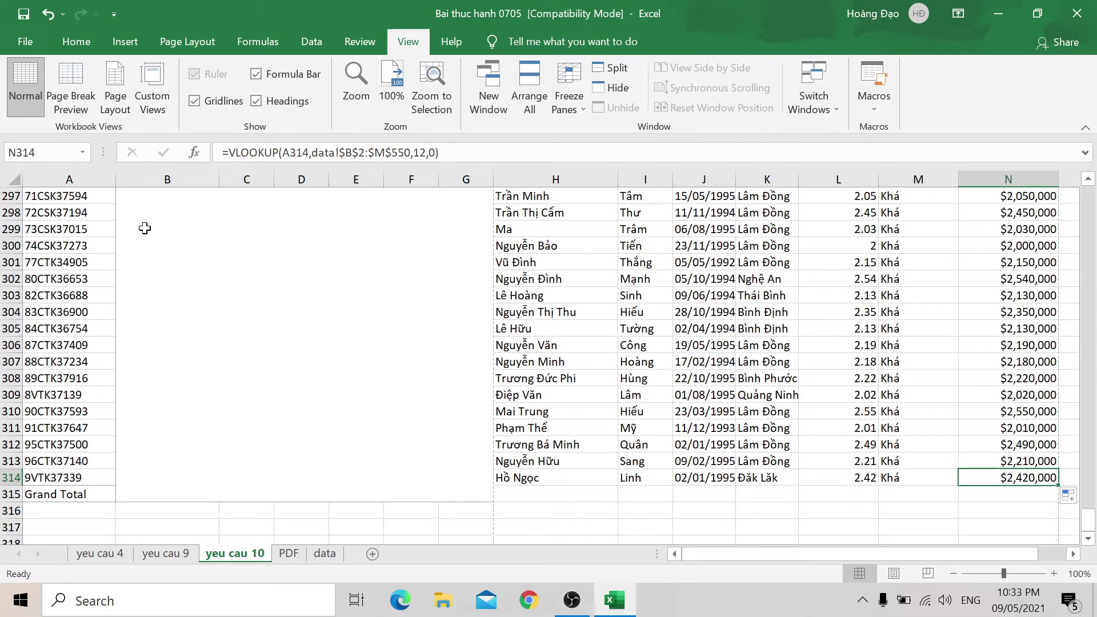
pyautogui.click(167, 179)
pyautogui.rightClick(173, 181)
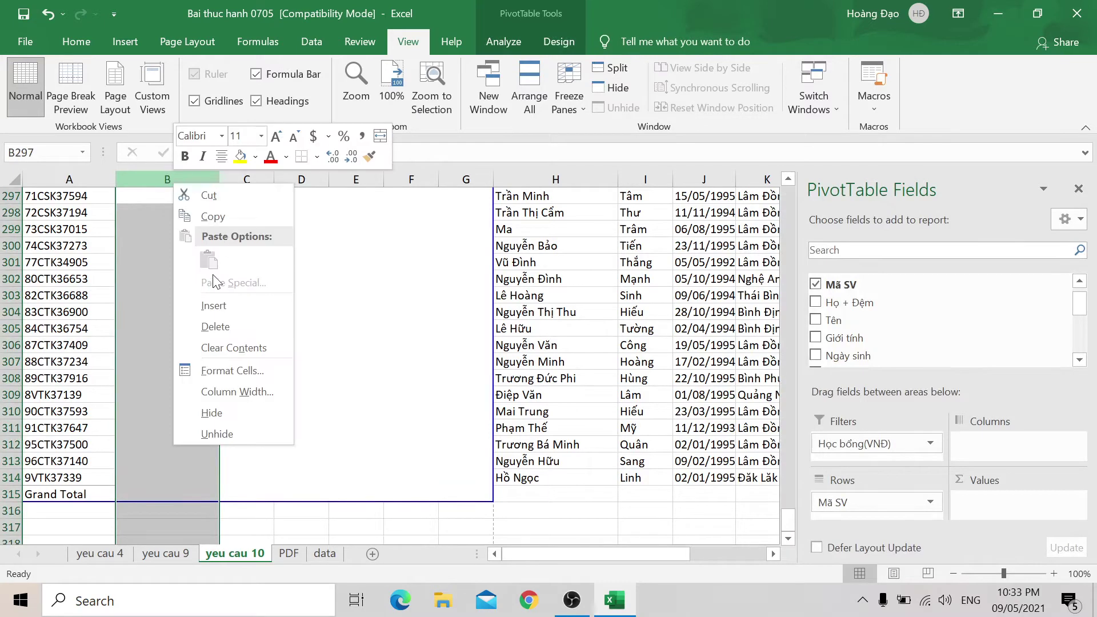
pyautogui.click(216, 326)
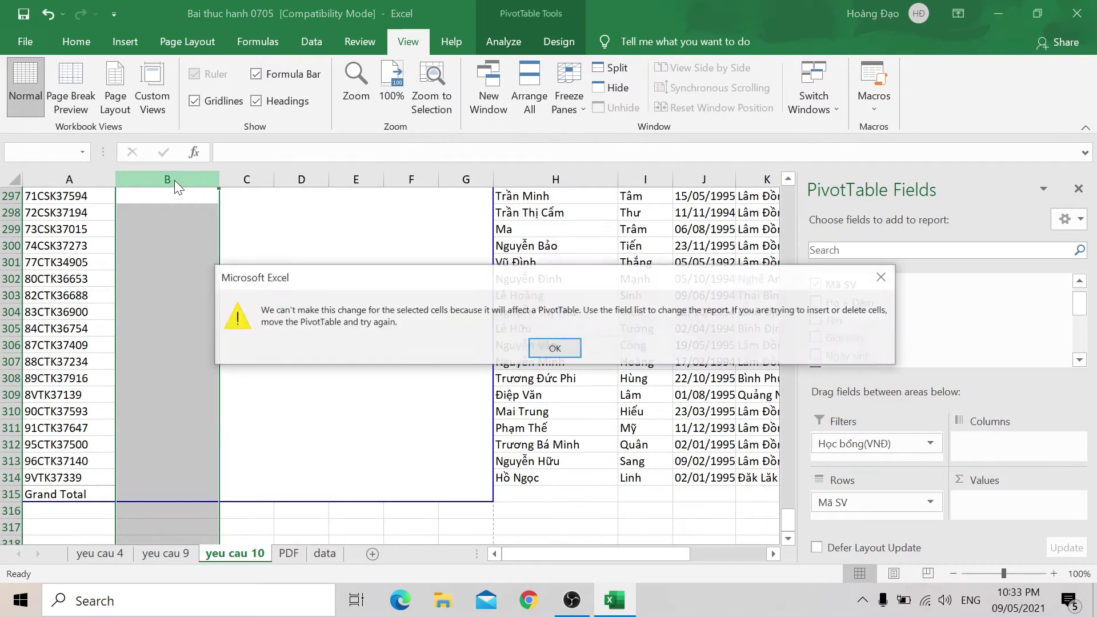
pyautogui.click(543, 347)
pyautogui.scroll(12, 452, 334)
pyautogui.click(546, 295)
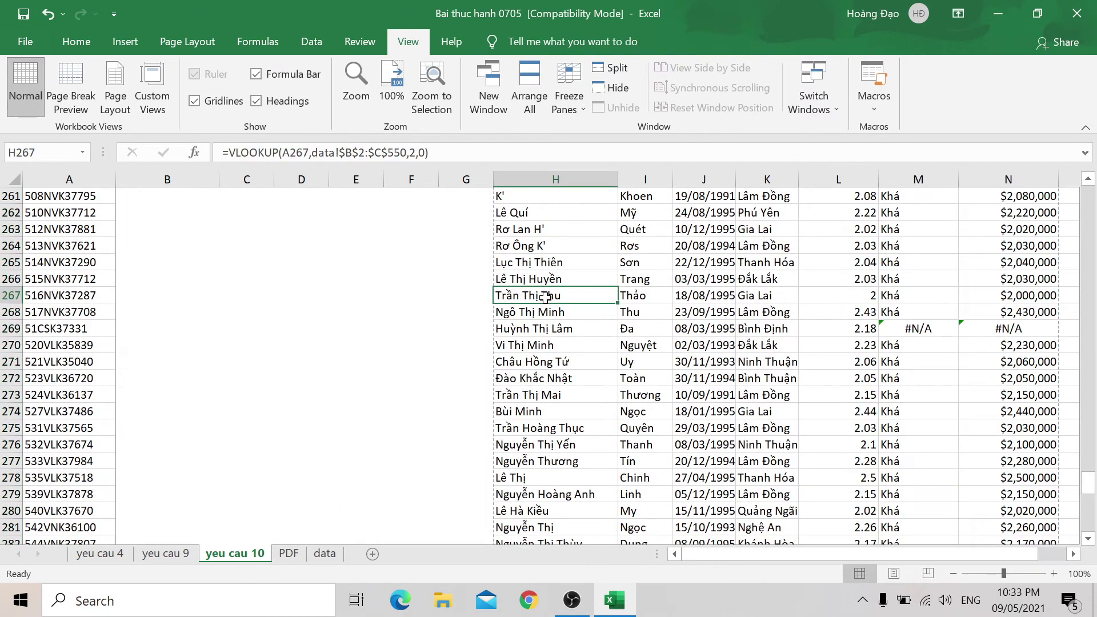
pyautogui.hotkey('ctrl', 'Up')
pyautogui.click(177, 197)
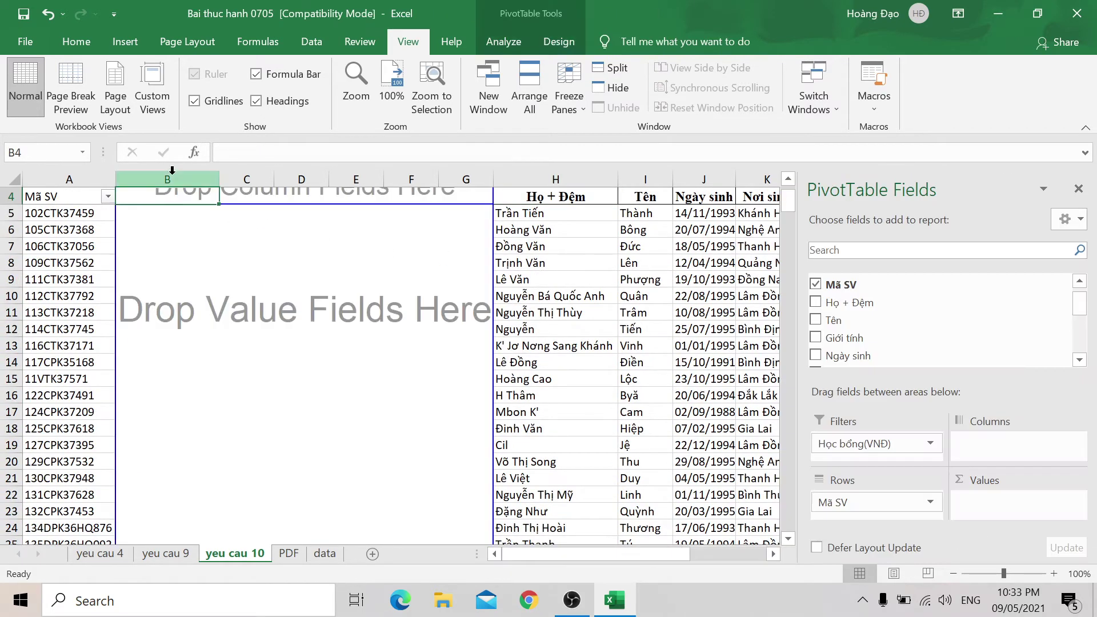
pyautogui.click(172, 179)
pyautogui.rightClick(173, 180)
pyautogui.click(213, 302)
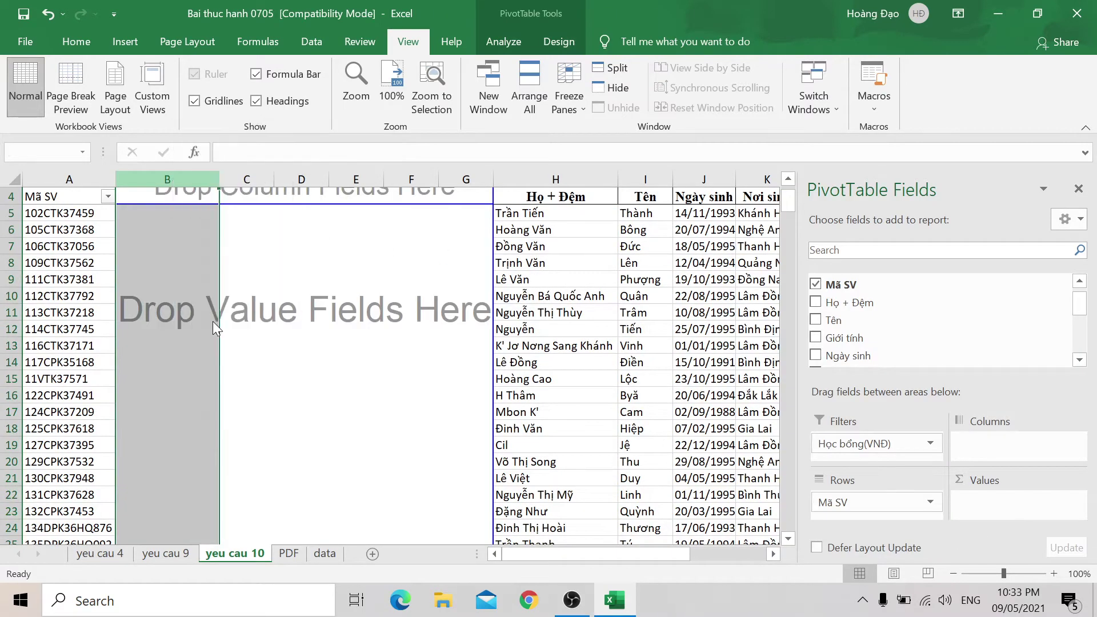
pyautogui.click(558, 348)
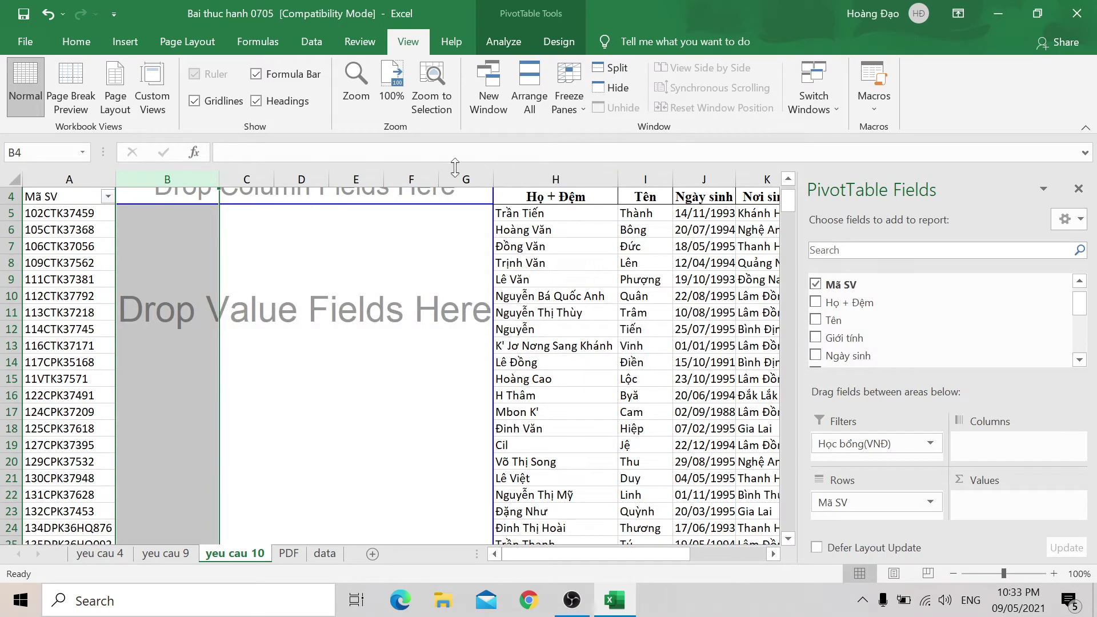
pyautogui.scroll(1, 248, 291)
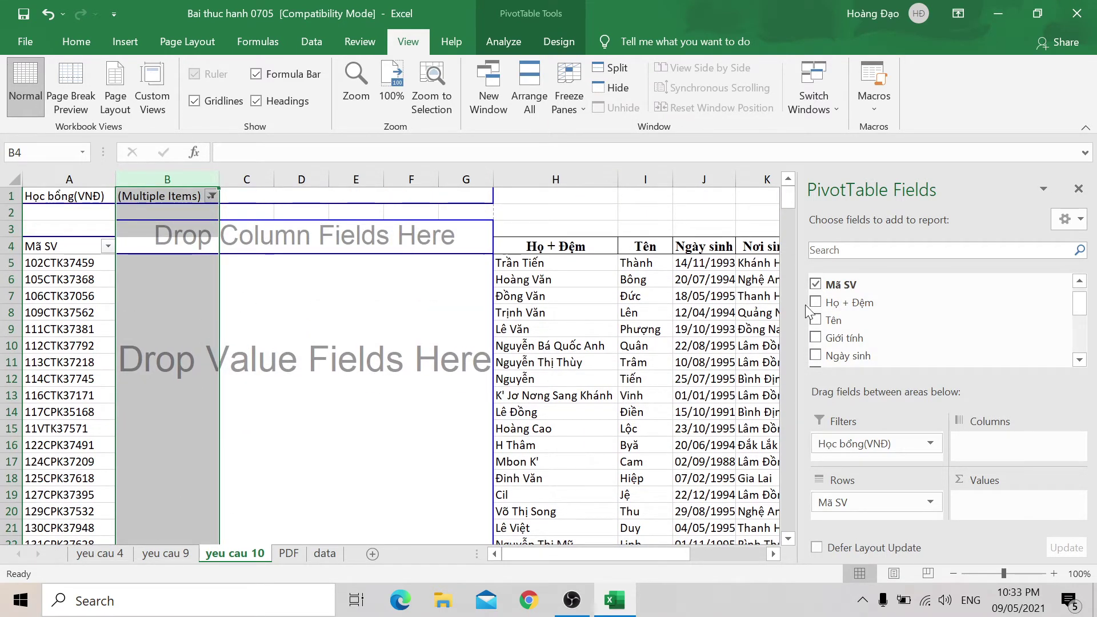
pyautogui.click(815, 284)
pyautogui.click(815, 284)
pyautogui.click(174, 196)
pyautogui.click(211, 196)
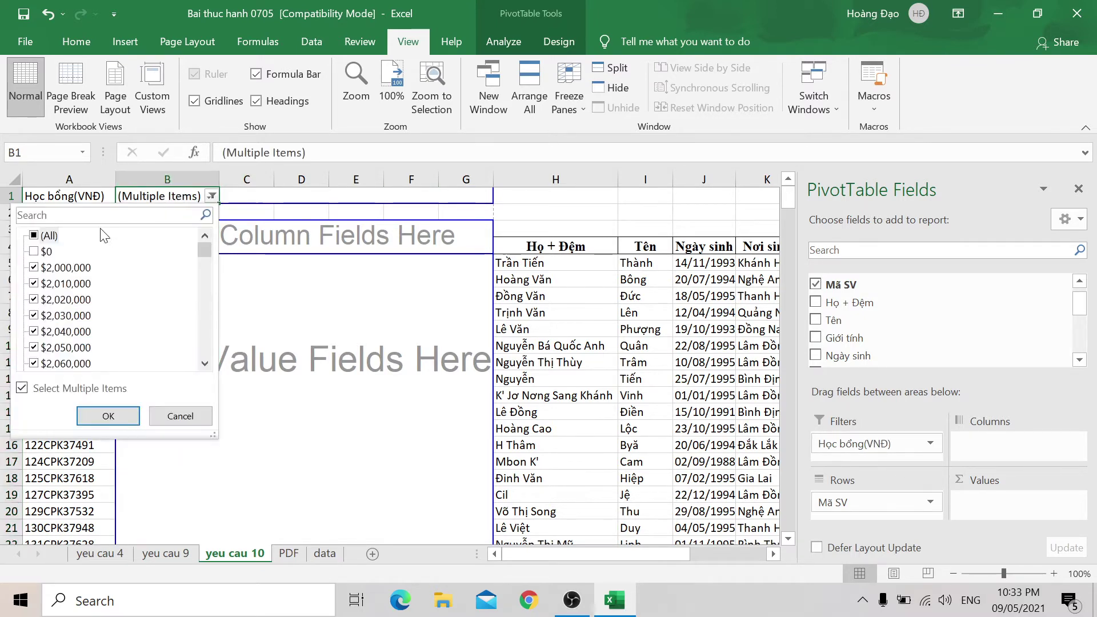
pyautogui.press('Escape')
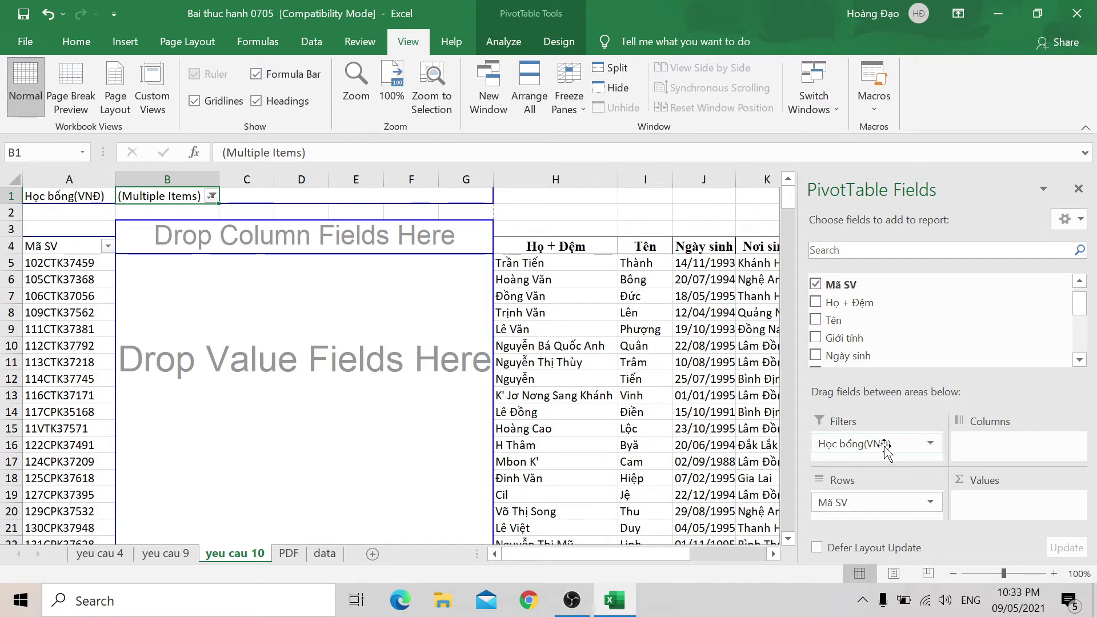
# Step: Select and copy the Mã SV column from A4 down to Grand Total
pyautogui.click(80, 252)
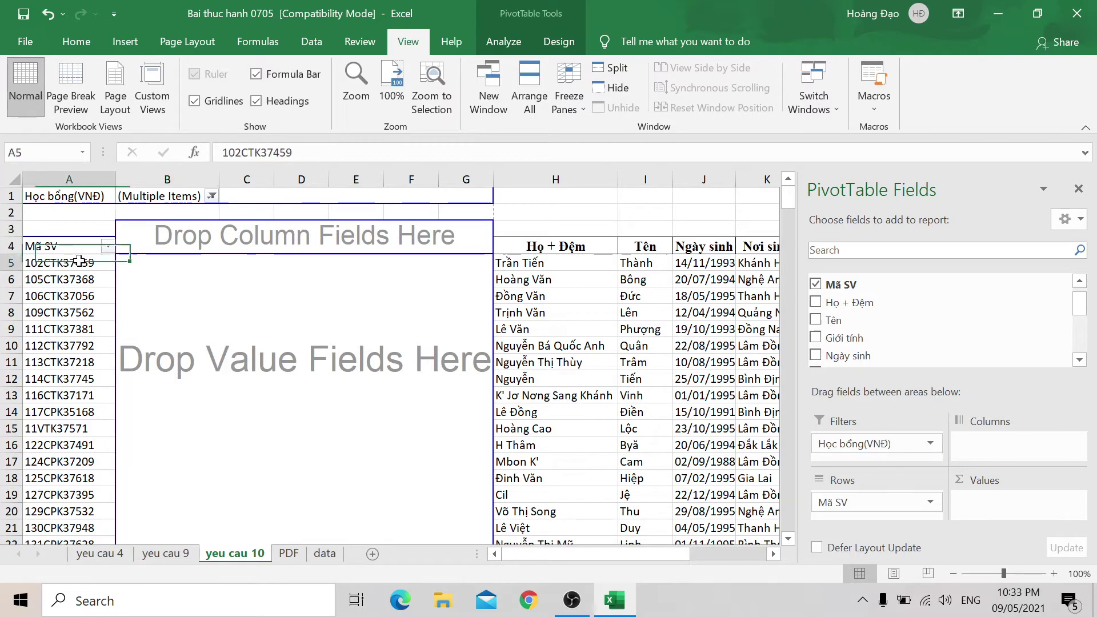
pyautogui.hotkey('ctrl', 'shift', 'Down')
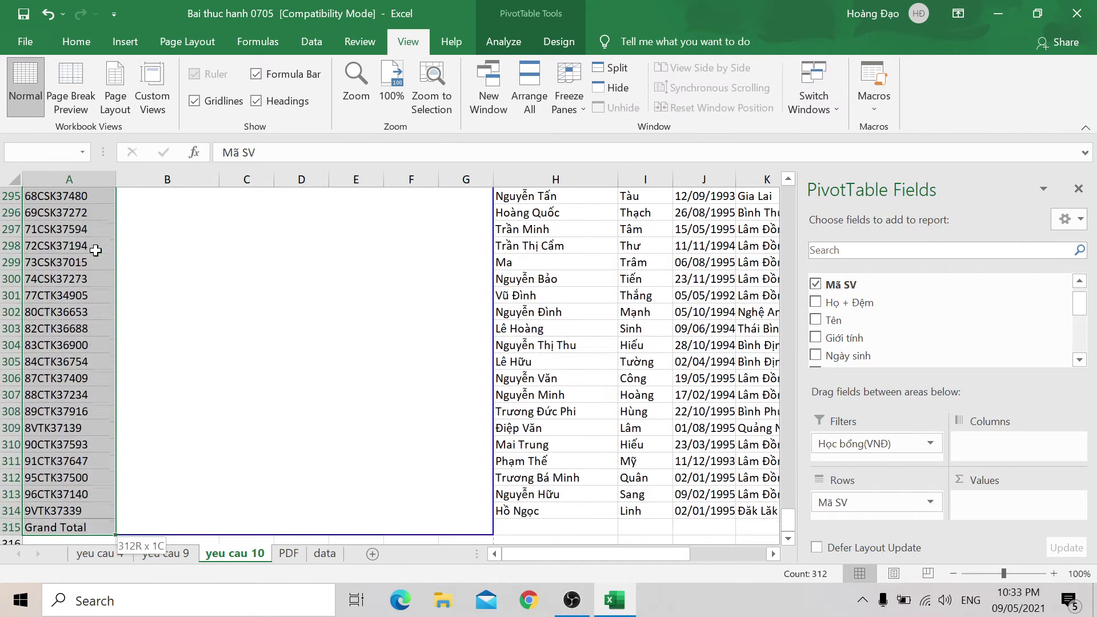
pyautogui.hotkey('ctrl', 'c')
pyautogui.rightClick(72, 273)
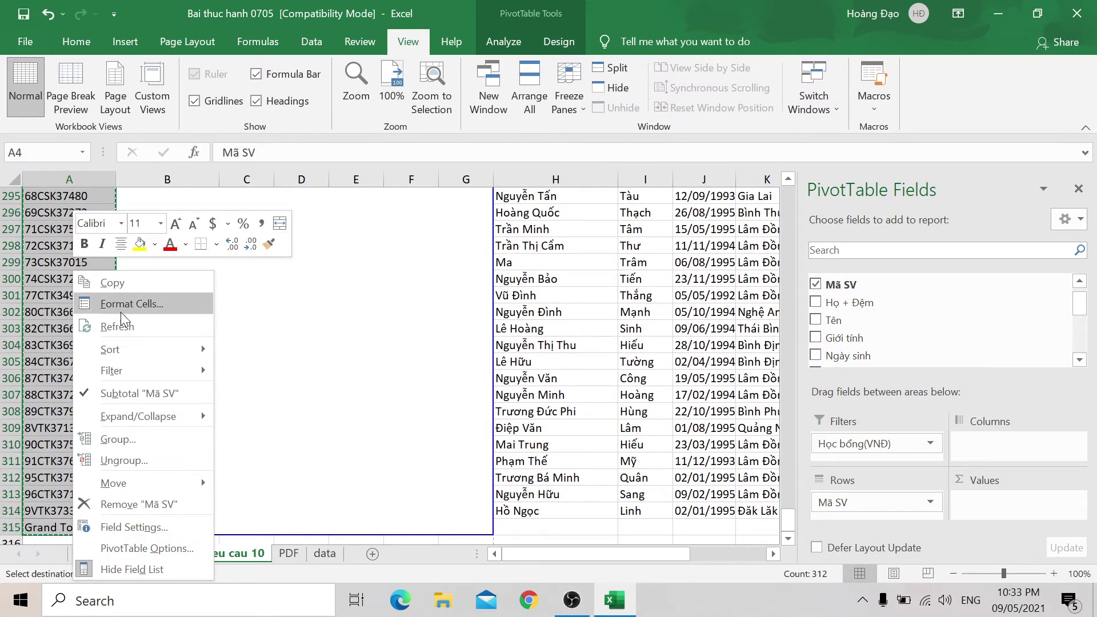
pyautogui.press('Escape')
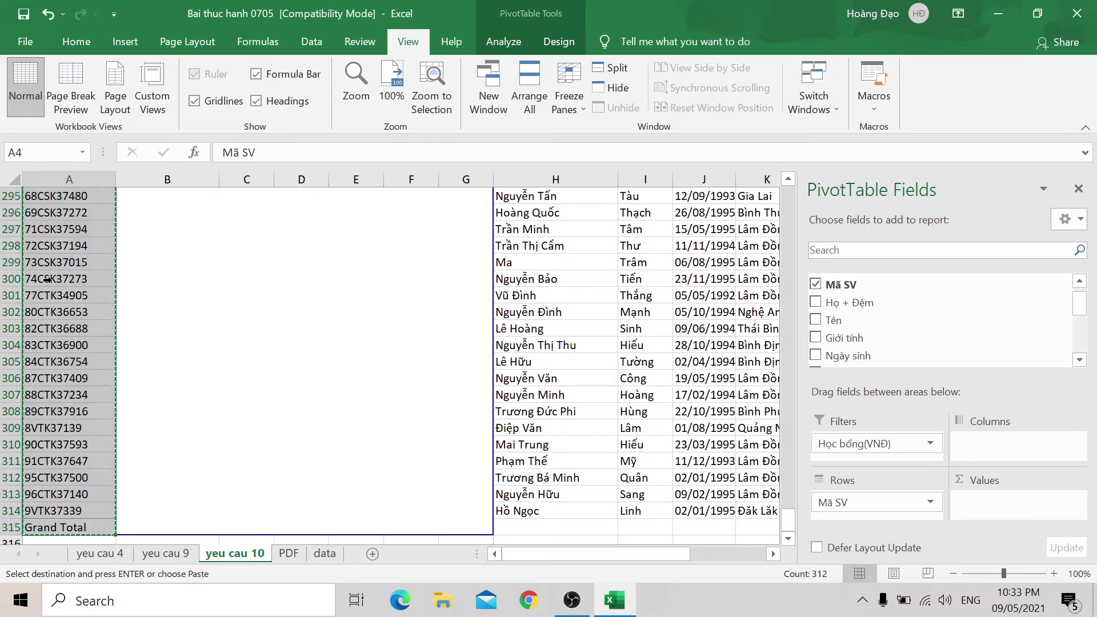
pyautogui.hotkey('ctrl', 'Home')
# Step: Reselect the Mã SV column from its header down to Grand Total, then return to A1
pyautogui.click(63, 255)
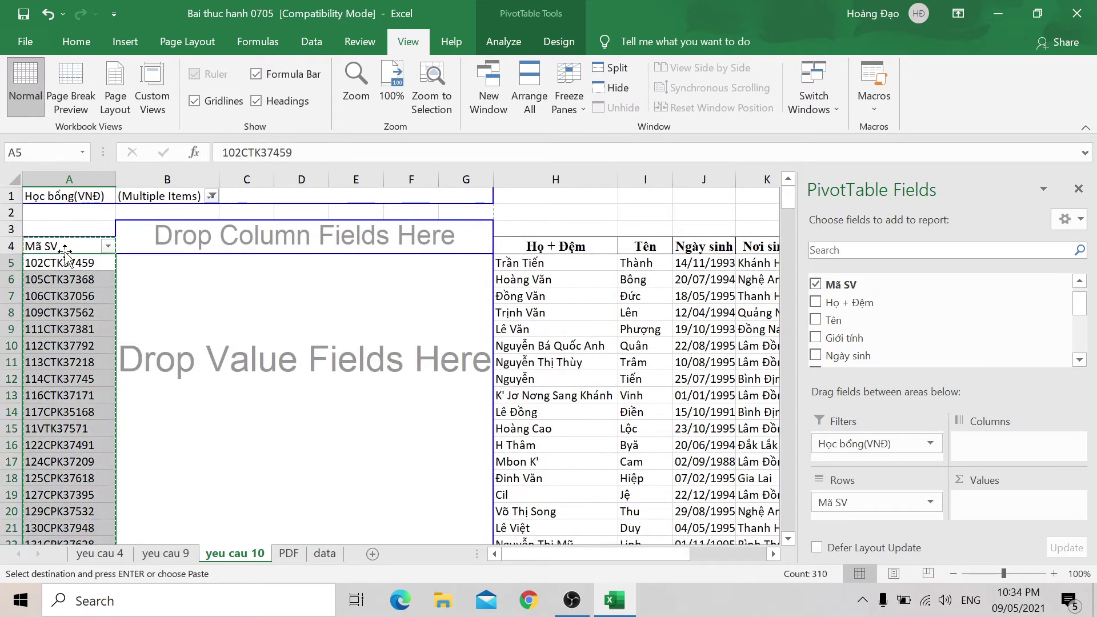
pyautogui.click(69, 247)
pyautogui.hotkey('ctrl', 'shift', 'Down')
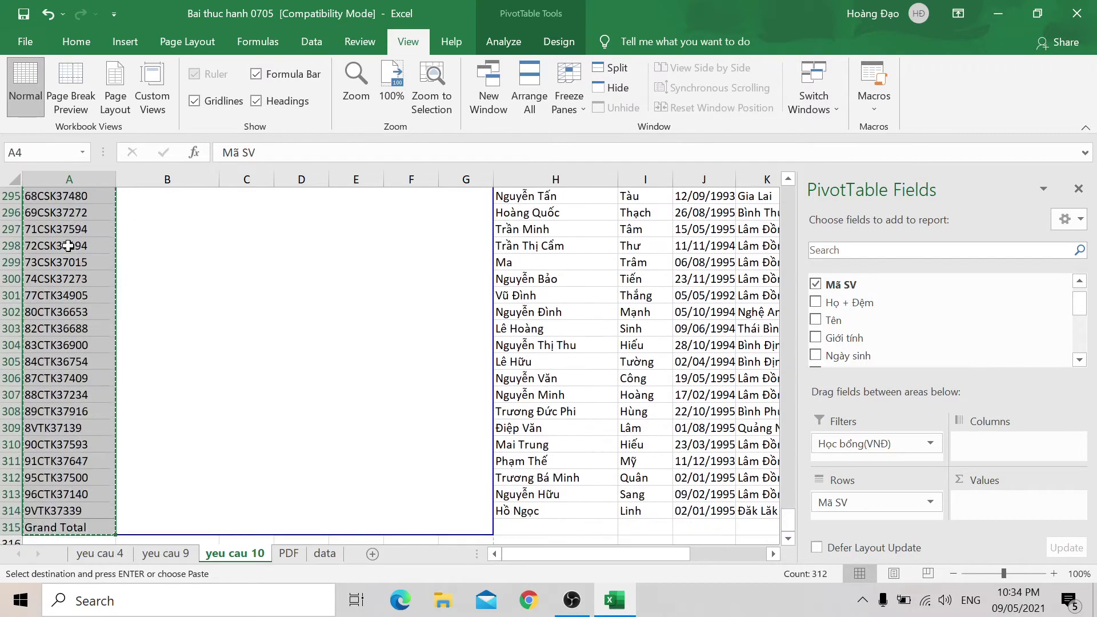
pyautogui.rightClick(68, 246)
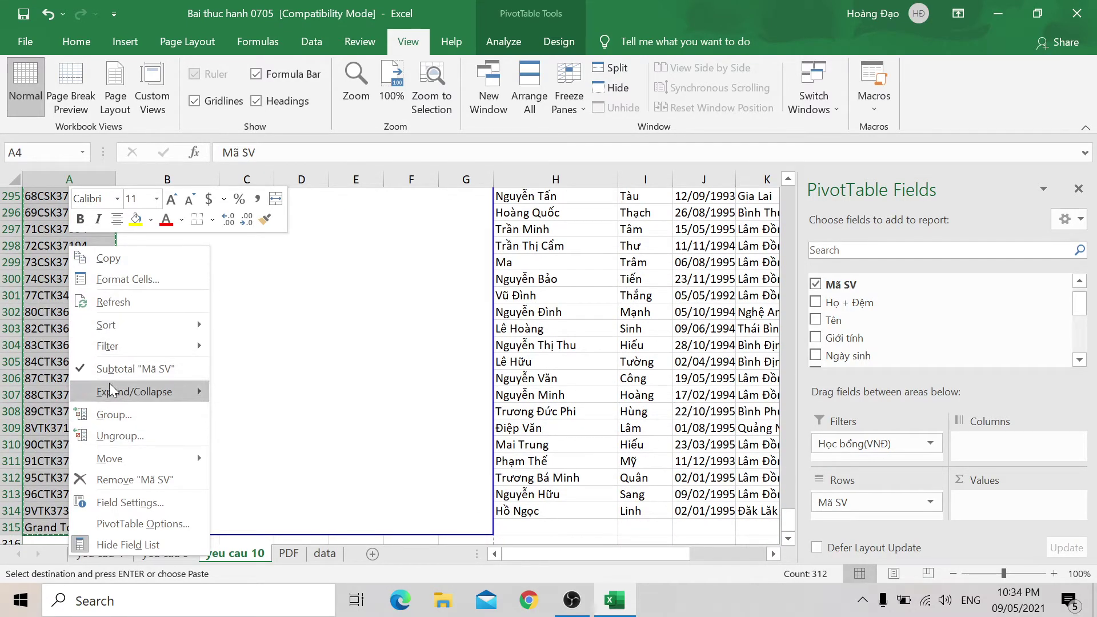
pyautogui.press('Escape')
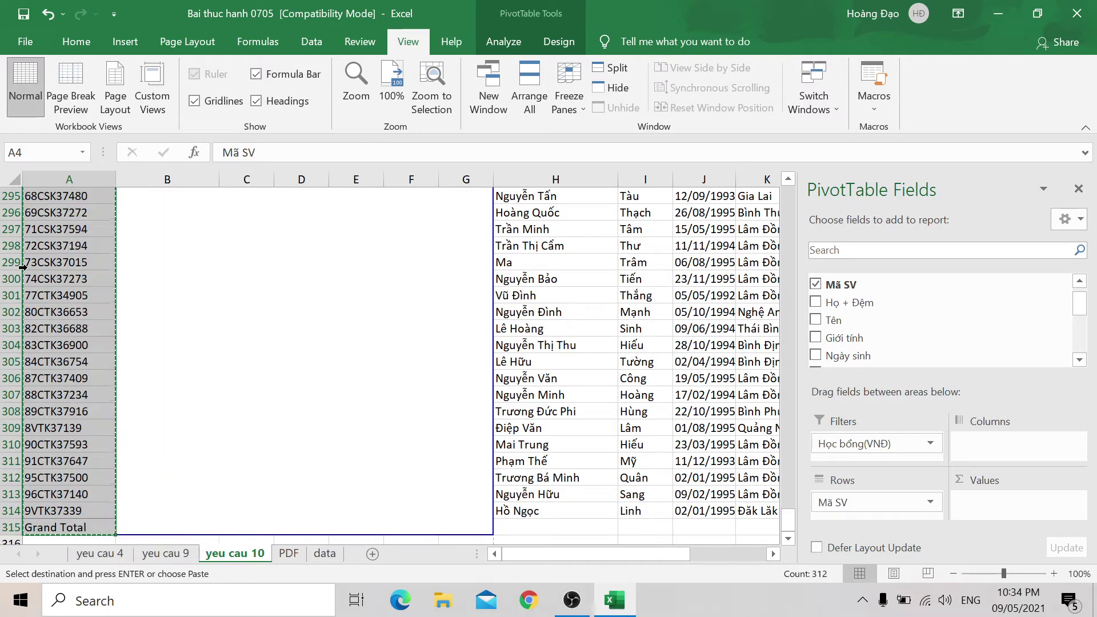
pyautogui.hotkey('ctrl', 'Home')
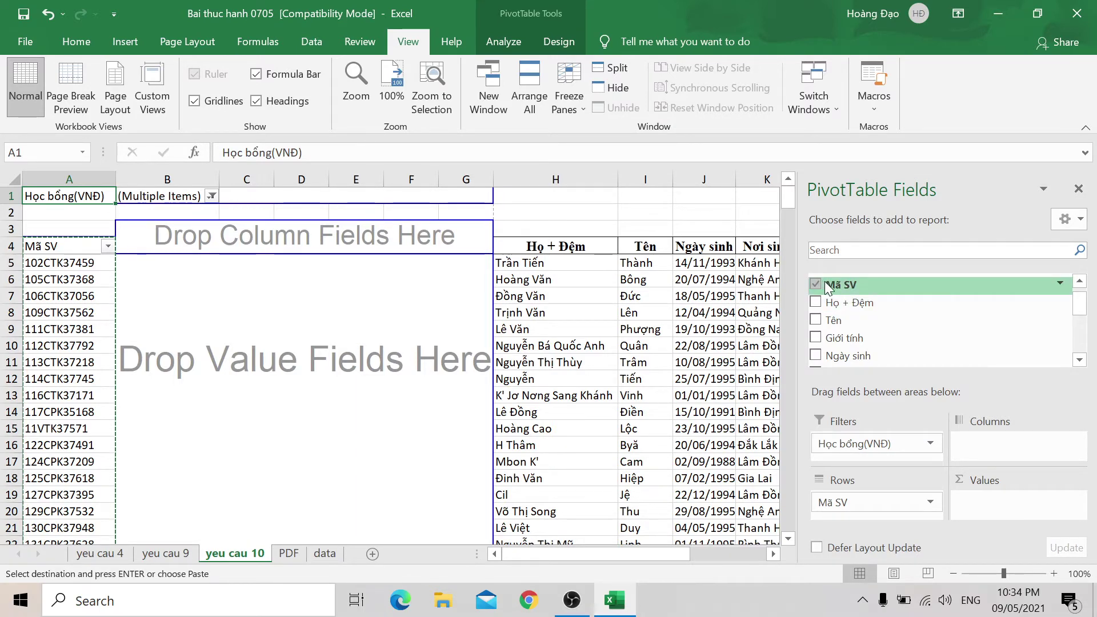
# Step: Review the Học bổng(VNĐ) filter list unchanged, then re-add Học bổng(VNĐ) as the report filter
pyautogui.click(212, 196)
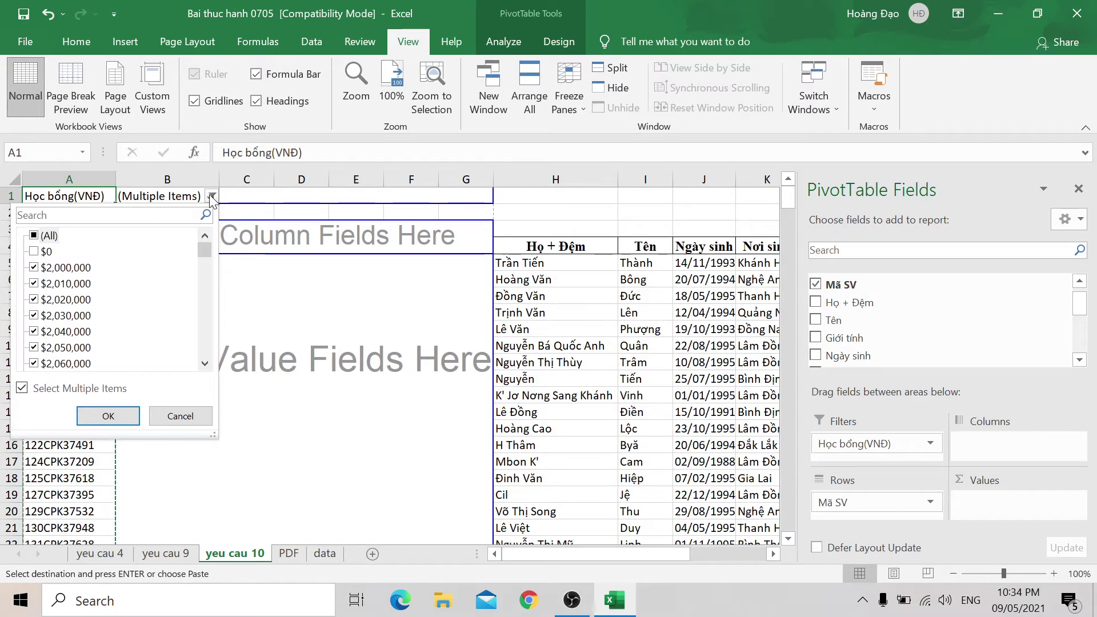
pyautogui.click(211, 197)
pyautogui.scroll(-3, 971, 337)
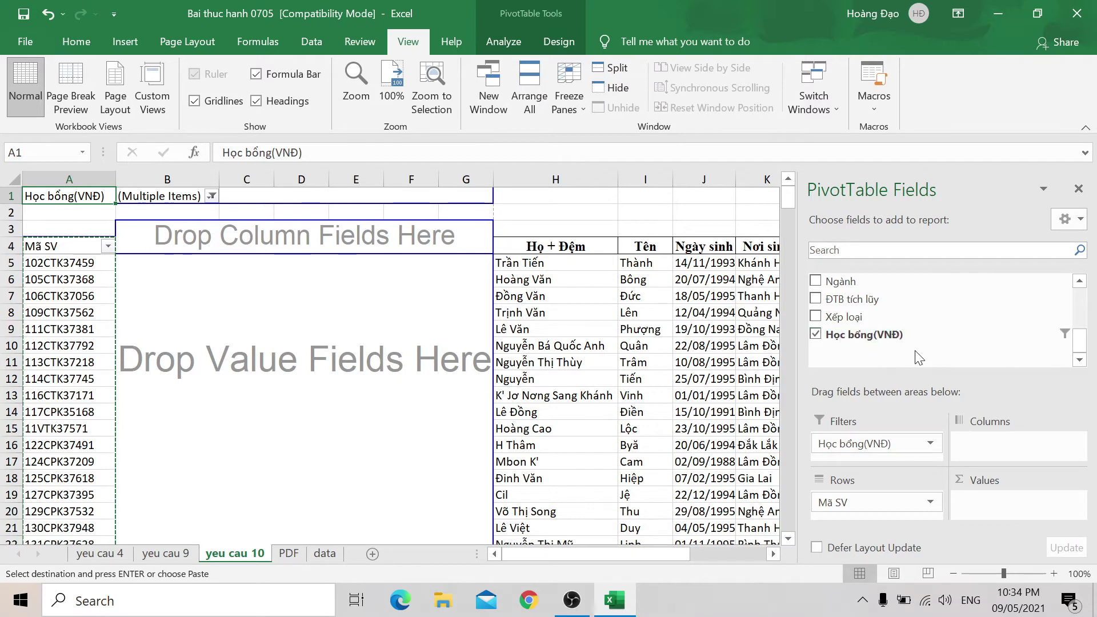
pyautogui.scroll(3, 917, 354)
pyautogui.scroll(-3, 914, 351)
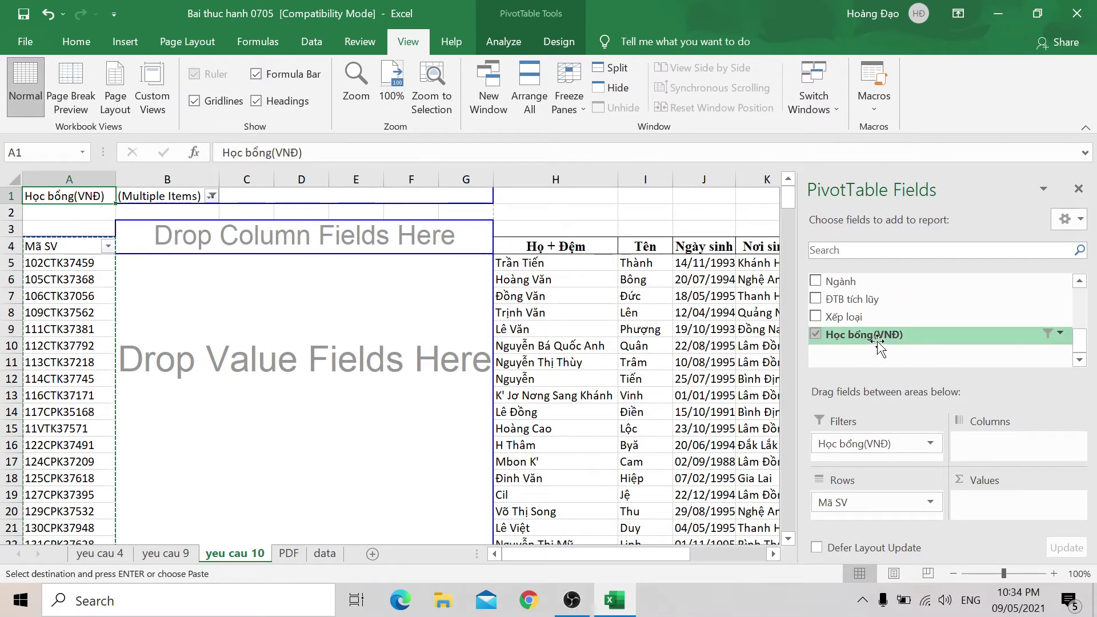
pyautogui.click(211, 197)
pyautogui.click(211, 197)
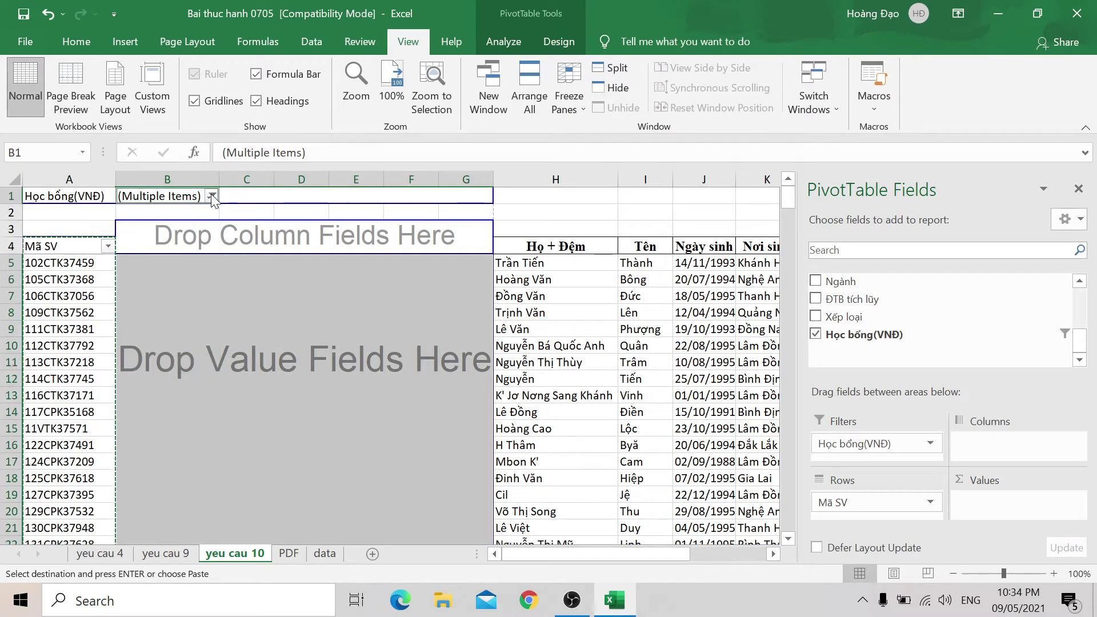
pyautogui.click(211, 197)
pyautogui.click(216, 197)
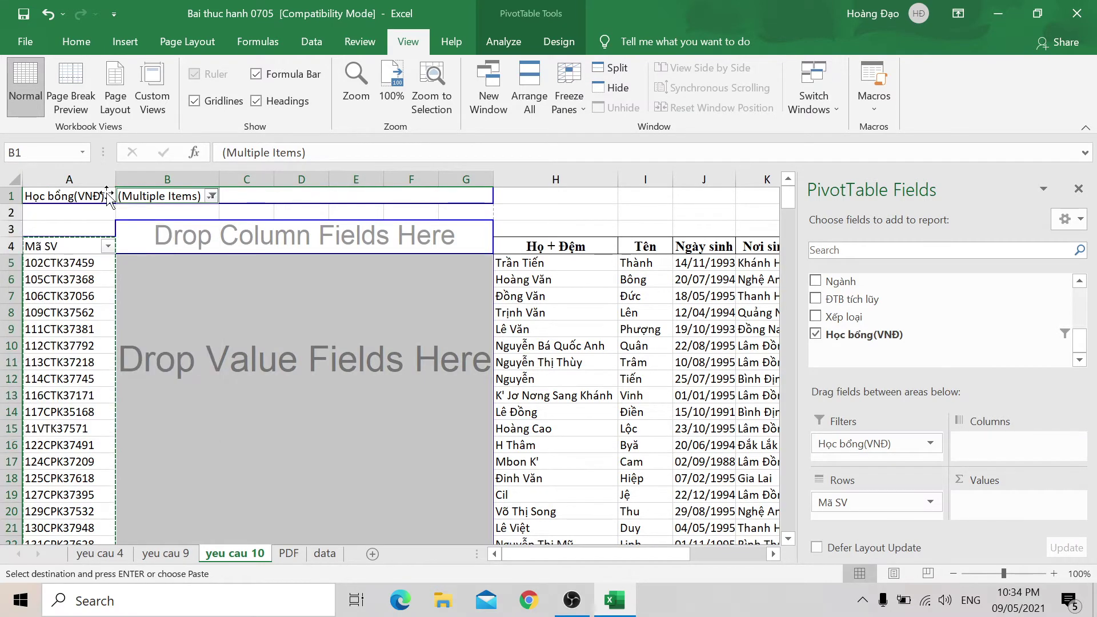
pyautogui.click(89, 200)
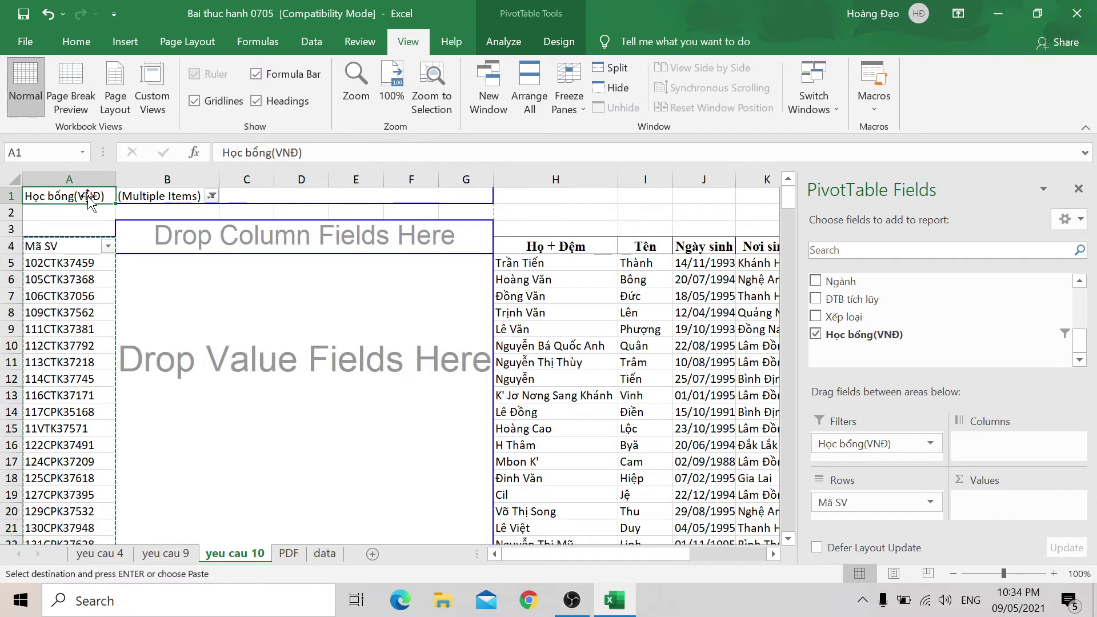
pyautogui.click(814, 333)
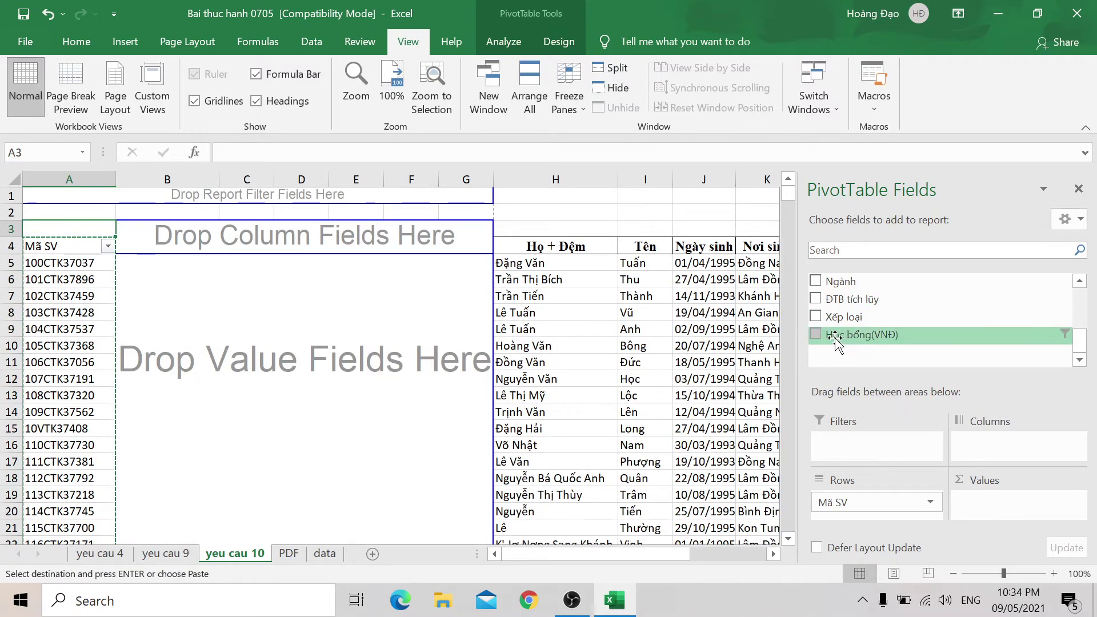
pyautogui.moveTo(859, 335); pyautogui.dragTo(862, 428)
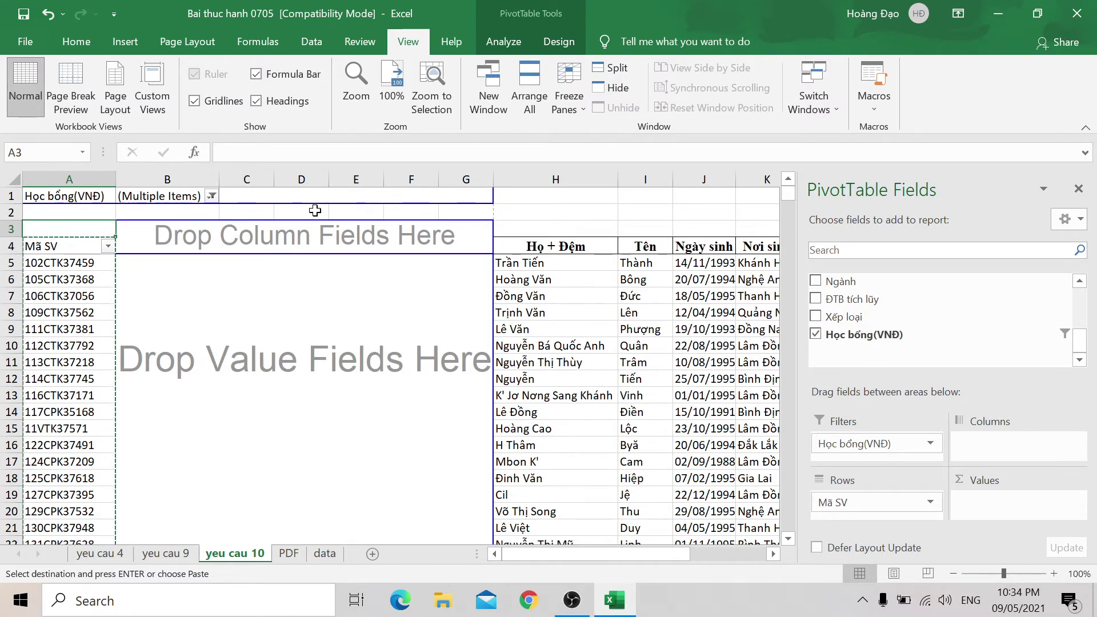
# Step: Try deleting column C and dismiss the PivotTable warning
pyautogui.click(248, 179)
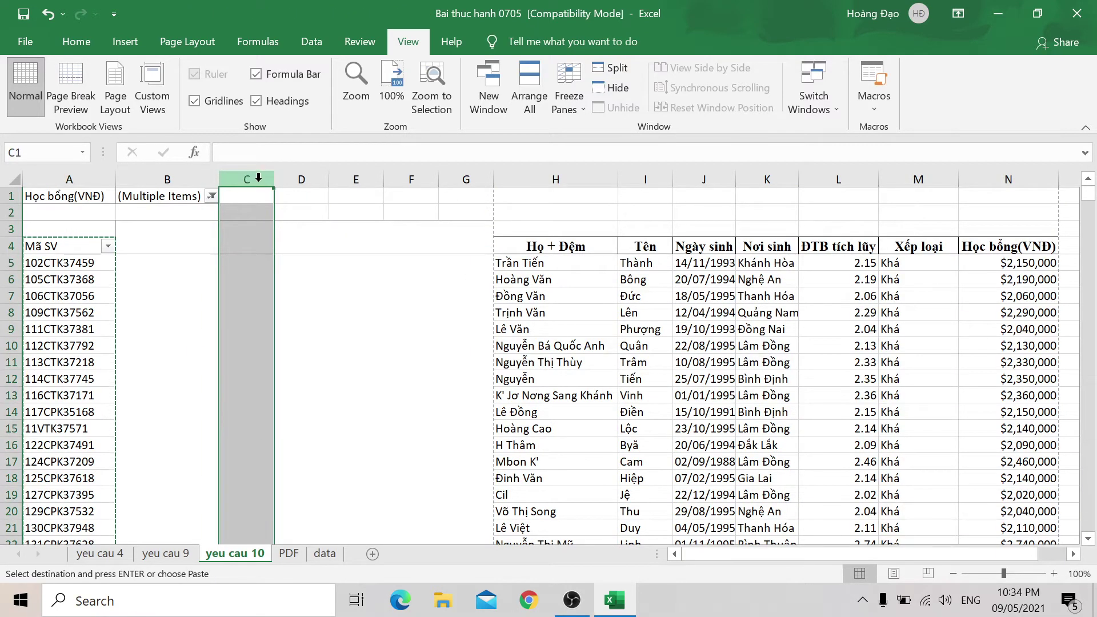
pyautogui.rightClick(258, 178)
pyautogui.click(317, 320)
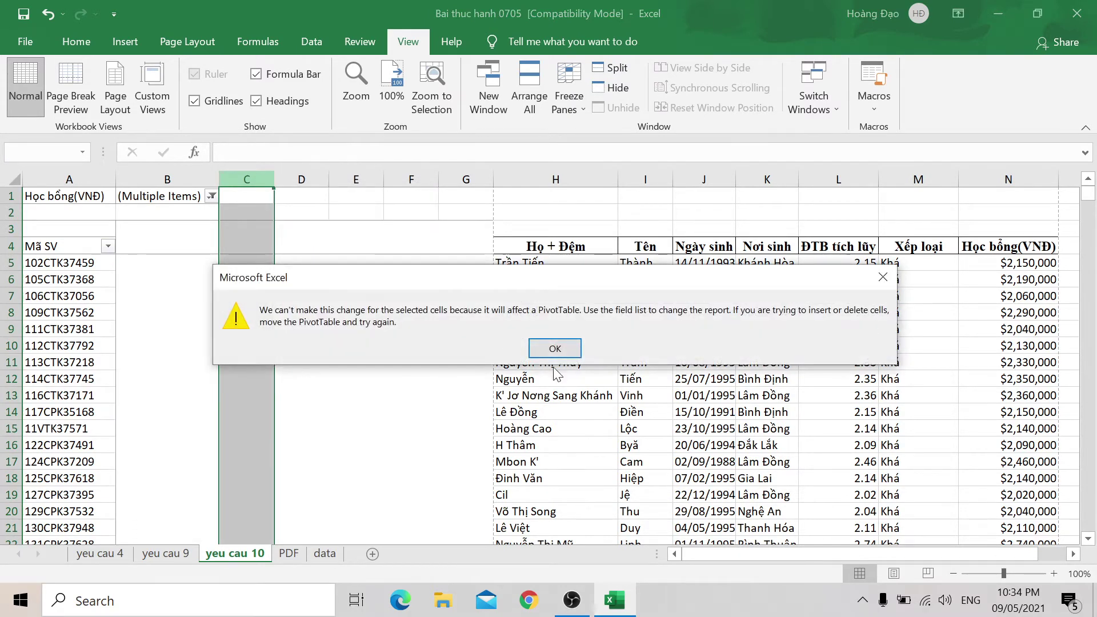
pyautogui.click(555, 347)
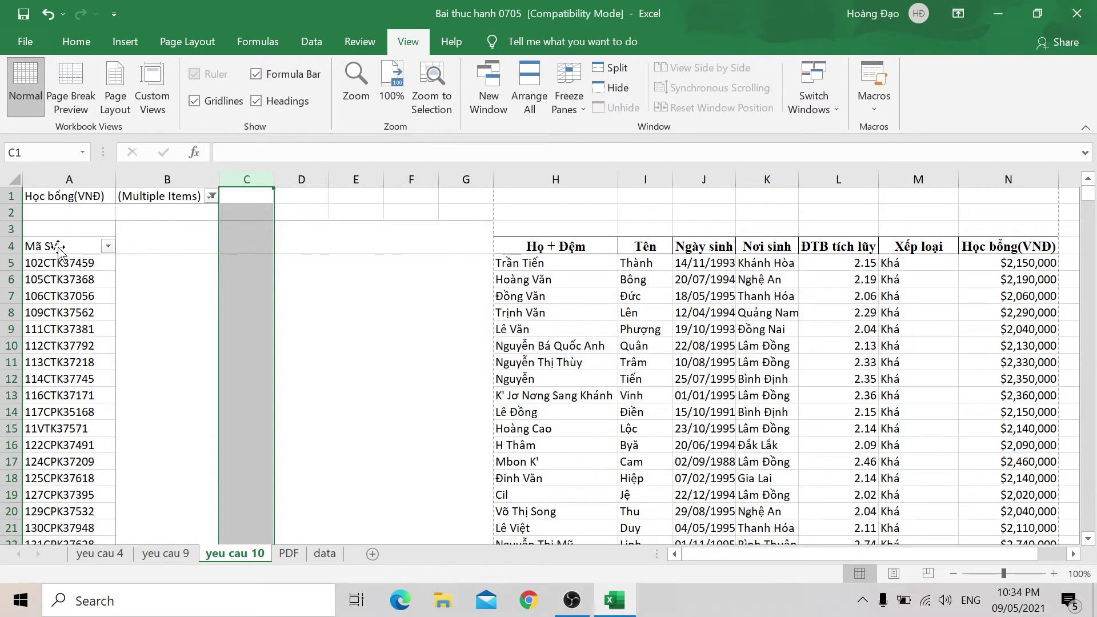
# Step: Copy the Mã SV column from its header down to Grand Total
pyautogui.click(93, 232)
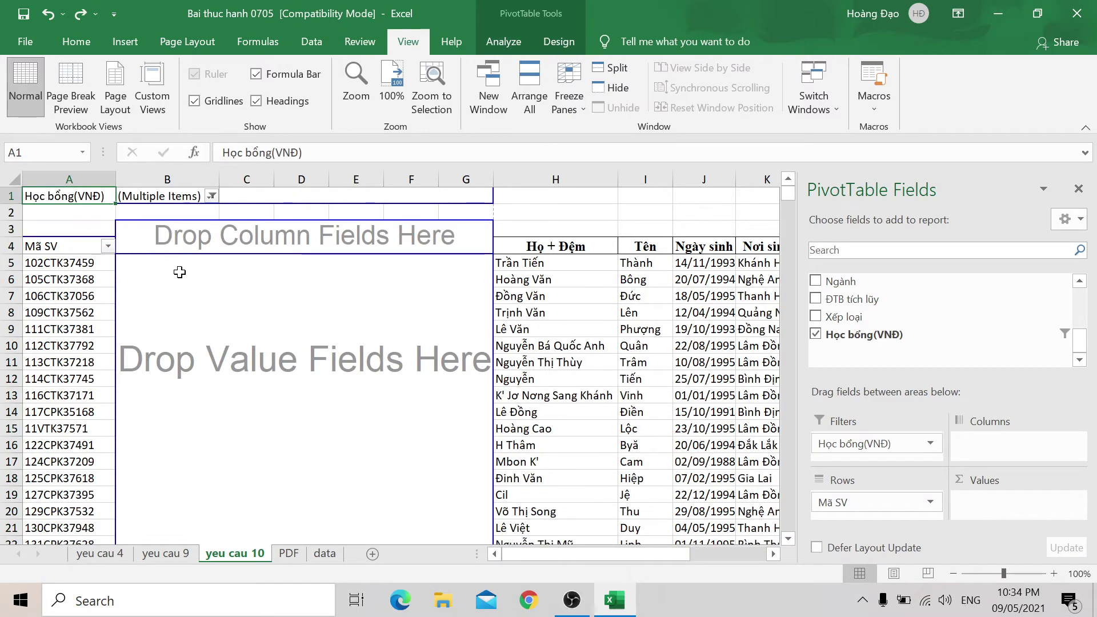
pyautogui.click(64, 246)
pyautogui.hotkey('ctrl', 'shift', 'Down')
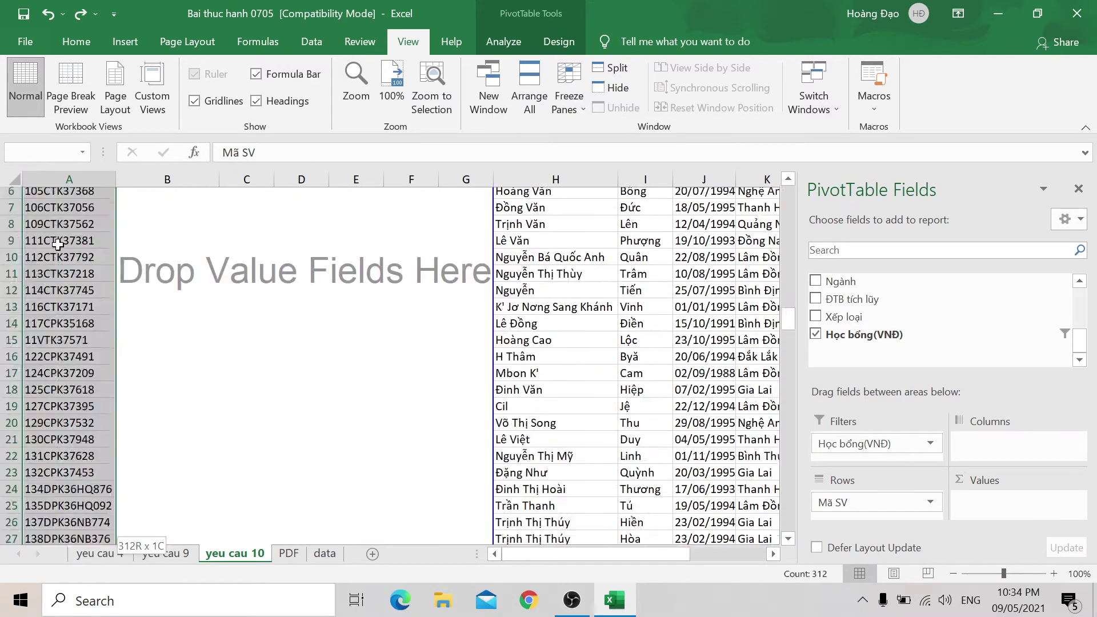
pyautogui.hotkey('ctrl', 'c')
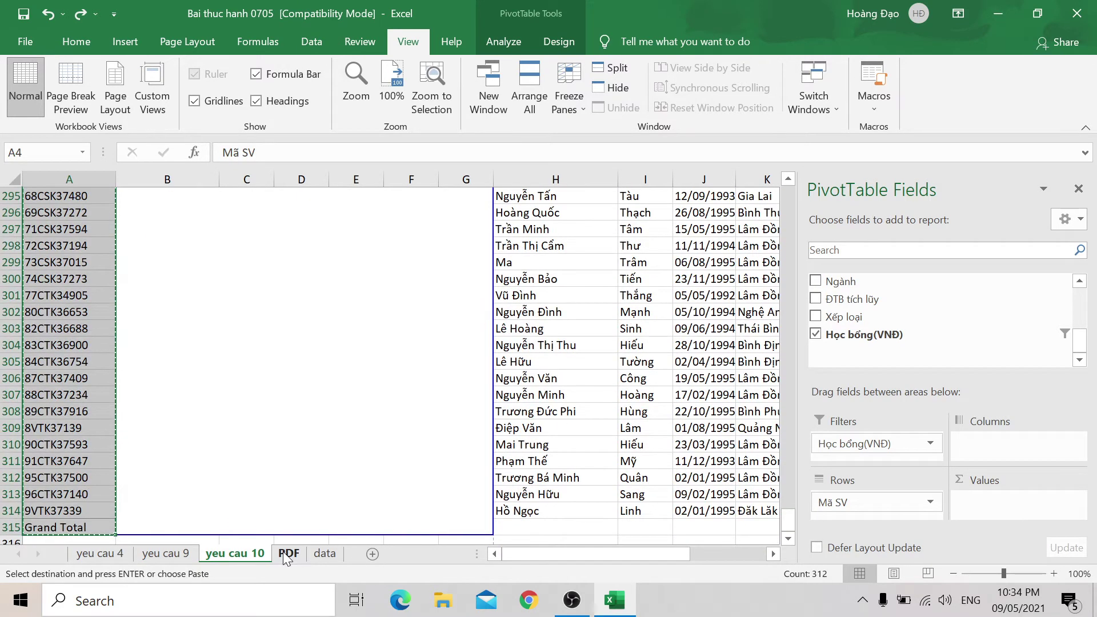
# Step: Paste the Mã SV list into column A of the PDF sheet starting at A1
pyautogui.click(287, 554)
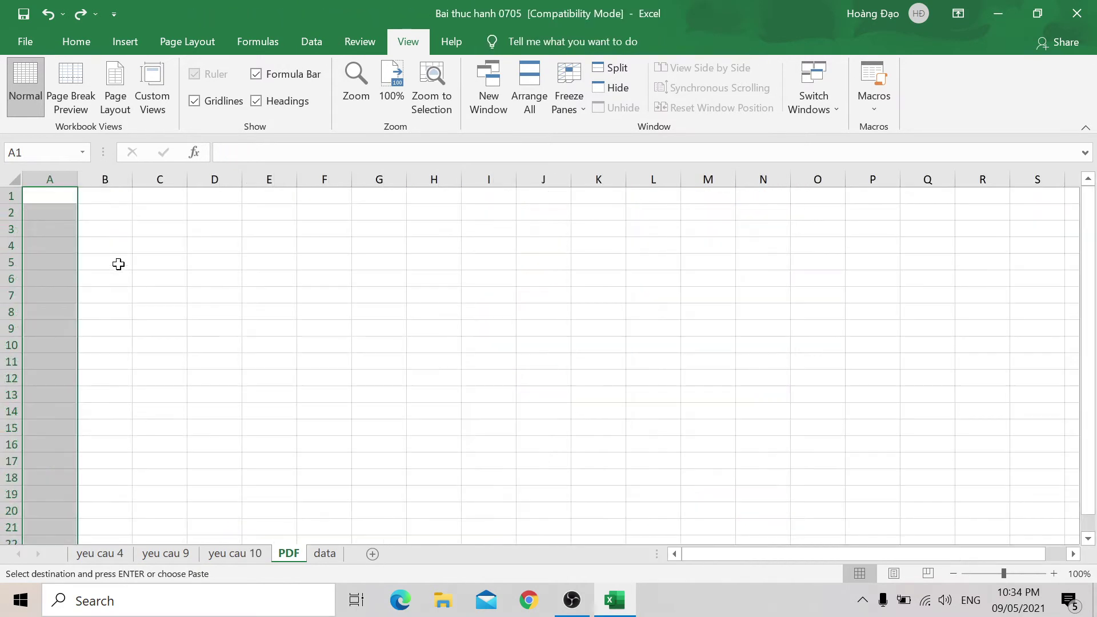
pyautogui.click(48, 200)
pyautogui.rightClick(47, 196)
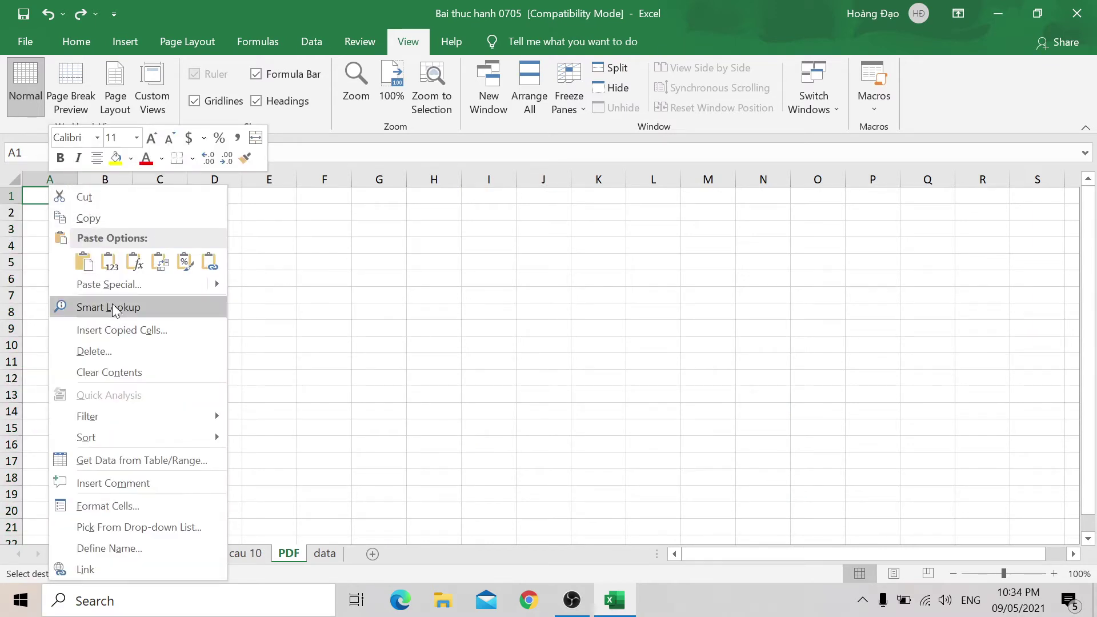
pyautogui.click(109, 262)
# Step: On yeu cau 10, copy the student details block from the Họ + Đệm header to the last student
pyautogui.click(227, 554)
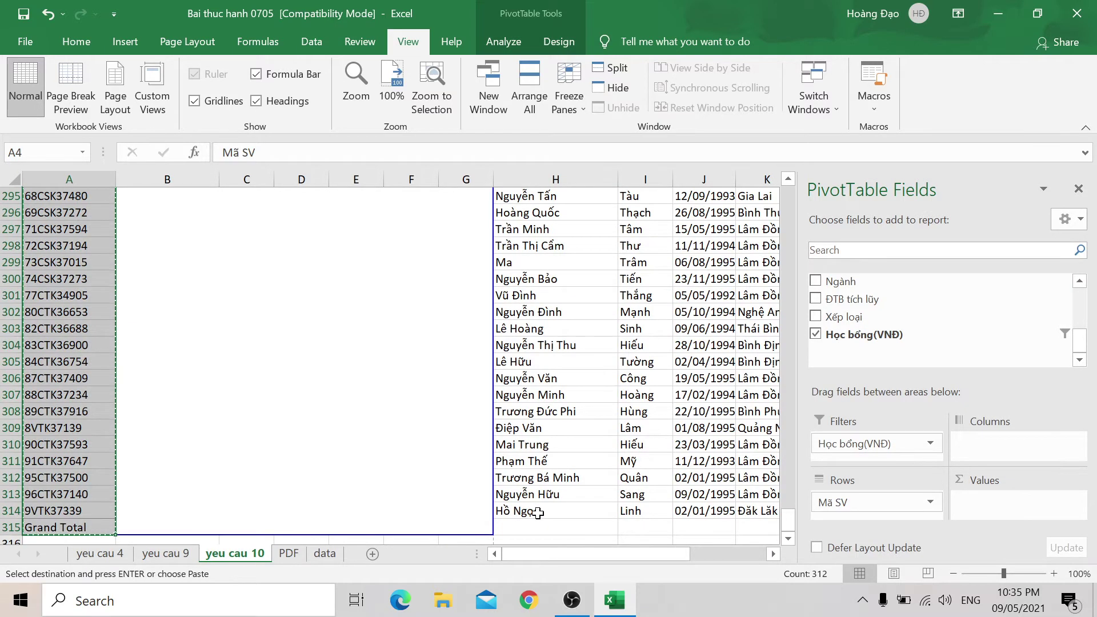
pyautogui.click(538, 512)
pyautogui.click(543, 494)
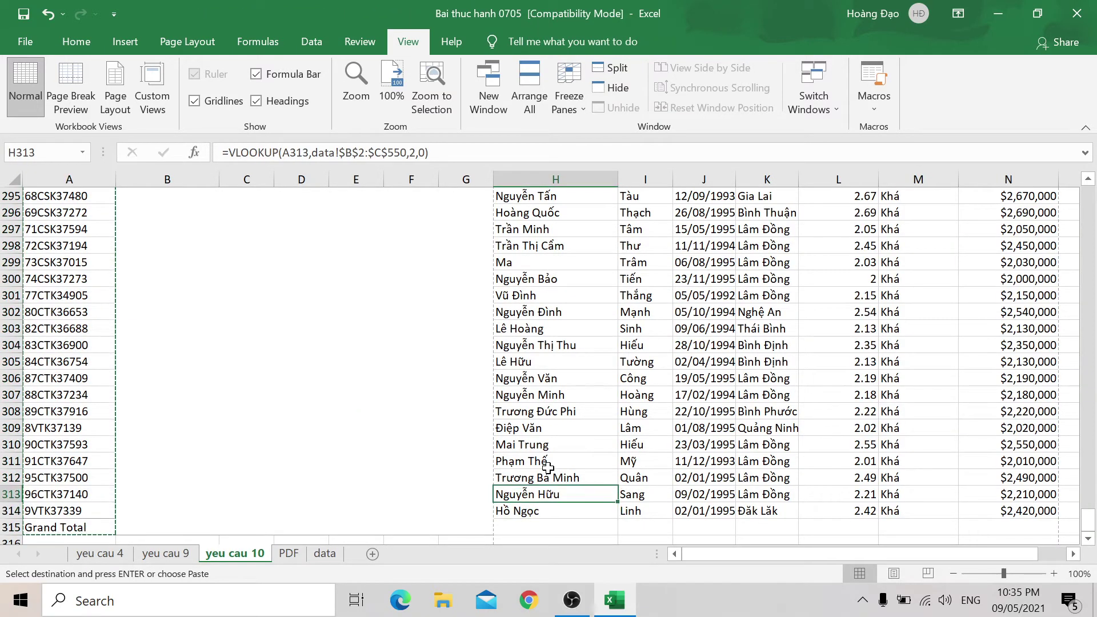
pyautogui.hotkey('ctrl', 'Up')
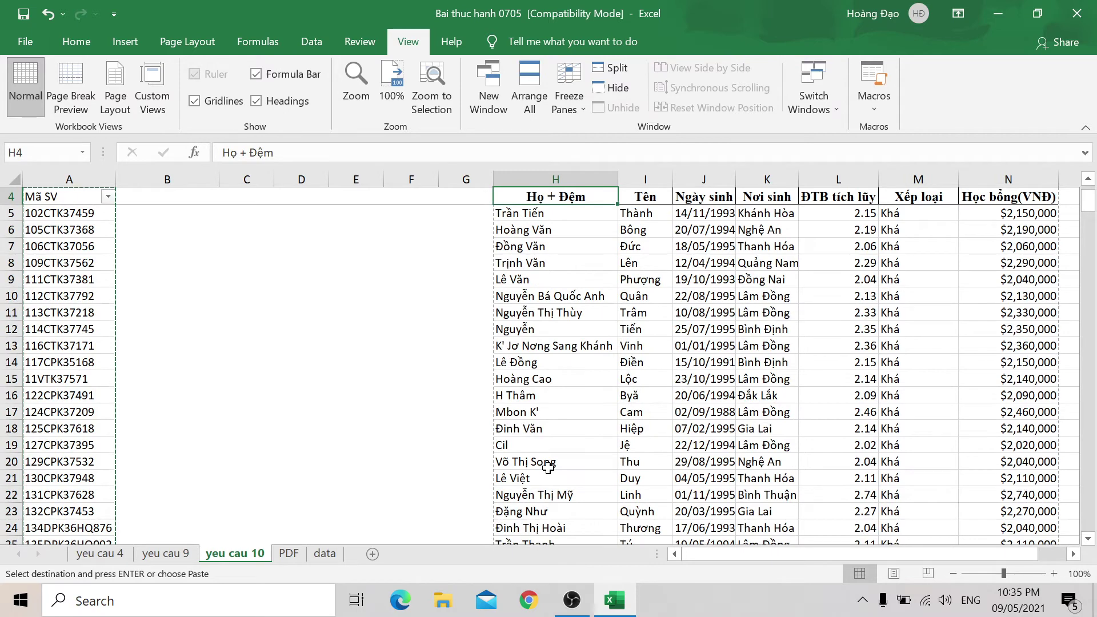
pyautogui.hotkey('ctrl', 'shift', 'Right')
pyautogui.hotkey('ctrl', 'shift', 'Down')
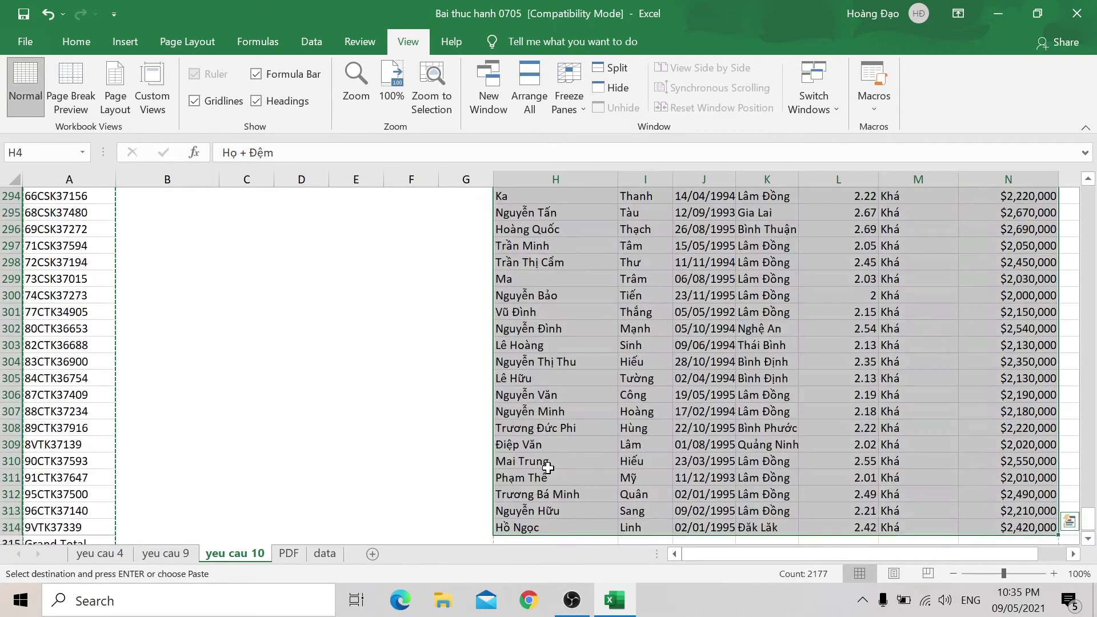
pyautogui.hotkey('ctrl', 'c')
# Step: Paste the student details at B1 on the PDF sheet, autofit column A, and select the list
pyautogui.click(289, 553)
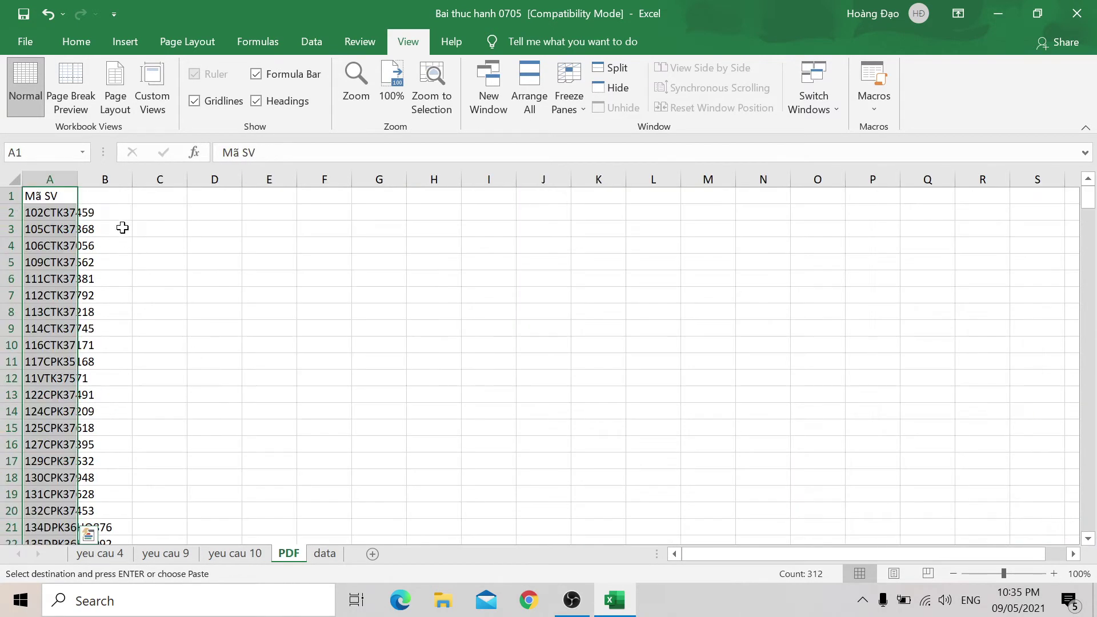
pyautogui.click(108, 195)
pyautogui.rightClick(108, 196)
pyautogui.click(168, 261)
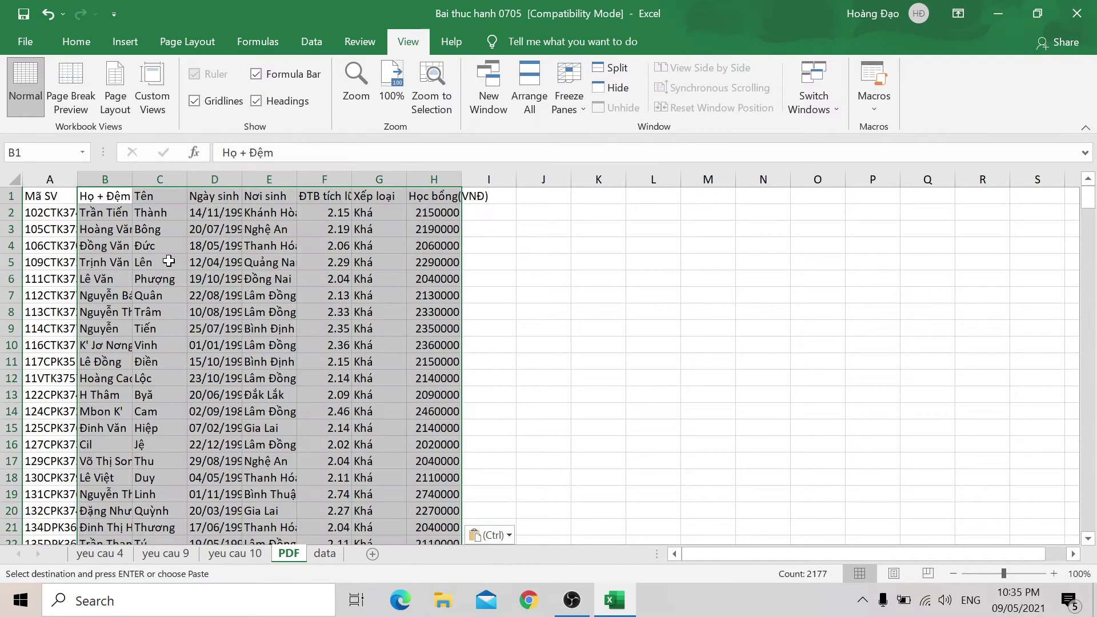
pyautogui.doubleClick(77, 178)
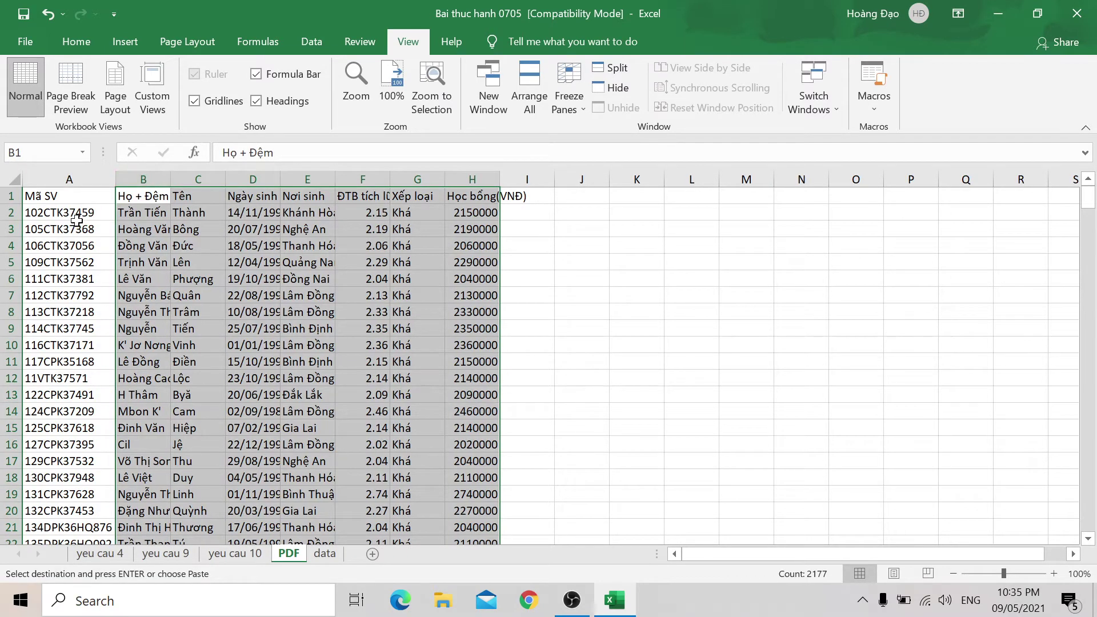
pyautogui.click(69, 198)
pyautogui.hotkey('ctrl', 'v')
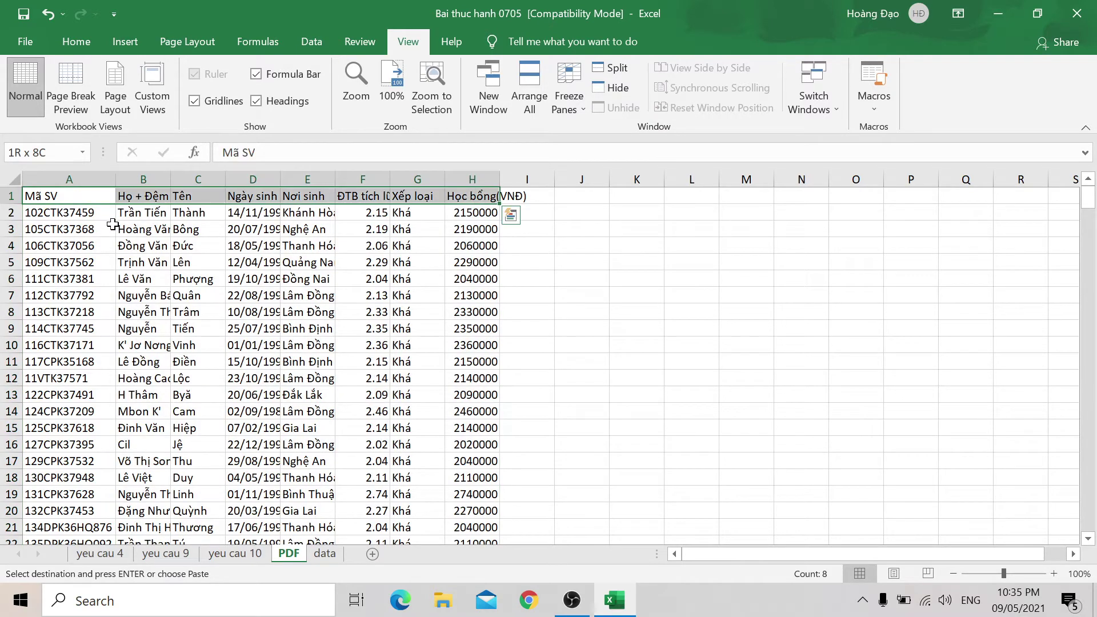
pyautogui.hotkey('ctrl', 'shift', 'Down')
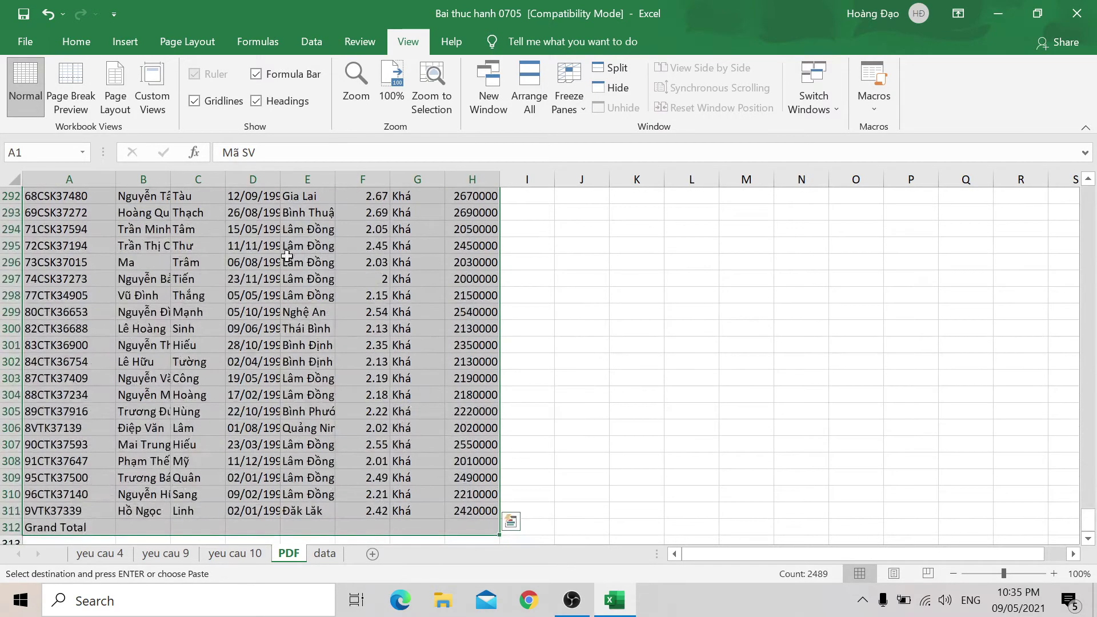
pyautogui.click(71, 74)
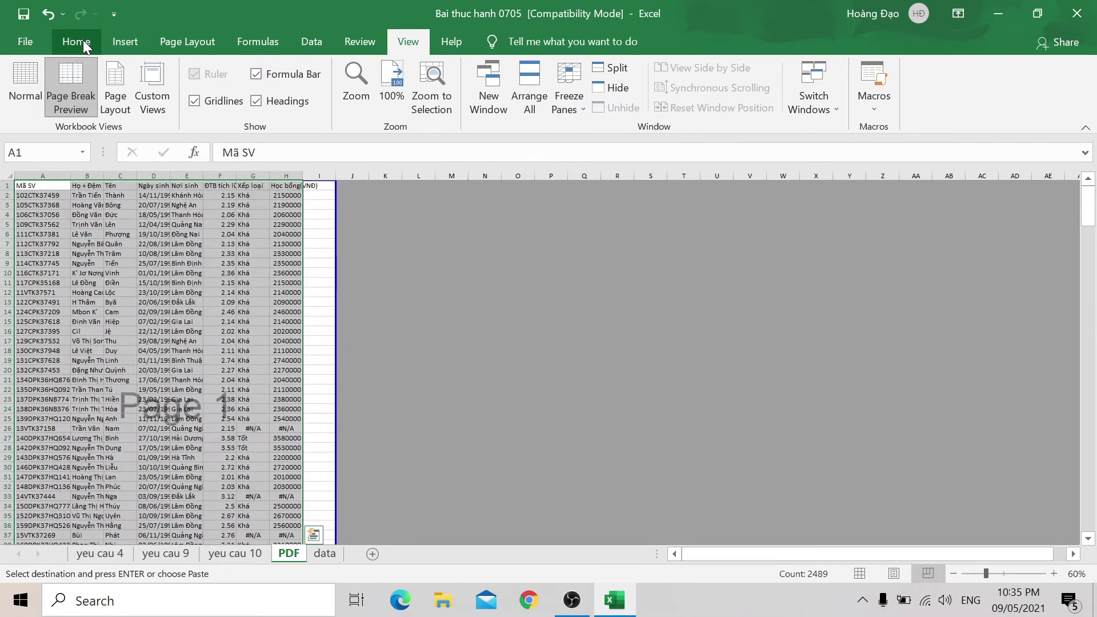
pyautogui.click(322, 244)
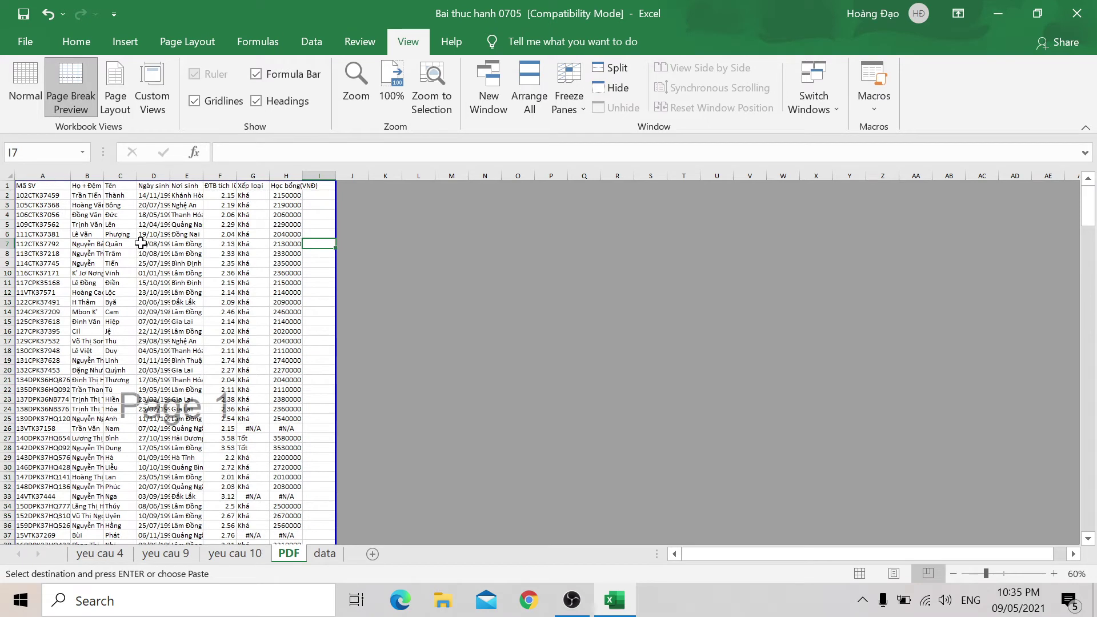
pyautogui.click(34, 188)
pyautogui.hotkey('ctrl', 'shift', 'Right')
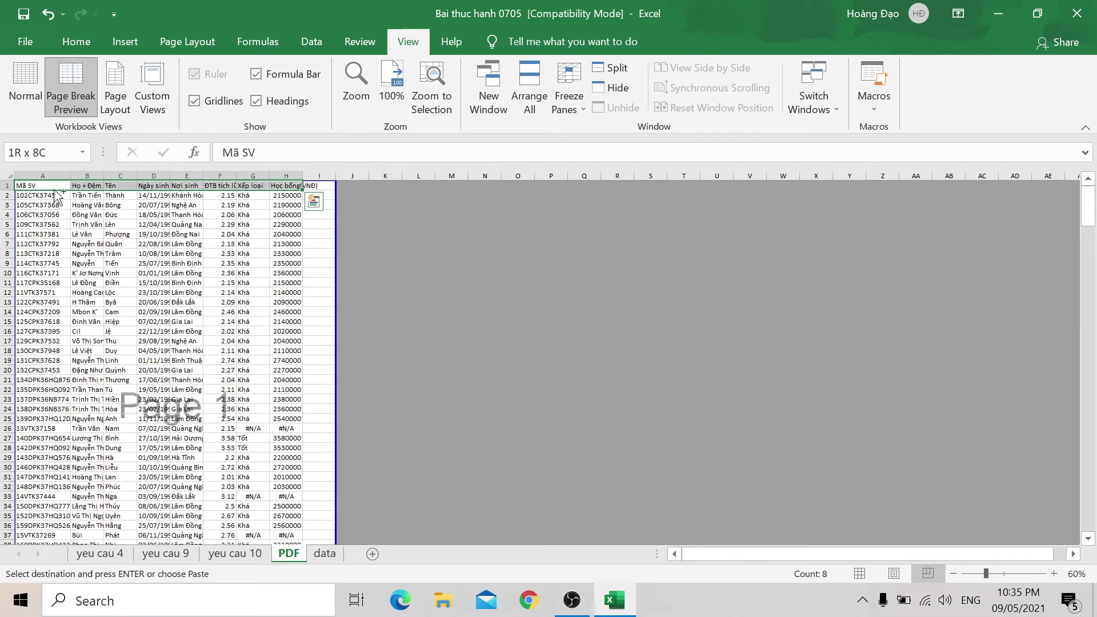
pyautogui.hotkey('ctrl', 'shift', 'Down')
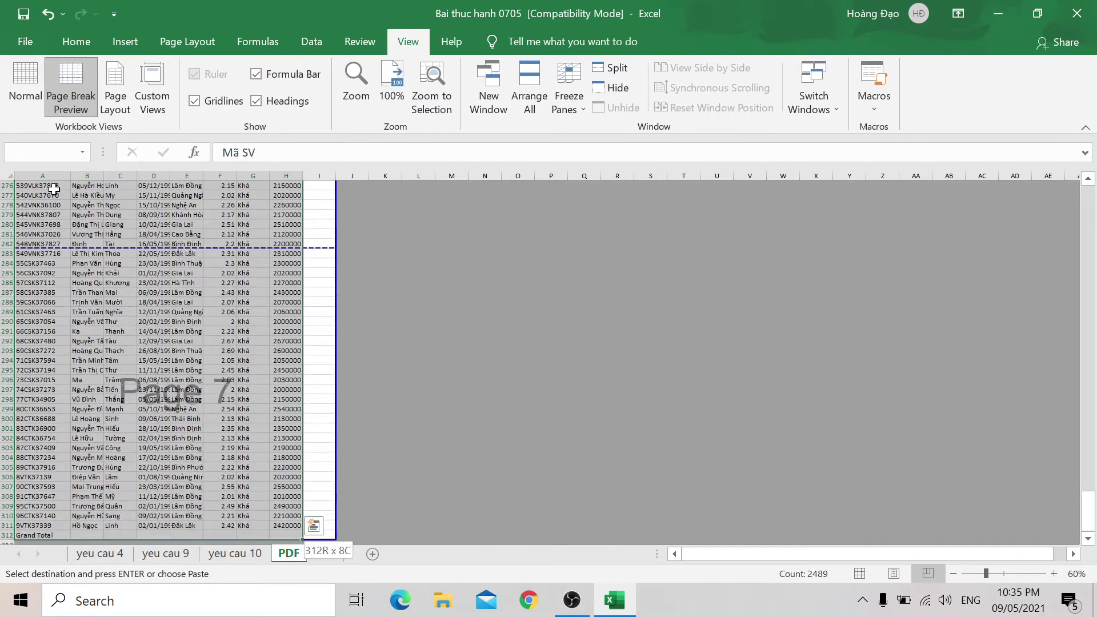
pyautogui.click(98, 39)
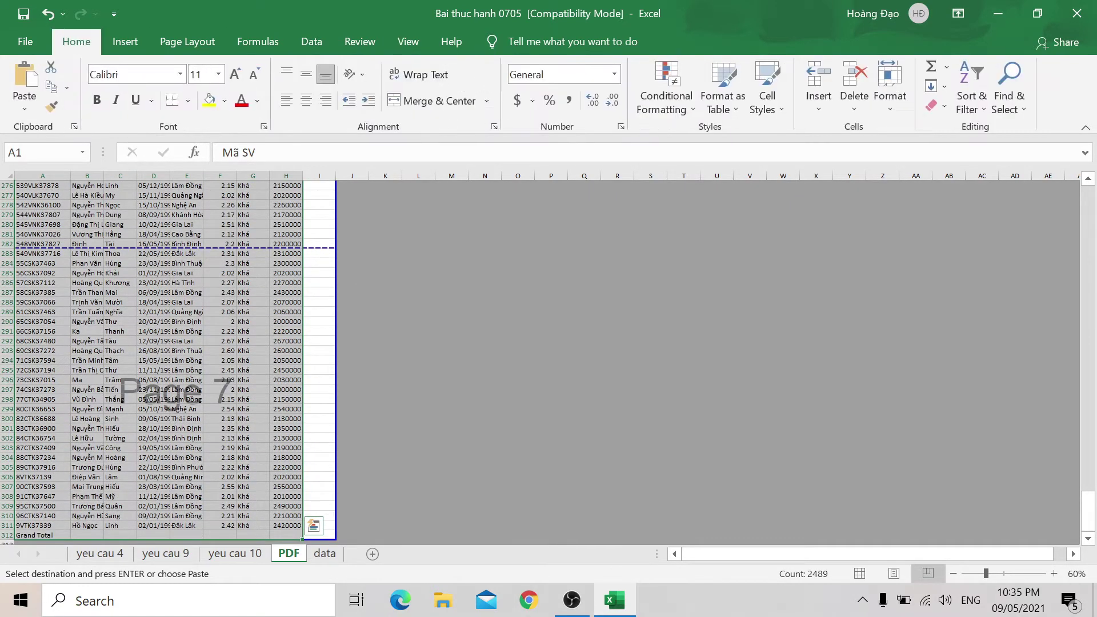
pyautogui.click(403, 73)
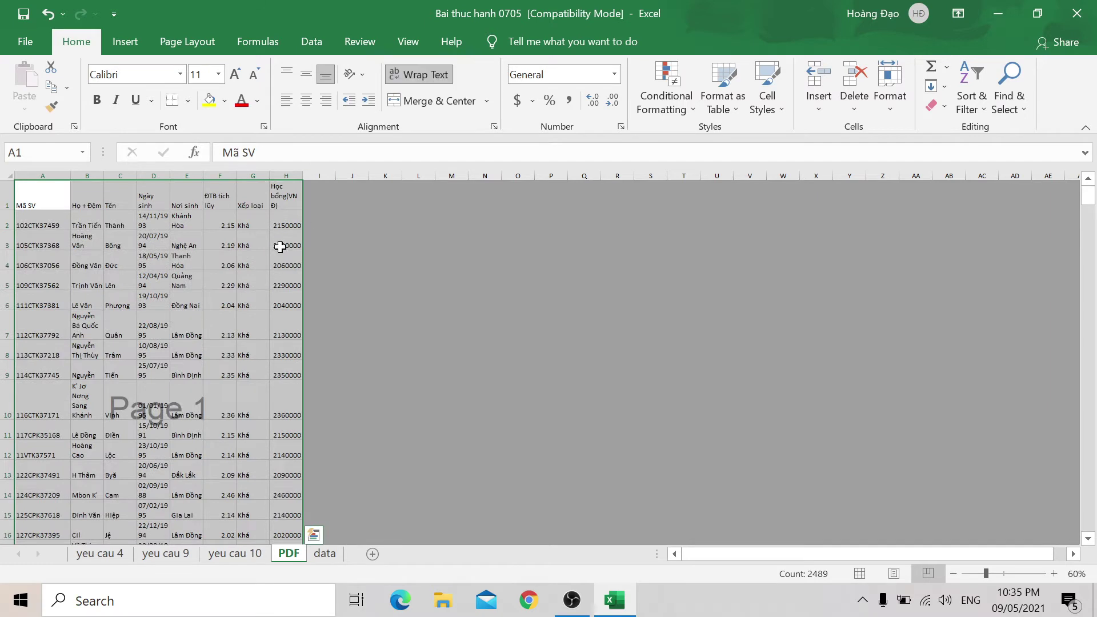
pyautogui.click(307, 78)
pyautogui.click(307, 100)
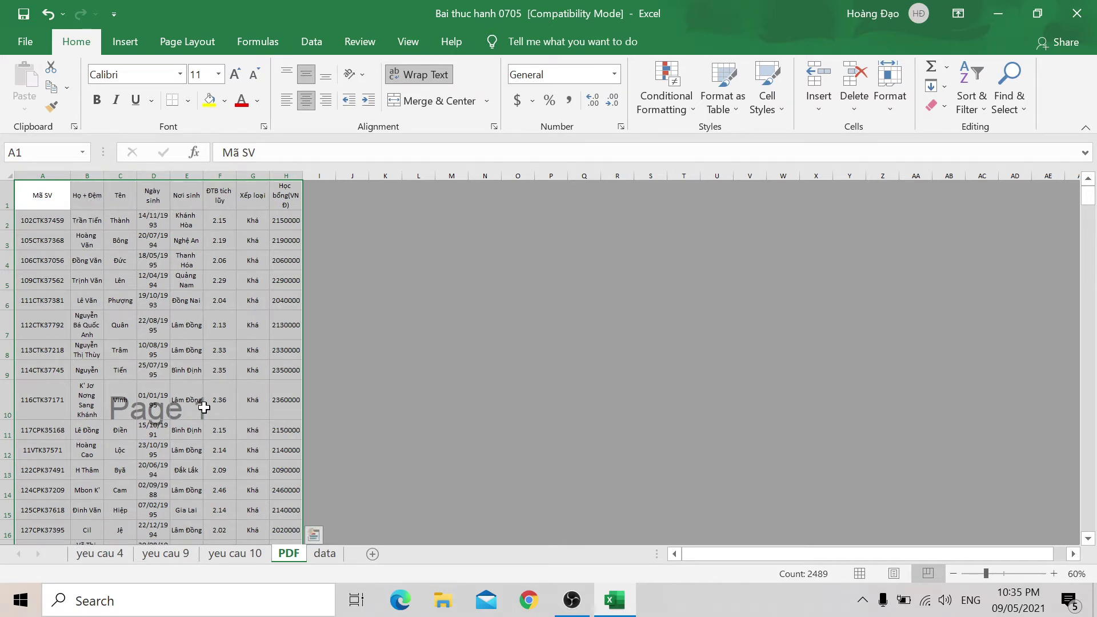
pyautogui.scroll(-5, 194, 318)
pyautogui.click(194, 316)
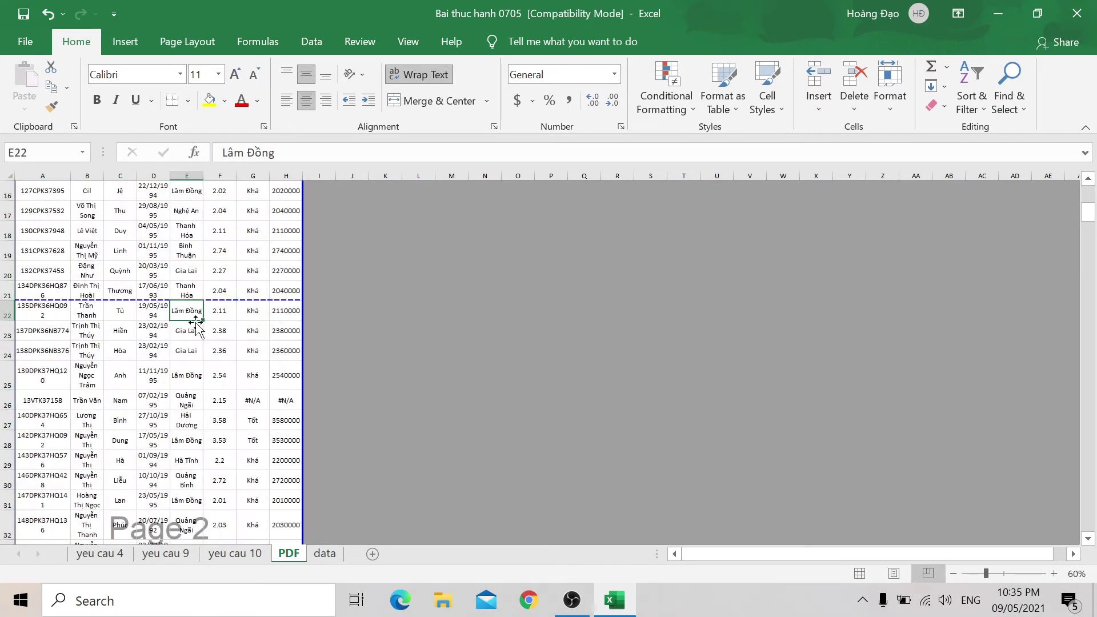
pyautogui.doubleClick(196, 320)
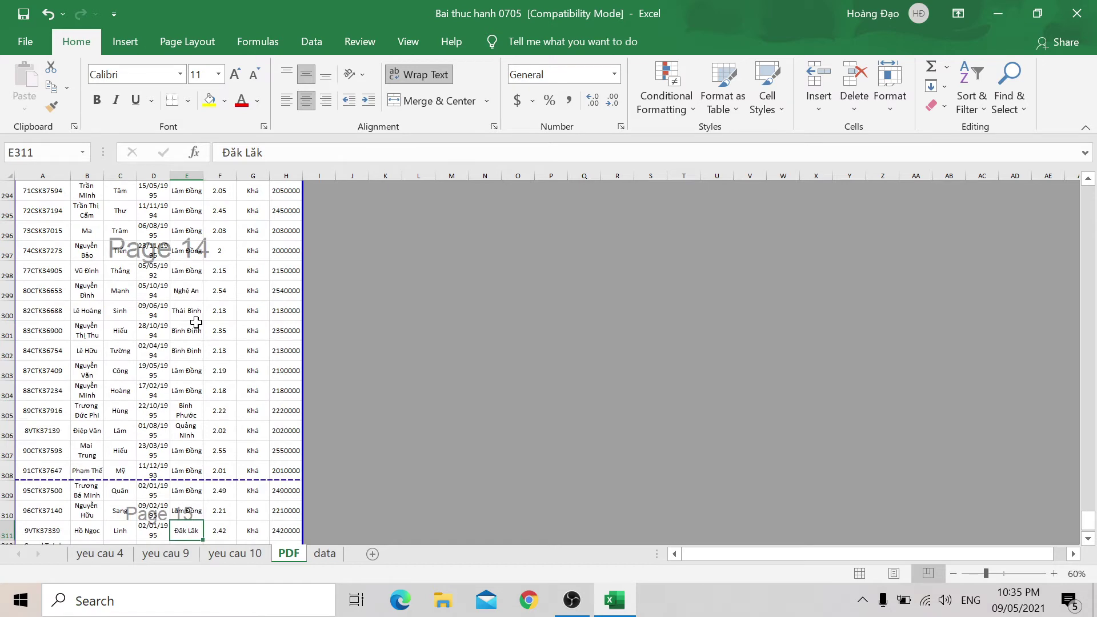
pyautogui.scroll(-3, 172, 337)
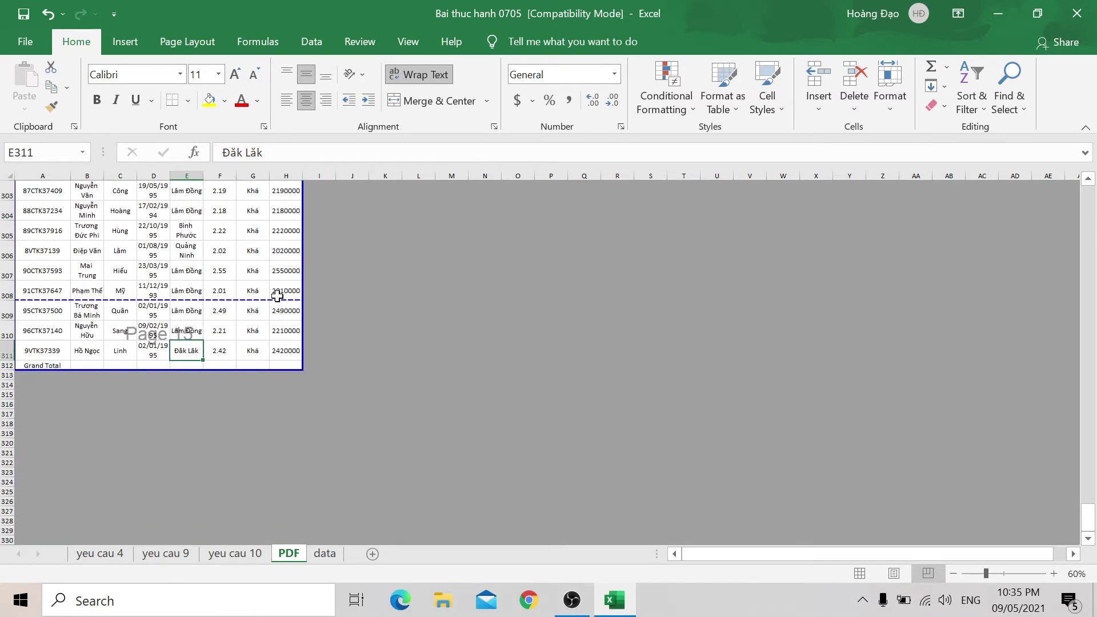
pyautogui.scroll(1, 277, 296)
pyautogui.scroll(2, 223, 398)
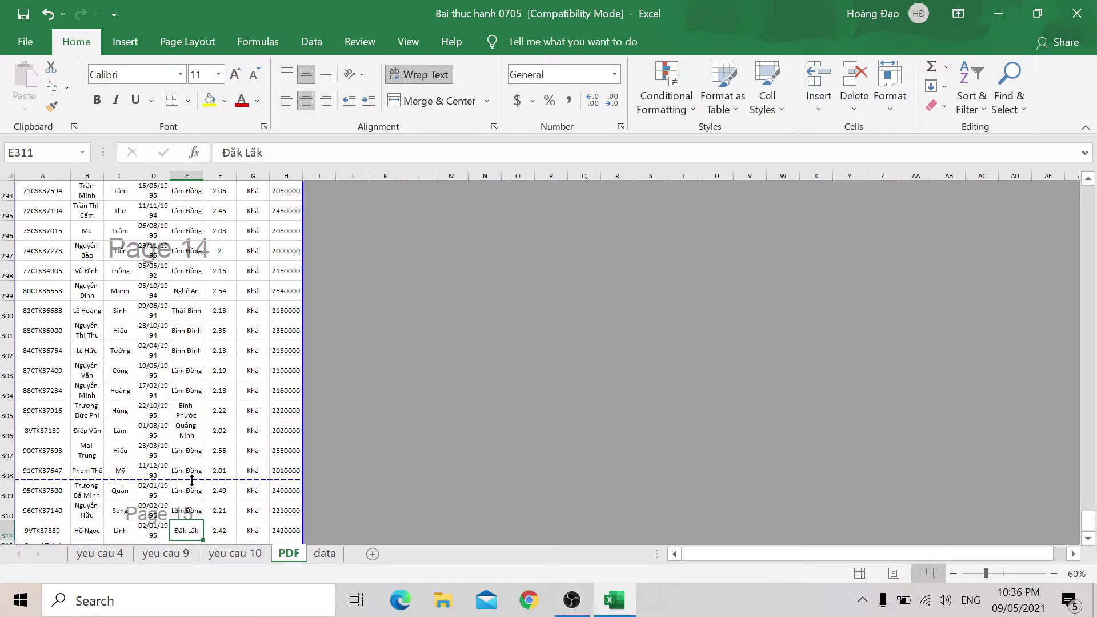
pyautogui.hotkey('ctrl', 'Up')
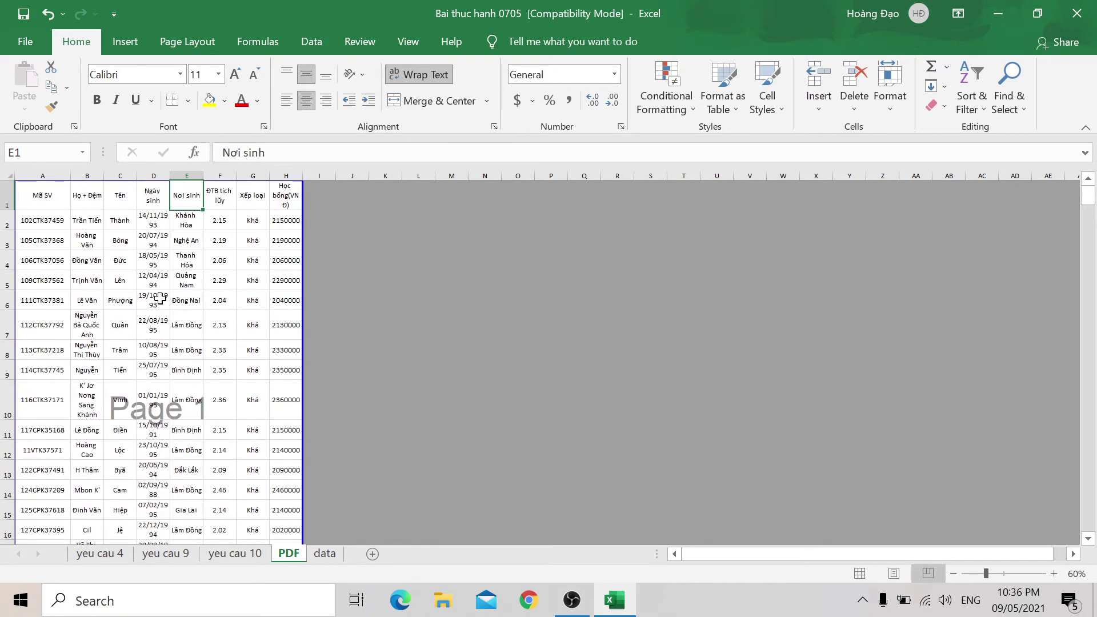
# Step: Open Page Setup from Page Layout and go to its Sheet tab
pyautogui.click(139, 45)
pyautogui.click(194, 40)
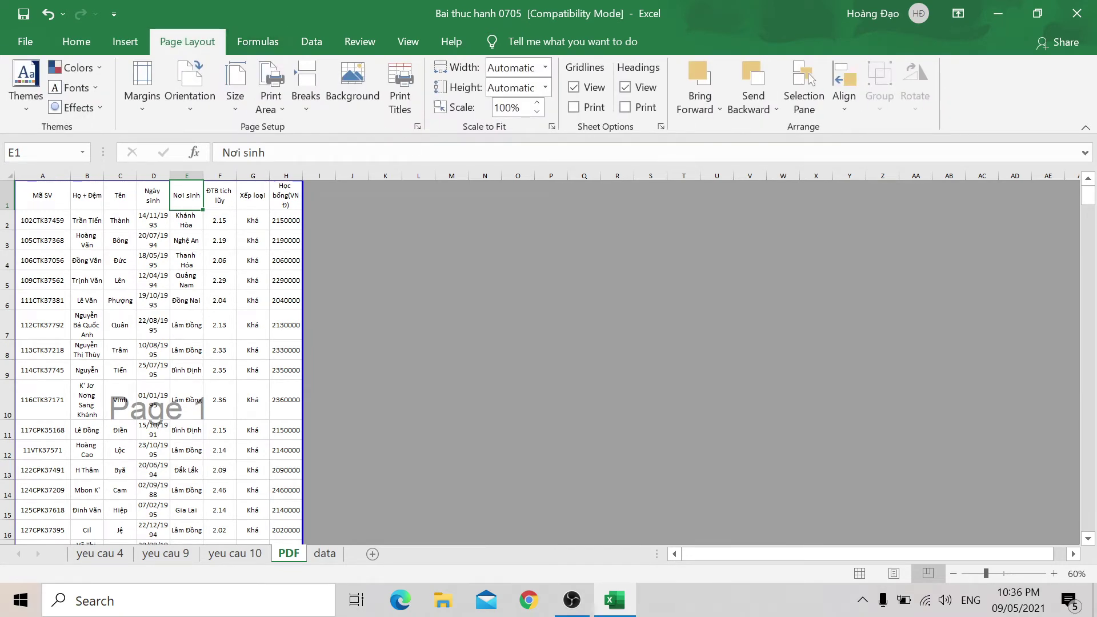
pyautogui.click(417, 127)
pyautogui.click(403, 171)
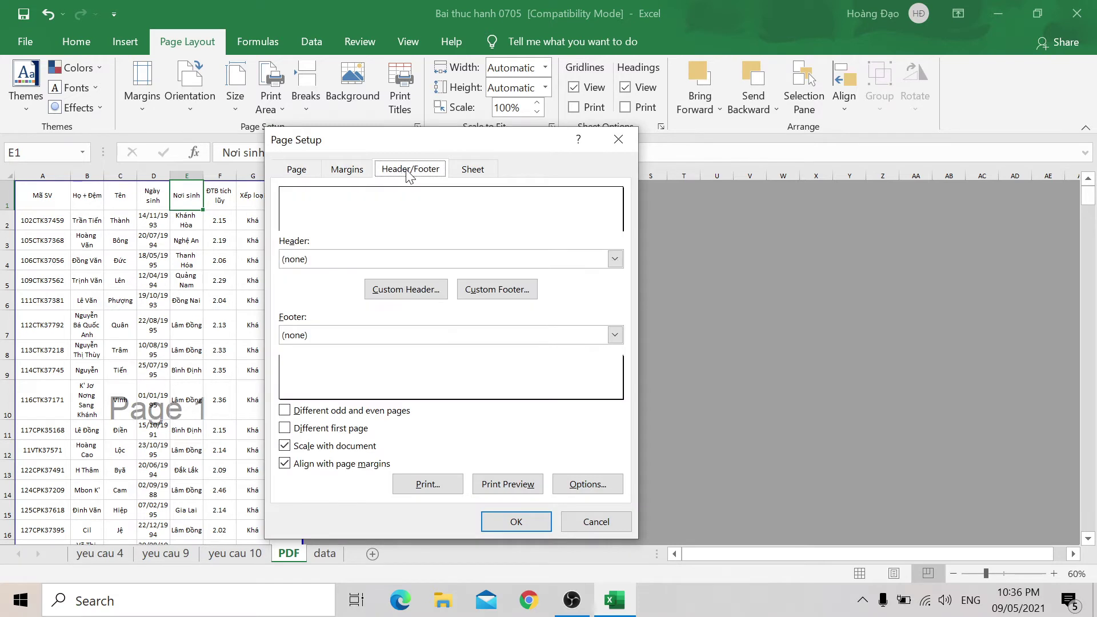
pyautogui.click(460, 170)
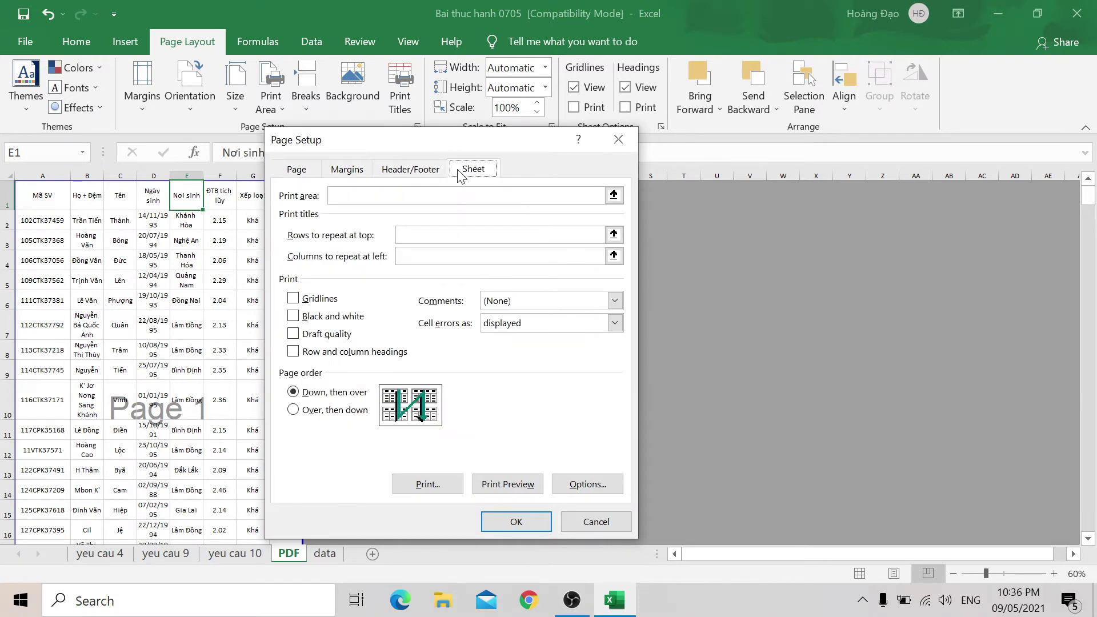
# Step: Keep comments and cell errors unchanged, set Rows to repeat at top to $1:$1, and confirm
pyautogui.click(613, 301)
pyautogui.click(613, 300)
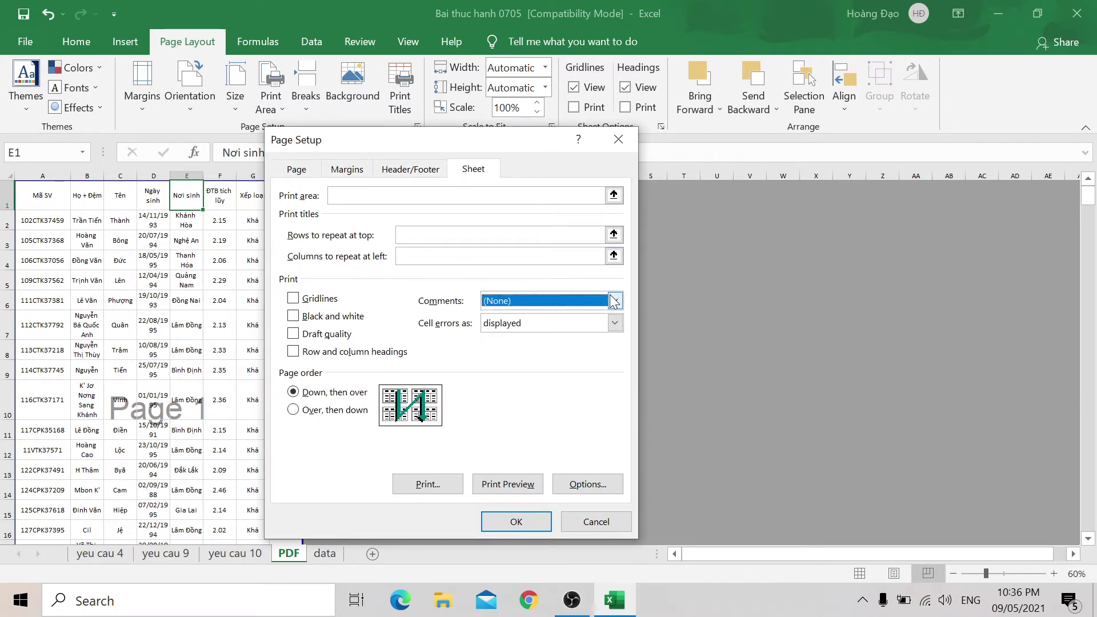
pyautogui.click(615, 323)
pyautogui.click(616, 323)
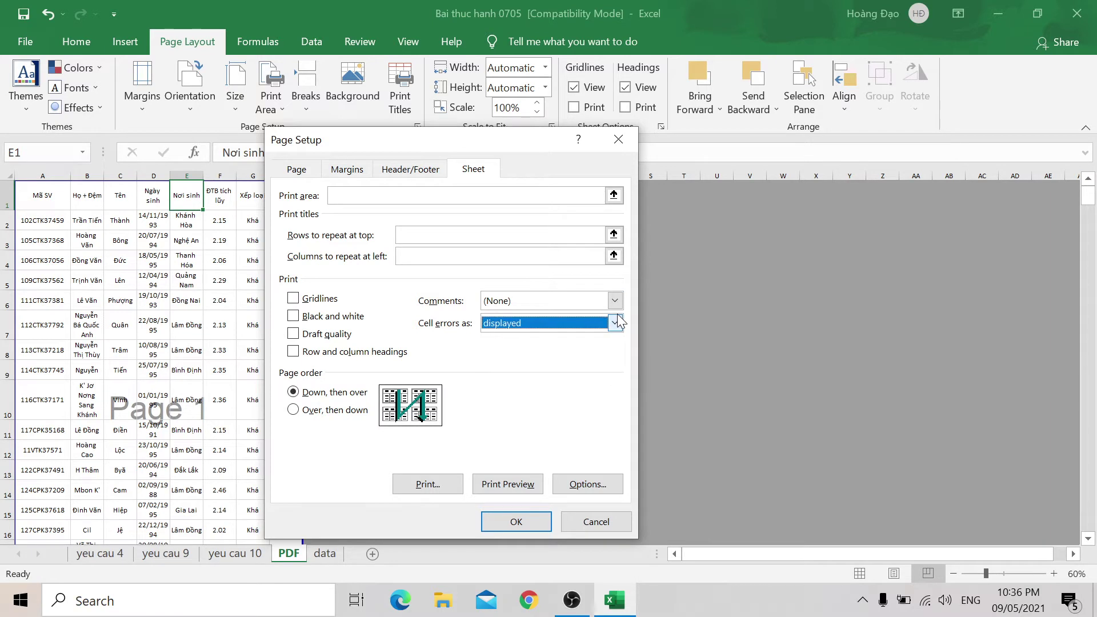
pyautogui.click(613, 235)
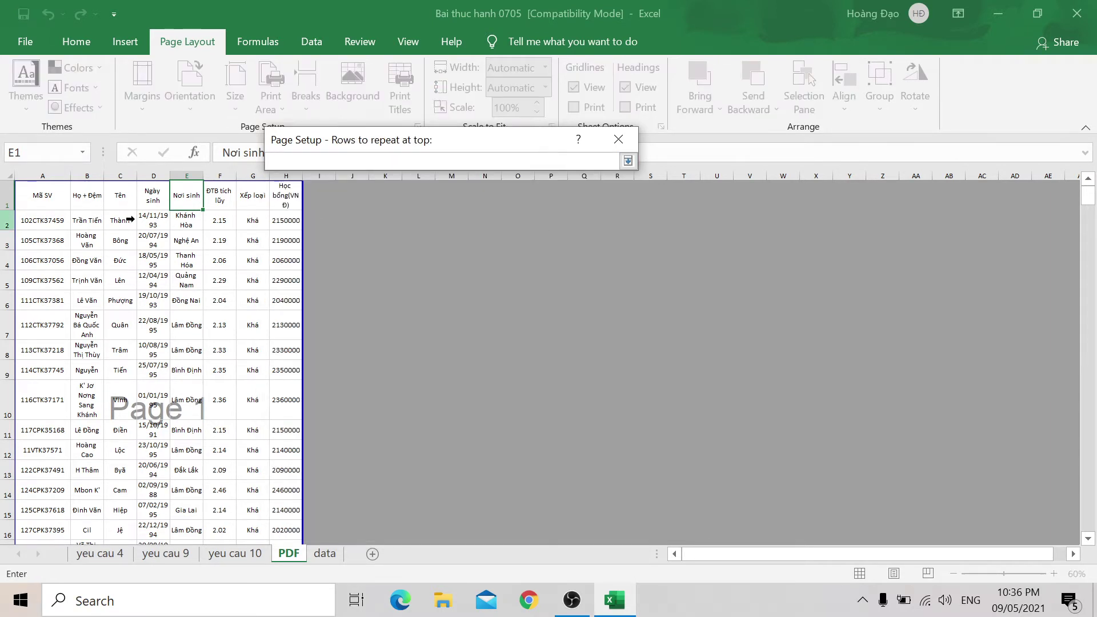
pyautogui.click(7, 195)
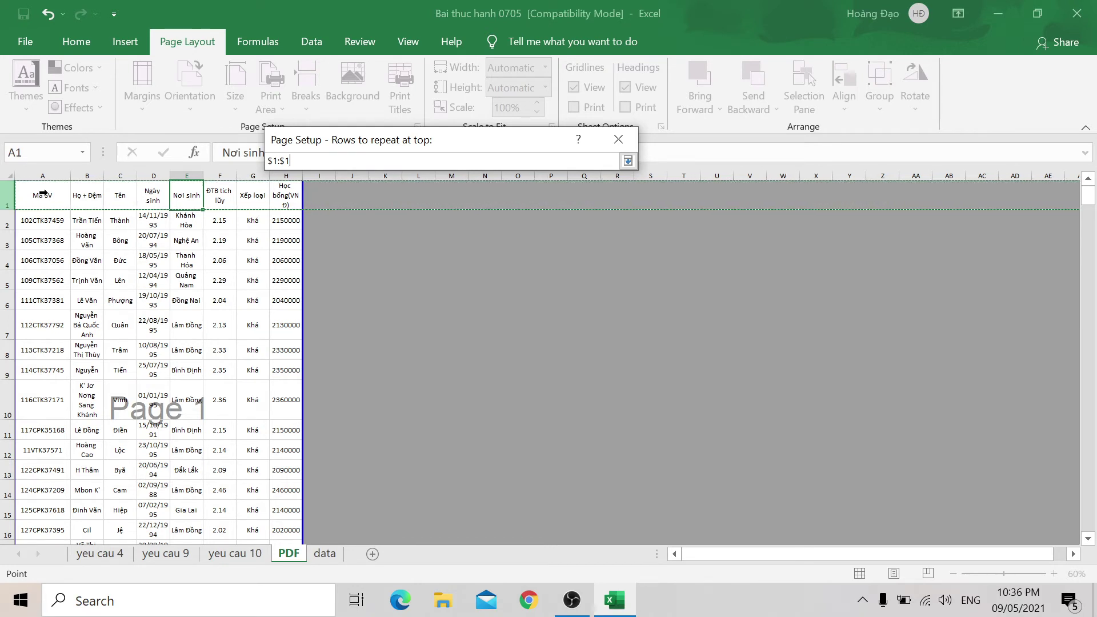
pyautogui.click(628, 161)
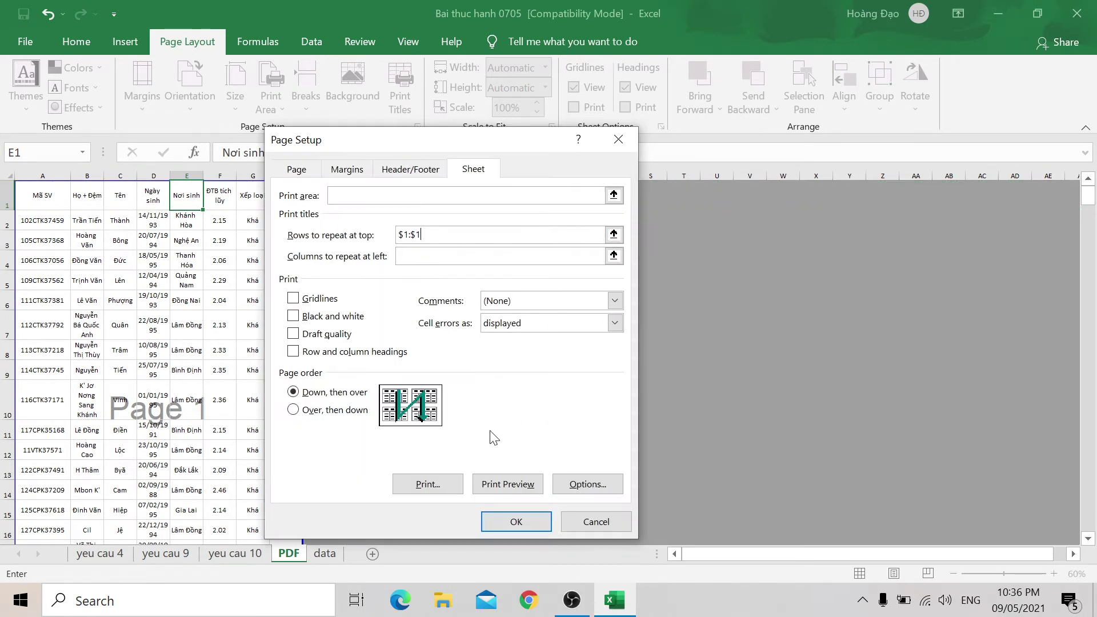
pyautogui.click(506, 522)
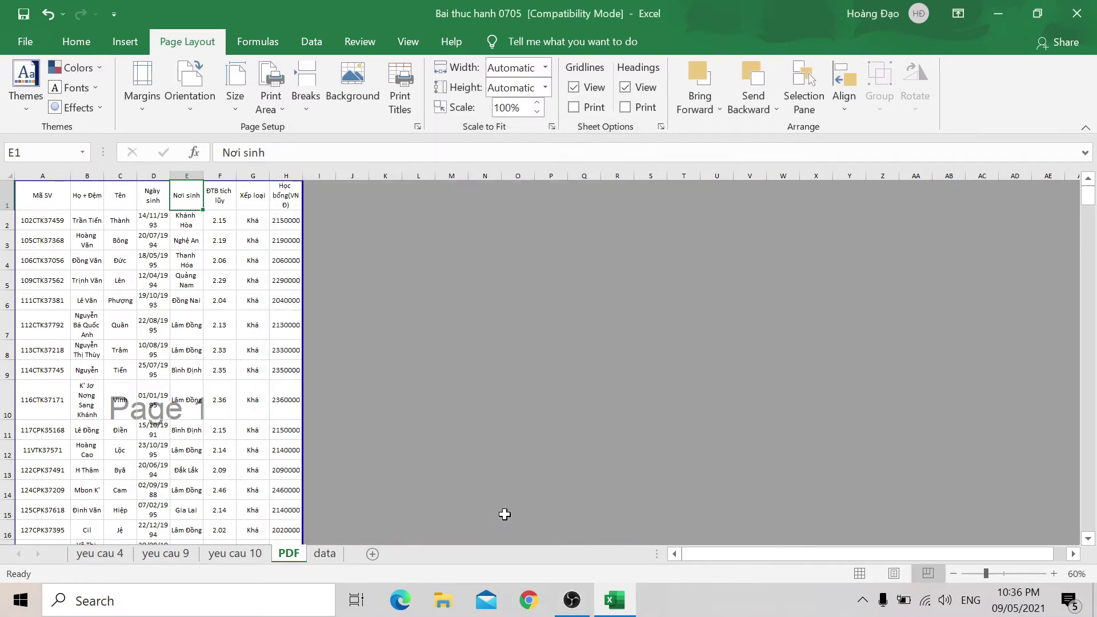
pyautogui.hotkey('ctrl', 'p')
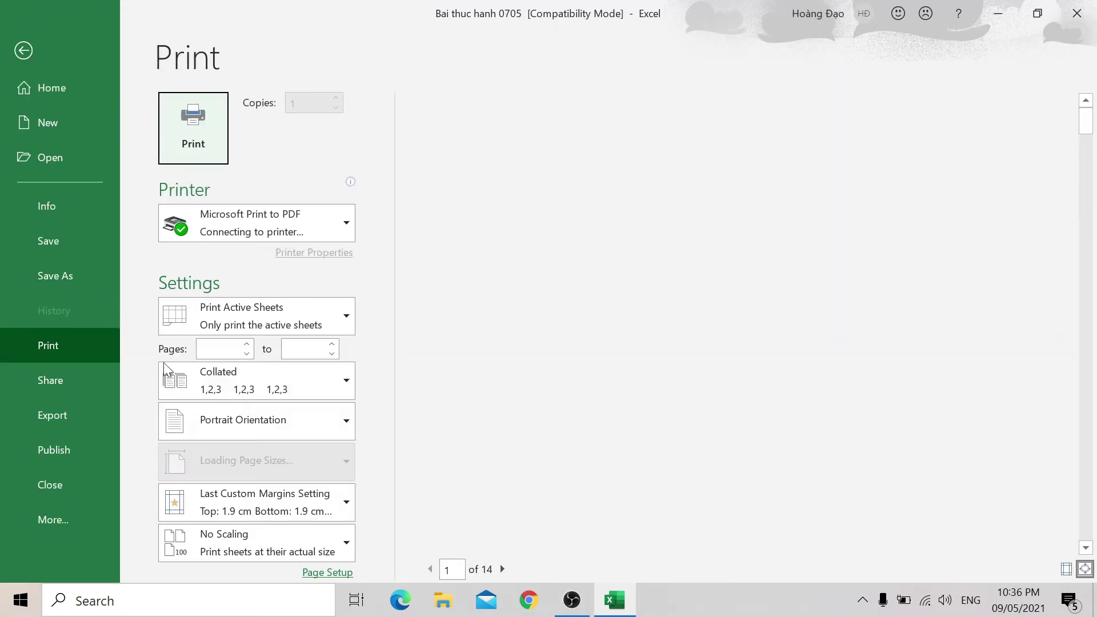
pyautogui.click(503, 569)
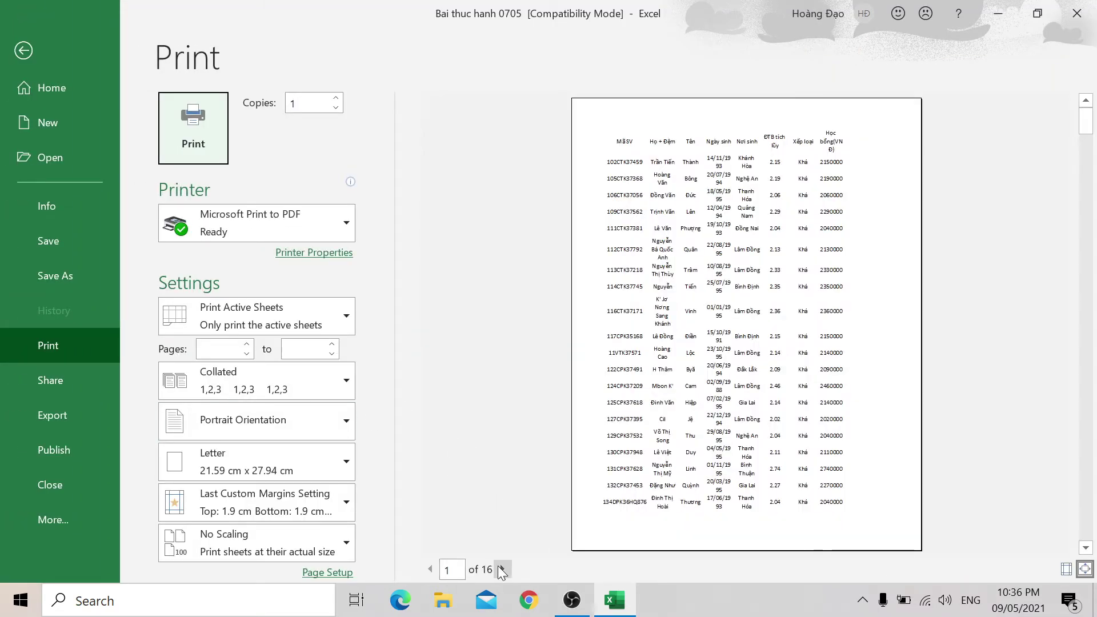
pyautogui.click(430, 569)
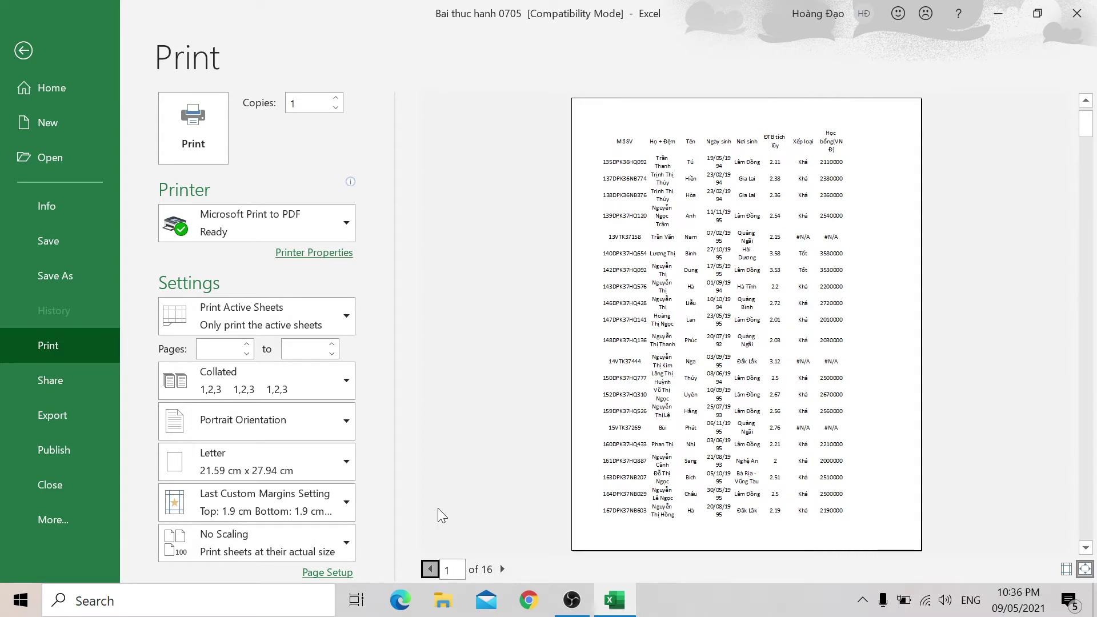
pyautogui.click(502, 569)
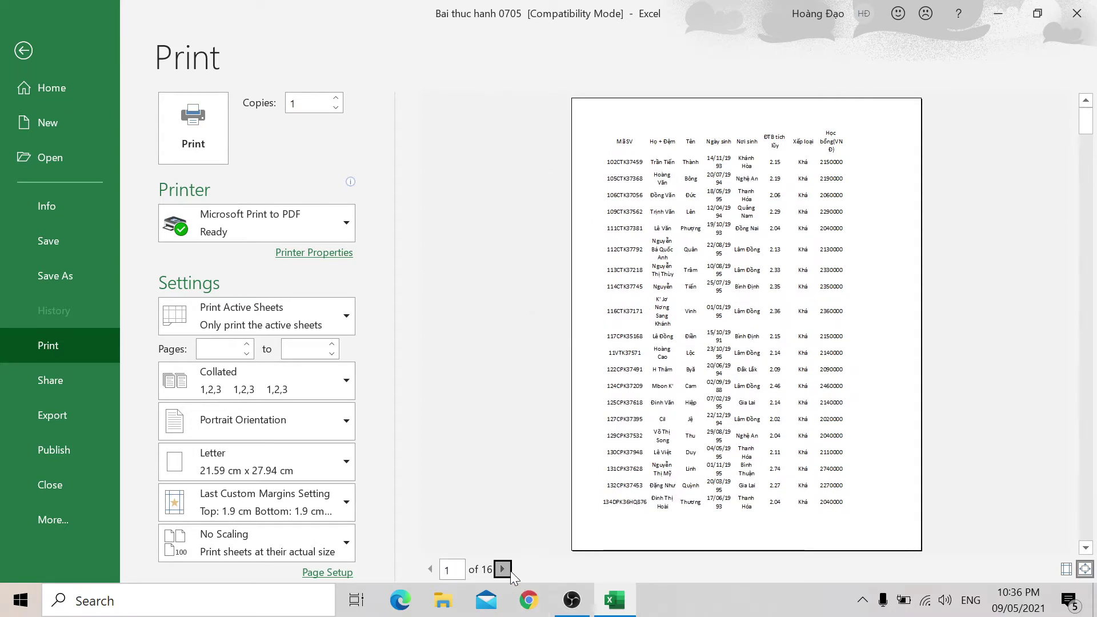
pyautogui.click(502, 569)
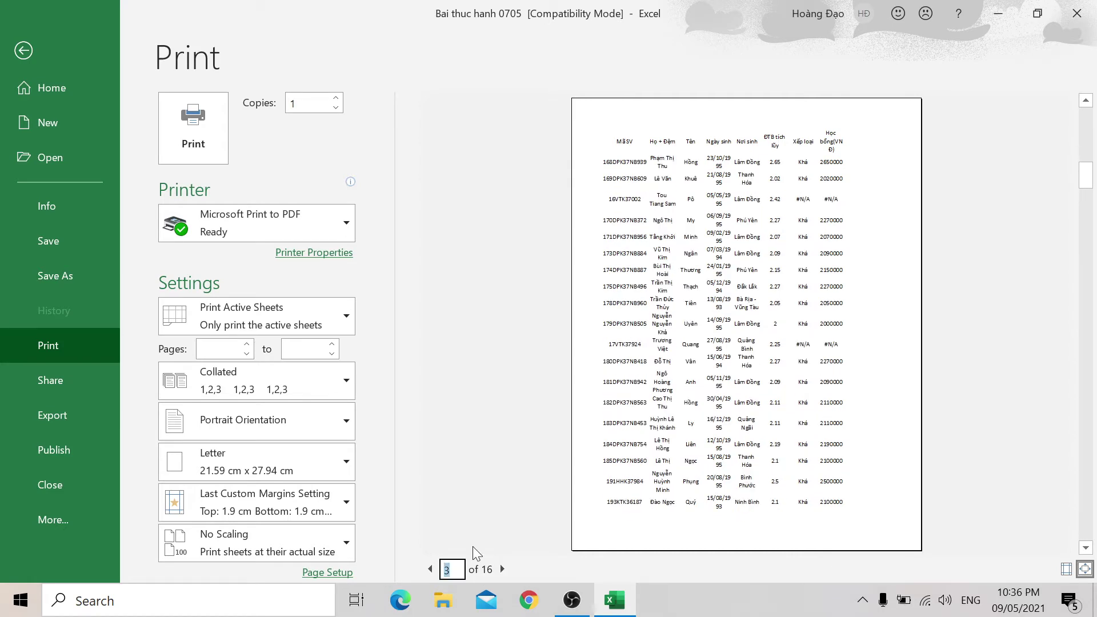
pyautogui.write('16')
pyautogui.press('Return')
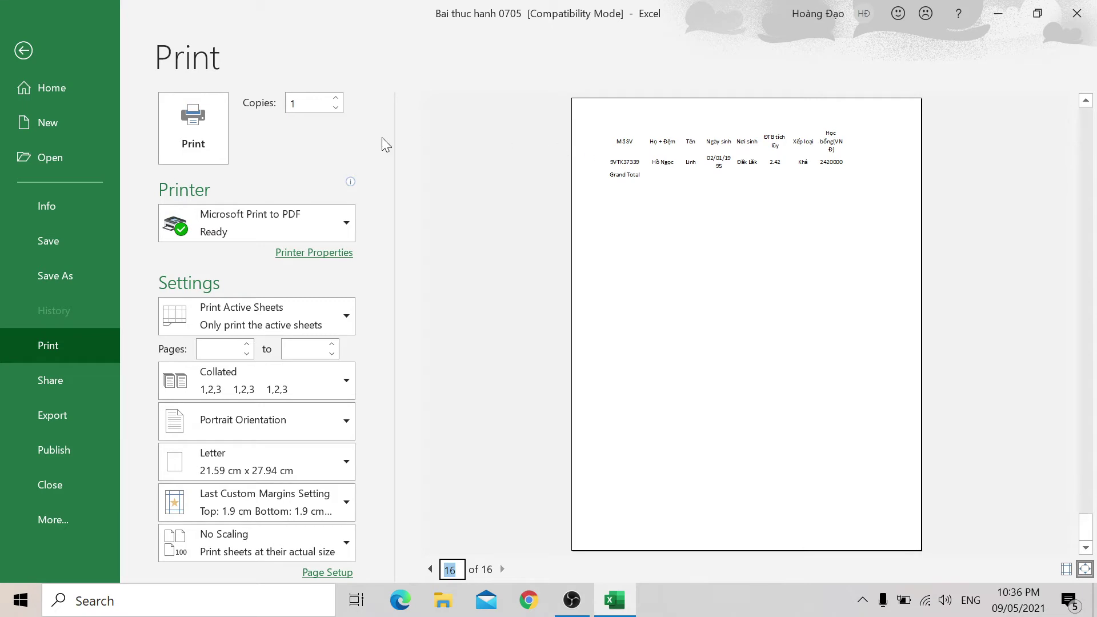
pyautogui.click(45, 52)
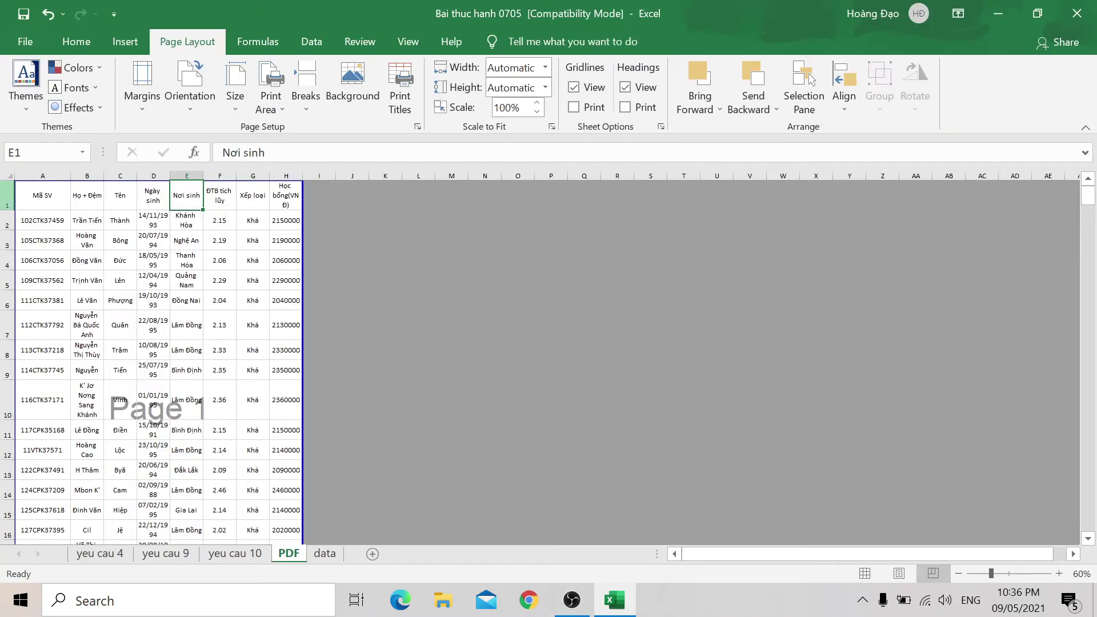
# Step: Adjust header row 1 height and resize column A so IDs fit on one line
pyautogui.moveTo(10, 210); pyautogui.dragTo(10, 206)
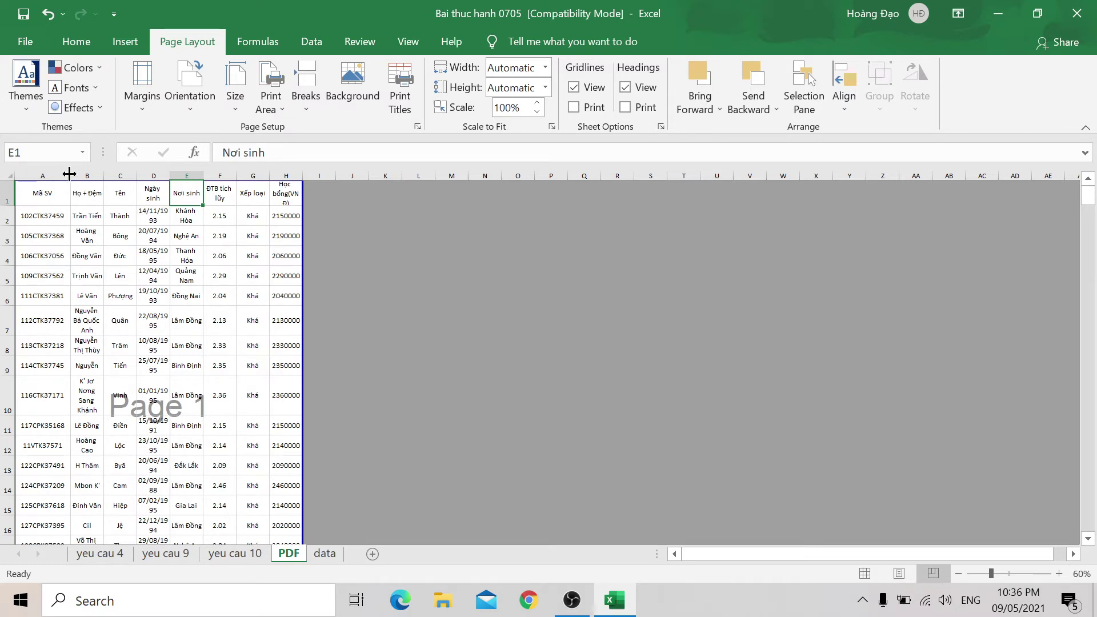
pyautogui.moveTo(70, 174); pyautogui.dragTo(57, 172)
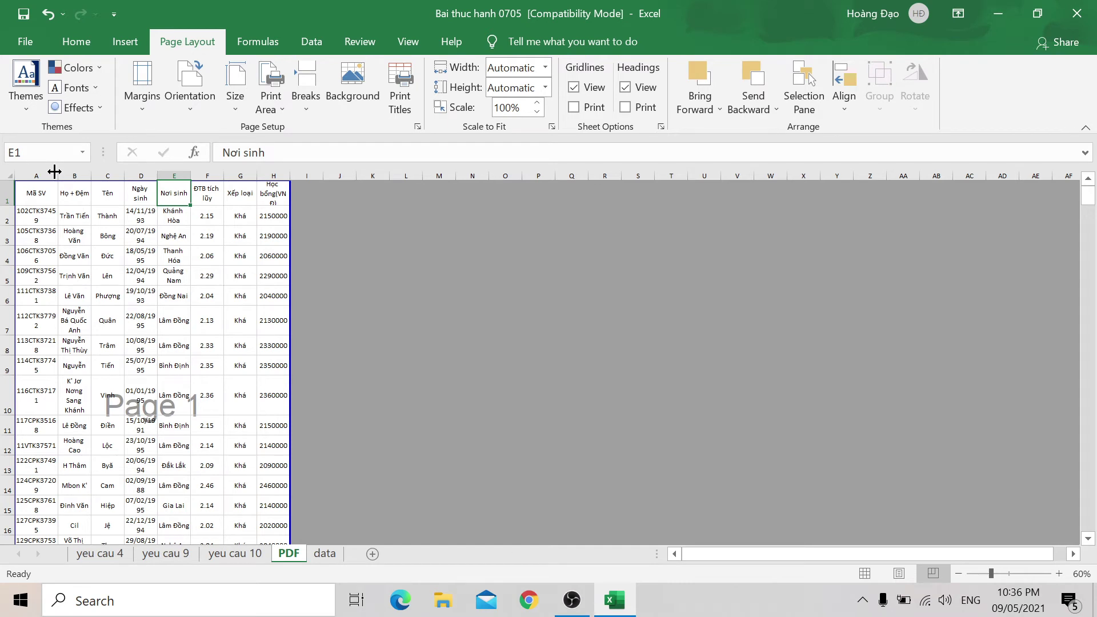
pyautogui.moveTo(54, 171); pyautogui.dragTo(62, 171)
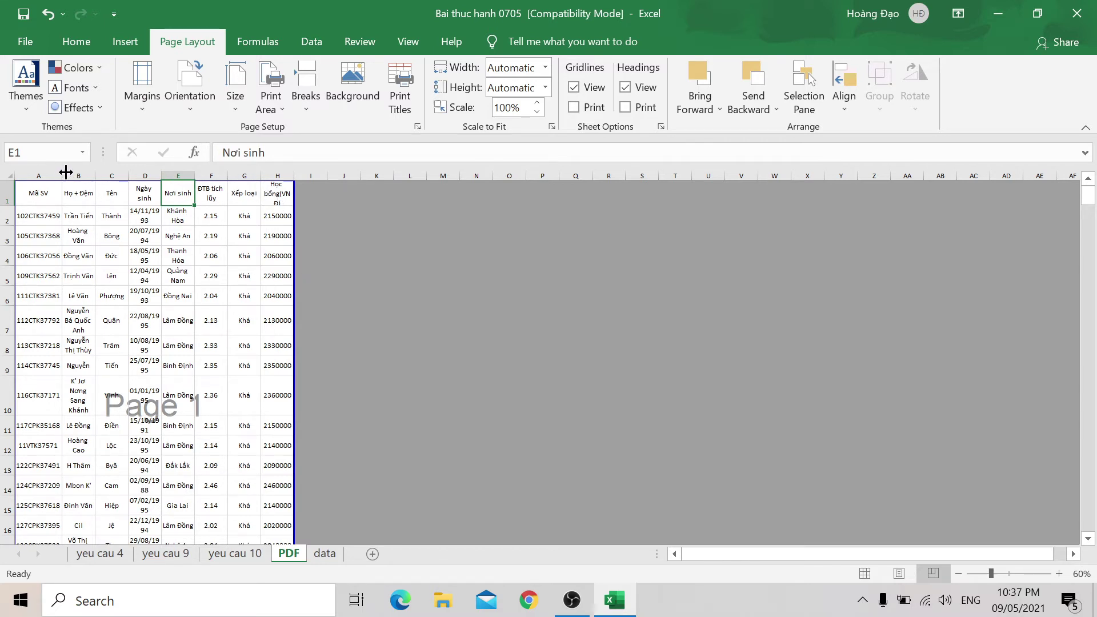
# Step: Undo the page-break move at the list end and clear the Grand Total row A312:H312
pyautogui.scroll(-2, 167, 277)
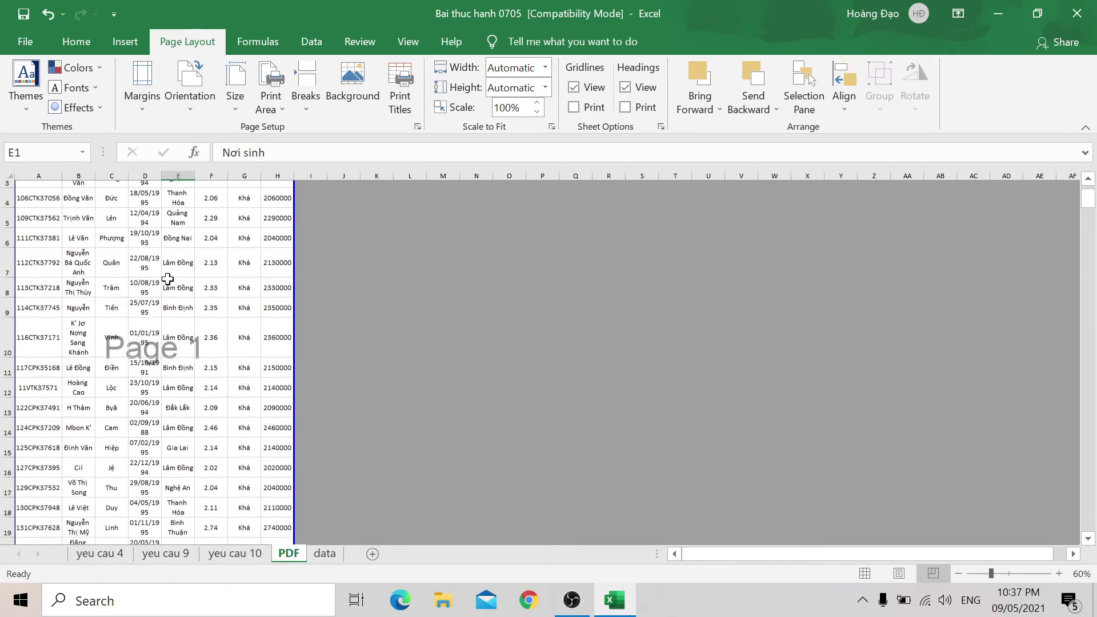
pyautogui.scroll(-3, 170, 285)
pyautogui.scroll(-2, 172, 290)
pyautogui.scroll(-1, 172, 290)
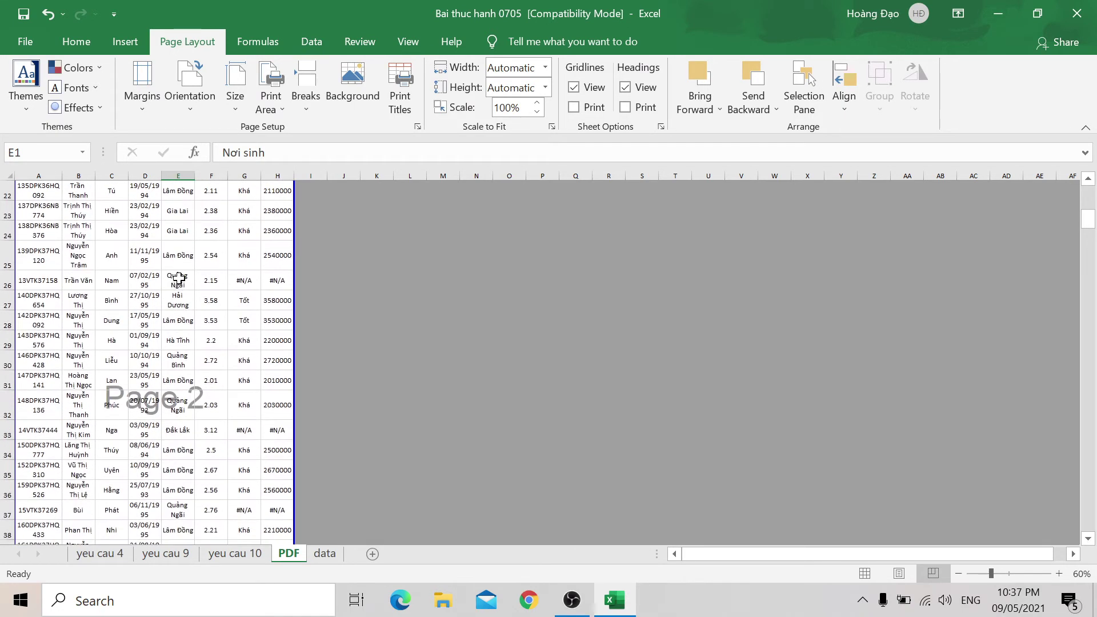
pyautogui.scroll(5, 60, 212)
pyautogui.scroll(3, 62, 226)
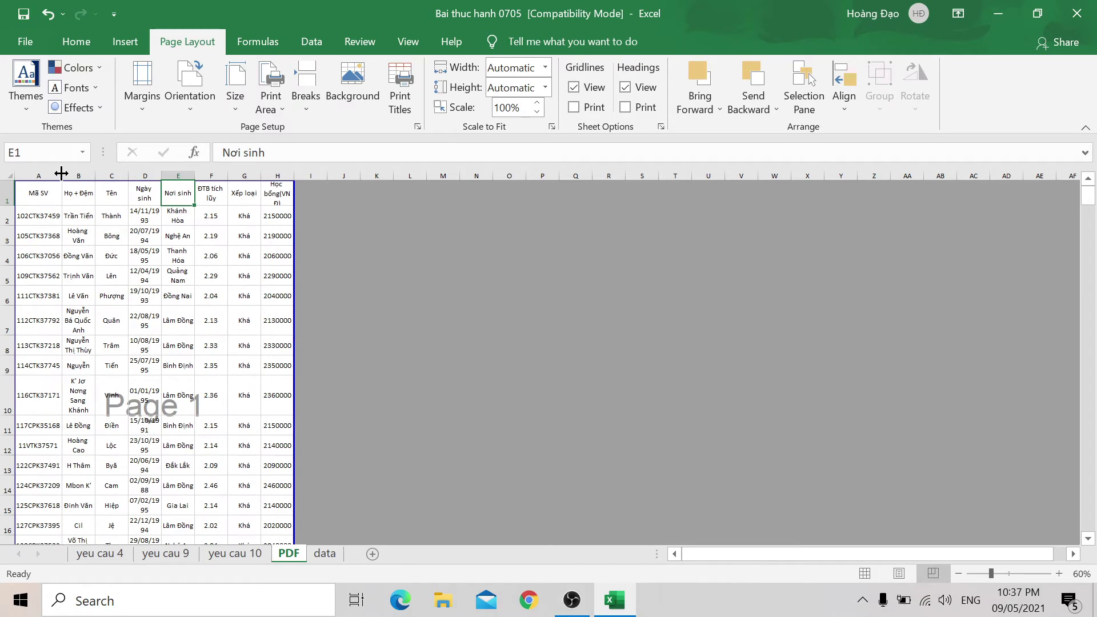
pyautogui.scroll(-3, 92, 286)
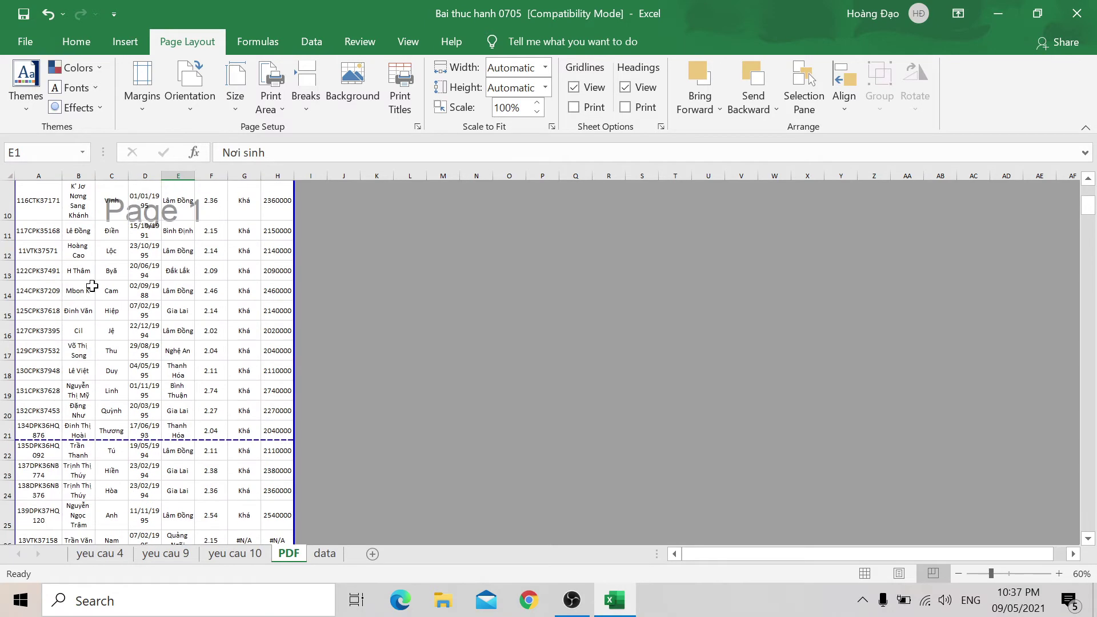
pyautogui.scroll(-8, 92, 288)
pyautogui.scroll(-7, 115, 228)
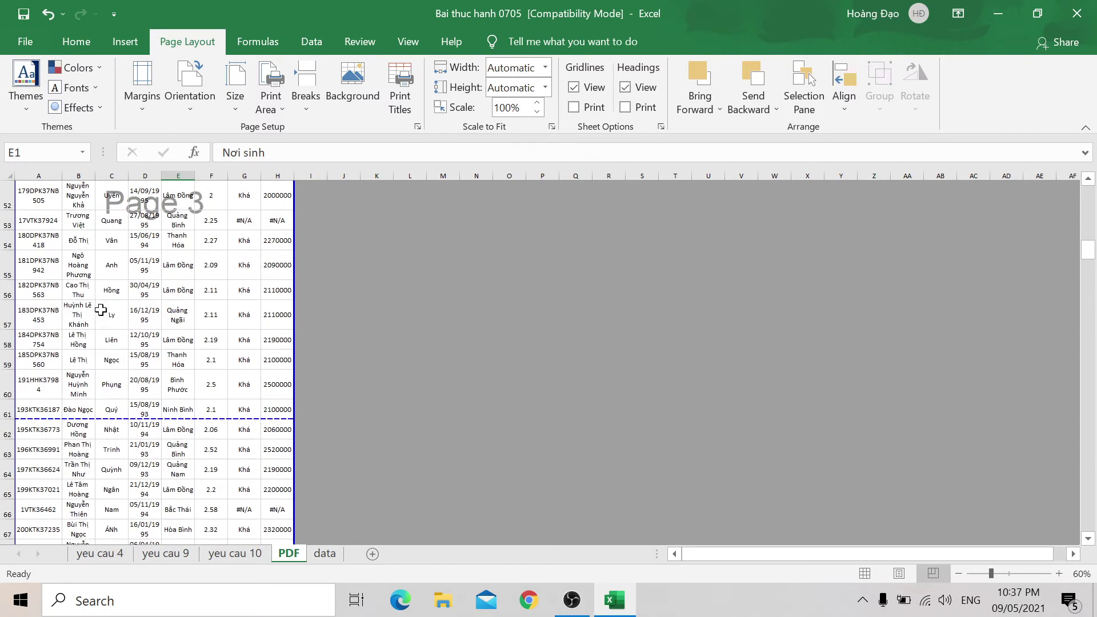
pyautogui.scroll(-7, 114, 229)
pyautogui.scroll(-8, 906, 348)
pyautogui.click(148, 359)
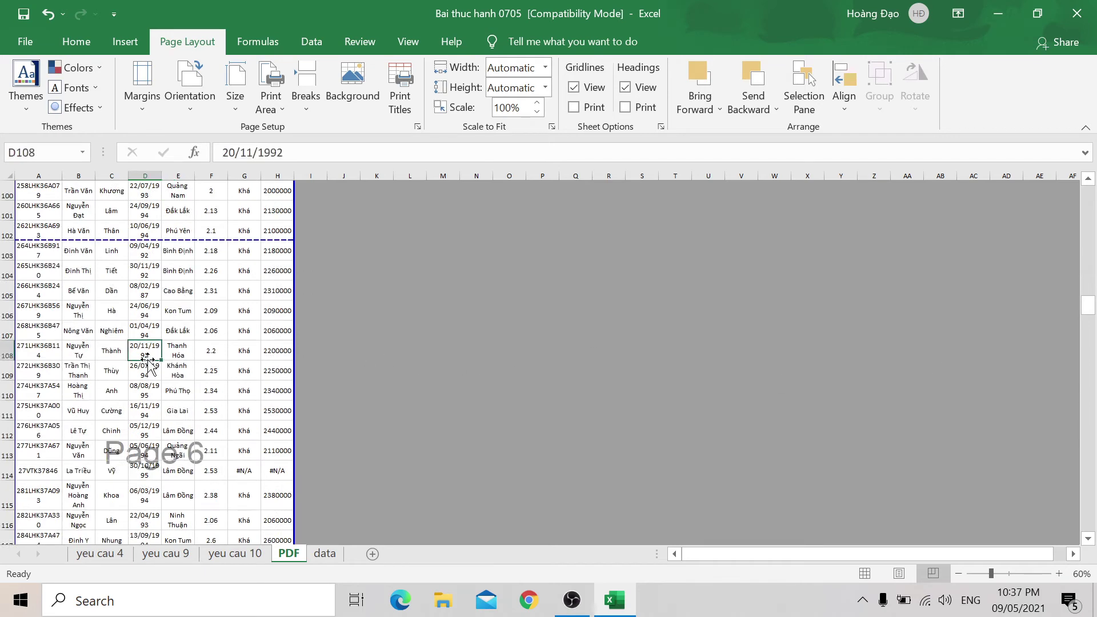
pyautogui.hotkey('ctrl', 'Down')
pyautogui.scroll(-2, 96, 421)
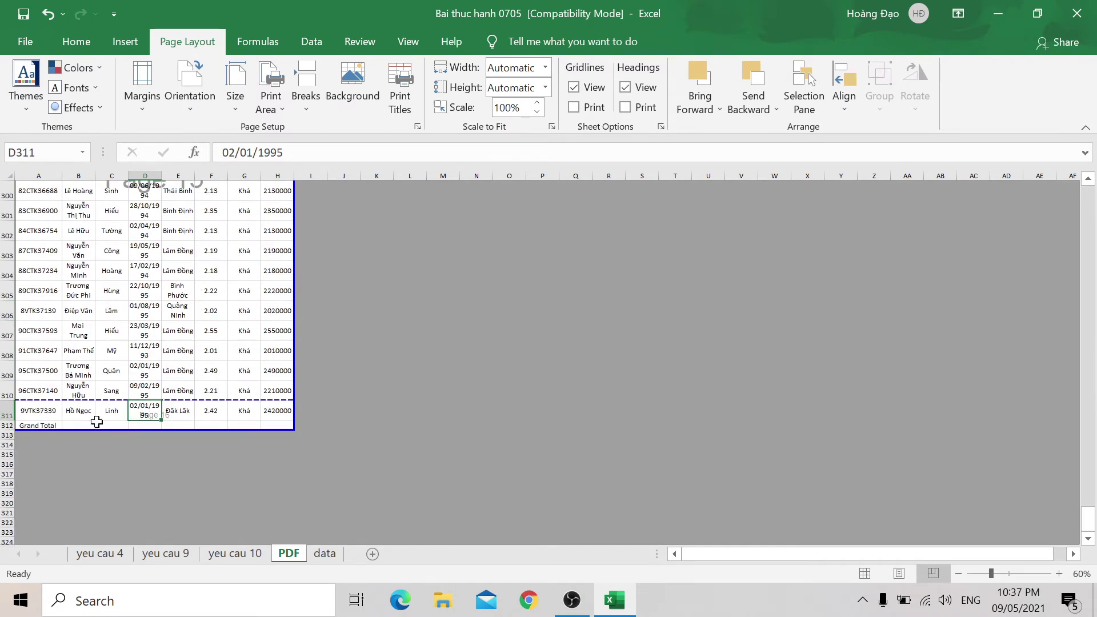
pyautogui.moveTo(117, 398); pyautogui.dragTo(117, 429)
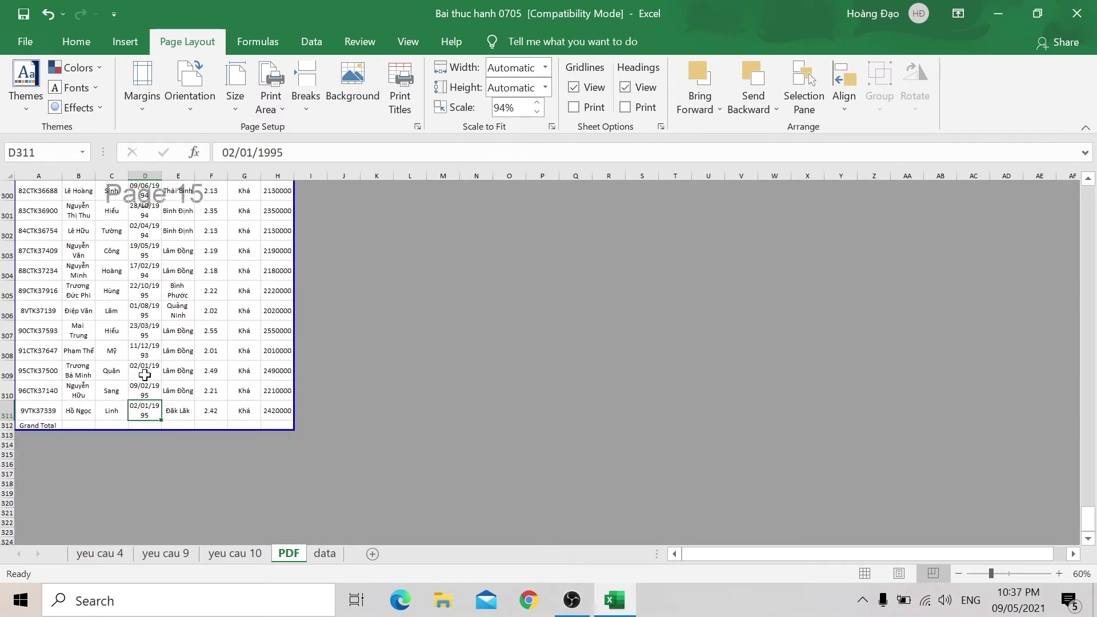
pyautogui.scroll(3, 146, 372)
pyautogui.scroll(3, 146, 372)
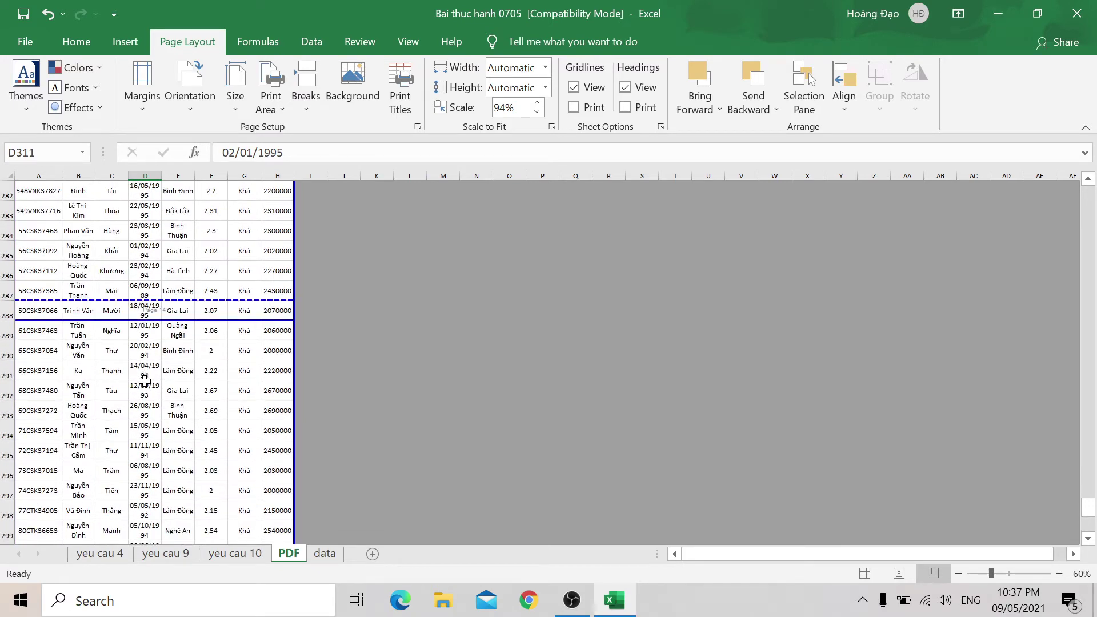
pyautogui.scroll(-3, 126, 397)
pyautogui.scroll(-3, 129, 406)
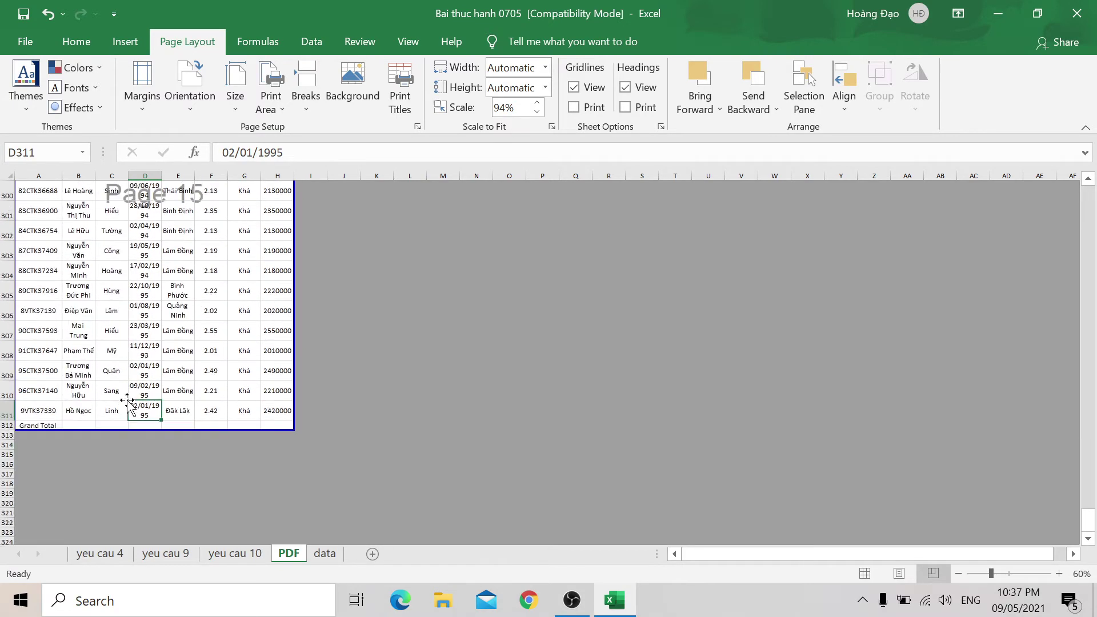
pyautogui.hotkey('ctrl', 'z')
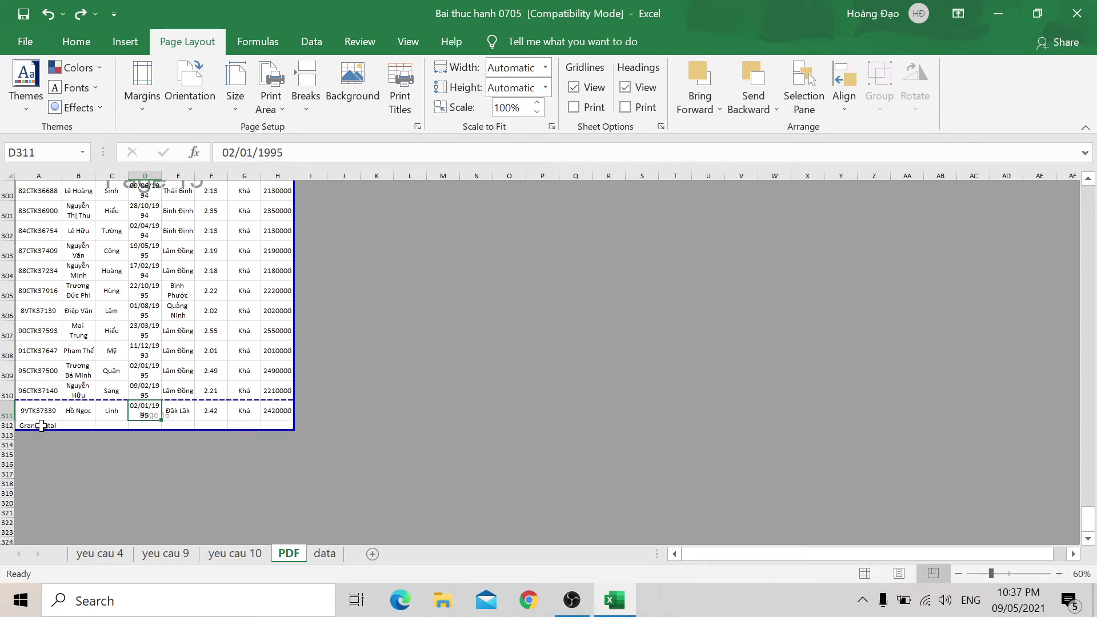
pyautogui.moveTo(42, 426); pyautogui.dragTo(275, 424)
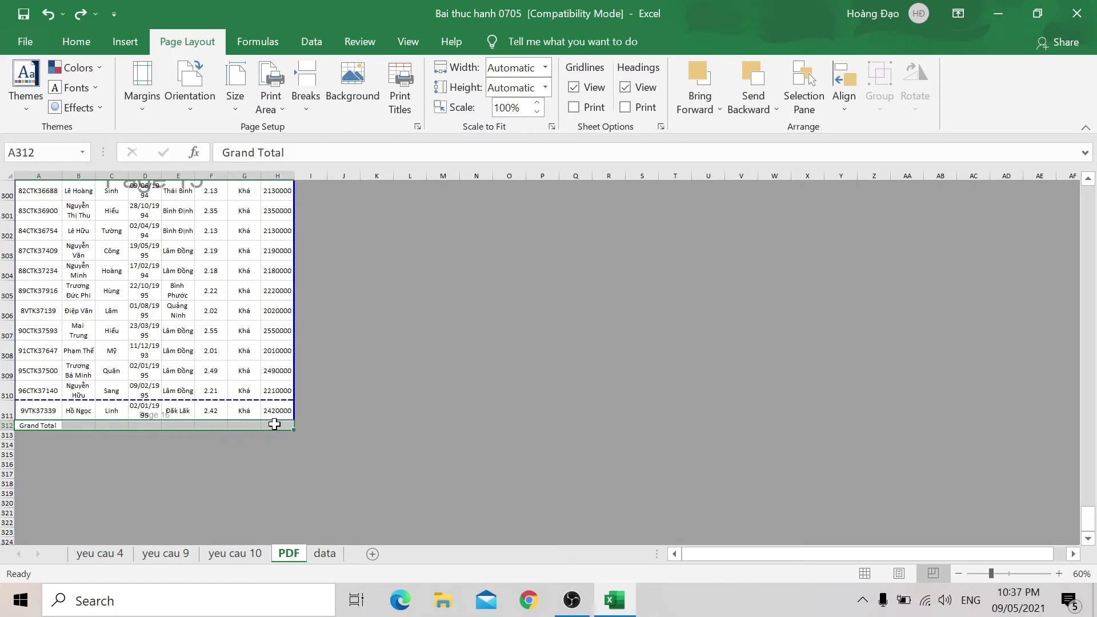
pyautogui.press('Delete')
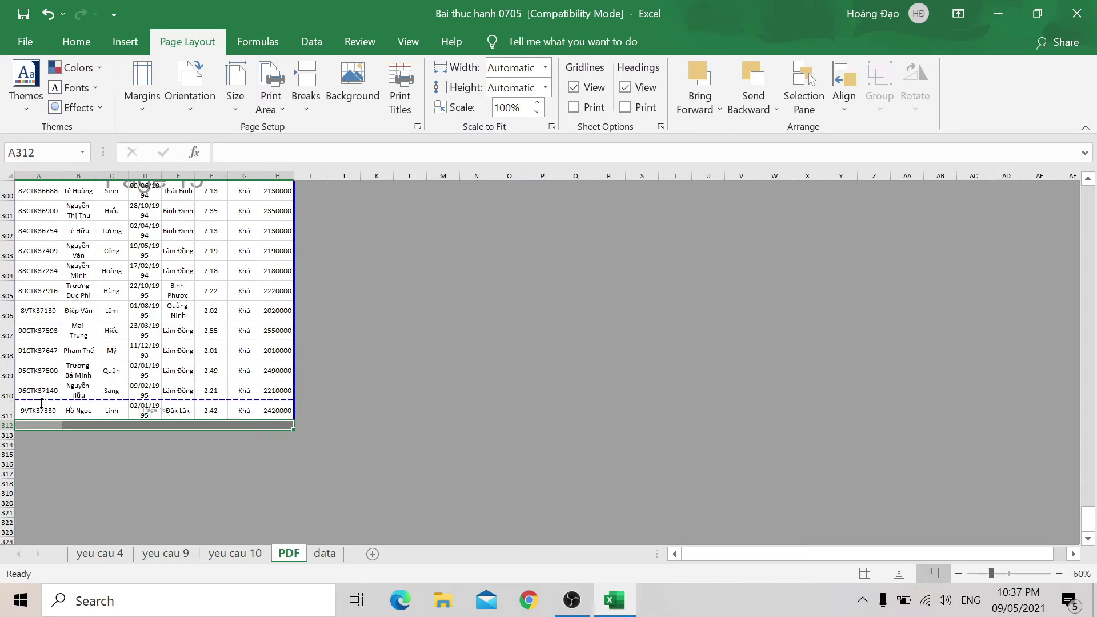
# Step: Resize rows 296, 293 (28.50), 285 (autofit), 283 (27.50) and 282 (21.50) to fit wrapped text
pyautogui.click(41, 409)
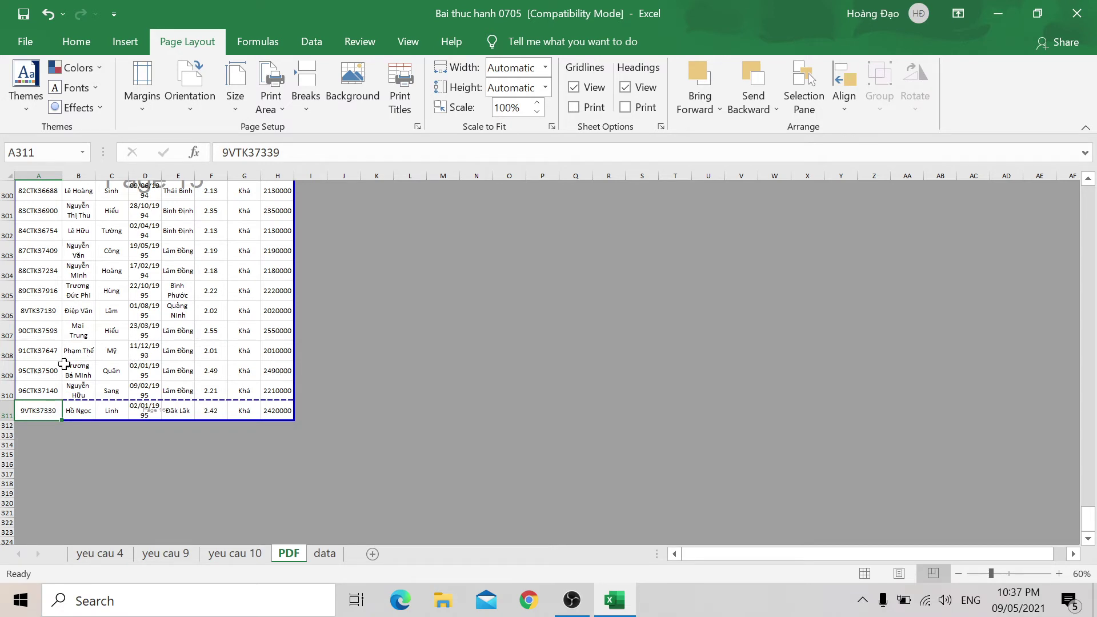
pyautogui.scroll(1, 29, 367)
pyautogui.scroll(1, 29, 366)
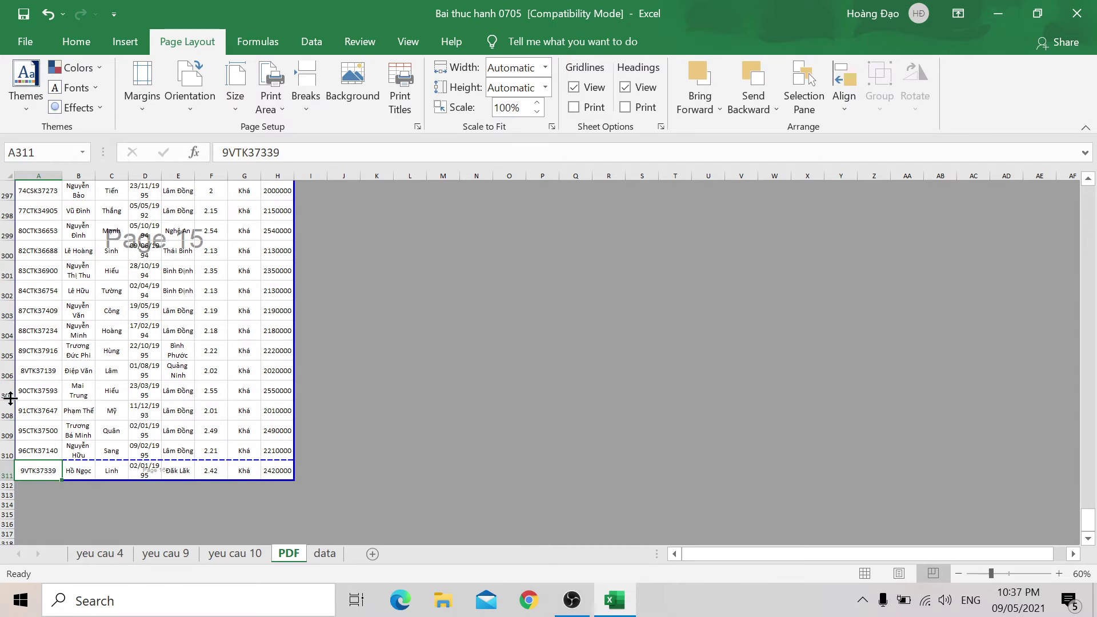
pyautogui.scroll(2, 62, 393)
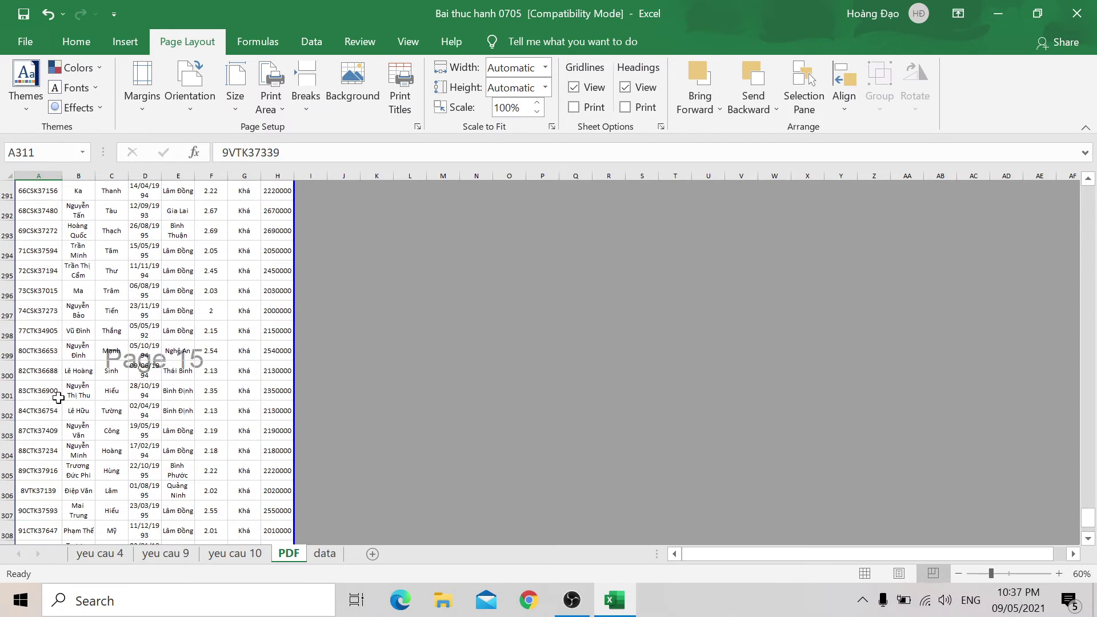
pyautogui.scroll(1, 61, 392)
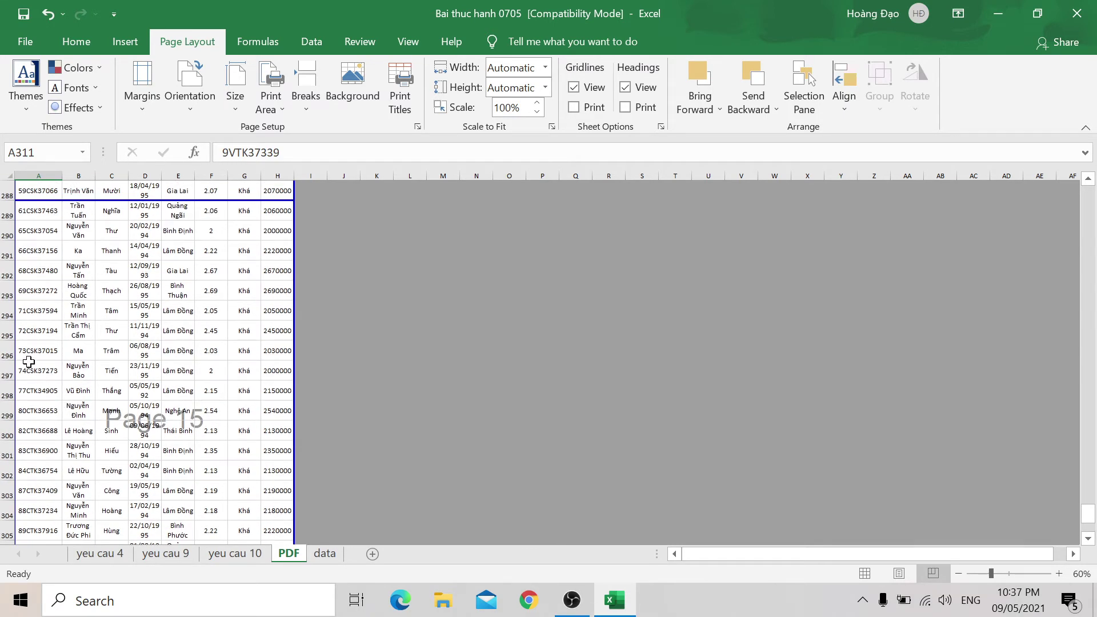
pyautogui.moveTo(5, 358); pyautogui.dragTo(11, 338)
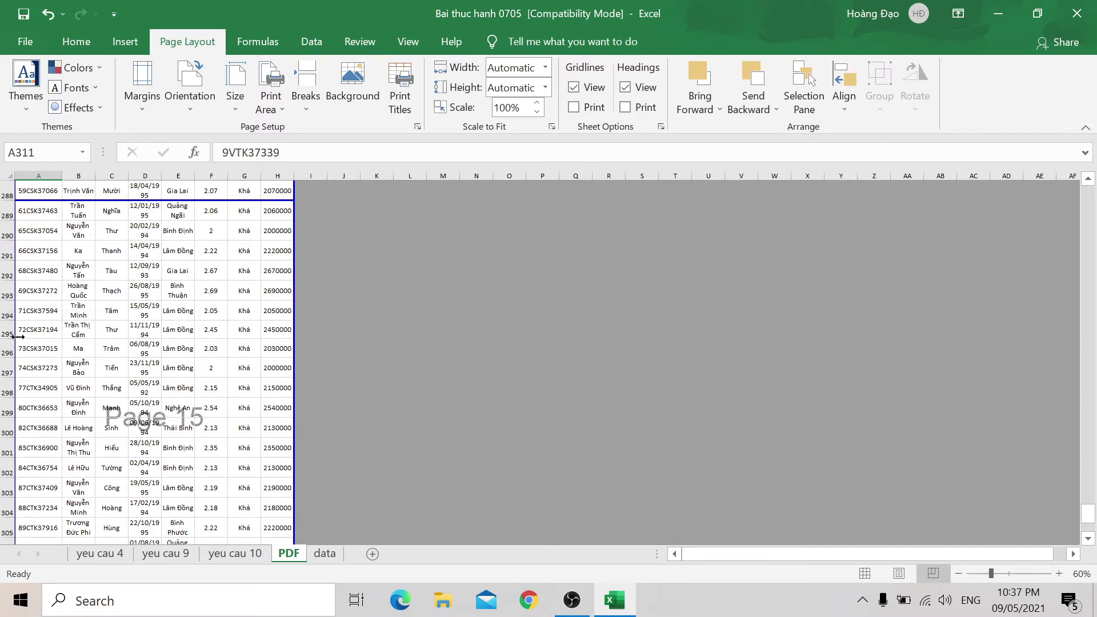
pyautogui.moveTo(12, 300); pyautogui.dragTo(5, 316)
pyautogui.scroll(3, 5, 319)
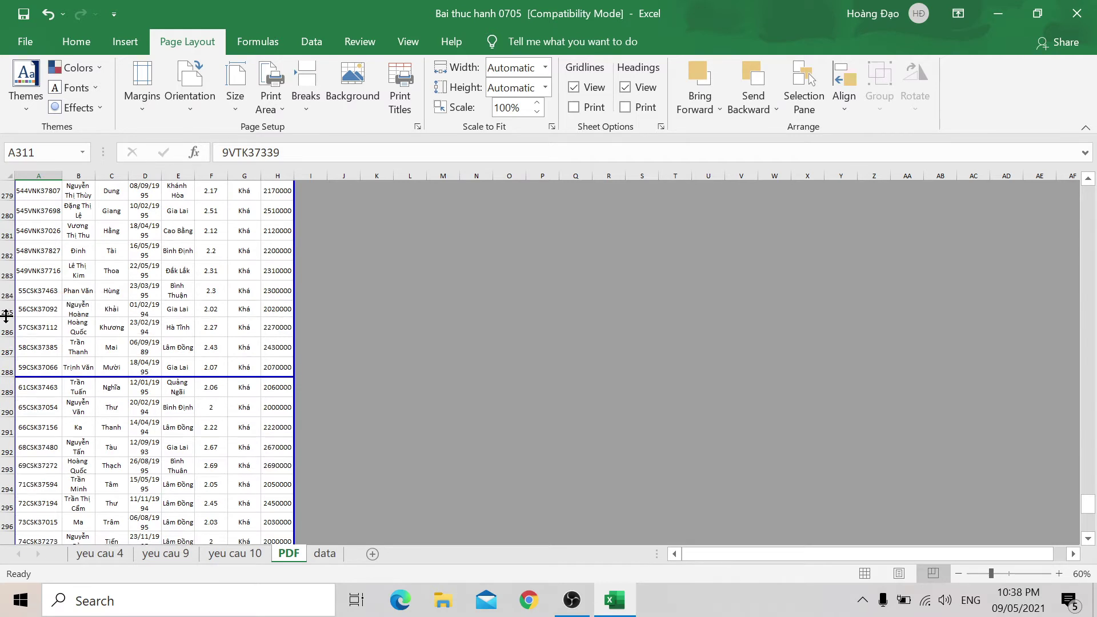
pyautogui.doubleClick(5, 319)
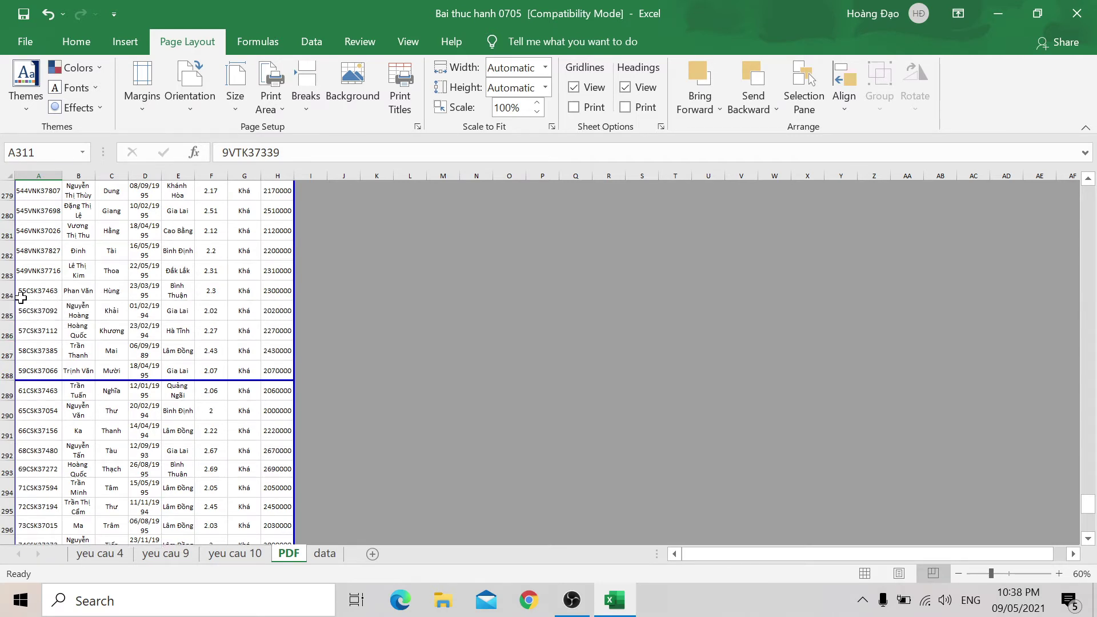
pyautogui.moveTo(10, 281); pyautogui.dragTo(10, 281)
pyautogui.scroll(1, 10, 281)
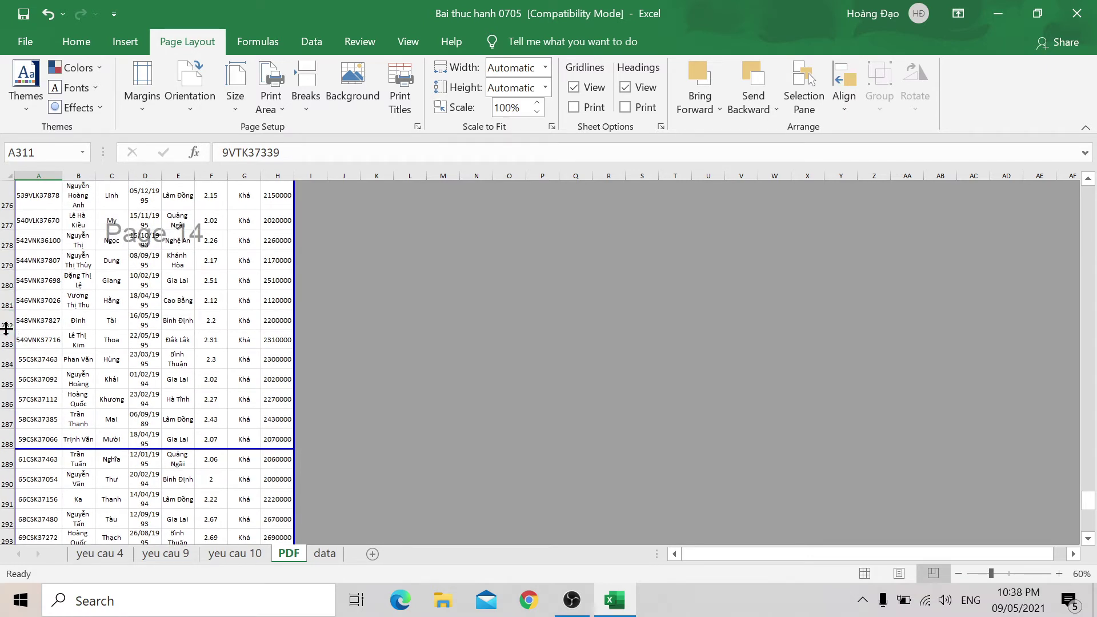
pyautogui.moveTo(6, 329); pyautogui.dragTo(6, 326)
# Step: Autofit column B so student names fit on one line
pyautogui.scroll(-6, 49, 329)
pyautogui.scroll(-6, 149, 347)
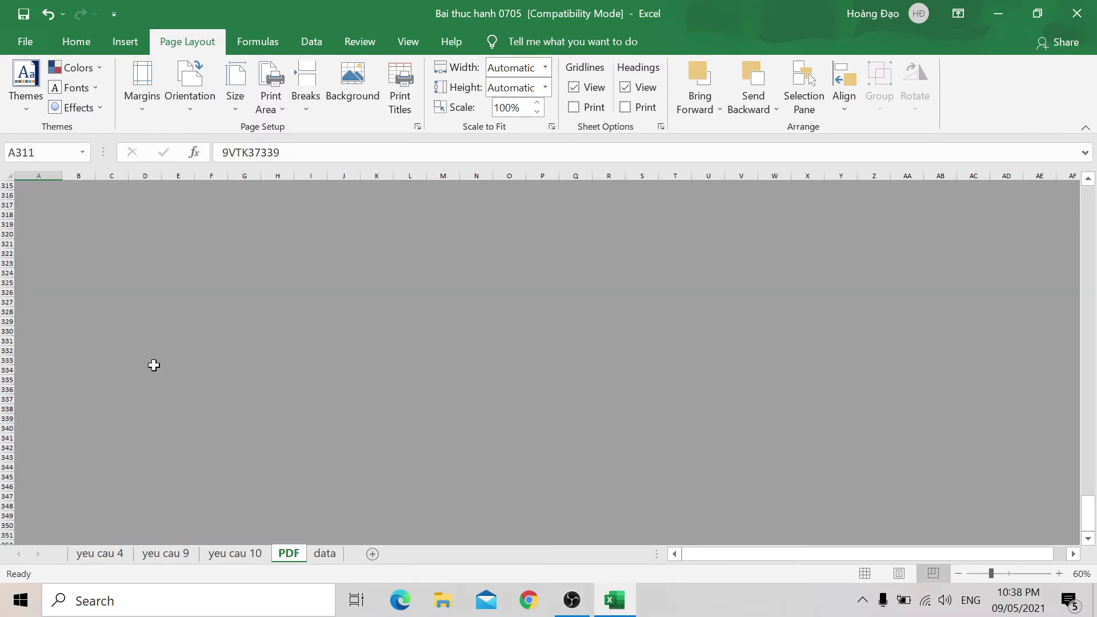
pyautogui.scroll(2, 151, 364)
pyautogui.scroll(1, 167, 397)
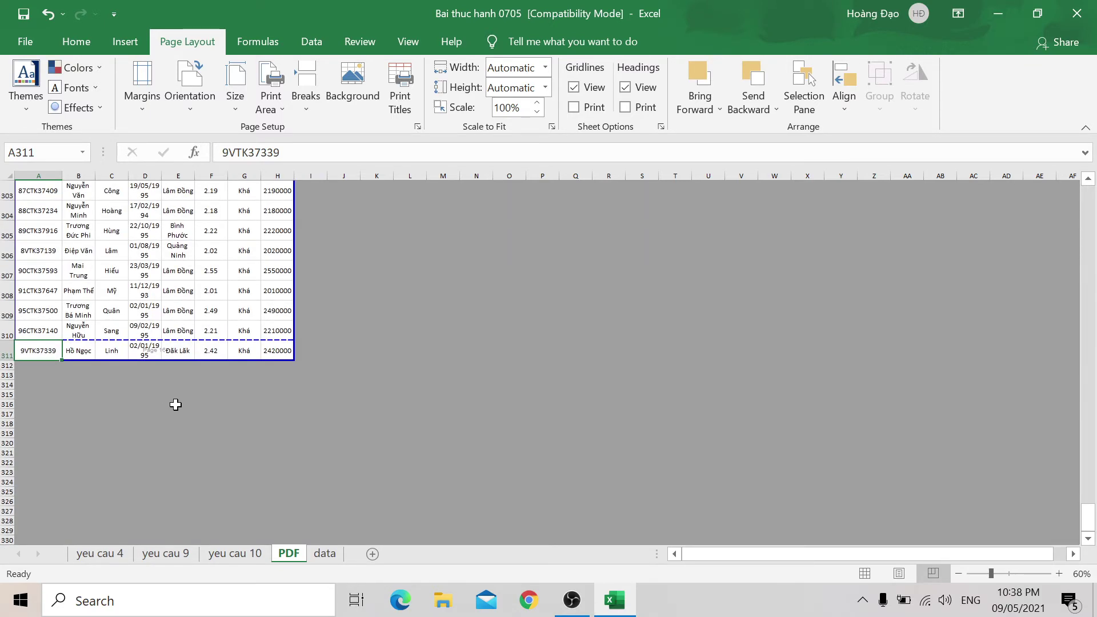
pyautogui.scroll(8, 177, 404)
pyautogui.scroll(7, 174, 417)
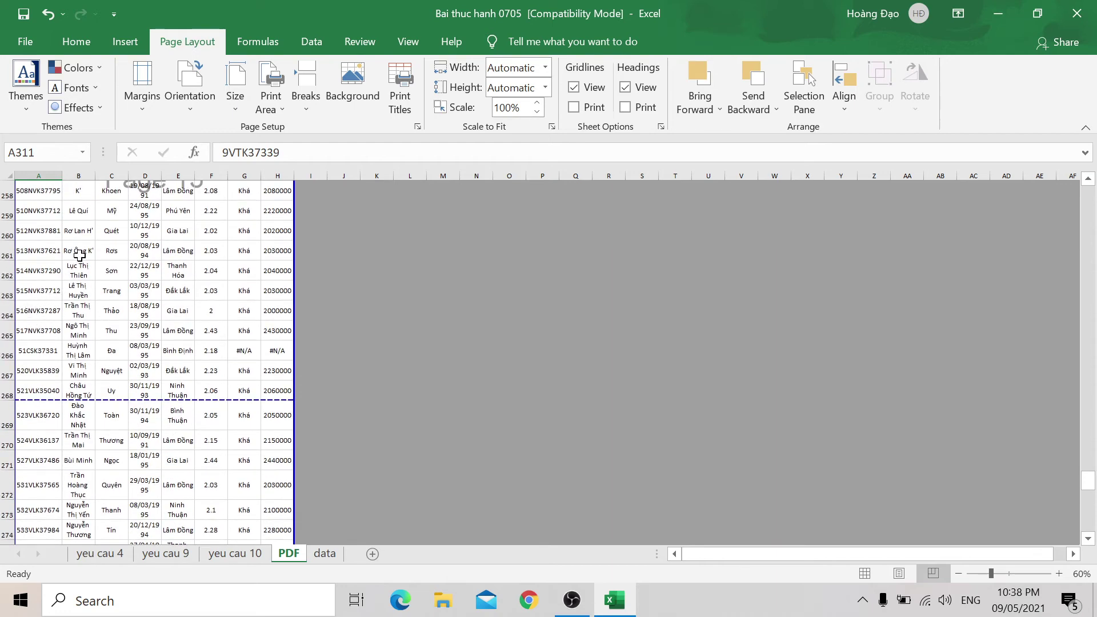
pyautogui.scroll(3, 79, 217)
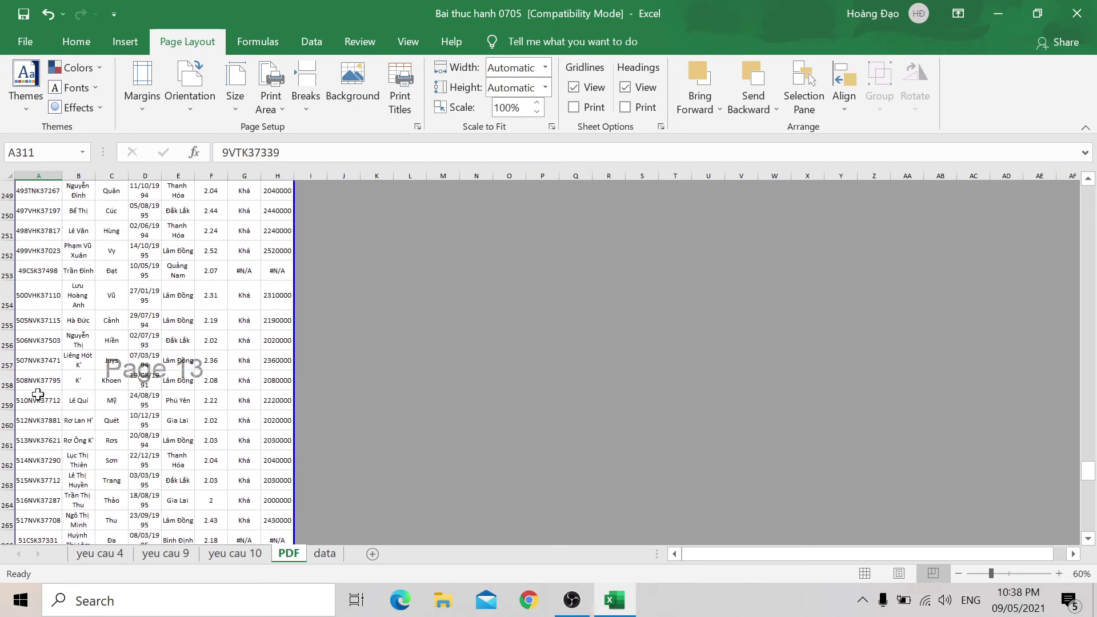
pyautogui.doubleClick(94, 176)
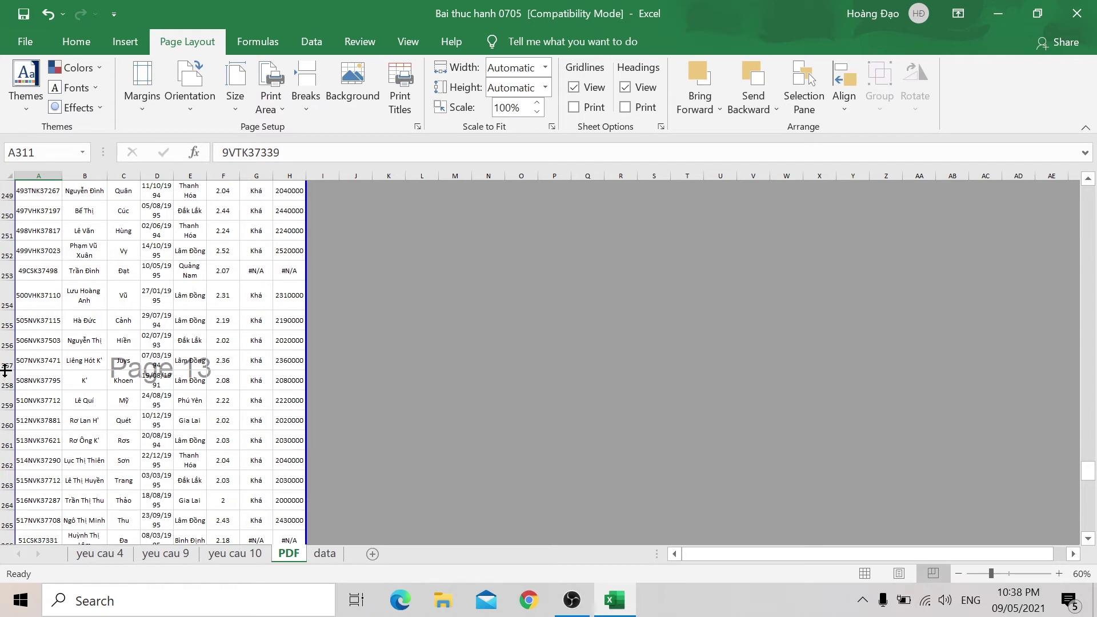
# Step: Set row 257 height to 29.00 and scroll back up to the top of the list
pyautogui.moveTo(5, 370); pyautogui.dragTo(5, 388)
pyautogui.scroll(1, 20, 377)
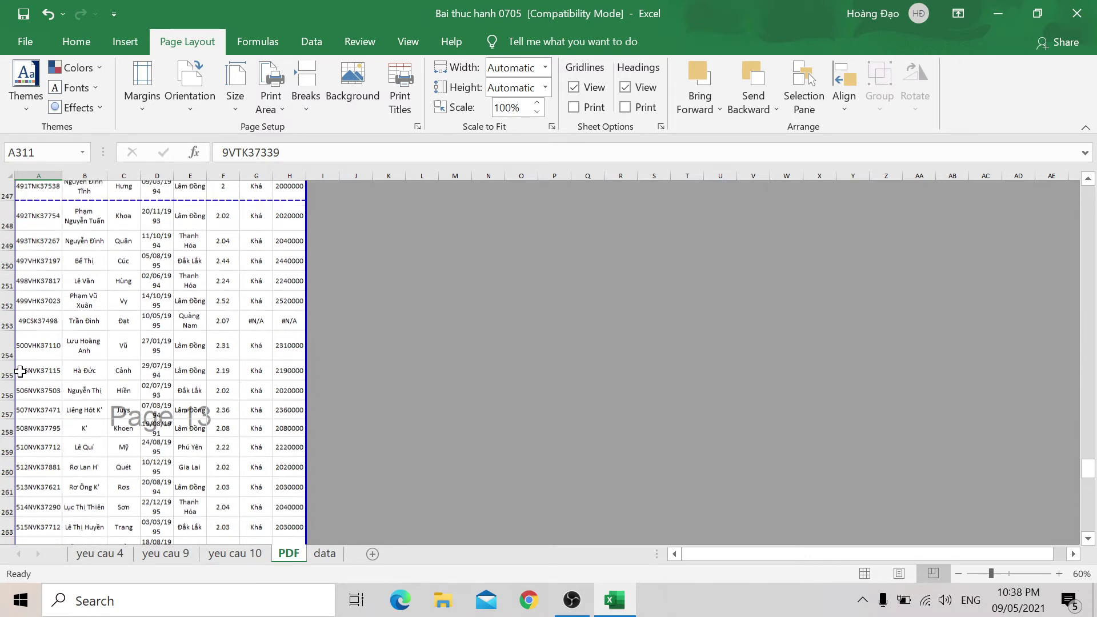
pyautogui.scroll(1, 27, 386)
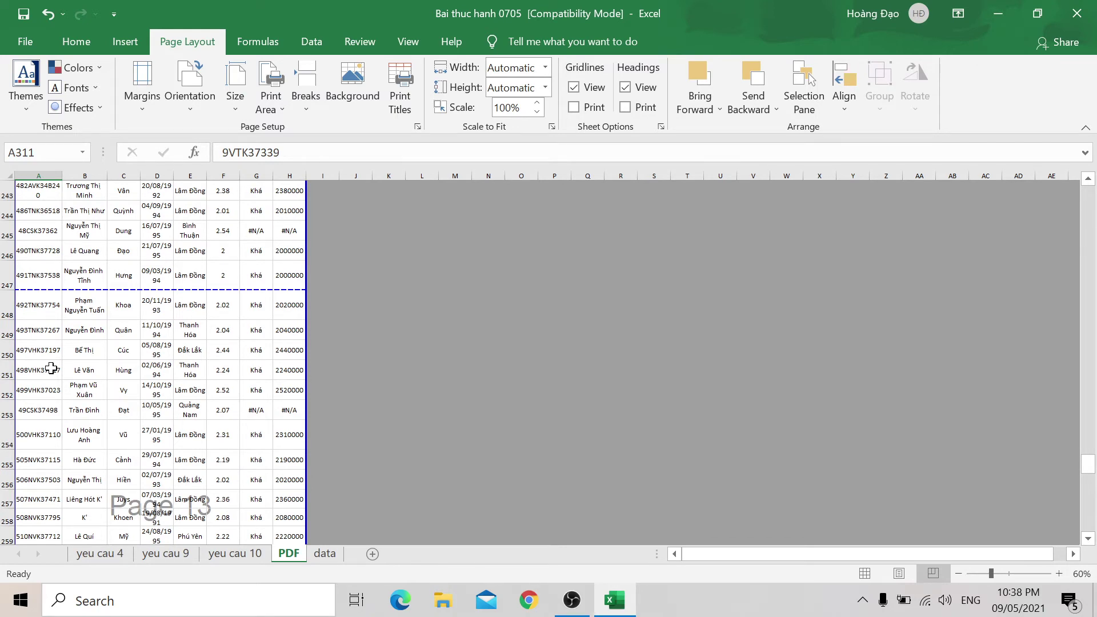
pyautogui.scroll(-8, 52, 369)
pyautogui.scroll(-11, 66, 424)
pyautogui.scroll(-2, 86, 417)
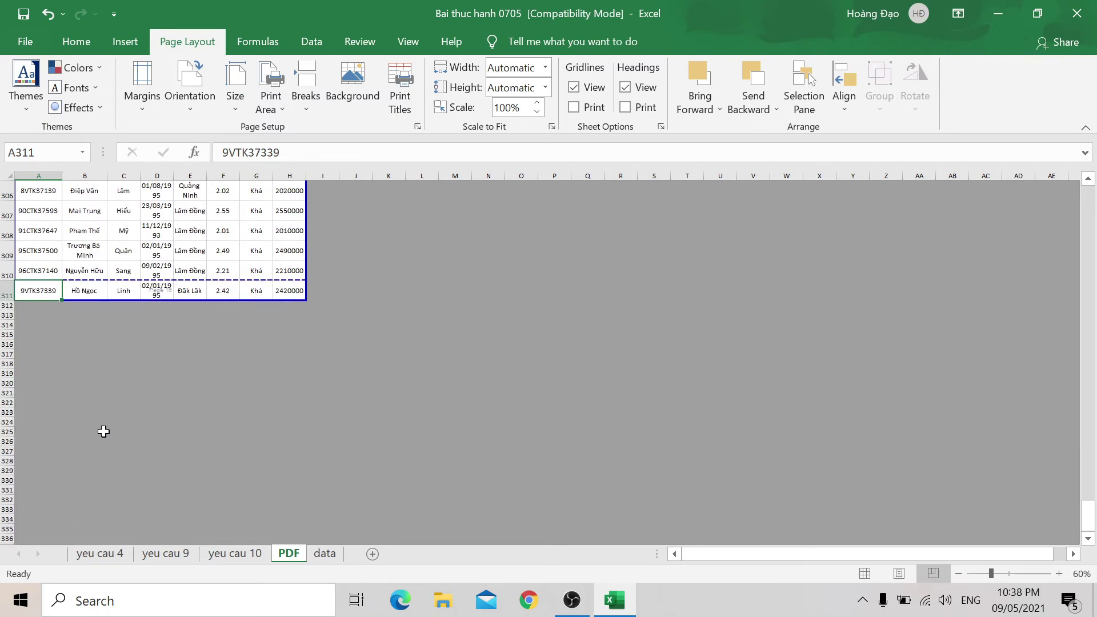
pyautogui.scroll(15, 118, 328)
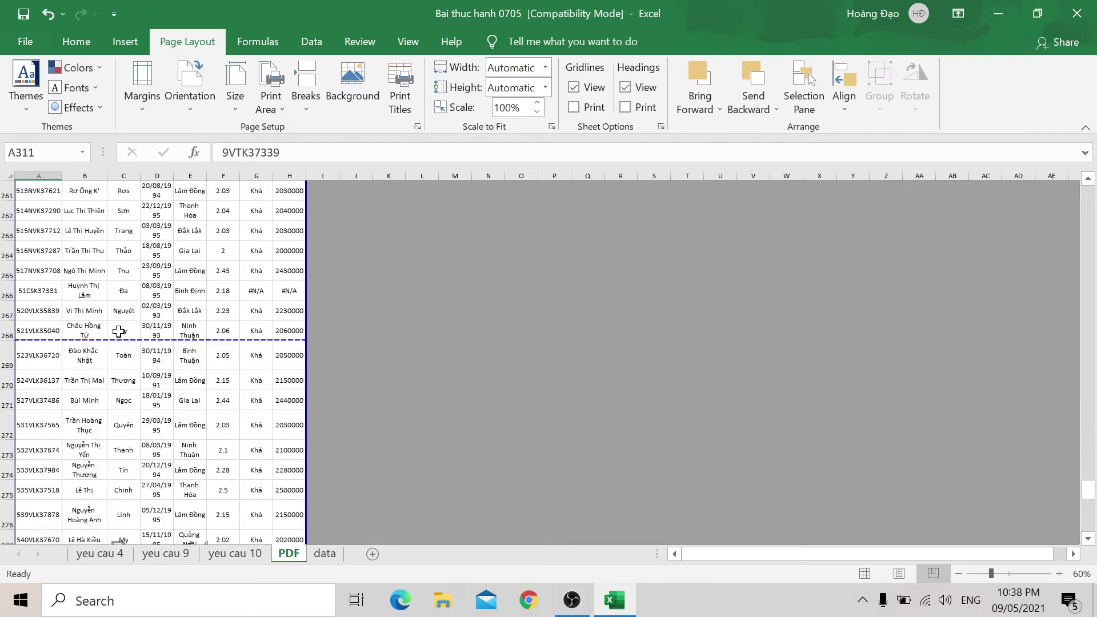
pyautogui.scroll(4, 118, 331)
pyautogui.scroll(3, 120, 337)
pyautogui.scroll(3, 109, 348)
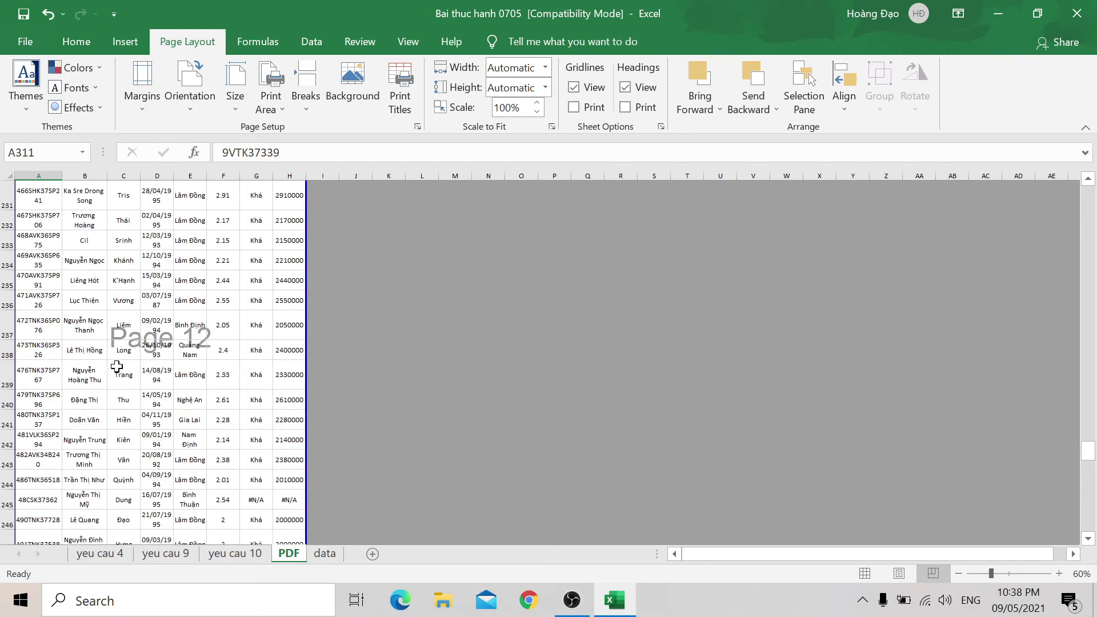
pyautogui.scroll(5, 117, 366)
pyautogui.scroll(7, 100, 374)
pyautogui.scroll(7, 84, 374)
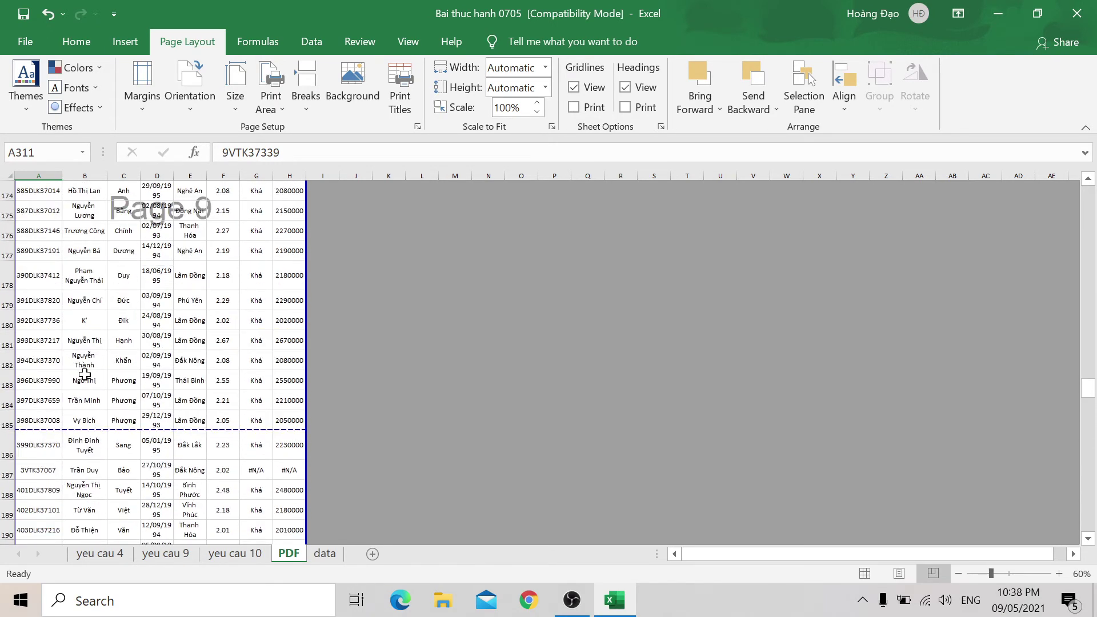
pyautogui.scroll(11, 85, 374)
pyautogui.scroll(11, 86, 360)
pyautogui.scroll(11, 86, 343)
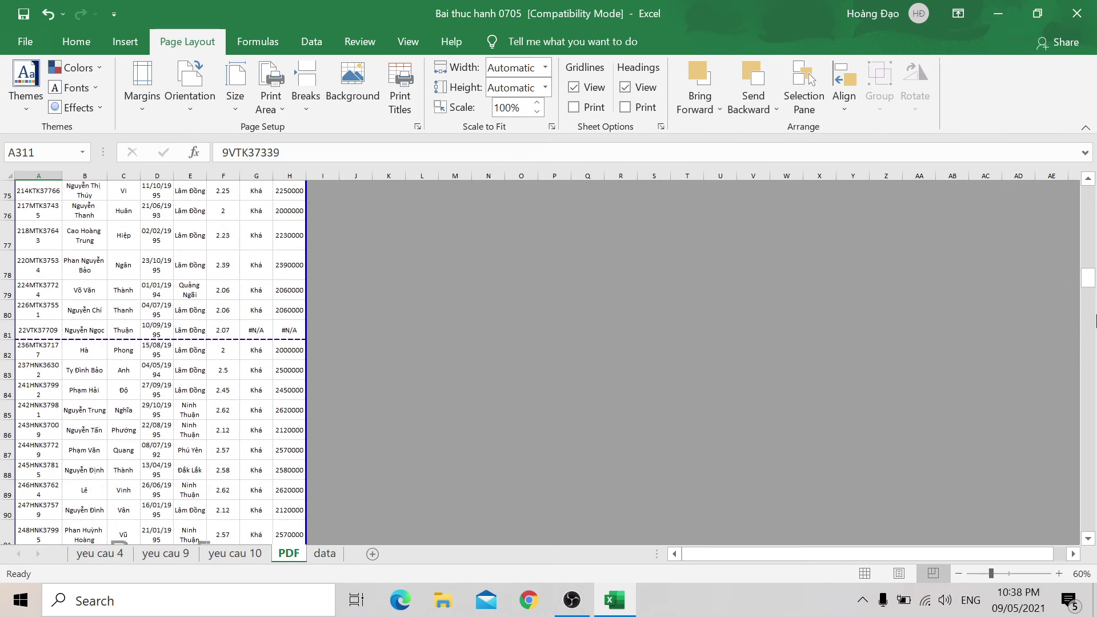
# Step: Widen column H to show the Học bổng(VNĐ) header and shorten header row 1 slightly
pyautogui.moveTo(1085, 277); pyautogui.dragTo(1085, 191)
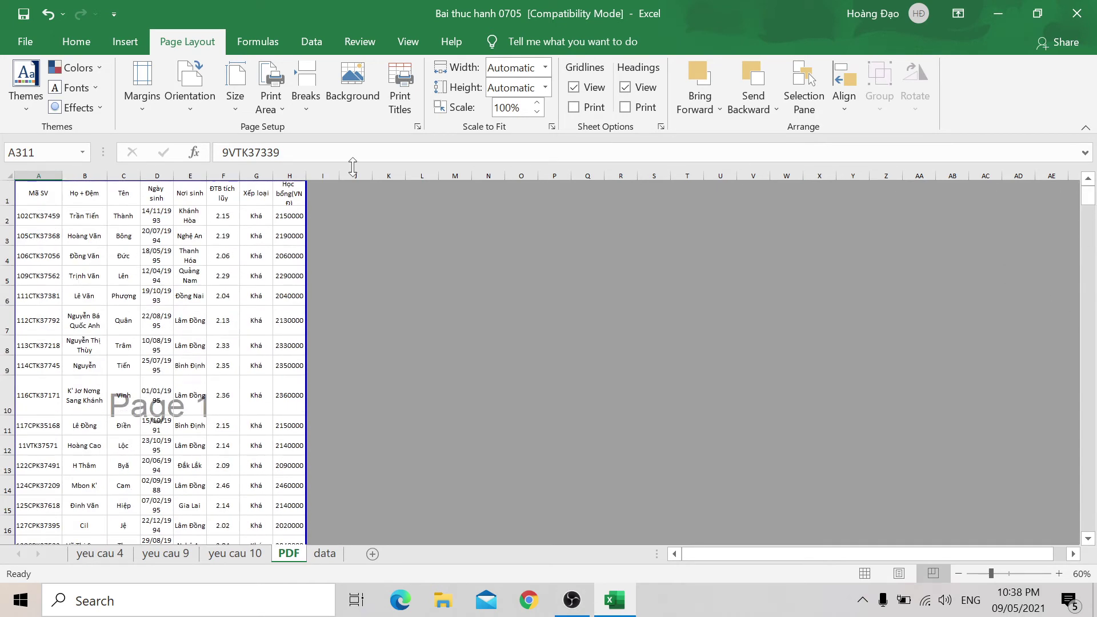
pyautogui.moveTo(12, 206); pyautogui.dragTo(12, 206)
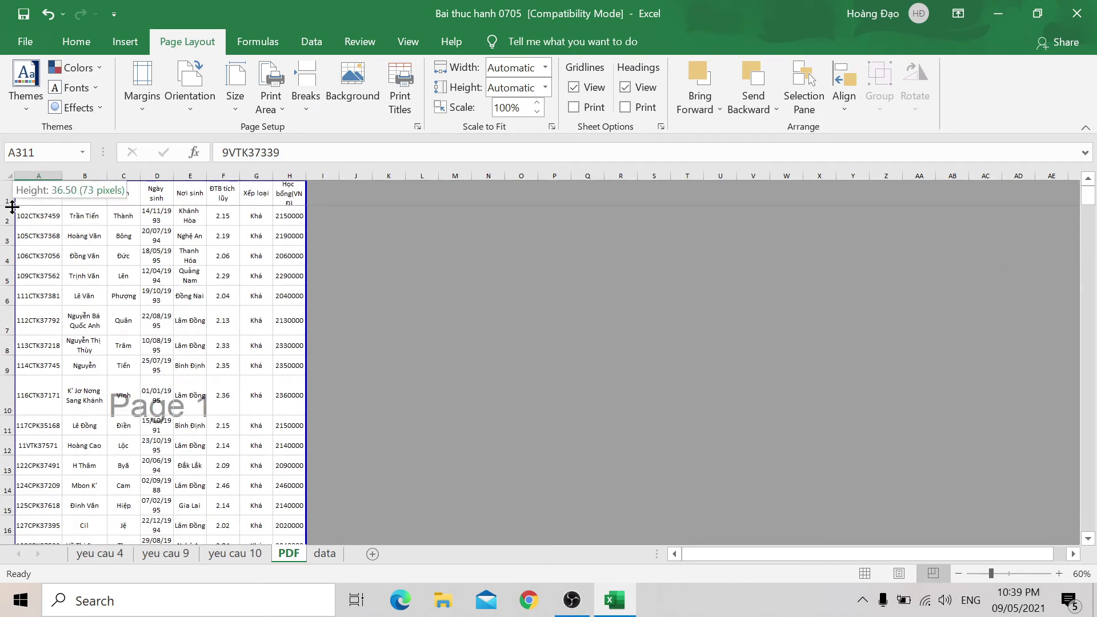
pyautogui.moveTo(306, 176); pyautogui.dragTo(309, 175)
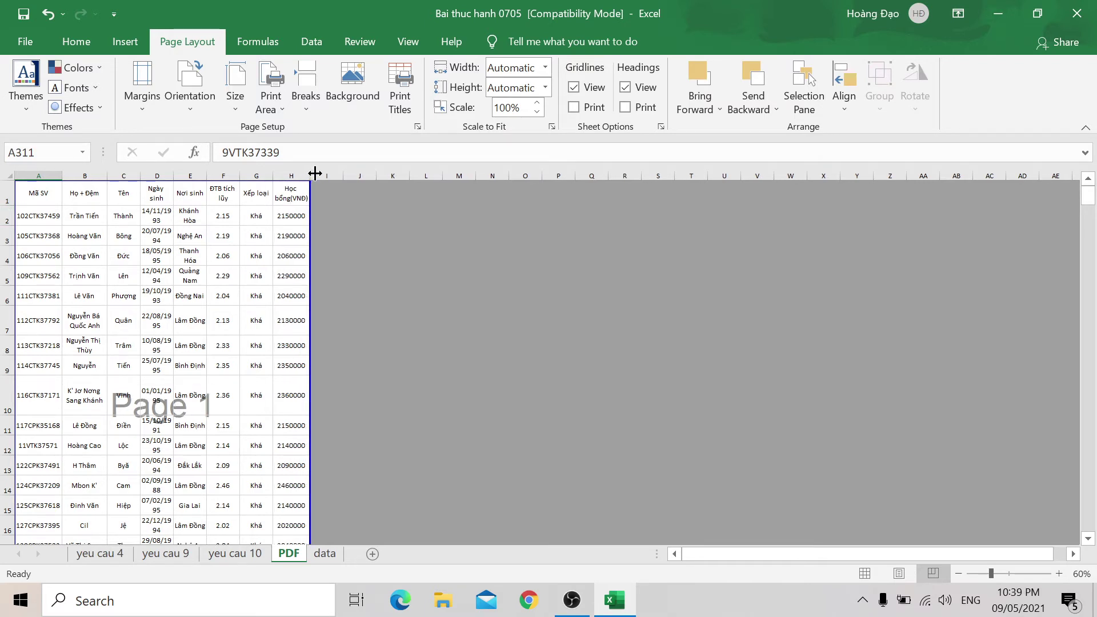
pyautogui.moveTo(10, 206); pyautogui.dragTo(9, 204)
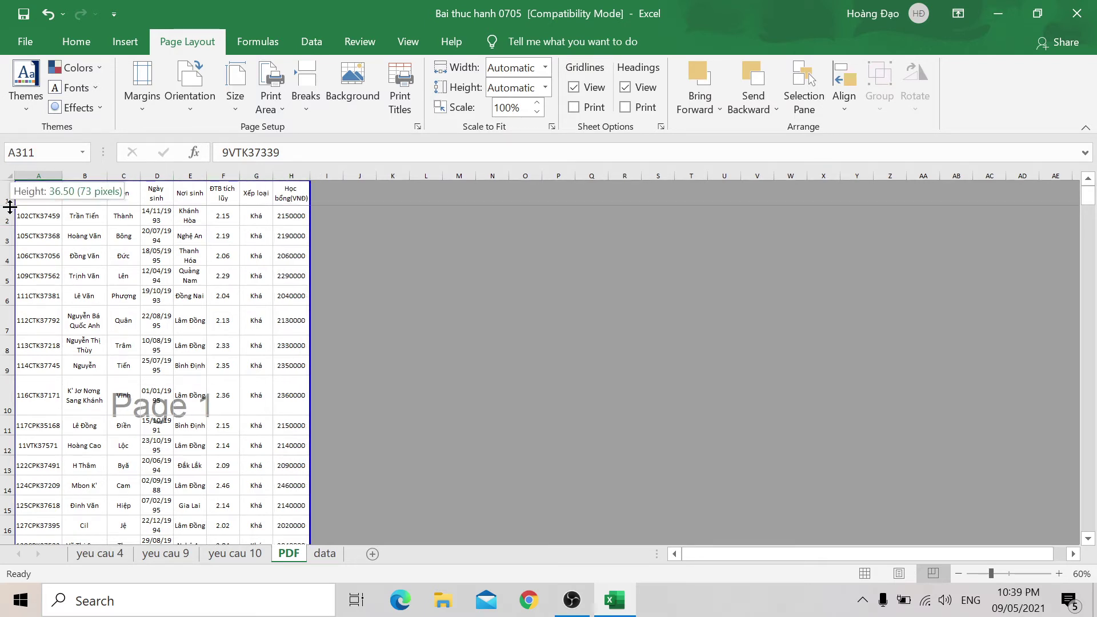
# Step: Check the table's last and first rows, then try shifting the page break above row 22
pyautogui.click(107, 243)
pyautogui.hotkey('ctrl', 'Down')
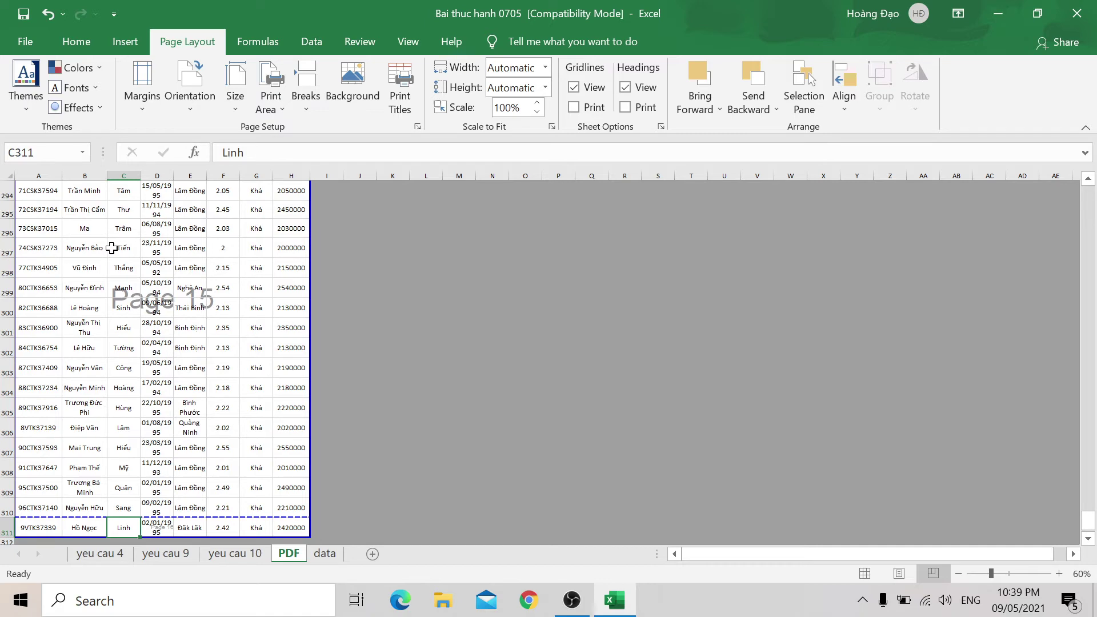
pyautogui.scroll(4, 151, 263)
pyautogui.scroll(3, 150, 414)
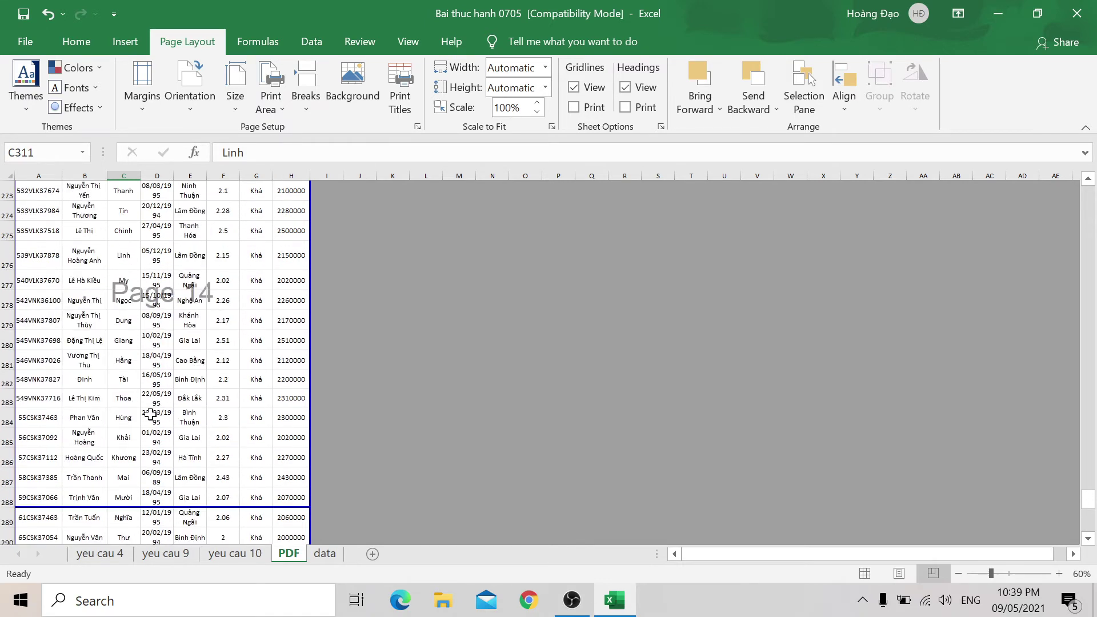
pyautogui.hotkey('ctrl', 'Up')
pyautogui.scroll(-3, 151, 412)
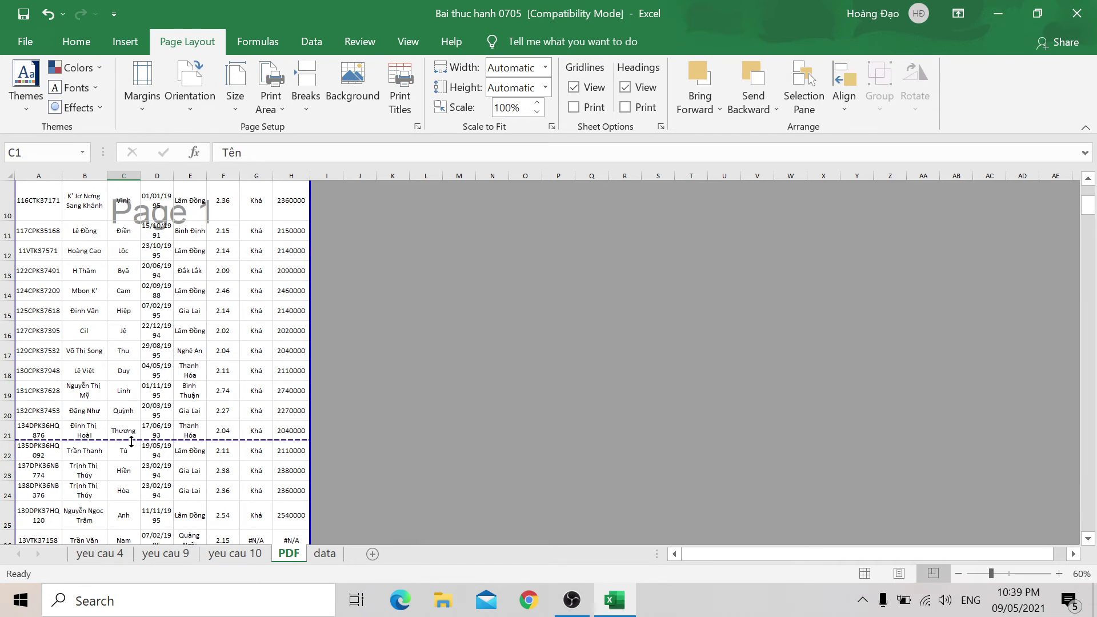
pyautogui.moveTo(131, 440); pyautogui.dragTo(125, 436)
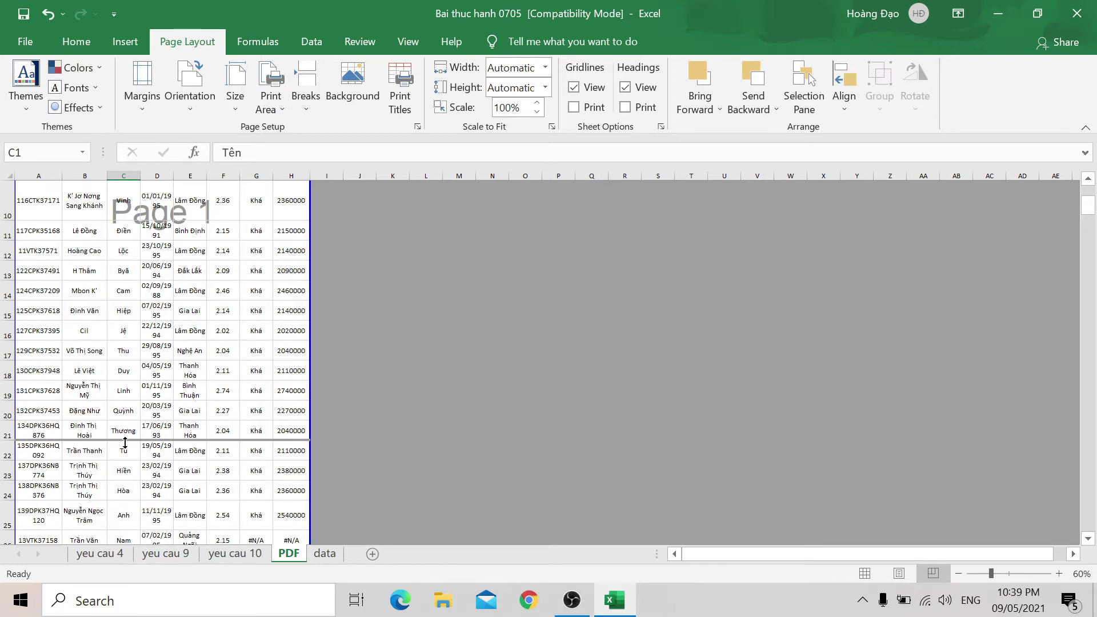
pyautogui.scroll(3, 240, 393)
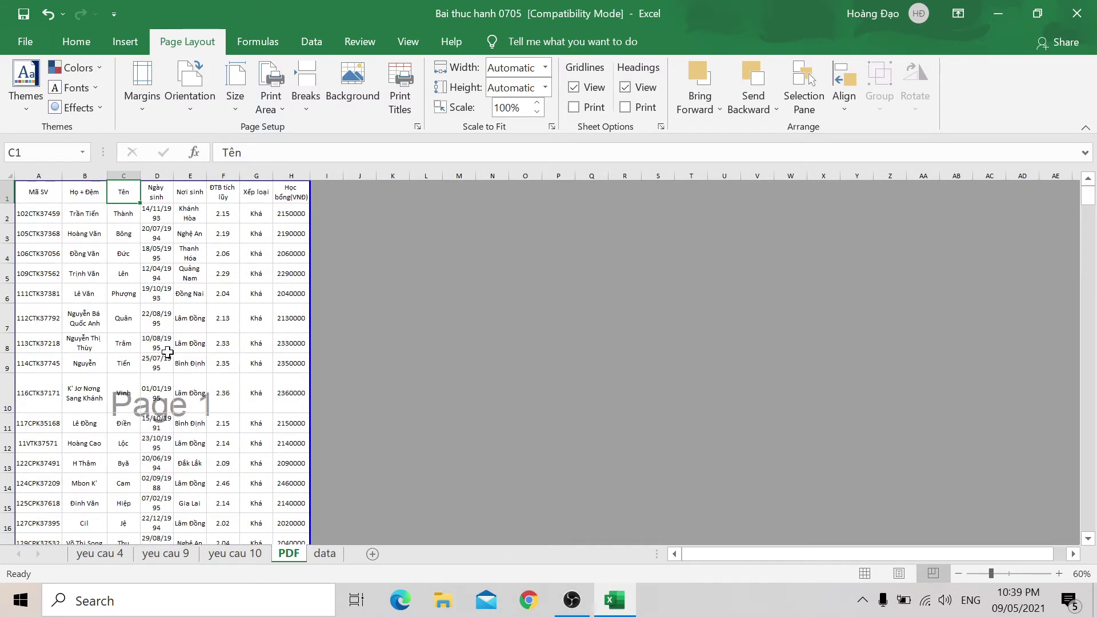
# Step: Select the whole scholarship table A1:H311
pyautogui.click(44, 200)
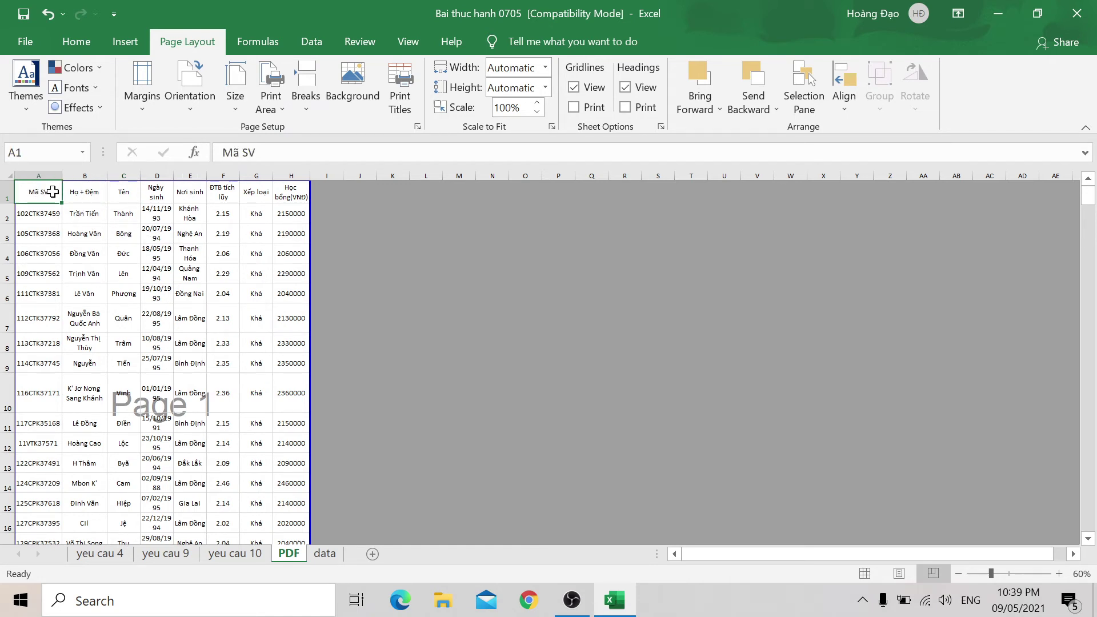
pyautogui.hotkey('ctrl', 'Right')
pyautogui.press('Left')
pyautogui.click(53, 192)
pyautogui.hotkey('ctrl', 'shift', 'Right')
pyautogui.hotkey('ctrl', 'shift', 'Down')
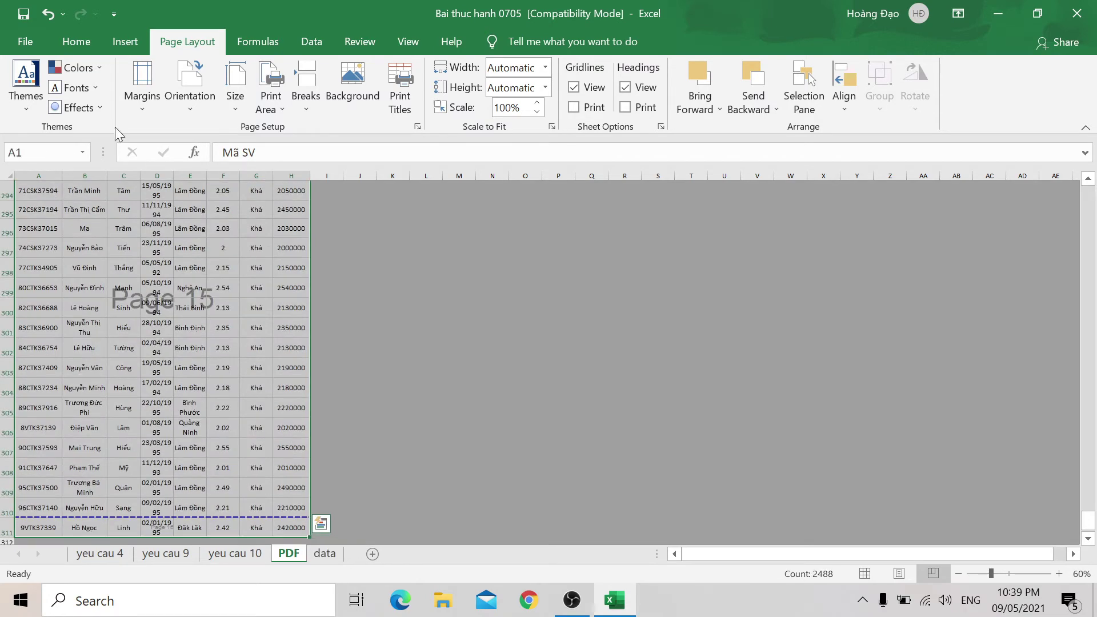
# Step: Set the table's font size to 12, reverting a trial Times New Roman change
pyautogui.click(76, 42)
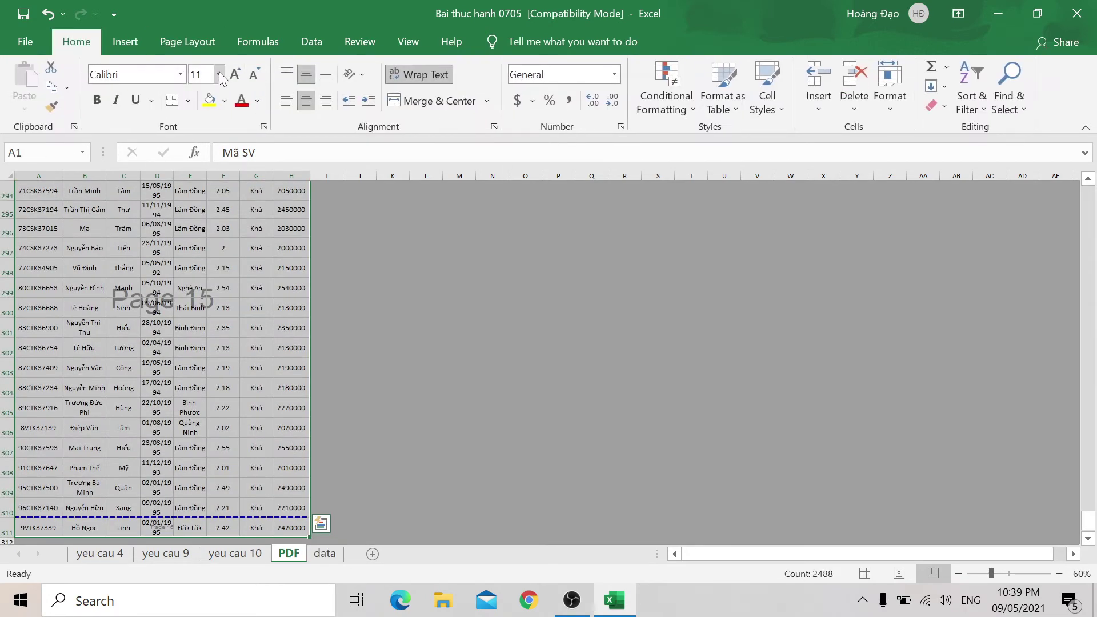
pyautogui.click(143, 74)
pyautogui.write('Times New Roman')
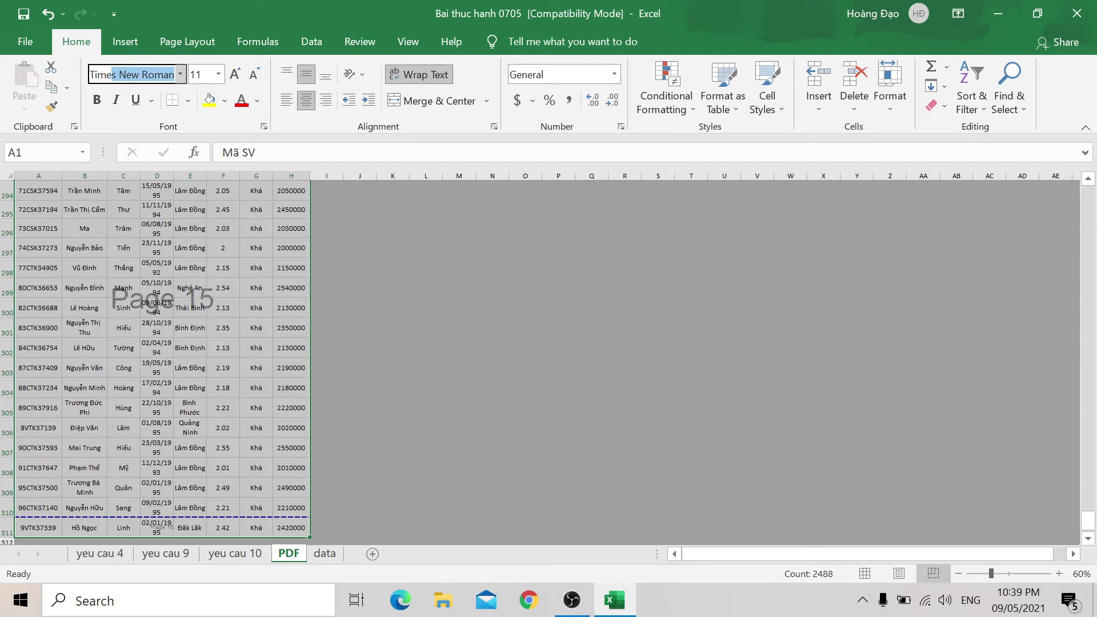
pyautogui.press('Tab')
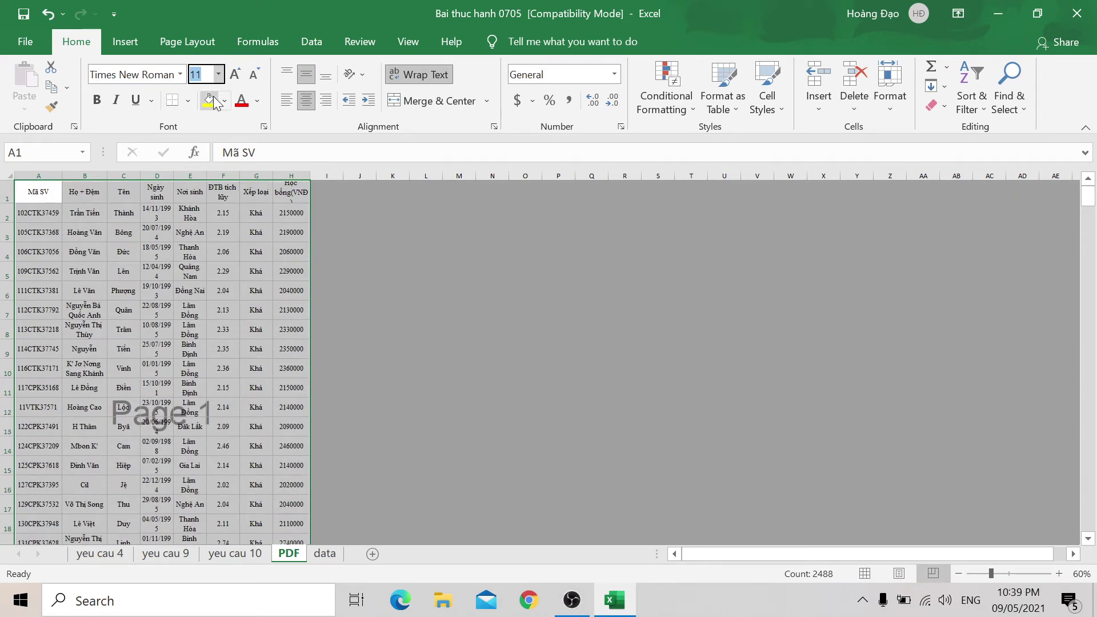
pyautogui.click(48, 18)
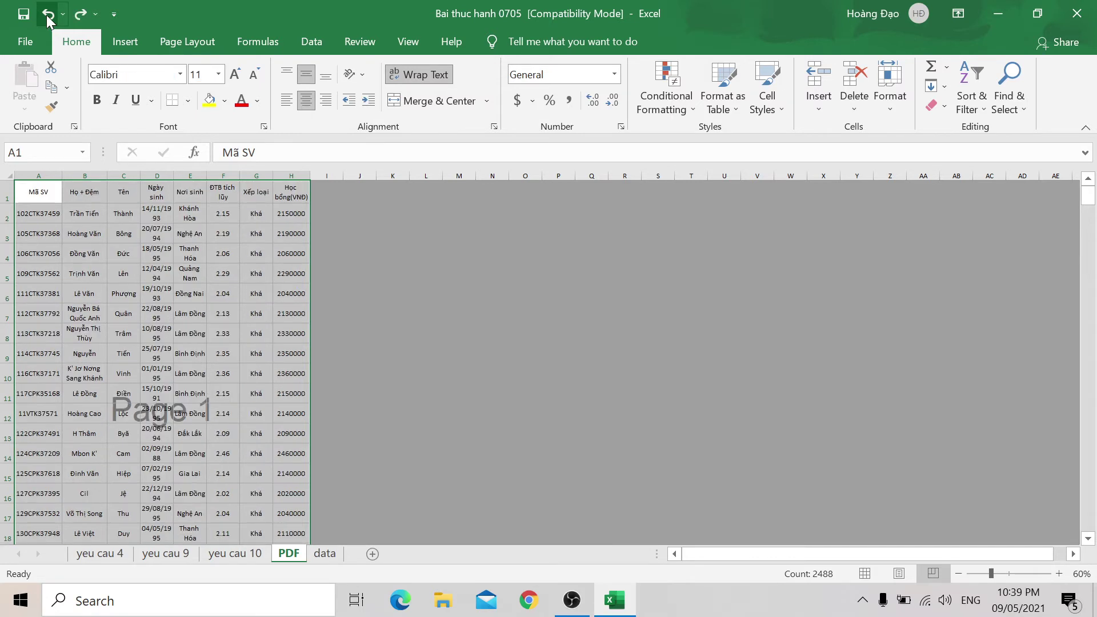
pyautogui.click(200, 74)
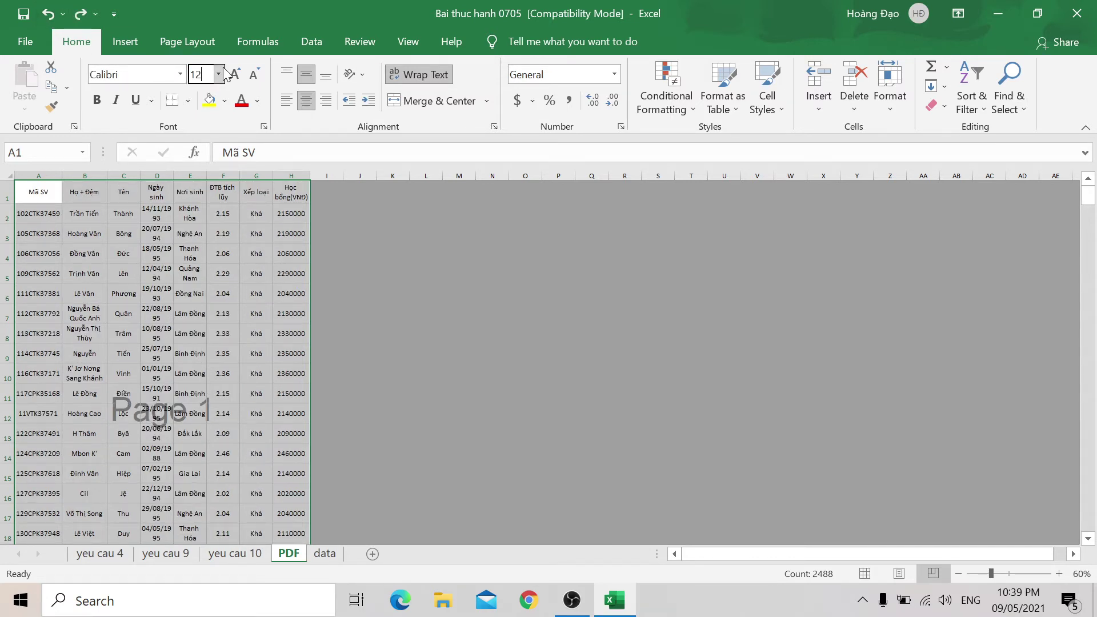
pyautogui.write('12')
pyautogui.press('Return')
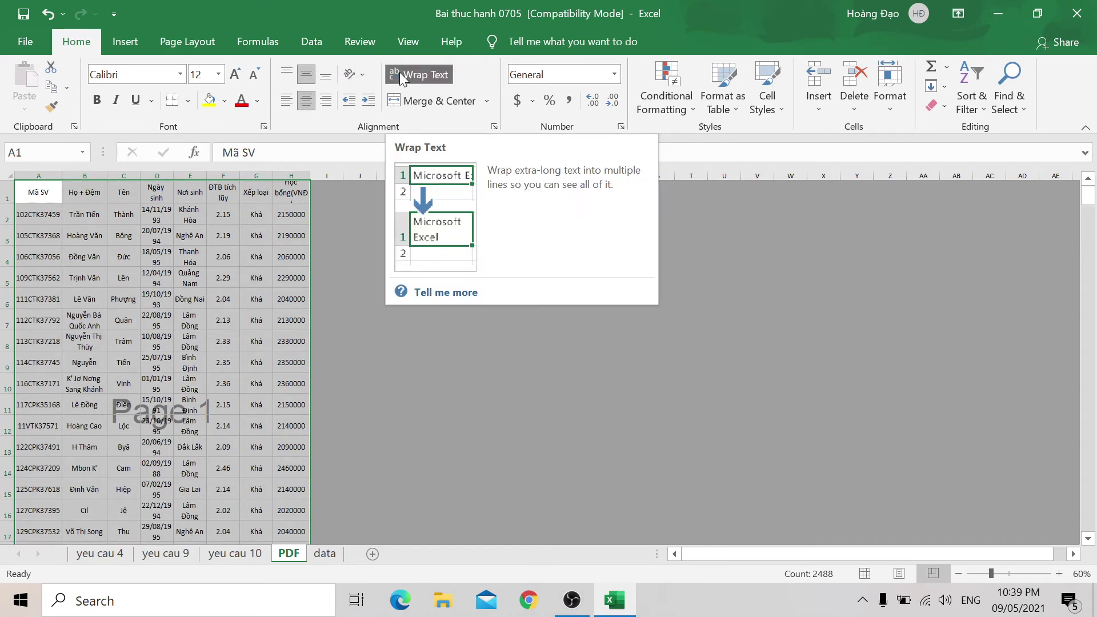
# Step: Autofit column H to its header, then drag it slightly wider
pyautogui.click(255, 258)
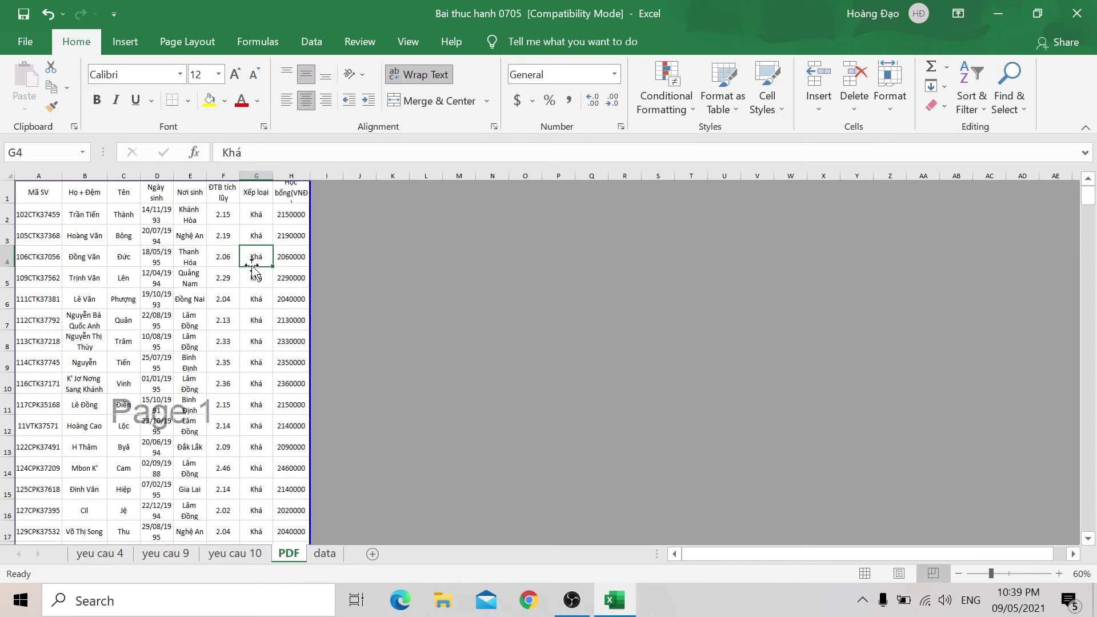
pyautogui.doubleClick(251, 266)
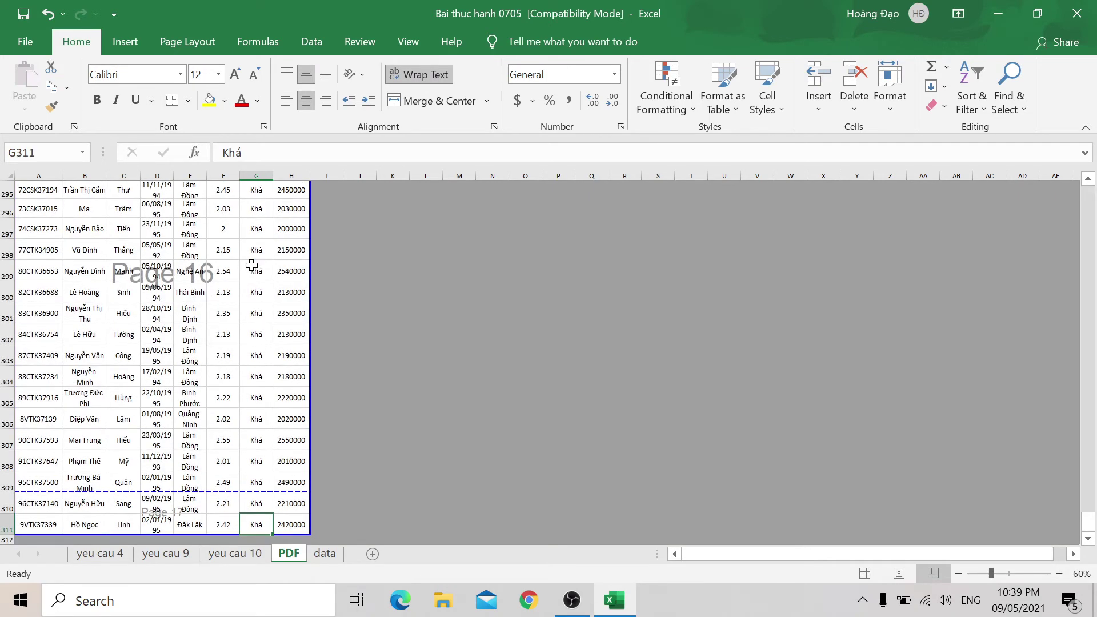
pyautogui.hotkey('ctrl', 'Up')
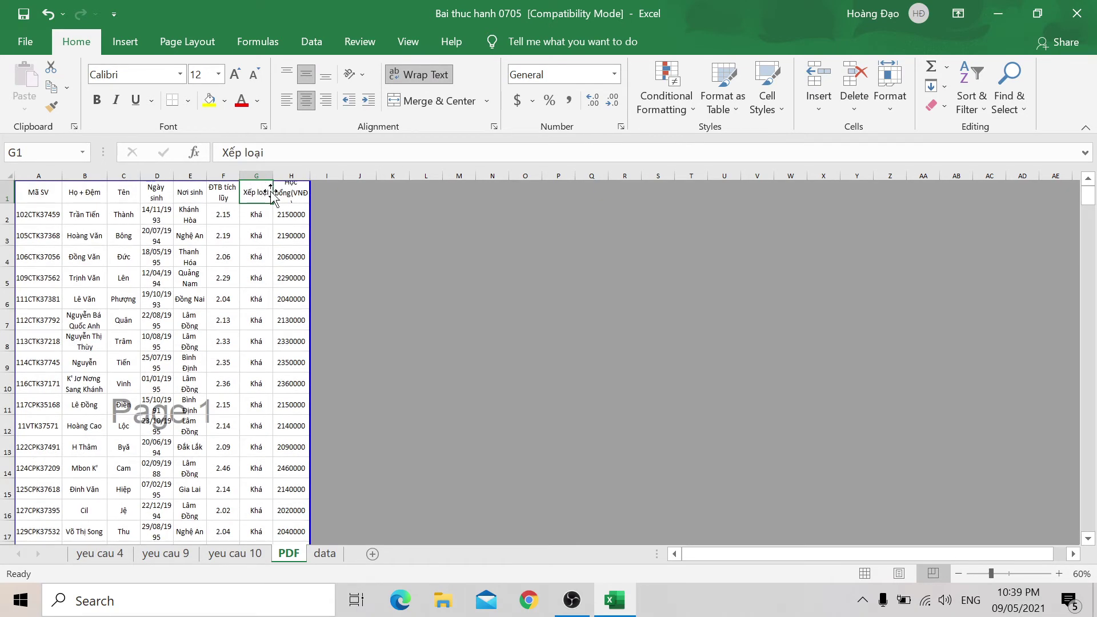
pyautogui.click(40, 190)
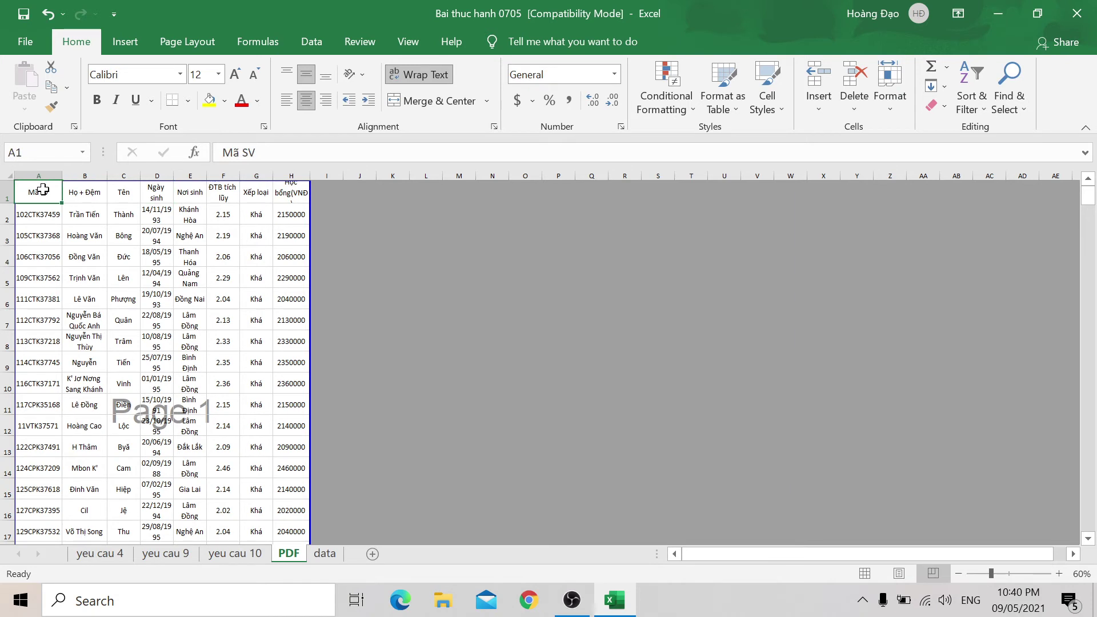
pyautogui.doubleClick(310, 176)
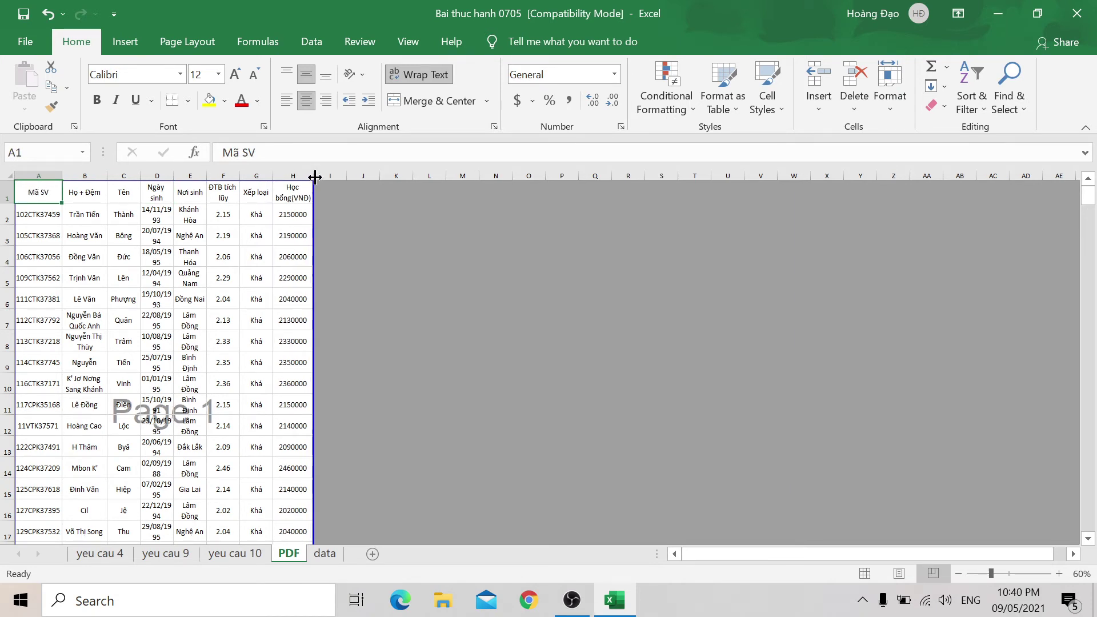
pyautogui.moveTo(315, 177); pyautogui.dragTo(322, 175)
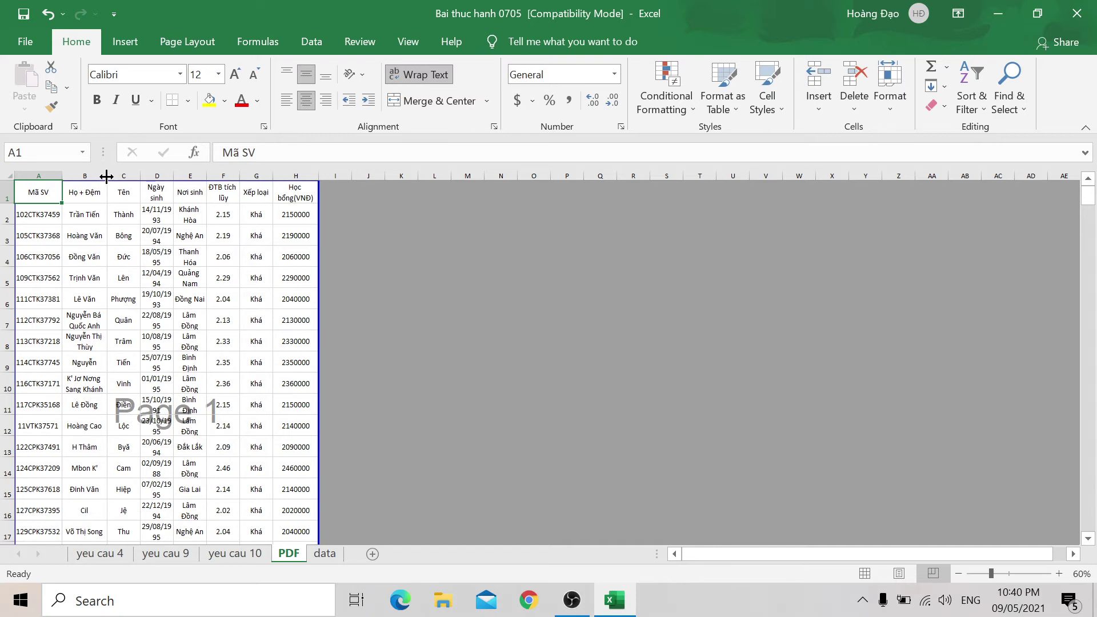
# Step: Resize columns G (Xếp loại) and H (Học bổng(VNĐ)) so the table fits one page width, checked in print preview
pyautogui.moveTo(321, 173)
pyautogui.mouseDown()
pyautogui.moveTo(375, 177)
pyautogui.moveTo(355, 177)
pyautogui.mouseUp()
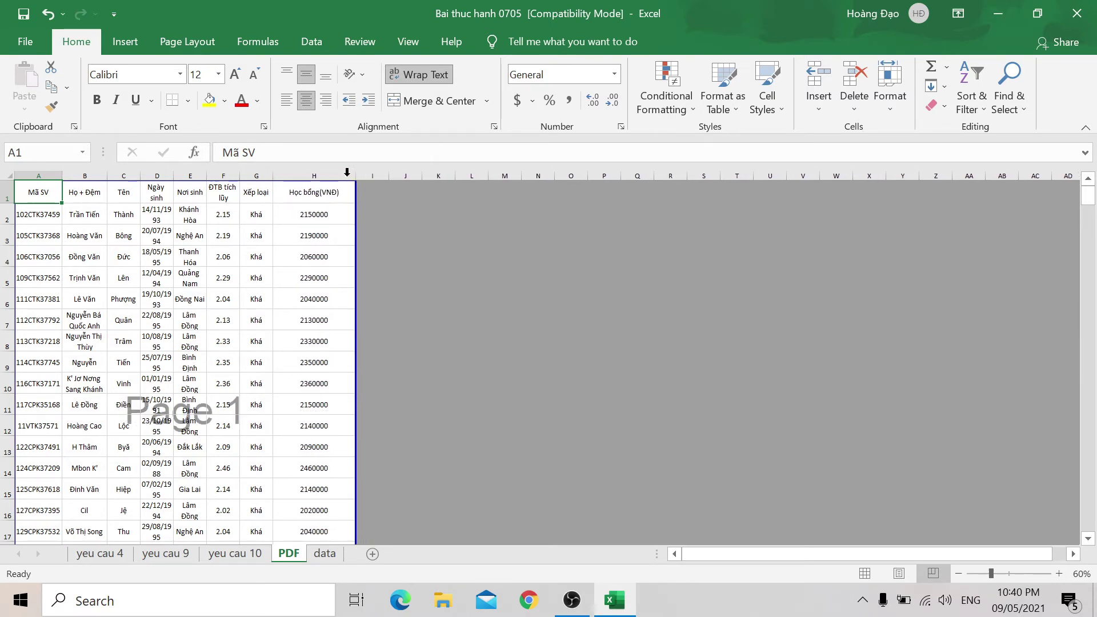
pyautogui.moveTo(270, 176); pyautogui.dragTo(284, 175)
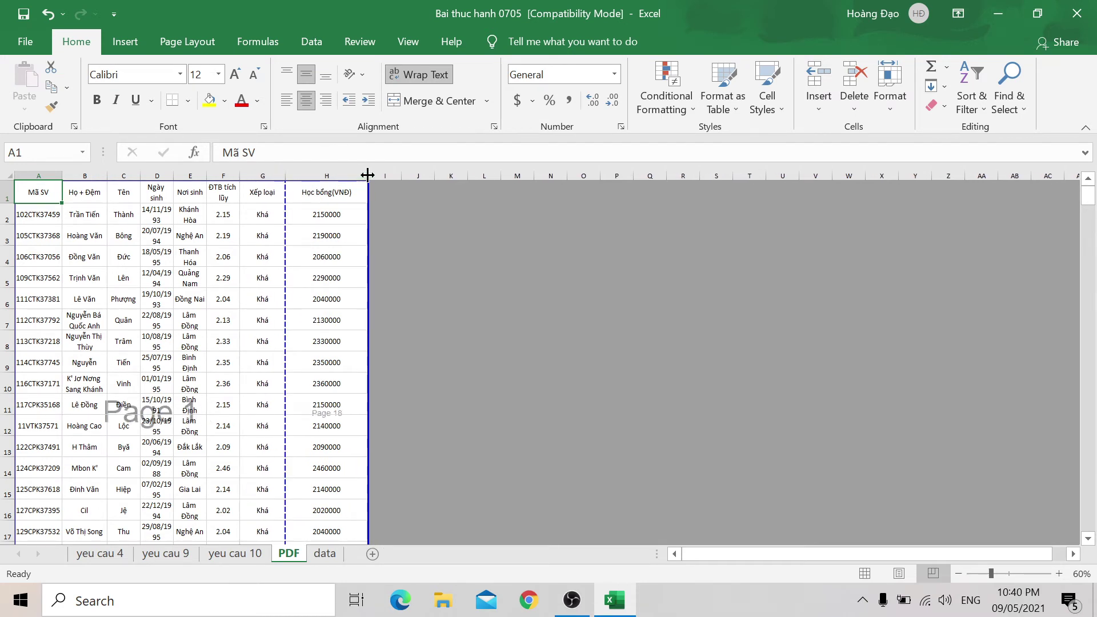
pyautogui.moveTo(285, 175); pyautogui.dragTo(276, 174)
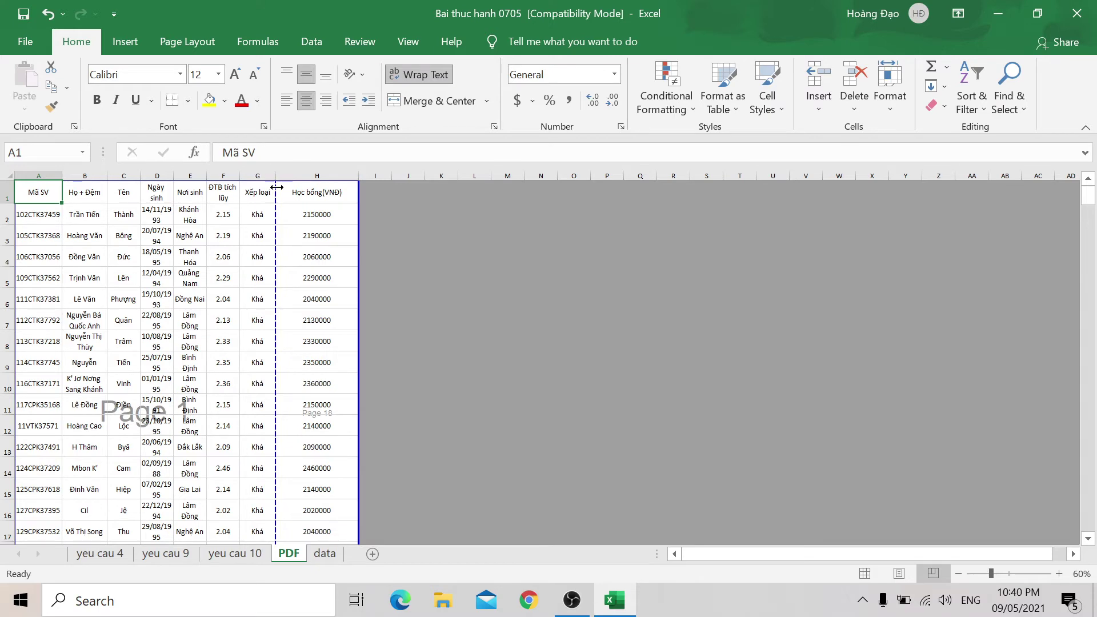
pyautogui.moveTo(357, 173); pyautogui.dragTo(346, 173)
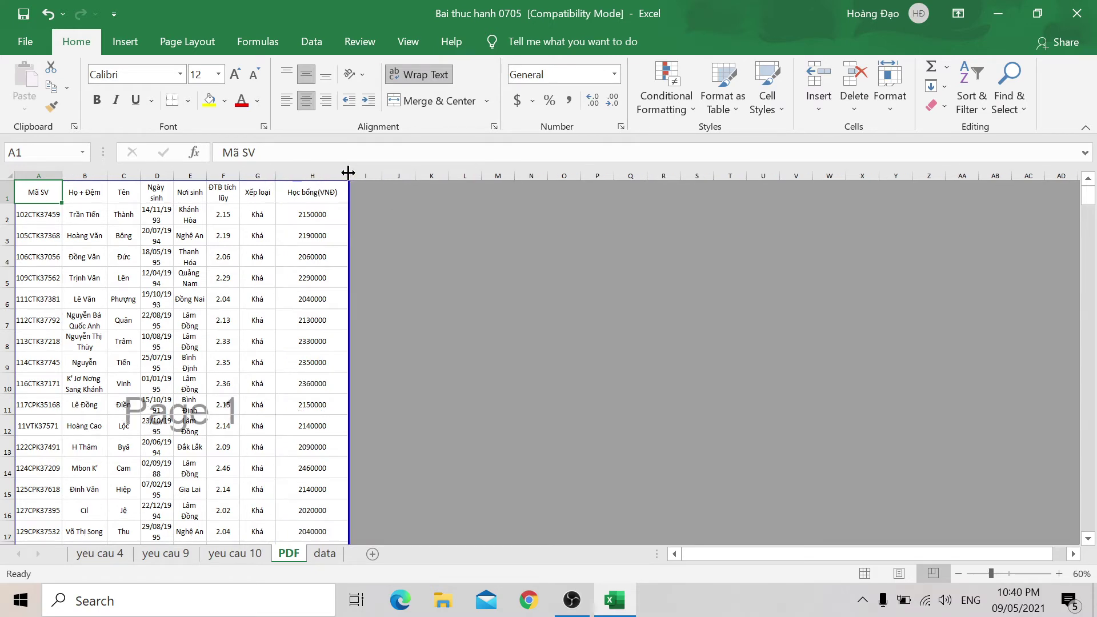
pyautogui.hotkey('ctrl', 'p')
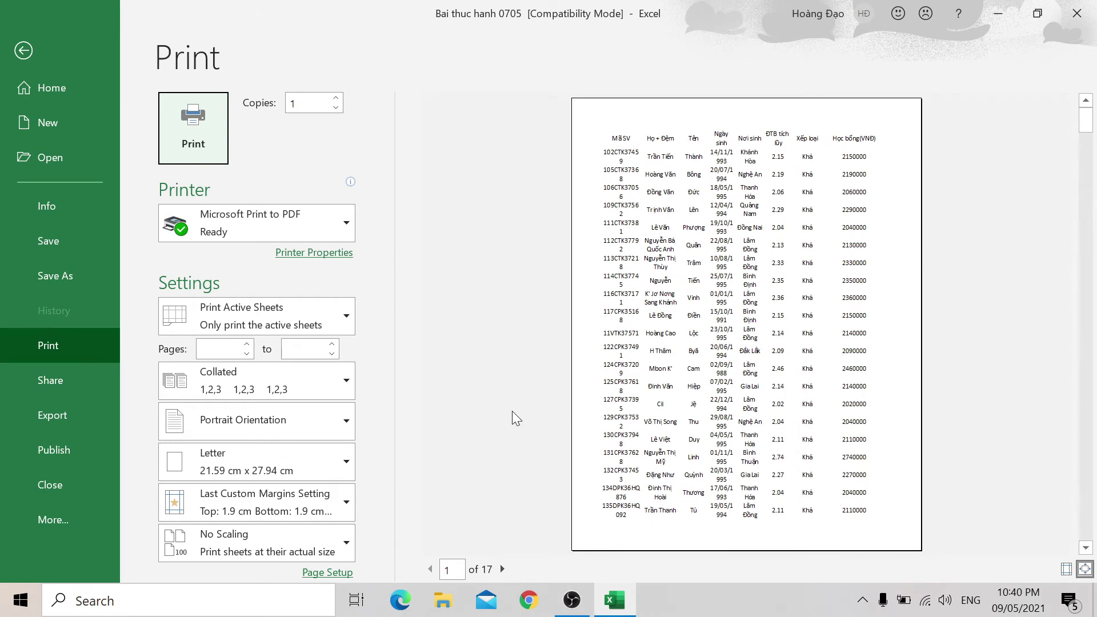
pyautogui.click(23, 50)
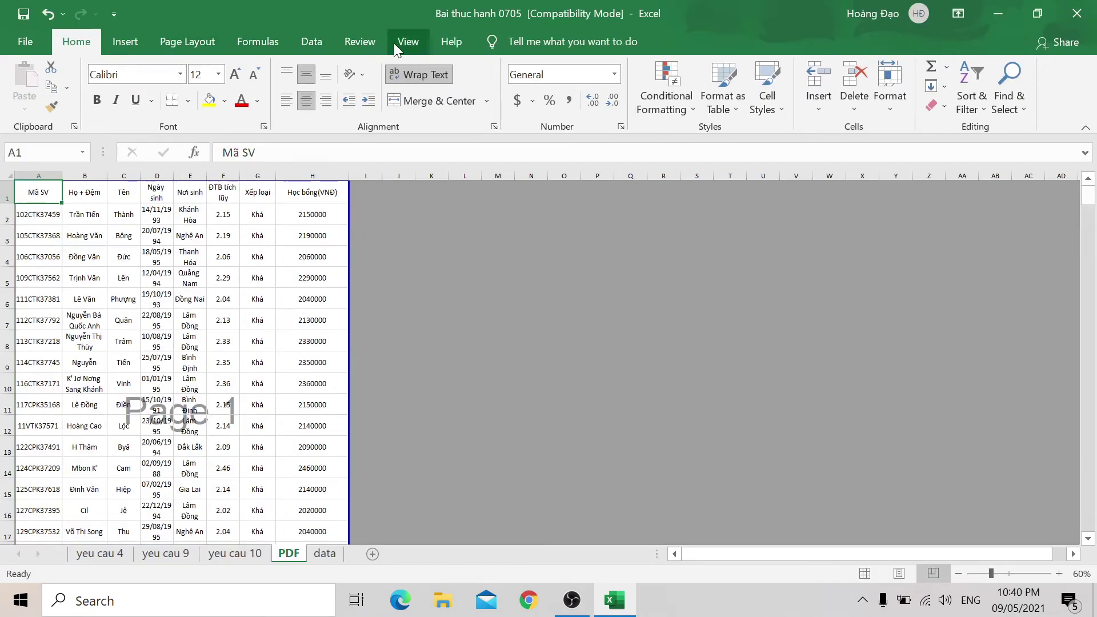
pyautogui.click(408, 42)
# Step: Switch the sheet to Normal view and insert a blank row above the headers
pyautogui.click(26, 86)
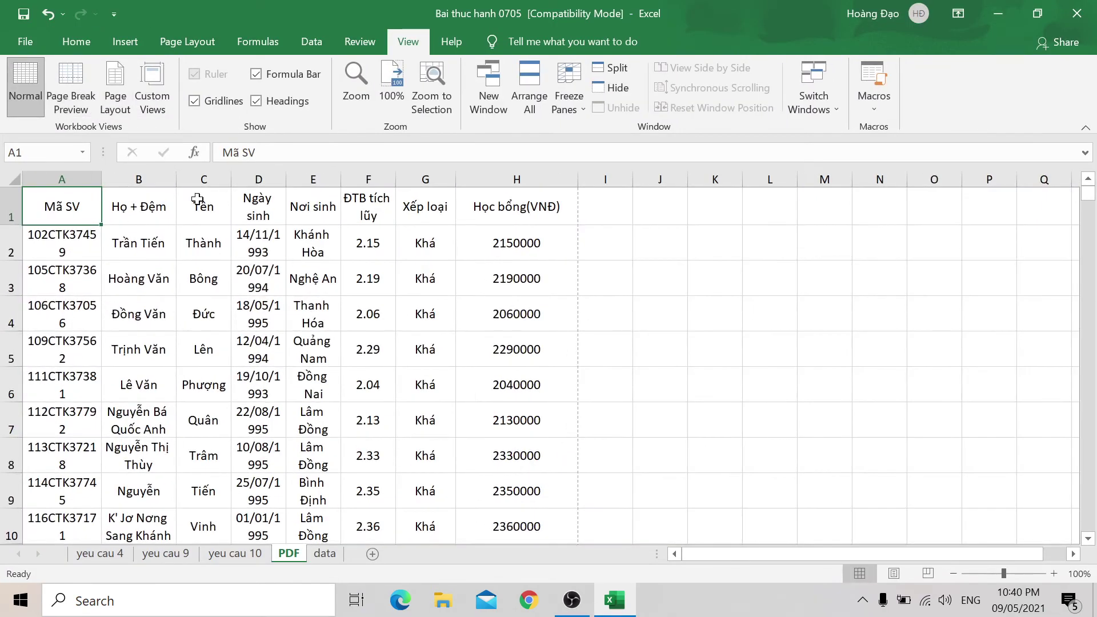
pyautogui.click(10, 208)
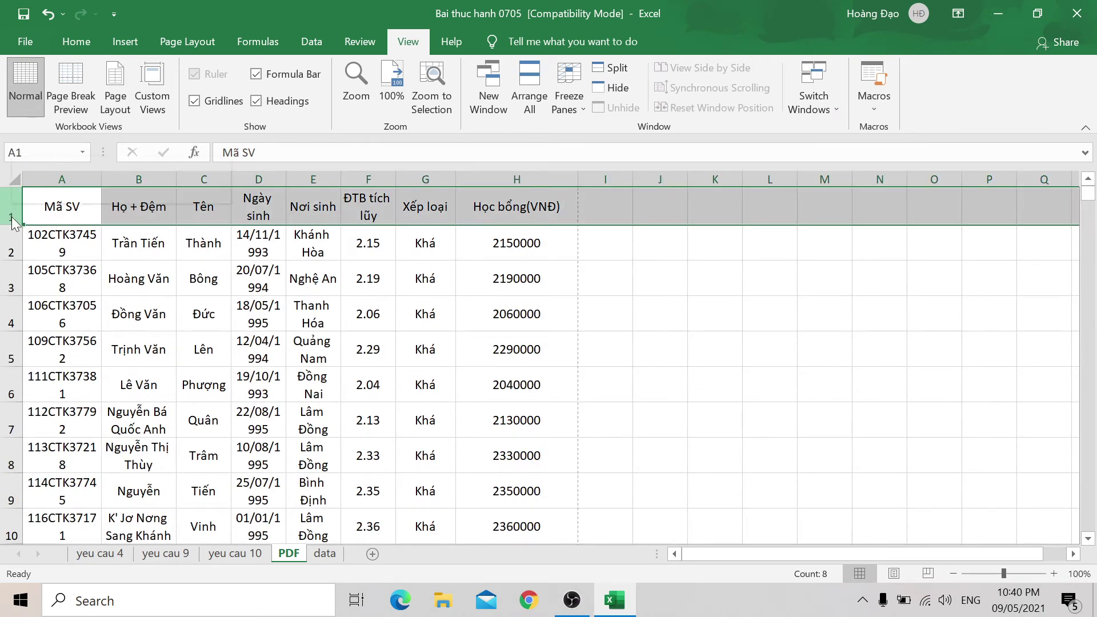
pyautogui.rightClick(11, 218)
pyautogui.click(51, 340)
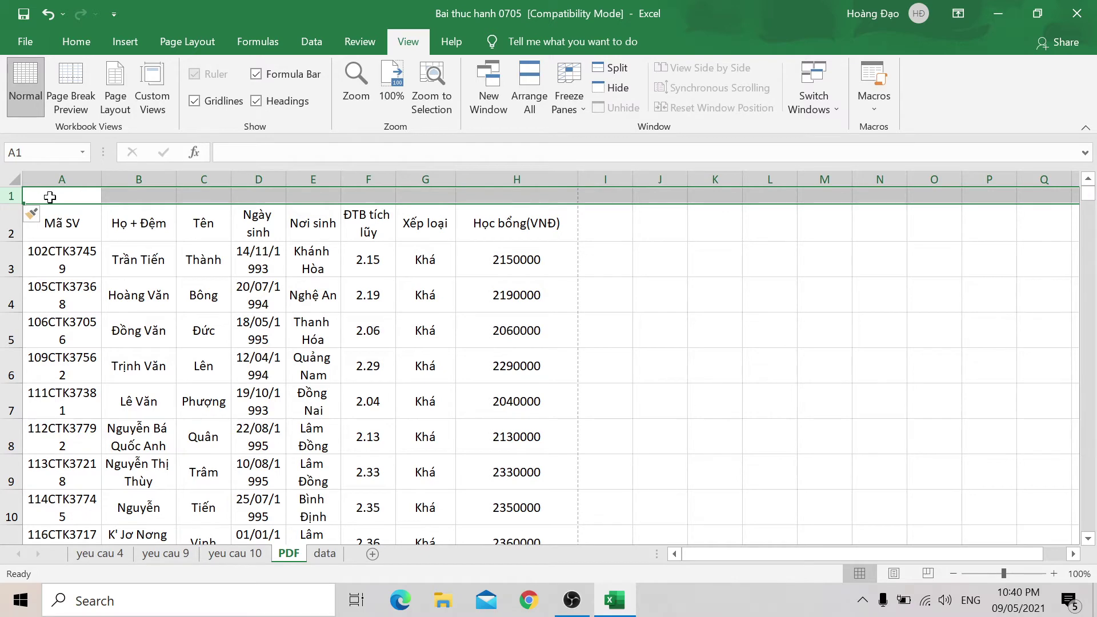
# Step: Merge and centre cells A1 through H1 into one title cell
pyautogui.moveTo(49, 196); pyautogui.dragTo(522, 188)
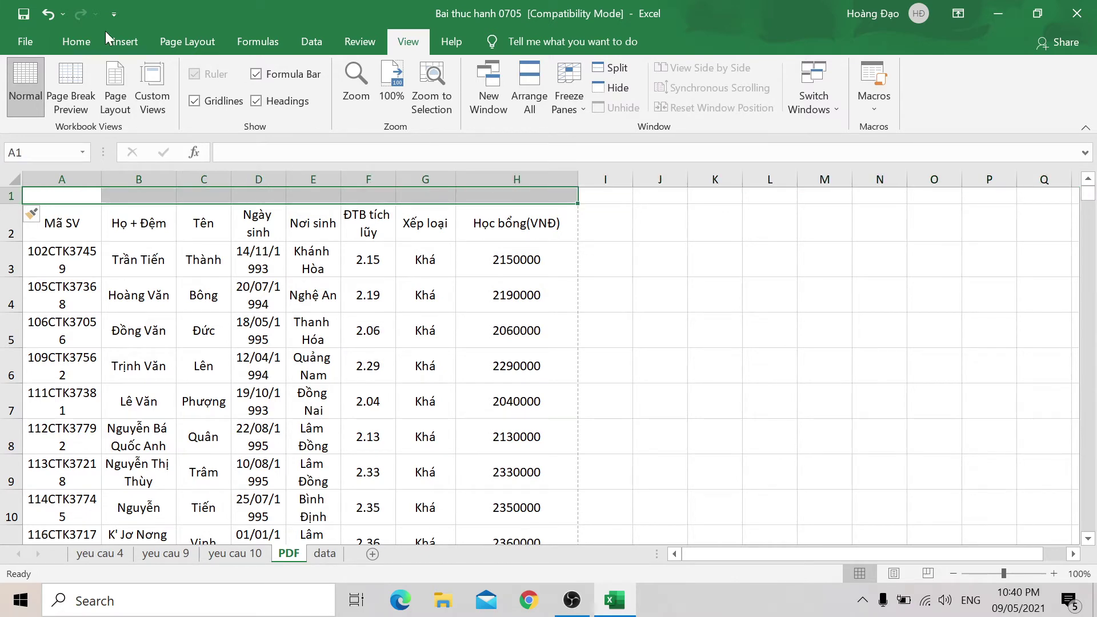
pyautogui.click(72, 41)
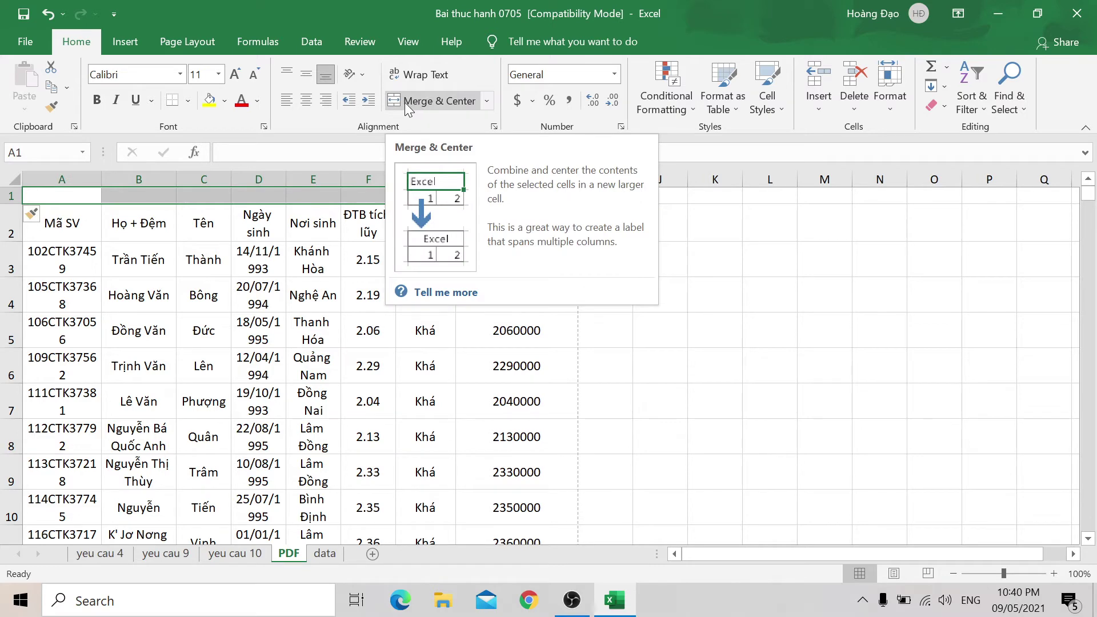
pyautogui.click(427, 102)
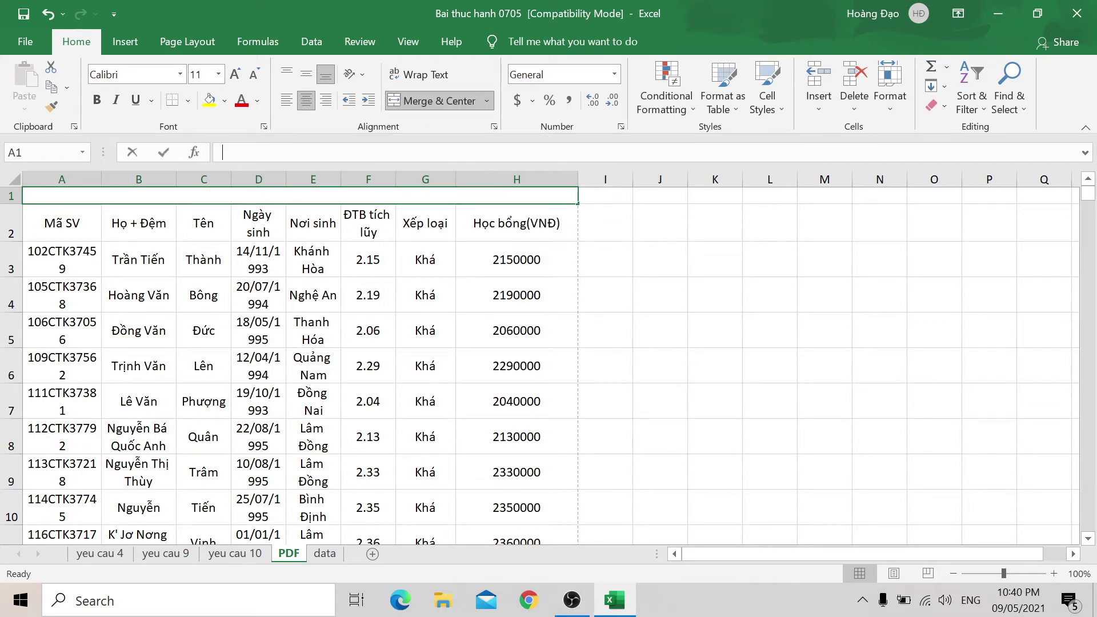
# Step: Copy 'danh sách những thí sinh đạt học bổng' from the data sheet's O17 task text, then return to PDF
pyautogui.click(325, 553)
pyautogui.moveTo(811, 555); pyautogui.dragTo(927, 554)
pyautogui.click(712, 400)
pyautogui.hotkey('ctrl', 'Up')
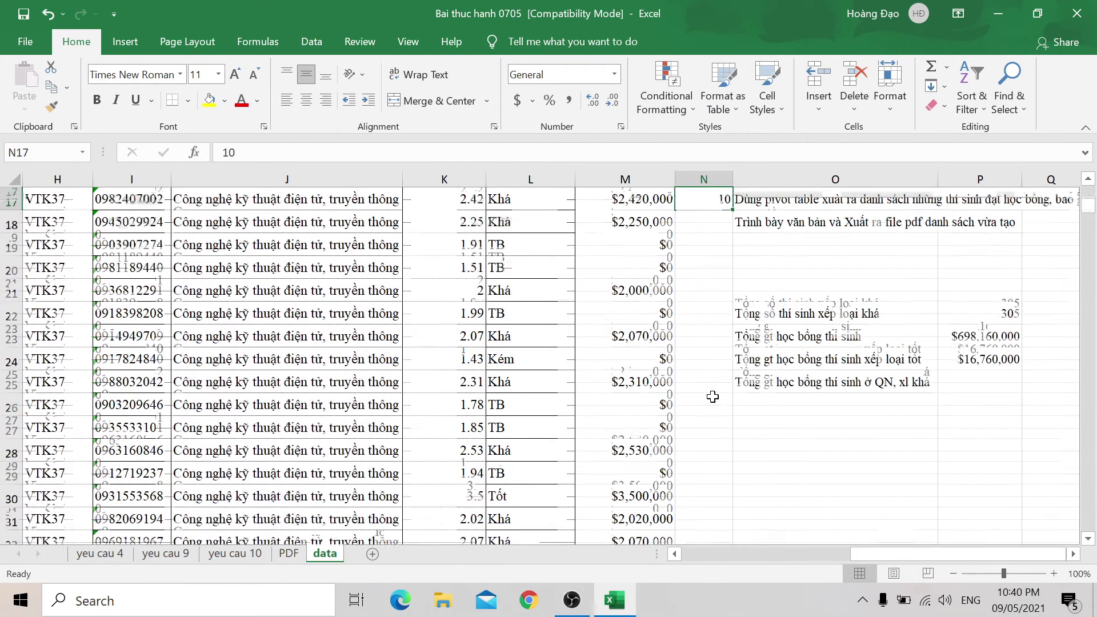
pyautogui.click(784, 223)
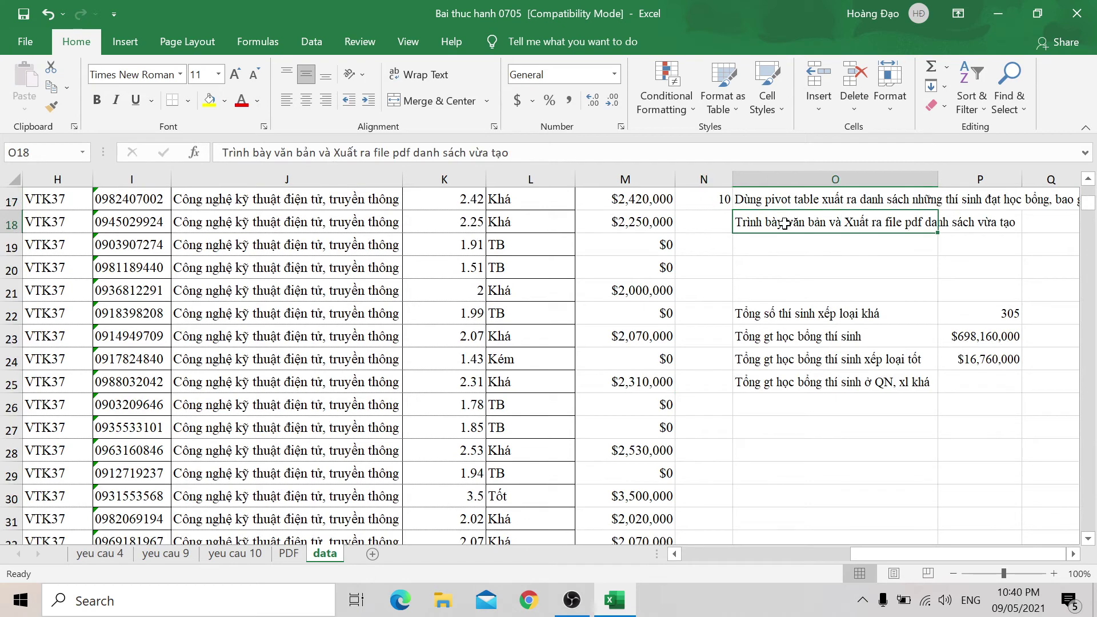
pyautogui.scroll(1, 815, 270)
pyautogui.click(799, 270)
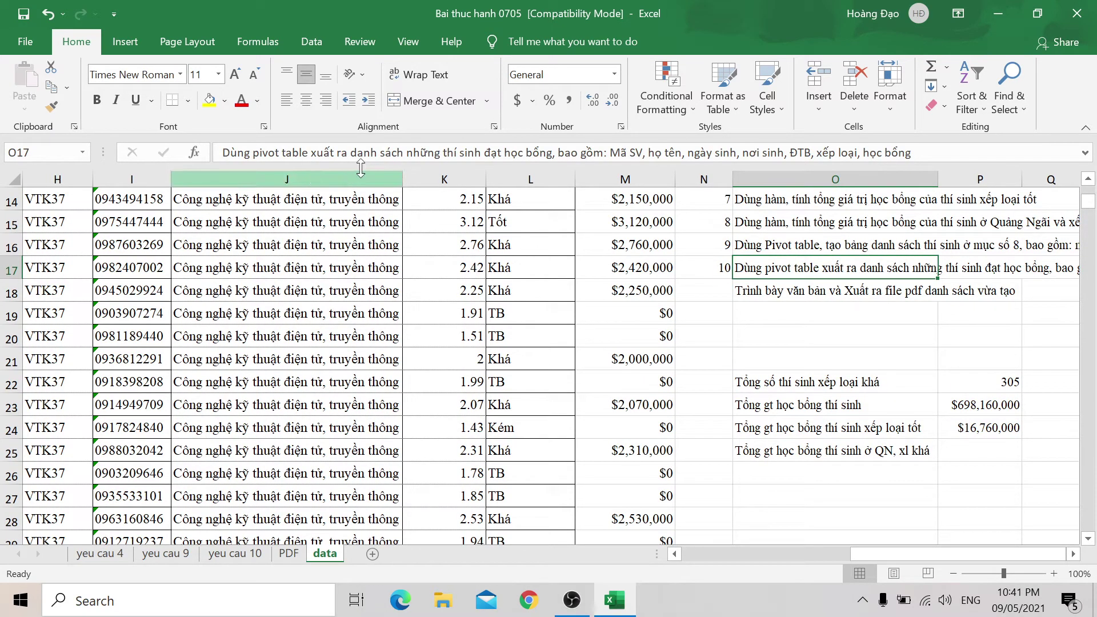
pyautogui.moveTo(349, 152); pyautogui.dragTo(565, 152)
pyautogui.hotkey('ctrl', 'c')
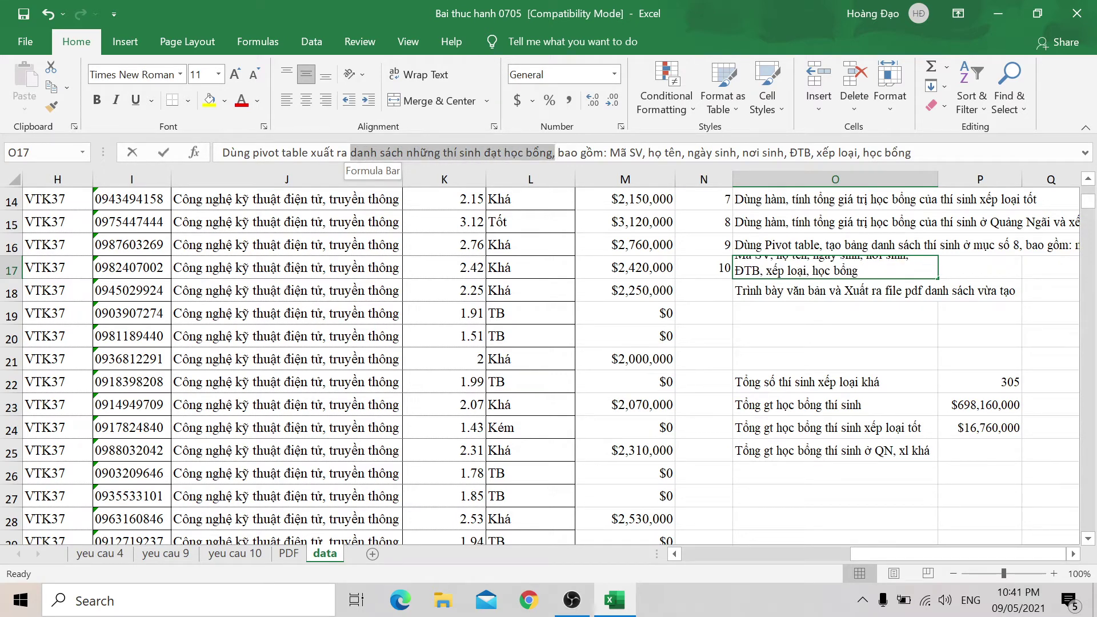
pyautogui.click(289, 553)
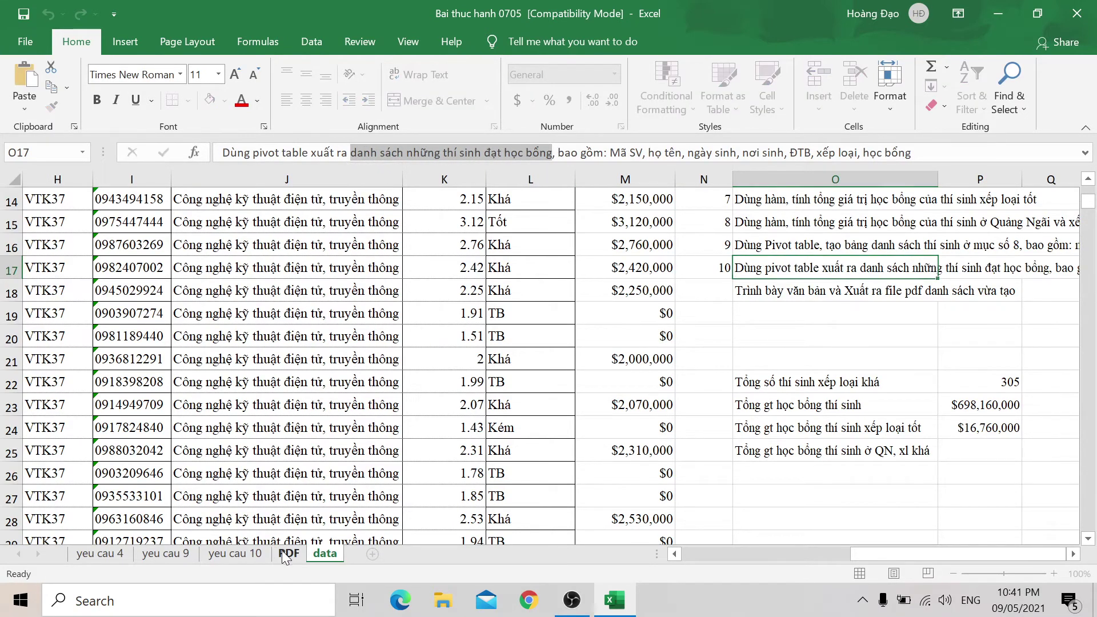
# Step: Paste the copied phrase into A1, merge and centre it across A1:H1, and turn off wrapping
pyautogui.doubleClick(166, 198)
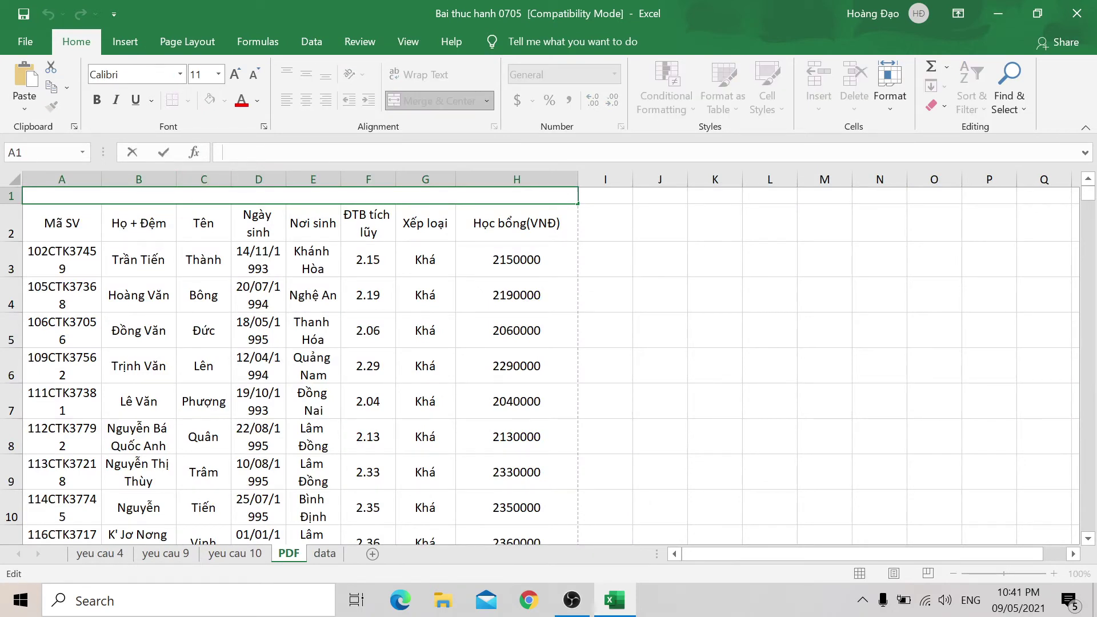
pyautogui.hotkey('ctrl', 'v')
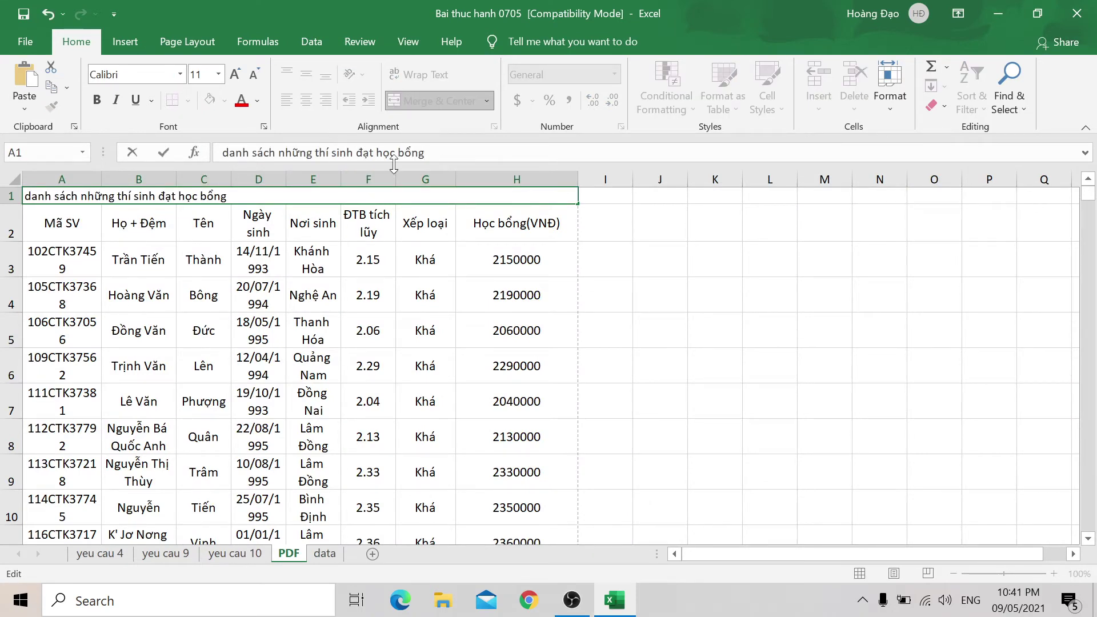
pyautogui.press('Return')
pyautogui.moveTo(34, 195); pyautogui.dragTo(571, 196)
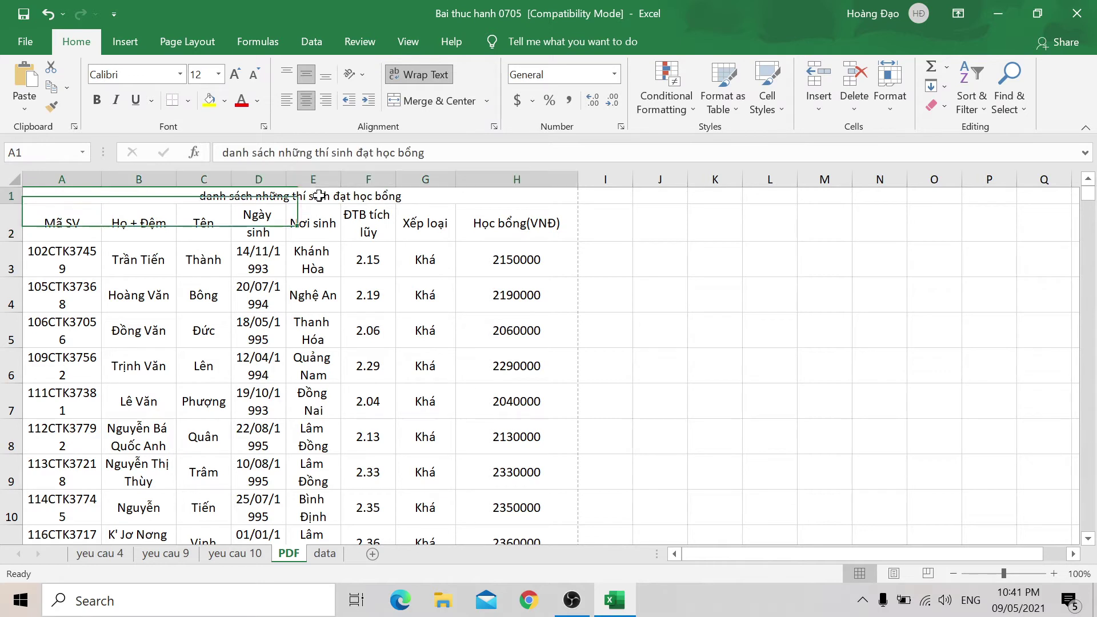
pyautogui.hotkey('alt', 'h')
pyautogui.press('m')
pyautogui.press('c')
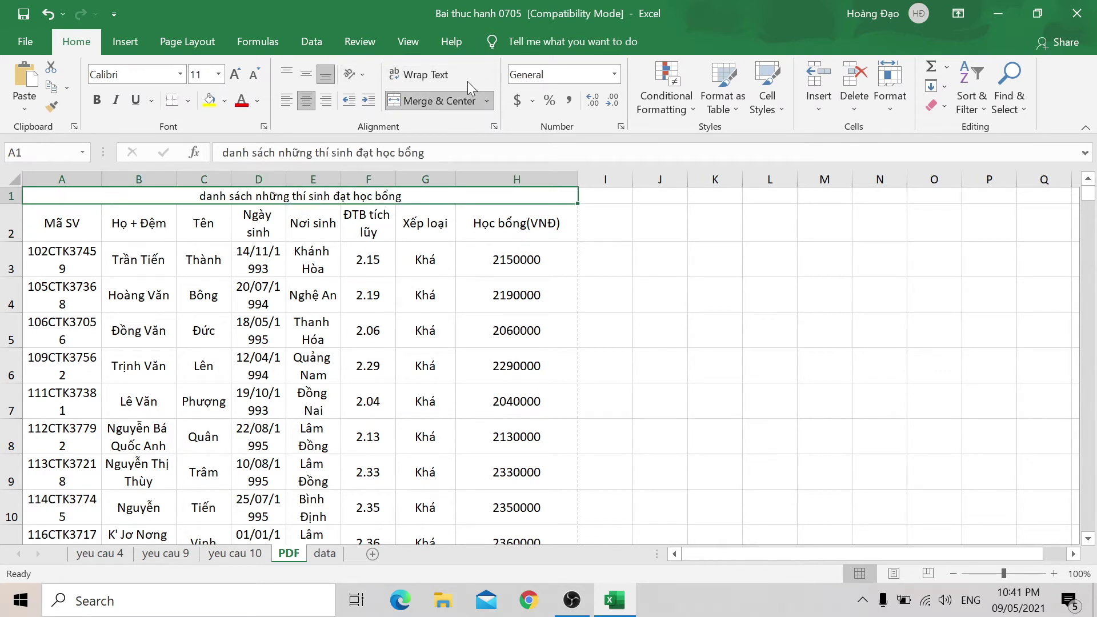
pyautogui.click(437, 74)
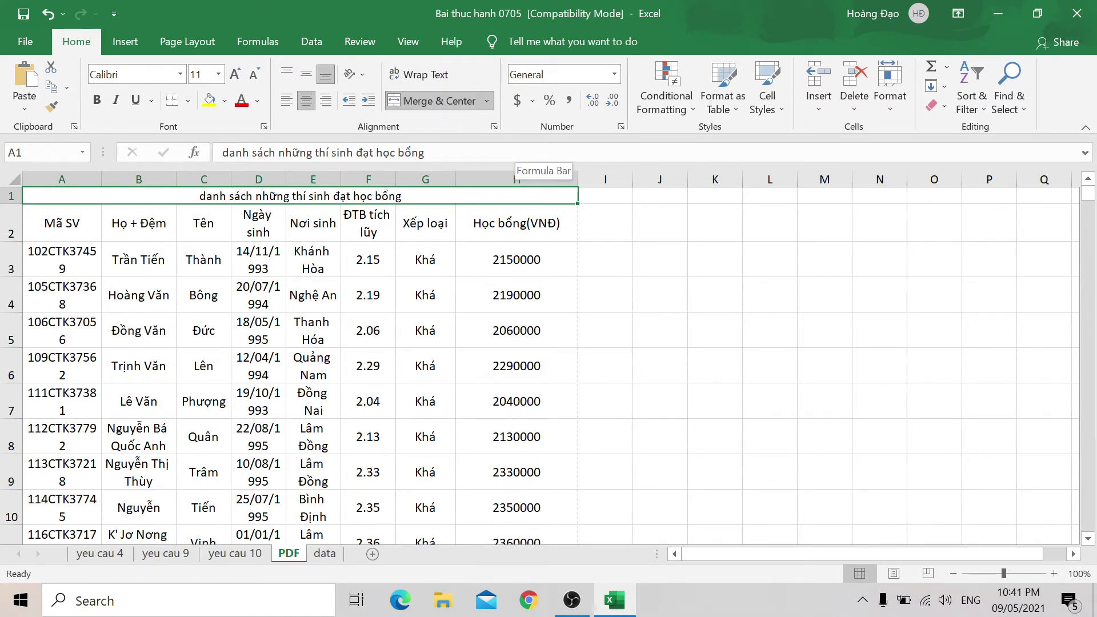
# Step: Enlarge the title text font size to 16
pyautogui.moveTo(425, 153); pyautogui.dragTo(222, 152)
pyautogui.click(236, 74)
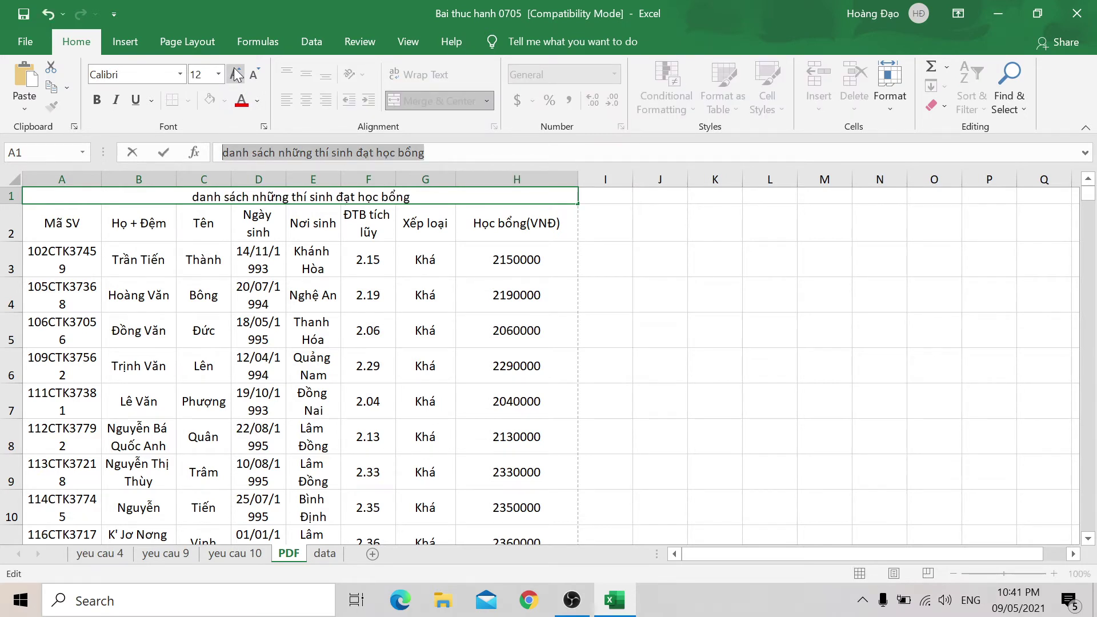
pyautogui.click(236, 75)
pyautogui.click(236, 74)
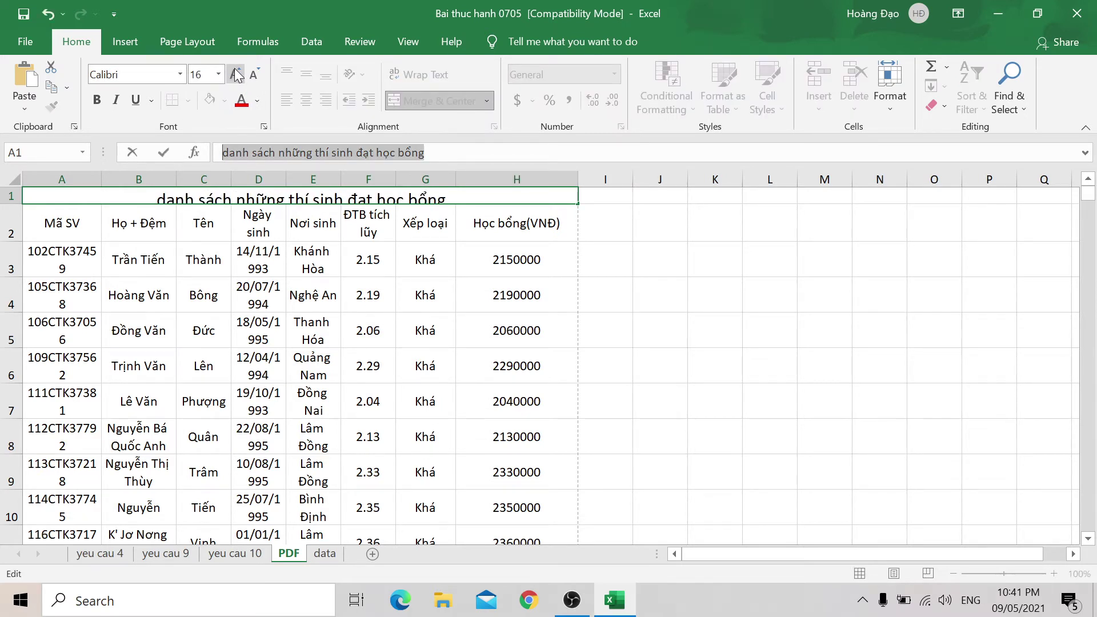
pyautogui.click(72, 215)
pyautogui.click(134, 205)
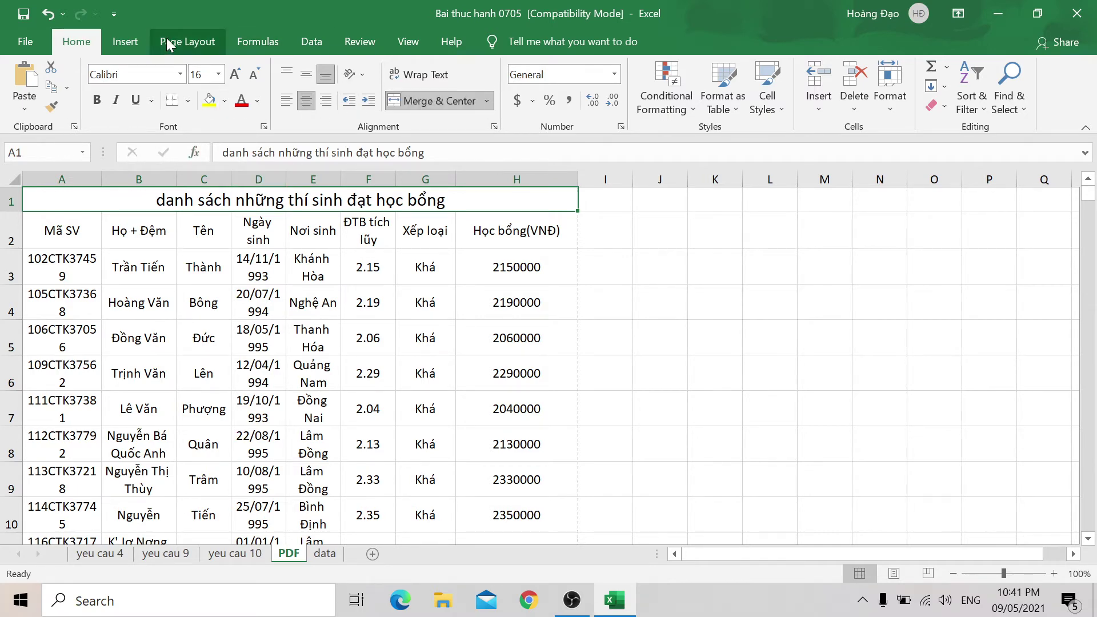
# Step: Retype the title in capitals as 'DANH SÁCH NHỮNG THÍ SINH ĐẠT HỌC BỔNG'
pyautogui.click(125, 41)
pyautogui.click(88, 44)
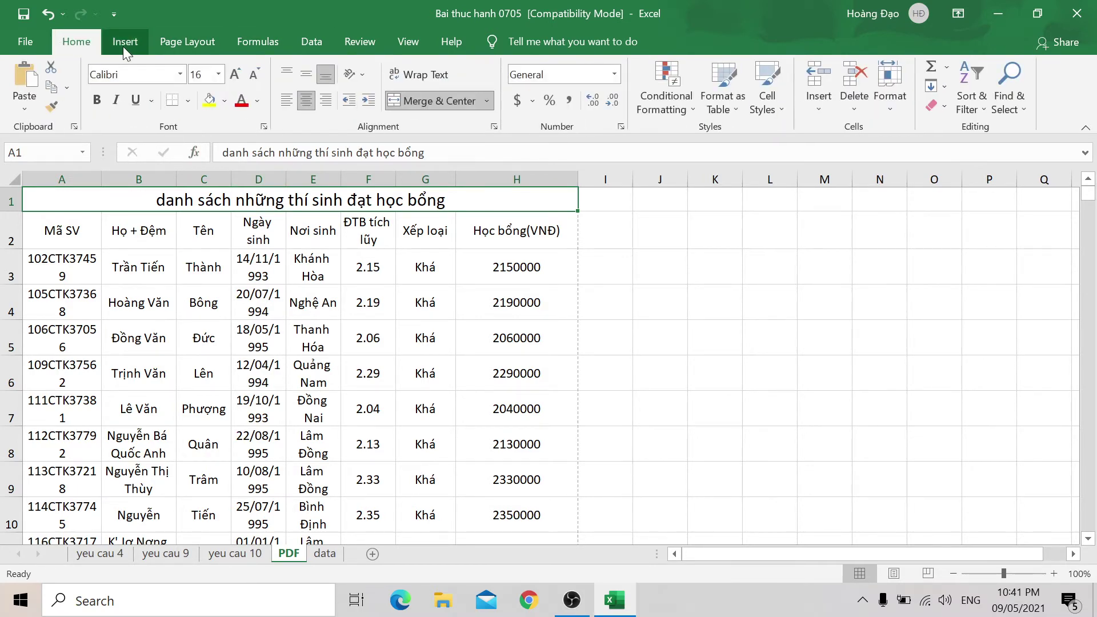
pyautogui.click(125, 46)
pyautogui.click(99, 49)
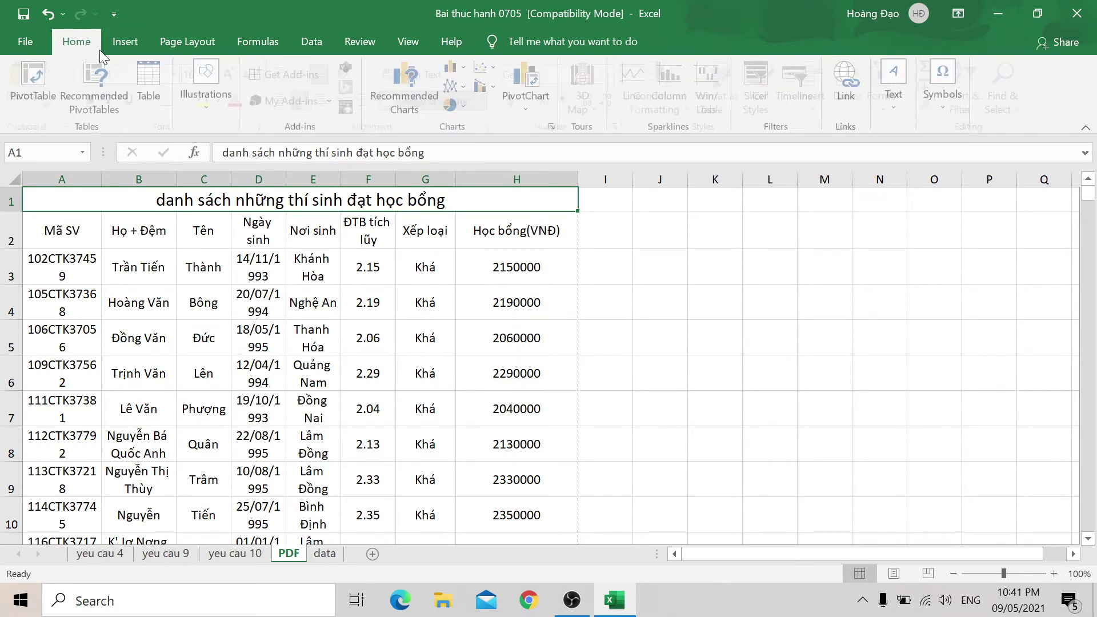
pyautogui.press('F2')
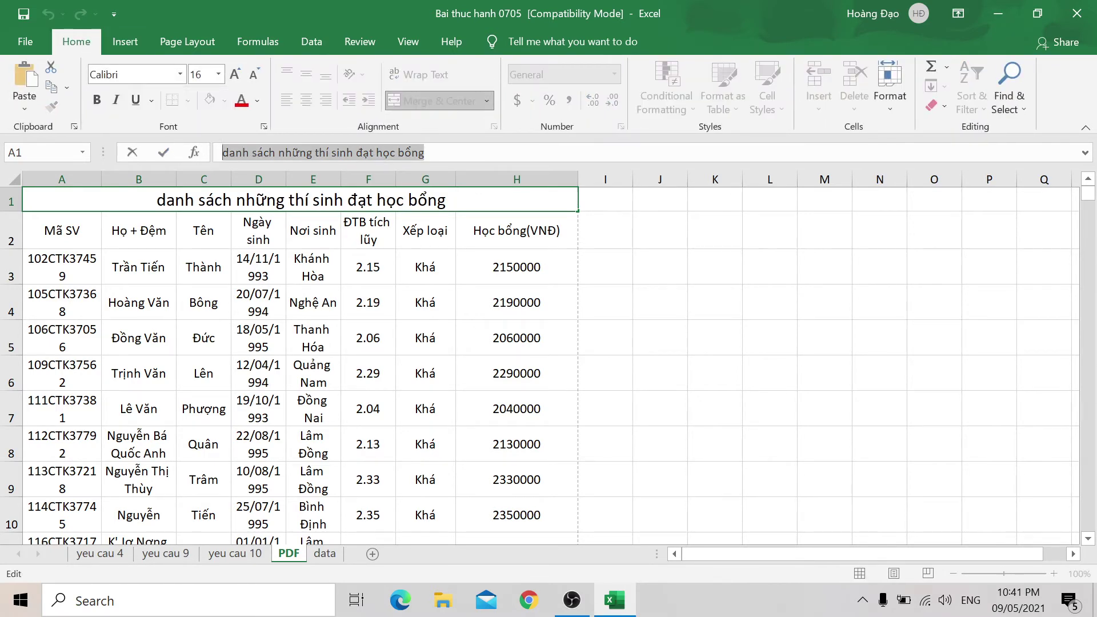
pyautogui.write('DANH')
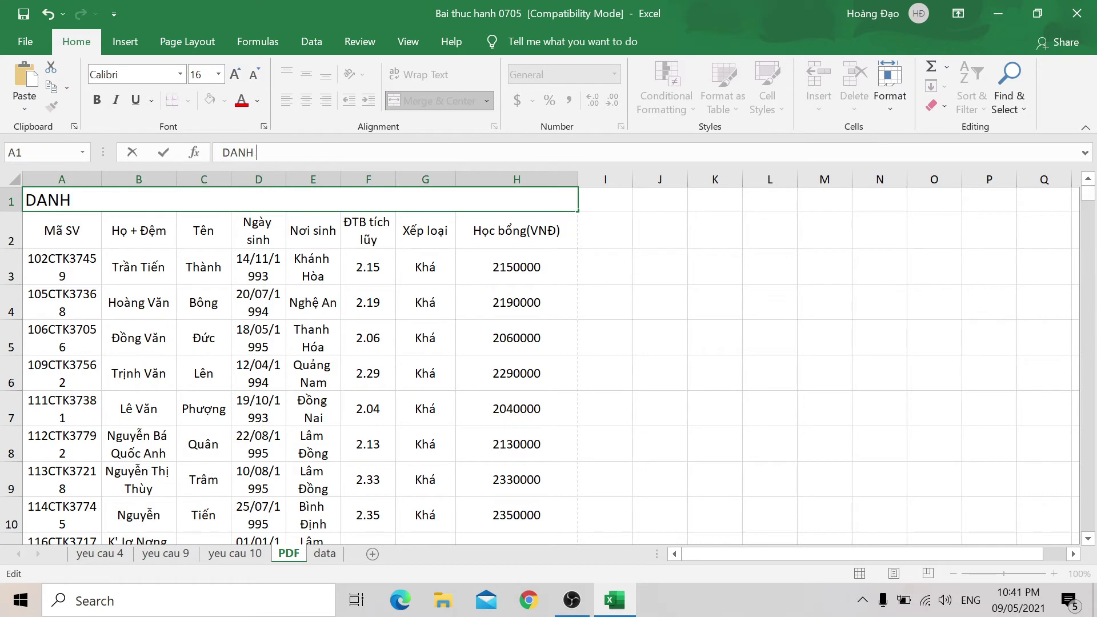
pyautogui.write(' SÁCH NHƯNG')
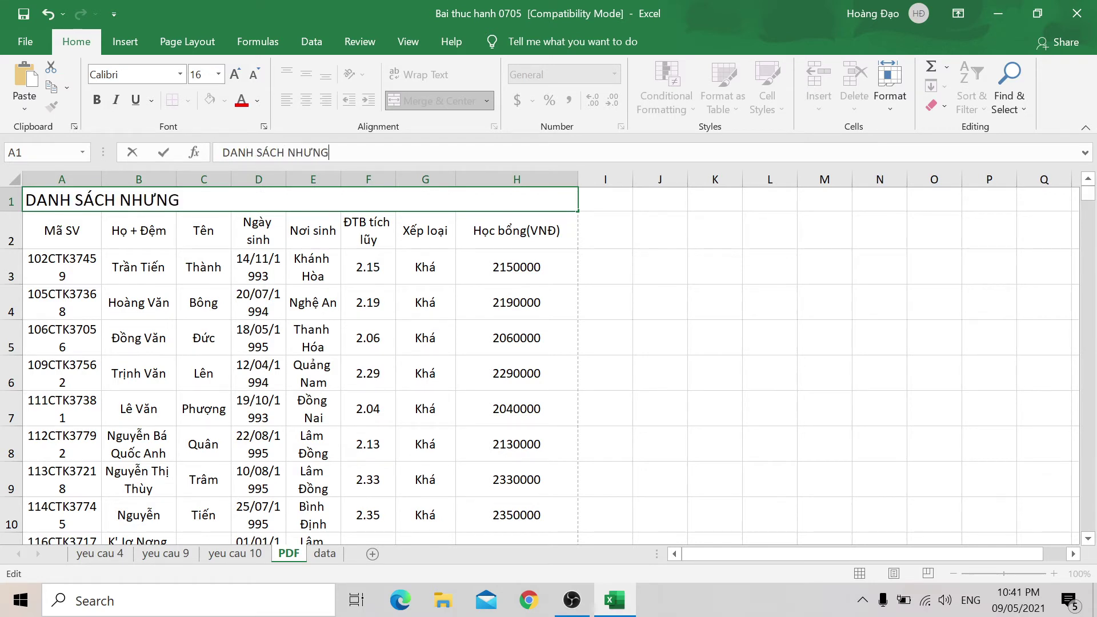
pyautogui.press('BackSpace')
pyautogui.press('BackSpace')
pyautogui.press('BackSpace')
pyautogui.write('ỮNG THÍ SINH')
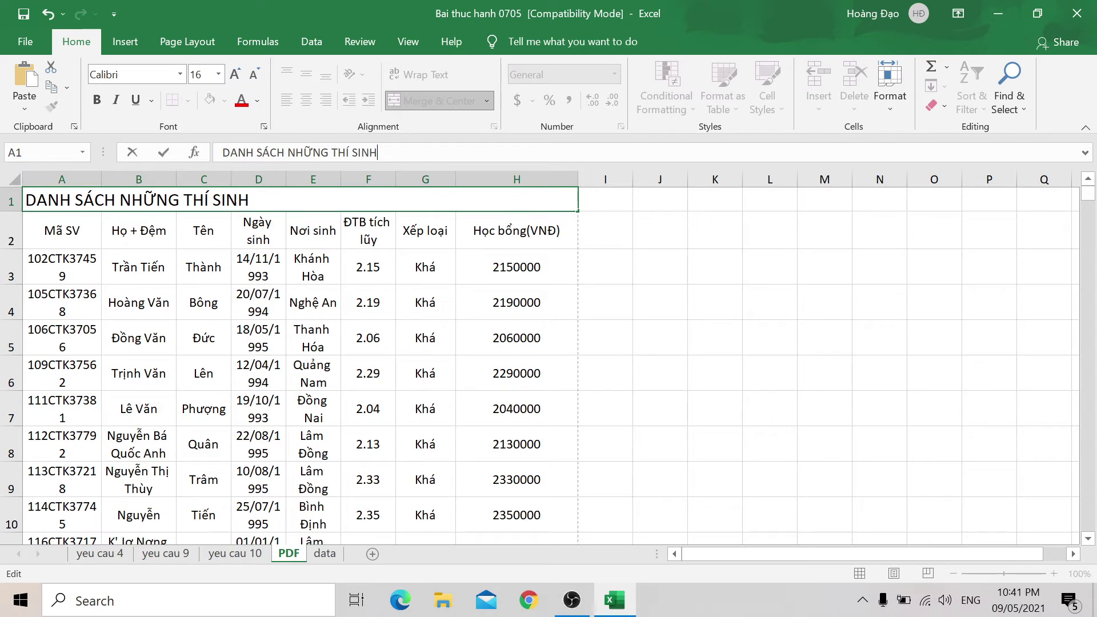
pyautogui.write(' ĐAHO')
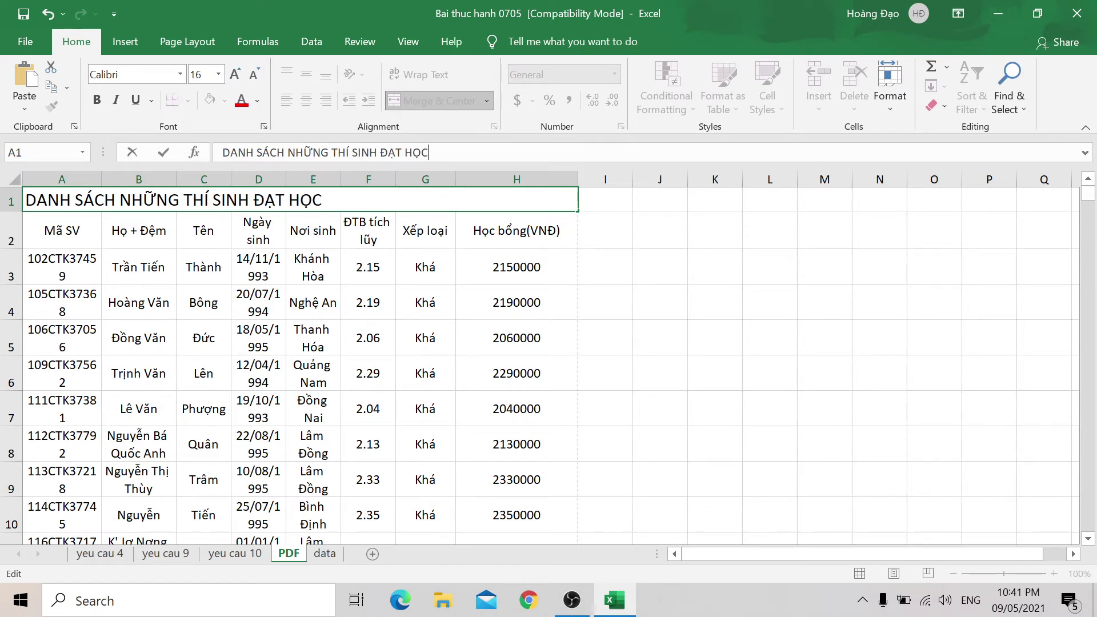
pyautogui.write(' BÔNG')
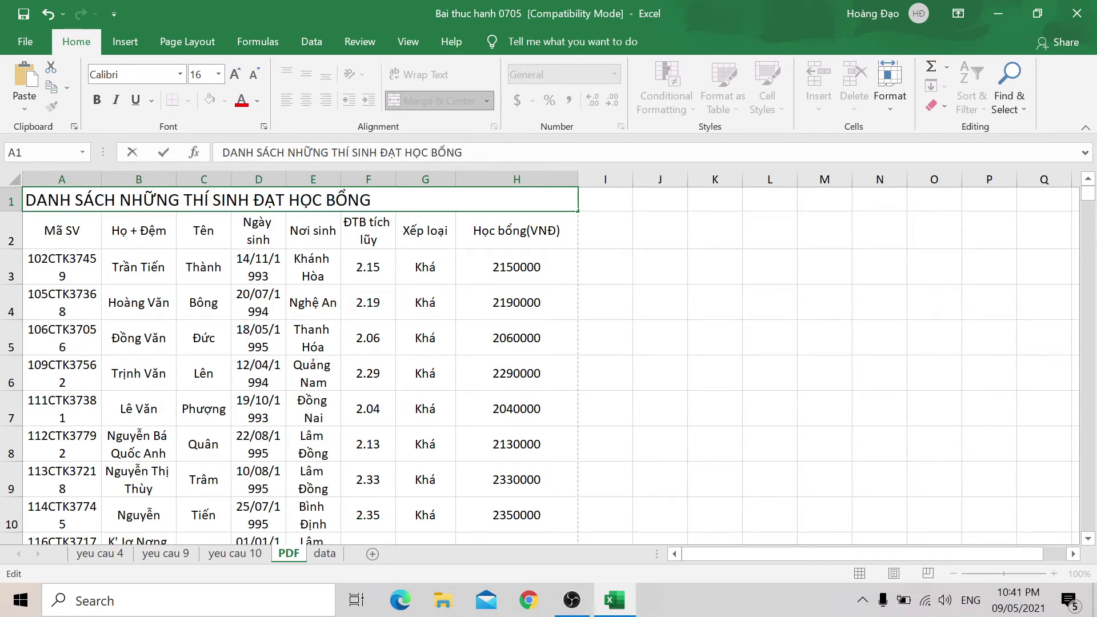
pyautogui.click(323, 261)
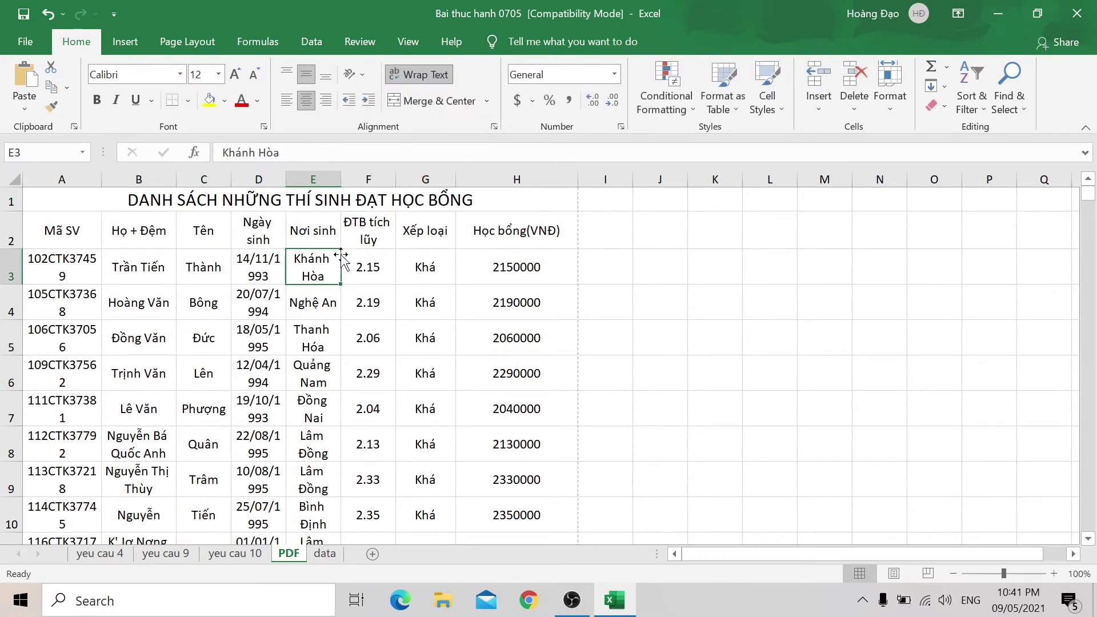
pyautogui.click(360, 201)
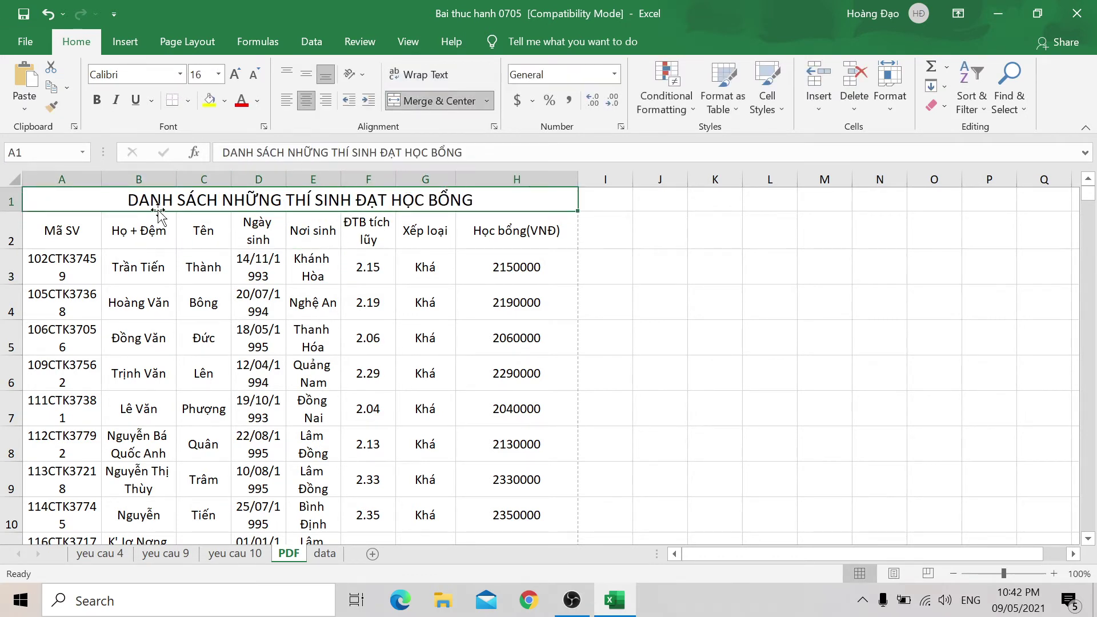
# Step: Format the A1 title with font size 24, orange cell fill and yellow font colour
pyautogui.click(218, 74)
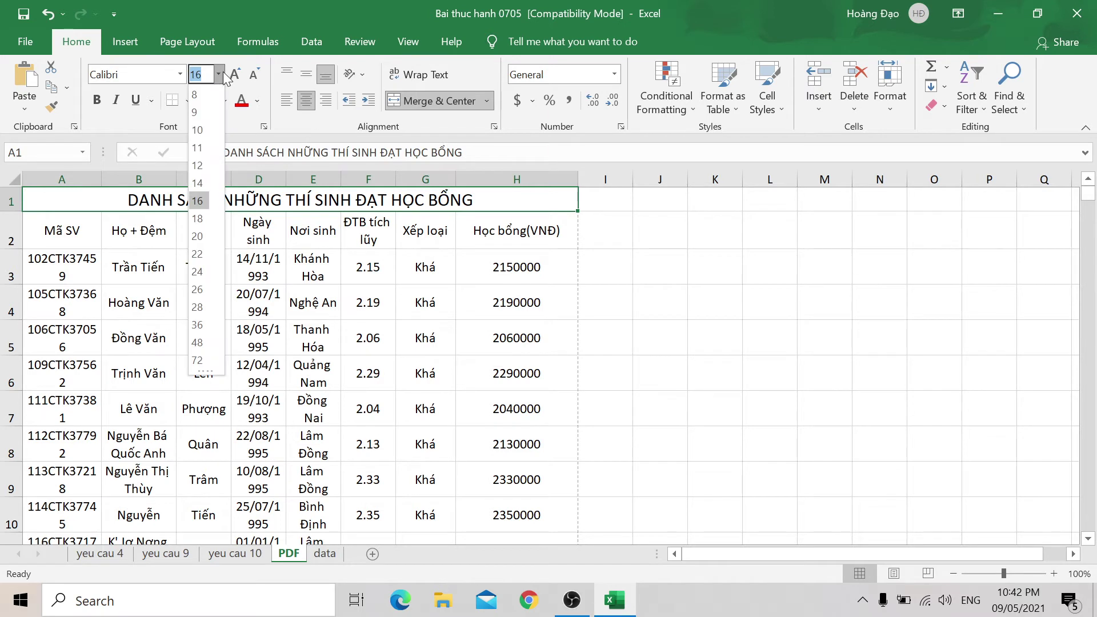
pyautogui.click(200, 273)
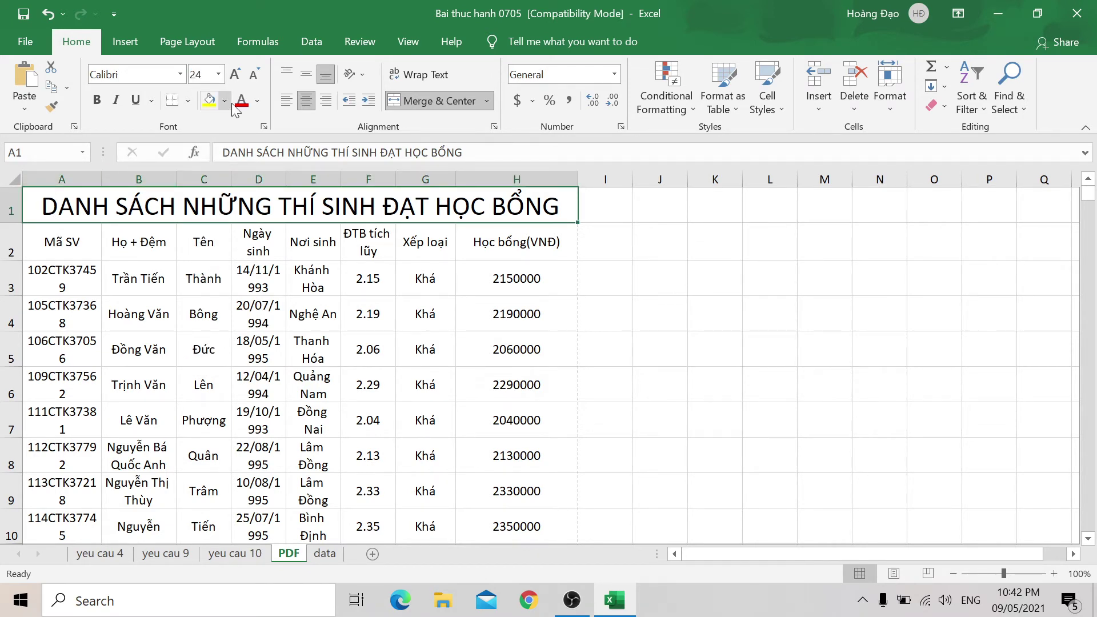
pyautogui.click(257, 101)
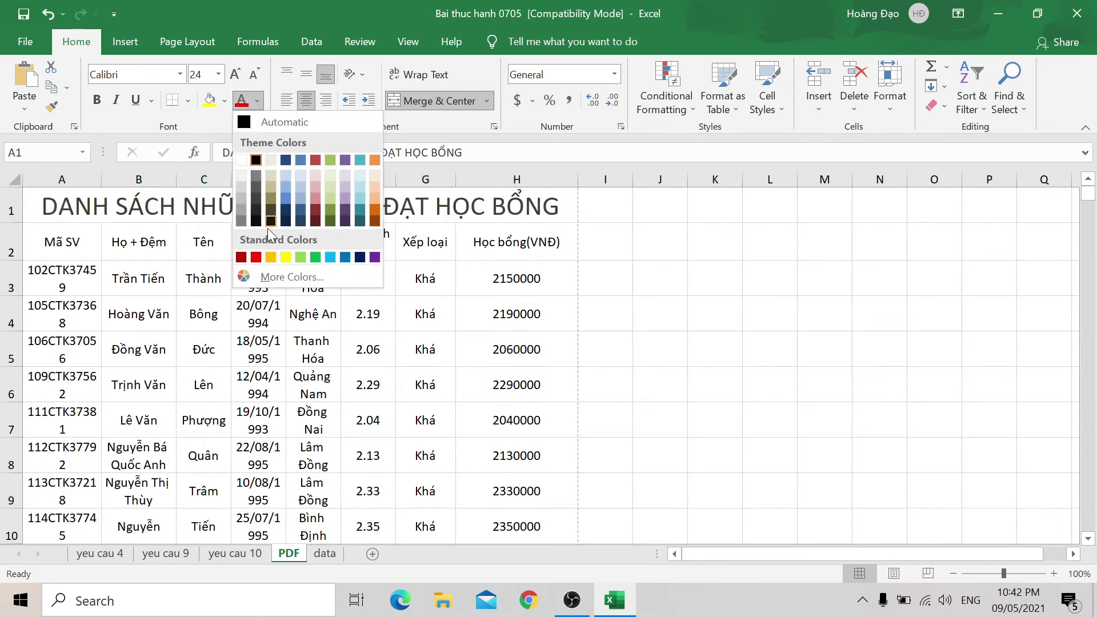
pyautogui.click(262, 101)
pyautogui.click(225, 101)
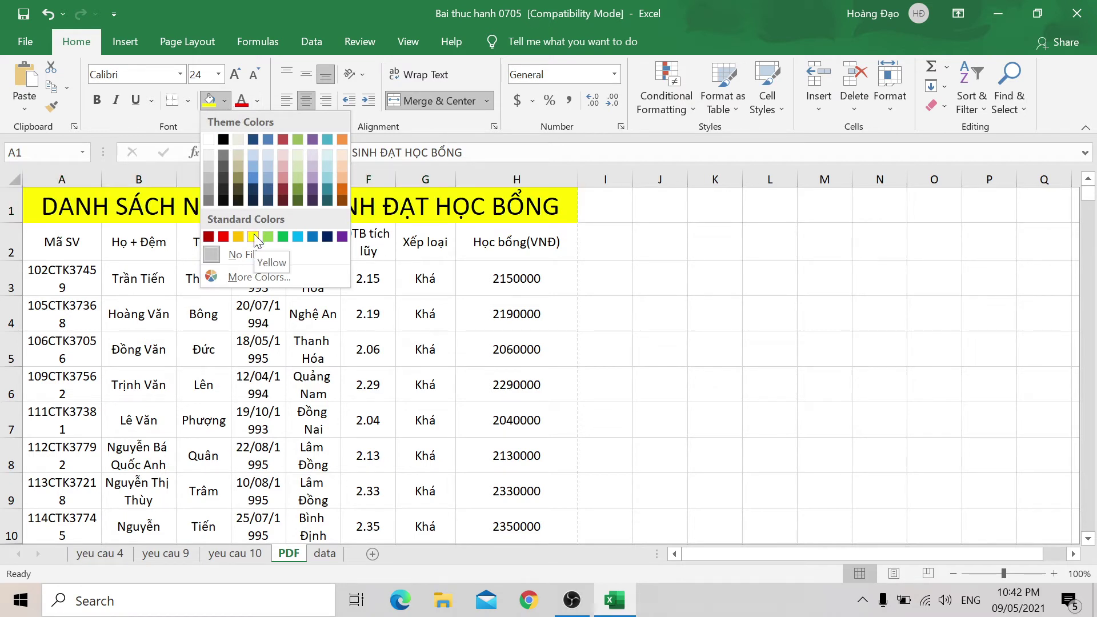
pyautogui.click(341, 143)
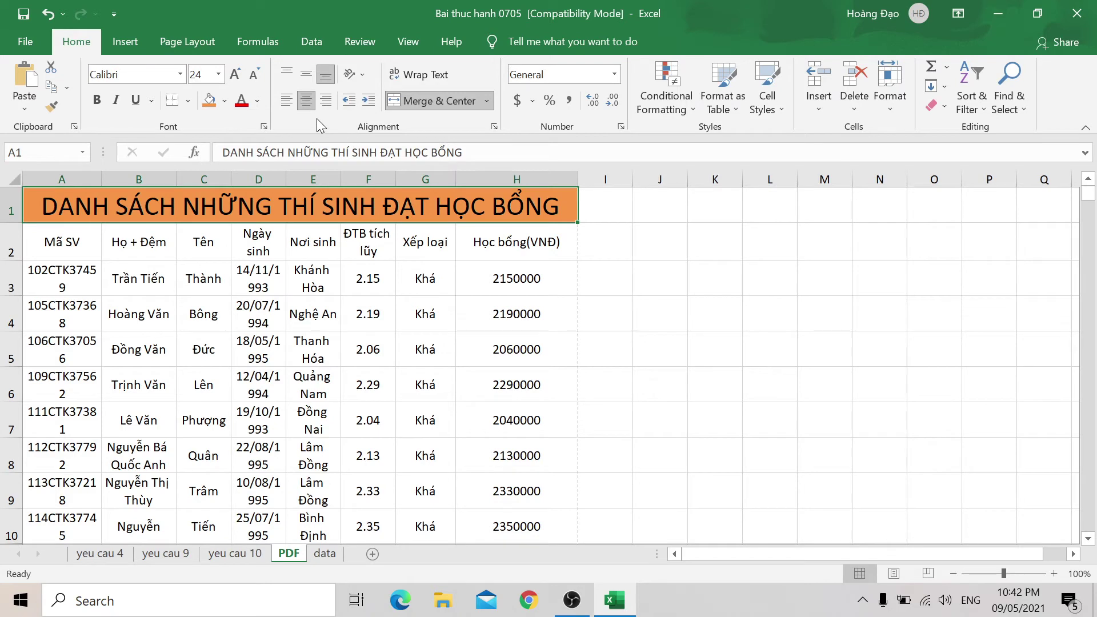
pyautogui.click(257, 101)
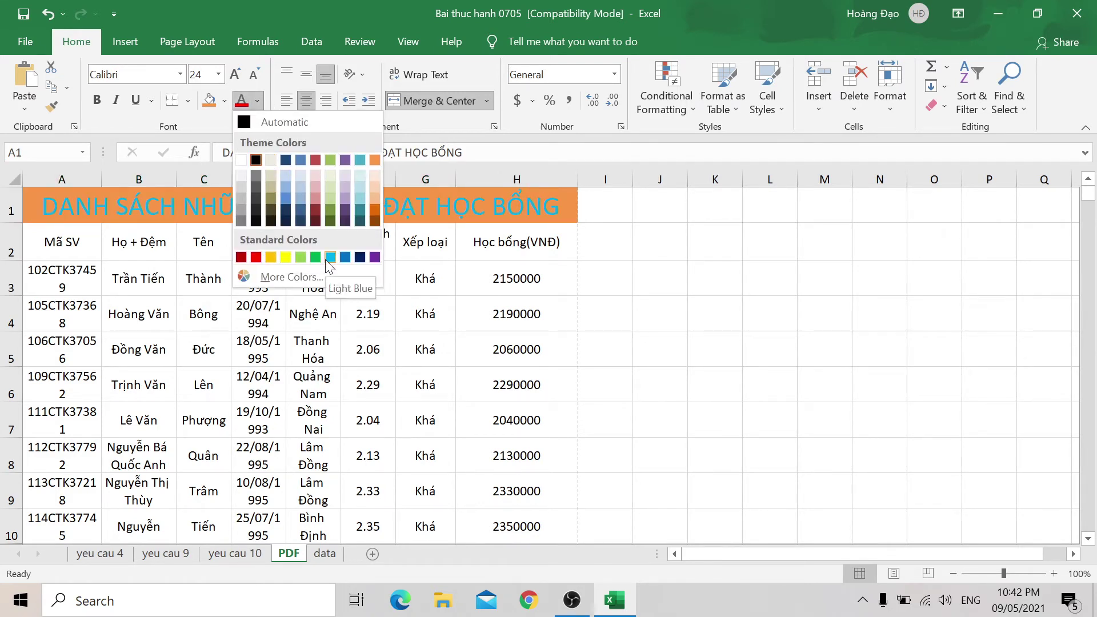
pyautogui.click(285, 258)
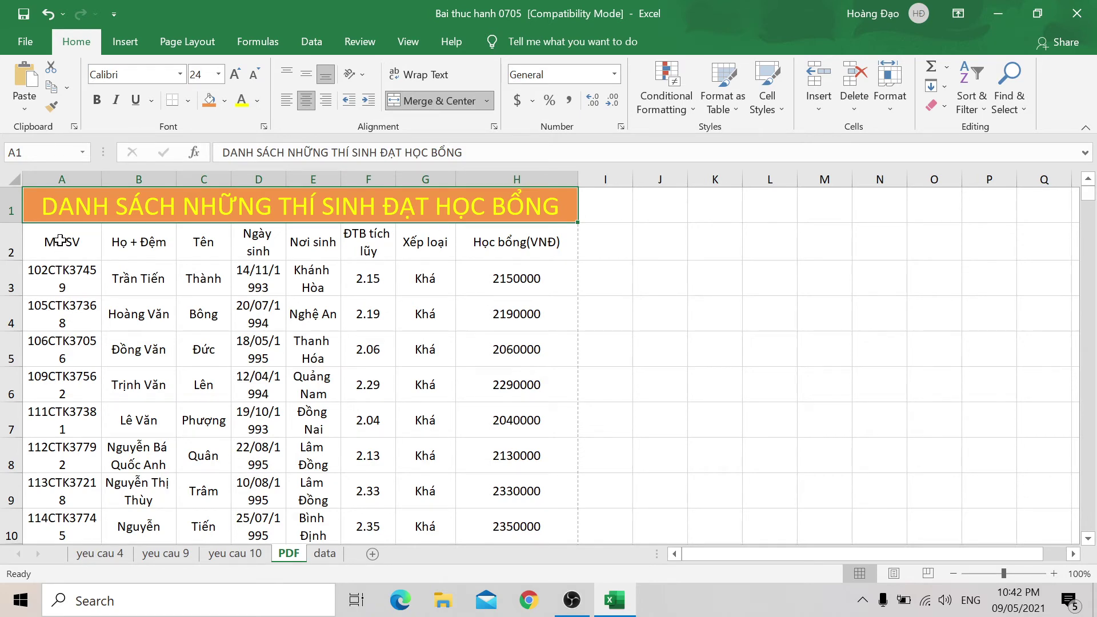
# Step: Apply All Borders to the whole table from the header row down to the last row
pyautogui.moveTo(59, 232); pyautogui.dragTo(135, 198)
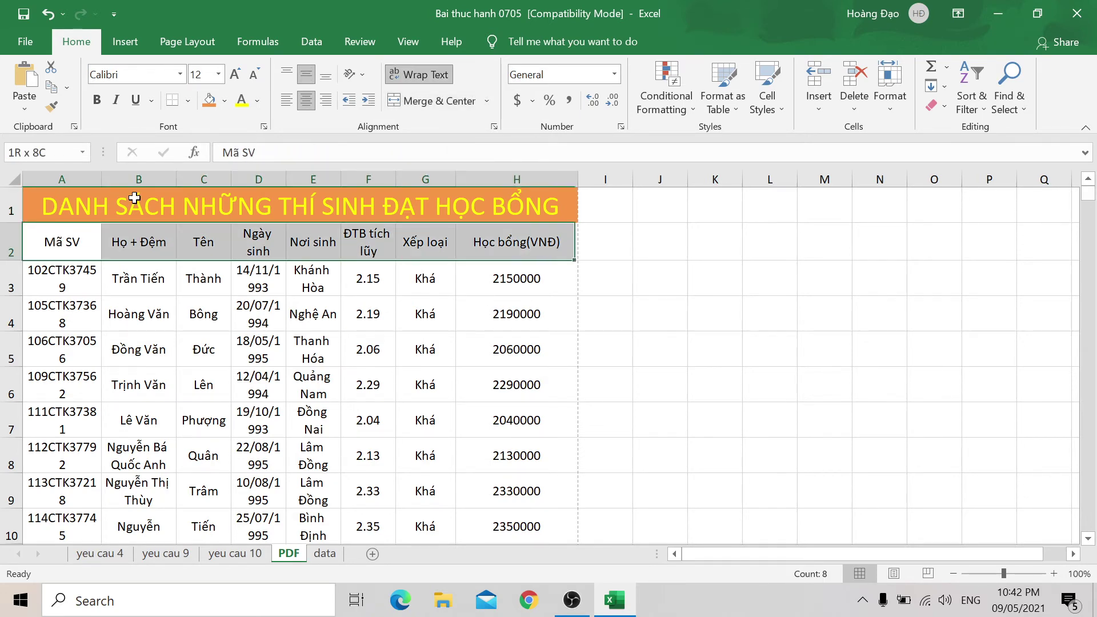
pyautogui.hotkey('ctrl', 'shift', 'Down')
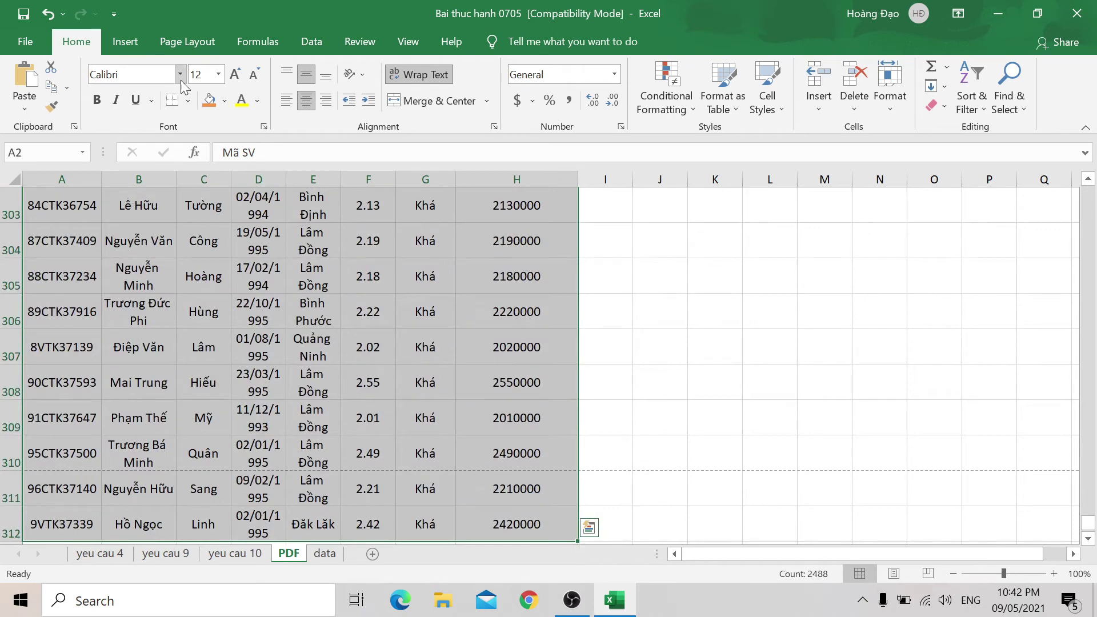
pyautogui.click(185, 102)
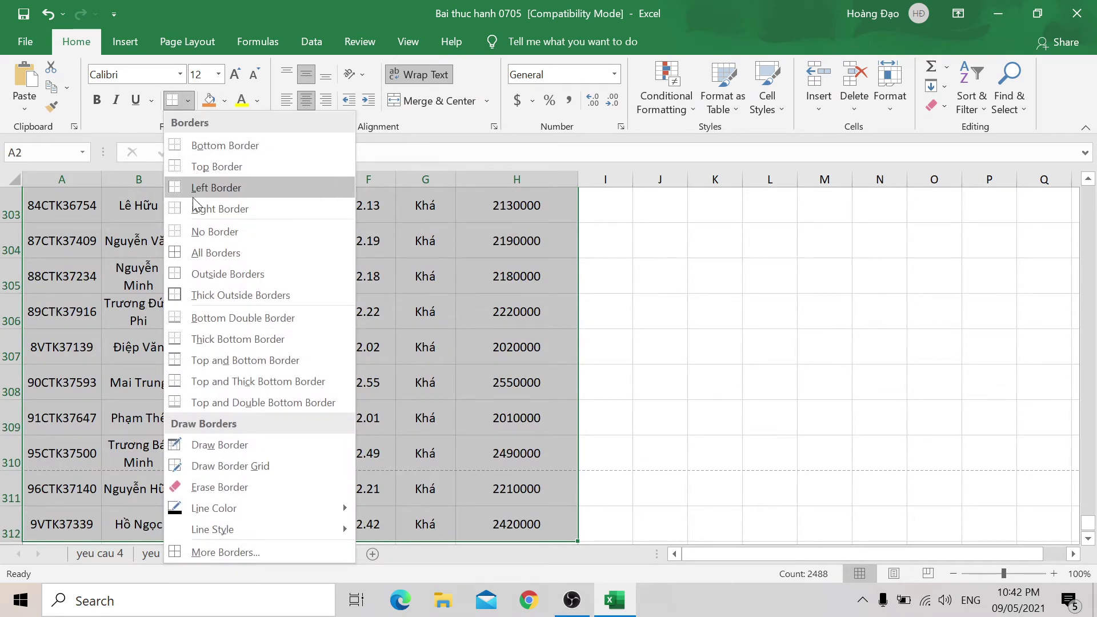
pyautogui.click(190, 250)
pyautogui.hotkey('ctrl', 'BackSpace')
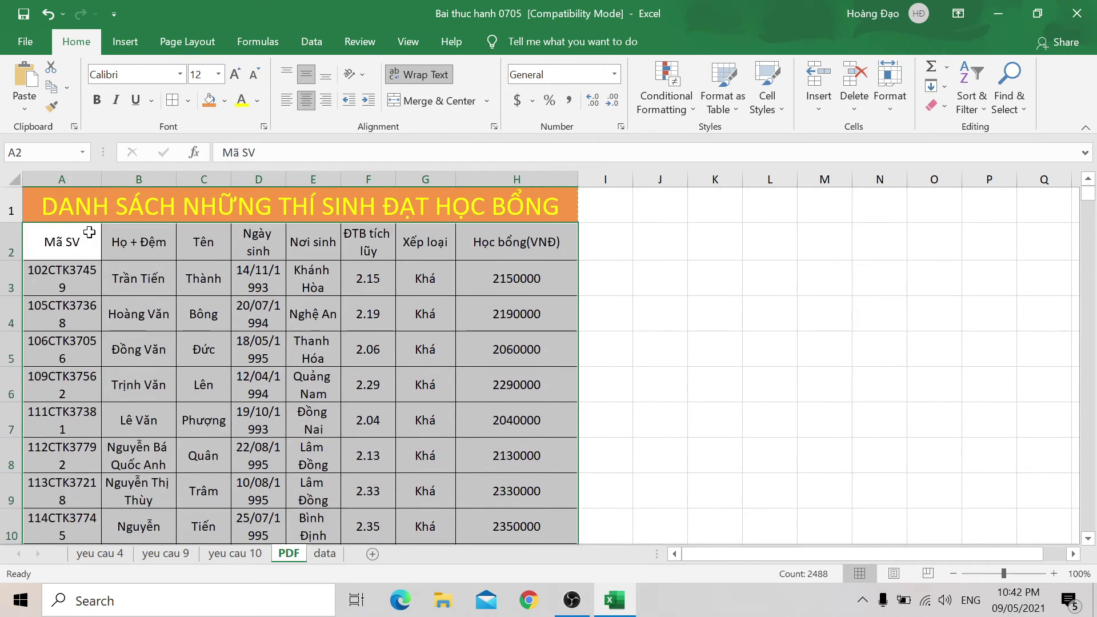
# Step: Fill the Mã SV header A2 green and autofit columns A and D
pyautogui.click(65, 238)
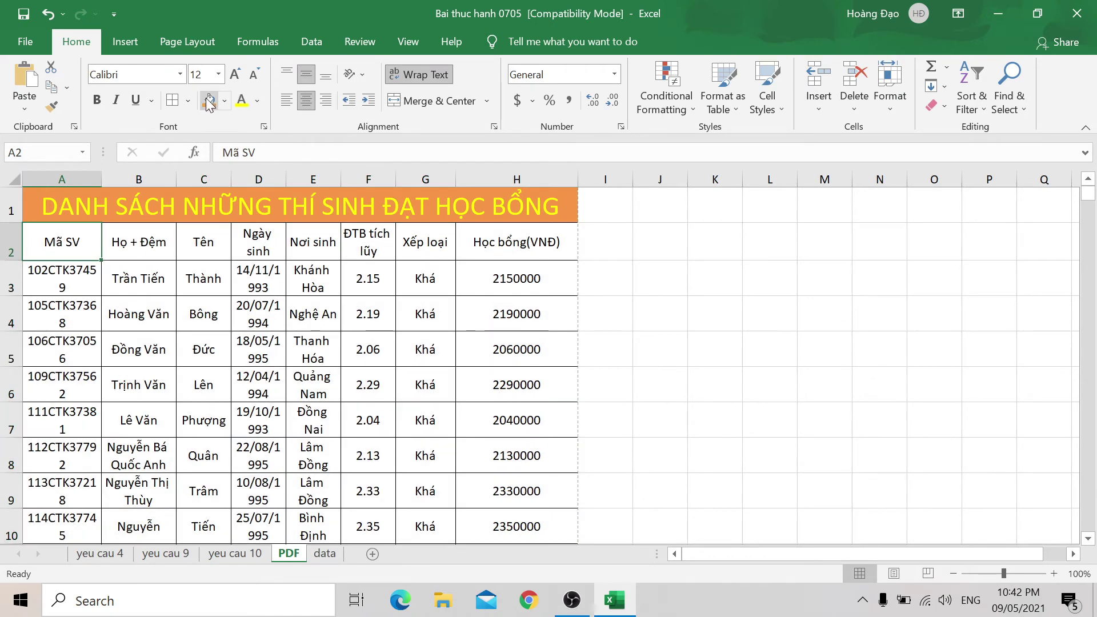
pyautogui.click(224, 102)
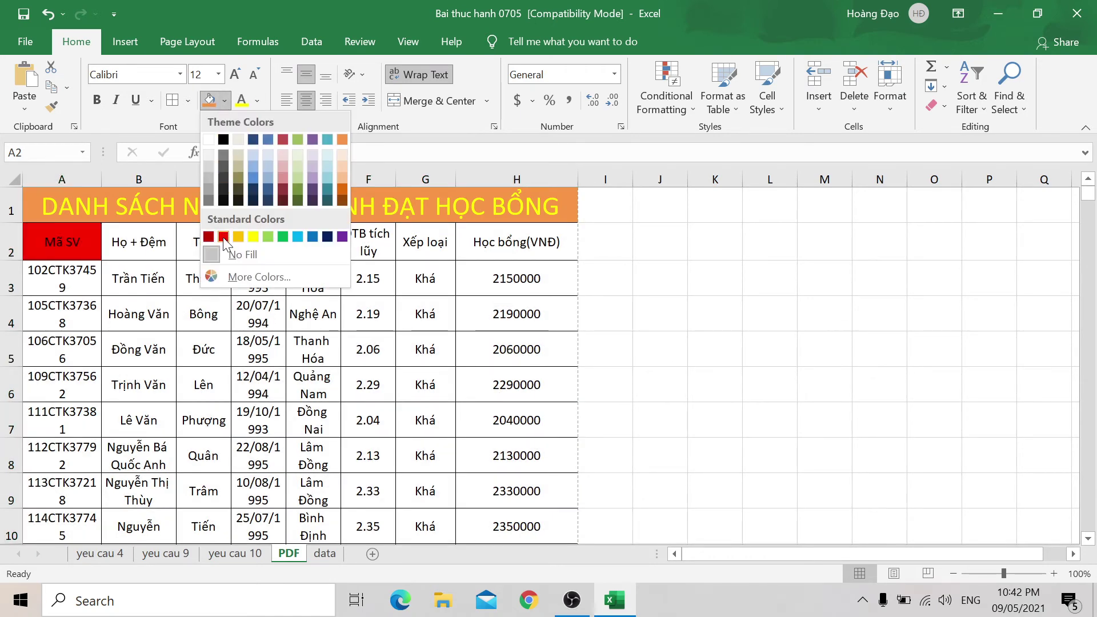
pyautogui.click(283, 237)
pyautogui.doubleClick(105, 190)
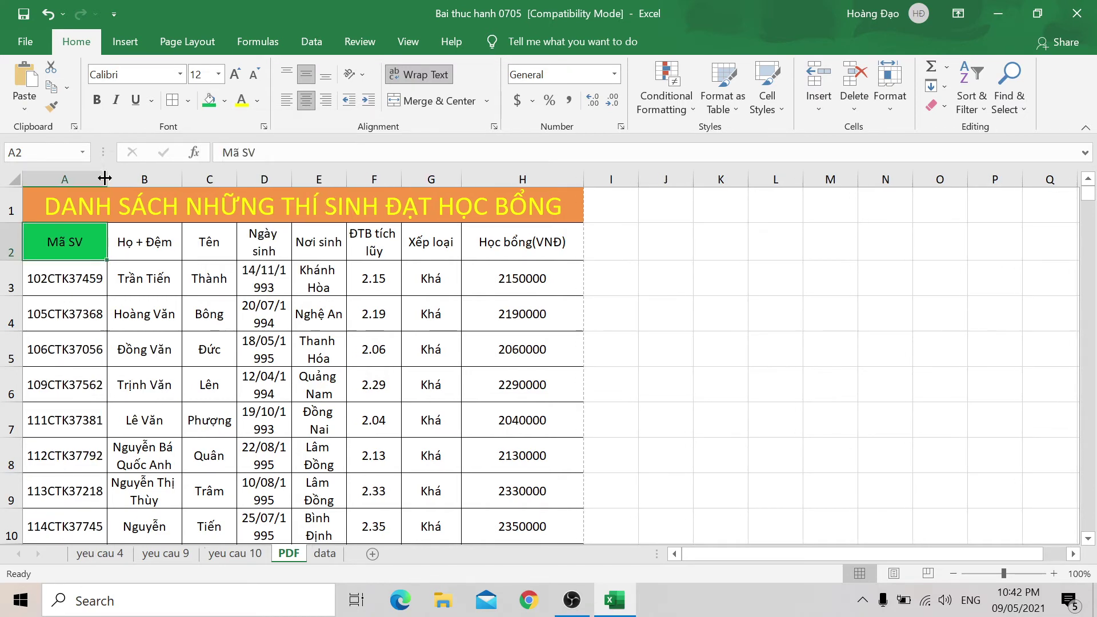
pyautogui.click(137, 246)
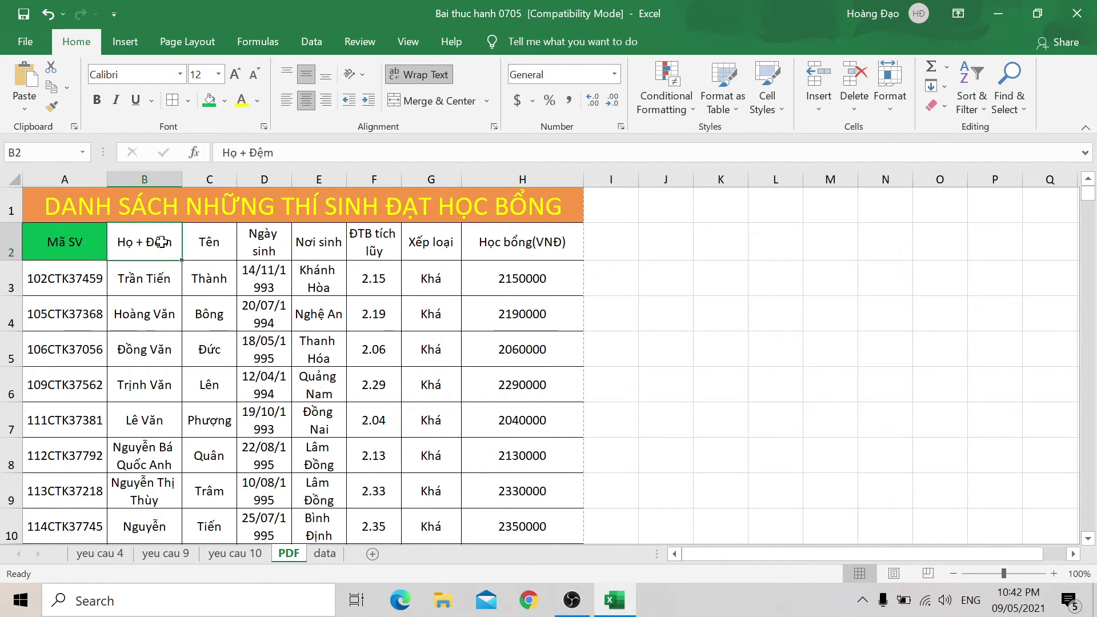
pyautogui.doubleClick(291, 179)
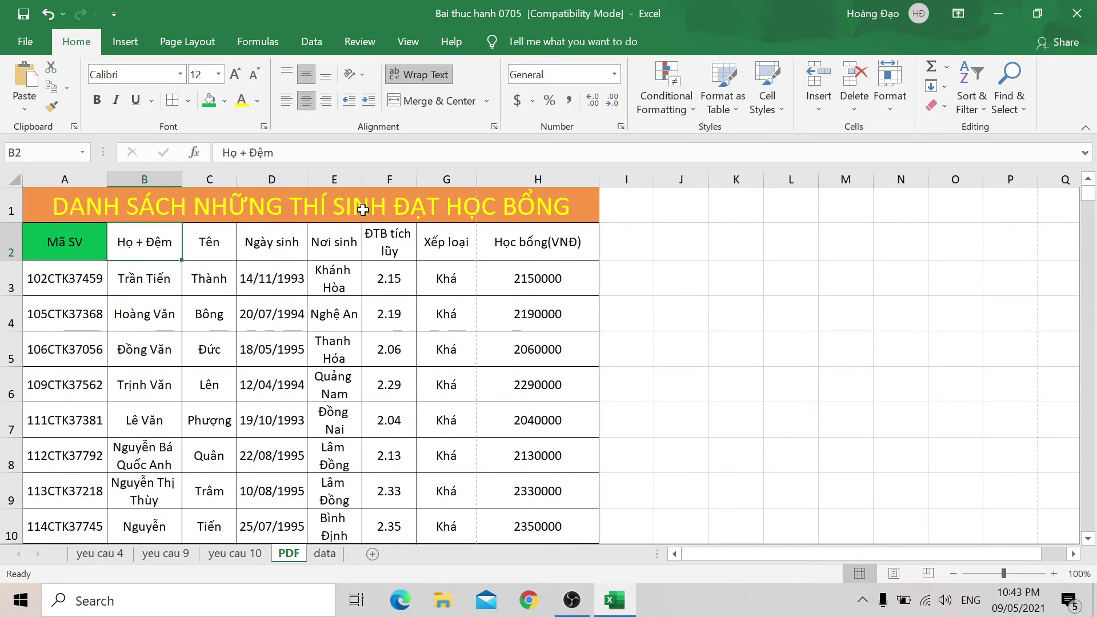
# Step: Fill the Họ + Đệm header light blue and the Tên header olive green
pyautogui.click(259, 102)
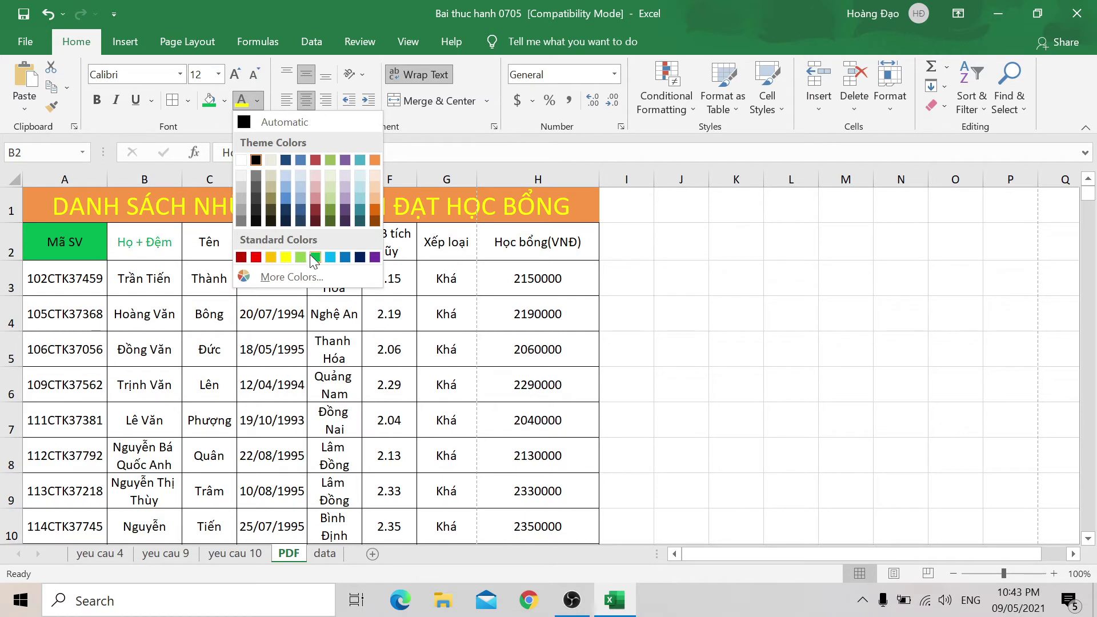
pyautogui.click(234, 105)
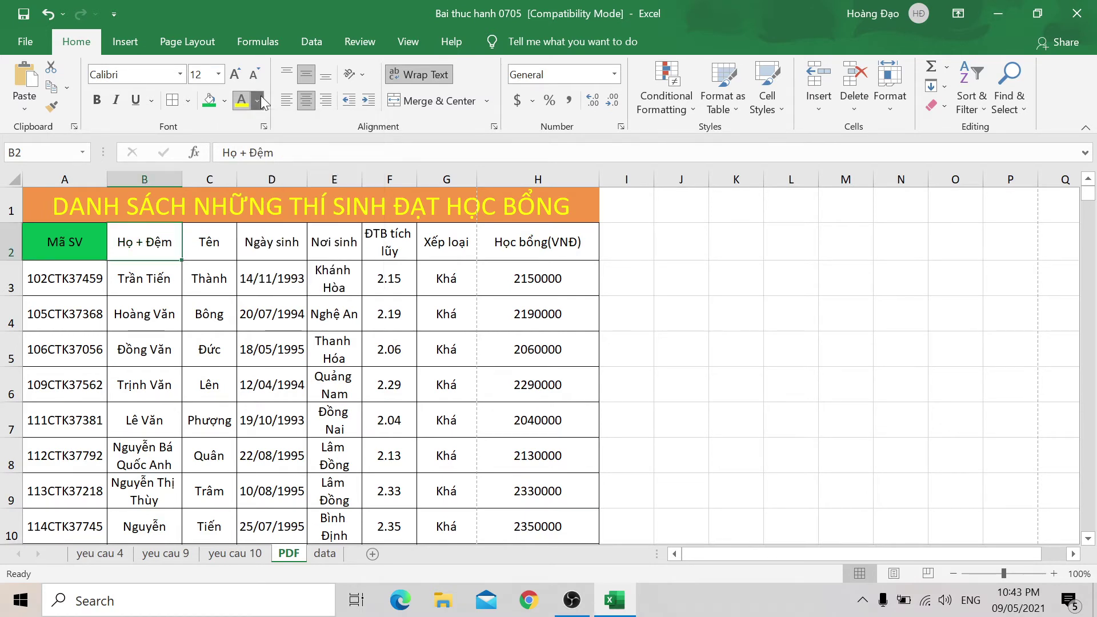
pyautogui.click(227, 103)
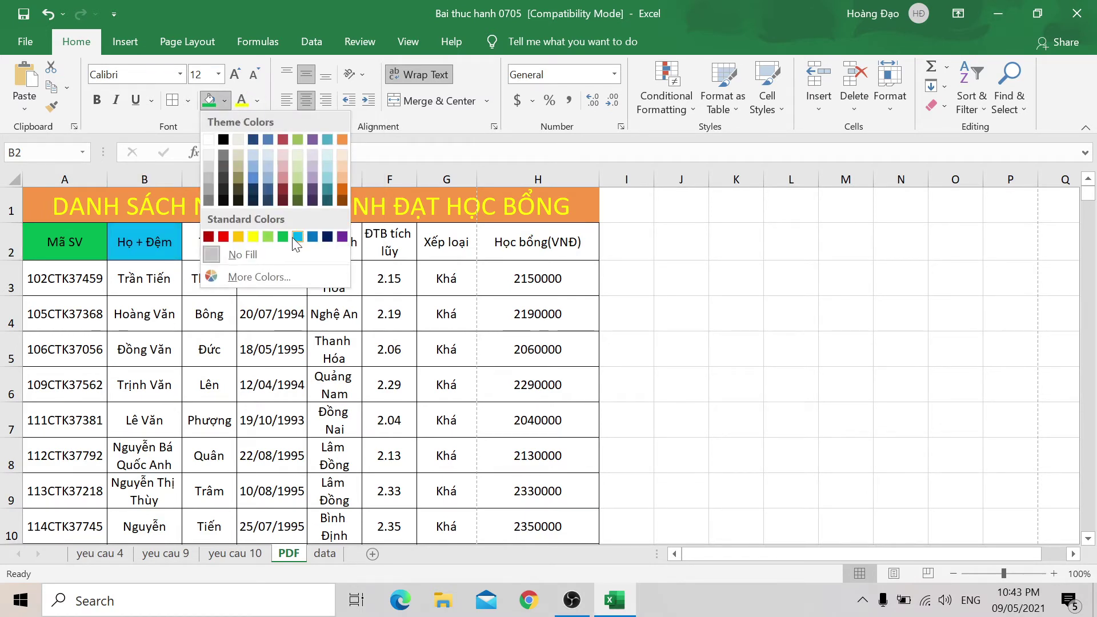
pyautogui.click(294, 236)
pyautogui.click(210, 242)
pyautogui.click(224, 101)
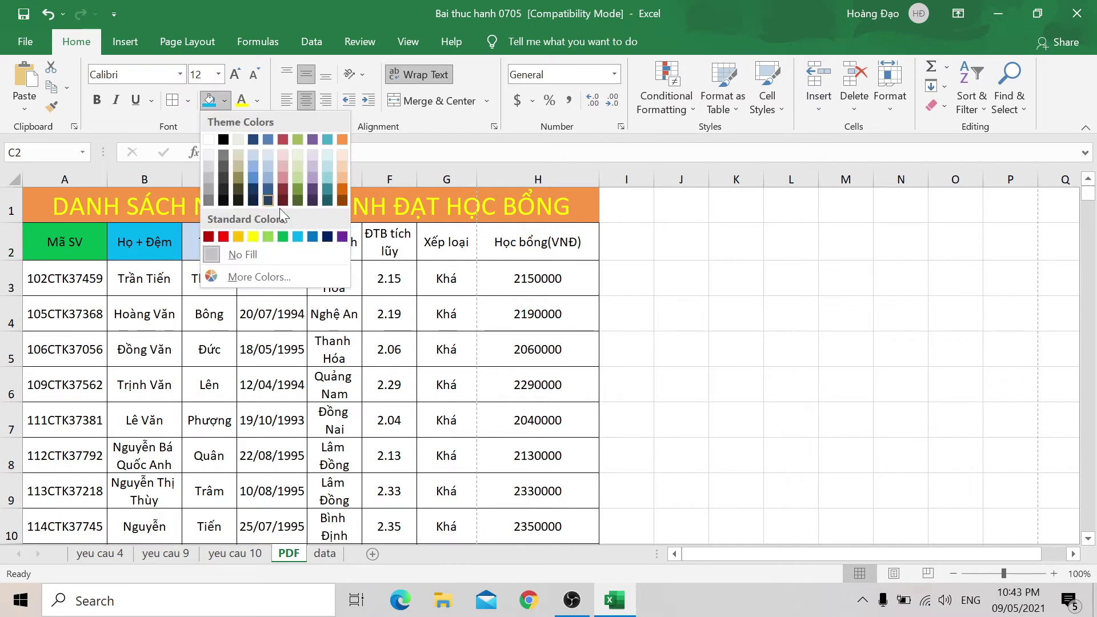
pyautogui.click(293, 185)
# Step: Fill the Ngày sinh header dark teal and the Nơi sinh header light aqua
pyautogui.click(286, 231)
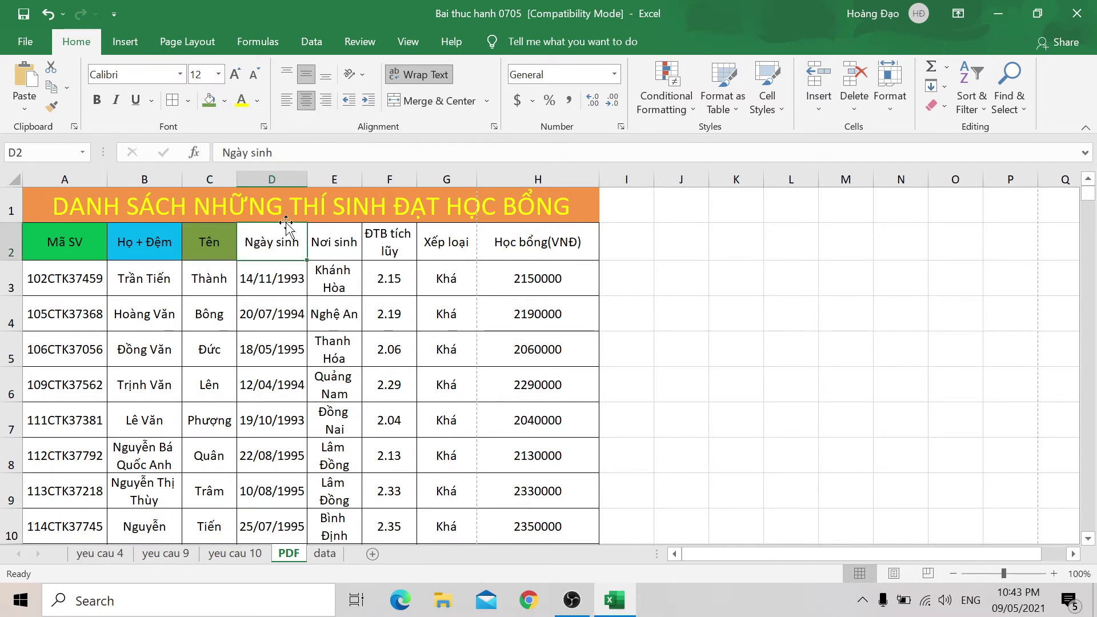
pyautogui.click(258, 101)
pyautogui.click(225, 102)
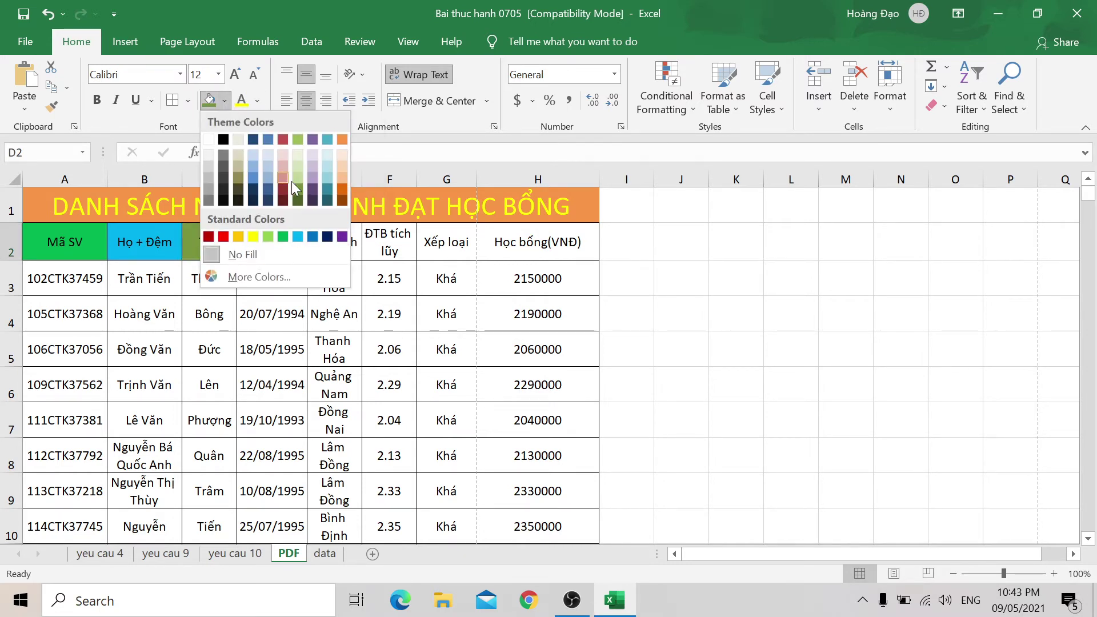
pyautogui.click(326, 189)
pyautogui.click(334, 242)
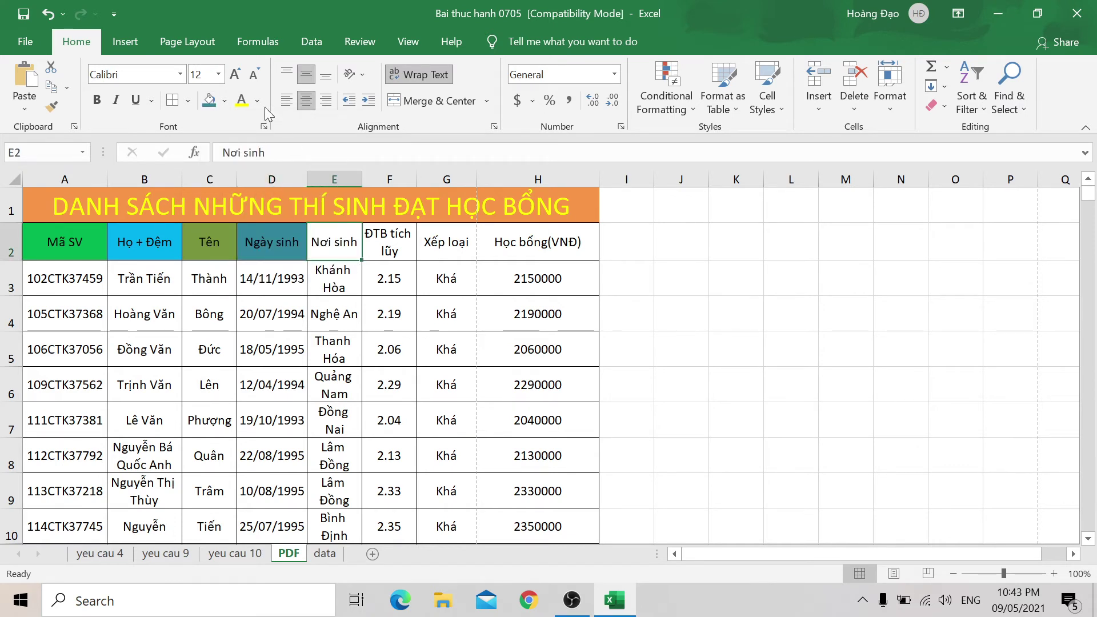
pyautogui.click(223, 102)
pyautogui.click(332, 176)
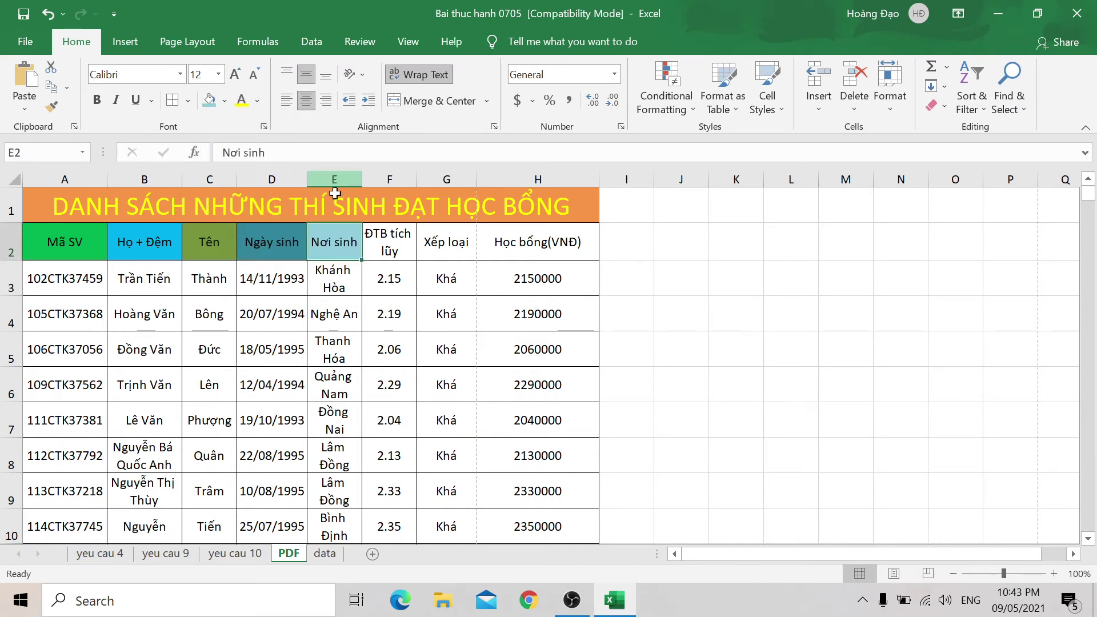
pyautogui.click(390, 243)
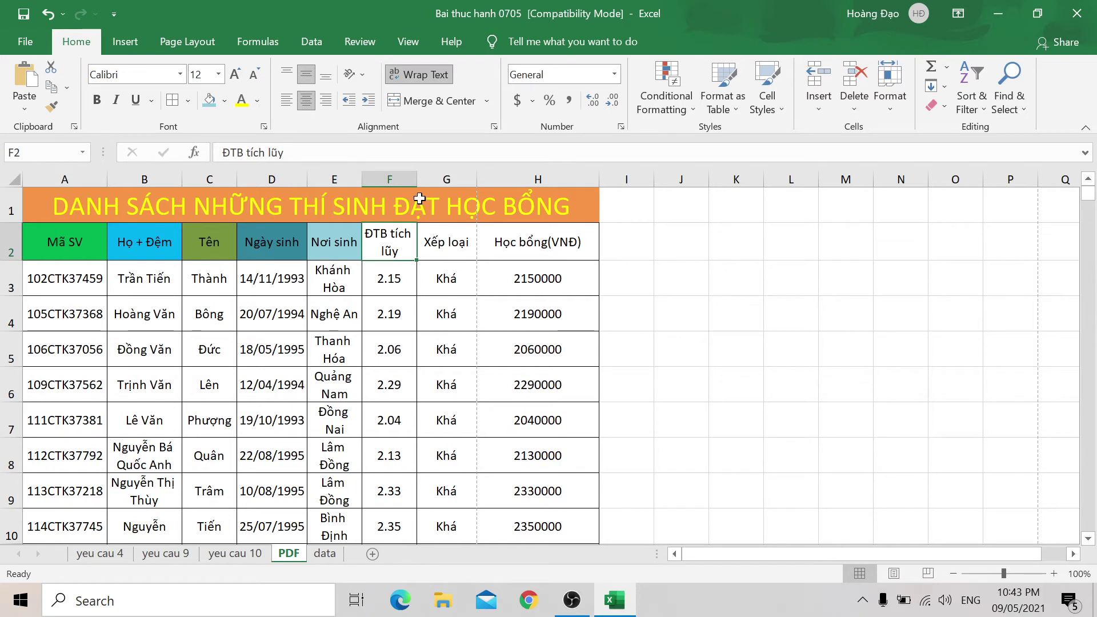
# Step: In print preview with margins shown, drag the Xếp loại column handle wider, then return to the sheet
pyautogui.moveTo(417, 179); pyautogui.dragTo(417, 178)
pyautogui.hotkey('ctrl', 'p')
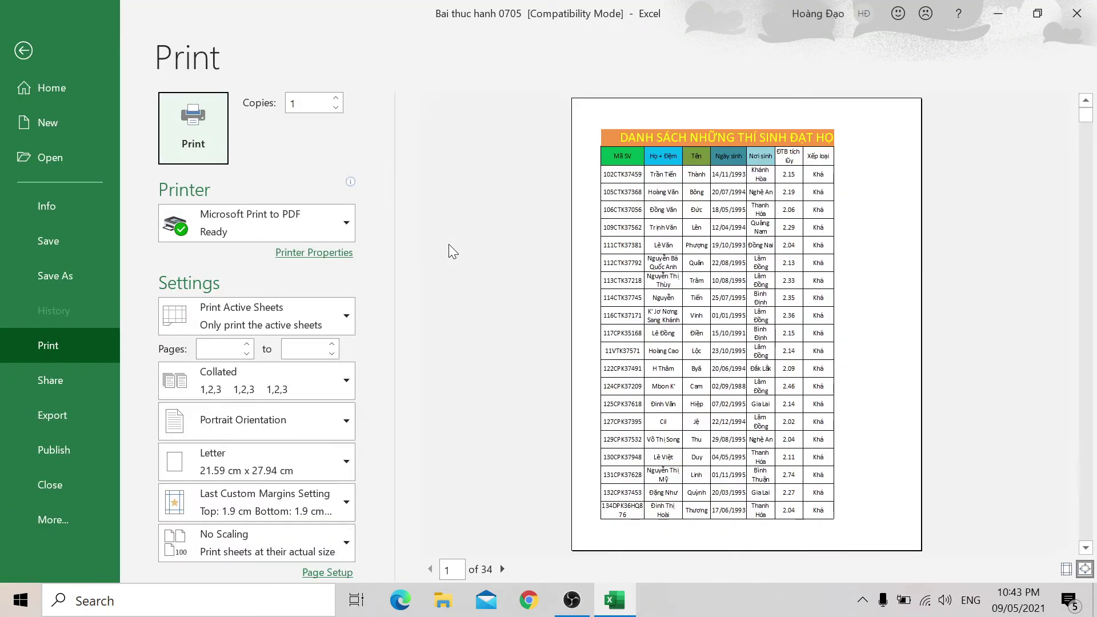
pyautogui.click(1066, 568)
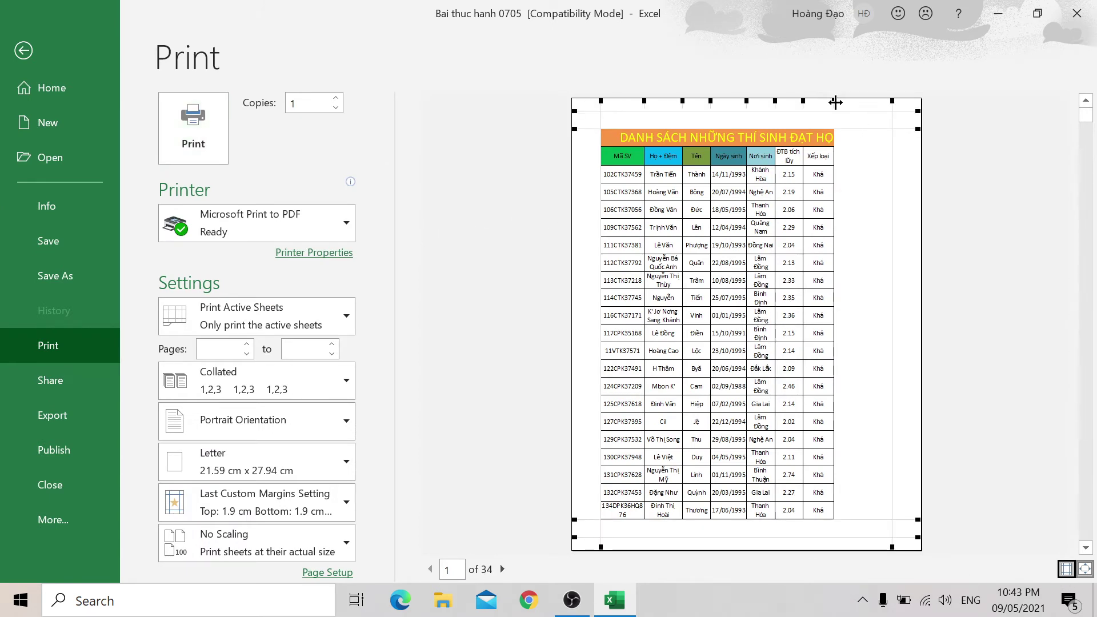
pyautogui.moveTo(832, 102); pyautogui.dragTo(855, 102)
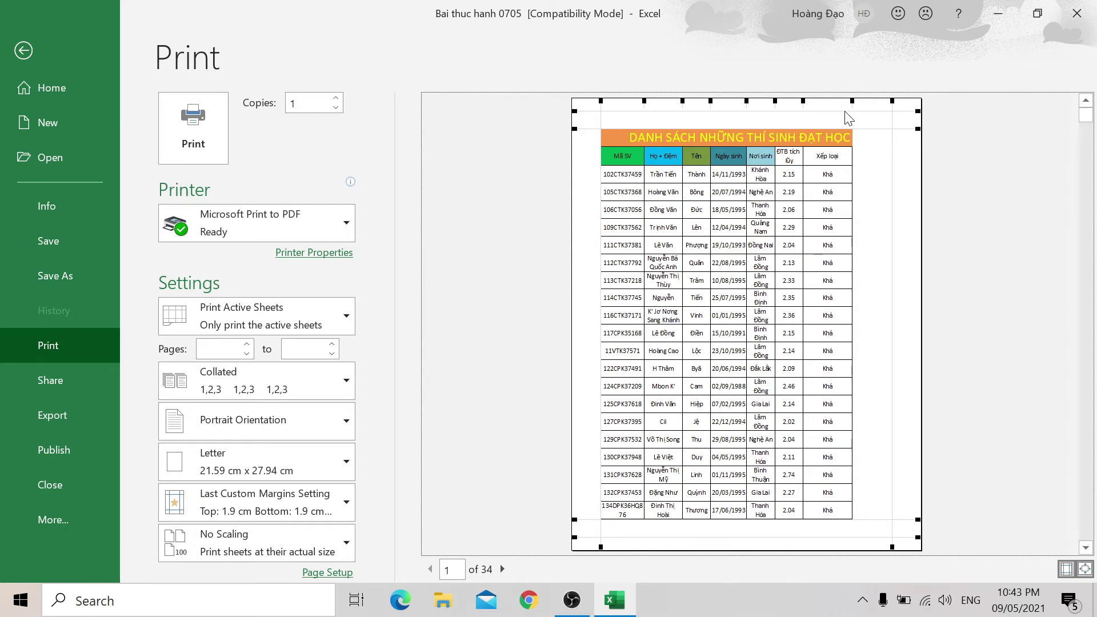
pyautogui.click(23, 51)
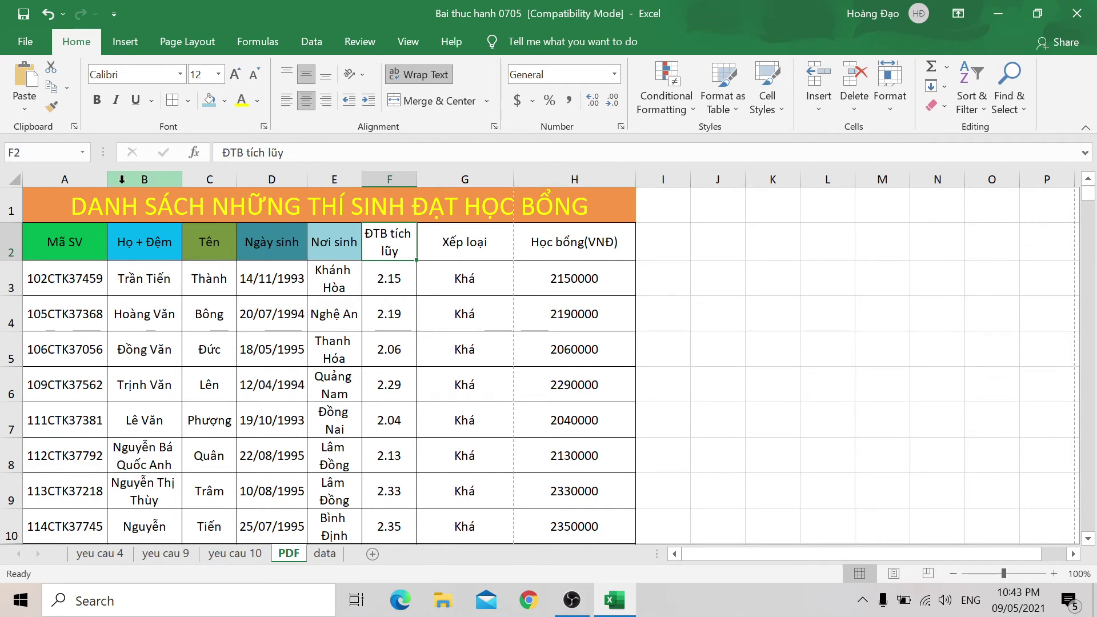
# Step: Narrow columns A, B, D and H and autofit row 2's height to its headers
pyautogui.moveTo(108, 182); pyautogui.dragTo(89, 181)
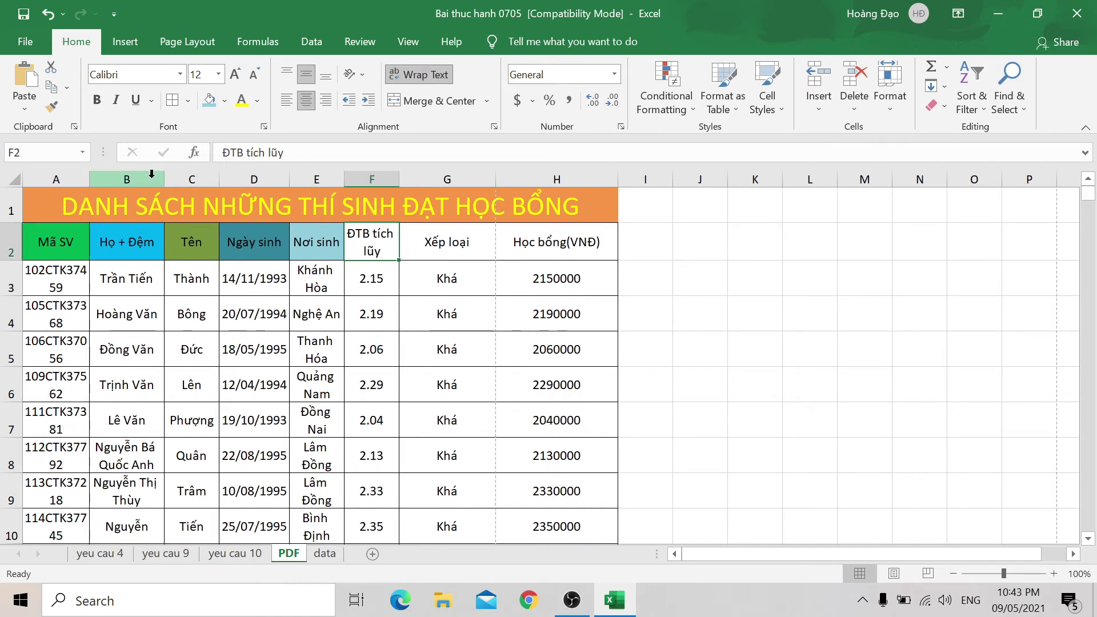
pyautogui.moveTo(164, 177); pyautogui.dragTo(160, 179)
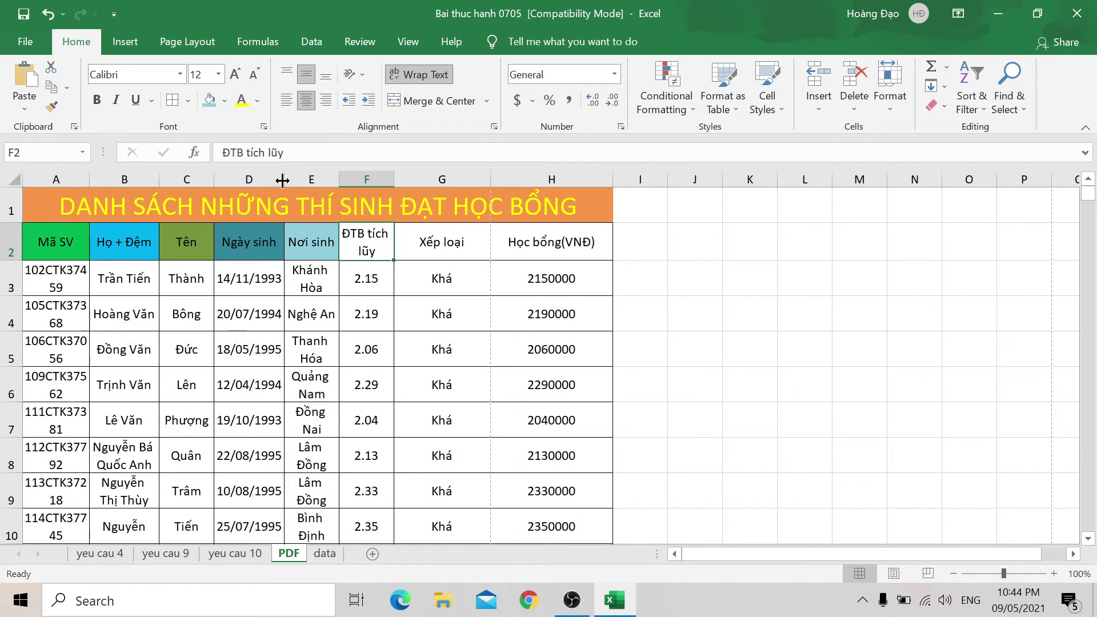
pyautogui.moveTo(282, 181); pyautogui.dragTo(253, 182)
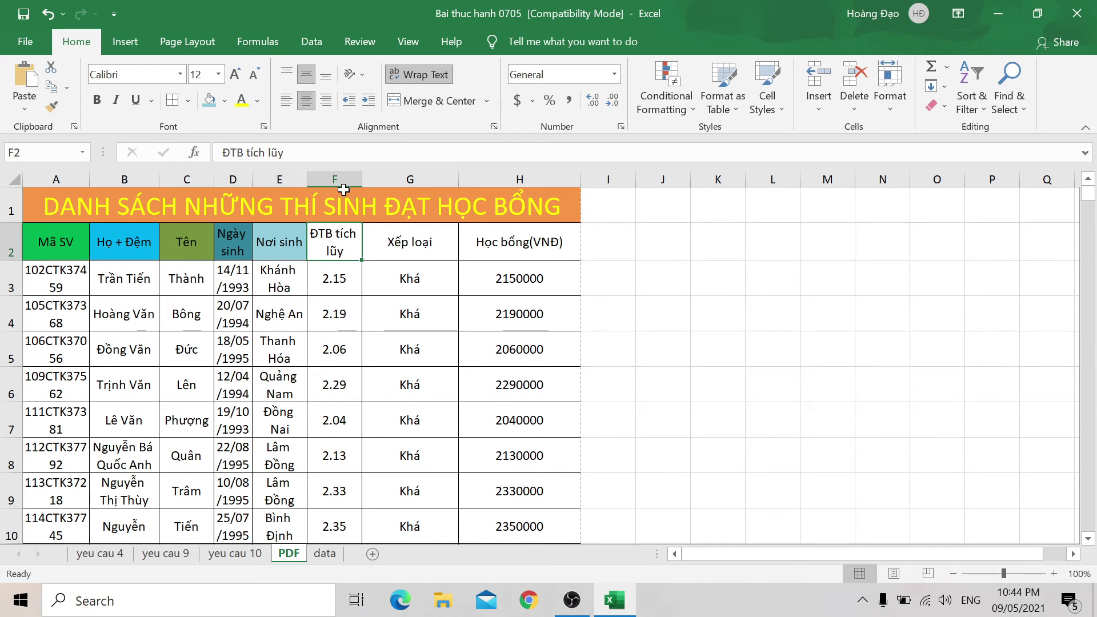
pyautogui.scroll(-3, 335, 239)
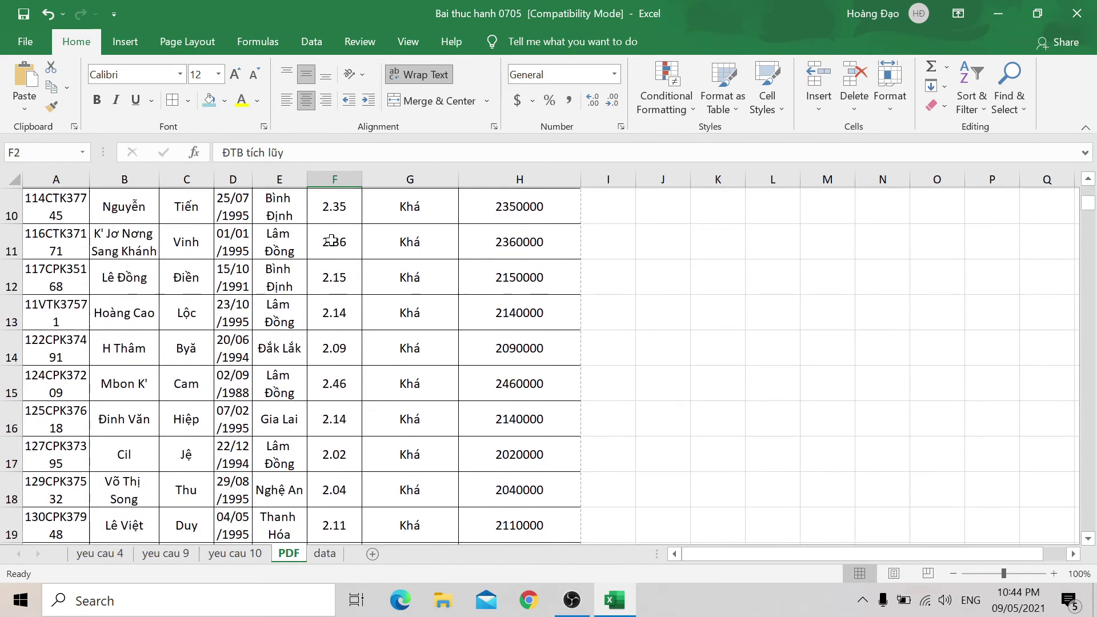
pyautogui.scroll(1, 332, 241)
pyautogui.scroll(3, 332, 240)
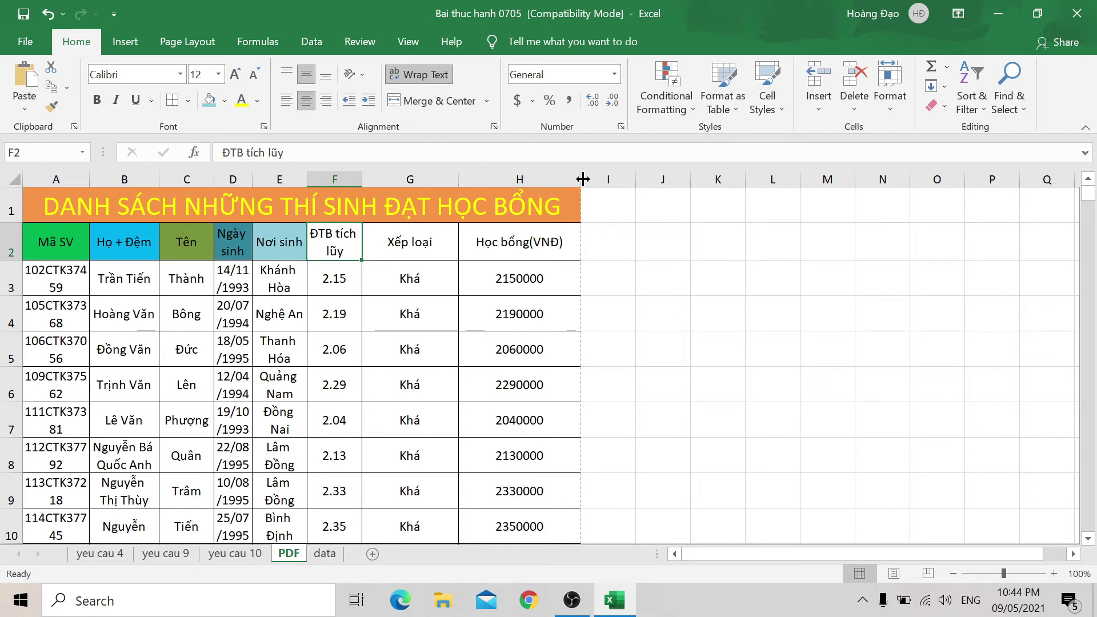
pyautogui.moveTo(577, 179); pyautogui.dragTo(547, 180)
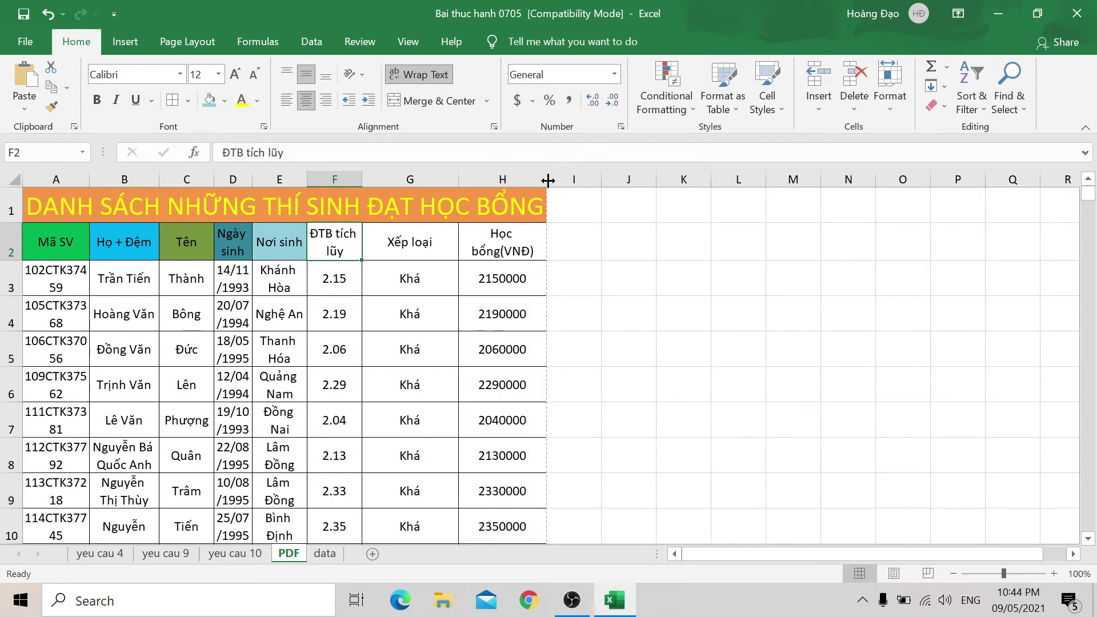
pyautogui.moveTo(544, 180); pyautogui.dragTo(521, 184)
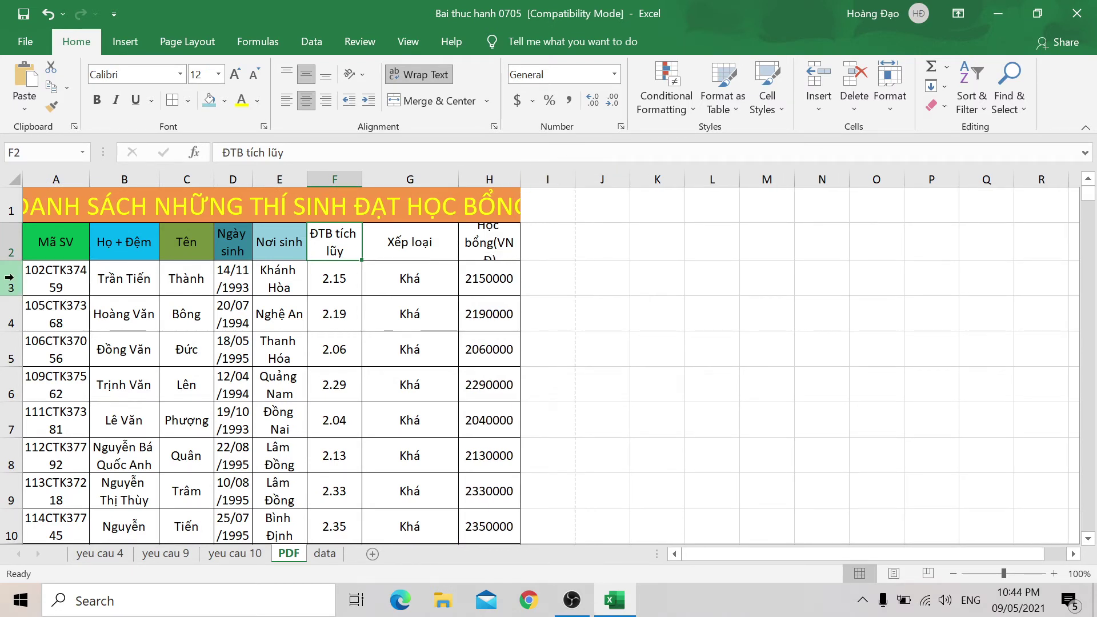
pyautogui.moveTo(16, 261); pyautogui.dragTo(17, 276)
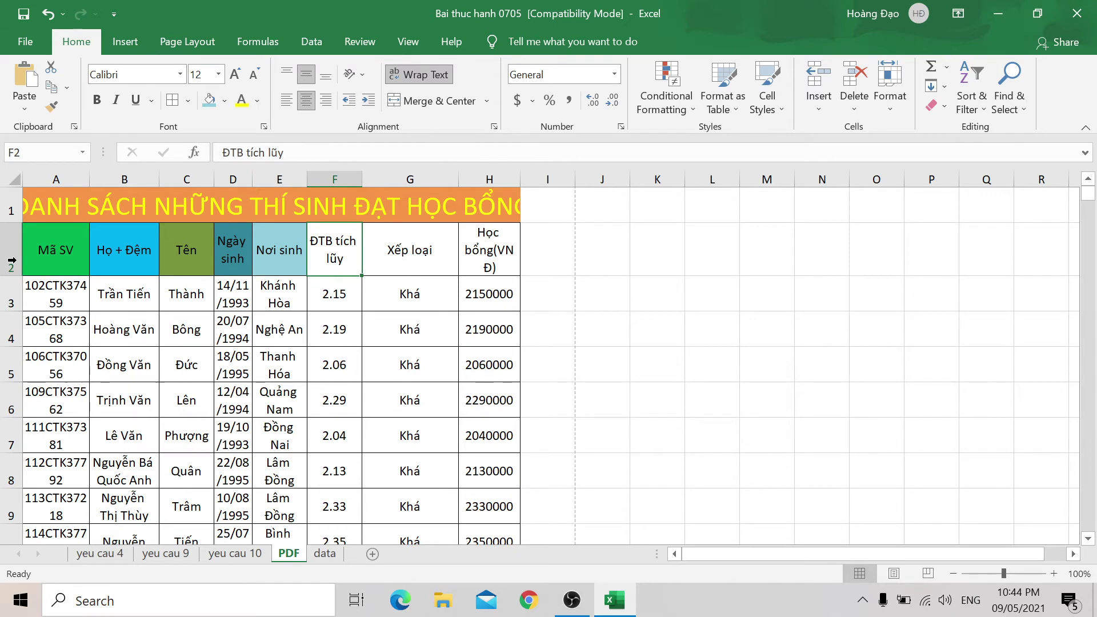
pyautogui.moveTo(520, 180); pyautogui.dragTo(528, 179)
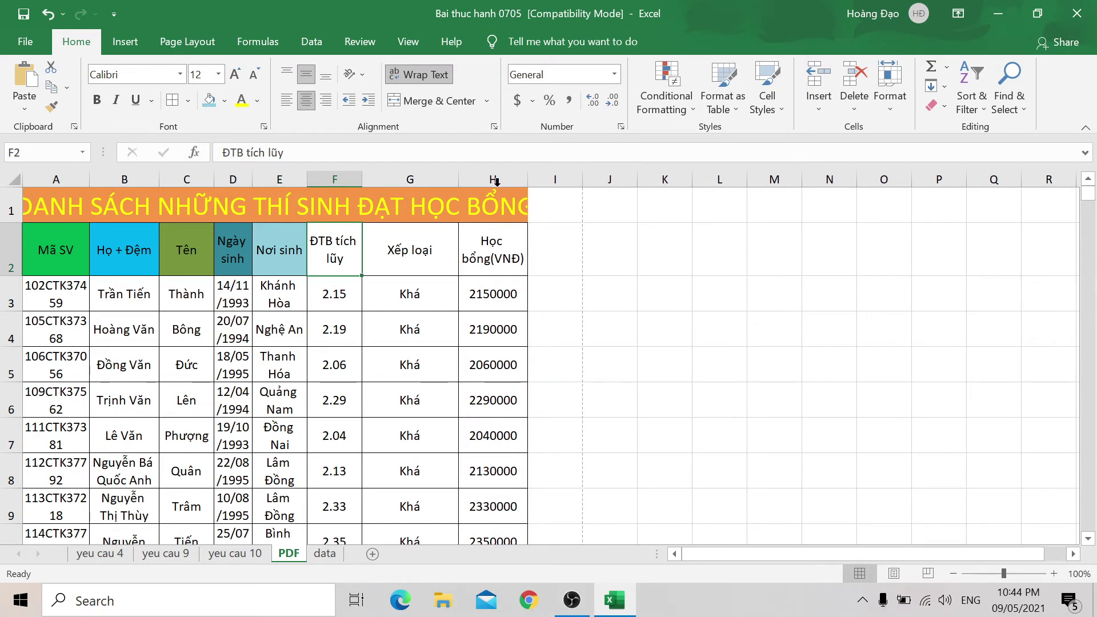
pyautogui.doubleClick(11, 276)
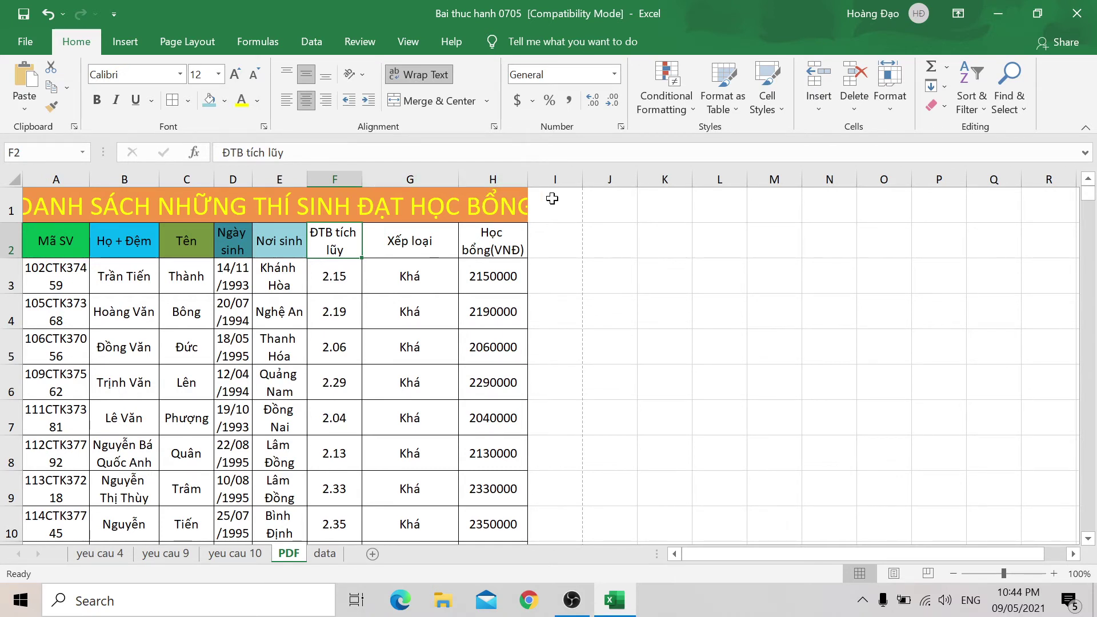
# Step: Merge and centre the title across A1:I1, autofit column D, and open print preview
pyautogui.moveTo(553, 198); pyautogui.dragTo(413, 197)
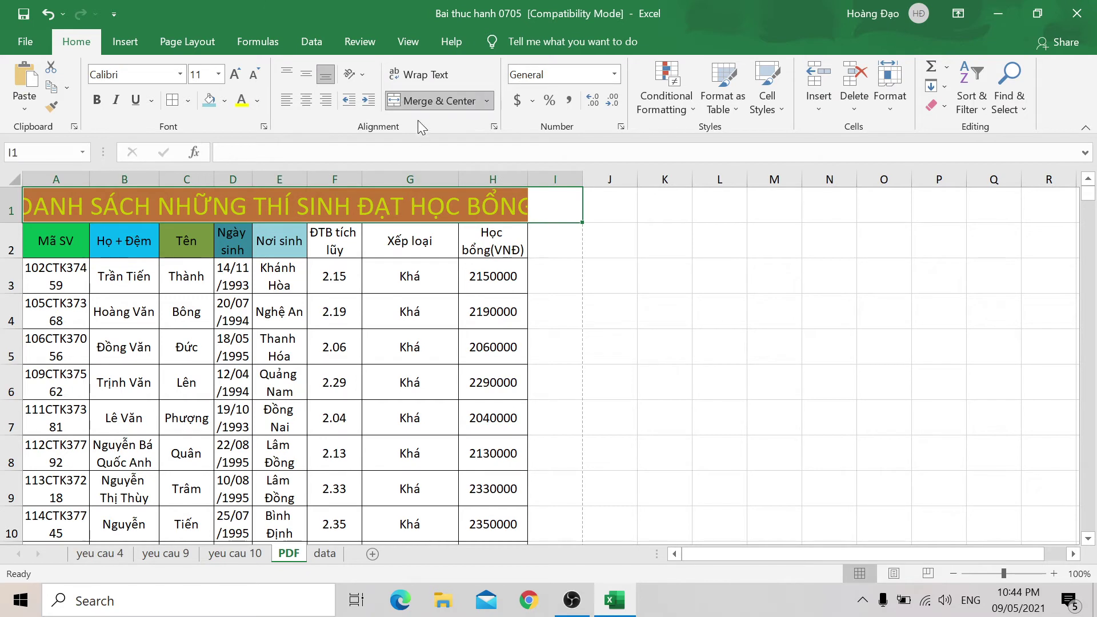
pyautogui.click(430, 104)
pyautogui.click(428, 100)
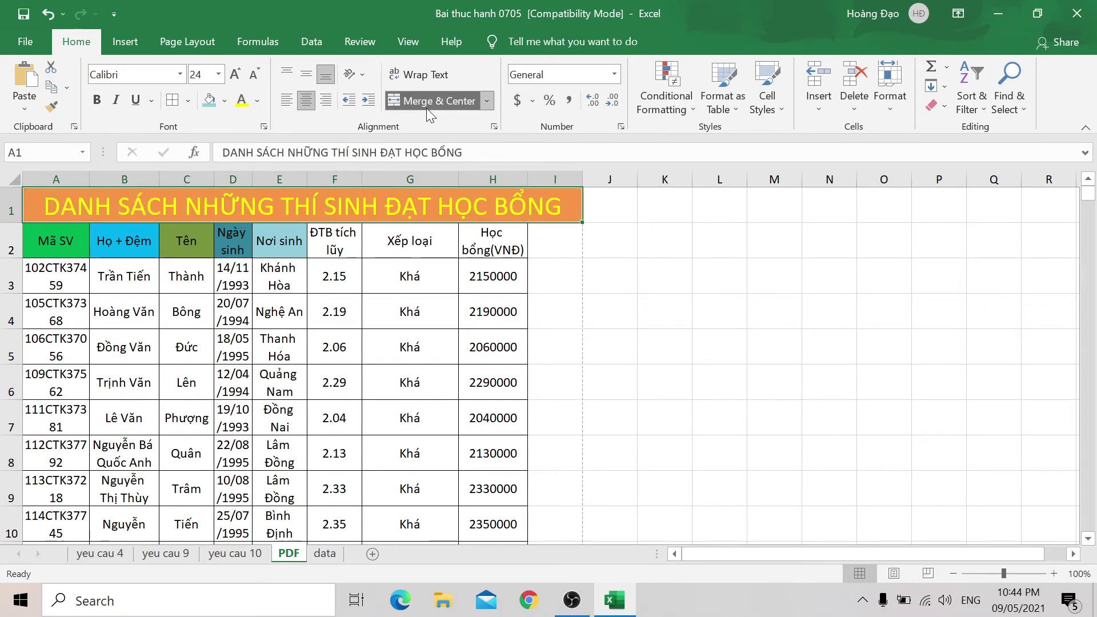
pyautogui.click(536, 248)
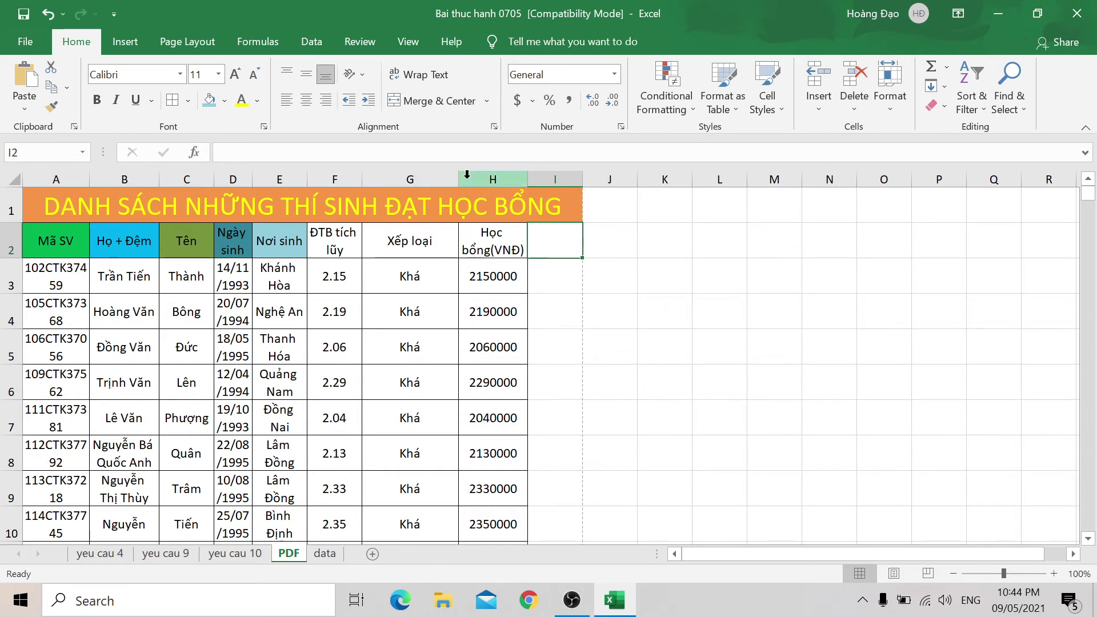
pyautogui.doubleClick(252, 180)
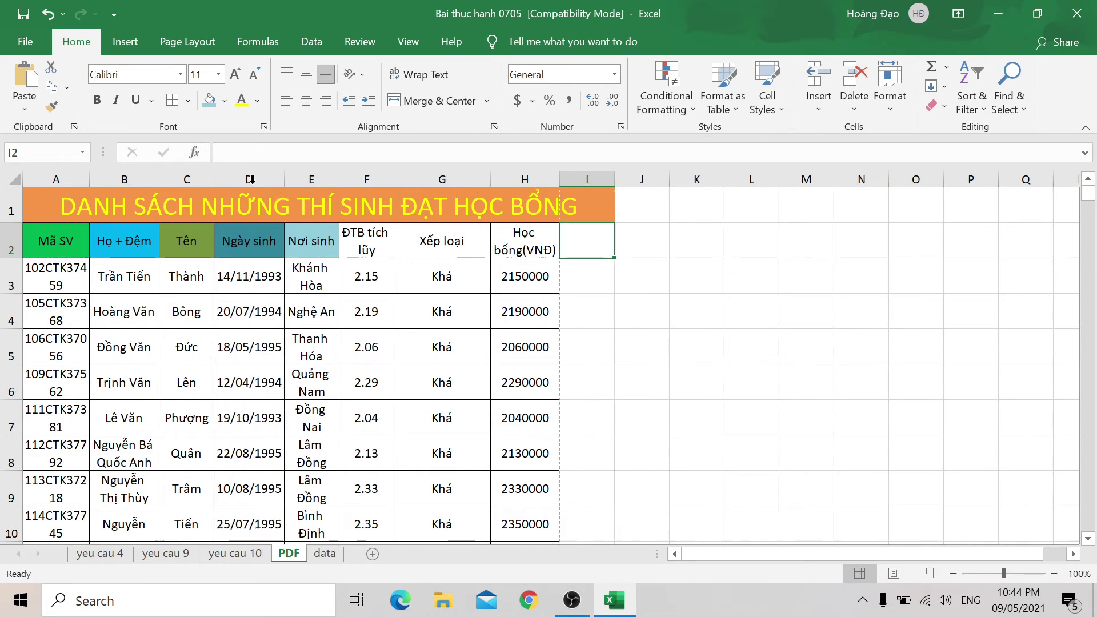
pyautogui.click(623, 292)
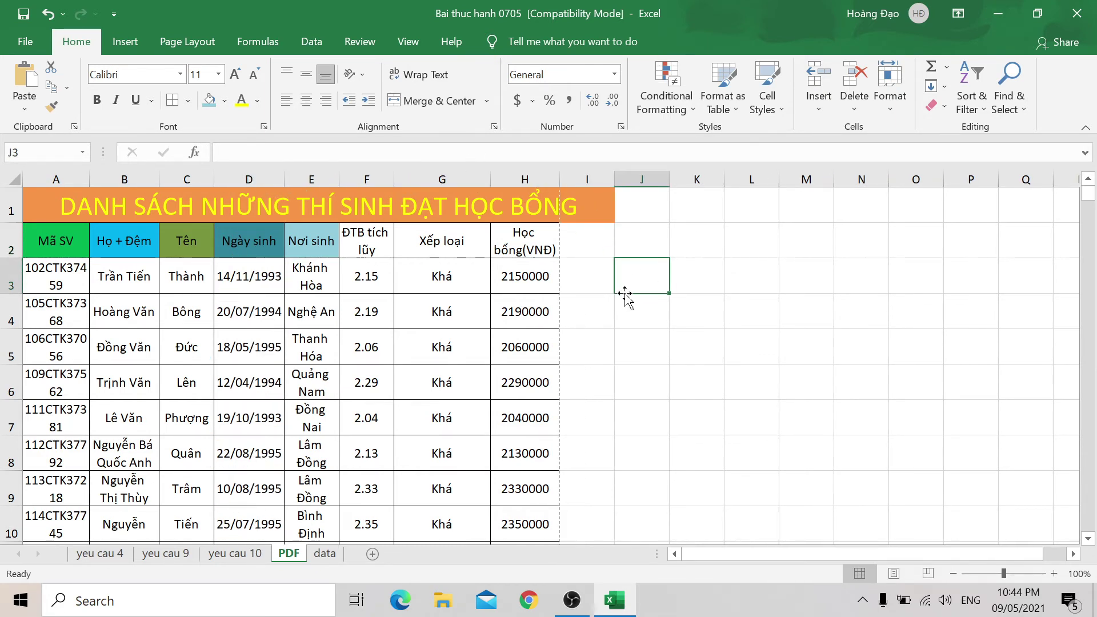
pyautogui.click(601, 254)
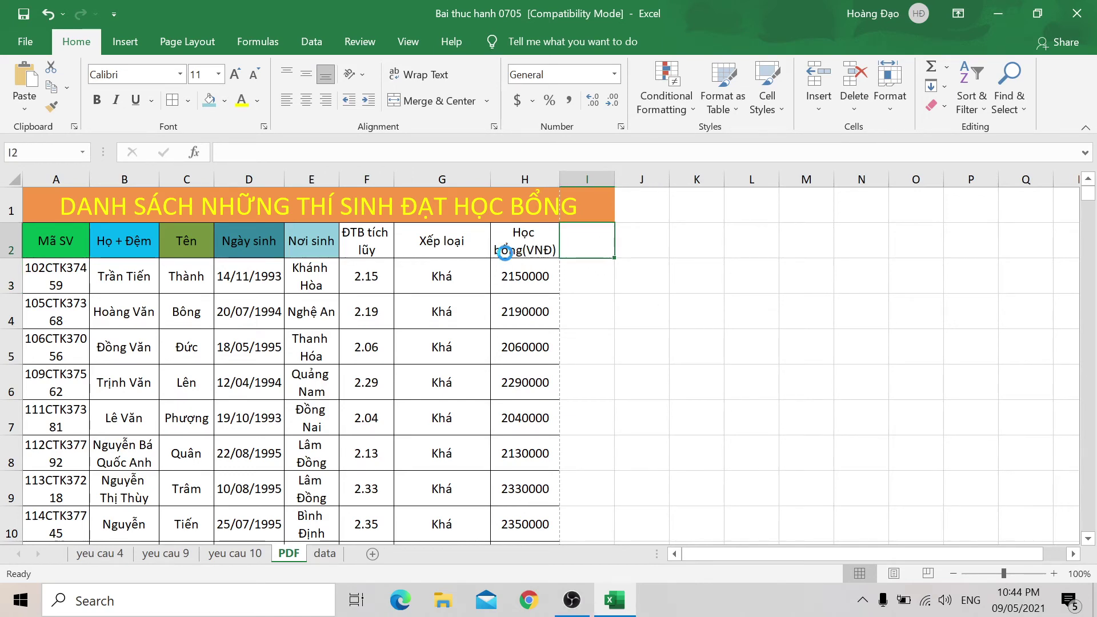
pyautogui.hotkey('ctrl', 'p')
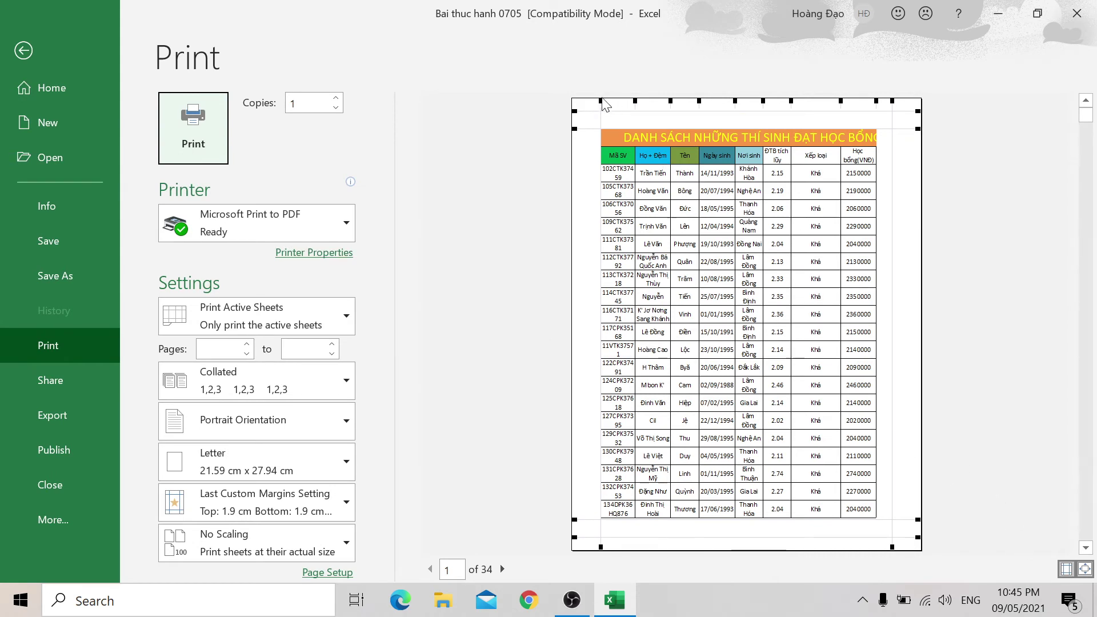
# Step: Shift the left page margin slightly left and widen the Học bổng(VNĐ) column in print preview
pyautogui.moveTo(601, 101); pyautogui.dragTo(592, 98)
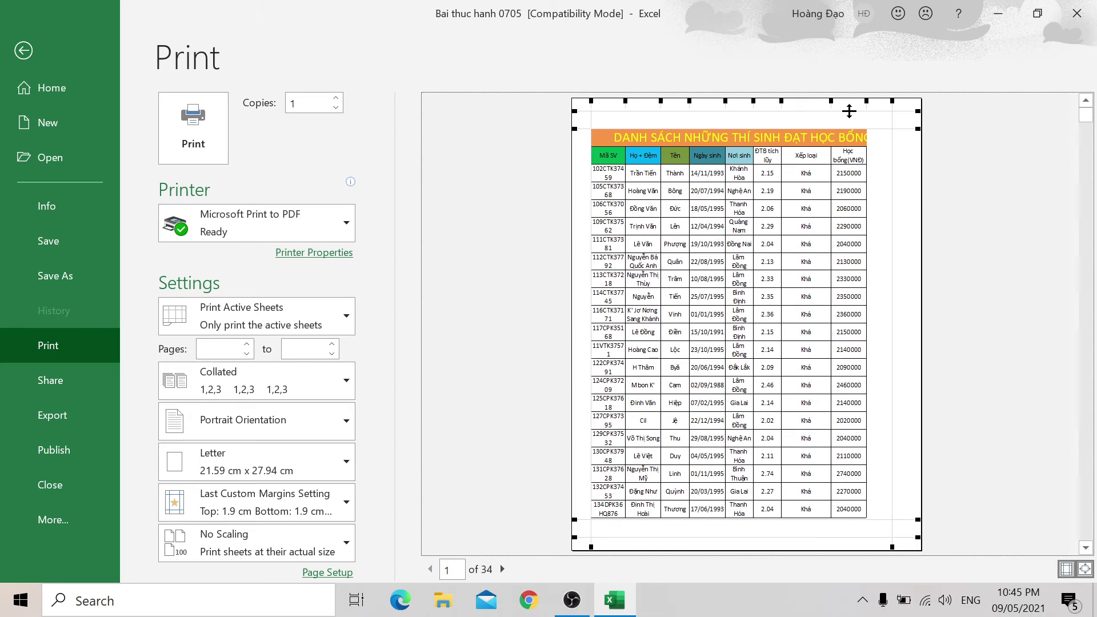
pyautogui.moveTo(864, 100); pyautogui.dragTo(875, 100)
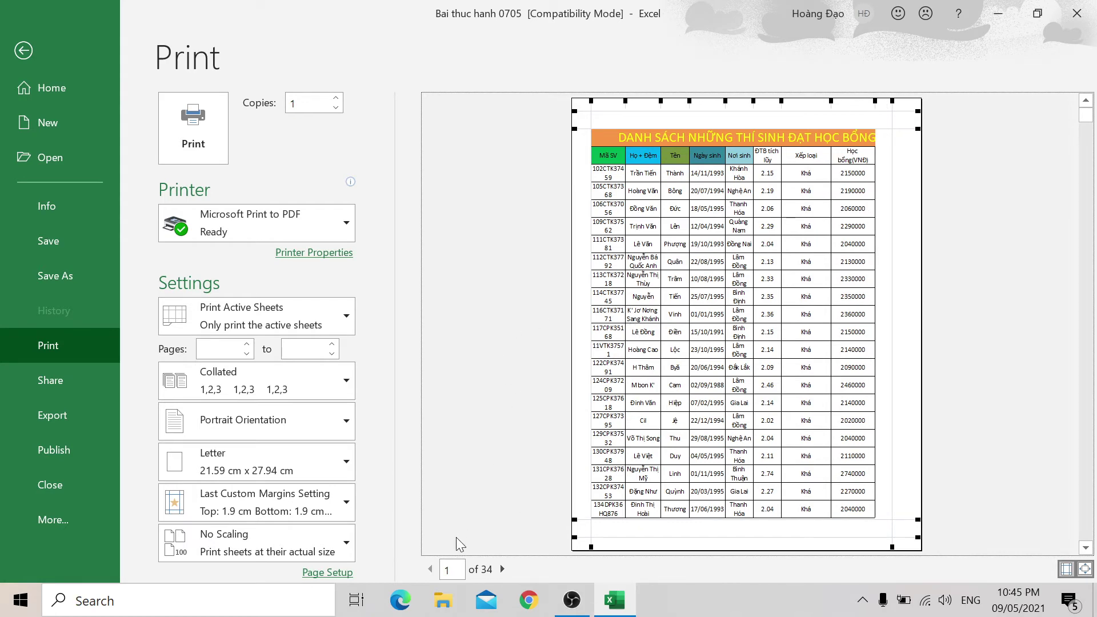
pyautogui.click(25, 51)
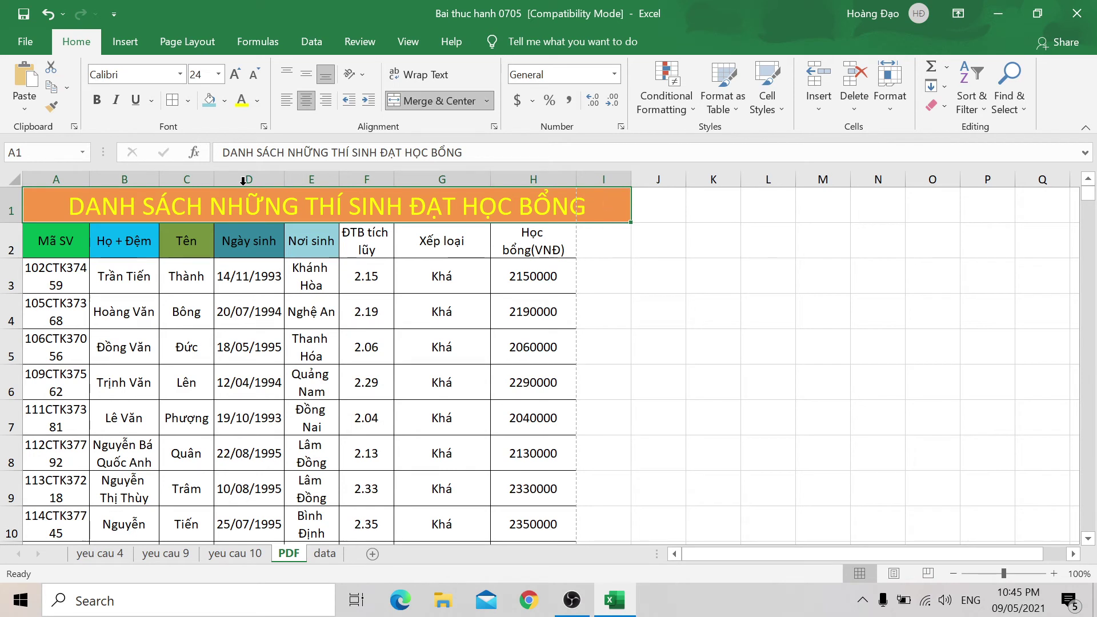
# Step: Unmerge the title, re-merge it across A1:H1, fill I1 white, and reopen print preview
pyautogui.click(434, 101)
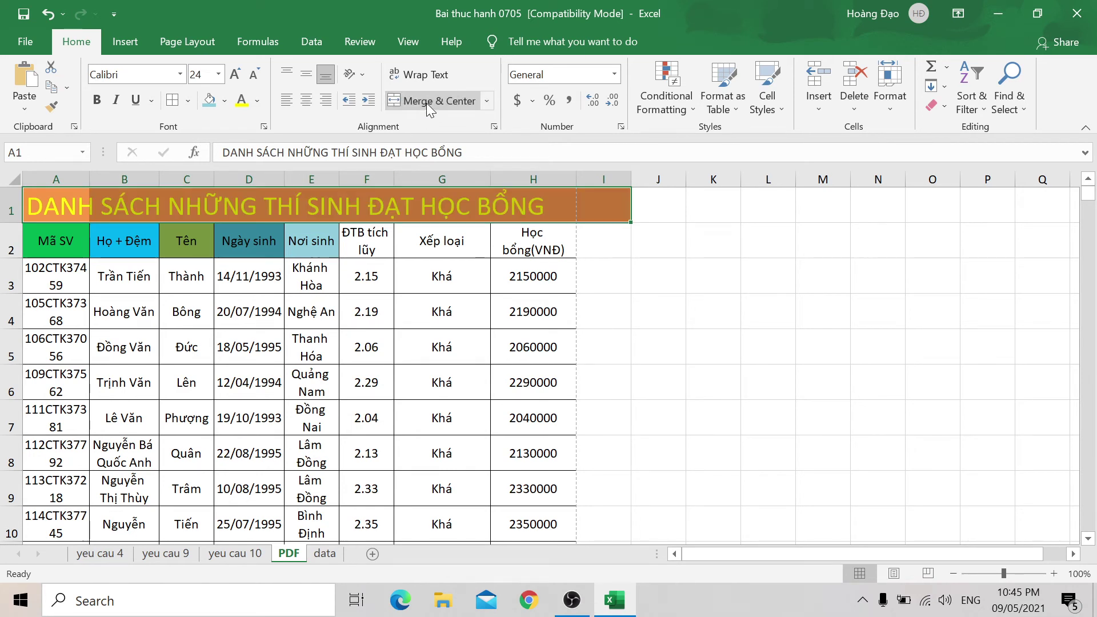
pyautogui.click(545, 201)
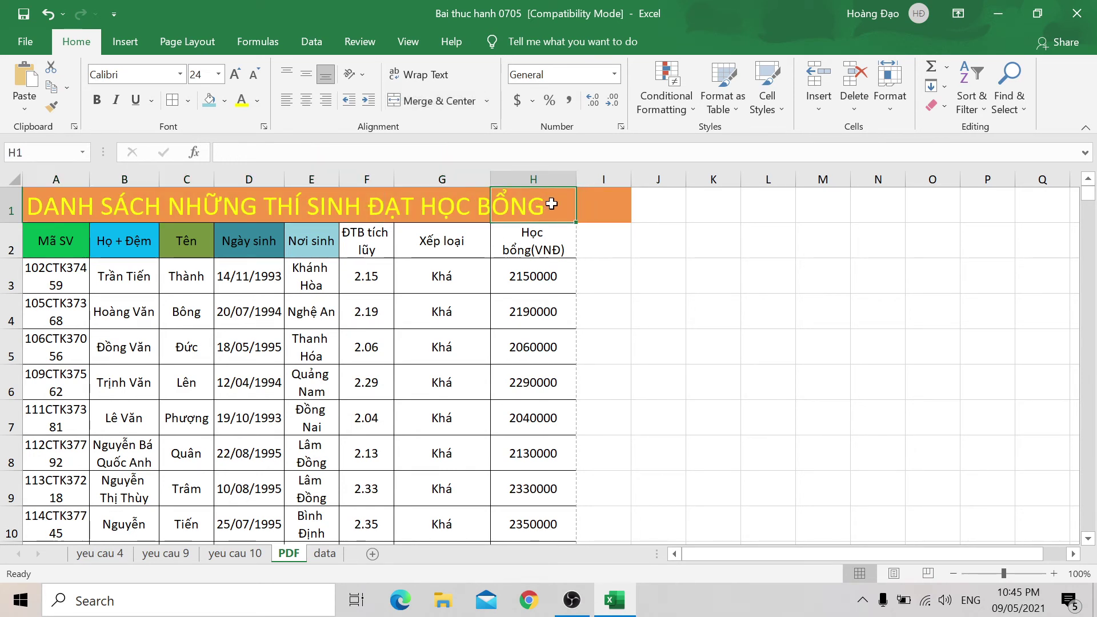
pyautogui.moveTo(541, 205); pyautogui.dragTo(43, 205)
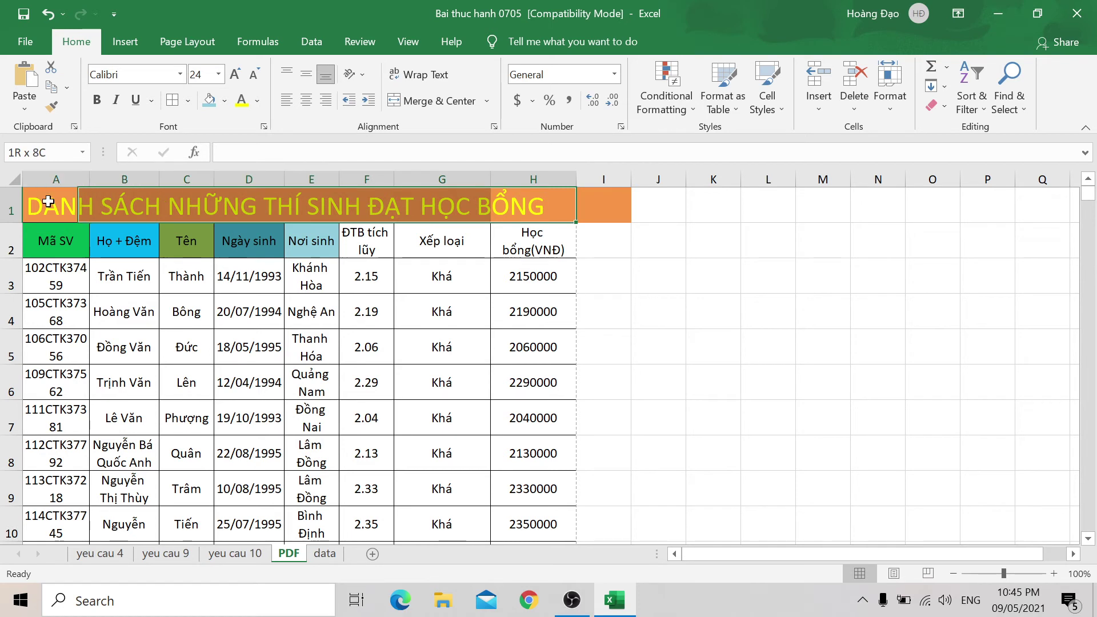
pyautogui.click(436, 96)
pyautogui.click(590, 208)
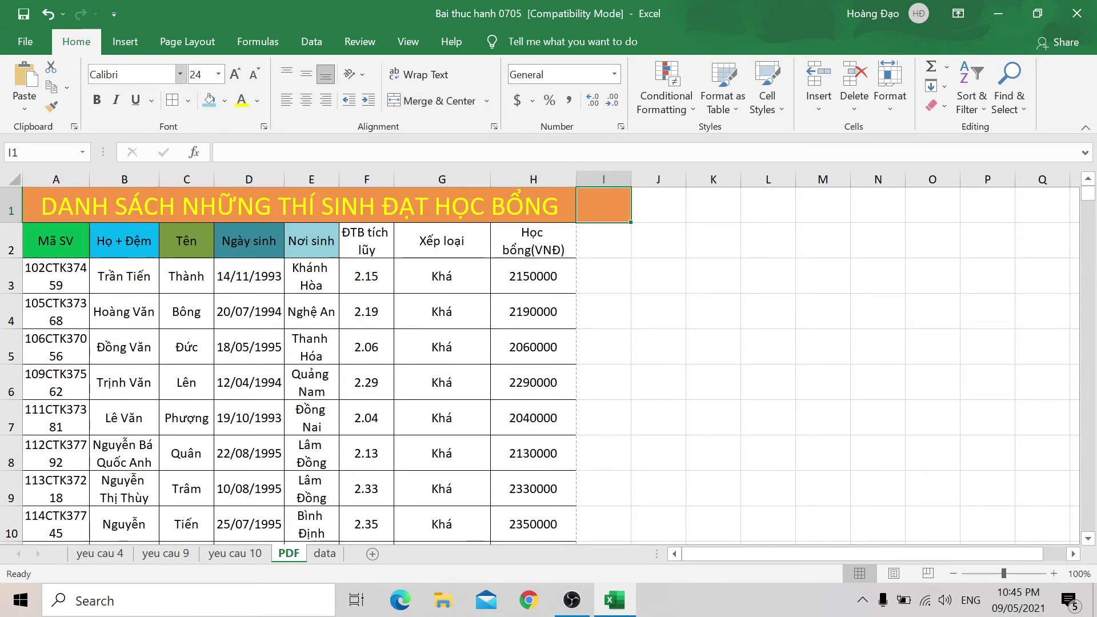
pyautogui.click(223, 101)
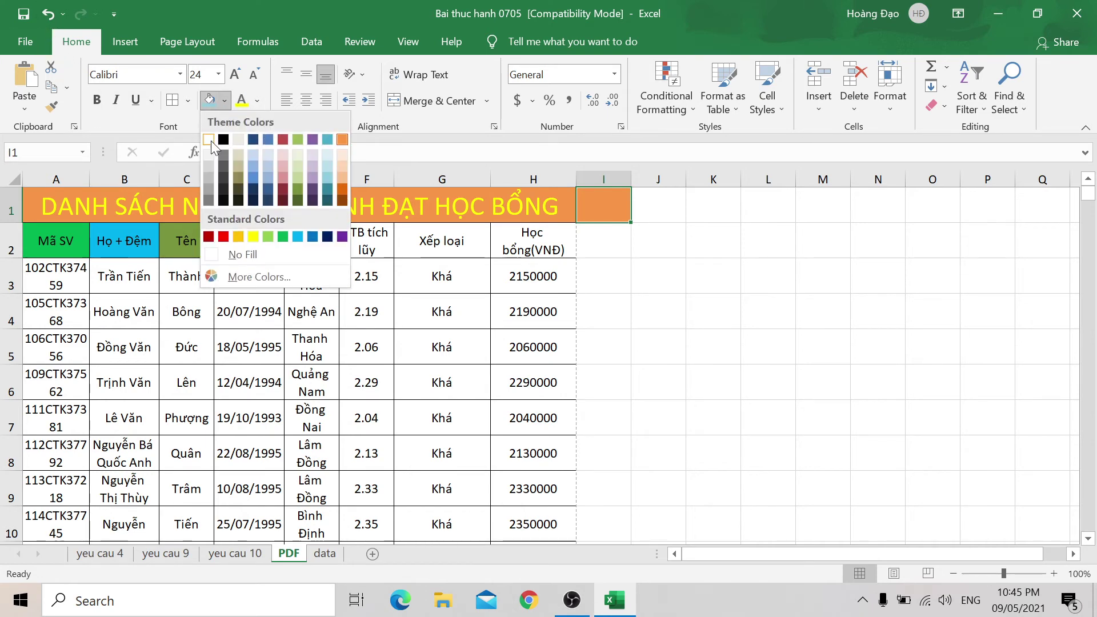
pyautogui.click(211, 139)
pyautogui.press('Return')
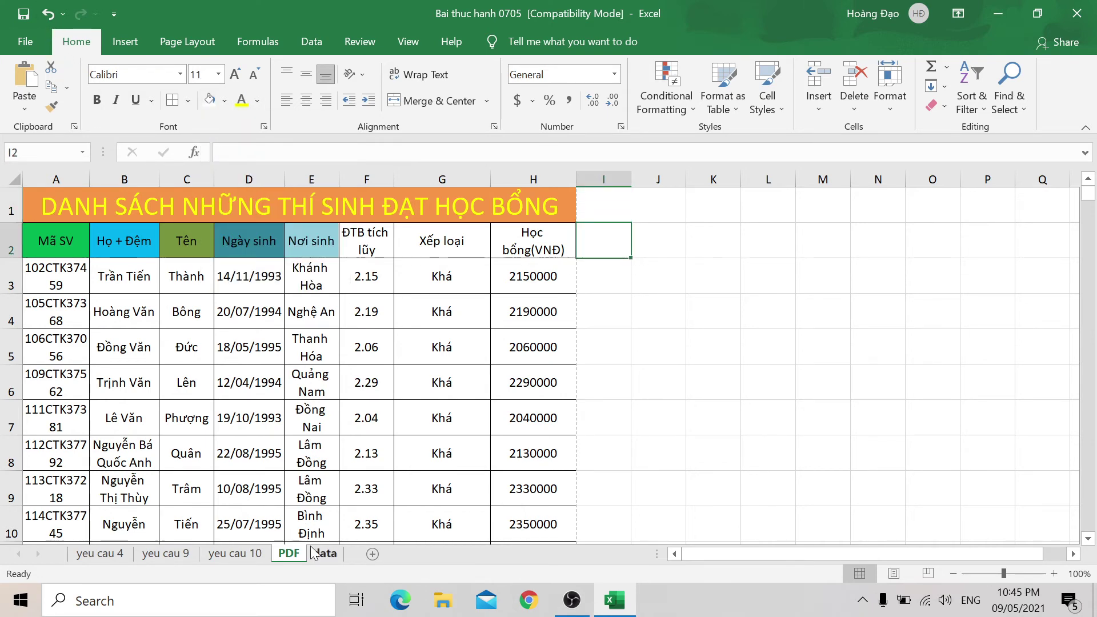
pyautogui.hotkey('ctrl', 'p')
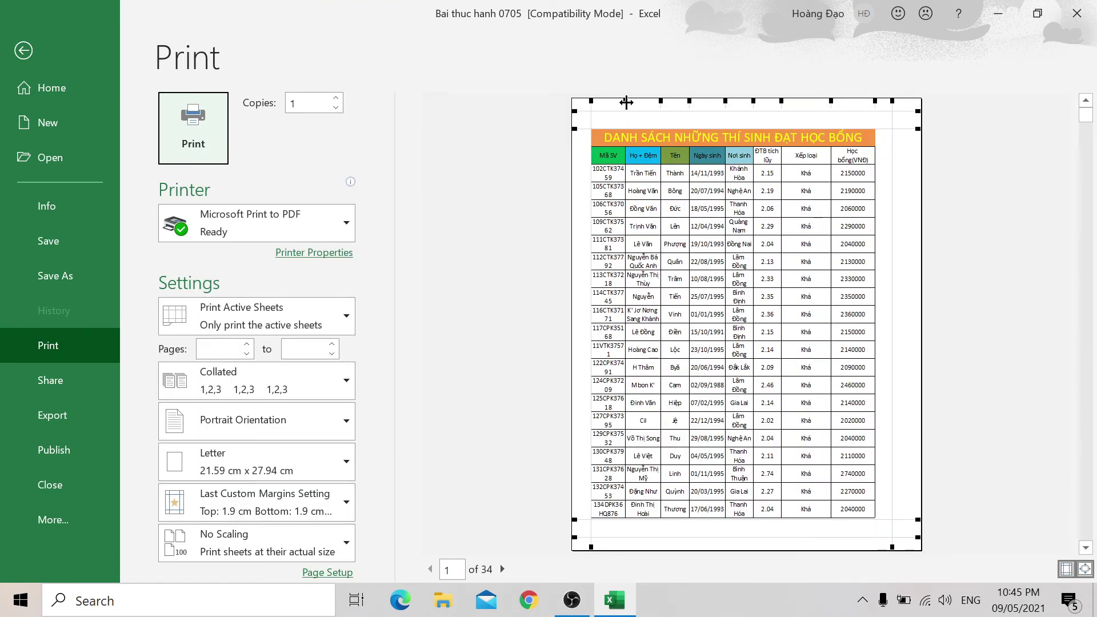
# Step: Move the right page margin outward and widen the Mã SV, ĐTB tích lũy and Nơi sinh columns
pyautogui.moveTo(628, 103); pyautogui.dragTo(636, 103)
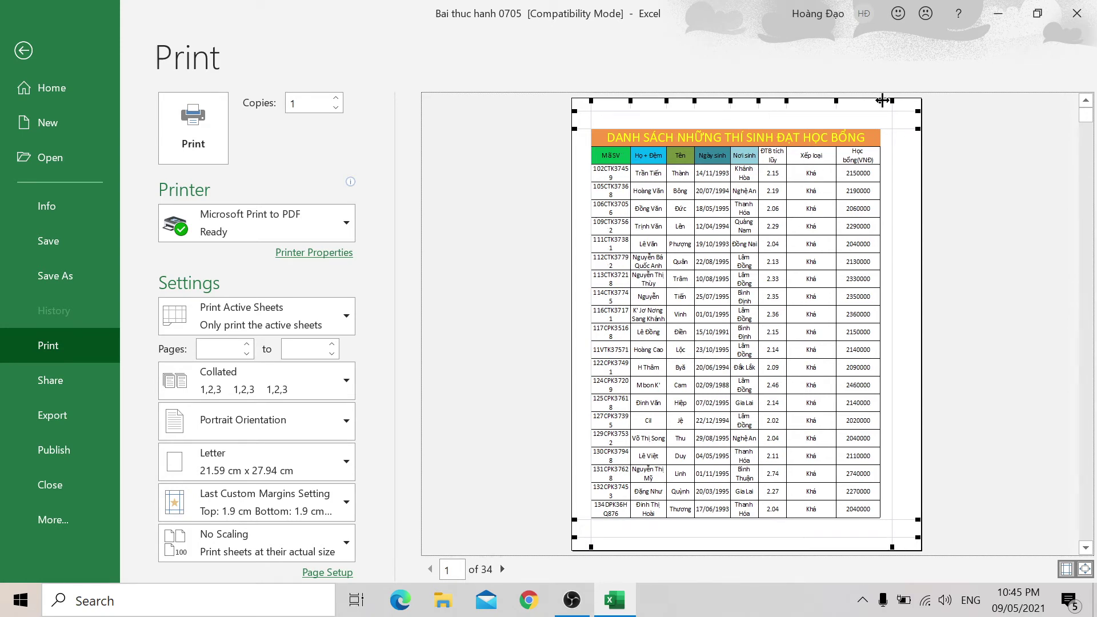
pyautogui.moveTo(892, 100); pyautogui.dragTo(906, 100)
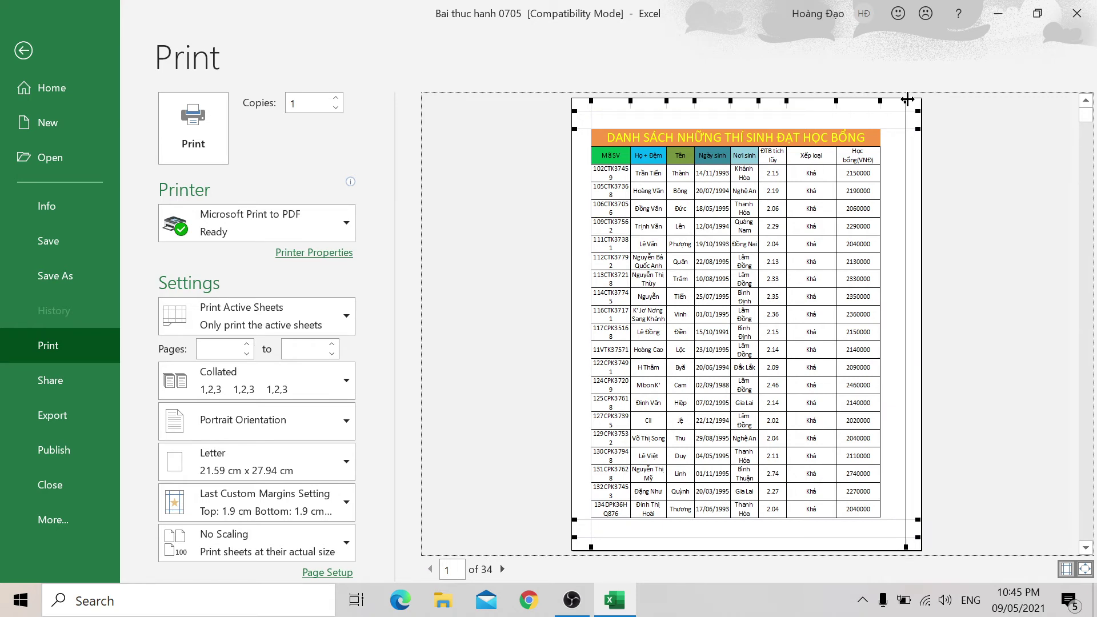
pyautogui.moveTo(907, 99); pyautogui.dragTo(909, 100)
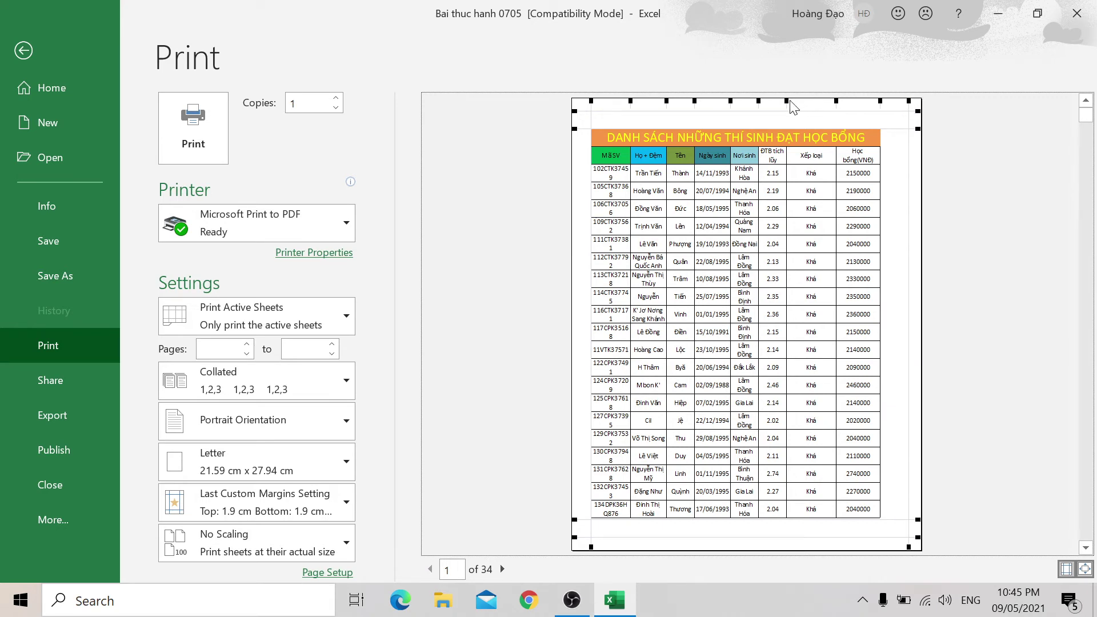
pyautogui.moveTo(787, 100); pyautogui.dragTo(827, 100)
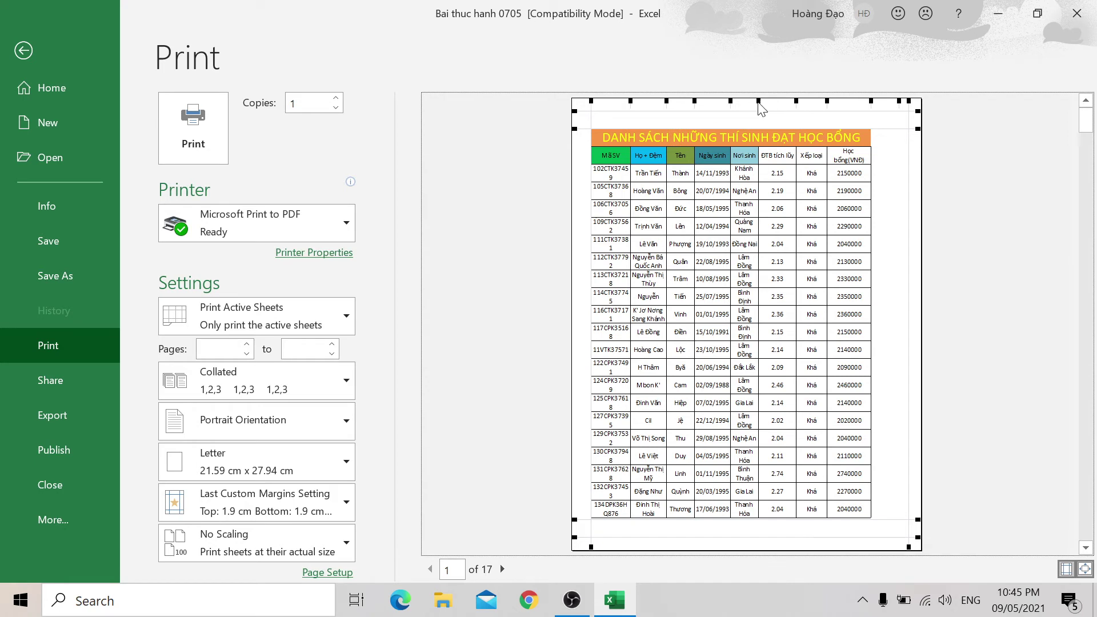
pyautogui.moveTo(759, 102); pyautogui.dragTo(765, 102)
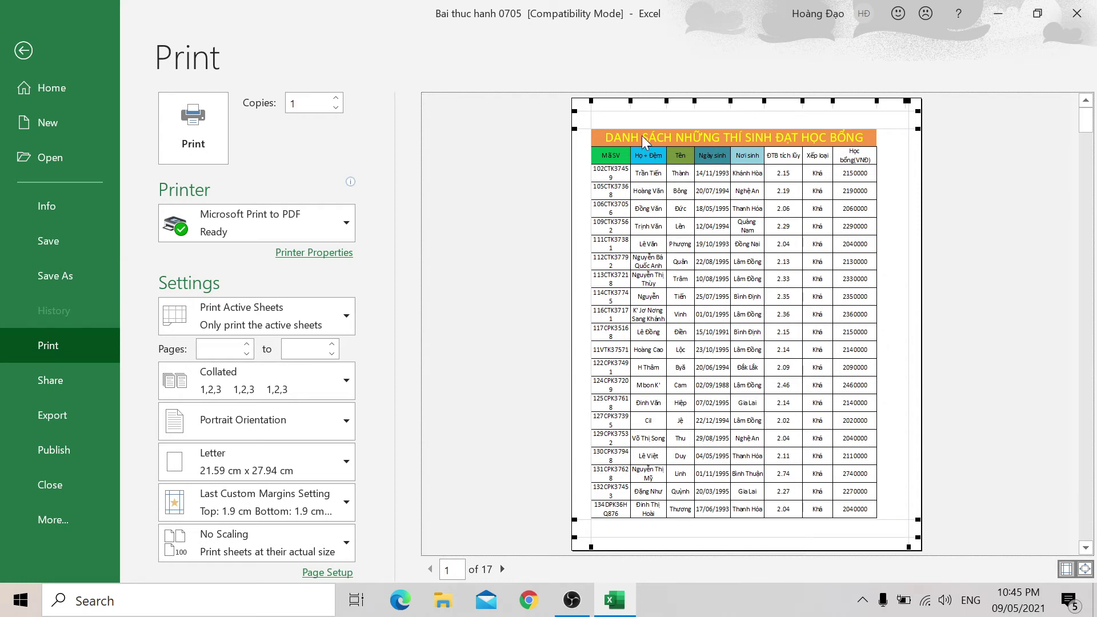
# Step: Widen the Mã SV and Họ + Đệm columns until student names fit on one line
pyautogui.moveTo(631, 101); pyautogui.dragTo(636, 104)
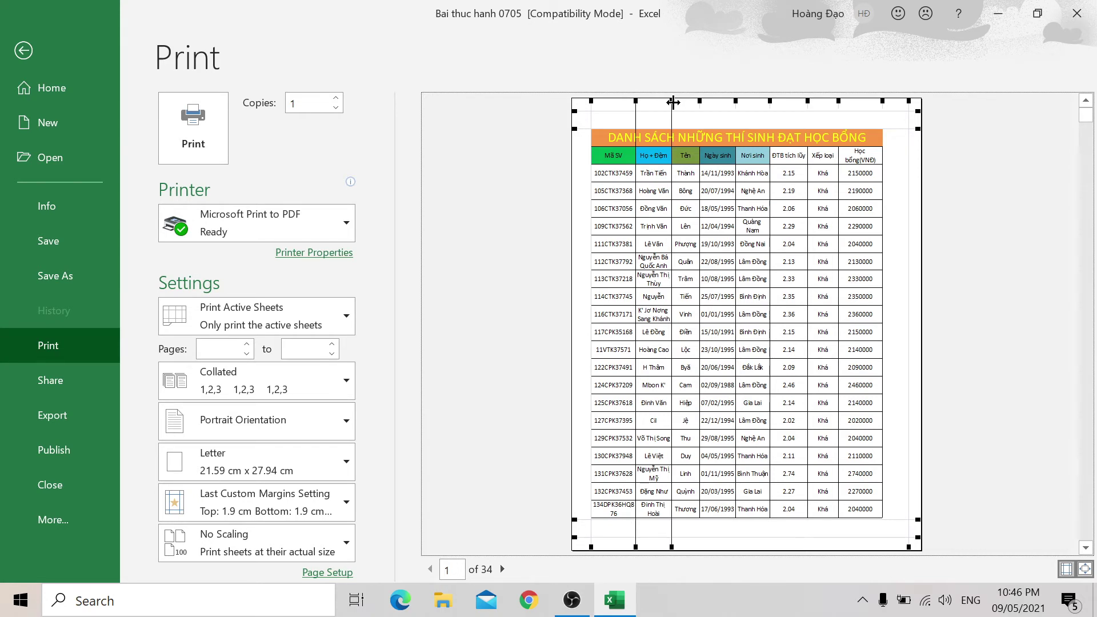
pyautogui.moveTo(672, 101); pyautogui.dragTo(684, 100)
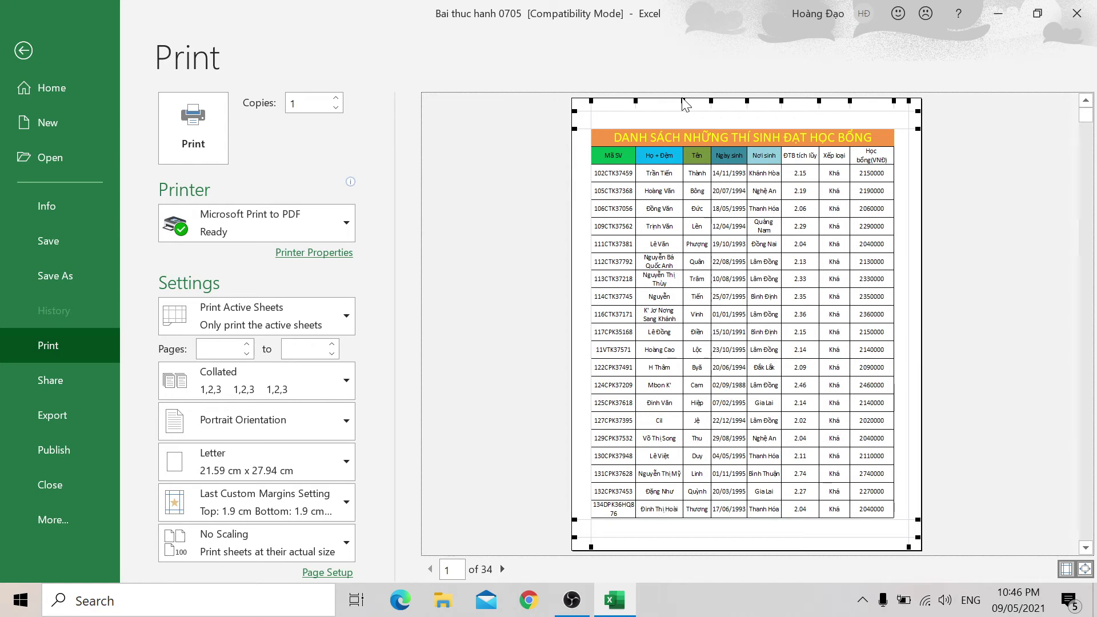
pyautogui.moveTo(685, 101); pyautogui.dragTo(687, 101)
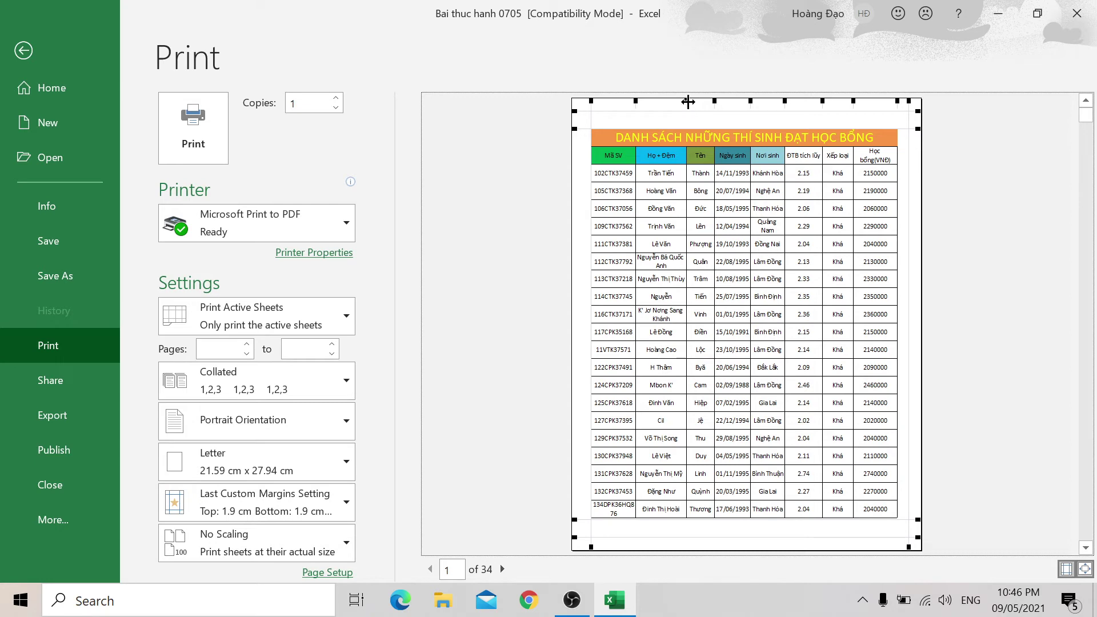
pyautogui.moveTo(688, 101); pyautogui.dragTo(691, 101)
pyautogui.moveTo(687, 101); pyautogui.dragTo(692, 101)
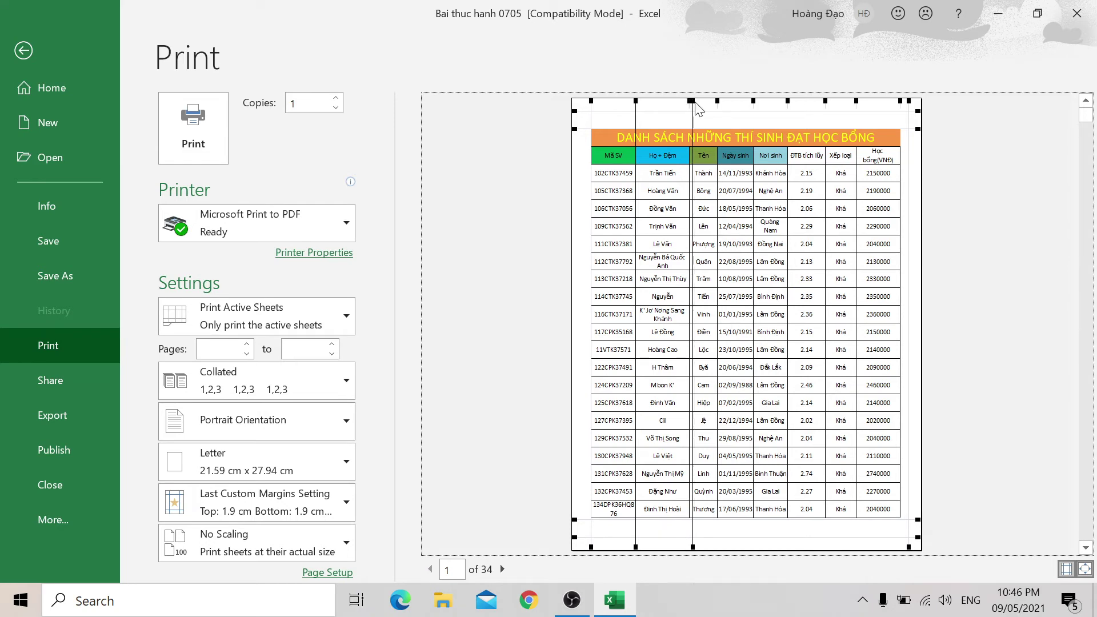
pyautogui.moveTo(691, 102); pyautogui.dragTo(694, 102)
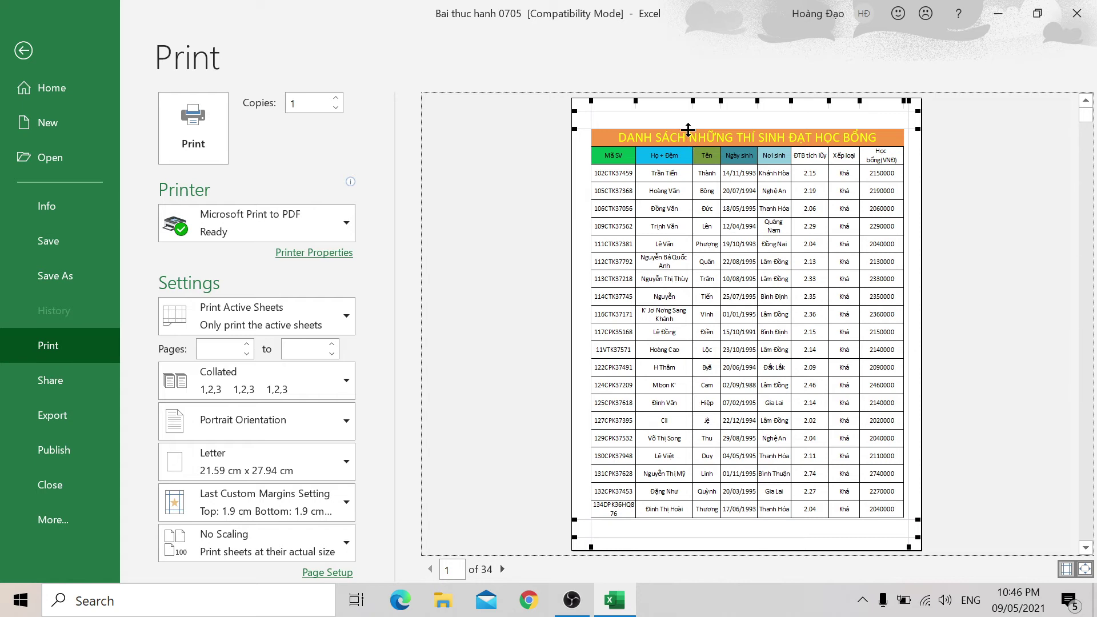
# Step: Back on the worksheet, select the Mã SV column and check its borders without changing them
pyautogui.click(67, 52)
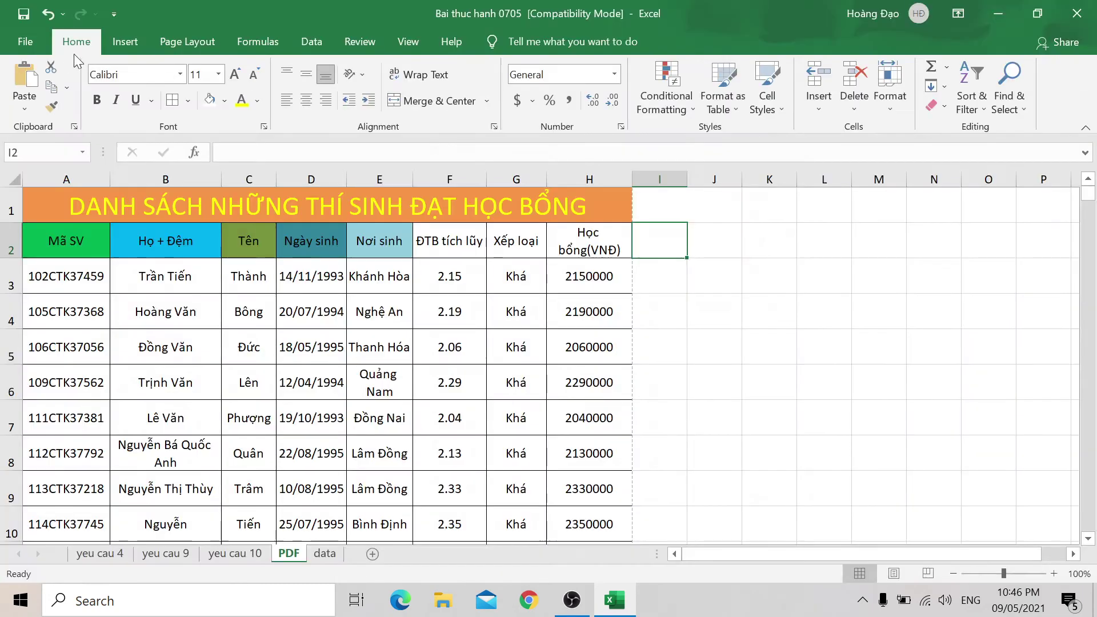
pyautogui.click(49, 216)
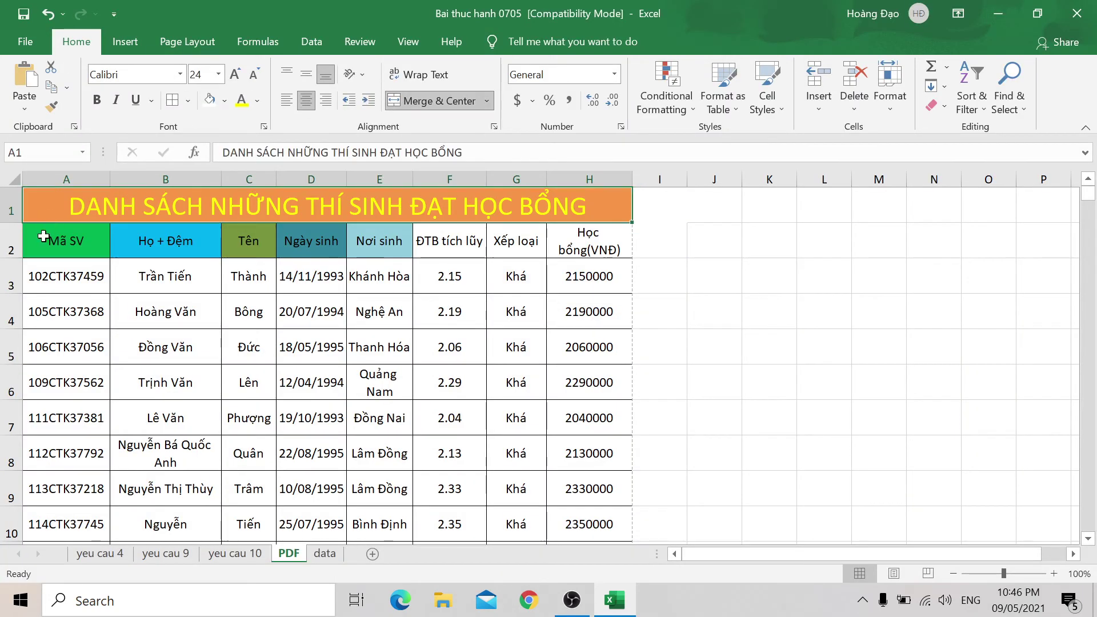
pyautogui.click(44, 237)
pyautogui.hotkey('ctrl', 'shift', 'Down')
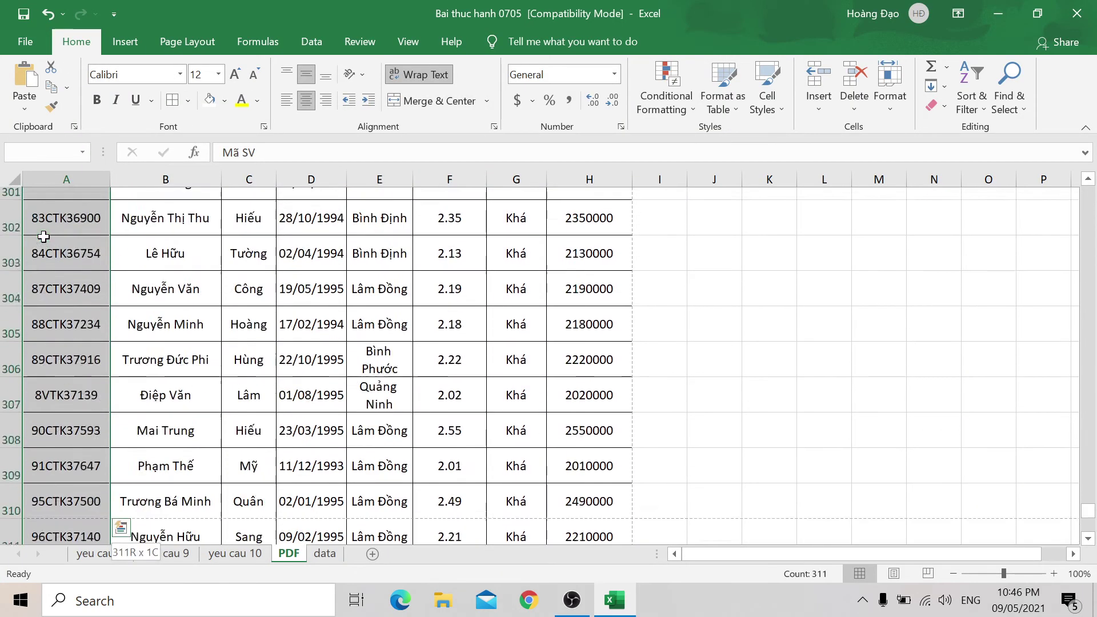
pyautogui.click(188, 100)
pyautogui.click(191, 103)
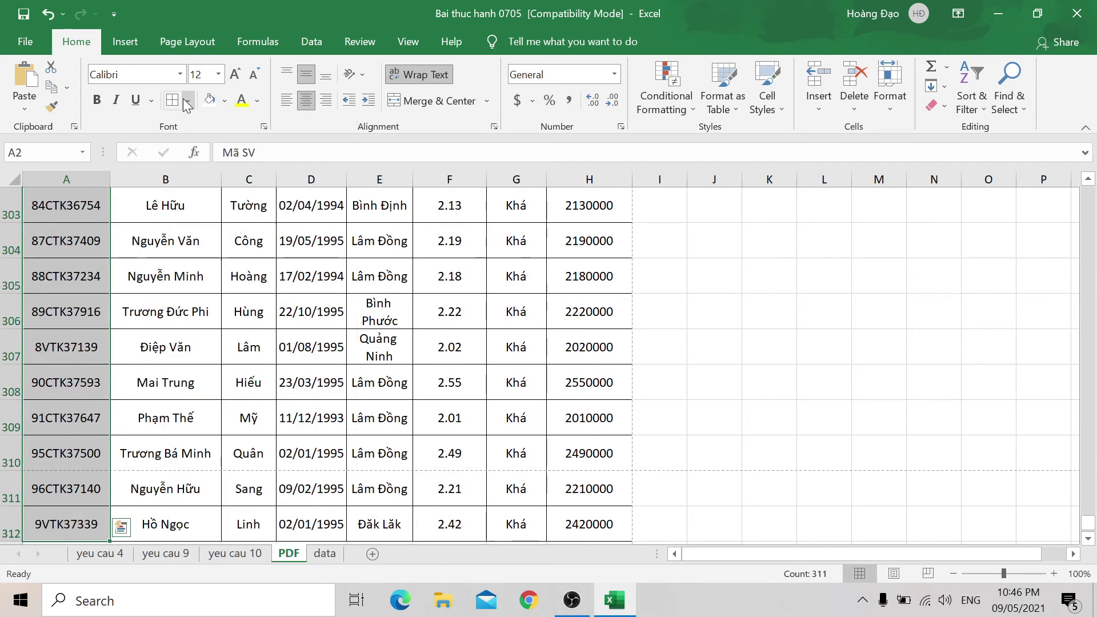
pyautogui.hotkey('ctrl', 'BackSpace')
pyautogui.click(103, 309)
pyautogui.click(155, 262)
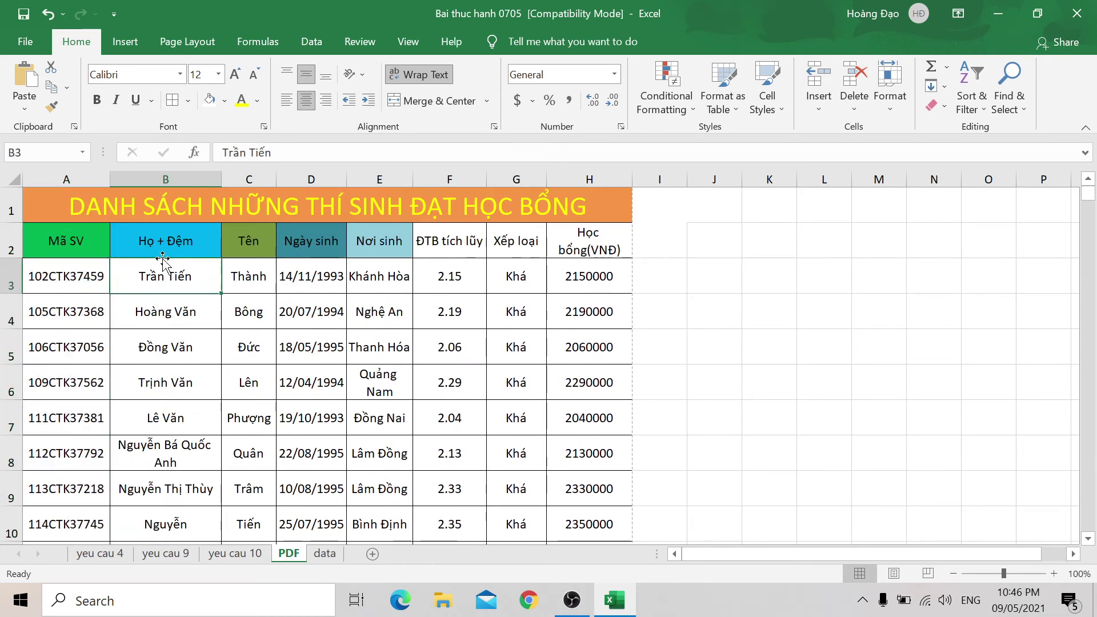
# Step: Fill the ĐTB tích lũy, Xếp loại and Học bổng(VNĐ) headers with blue, light peach and light blue
pyautogui.click(453, 244)
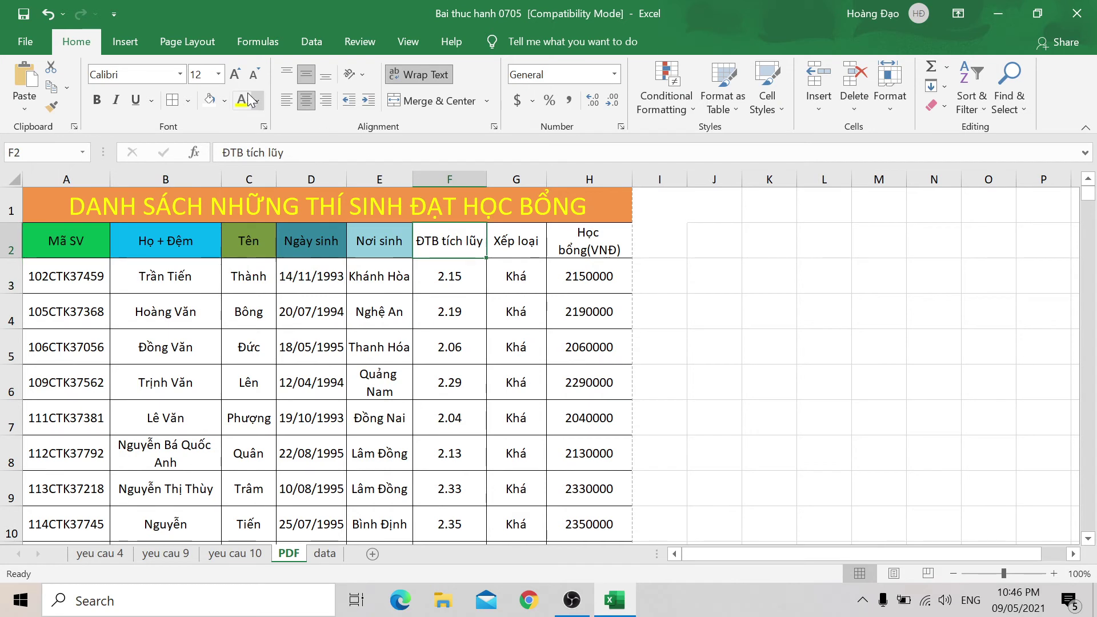
pyautogui.click(224, 101)
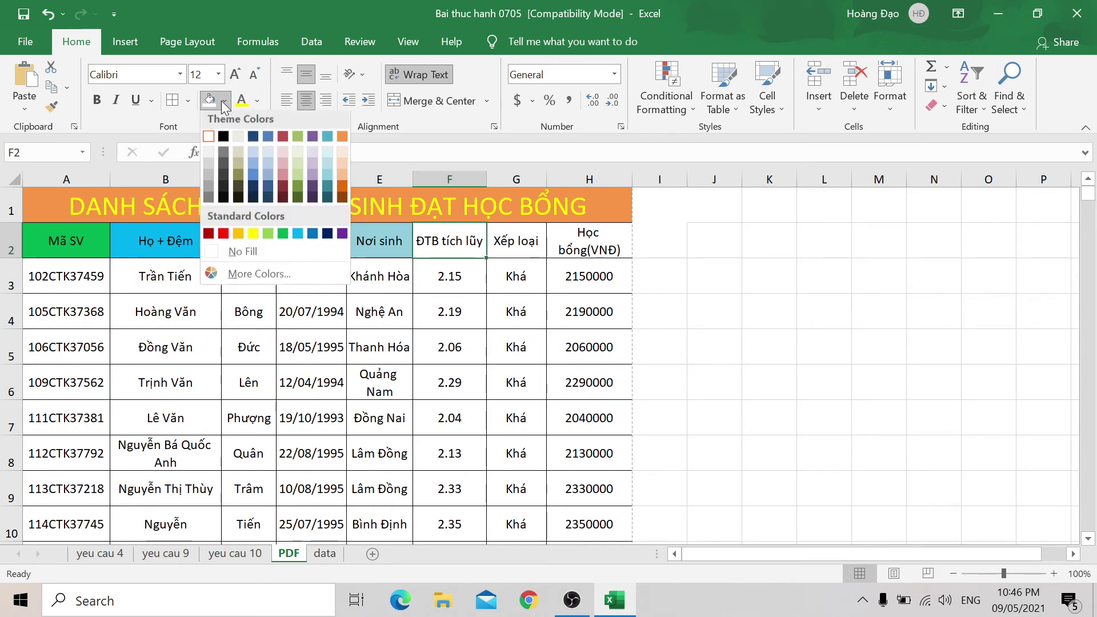
pyautogui.click(263, 176)
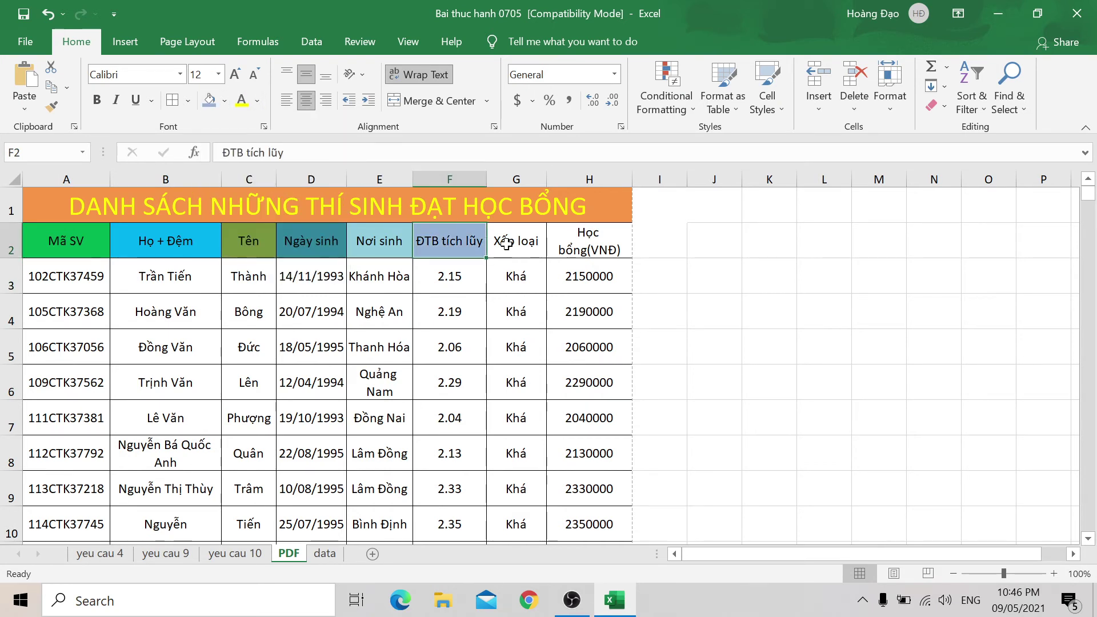
pyautogui.click(508, 243)
pyautogui.click(224, 101)
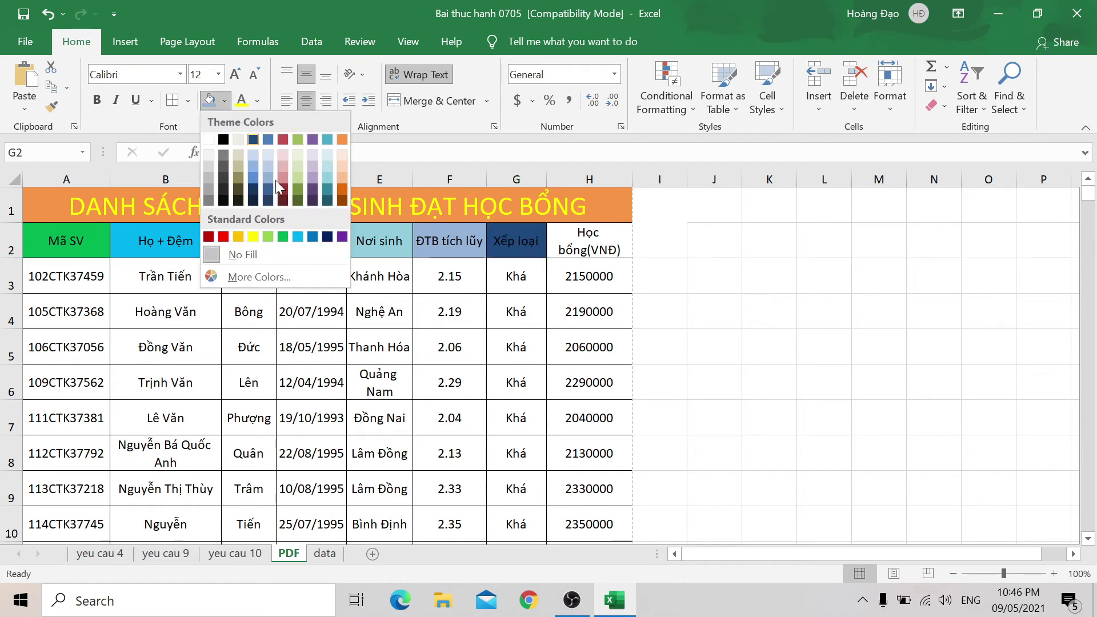
pyautogui.click(341, 179)
pyautogui.click(588, 237)
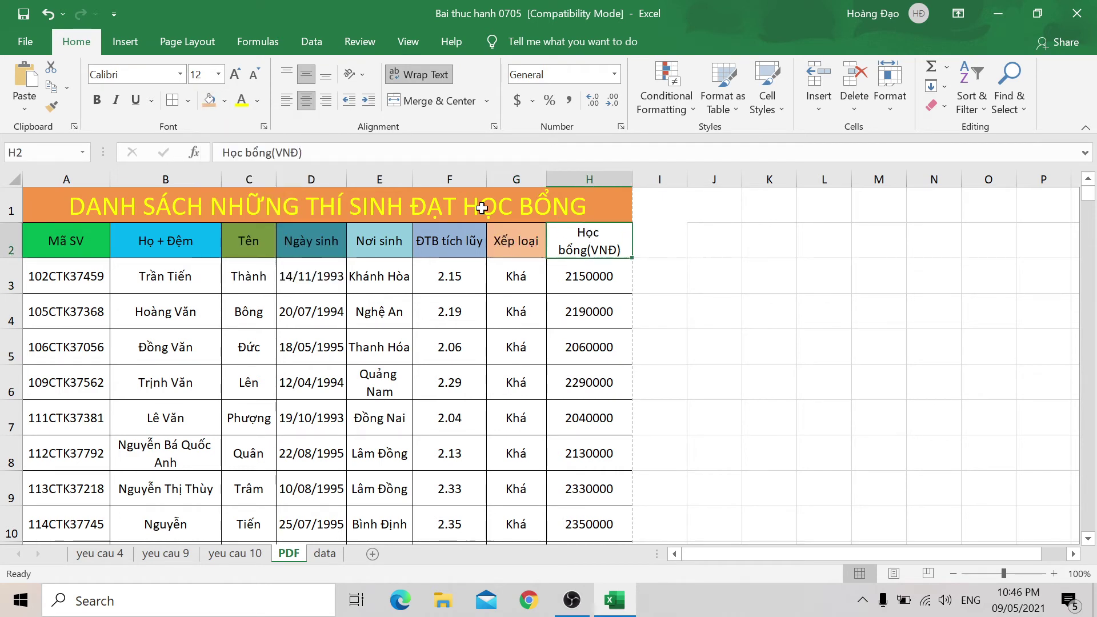
pyautogui.click(224, 101)
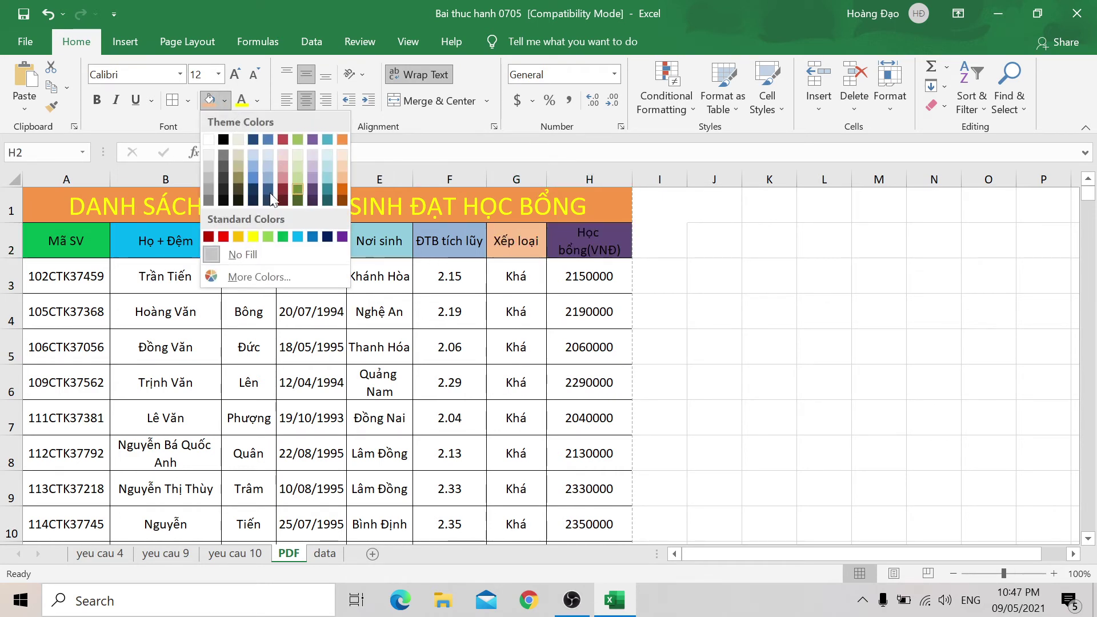
pyautogui.click(272, 155)
pyautogui.click(579, 269)
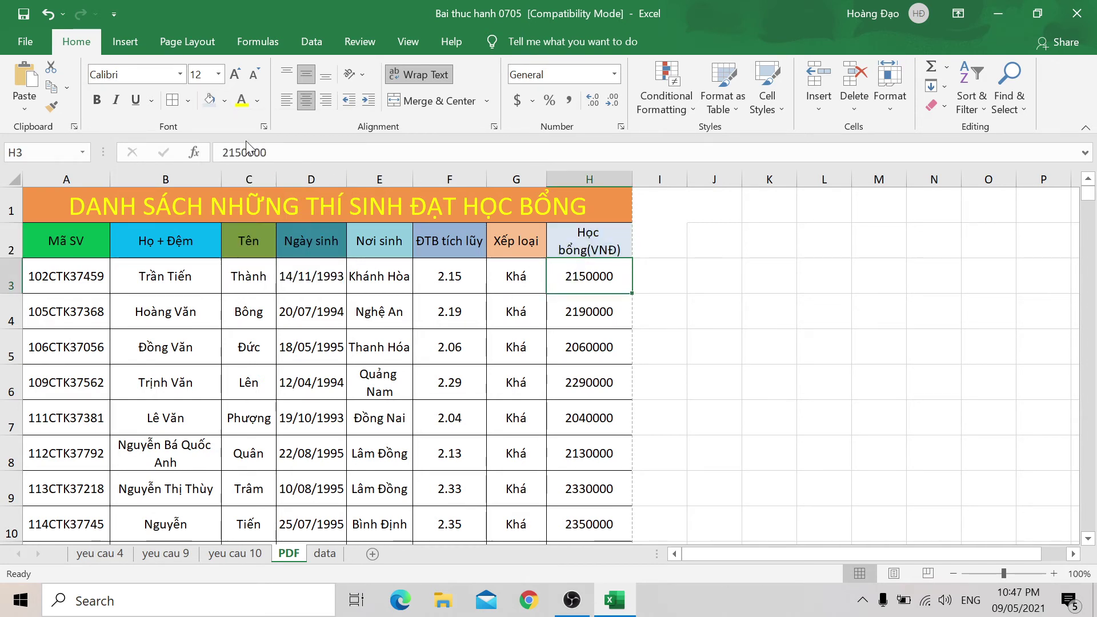
# Step: Jump the print preview to page 34 and step back five pages through the blank trailing pages
pyautogui.hotkey('ctrl', 'p')
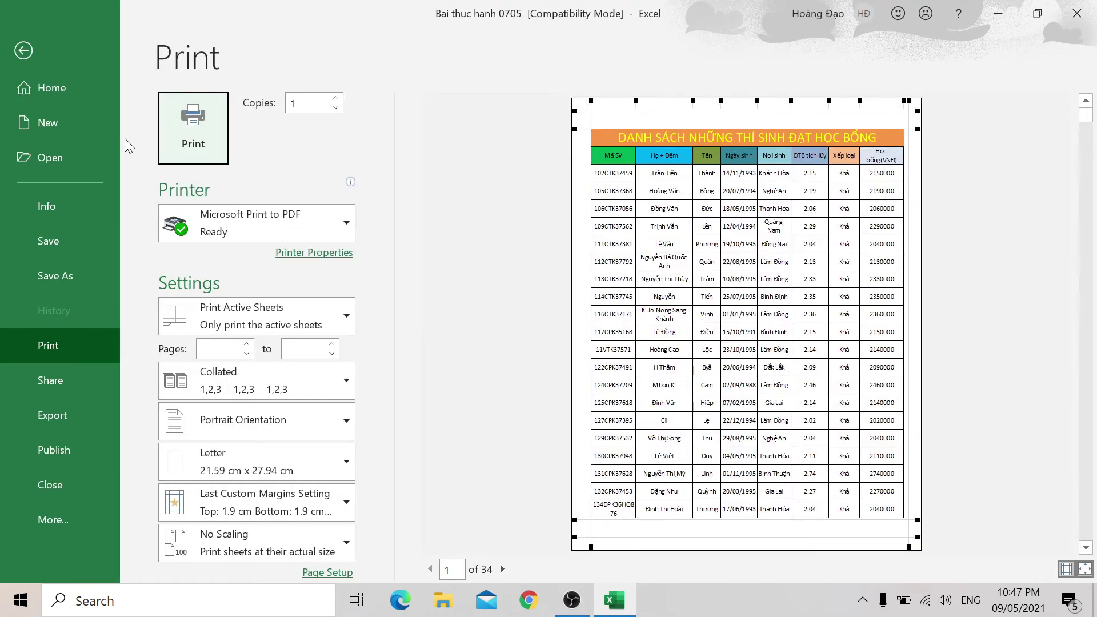
pyautogui.click(441, 570)
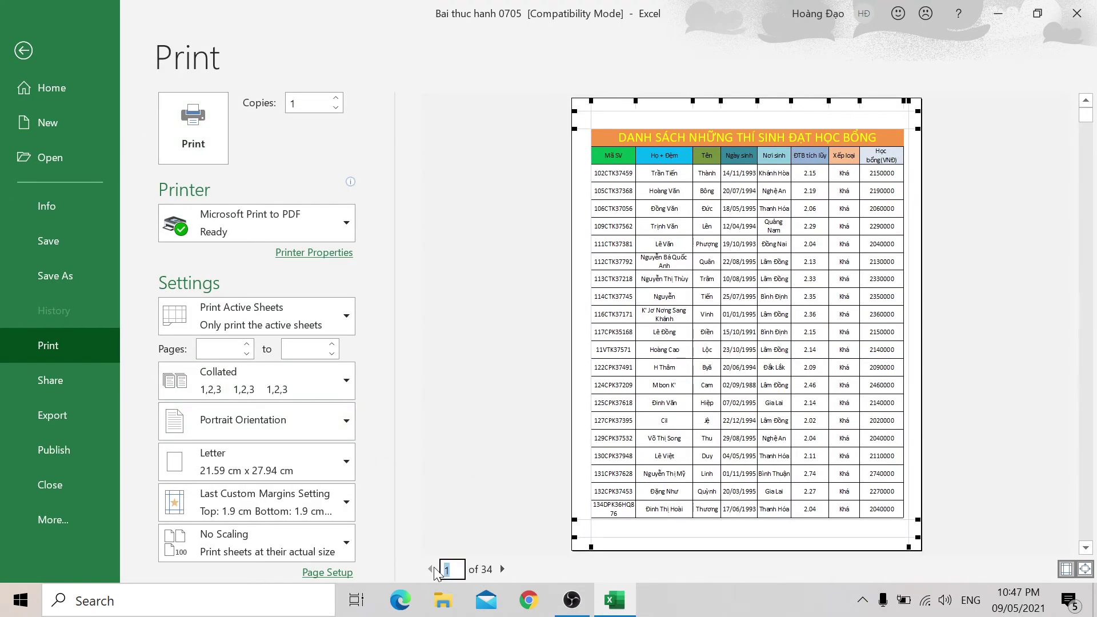
pyautogui.write('34')
pyautogui.press('Return')
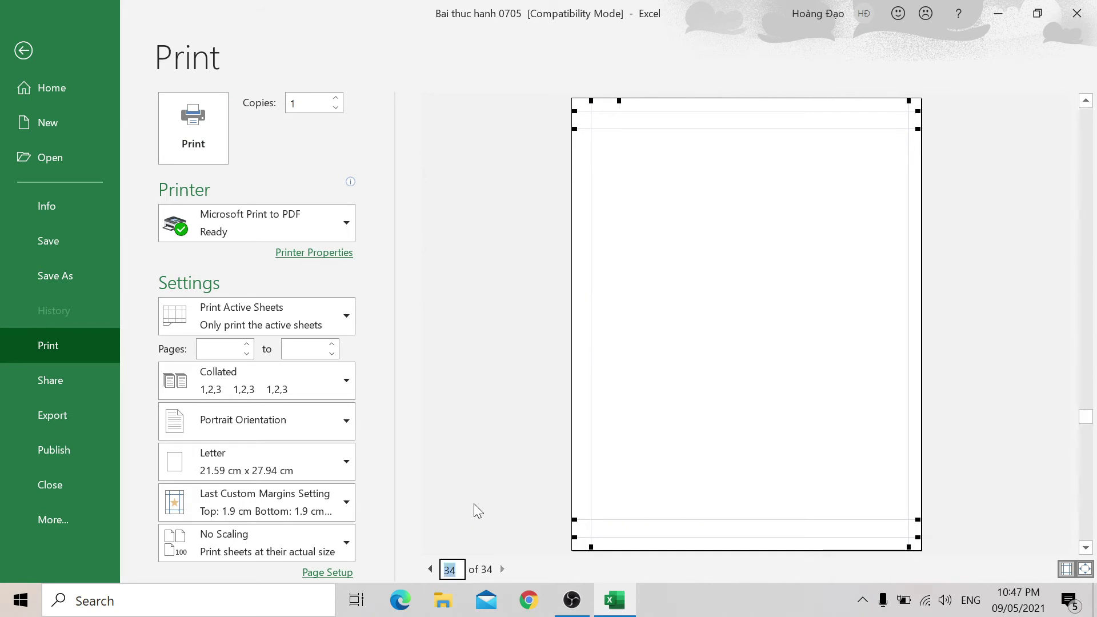
pyautogui.click(431, 569)
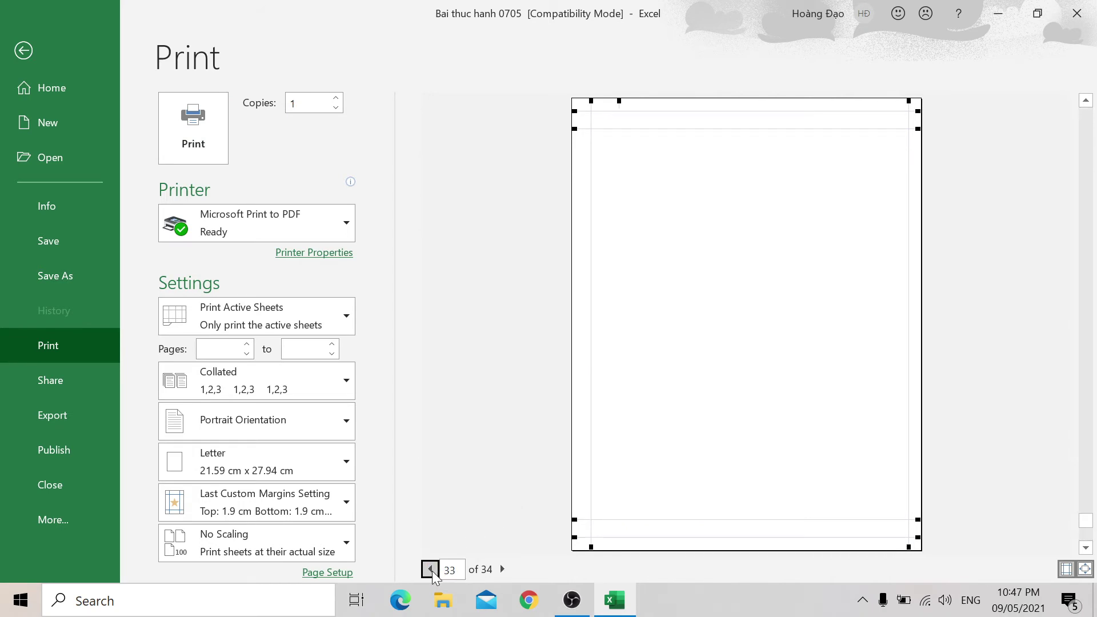
pyautogui.click(431, 570)
pyautogui.click(431, 570)
pyautogui.click(431, 570)
pyautogui.click(430, 570)
pyautogui.click(431, 570)
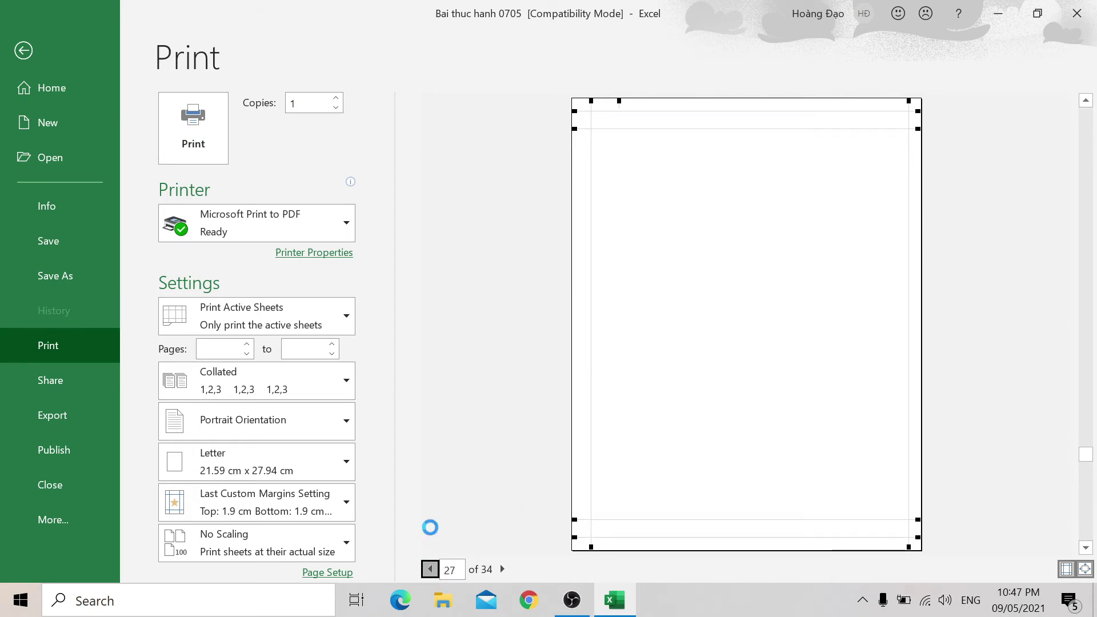
# Step: Leave print preview and switch the sheet to Page Break Preview
pyautogui.click(23, 50)
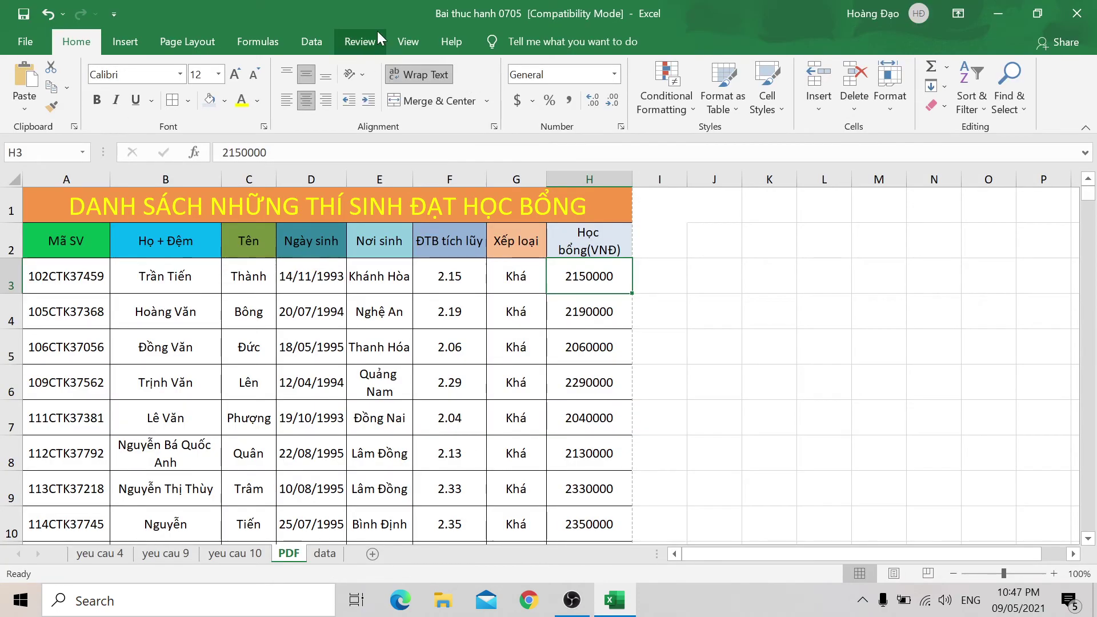
pyautogui.click(408, 41)
pyautogui.click(77, 99)
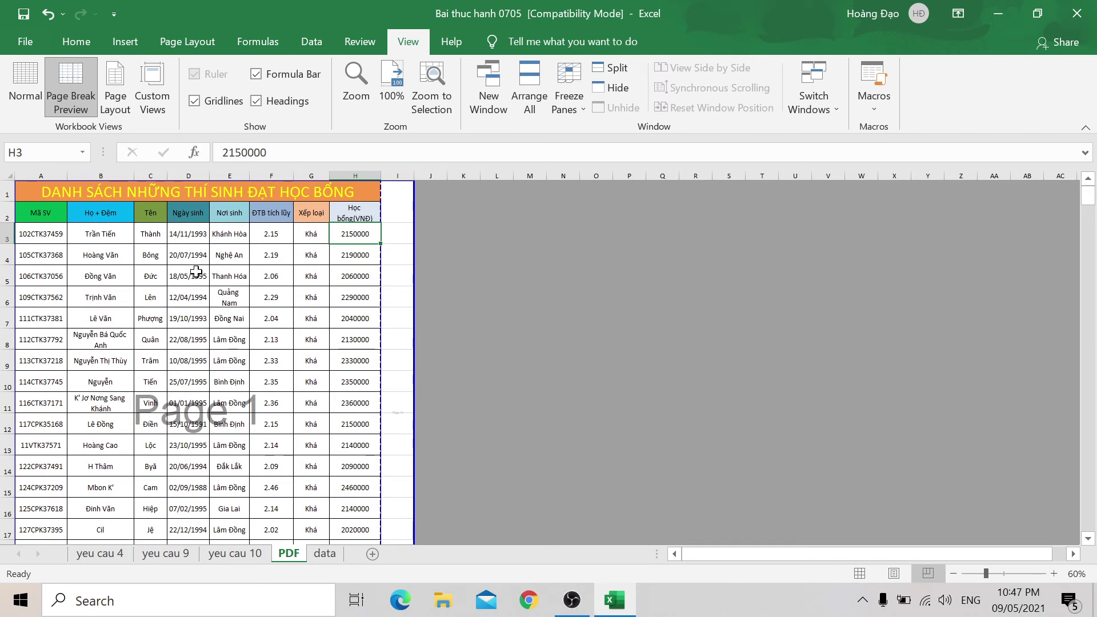
# Step: Pull the right print boundary from column I back to column H, then check the table's last row 311
pyautogui.hotkey('ctrl', 'p')
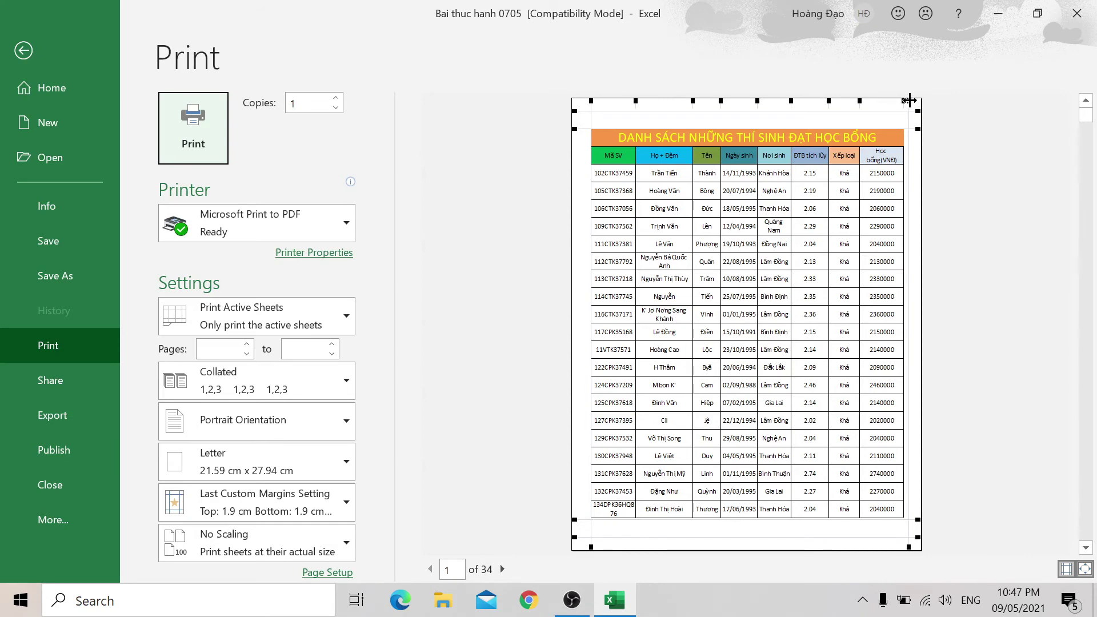
pyautogui.click(23, 50)
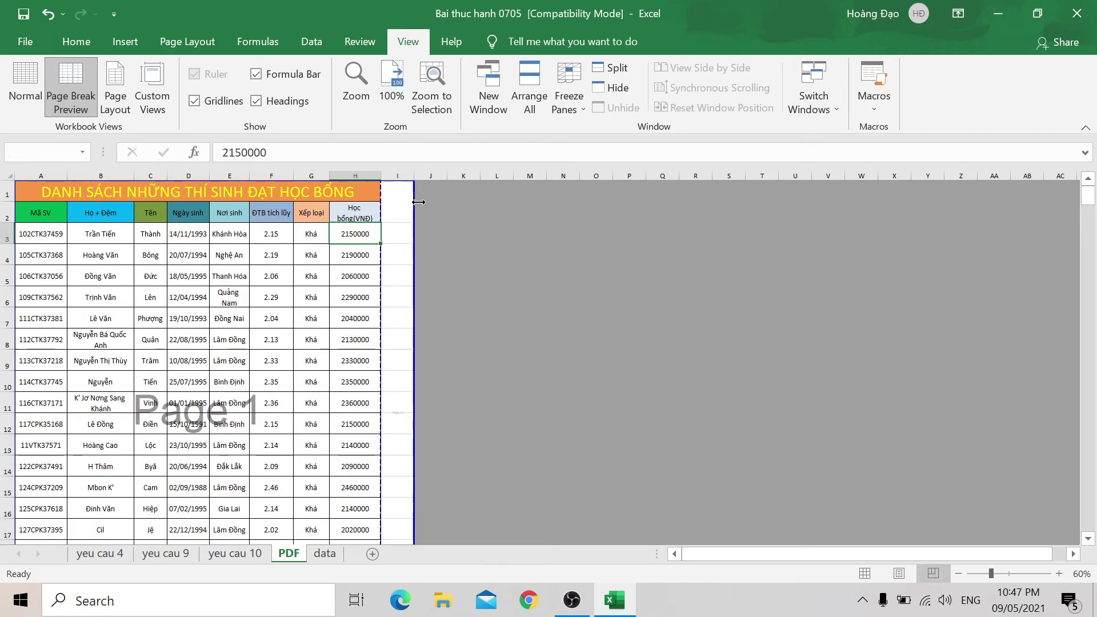
pyautogui.moveTo(418, 202); pyautogui.dragTo(381, 203)
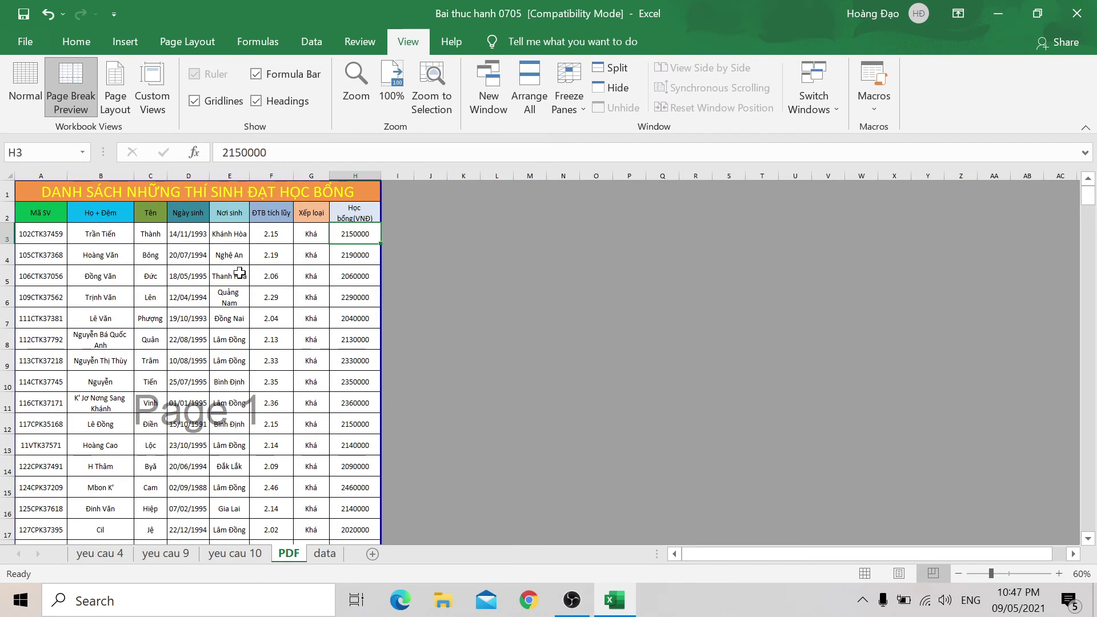
pyautogui.click(216, 304)
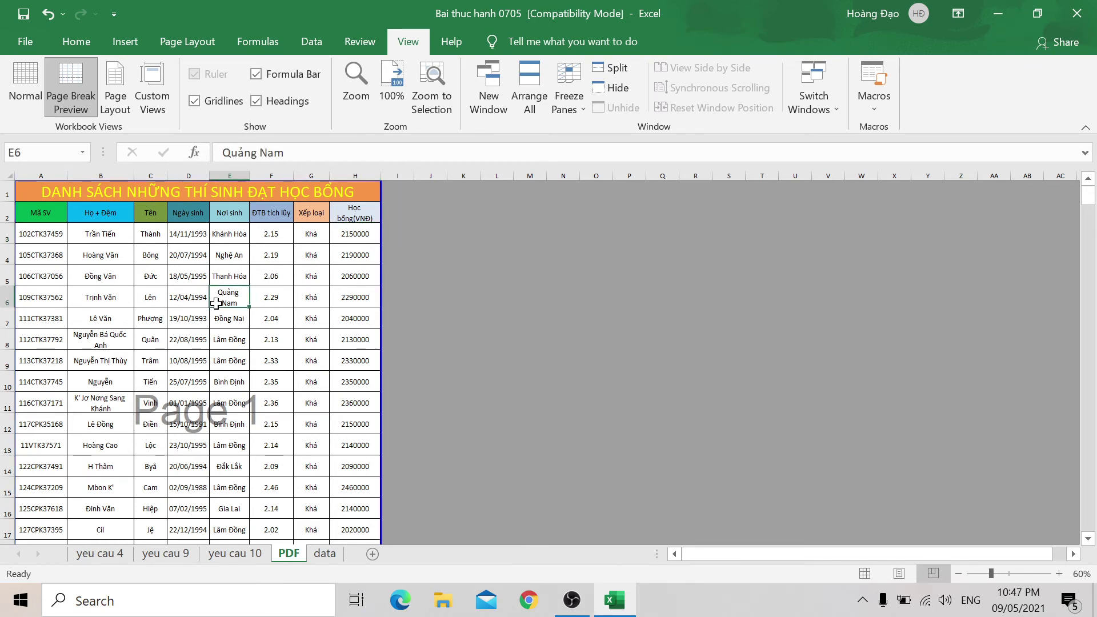
pyautogui.hotkey('ctrl', 'Down')
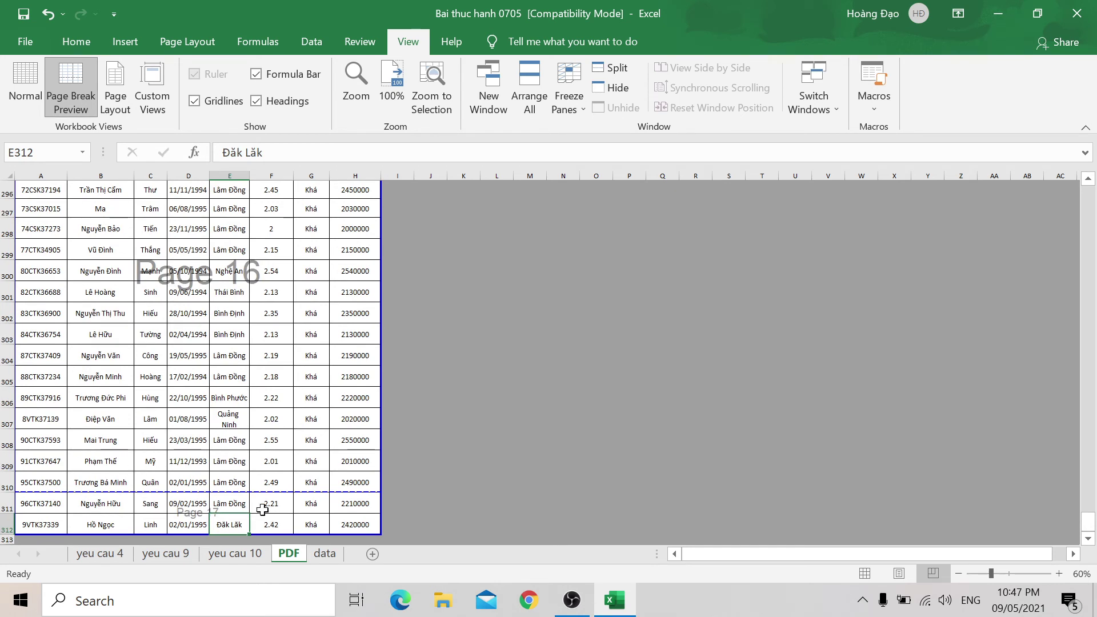
pyautogui.click(239, 509)
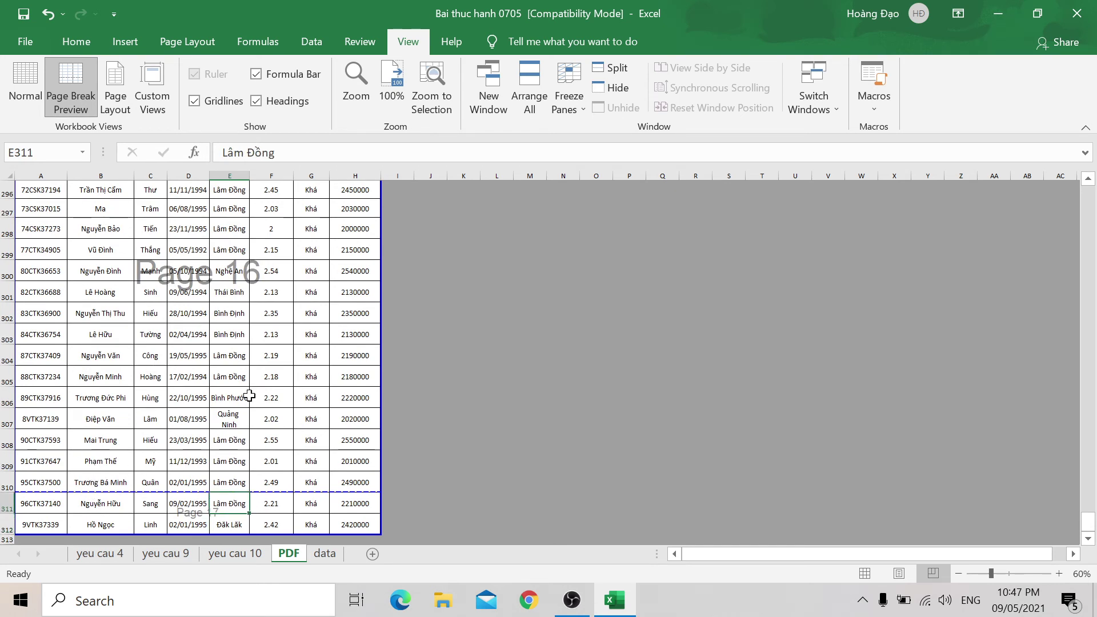
# Step: Jump the print preview to page 17, holding the final two students, then go back to the sheet
pyautogui.hotkey('ctrl', 'p')
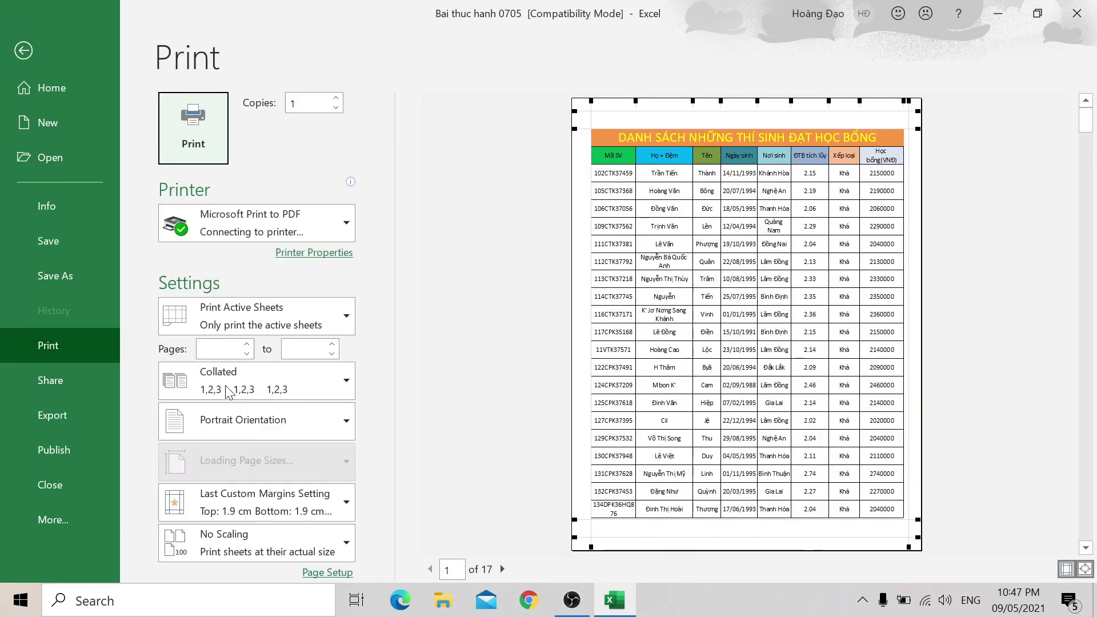
pyautogui.click(454, 569)
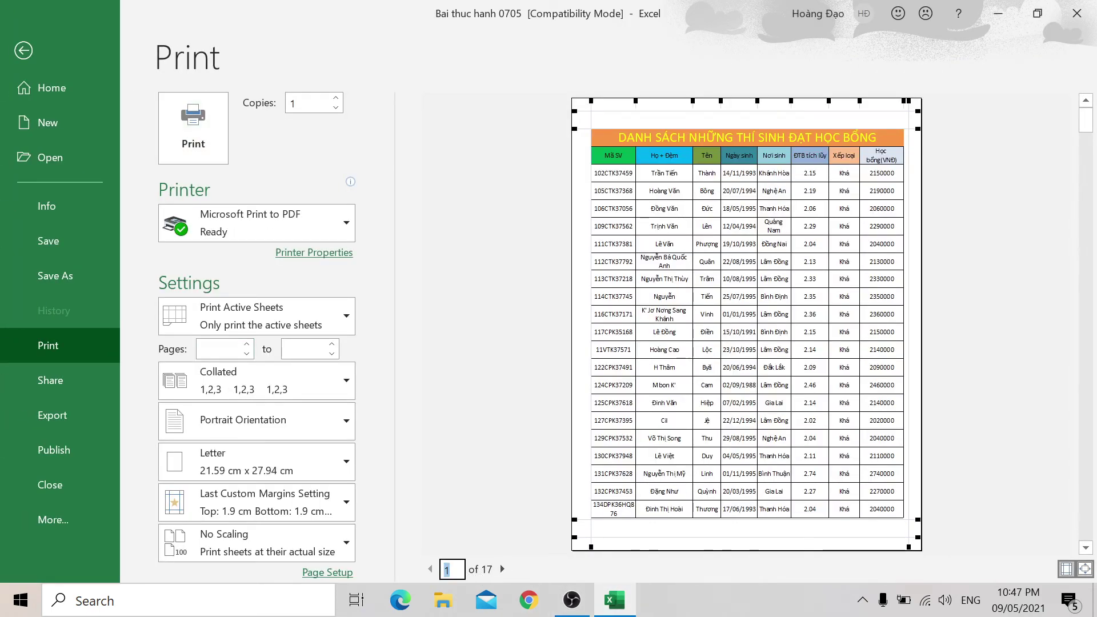
pyautogui.write('7')
pyautogui.press('Return')
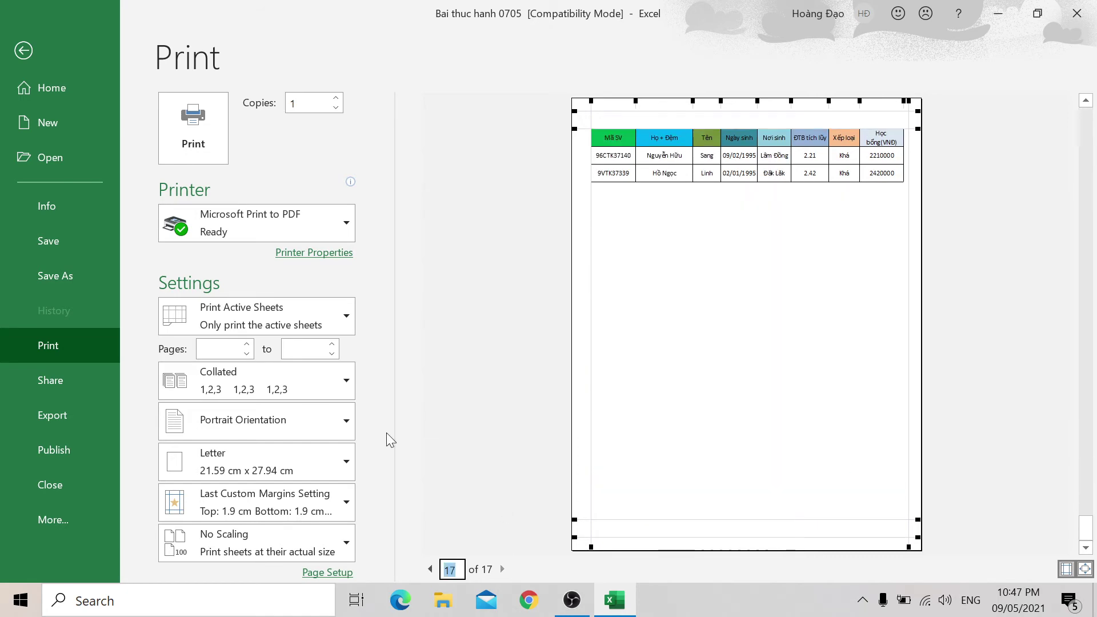
pyautogui.click(39, 57)
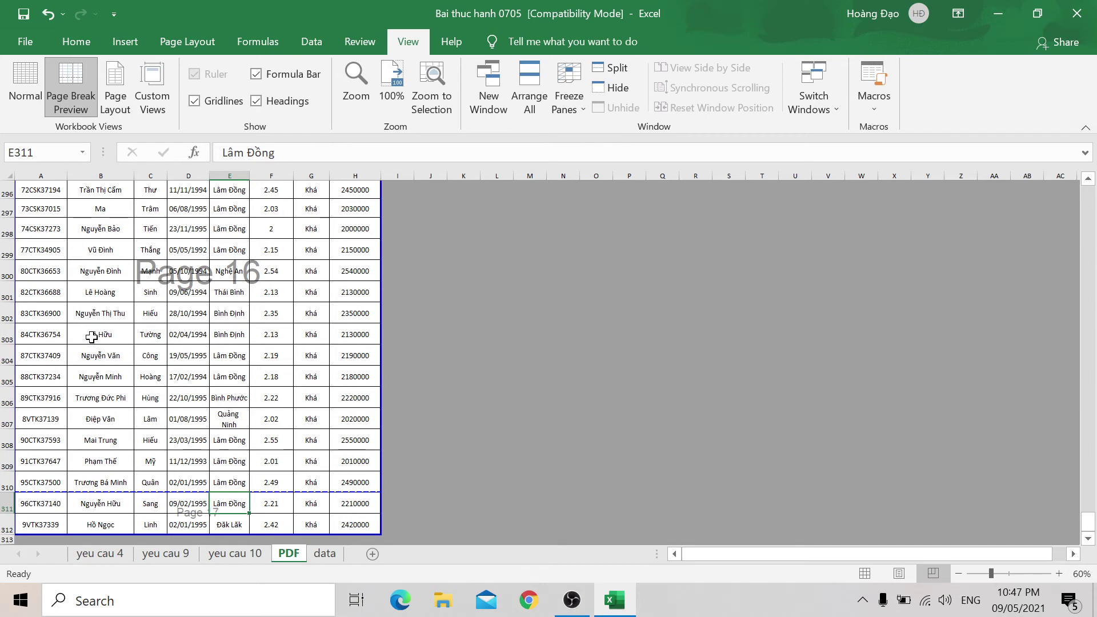
# Step: Scroll through the PDF sheet and inspect the #N/A value in cell H246
pyautogui.scroll(4, 93, 338)
pyautogui.scroll(3, 99, 334)
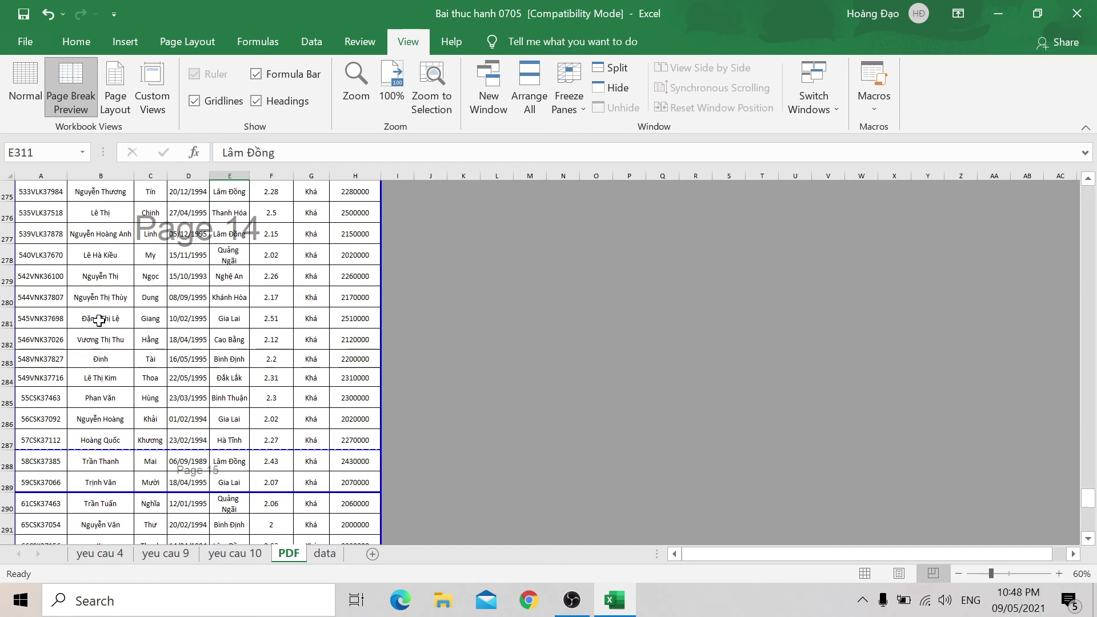
pyautogui.scroll(4, 99, 320)
pyautogui.scroll(7, 99, 320)
pyautogui.scroll(6, 92, 334)
pyautogui.scroll(-2, 85, 348)
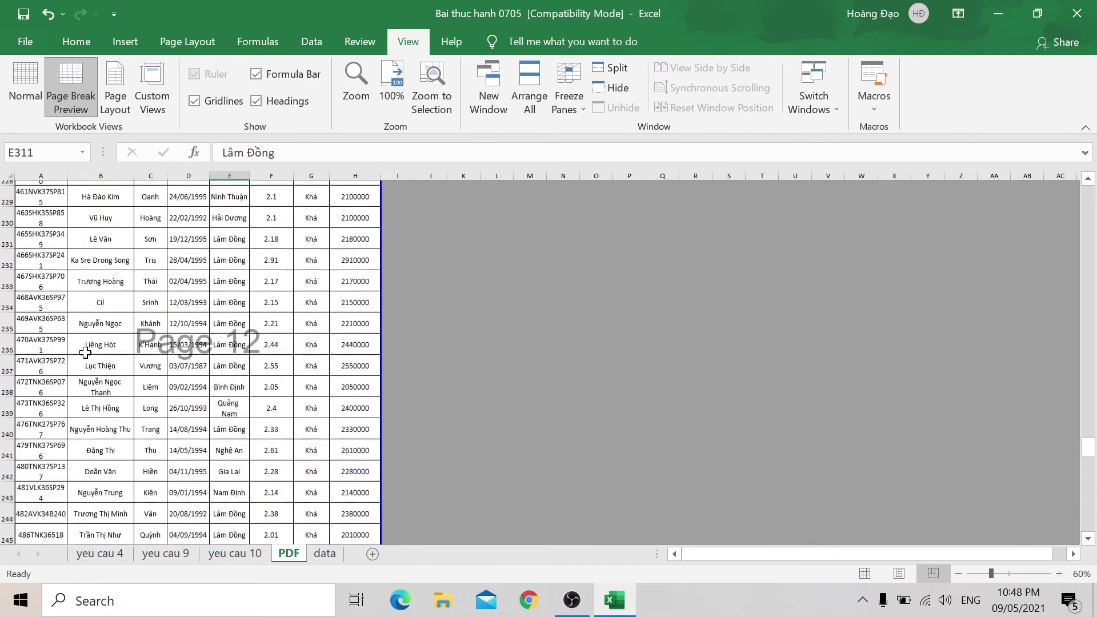
pyautogui.scroll(-4, 86, 354)
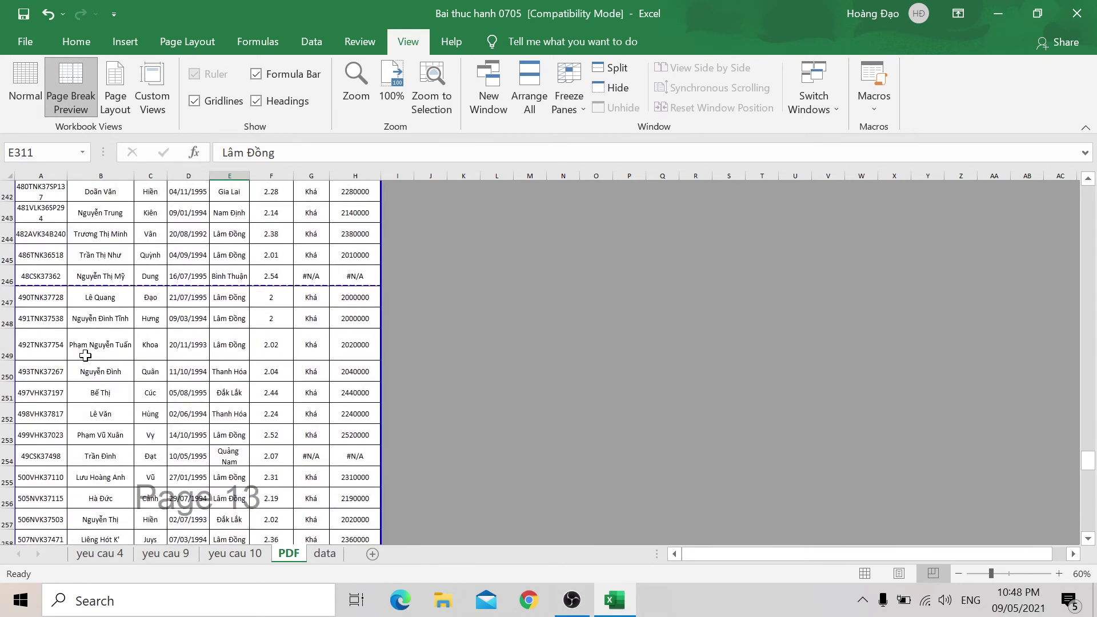
pyautogui.click(354, 280)
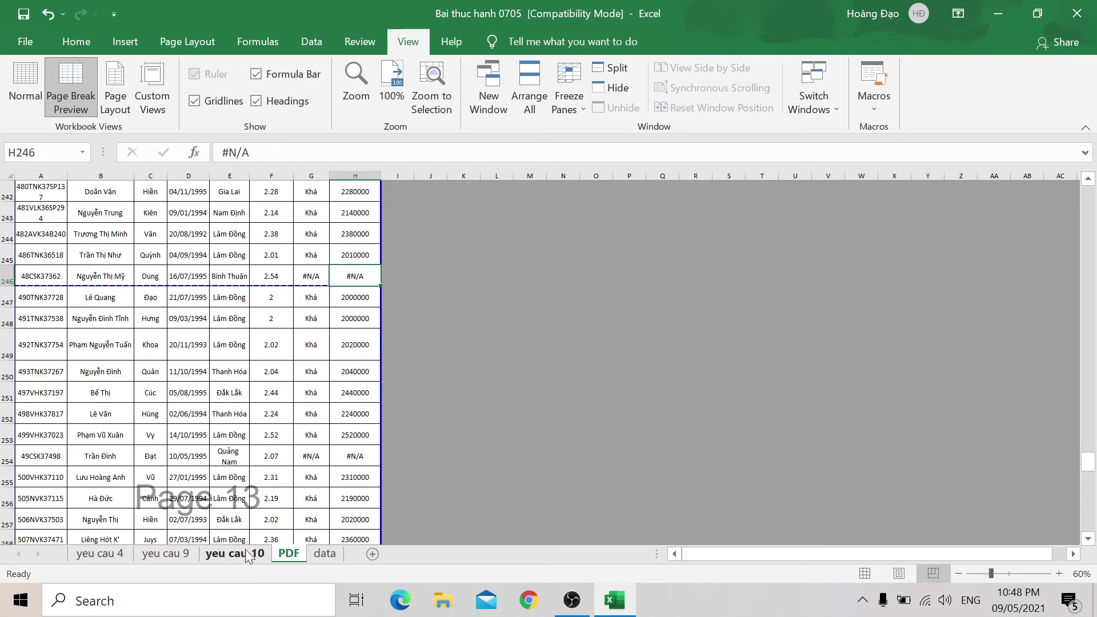
# Step: Scroll back to the top and switch to the yeu cau 10 sheet
pyautogui.scroll(7, 325, 308)
pyautogui.scroll(7, 325, 308)
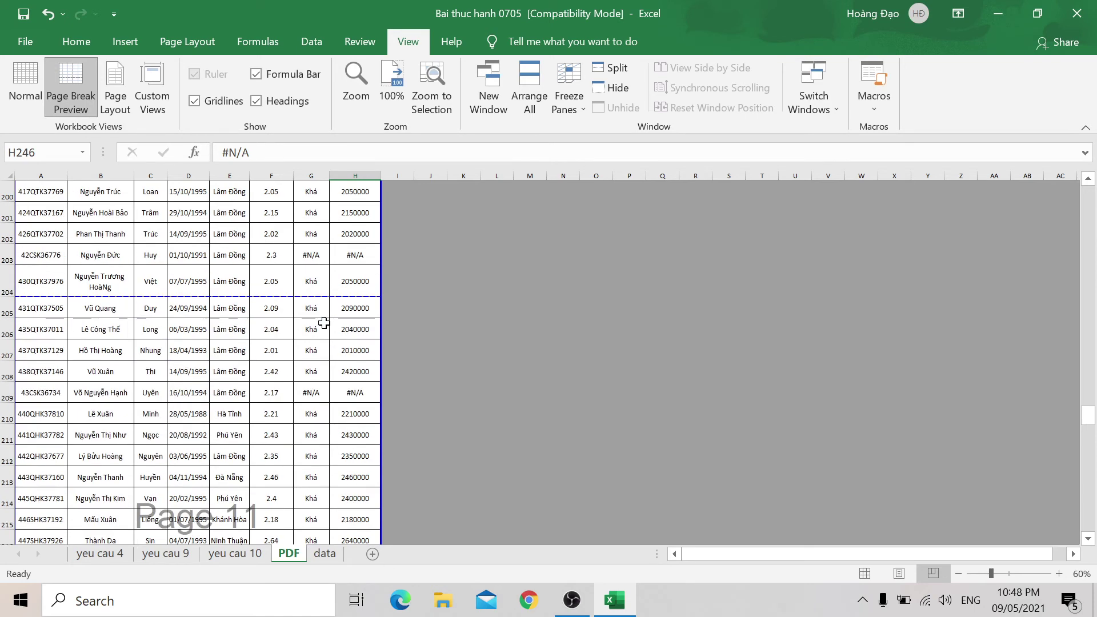
pyautogui.scroll(7, 324, 311)
pyautogui.scroll(7, 323, 320)
pyautogui.scroll(8, 324, 323)
pyautogui.scroll(8, 324, 324)
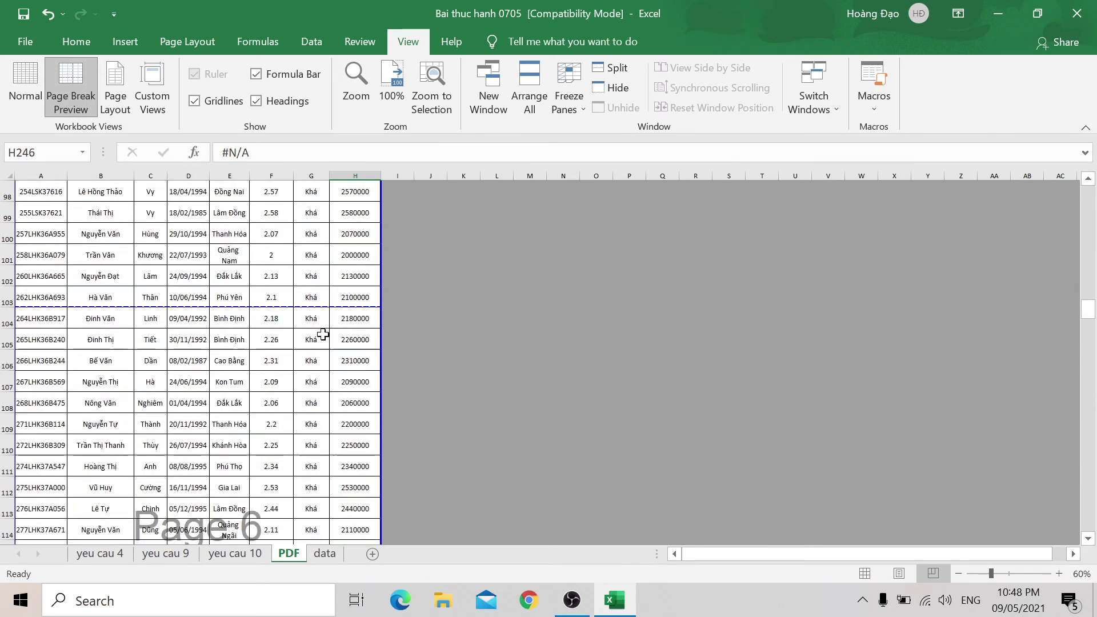
pyautogui.scroll(8, 324, 326)
pyautogui.scroll(8, 317, 343)
pyautogui.scroll(5, 306, 382)
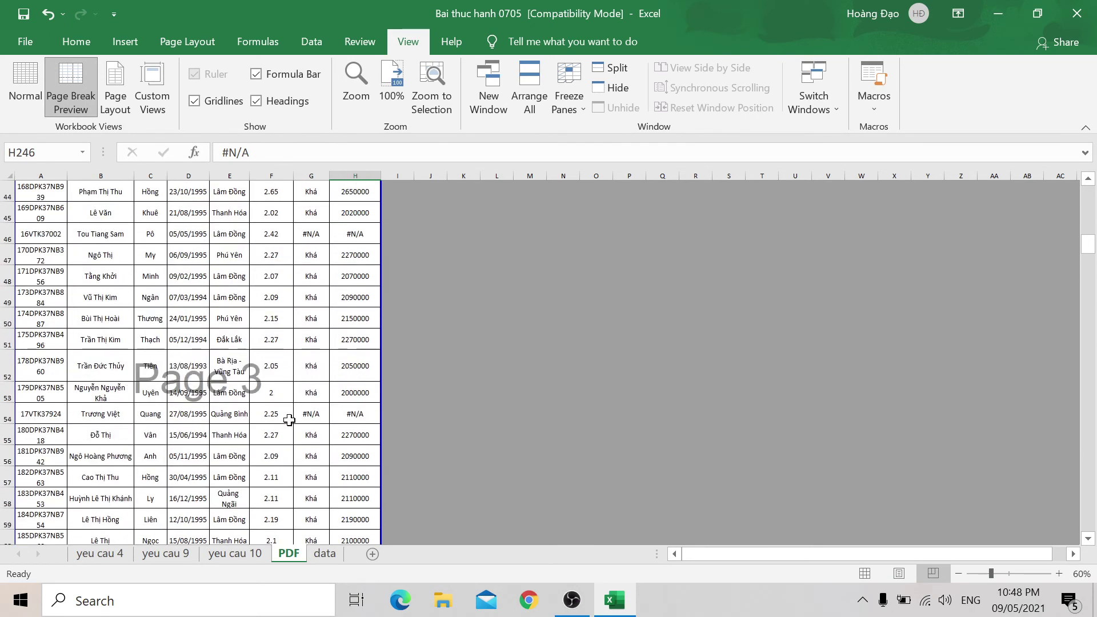
pyautogui.click(251, 553)
pyautogui.scroll(-2, 832, 368)
# Step: Copy the Học bổng(VNĐ) formula from N314 up to N5 and check the result in N7
pyautogui.scroll(2, 857, 366)
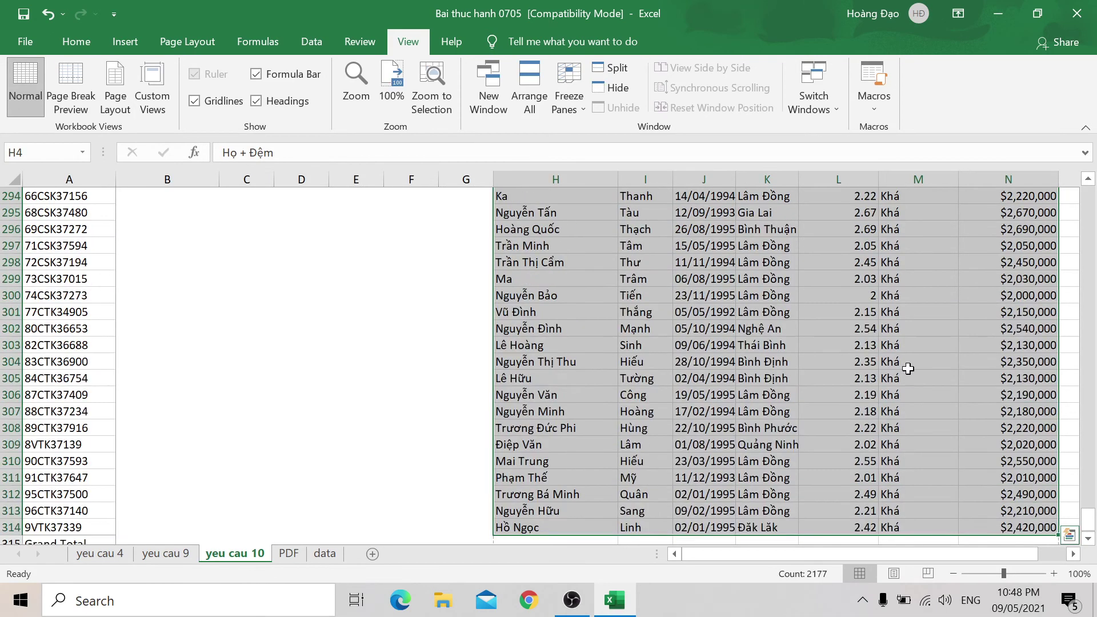
pyautogui.click(914, 394)
pyautogui.scroll(-1, 1027, 505)
pyautogui.click(1050, 482)
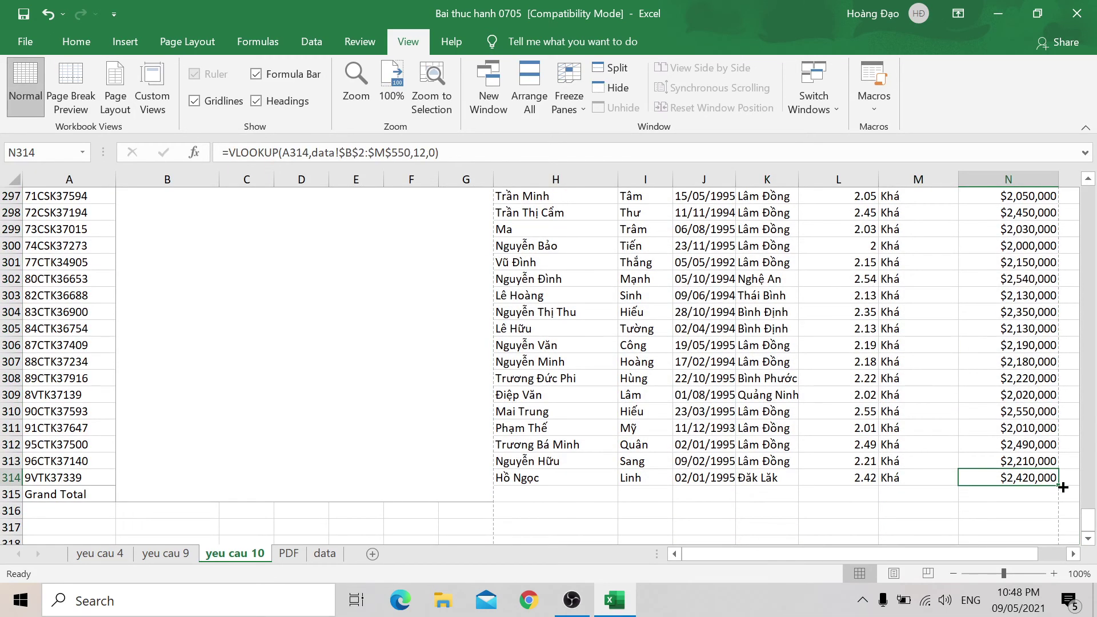
pyautogui.moveTo(1060, 487); pyautogui.dragTo(971, 12)
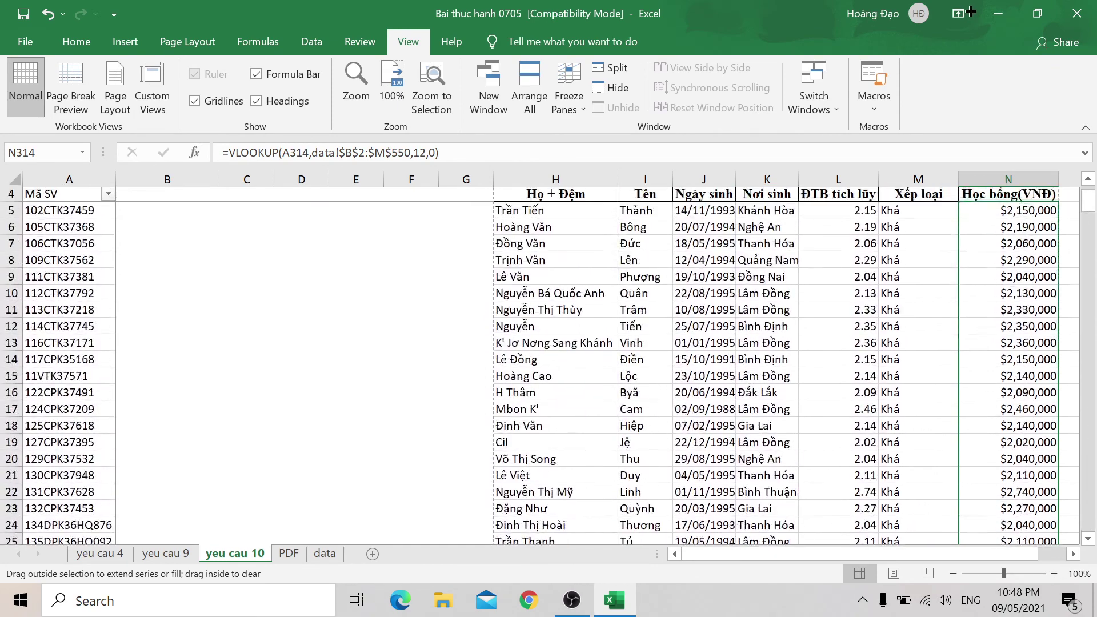
pyautogui.moveTo(971, 12); pyautogui.dragTo(1023, 264)
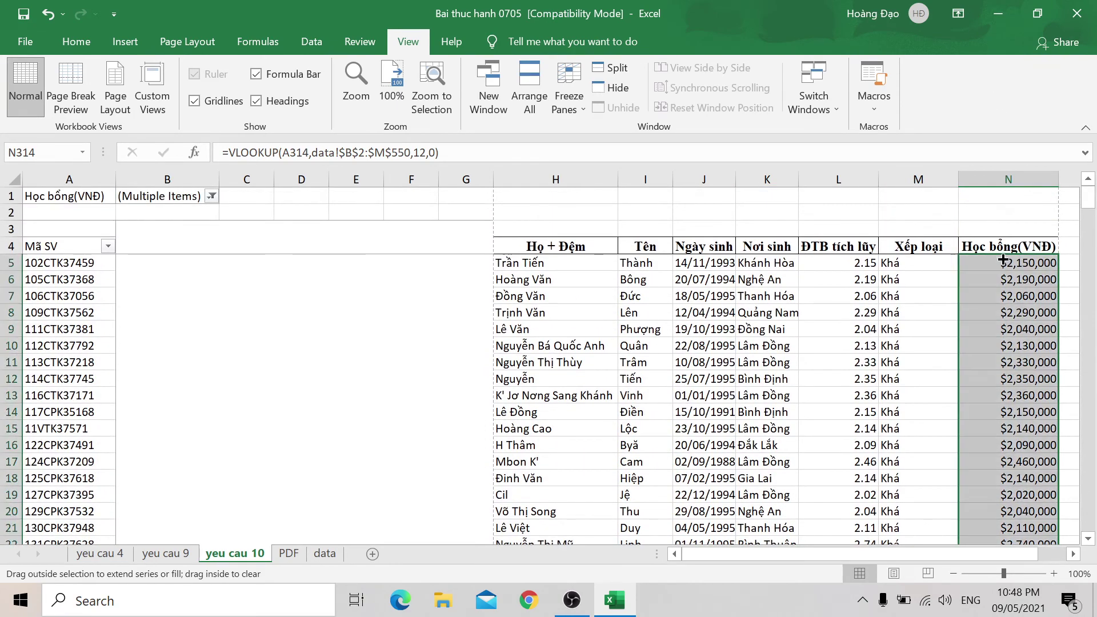
pyautogui.click(1014, 296)
# Step: Copy the Xếp loại lookup formula in M314 up column M to row 5
pyautogui.scroll(-1, 994, 309)
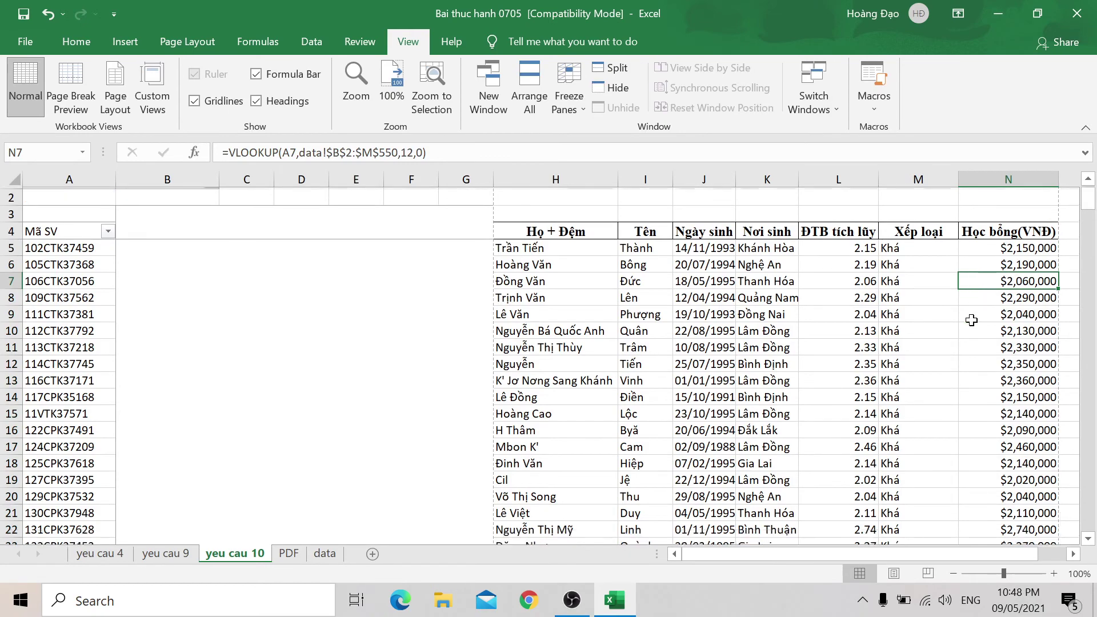
pyautogui.scroll(-10, 974, 318)
pyautogui.scroll(-10, 983, 343)
pyautogui.scroll(-7, 988, 373)
pyautogui.scroll(-15, 982, 380)
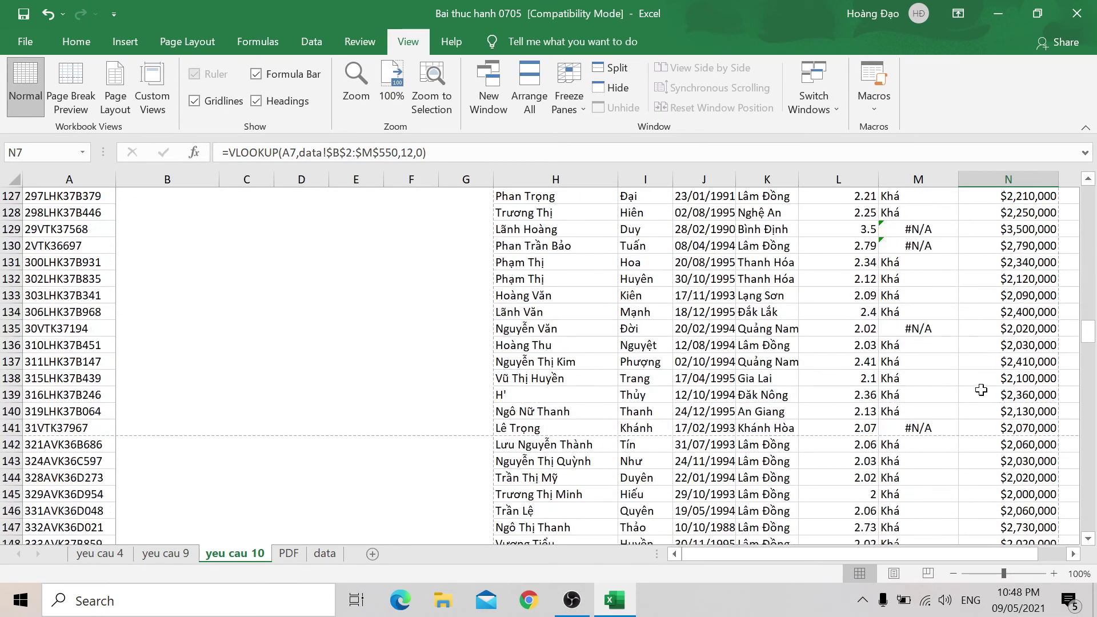
pyautogui.scroll(-9, 977, 390)
pyautogui.scroll(-8, 971, 403)
pyautogui.scroll(-16, 965, 416)
pyautogui.scroll(-8, 965, 420)
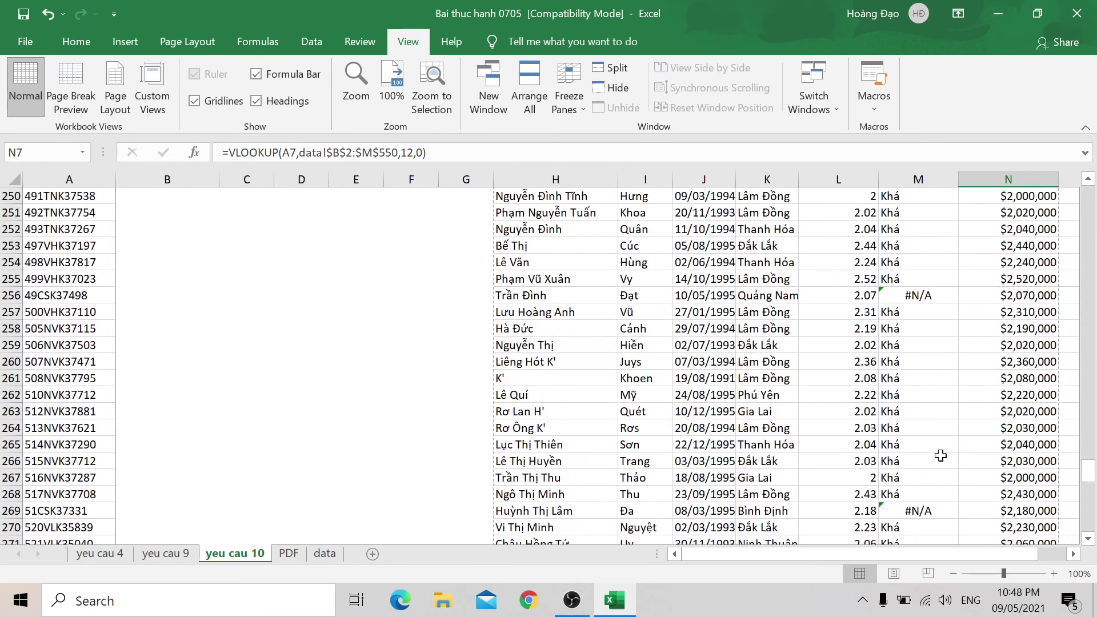
pyautogui.scroll(-8, 943, 453)
pyautogui.scroll(-9, 925, 472)
pyautogui.click(900, 413)
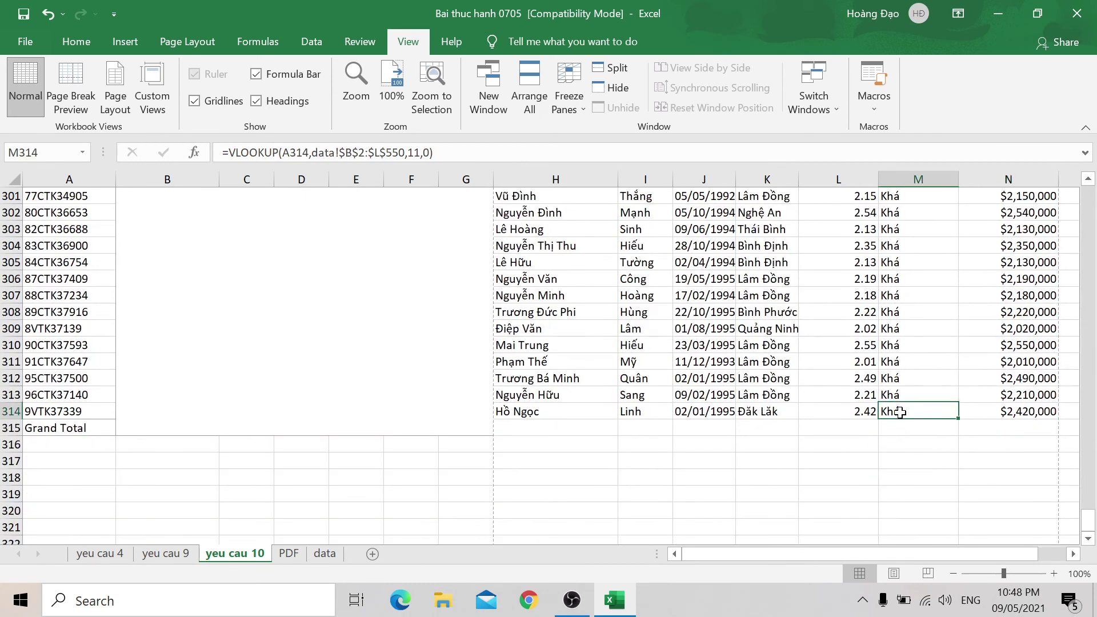
pyautogui.click(868, 413)
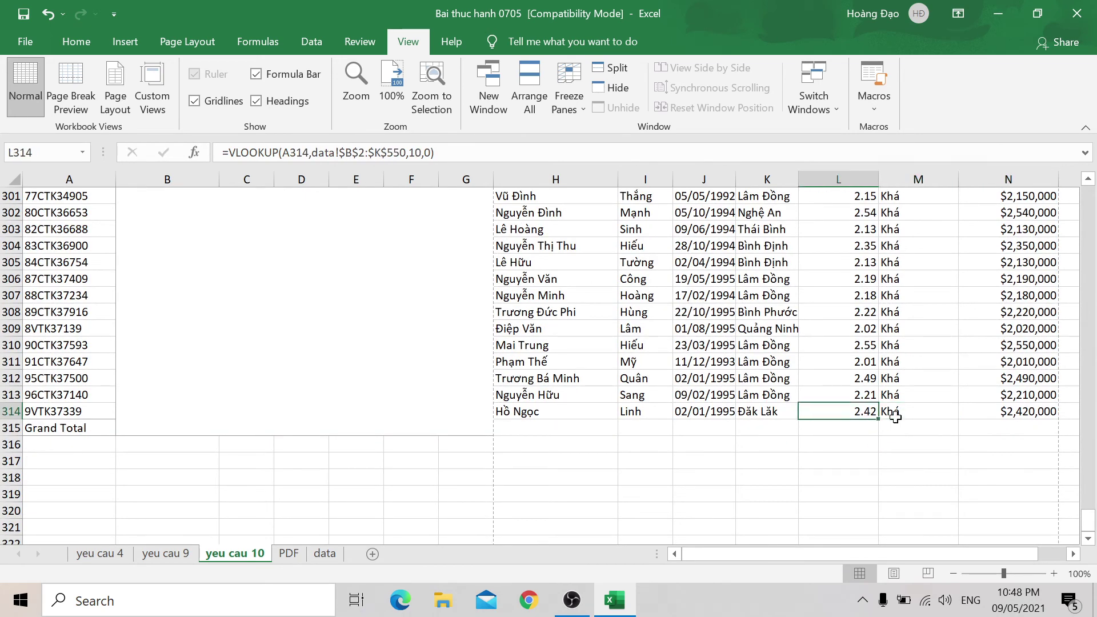
pyautogui.click(895, 417)
pyautogui.moveTo(958, 419); pyautogui.dragTo(925, 48)
# Step: Scroll back down and reselect M314 to confirm the filled ratings
pyautogui.scroll(-7, 871, 276)
pyautogui.scroll(-7, 872, 276)
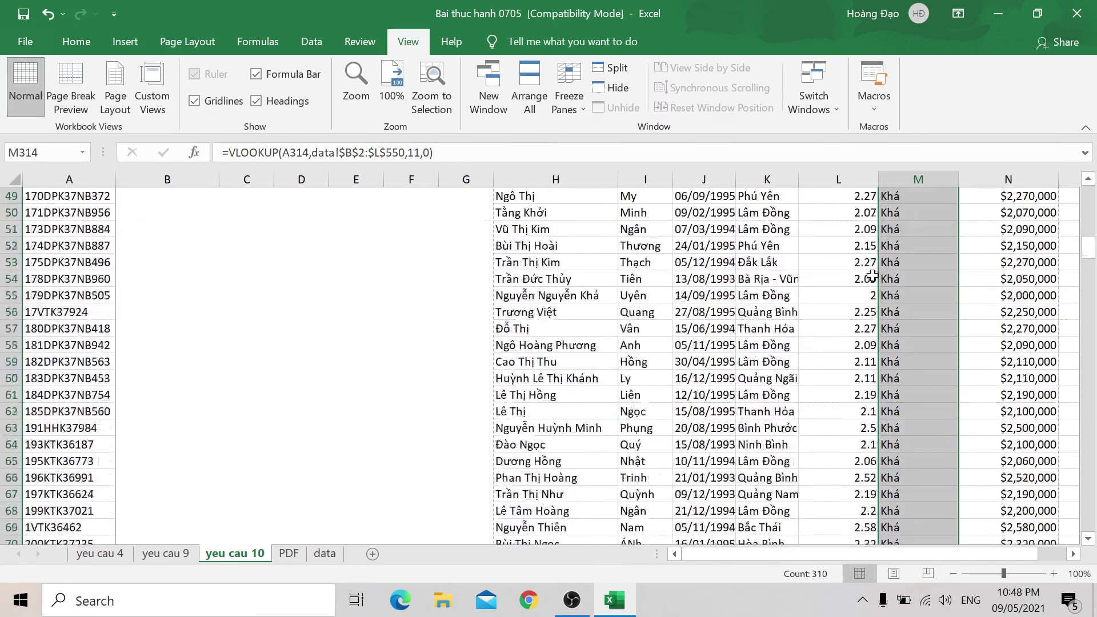
pyautogui.scroll(-8, 871, 276)
pyautogui.scroll(-9, 871, 276)
pyautogui.scroll(-9, 871, 276)
pyautogui.scroll(-8, 863, 298)
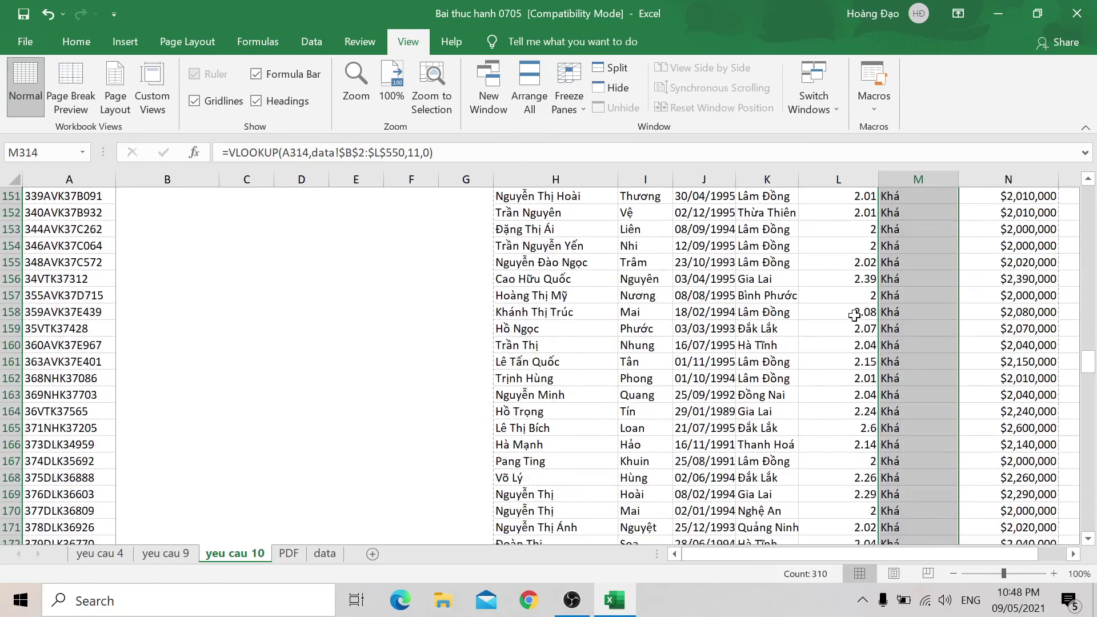
pyautogui.scroll(-8, 854, 315)
pyautogui.scroll(-13, 841, 331)
pyautogui.scroll(-10, 836, 336)
pyautogui.scroll(-8, 836, 343)
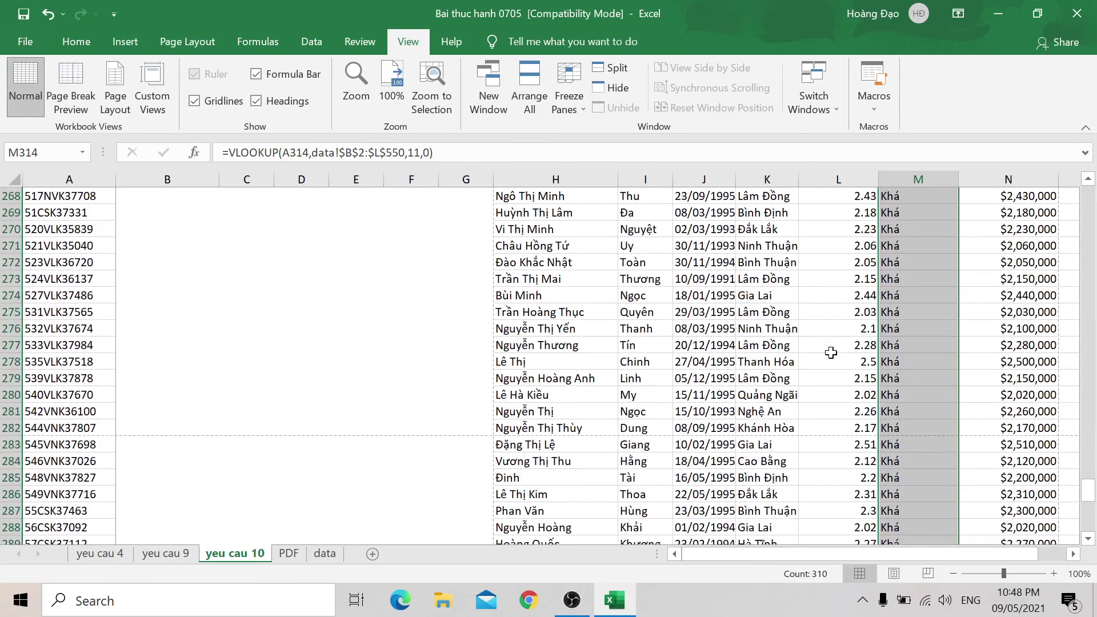
pyautogui.scroll(-7, 831, 353)
pyautogui.scroll(-6, 857, 354)
pyautogui.click(908, 307)
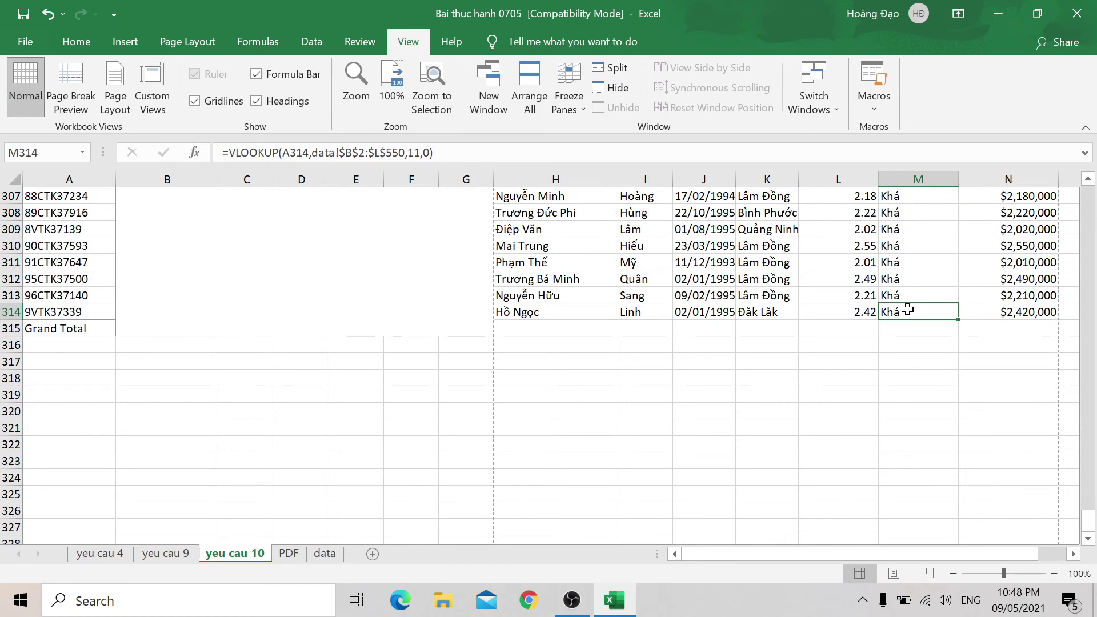
# Step: Copy the ratings M5:M314 on the yeu cau 10 sheet
pyautogui.hotkey('ctrl', 'Up')
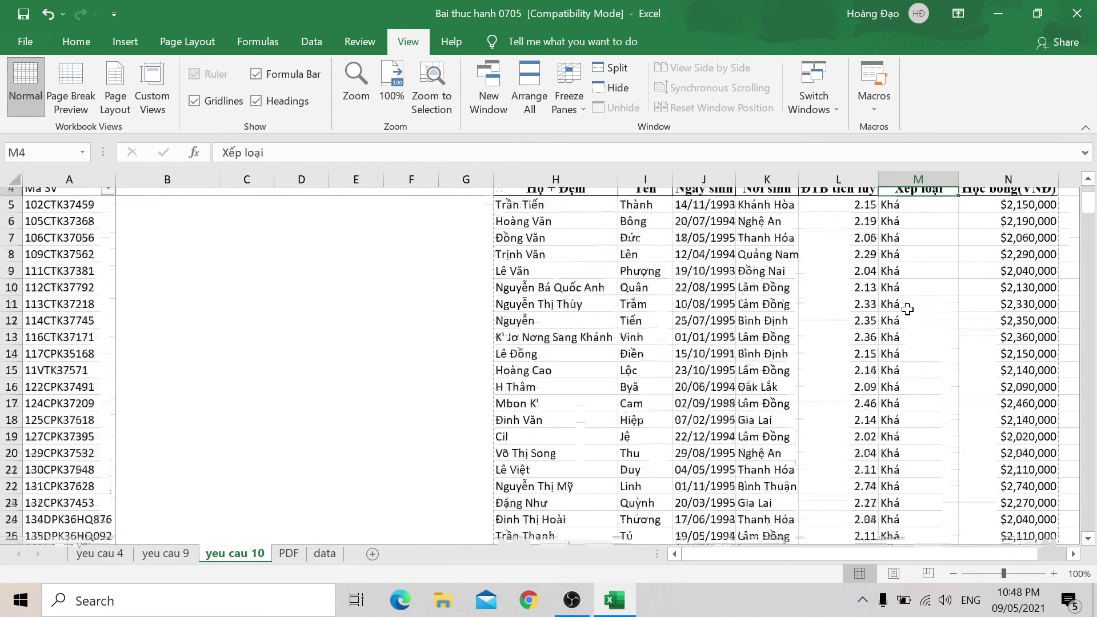
pyautogui.press('Down')
pyautogui.hotkey('ctrl', 'shift', 'Down')
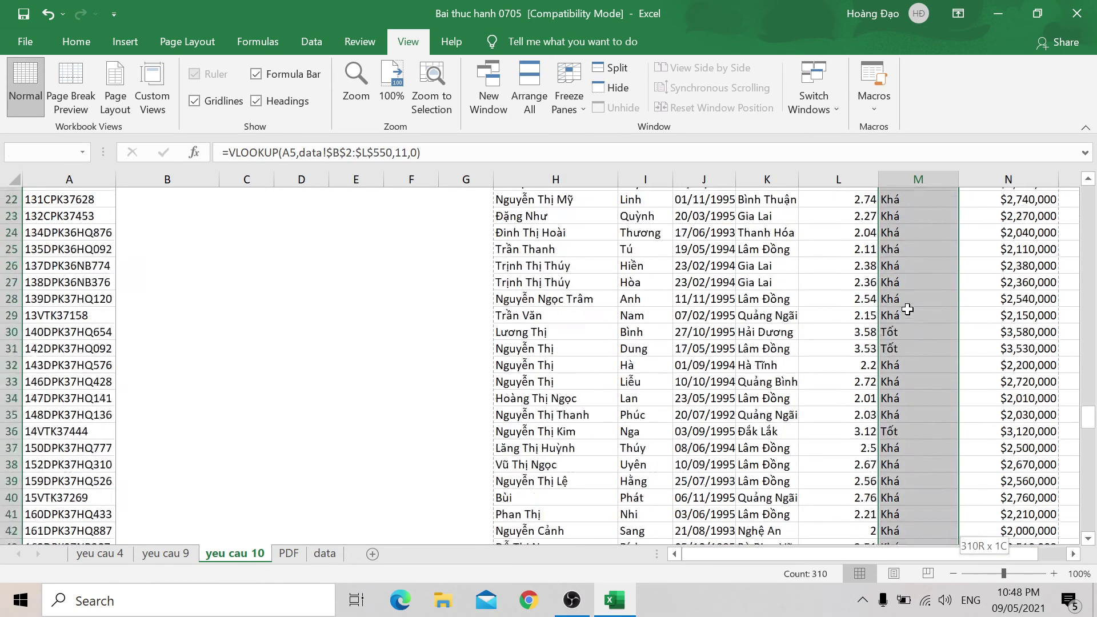
pyautogui.hotkey('ctrl', 'c')
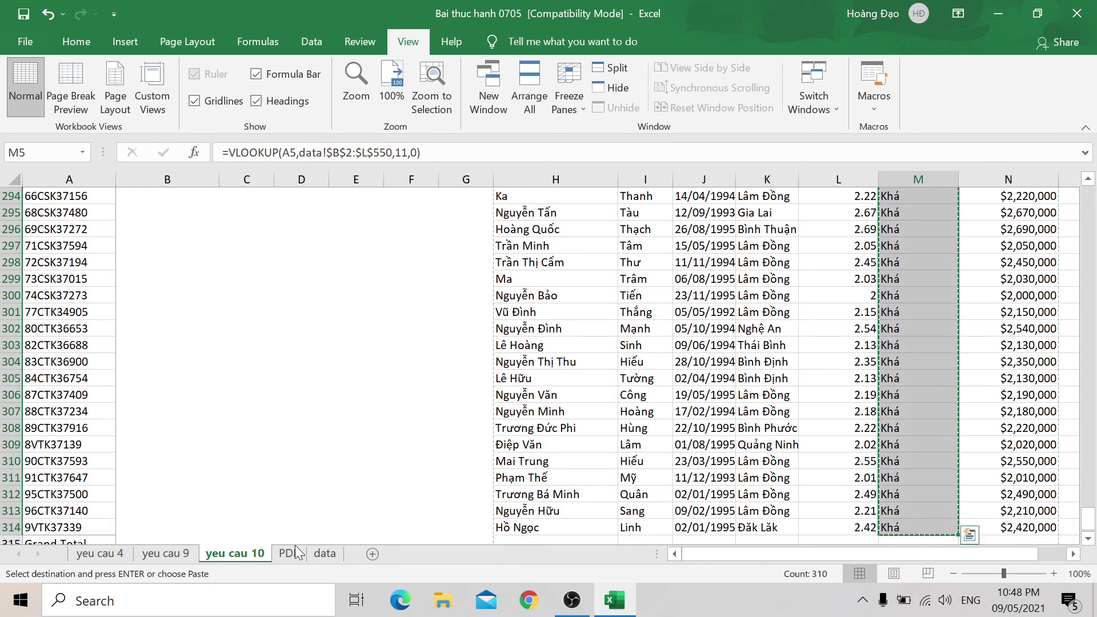
# Step: On the PDF sheet, clear the old ratings in G3:G312 and the old amounts in column H
pyautogui.click(295, 554)
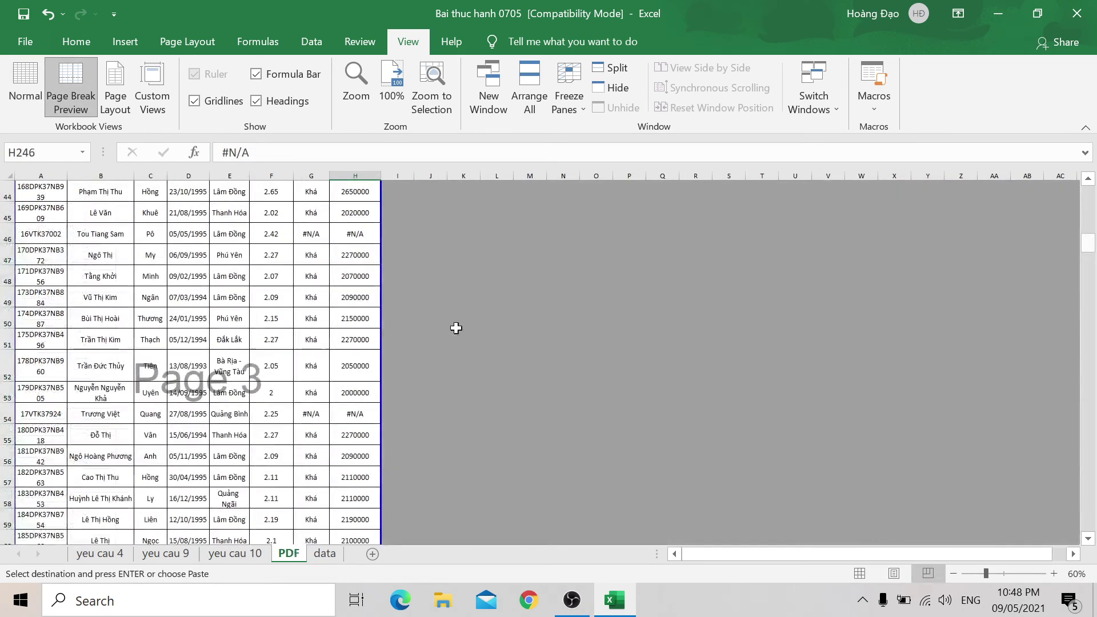
pyautogui.click(300, 221)
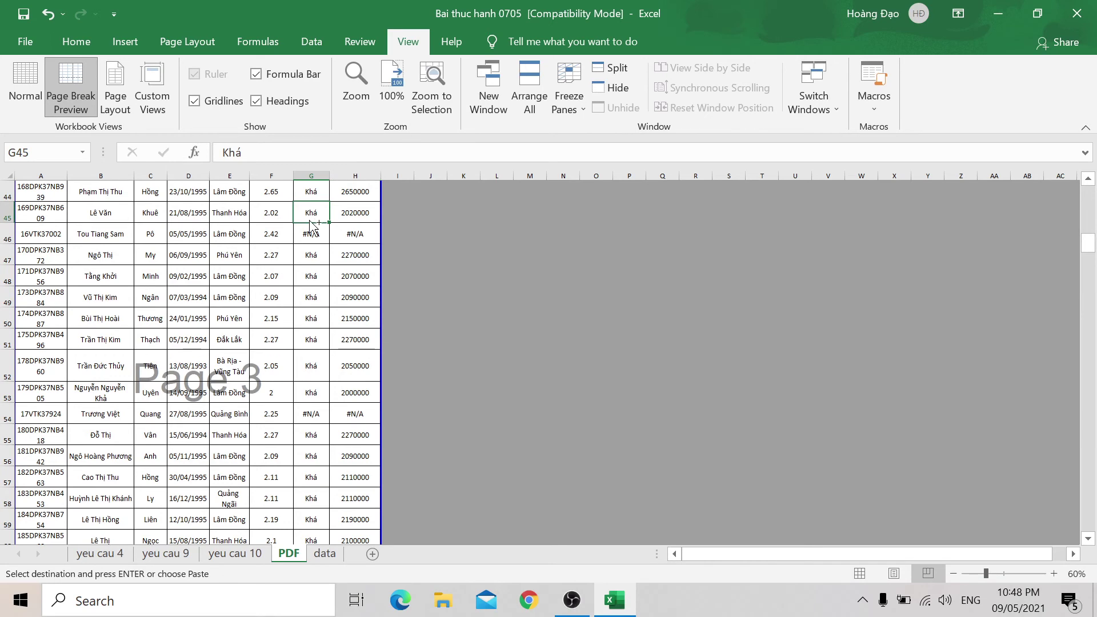
pyautogui.hotkey('ctrl', 'Up')
pyautogui.click(311, 218)
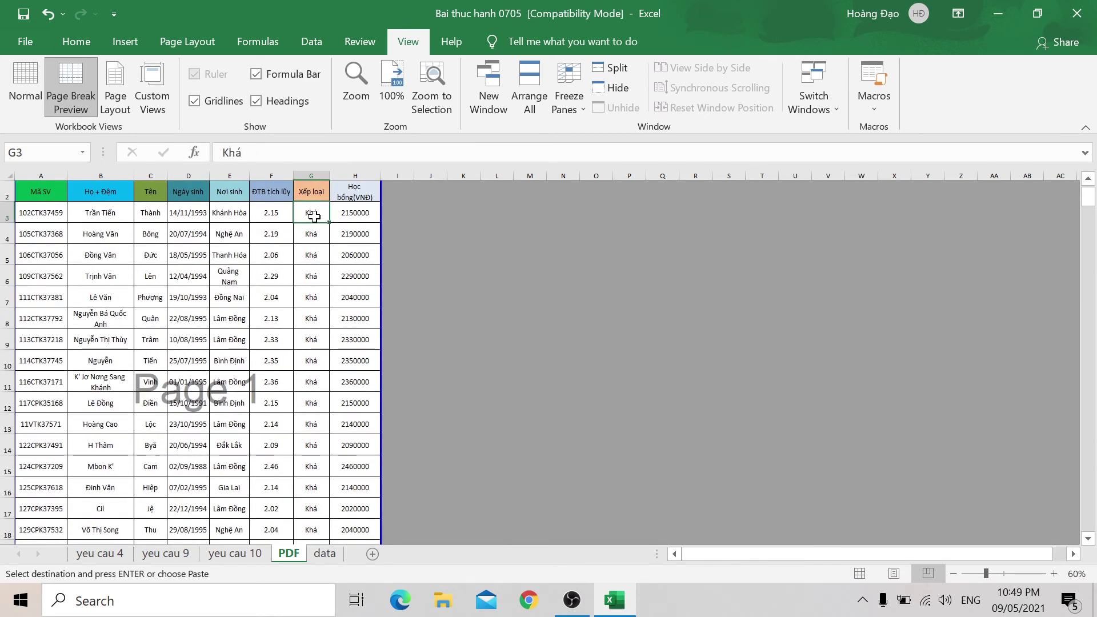
pyautogui.hotkey('ctrl', 'shift', 'Down')
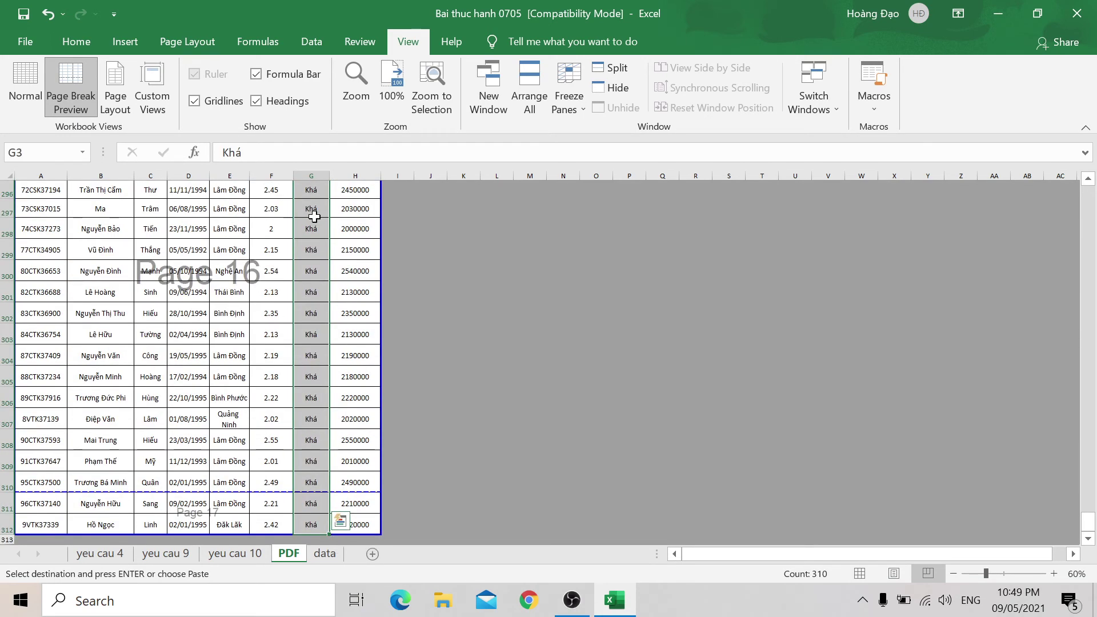
pyautogui.hotkey('ctrl', 'BackSpace')
pyautogui.press('Delete')
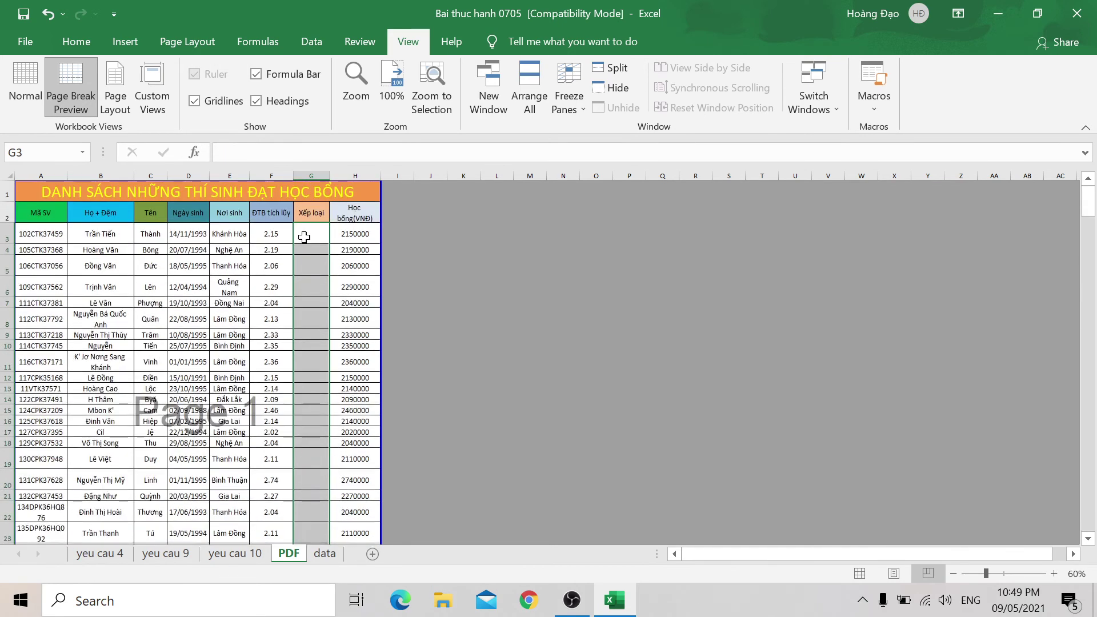
pyautogui.rightClick(307, 233)
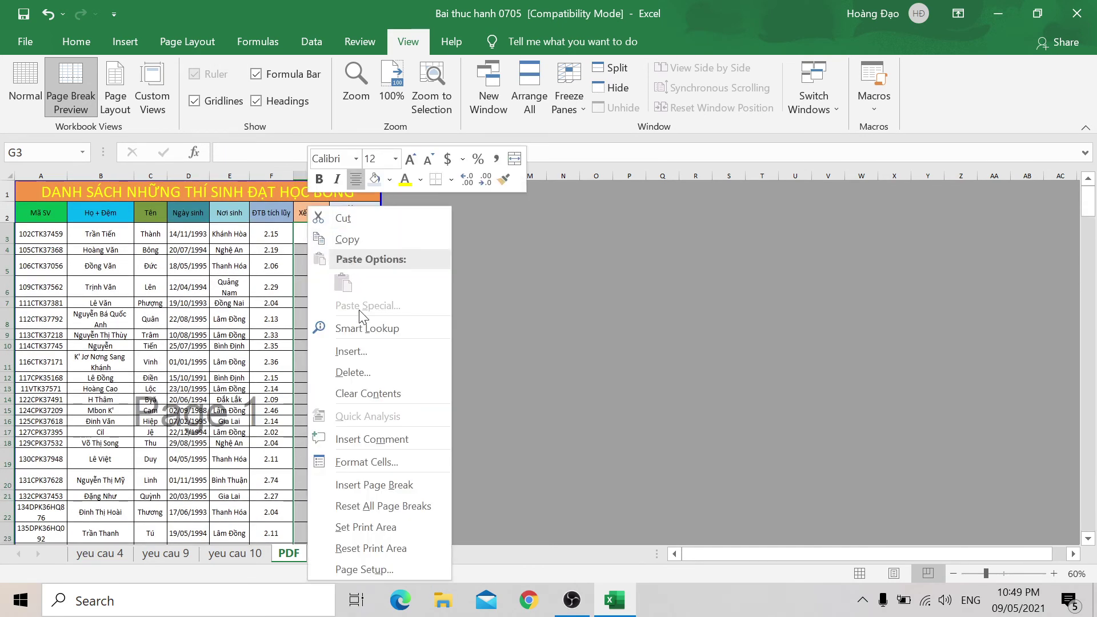
pyautogui.click(296, 237)
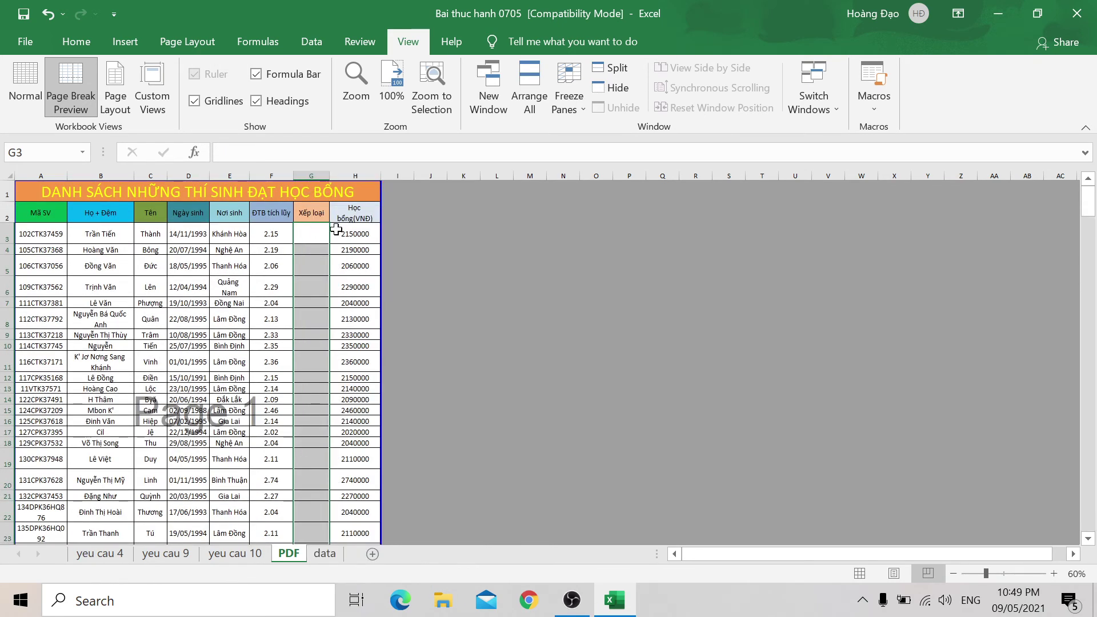
pyautogui.click(336, 229)
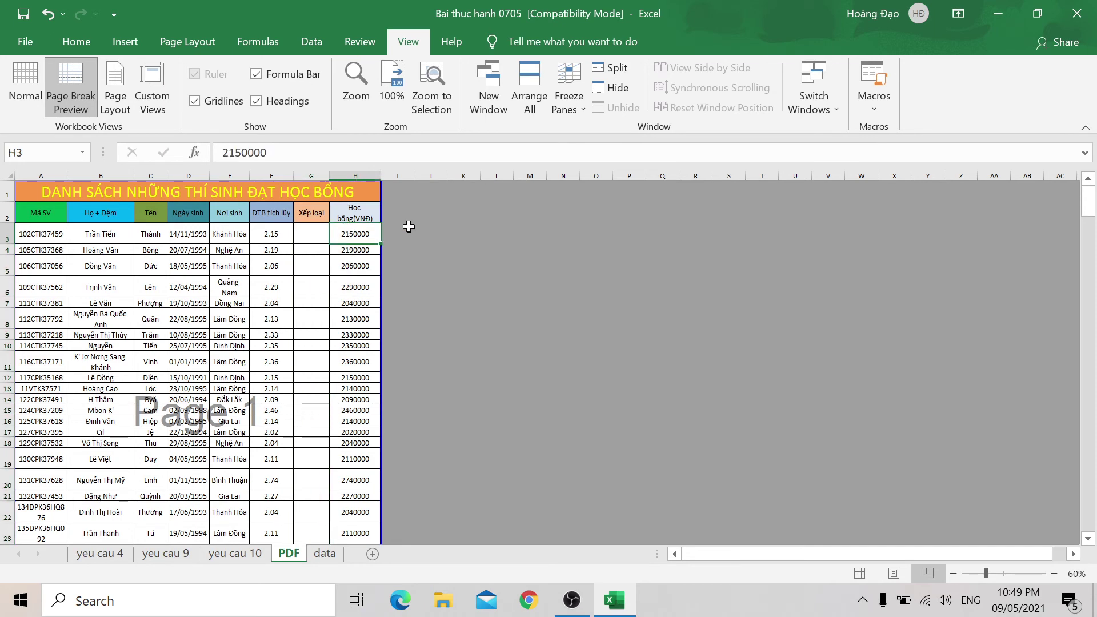
pyautogui.hotkey('ctrl', 'shift', 'Down')
pyautogui.hotkey('ctrl', 'shift', 'Down')
pyautogui.press('Delete')
pyautogui.hotkey('ctrl', 'BackSpace')
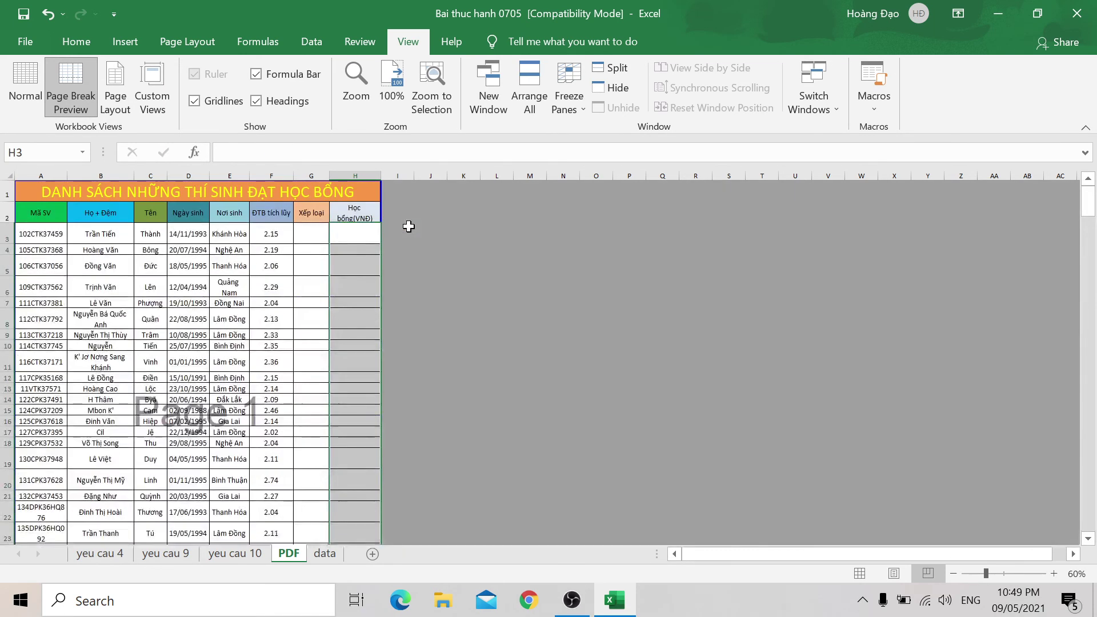
# Step: Copy columns M and N from yeu cau 10 and paste them as values at G3 on the PDF sheet
pyautogui.click(246, 553)
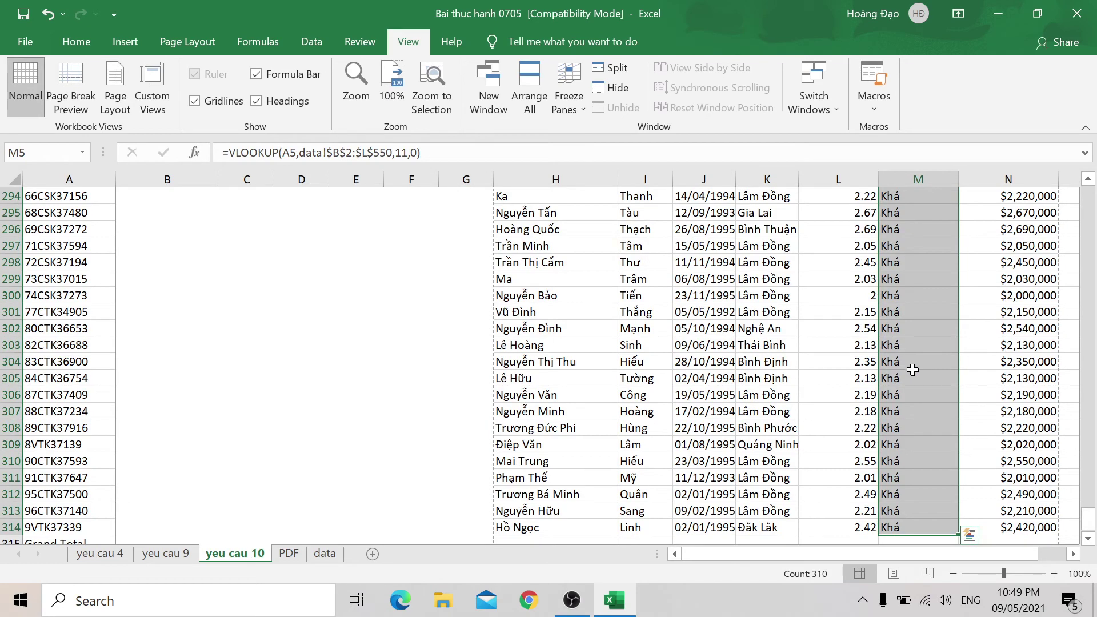
pyautogui.hotkey('shift', 'Right')
pyautogui.hotkey('ctrl', 'c')
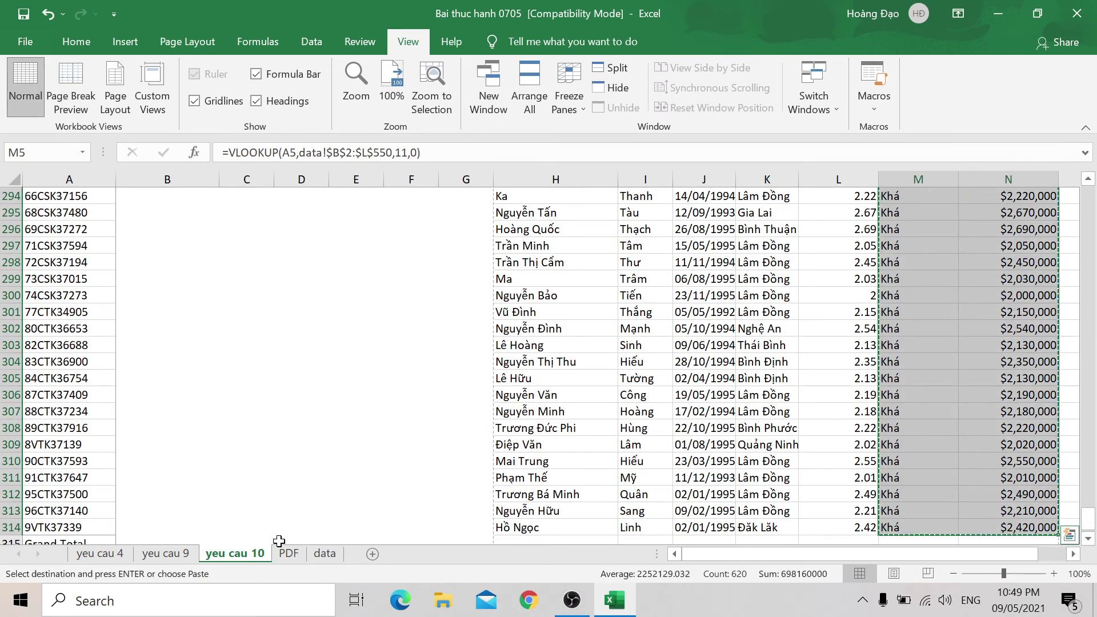
pyautogui.click(289, 554)
pyautogui.click(319, 235)
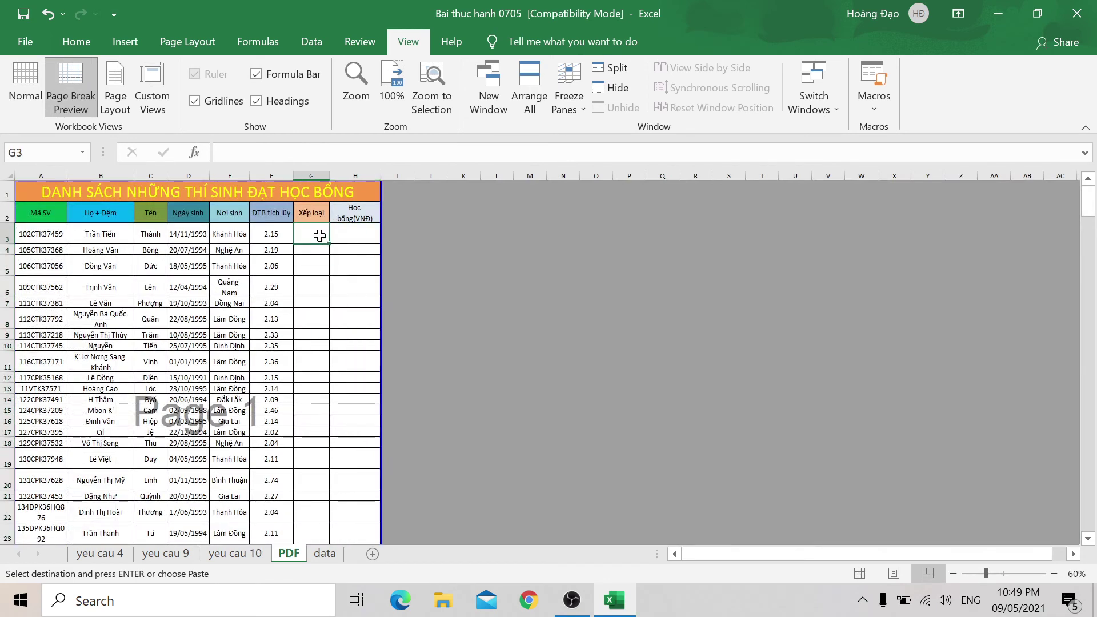
pyautogui.rightClick(319, 235)
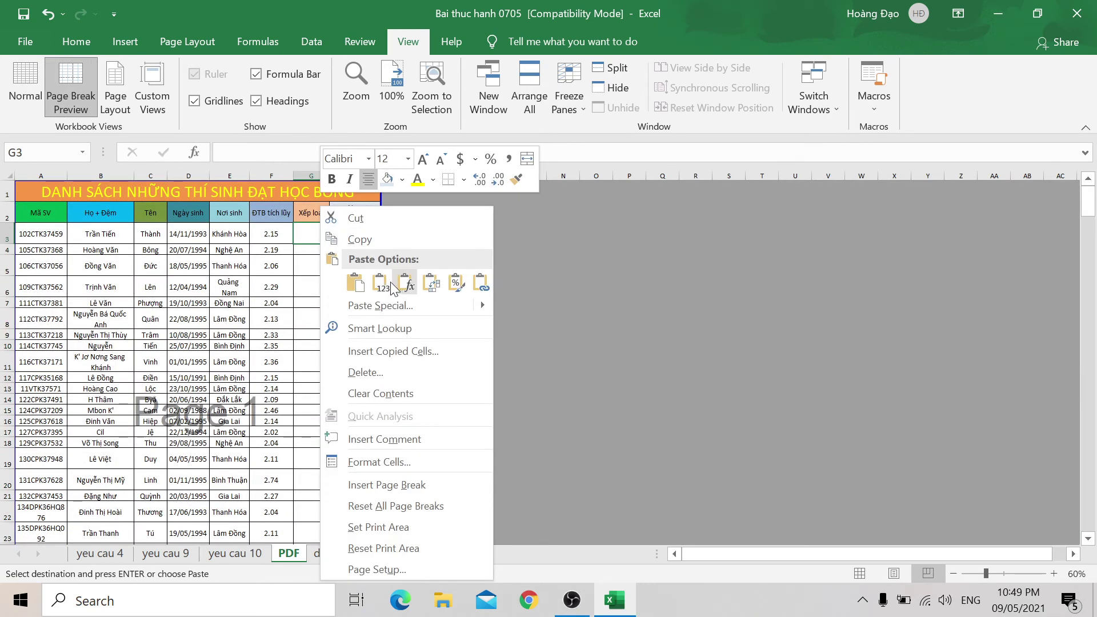
pyautogui.click(389, 278)
# Step: Check the pasted ratings reach the last row and select the amounts H3:H312
pyautogui.click(309, 234)
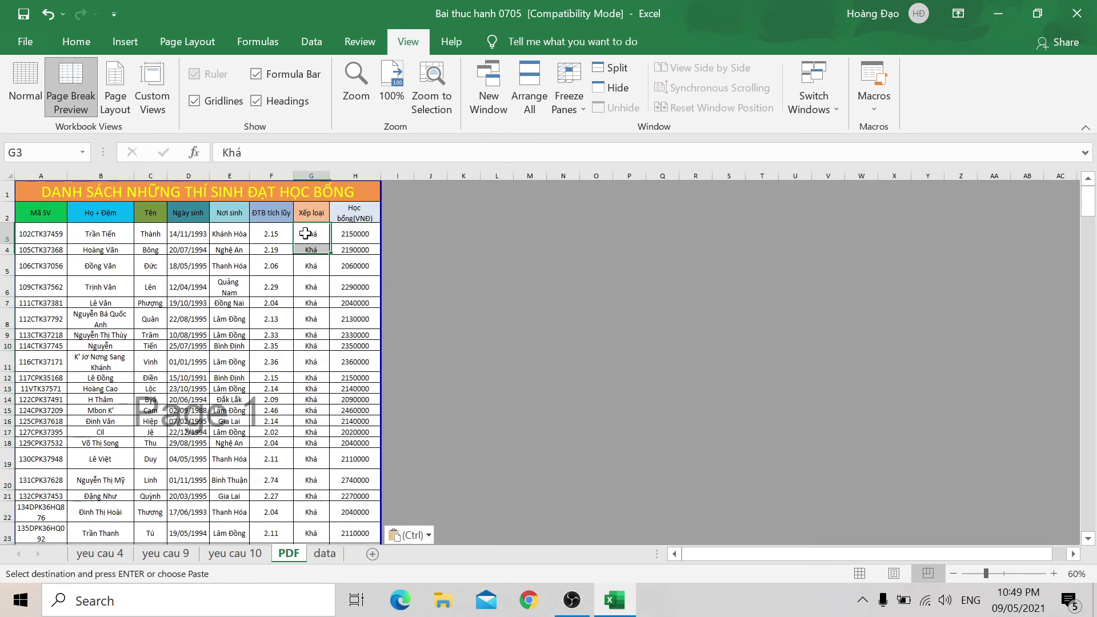
pyautogui.doubleClick(316, 242)
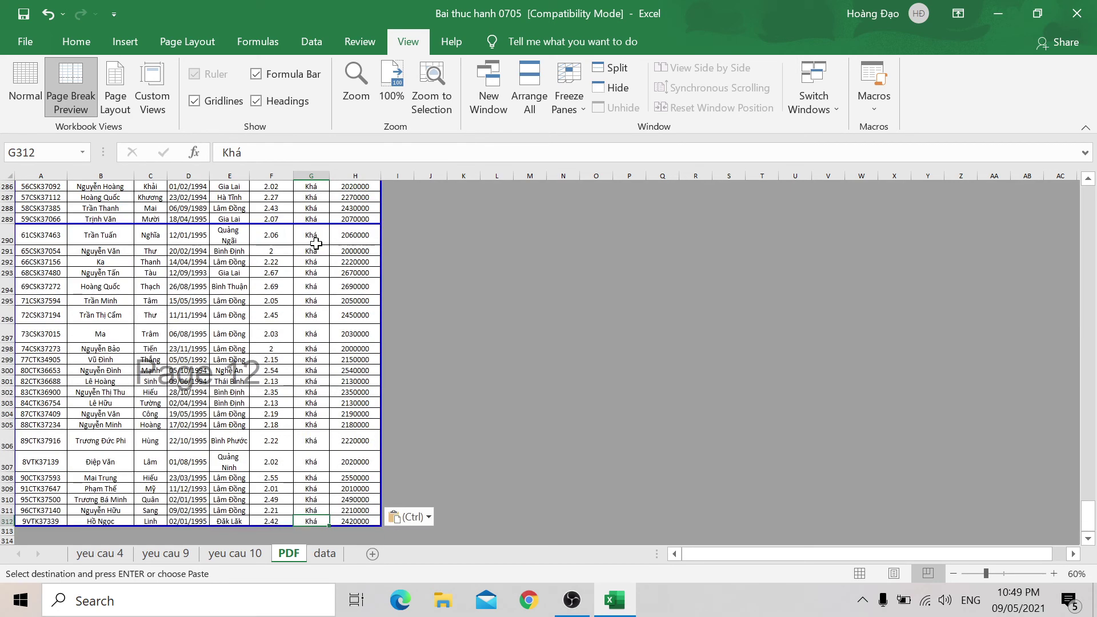
pyautogui.hotkey('ctrl', 'Up')
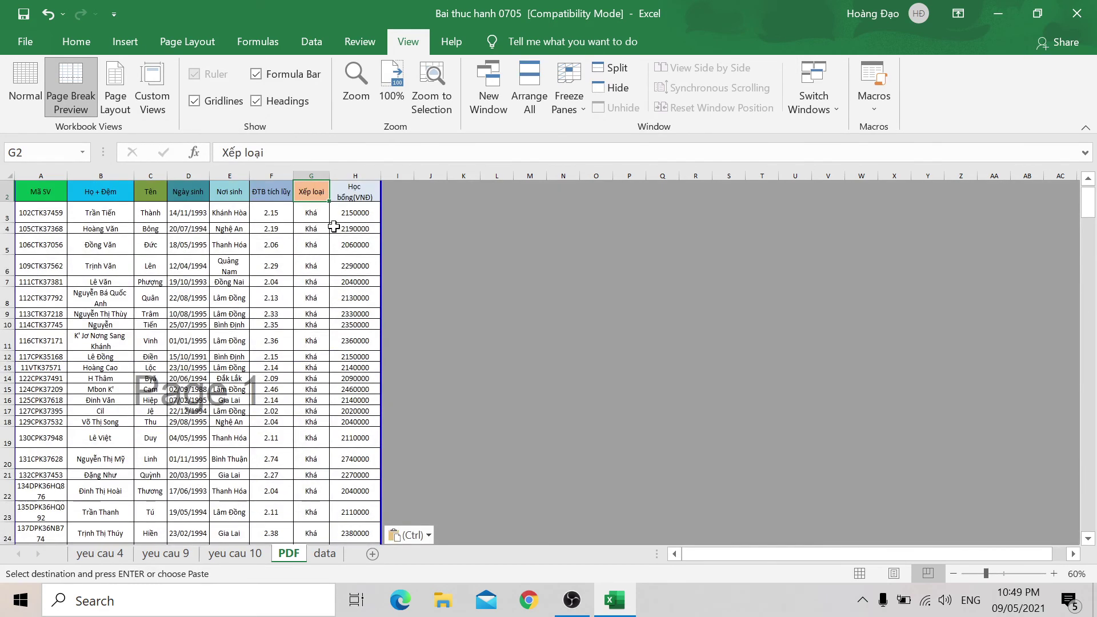
pyautogui.click(357, 212)
pyautogui.hotkey('ctrl', 'shift', 'Down')
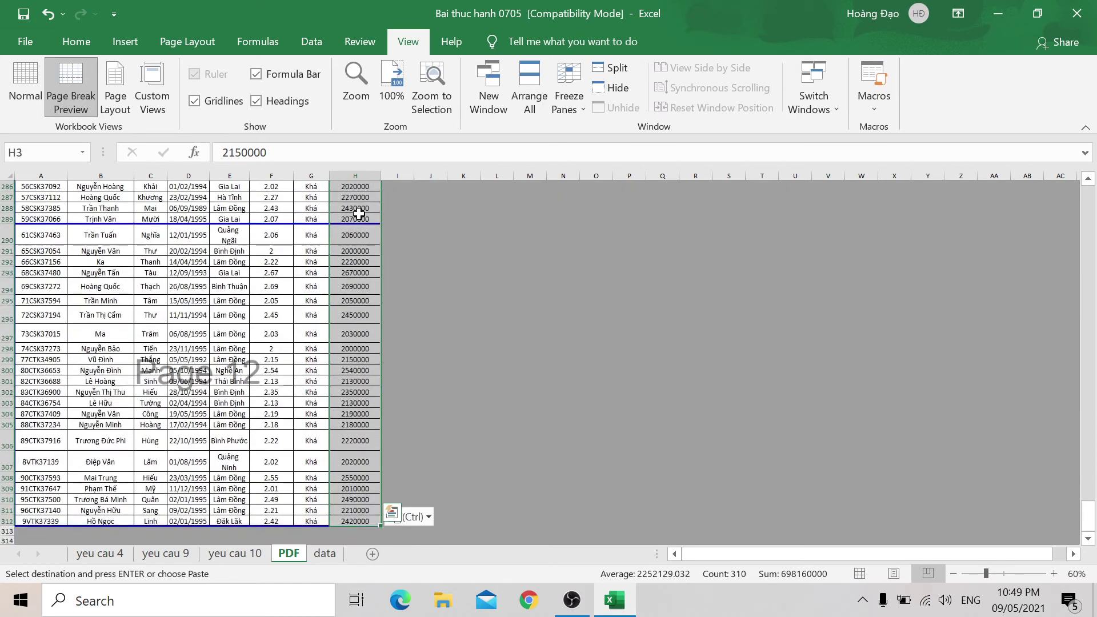
pyautogui.click(76, 42)
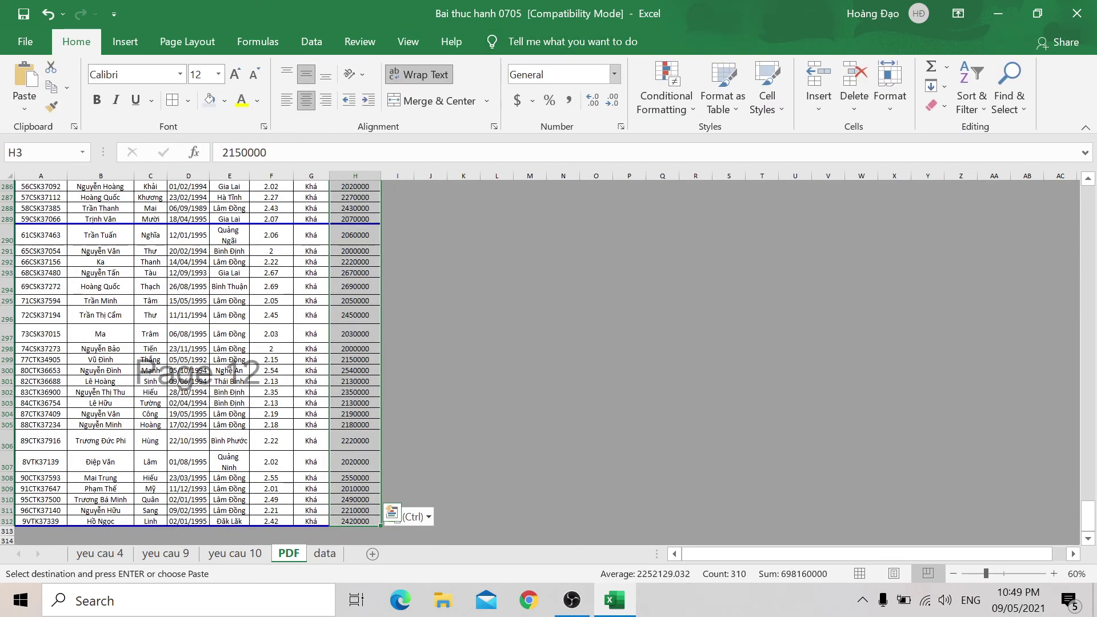
# Step: Format the Học bổng amounts as Currency with zero decimal places, e.g. $2,150,000
pyautogui.click(614, 73)
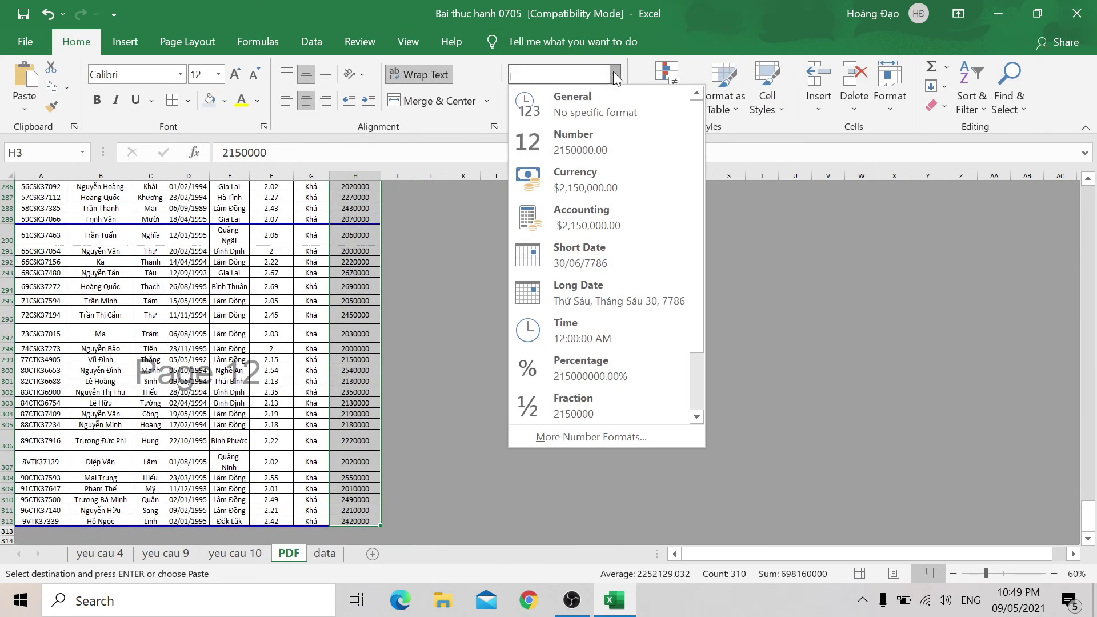
pyautogui.click(590, 183)
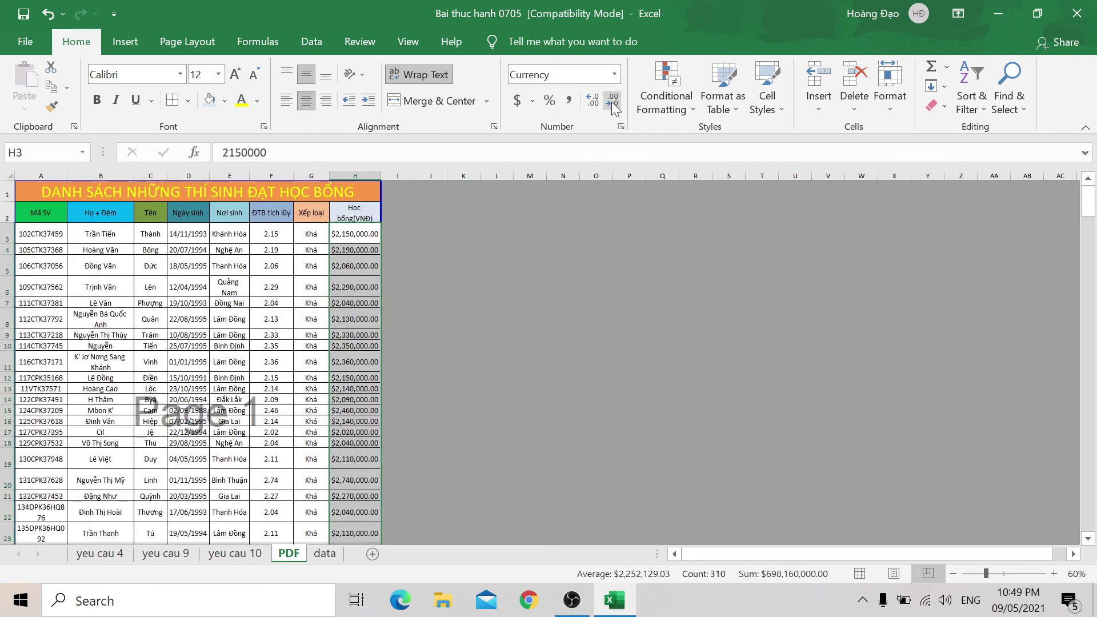
pyautogui.click(613, 103)
pyautogui.click(613, 103)
# Step: Check the table's extent by selecting columns G:H from row 3 down and jumping to the last row
pyautogui.click(343, 234)
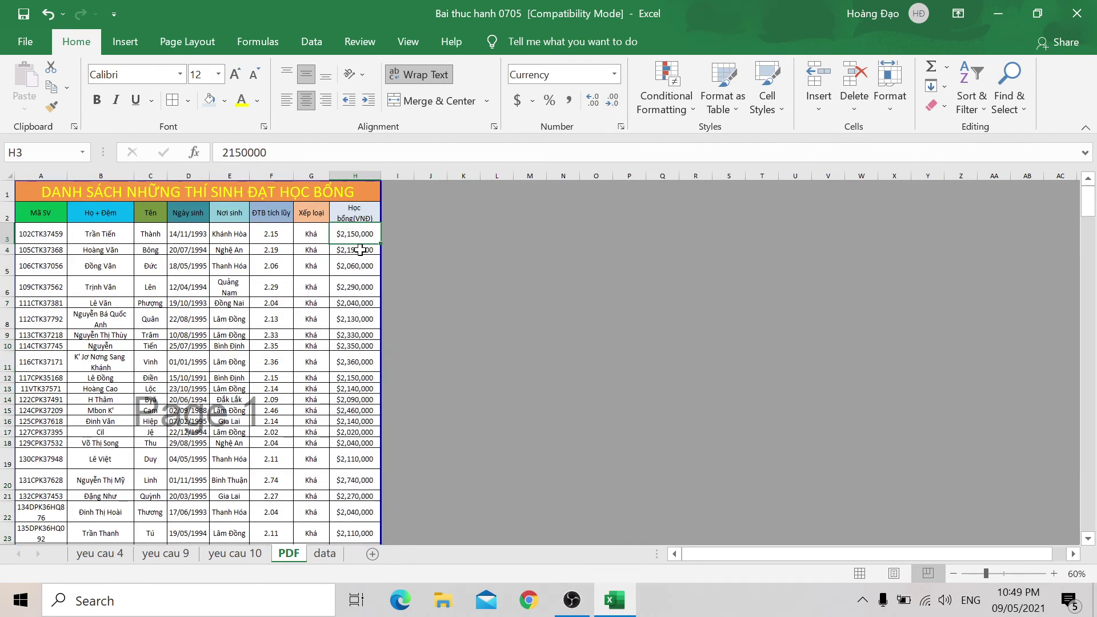
pyautogui.click(314, 231)
pyautogui.hotkey('shift', 'Right')
pyautogui.hotkey('ctrl', 'shift', 'Down')
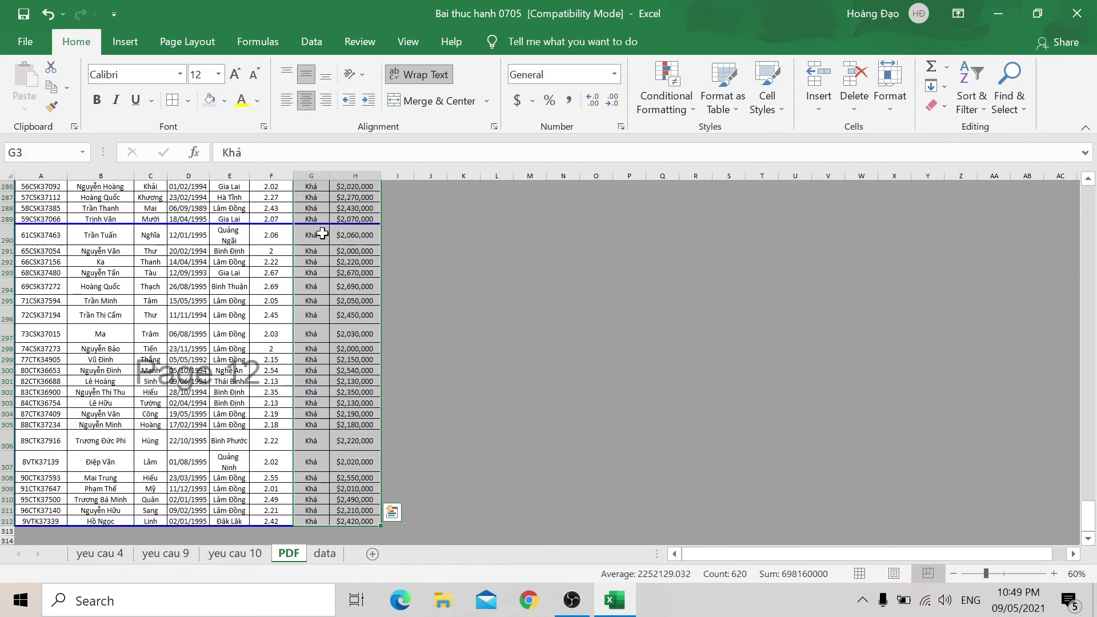
pyautogui.click(410, 69)
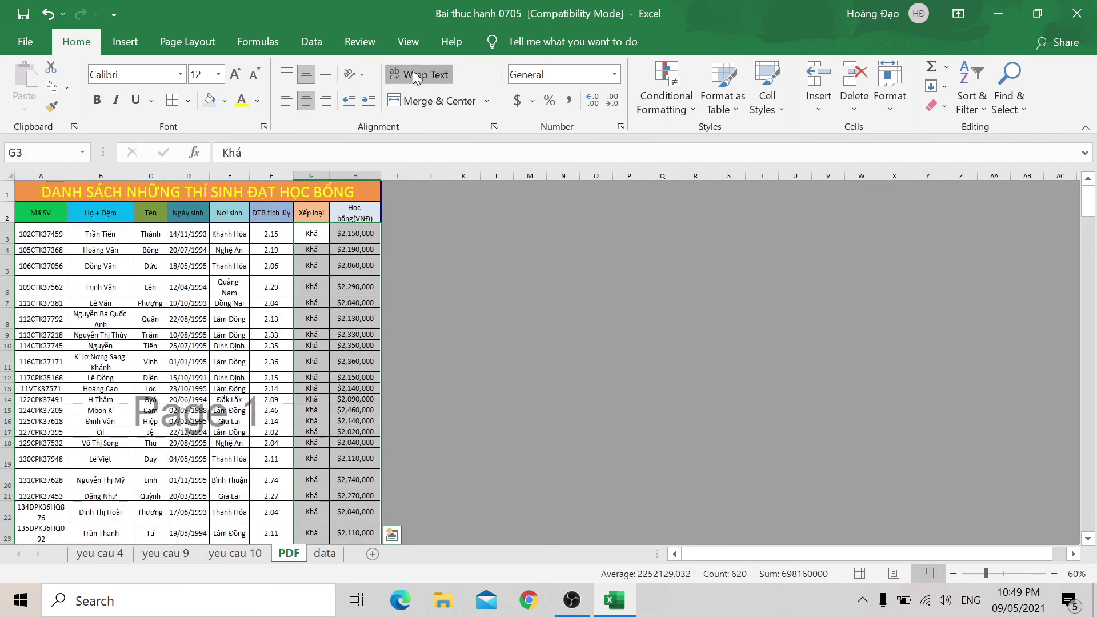
pyautogui.click(152, 270)
pyautogui.hotkey('ctrl', 'Down')
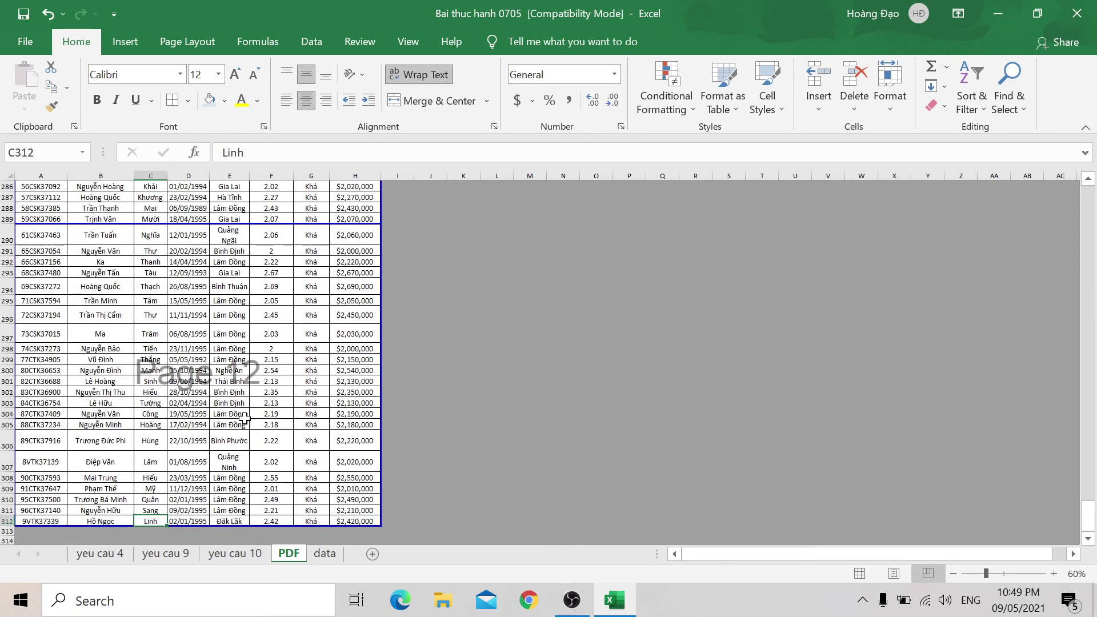
pyautogui.scroll(5, 258, 420)
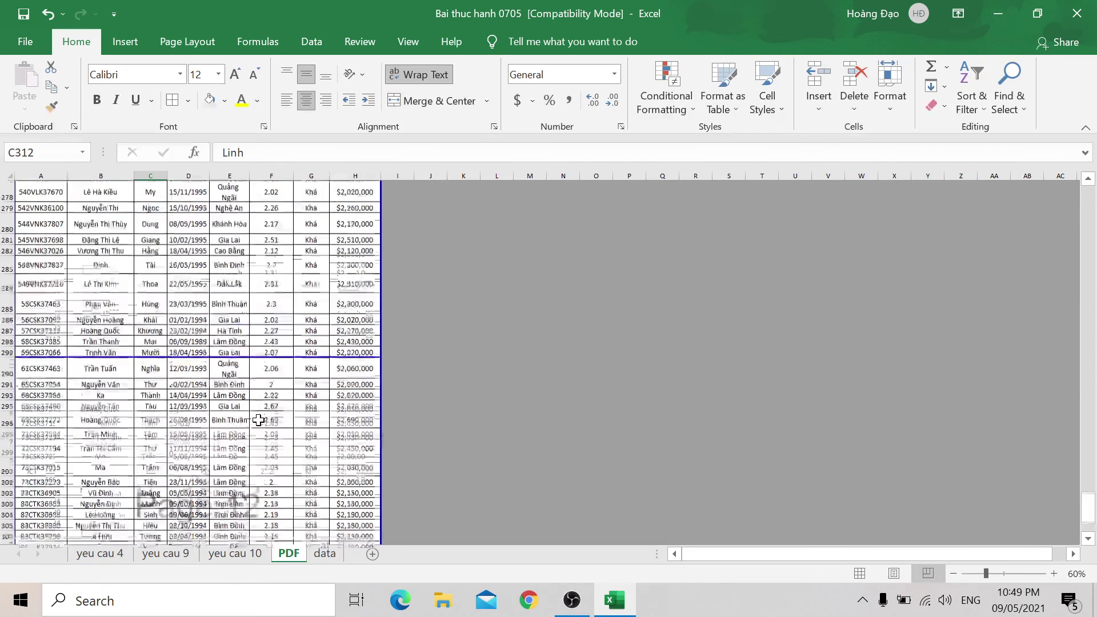
pyautogui.scroll(-2, 258, 419)
pyautogui.scroll(-3, 258, 418)
pyautogui.scroll(-1, 256, 416)
pyautogui.scroll(-1, 256, 417)
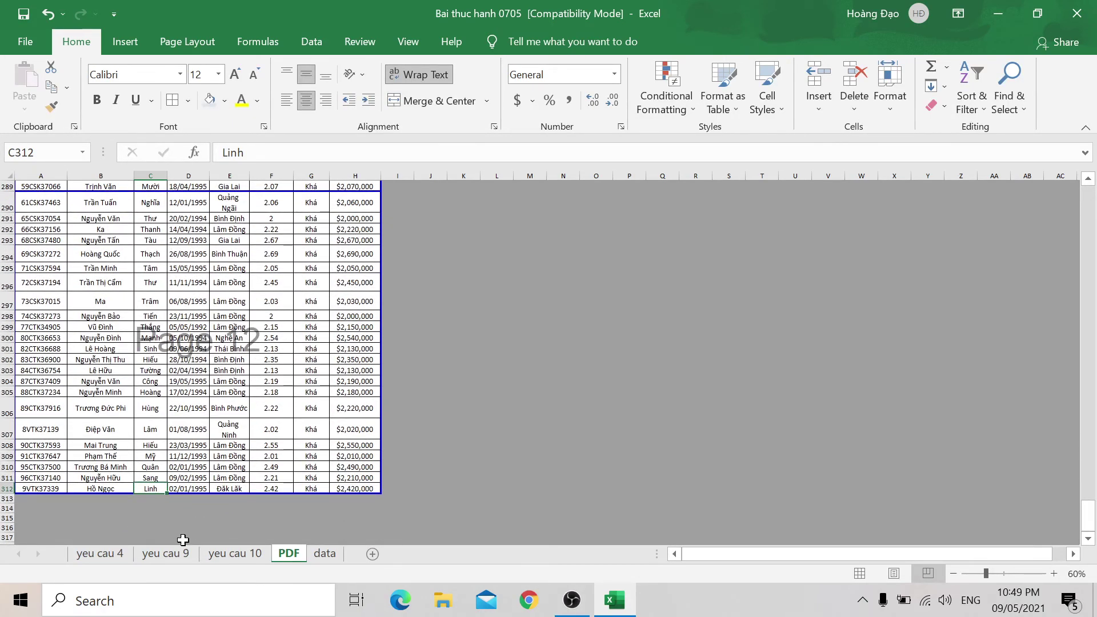
# Step: Glance at the yeu cau 10 sheet, then return to the PDF sheet's header row
pyautogui.click(260, 555)
pyautogui.scroll(-2, 145, 334)
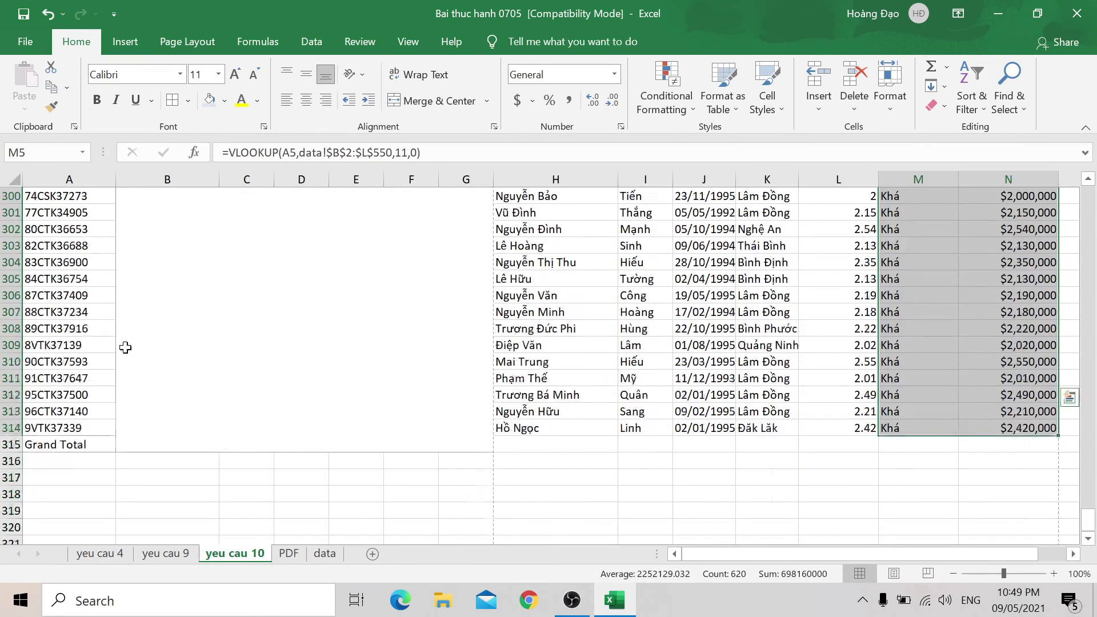
pyautogui.scroll(-4, 101, 352)
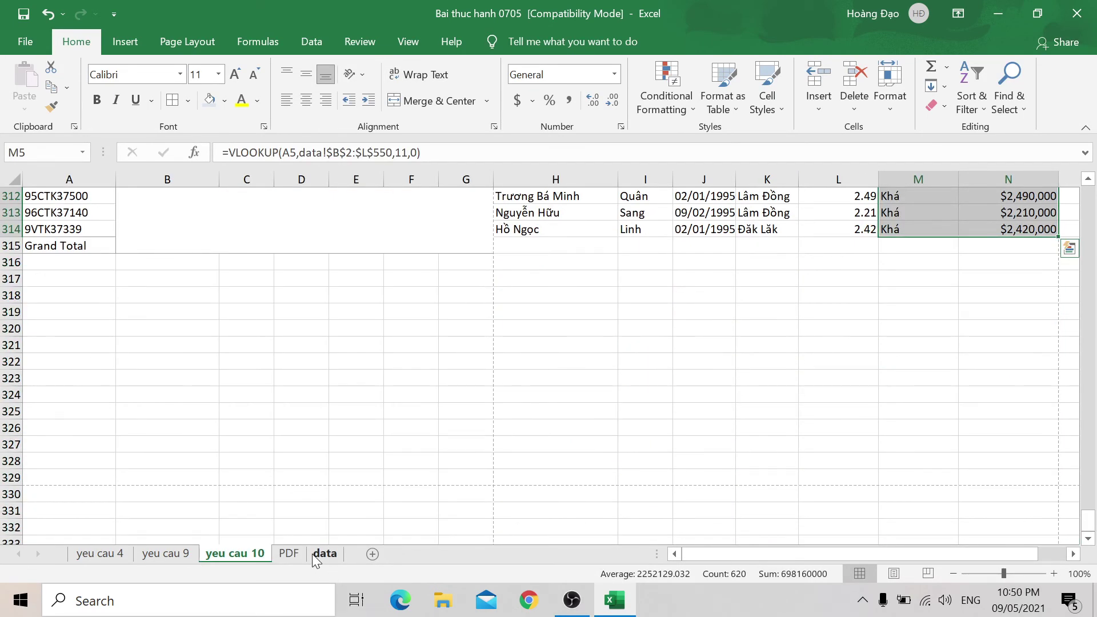
pyautogui.click(296, 554)
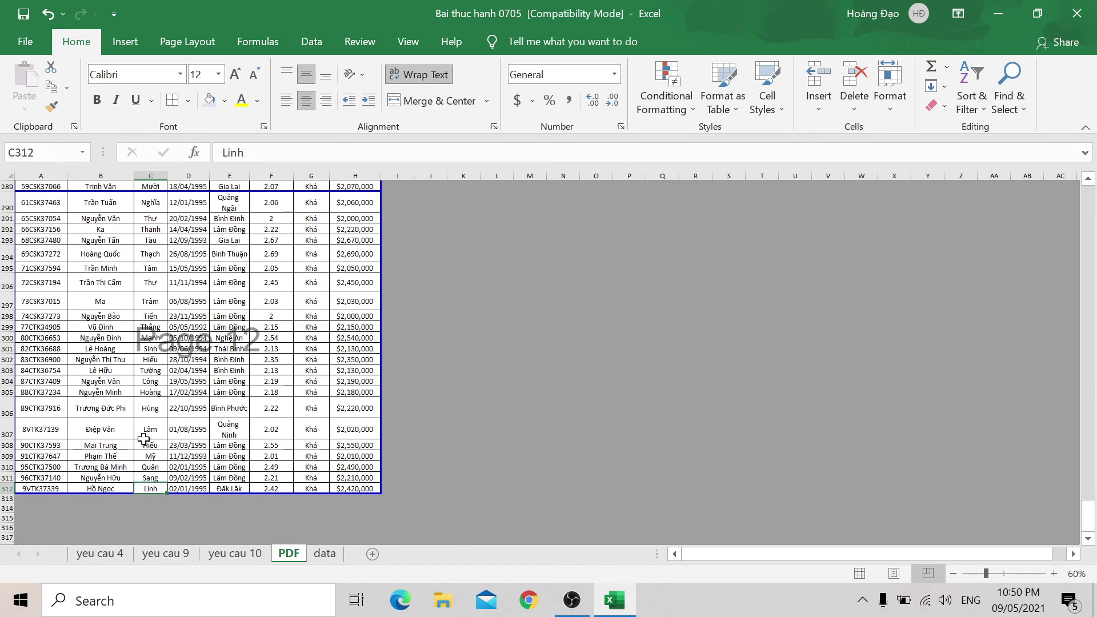
pyautogui.hotkey('ctrl', 'Up')
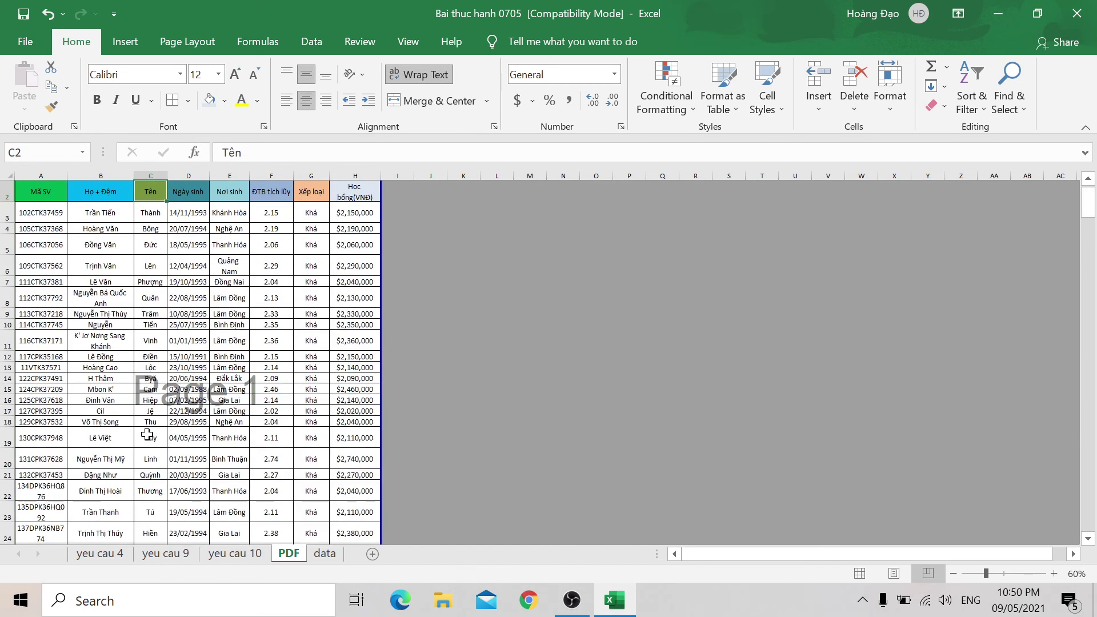
# Step: Drag rows 8 and 10 slightly taller
pyautogui.scroll(-3, 220, 408)
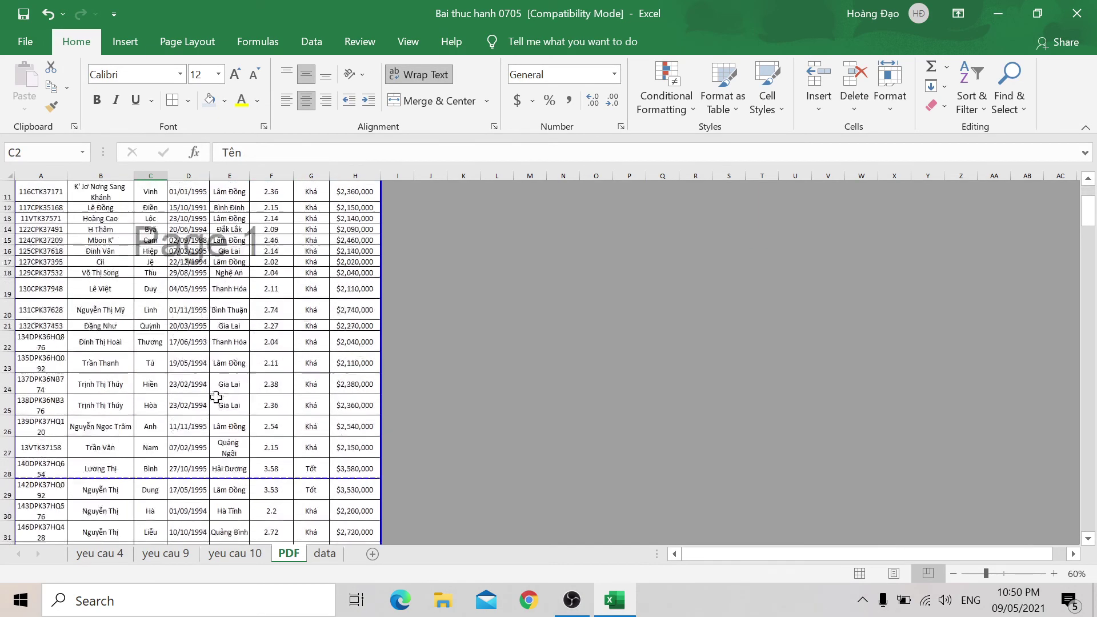
pyautogui.scroll(-4, 253, 323)
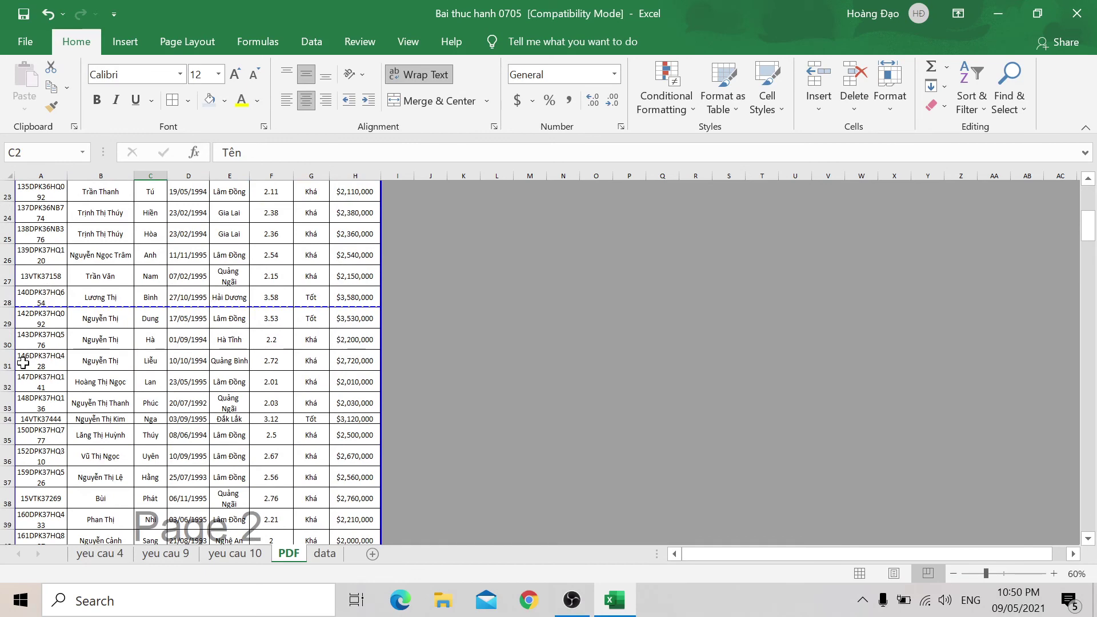
pyautogui.scroll(4, 53, 367)
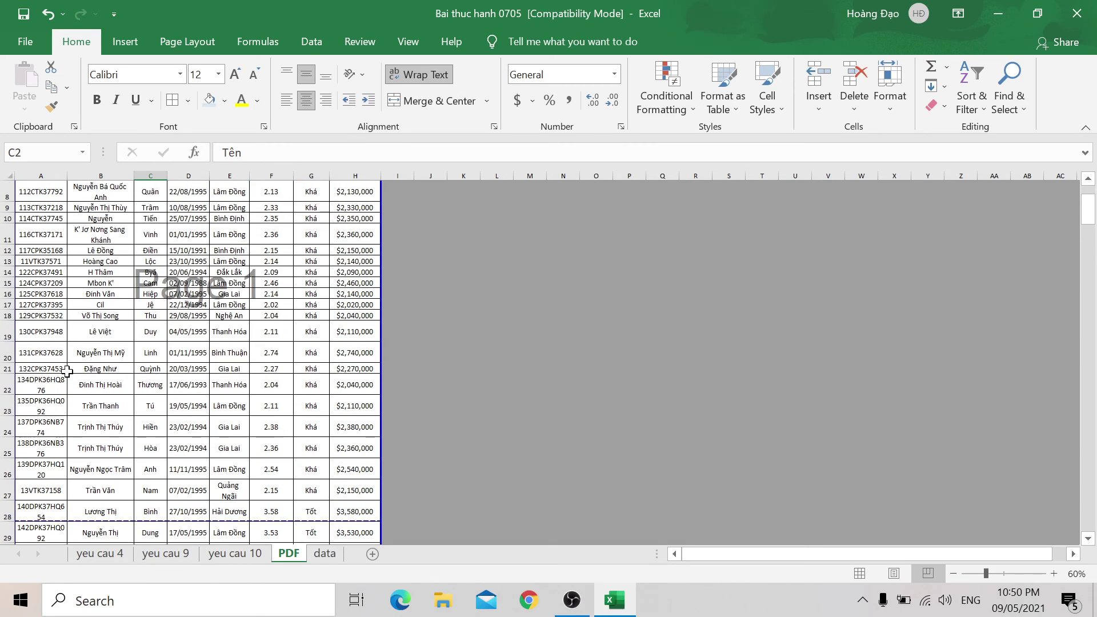
pyautogui.scroll(3, 53, 367)
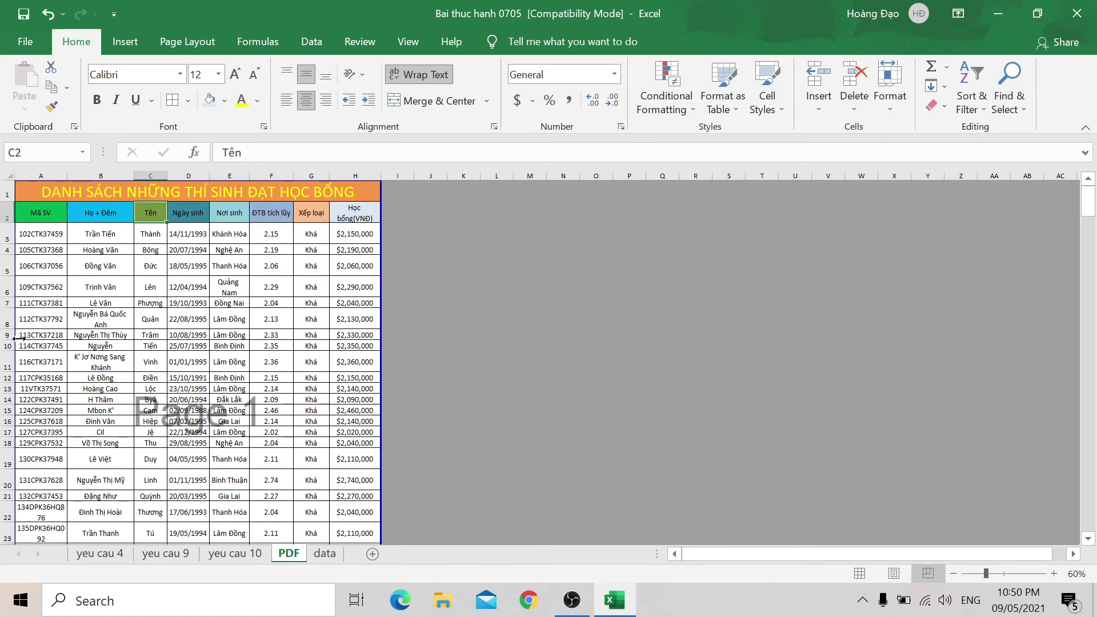
pyautogui.moveTo(7, 327); pyautogui.dragTo(6, 334)
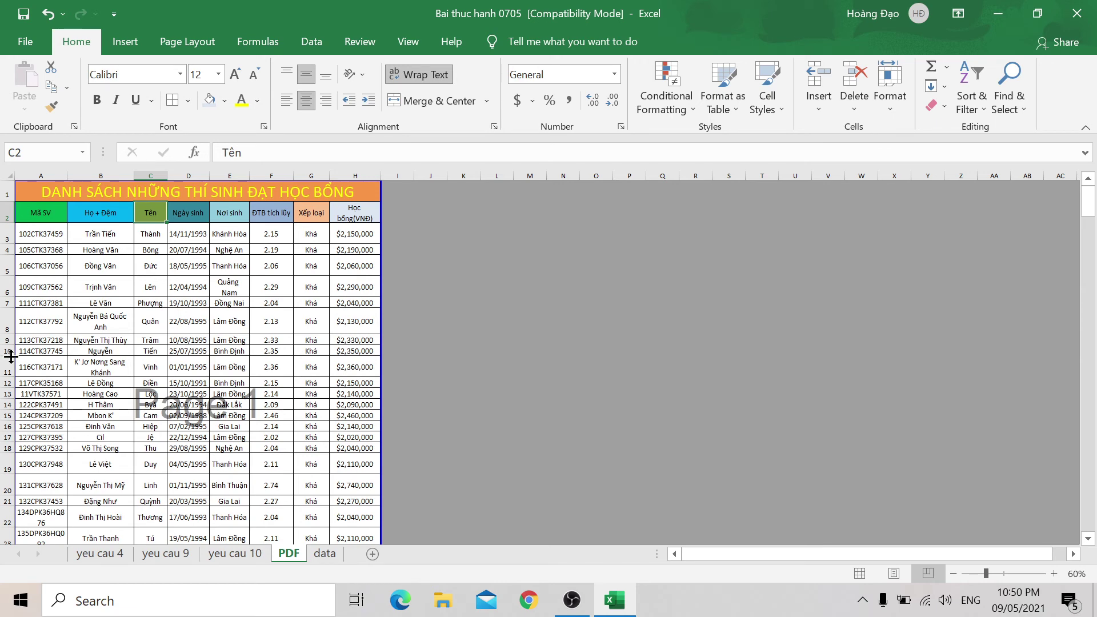
pyautogui.moveTo(9, 354); pyautogui.dragTo(9, 364)
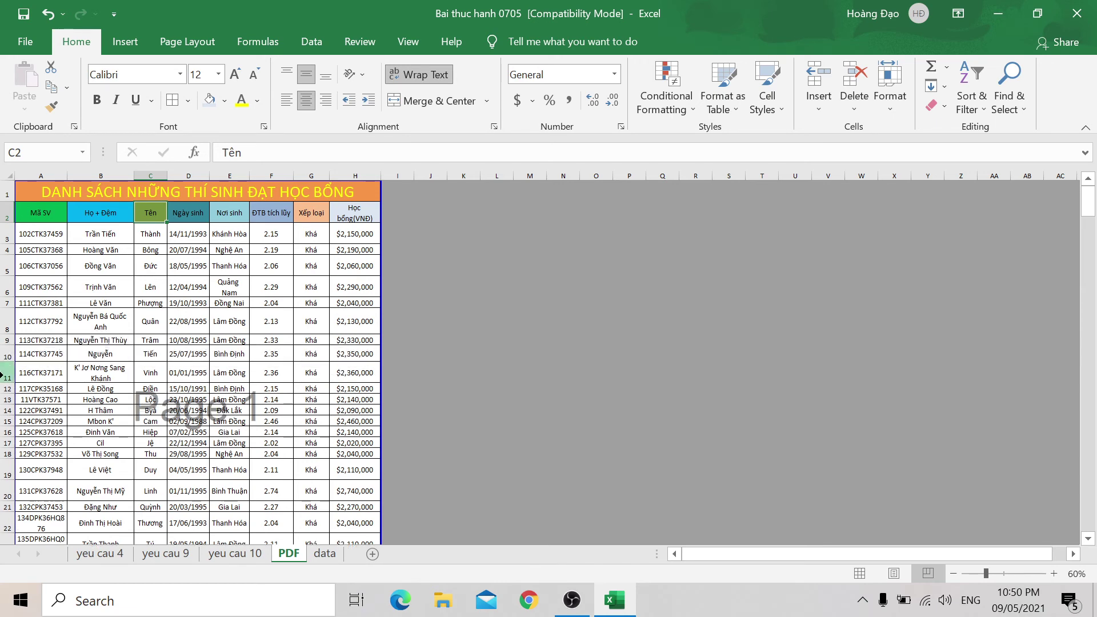
# Step: Check the print preview, then make row 14 slightly taller
pyautogui.hotkey('ctrl', 'p')
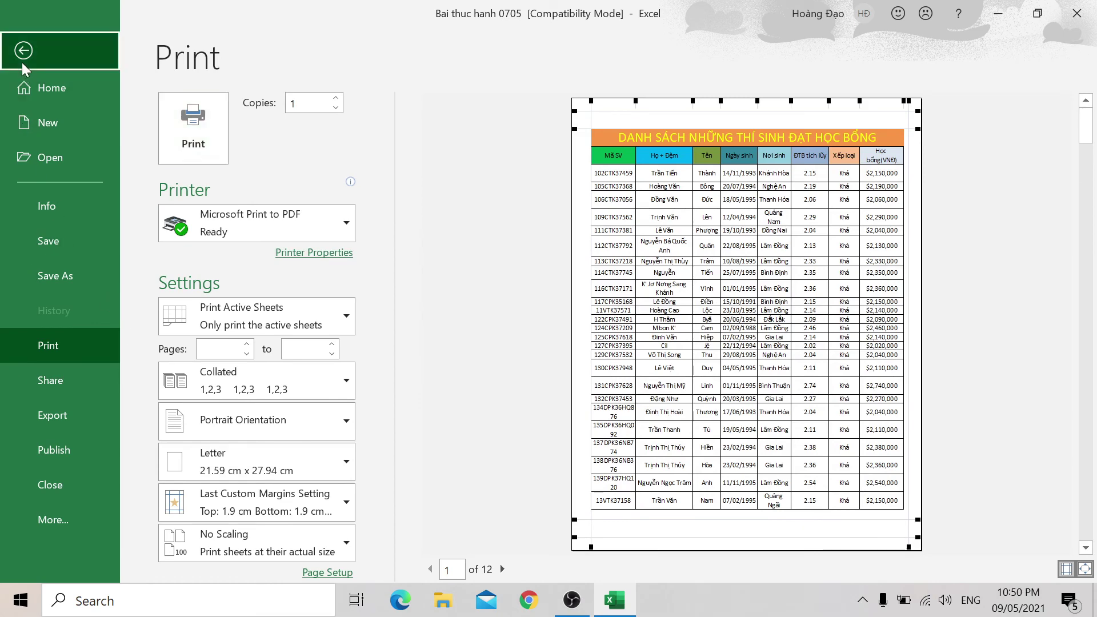
pyautogui.click(22, 54)
pyautogui.scroll(-1, 10, 371)
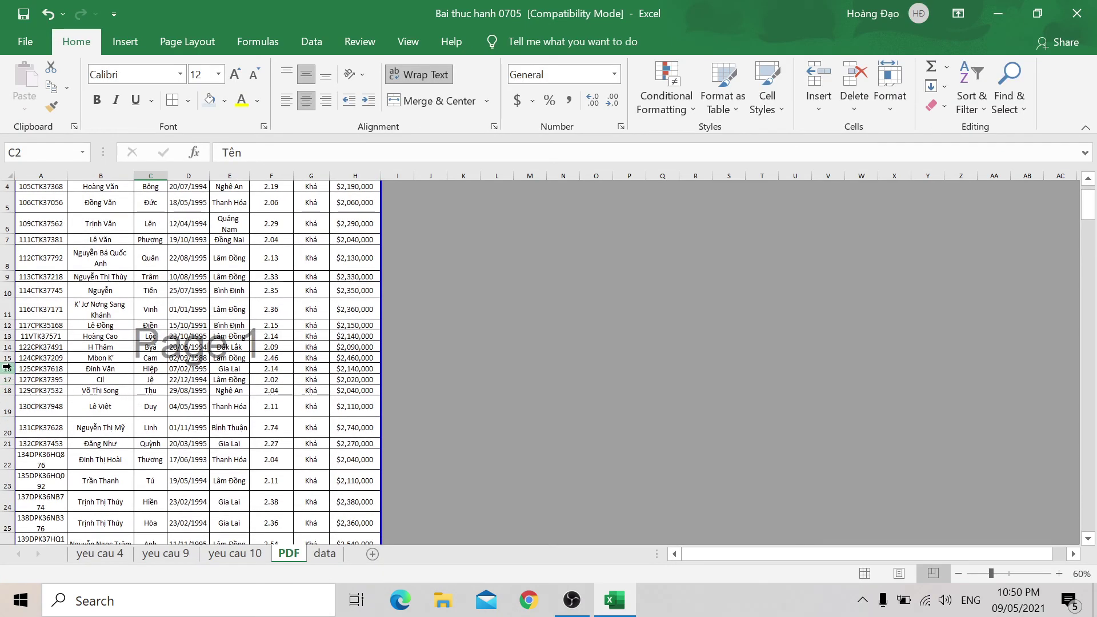
pyautogui.moveTo(7, 352); pyautogui.dragTo(8, 335)
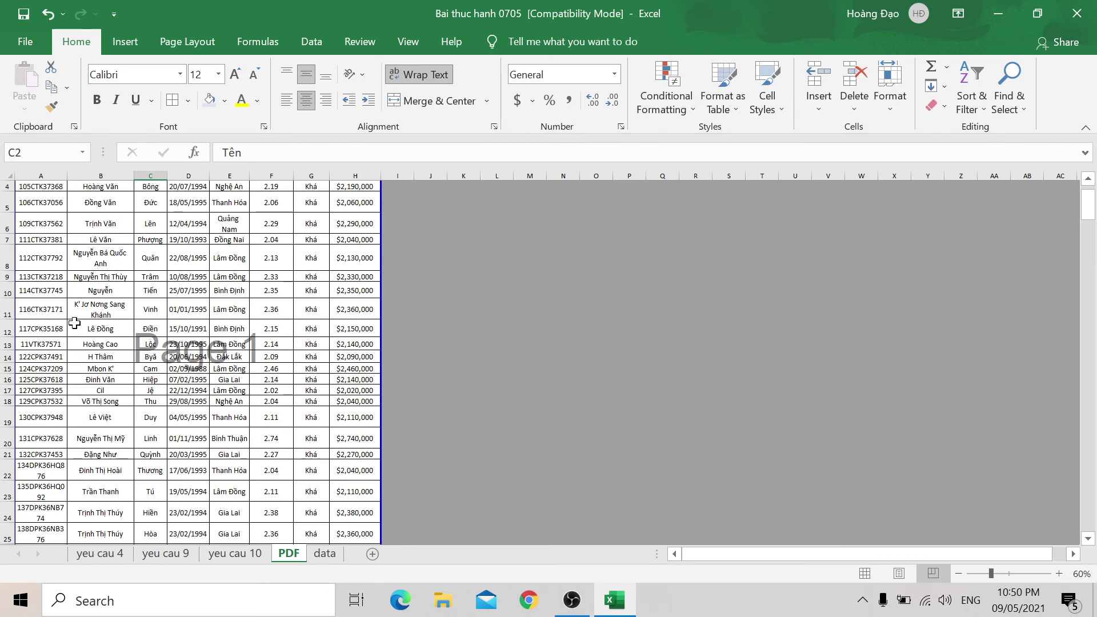
# Step: Heighten row 33 so its wrapped text shows fully
pyautogui.scroll(-1, 75, 325)
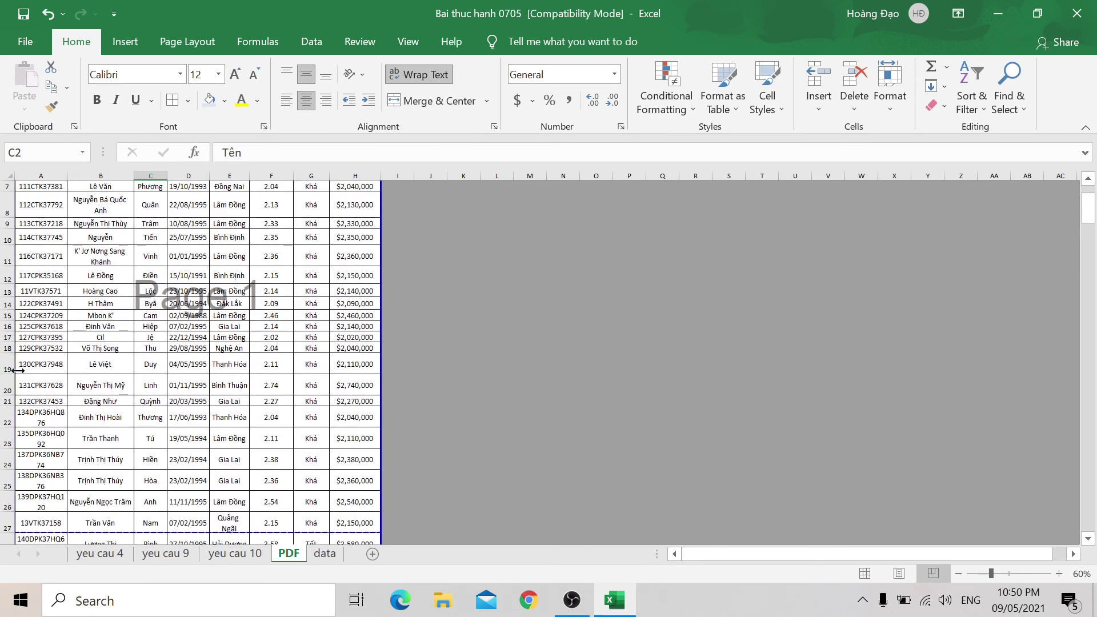
pyautogui.scroll(-3, 23, 377)
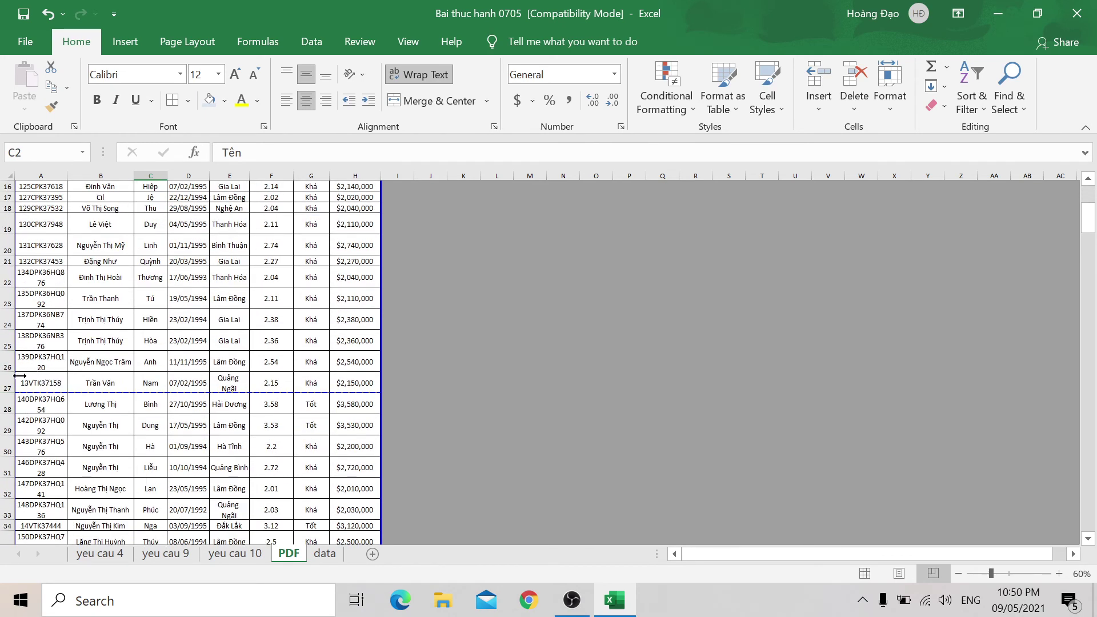
pyautogui.scroll(-1, 47, 377)
pyautogui.scroll(-1, 35, 377)
pyautogui.scroll(-1, 17, 377)
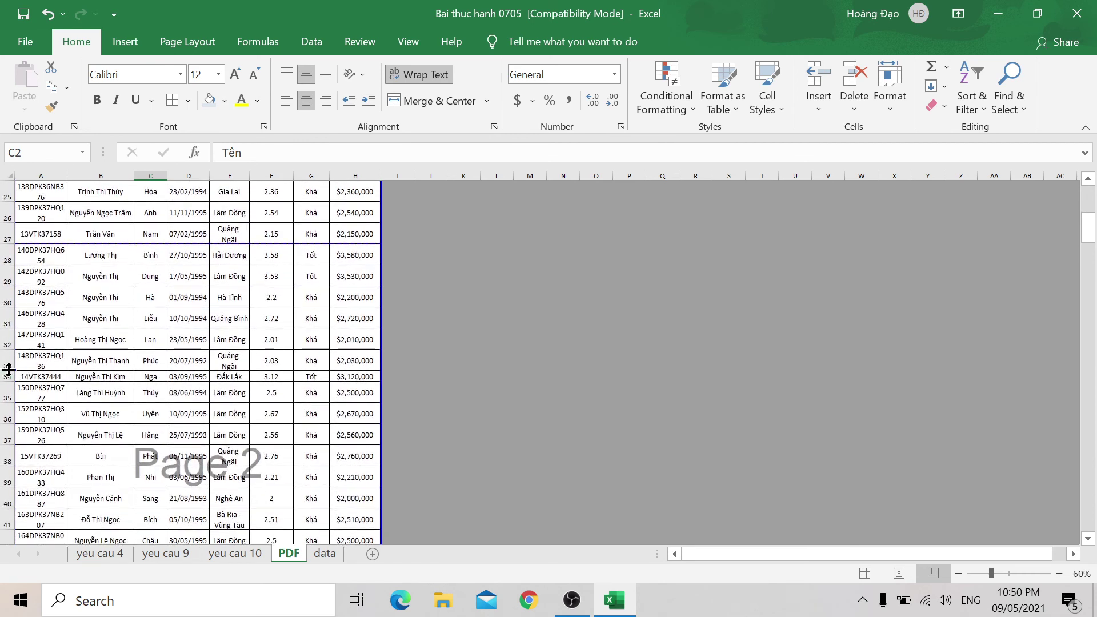
pyautogui.moveTo(3, 371); pyautogui.dragTo(3, 398)
# Step: Heighten the further cramped rows, including 53 and 74, then jump to the table's last row
pyautogui.scroll(-1, 100, 391)
pyautogui.scroll(-1, 125, 390)
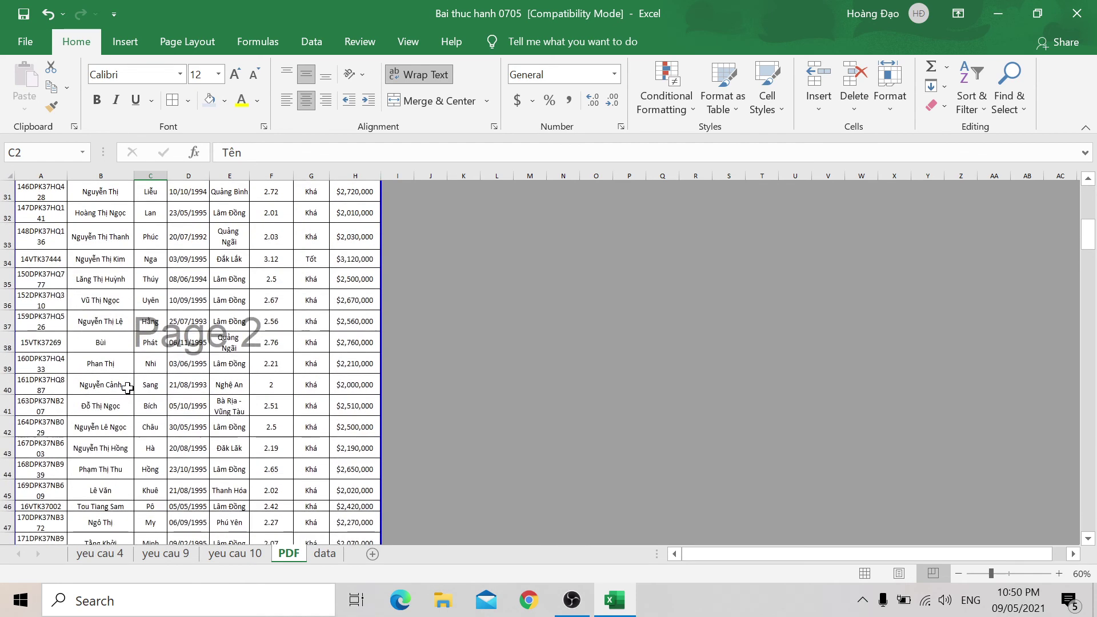
pyautogui.scroll(-3, 126, 389)
pyautogui.scroll(-1, 129, 395)
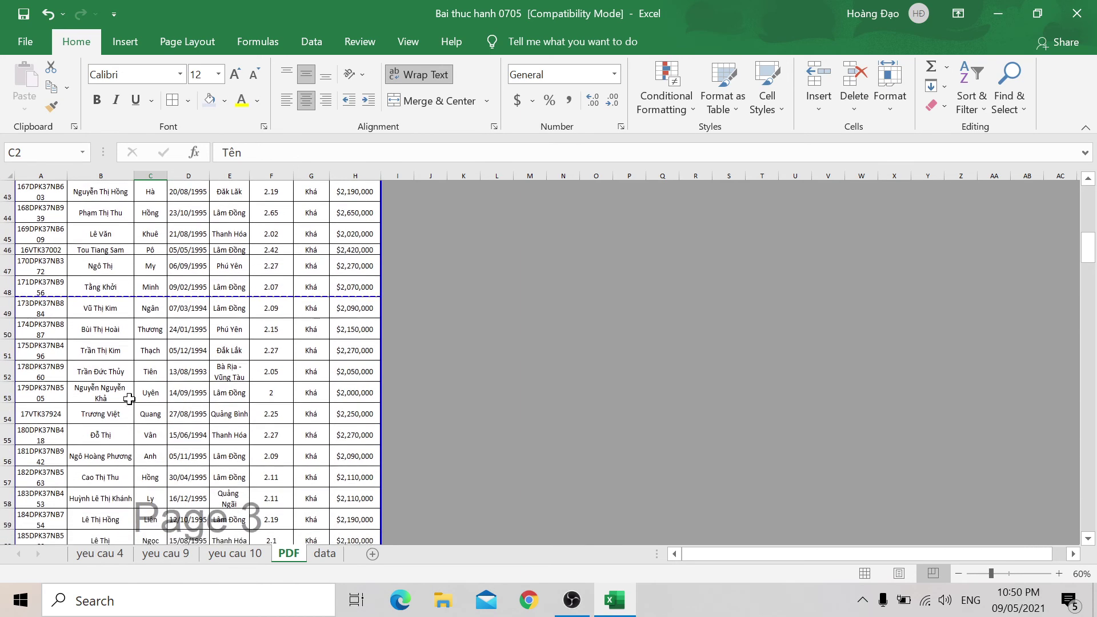
pyautogui.moveTo(7, 403); pyautogui.dragTo(7, 410)
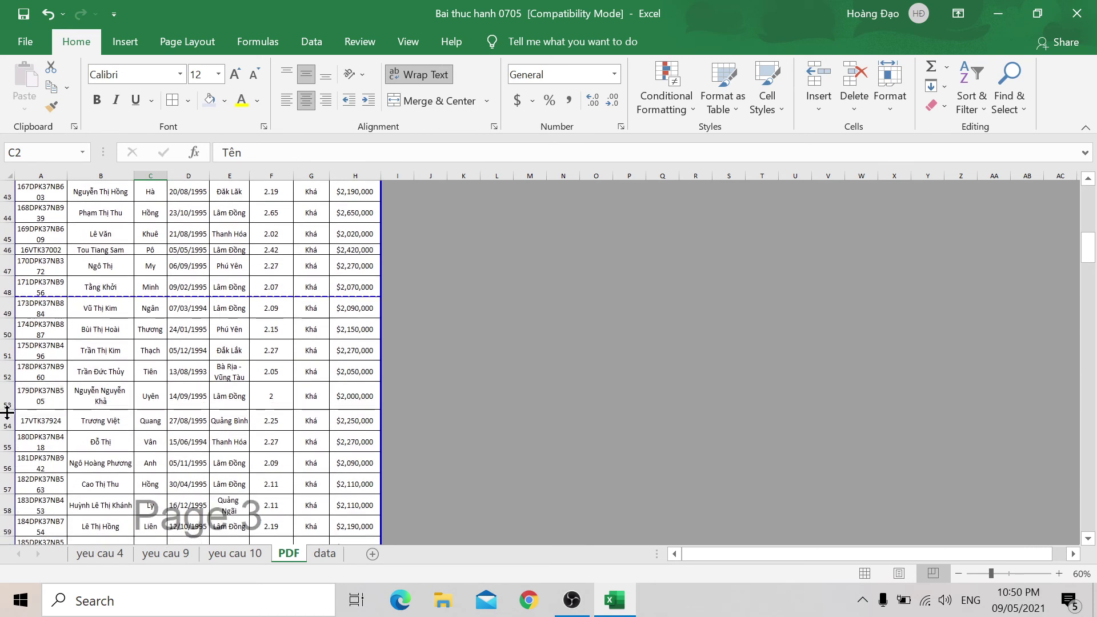
pyautogui.scroll(-5, 240, 377)
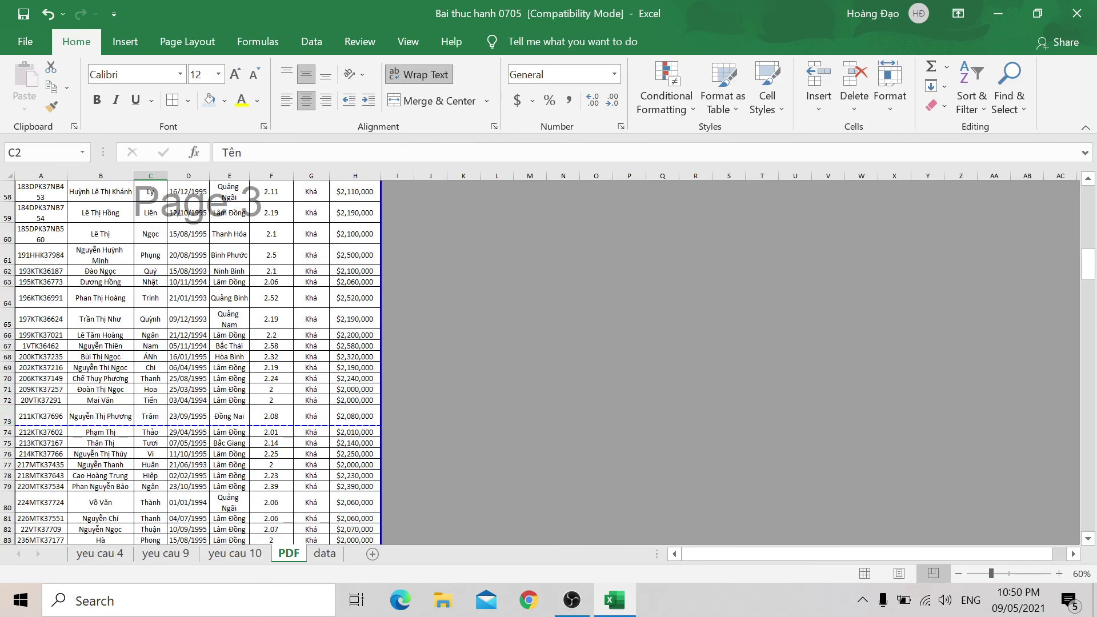
pyautogui.moveTo(4, 437); pyautogui.dragTo(4, 443)
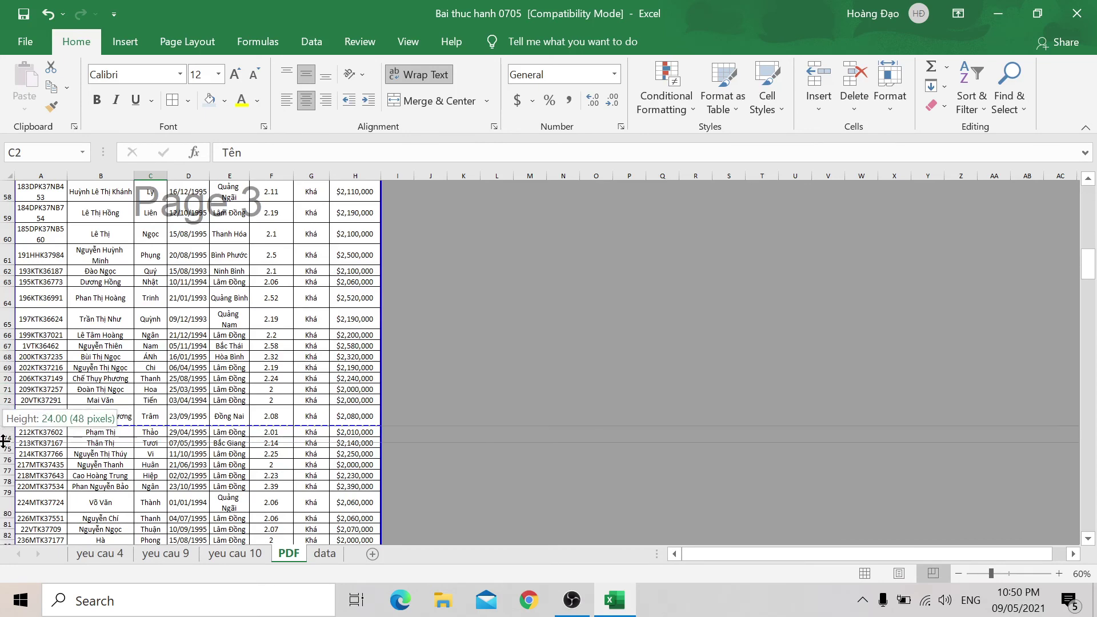
pyautogui.hotkey('ctrl', 'Down')
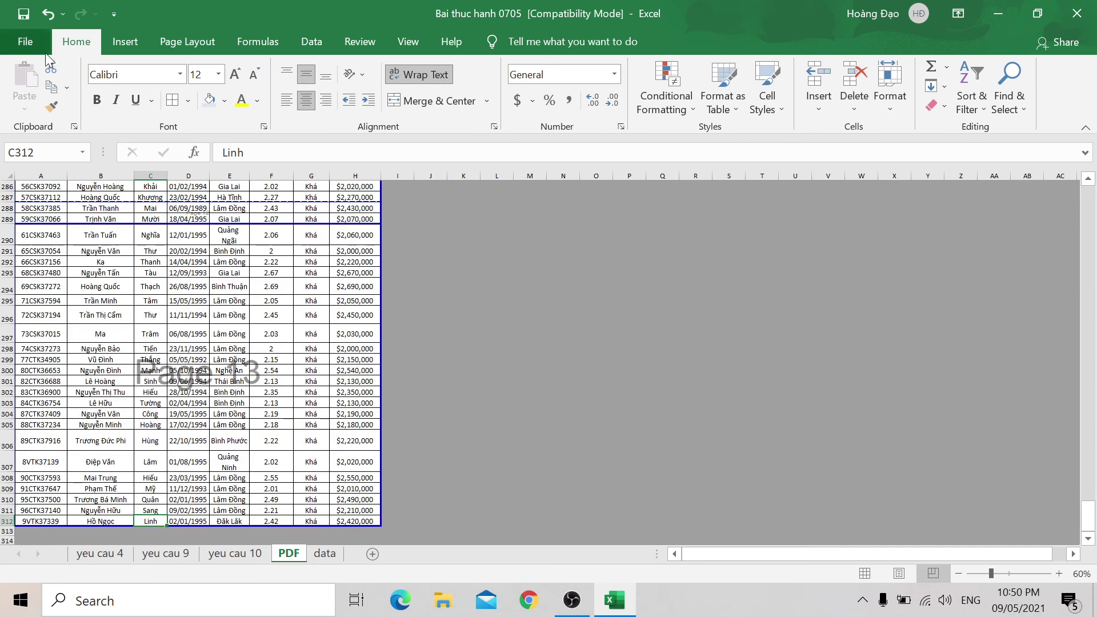
pyautogui.click(25, 44)
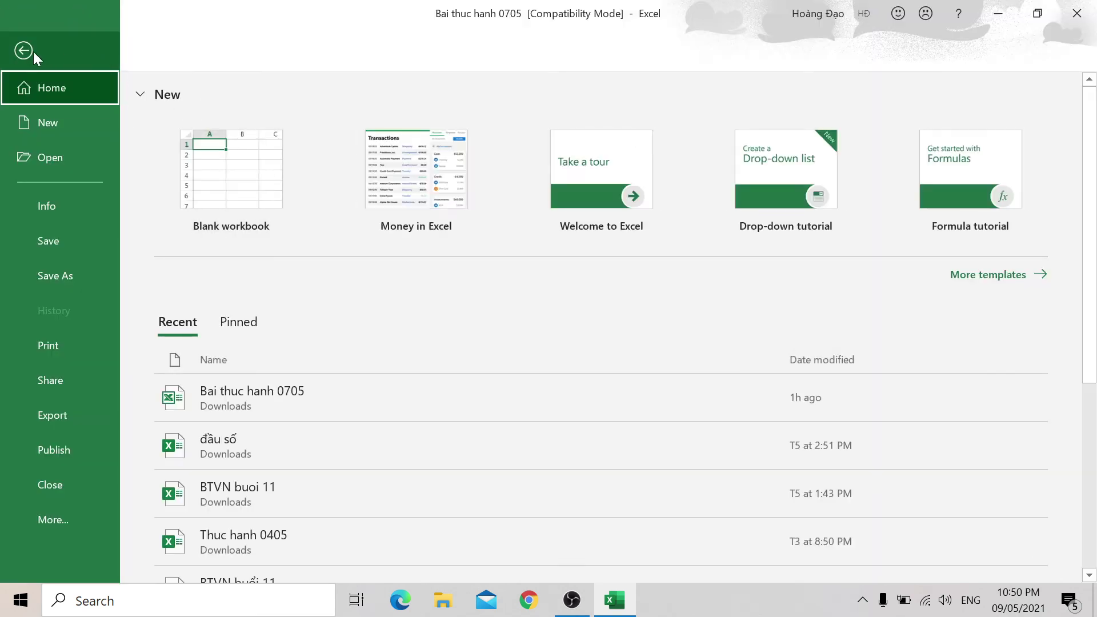
pyautogui.click(23, 50)
pyautogui.hotkey('ctrl', 'p')
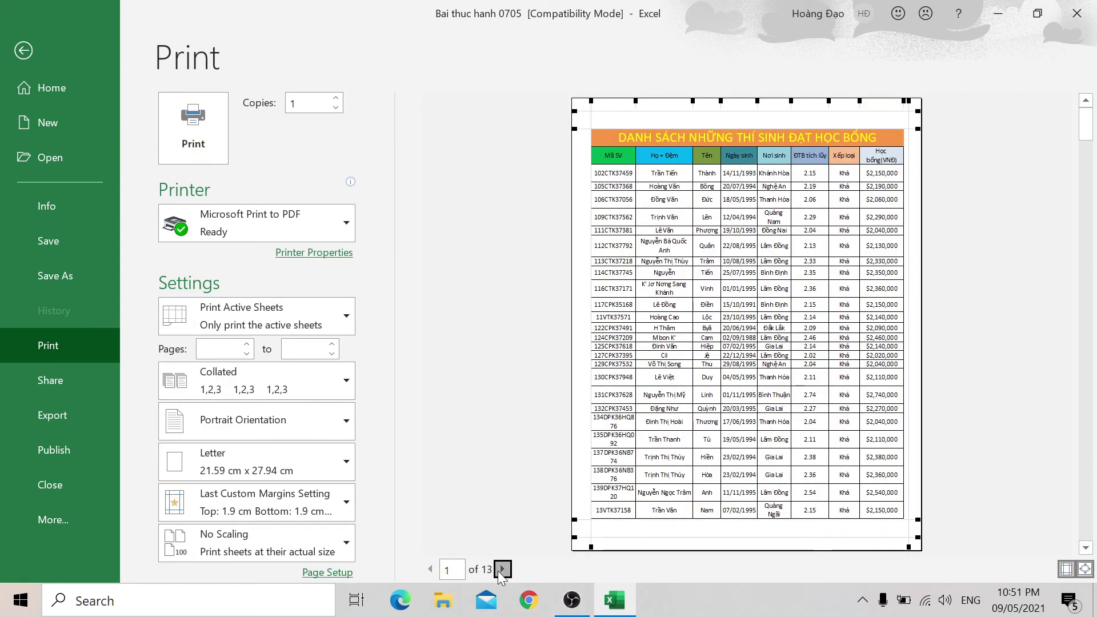
pyautogui.click(502, 569)
pyautogui.click(502, 569)
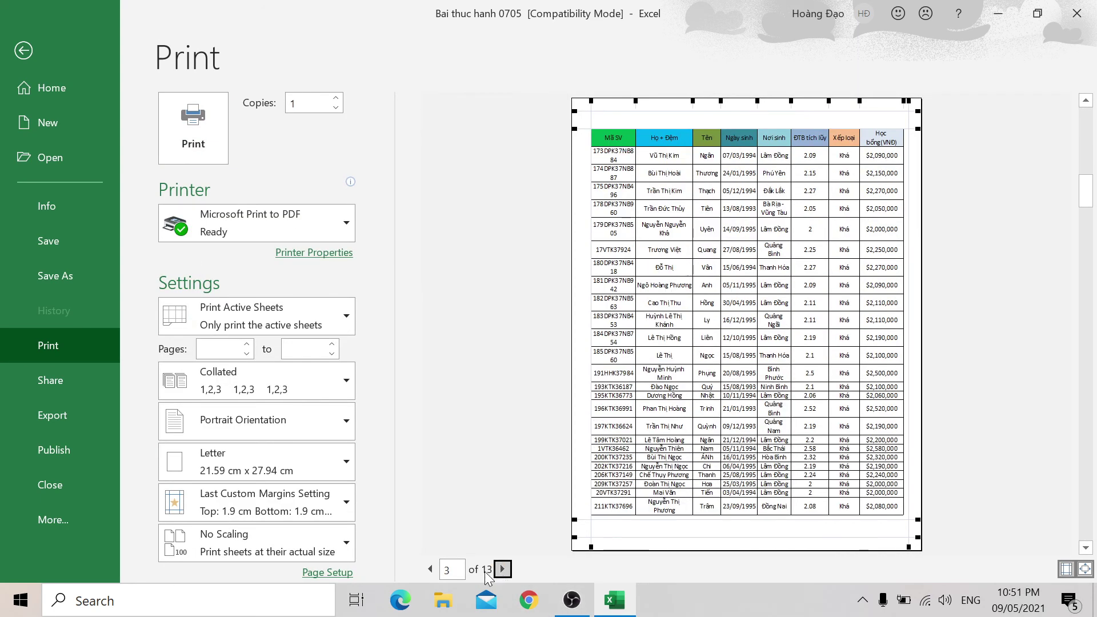
pyautogui.write('13')
pyautogui.press('Return')
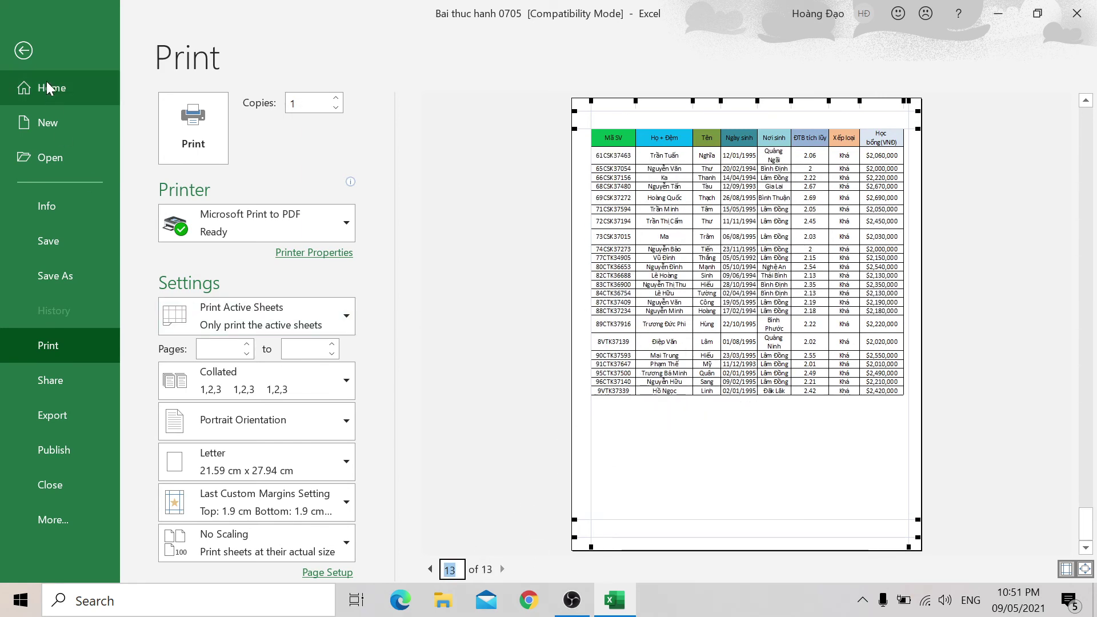
pyautogui.click(47, 48)
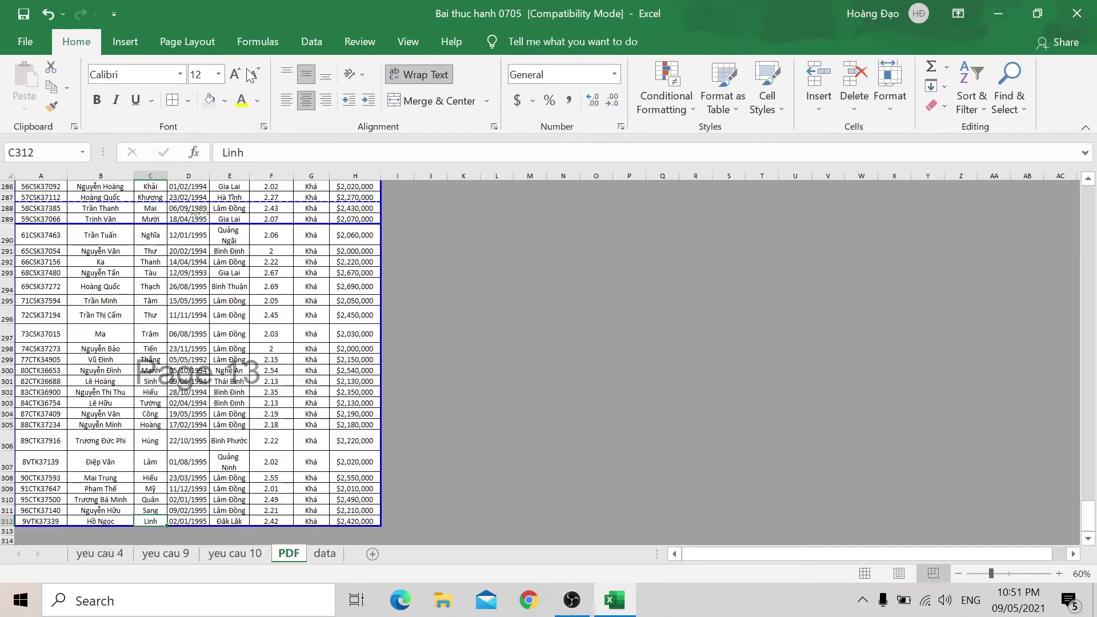
# Step: Open the Page Setup dialog on its Header/Footer tab from the Page Layout ribbon
pyautogui.click(144, 43)
pyautogui.click(174, 40)
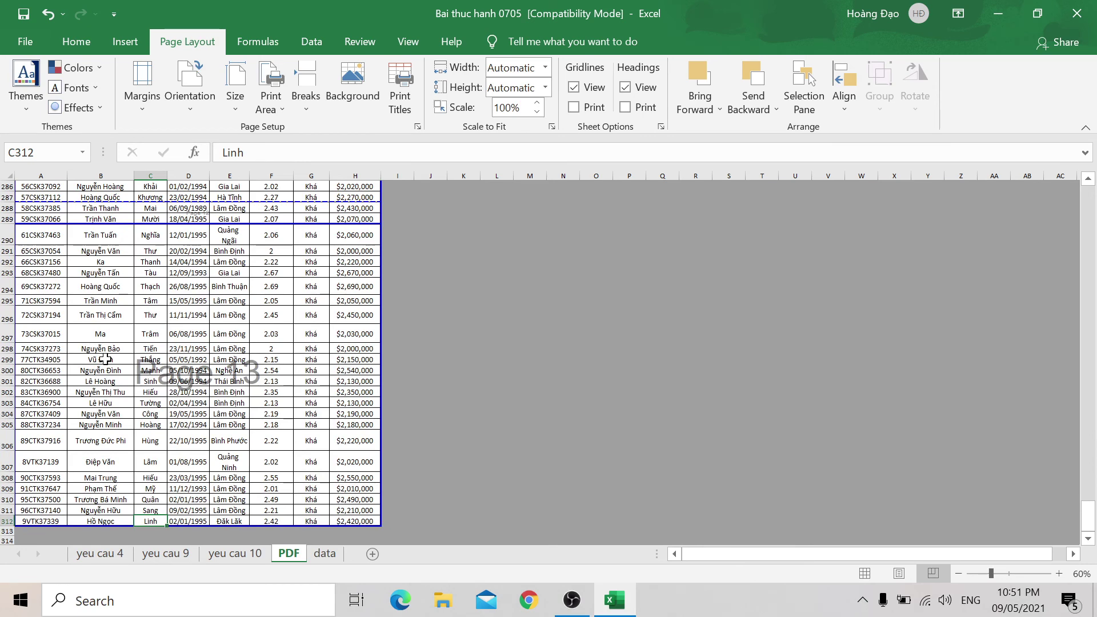
pyautogui.click(260, 42)
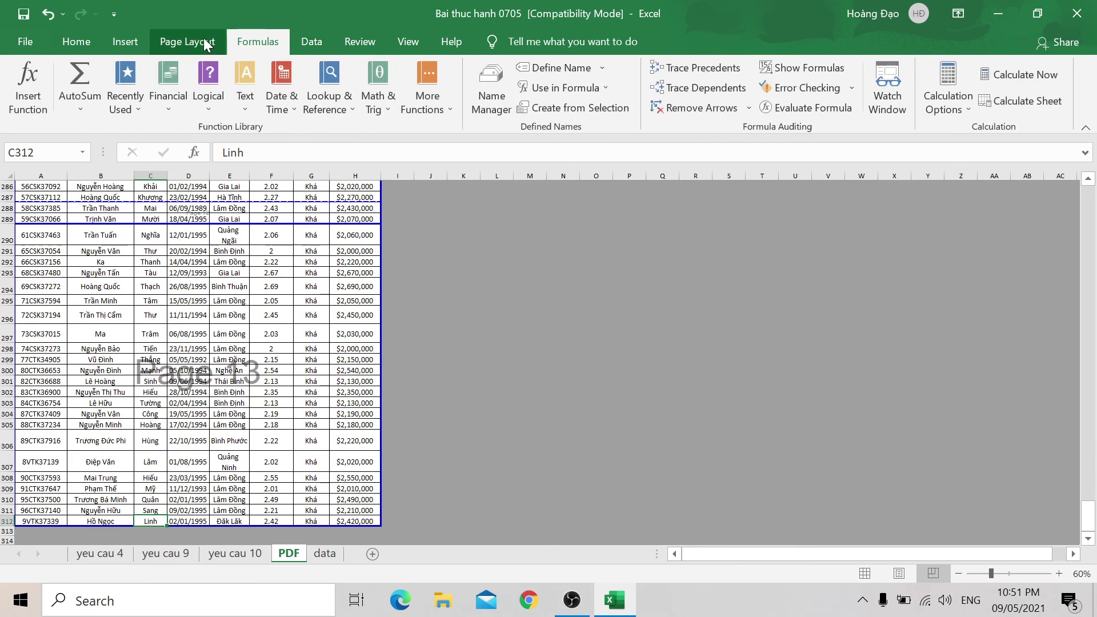
pyautogui.click(212, 42)
pyautogui.click(418, 126)
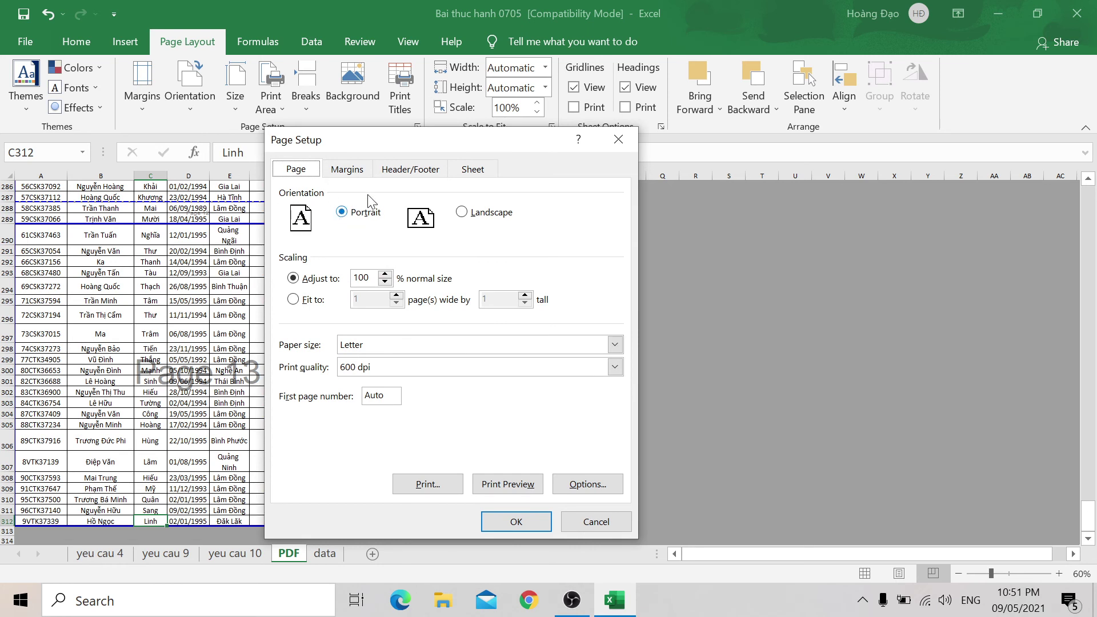
pyautogui.click(418, 171)
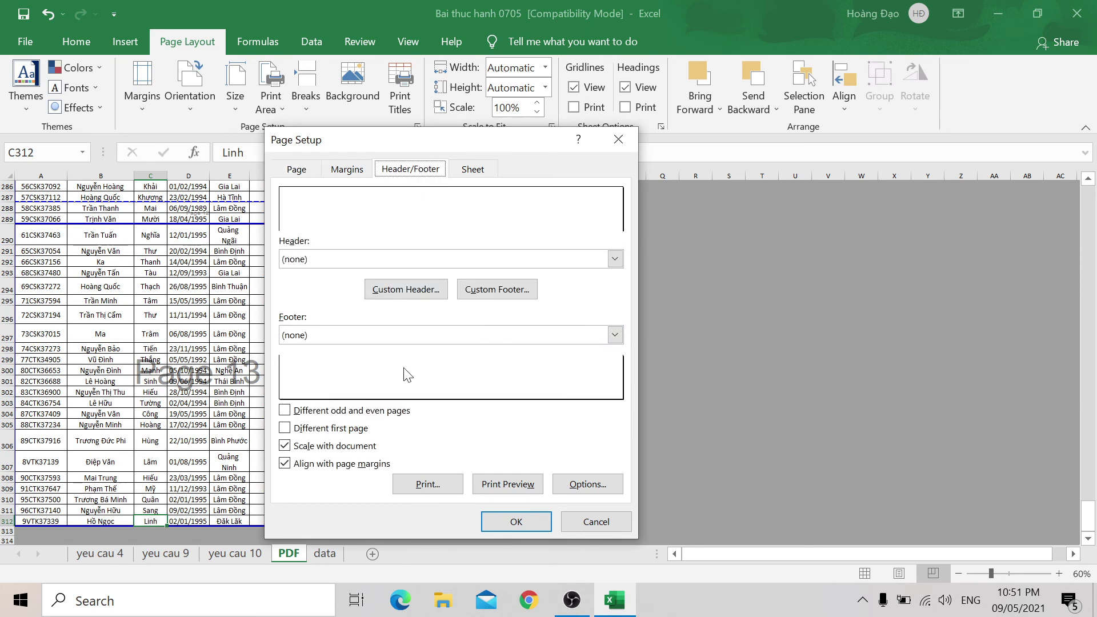
# Step: Try the odd/even pages option and the custom header editor, leaving both unchanged
pyautogui.click(330, 411)
pyautogui.click(329, 411)
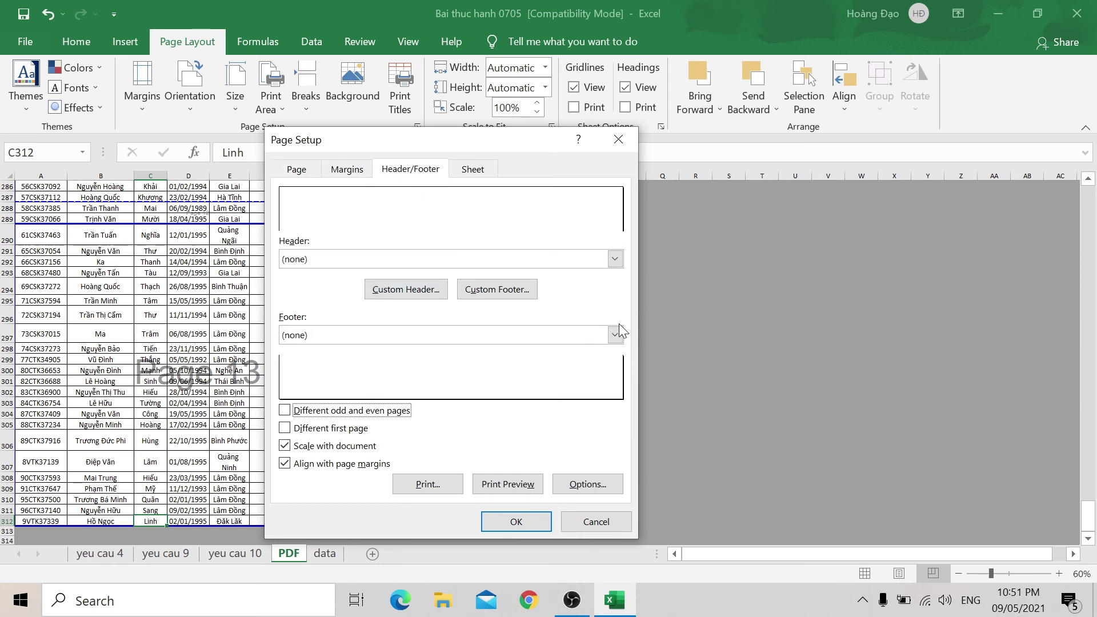
pyautogui.click(415, 289)
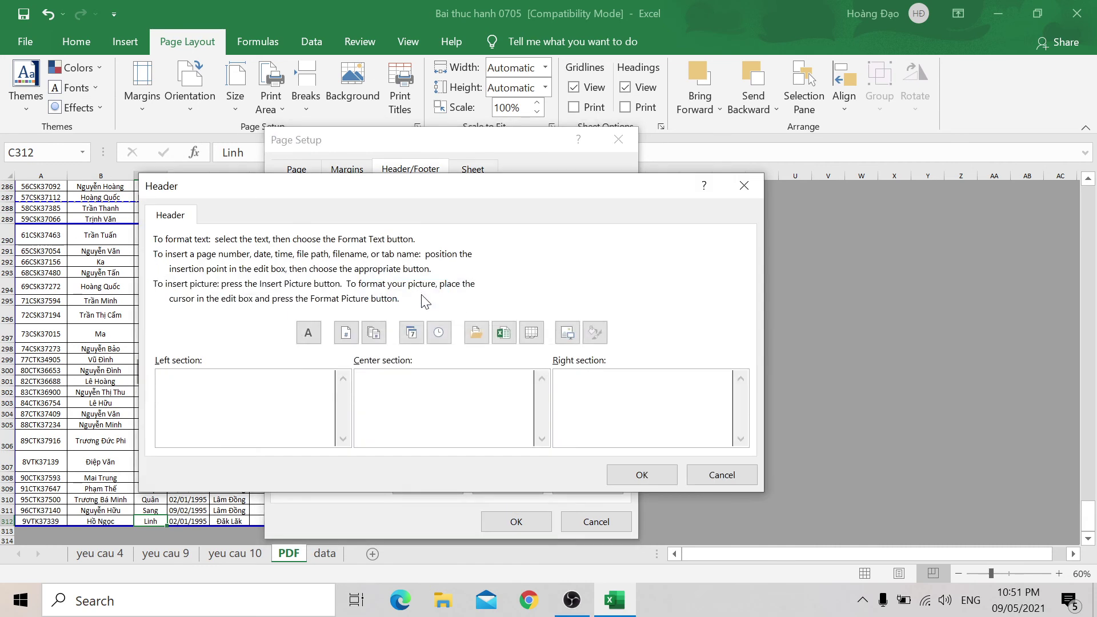
pyautogui.click(744, 186)
# Step: Insert a page number into the custom footer's right section and confirm it
pyautogui.click(500, 289)
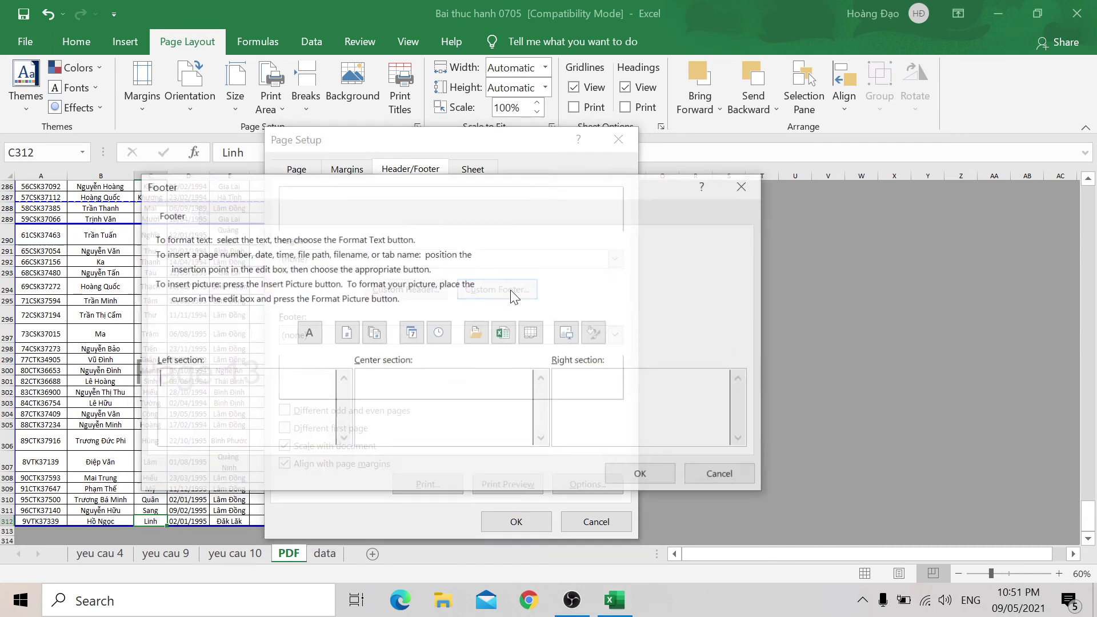
pyautogui.click(287, 374)
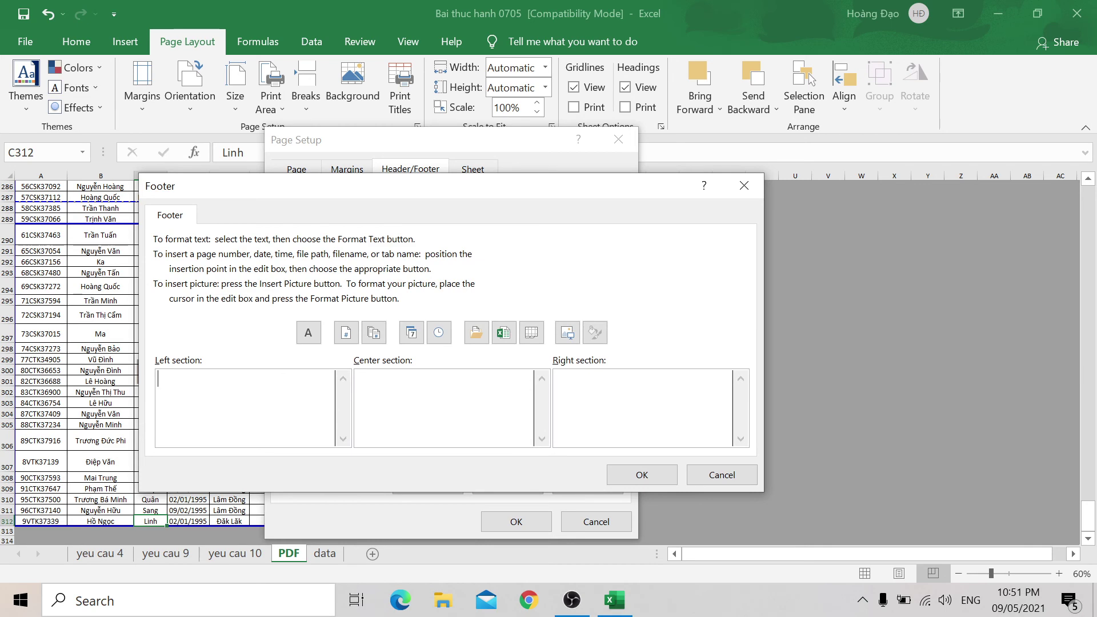
pyautogui.click(308, 333)
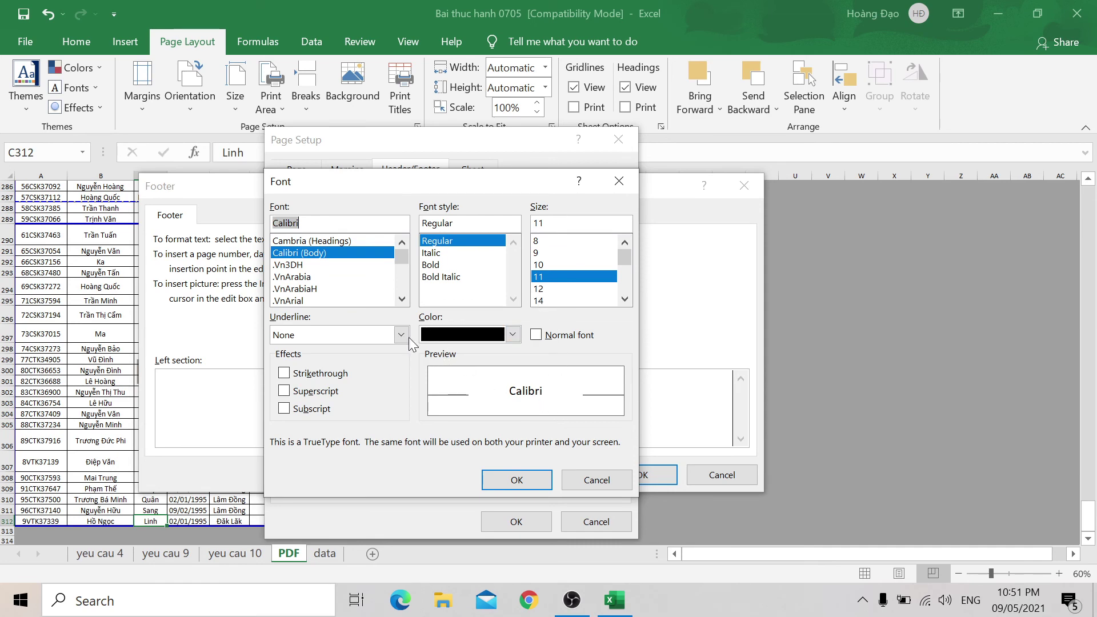
pyautogui.click(526, 484)
pyautogui.click(346, 333)
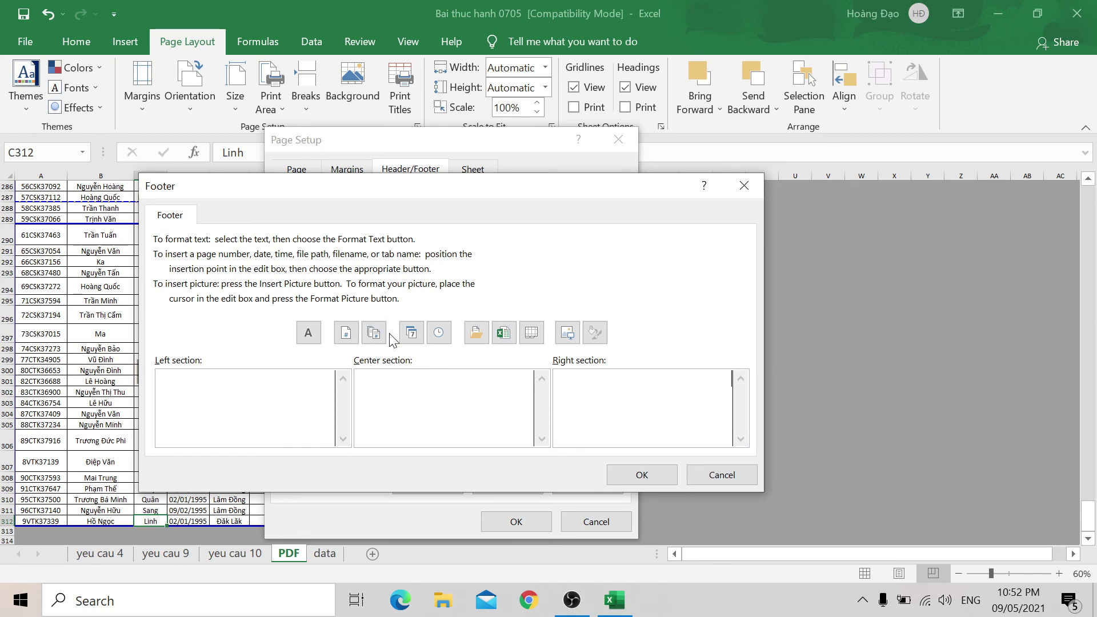
pyautogui.click(346, 336)
pyautogui.click(662, 475)
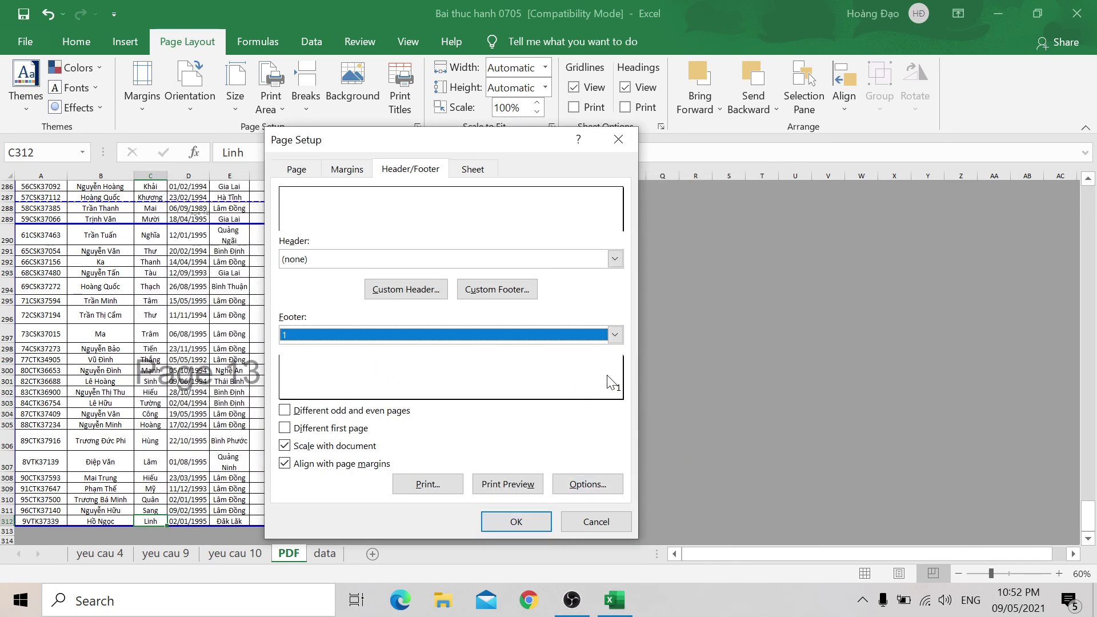
# Step: Add the page number and total page count to the header's right section
pyautogui.click(426, 293)
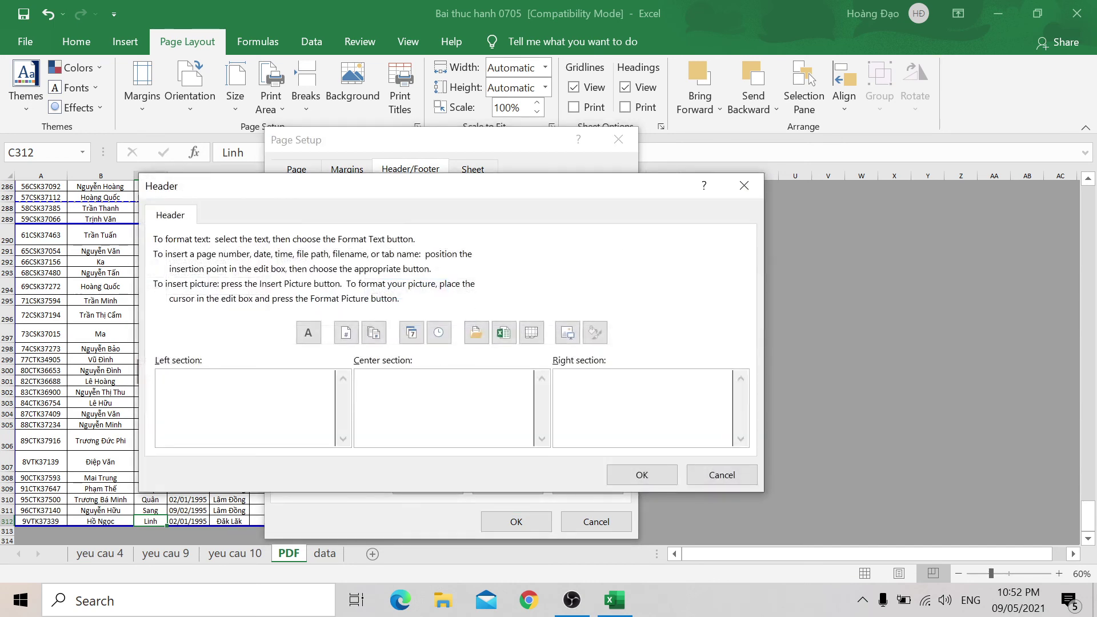
pyautogui.click(345, 333)
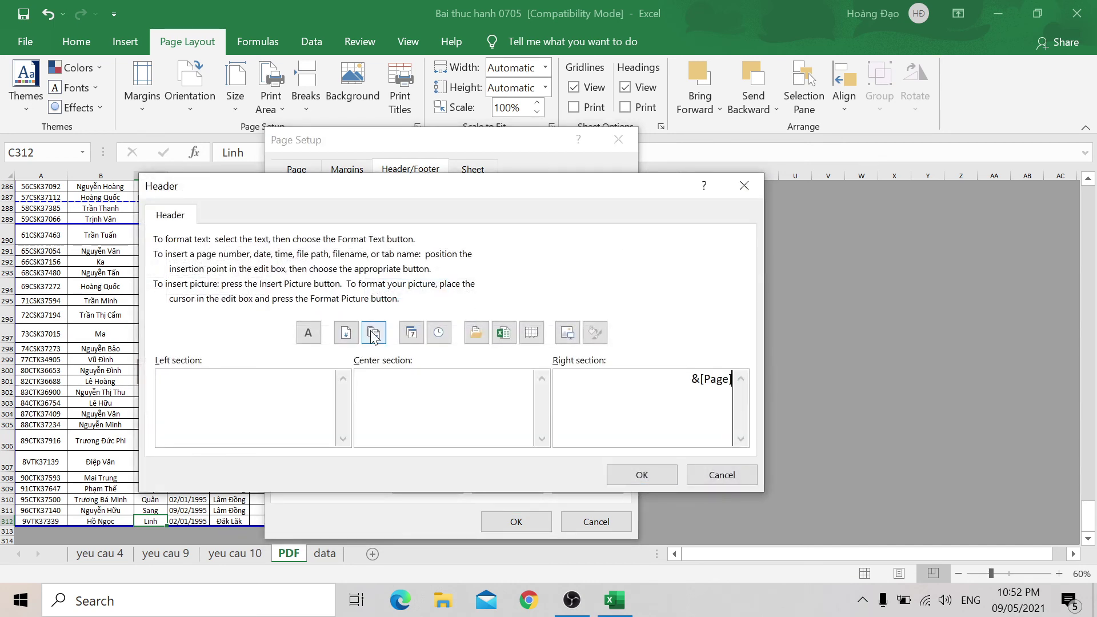
pyautogui.click(373, 332)
pyautogui.click(624, 478)
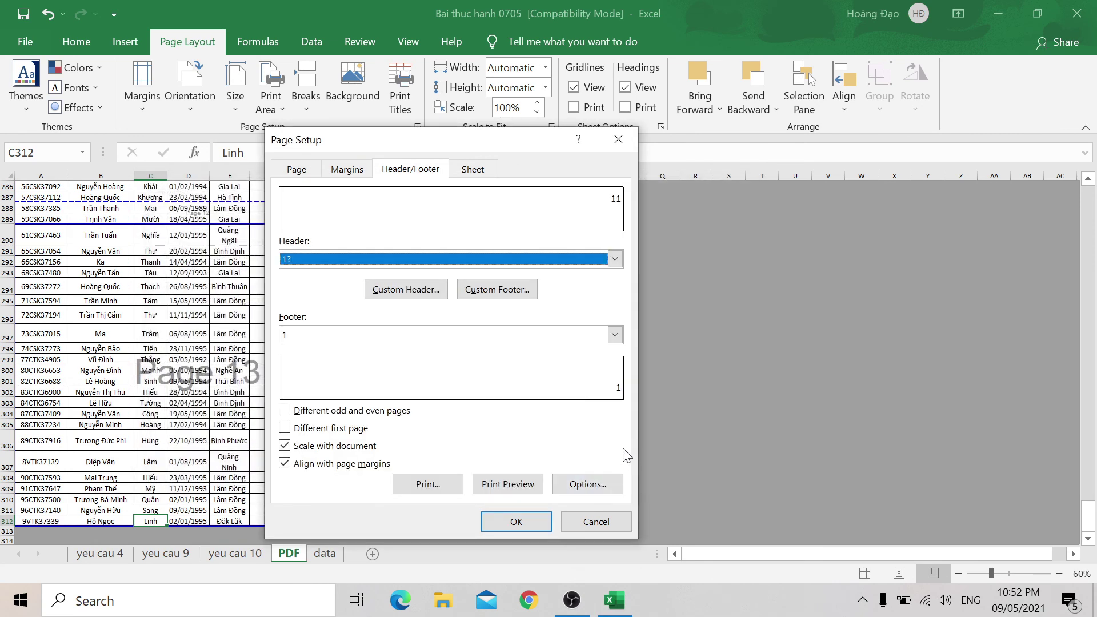
# Step: Replace the header's right-section codes with only the total page count
pyautogui.click(406, 289)
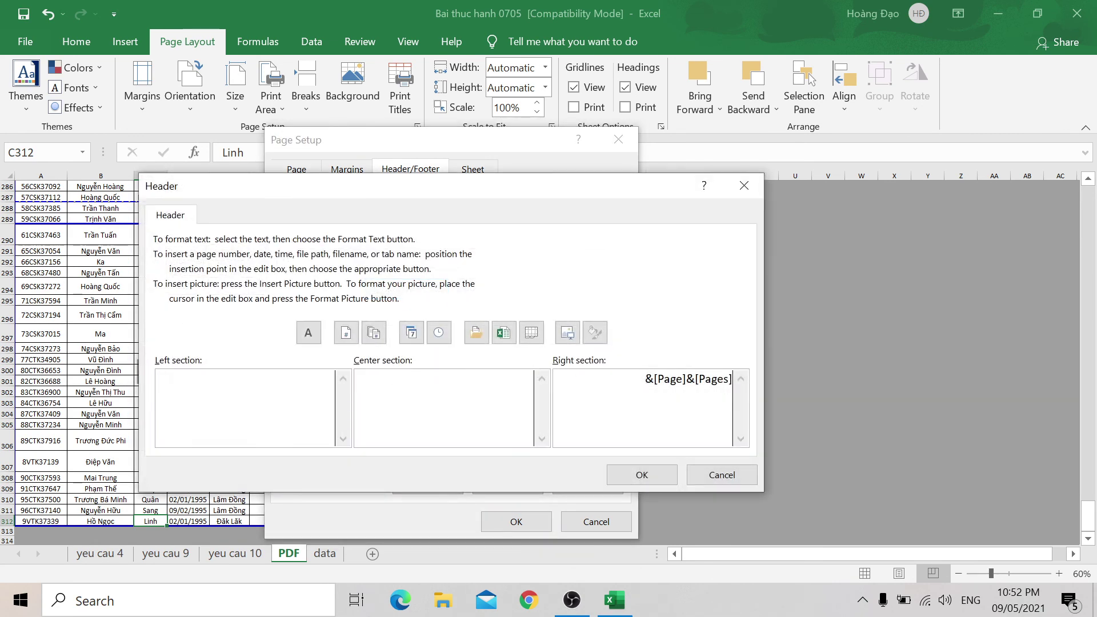
pyautogui.hotkey('ctrl', 'a')
pyautogui.press('Delete')
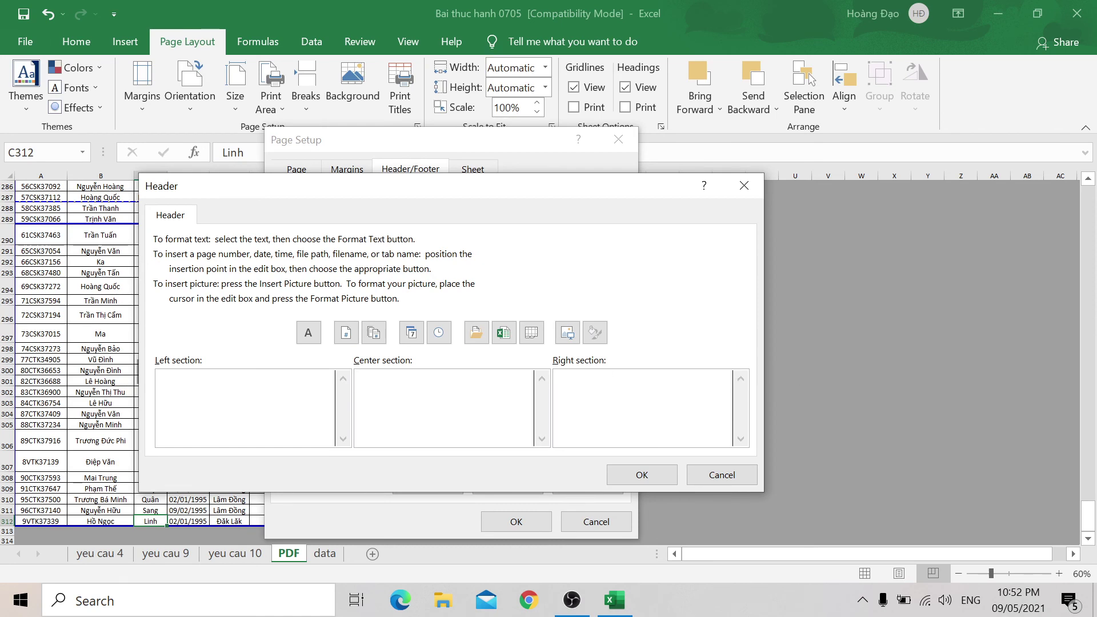
pyautogui.click(373, 333)
pyautogui.click(661, 477)
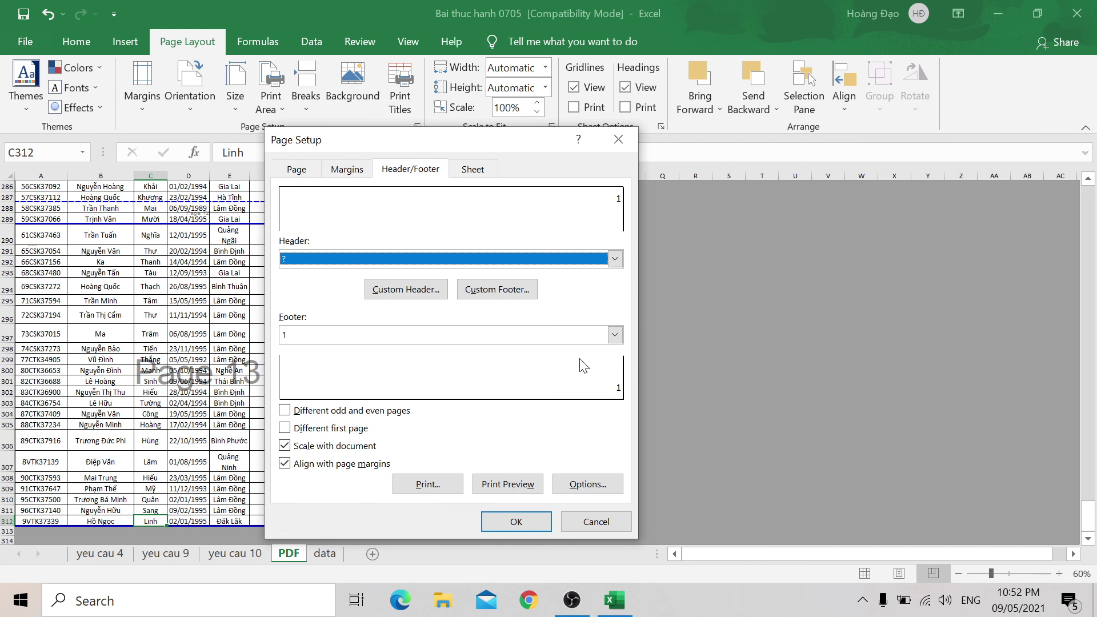
# Step: Review the header presets and try deleting the page-count code, cancelling the edit
pyautogui.click(615, 259)
pyautogui.click(615, 259)
pyautogui.click(426, 173)
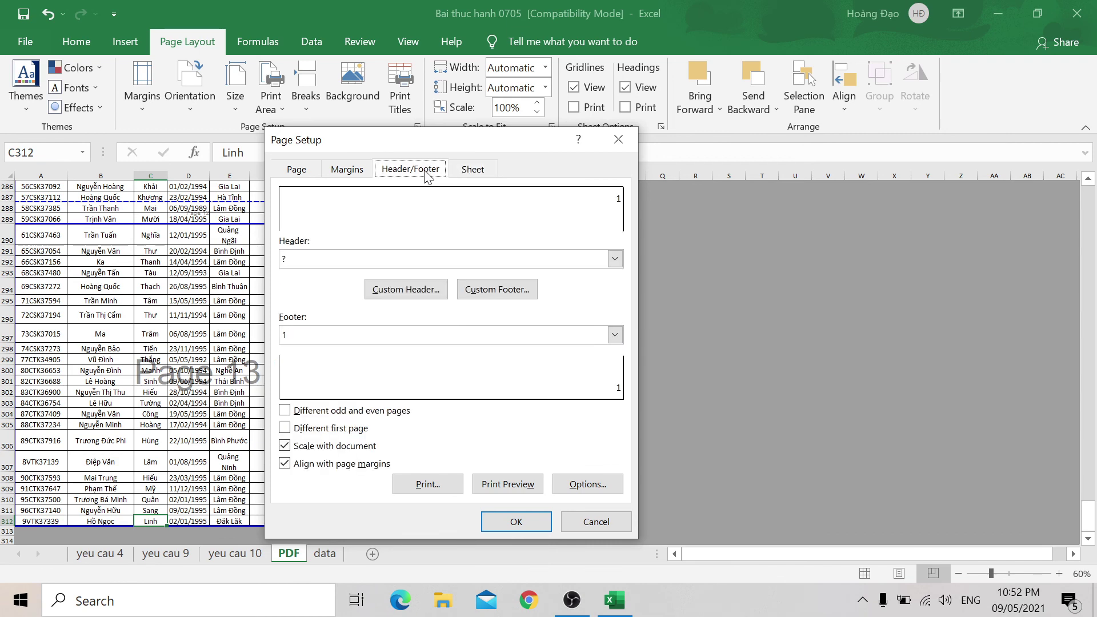
pyautogui.click(406, 290)
pyautogui.moveTo(684, 378); pyautogui.dragTo(756, 375)
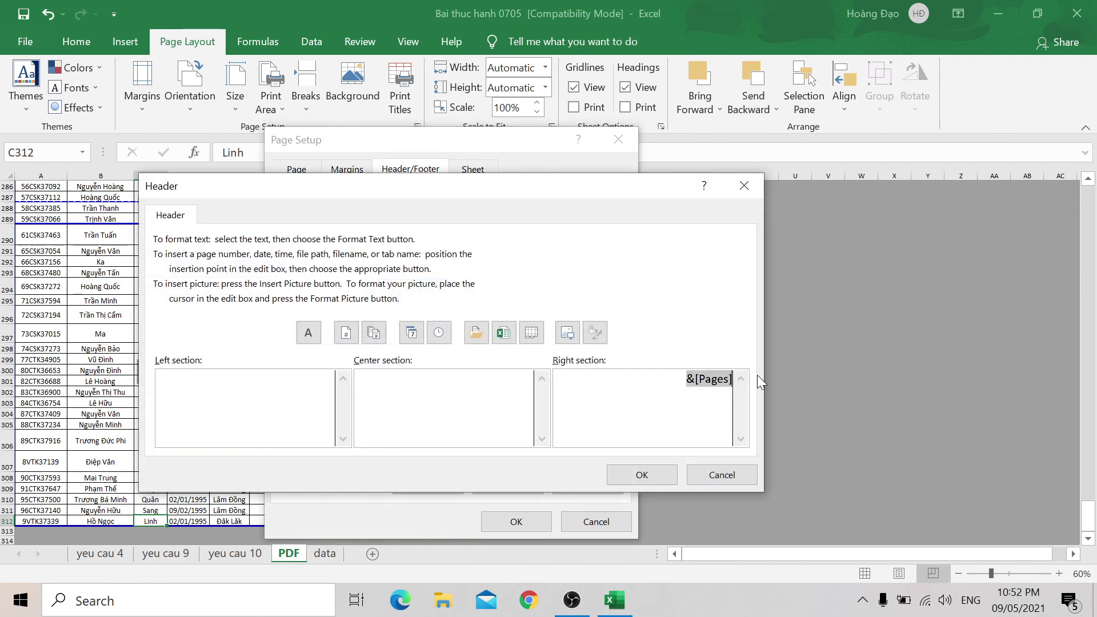
pyautogui.press('Delete')
pyautogui.press('Escape')
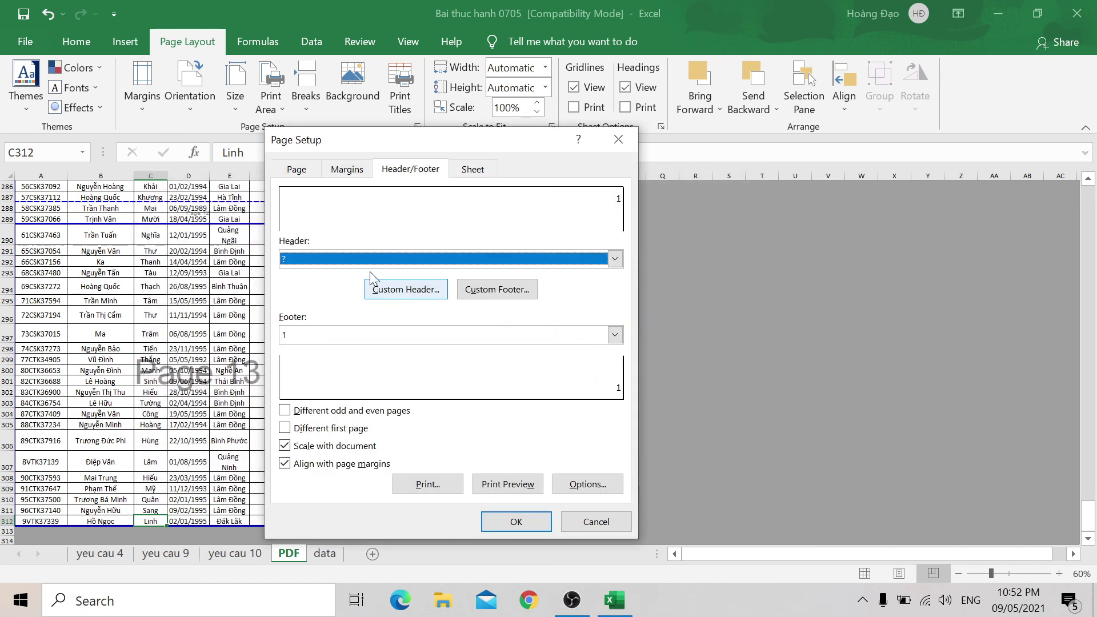
# Step: Check the header/footer presets and odd/even and first-page options, then apply Page Setup
pyautogui.click(614, 260)
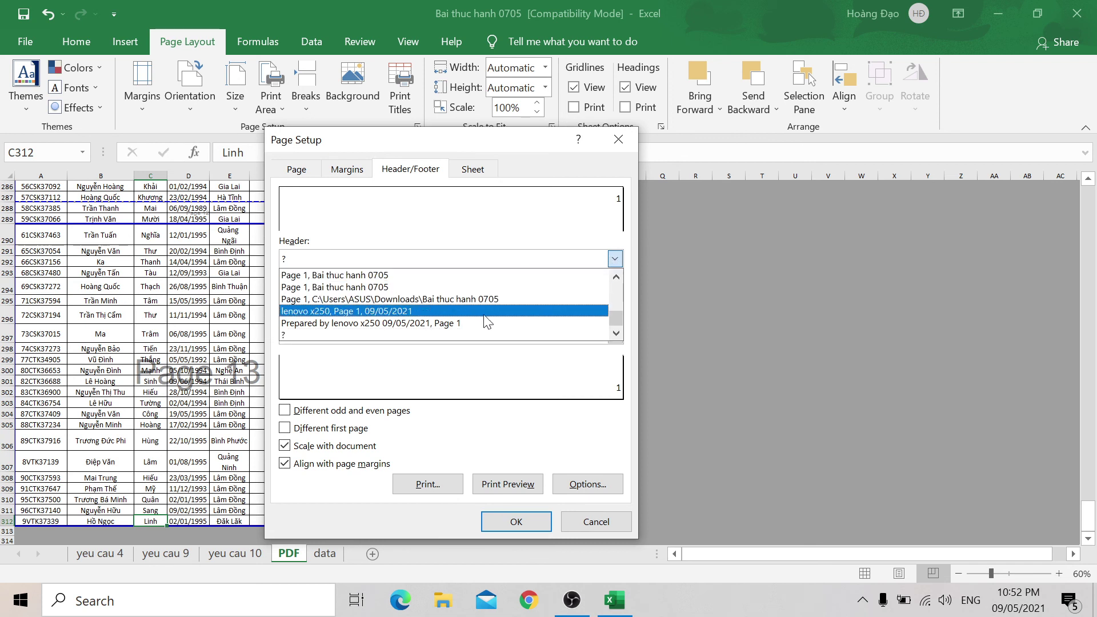
pyautogui.click(623, 271)
pyautogui.click(621, 336)
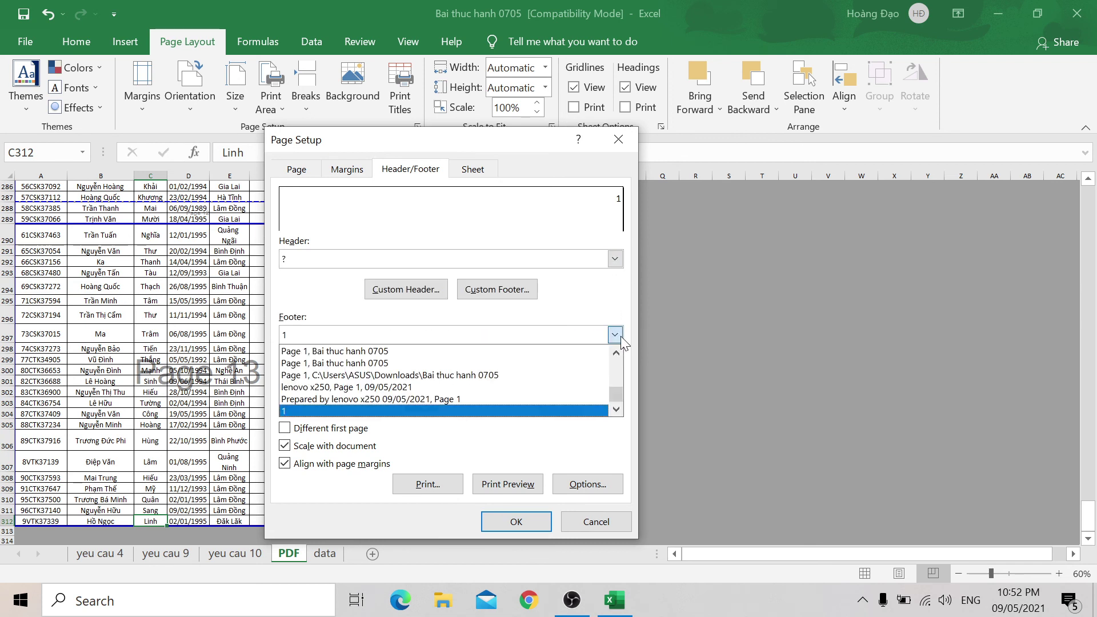
pyautogui.click(462, 410)
pyautogui.click(305, 411)
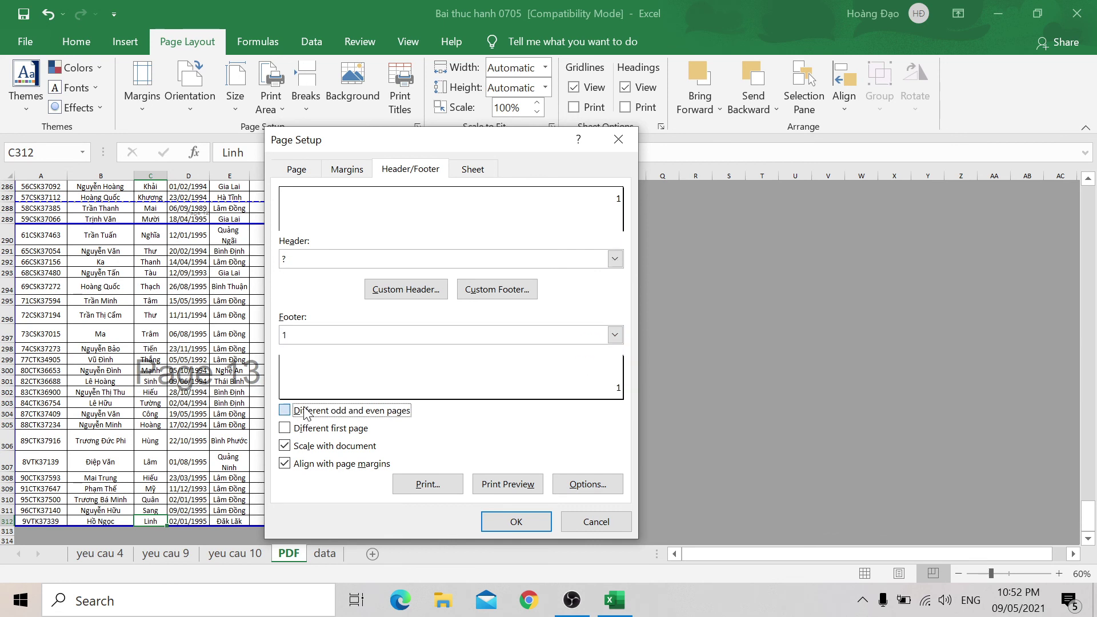
pyautogui.click(305, 412)
pyautogui.click(303, 429)
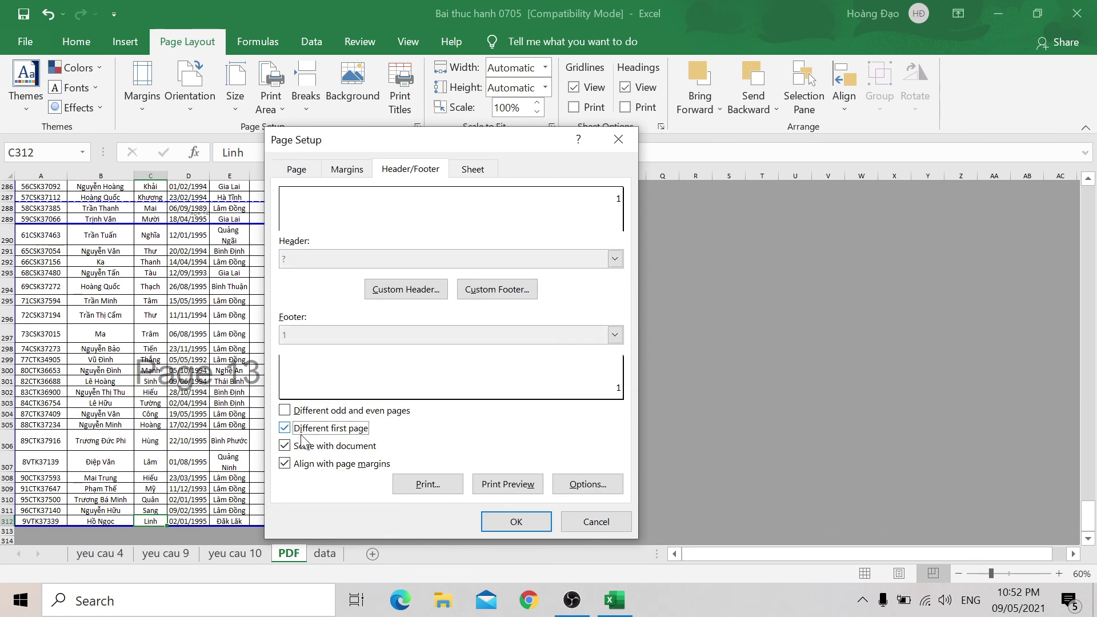
pyautogui.click(516, 521)
# Step: In the print preview, drag the margins to 1.47 cm top and 0.74 cm bottom
pyautogui.hotkey('ctrl', 'p')
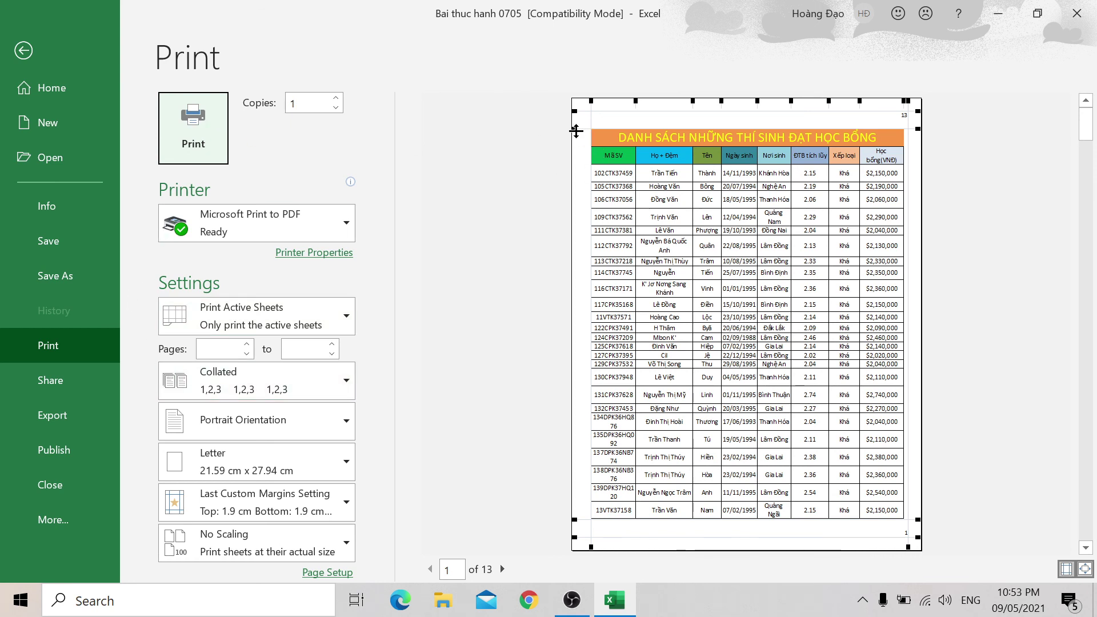
pyautogui.moveTo(576, 131); pyautogui.dragTo(575, 114)
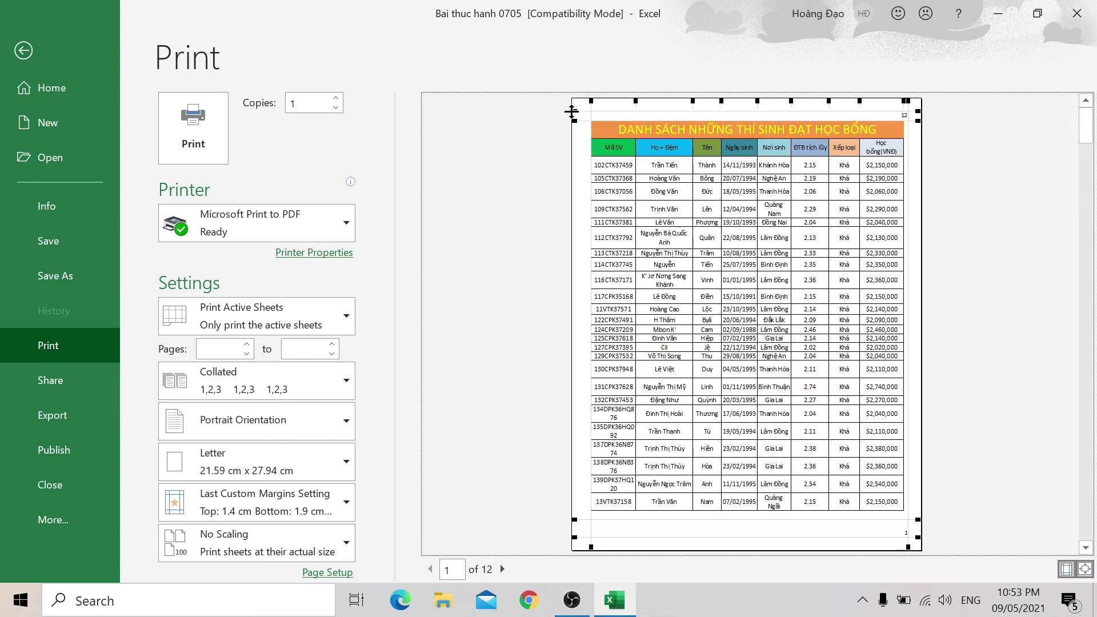
pyautogui.moveTo(571, 112); pyautogui.dragTo(571, 105)
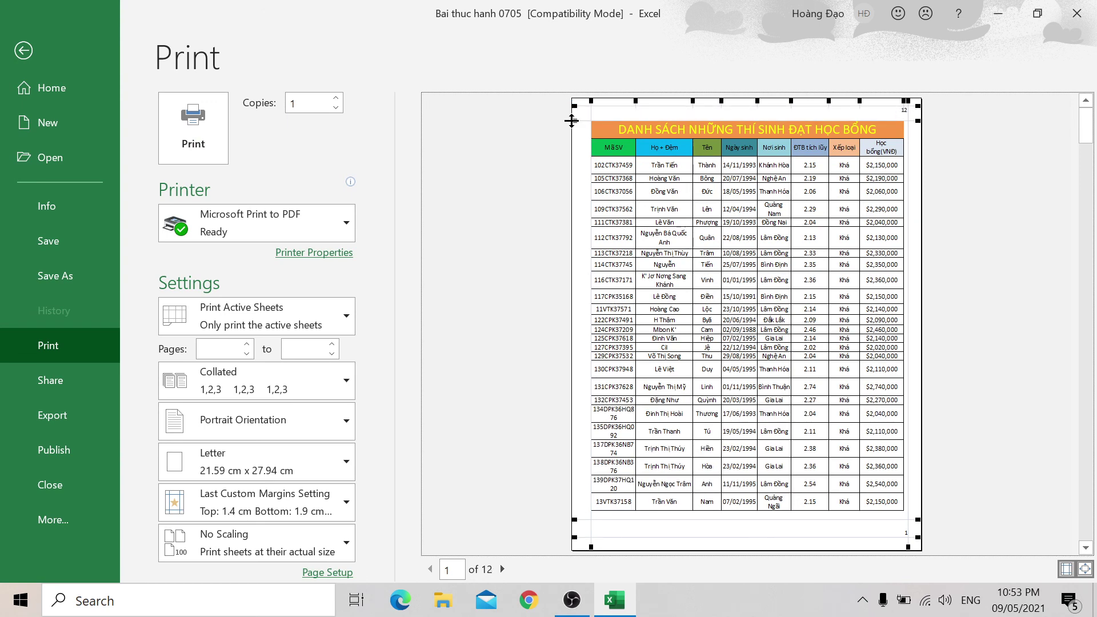
pyautogui.moveTo(574, 120); pyautogui.dragTo(574, 114)
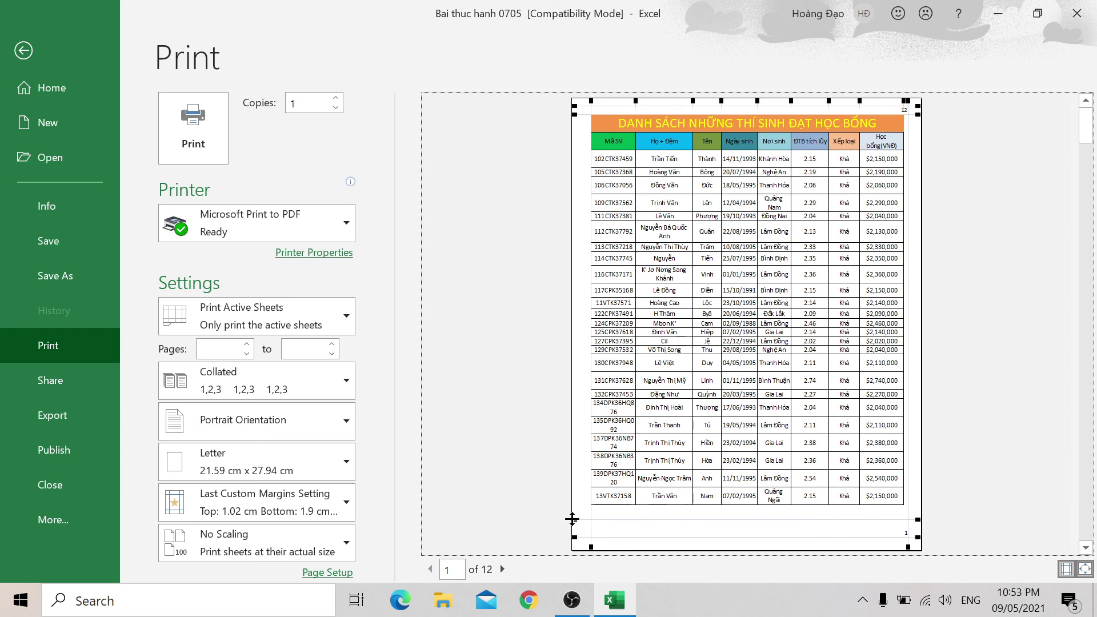
pyautogui.moveTo(574, 520); pyautogui.dragTo(573, 537)
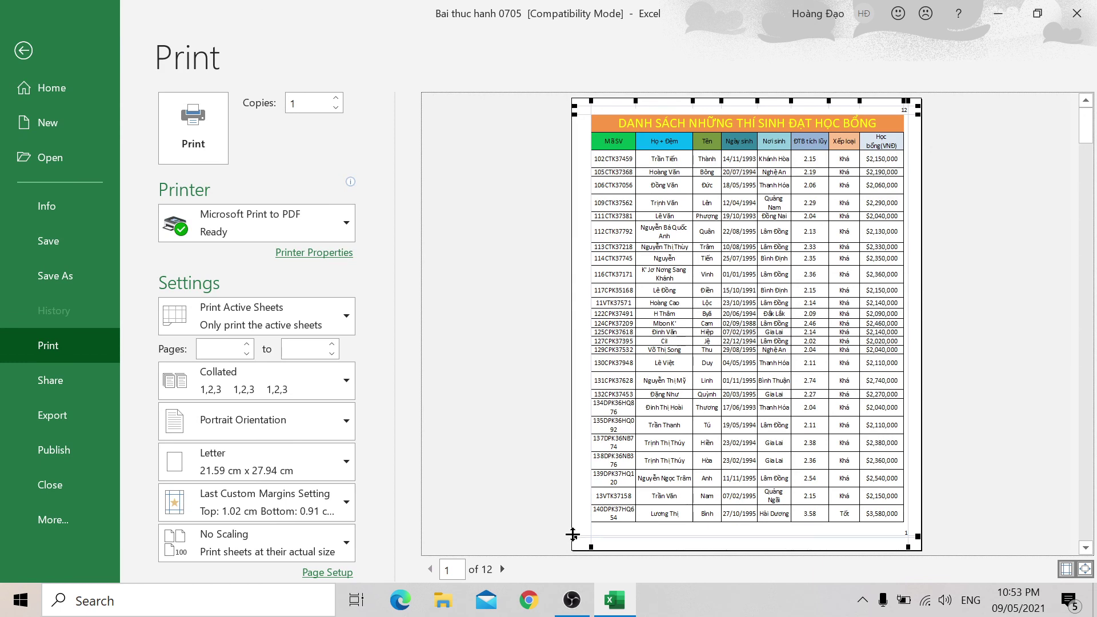
pyautogui.moveTo(573, 535); pyautogui.dragTo(573, 539)
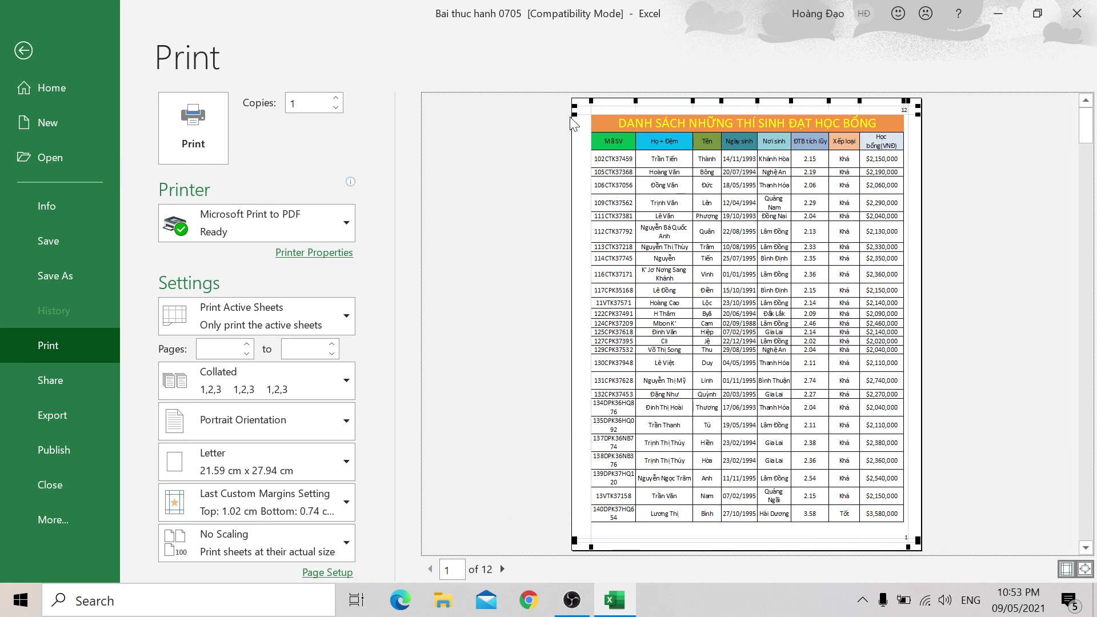
pyautogui.moveTo(572, 114); pyautogui.dragTo(573, 122)
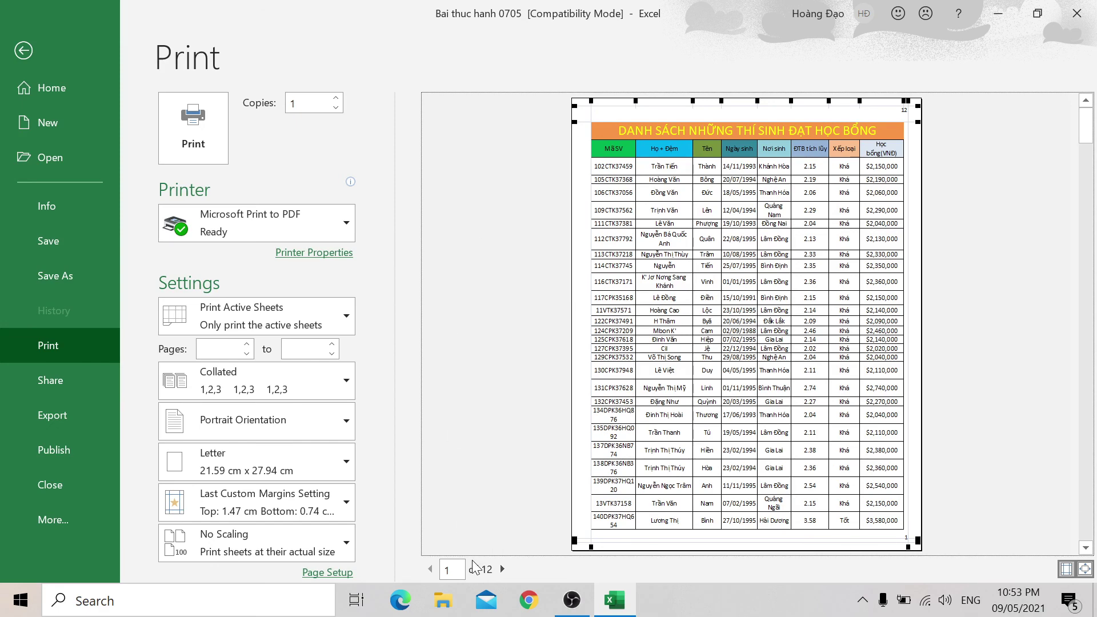
# Step: Go to the last preview page, page 12, and print to Microsoft Print to PDF
pyautogui.click(449, 569)
pyautogui.write('2')
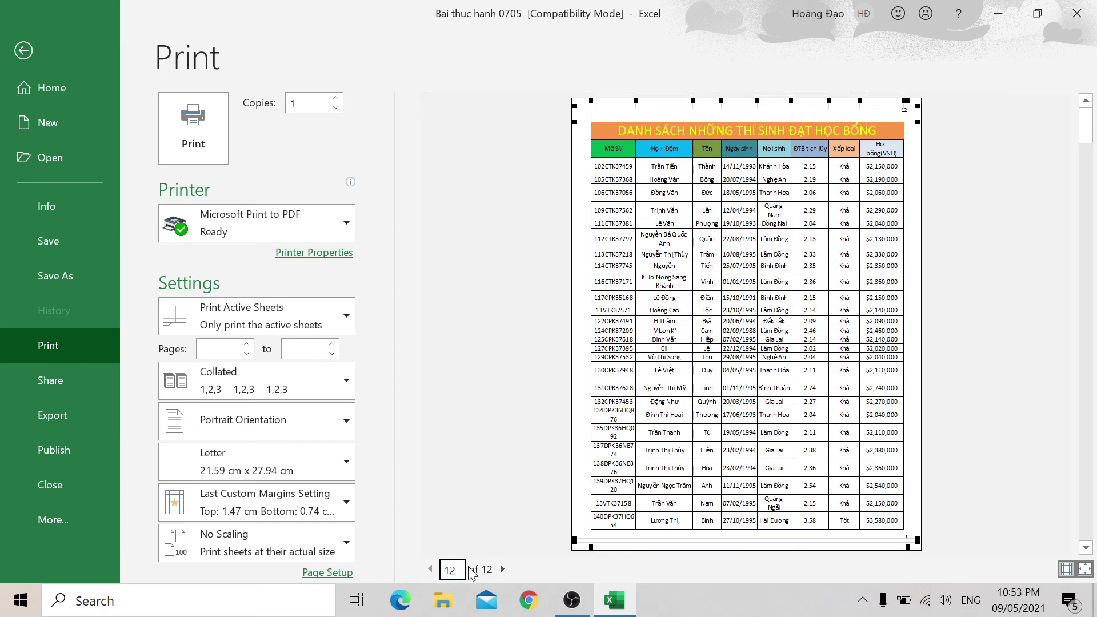
pyautogui.press('Return')
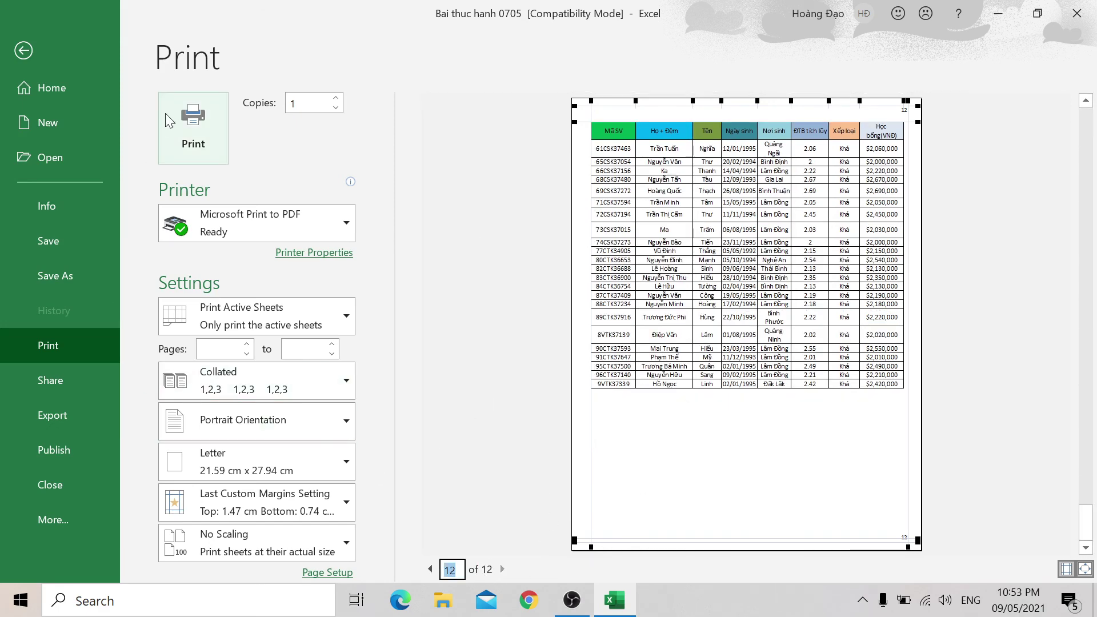
pyautogui.click(170, 115)
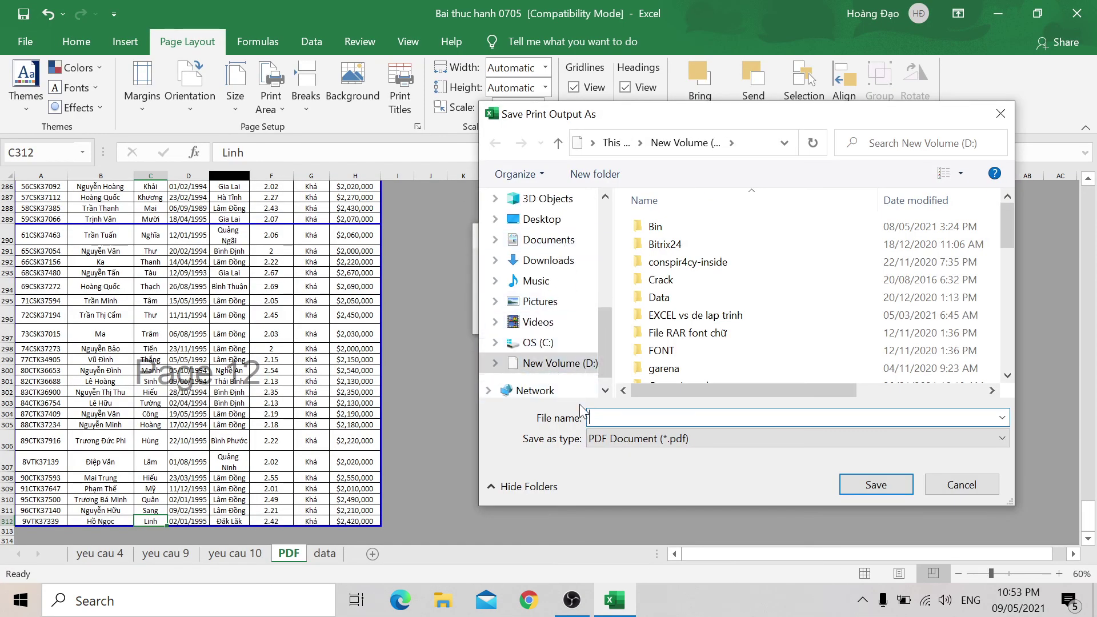
# Step: Save the print output on the Desktop as 'btvn excel'
pyautogui.click(548, 219)
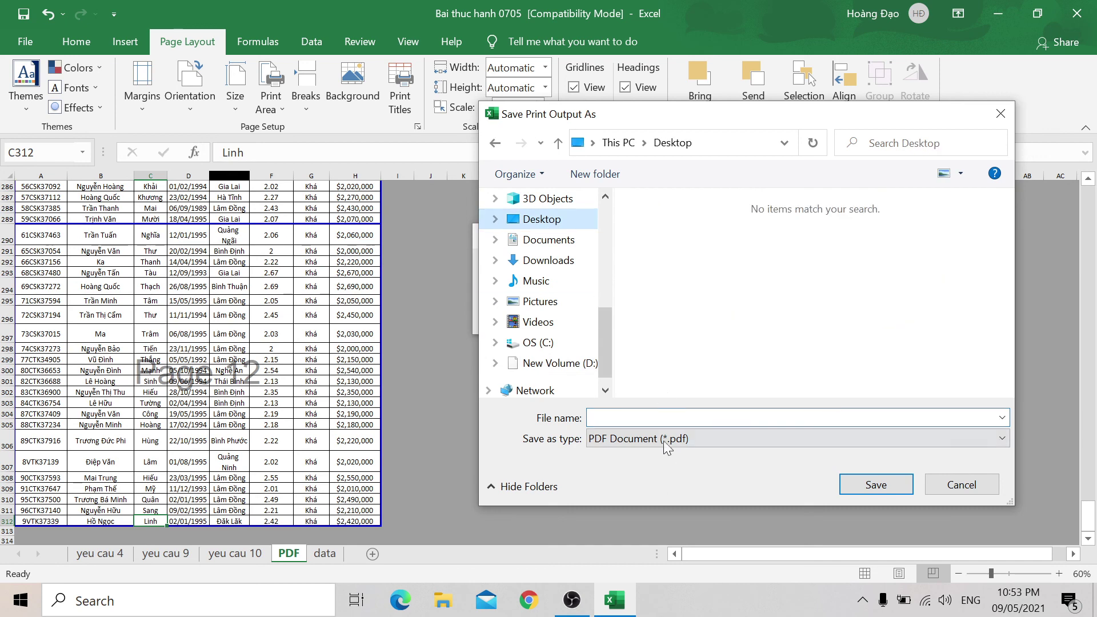
pyautogui.click(666, 415)
pyautogui.write('btvn excel')
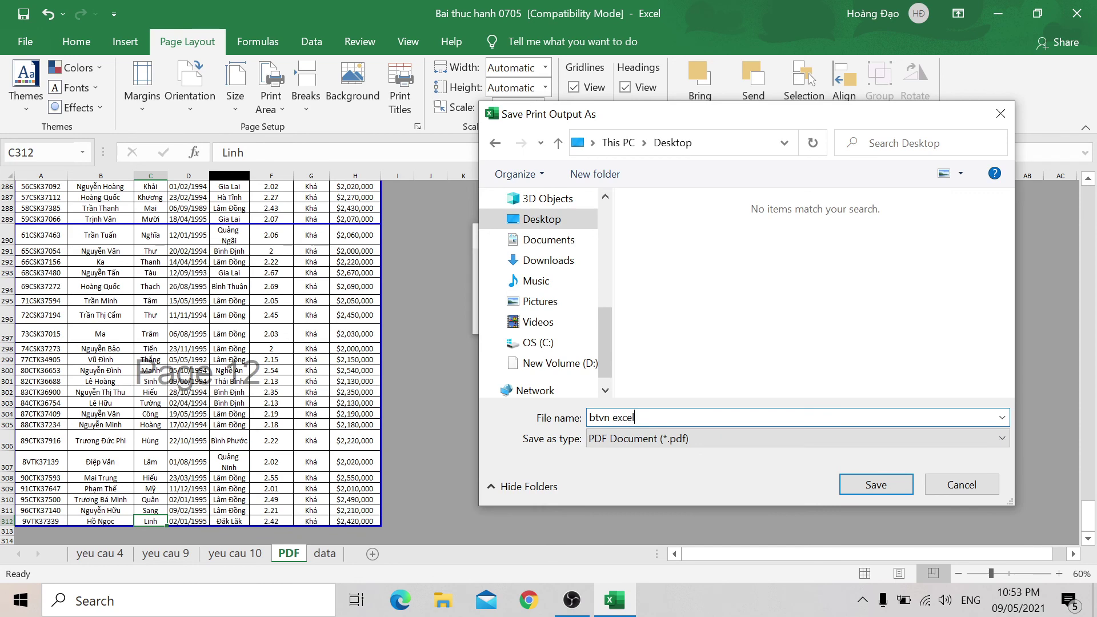
pyautogui.press('Return')
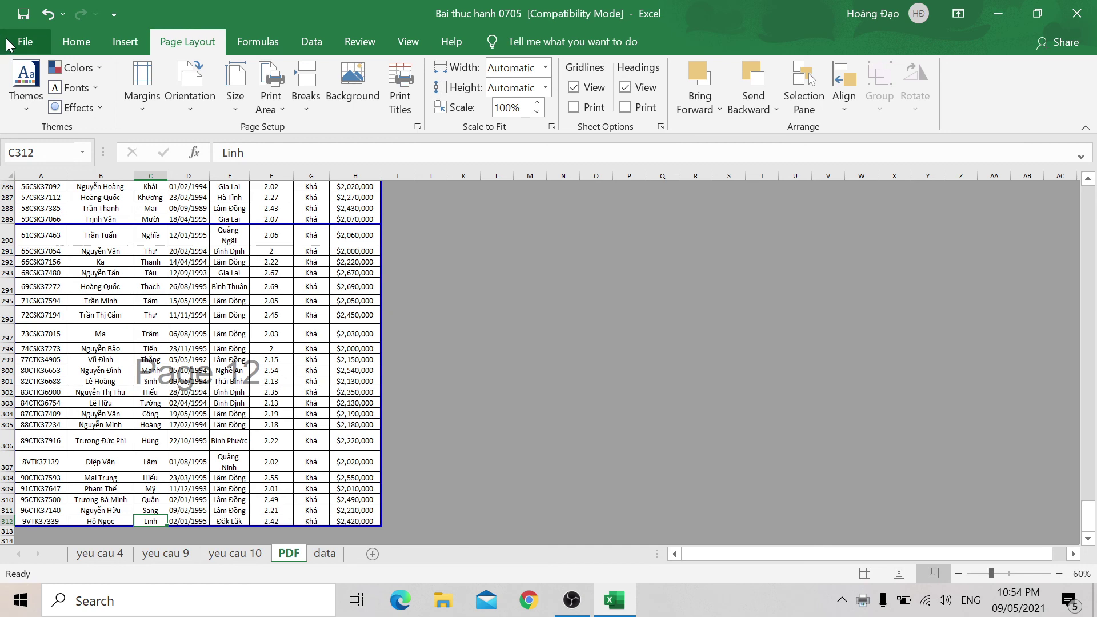
# Step: Save the workbook past the compatibility warning, return to Normal view, and bring OBS forward
pyautogui.click(23, 13)
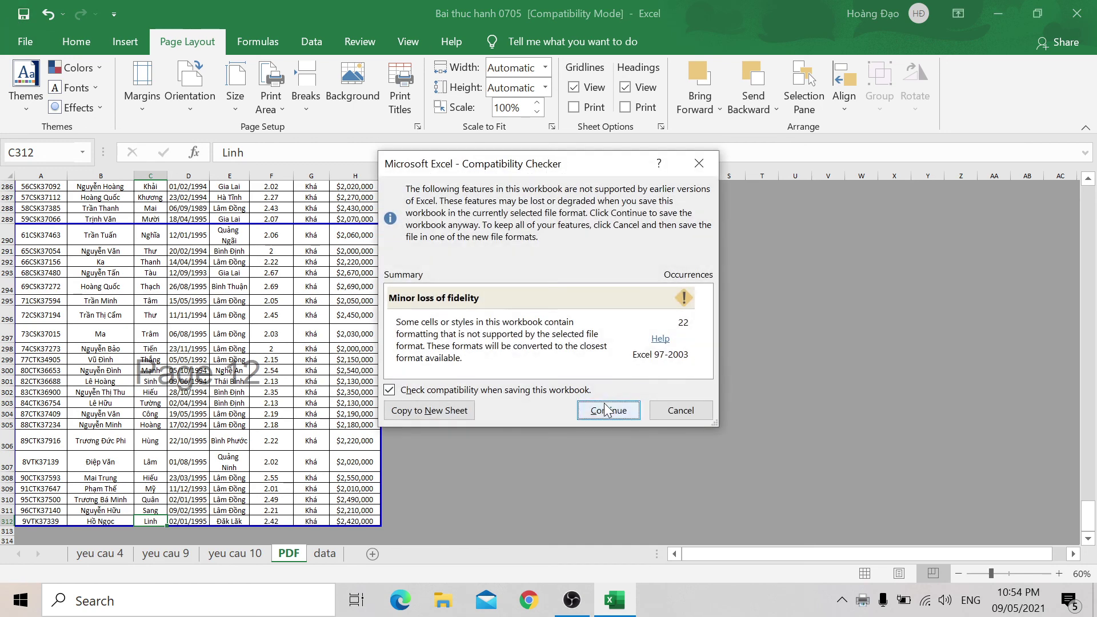
pyautogui.click(606, 411)
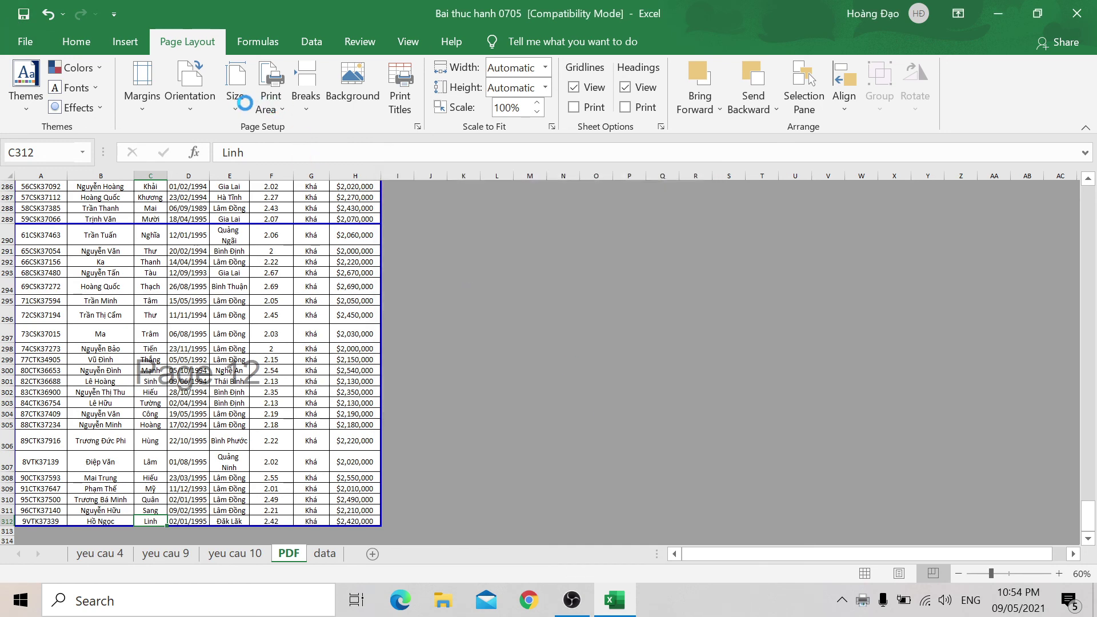
pyautogui.click(359, 41)
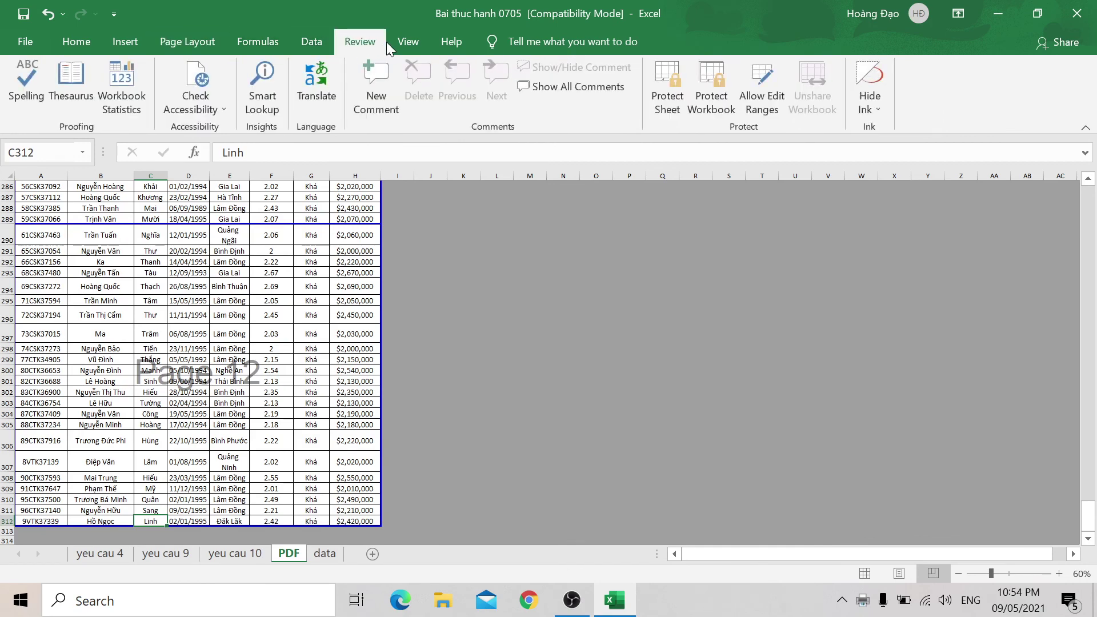
pyautogui.click(407, 41)
pyautogui.click(26, 104)
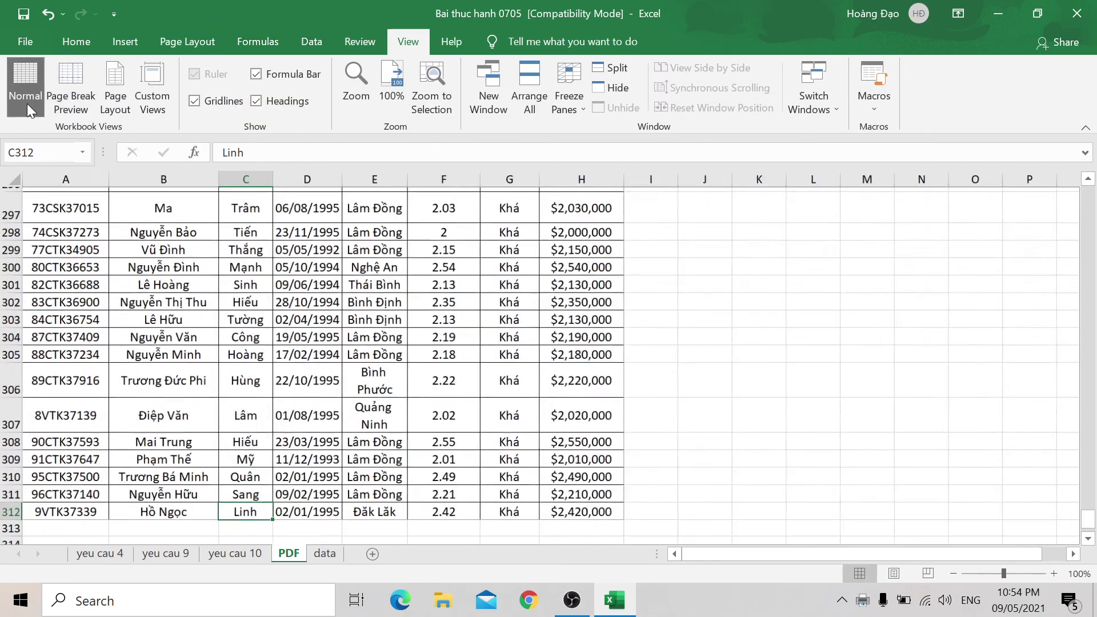
pyautogui.click(572, 600)
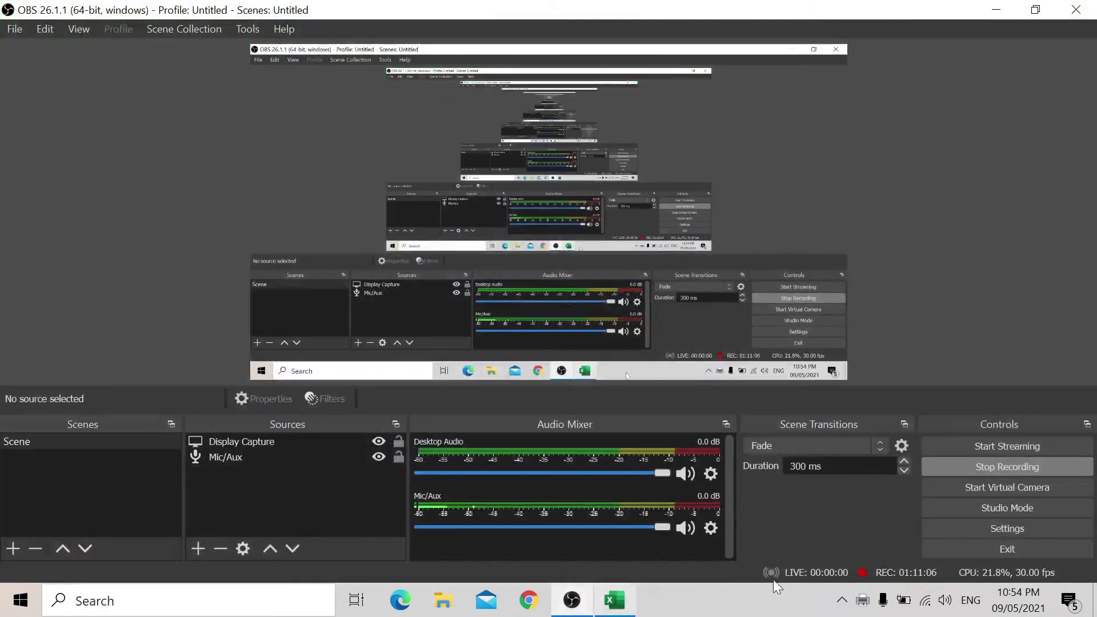